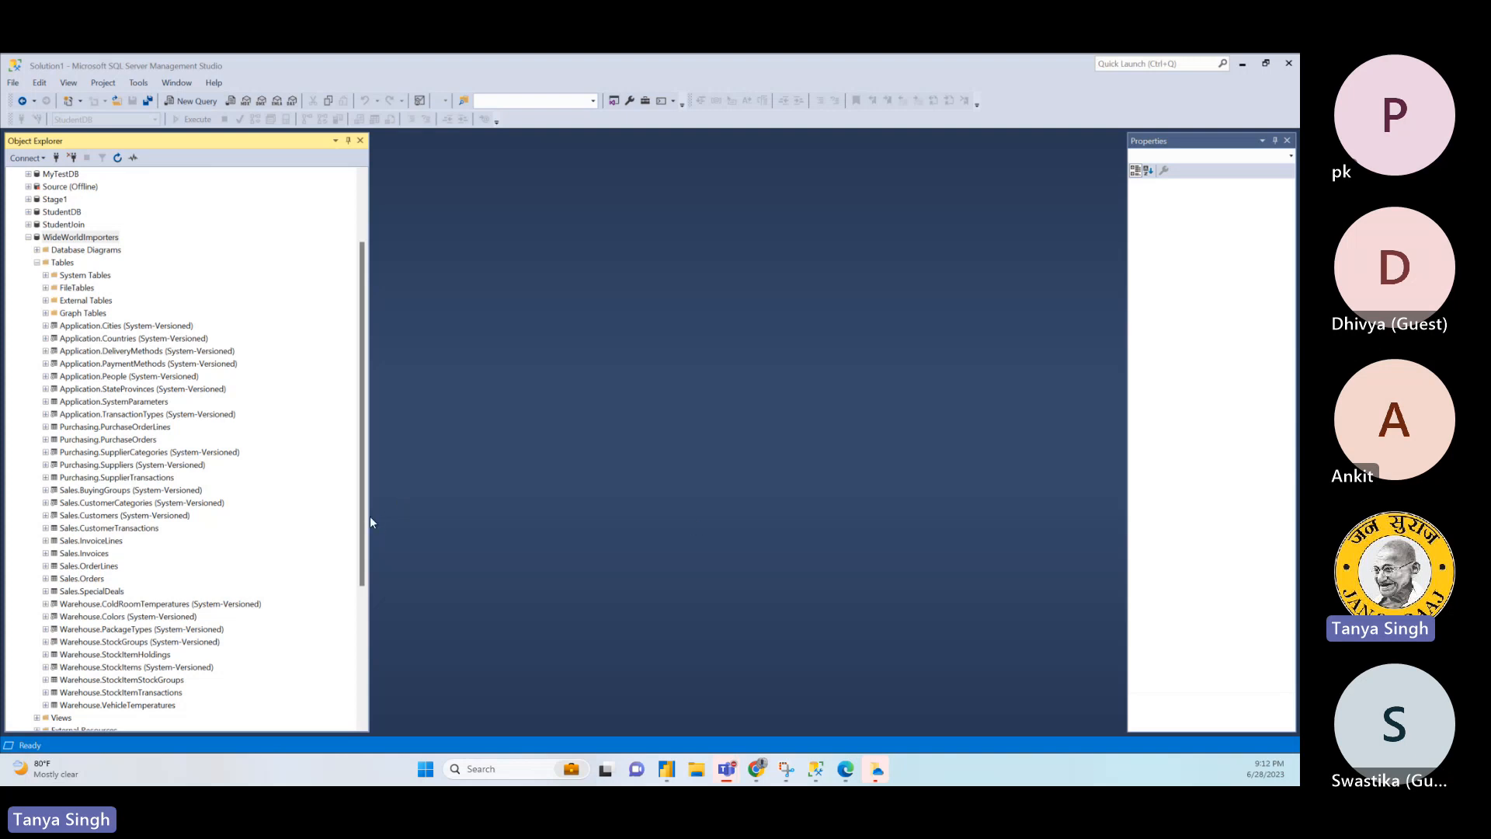
# - Look over the Sales.OrderLines, Sales.Orders, Sales.InvoiceLines and Sales.Invoices tables in the WideWorldImporters database
pyautogui.click(96, 565)
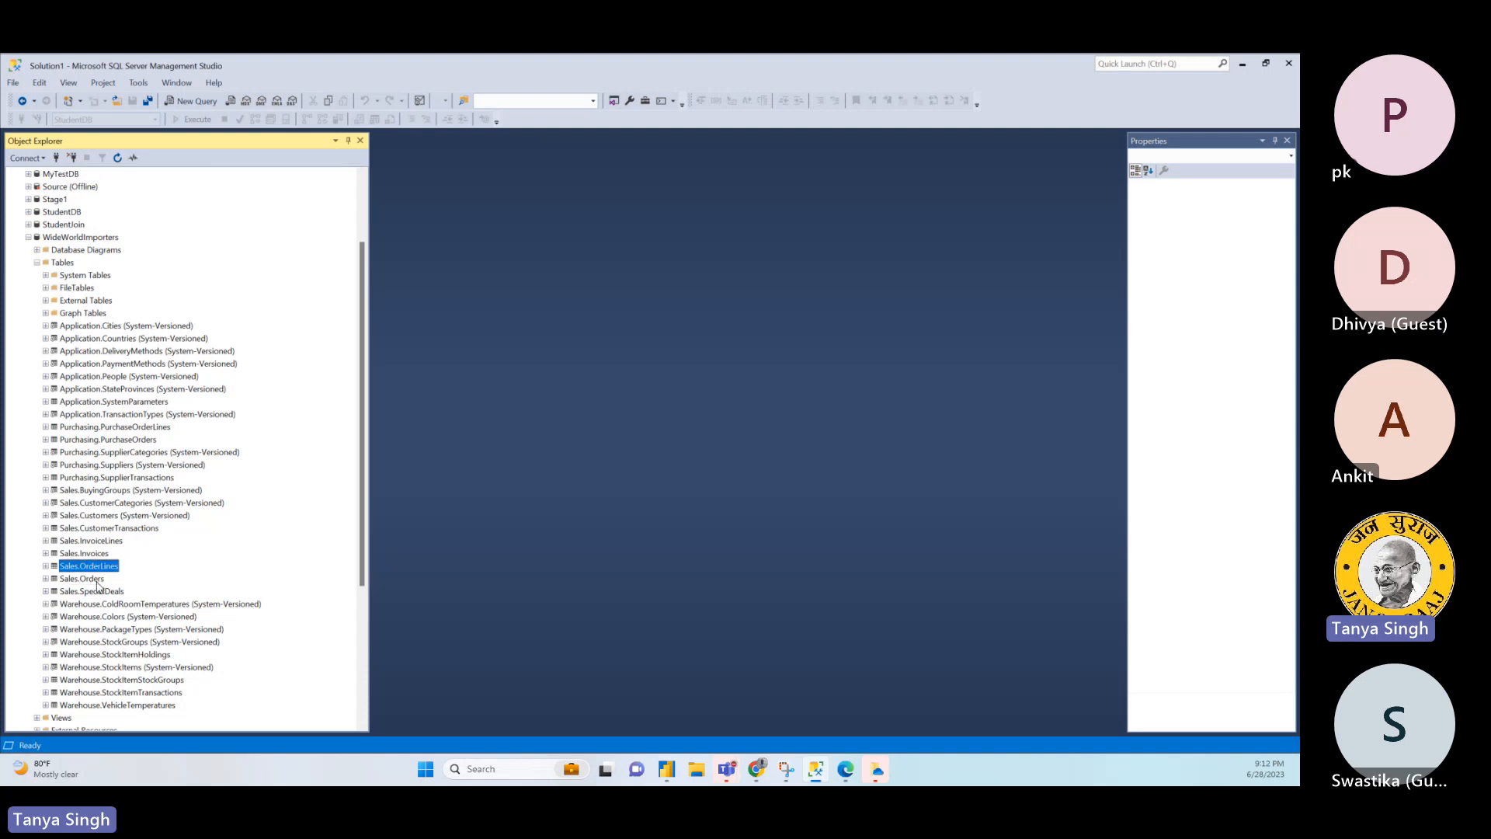
pyautogui.click(97, 580)
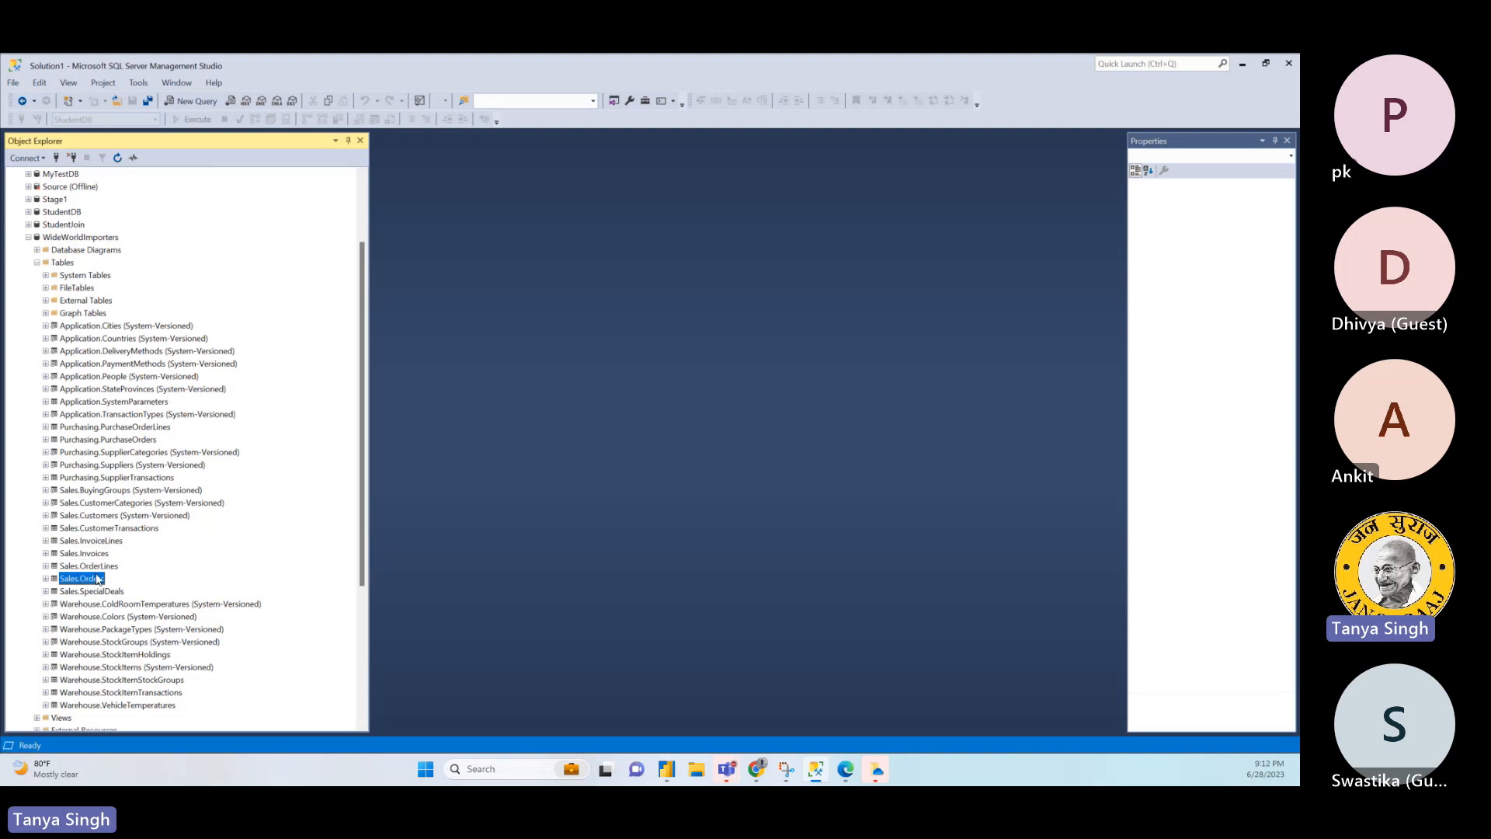
pyautogui.click(93, 568)
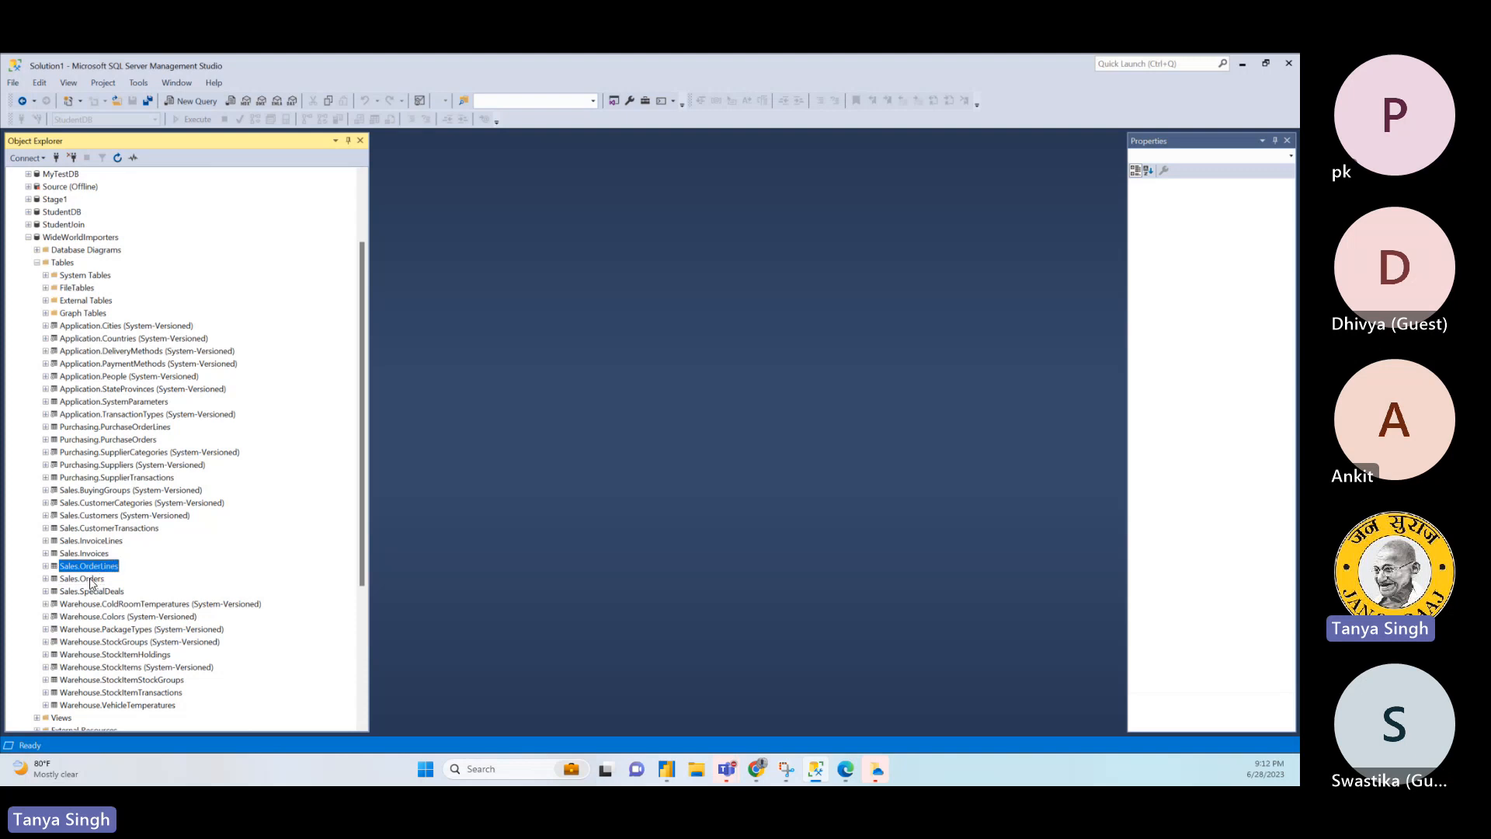
pyautogui.click(91, 580)
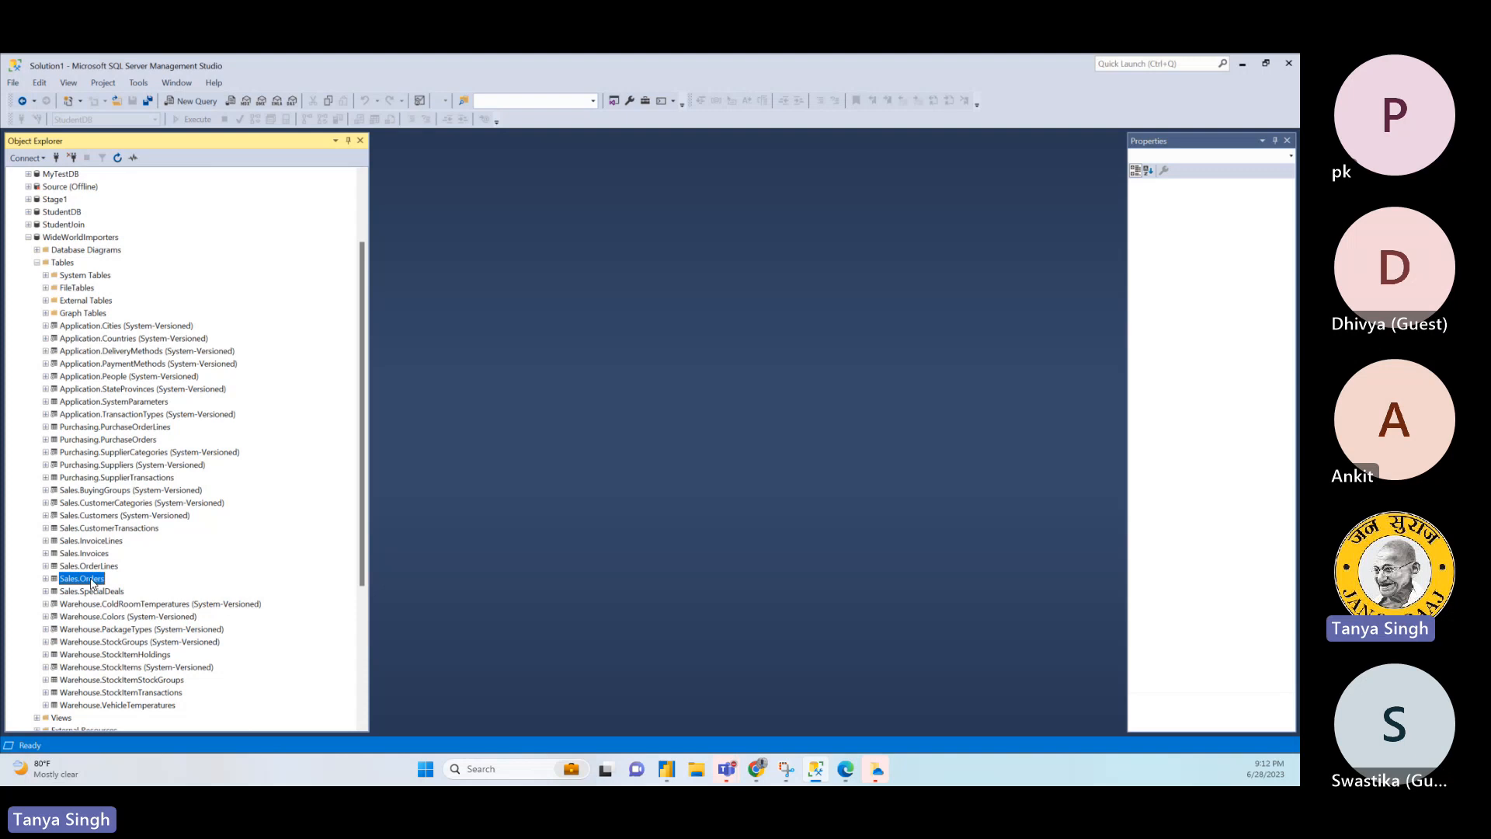
pyautogui.click(88, 567)
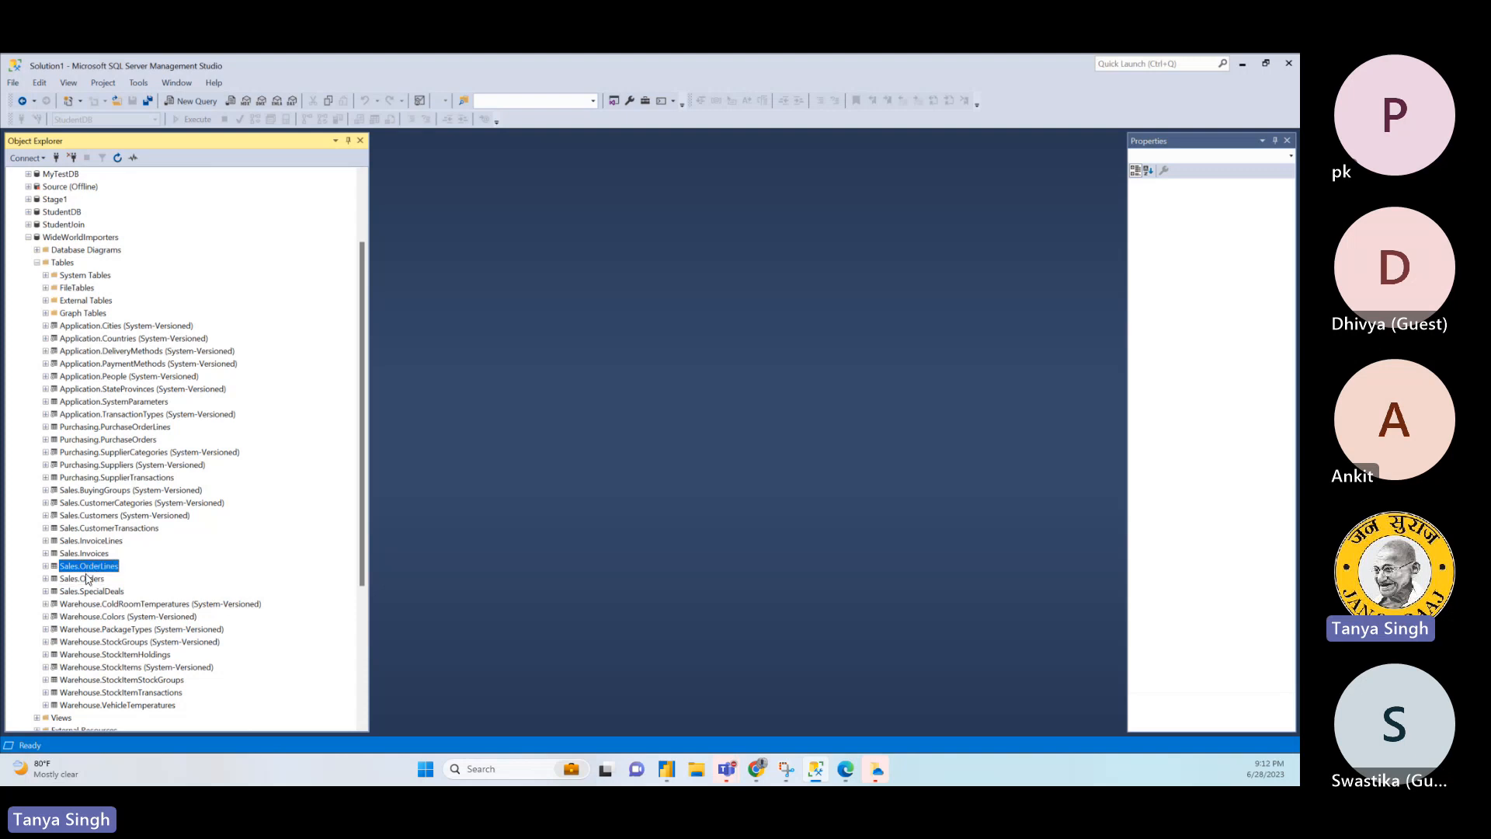
pyautogui.press('Up')
pyautogui.press('Up')
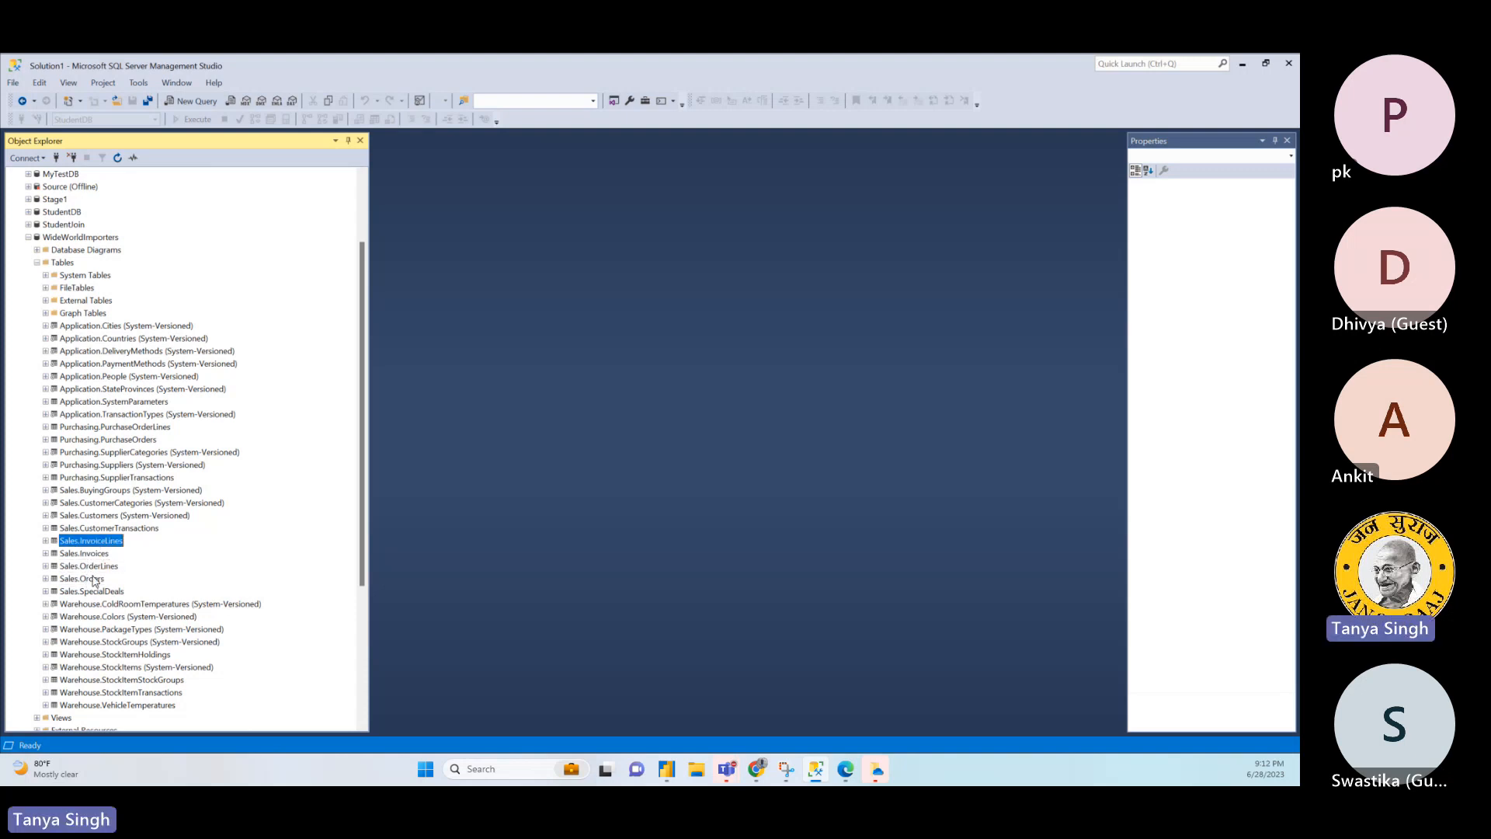
pyautogui.click(94, 579)
pyautogui.press('Up')
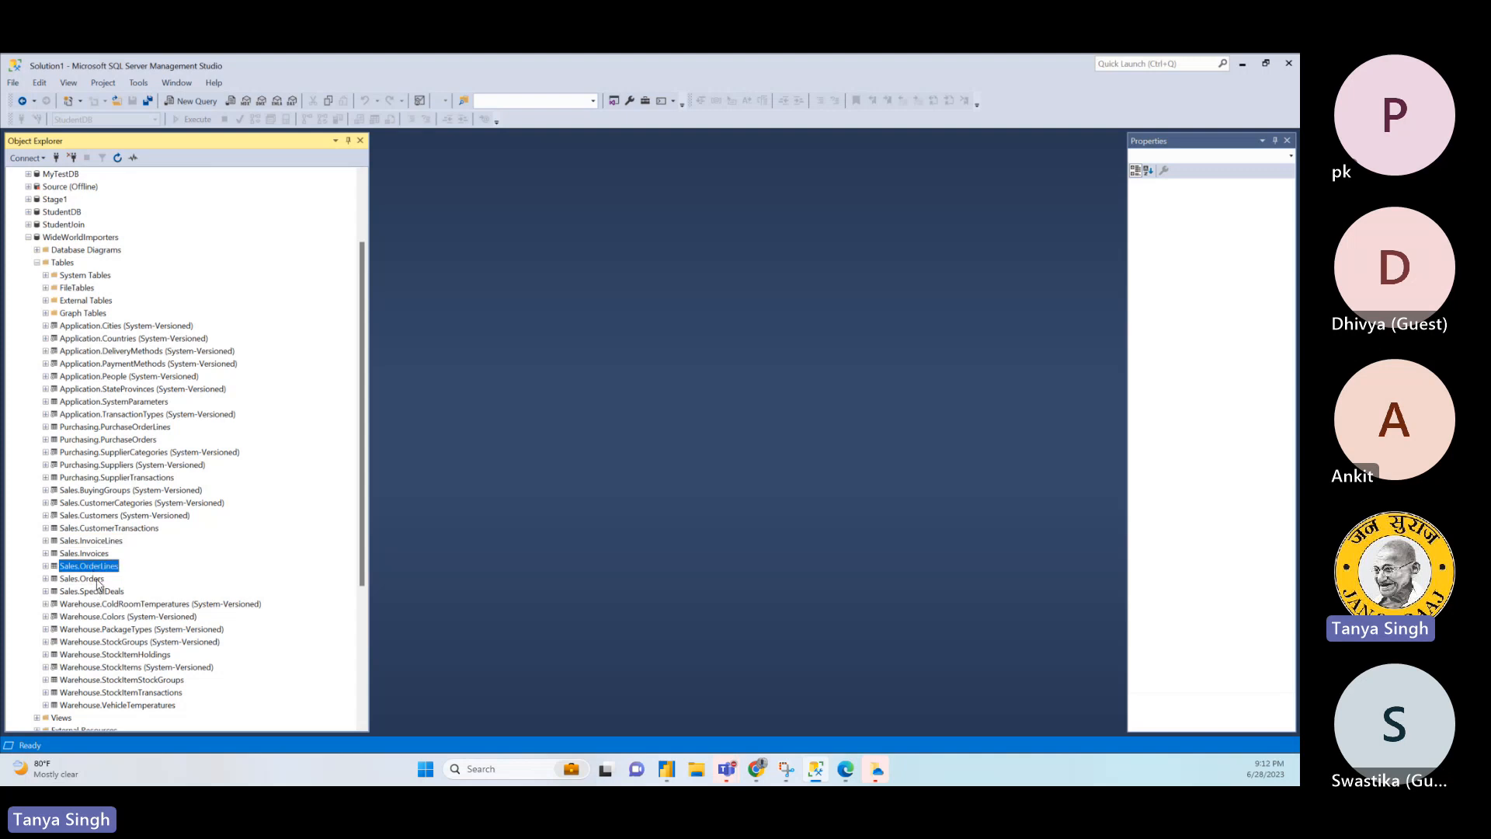
pyautogui.click(98, 580)
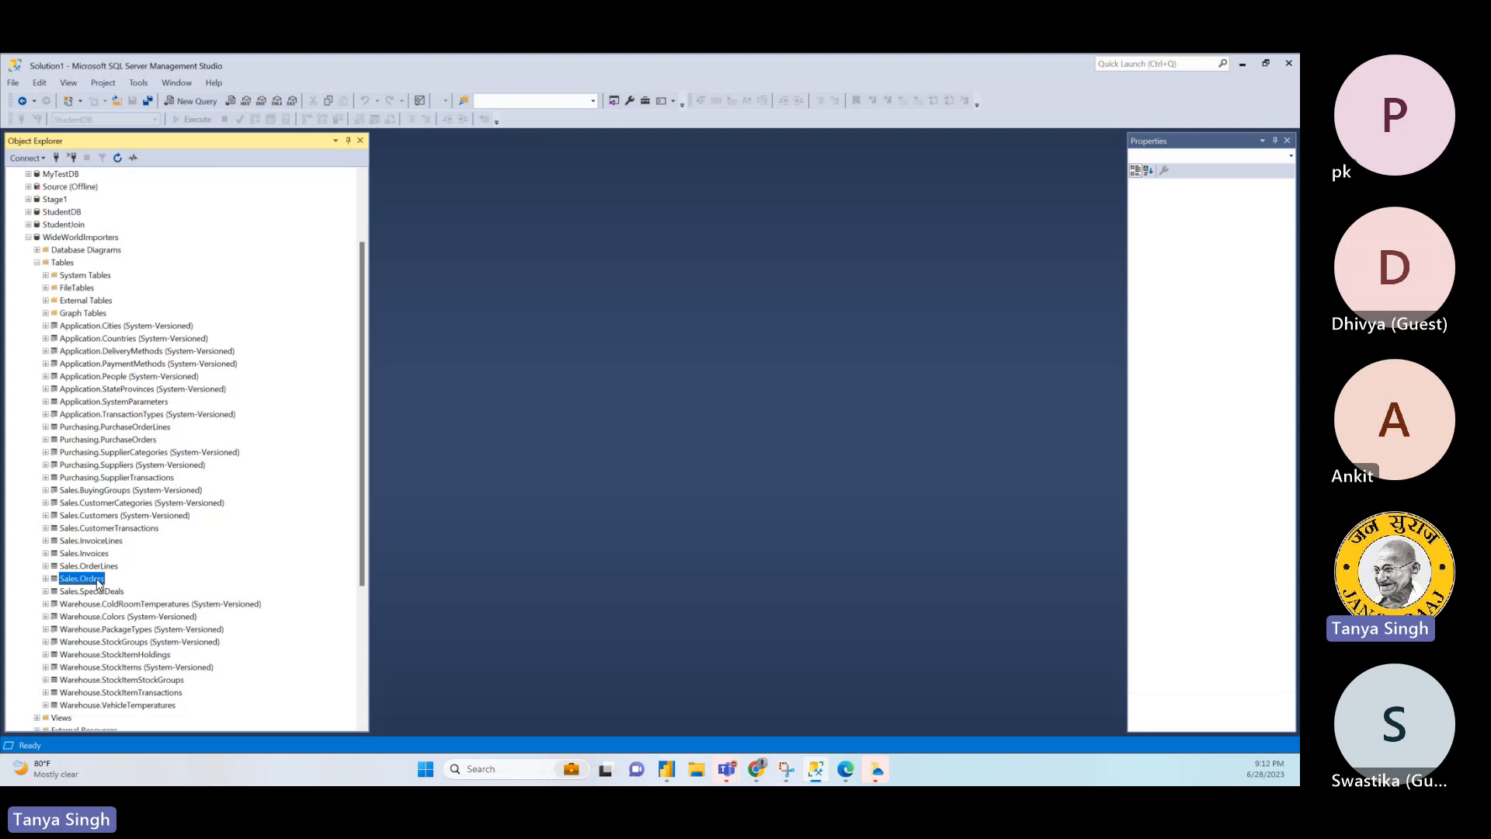
pyautogui.click(94, 569)
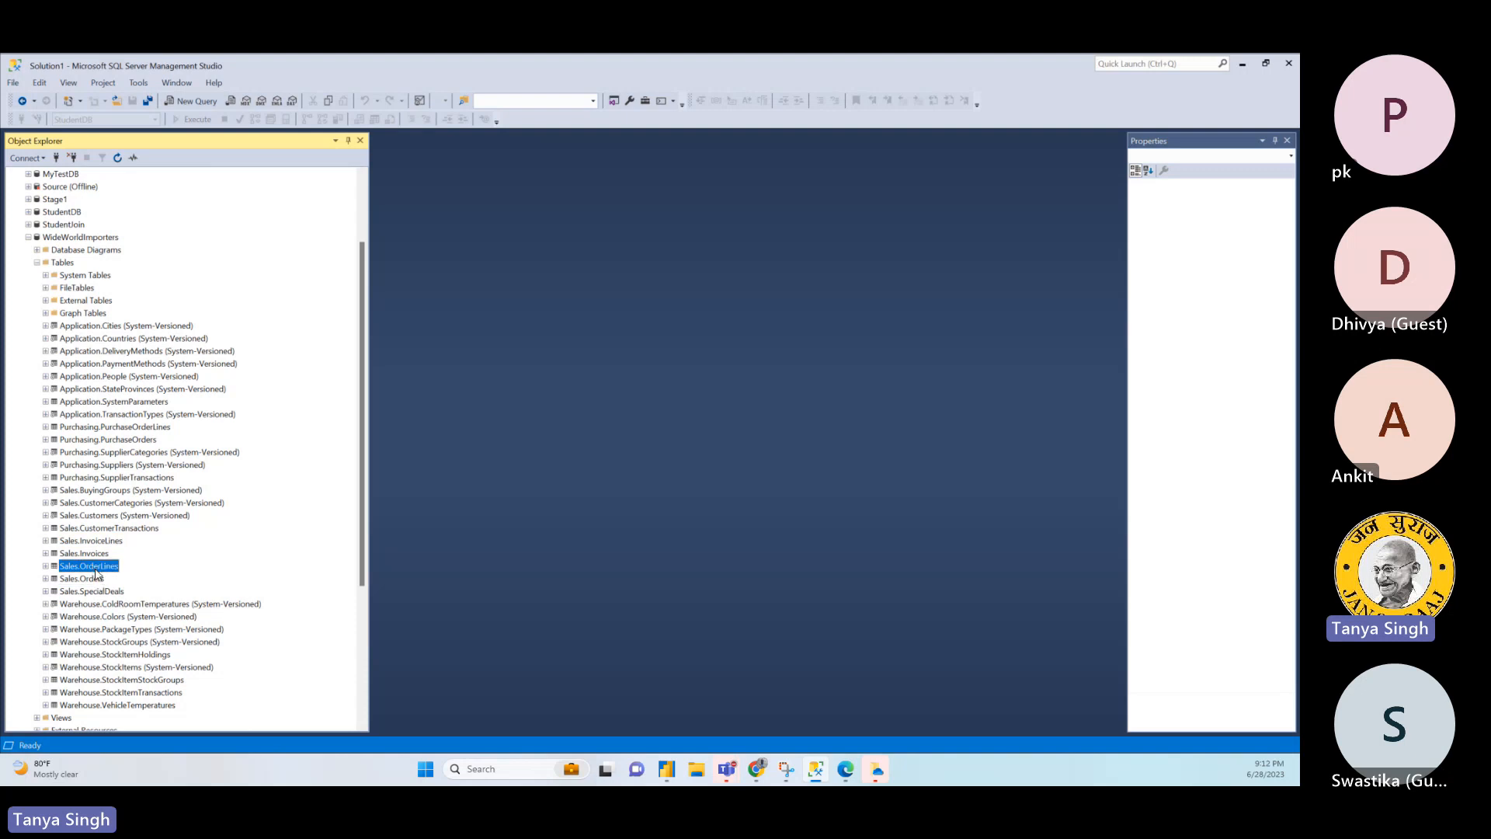
pyautogui.click(90, 580)
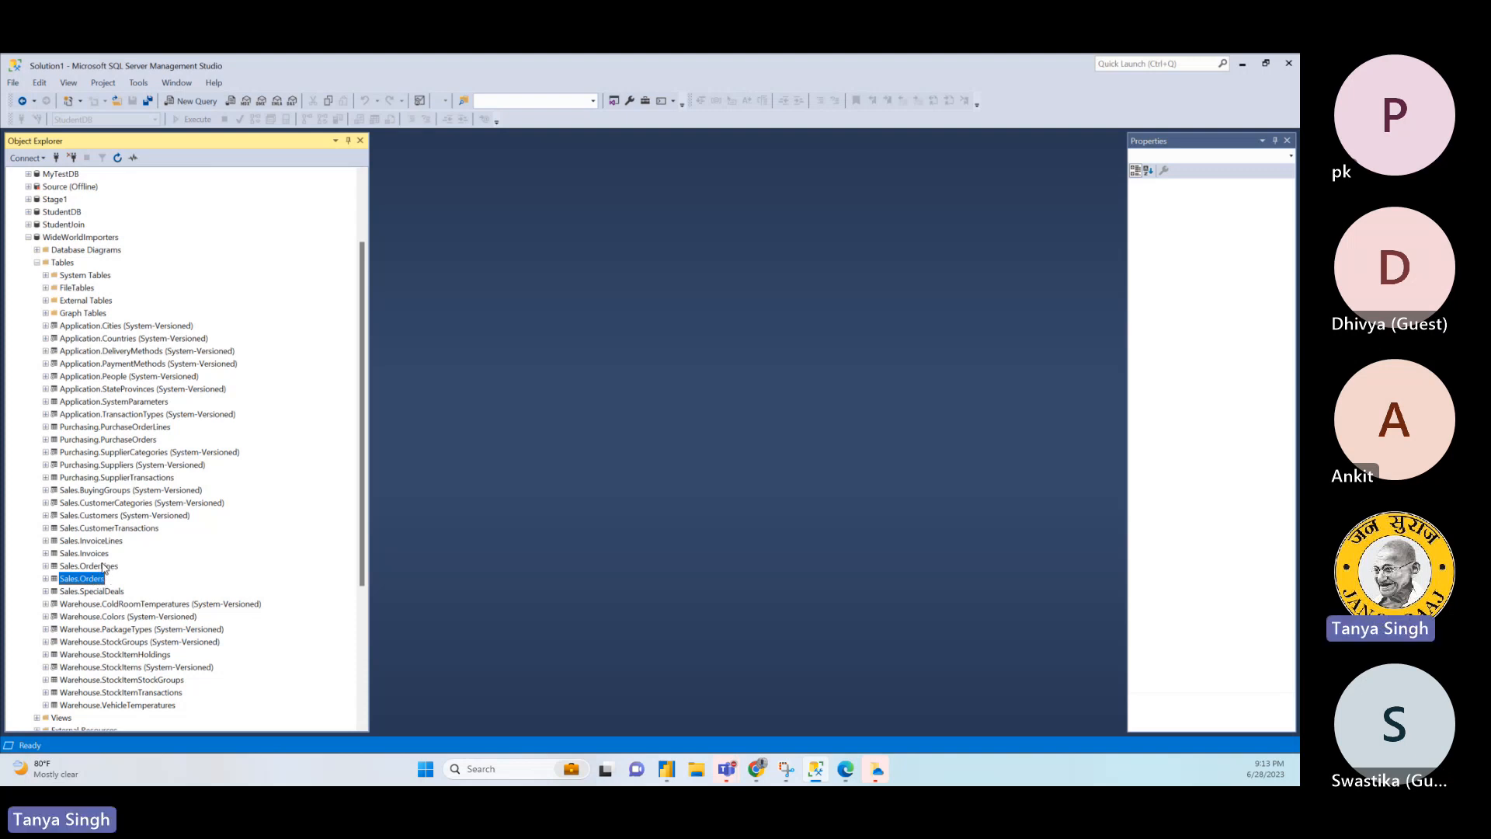
pyautogui.click(103, 542)
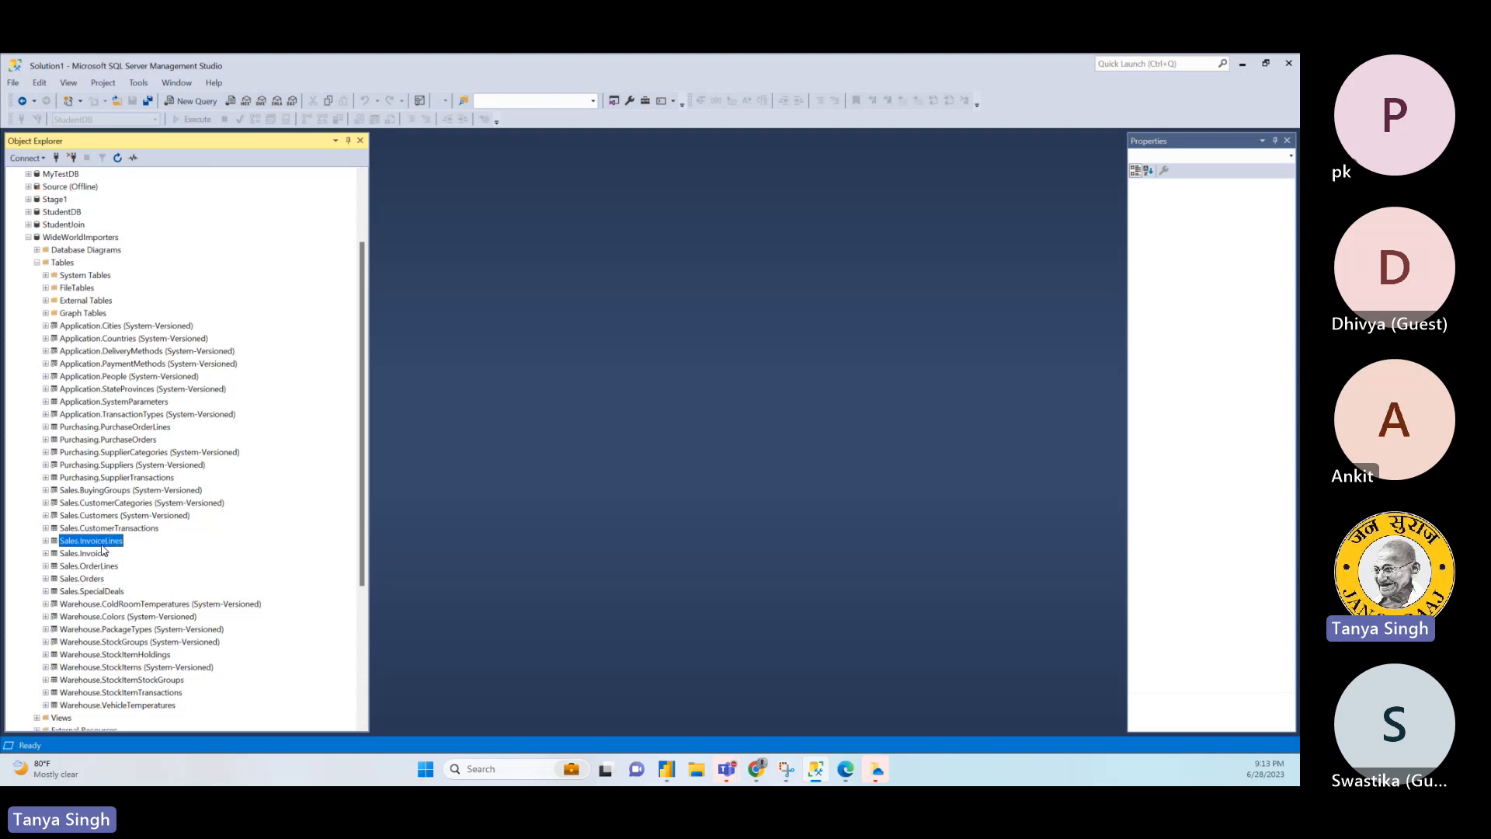
pyautogui.click(98, 553)
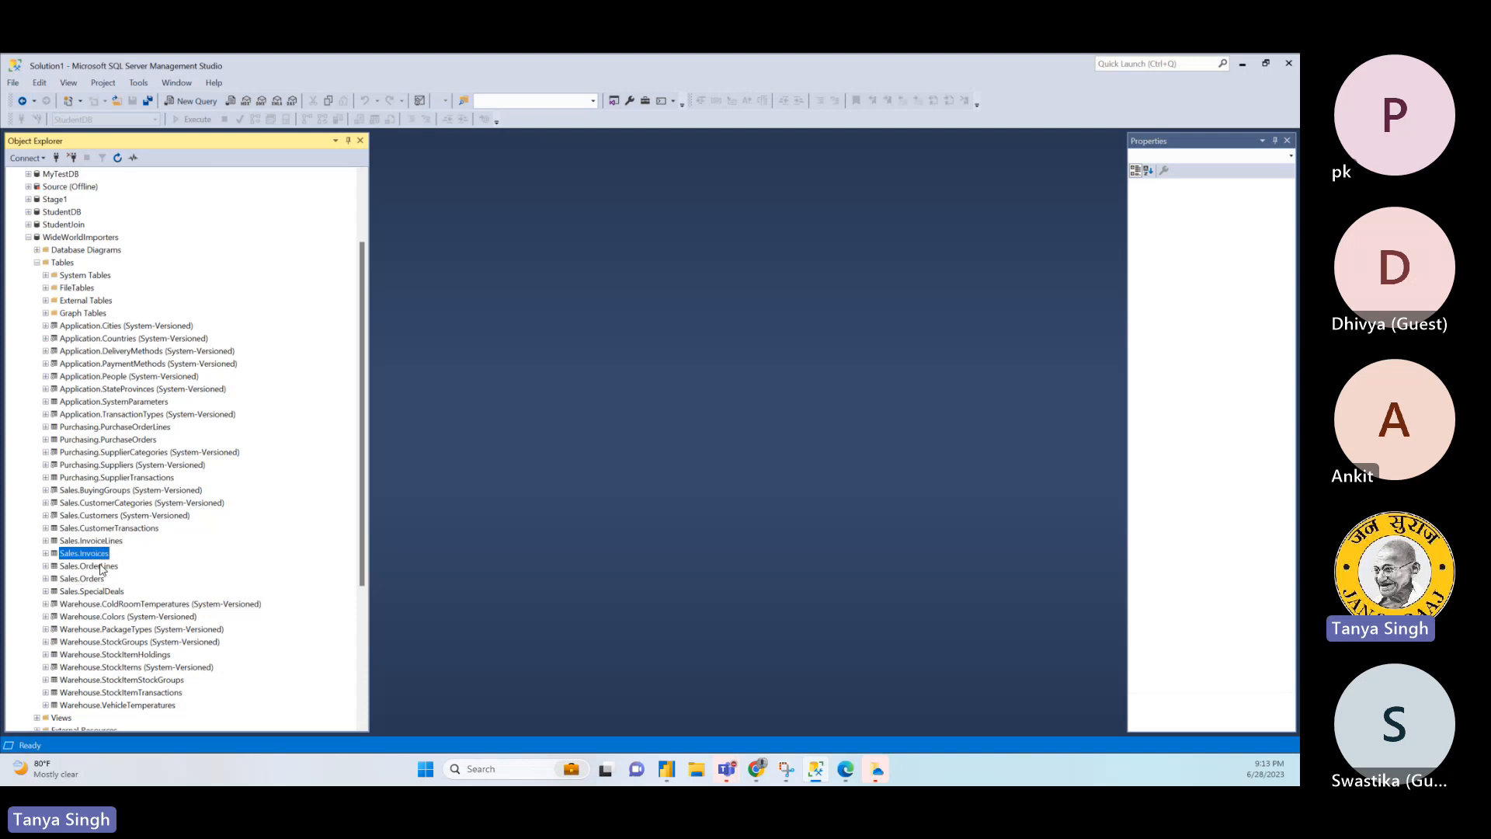
pyautogui.click(99, 579)
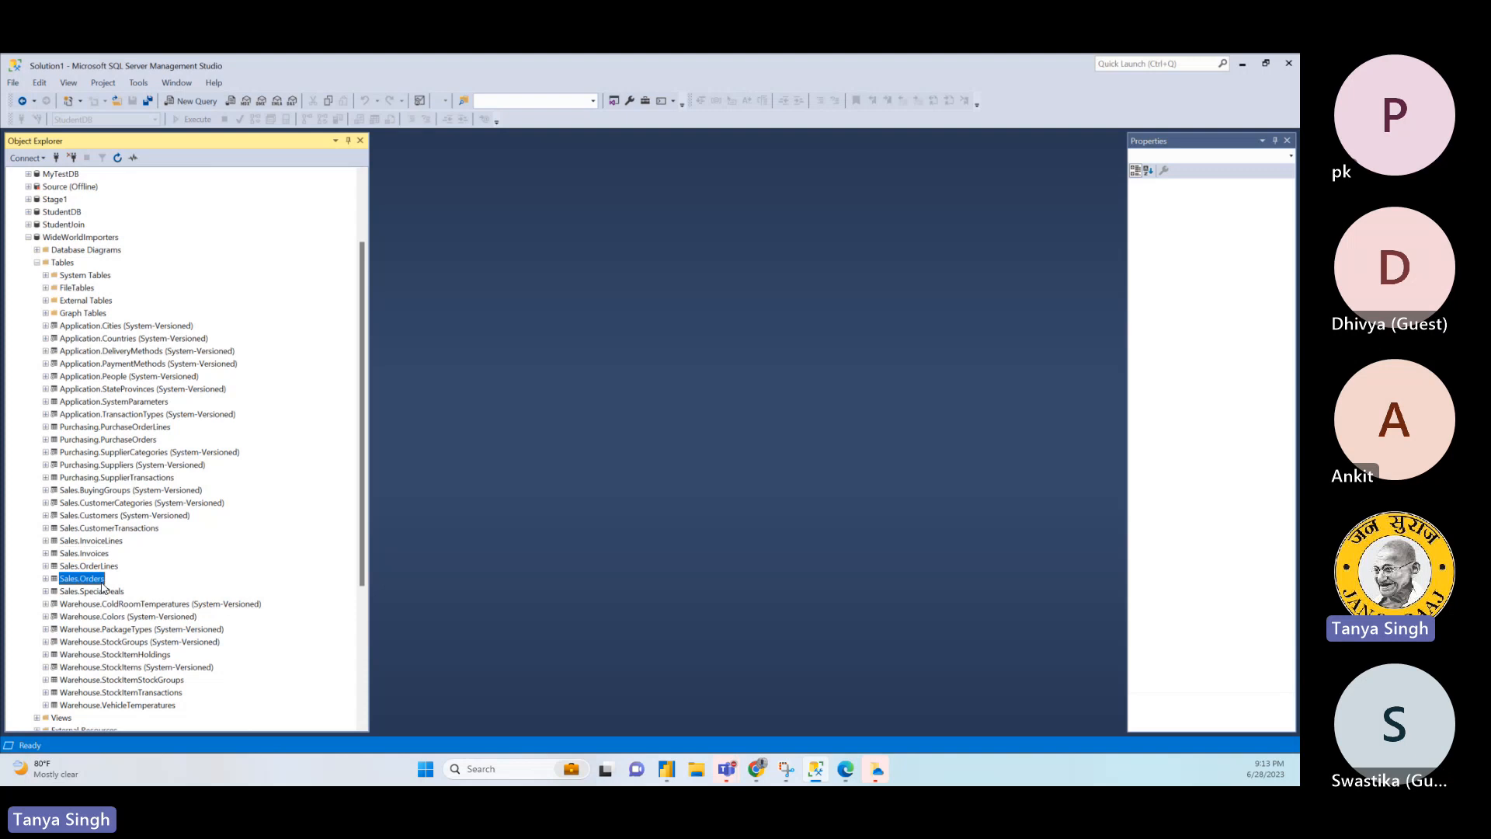
# - Retrieve the top 1000 rows of the Sales.OrderLines table and widen the query area
pyautogui.click(98, 566)
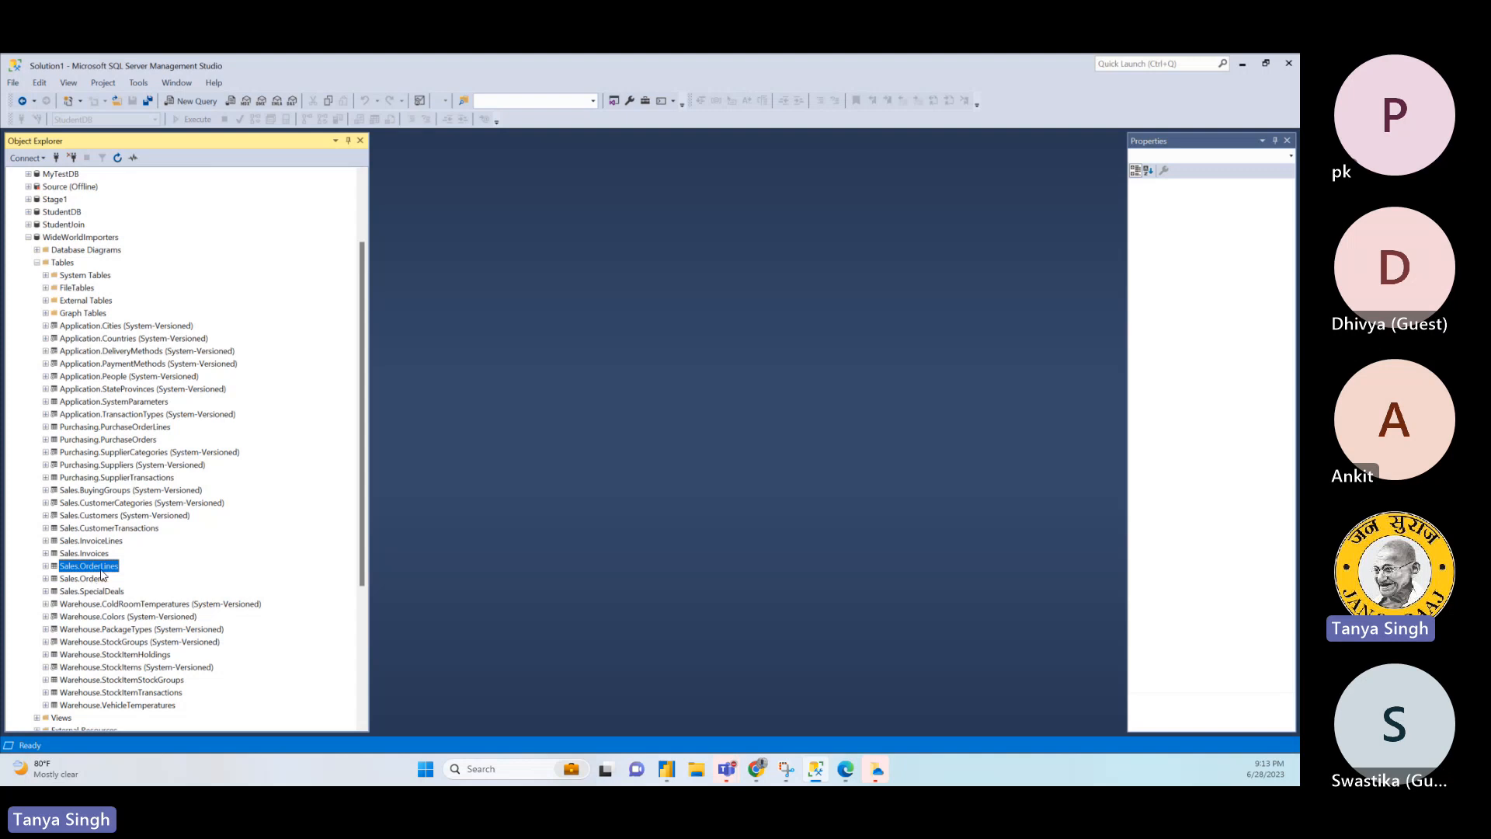
pyautogui.rightClick(104, 572)
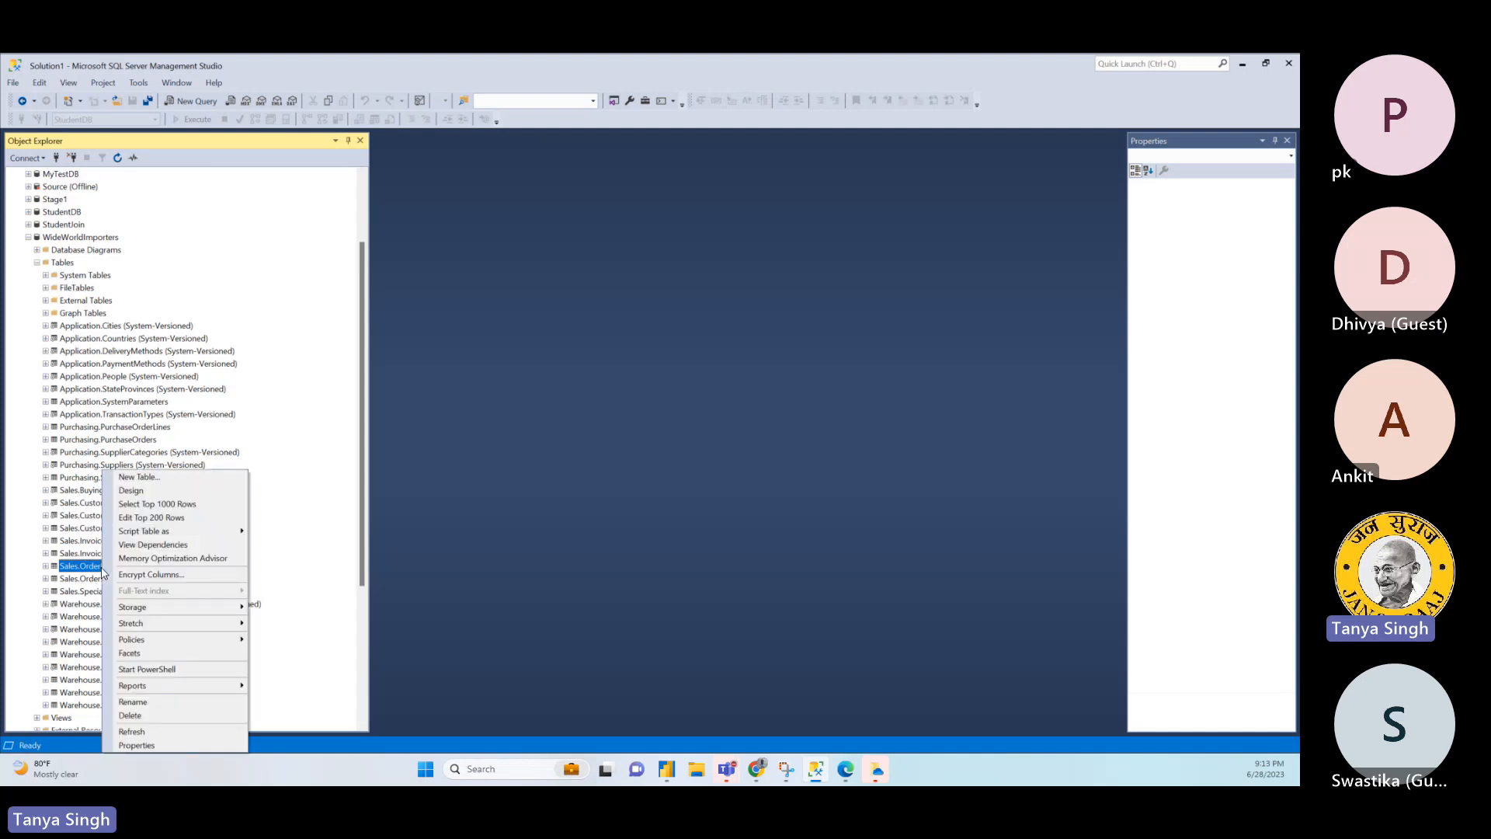
pyautogui.click(203, 504)
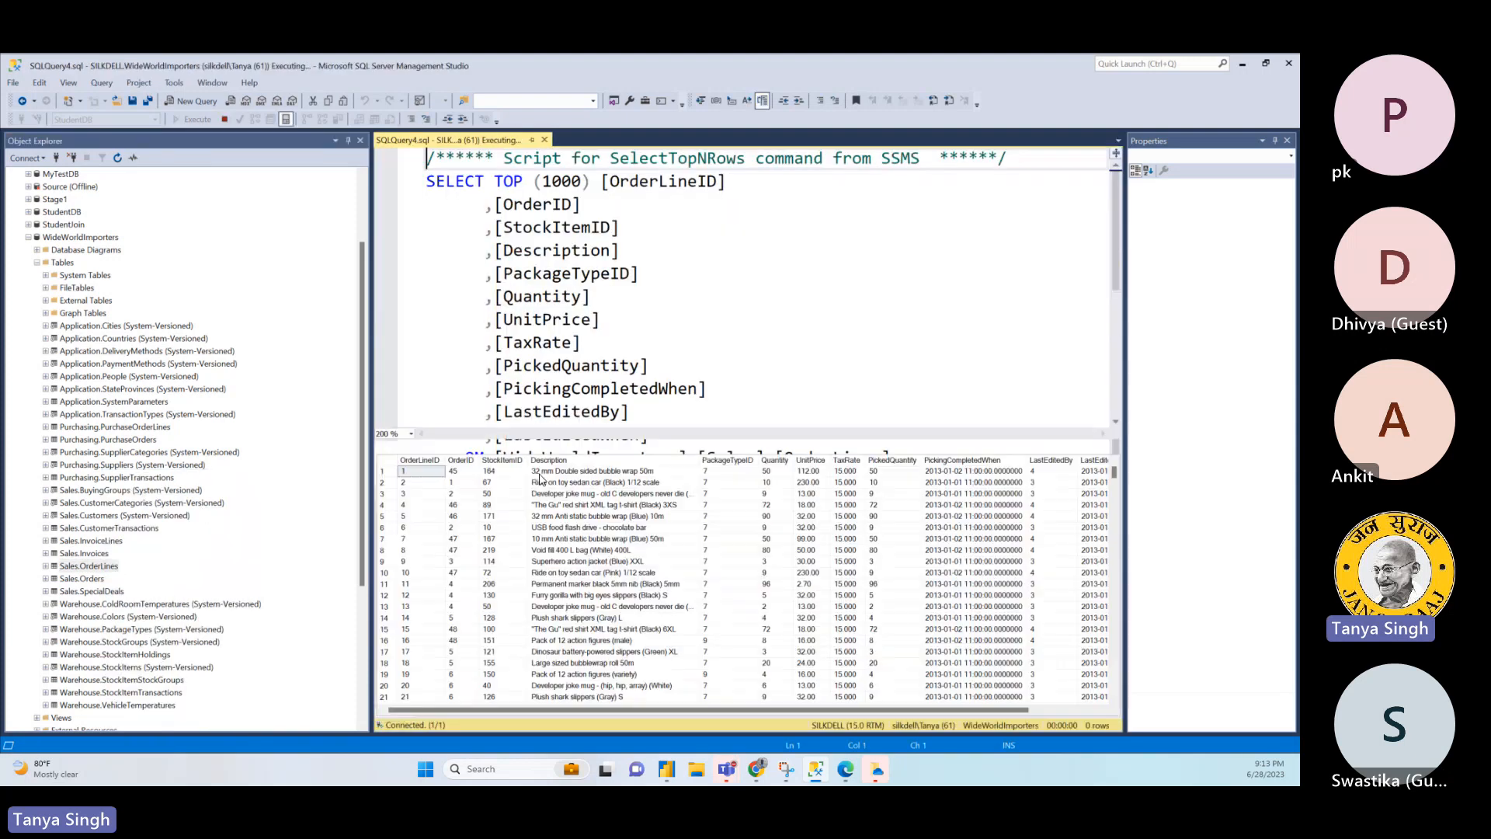
pyautogui.moveTo(372, 381); pyautogui.dragTo(282, 380)
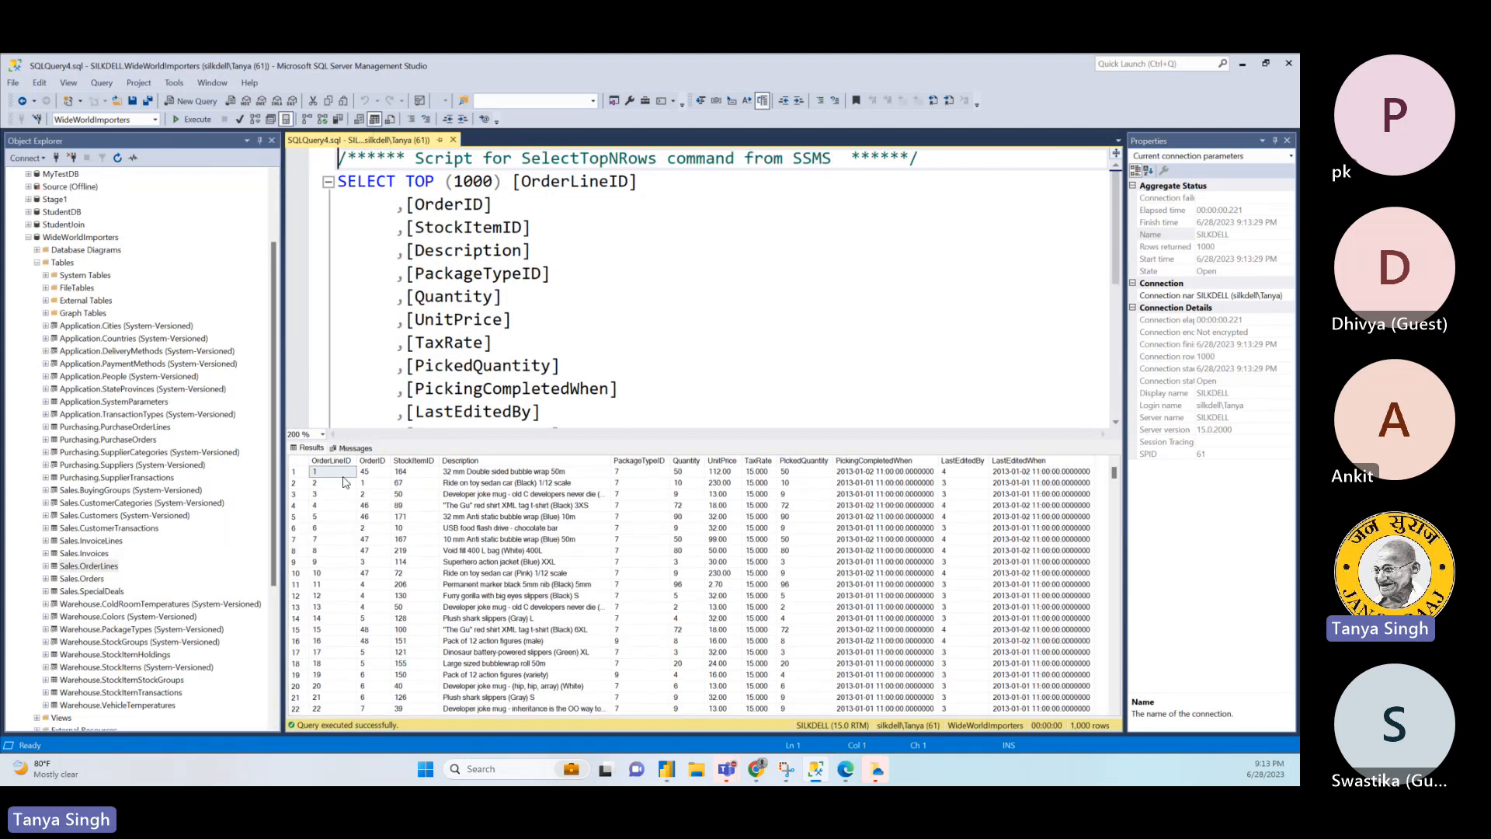
# - Examine the OrderID, Quantity and OrderLineID values in the Sales.OrderLines results
pyautogui.click(373, 474)
pyautogui.click(683, 508)
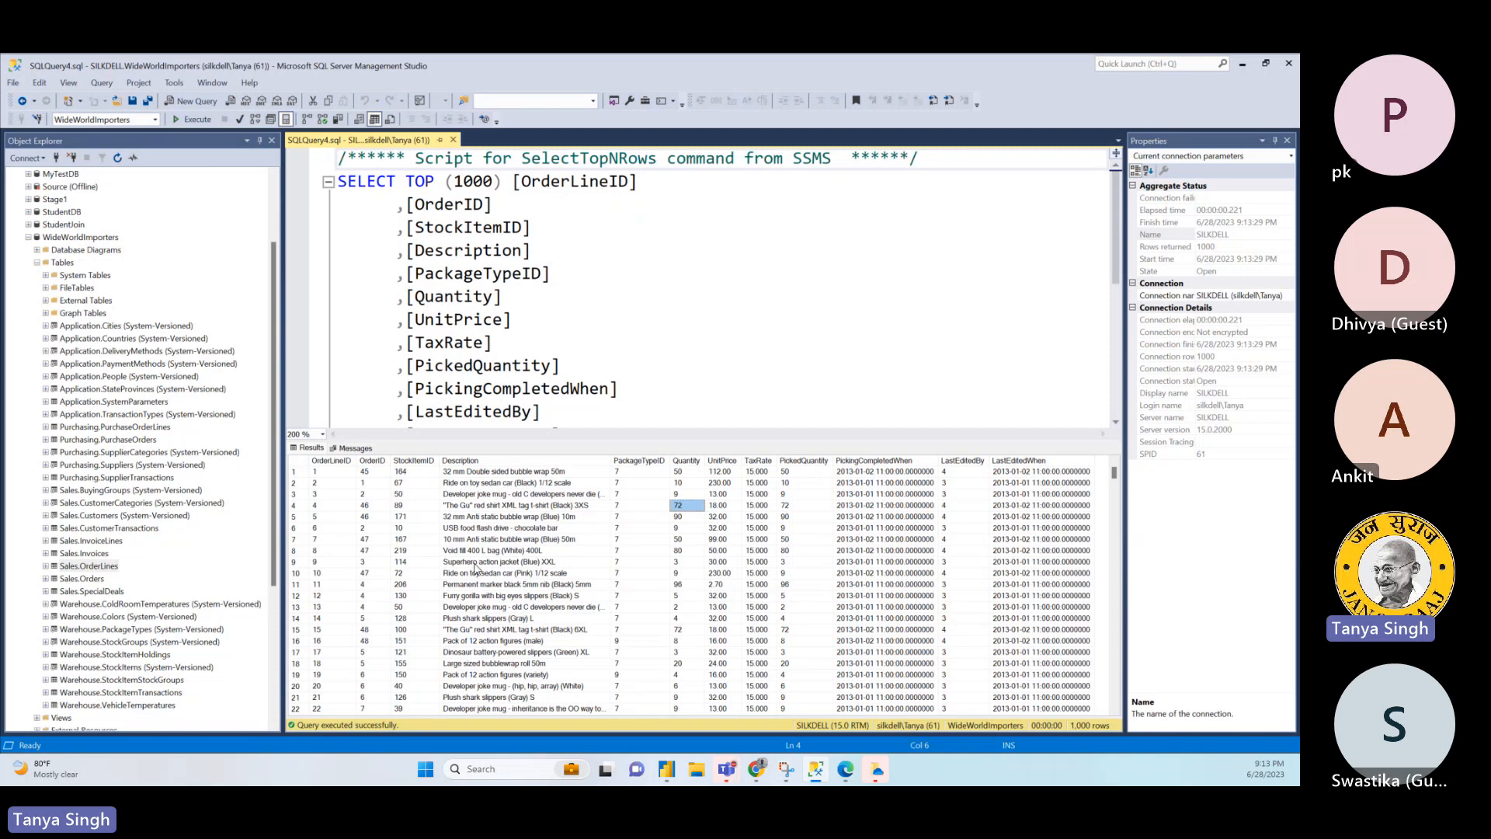
pyautogui.click(345, 471)
pyautogui.moveTo(332, 482); pyautogui.dragTo(329, 691)
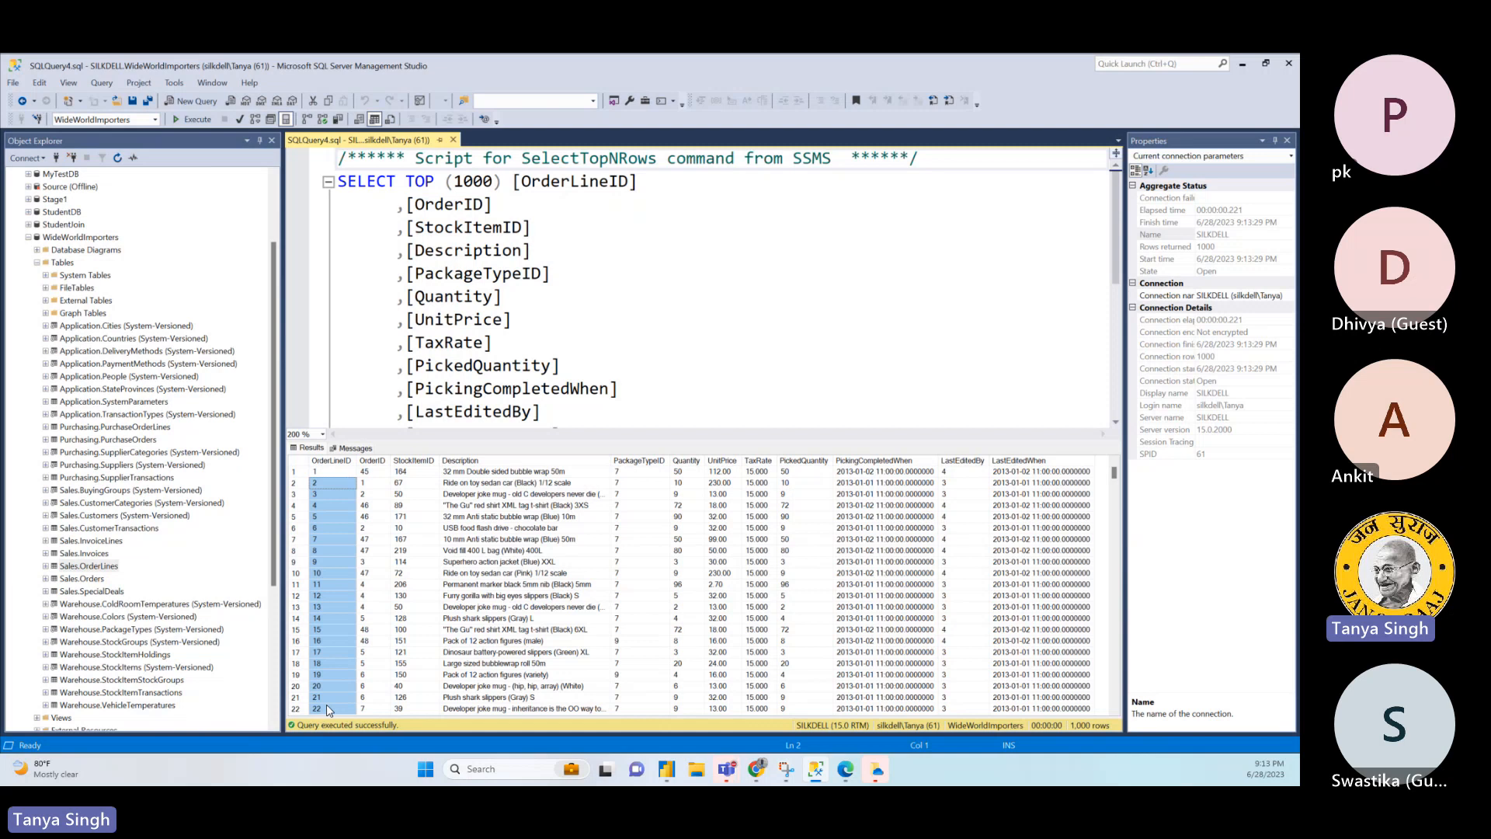
# - Expand the columns of the Sales.OrderLines table and select its OrderLineID primary key column
pyautogui.click(45, 568)
pyautogui.click(54, 579)
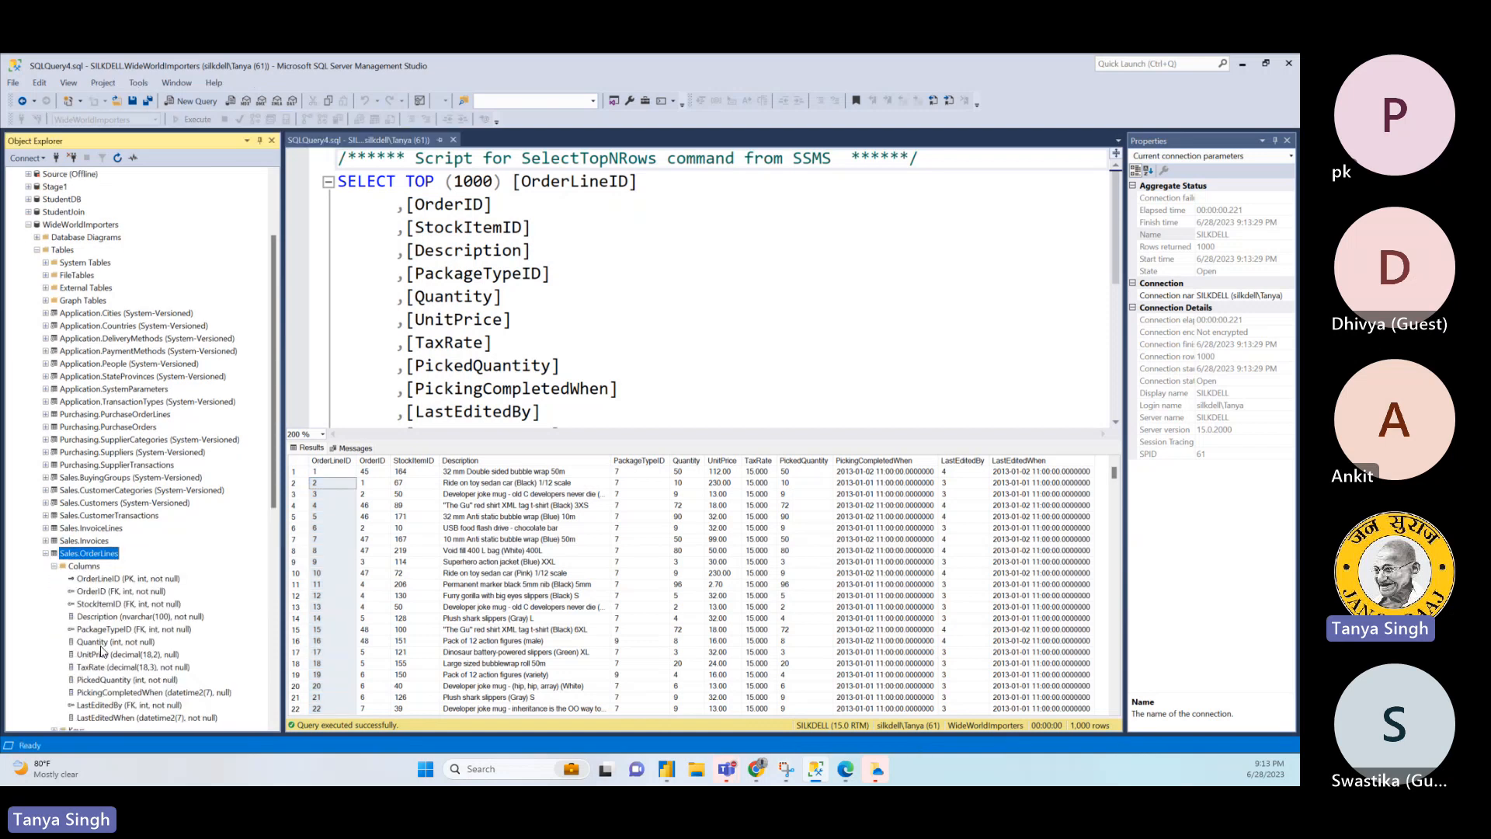
pyautogui.click(104, 579)
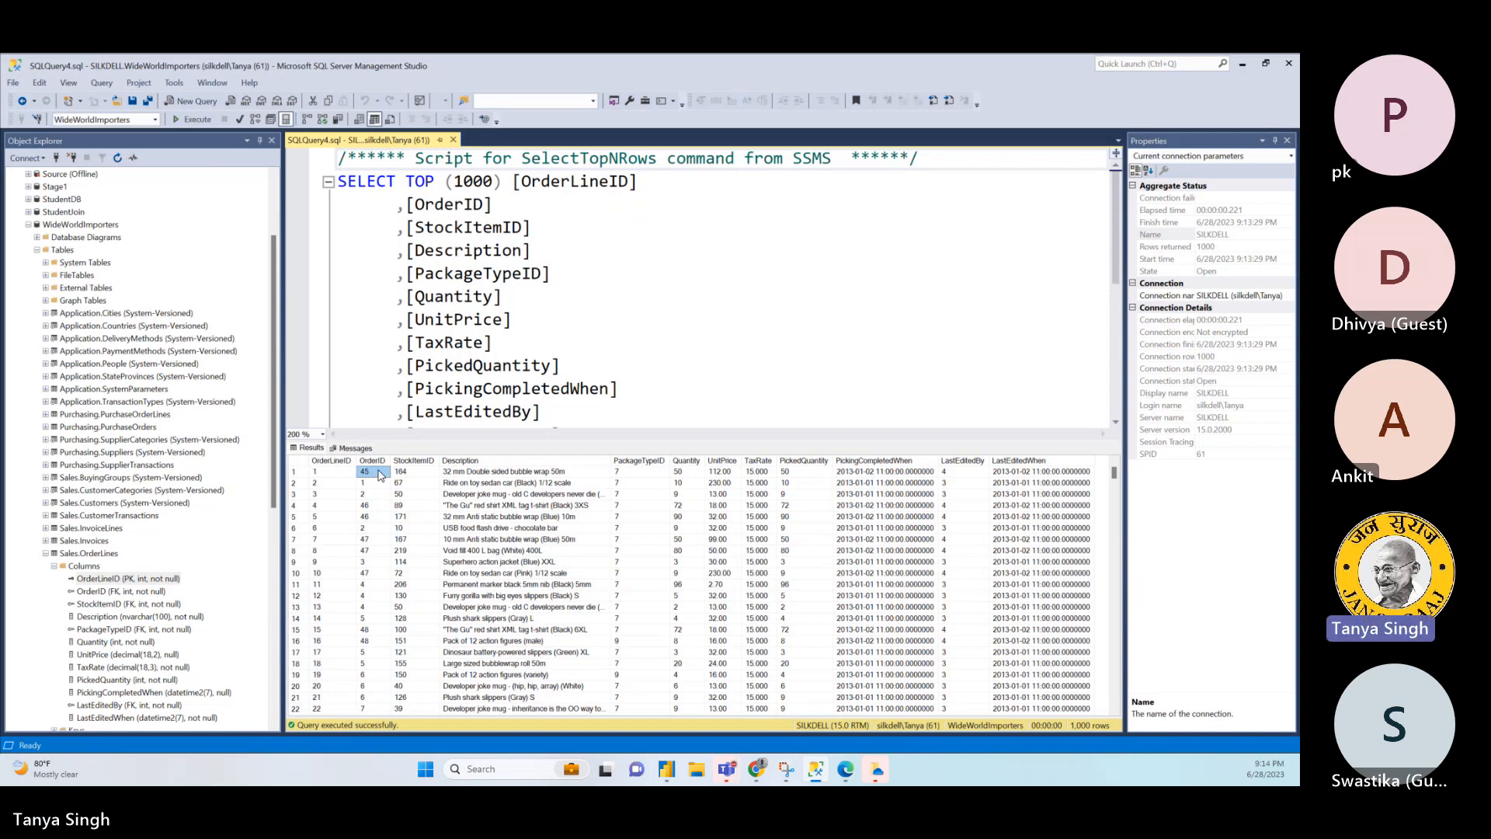
# - Examine the OrderID, StockItemID, Description, Quantity, UnitPrice, TaxRate and PickedQuantity columns in the query results
pyautogui.click(373, 461)
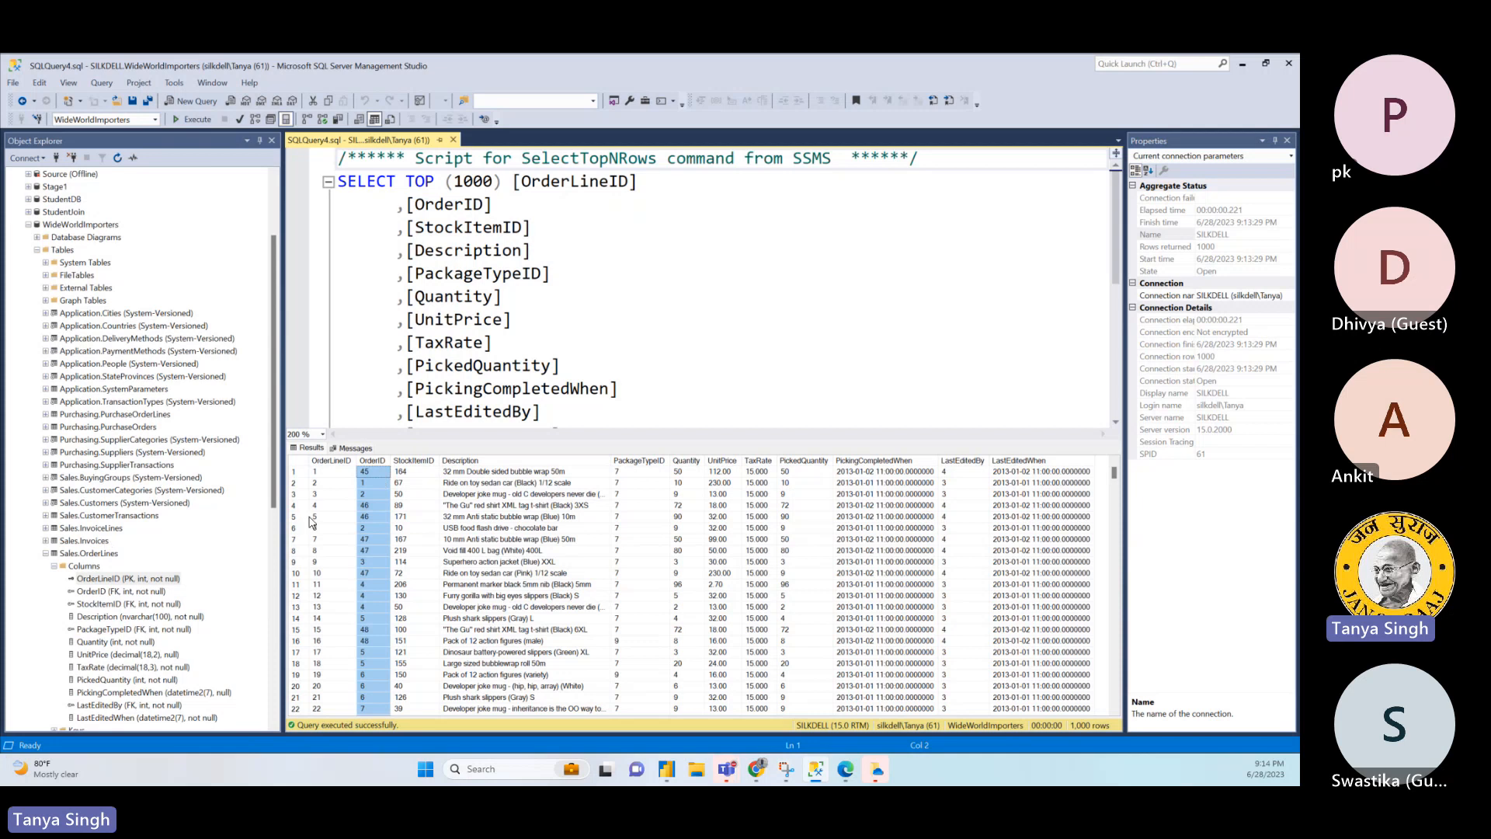
pyautogui.click(421, 473)
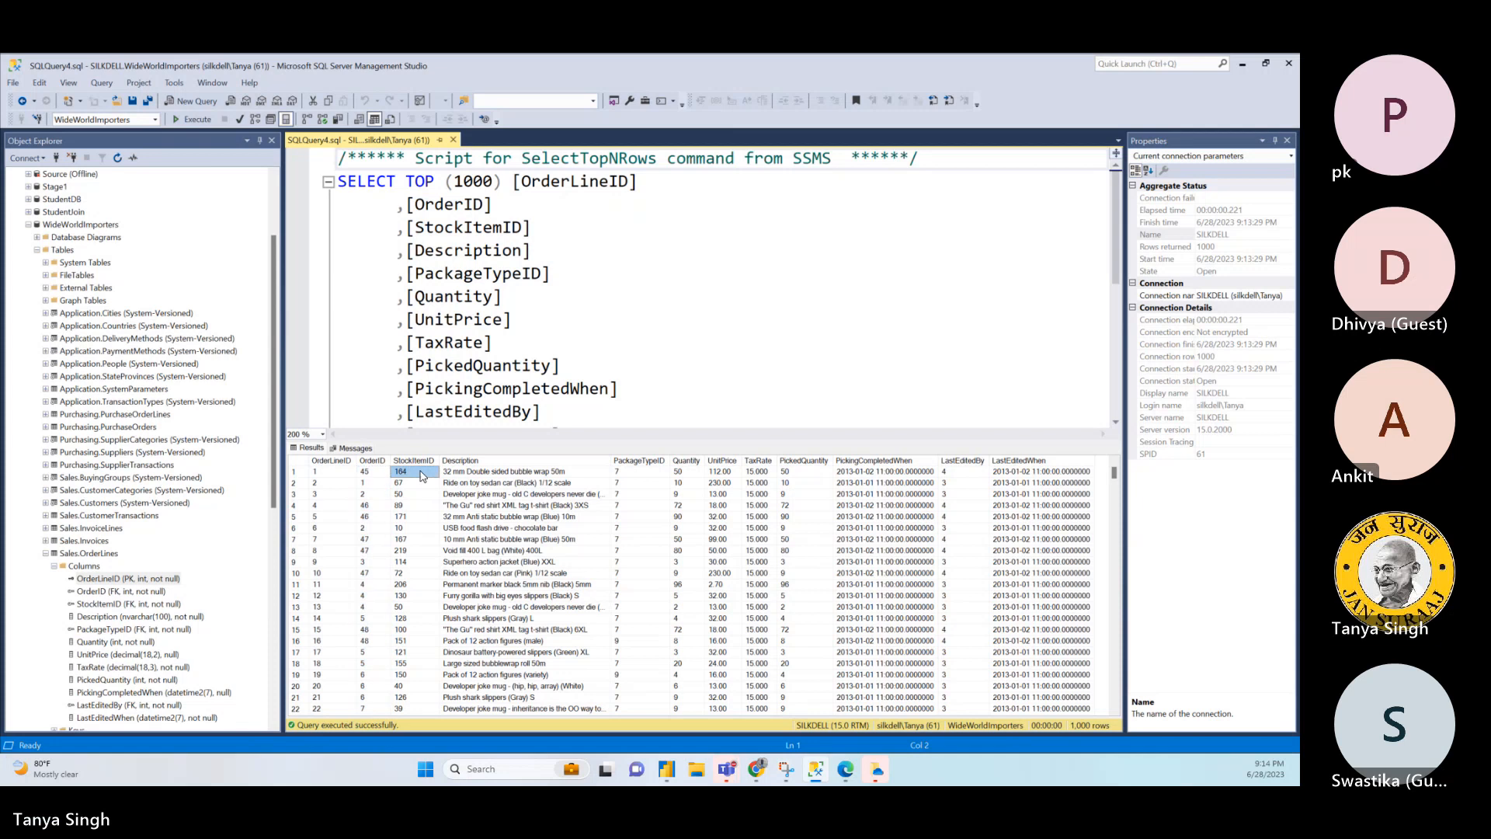
pyautogui.moveTo(421, 476); pyautogui.dragTo(425, 528)
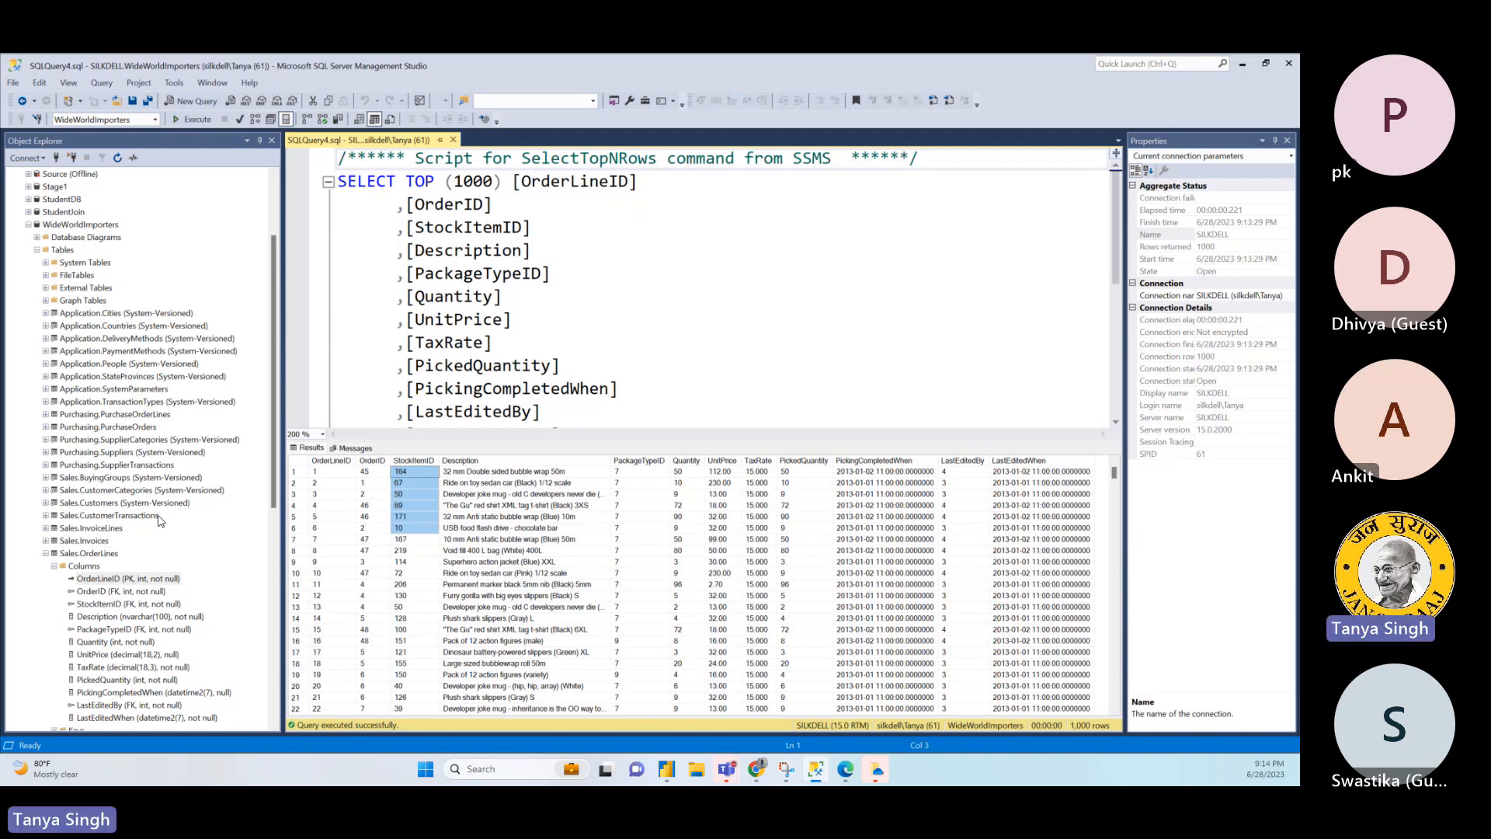
pyautogui.click(482, 474)
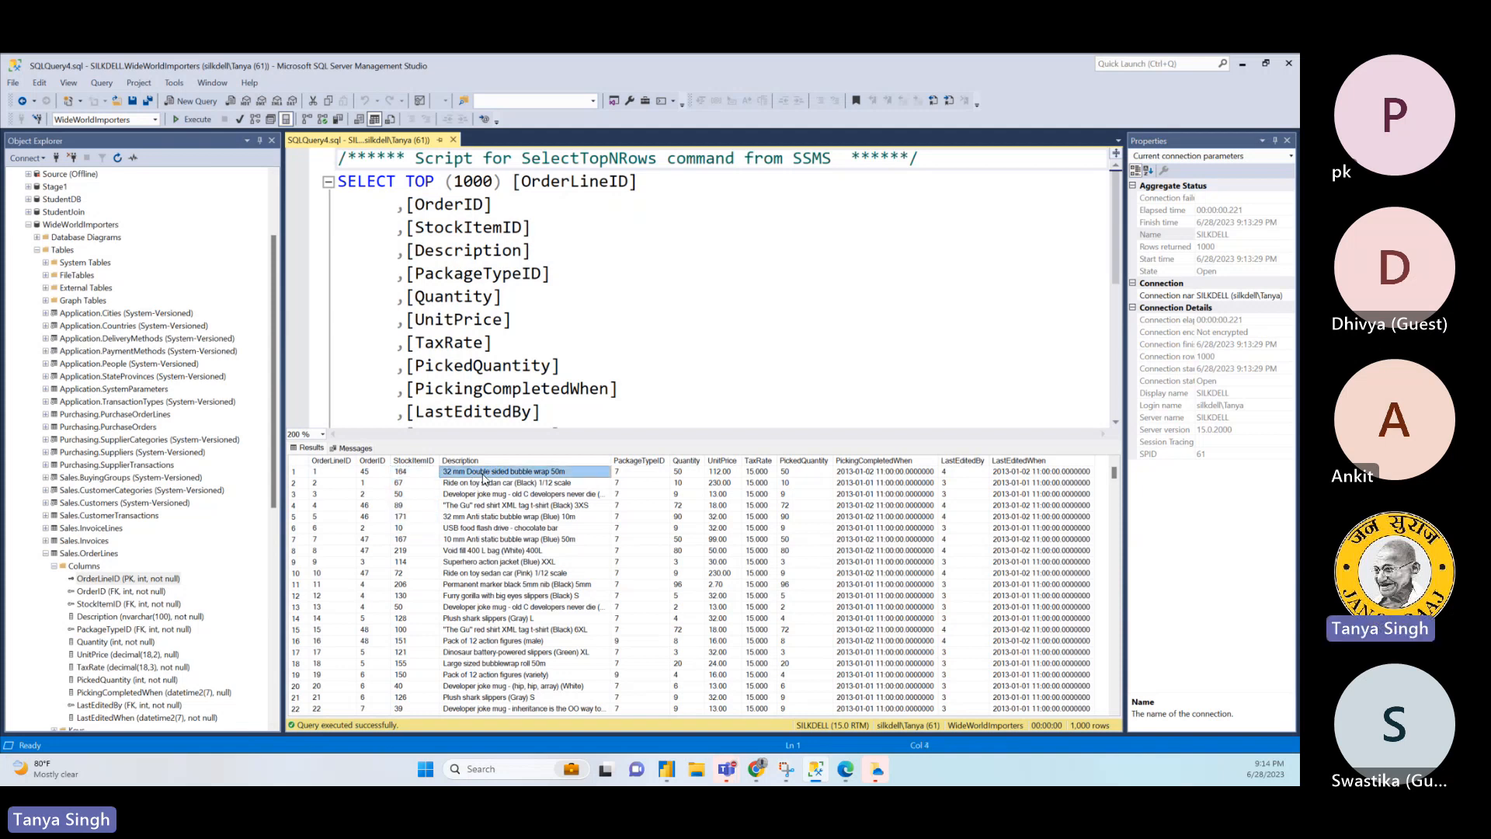
pyautogui.click(680, 475)
pyautogui.click(720, 473)
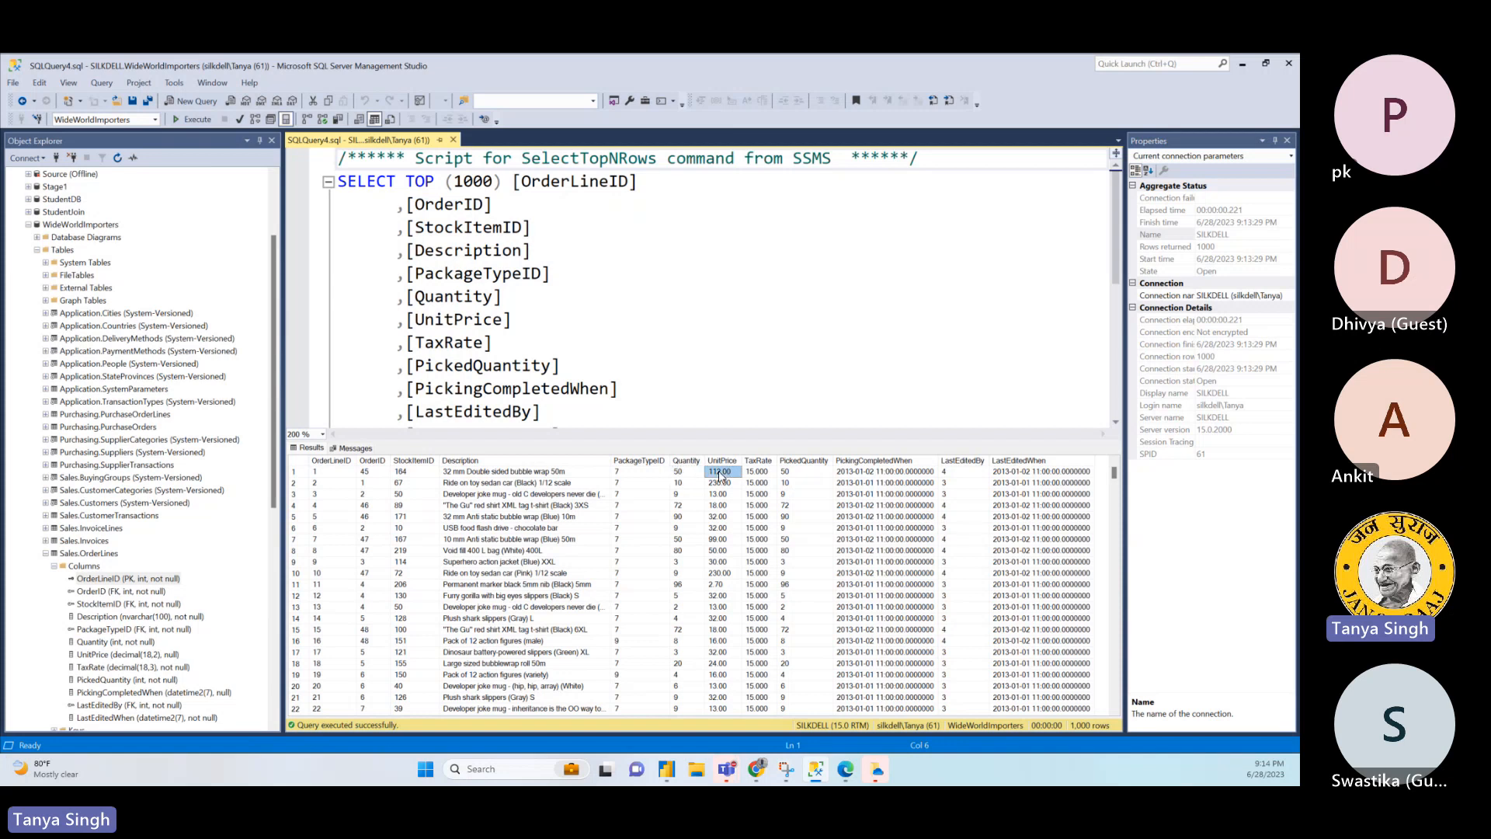
pyautogui.click(764, 474)
pyautogui.click(790, 474)
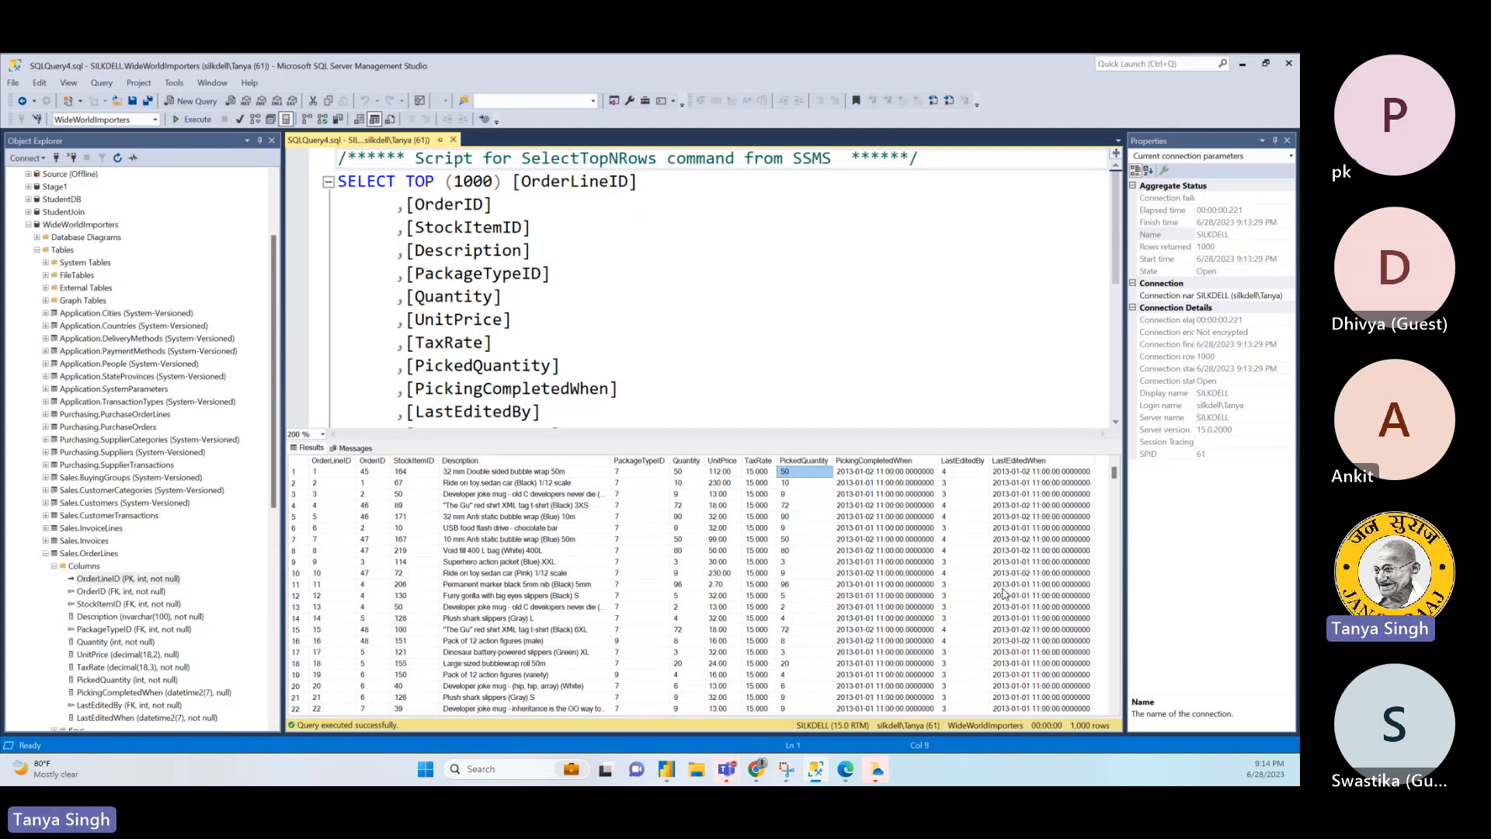
# - Create a new query containing SELECT * FROM Sales.OrderLines and run it
pyautogui.click(198, 101)
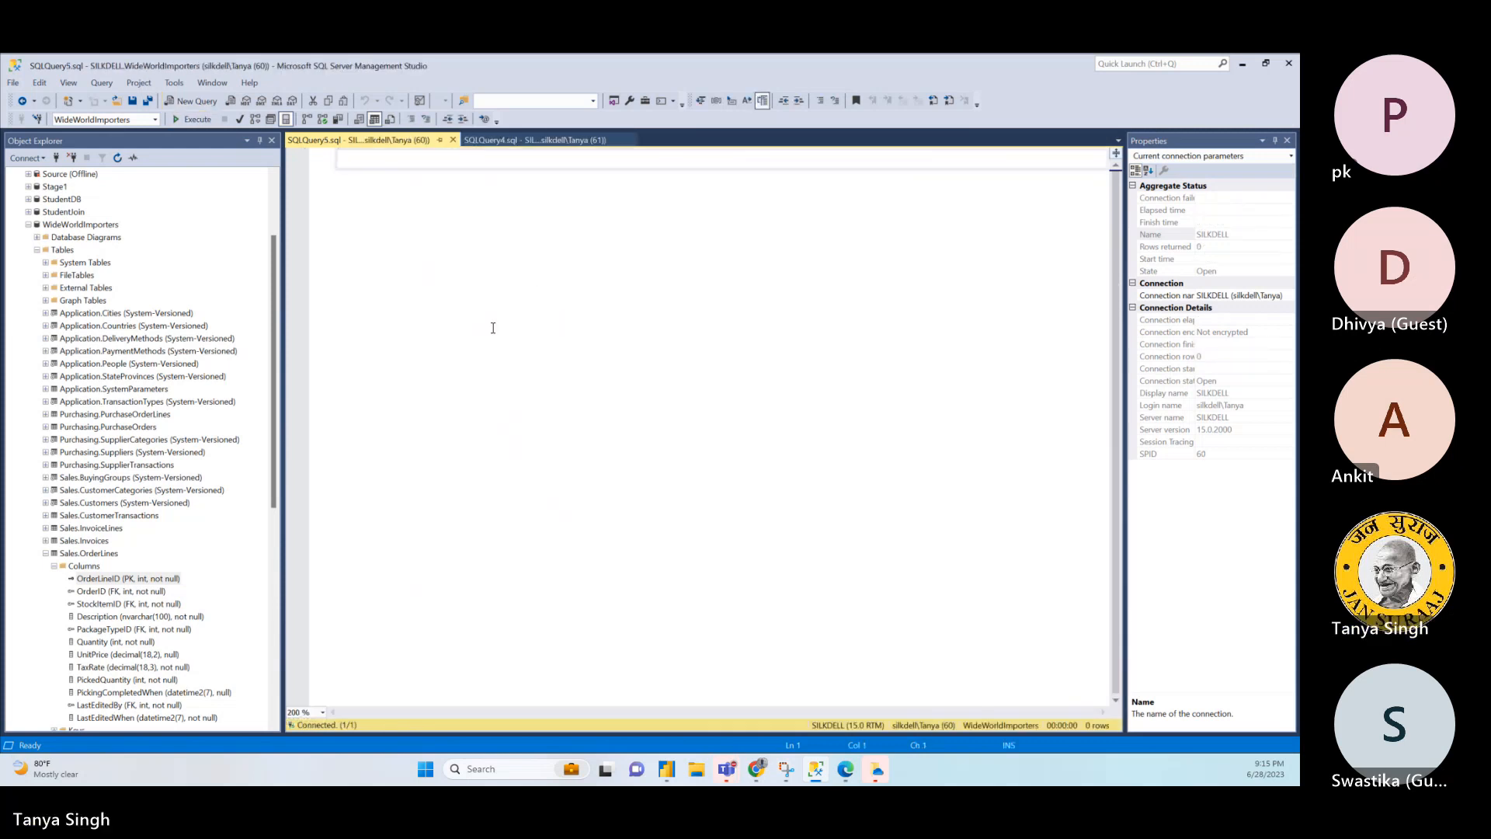
pyautogui.write('SELECT')
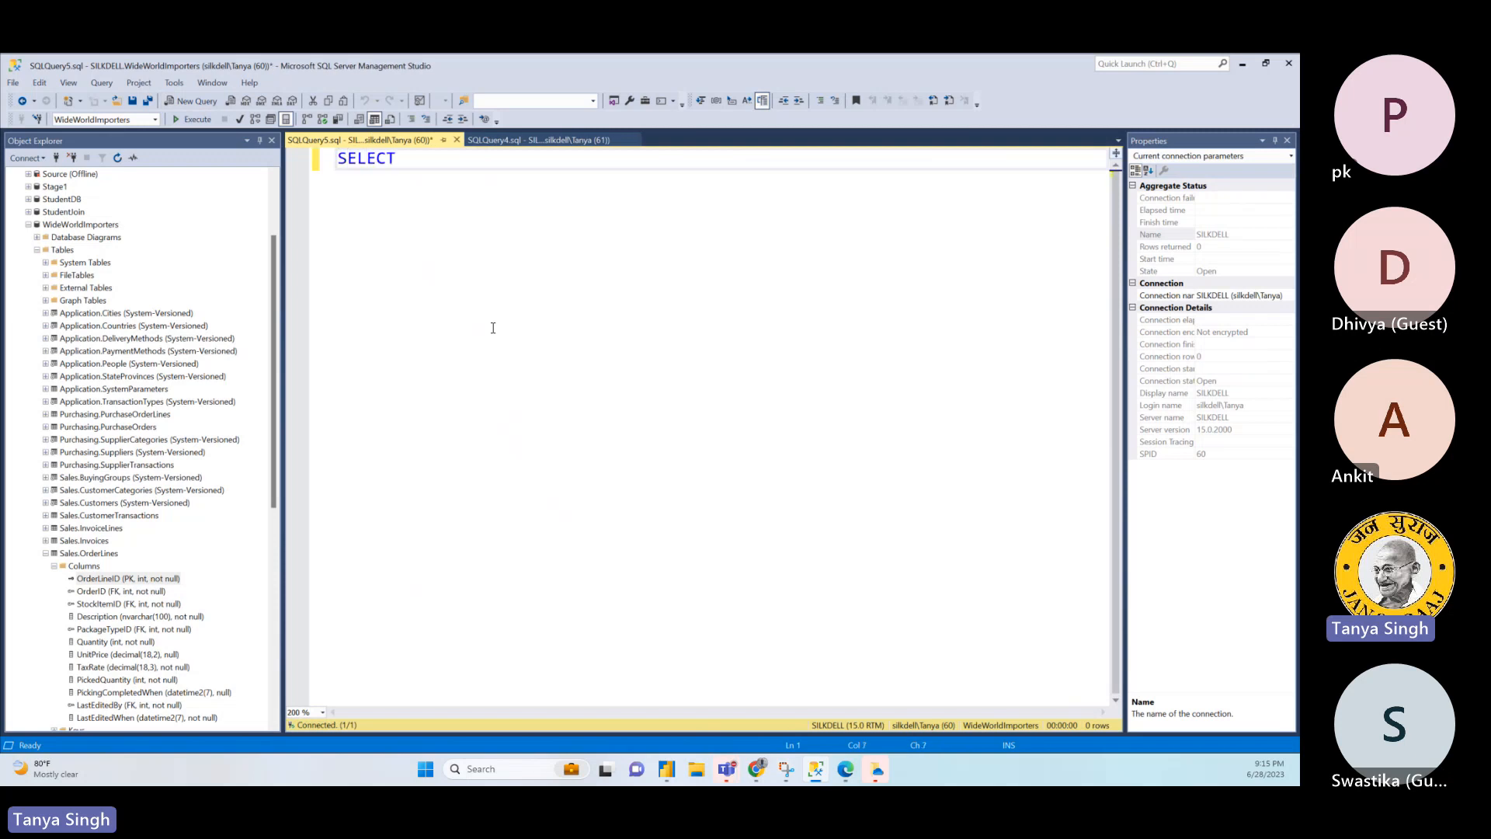
pyautogui.write(' * FROM ')
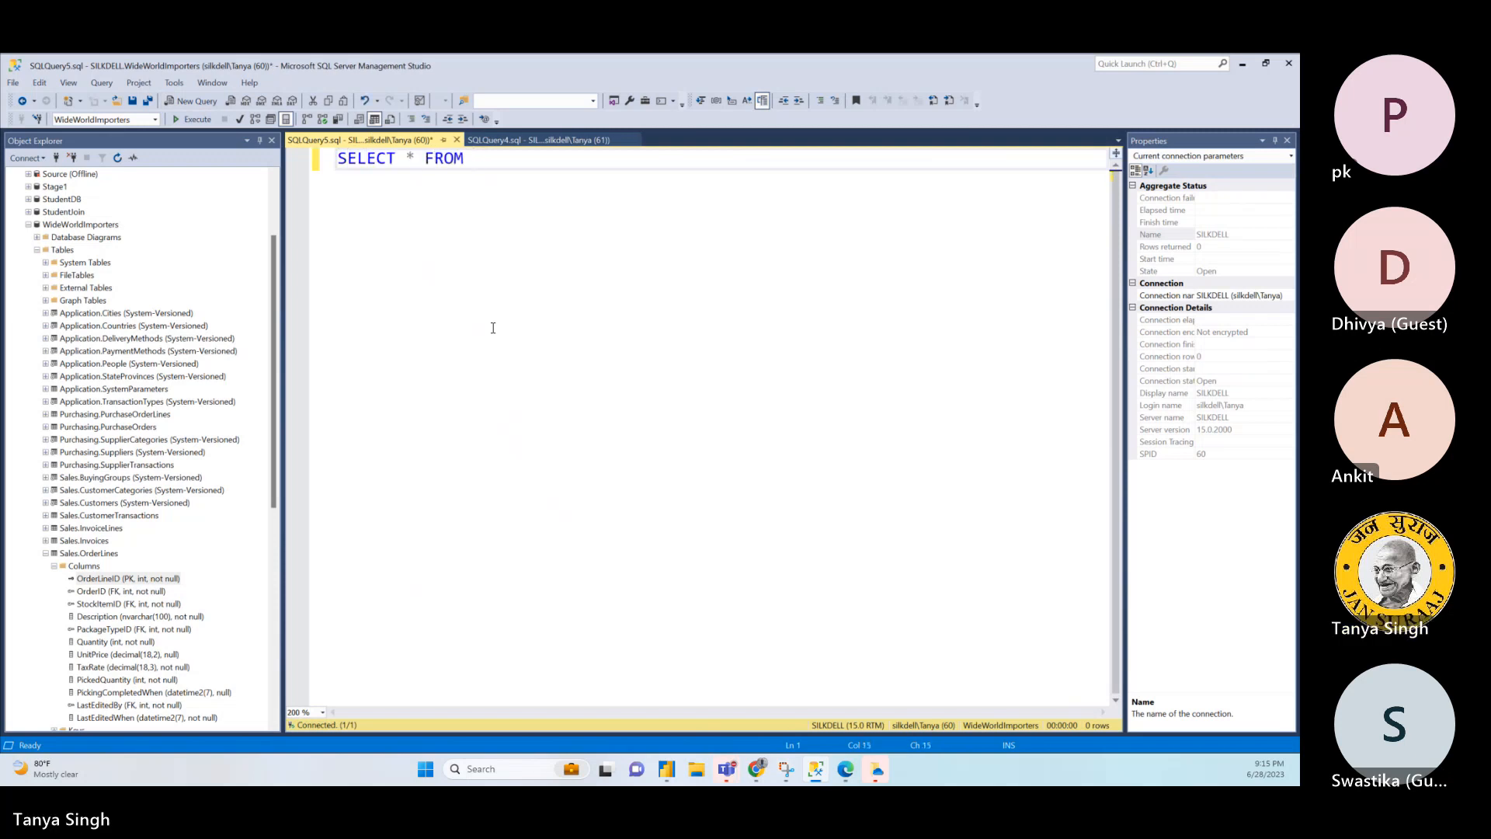
pyautogui.write('Sales')
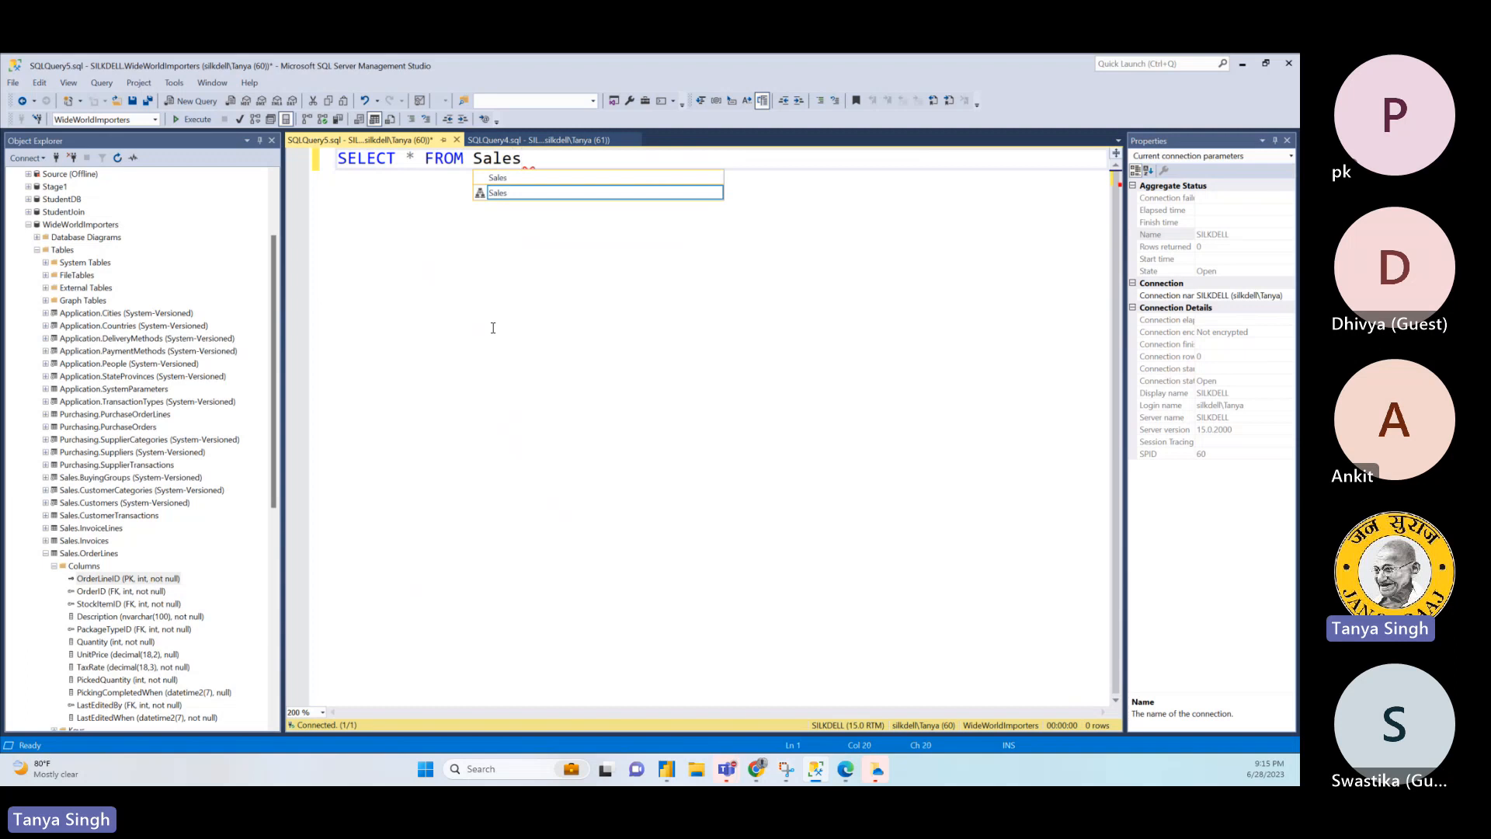
pyautogui.write('.OrderLines')
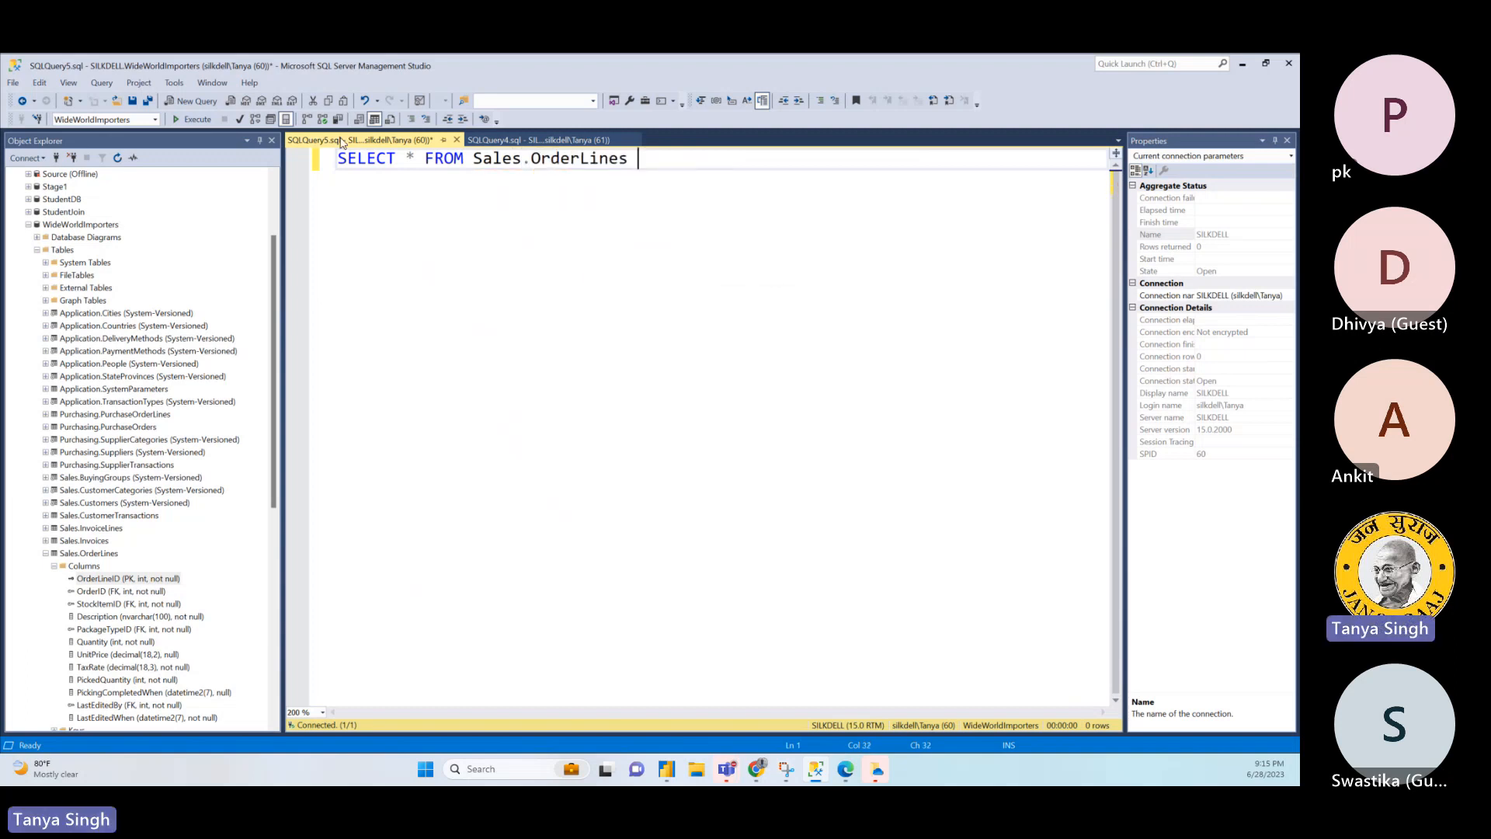
pyautogui.click(180, 121)
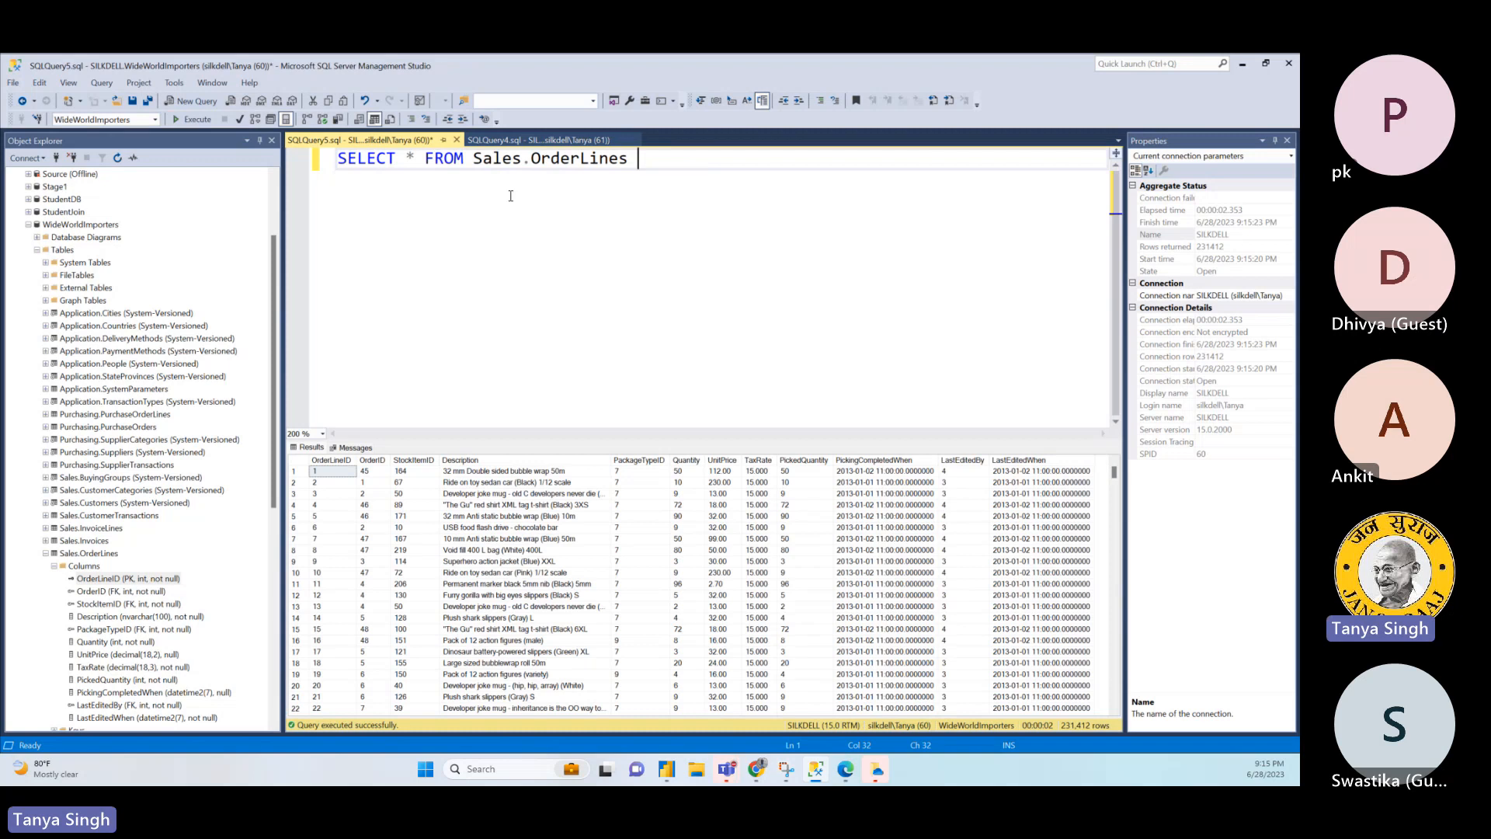
# - Split the query so FROM Sales.OrderLines starts two lines below SELECT, remove the asterisk, and place the cursor on the empty line between
pyautogui.click(421, 160)
pyautogui.press('Return')
pyautogui.press('Return')
pyautogui.click(419, 160)
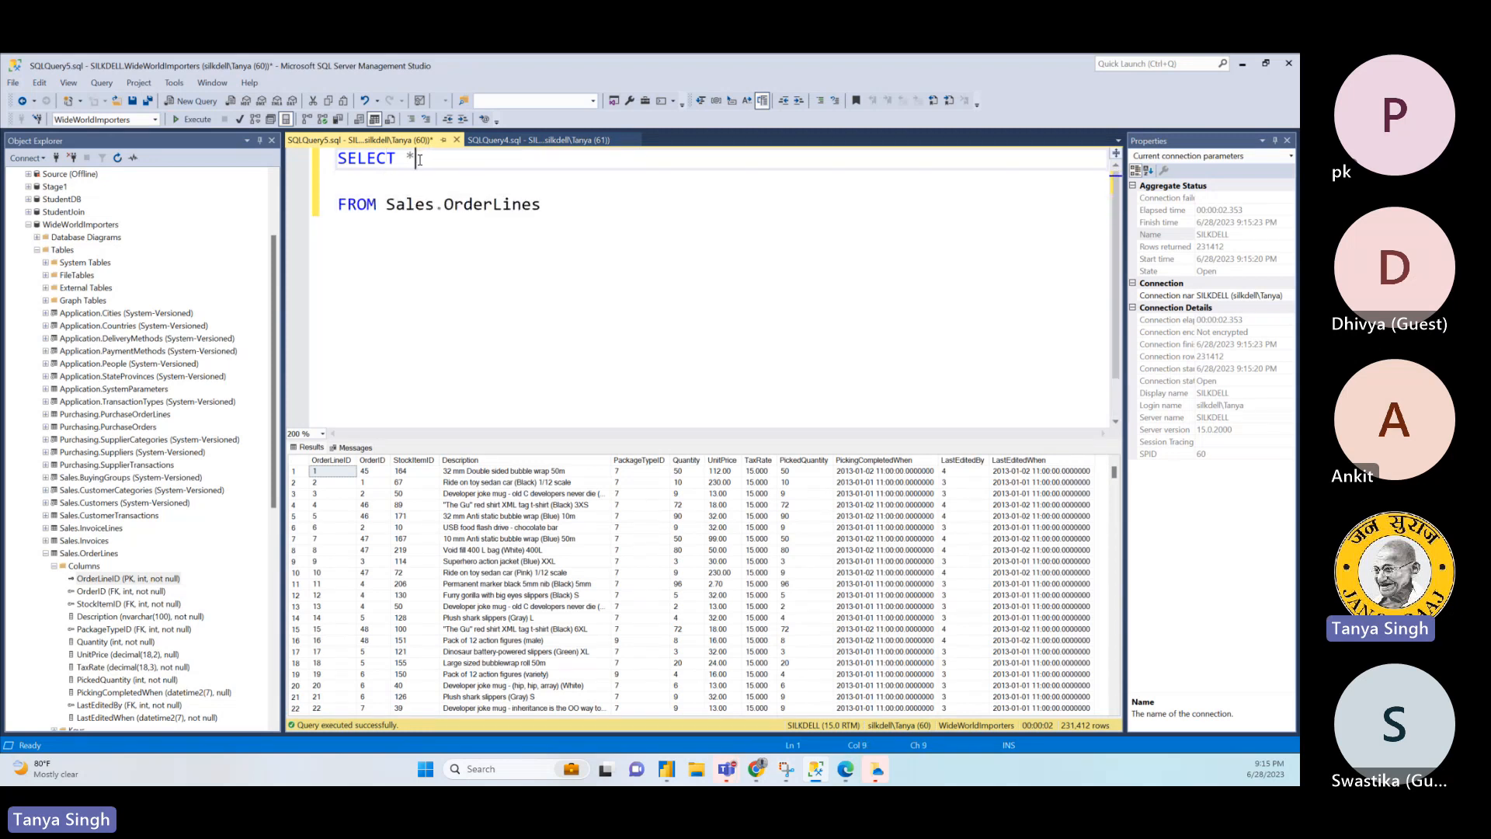
pyautogui.press('BackSpace')
pyautogui.press('BackSpace')
pyautogui.click(368, 179)
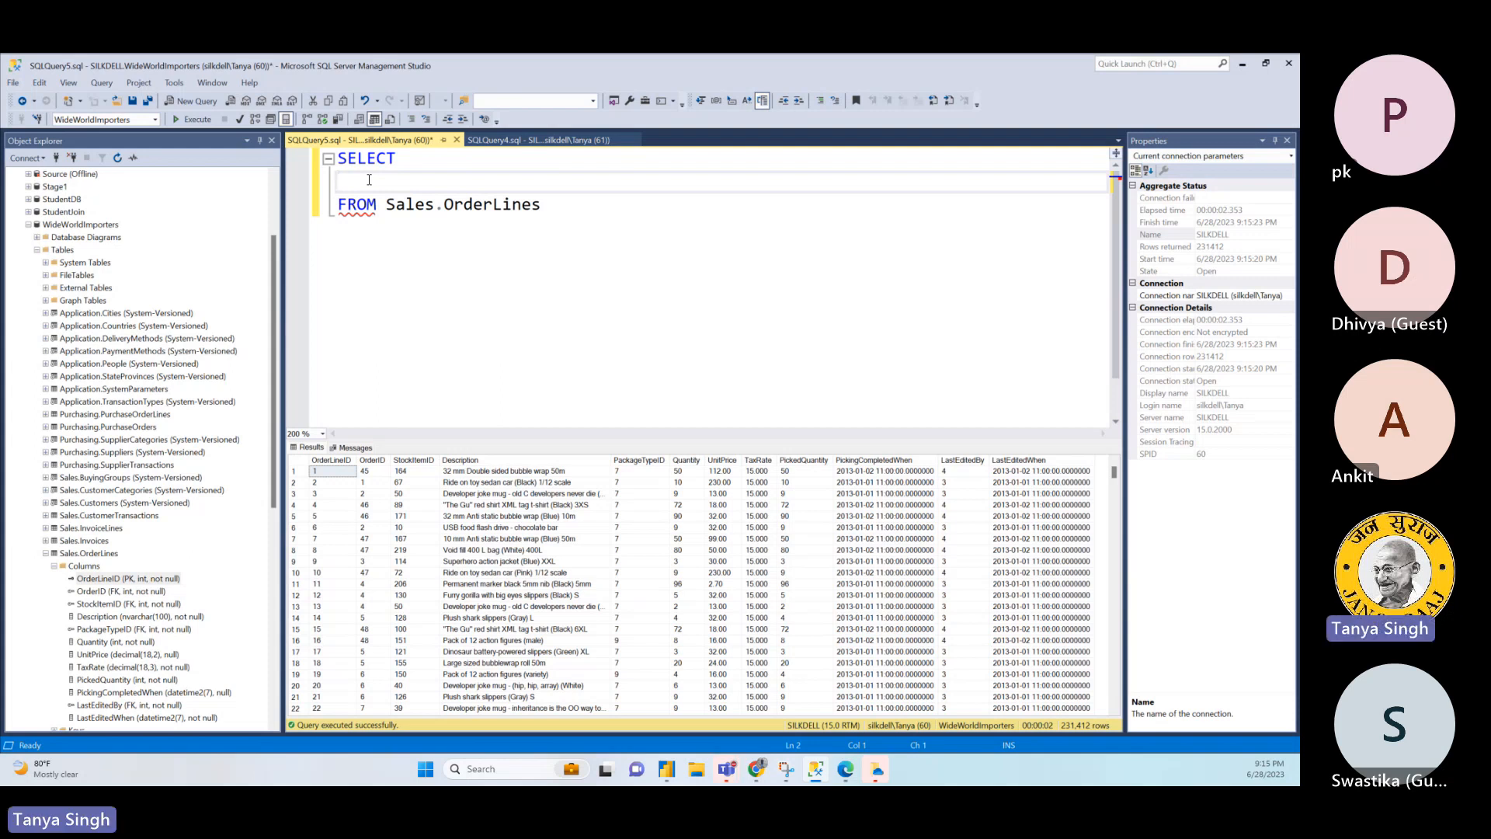
# - Give Sales.OrderLines the alias o and enter o.OrderLineID as the first column of the SELECT list
pyautogui.click(570, 214)
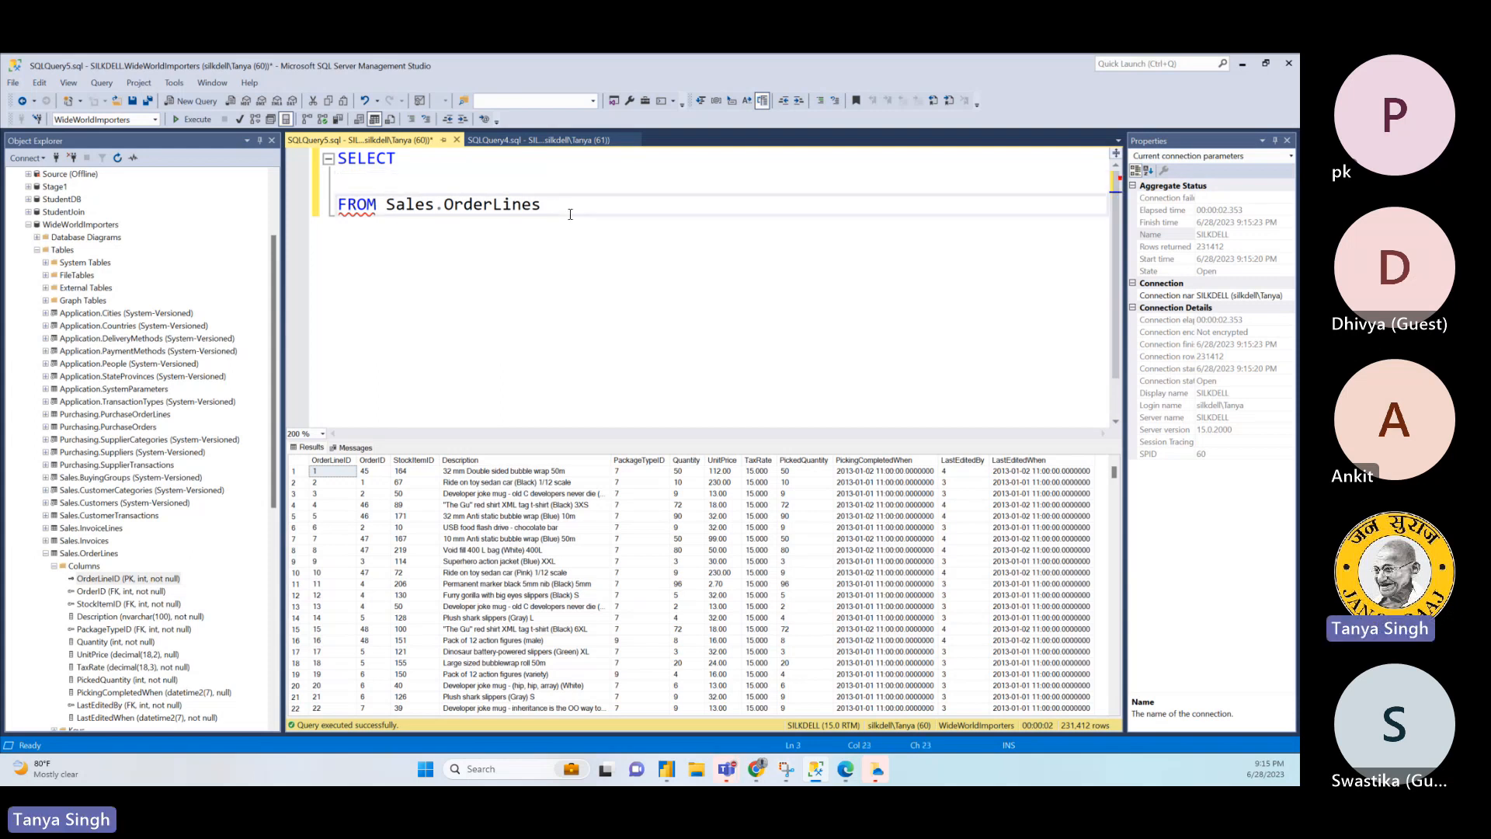
pyautogui.write('o')
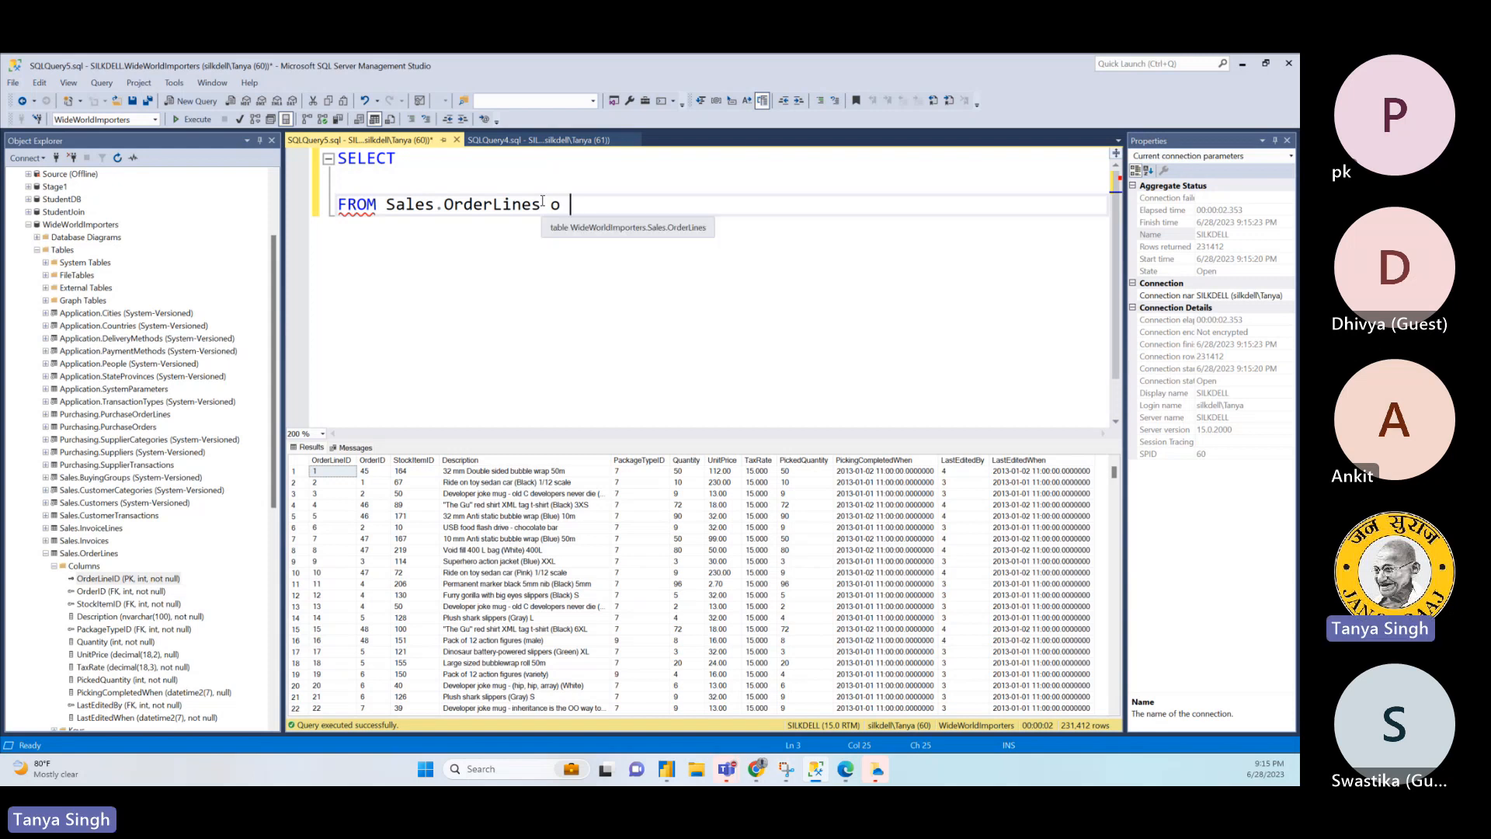
pyautogui.click(436, 181)
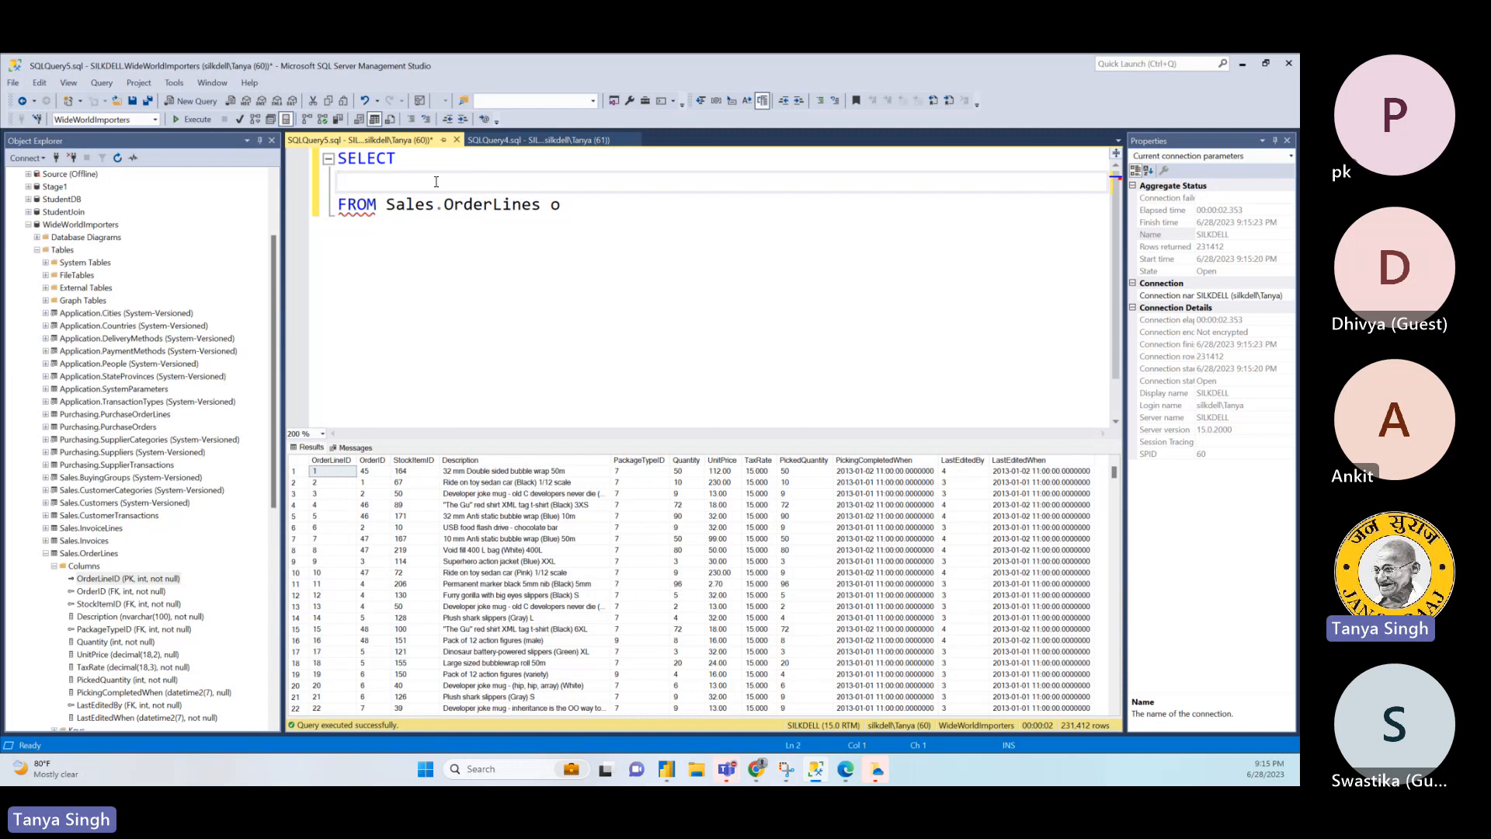
pyautogui.write('o.')
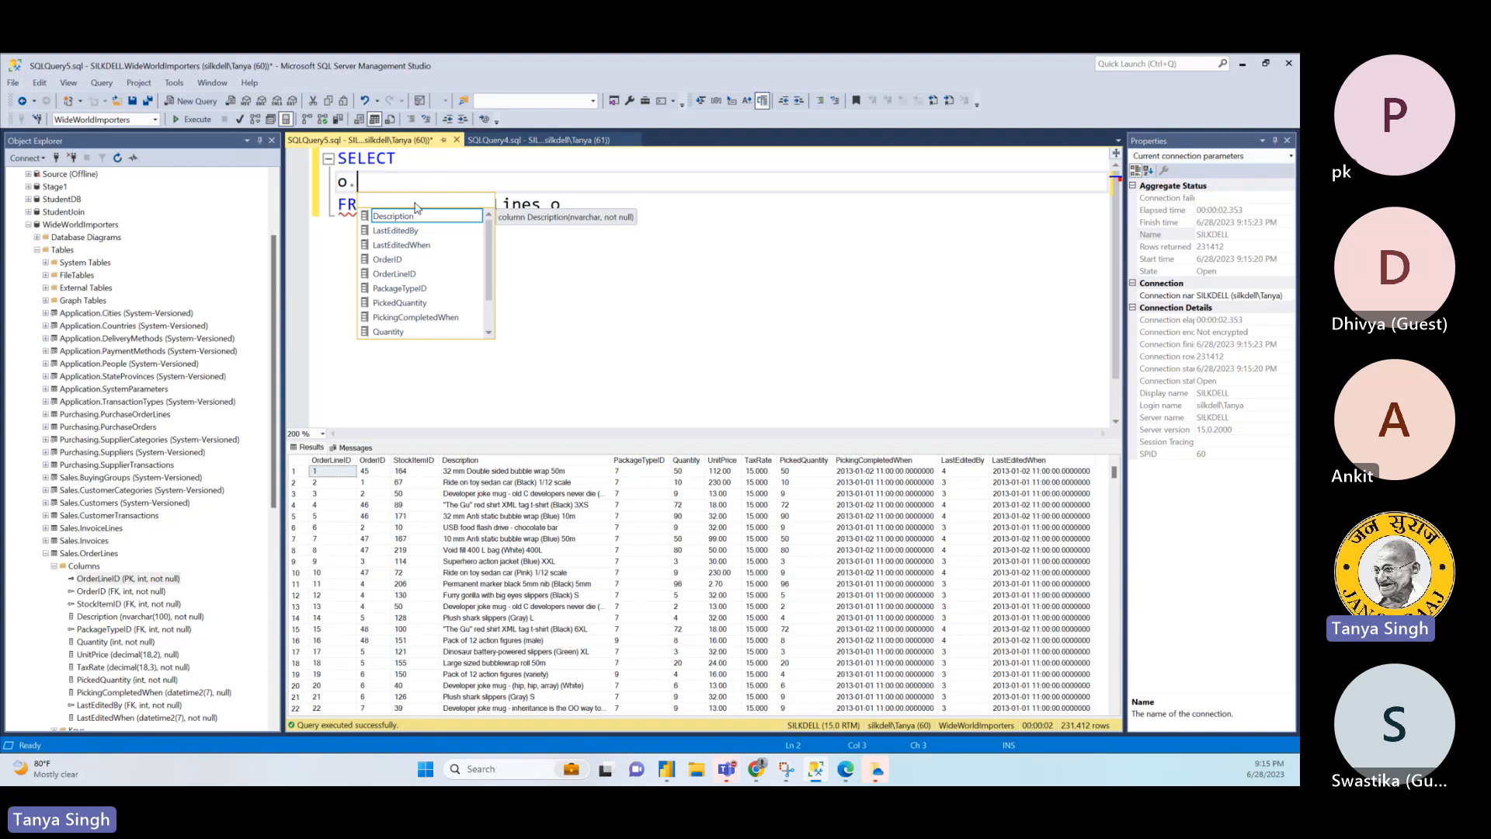
pyautogui.doubleClick(409, 277)
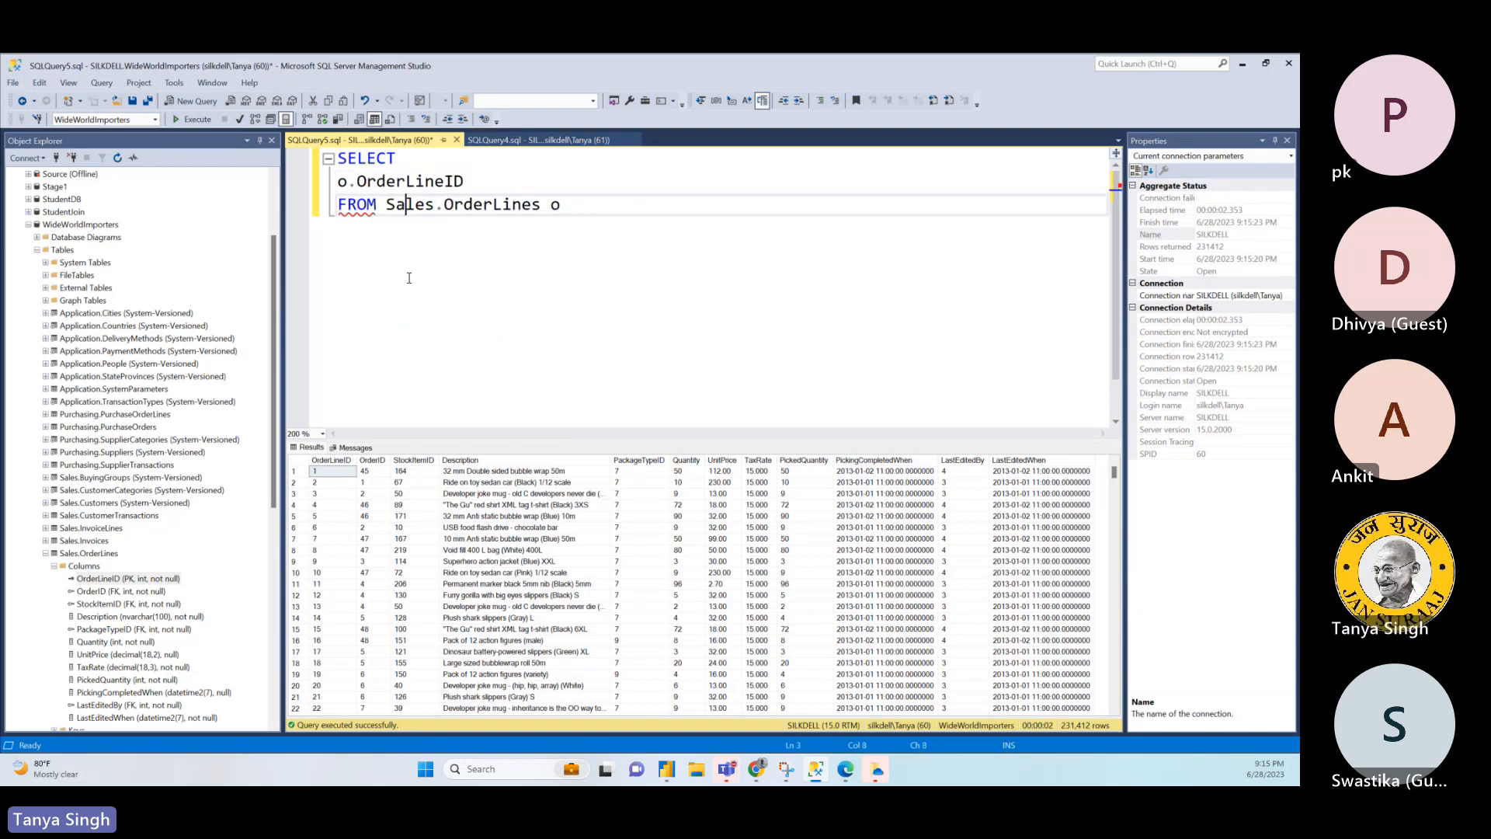
# - Add a comma after o.OrderLineID and enter o.OrderID, on the next line of the SELECT list
pyautogui.click(471, 190)
pyautogui.write(',')
pyautogui.press('Return')
pyautogui.write('o')
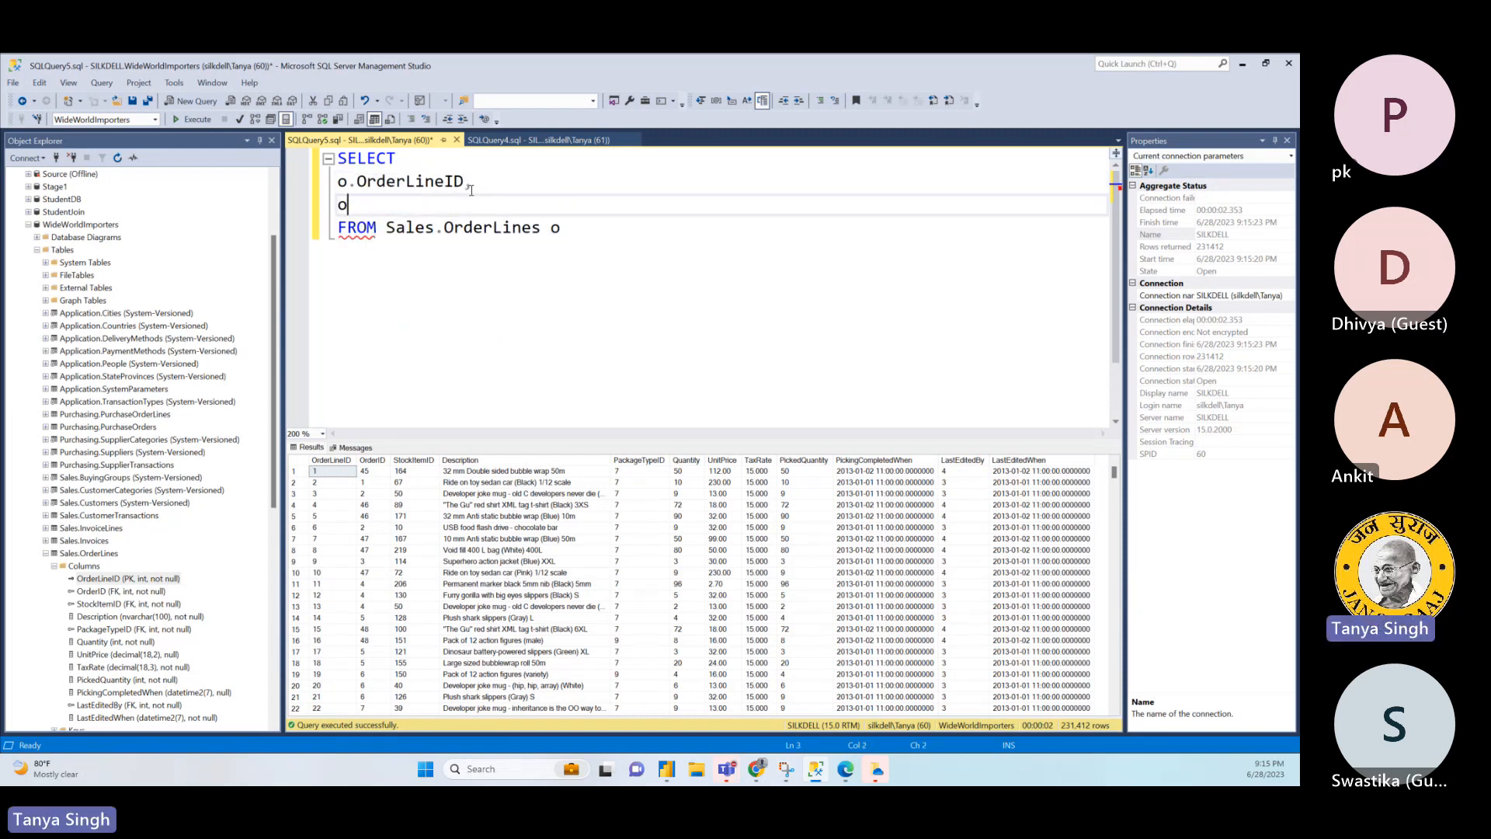
pyautogui.write('.Order')
pyautogui.press('Escape')
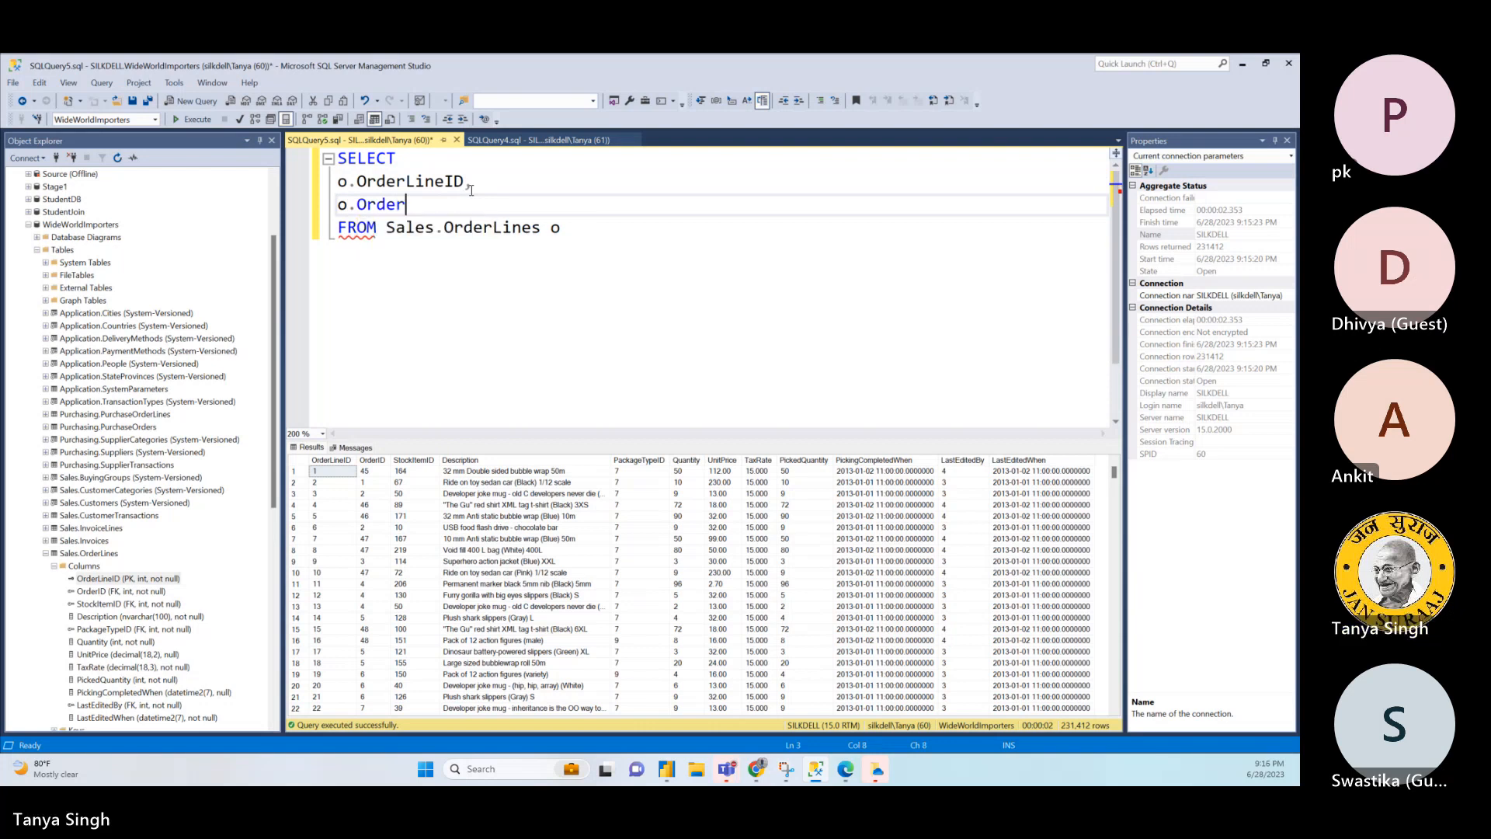
pyautogui.write('ID,')
pyautogui.press('Return')
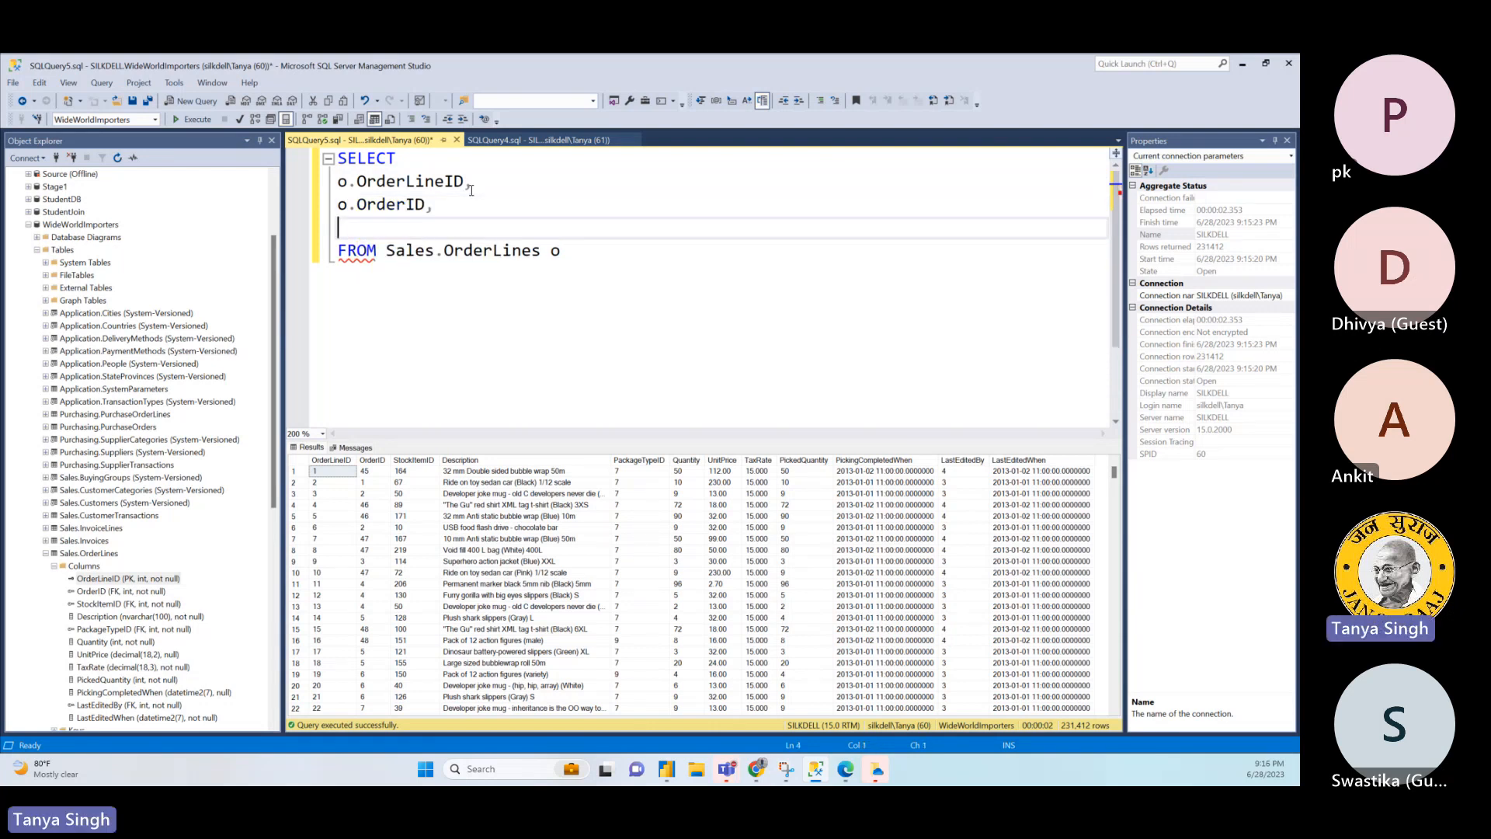
# - Add the columns o.Description and o.Quantity on separate lines below o.OrderID, each followed by a comma
pyautogui.write('o.De')
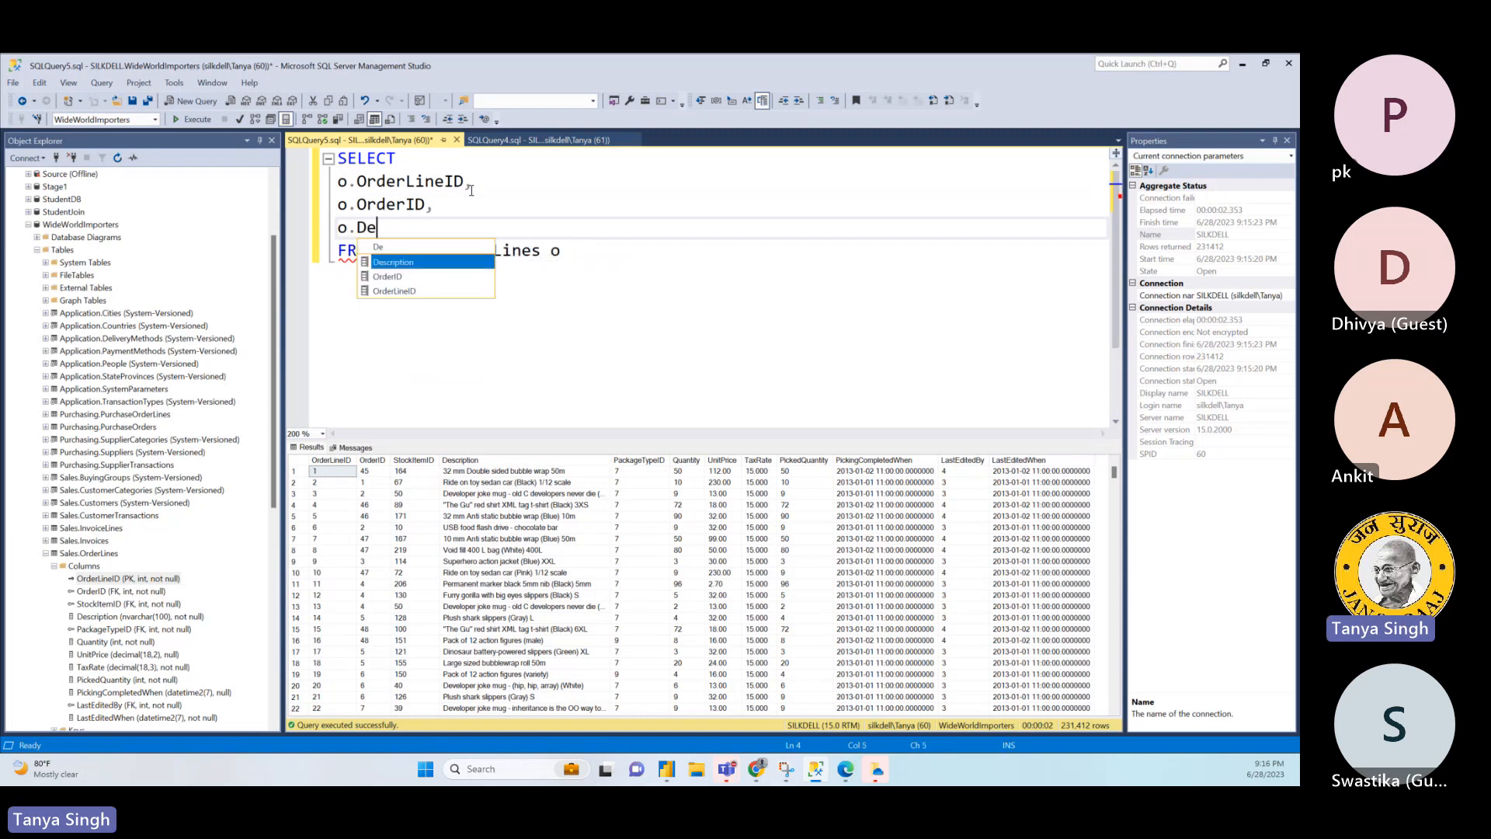
pyautogui.press('Tab')
pyautogui.write(',')
pyautogui.press('Return')
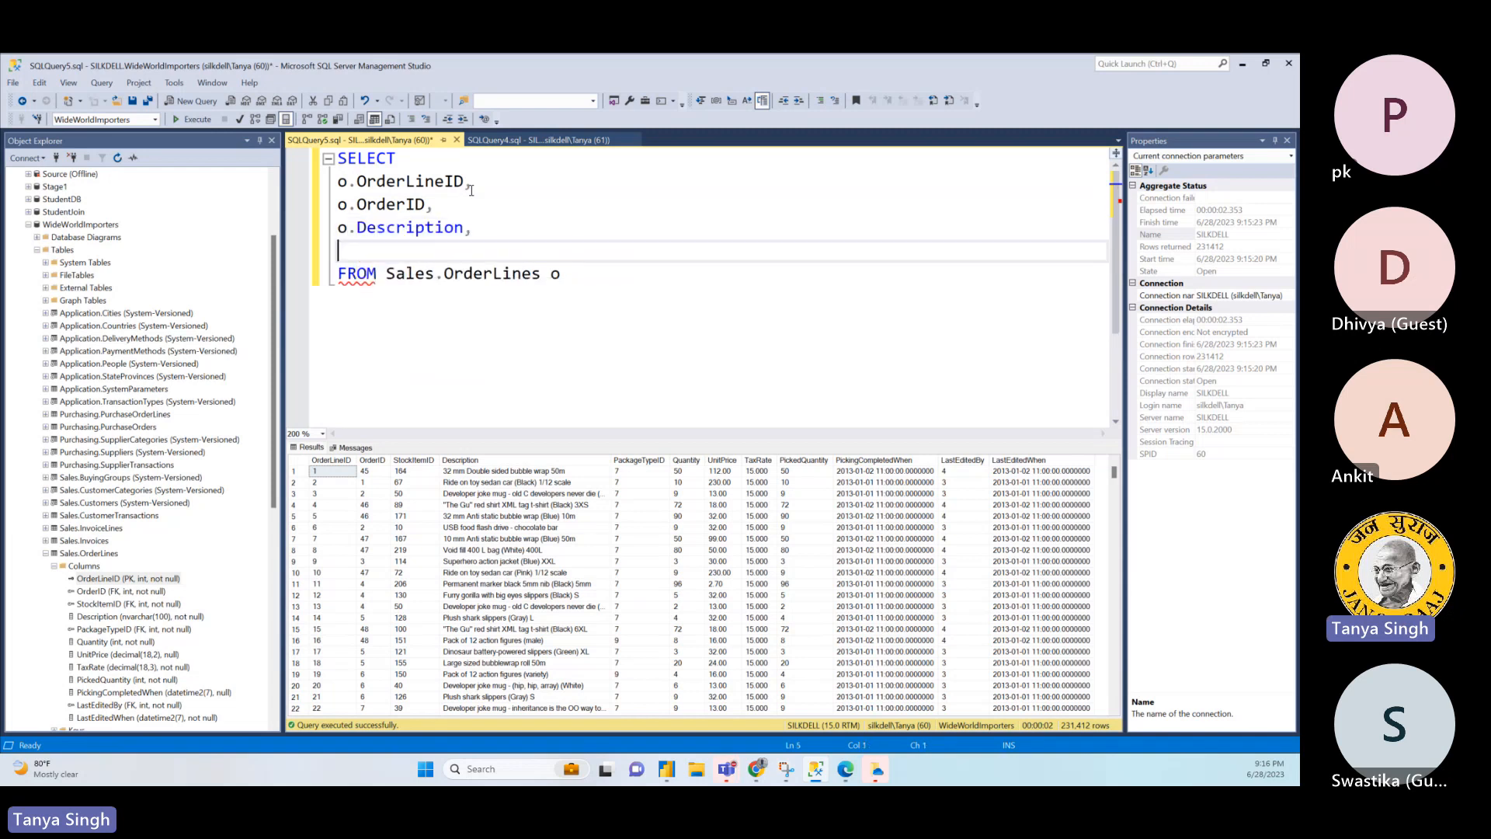
pyautogui.write('o.')
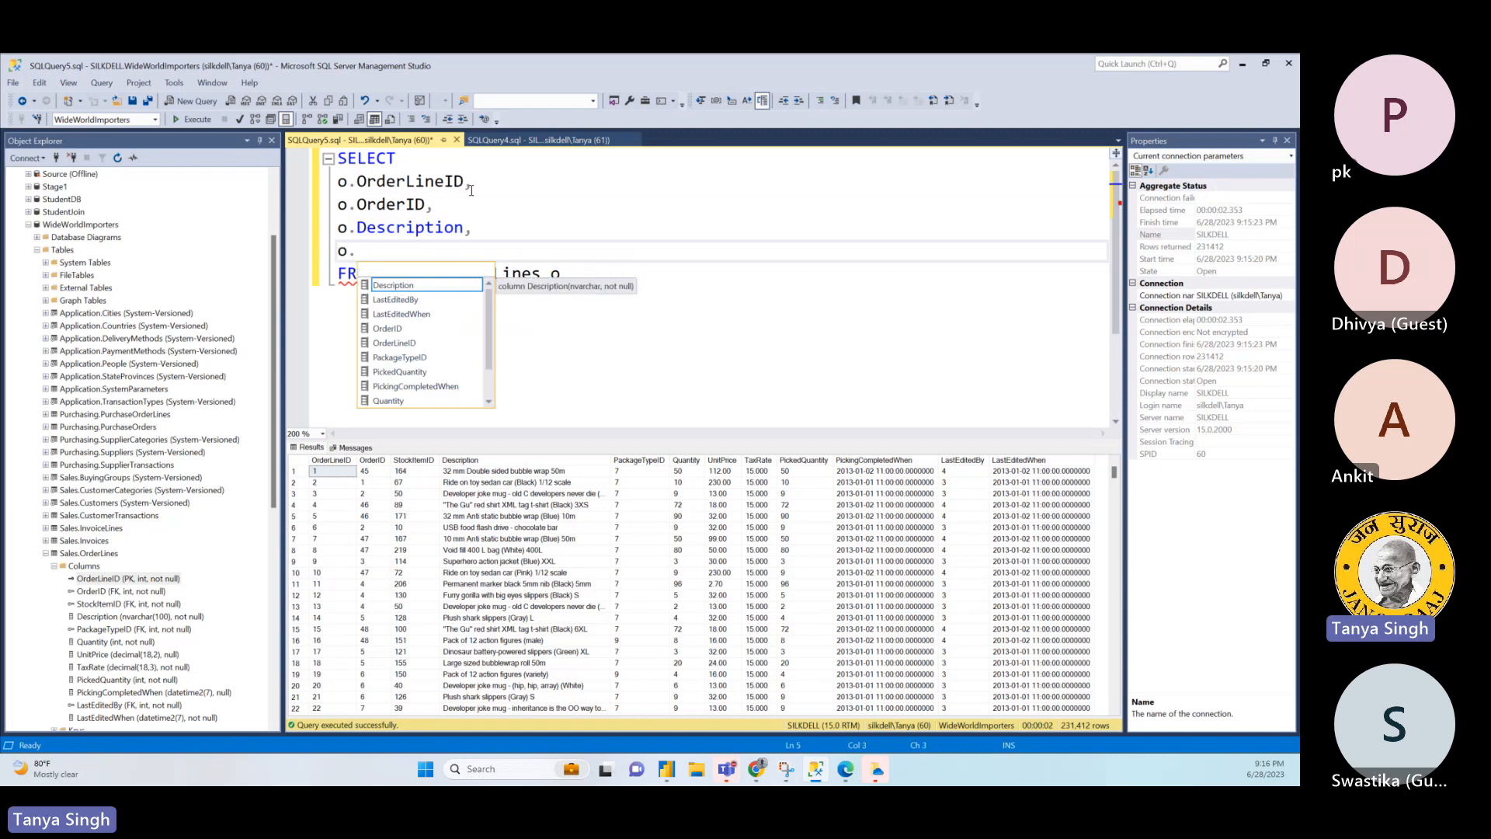
pyautogui.write('Qu')
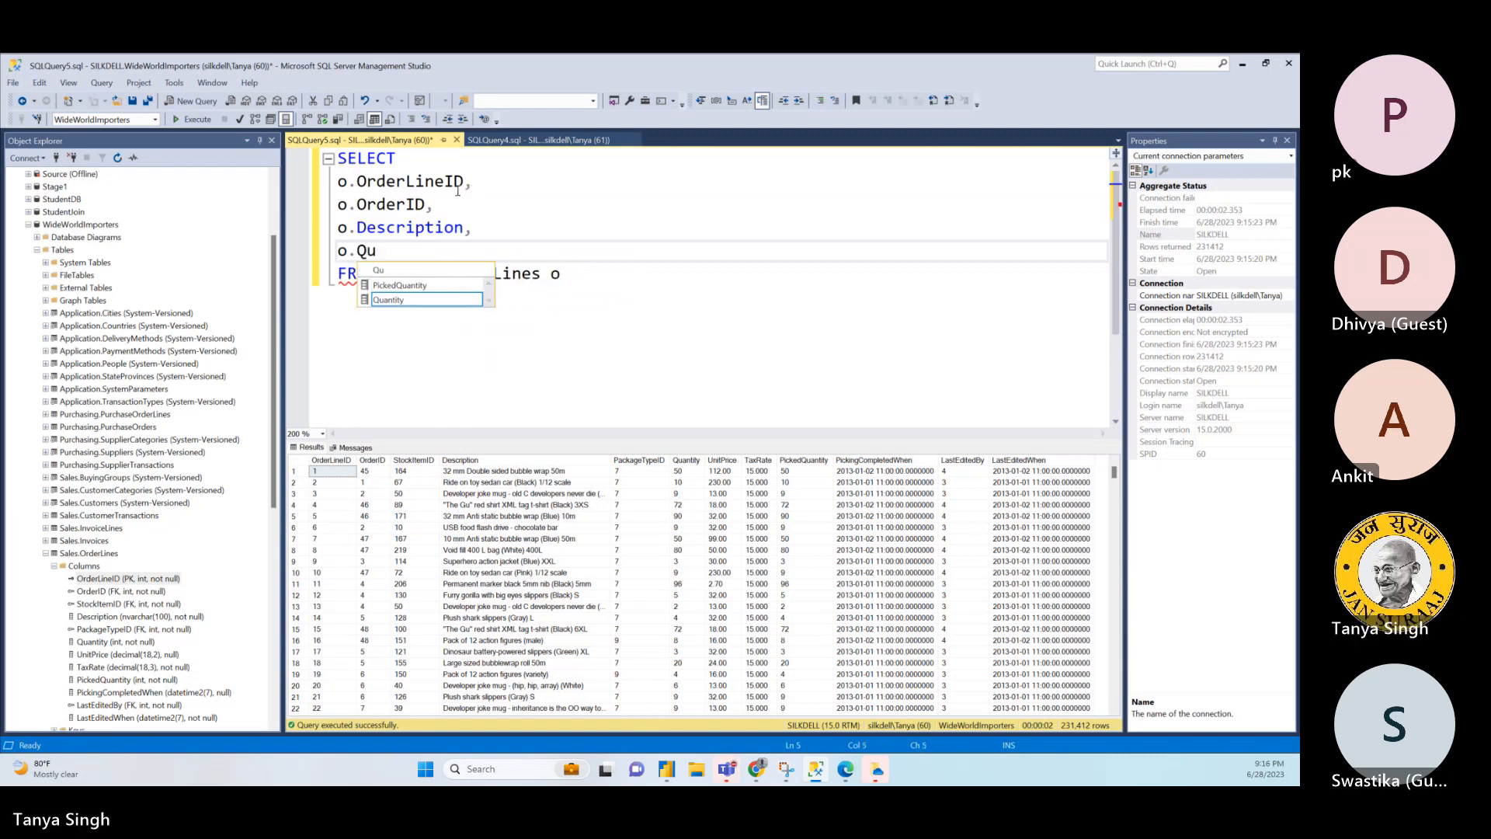
pyautogui.press('Tab')
pyautogui.write(',')
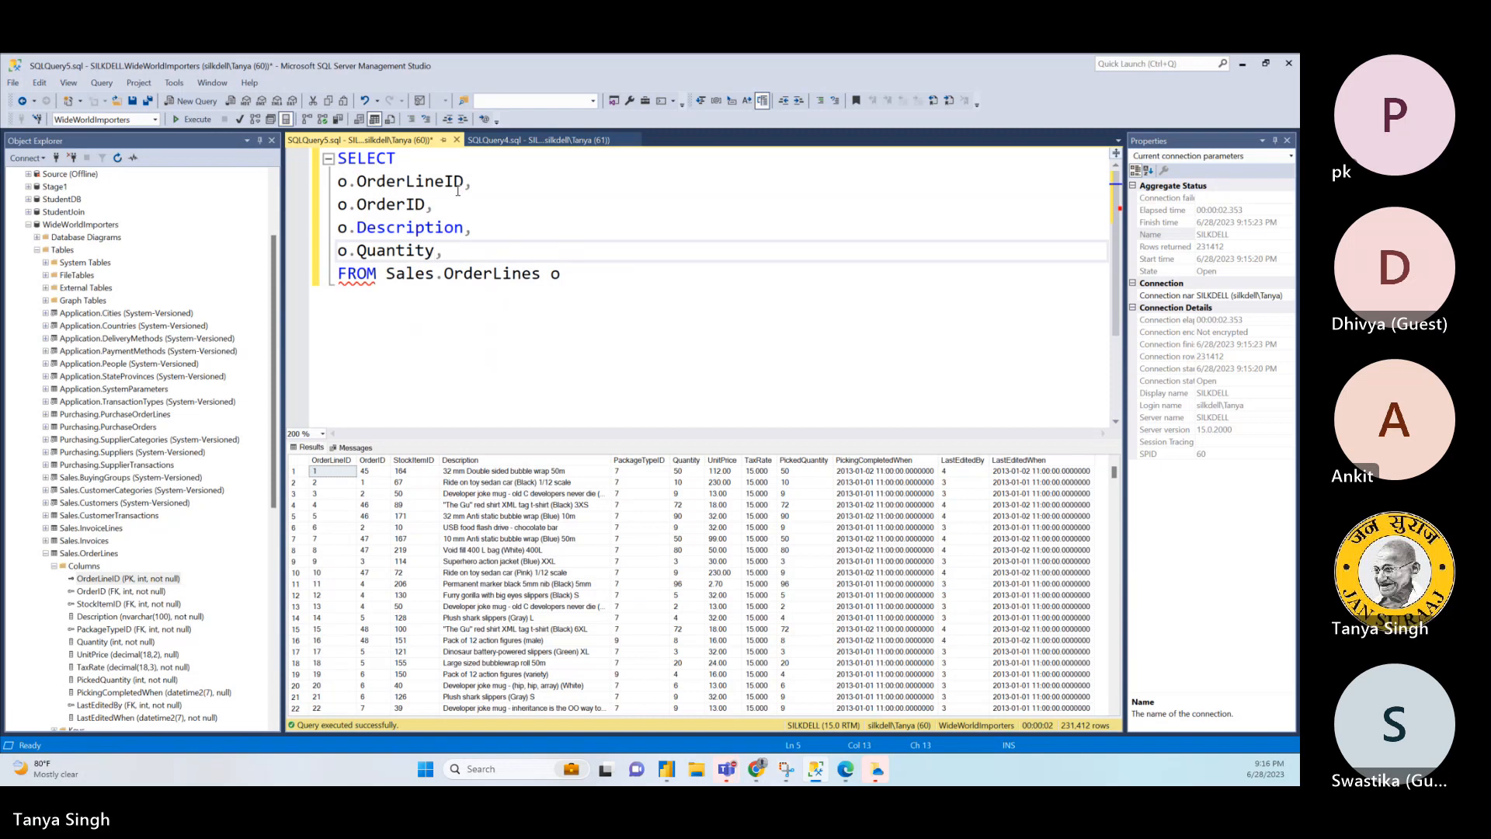
# - Add the columns o.UnitPrice and o.TaxRate on separate lines below o.Quantity, with a comma between them
pyautogui.press('Return')
pyautogui.write('o')
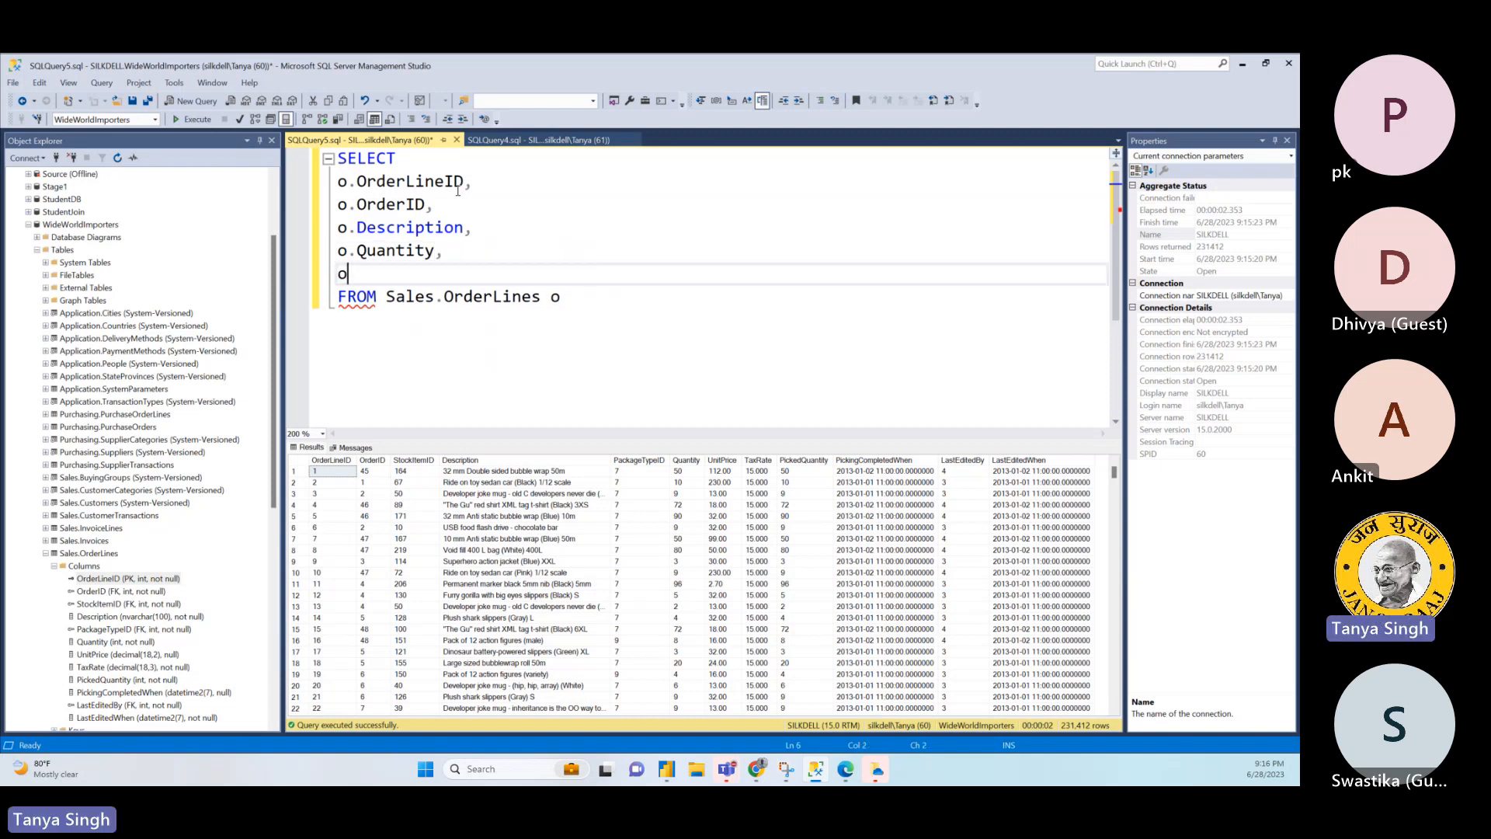
pyautogui.write('.Unit')
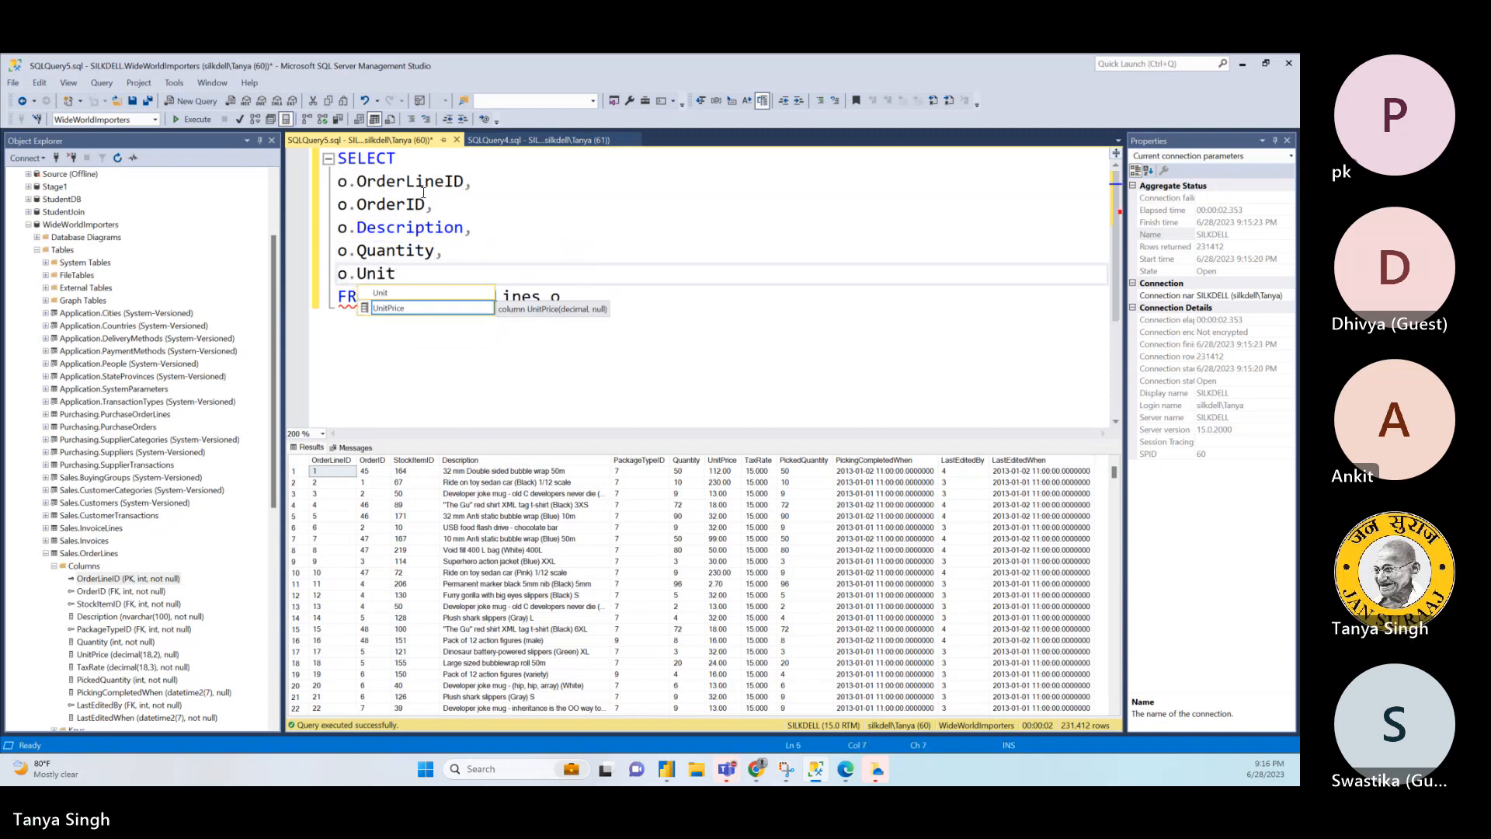
pyautogui.press('Tab')
pyautogui.write(',')
pyautogui.press('Return')
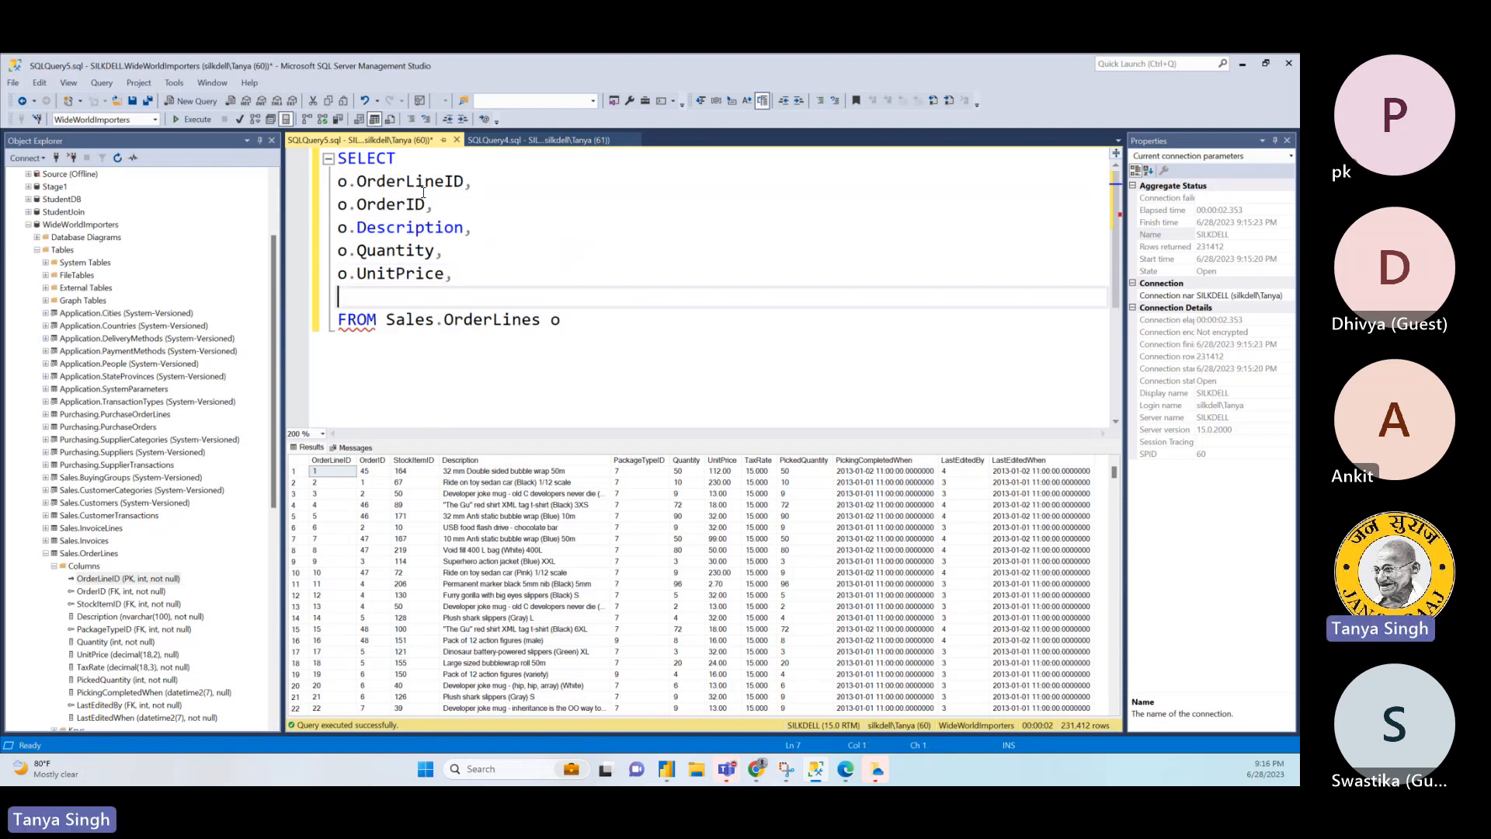
pyautogui.write('o.t')
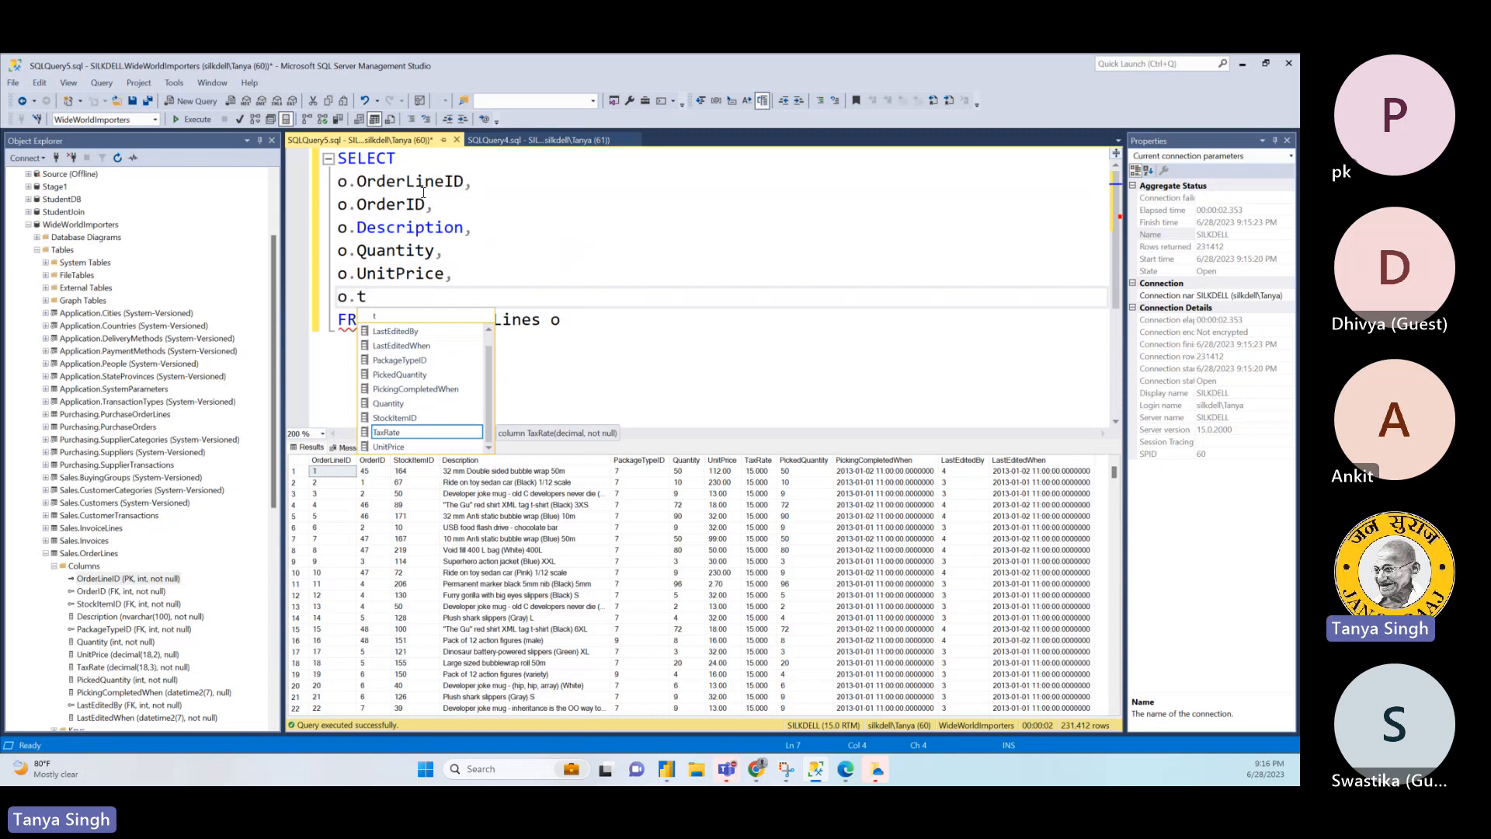
pyautogui.press('Down')
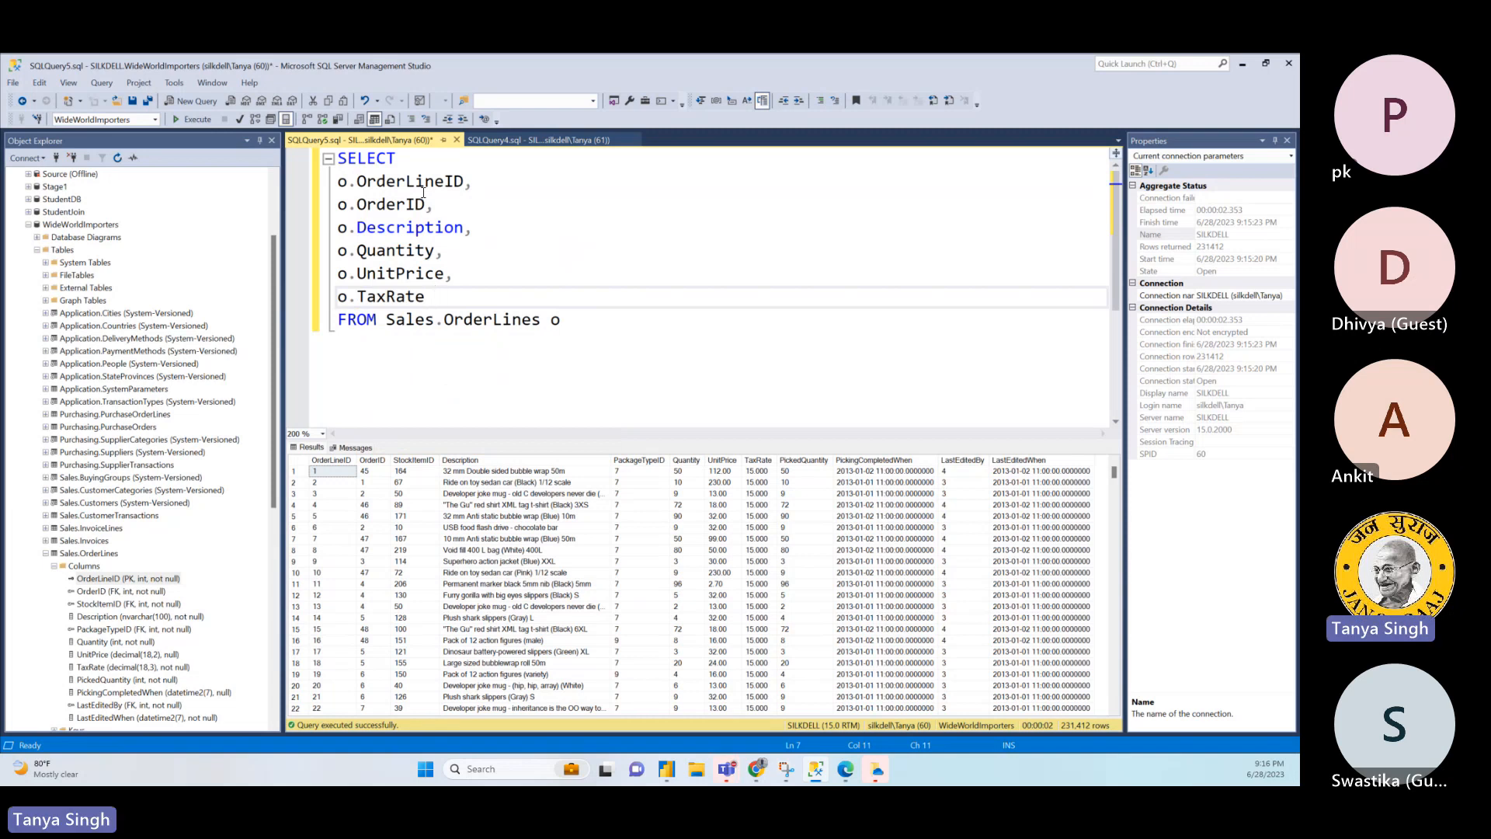
# - Add a comma after o.TaxRate and enter o.PickingCompletedWhen as the last column of the SELECT list
pyautogui.click(428, 303)
pyautogui.write(',')
pyautogui.press('Return')
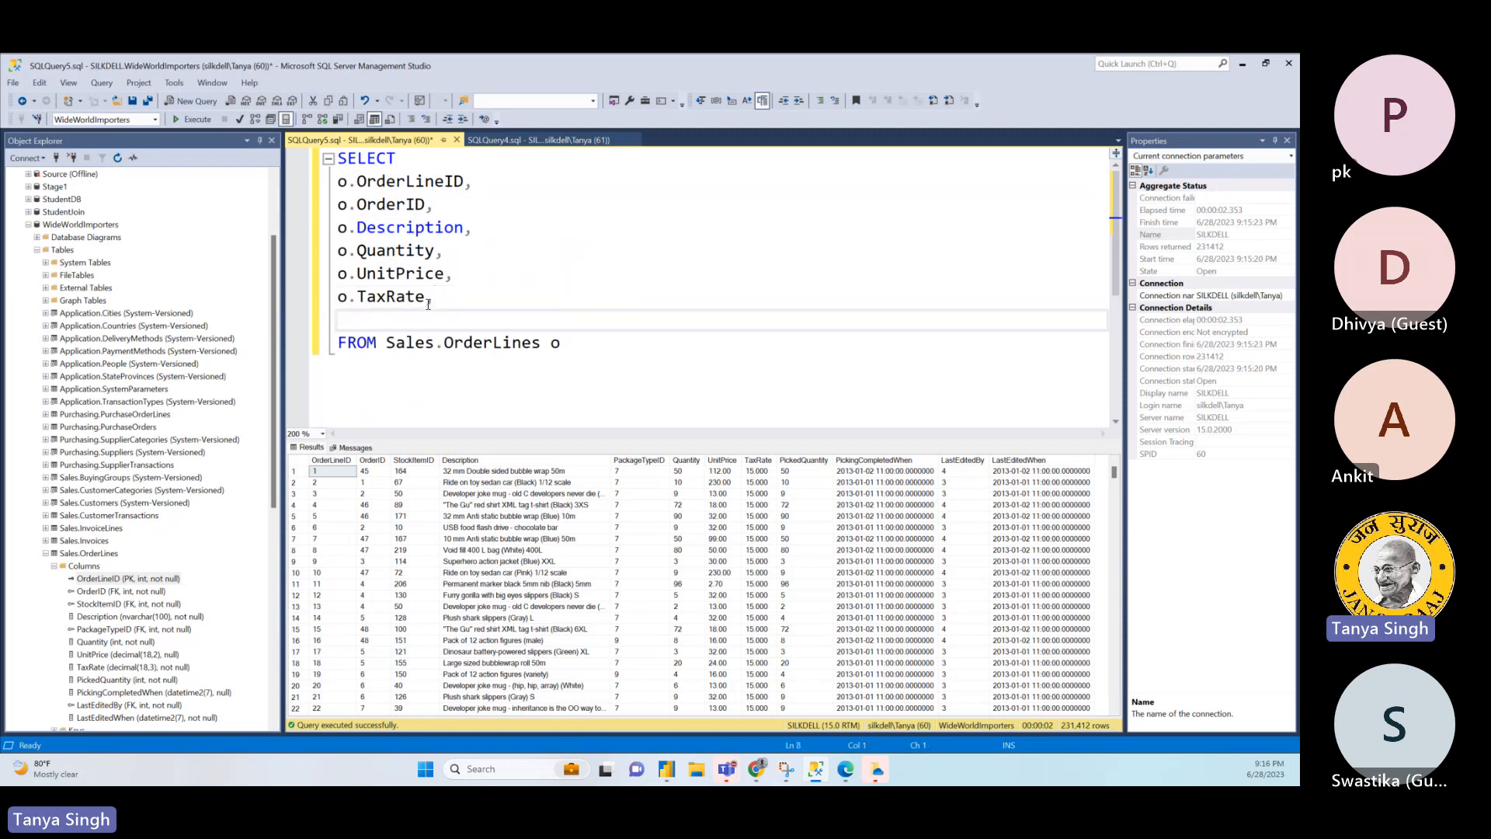
pyautogui.write('o.P')
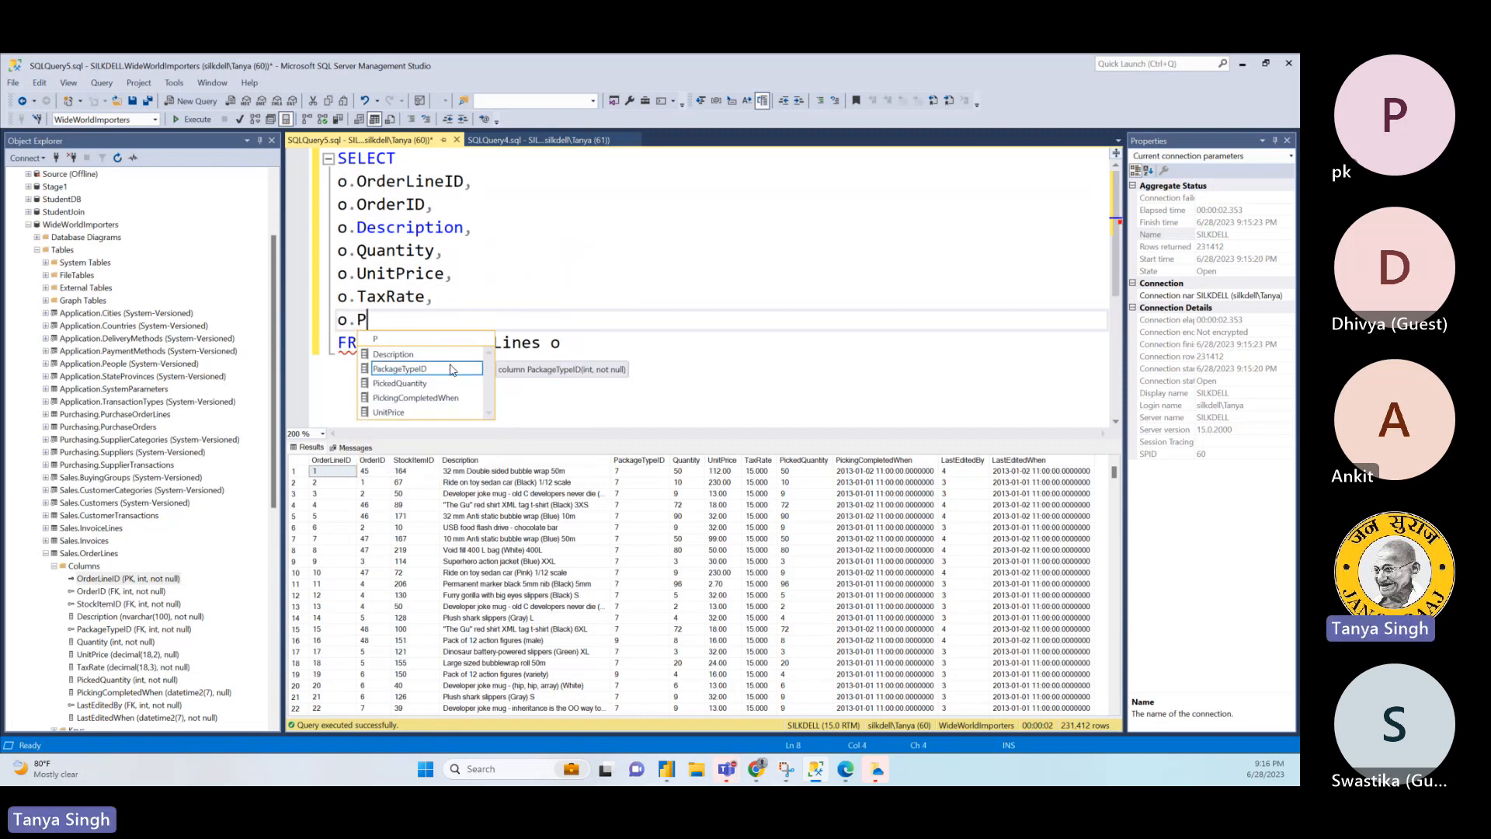
pyautogui.click(448, 397)
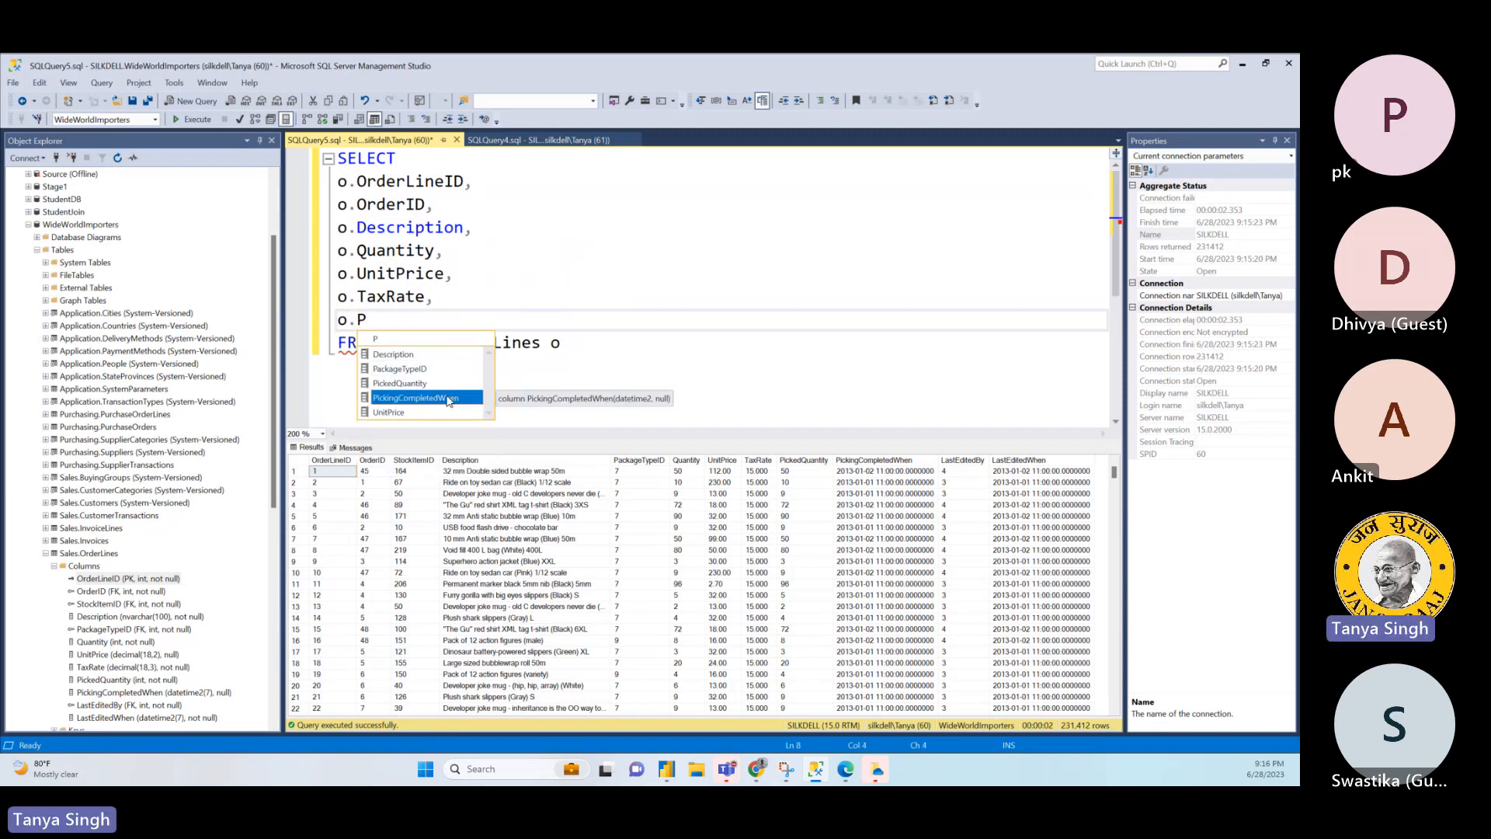
pyautogui.doubleClick(448, 398)
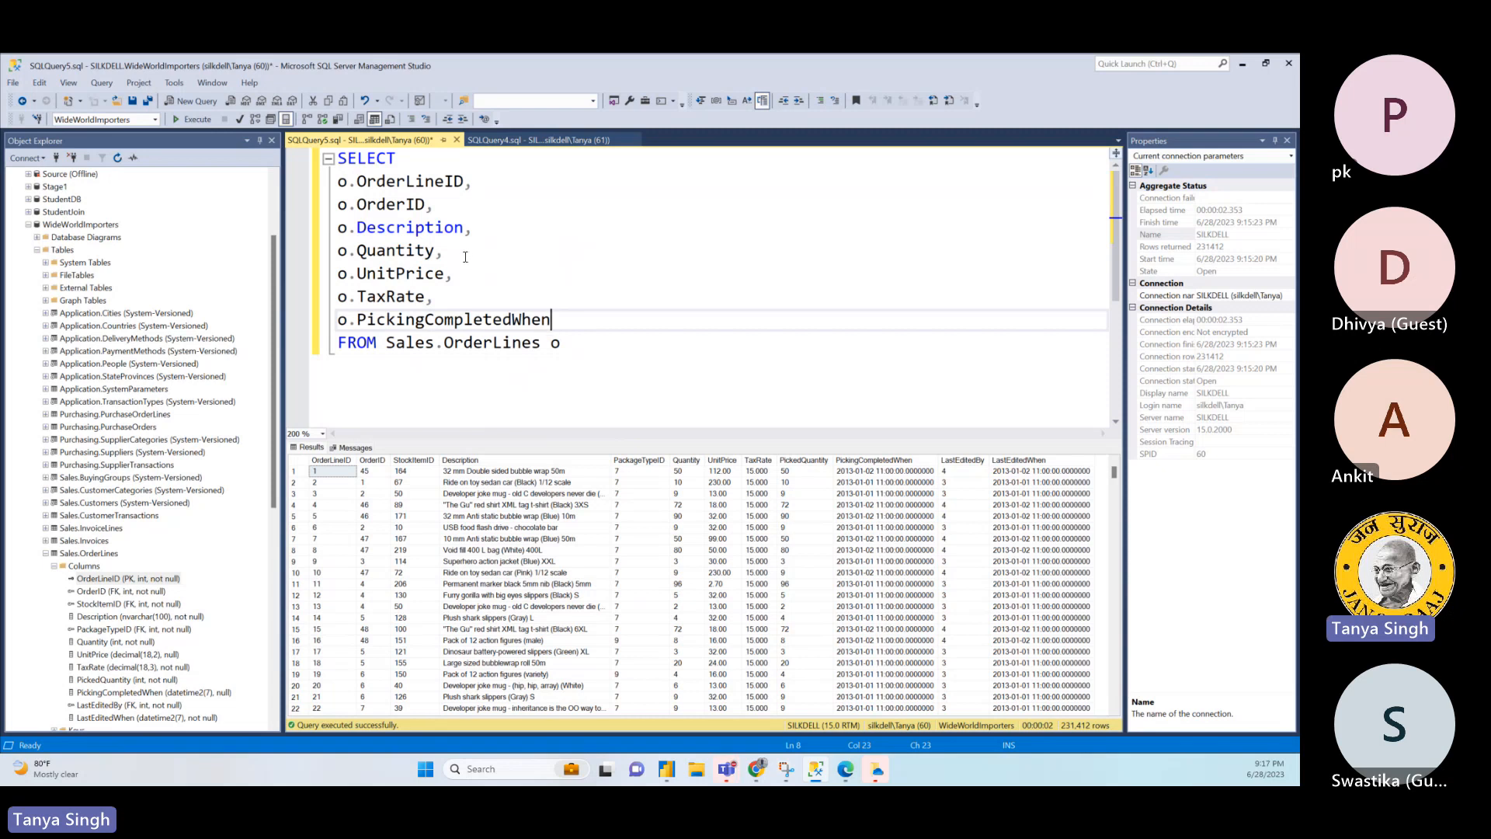
# - Insert the column o.PickedQuantity with a trailing comma on a new line between o.Quantity and o.UnitPrice
pyautogui.click(465, 256)
pyautogui.press('Return')
pyautogui.write('o')
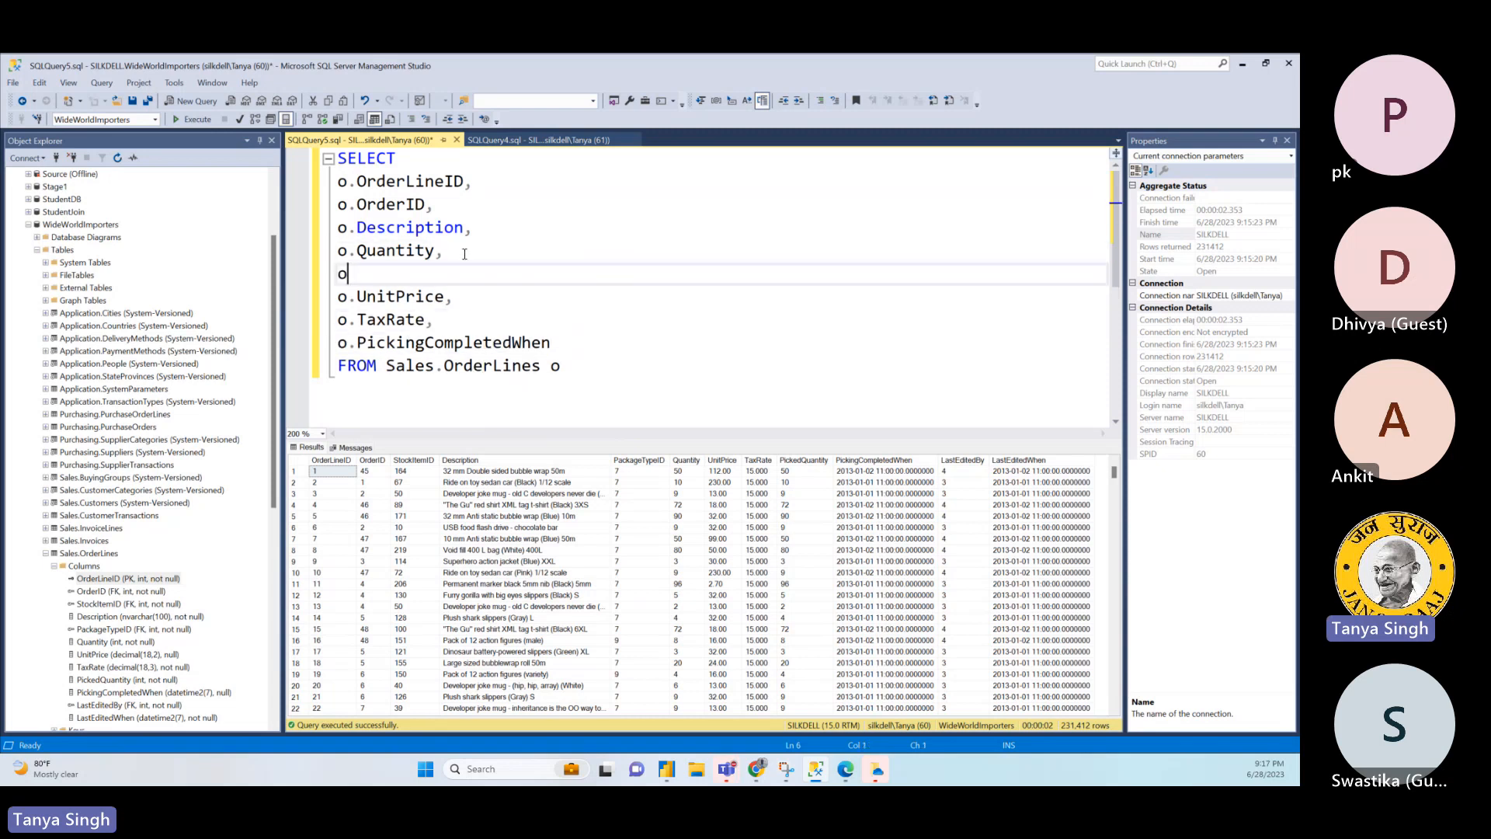
pyautogui.write('.Pick')
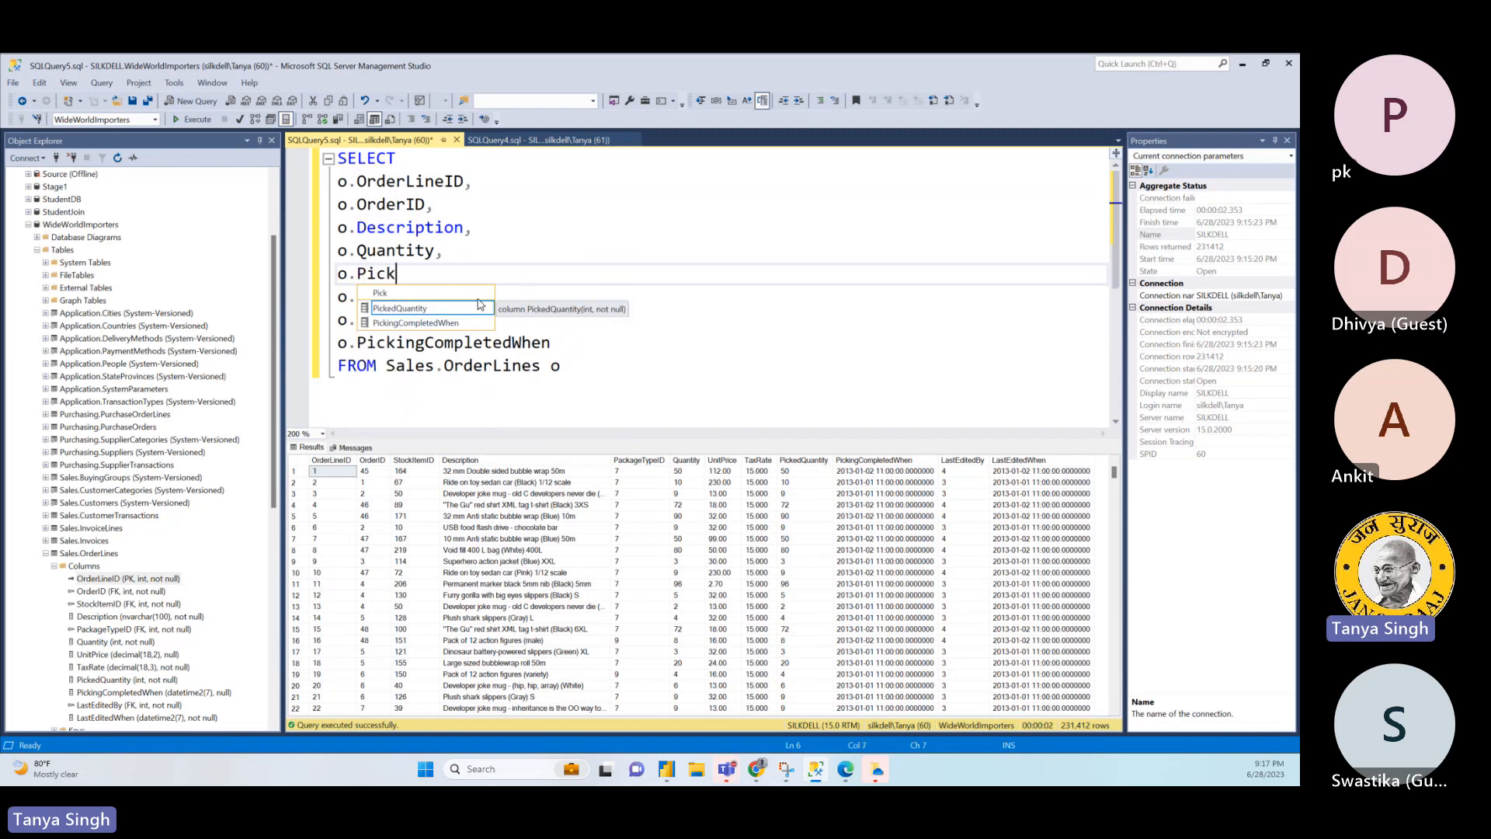
pyautogui.click(428, 310)
pyautogui.doubleClick(428, 311)
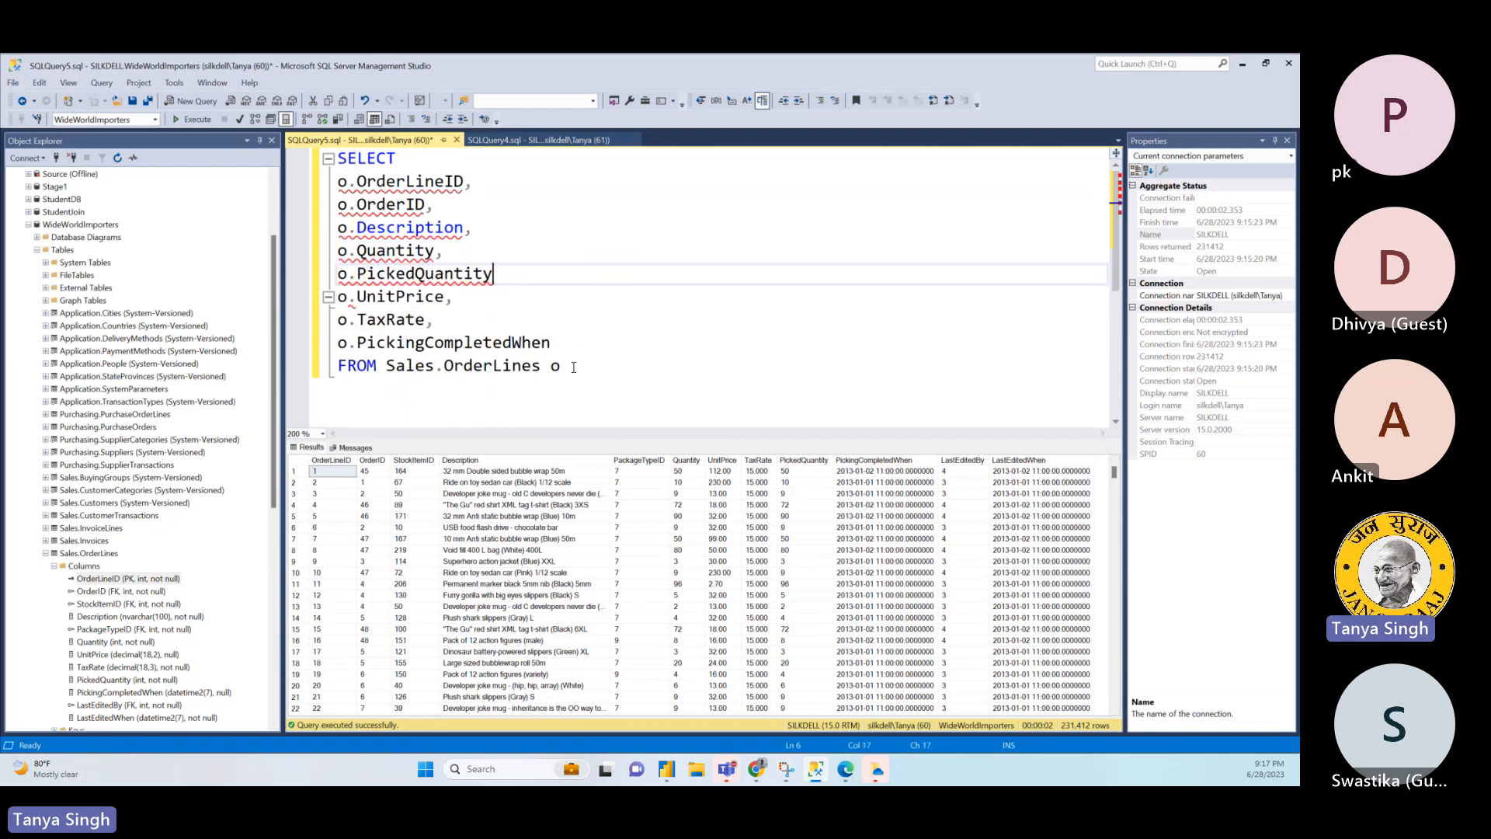
pyautogui.write(',')
# - Add the line JOIN Sales.Orders below the FROM clause
pyautogui.click(578, 385)
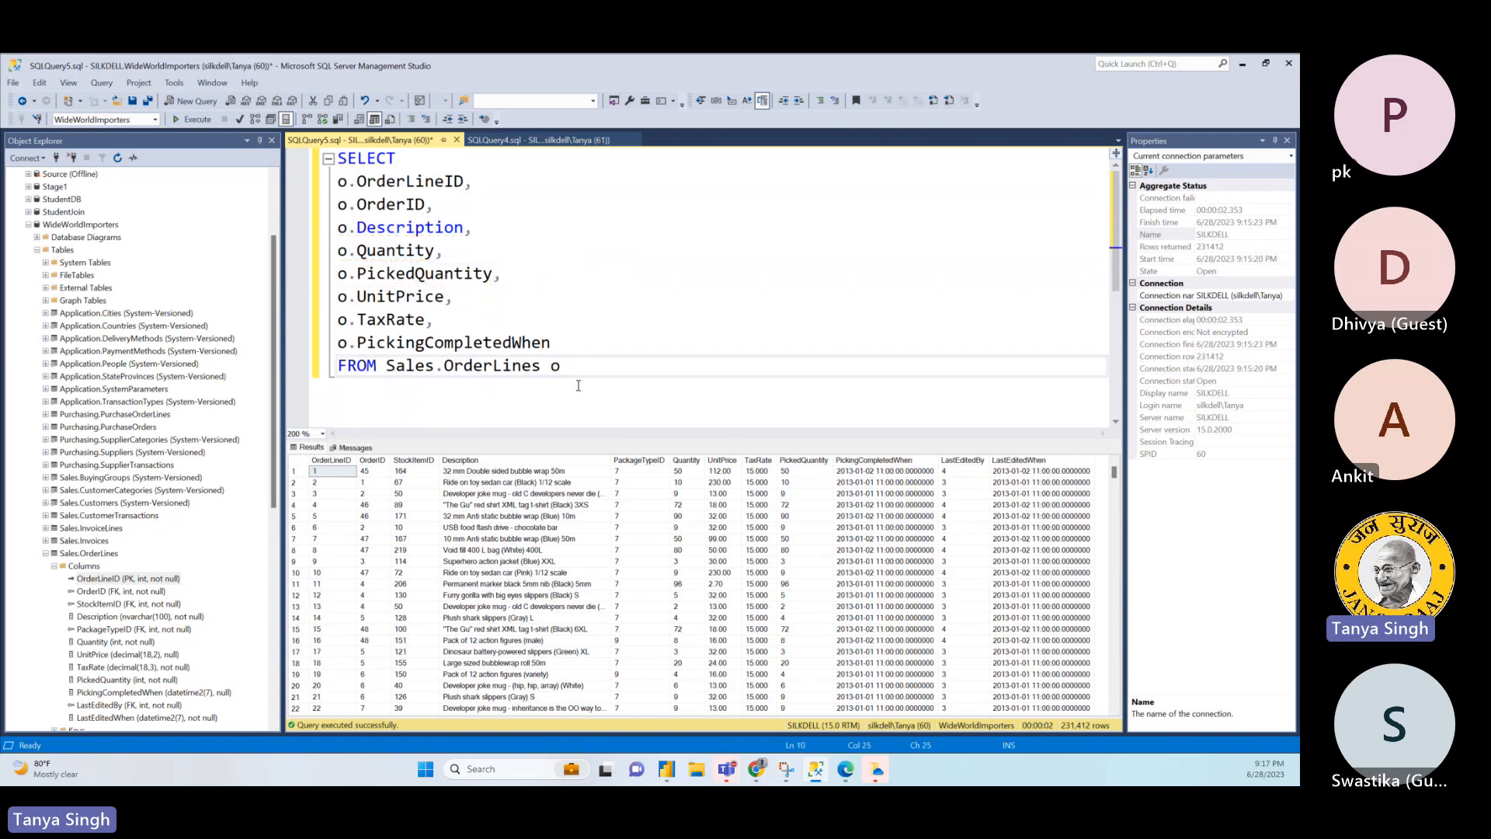
pyautogui.press('Return')
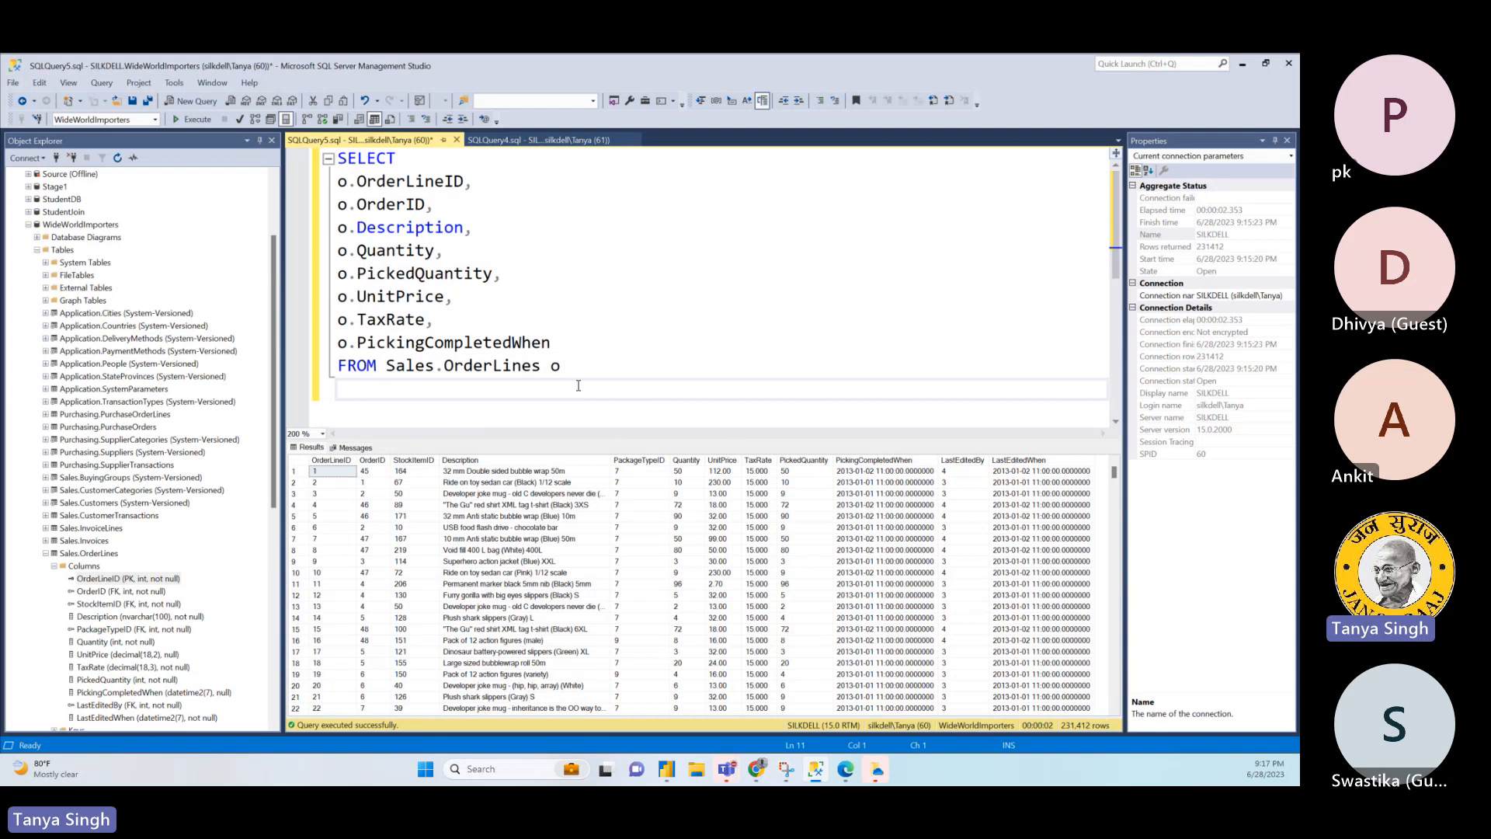
pyautogui.write('JOIN Sa')
pyautogui.write('les')
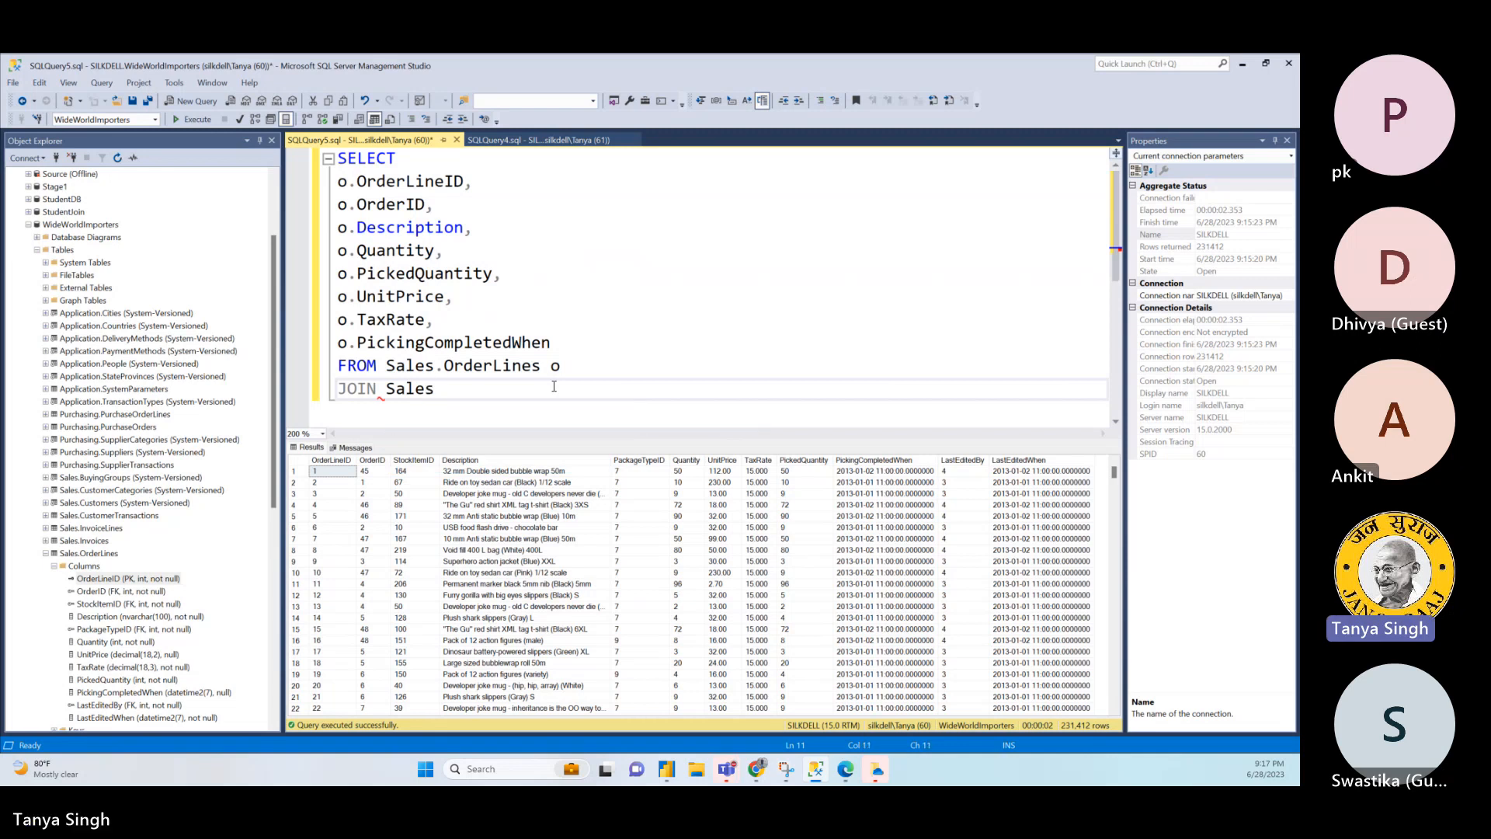
pyautogui.write('.Ord')
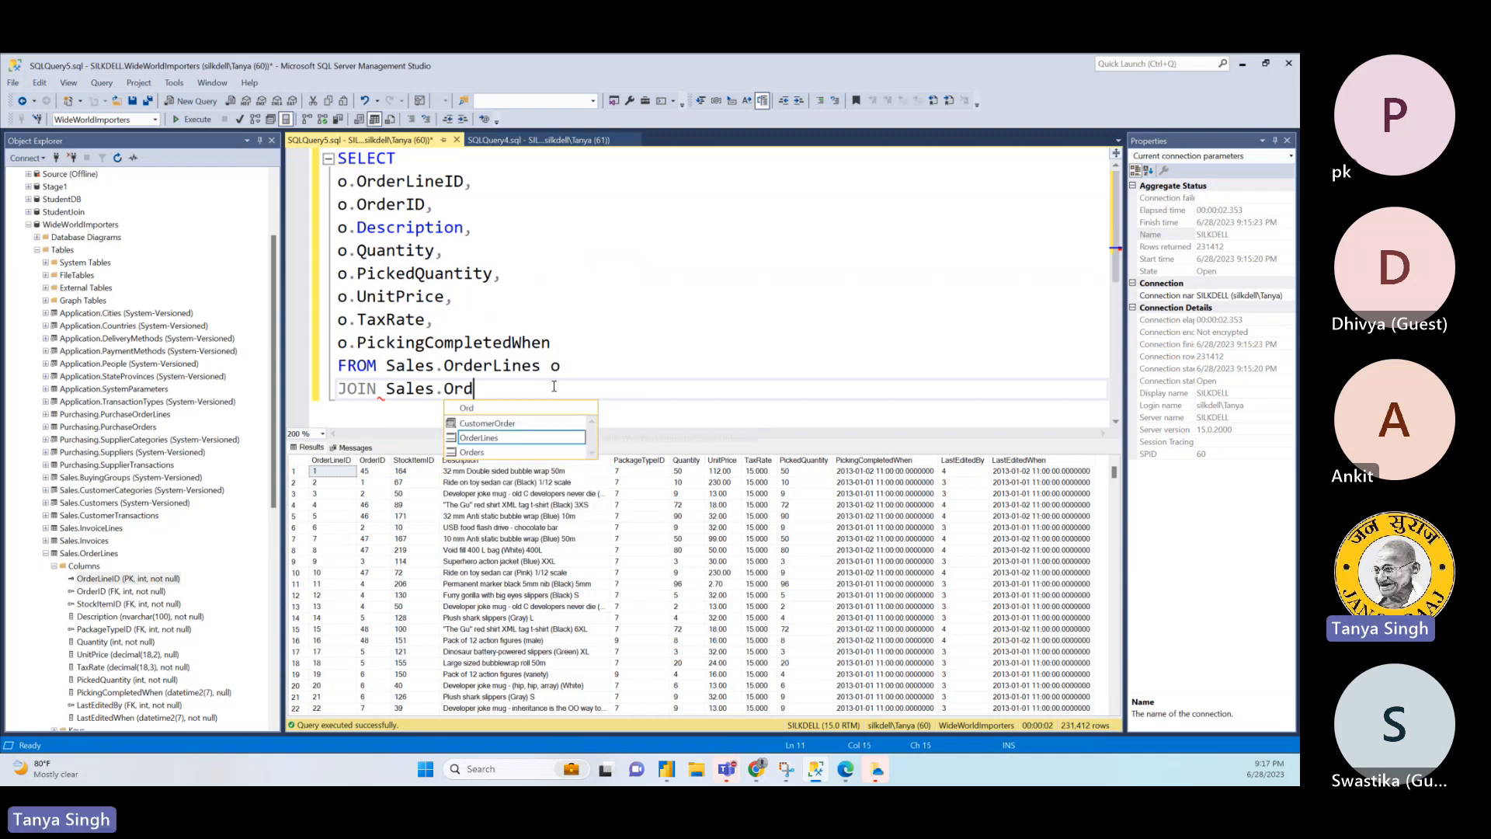
pyautogui.doubleClick(481, 453)
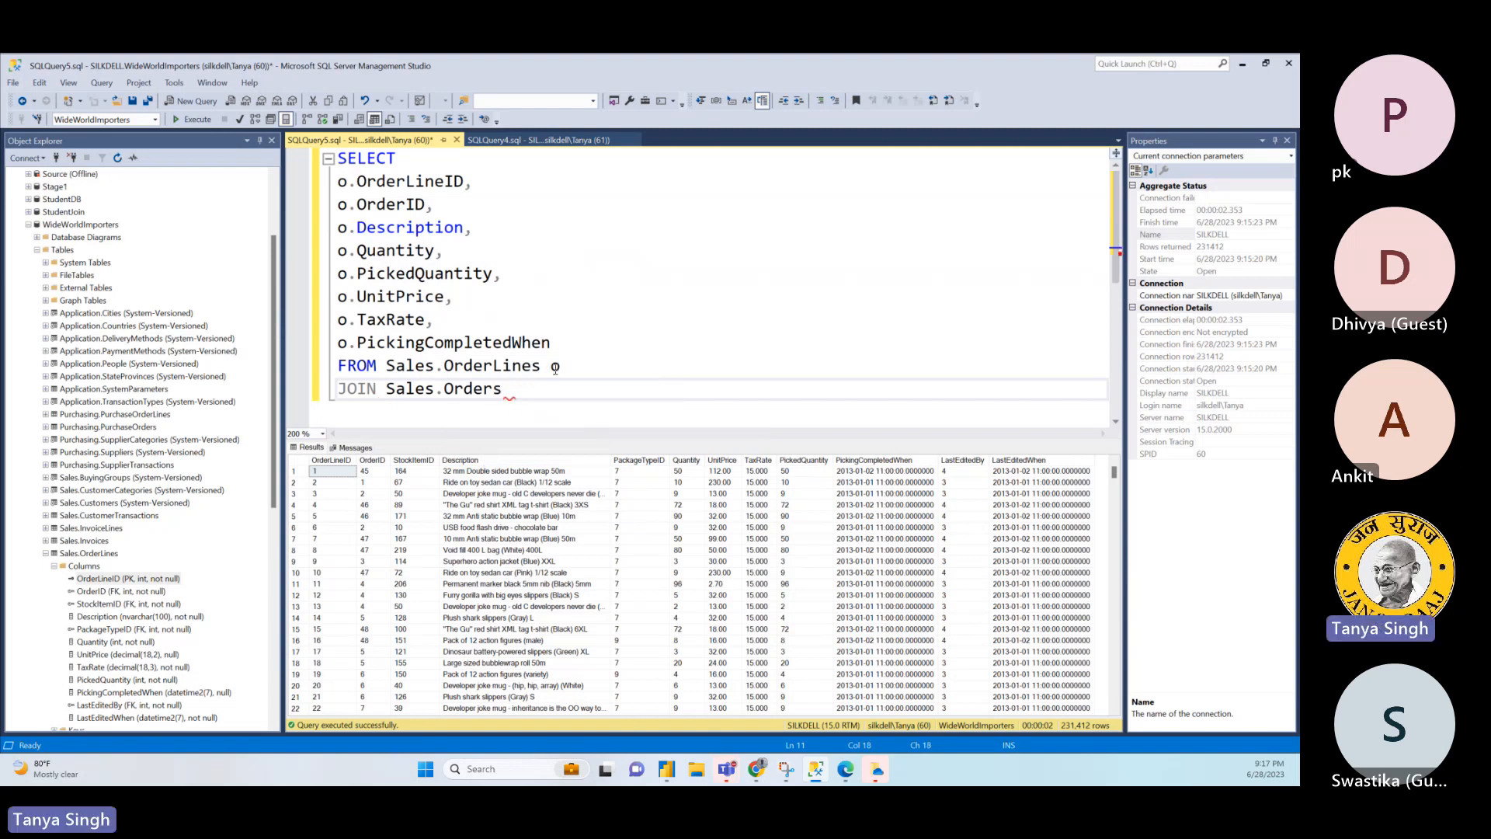
# - Change the alias of Sales.OrderLines in the FROM clause to ol
pyautogui.press('Home')
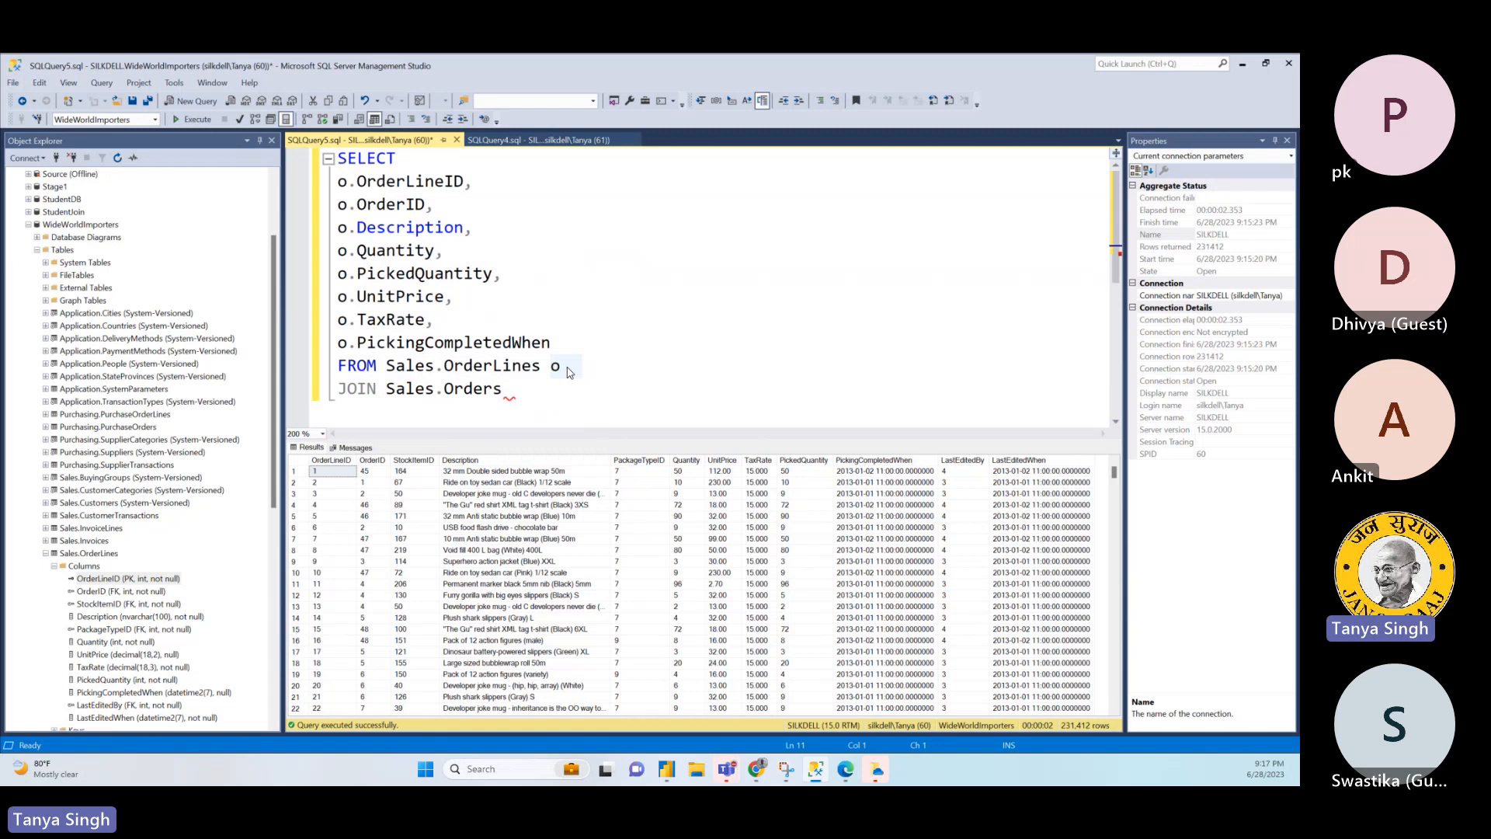
pyautogui.click(559, 371)
pyautogui.write('l')
# - Try to replace the alias o with ol throughout the query, one match at a time
pyautogui.click(351, 183)
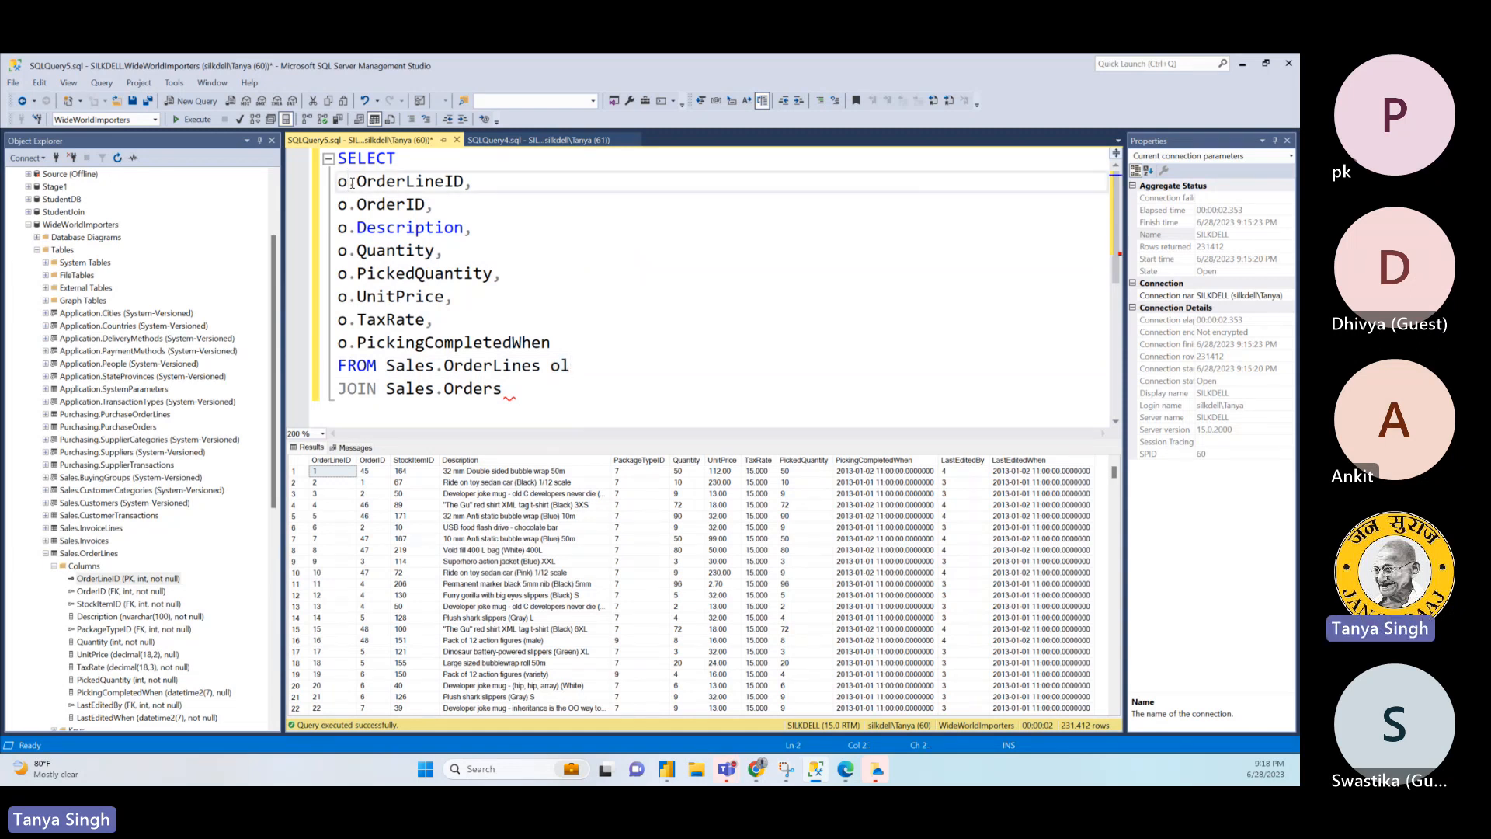
pyautogui.moveTo(352, 183); pyautogui.dragTo(341, 187)
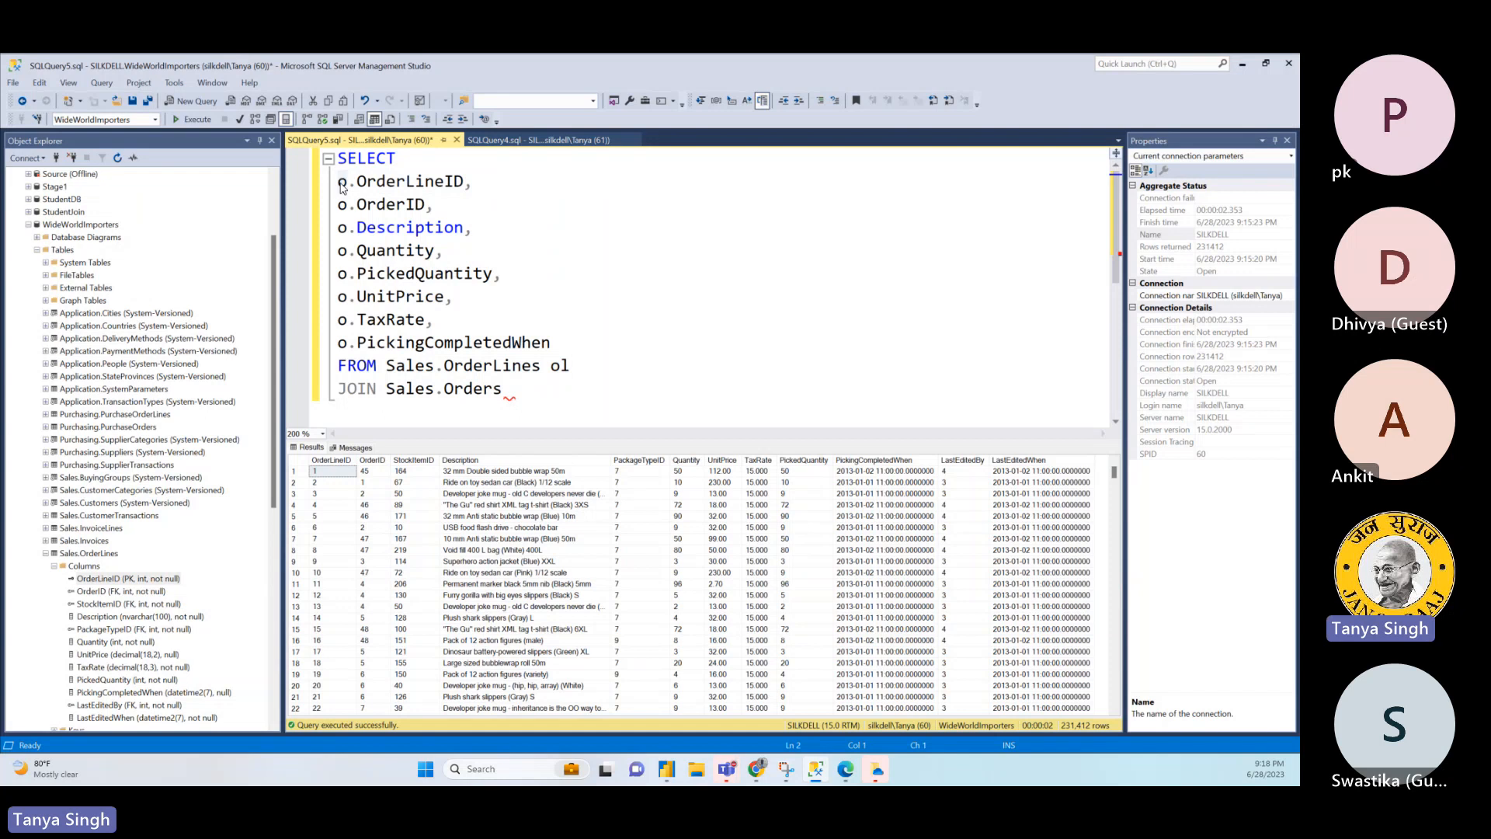
pyautogui.hotkey('ctrl', 'f')
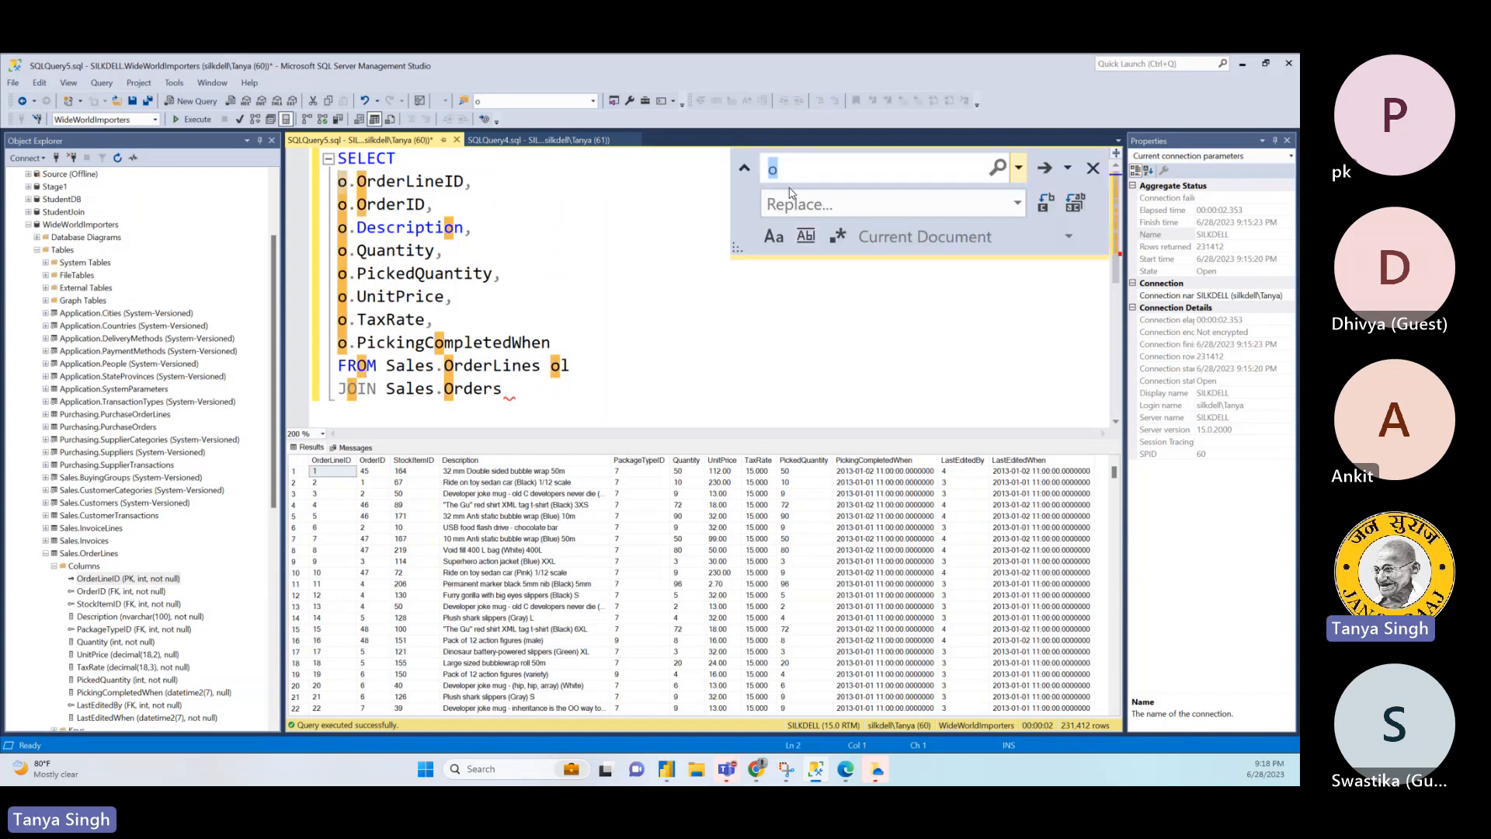
pyautogui.click(789, 204)
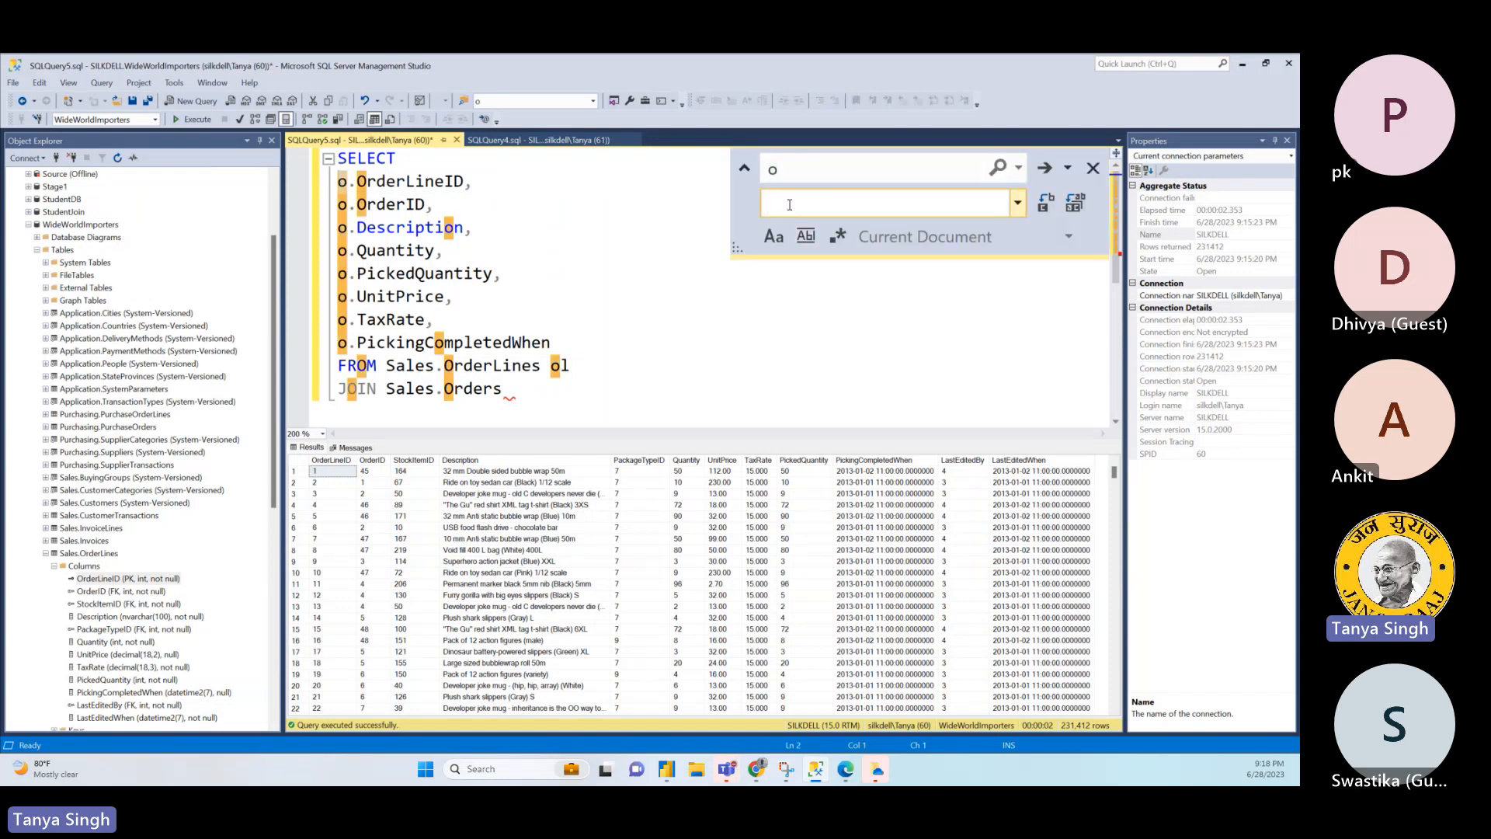
pyautogui.write('ol')
pyautogui.click(1049, 204)
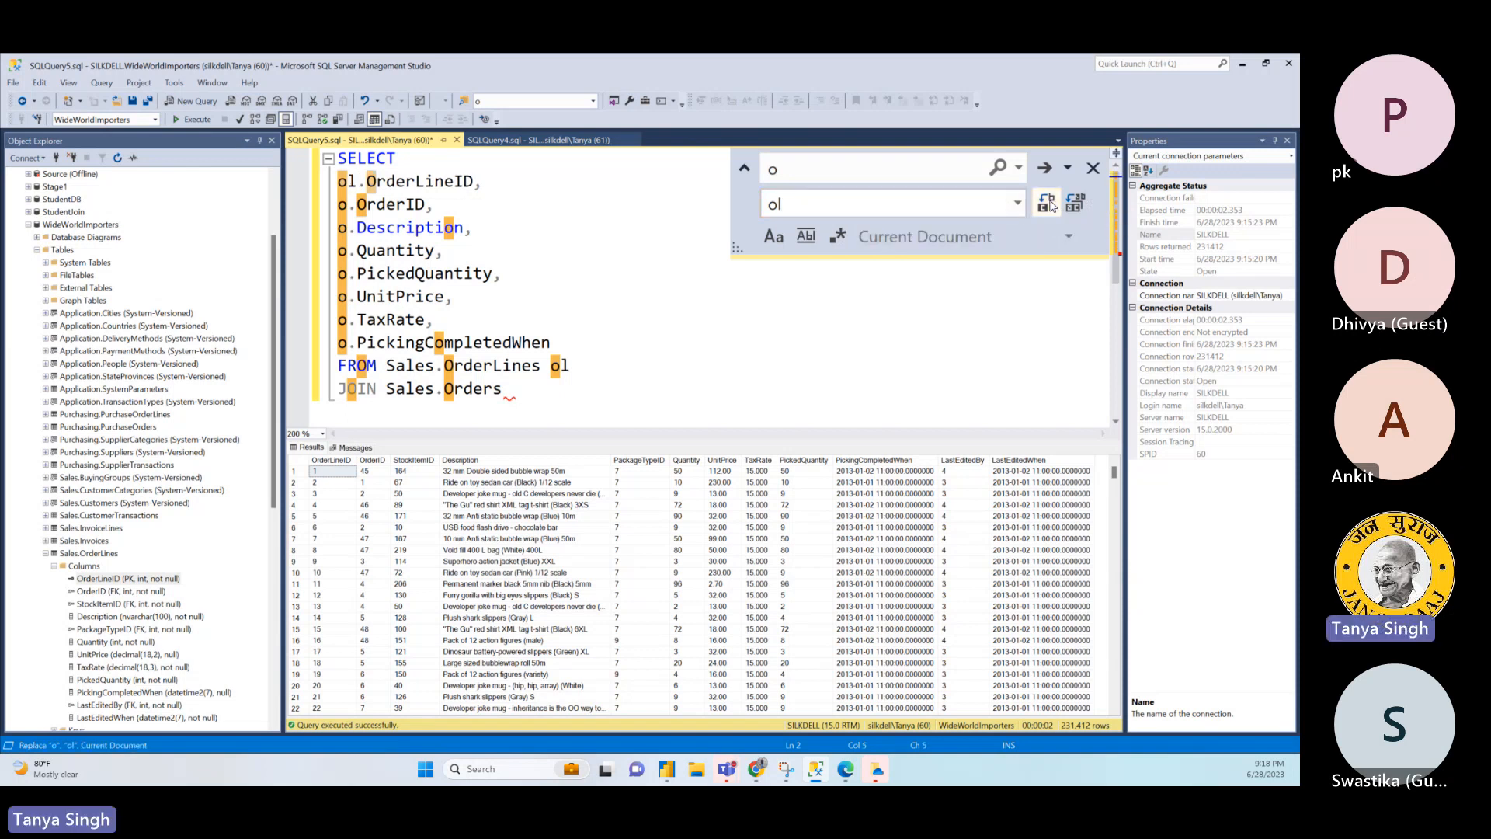
pyautogui.click(1049, 205)
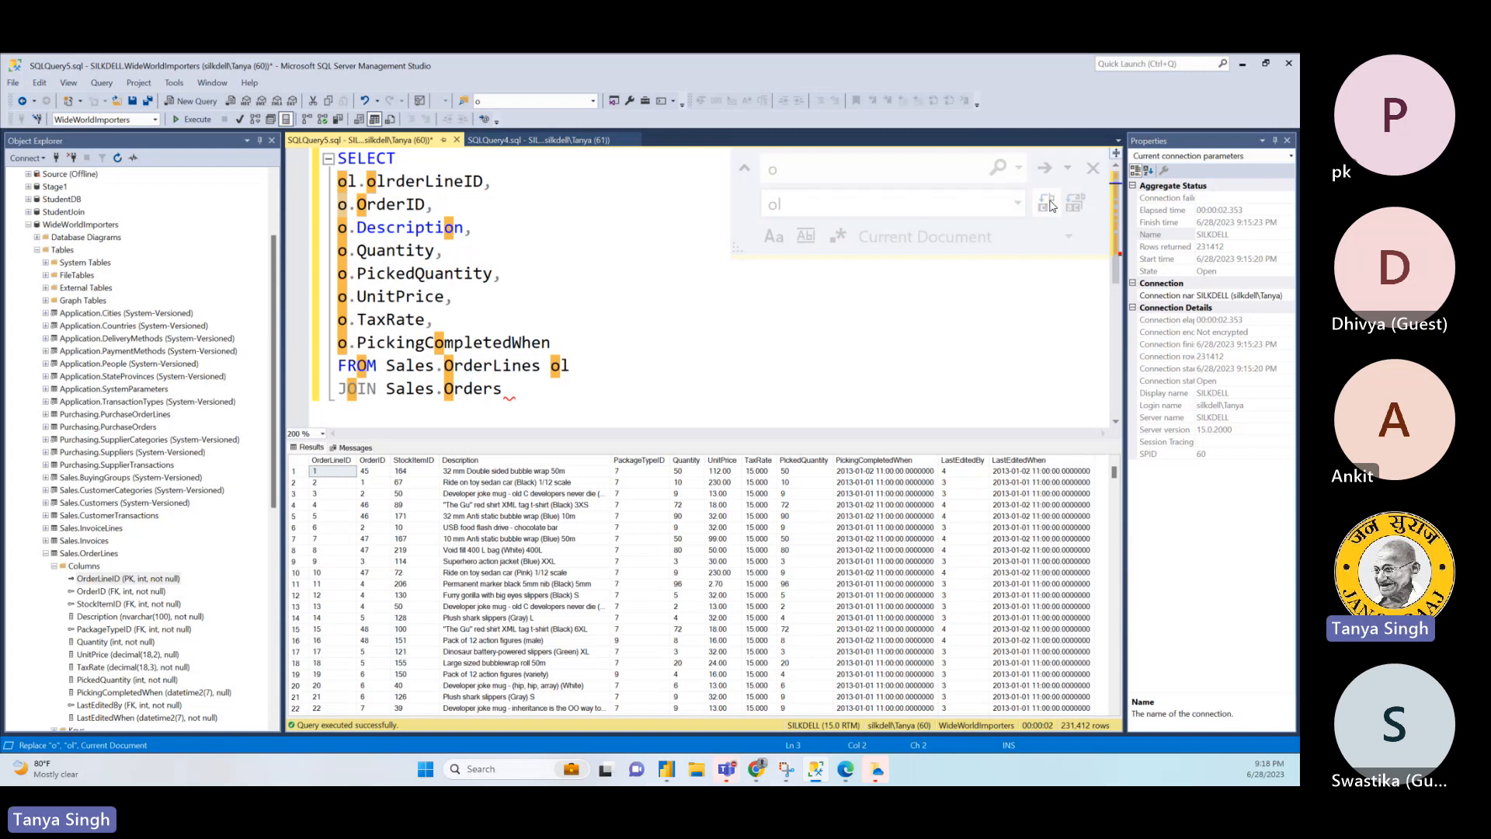
# - Undo the last two replacements and close find and replace
pyautogui.hotkey('ctrl', 'z')
pyautogui.hotkey('ctrl', 'z')
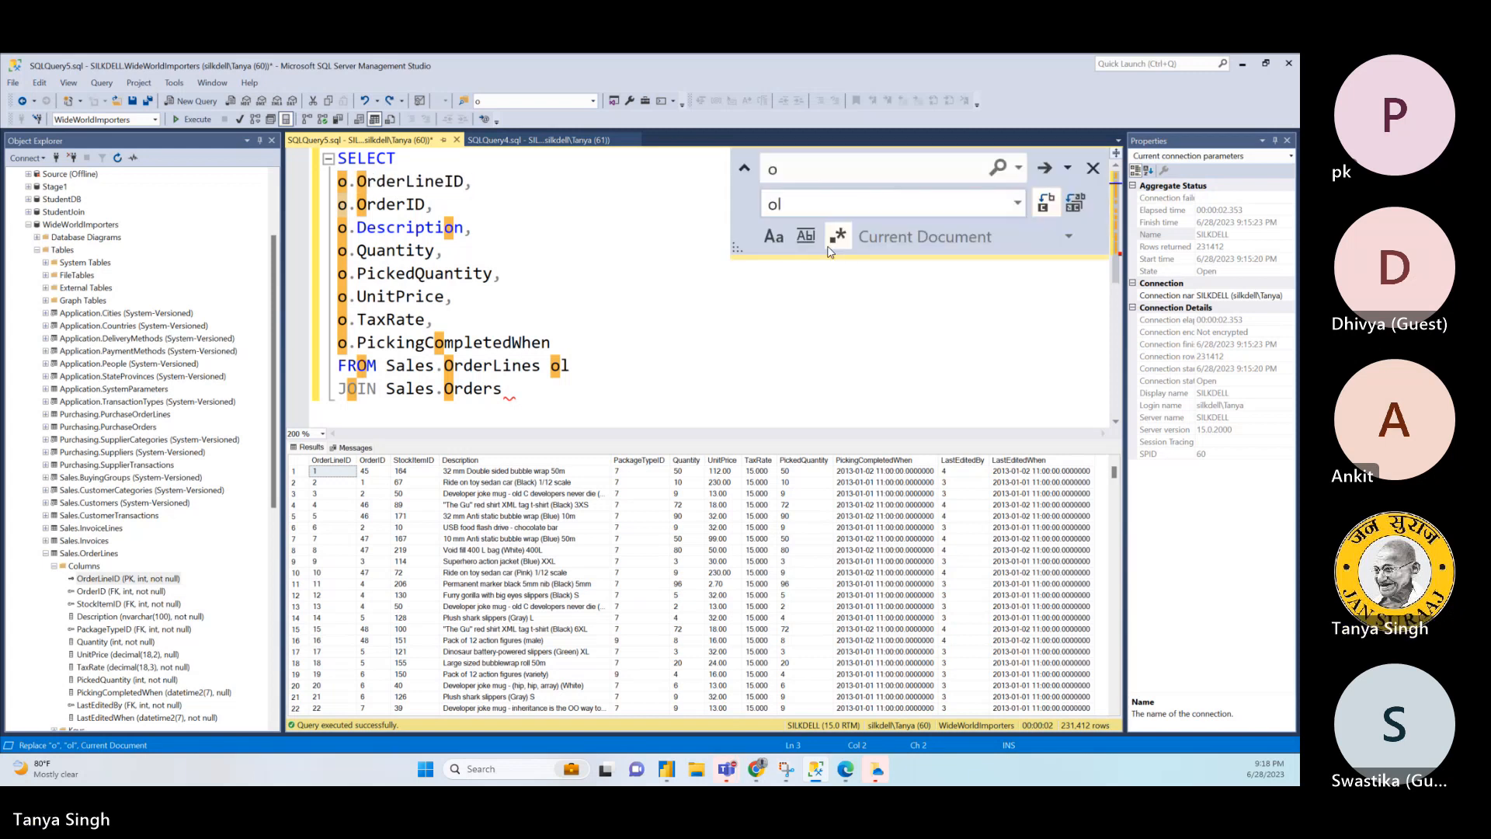
pyautogui.click(743, 288)
pyautogui.click(1089, 168)
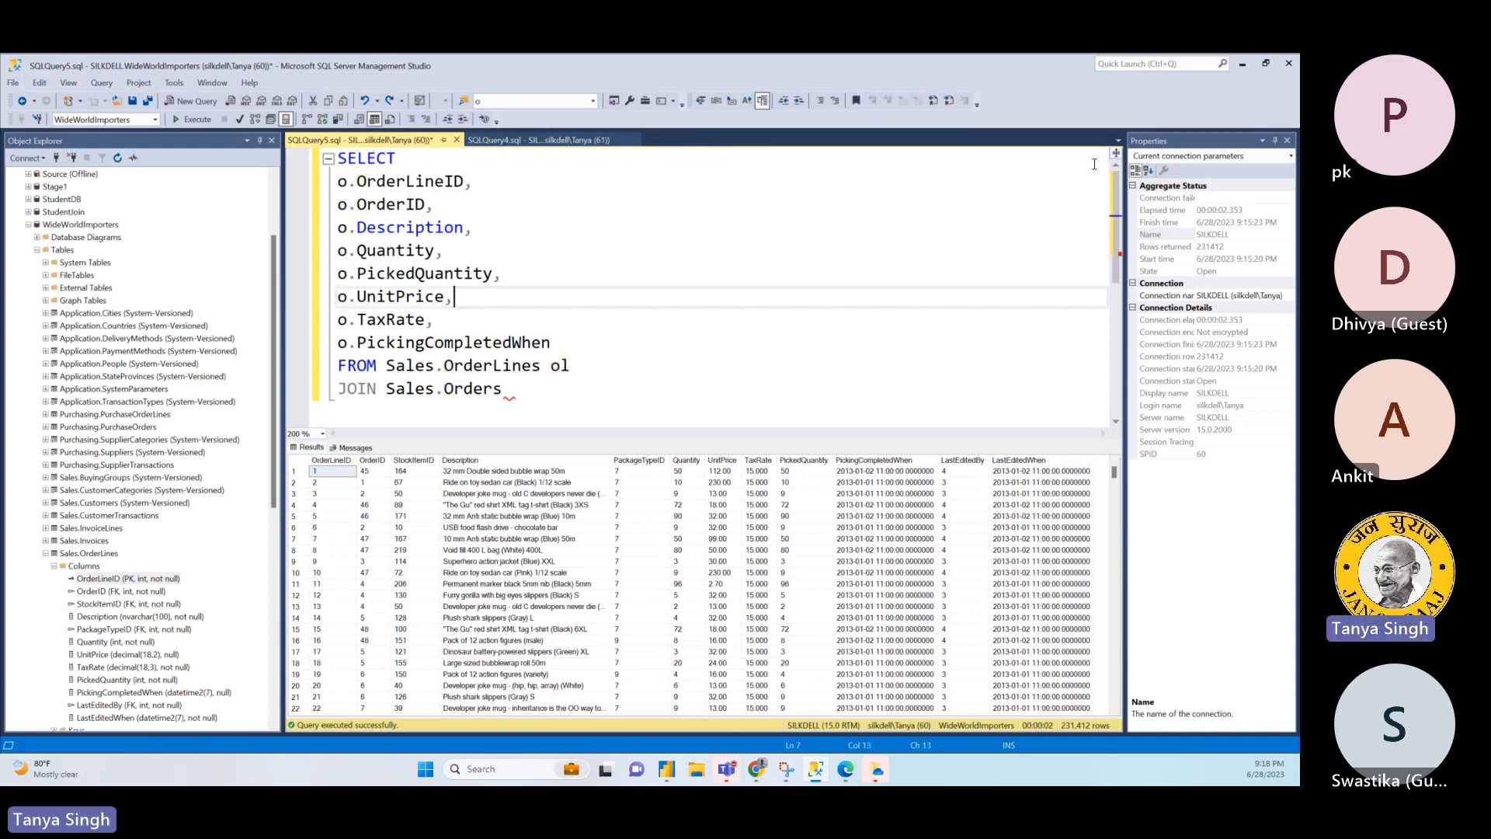
# - Replace every "o." prefix in the SELECT list with "ol." using find and replace
pyautogui.click(340, 182)
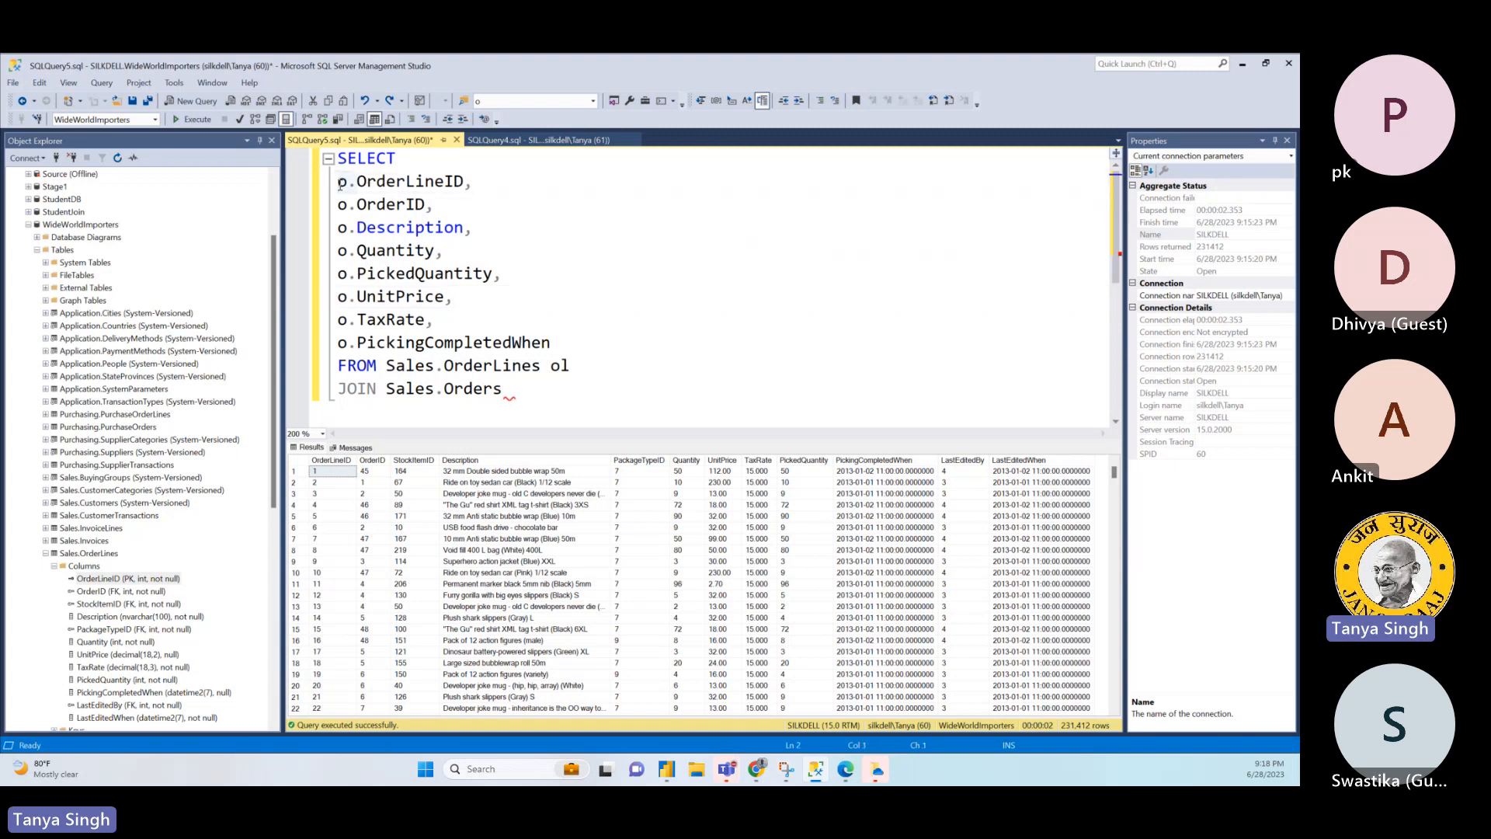
pyautogui.hotkey('ctrl', 'h')
pyautogui.click(808, 209)
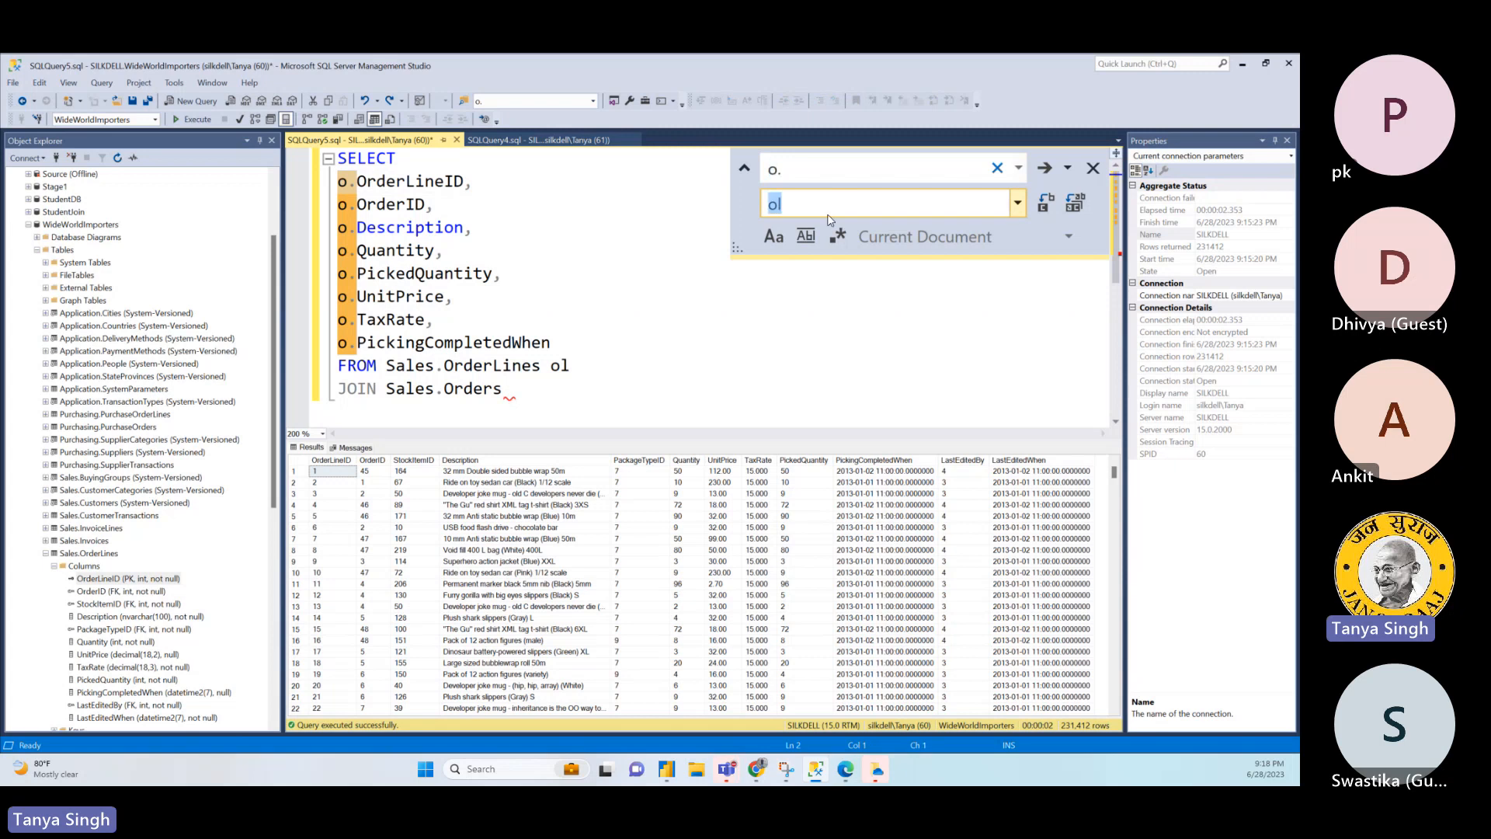
pyautogui.write('ol.')
pyautogui.click(1046, 203)
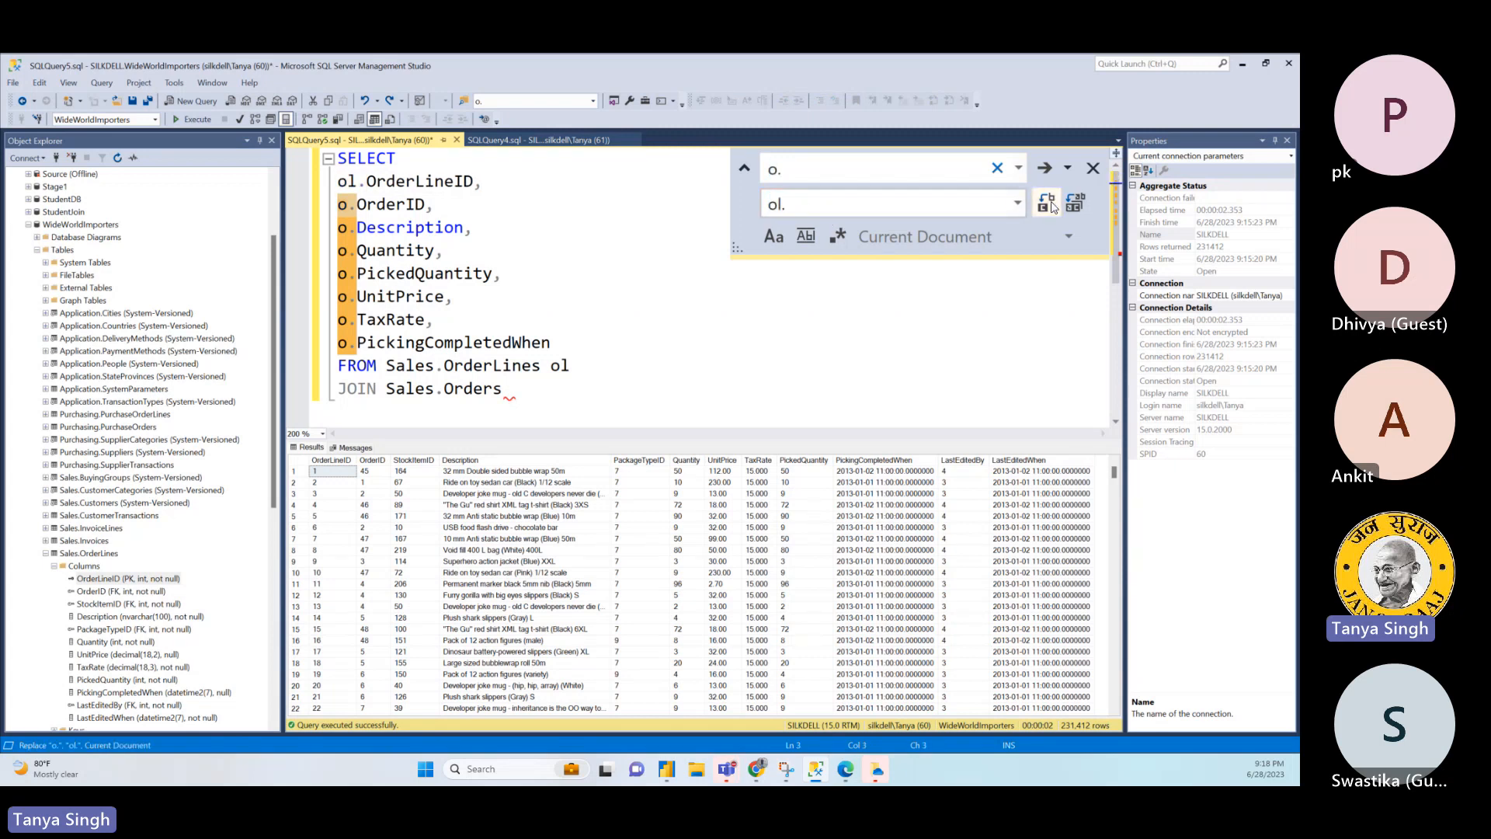
pyautogui.click(1048, 203)
pyautogui.click(1048, 203)
pyautogui.click(1048, 203)
pyautogui.click(1048, 204)
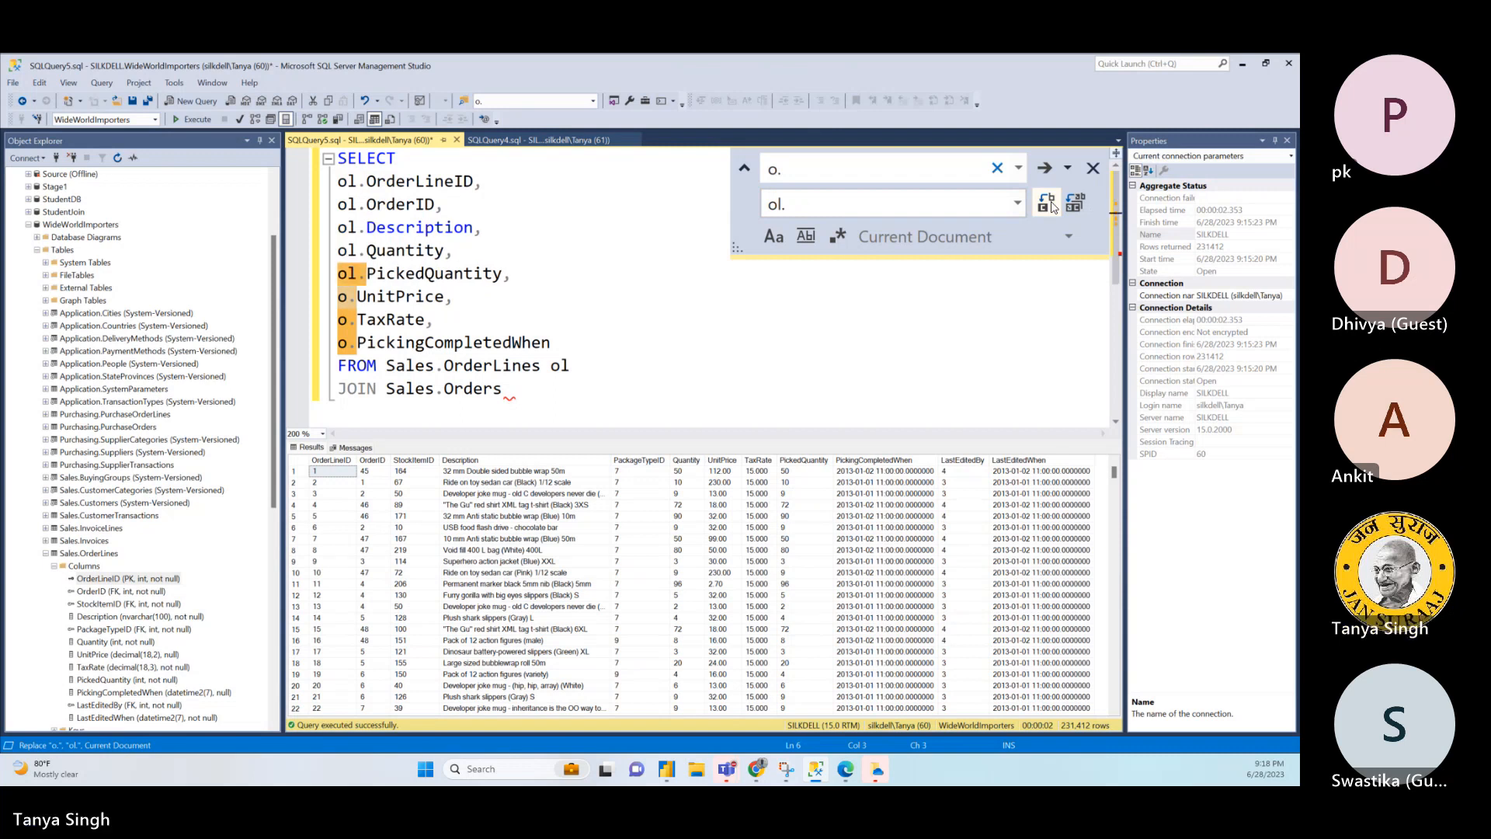
pyautogui.click(1048, 203)
pyautogui.click(1048, 203)
pyautogui.click(1048, 203)
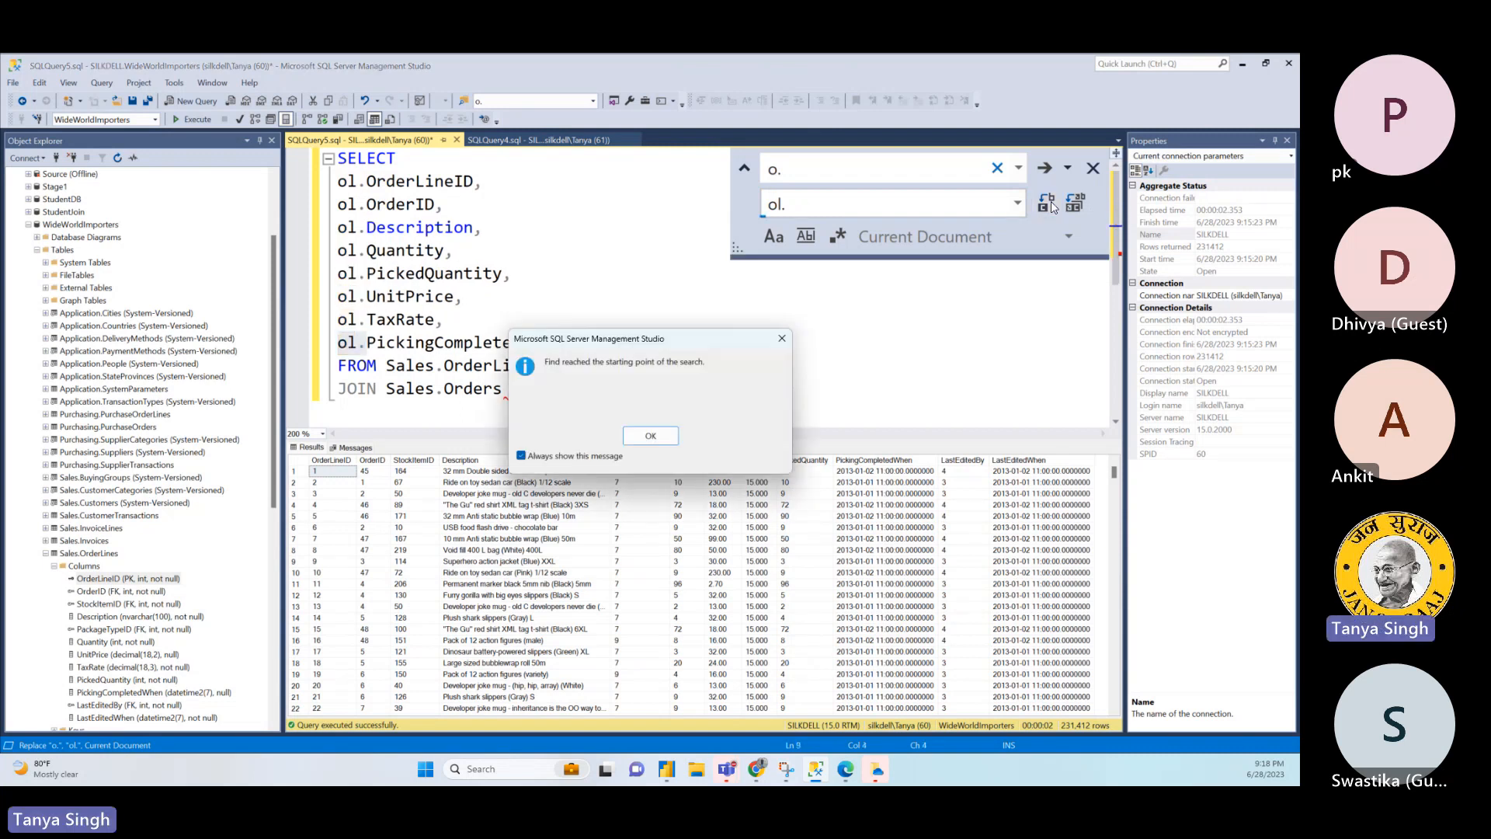
pyautogui.click(669, 433)
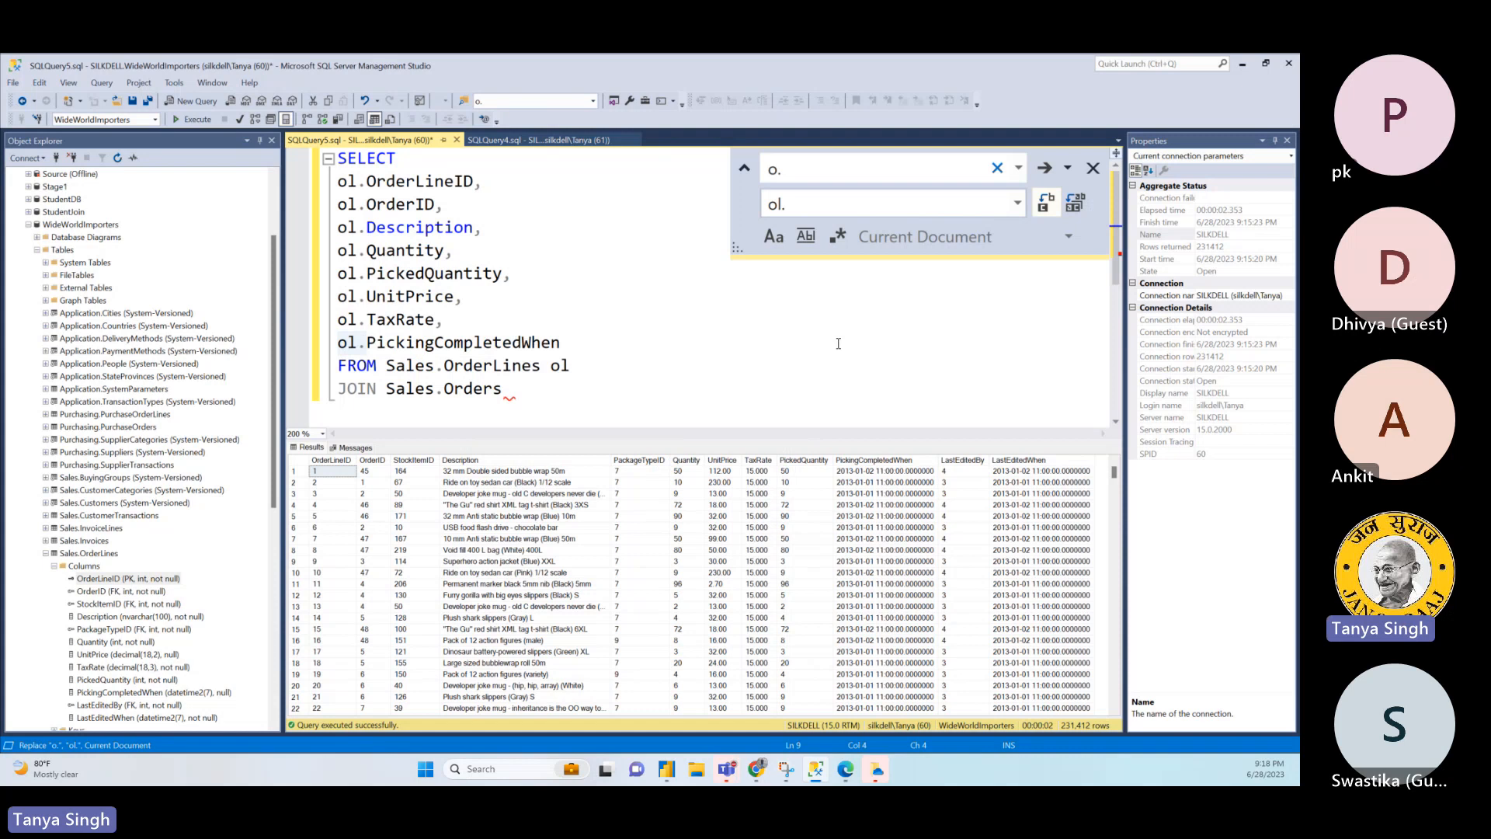
# - Complete the JOIN line with the alias o and the condition ON ol.OrderID = o.OrderID, followed by a new line
pyautogui.click(683, 384)
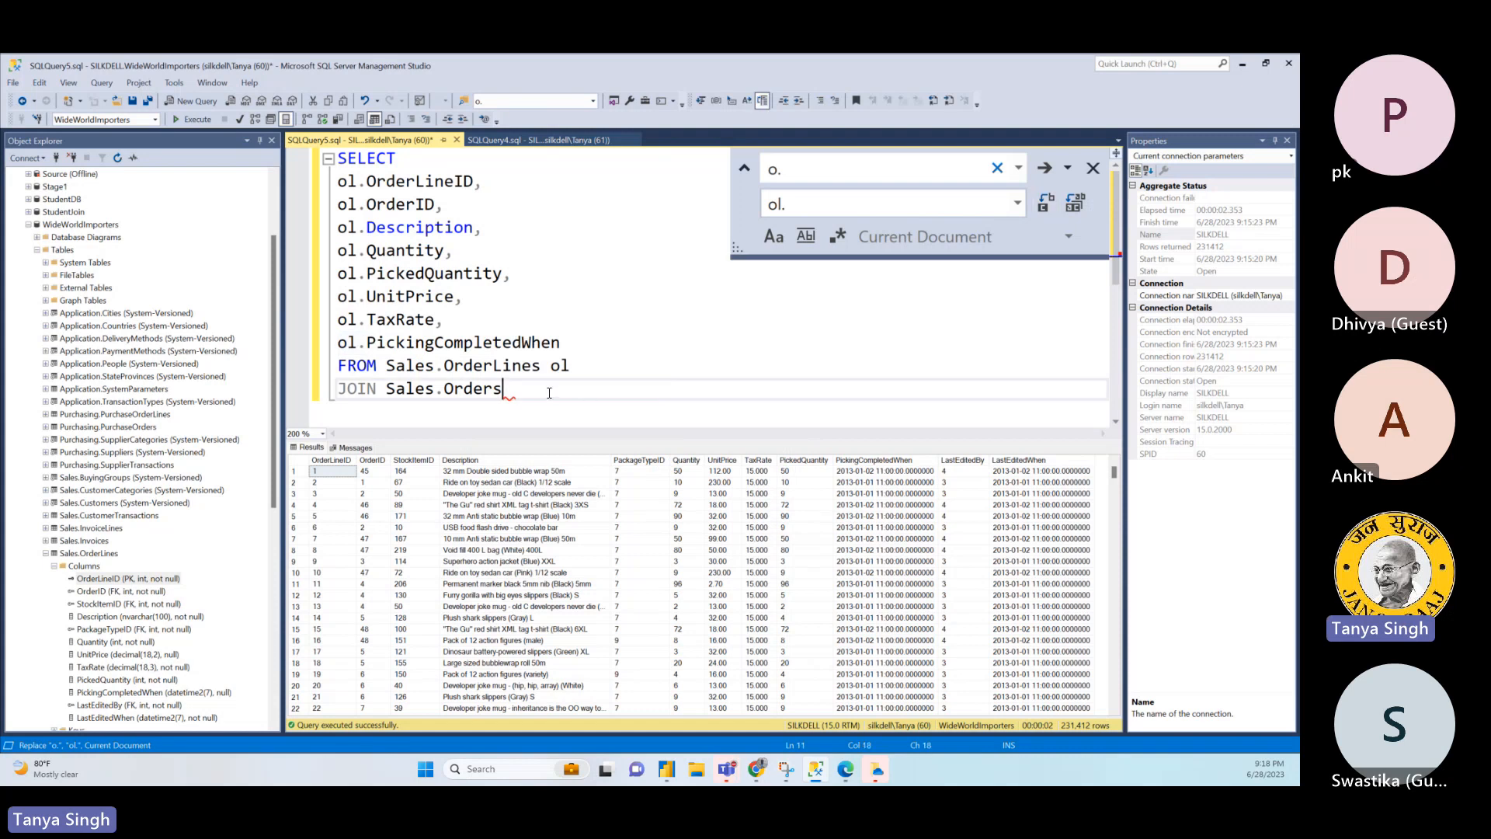
pyautogui.write('o ON ol.Ord')
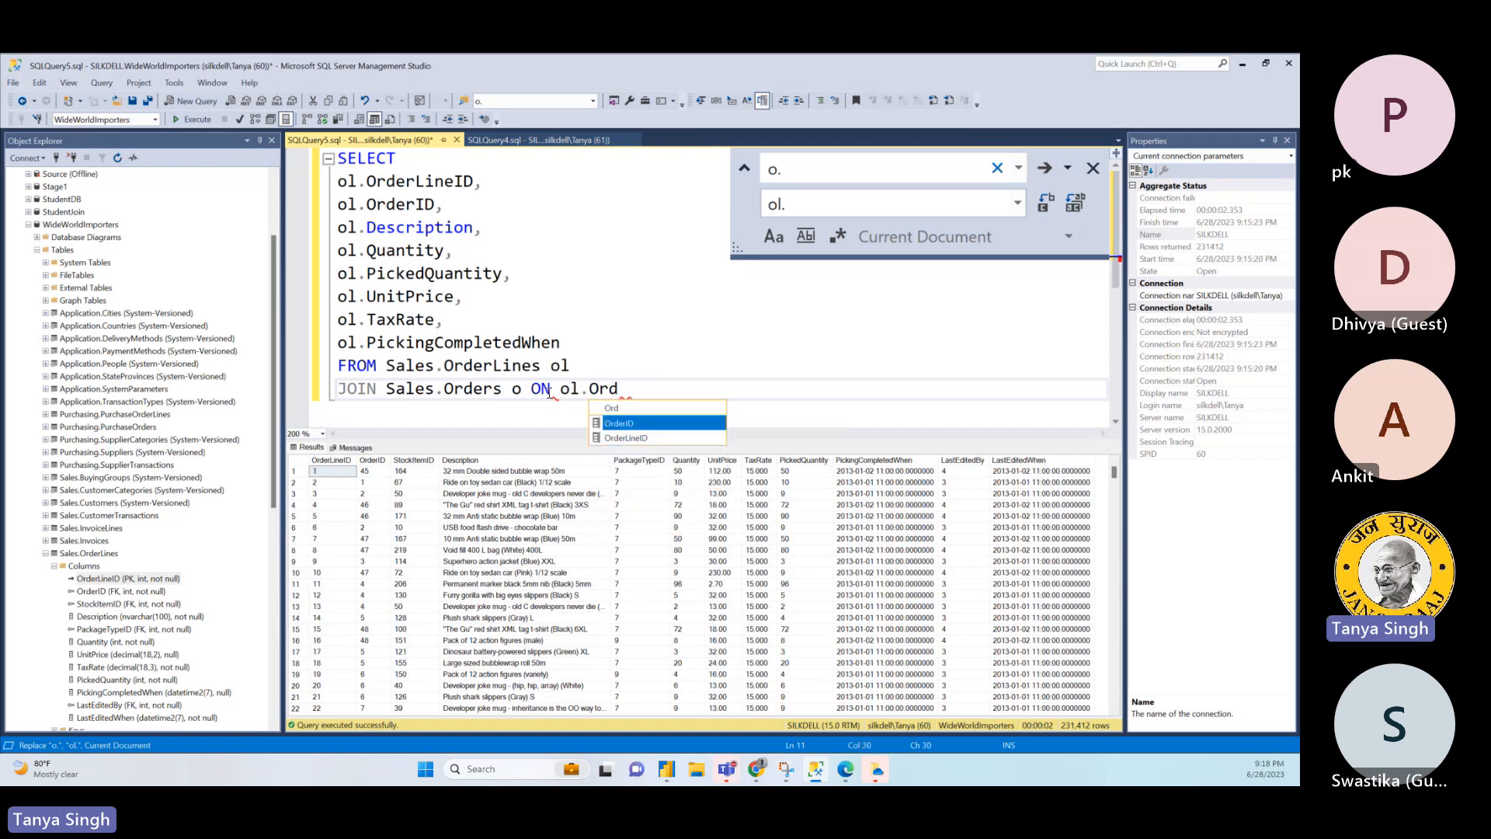
pyautogui.write('erID = o.Or')
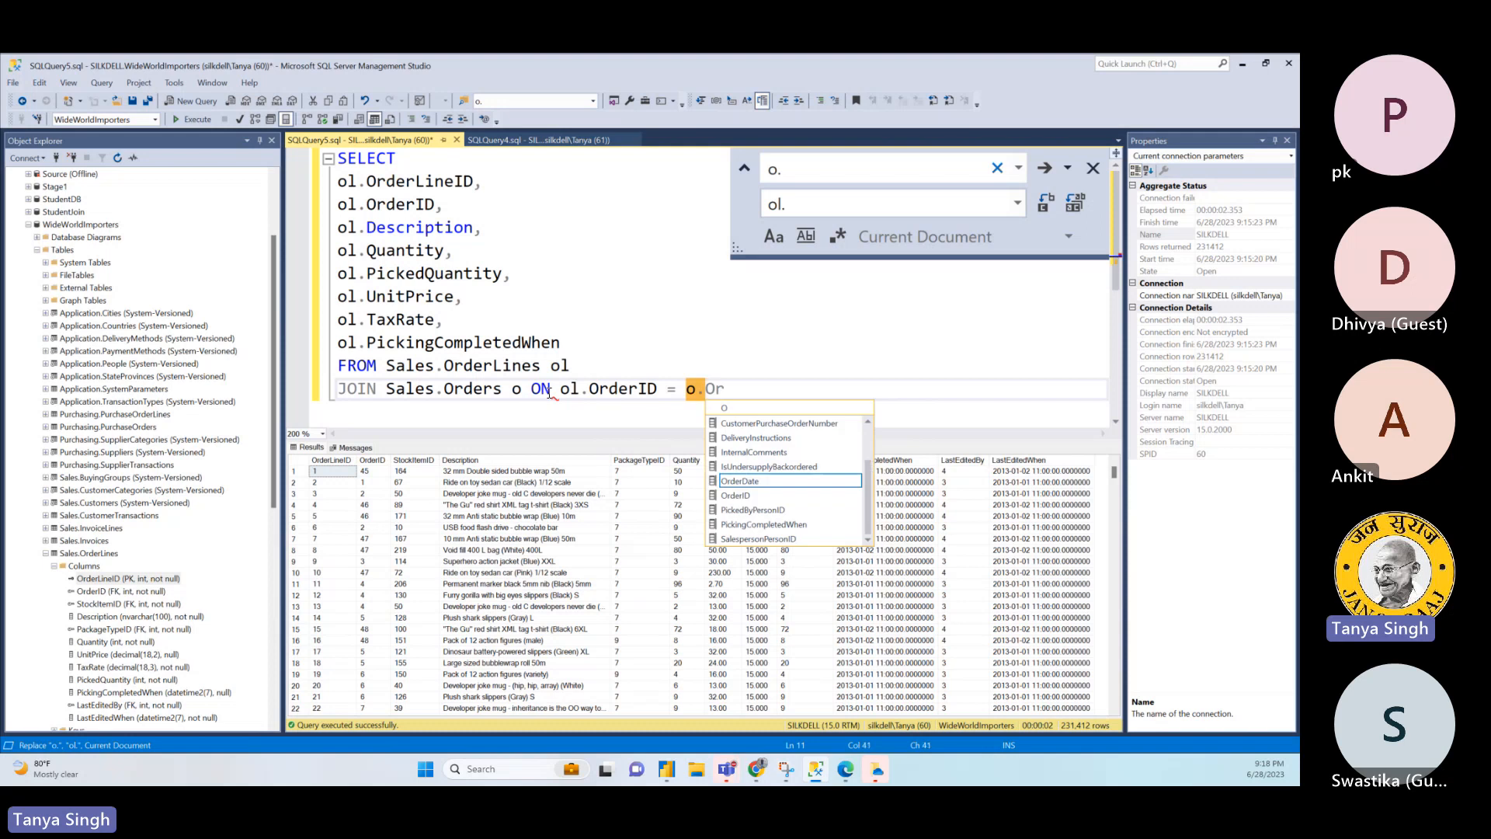
pyautogui.doubleClick(736, 495)
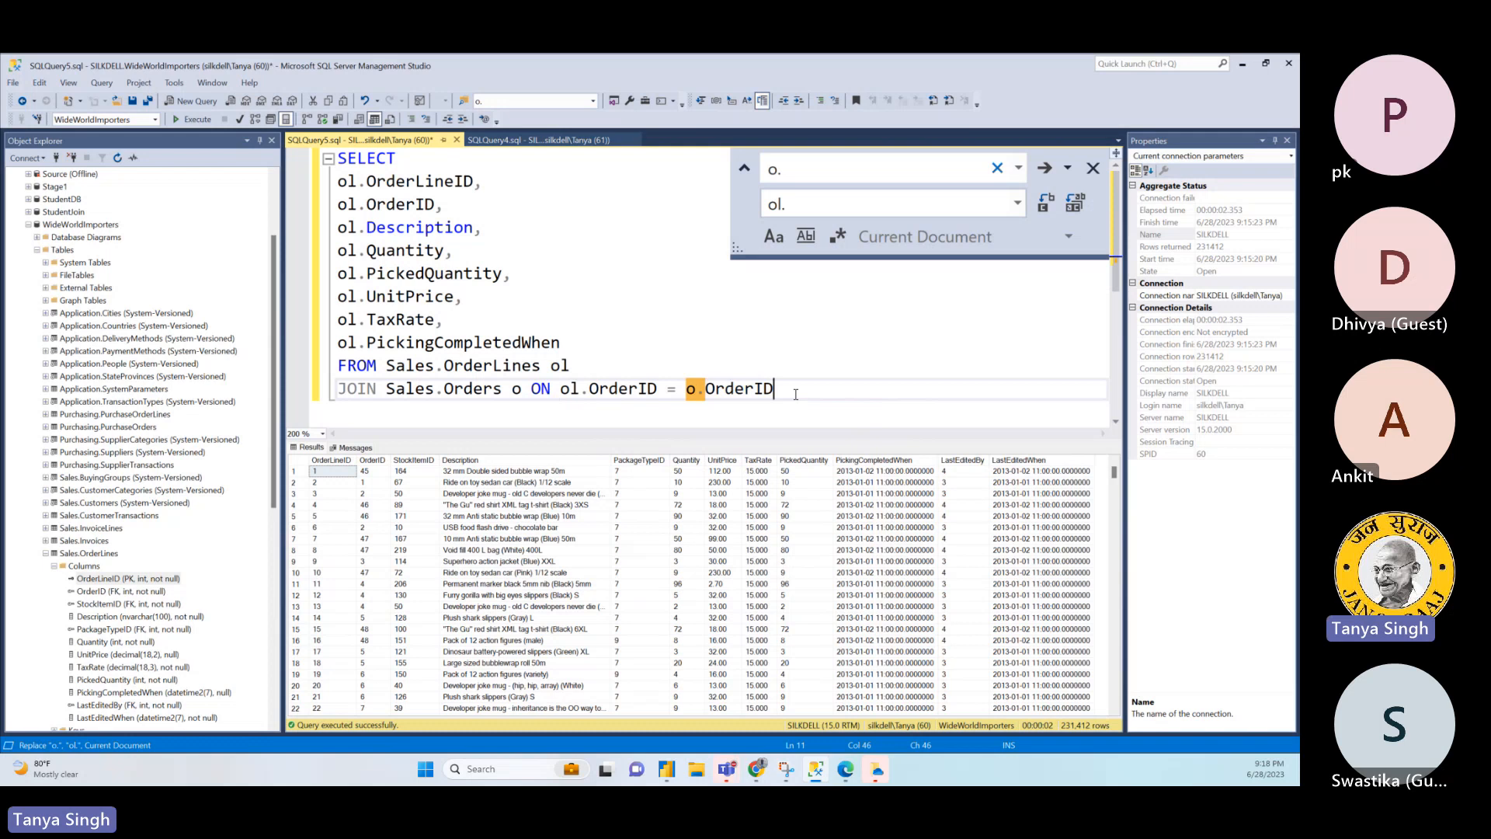
pyautogui.press('Return')
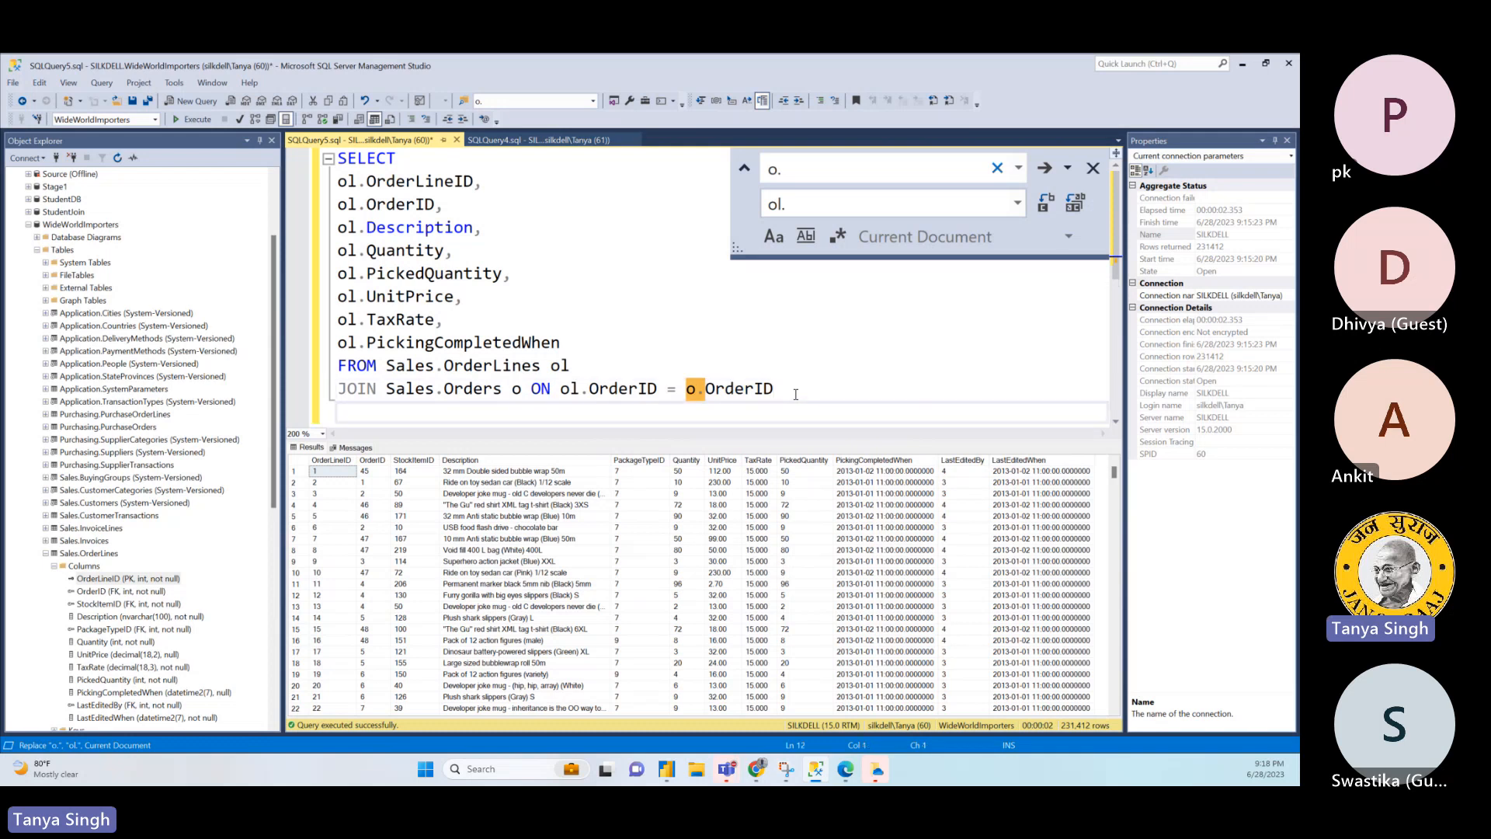
# - Open a new query window, enter SELECT * FROM Sales.Order and execute it
pyautogui.click(543, 140)
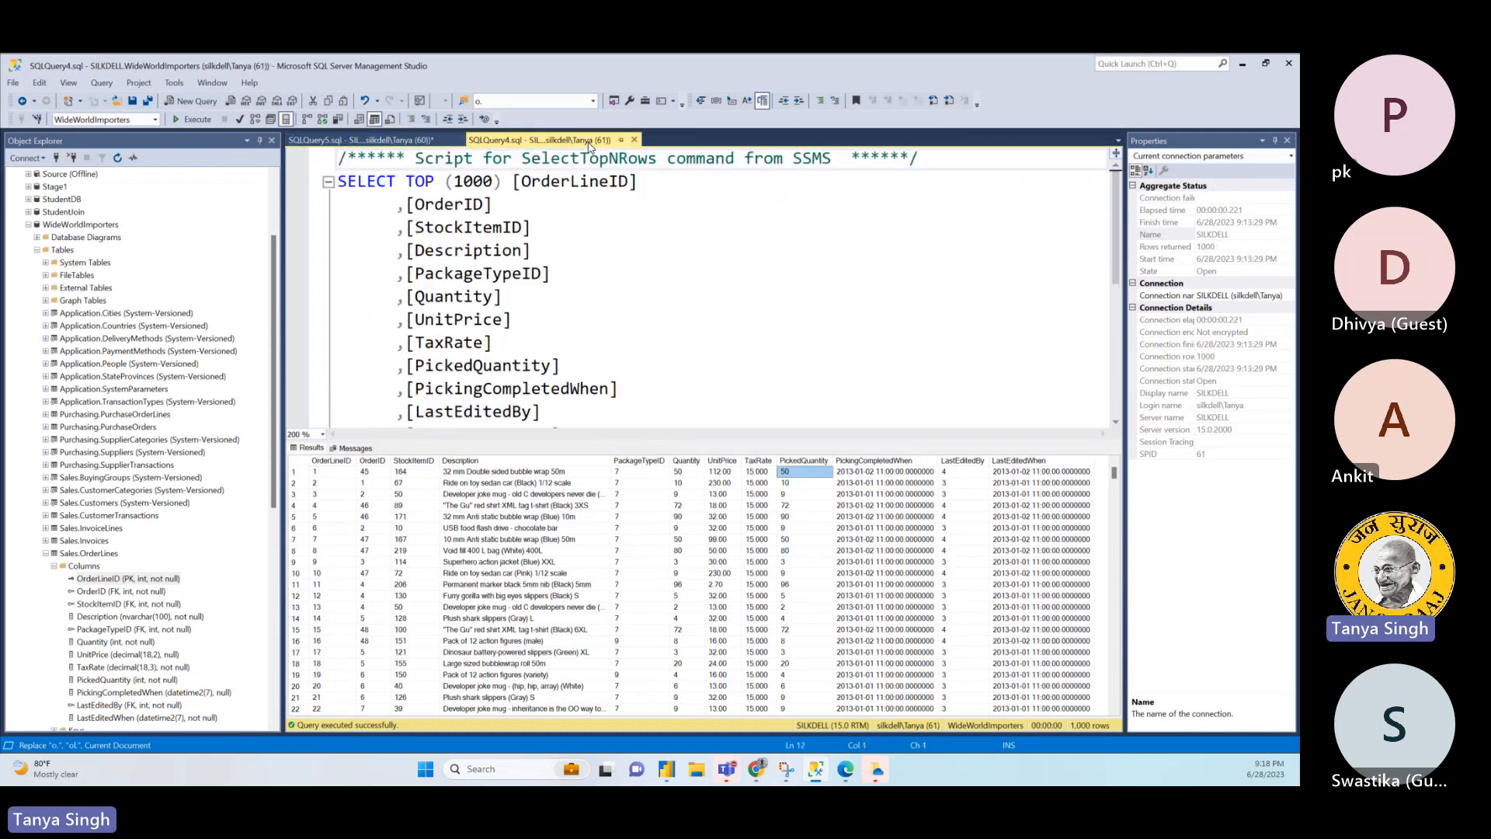
pyautogui.click(380, 139)
pyautogui.click(191, 101)
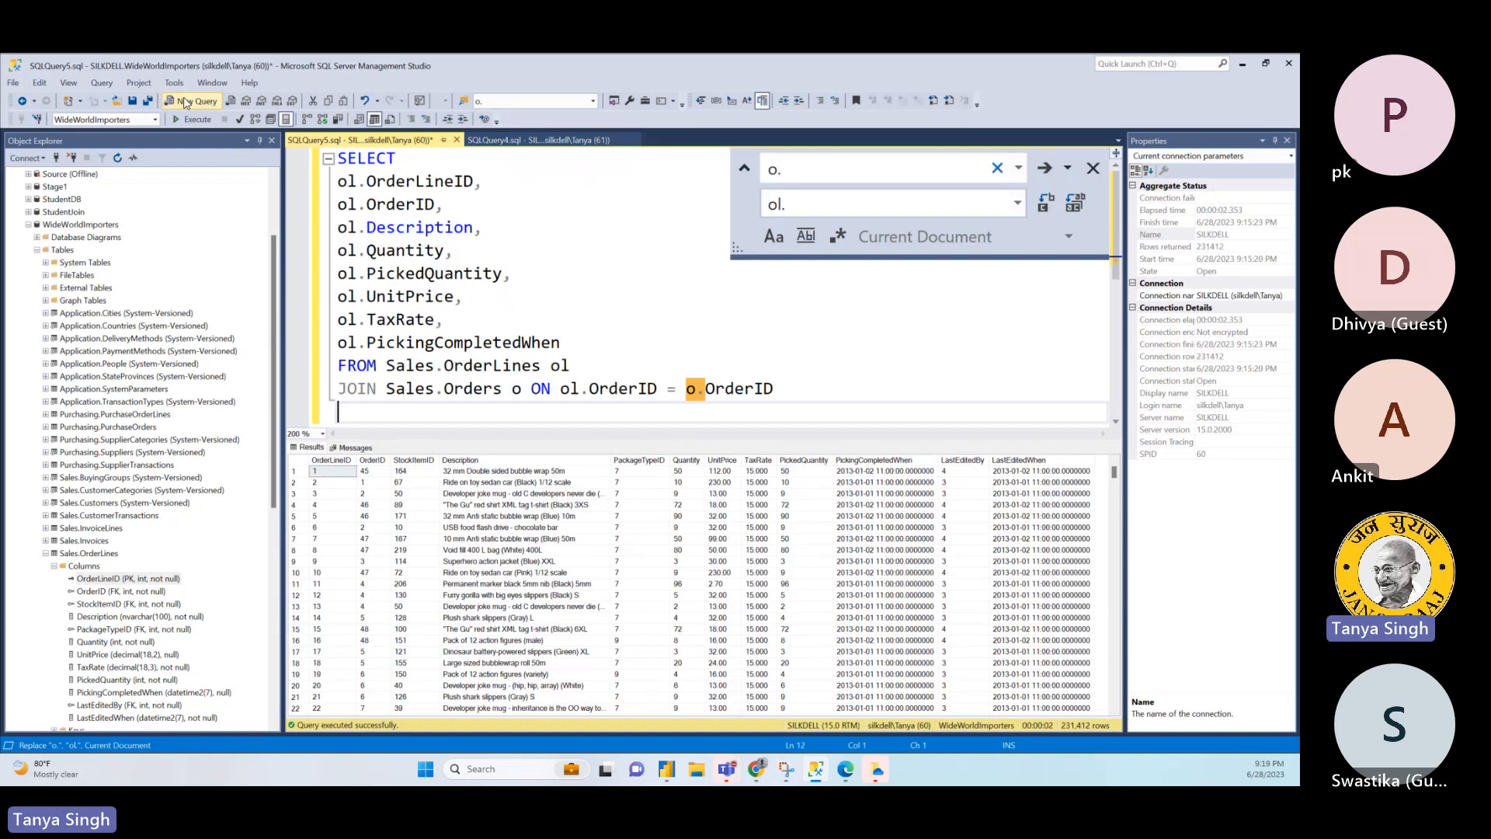
pyautogui.write('SELE')
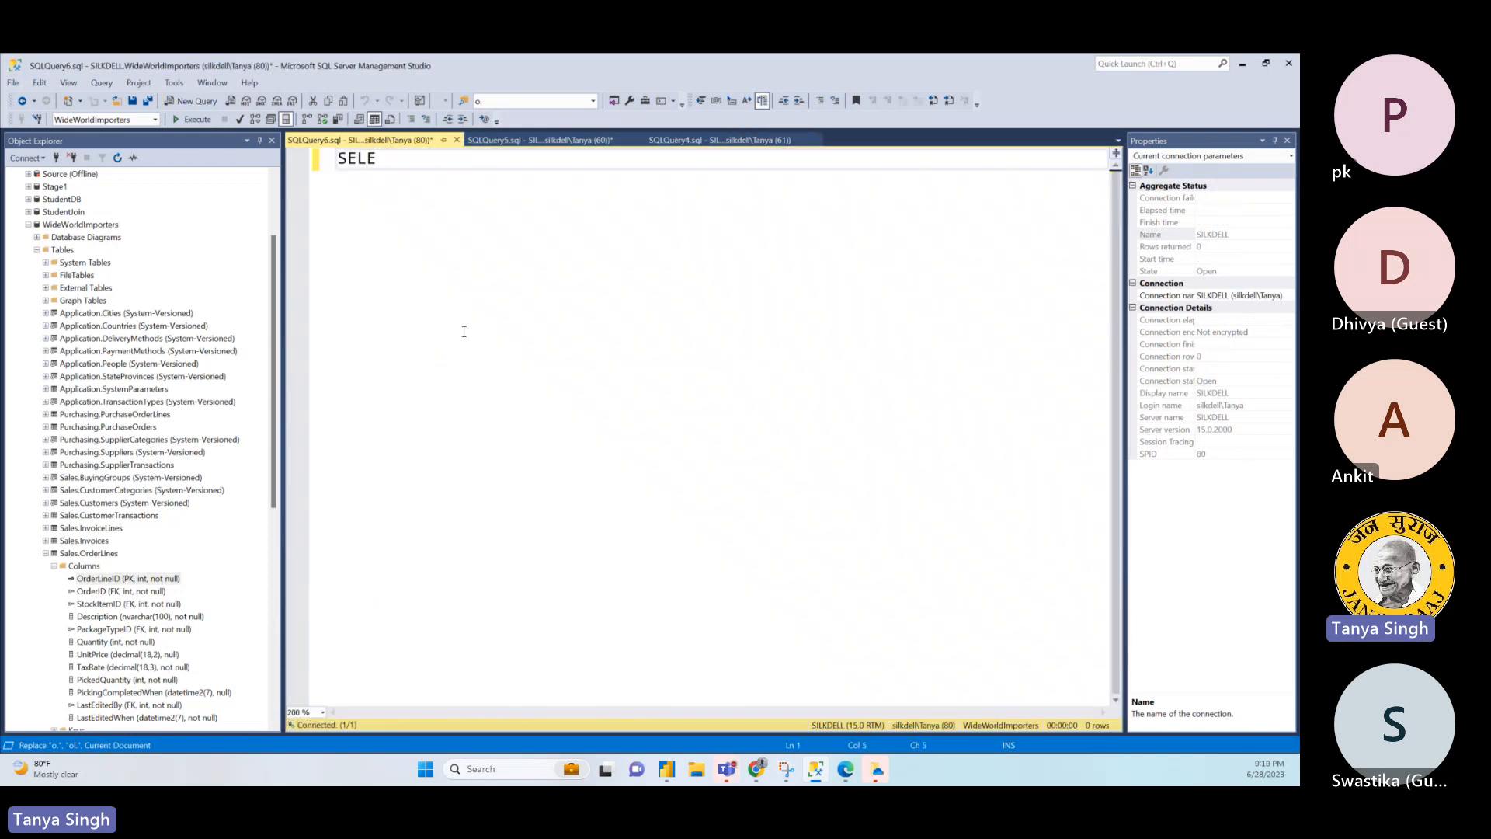
pyautogui.write('CT * FROM Sales.O')
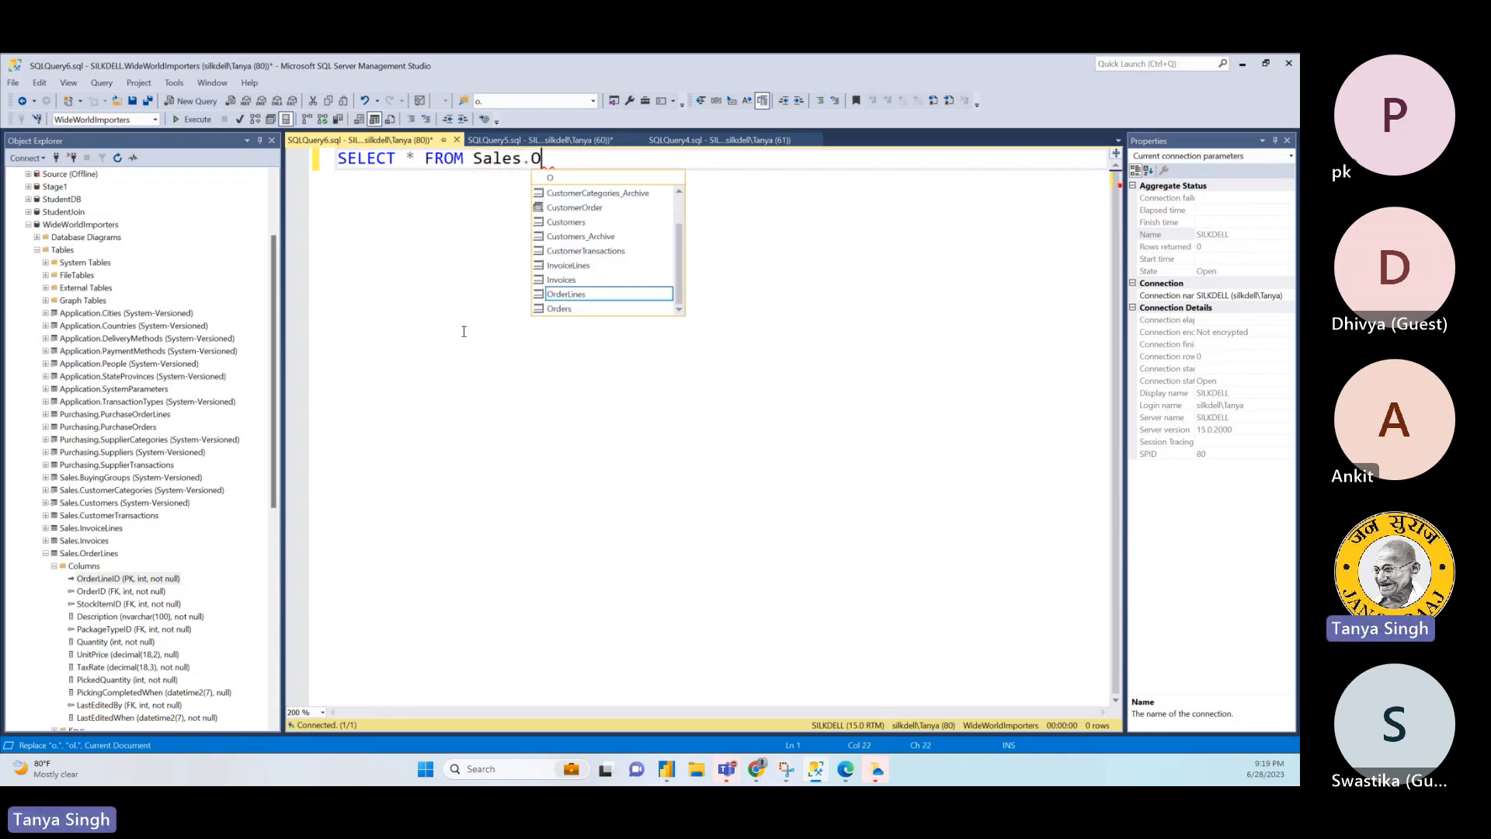
pyautogui.write('rder')
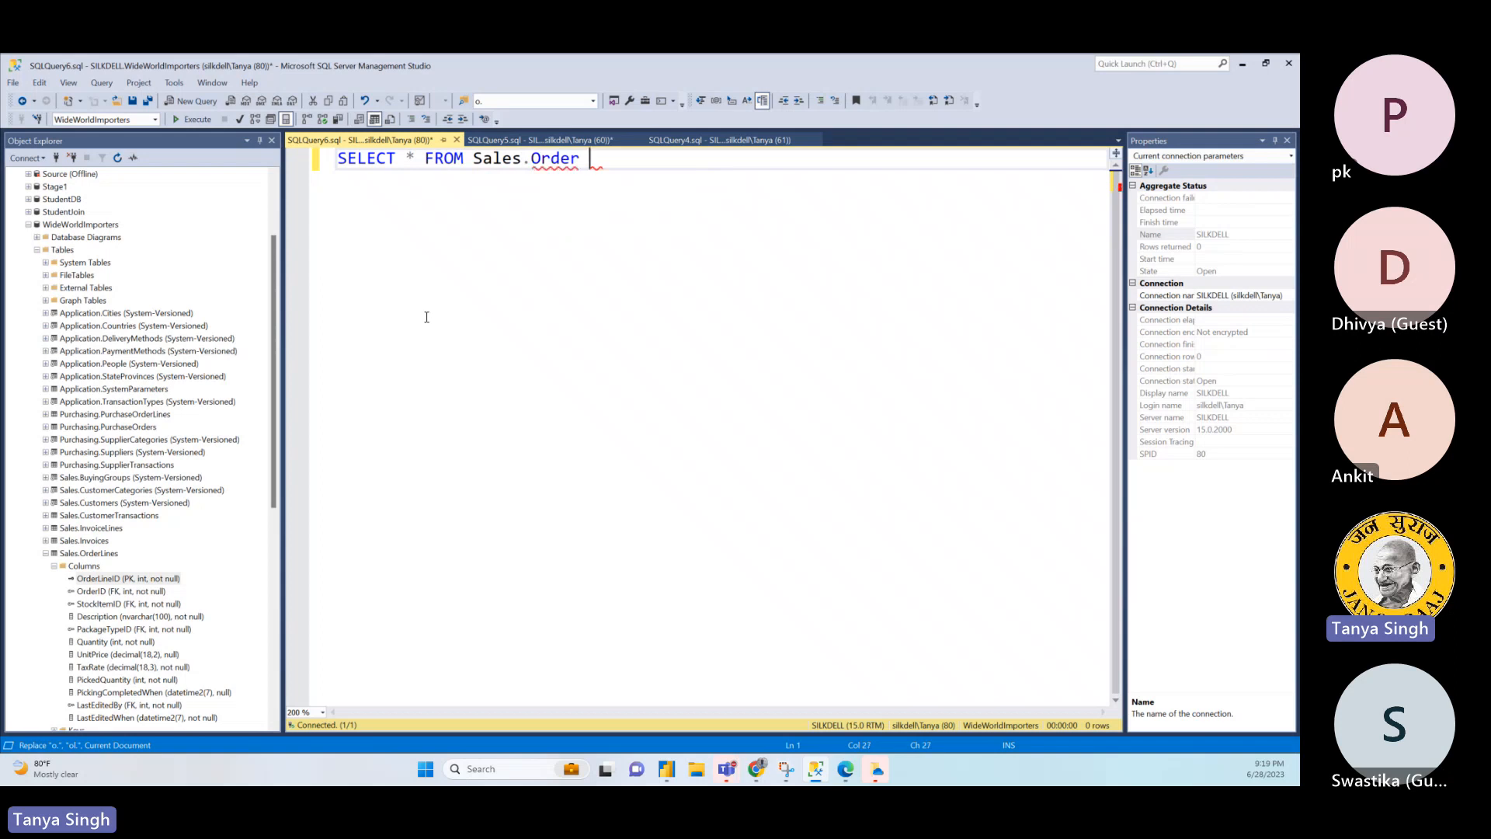
pyautogui.click(200, 120)
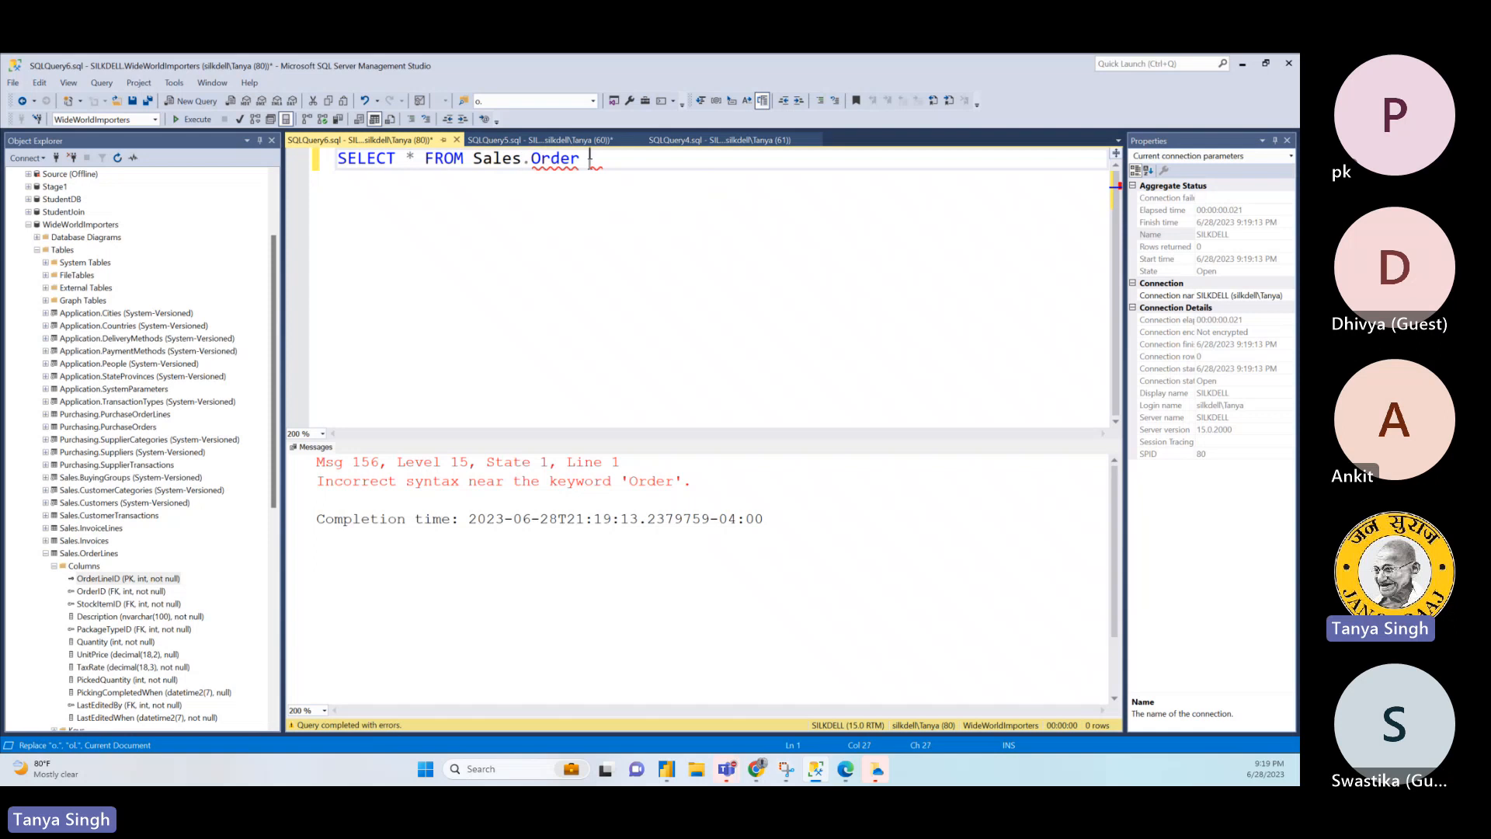
# - Collapse Sales.OrderLines in the table tree, correct the queried table name to Sales.Orders and execute the query
pyautogui.click(45, 553)
pyautogui.click(45, 553)
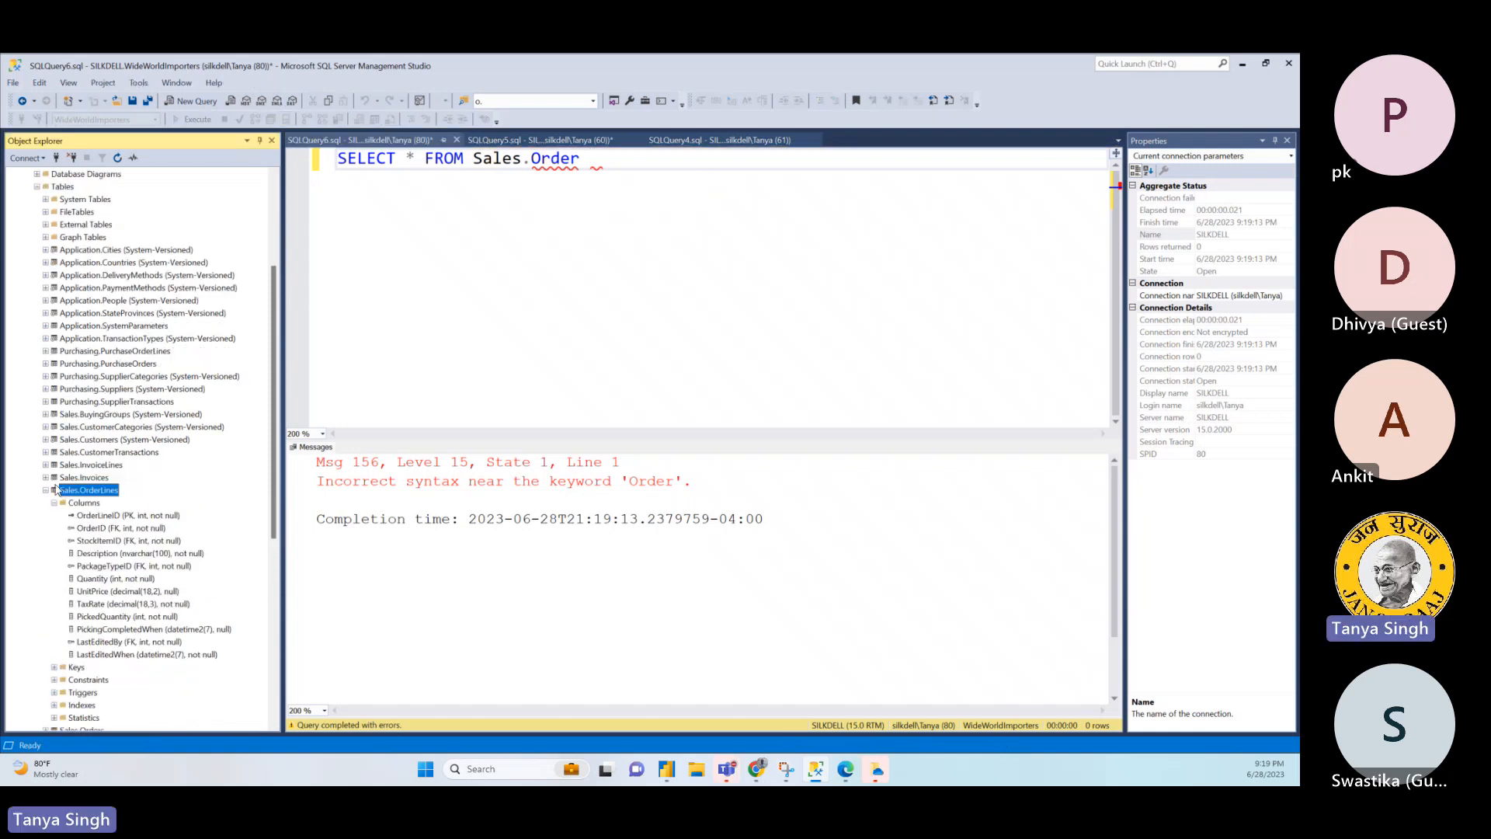
pyautogui.click(45, 490)
pyautogui.click(604, 183)
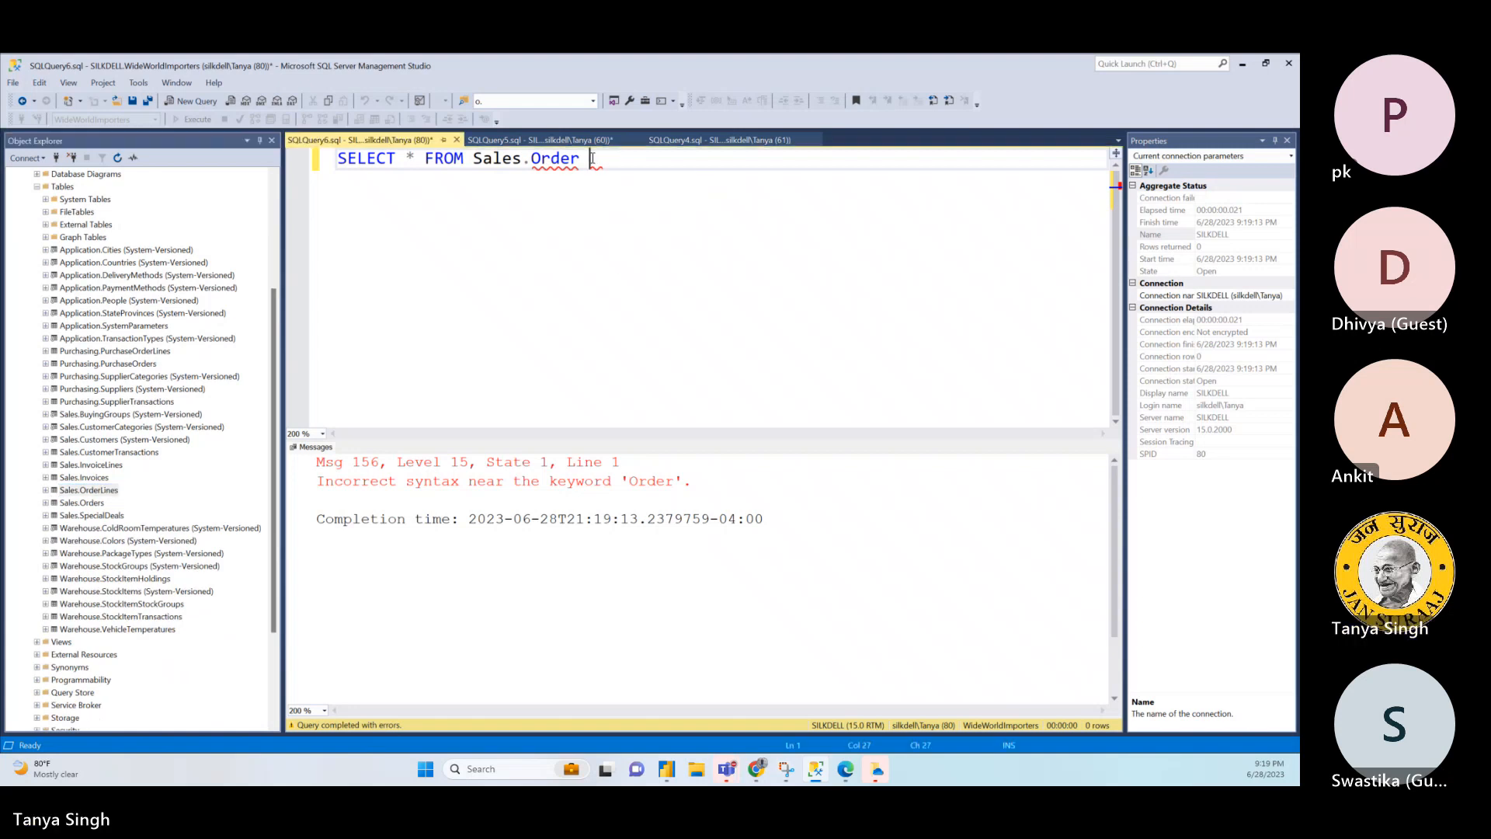
pyautogui.write('s')
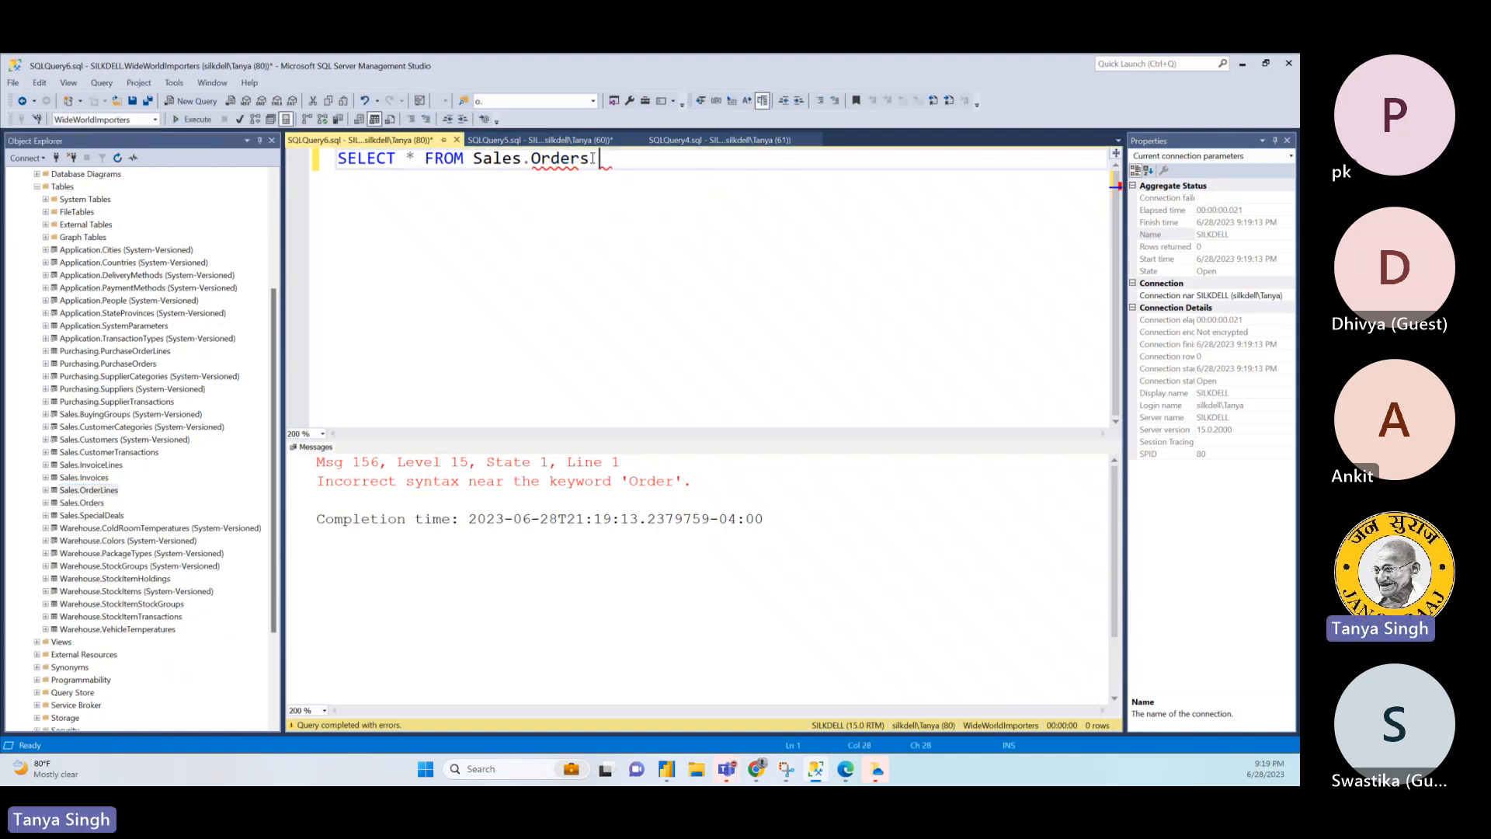
pyautogui.click(186, 119)
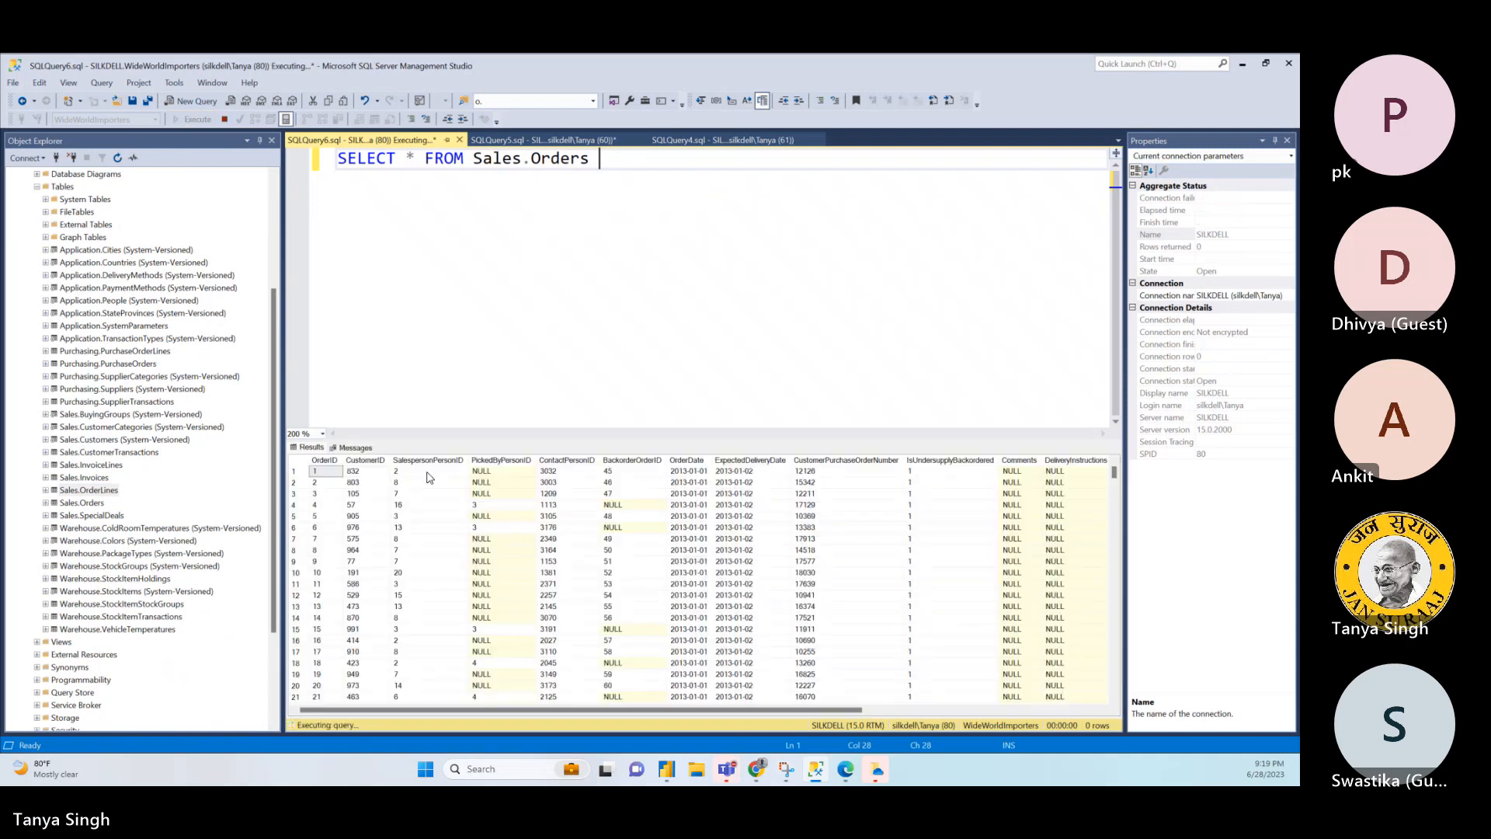
# - Examine the CustomerID, SalespersonPersonID, PickedByPersonID, ContactPersonID and BackorderOrderID values in the Sales.Orders results
pyautogui.click(380, 485)
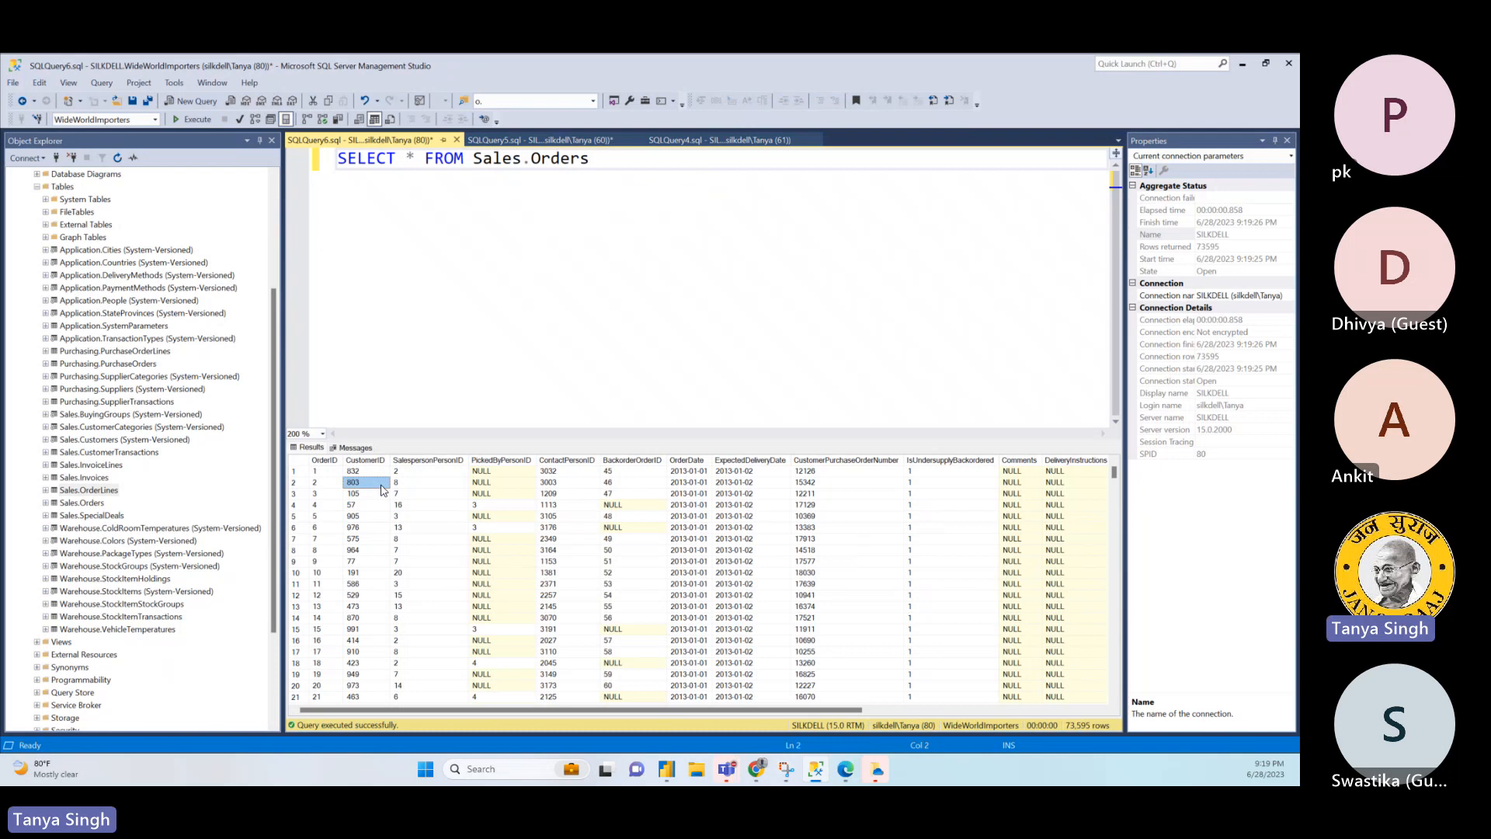
pyautogui.click(439, 487)
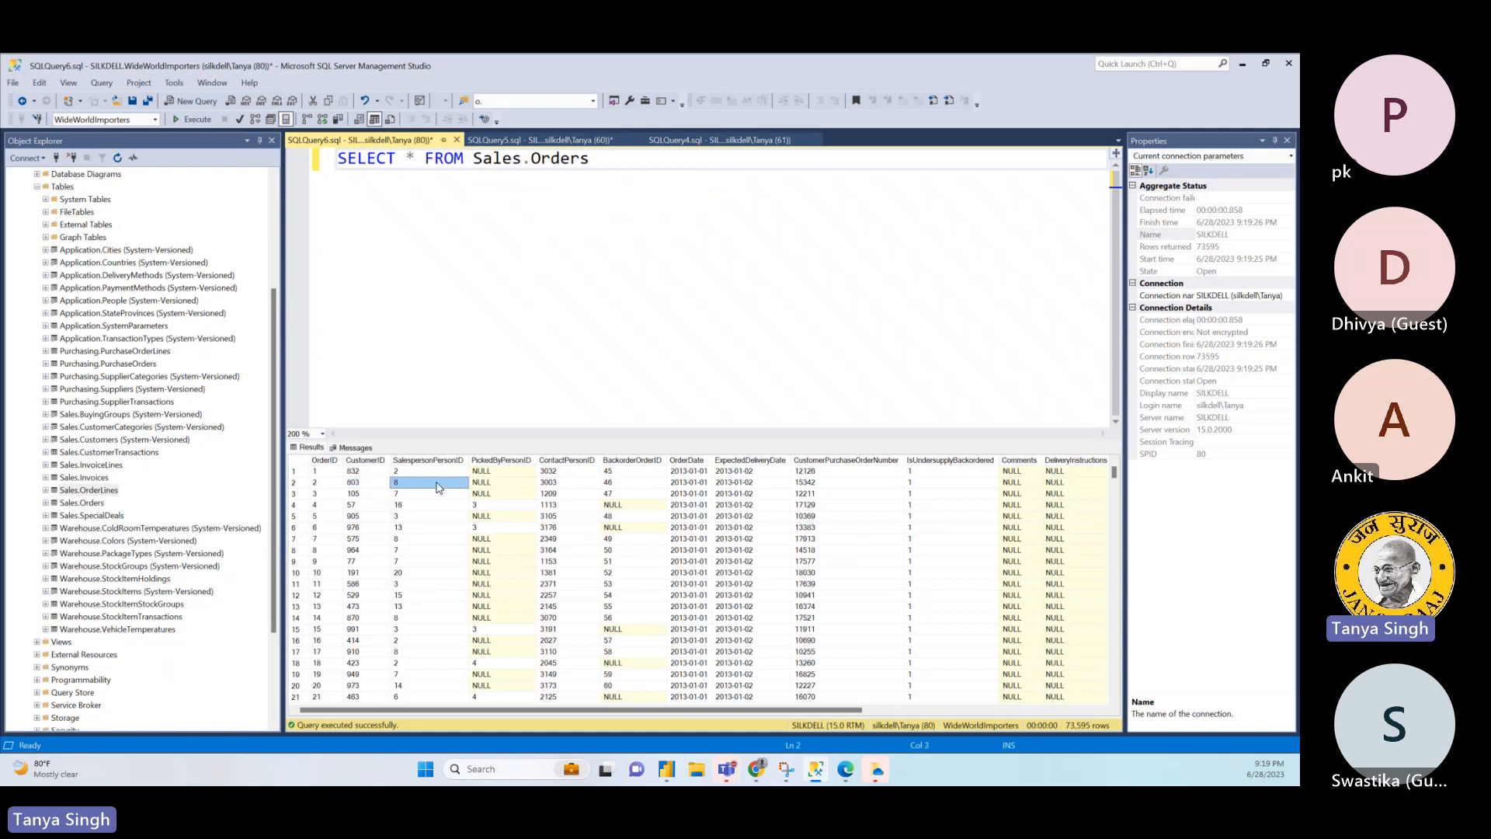
pyautogui.click(489, 508)
pyautogui.click(557, 509)
pyautogui.click(617, 485)
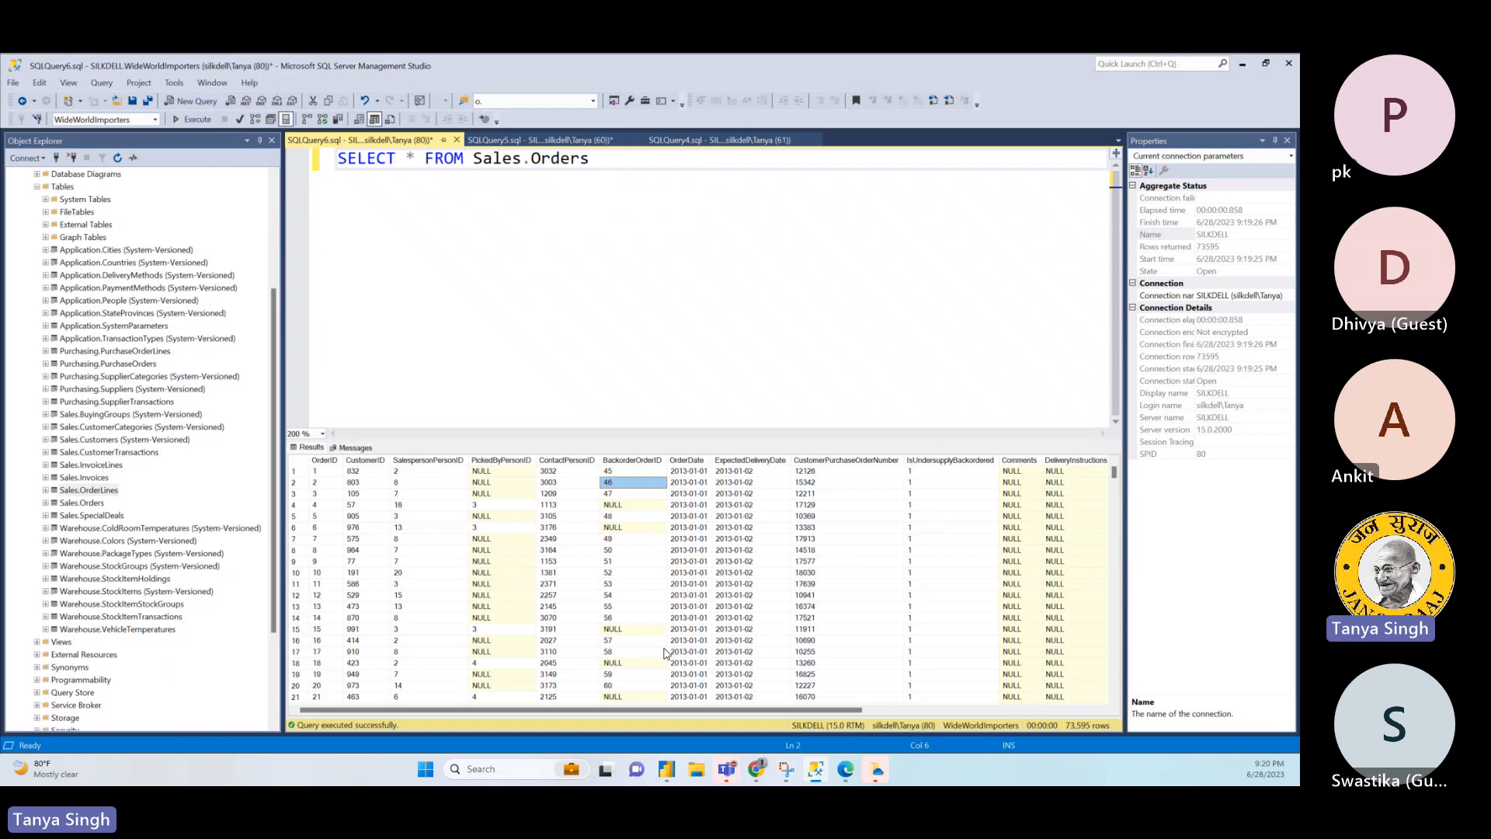
pyautogui.click(459, 538)
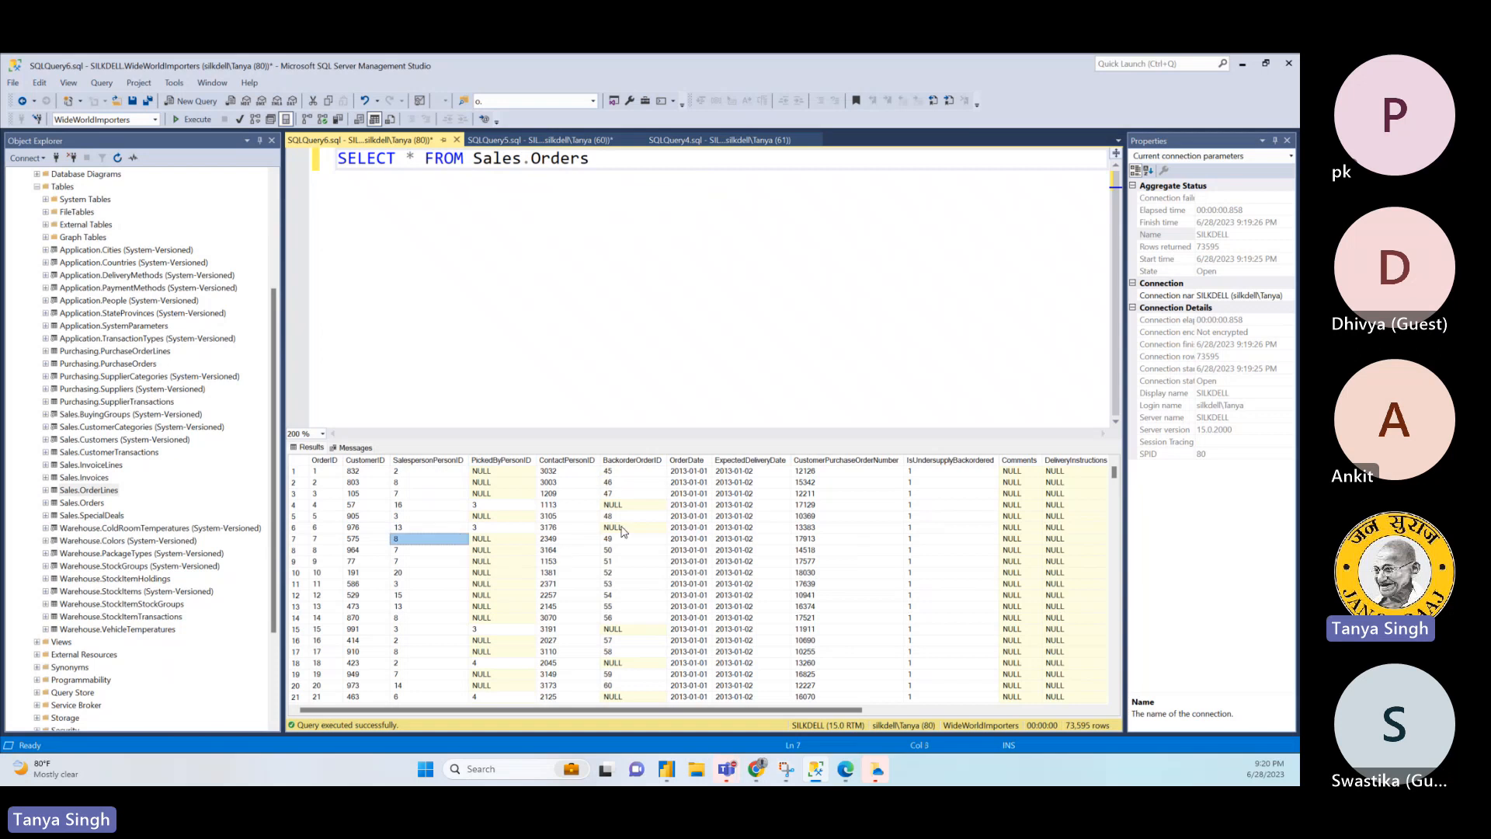
pyautogui.click(457, 473)
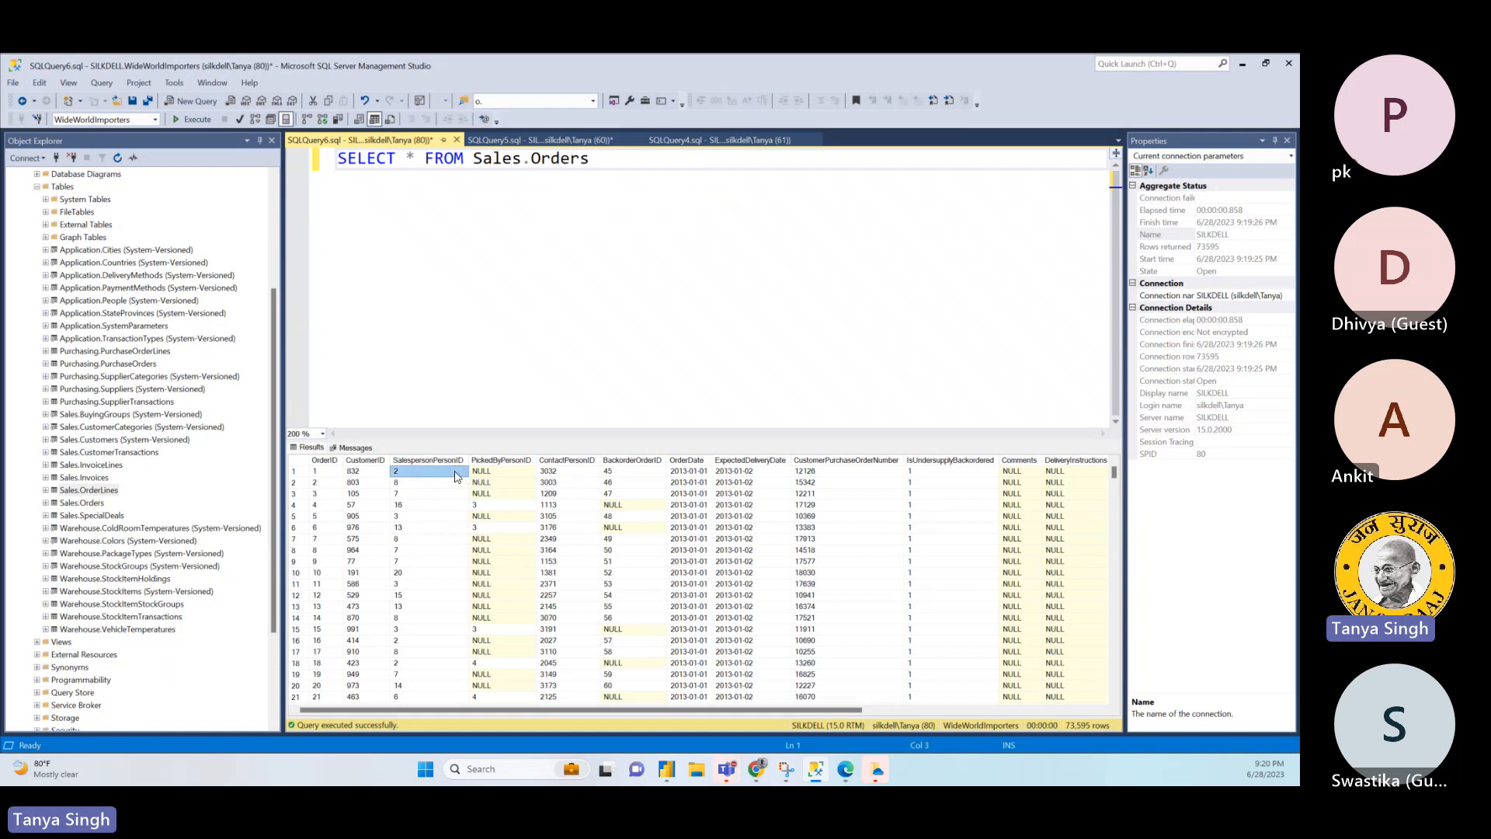
pyautogui.click(599, 527)
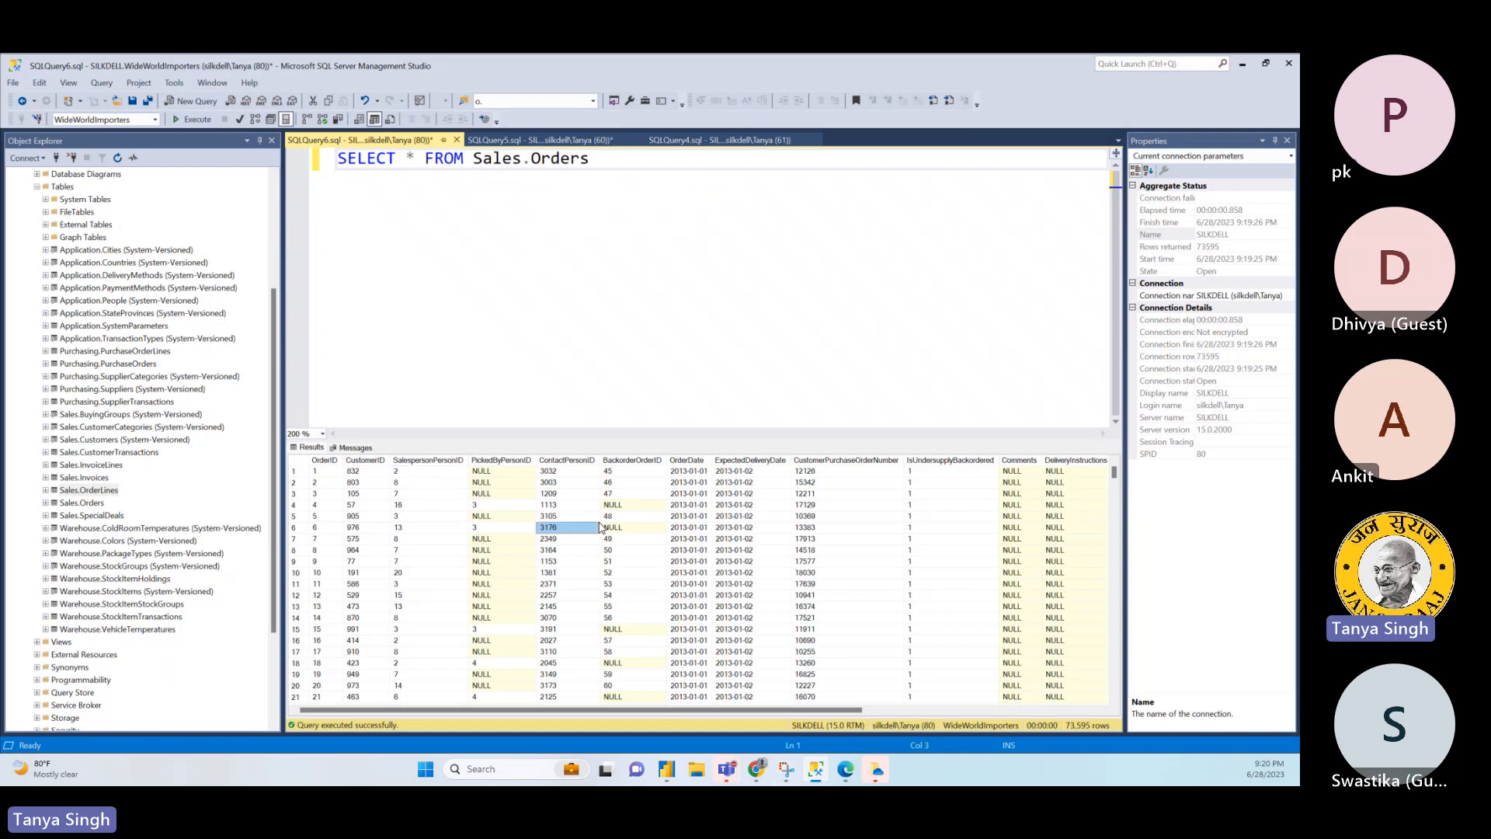
pyautogui.moveTo(366, 506); pyautogui.dragTo(633, 498)
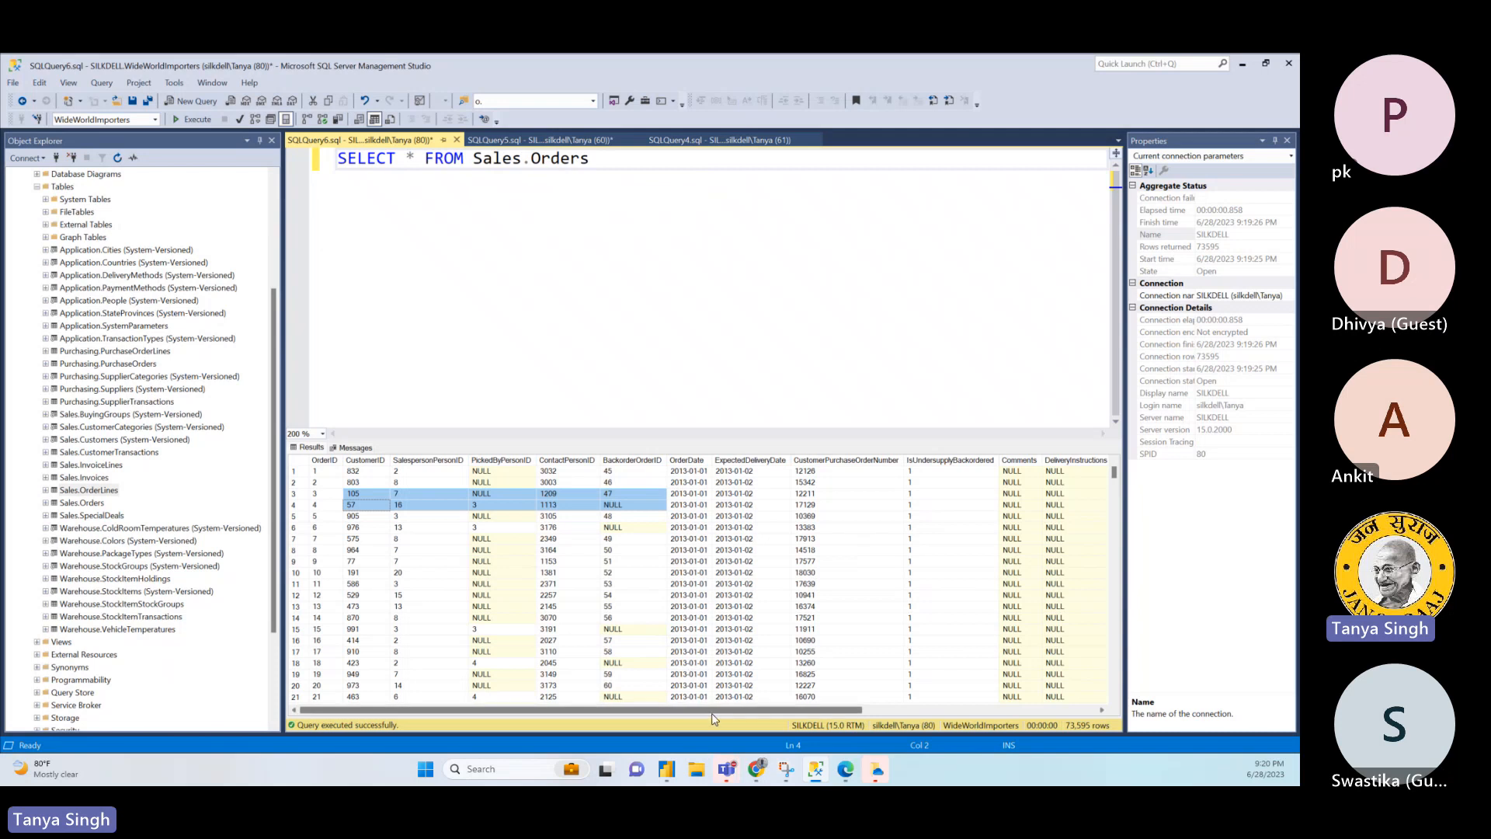
# - Examine the remaining Sales.Orders result columns from OrderDate through LastEditedWhen, and recheck the salesperson, contact person and backorder ID columns
pyautogui.moveTo(715, 715); pyautogui.dragTo(794, 725)
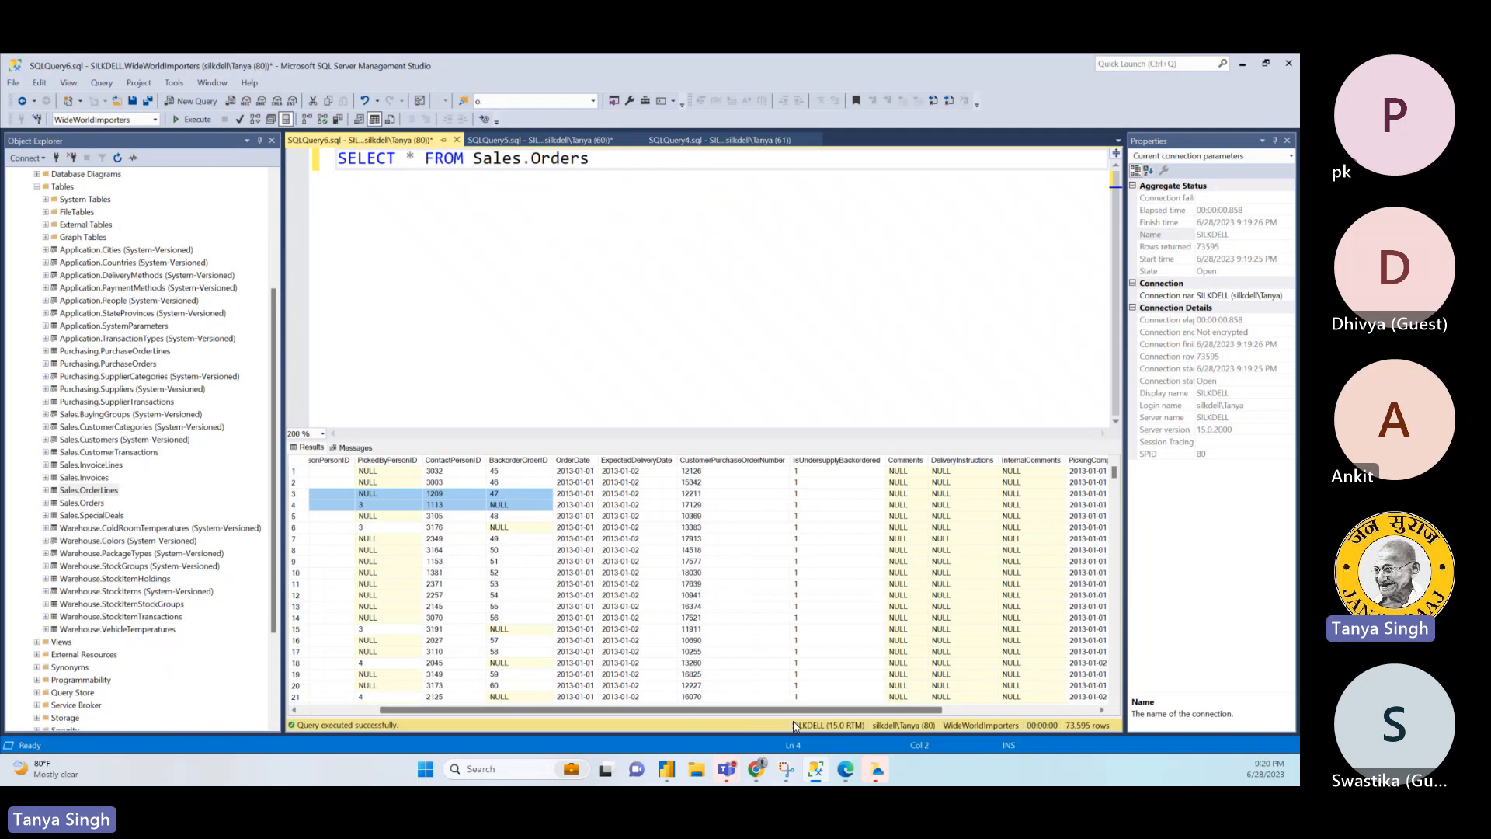
pyautogui.click(578, 461)
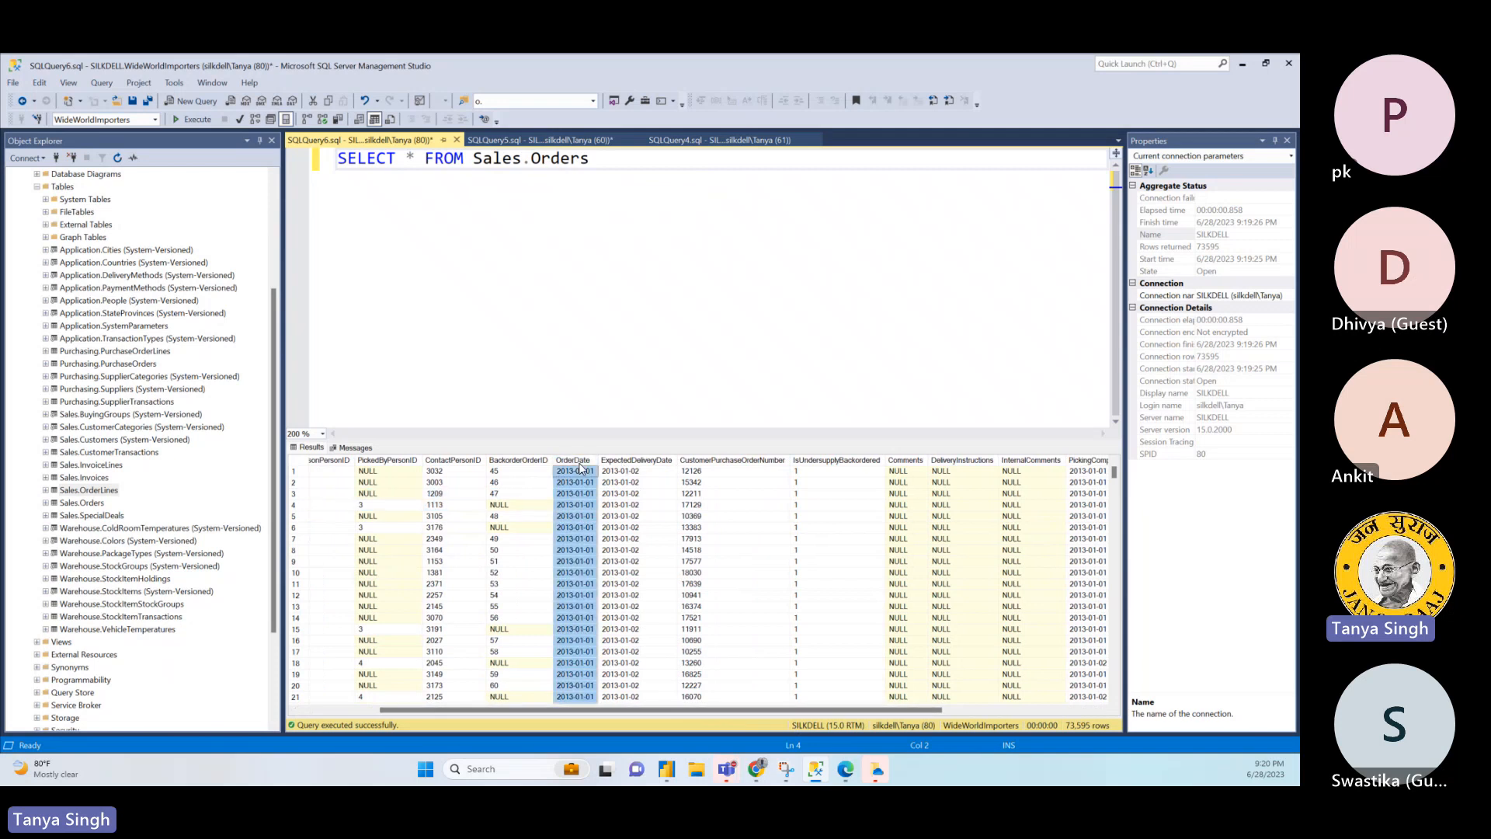
pyautogui.click(644, 462)
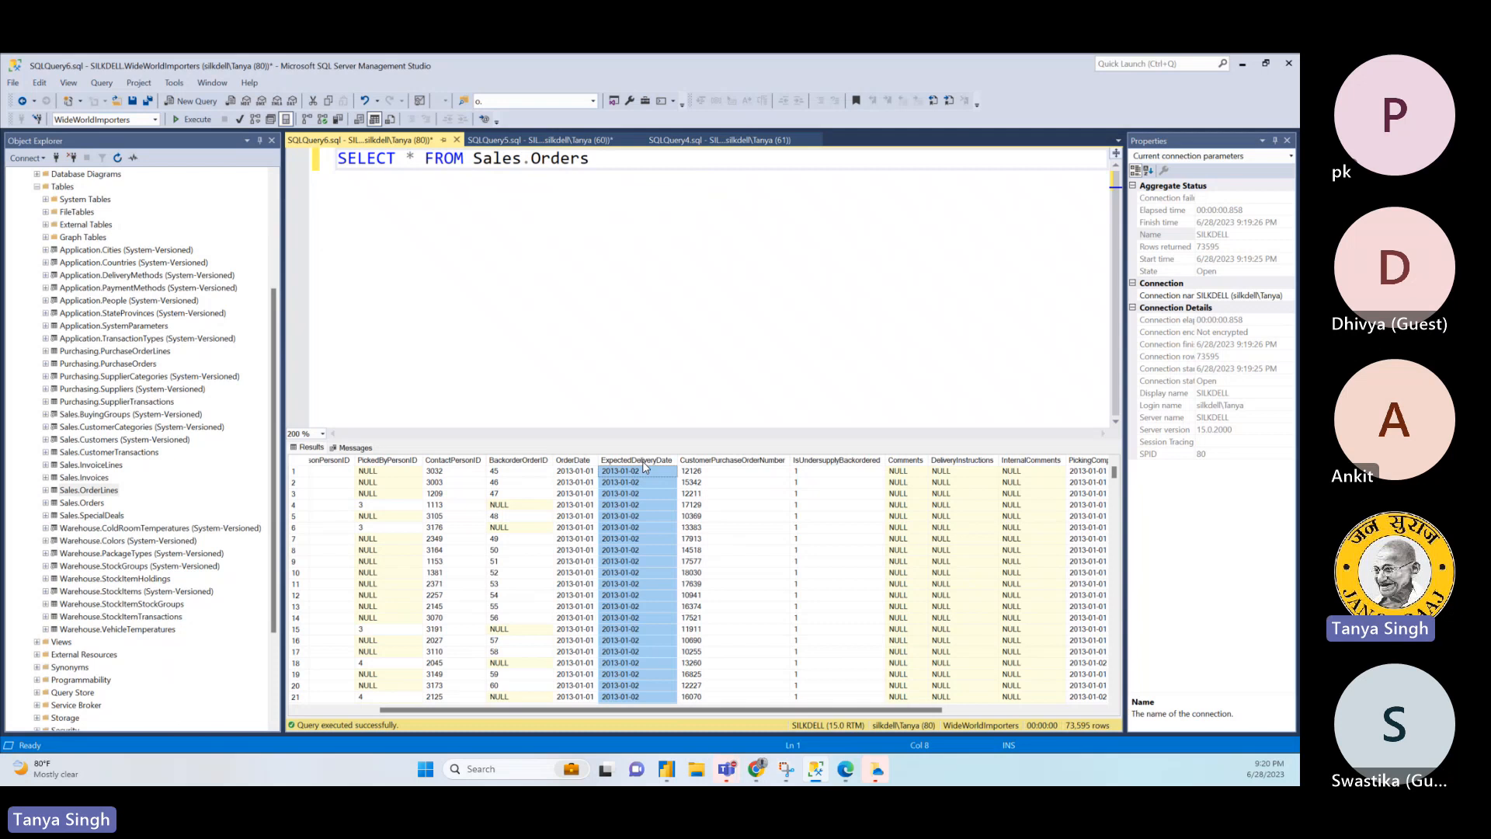
pyautogui.click(719, 462)
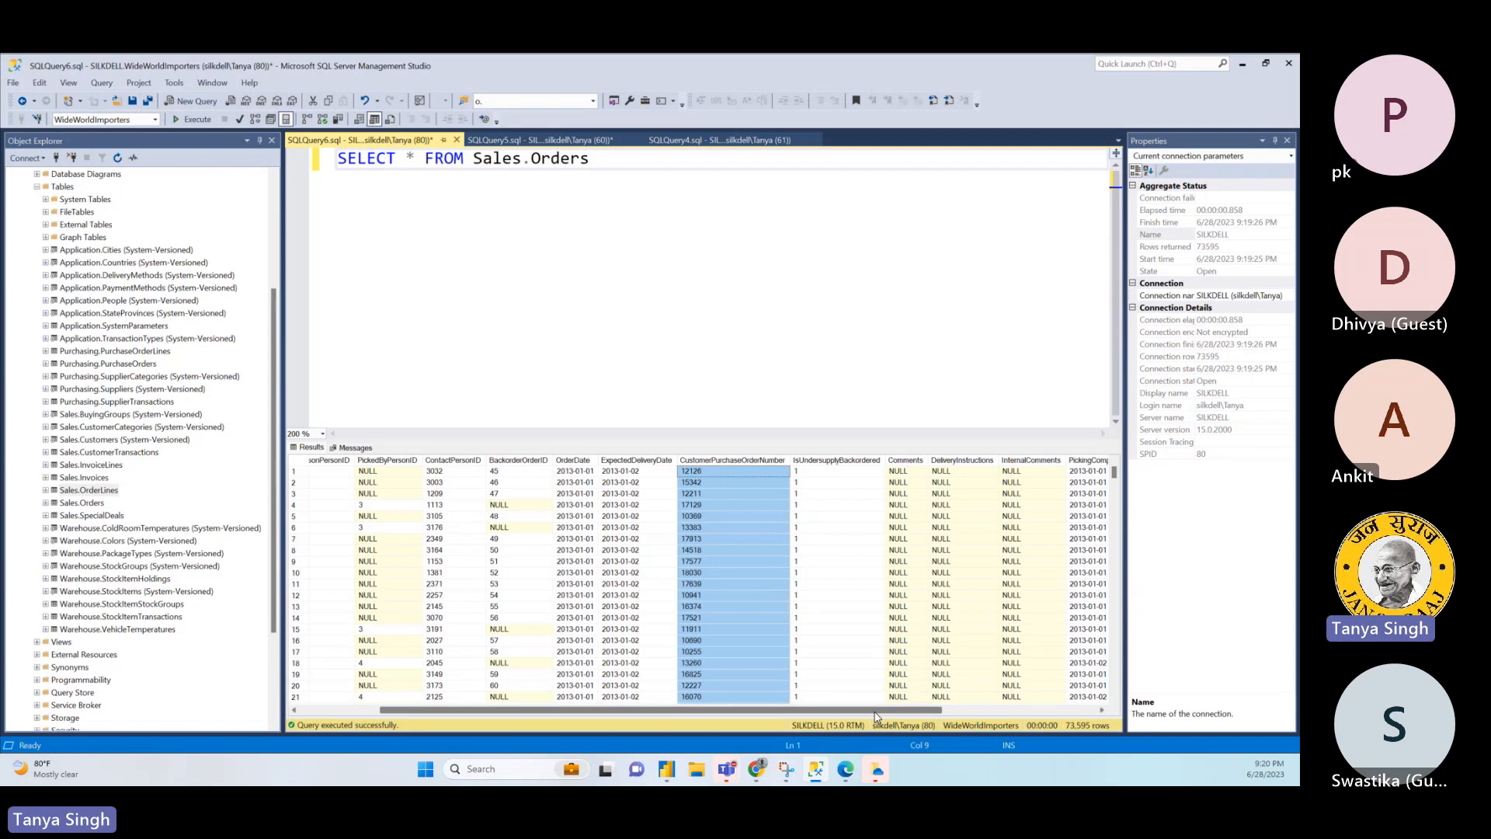
pyautogui.moveTo(875, 714); pyautogui.dragTo(889, 714)
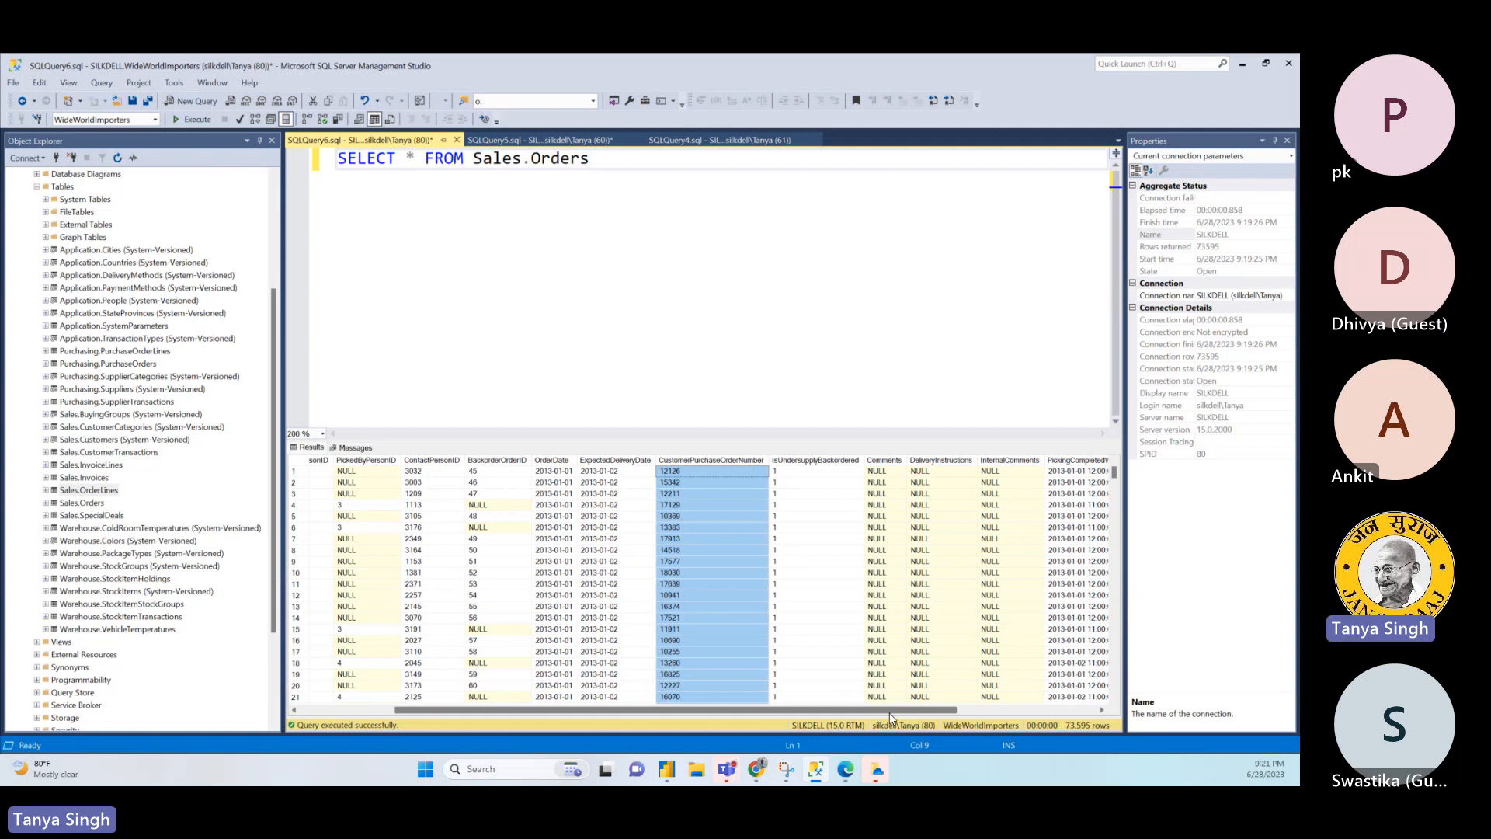
pyautogui.moveTo(890, 713); pyautogui.dragTo(896, 713)
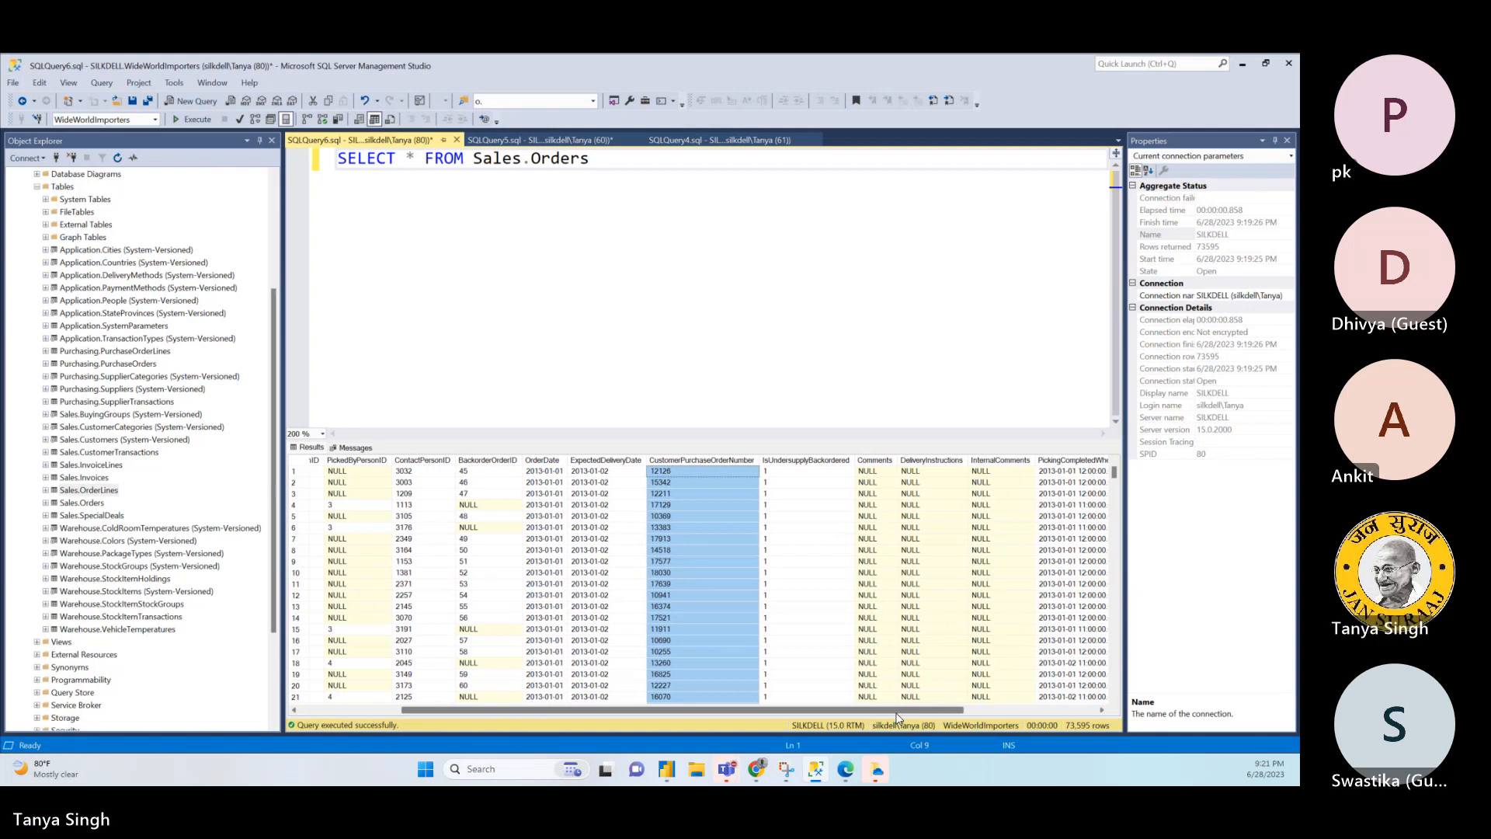
pyautogui.moveTo(896, 712); pyautogui.dragTo(1037, 694)
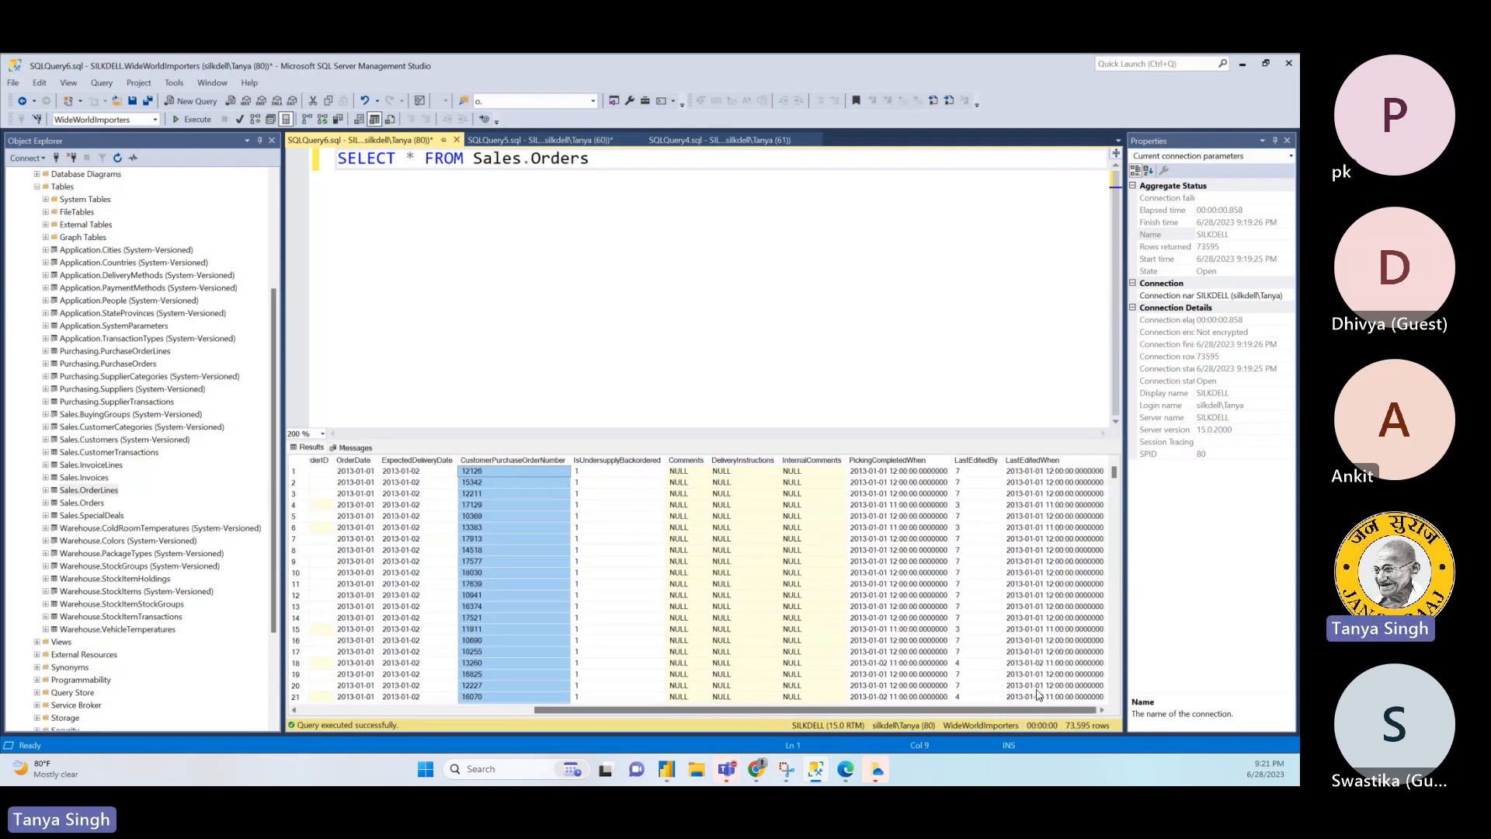
pyautogui.click(919, 495)
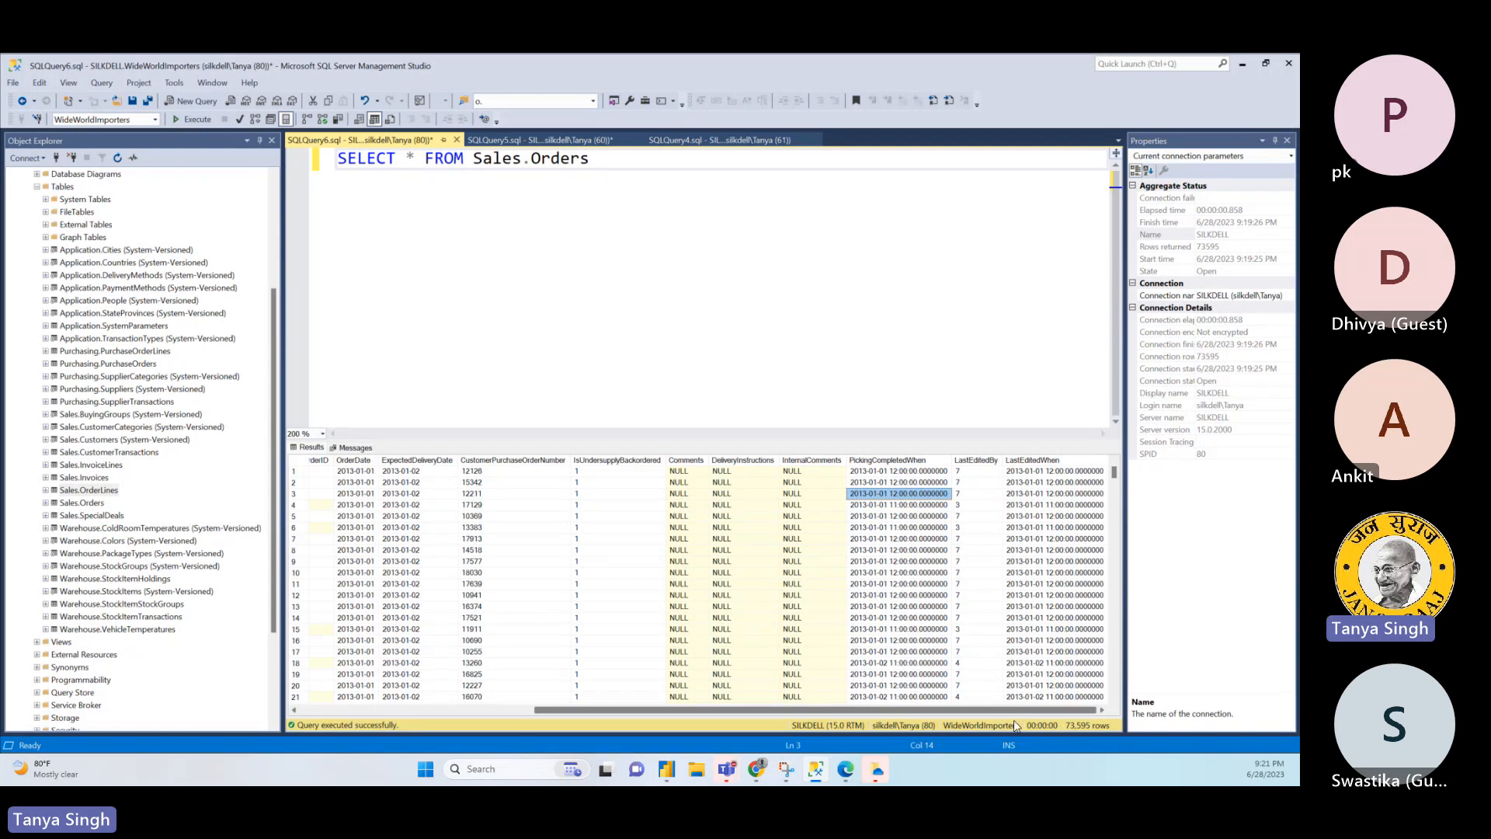
pyautogui.moveTo(1024, 719); pyautogui.dragTo(744, 656)
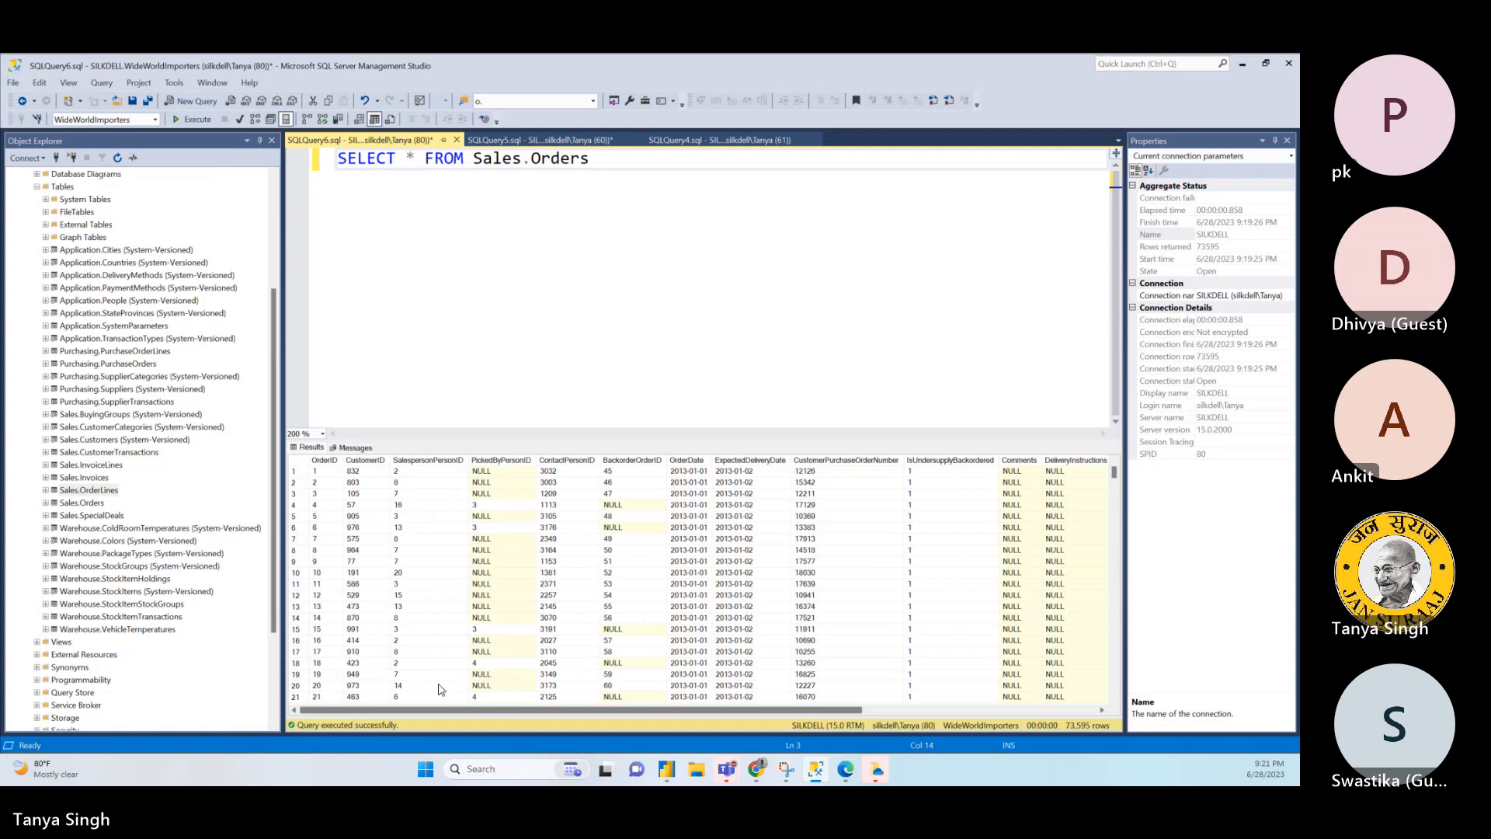
pyautogui.click(365, 573)
pyautogui.click(409, 551)
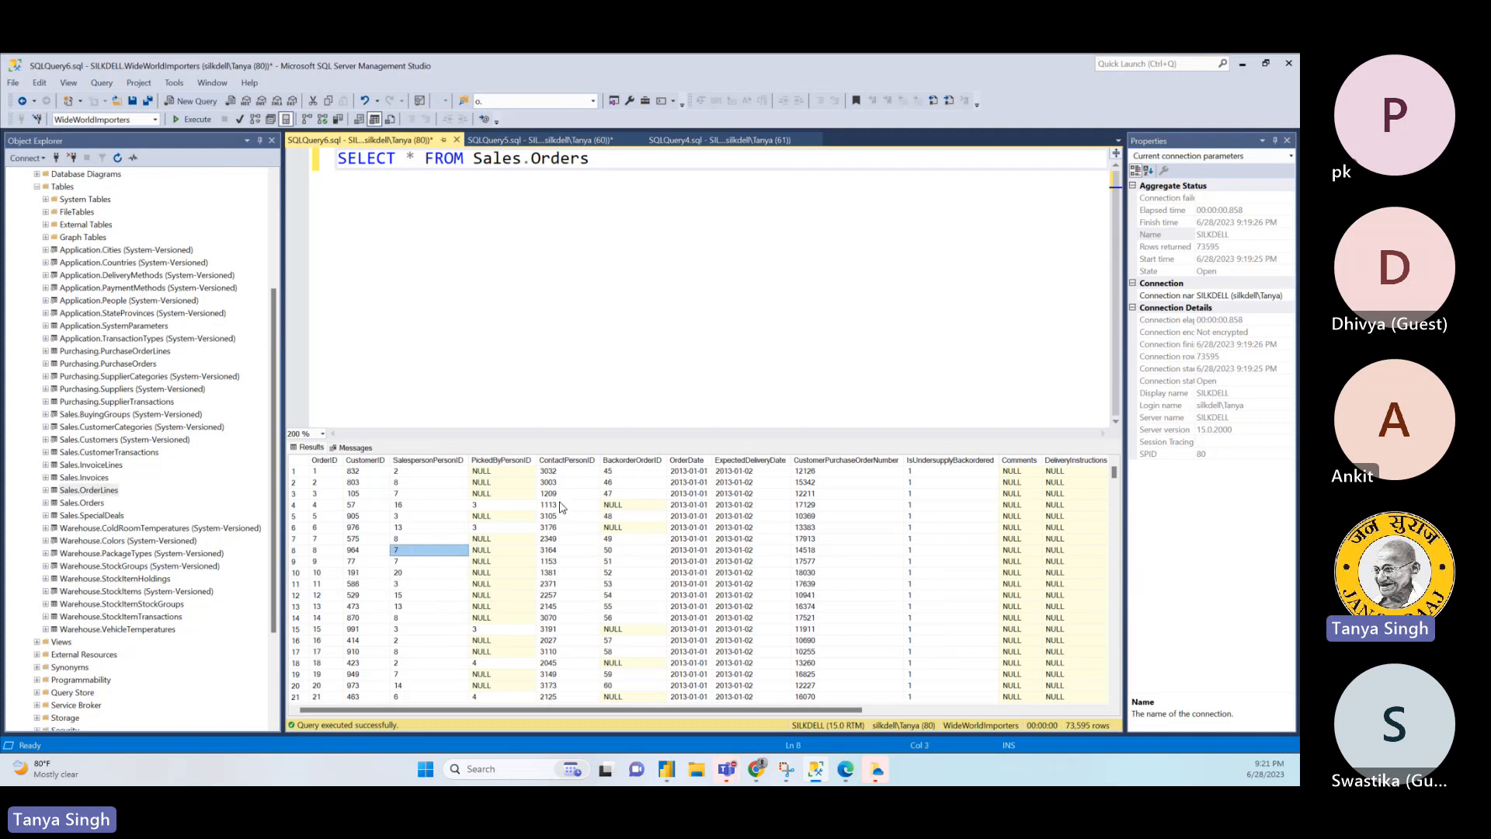
pyautogui.moveTo(563, 506); pyautogui.dragTo(606, 497)
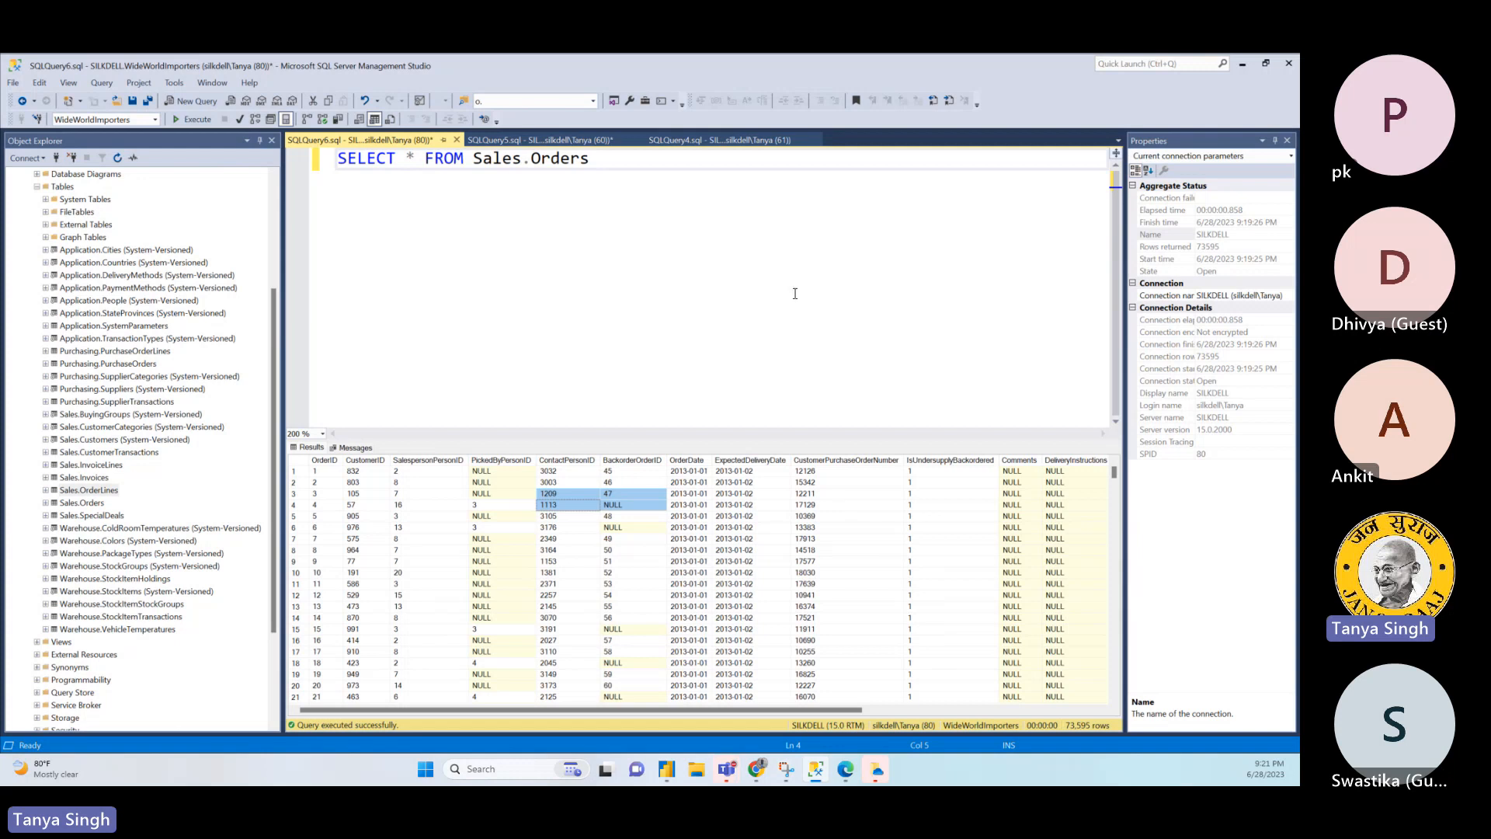
# - In the JOIN query, add a comma after ol.PickingCompletedWhen and o.CustomerID on a new line of the select list
pyautogui.click(562, 144)
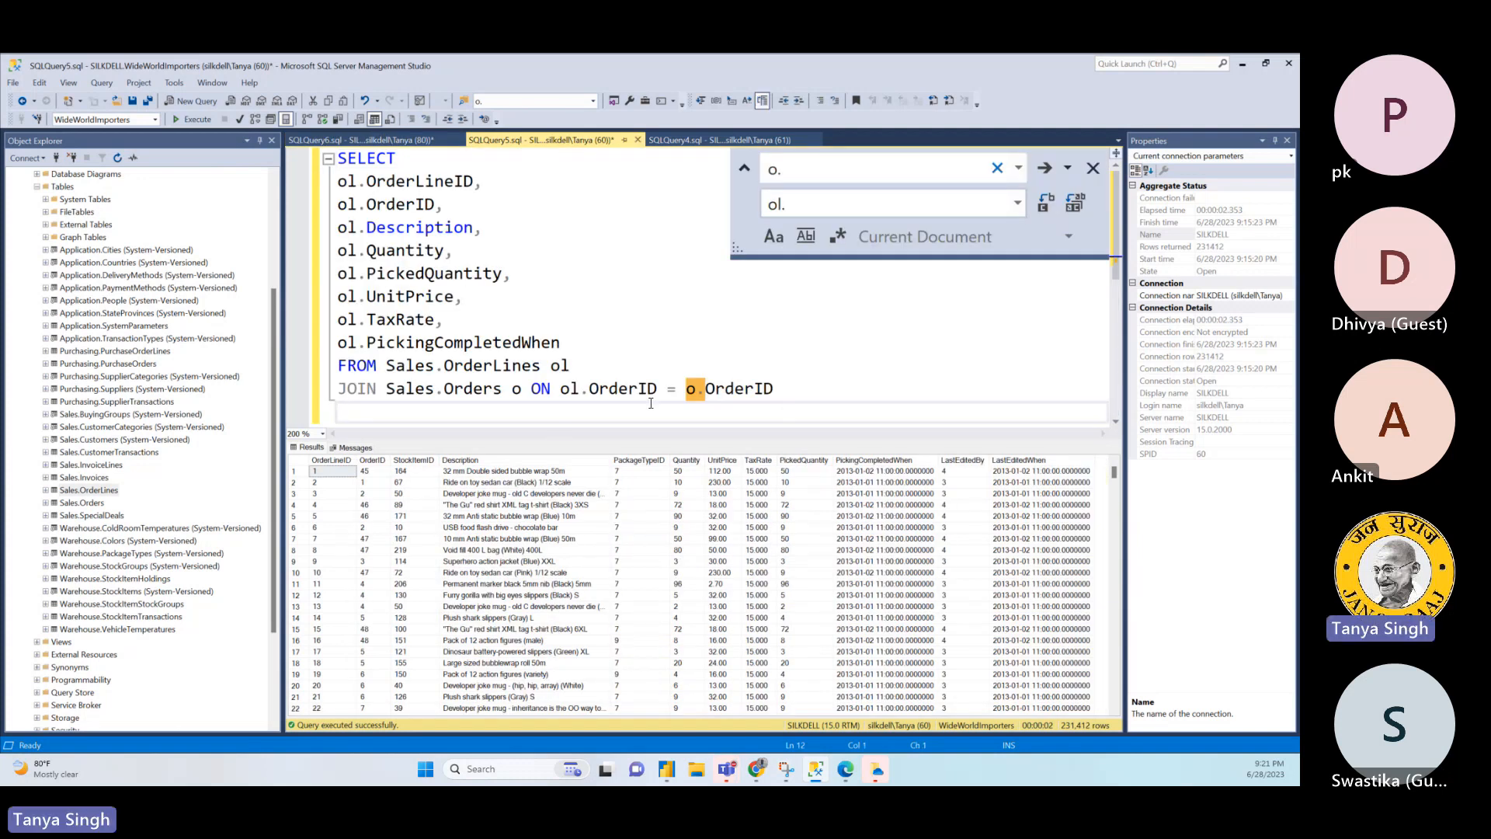
pyautogui.click(579, 344)
pyautogui.write(',')
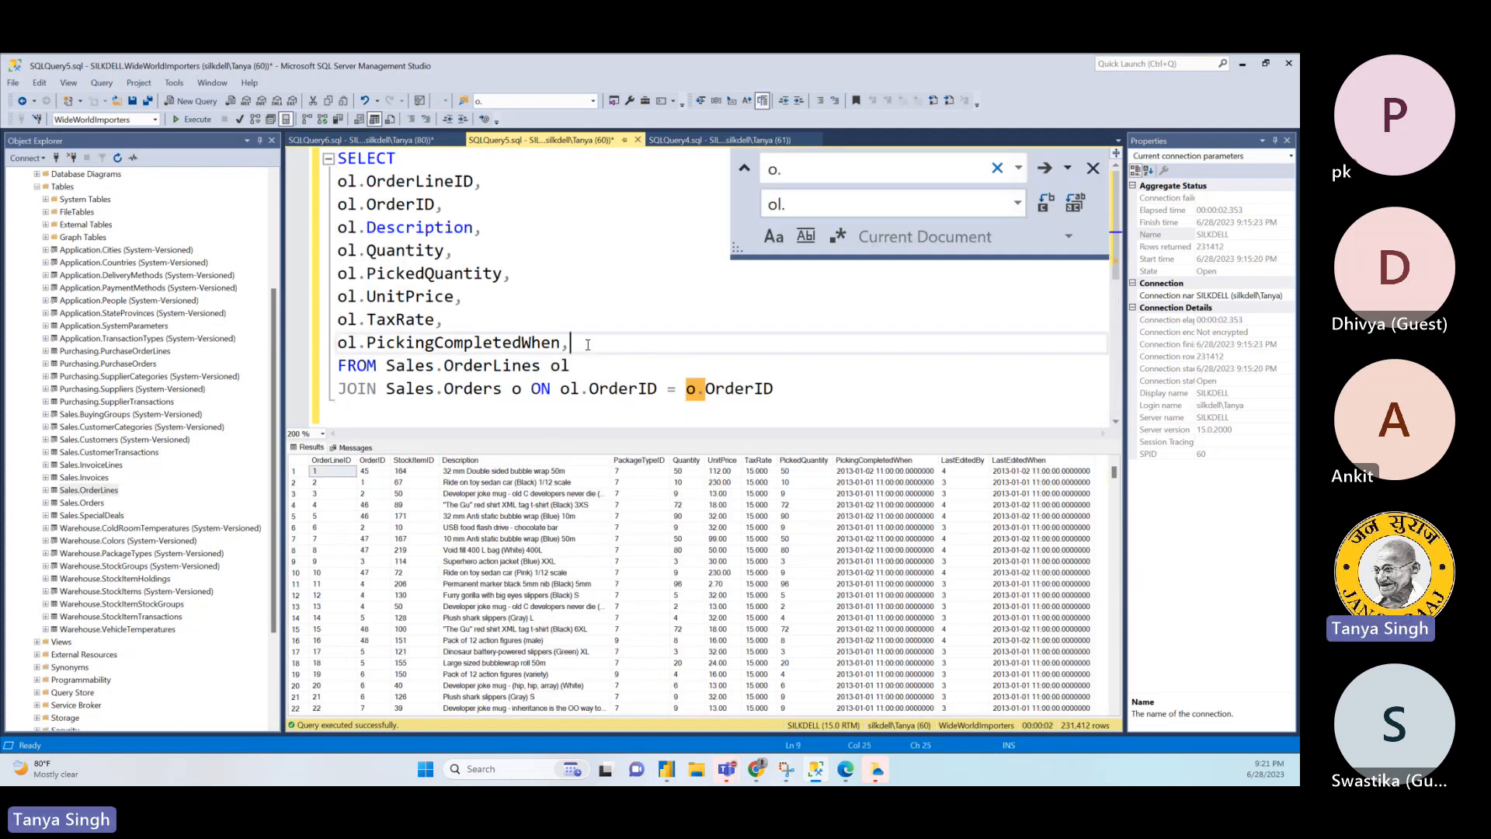
pyautogui.press('Return')
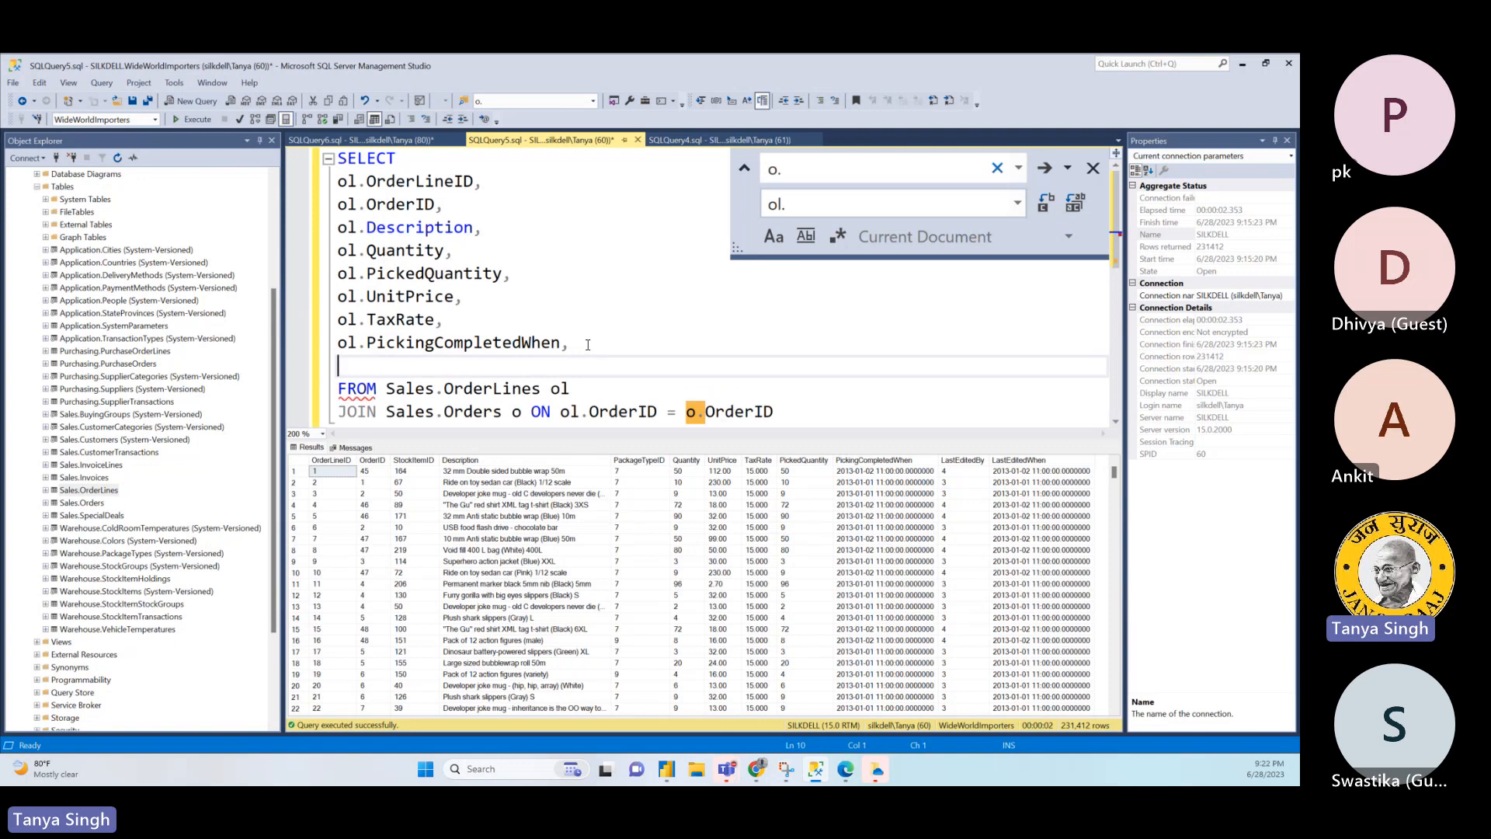
pyautogui.write('o.')
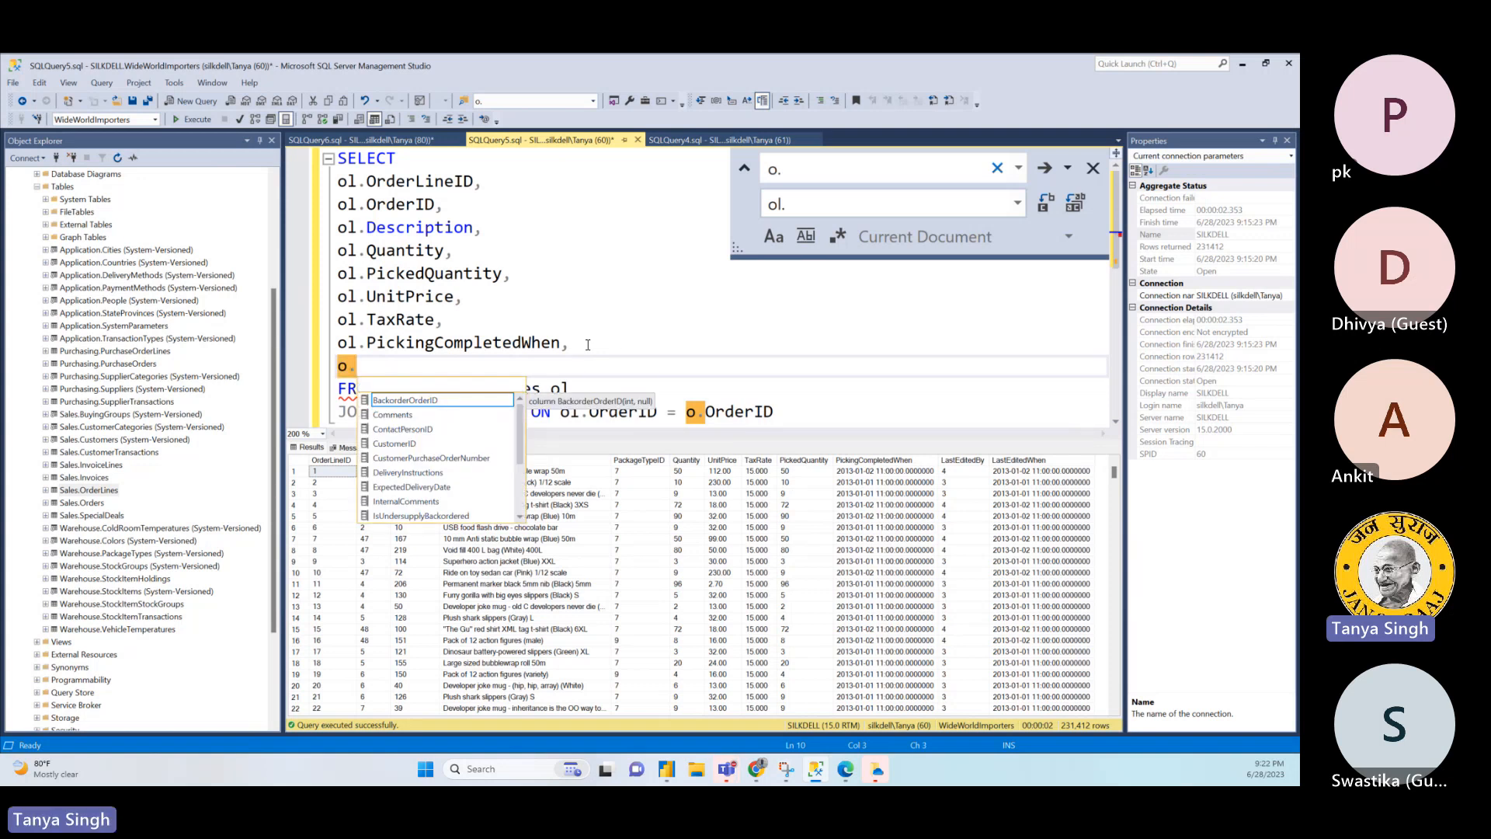
pyautogui.write('Cu')
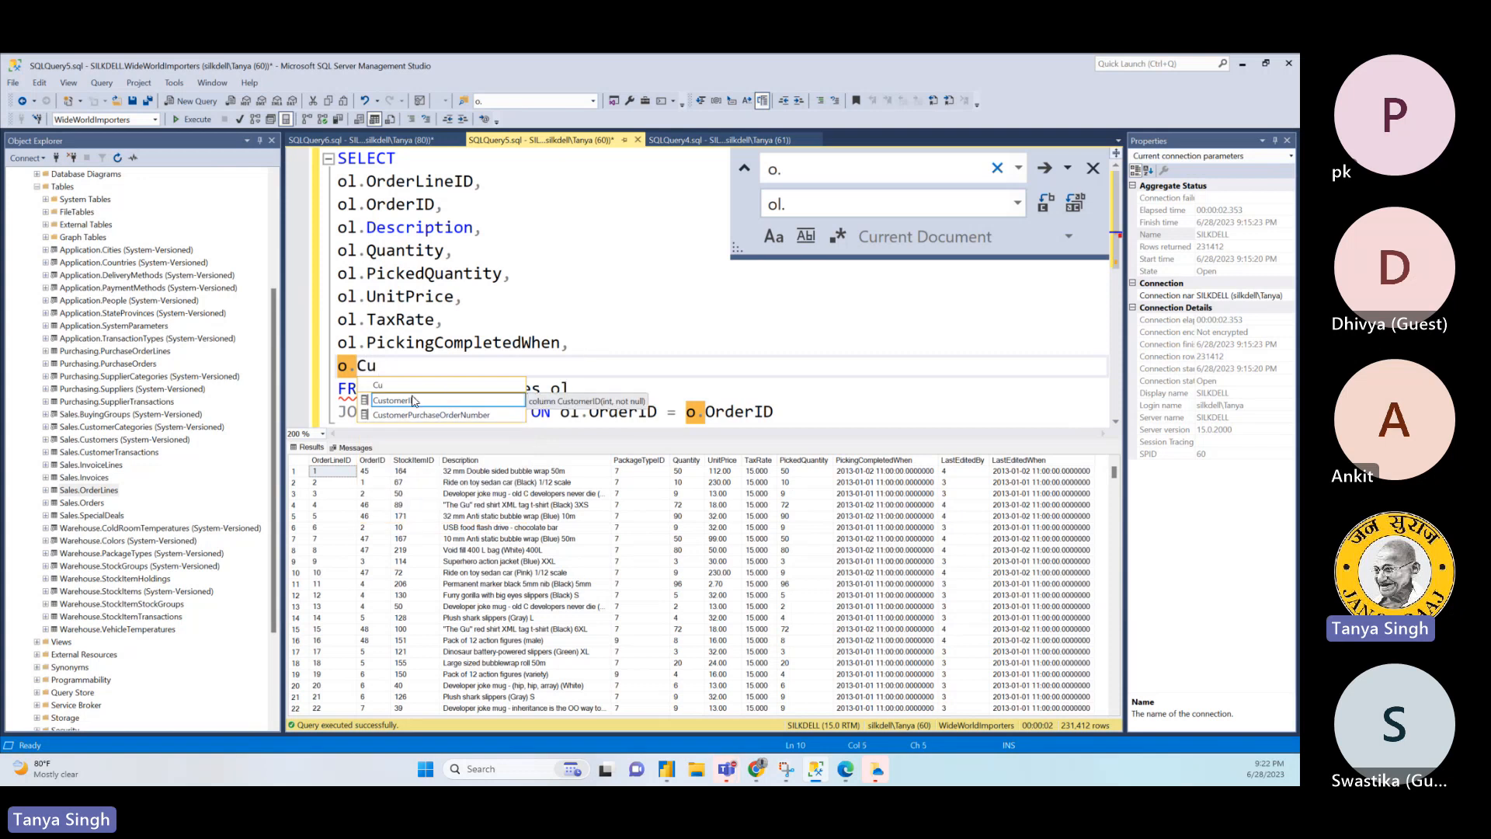
pyautogui.press('Tab')
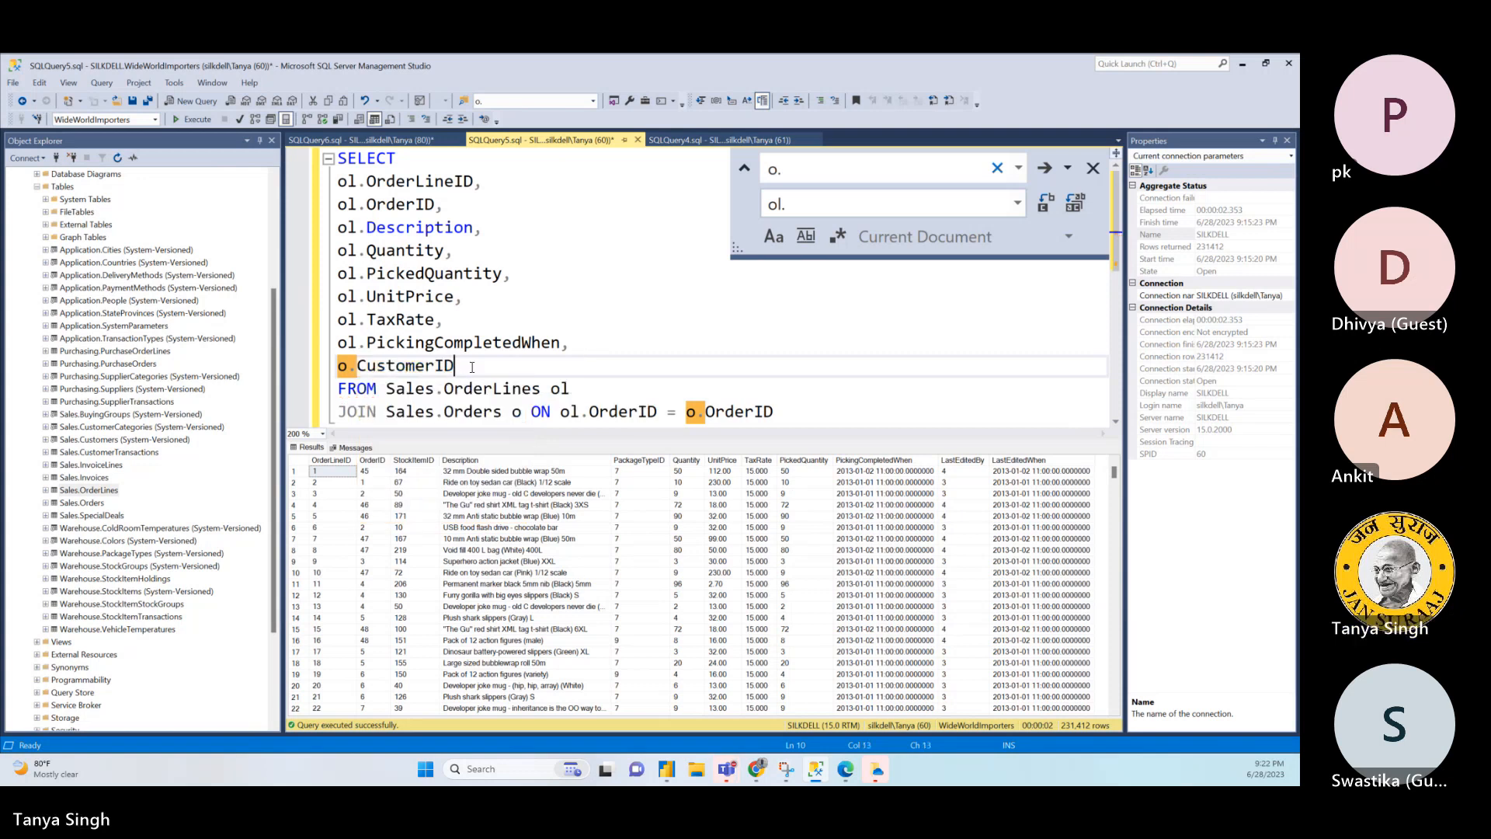
# - Add o.OrderDate as the next select-list line after o.CustomerID, separated by a comma
pyautogui.press('Return')
pyautogui.write('o.')
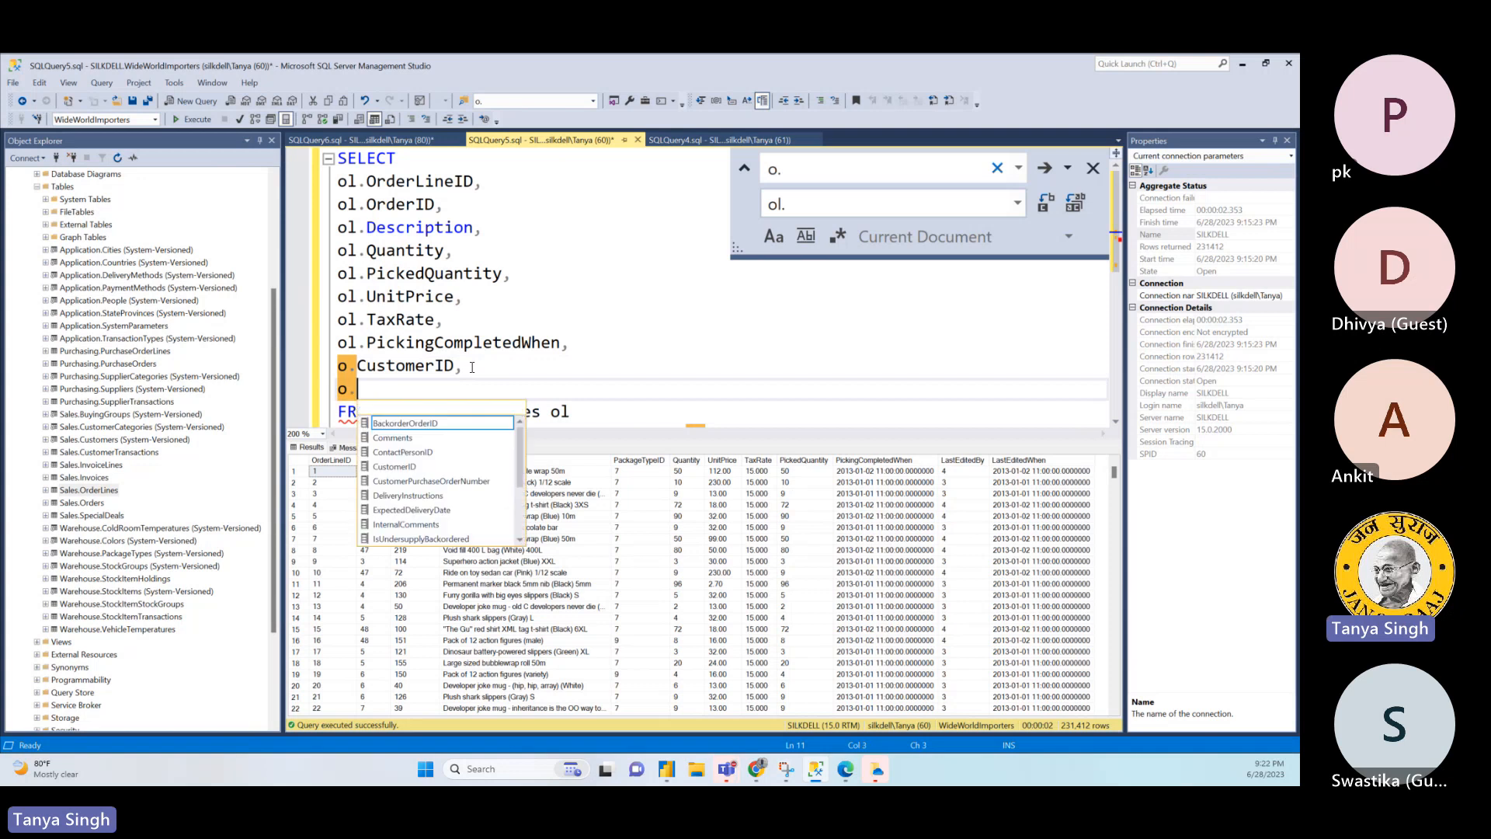
pyautogui.write('ORde')
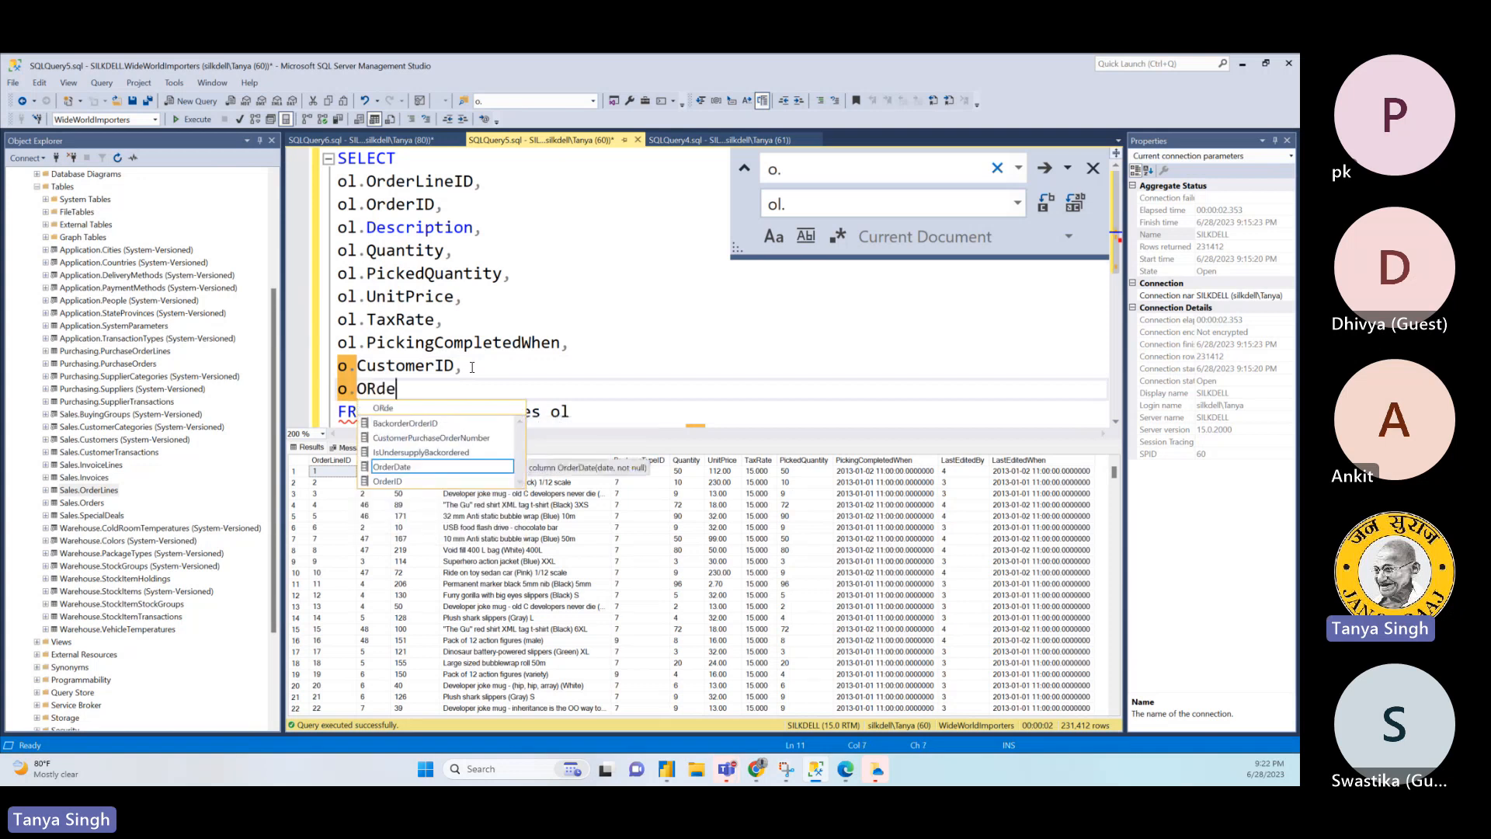
pyautogui.press('Tab')
# - Insert a second o.CustomerID line between the existing o.CustomerID and o.OrderDate
pyautogui.click(471, 367)
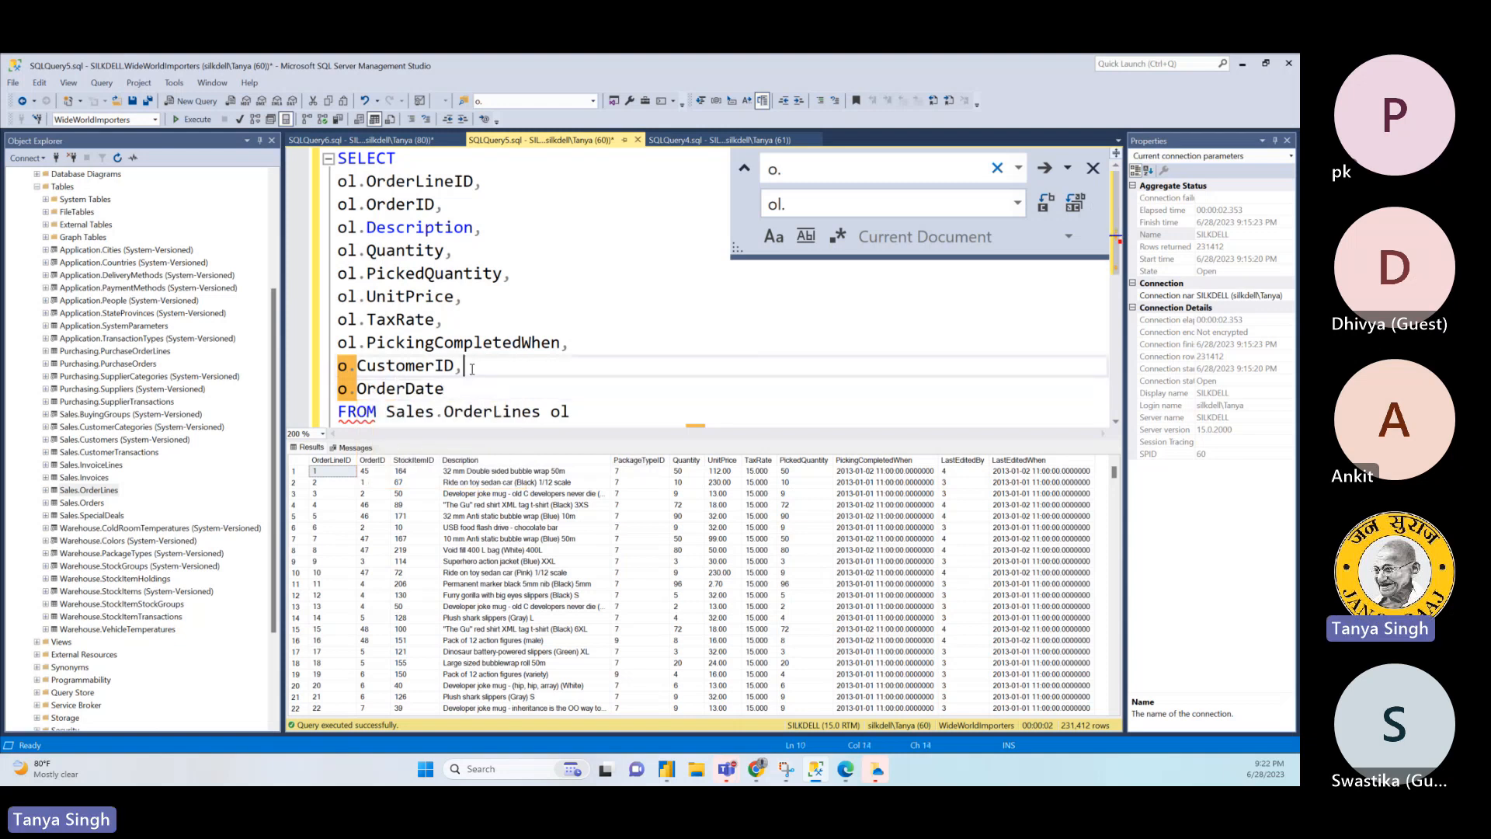
pyautogui.press('Return')
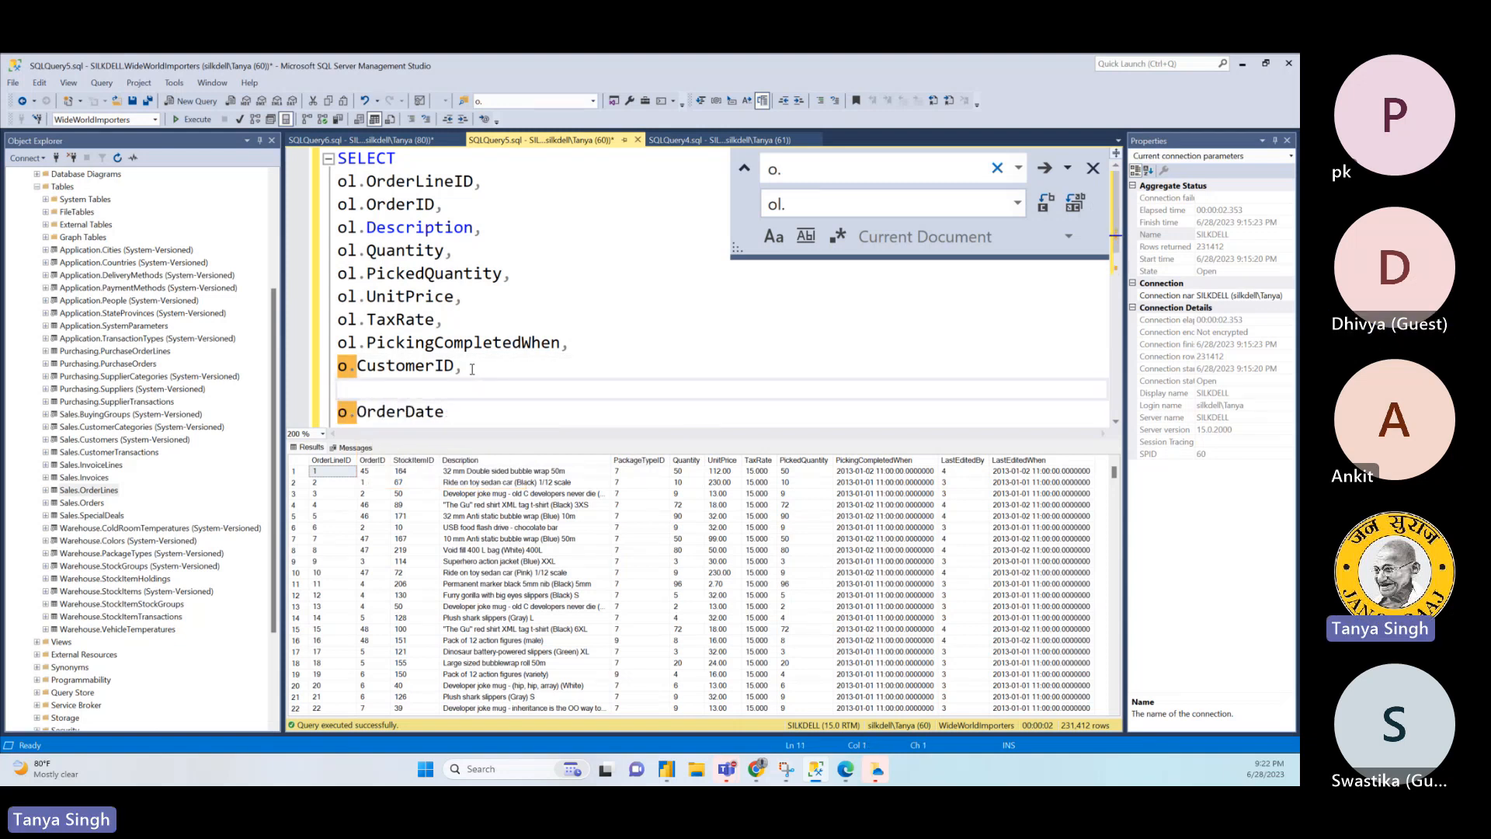
pyautogui.write('o.Cusr')
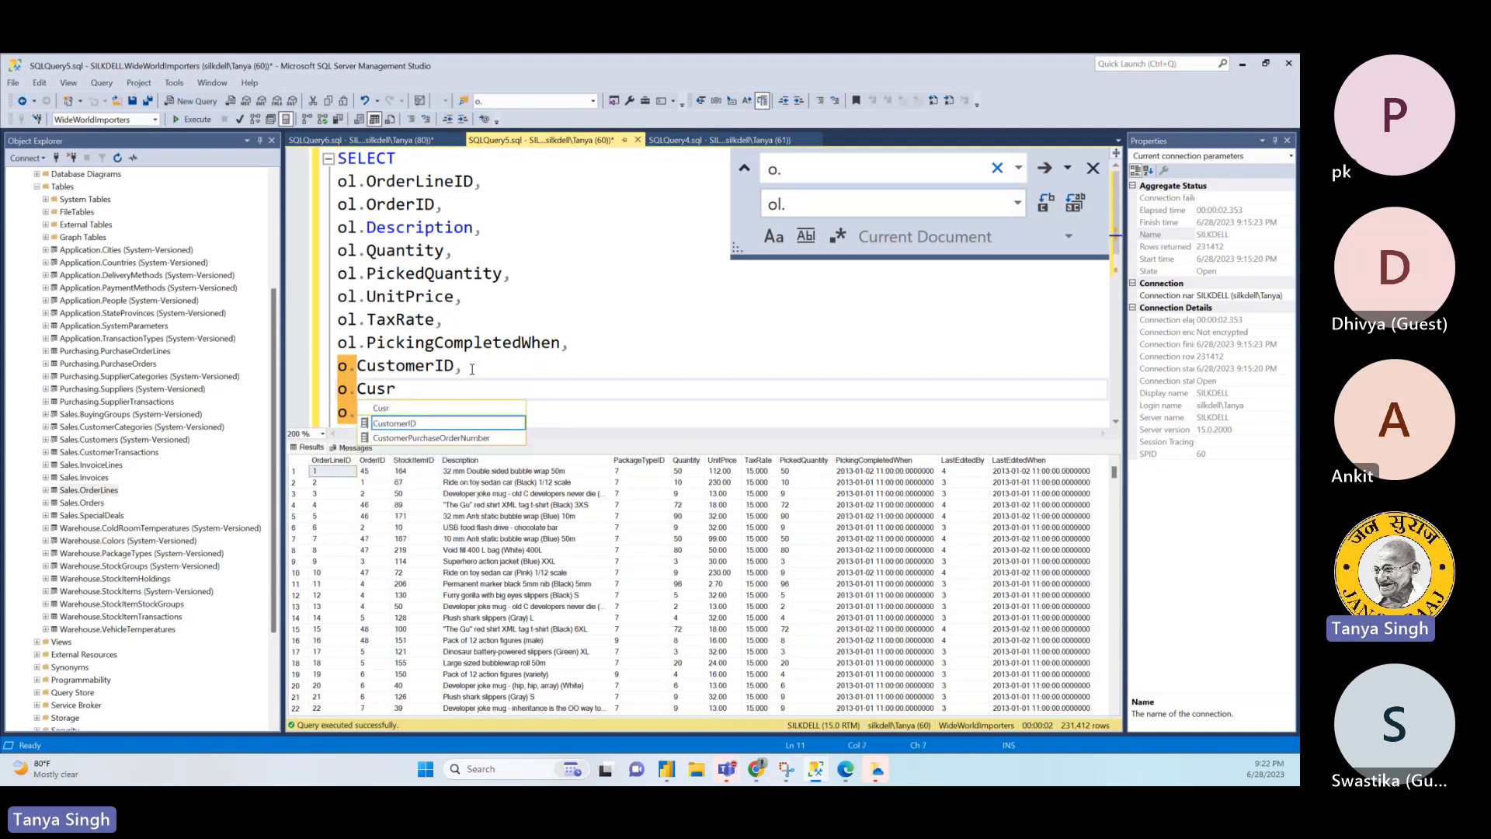
pyautogui.press('Tab')
# - Add the missing commas after o.OrderDate and the second o.CustomerID, with a new line below o.OrderDate
pyautogui.click(453, 413)
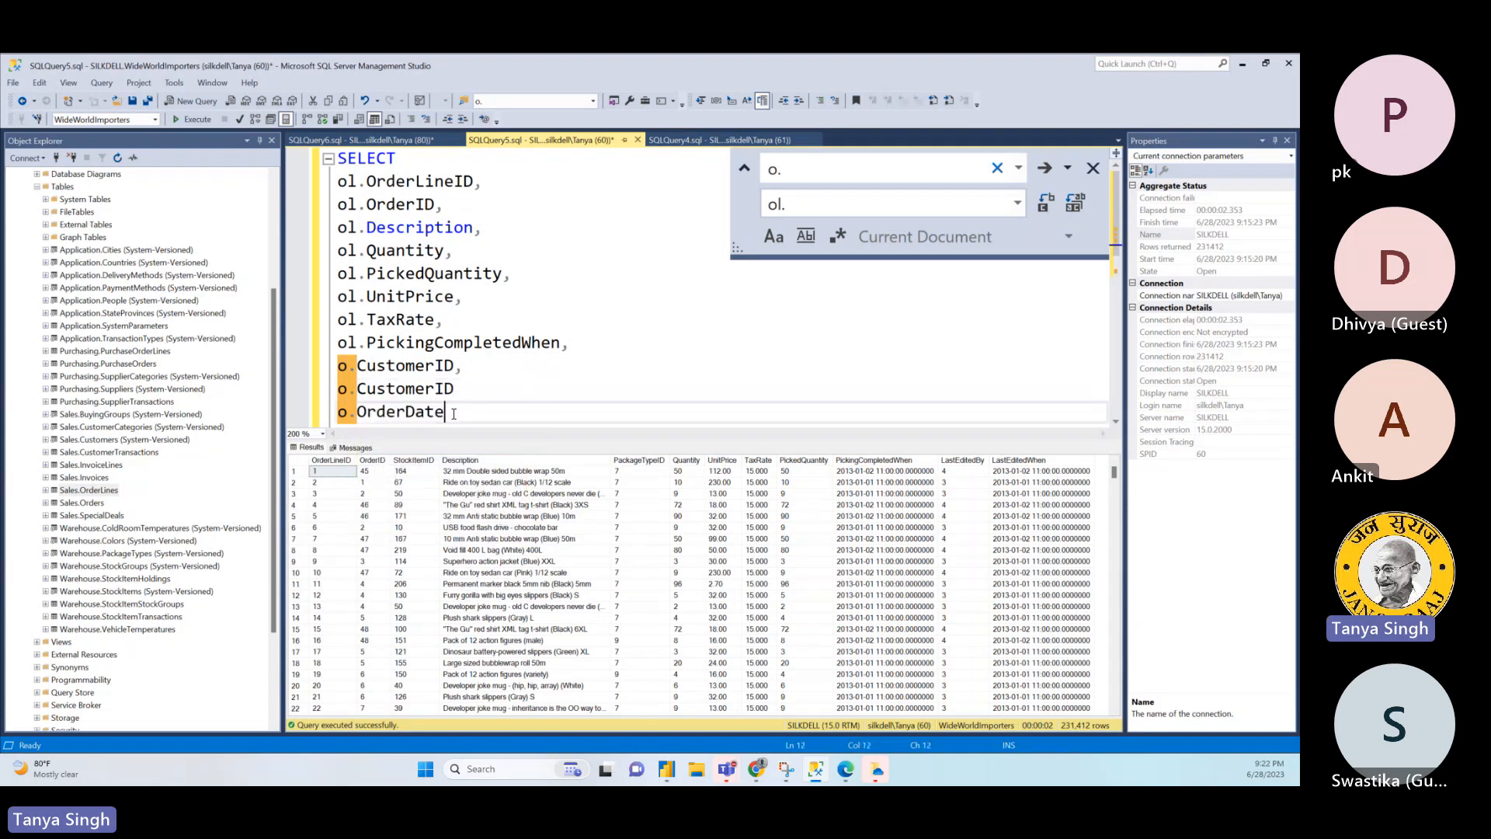
pyautogui.write(',')
pyautogui.press('Return')
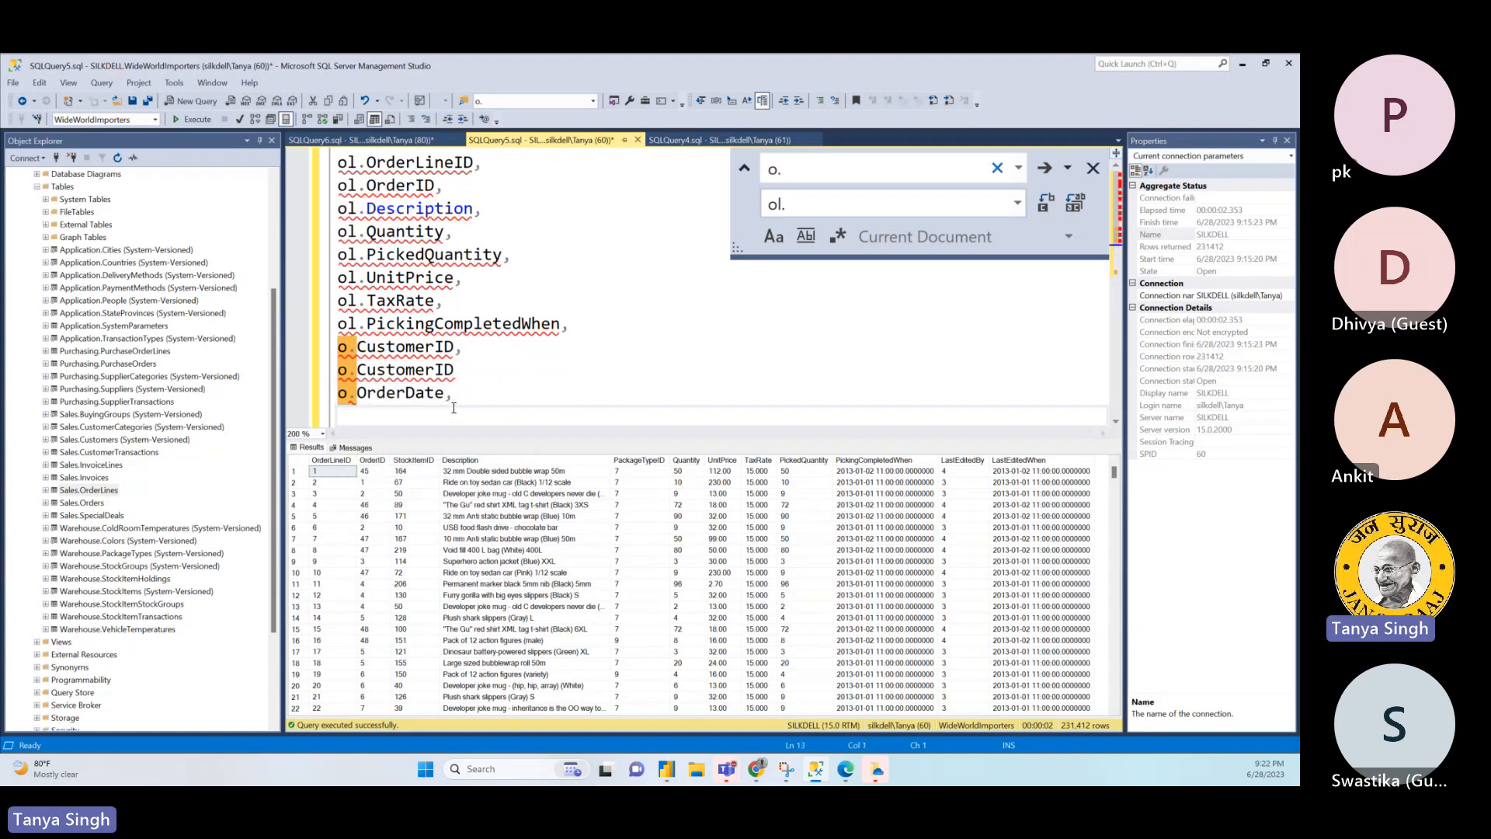
pyautogui.click(468, 371)
pyautogui.write(',')
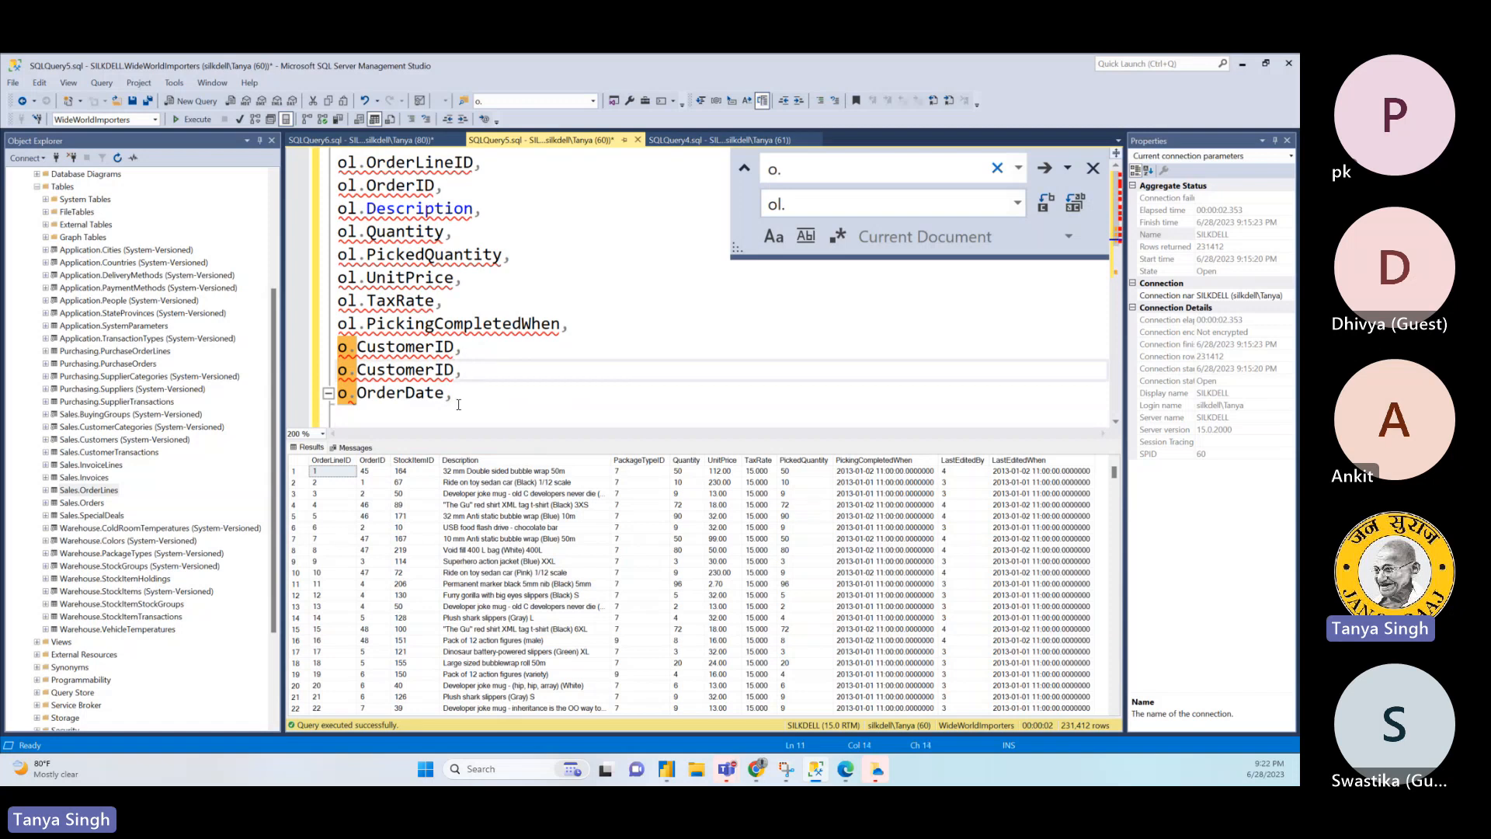
pyautogui.press('Down')
# - Check the date and purchase order columns in the Sales.Orders results and add o.CustomerPurchaseOrderNumber with a comma below o.OrderDate in the JOIN query
pyautogui.click(449, 140)
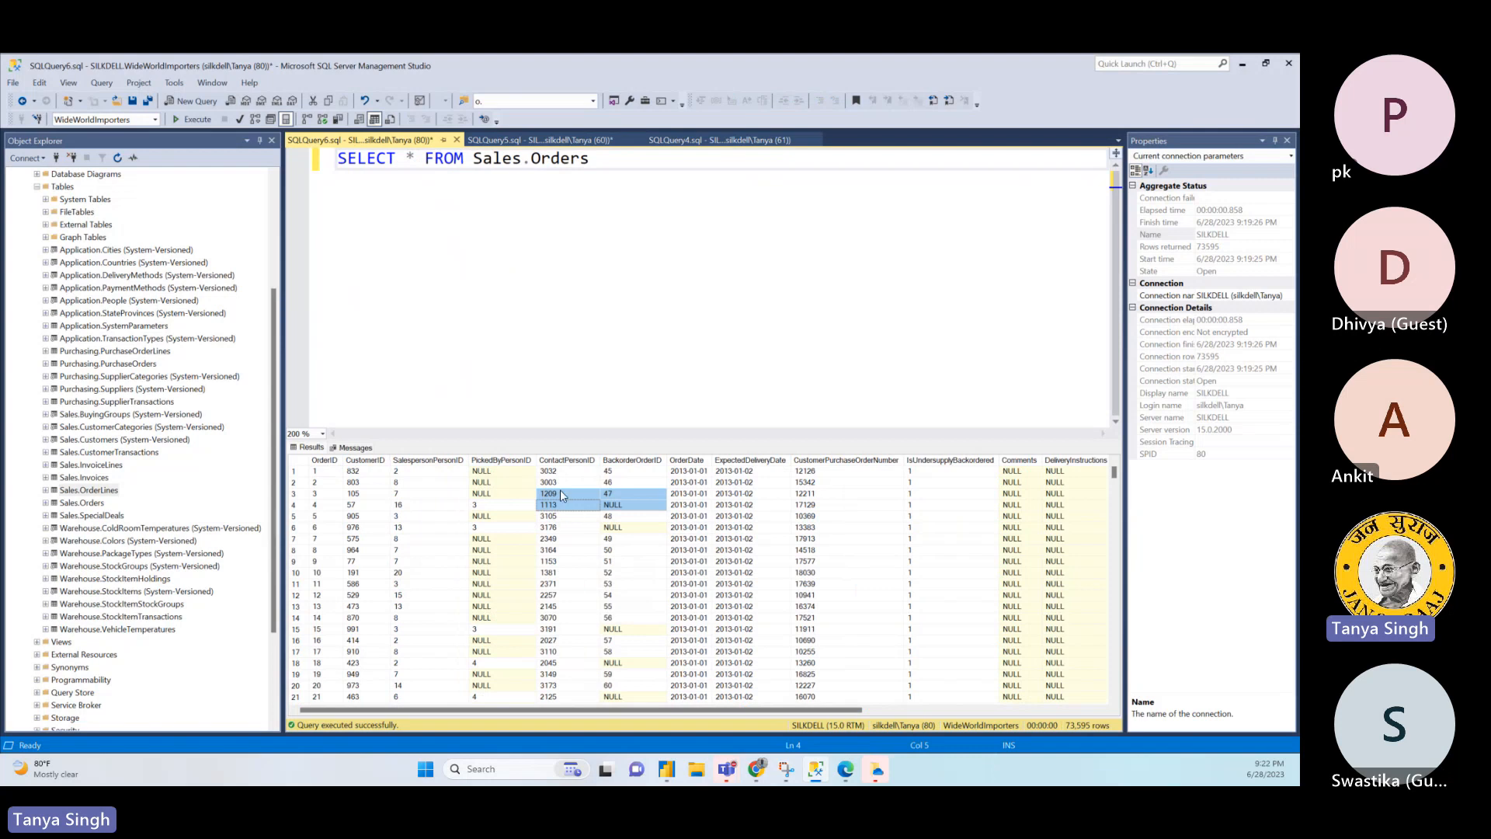
pyautogui.click(701, 493)
pyautogui.click(761, 483)
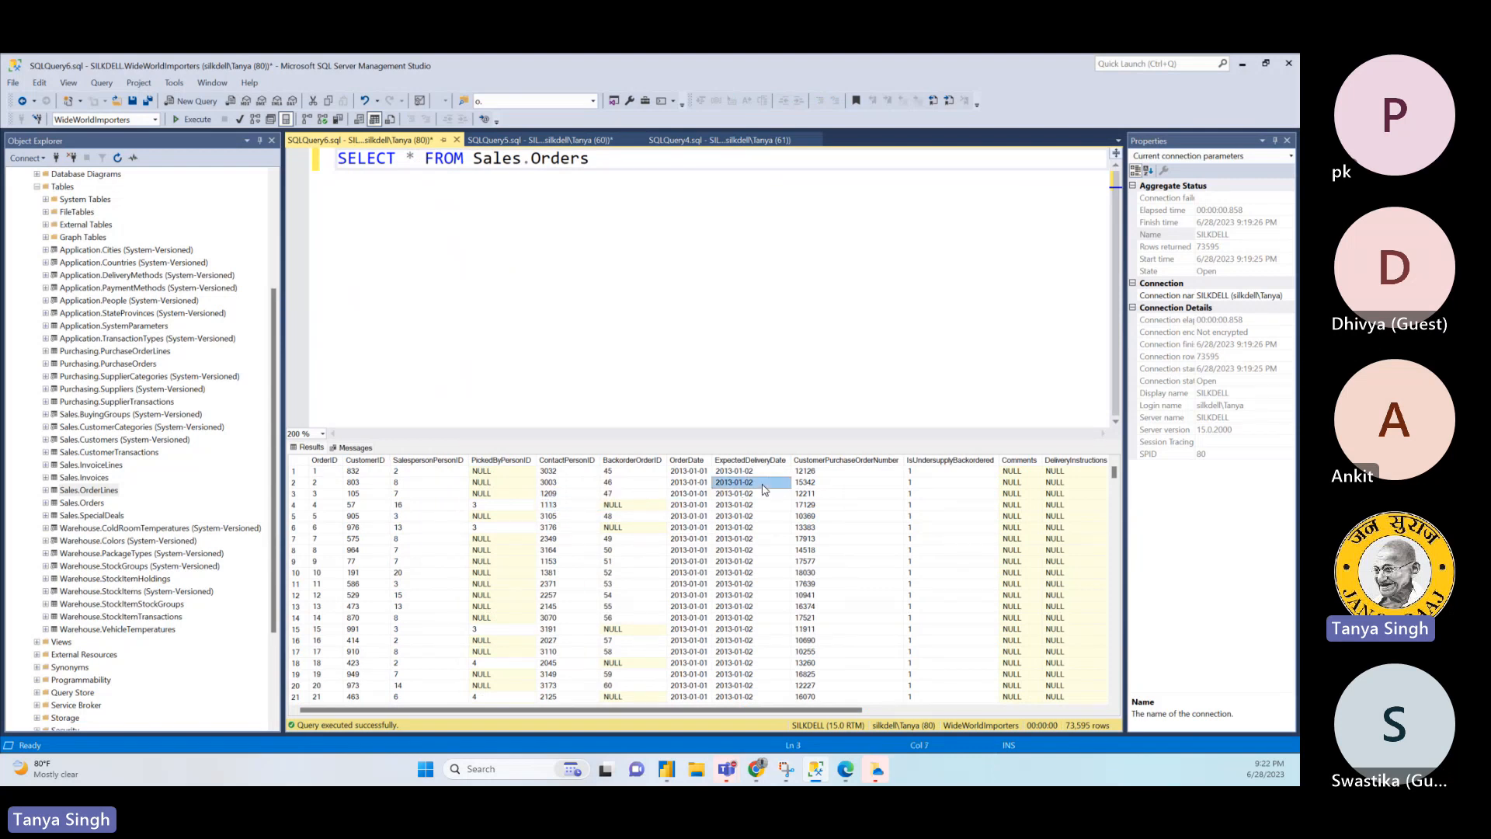
pyautogui.click(821, 488)
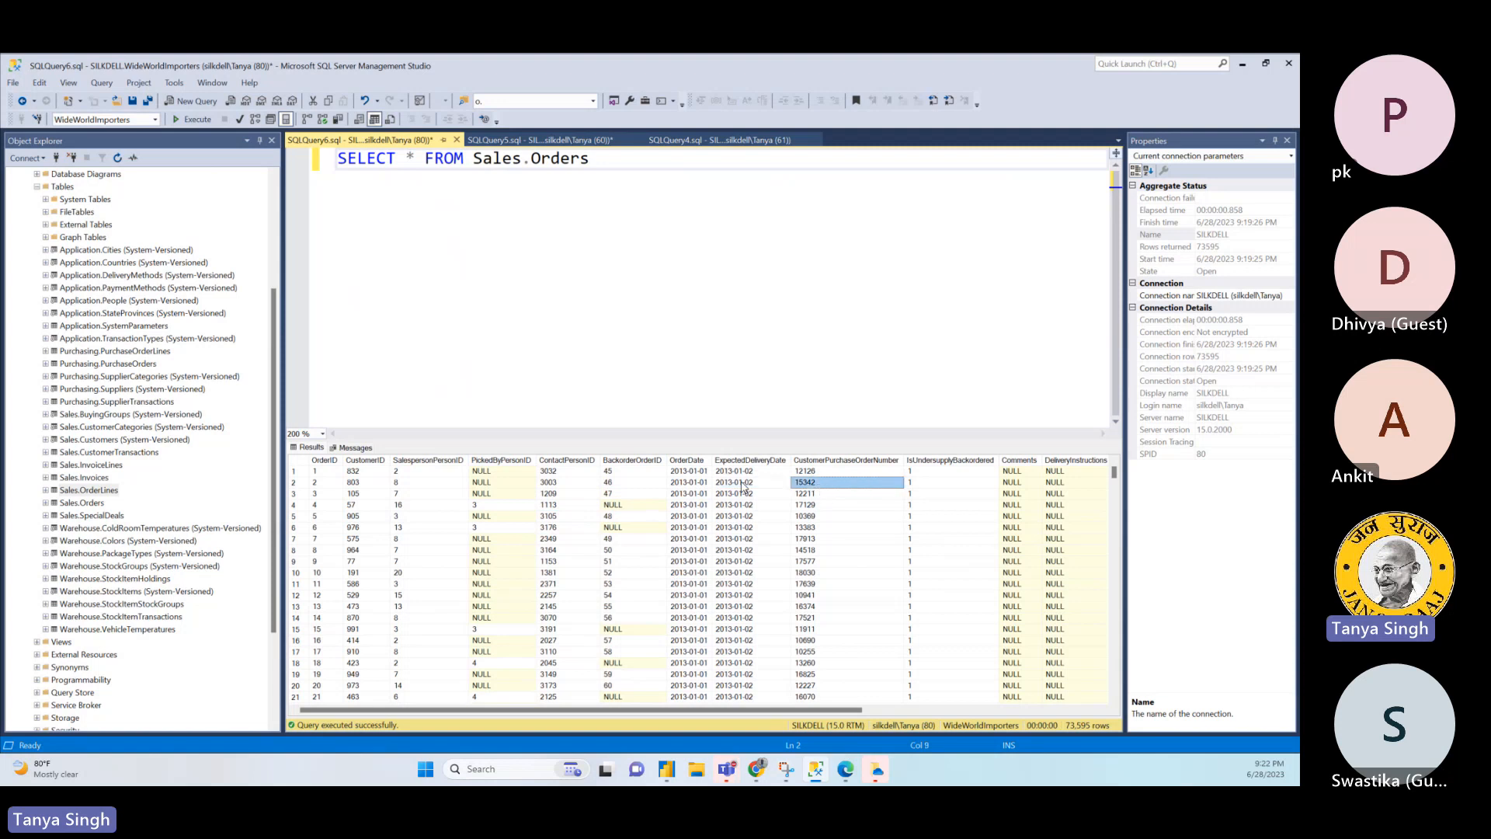
pyautogui.click(565, 139)
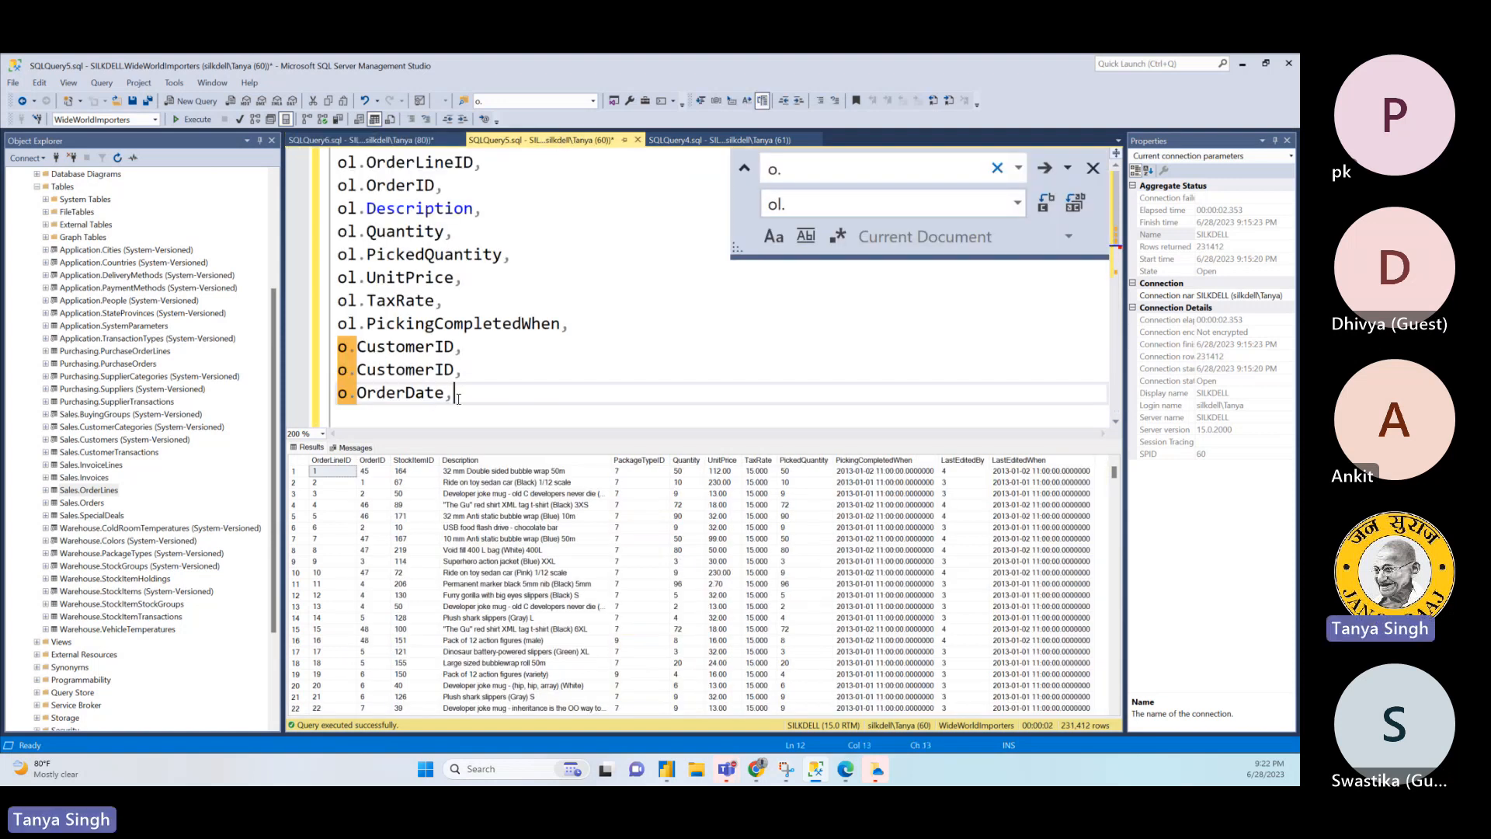
pyautogui.press('Return')
pyautogui.write('o.Cu')
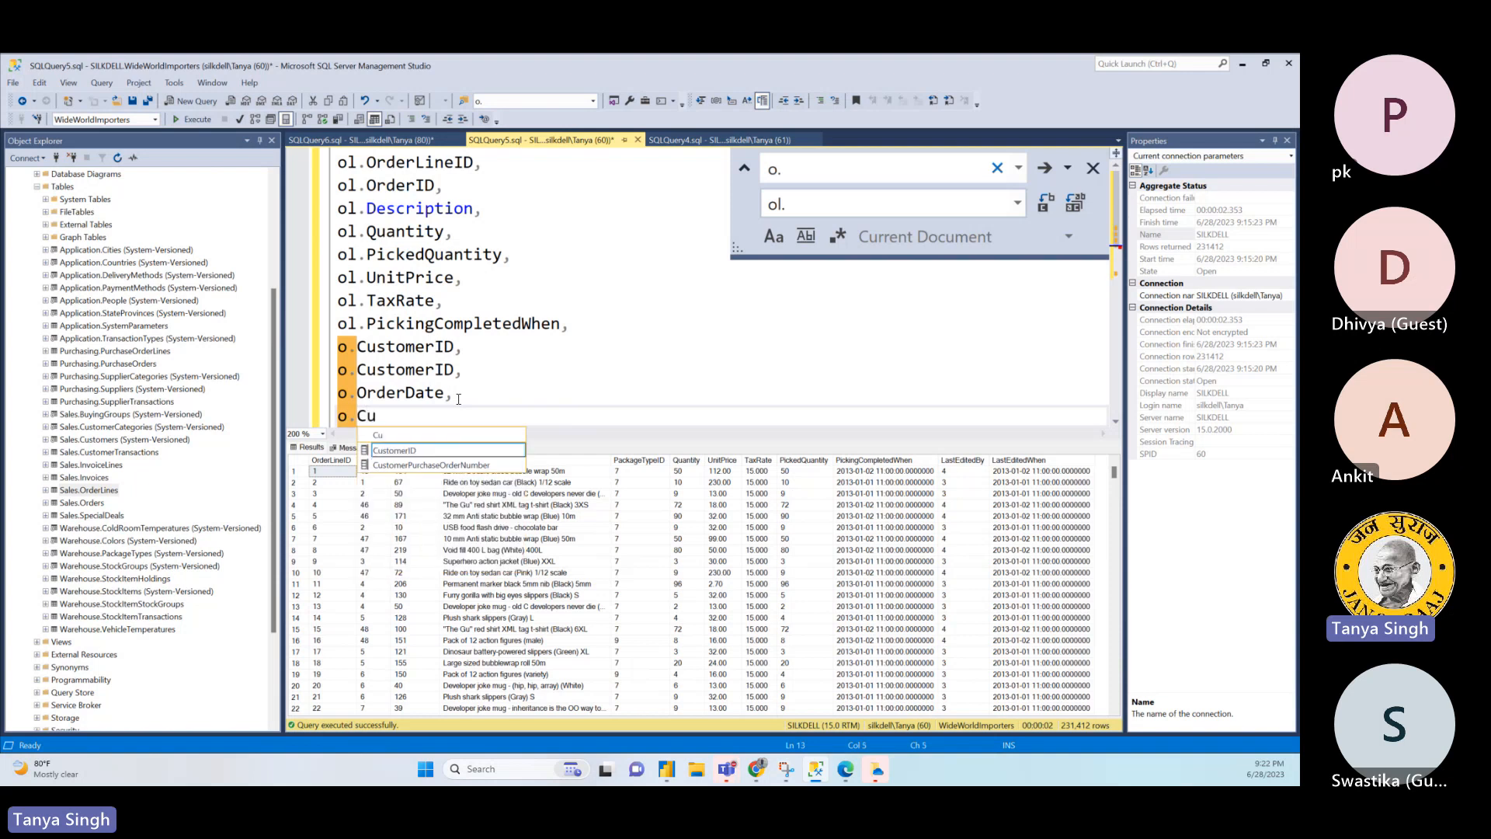
pyautogui.click(440, 471)
pyautogui.doubleClick(439, 470)
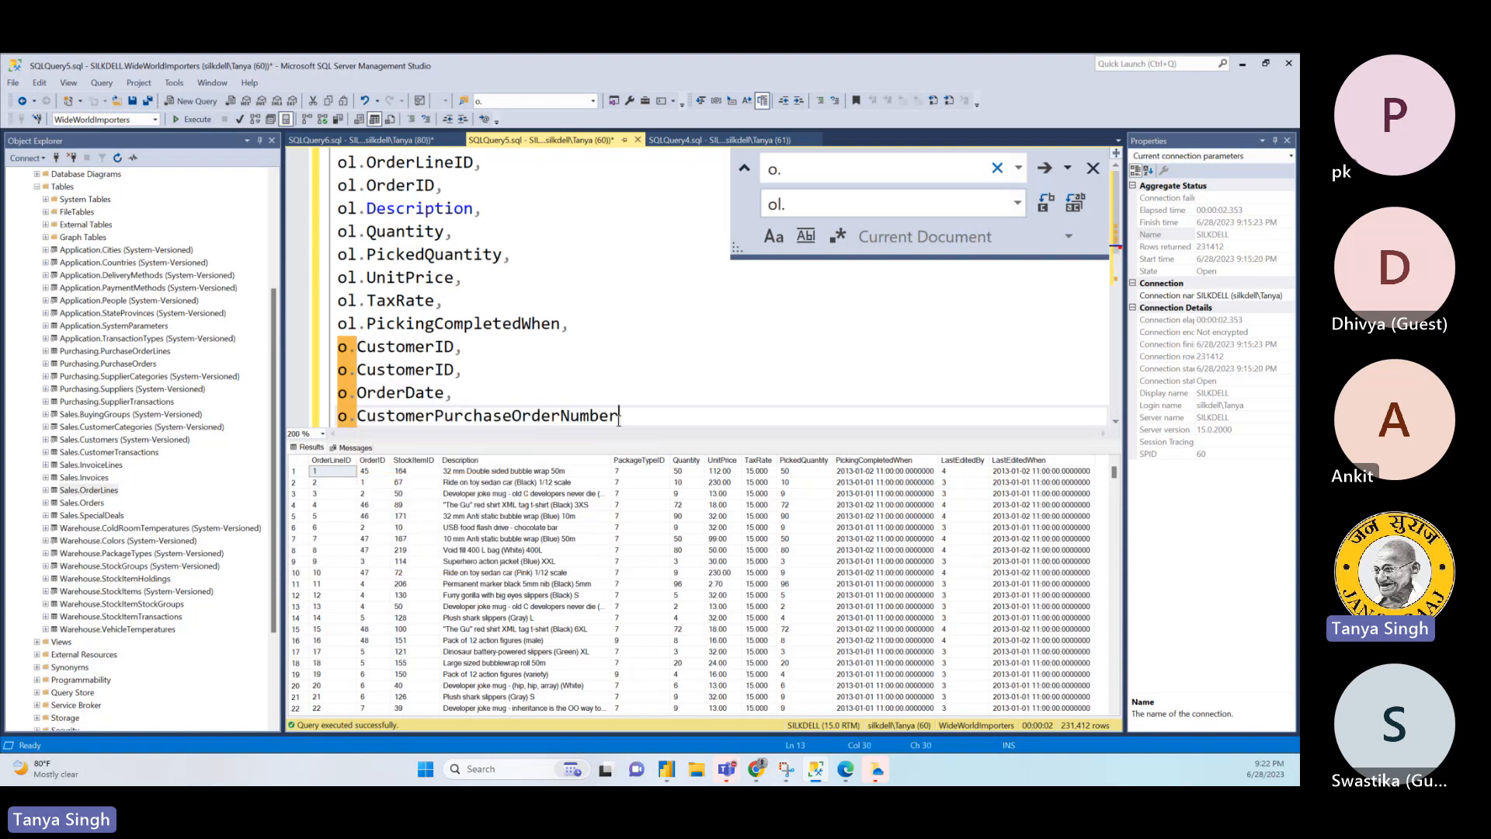
pyautogui.press('Return')
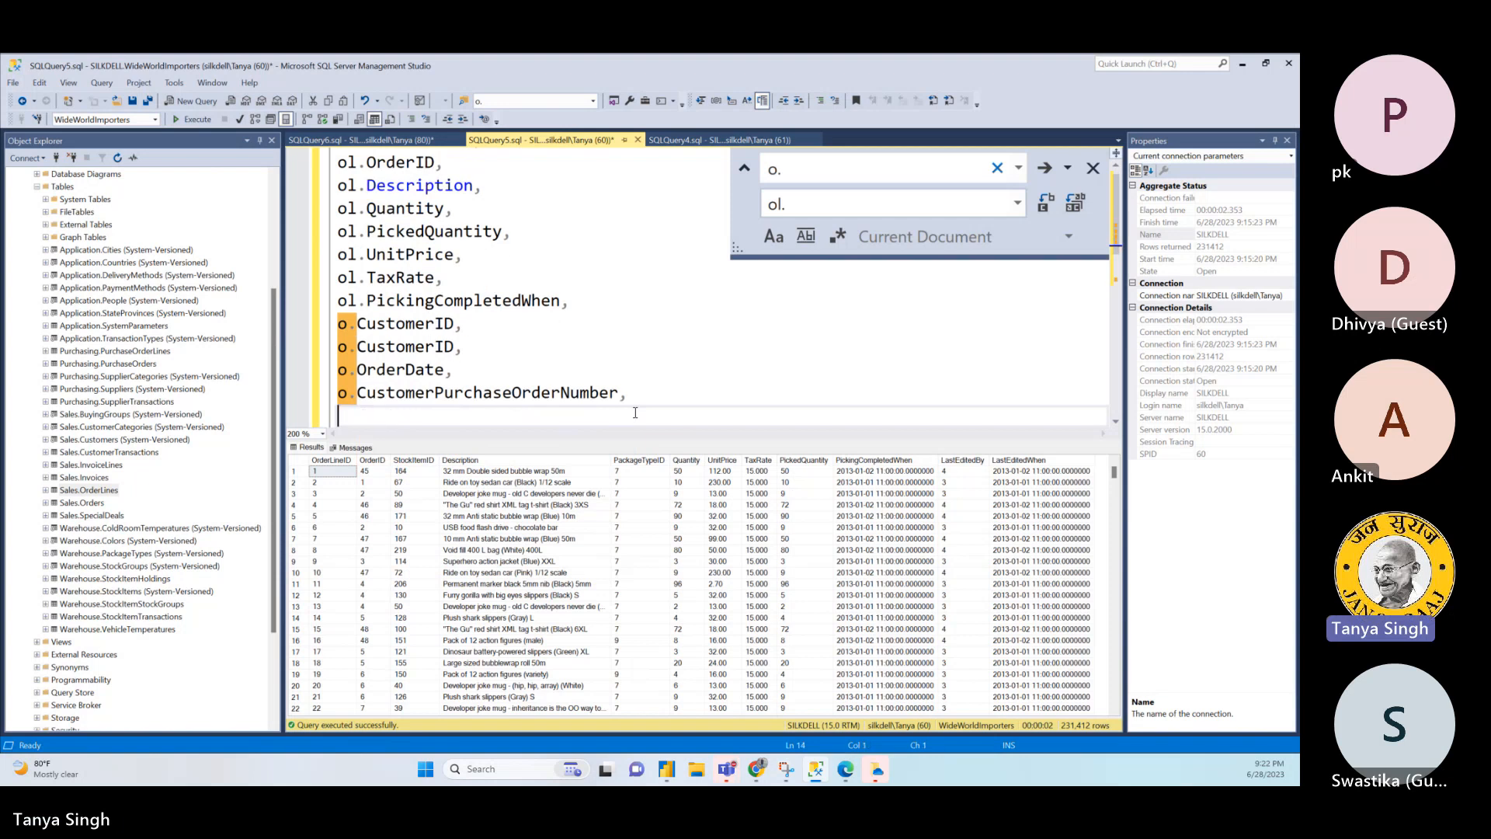
# - Add o.ExpectedDeliveryDate on the line below o.CustomerPurchaseOrderNumber in the select list
pyautogui.write('O')
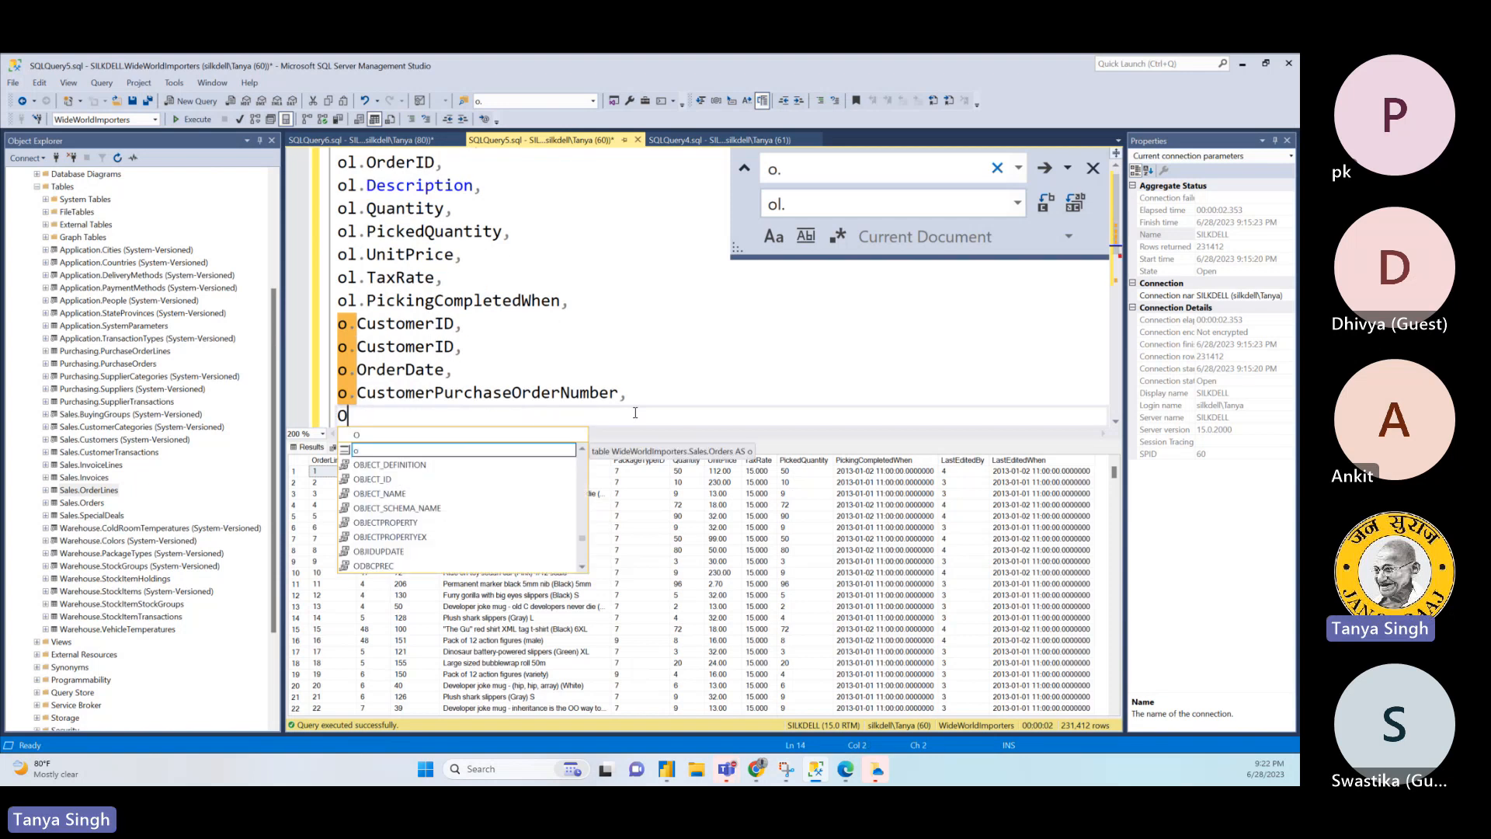
pyautogui.press('Escape')
pyautogui.press('BackSpace')
pyautogui.write('o.e')
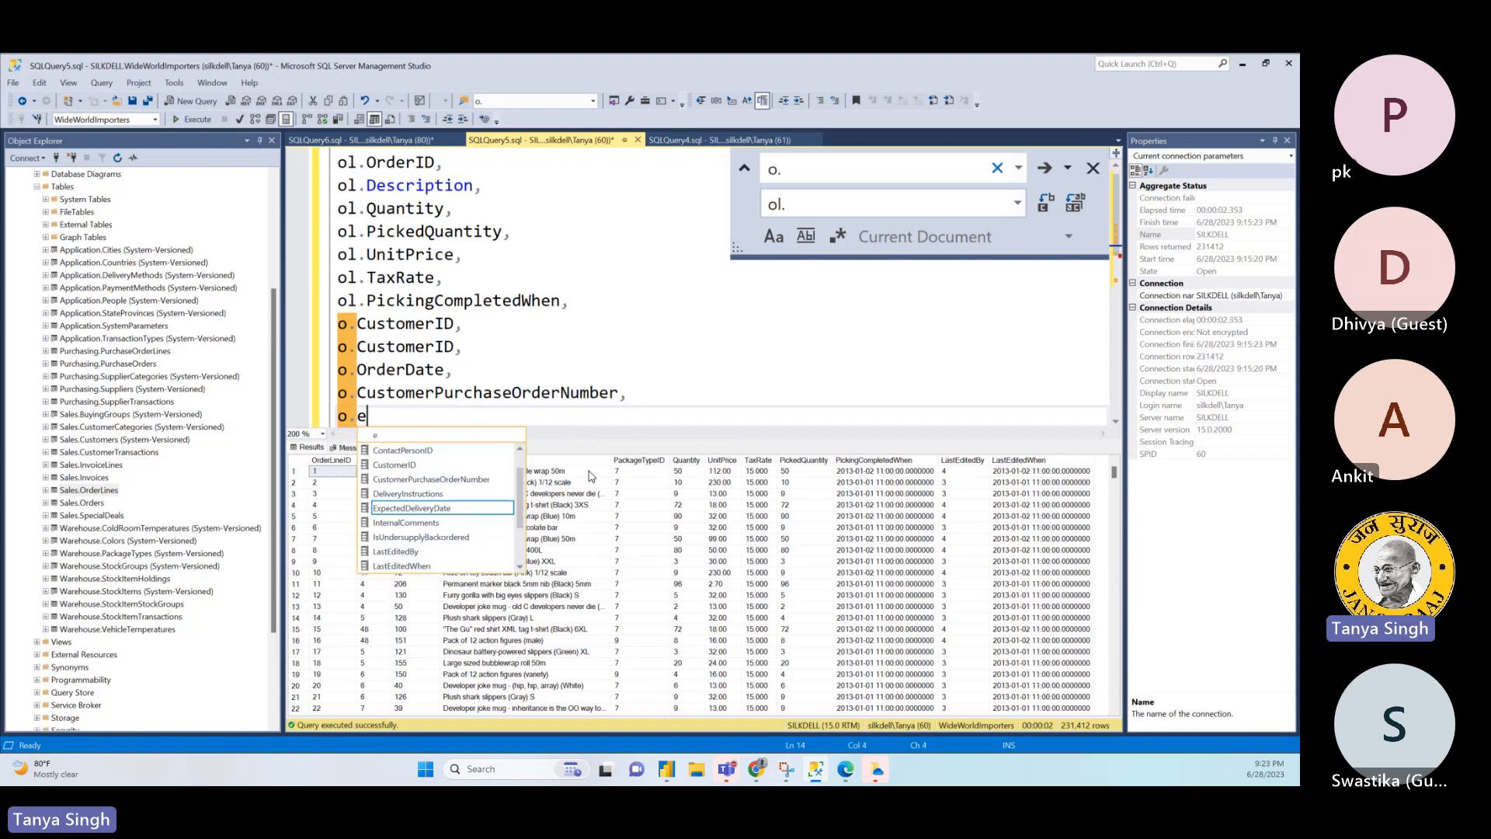
pyautogui.click(444, 509)
pyautogui.doubleClick(443, 510)
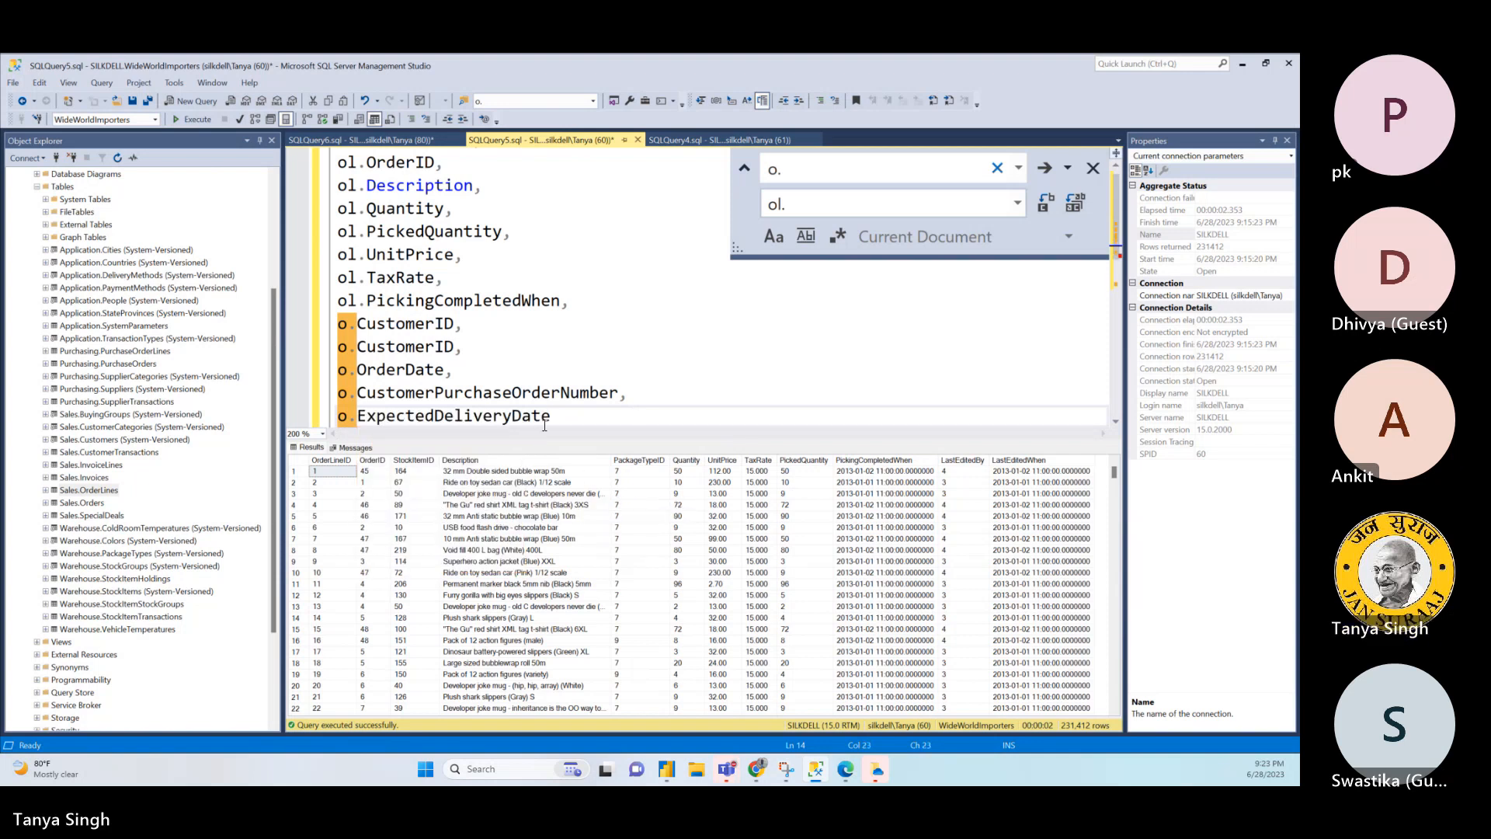
# - Add a comma after o.ExpectedDeliveryDate and replace the second o.CustomerID in the select list with o.SalespersonPersonID
pyautogui.write(',')
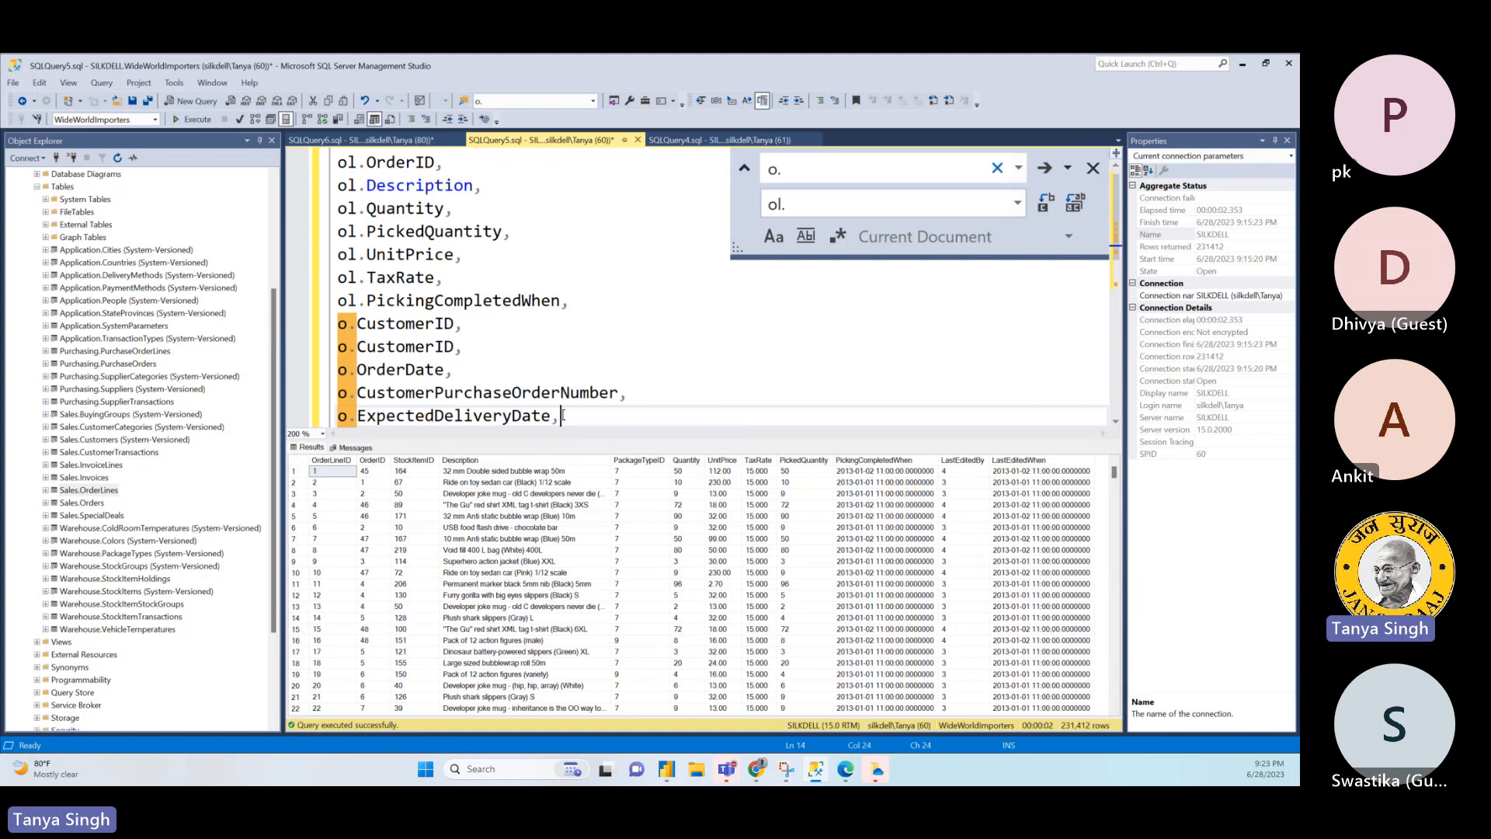
pyautogui.click(432, 347)
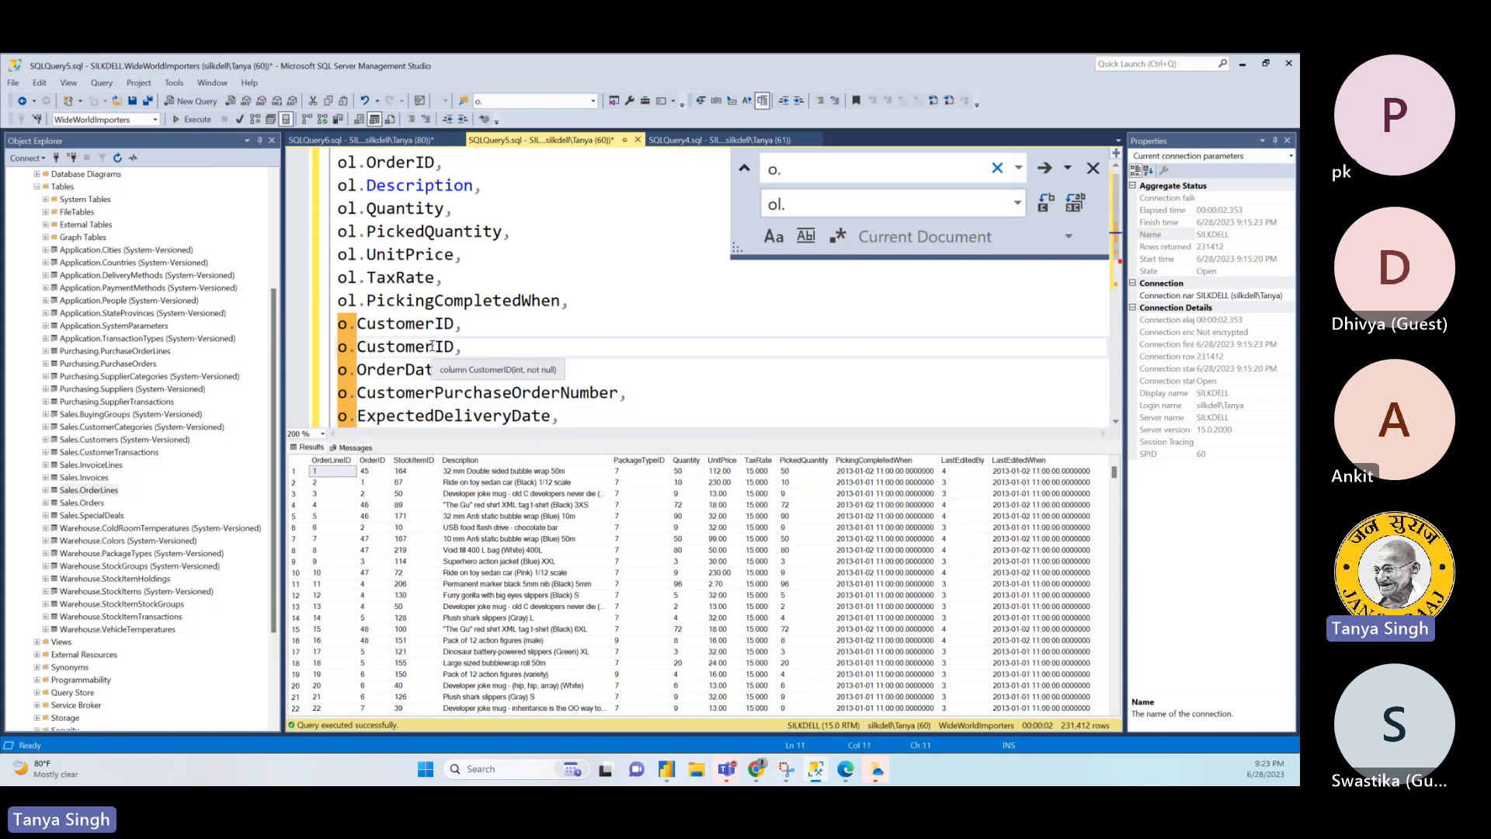
pyautogui.press('Right')
pyautogui.press('Right')
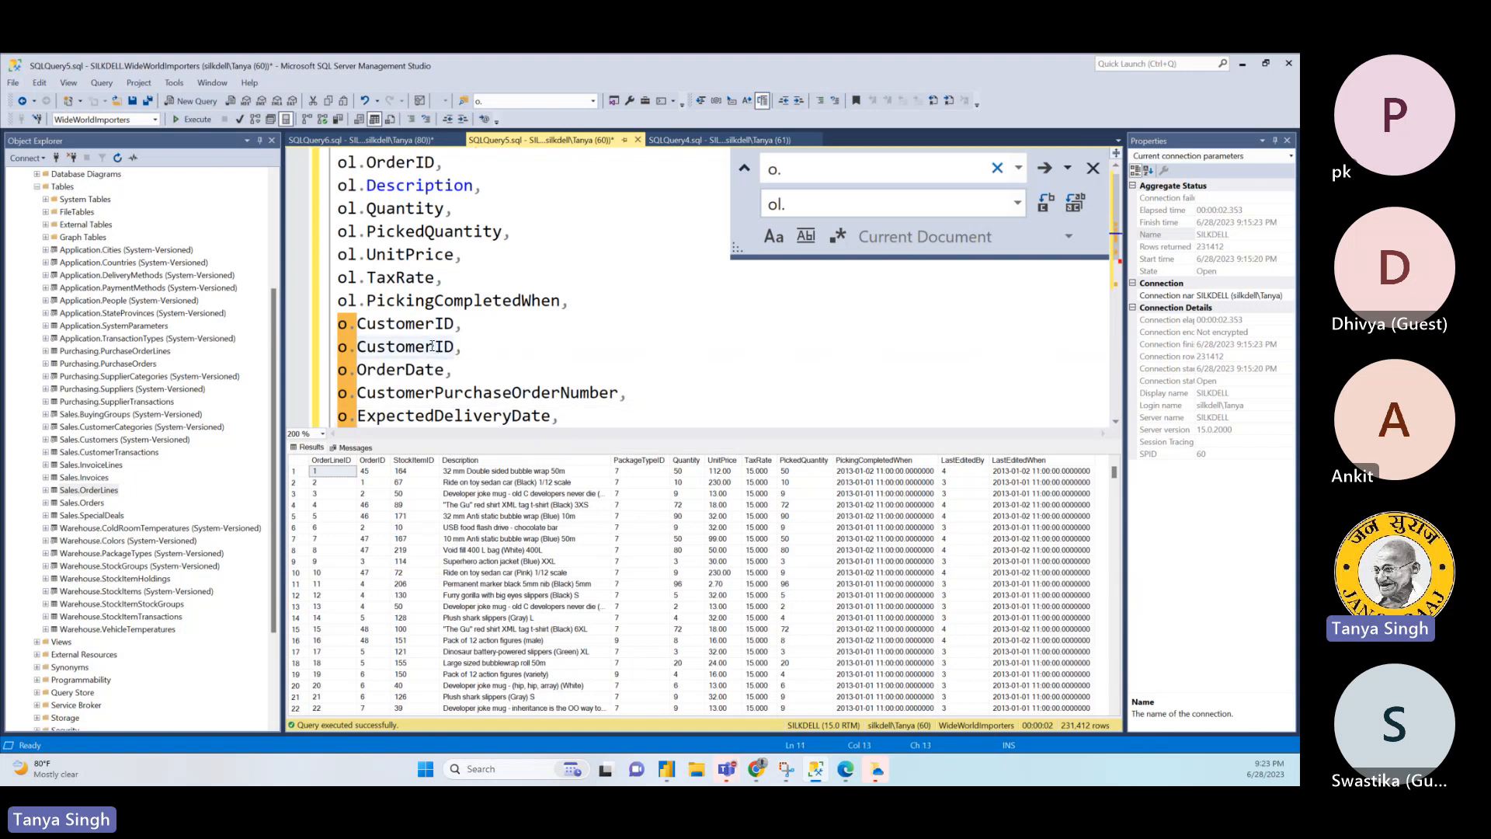
pyautogui.hotkey('ctrl', 'BackSpace')
pyautogui.write('Sal,')
pyautogui.press('Tab')
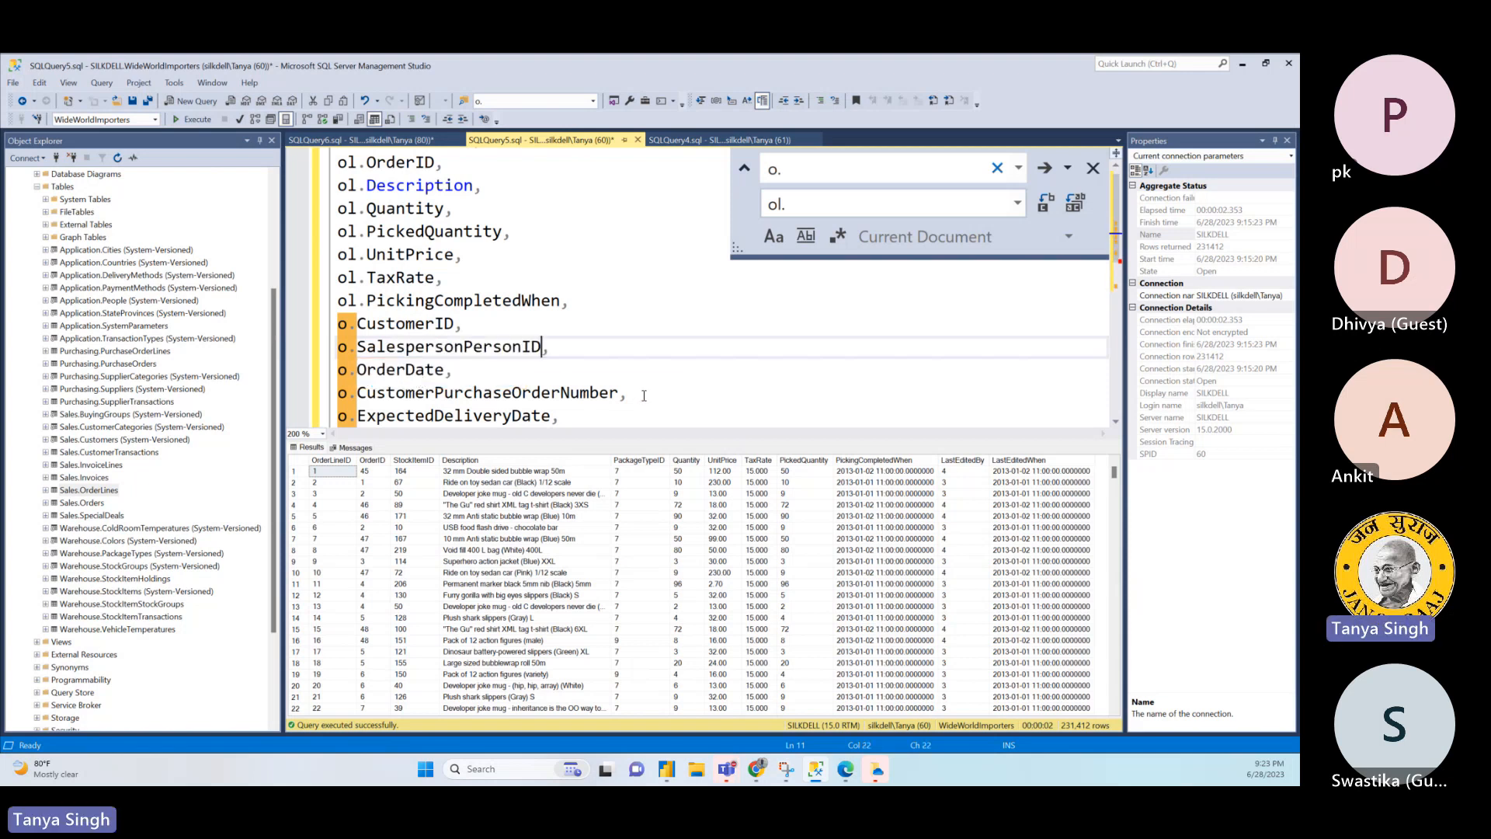
# - Remove the trailing comma after o.ExpectedDeliveryDate and the blank line above the FROM clause
pyautogui.click(661, 396)
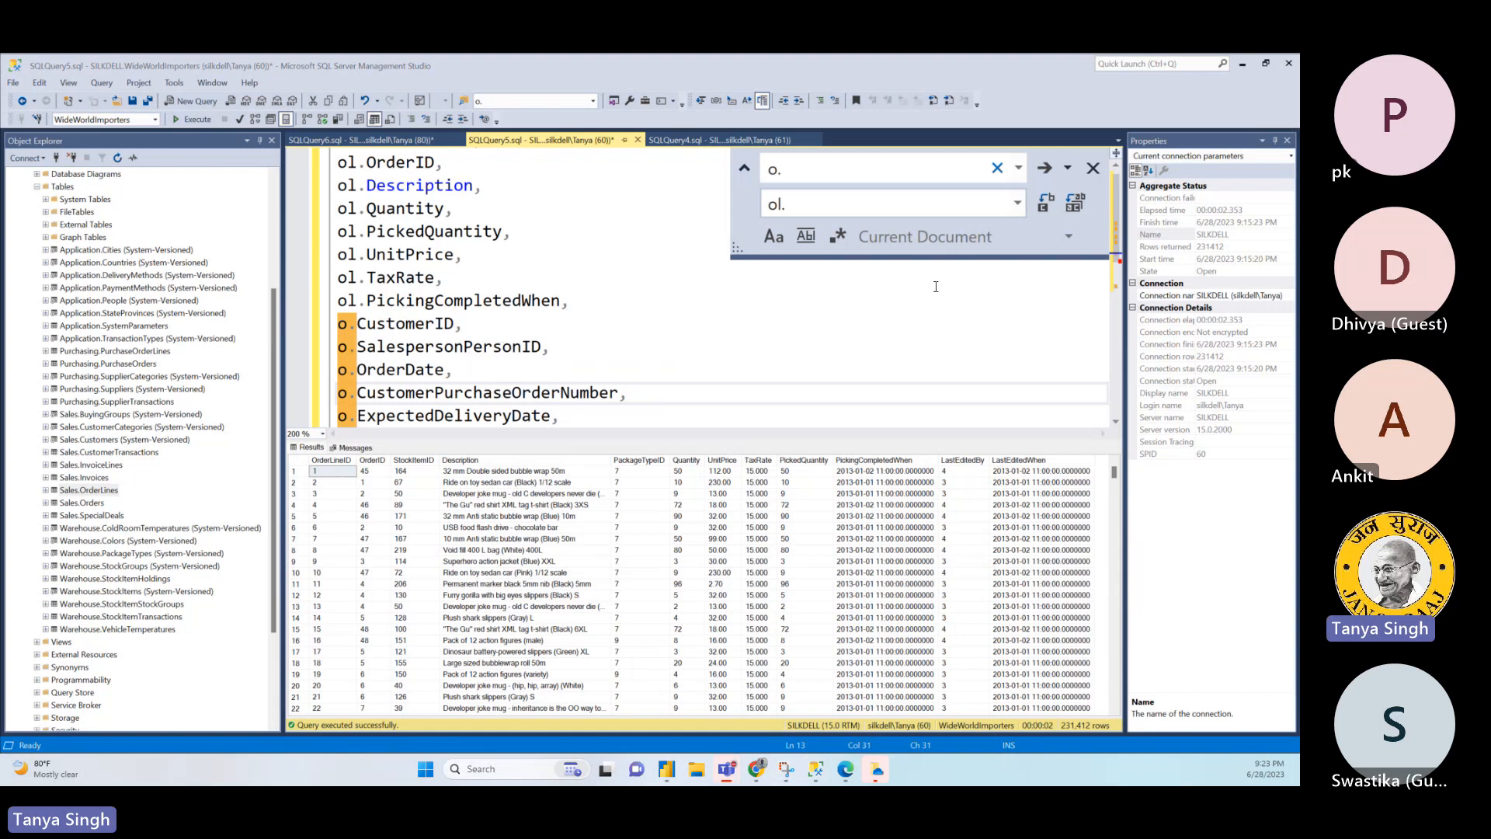
pyautogui.click(612, 406)
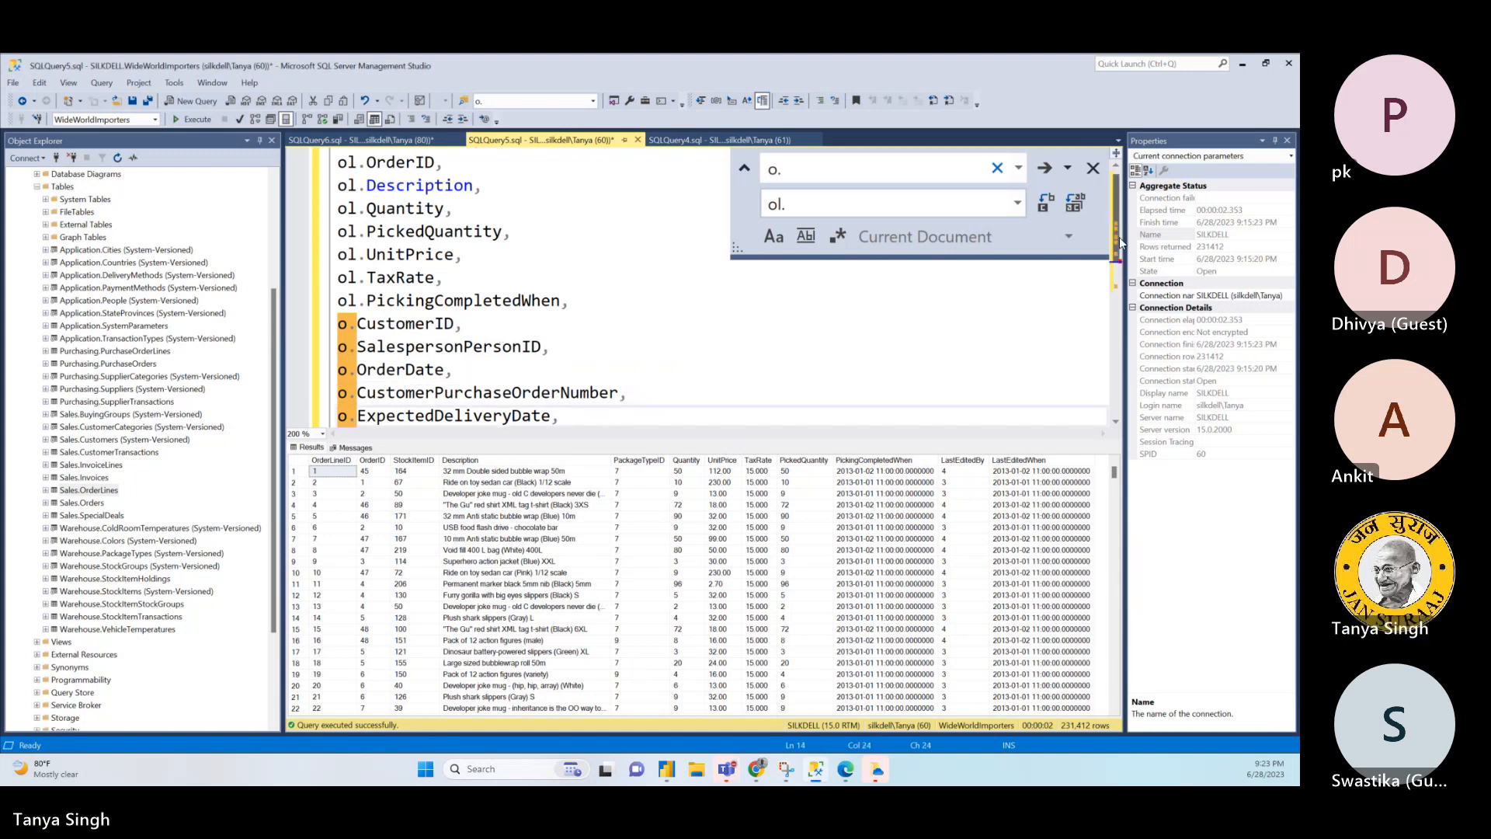
pyautogui.press('Down')
pyautogui.press('Down')
pyautogui.press('Down')
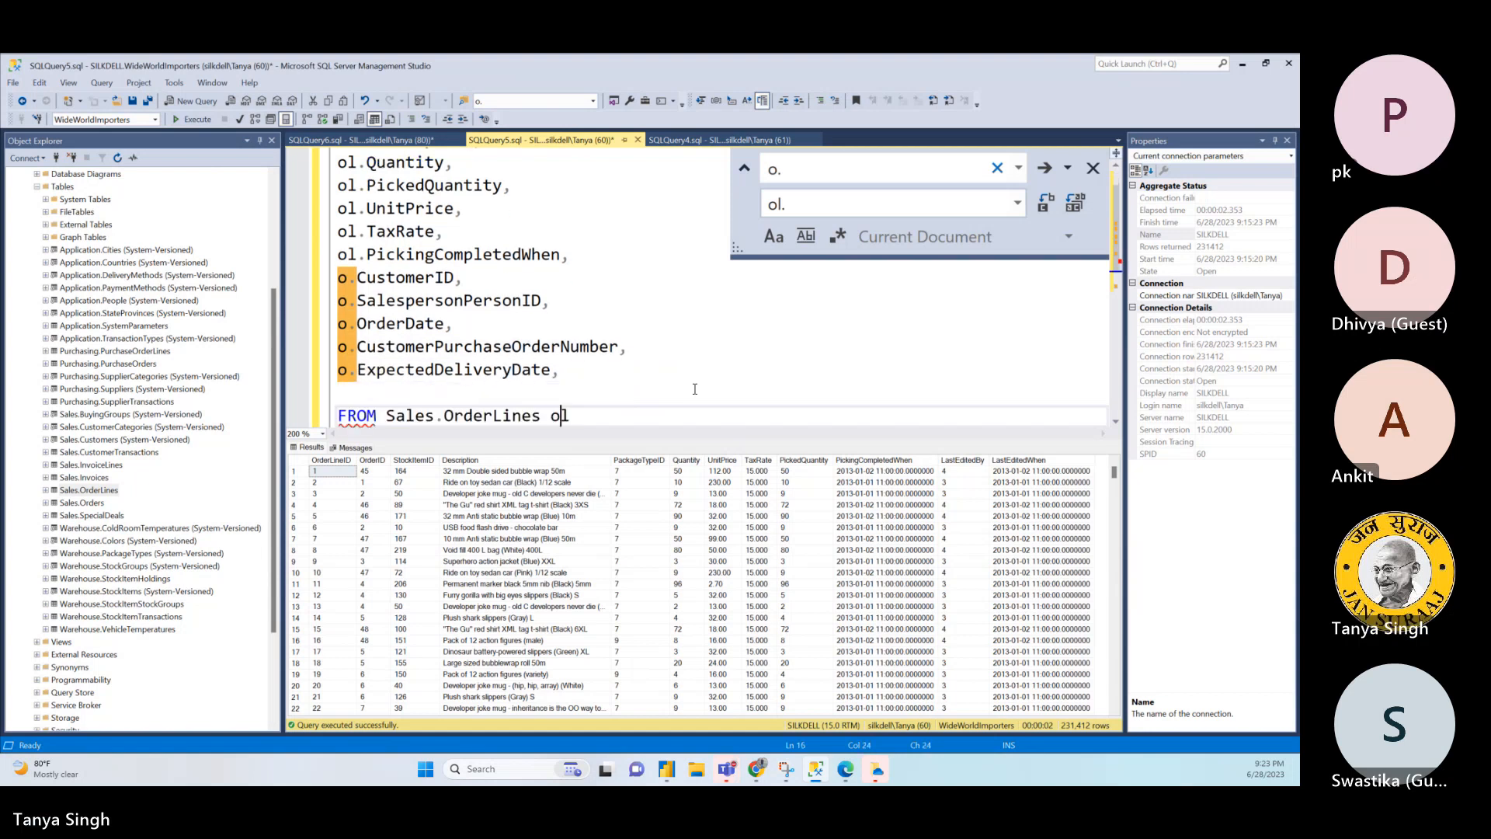
pyautogui.click(580, 349)
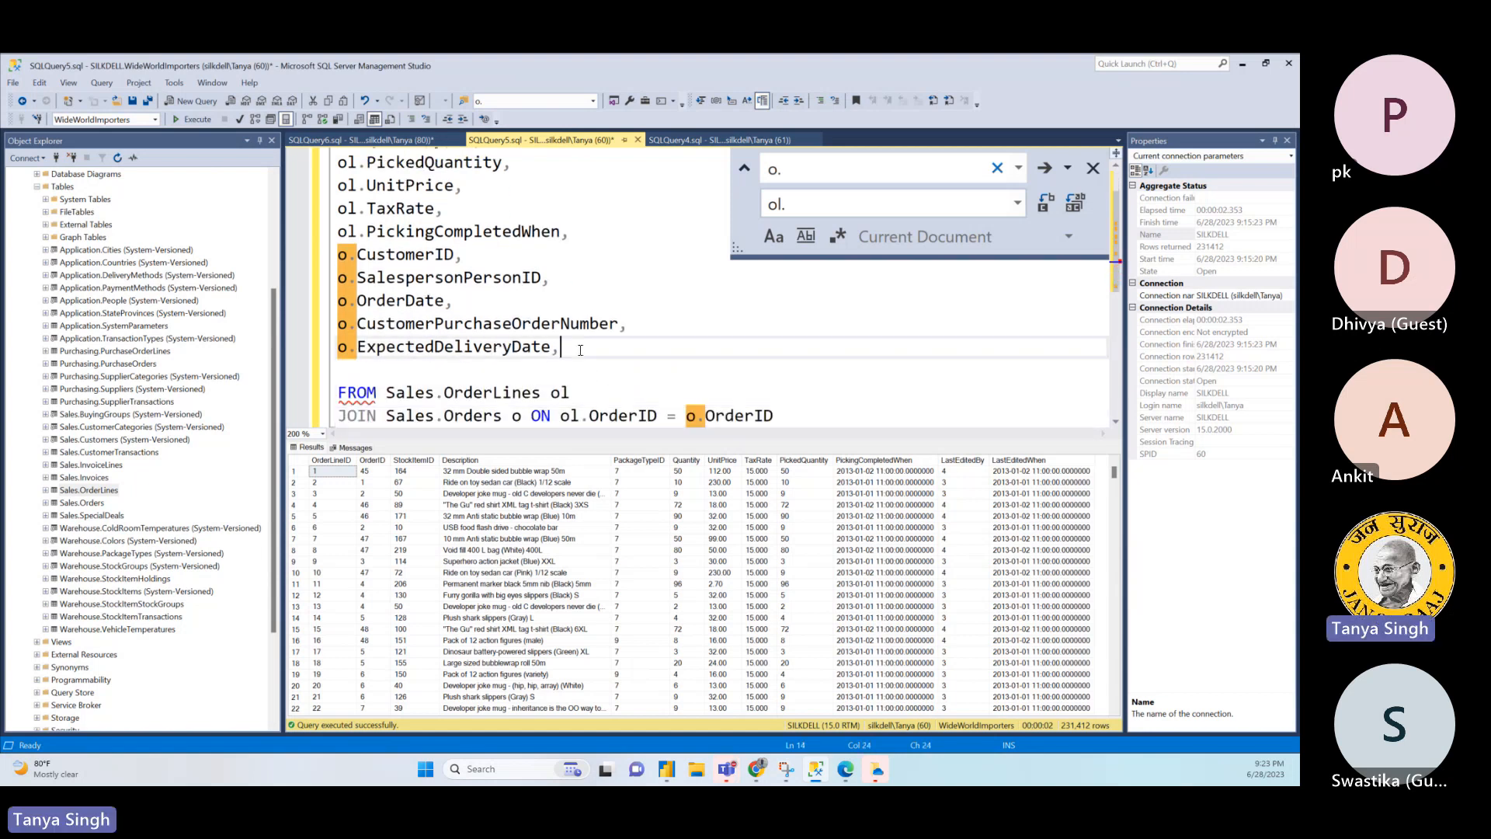
pyautogui.press('BackSpace')
pyautogui.press('Delete')
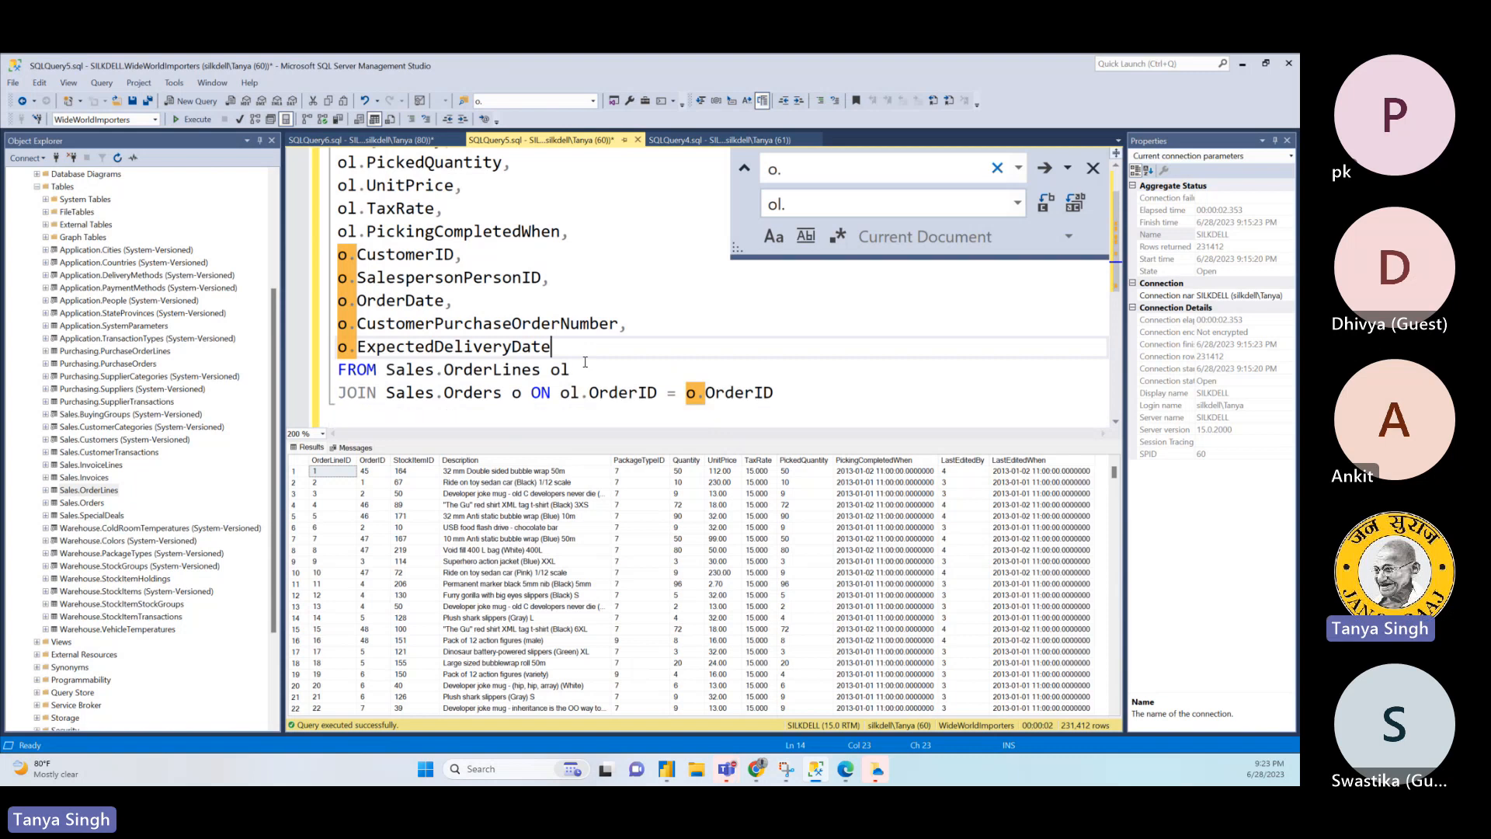
# - Start a second JOIN clause on a new line below the Sales.Orders join
pyautogui.click(792, 392)
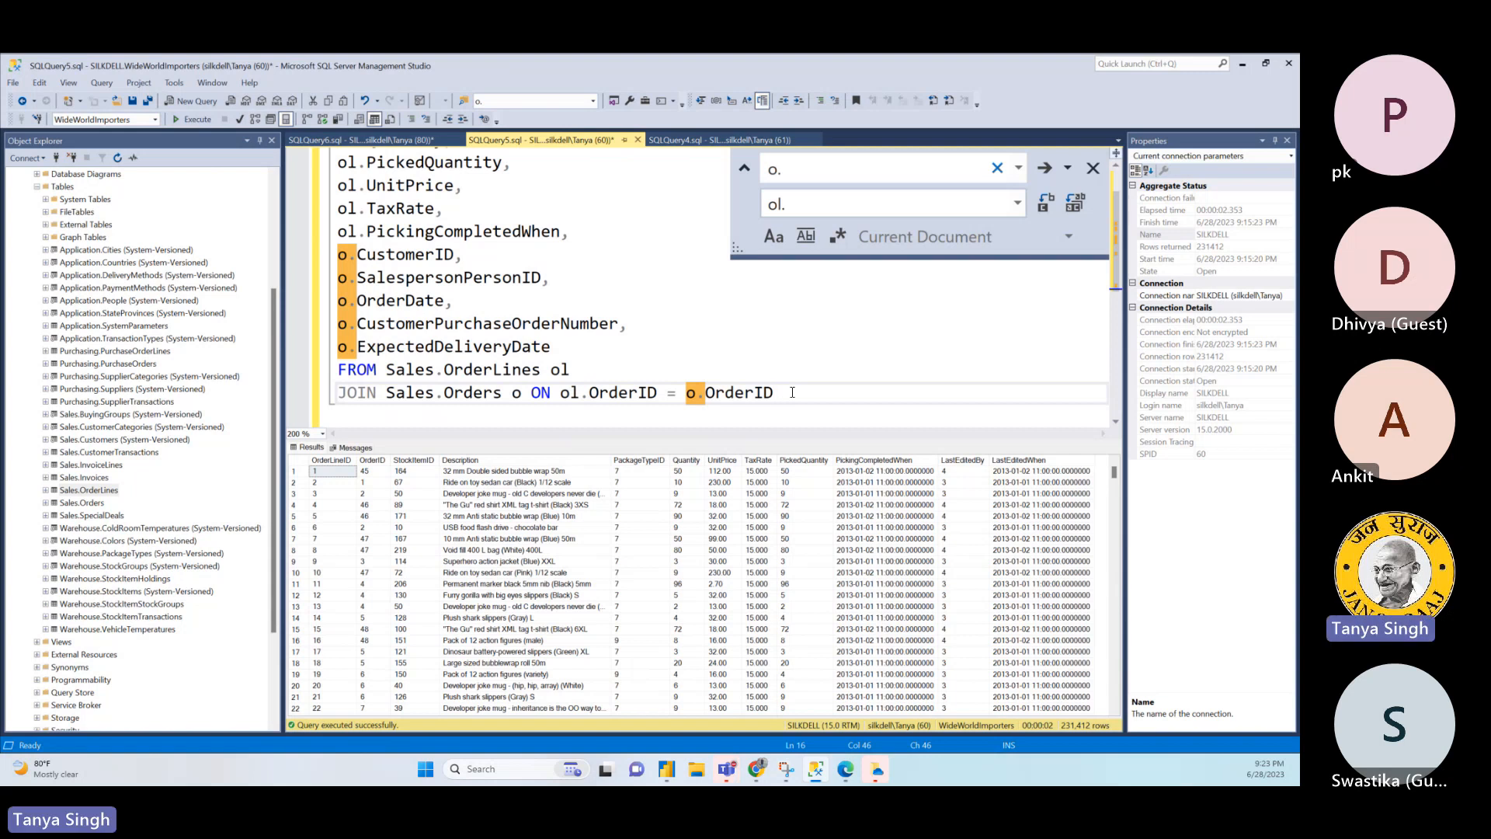
pyautogui.press('Return')
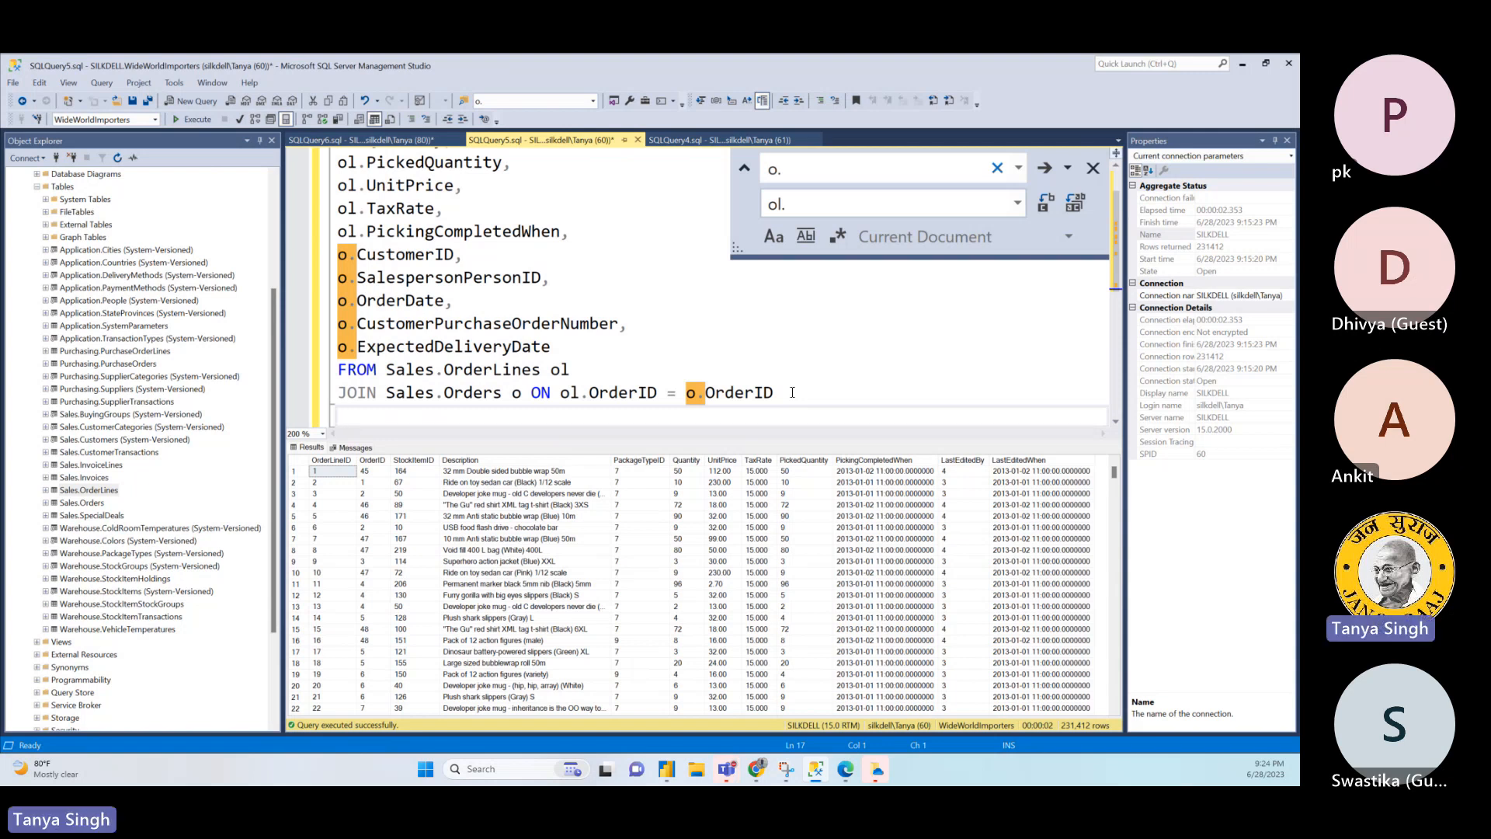
pyautogui.write('JOIN')
# - View the top 1000 rows of Sales.CustomerTransactions, examine the transaction columns, and close that query
pyautogui.click(105, 443)
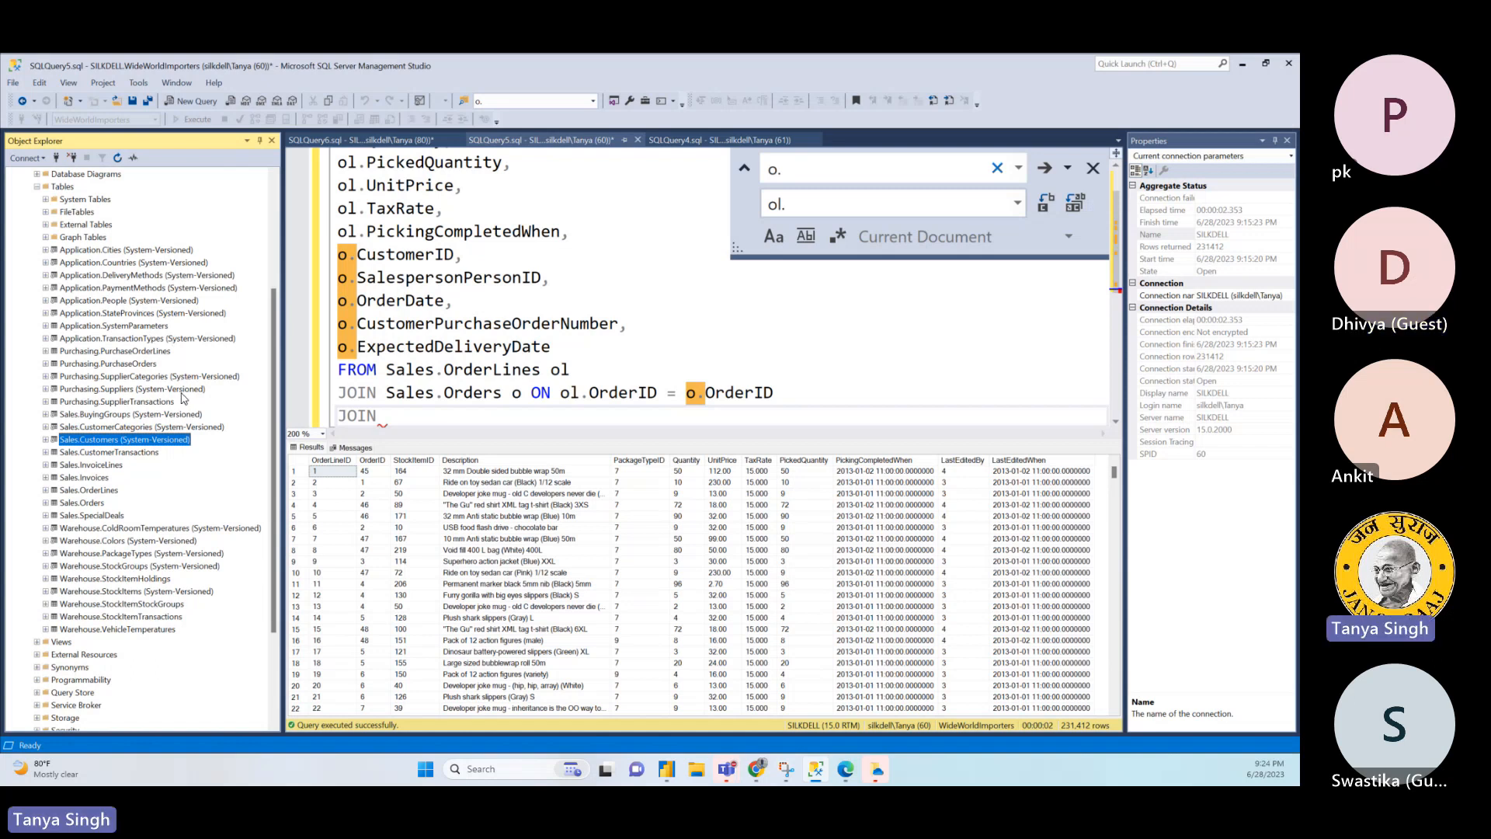
pyautogui.click(134, 427)
pyautogui.click(134, 441)
pyautogui.click(128, 455)
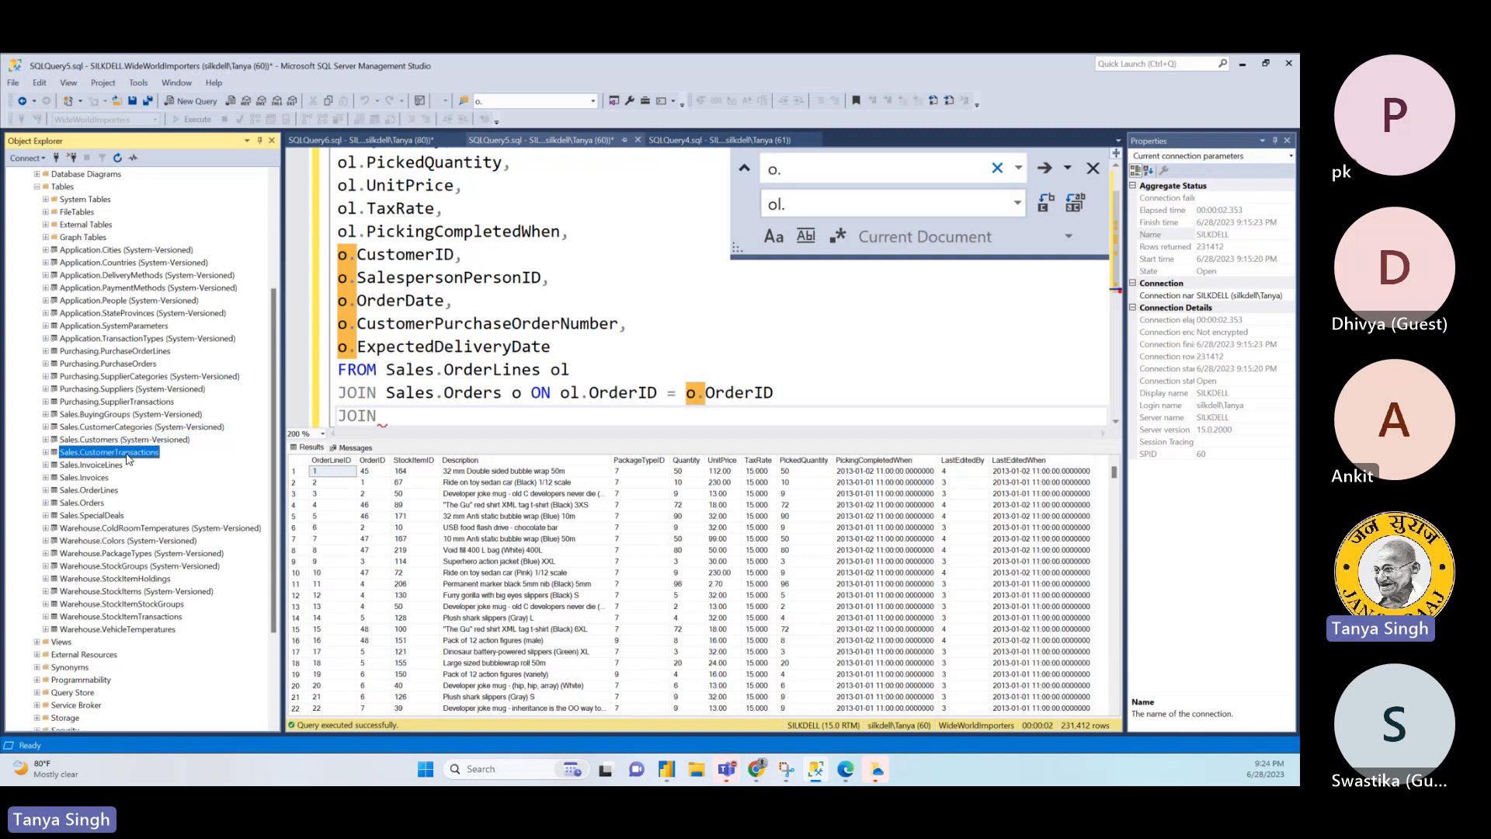
pyautogui.rightClick(128, 456)
pyautogui.click(177, 487)
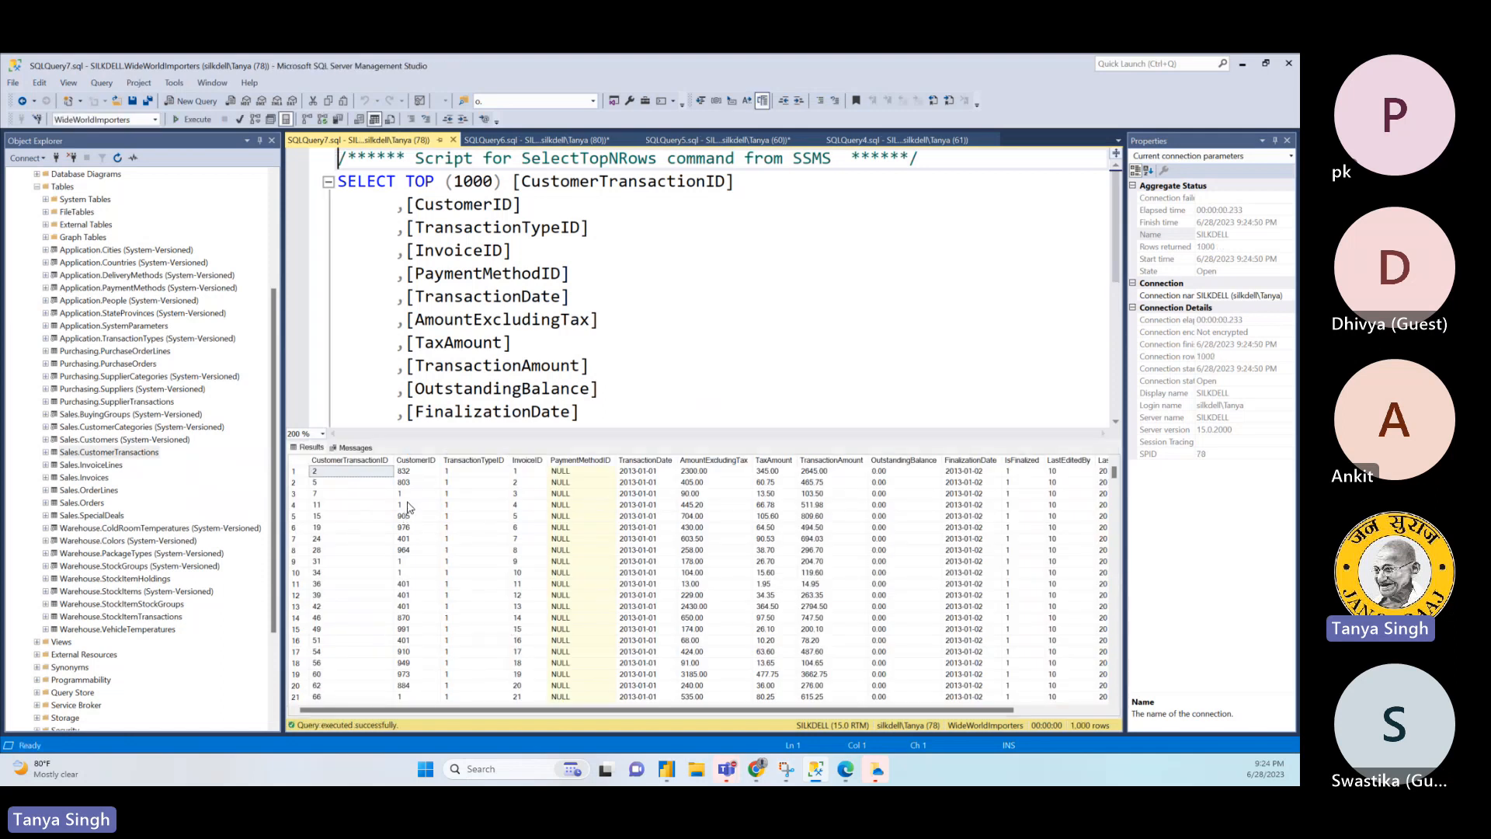
pyautogui.moveTo(451, 504); pyautogui.dragTo(881, 574)
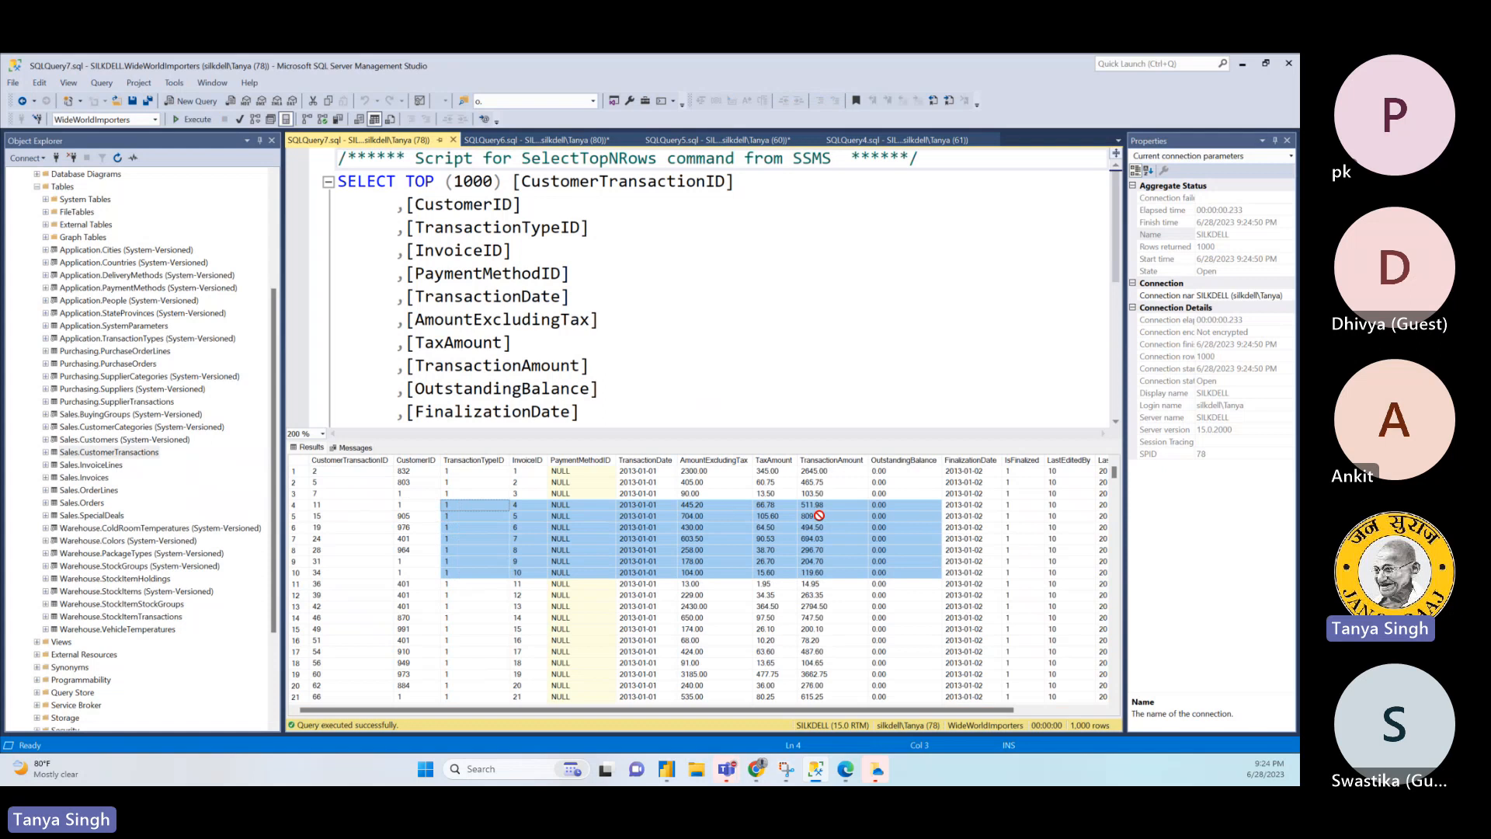
pyautogui.click(864, 527)
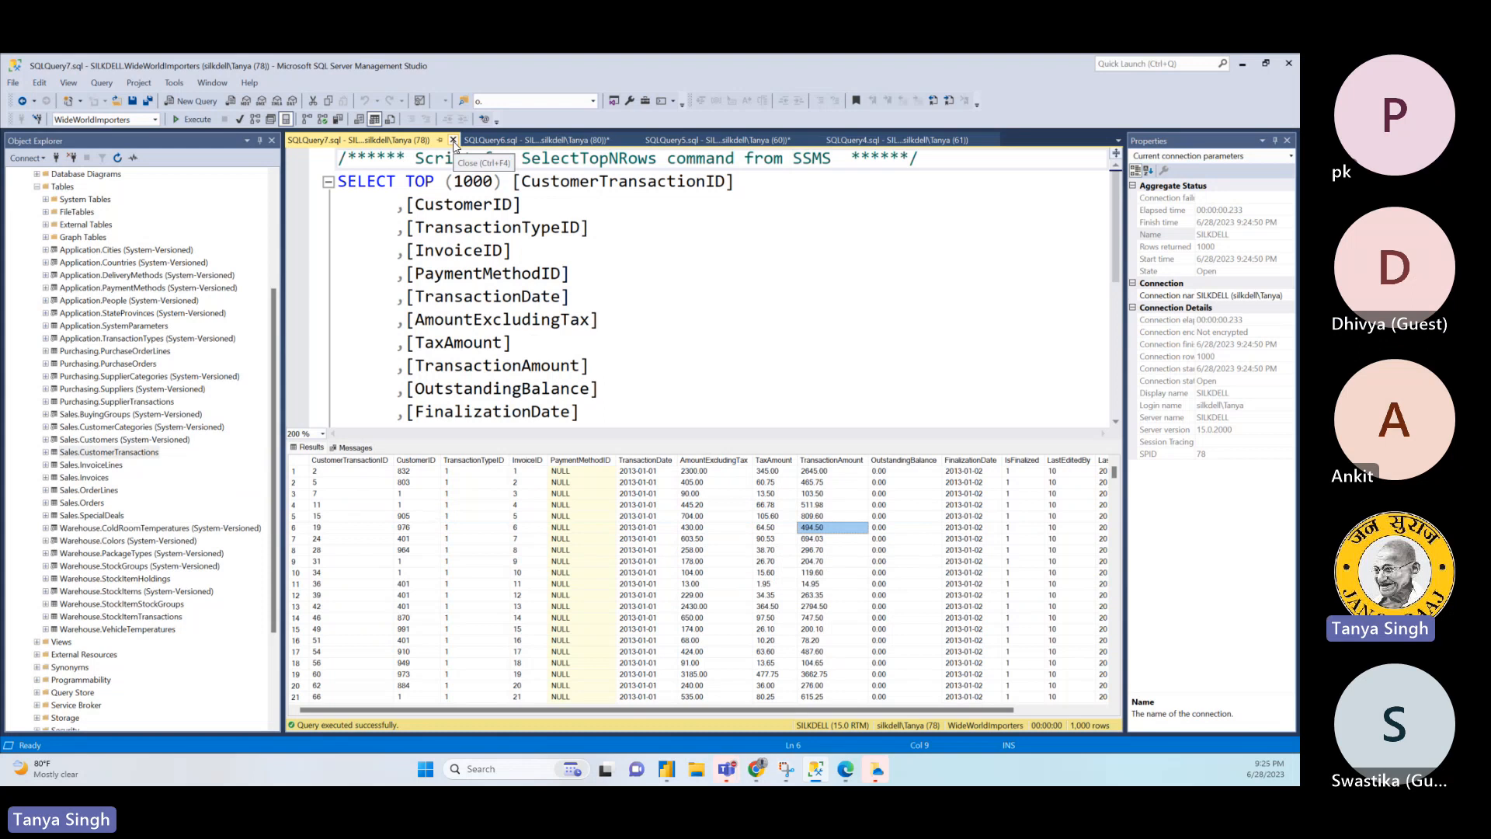
pyautogui.click(453, 141)
# - View the top 1000 rows of Sales.Customers and examine the CustomerName and CustomerCategoryID columns
pyautogui.rightClick(162, 440)
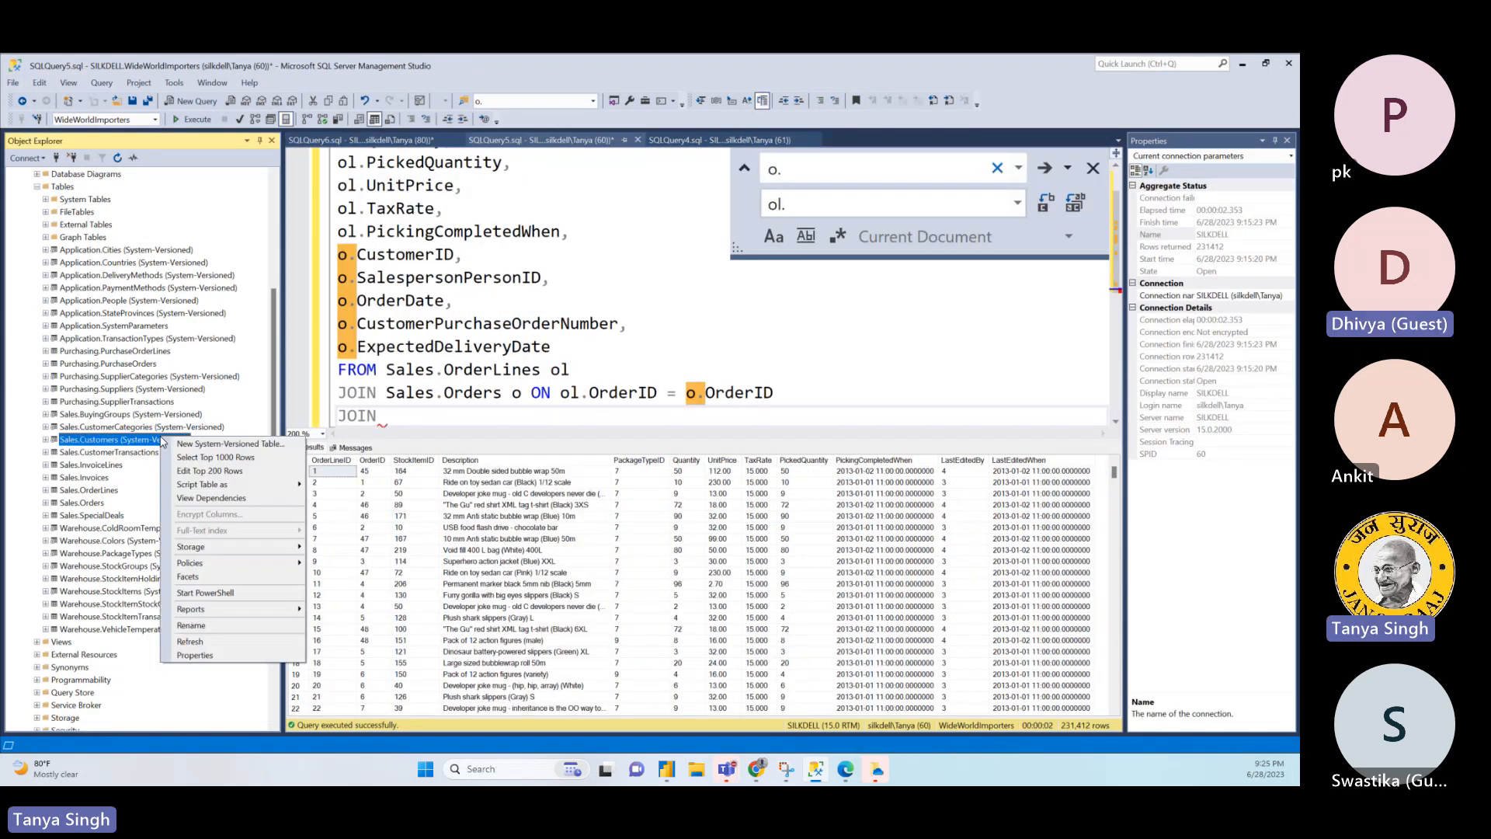
pyautogui.click(235, 458)
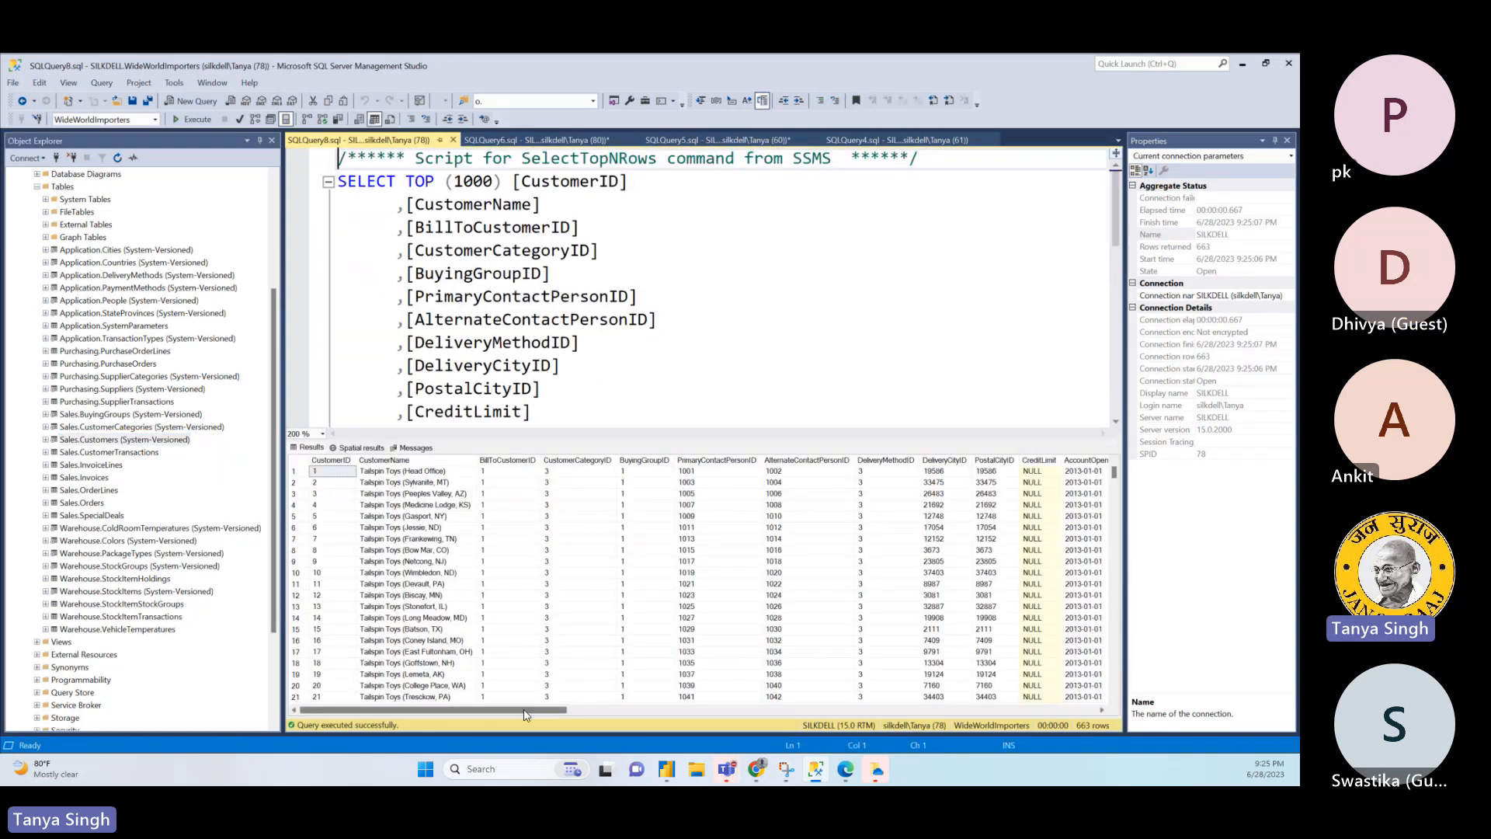
pyautogui.moveTo(523, 710)
pyautogui.mouseDown()
pyautogui.moveTo(538, 711)
pyautogui.moveTo(524, 711)
pyautogui.mouseUp()
pyautogui.moveTo(516, 710)
pyautogui.mouseDown()
pyautogui.moveTo(617, 728)
pyautogui.moveTo(520, 725)
pyautogui.mouseUp()
pyautogui.click(415, 506)
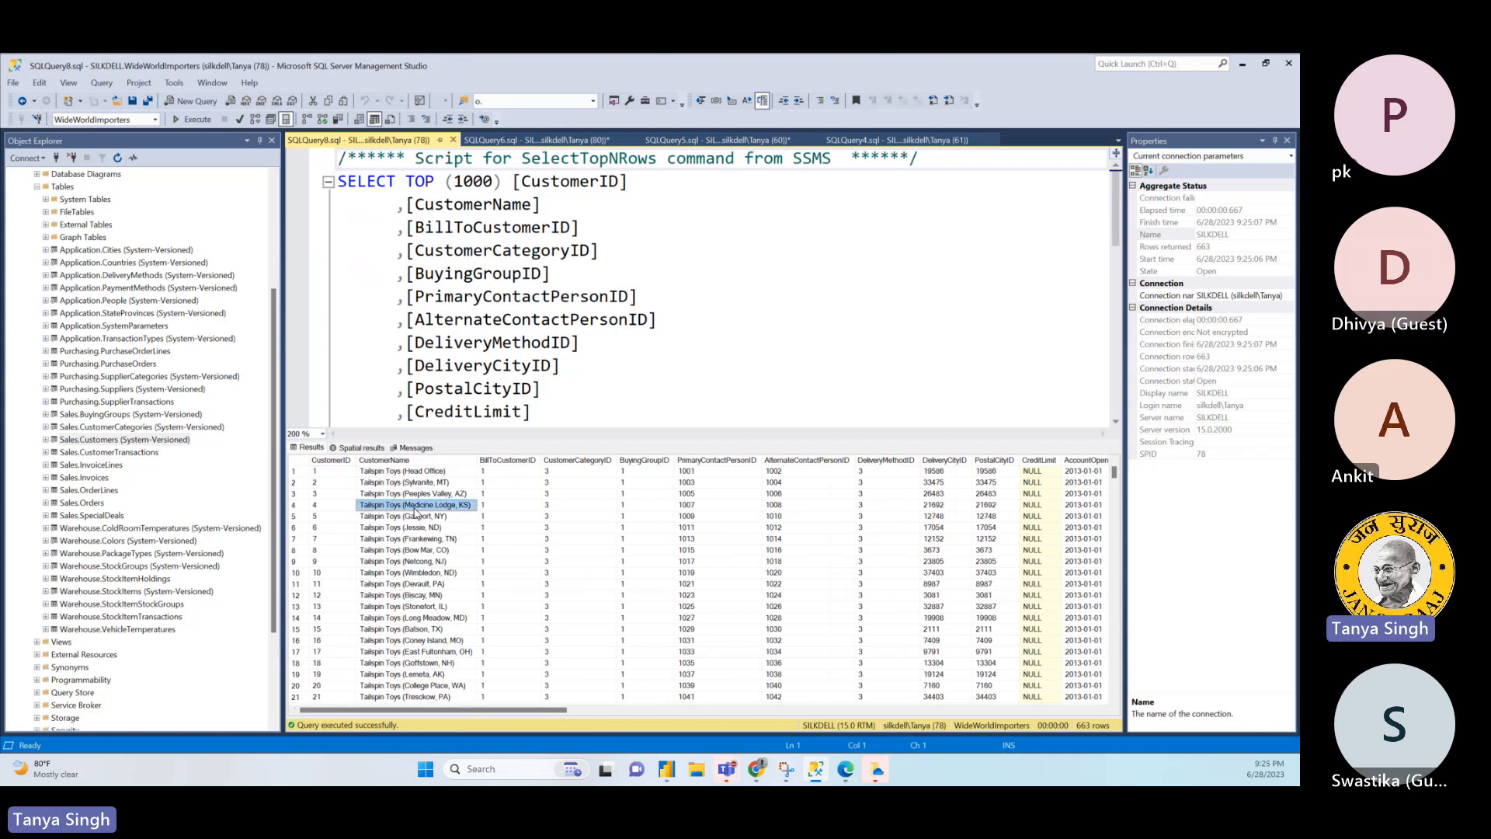
pyautogui.moveTo(548, 483); pyautogui.dragTo(559, 571)
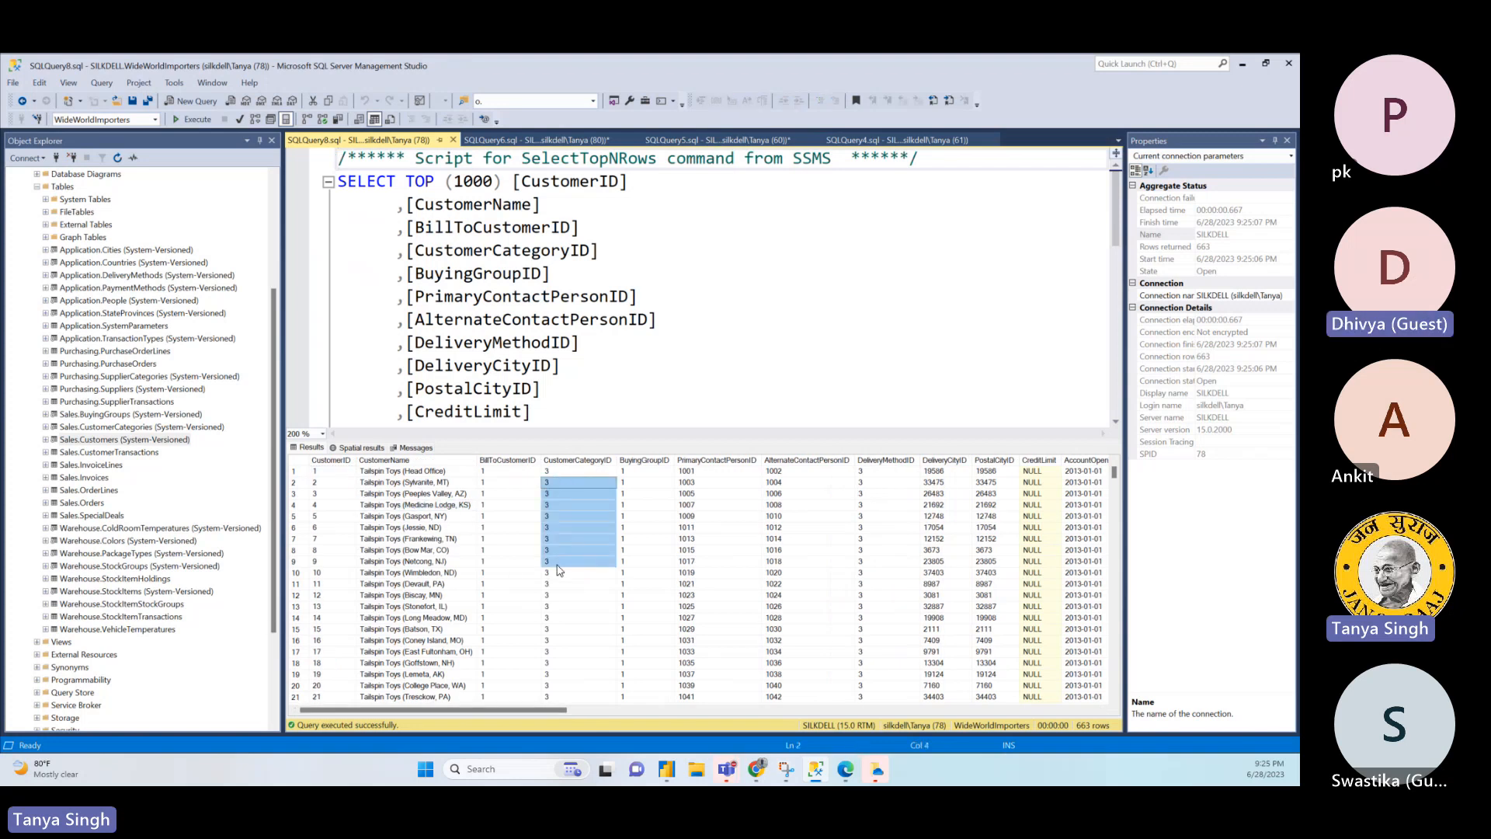
pyautogui.click(565, 463)
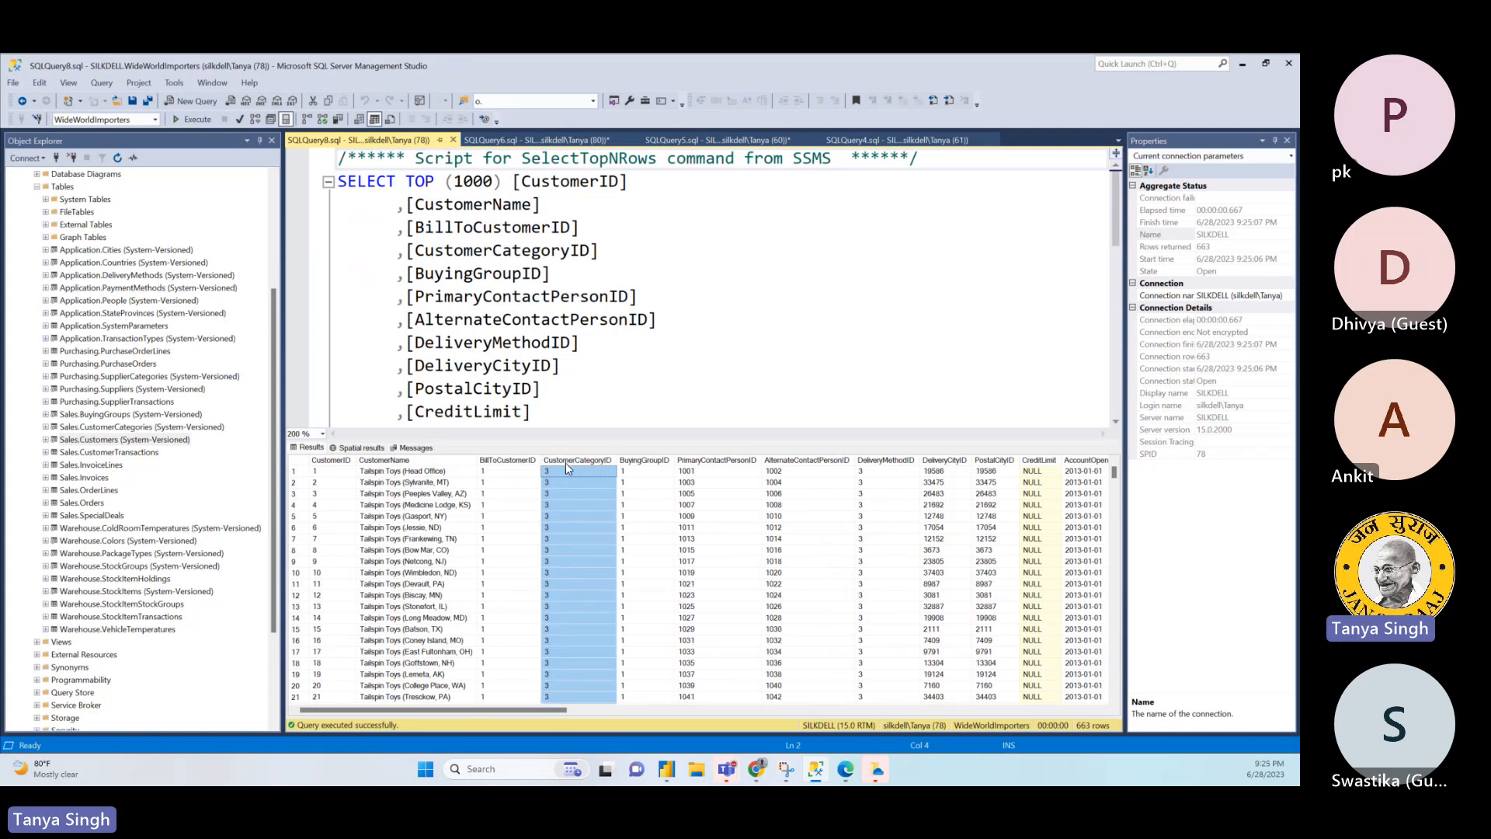
# - View the top 1000 rows of Sales.CustomerCategories and examine the customer category names
pyautogui.rightClick(155, 428)
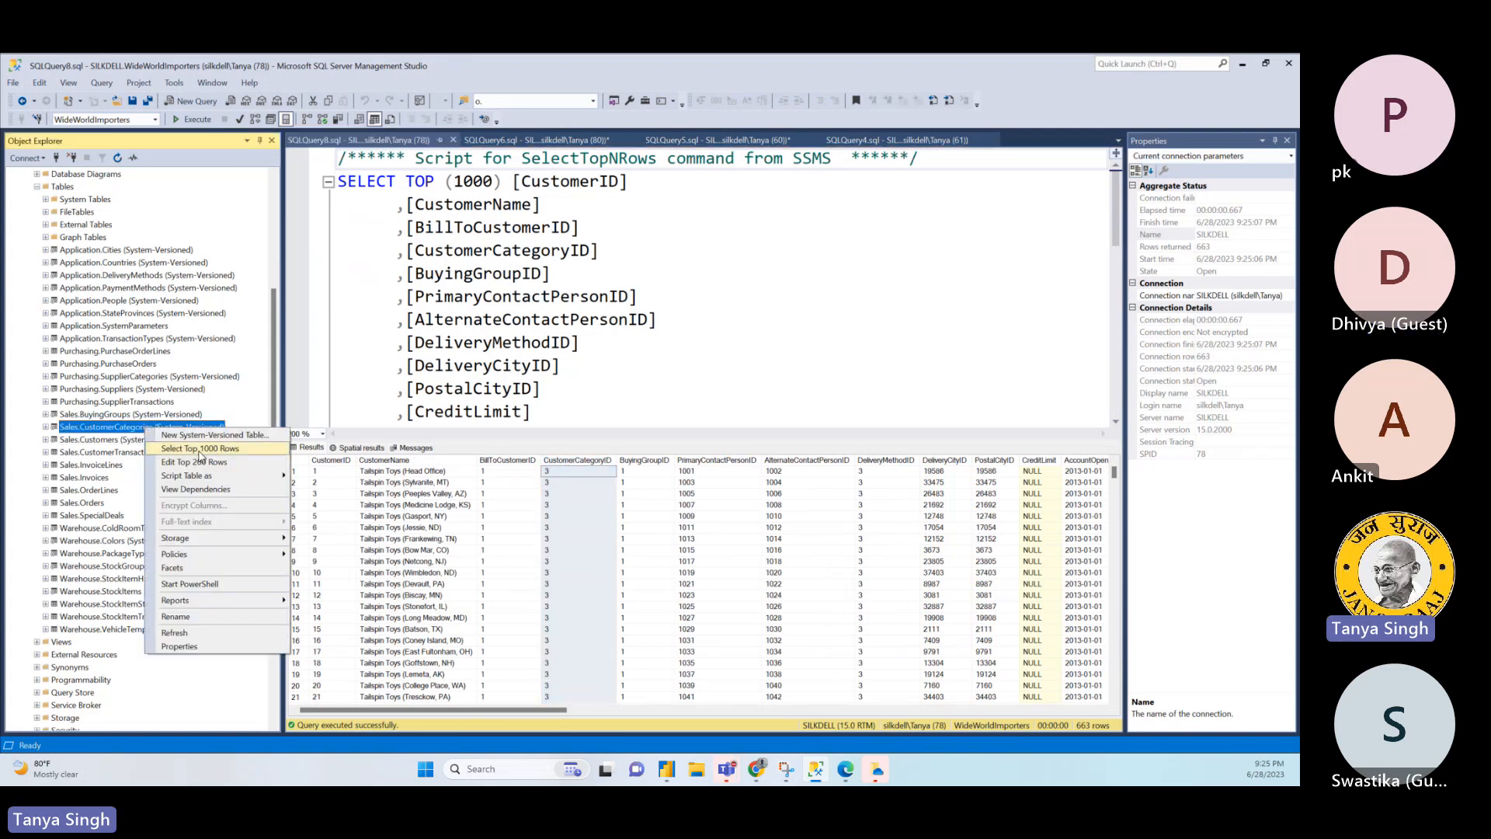
pyautogui.click(201, 450)
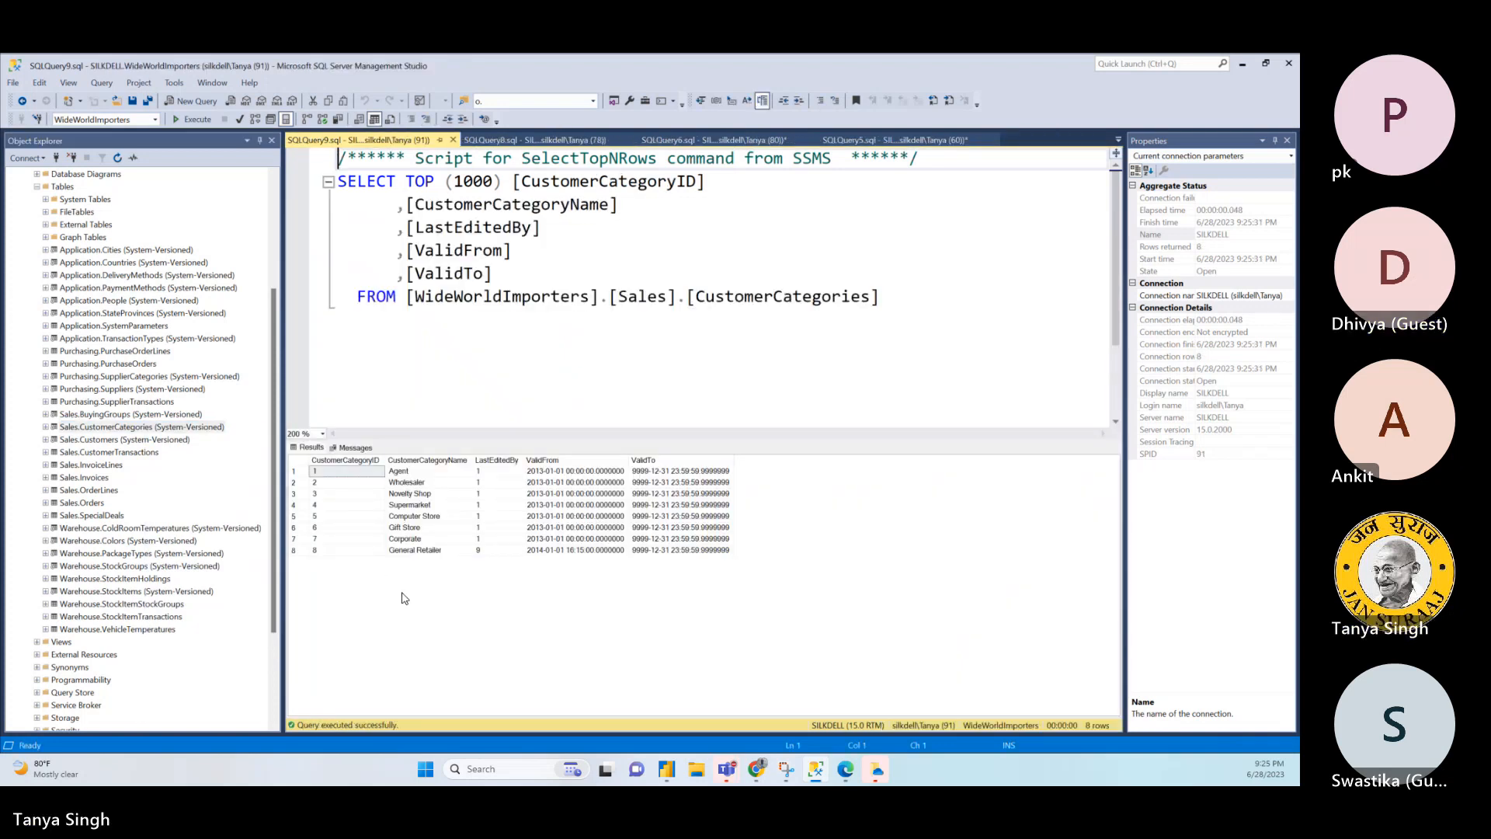
pyautogui.click(429, 482)
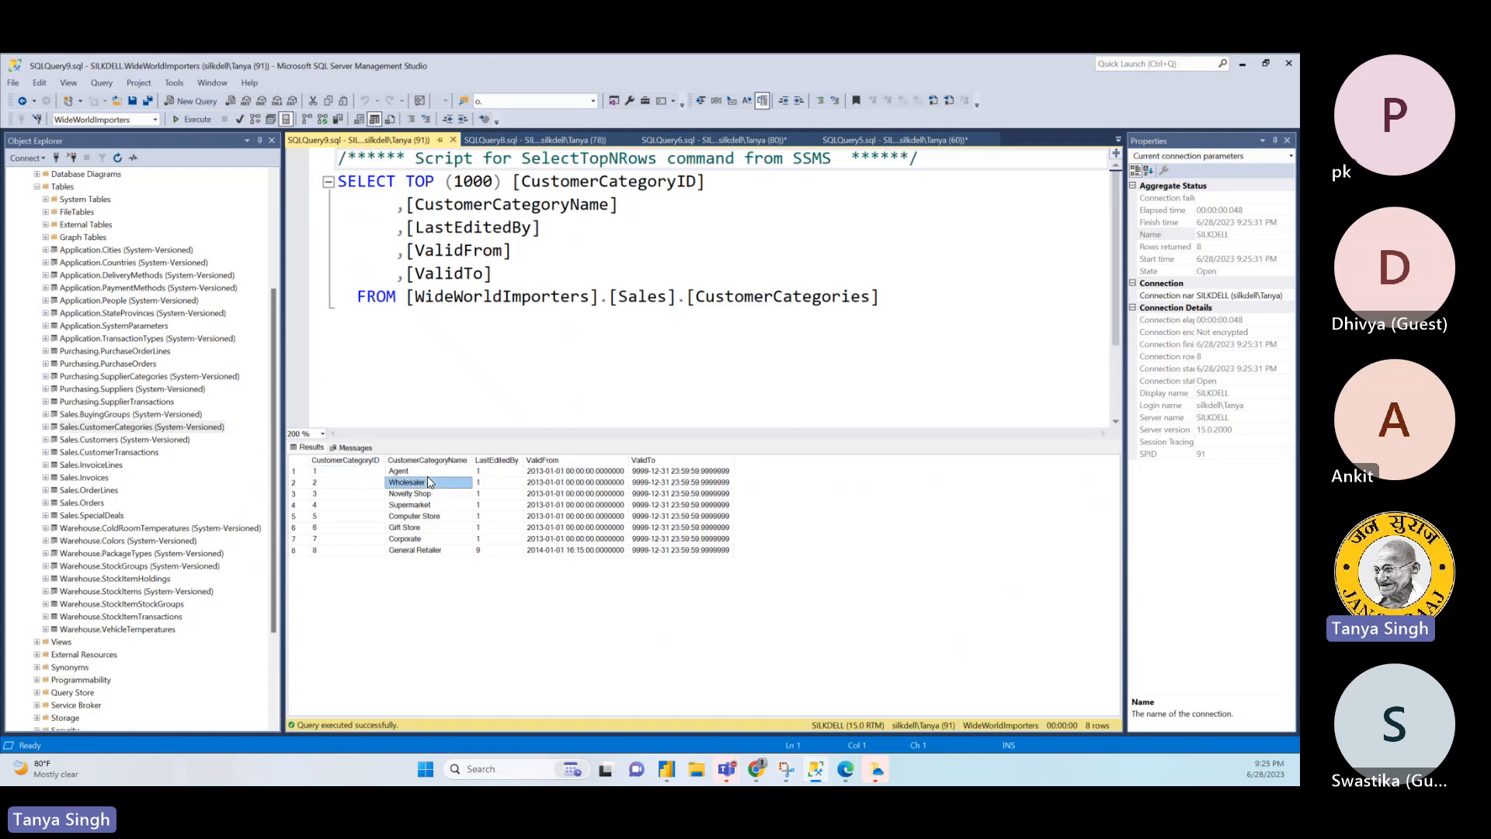
pyautogui.click(428, 493)
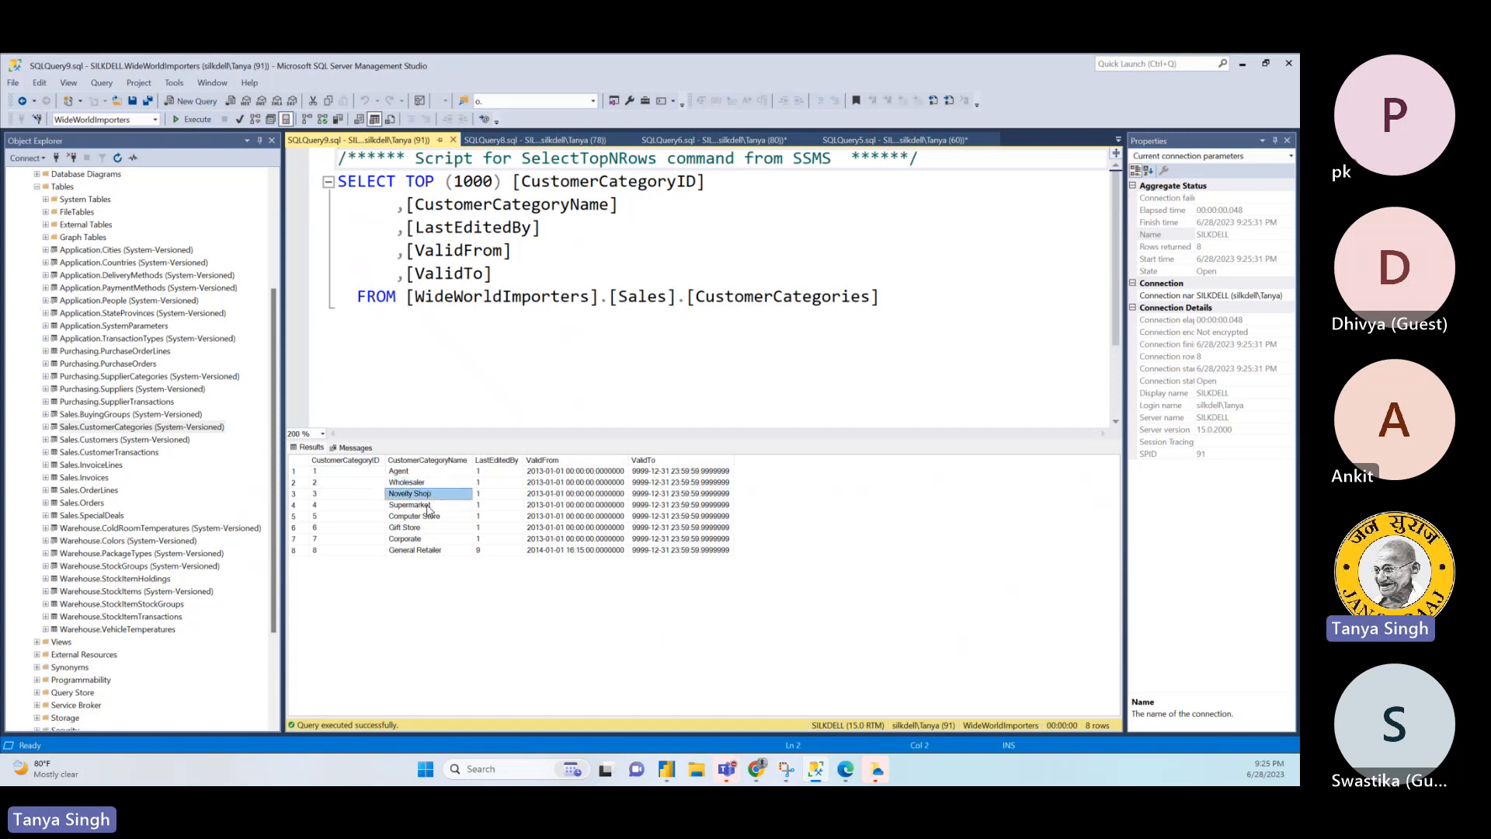
pyautogui.click(427, 506)
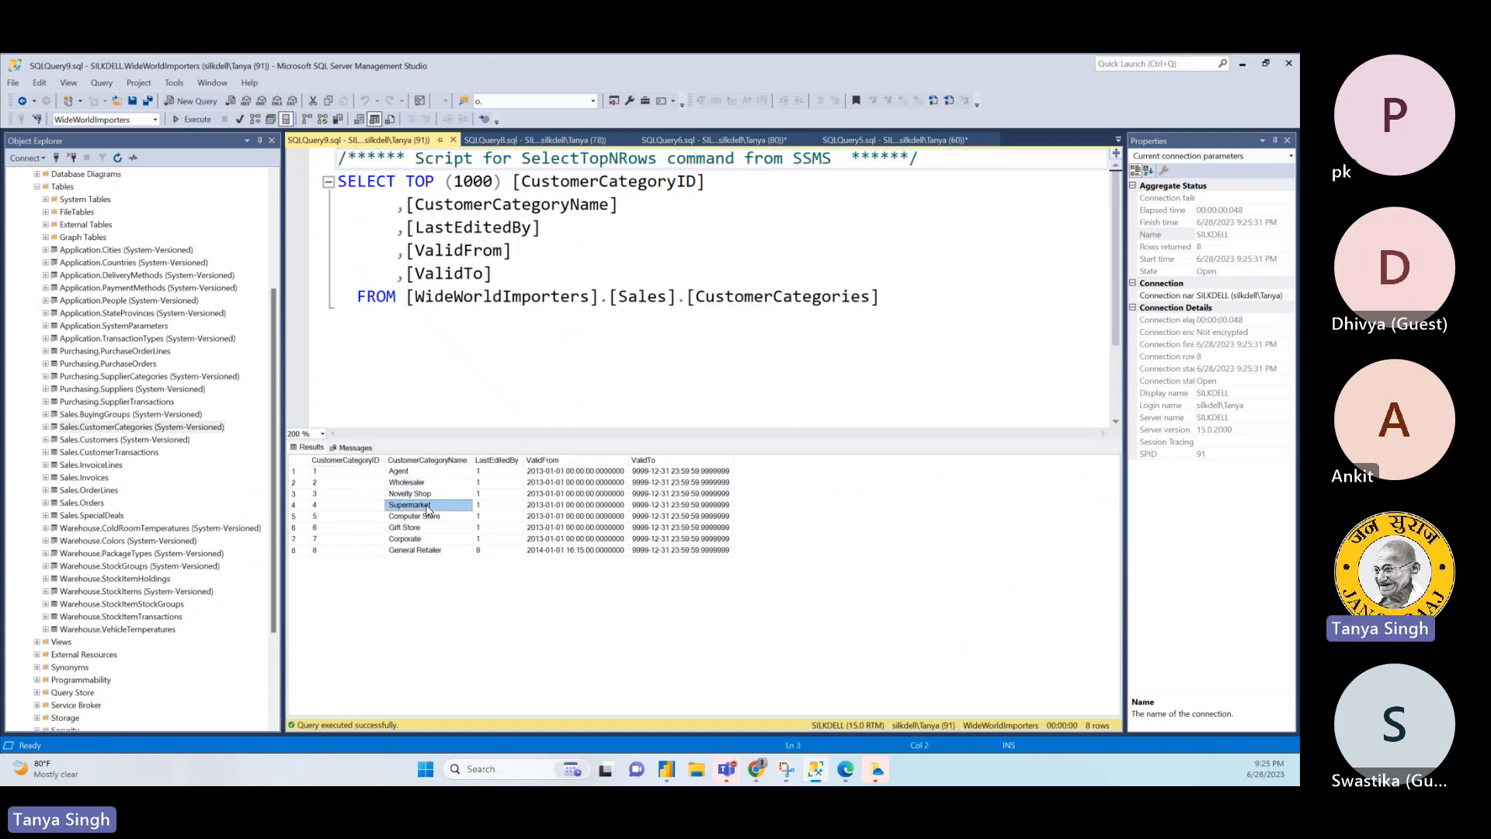
pyautogui.click(424, 551)
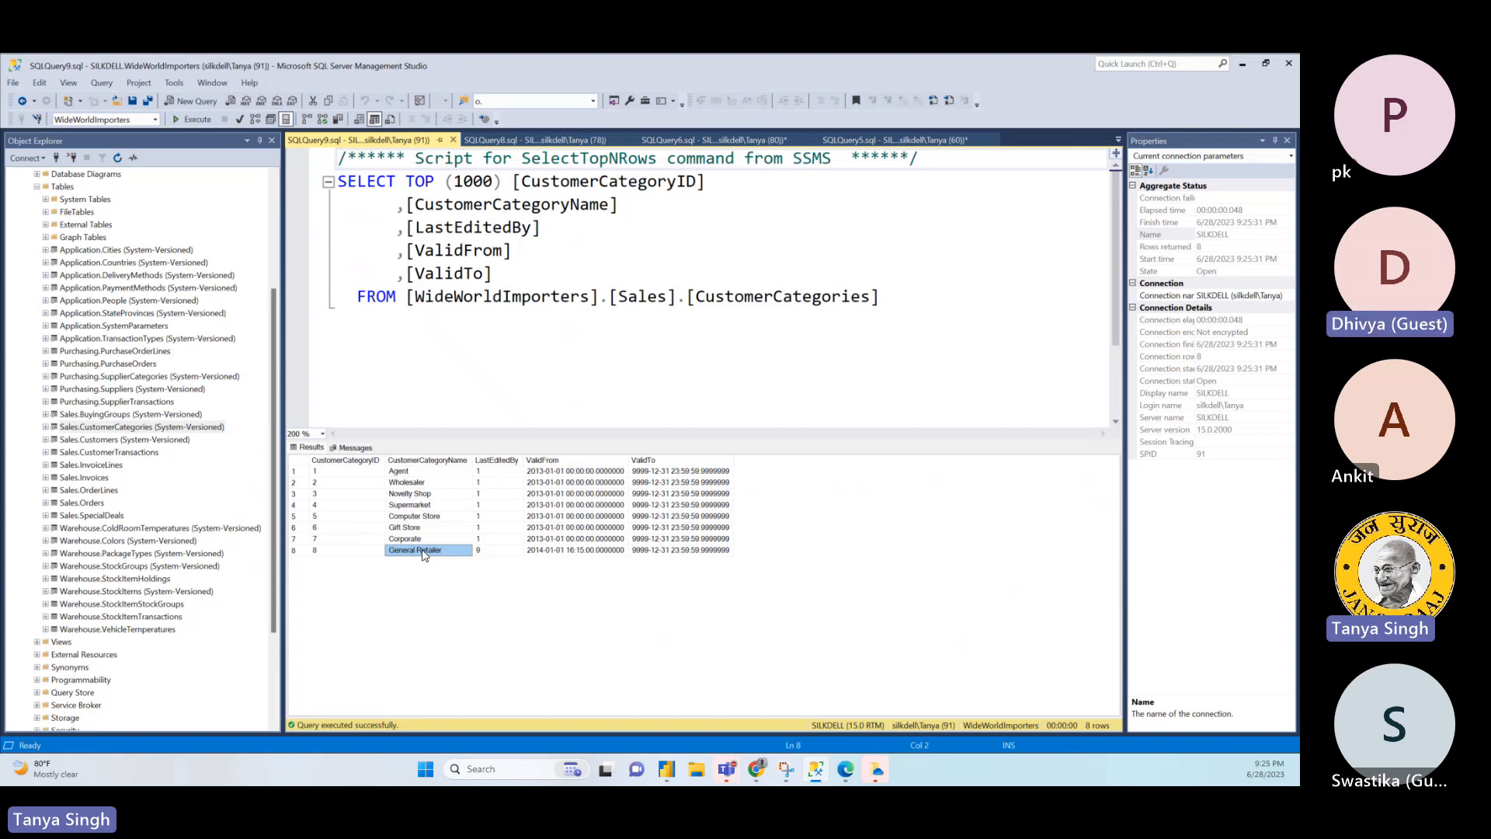
# - Return to the OrderLines join query and extend the new JOIN clause with Sales.Customers c ON
pyautogui.click(578, 142)
pyautogui.click(714, 140)
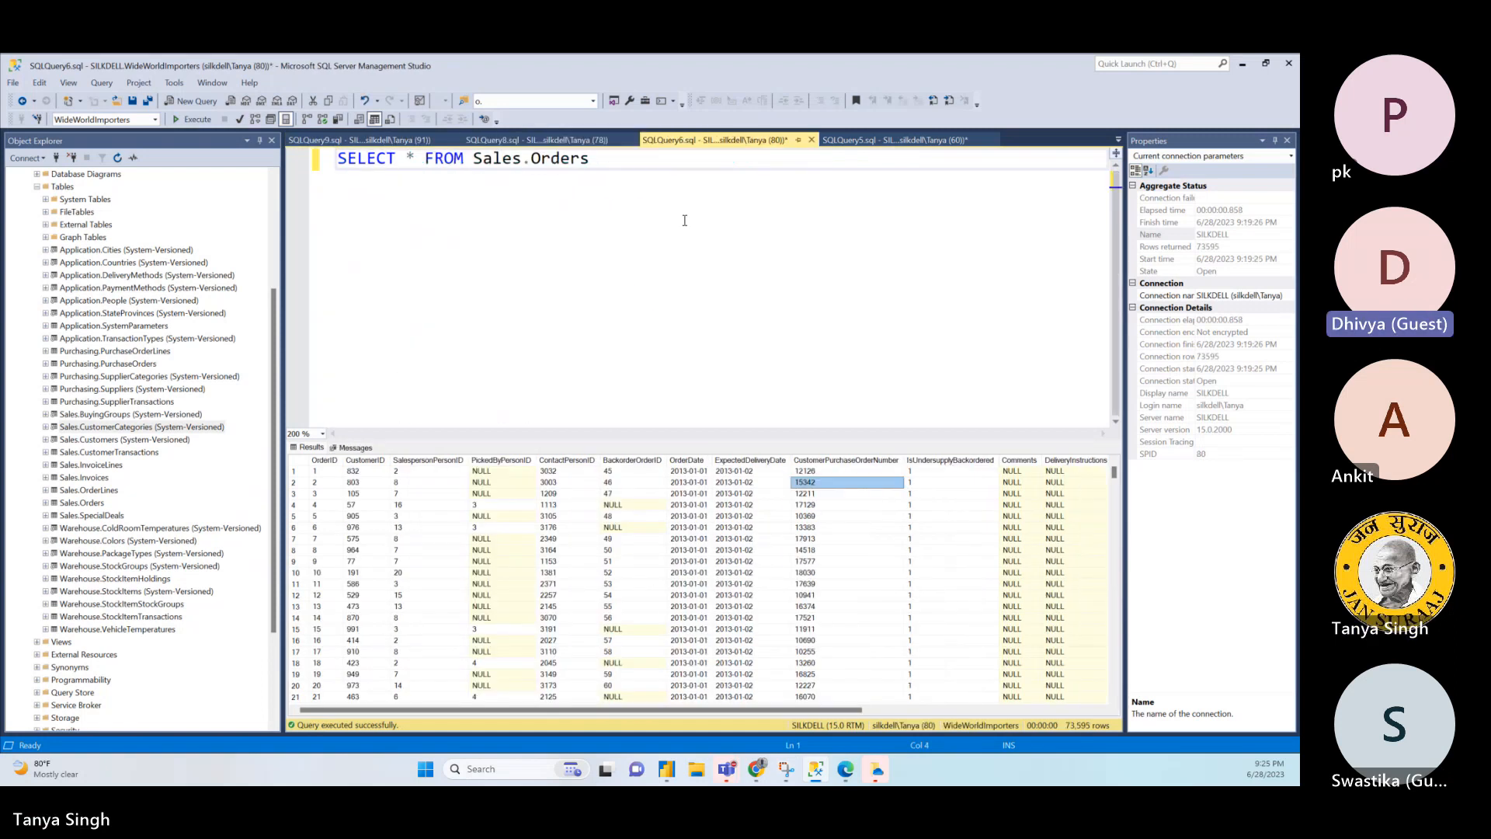
pyautogui.click(893, 140)
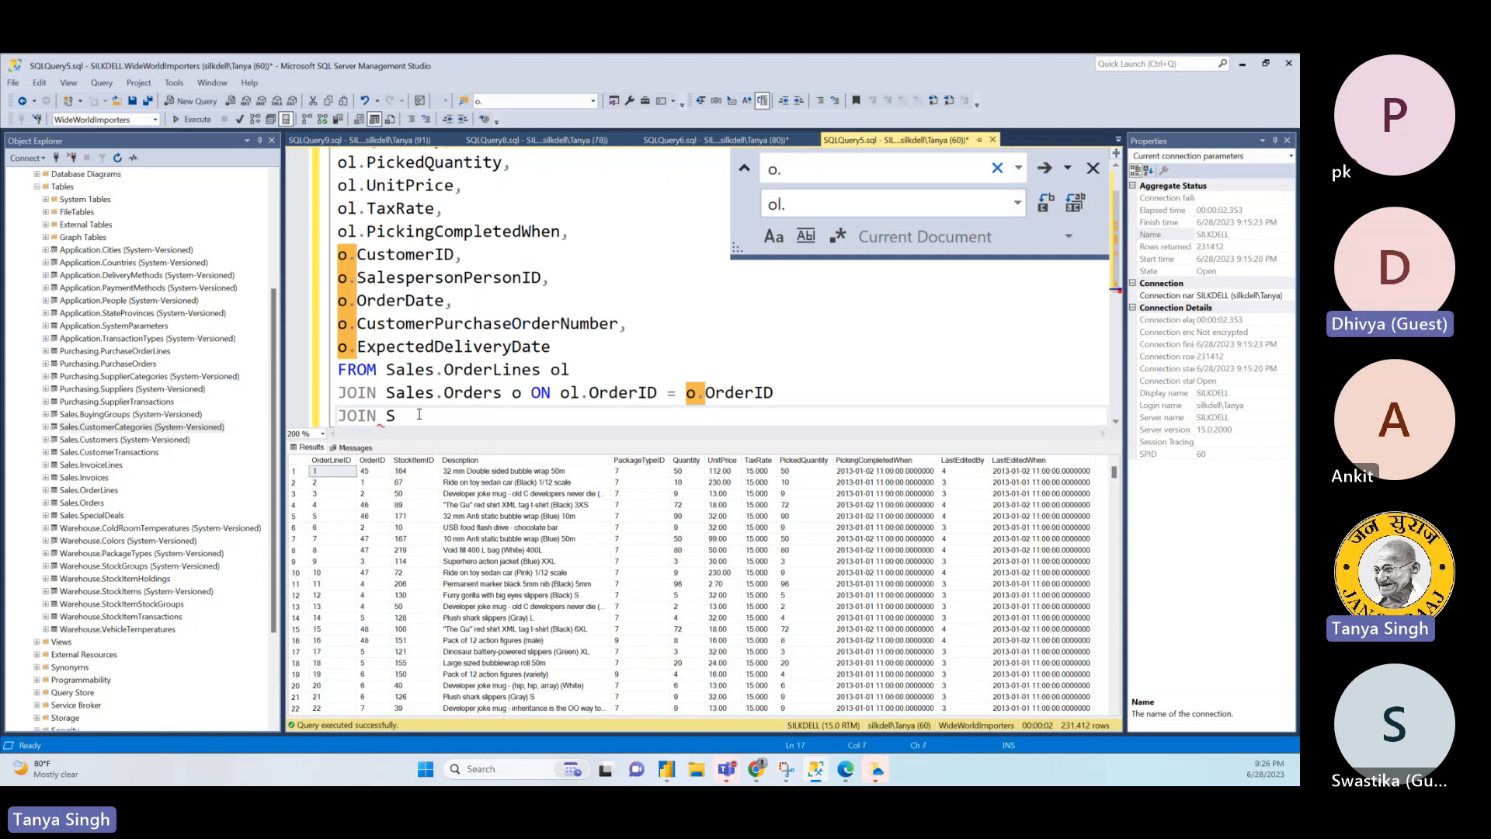
pyautogui.write('ales.C')
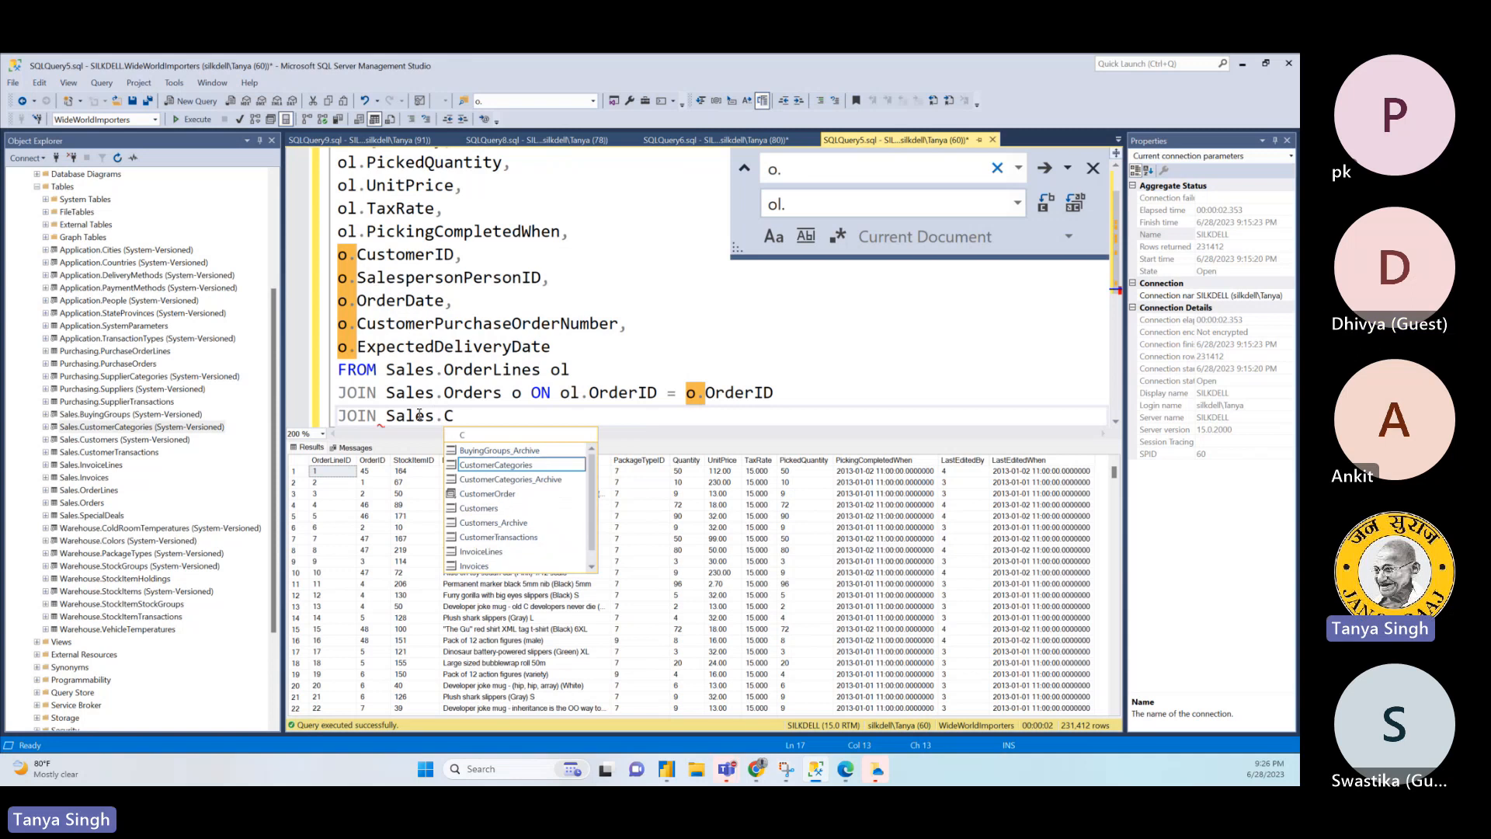
pyautogui.doubleClick(492, 508)
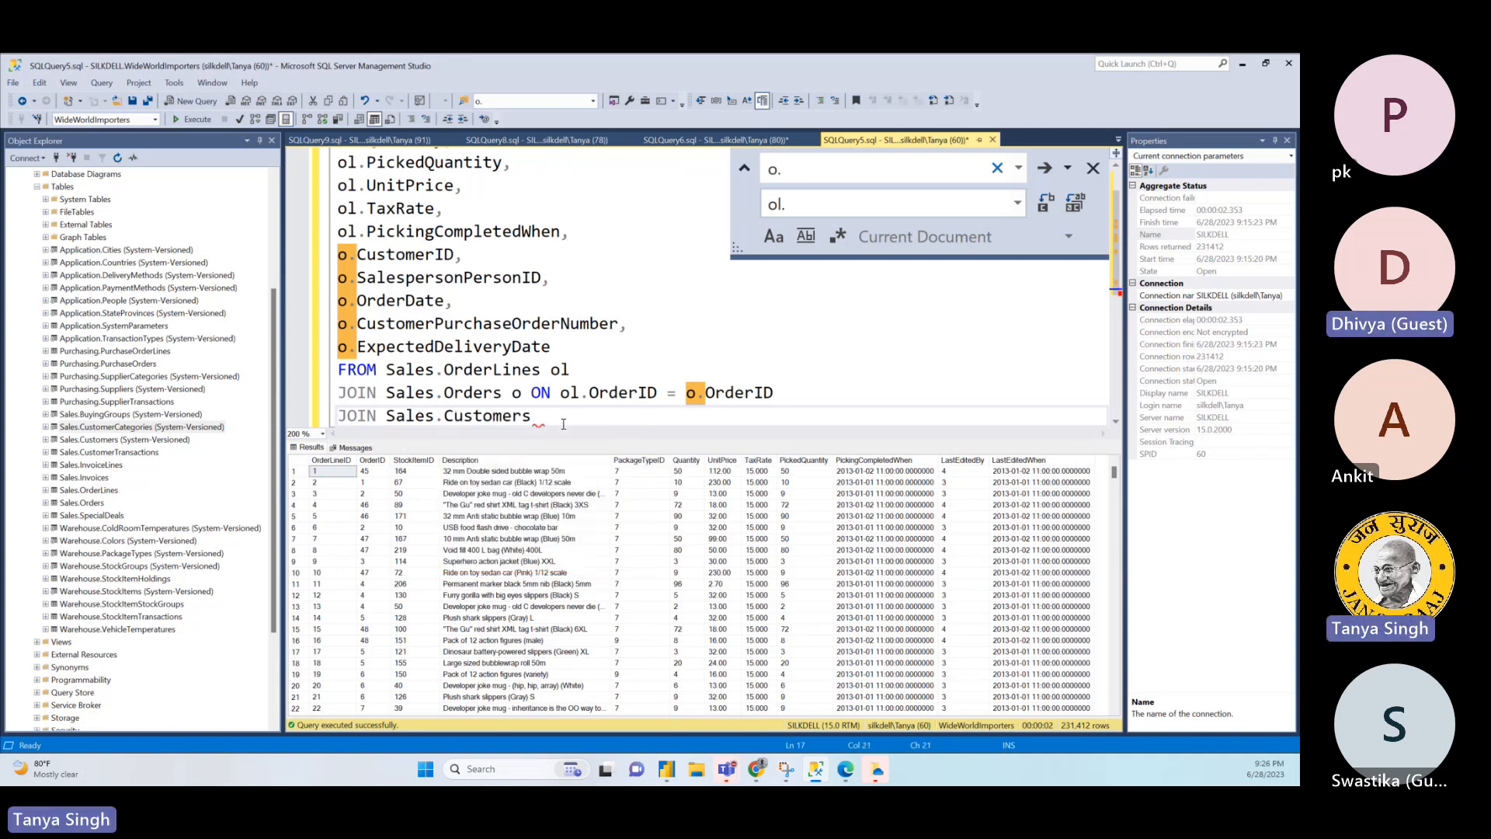
pyautogui.write('c ON')
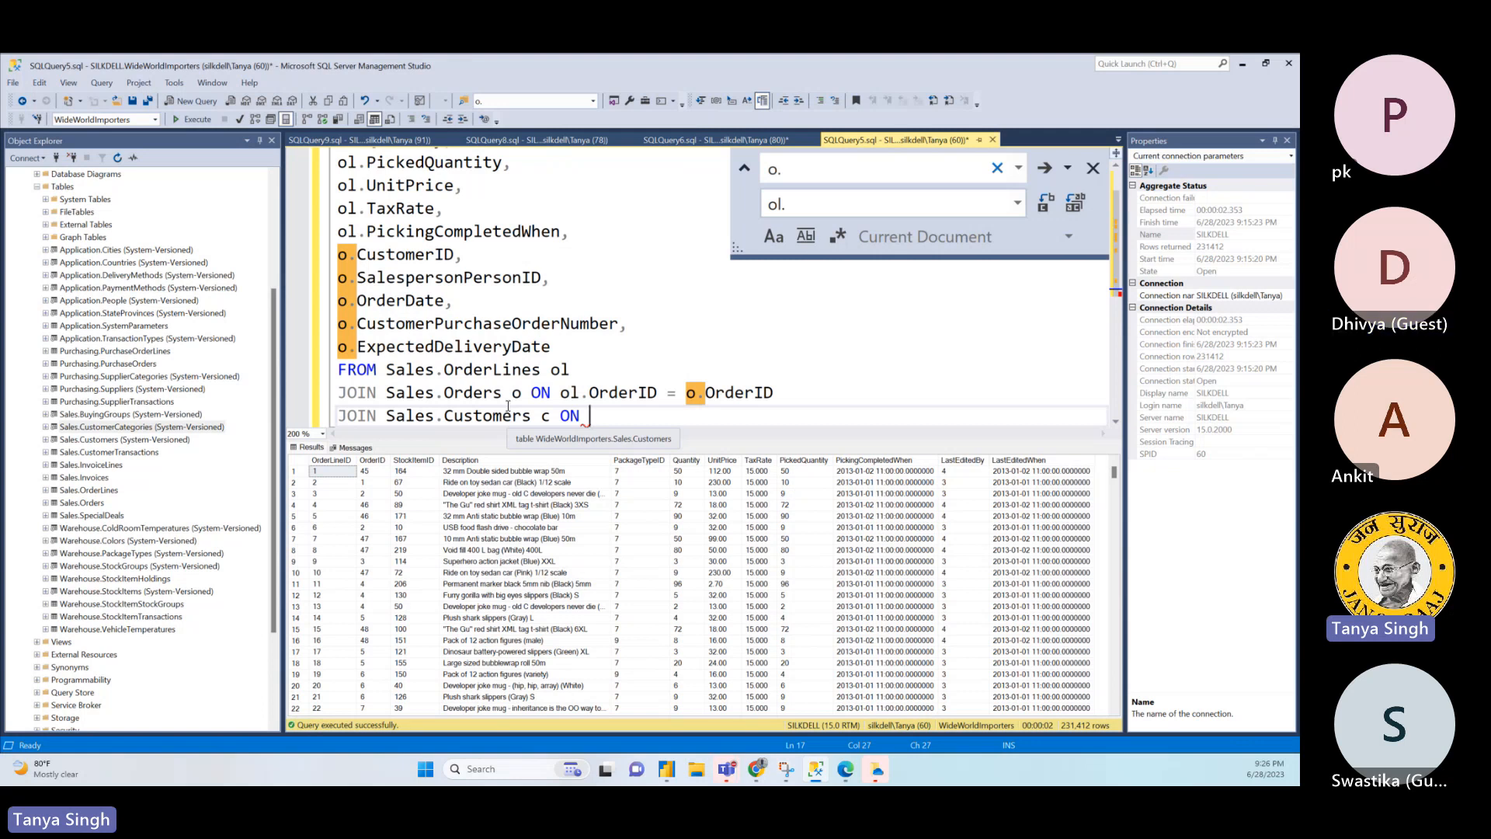
pyautogui.click(531, 415)
pyautogui.write('Ca')
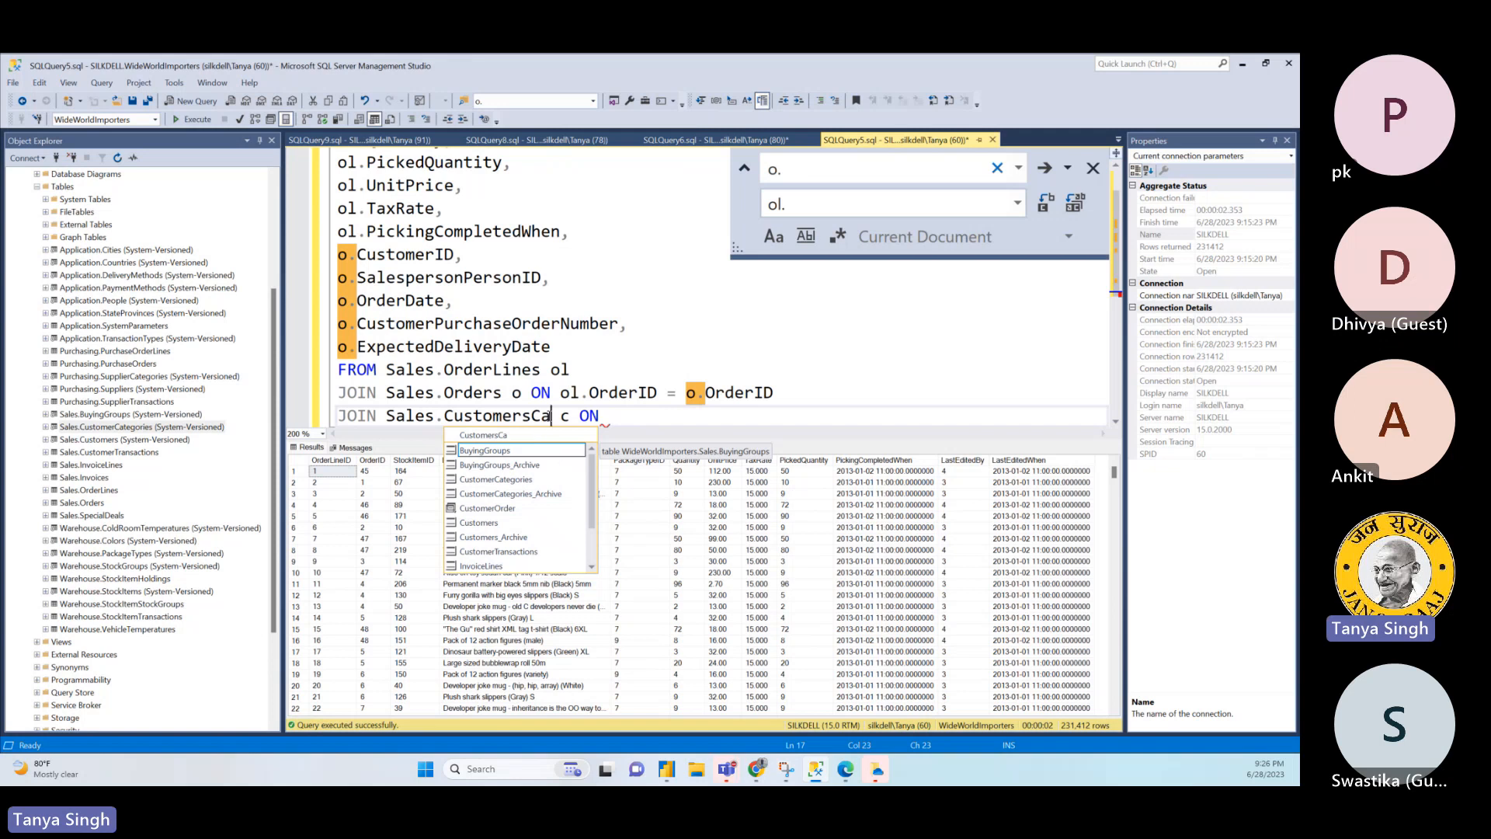
pyautogui.click(552, 417)
pyautogui.press('BackSpace')
pyautogui.press('BackSpace')
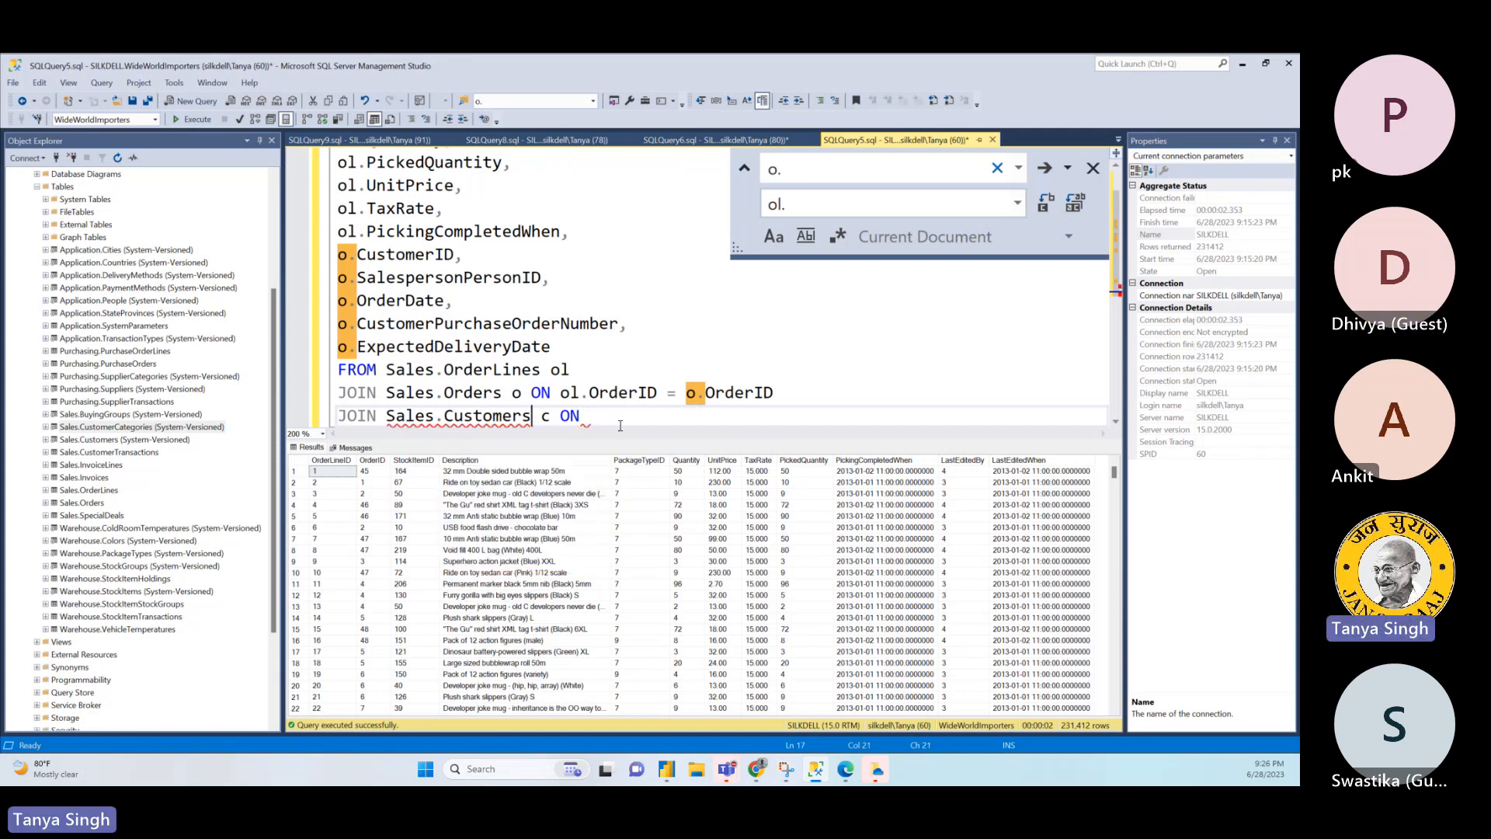
# - Complete the Sales.Customers join condition as o.CustomerID = c.CustomerID
pyautogui.click(616, 418)
pyautogui.write('o.Cu')
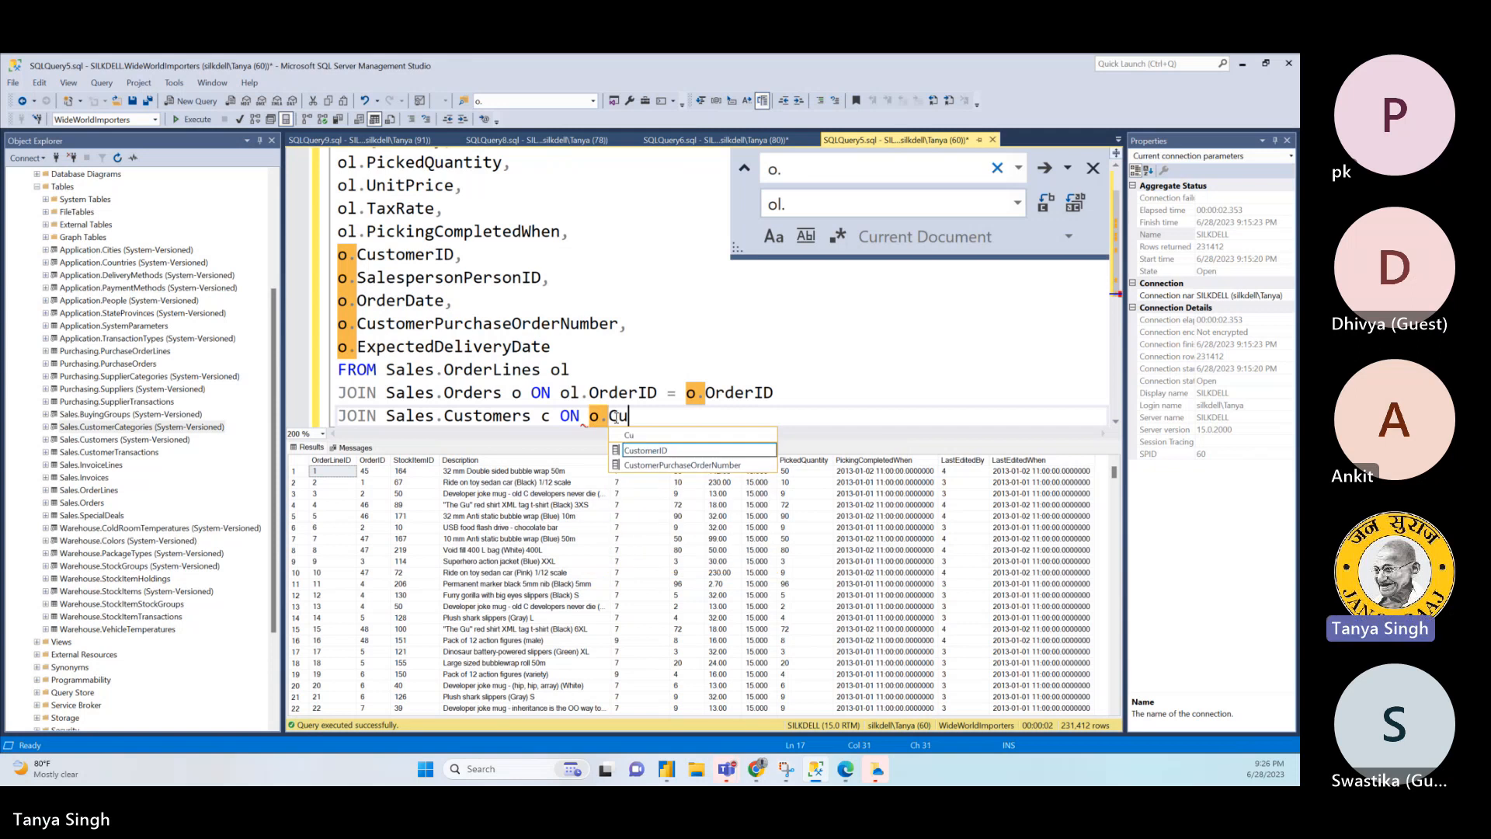
pyautogui.press('Tab')
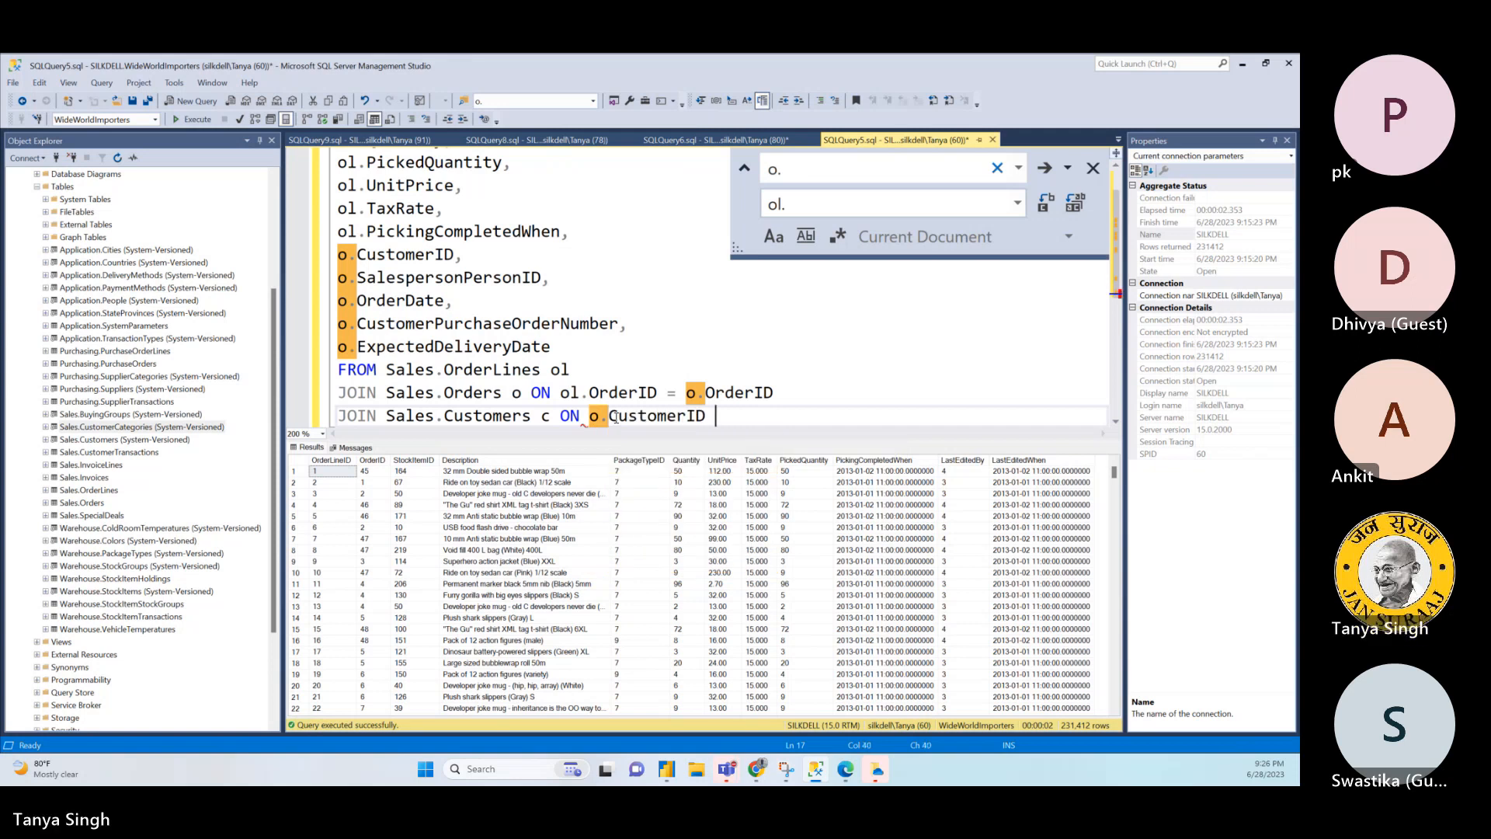
pyautogui.write('= c.Cu')
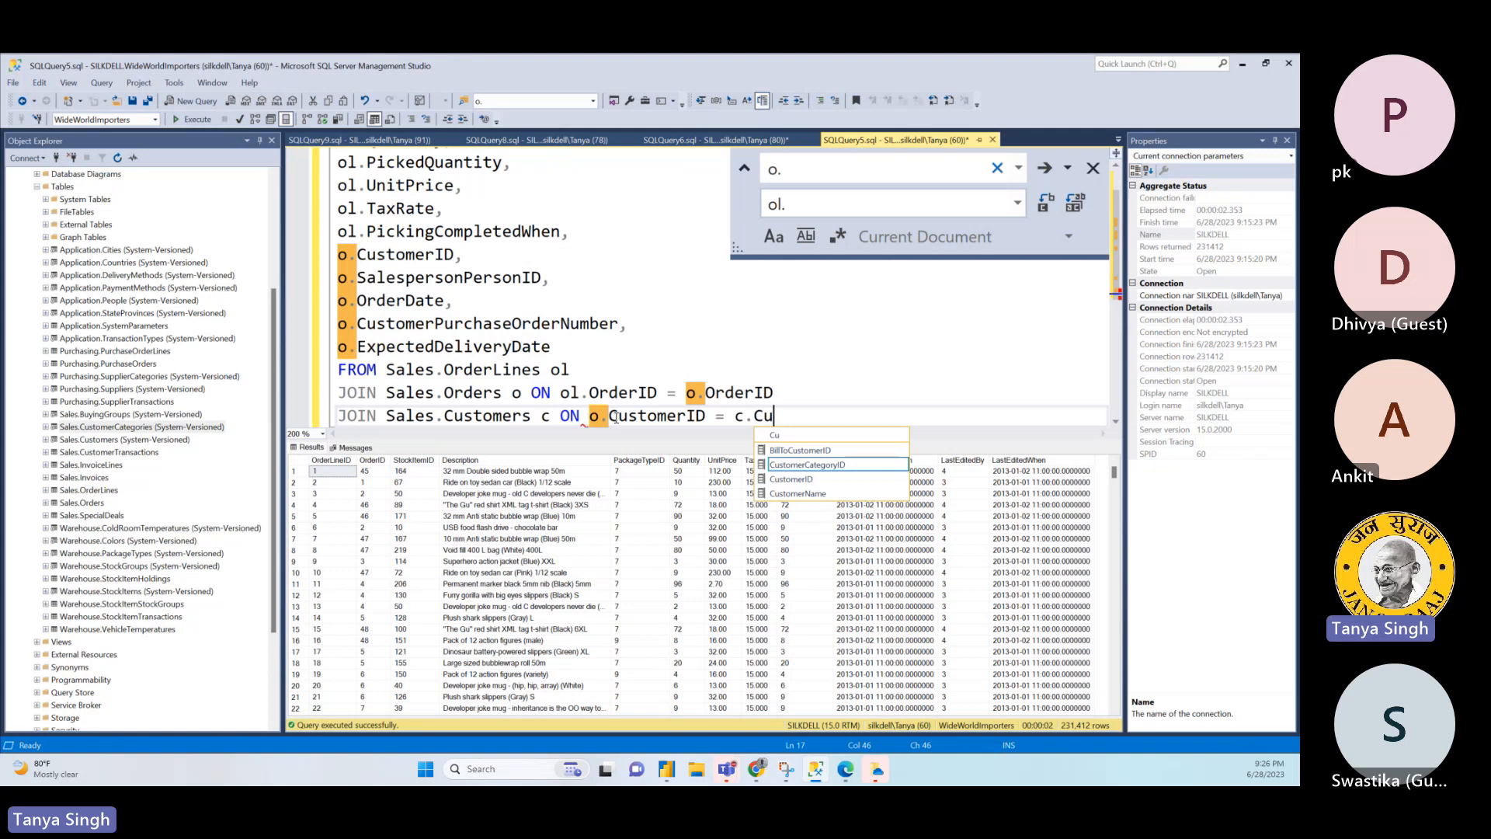
pyautogui.doubleClick(793, 480)
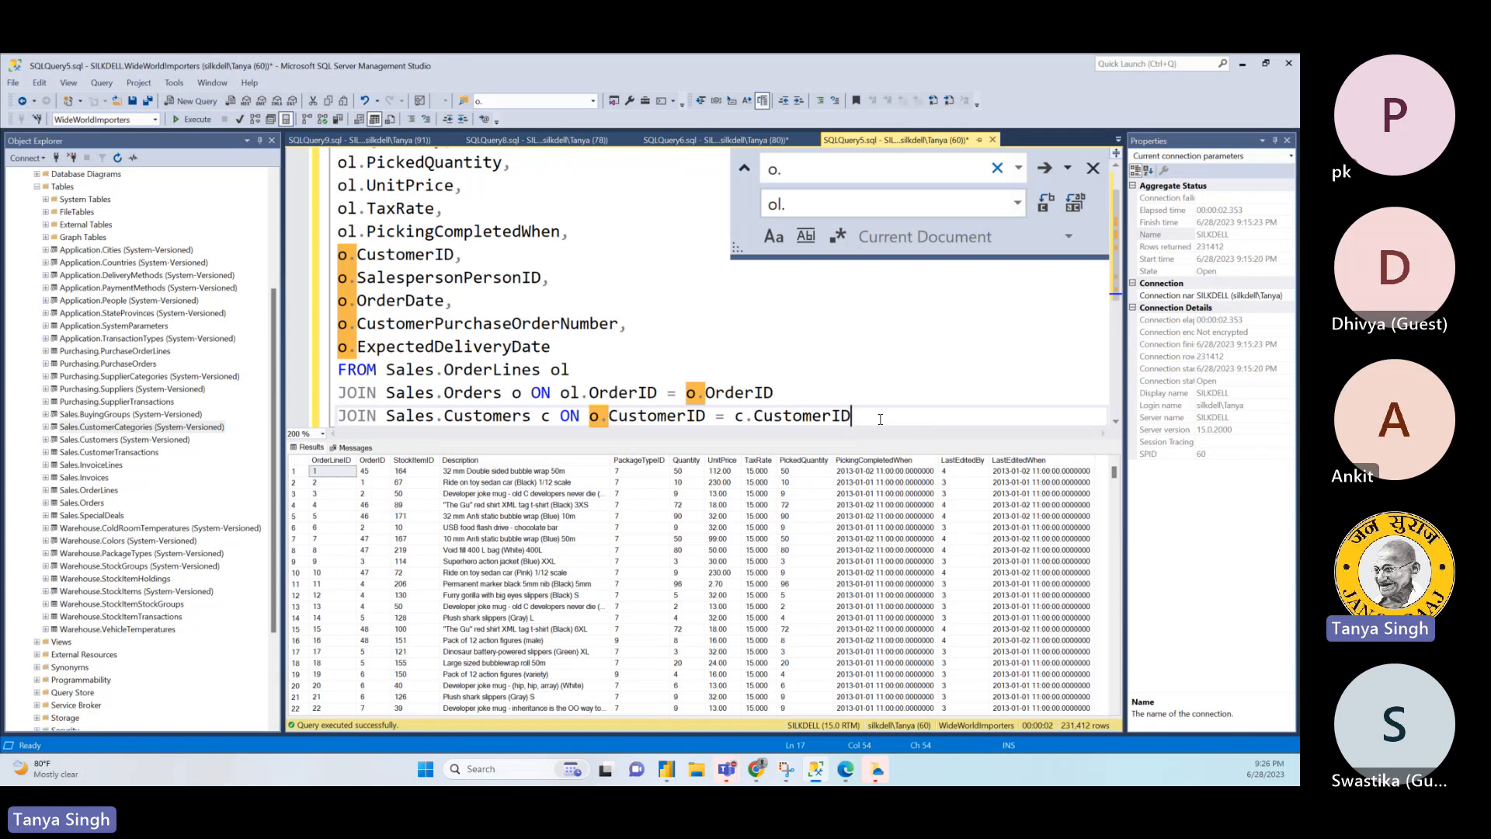
# - Add a JOIN line below it for Sales.CustomerCategories with alias ct, followed by the on keyword
pyautogui.press('Return')
pyautogui.write('JOIN ')
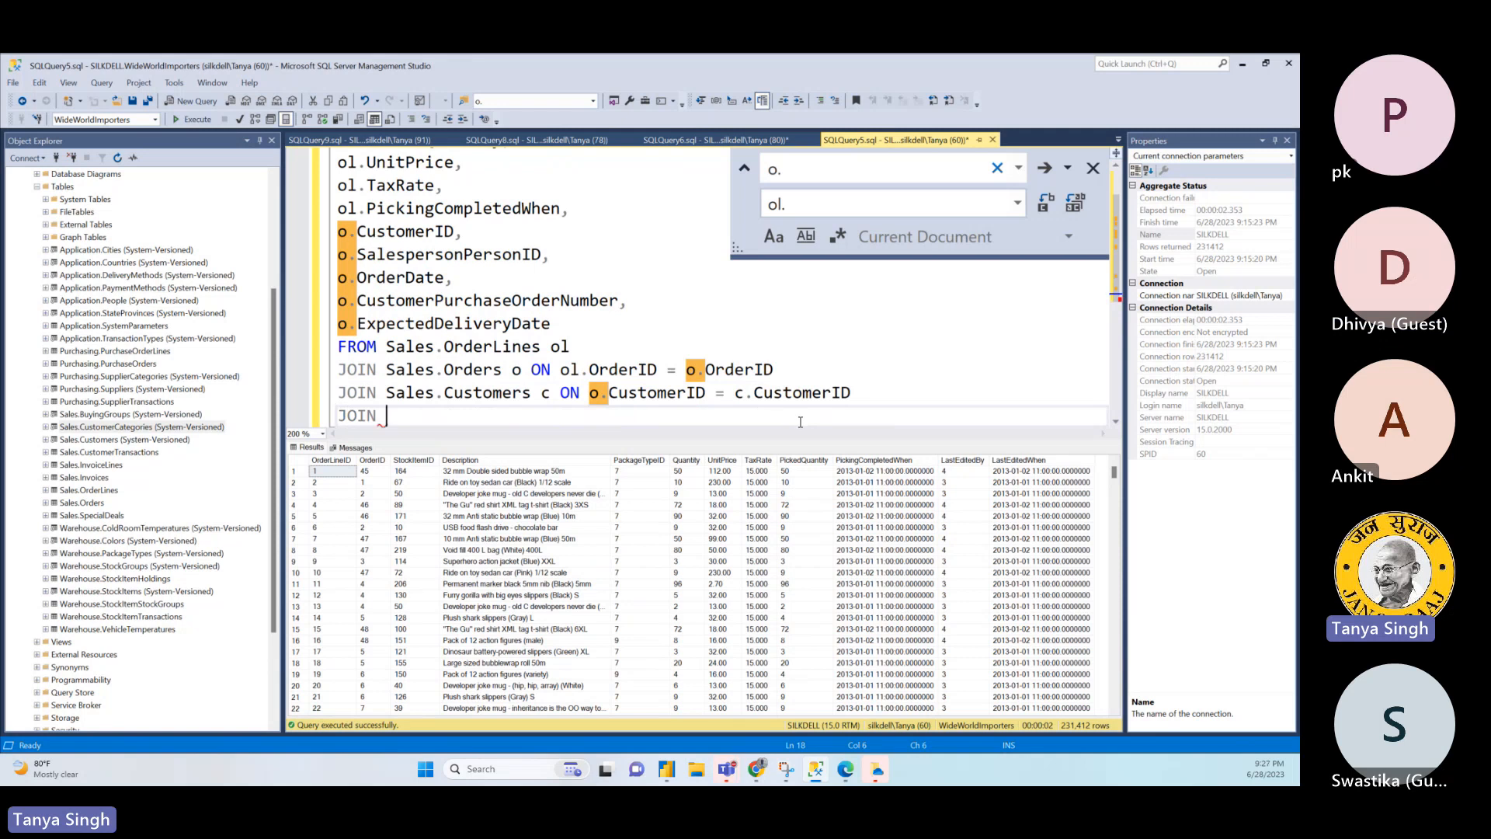
pyautogui.write('Sales')
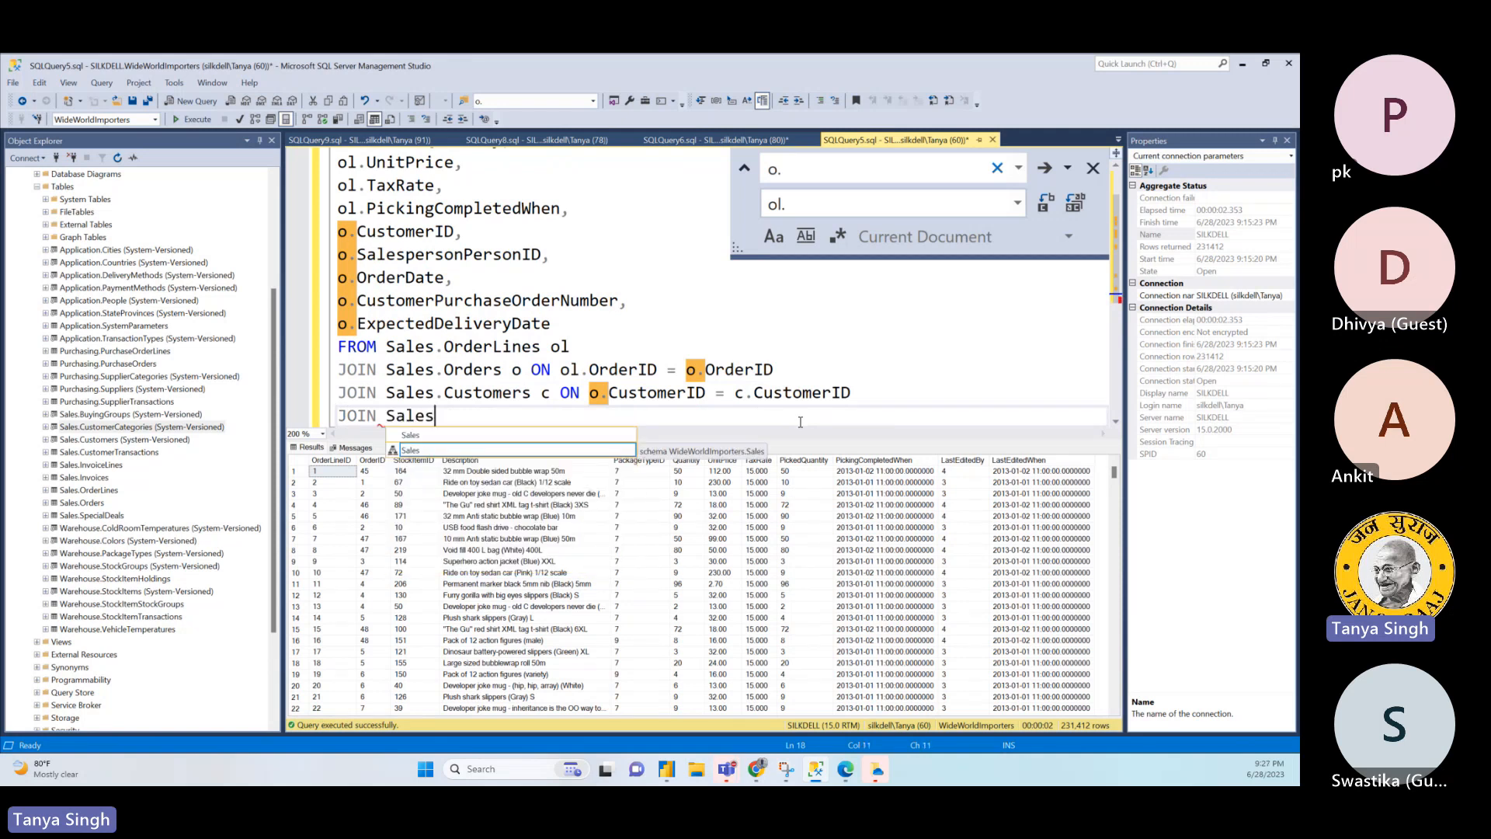
pyautogui.write('.Cu')
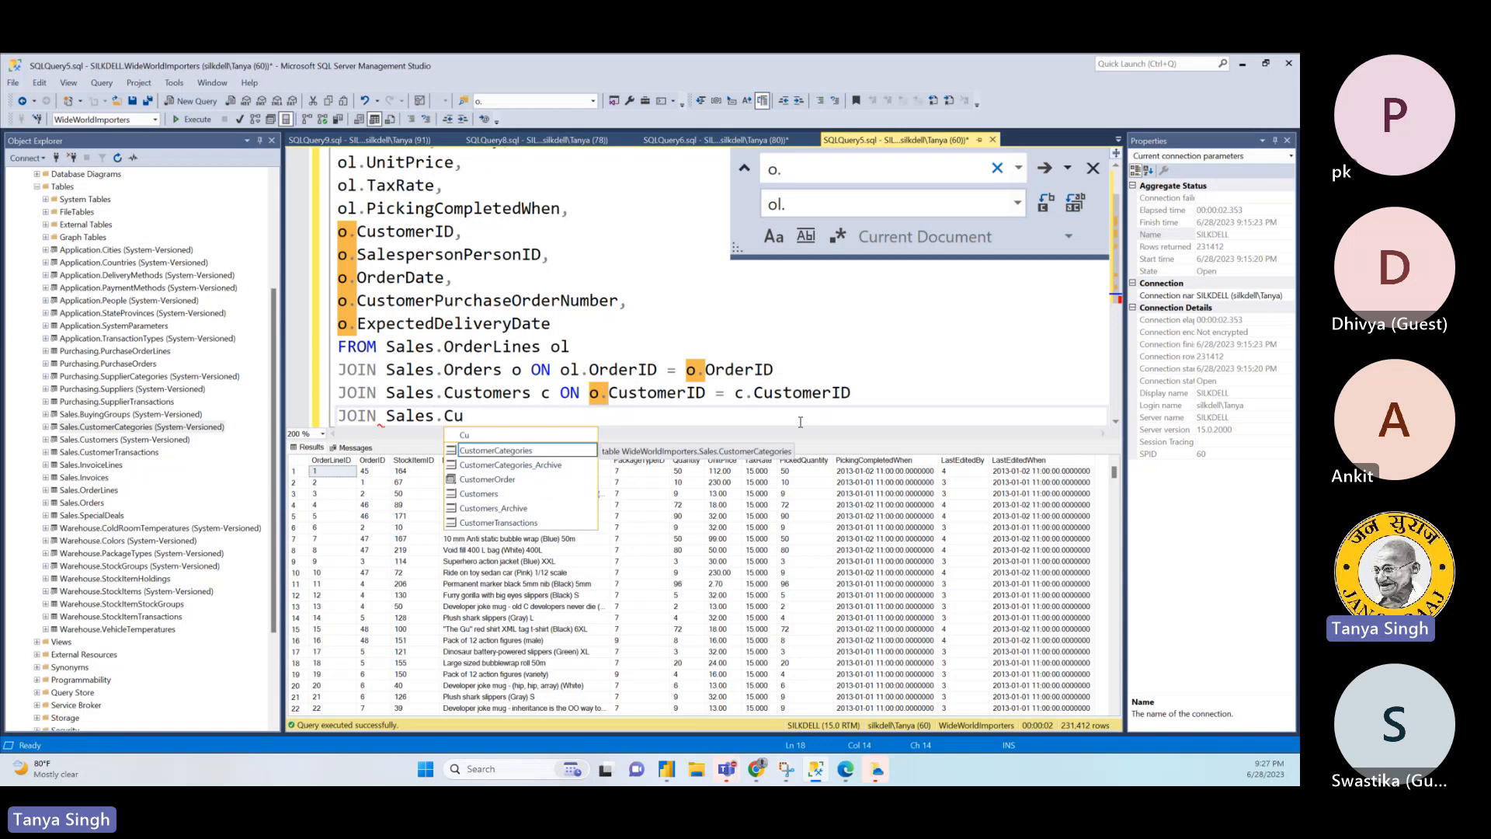
pyautogui.write('stomerCategories ct ')
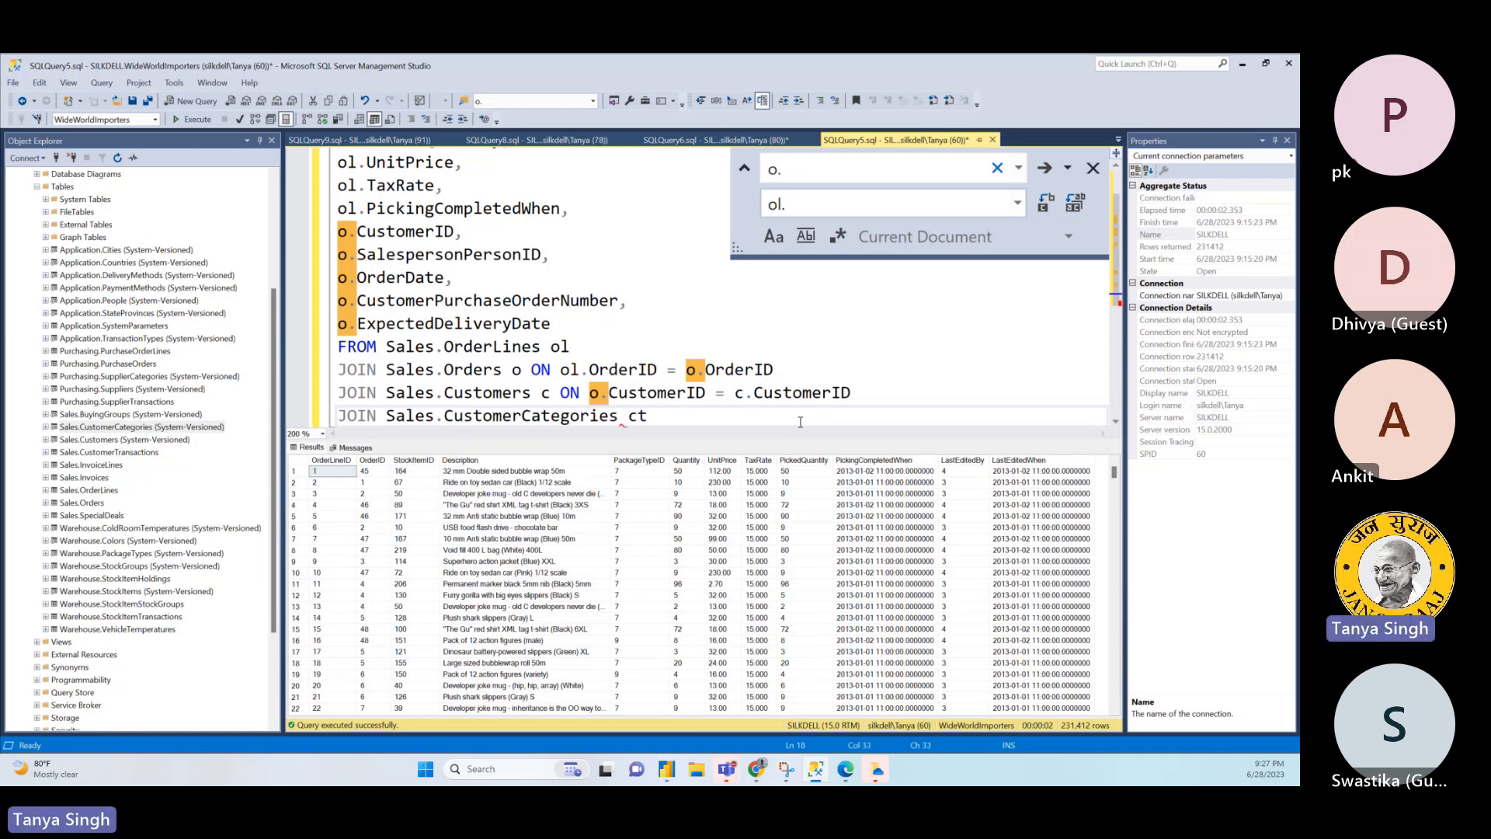
pyautogui.write('on ')
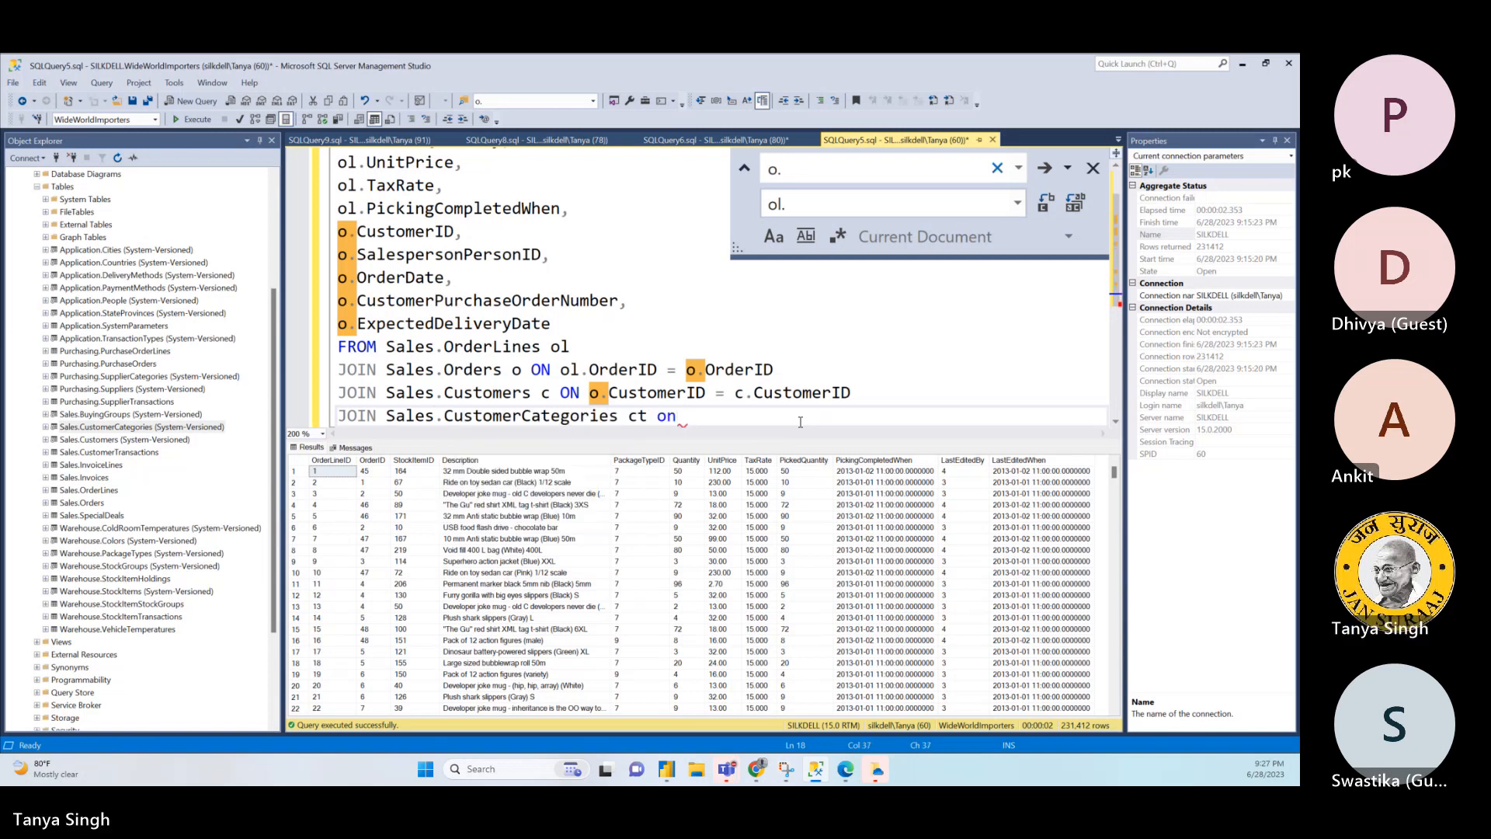
pyautogui.write('c.Co')
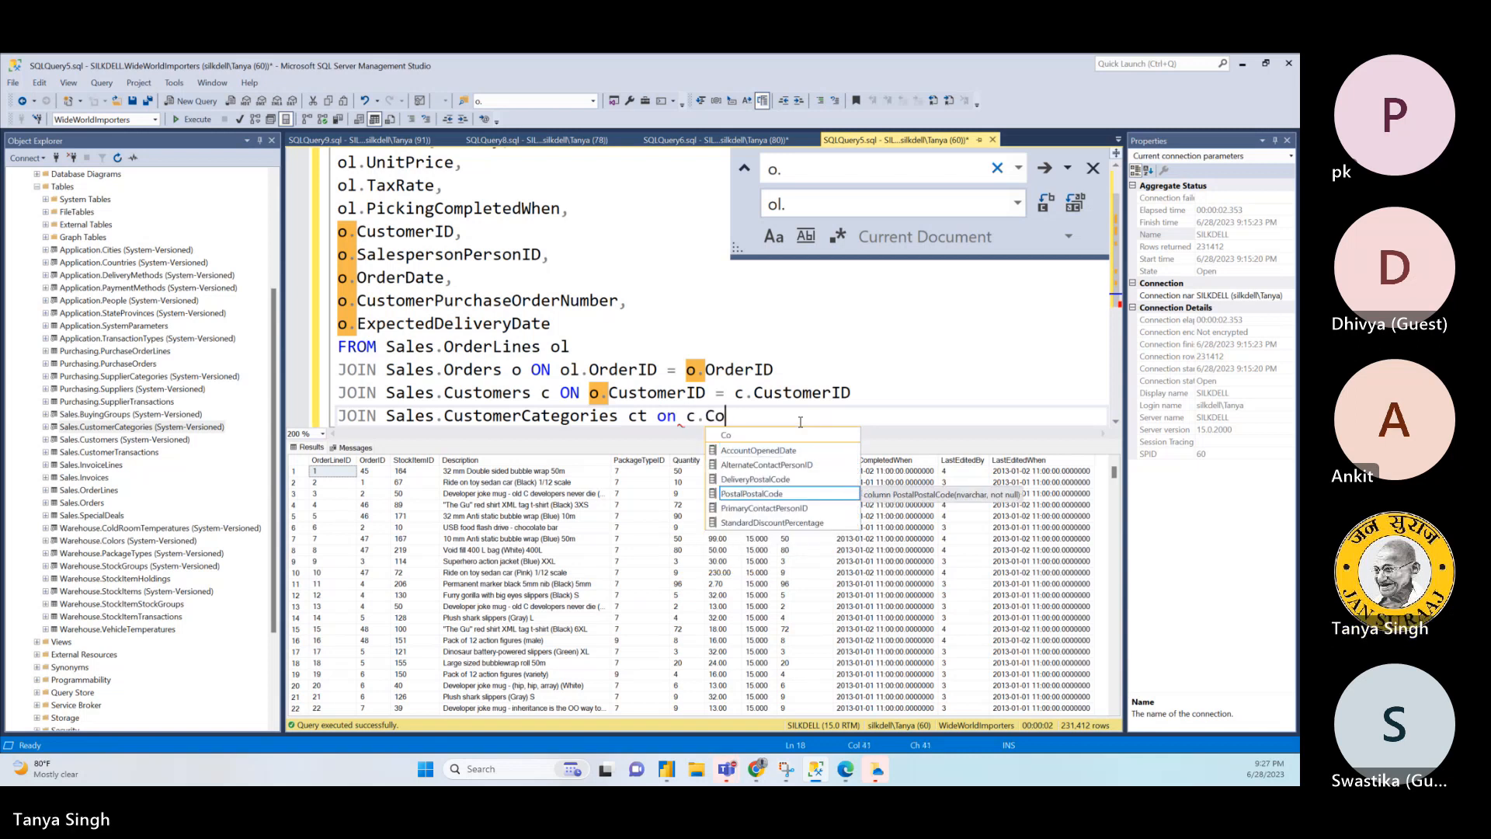
# - Set the Sales.CustomerCategories join condition to c.CustomerCategoryID = ct.CustomerCategoryID and close the find-and-replace box
pyautogui.press('BackSpace')
pyautogui.write('u')
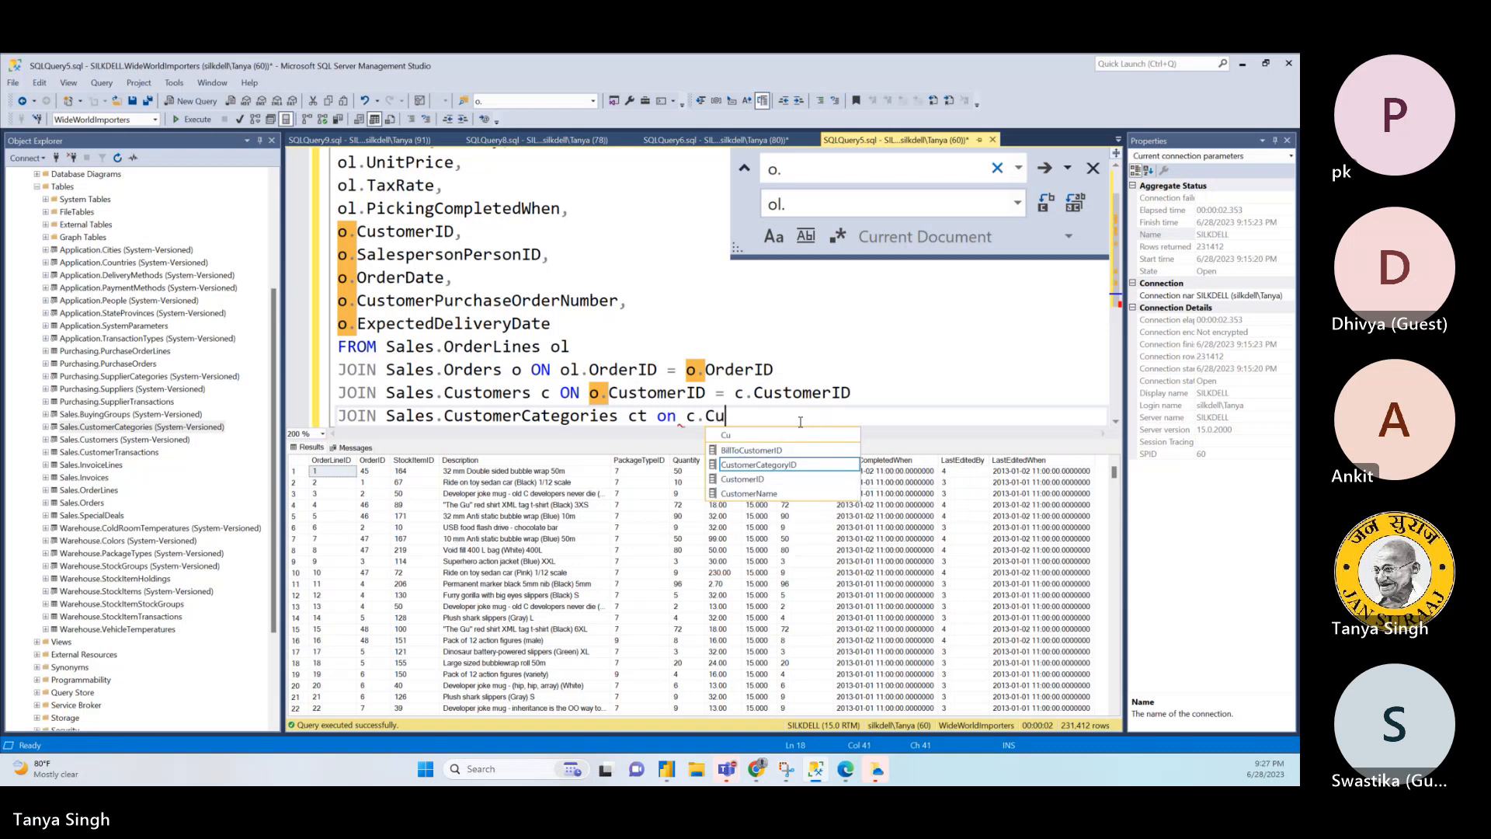
pyautogui.write('stomerCategoryID ')
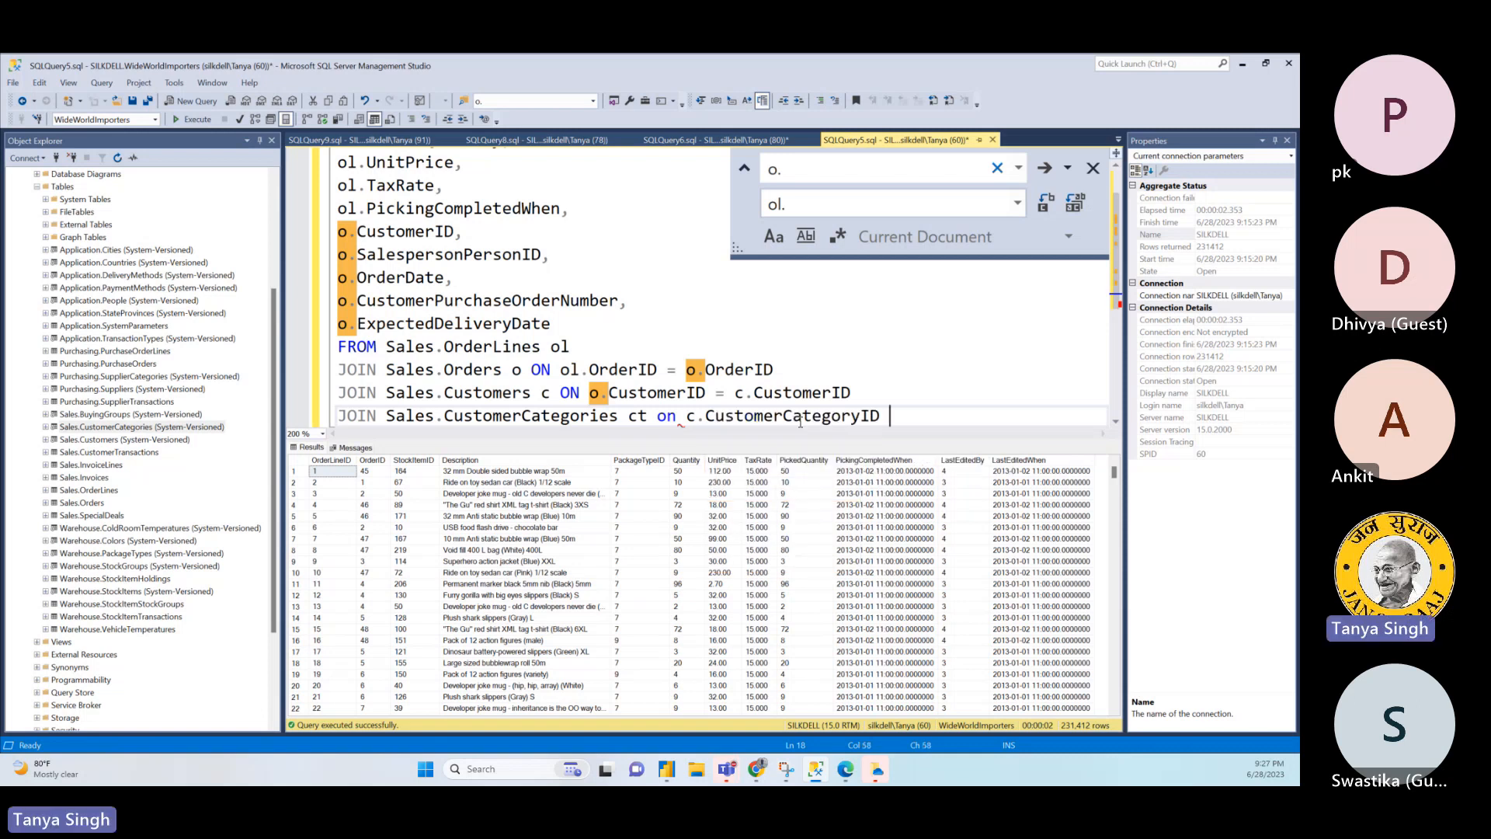
pyautogui.write('= ct.')
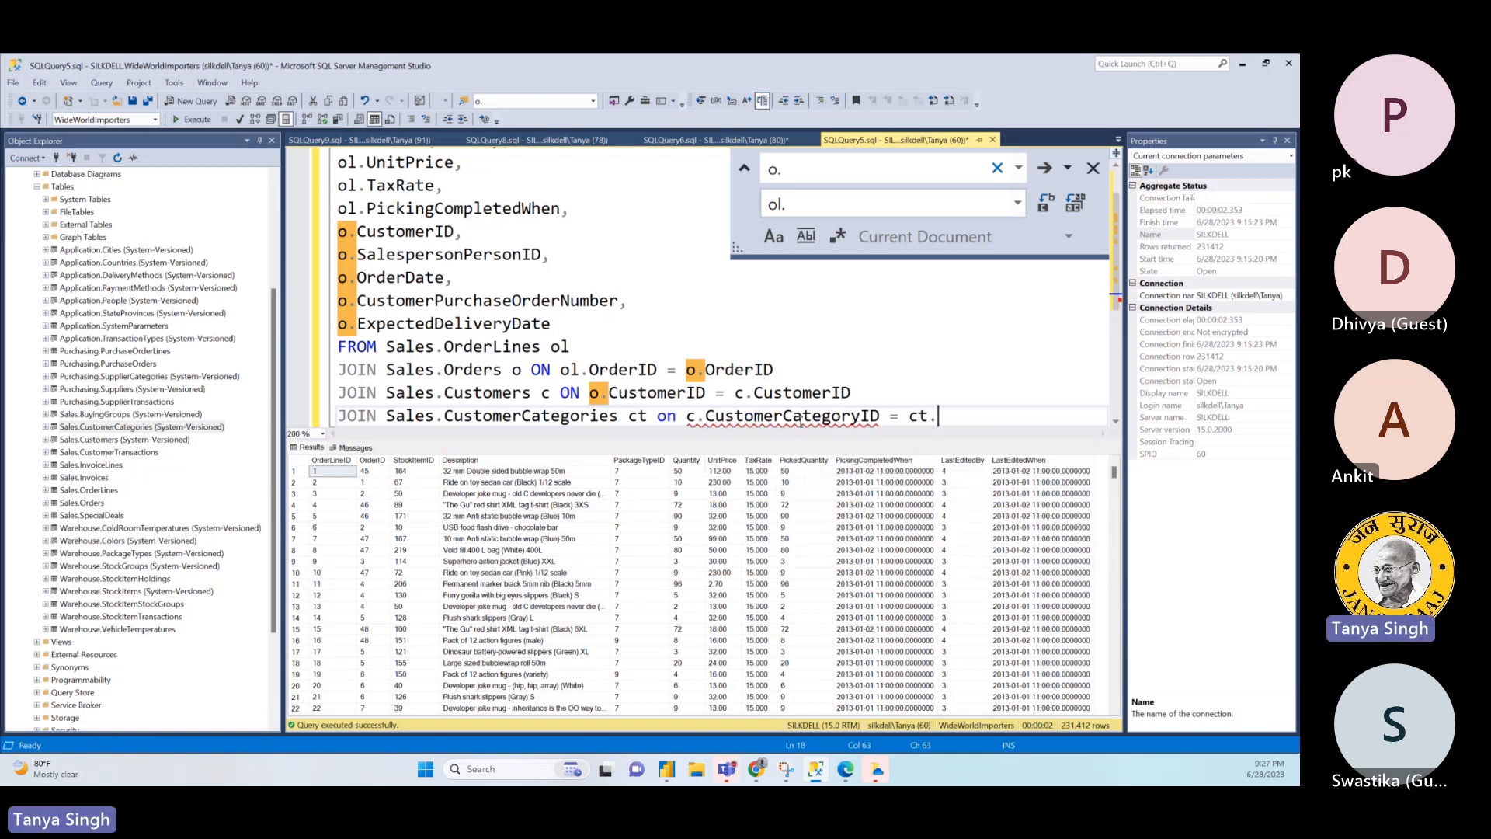
pyautogui.write('Cu')
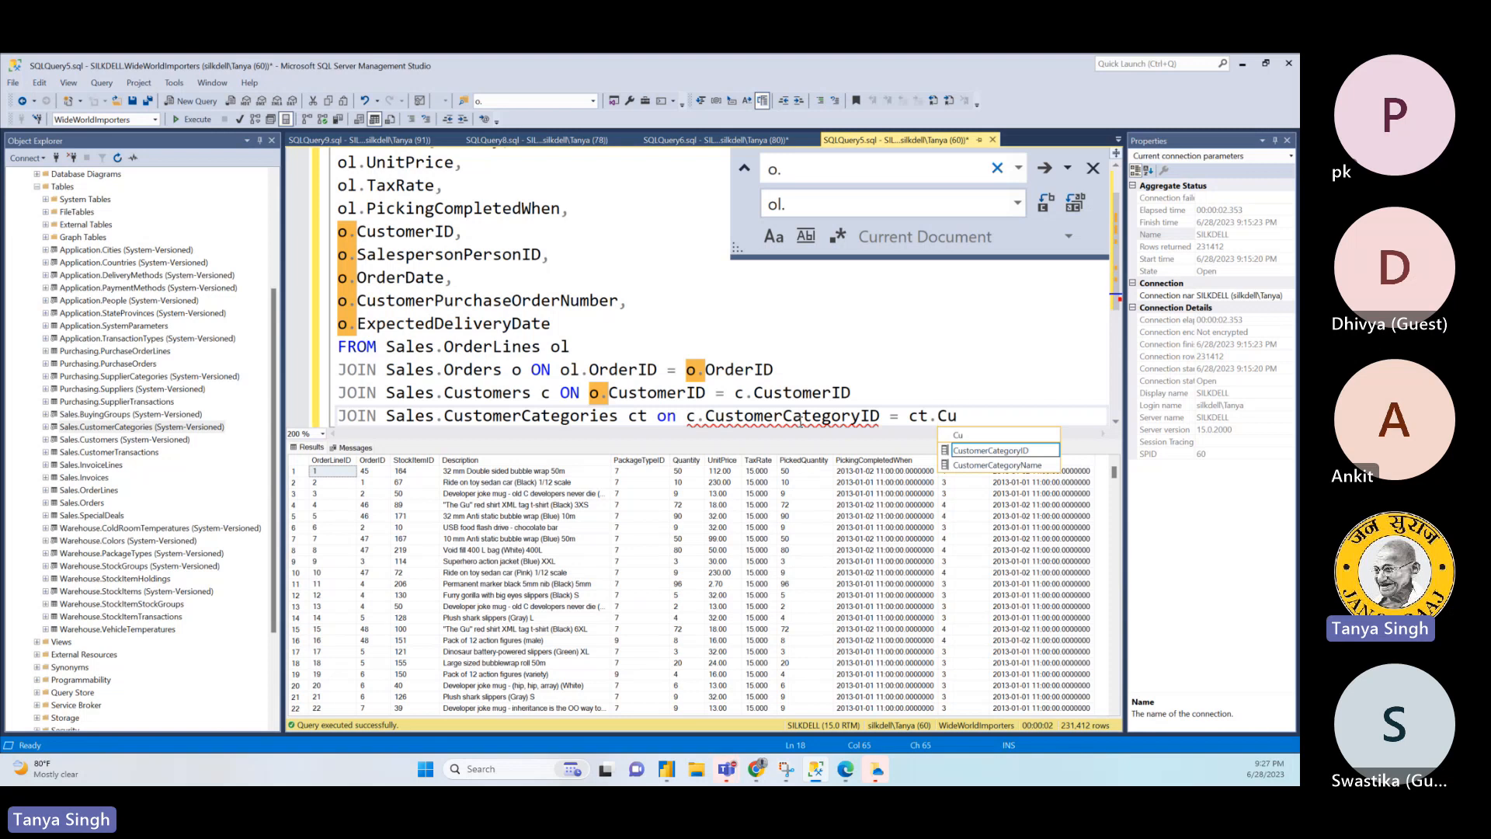
pyautogui.doubleClick(1013, 452)
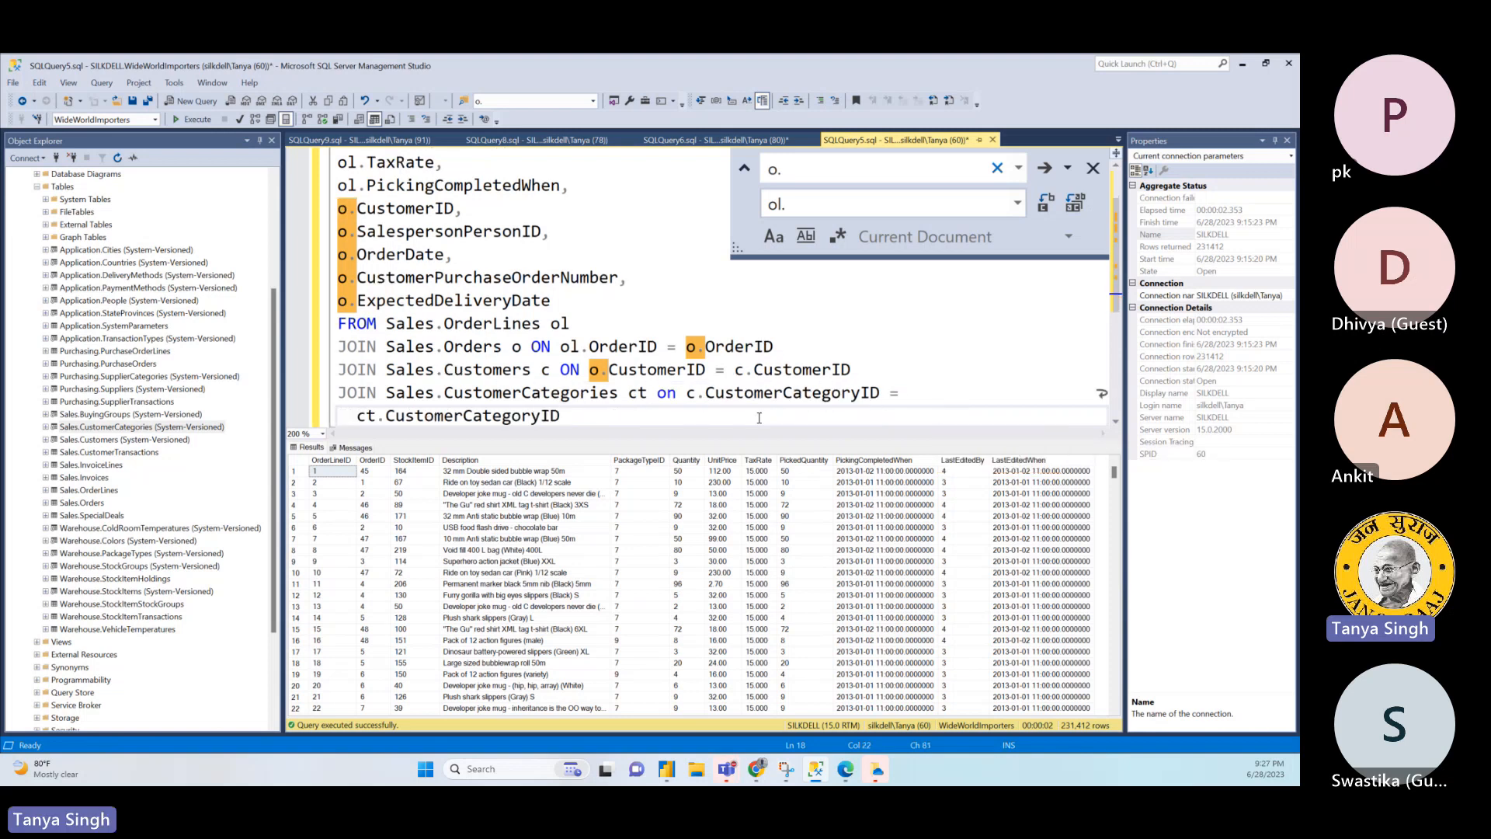
pyautogui.click(1093, 168)
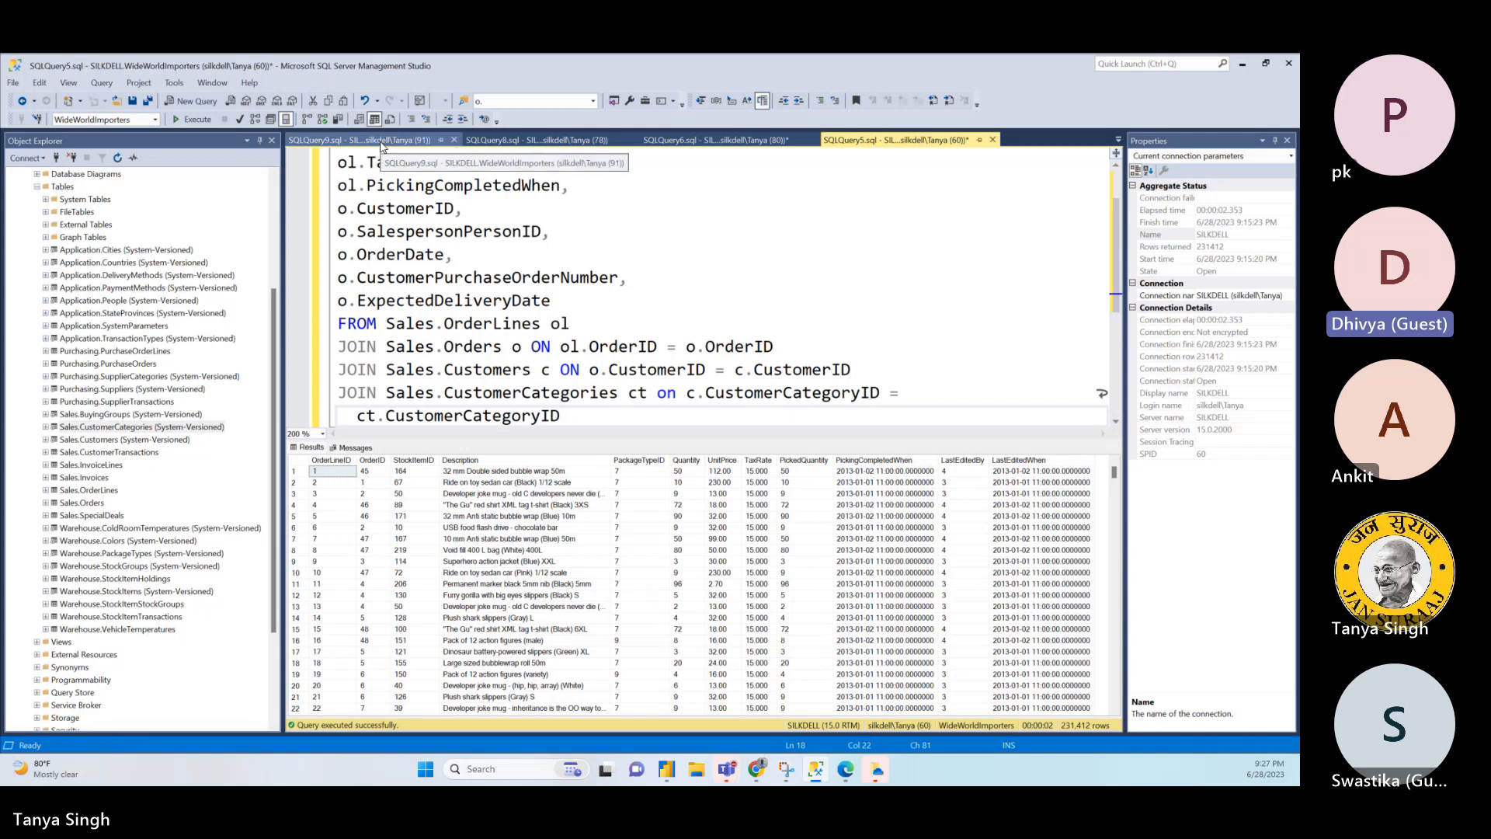
# - Add a comma after o.ExpectedDeliveryDate and start a new line for more columns in the SELECT list
pyautogui.click(109, 441)
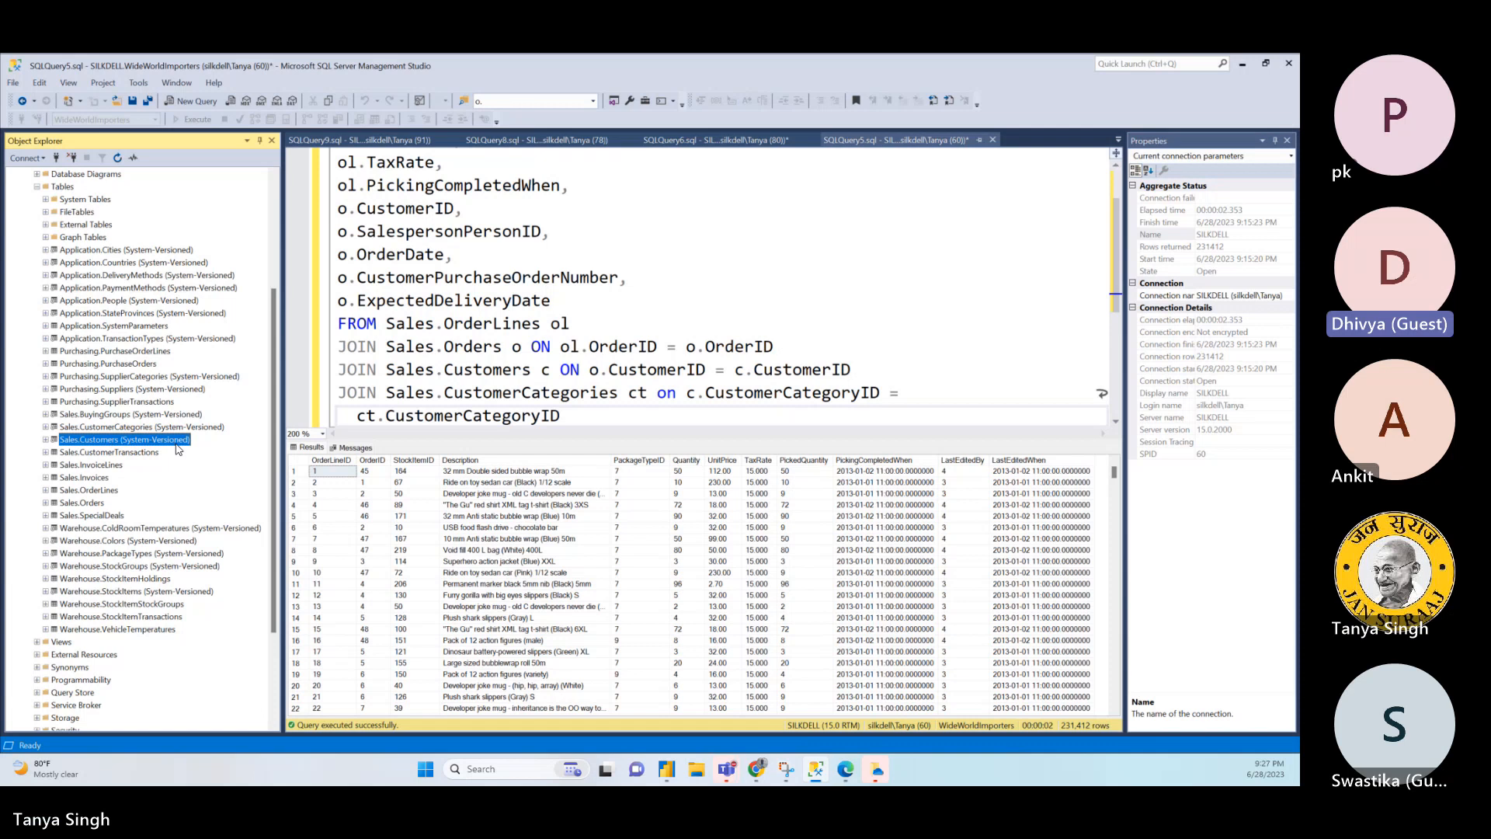
pyautogui.click(566, 300)
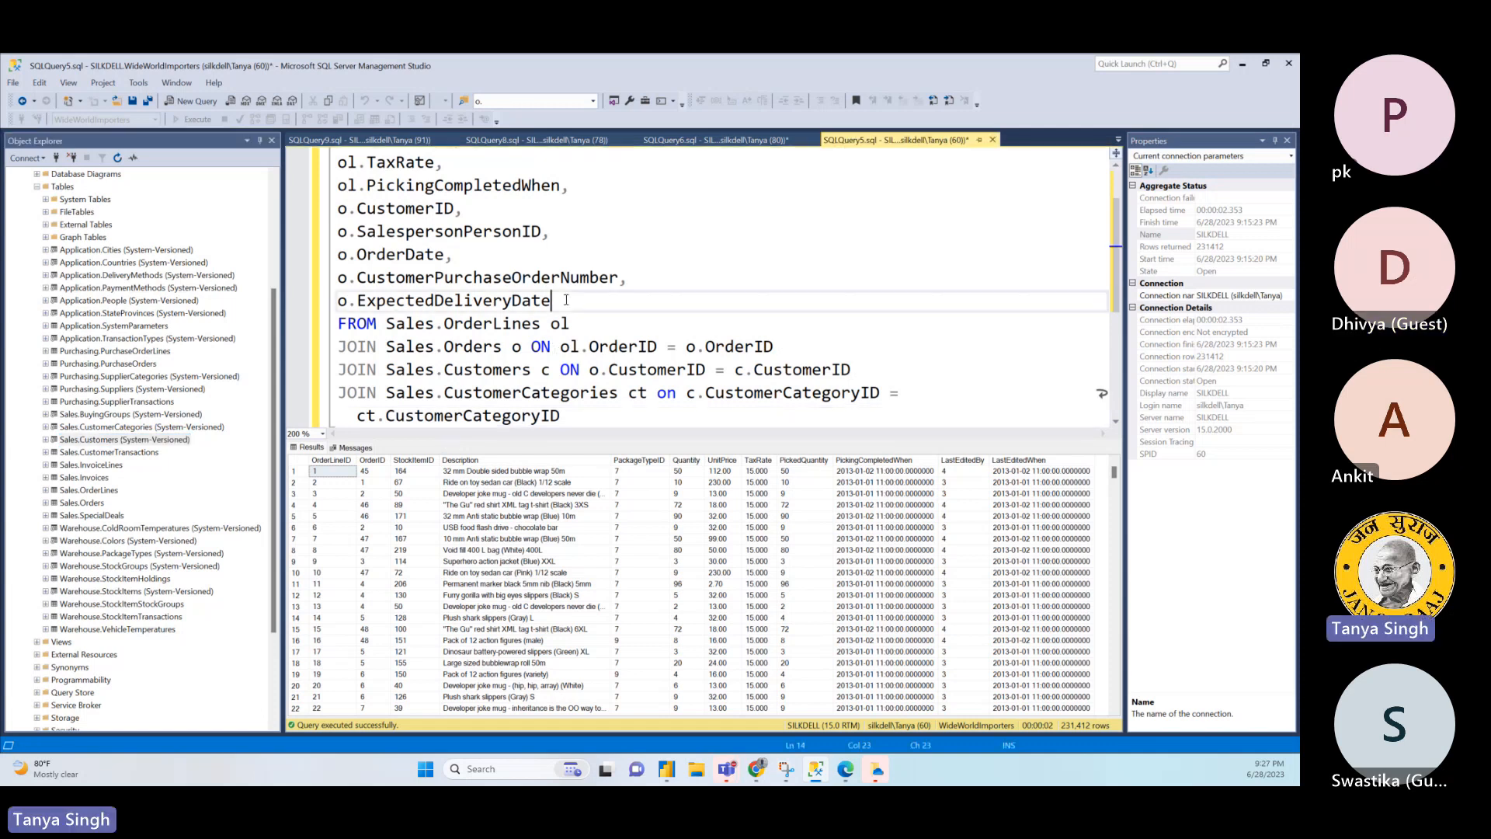
pyautogui.write(',')
pyautogui.press('Return')
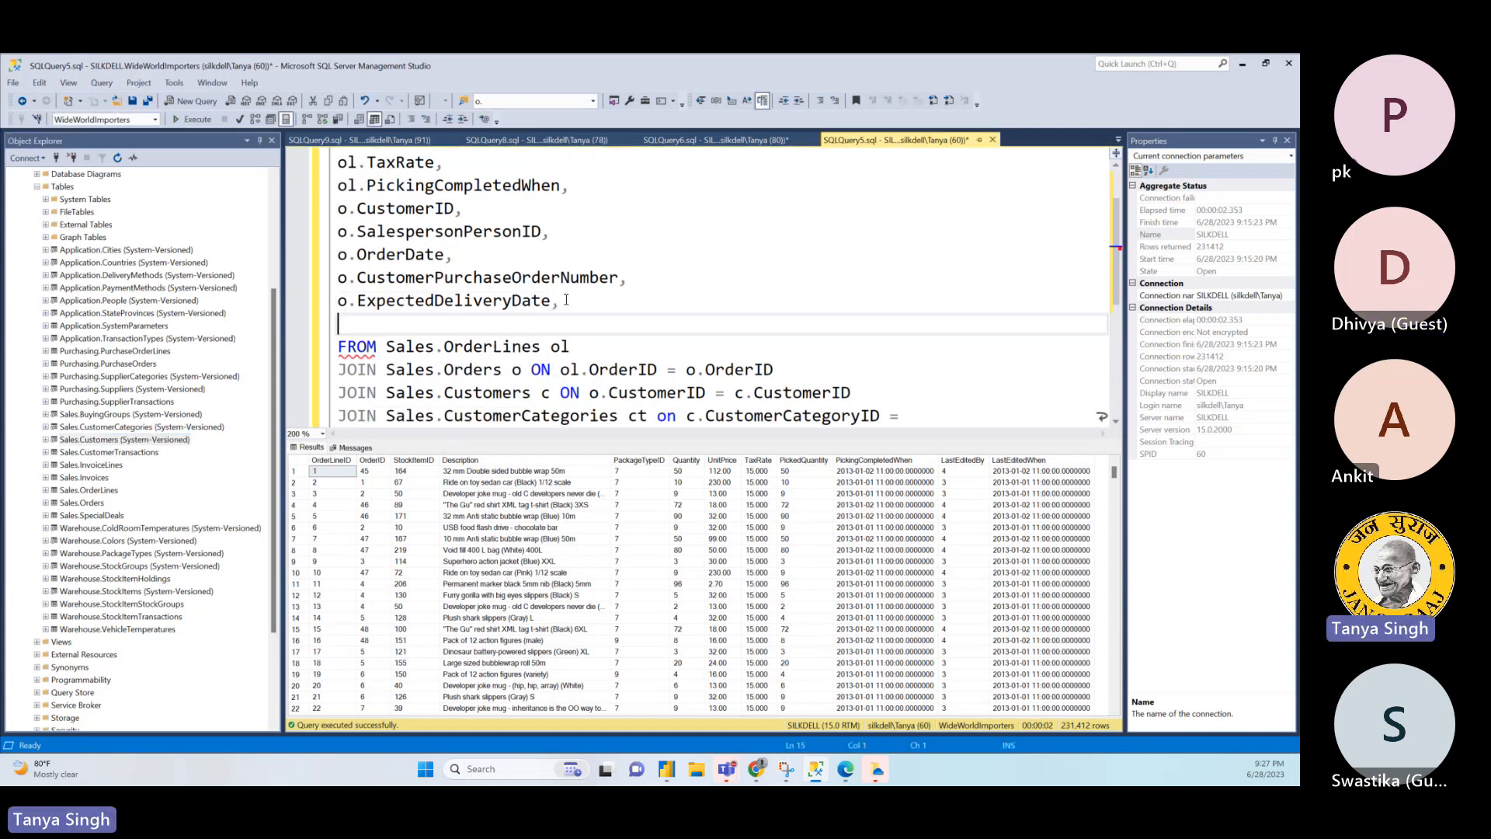
# - Check the Sales.CustomerCategories query, and close the Sales.Customers and Sales.Orders queries without saving
pyautogui.click(416, 137)
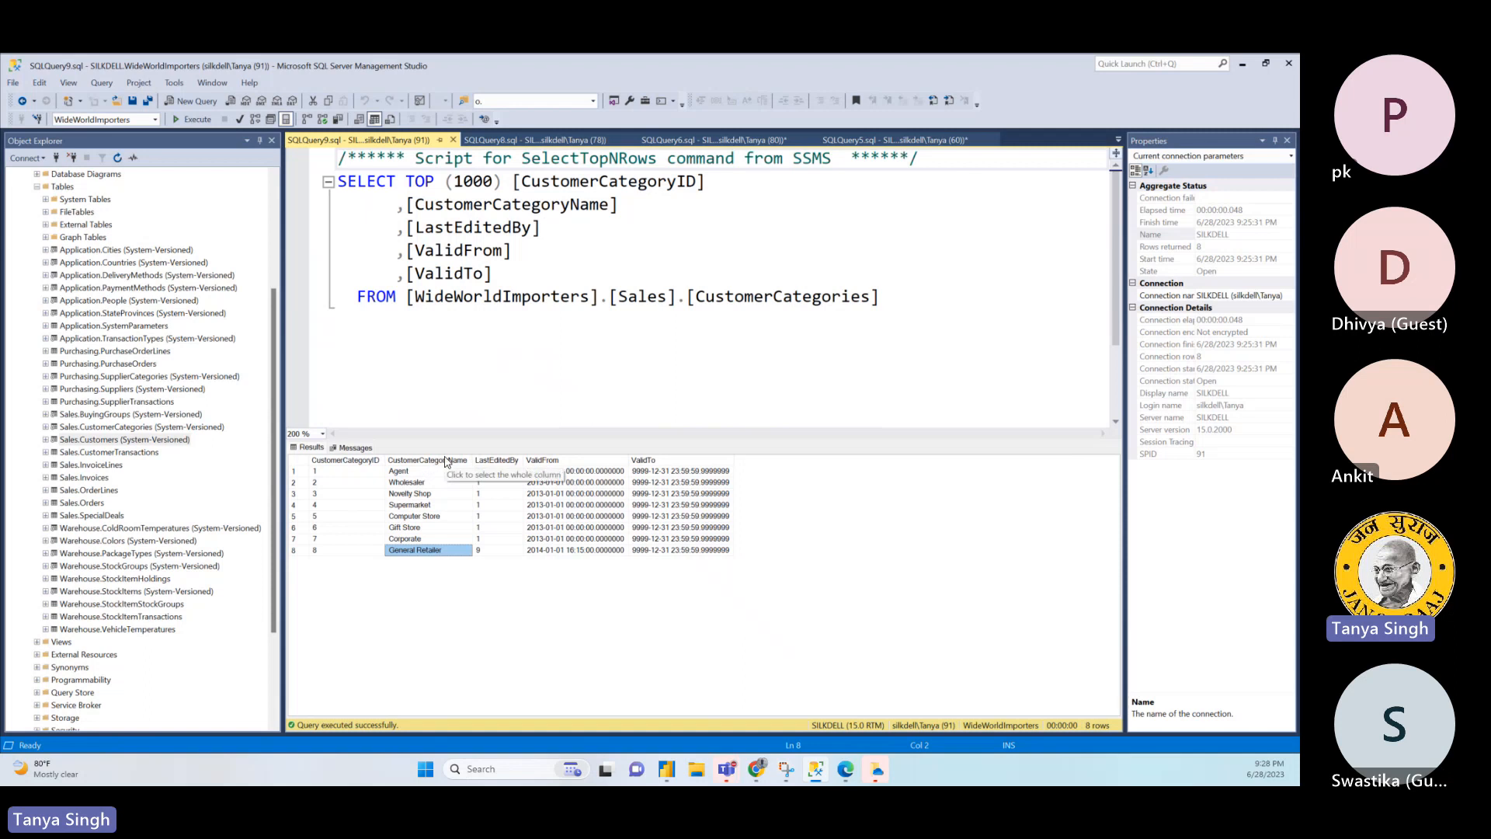
pyautogui.click(582, 141)
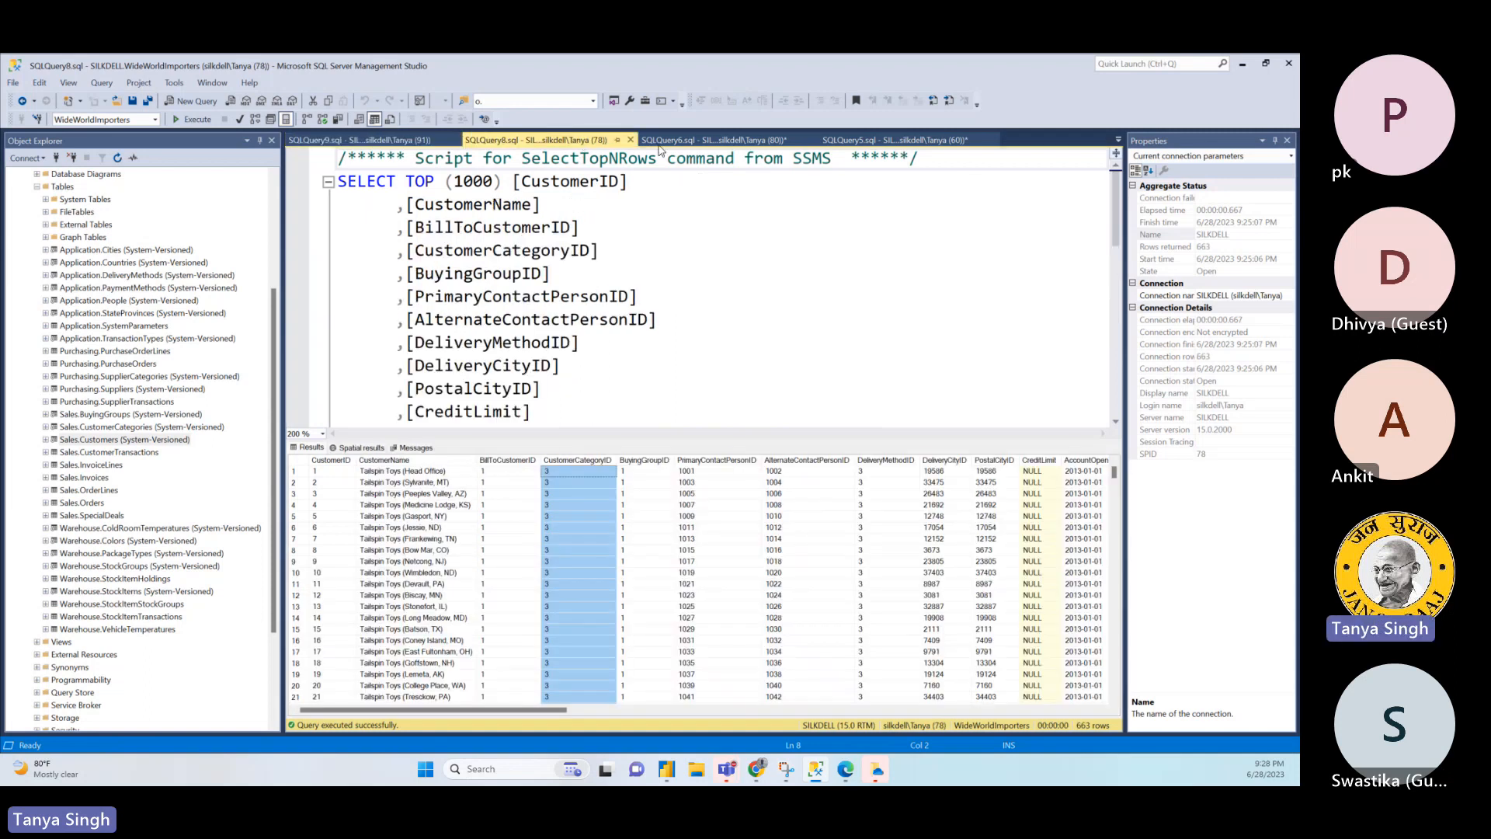
pyautogui.click(686, 145)
pyautogui.click(625, 141)
pyautogui.click(630, 139)
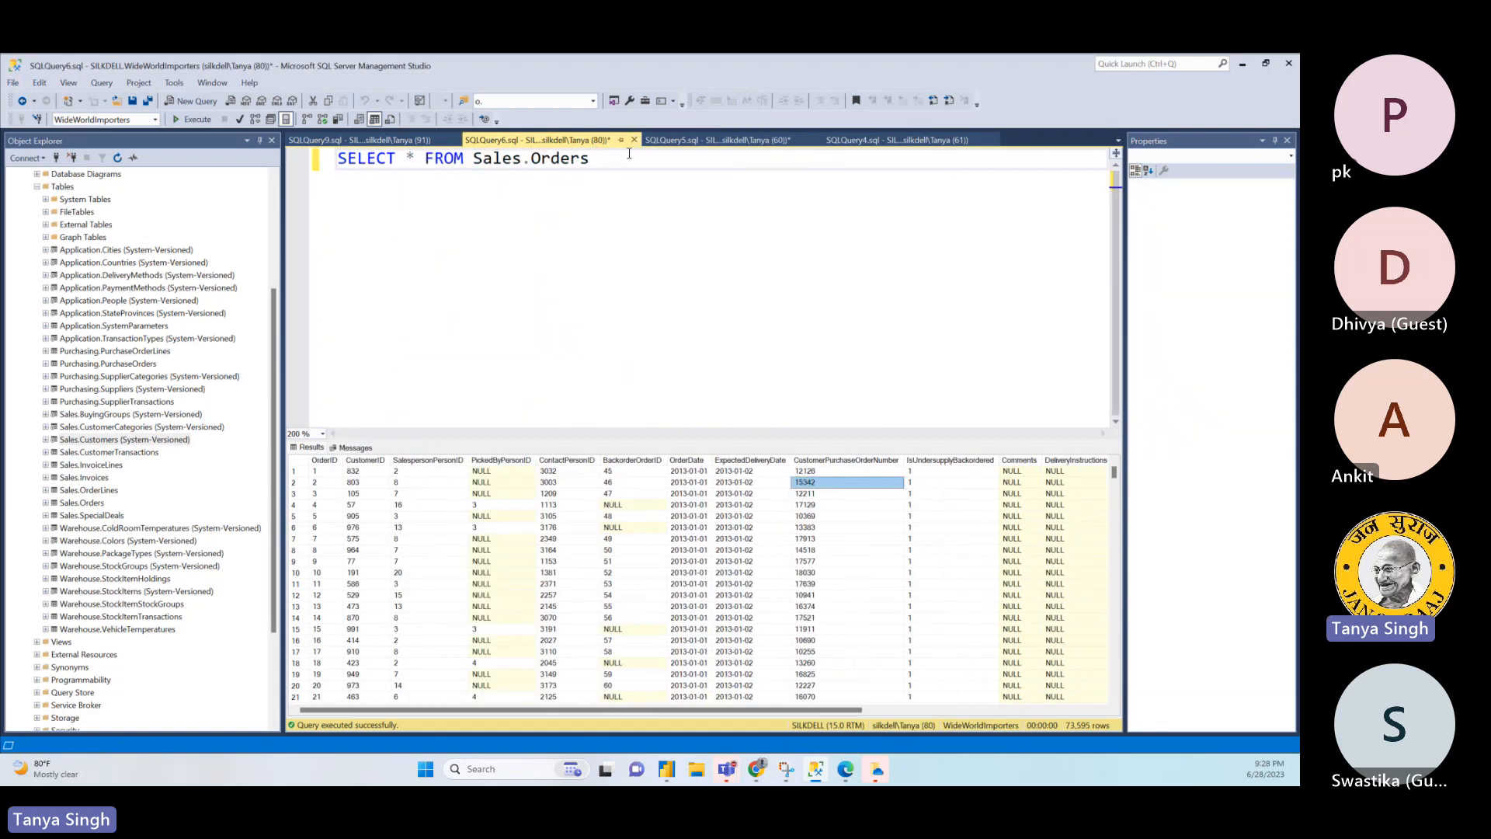
pyautogui.click(634, 140)
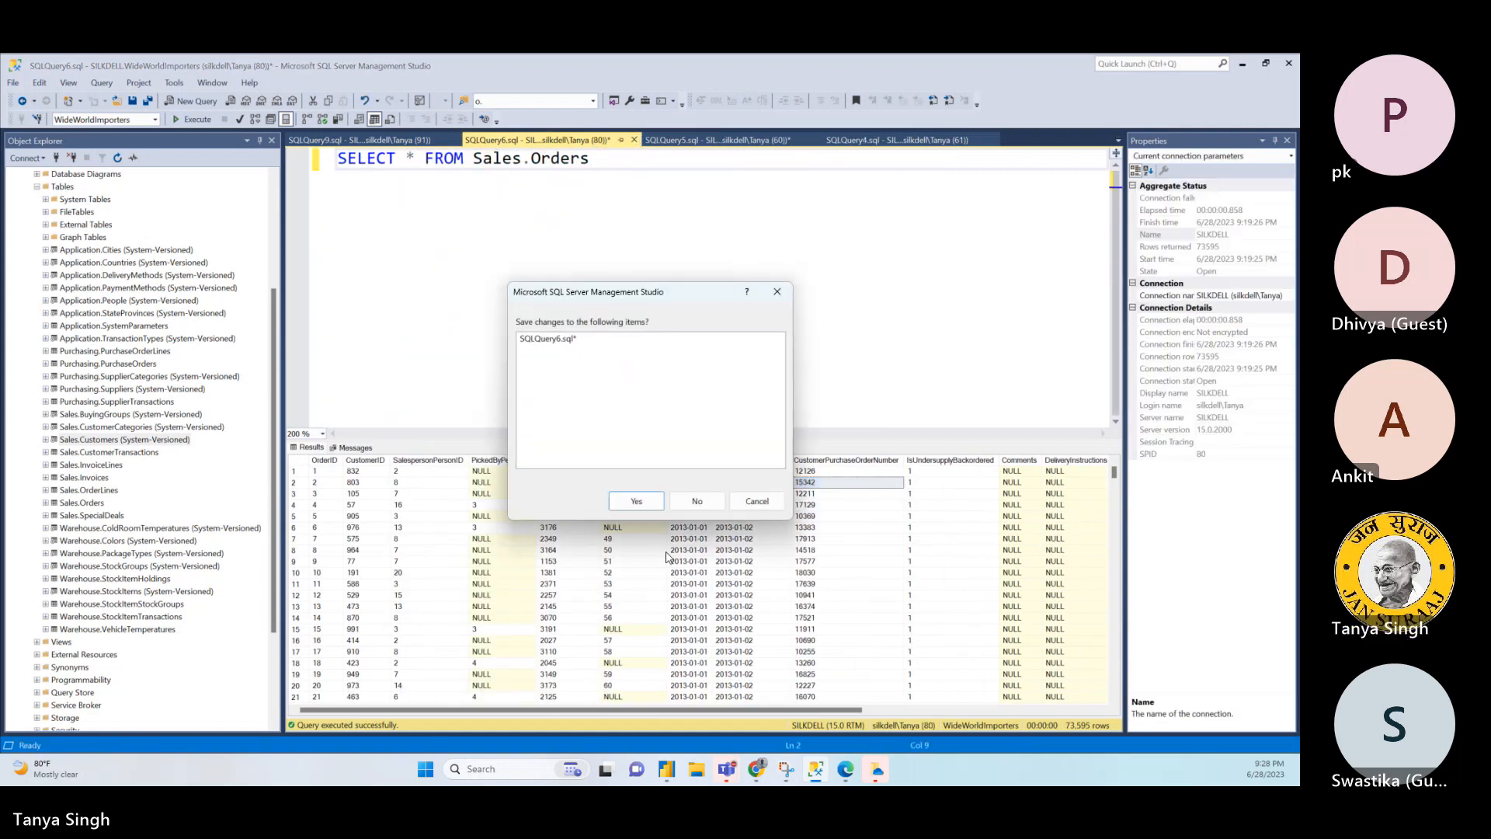
pyautogui.click(696, 501)
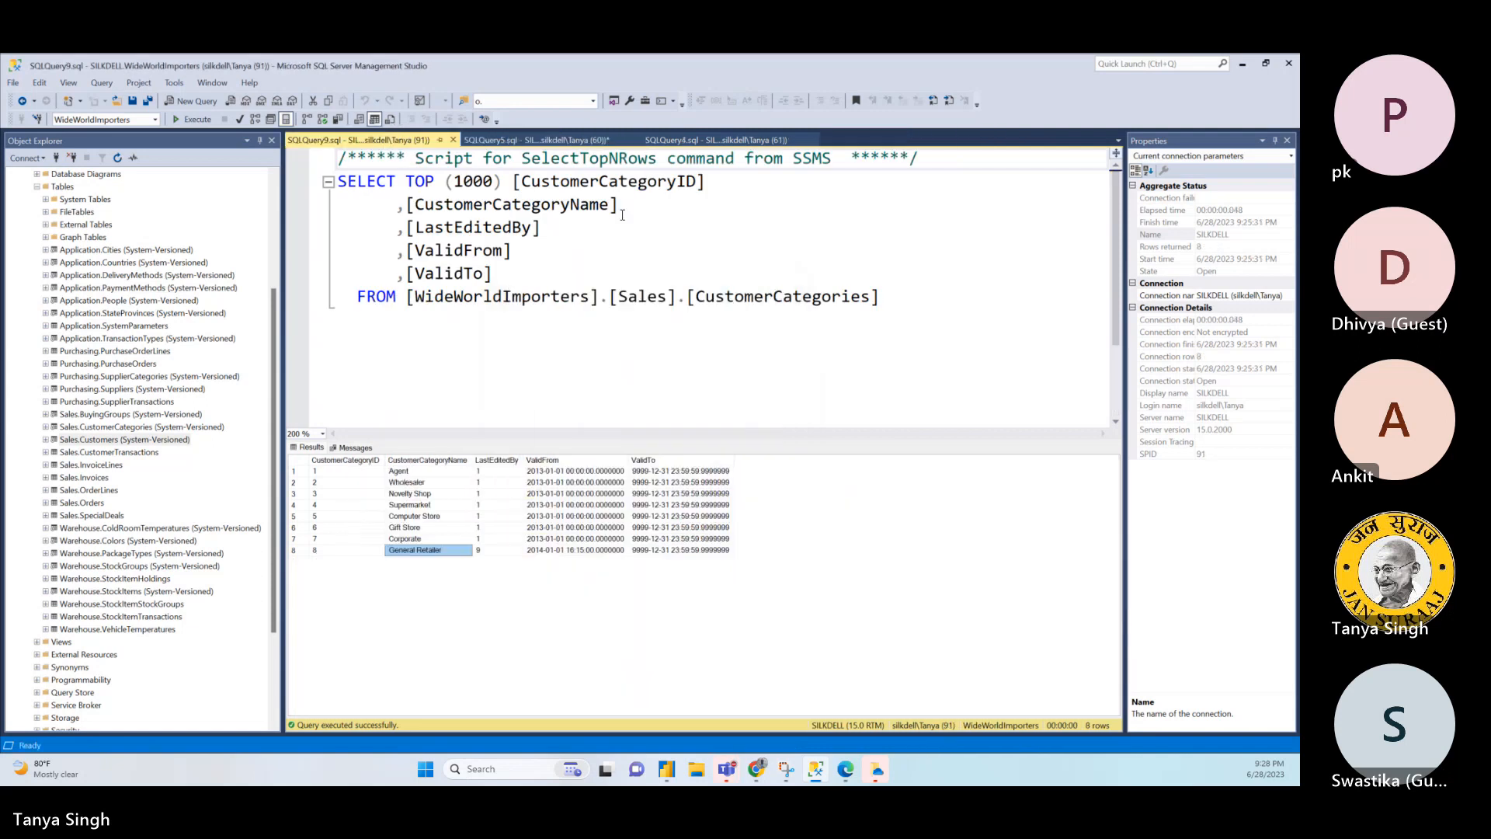
# - Return to the OrderLines join query and add ct.CustomerCategoryName with a trailing comma to the SELECT list
pyautogui.click(595, 145)
pyautogui.click(567, 332)
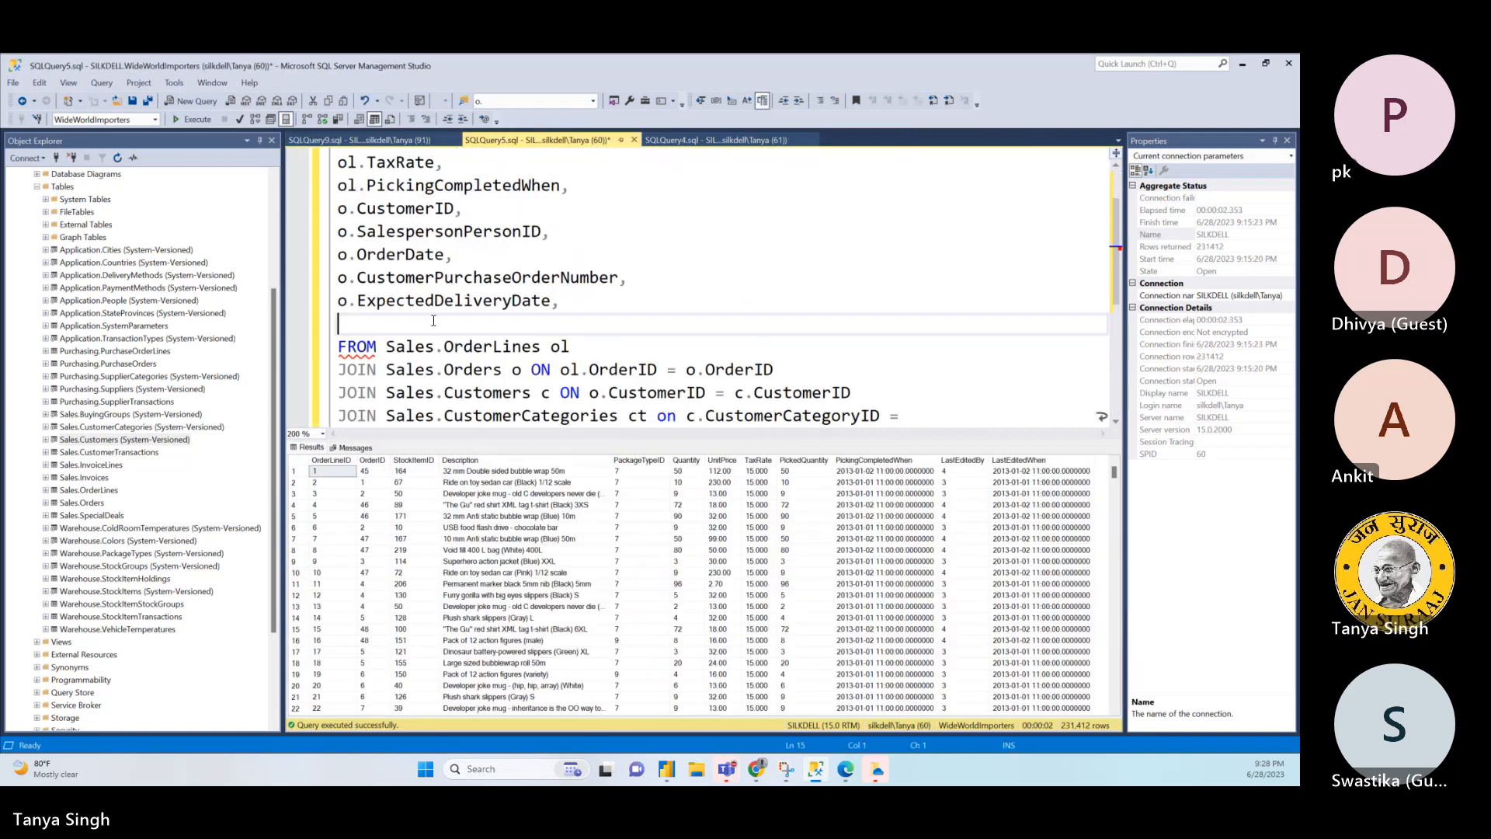
pyautogui.write('ct.Cu')
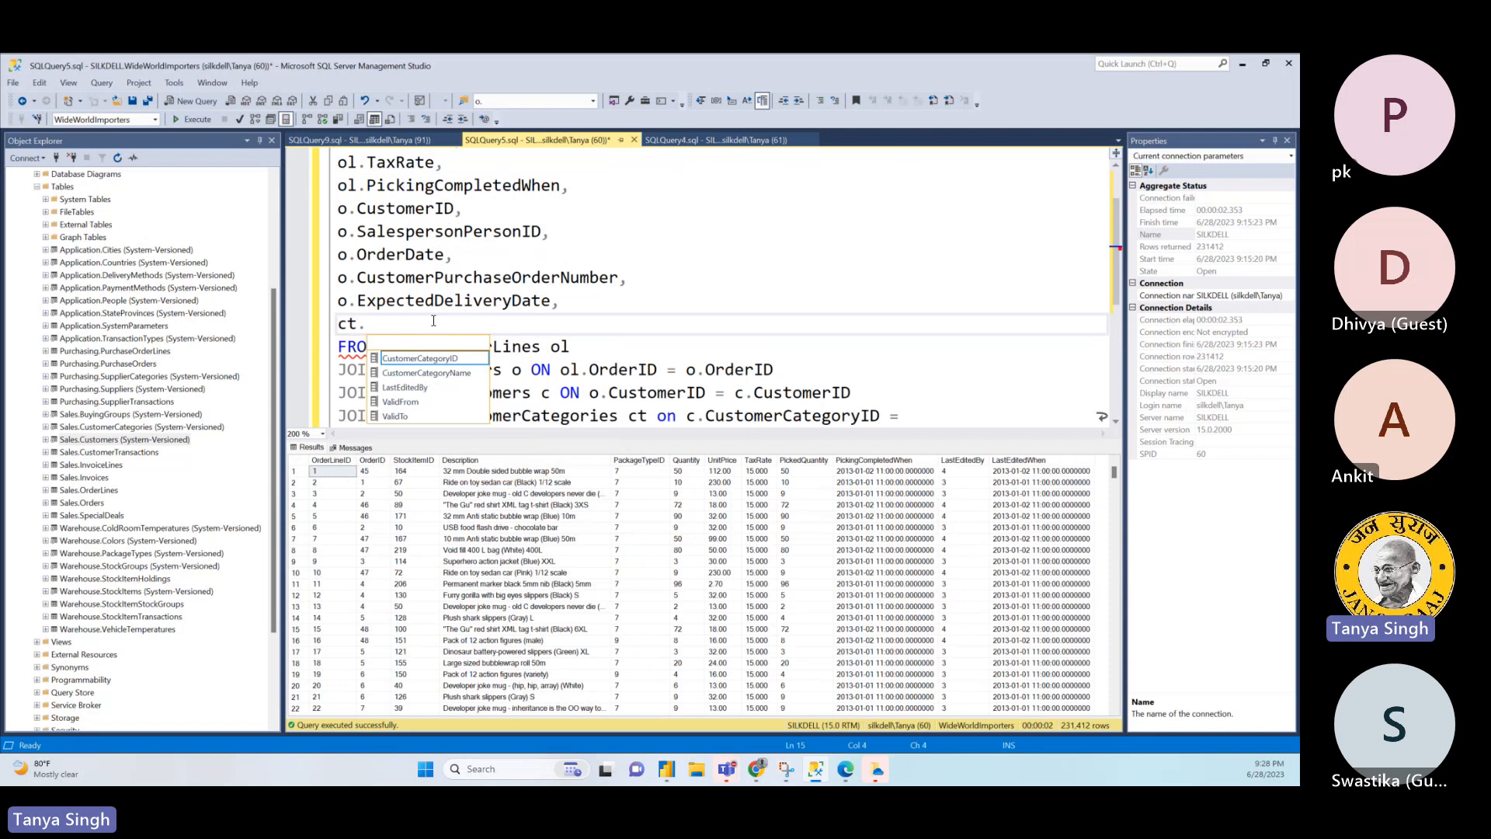
pyautogui.doubleClick(432, 373)
pyautogui.write(',')
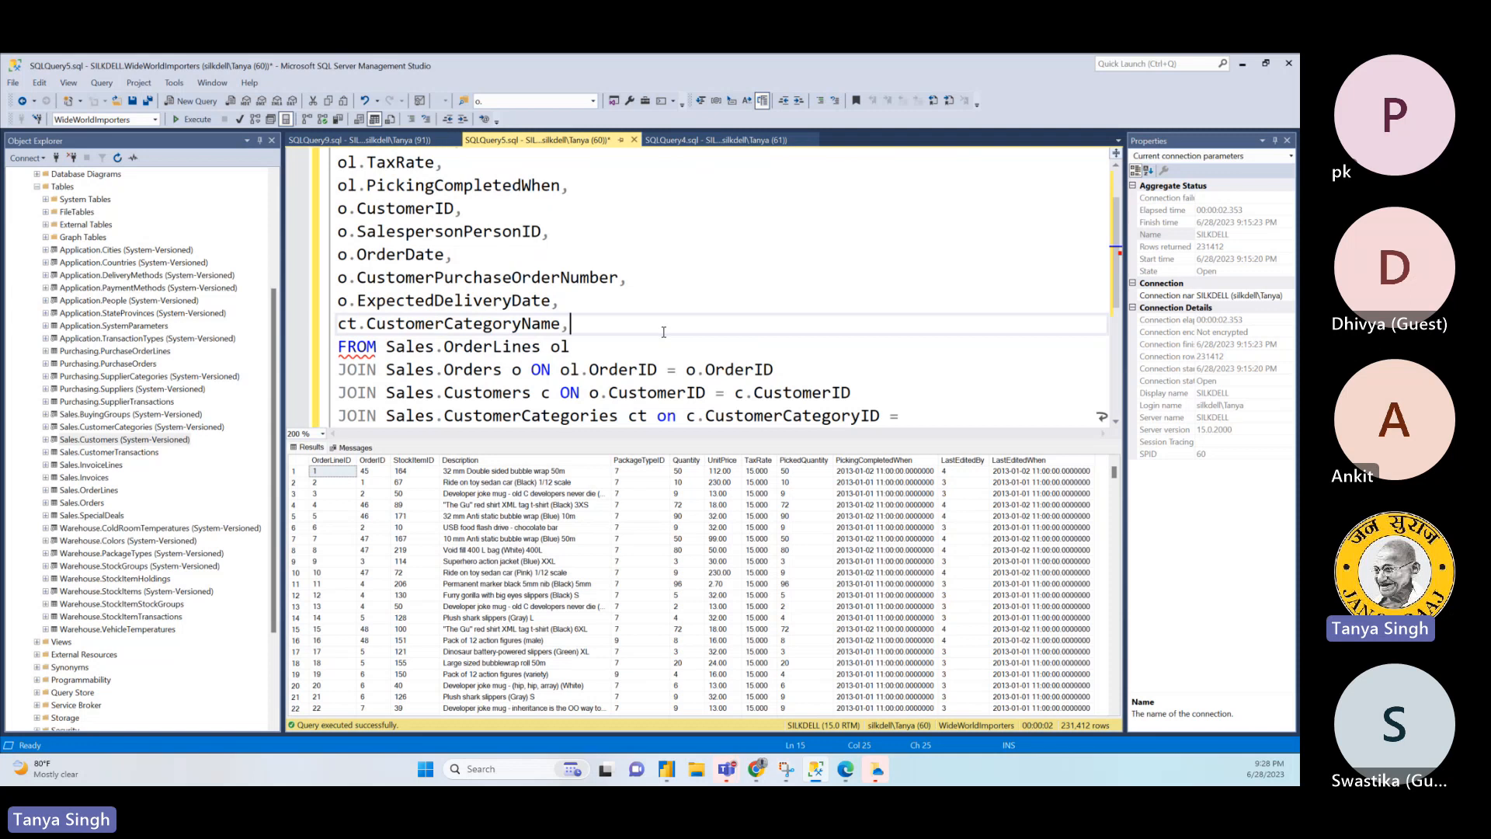
# - Add c.CustomerName with a trailing comma below ct.CustomerCategoryName and start another column line
pyautogui.press('Return')
pyautogui.write('c.')
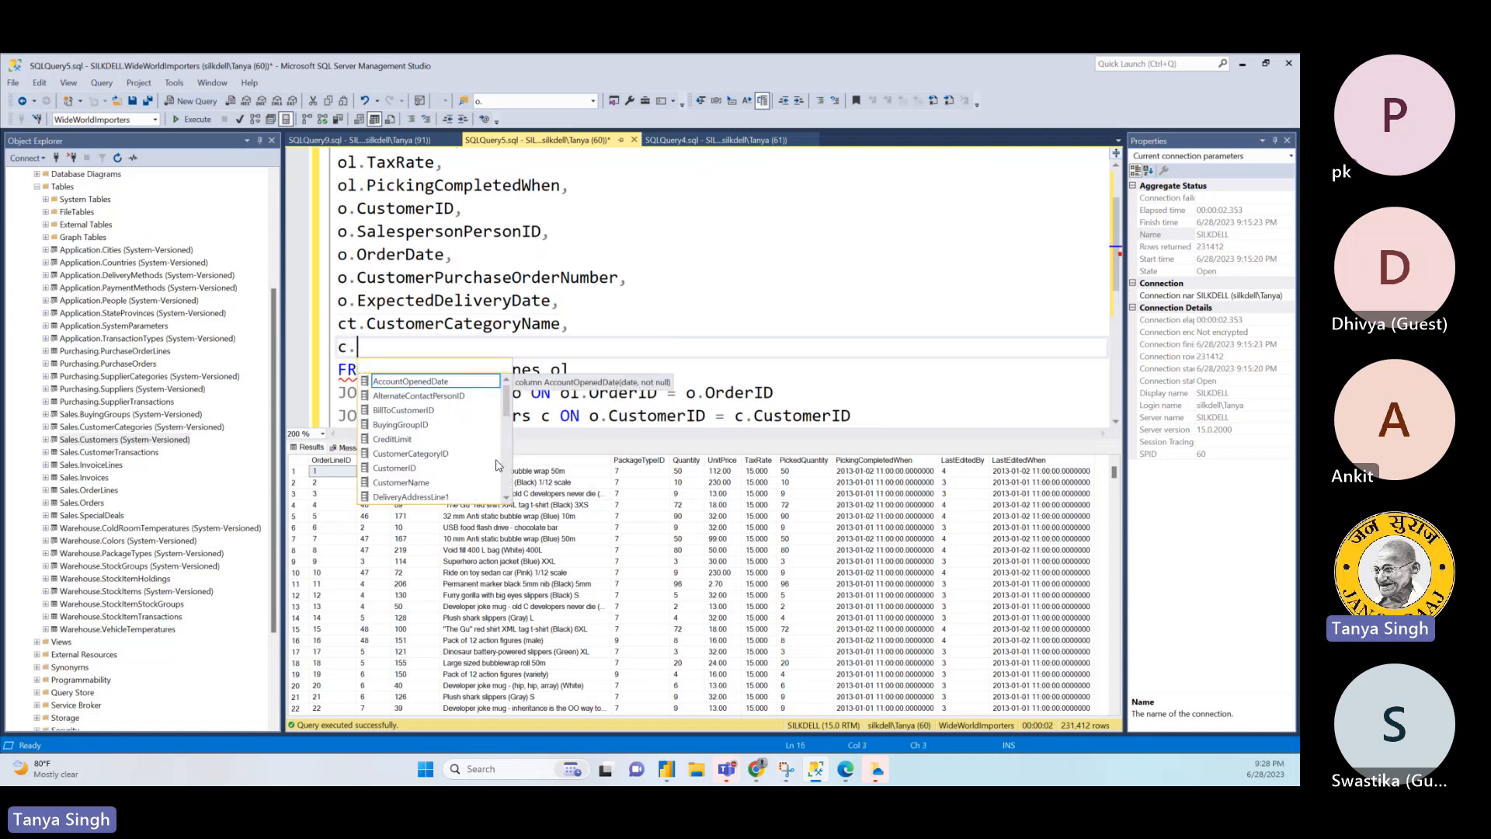
pyautogui.doubleClick(424, 482)
pyautogui.write(',')
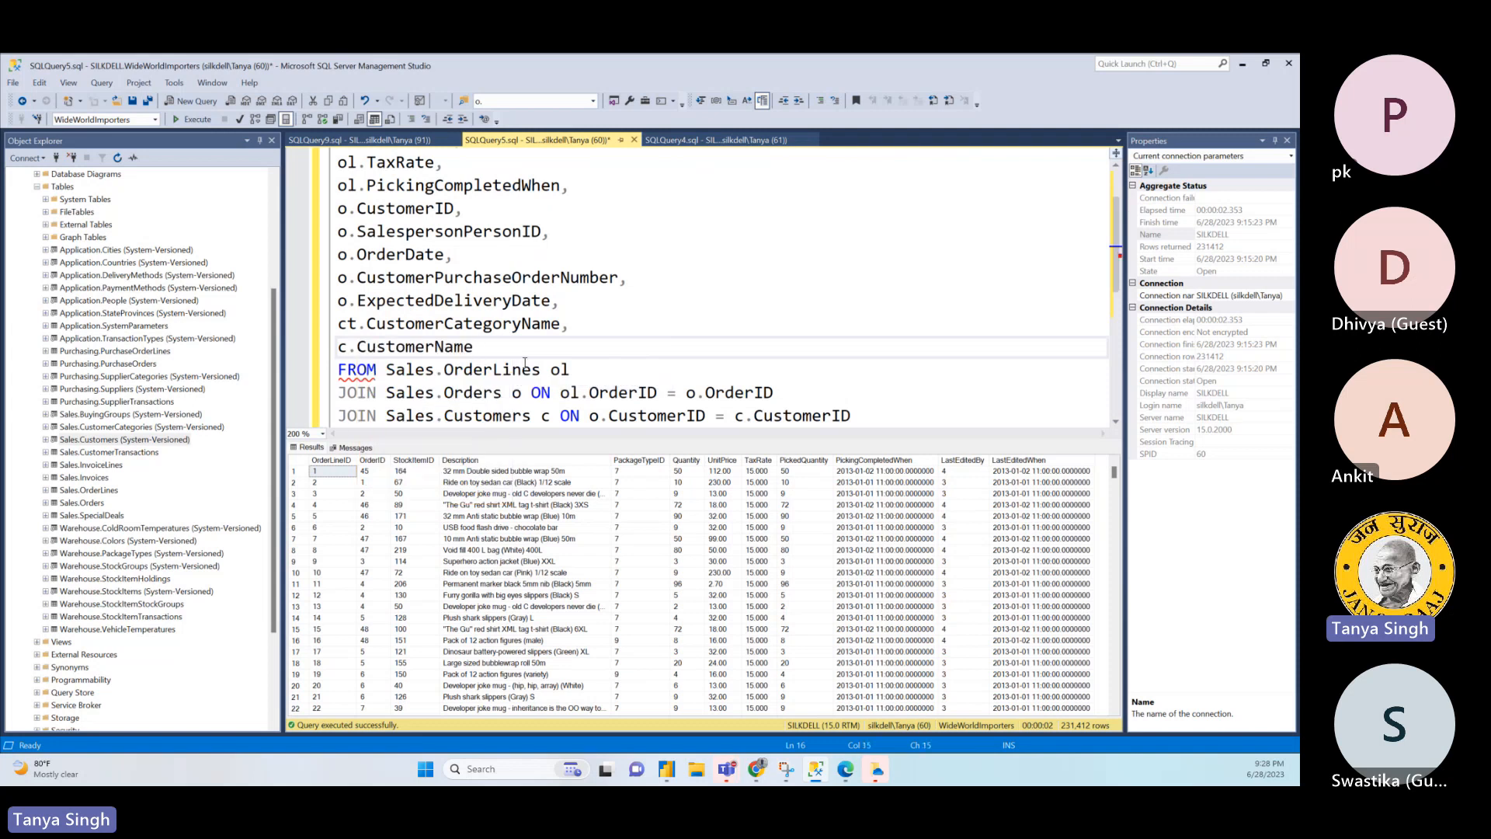
pyautogui.press('Return')
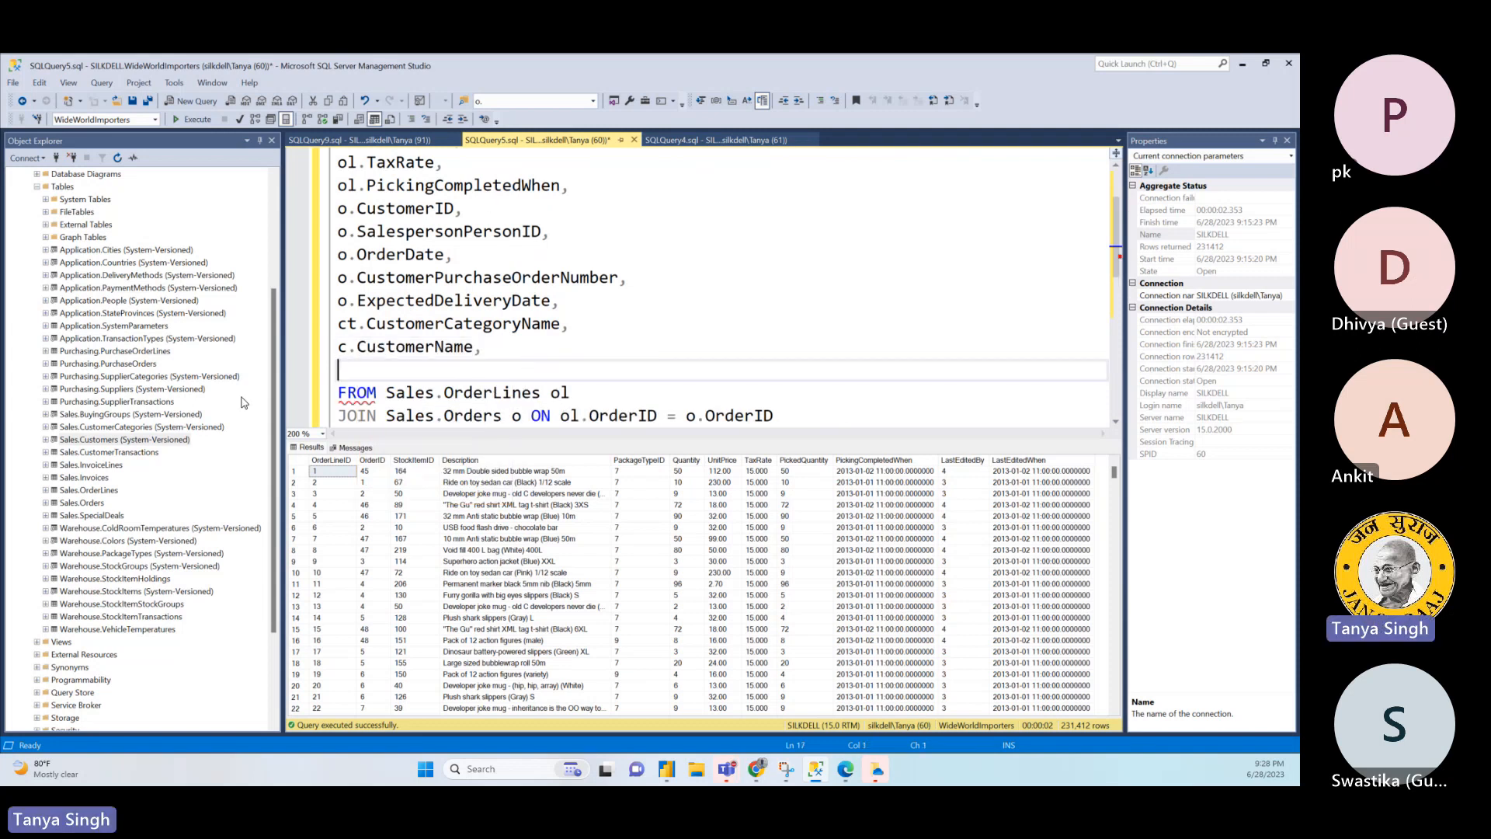
# - View the top 1000 rows of Sales.Customers and close the Sales.CustomerCategories query
pyautogui.click(158, 441)
pyautogui.rightClick(157, 441)
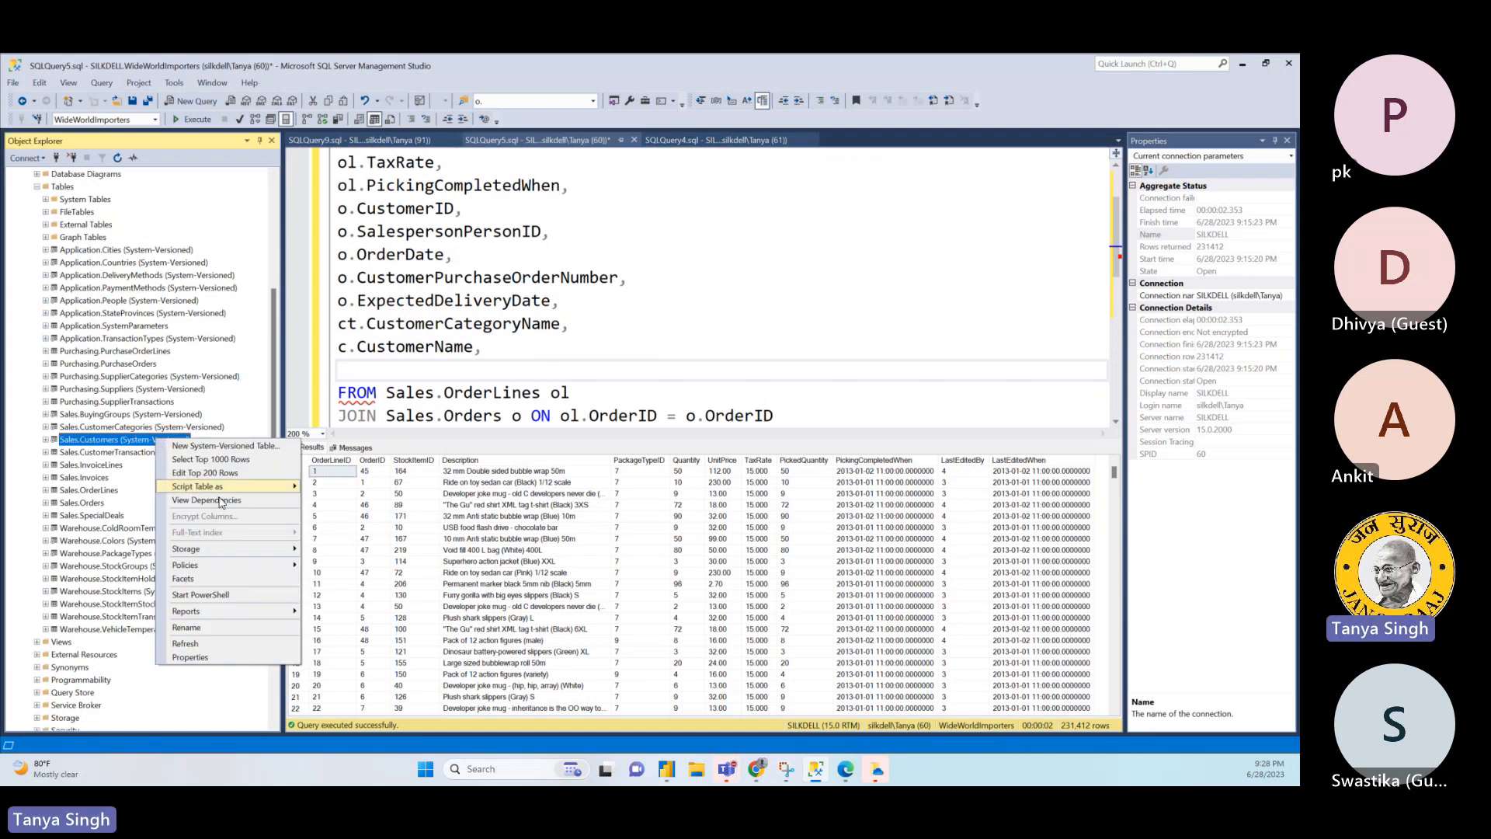
pyautogui.click(228, 460)
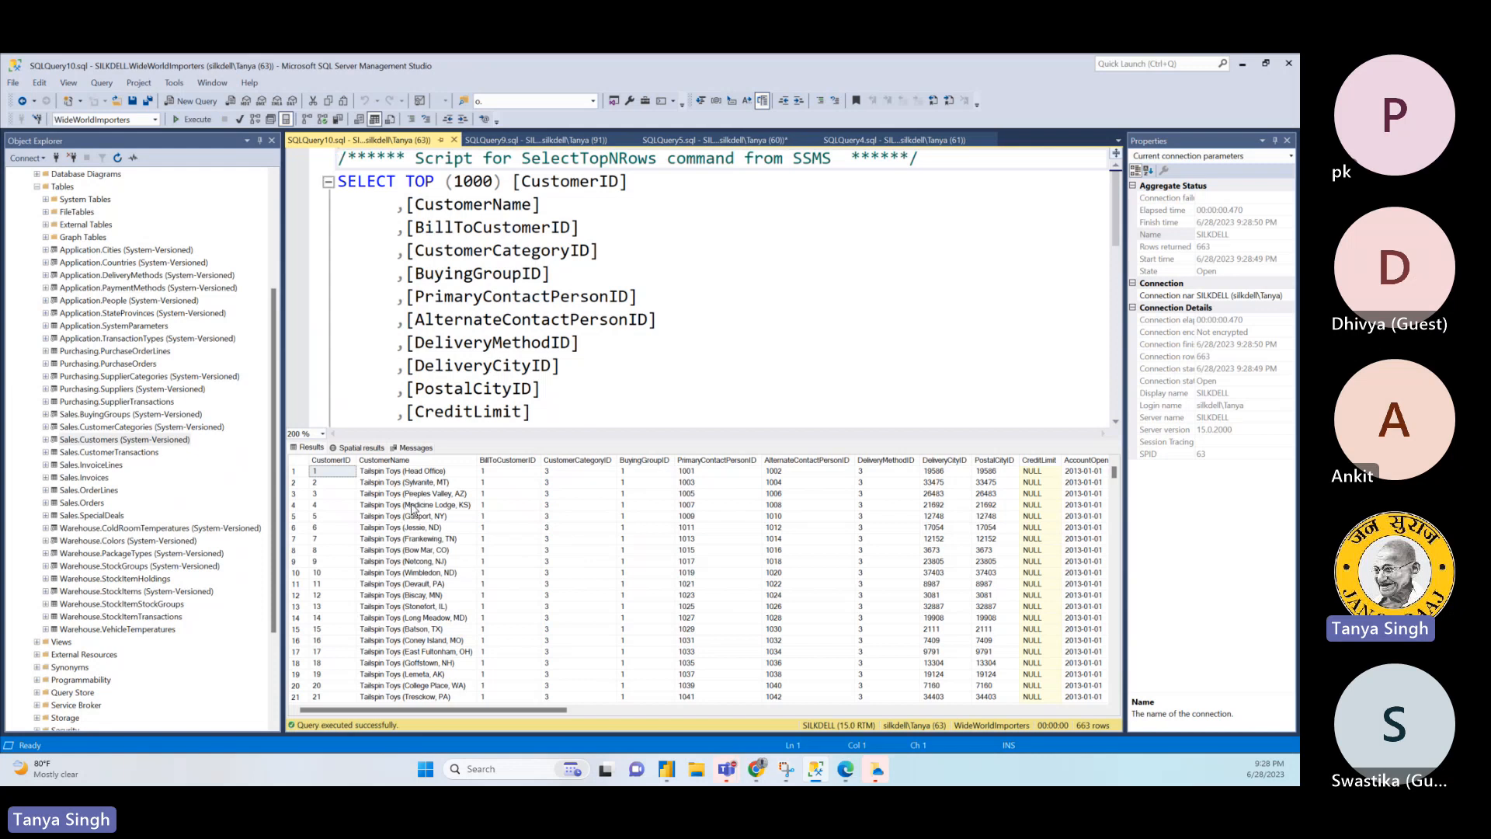
pyautogui.click(578, 141)
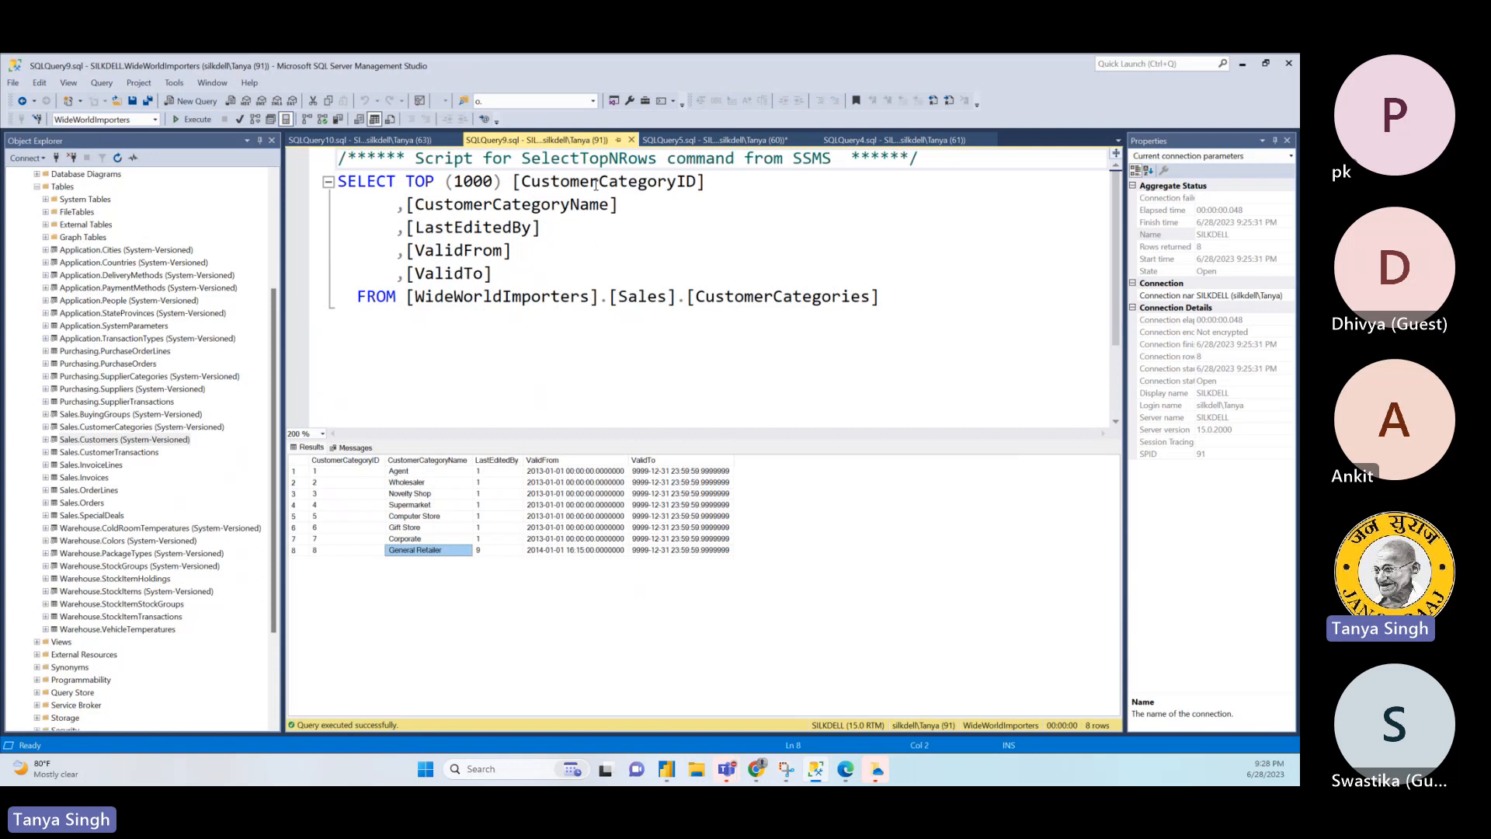
pyautogui.doubleClick(471, 210)
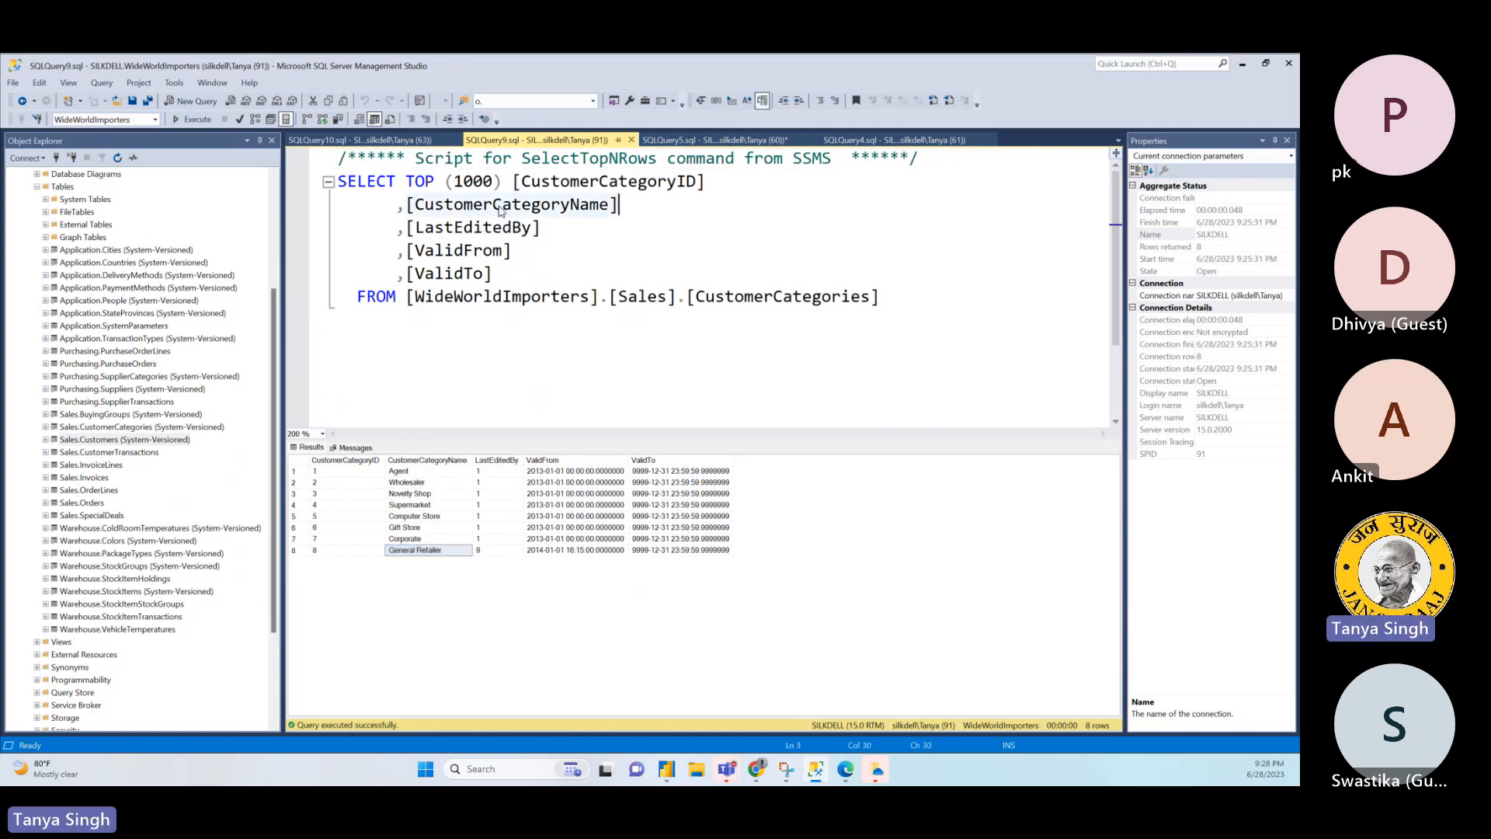
pyautogui.click(631, 139)
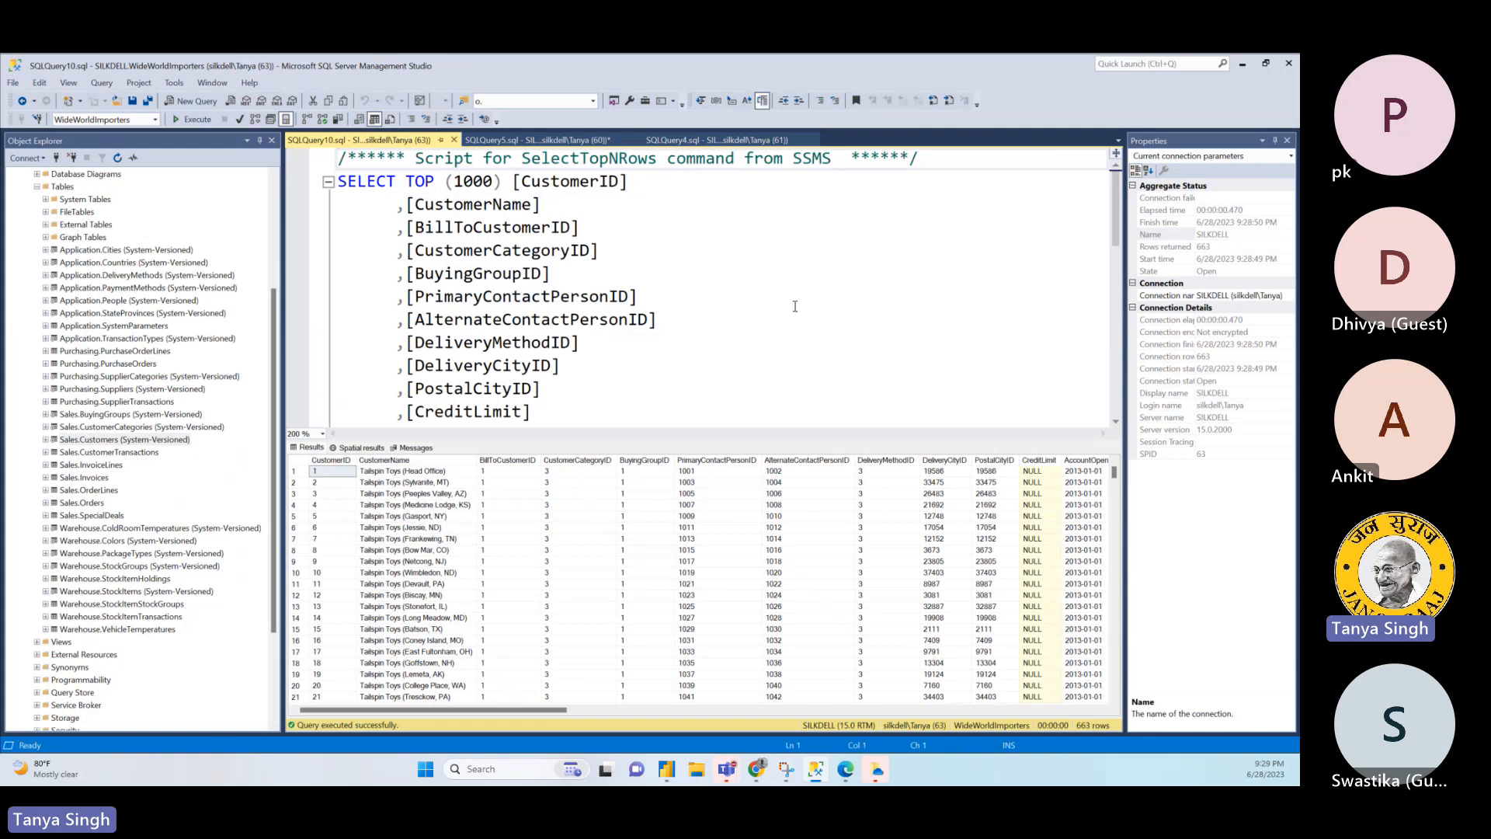
# - Examine the CustomerName, CustomerCategoryID and PrimaryContactPersonID columns in the Sales.Customers results
pyautogui.click(405, 484)
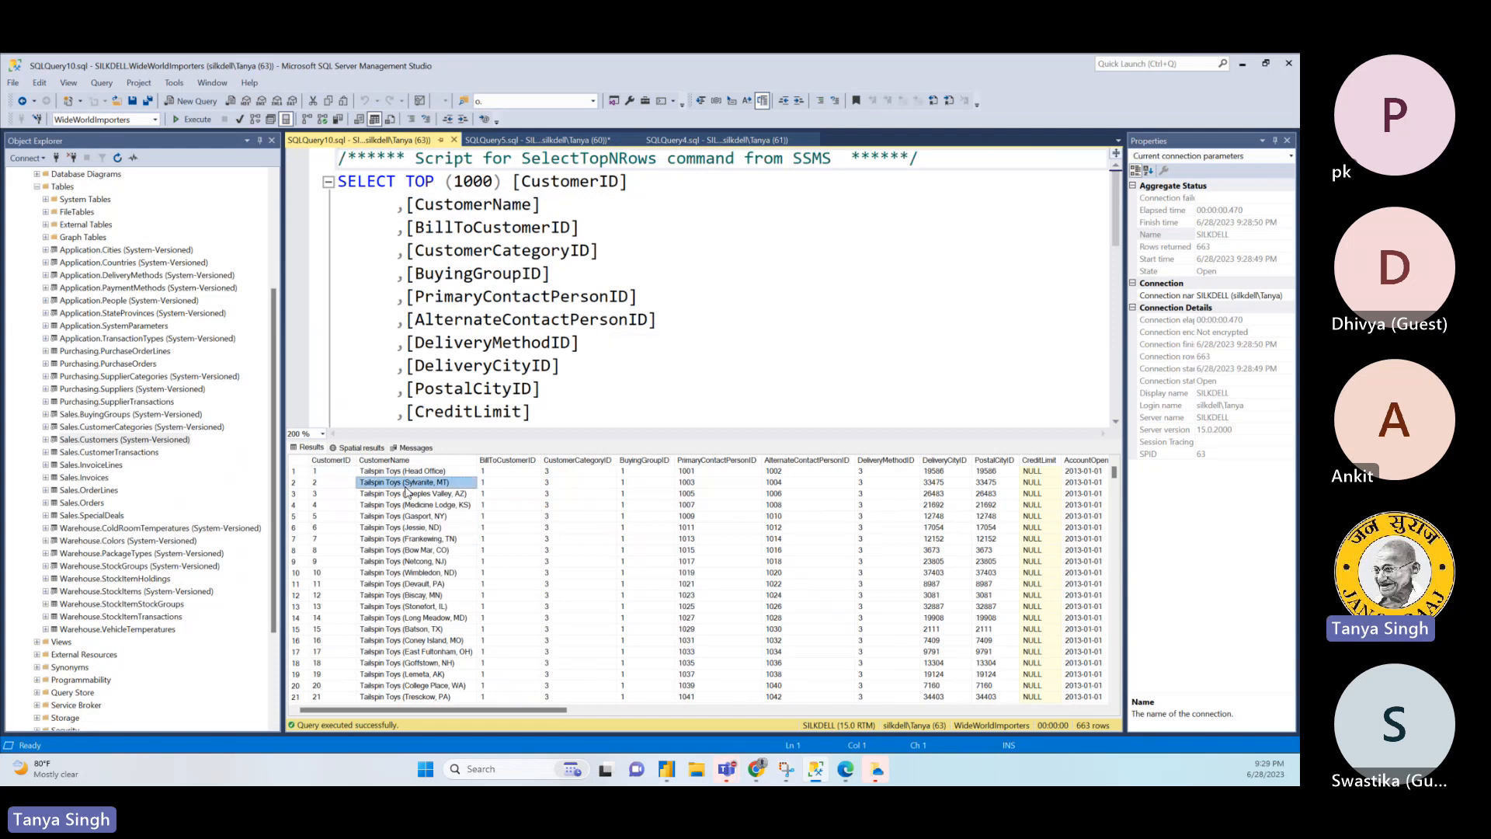
pyautogui.click(563, 472)
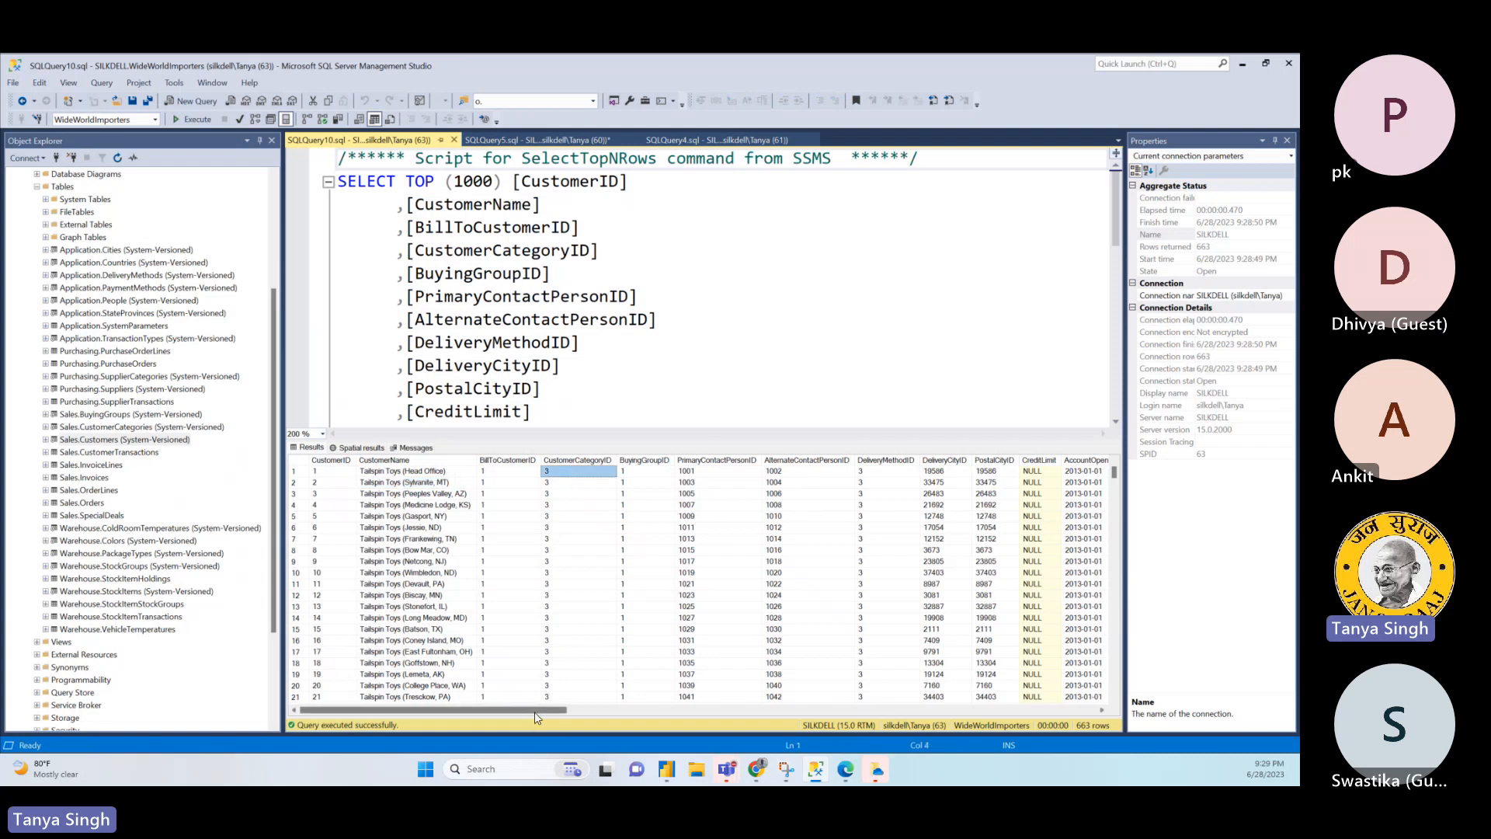
pyautogui.moveTo(535, 711); pyautogui.dragTo(555, 716)
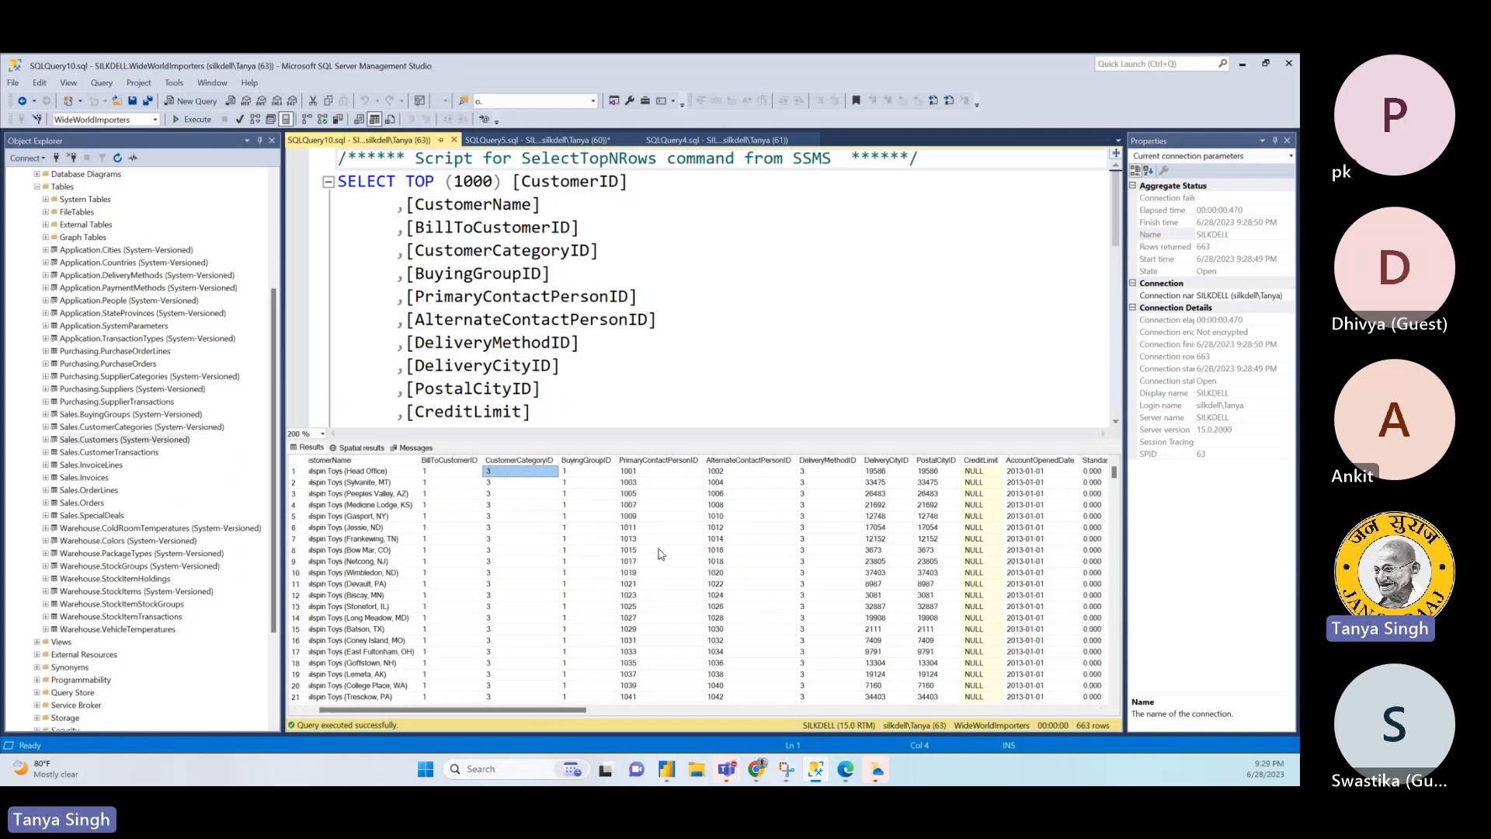
pyautogui.click(655, 484)
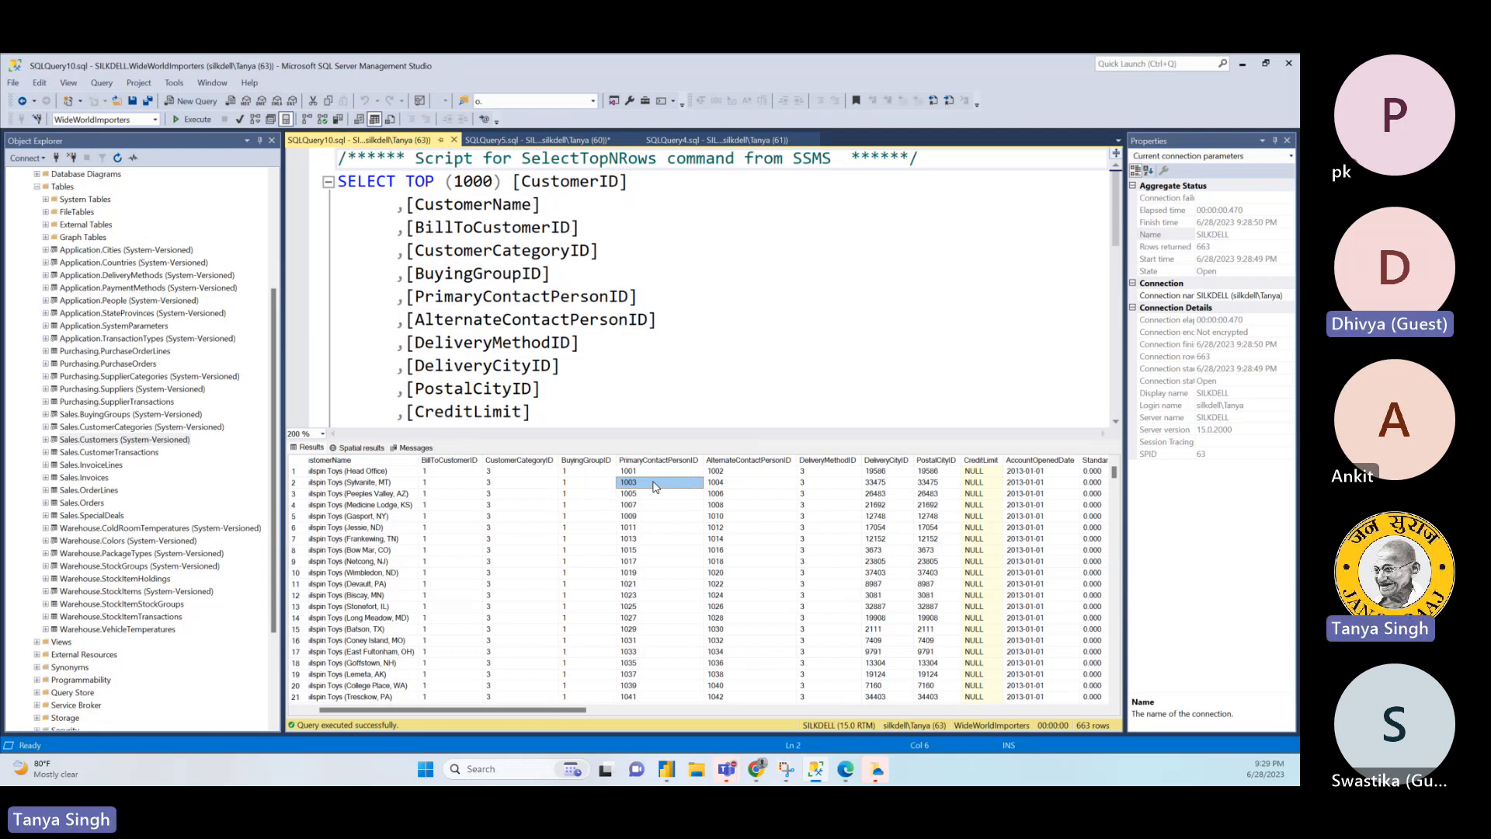
# - Return to the OrderLines join query and check the ct.CustomerCategoryName line in its SELECT list
pyautogui.click(564, 141)
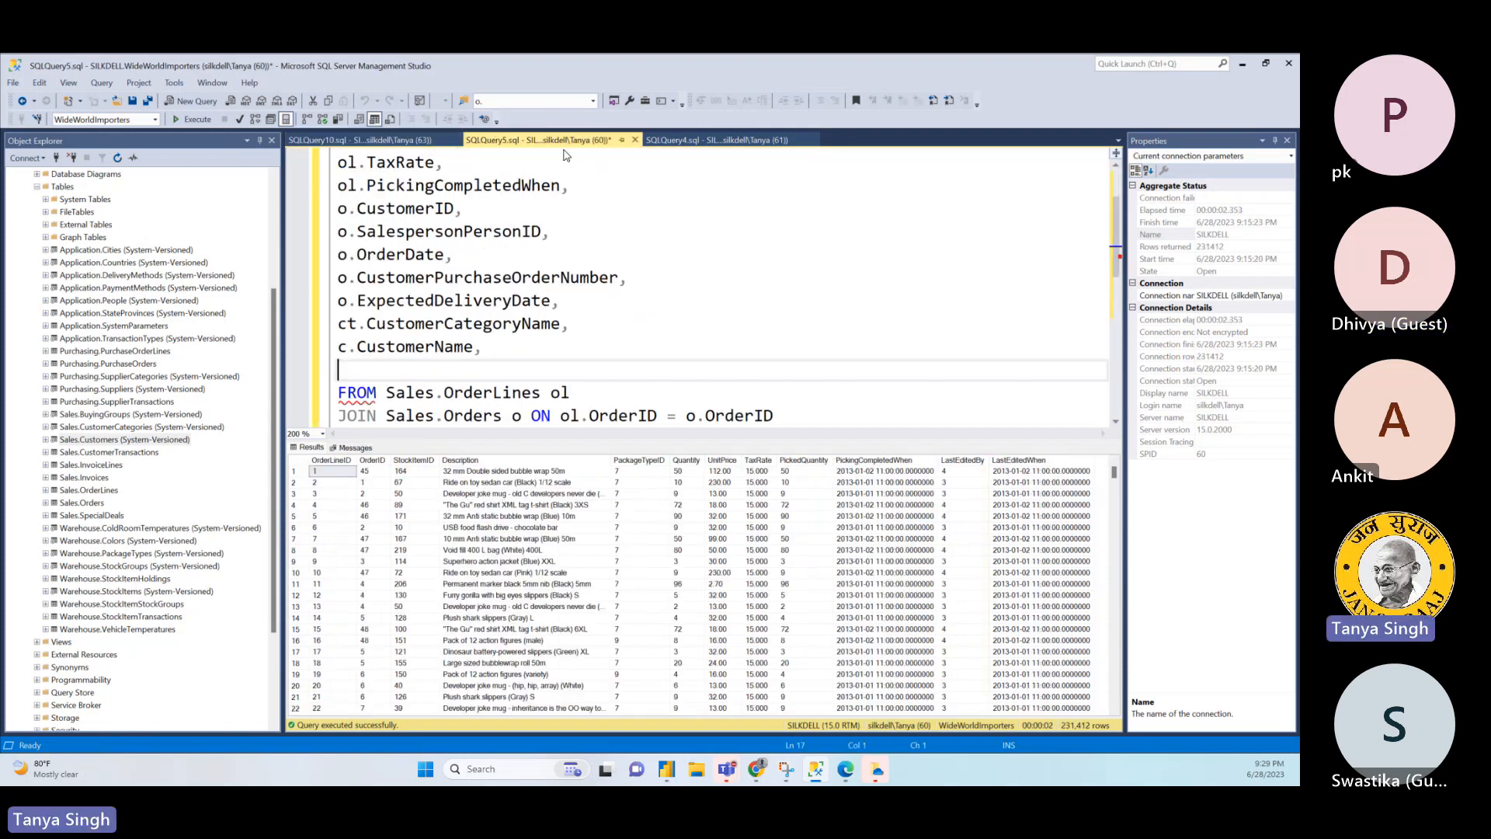
pyautogui.click(441, 322)
pyautogui.press('End')
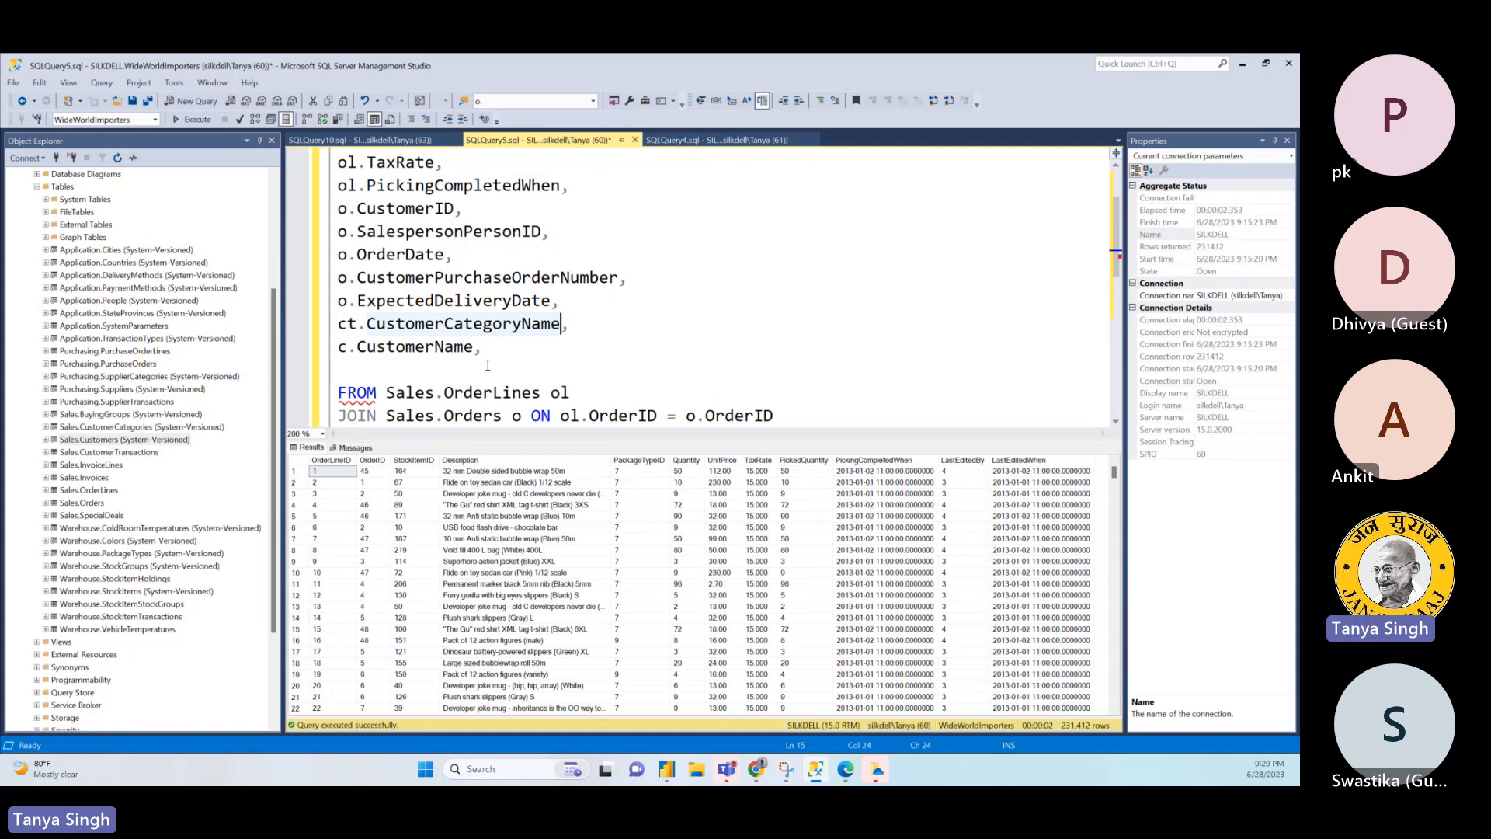
# - View the top 1000 rows of Sales.CustomerCategories and examine the first entries under CustomerCategoryName
pyautogui.rightClick(121, 430)
pyautogui.click(194, 455)
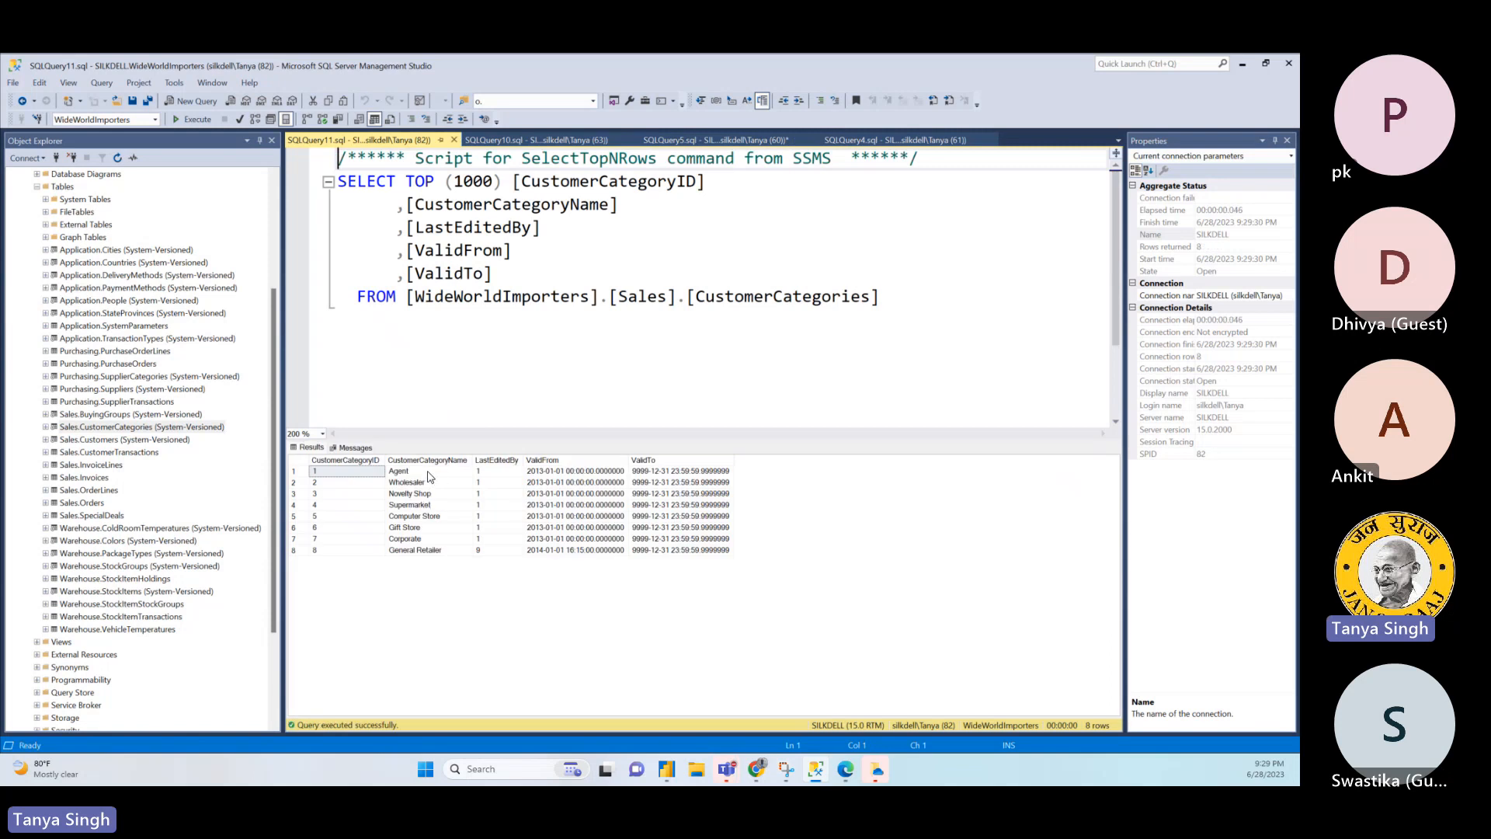
pyautogui.click(432, 472)
pyautogui.click(427, 482)
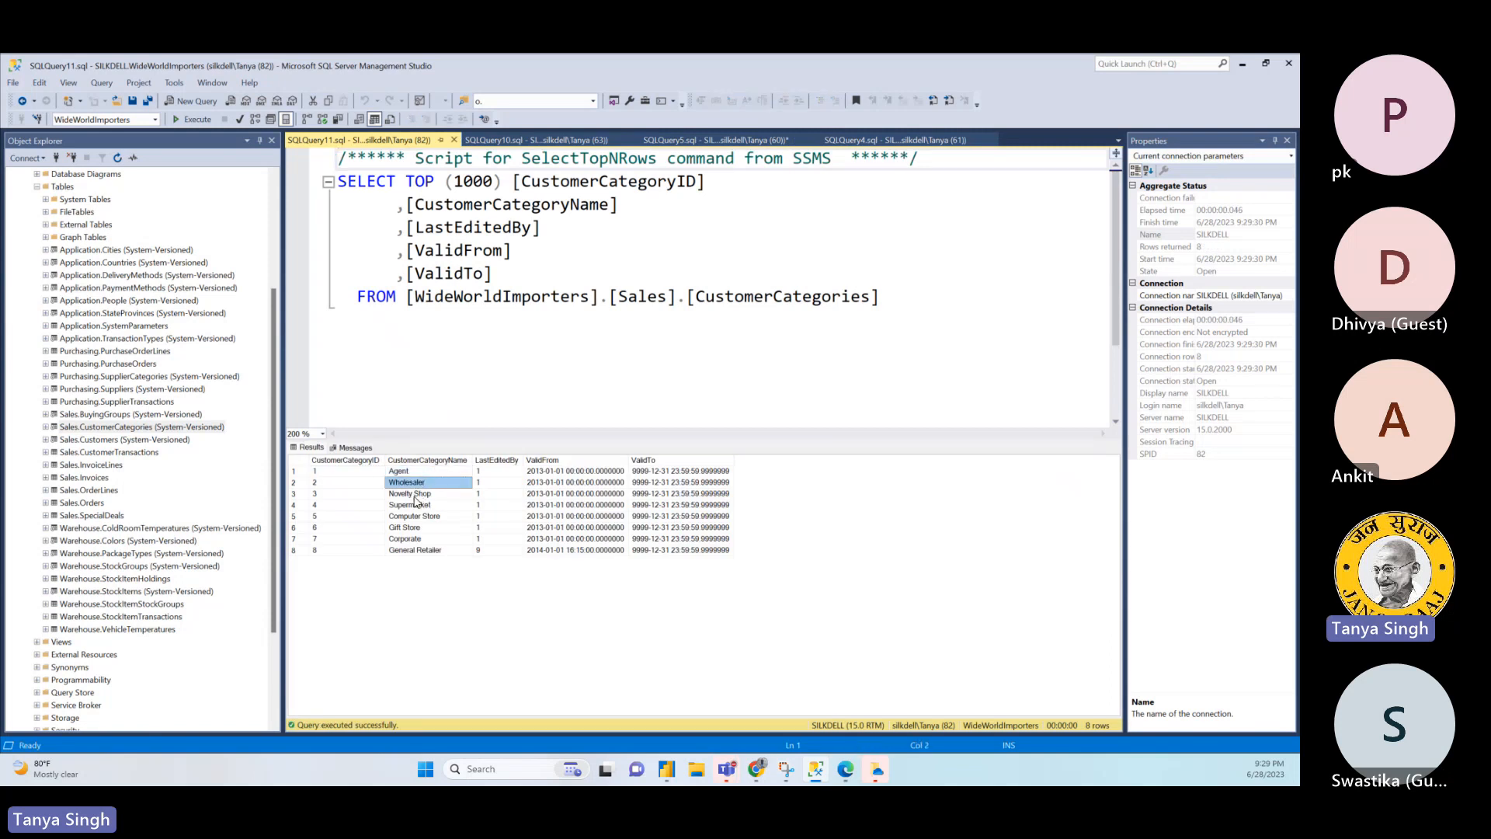
pyautogui.click(416, 495)
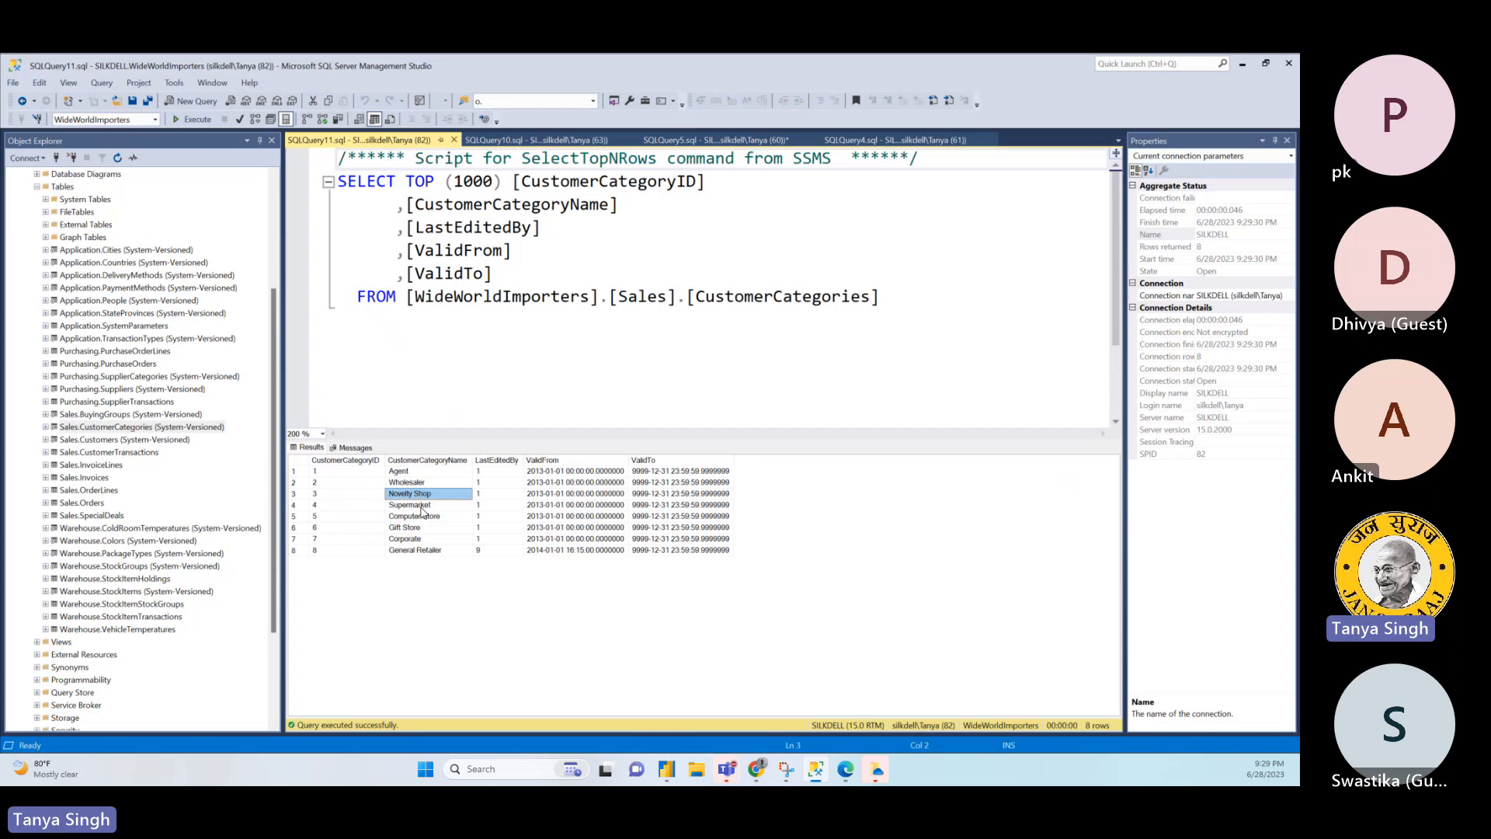
# - View the top 1000 rows of Sales.Customers in a new query and examine the CustomerName values
pyautogui.rightClick(142, 443)
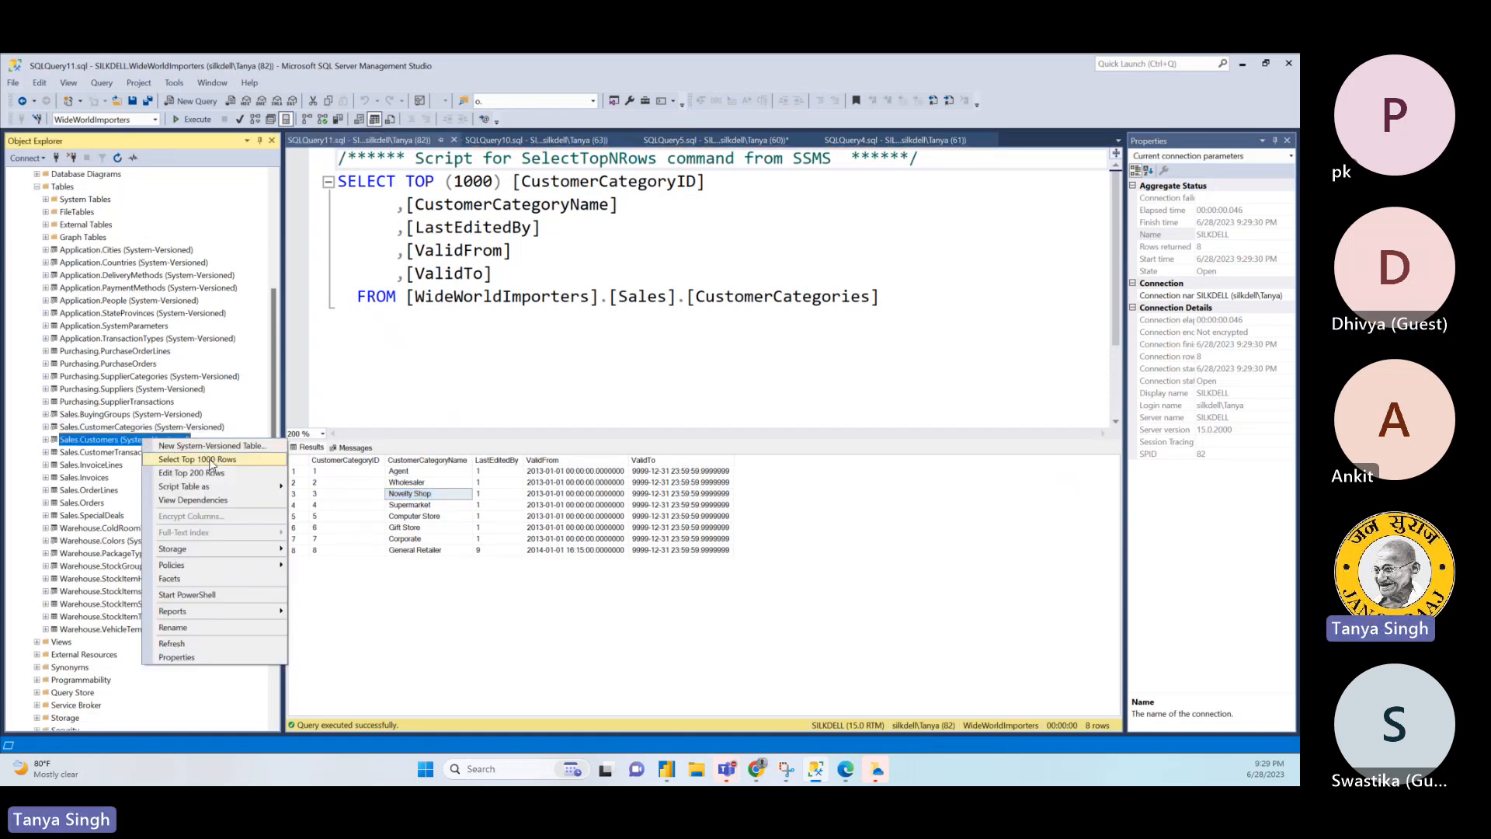
pyautogui.click(211, 461)
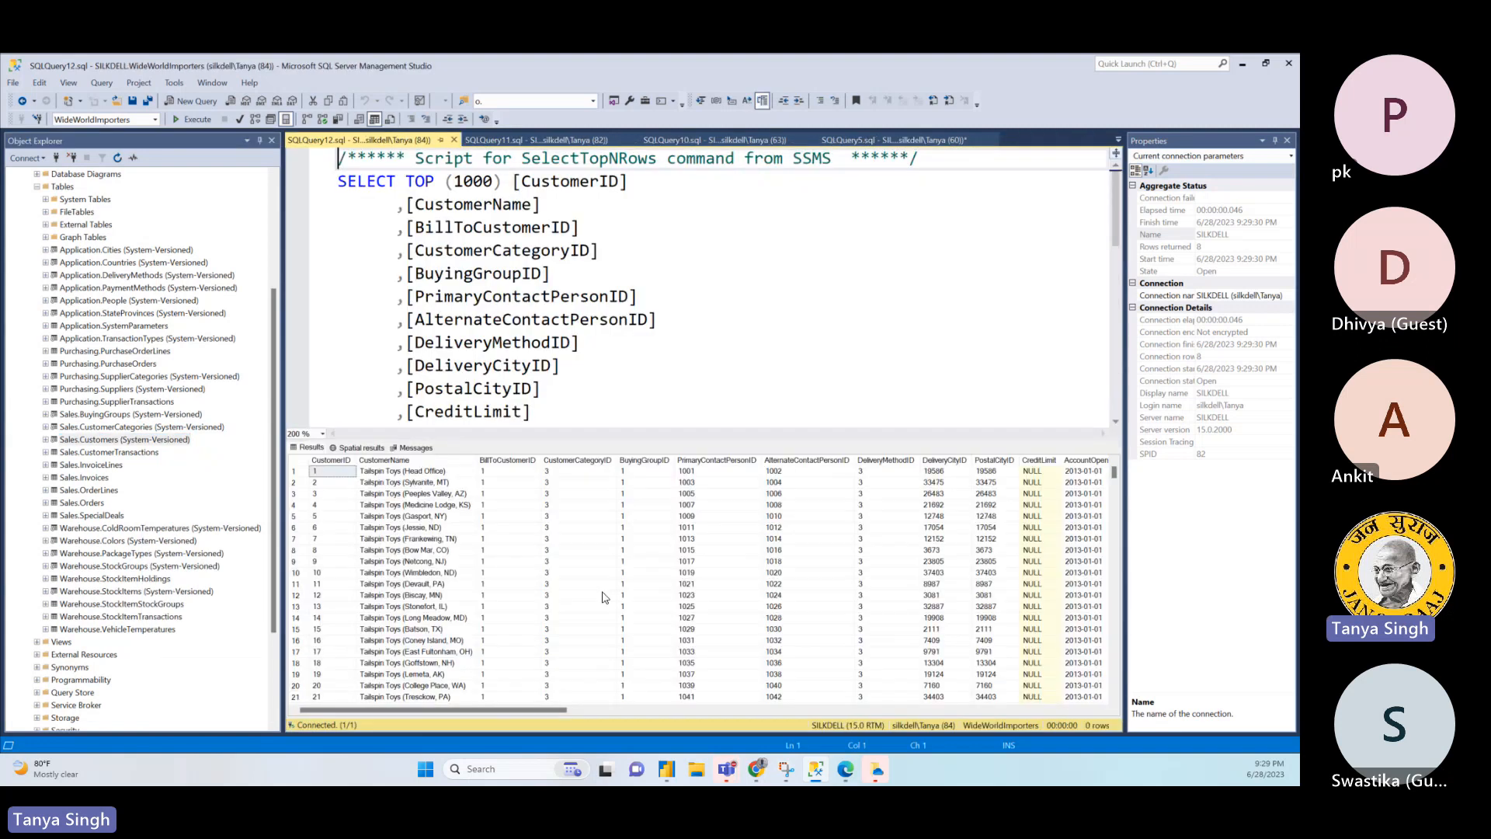
pyautogui.click(404, 472)
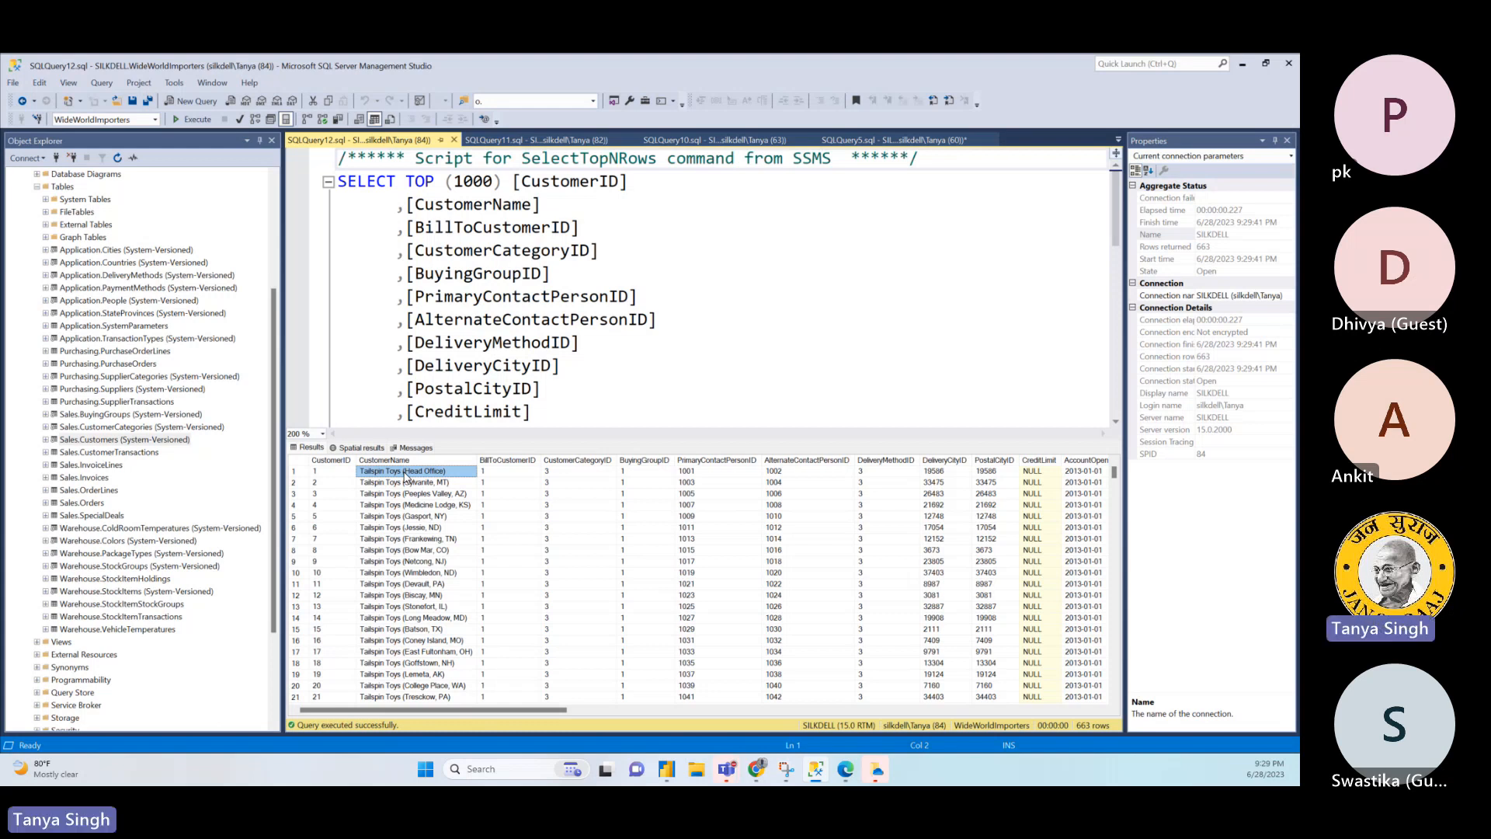
pyautogui.click(407, 483)
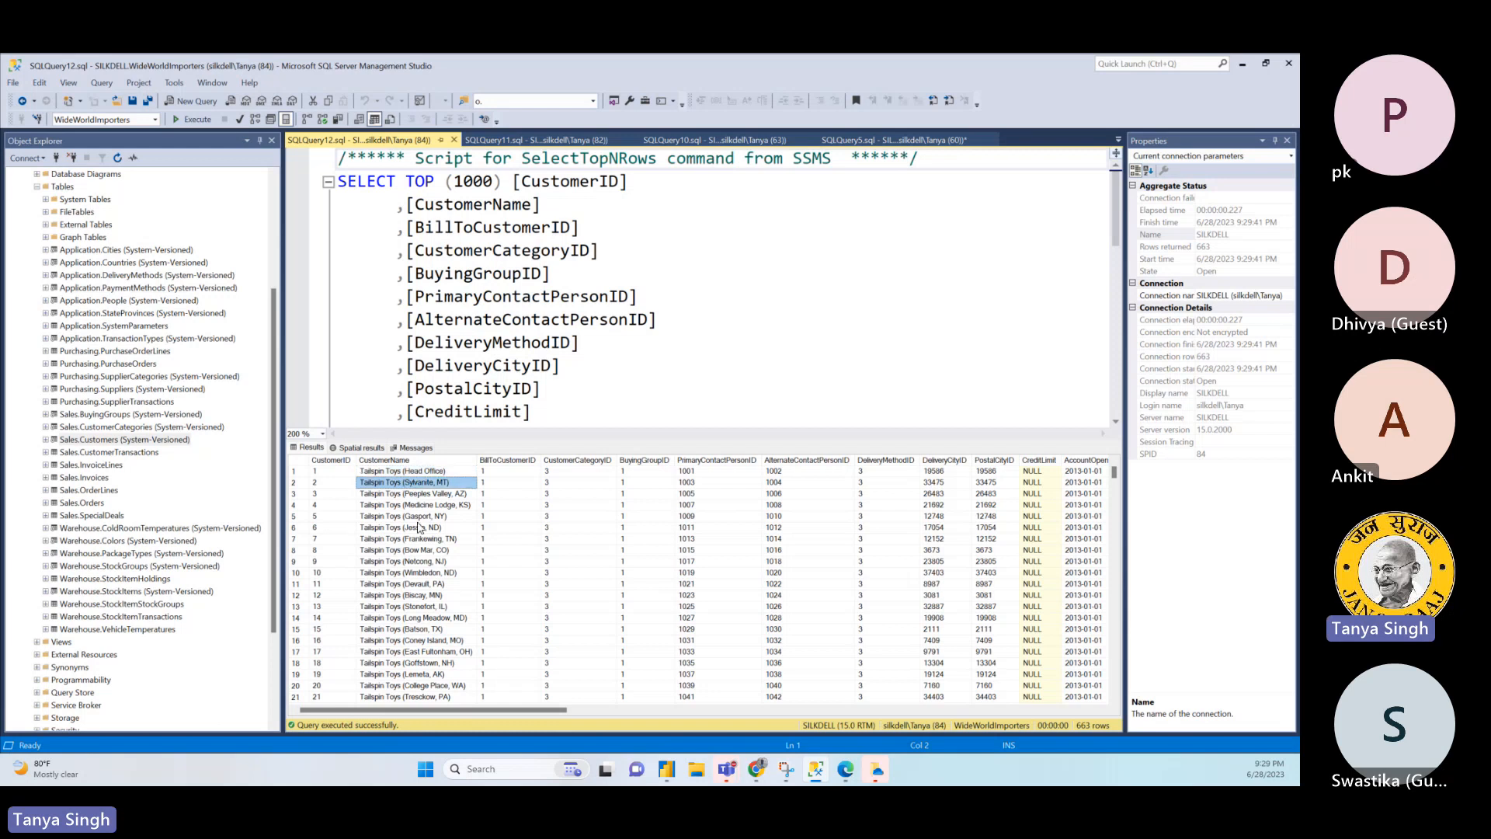
pyautogui.keyDown('shift'); pyautogui.click(431, 606); pyautogui.keyUp('shift')
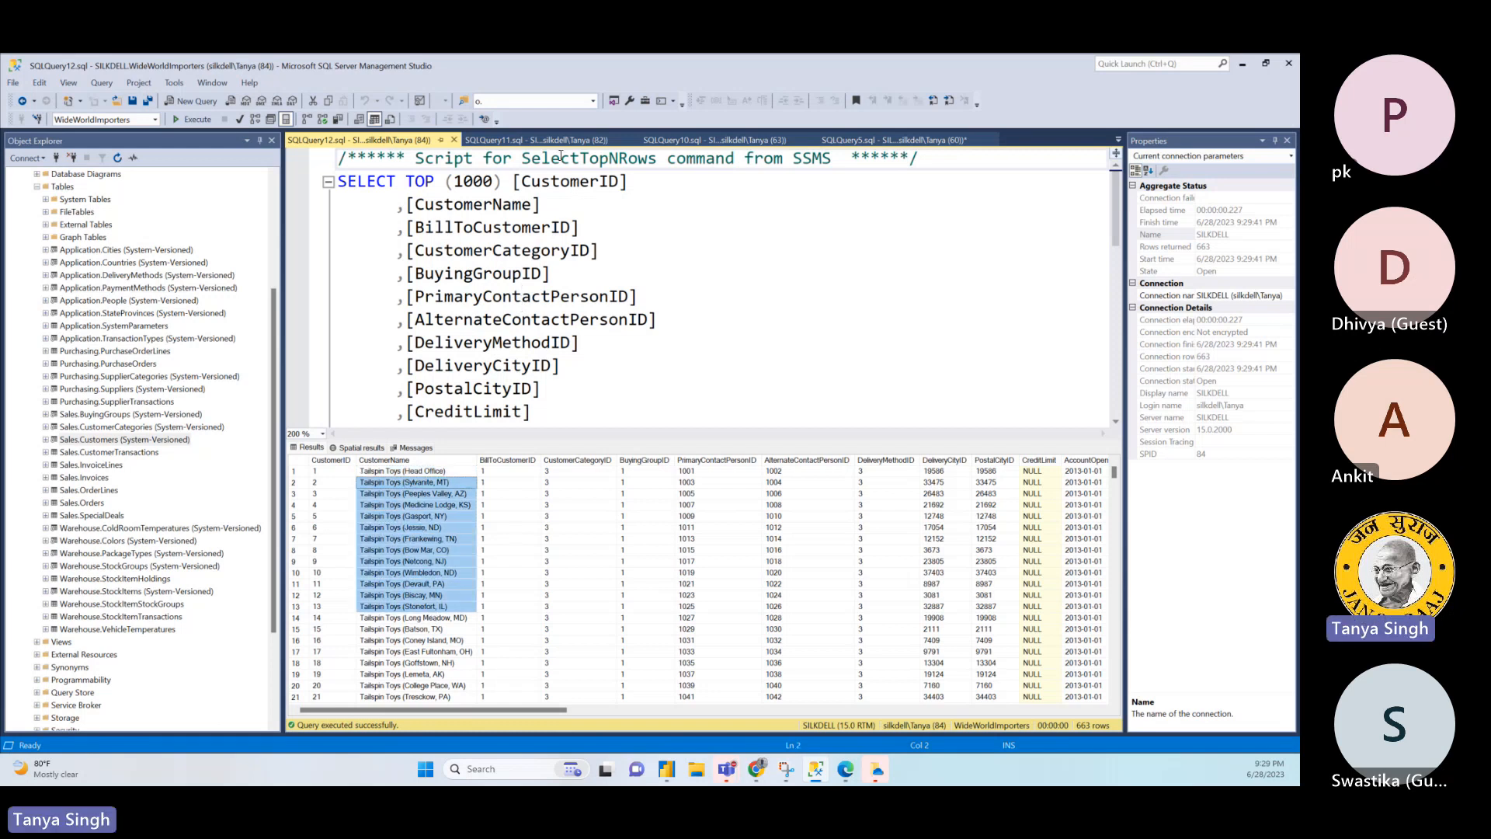
# - Return to the Sales.CustomerCategories results and select the entire CustomerCategoryName column for comparison
pyautogui.click(566, 141)
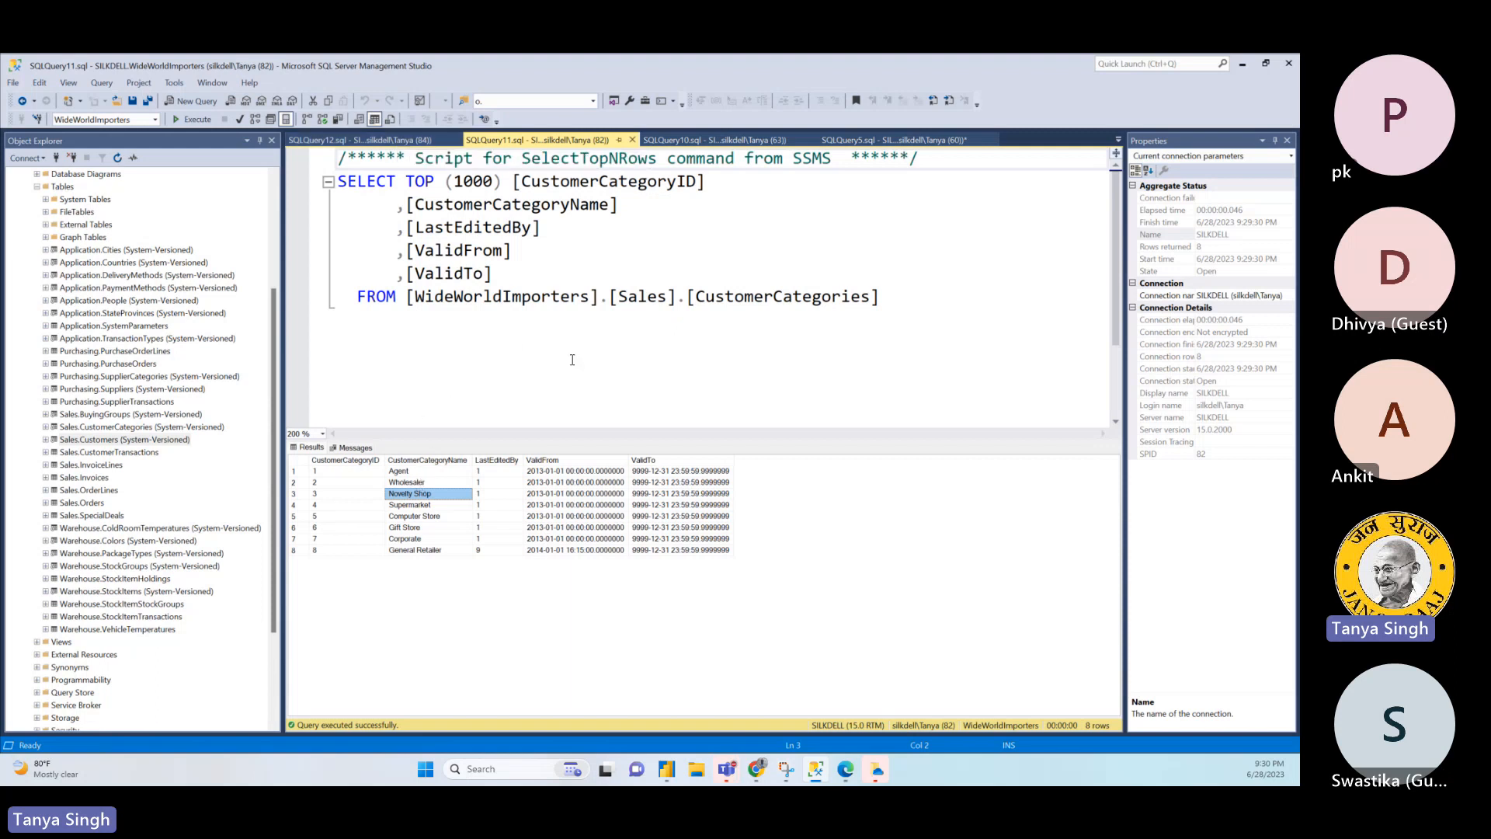
pyautogui.click(437, 463)
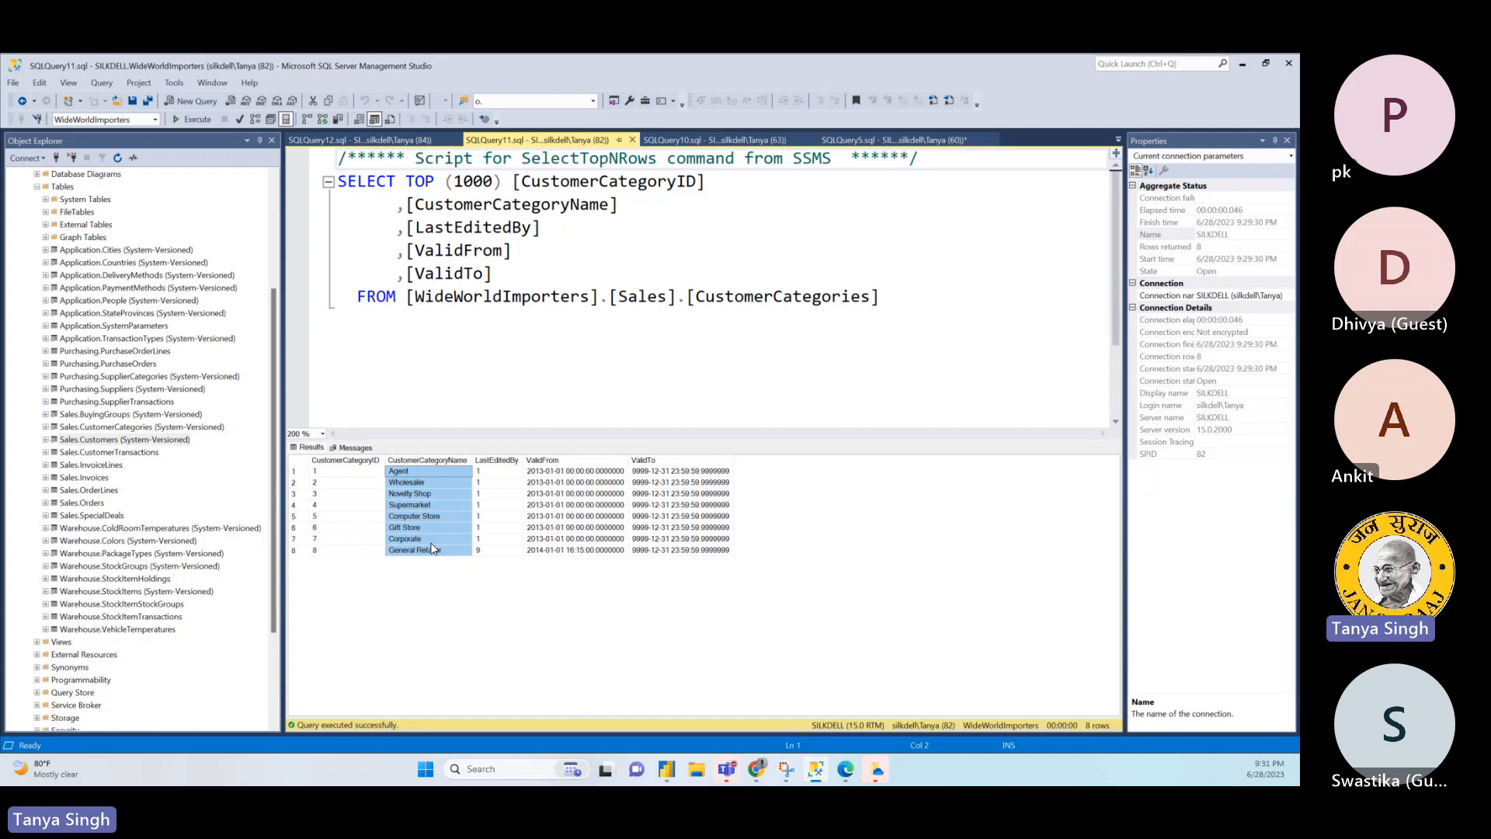
# - Close the Sales.CustomerCategories query and examine the delivery city and address columns in the Sales.Customers results
pyautogui.click(632, 141)
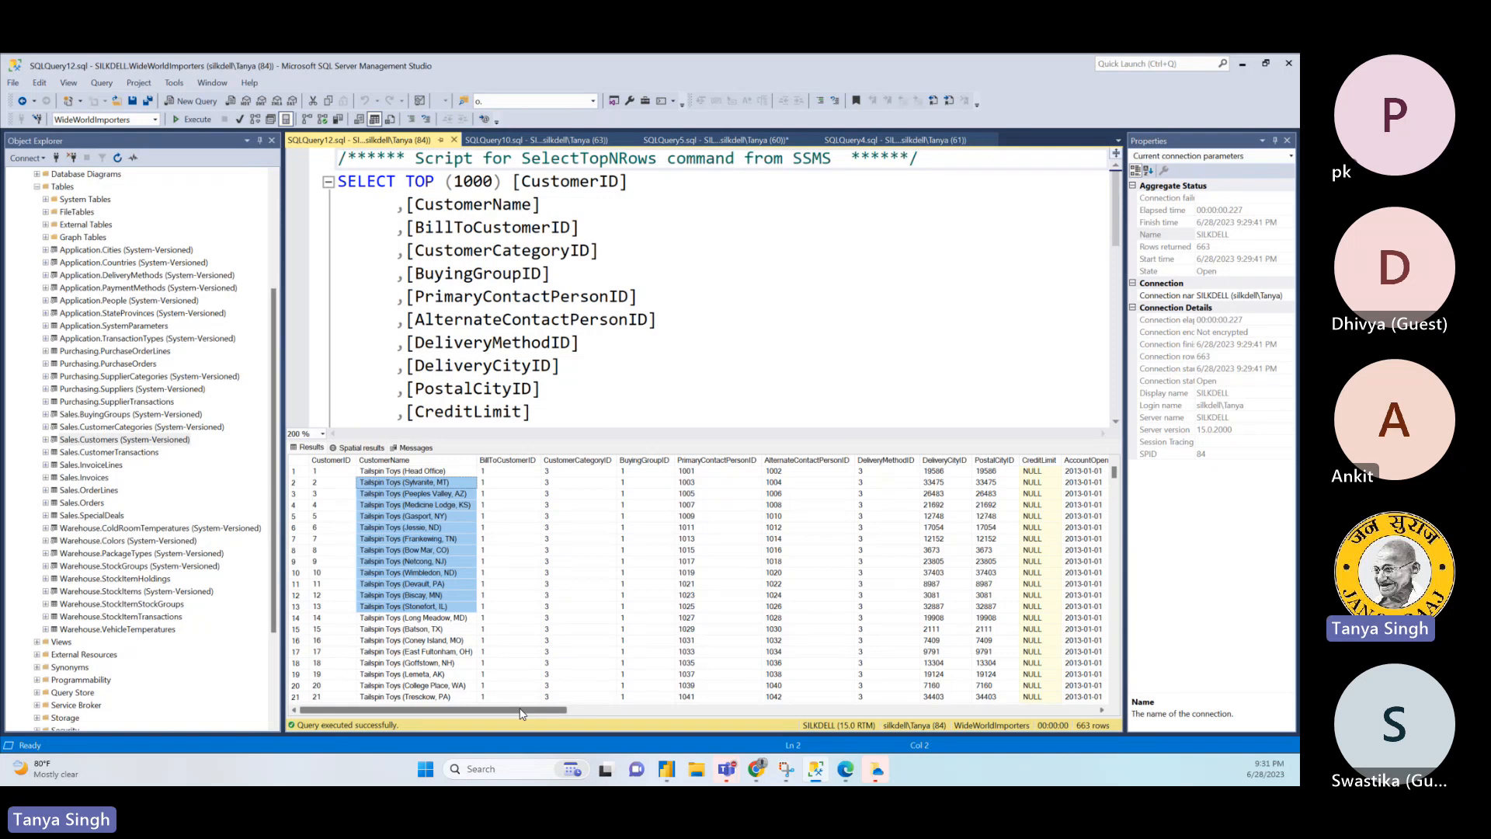
pyautogui.moveTo(520, 713); pyautogui.dragTo(565, 732)
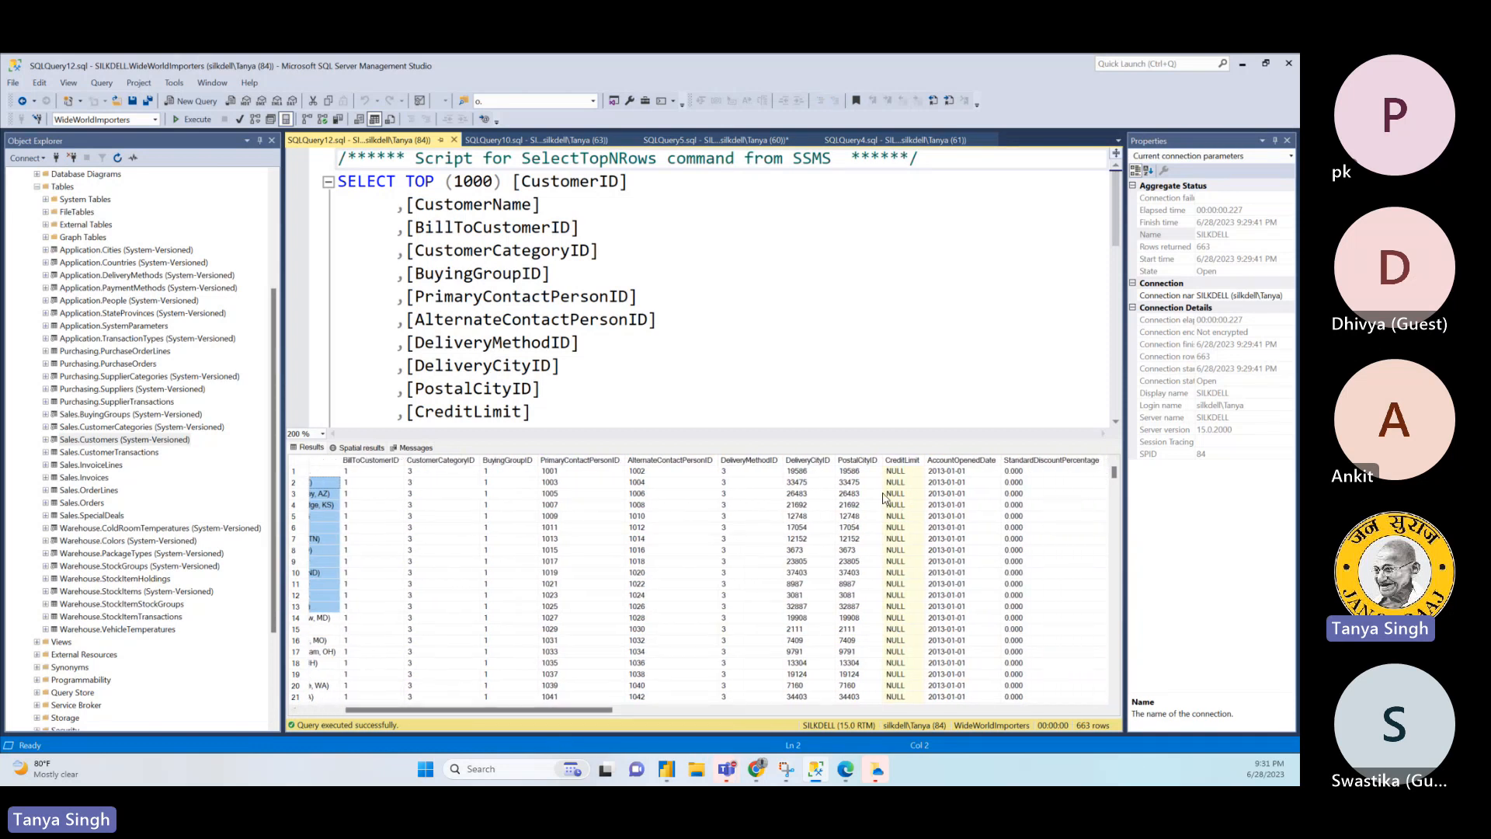
pyautogui.click(862, 483)
pyautogui.click(812, 471)
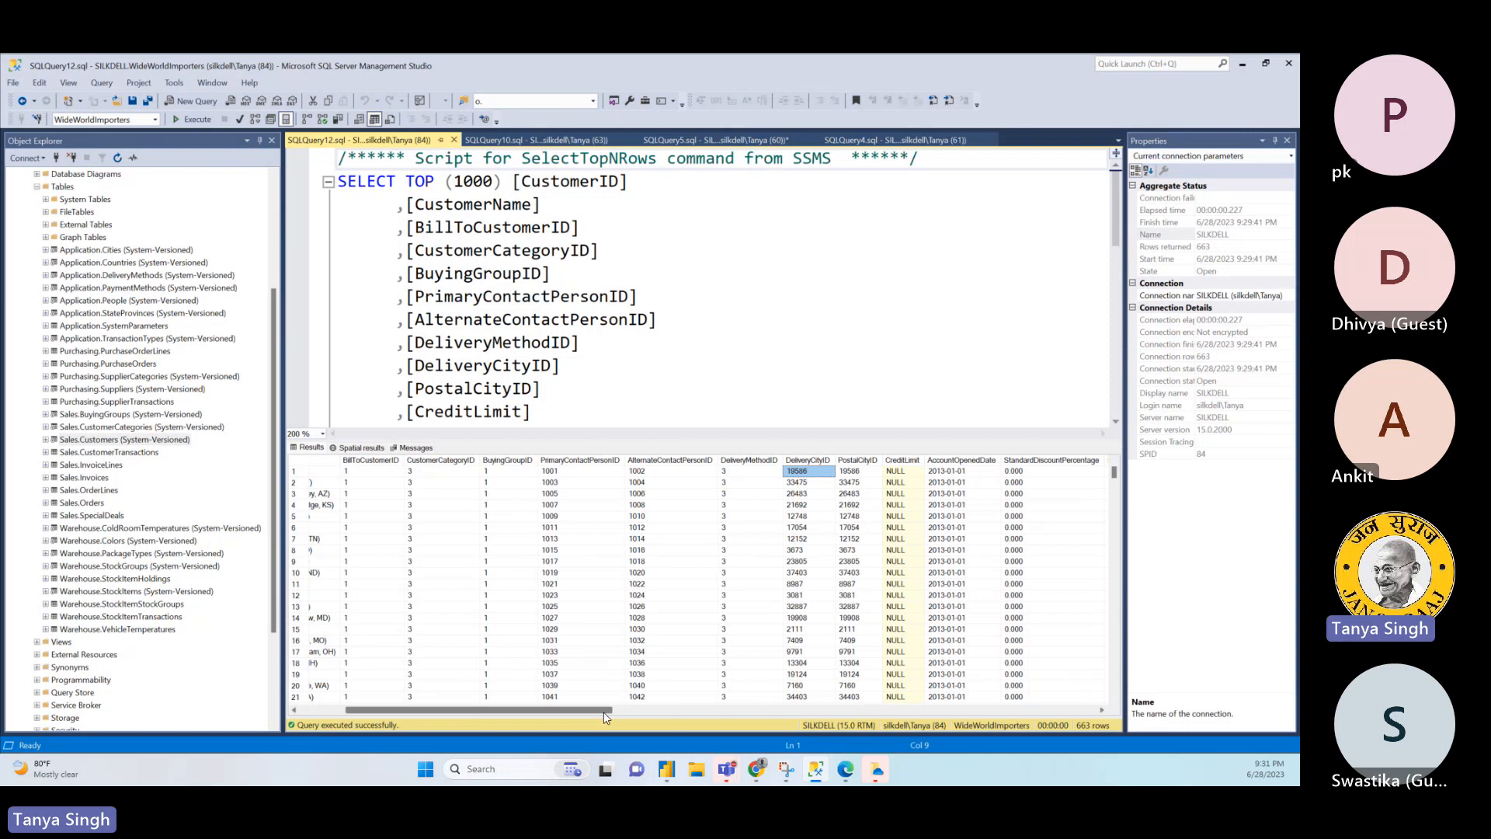
pyautogui.moveTo(606, 717); pyautogui.dragTo(996, 725)
pyautogui.moveTo(505, 474); pyautogui.dragTo(1052, 488)
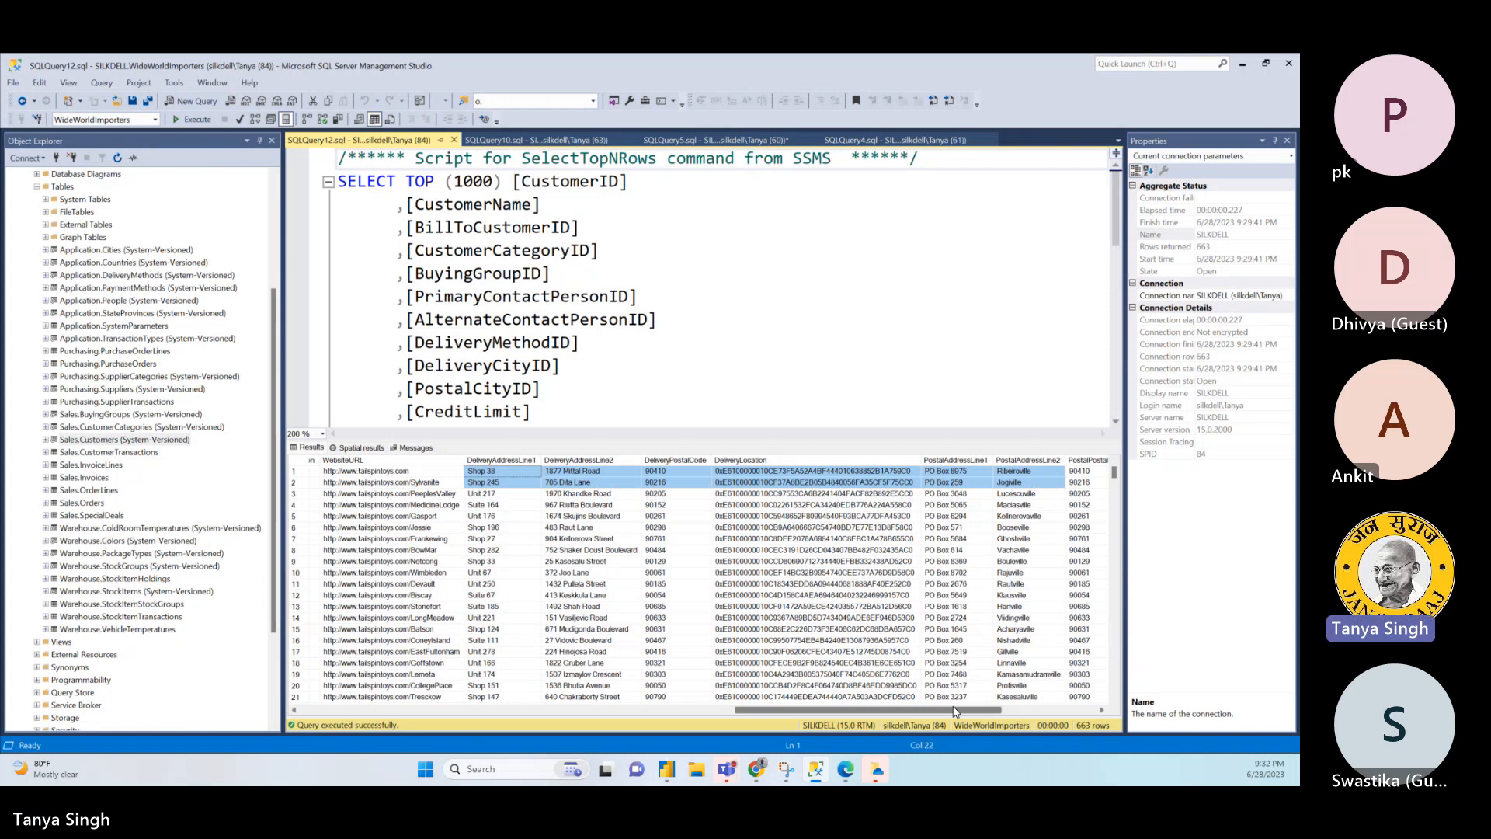
# - Examine the postal address columns of Sales.Customers and return to the fourth row's DeliveryCityID
pyautogui.moveTo(955, 710); pyautogui.dragTo(1090, 706)
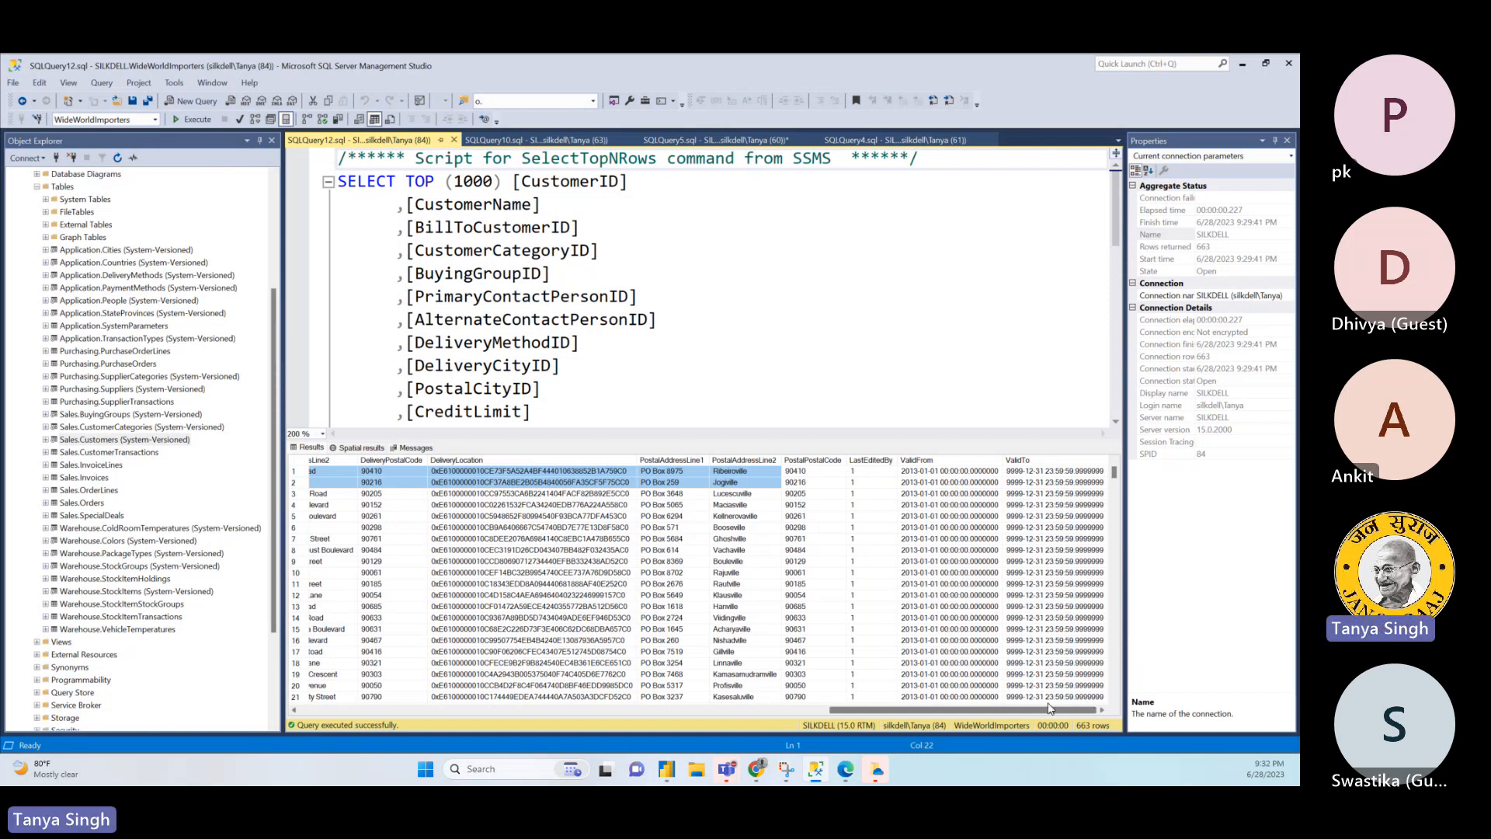
pyautogui.moveTo(1051, 708); pyautogui.dragTo(1007, 708)
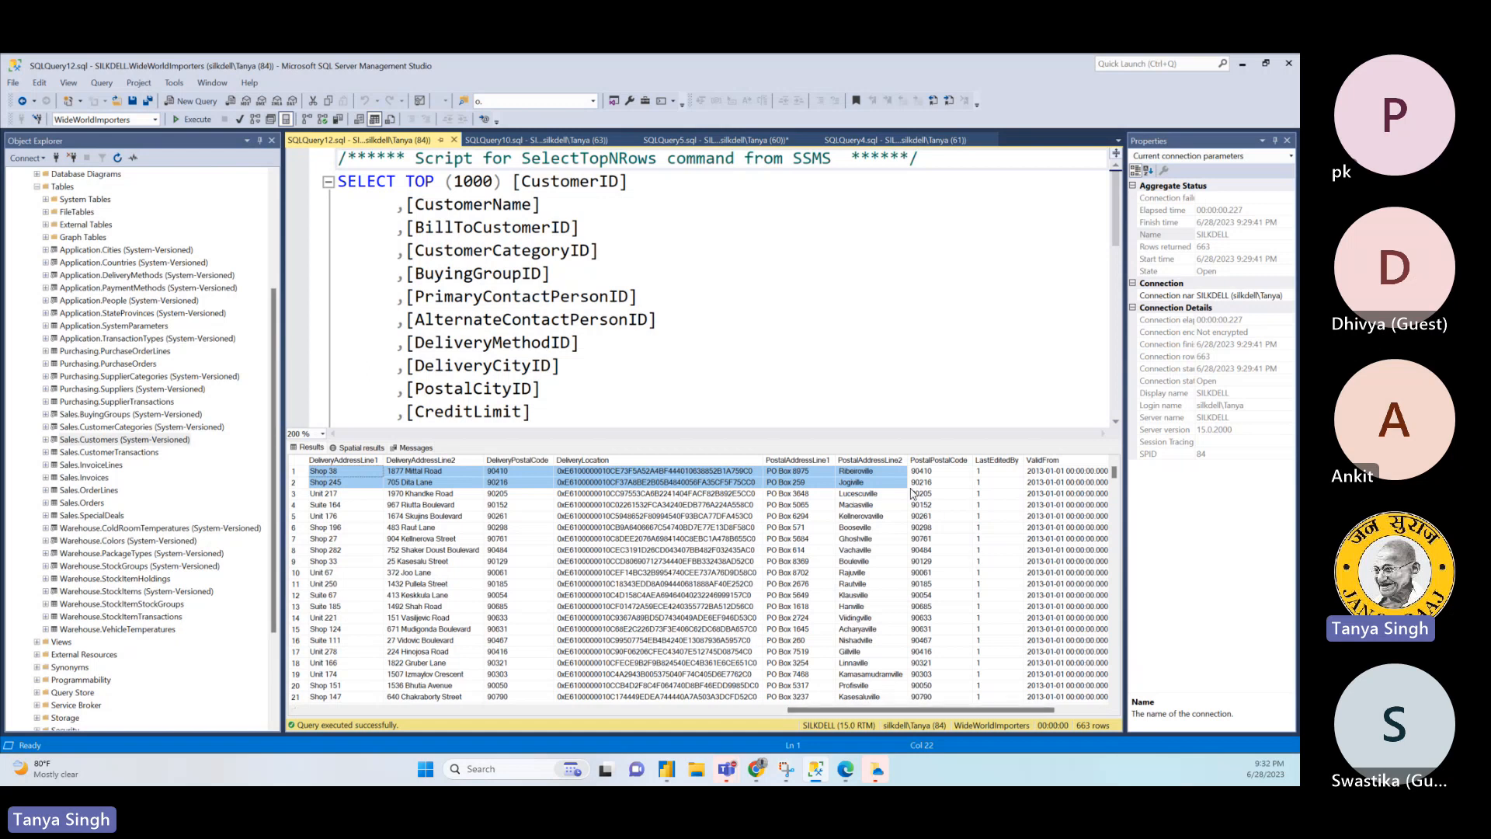
pyautogui.click(881, 460)
pyautogui.click(873, 471)
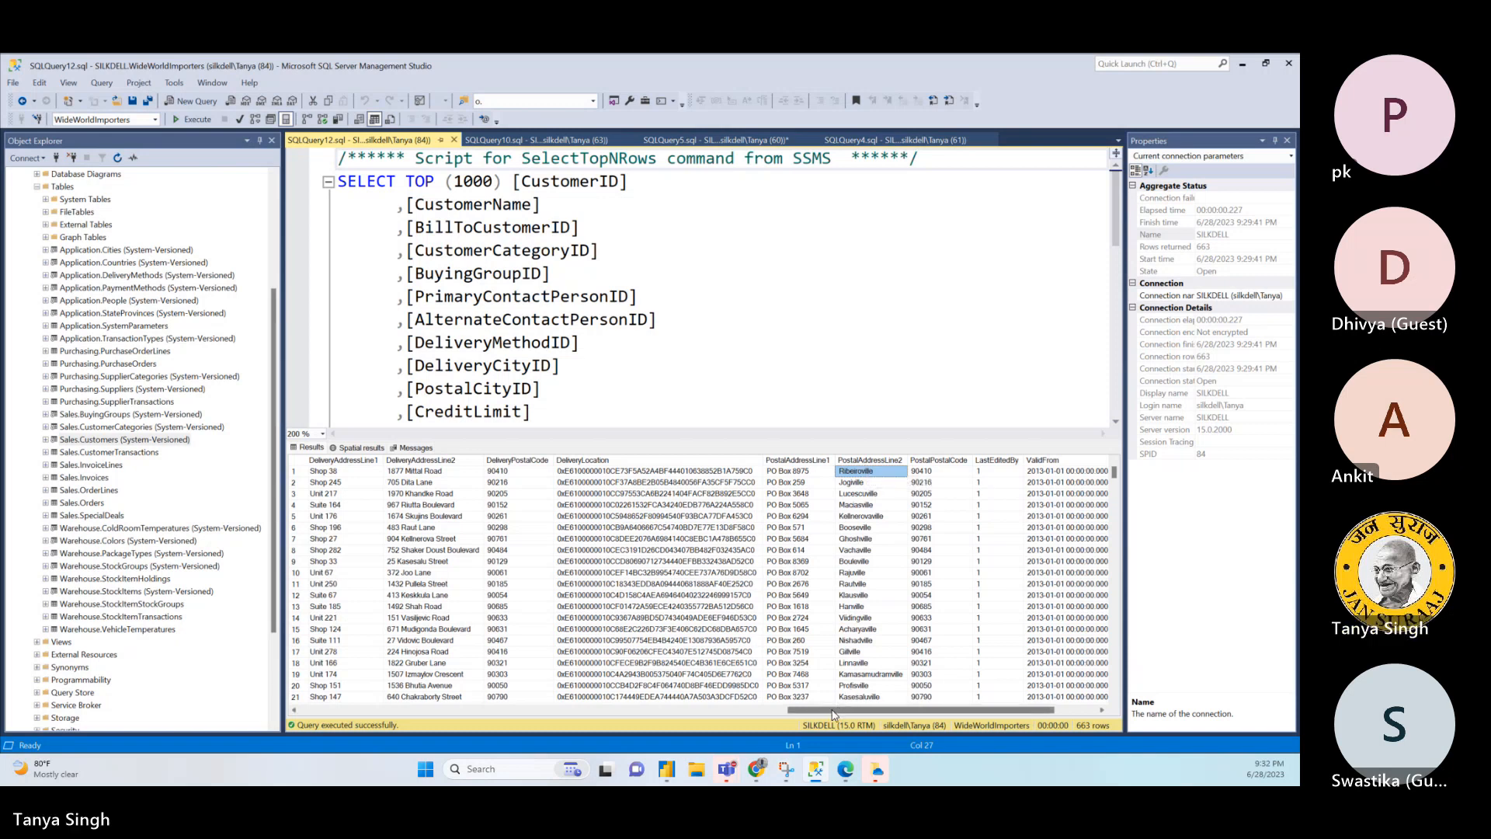
pyautogui.moveTo(833, 709); pyautogui.dragTo(474, 733)
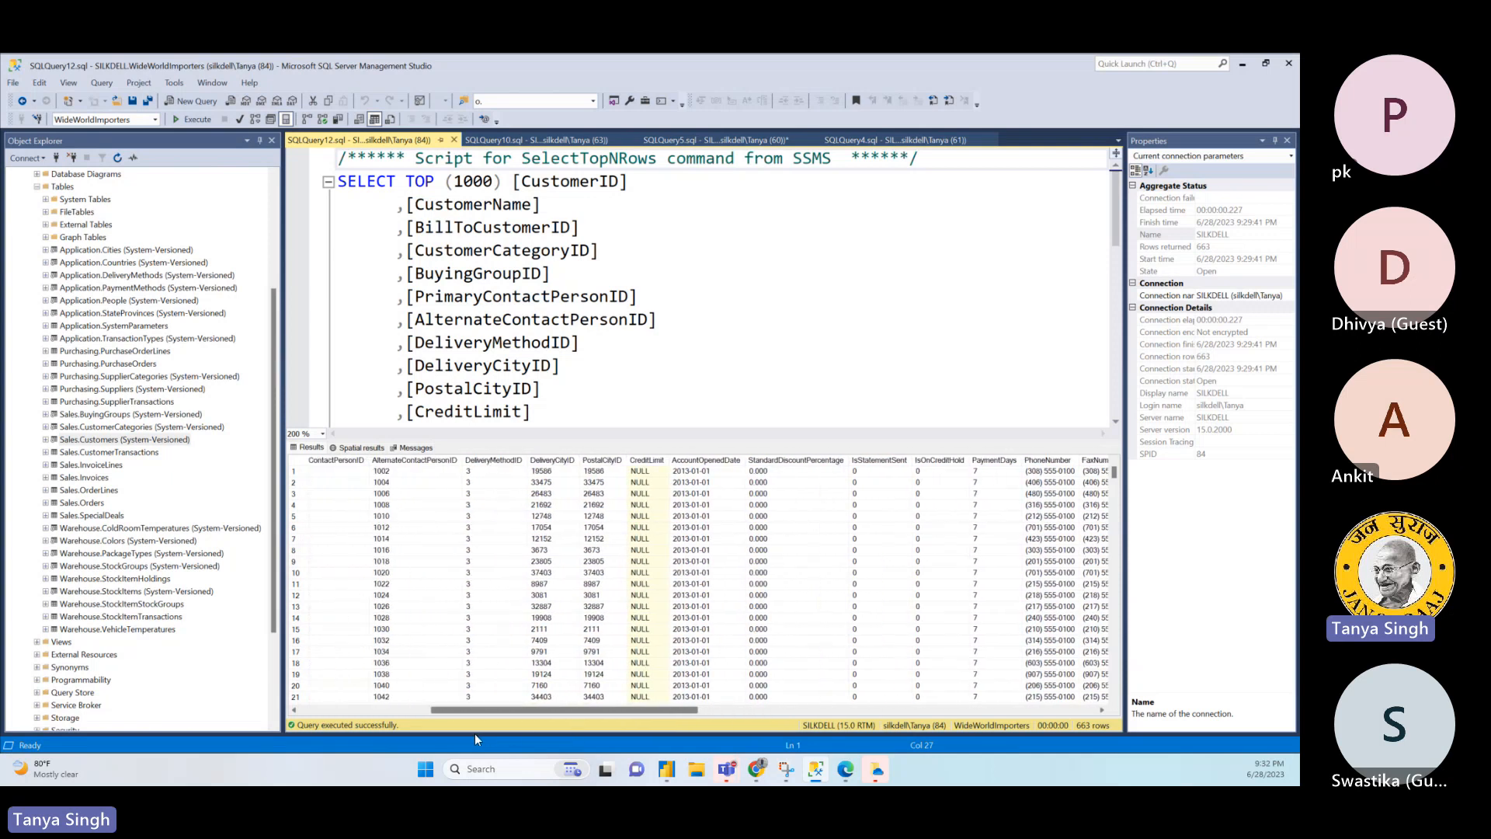
pyautogui.click(573, 506)
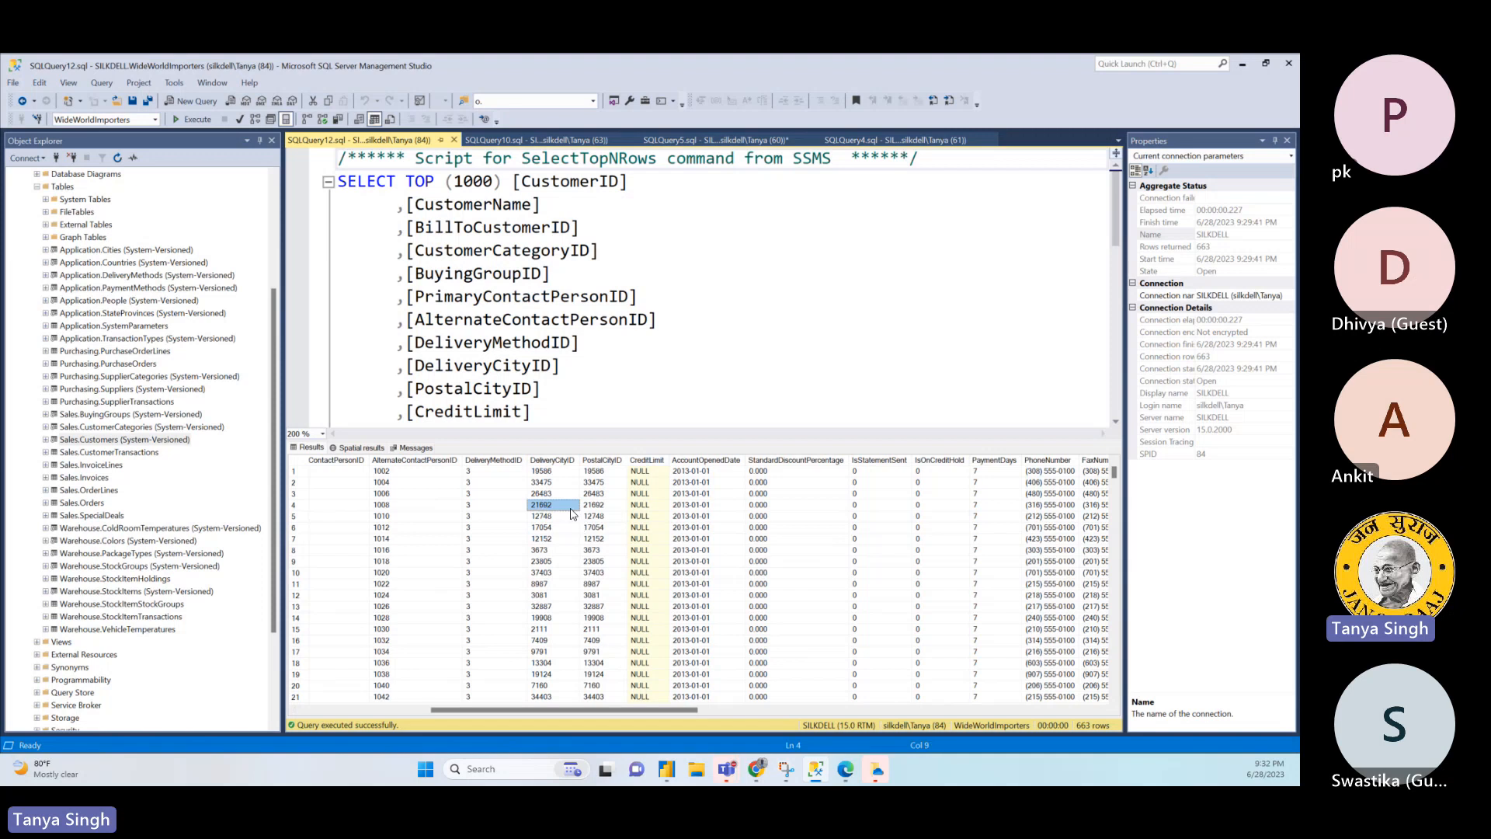
# - View the top 1000 rows of Application.Cities in a new query and examine the StateProvinceID values
pyautogui.click(126, 251)
pyautogui.rightClick(126, 250)
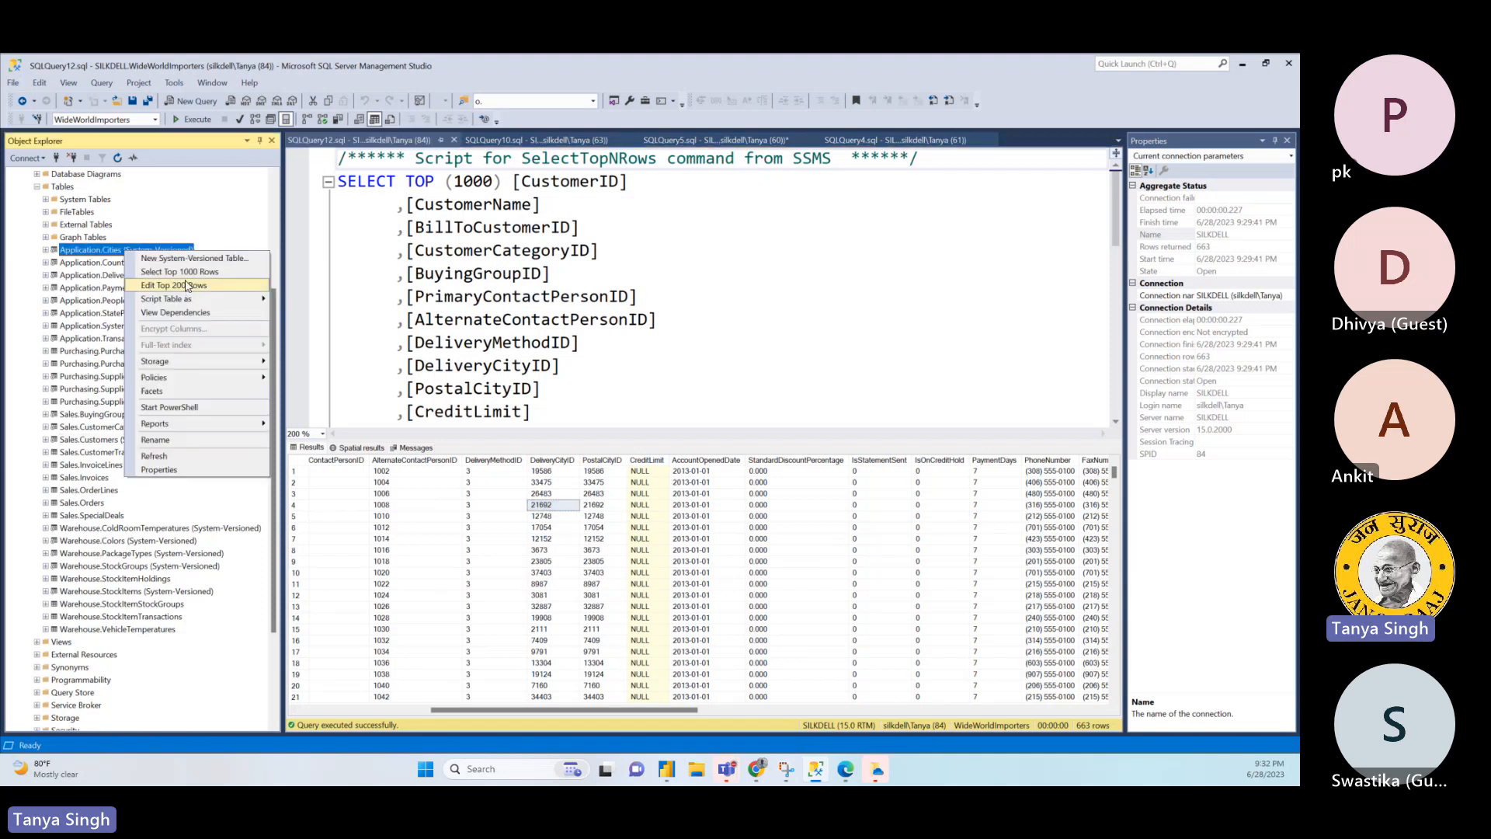
pyautogui.click(163, 287)
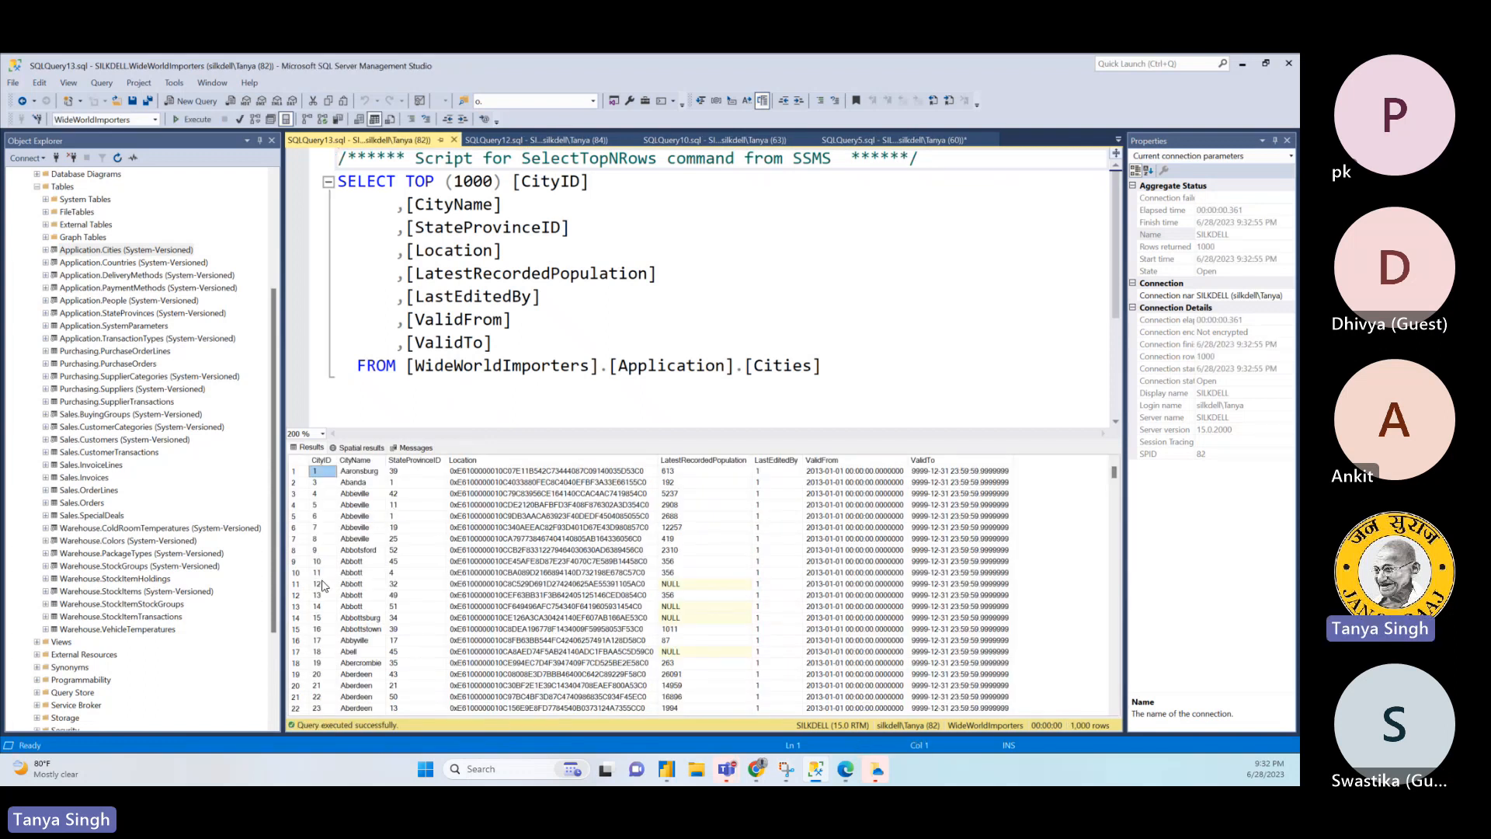
pyautogui.click(416, 494)
pyautogui.moveTo(420, 505); pyautogui.dragTo(417, 552)
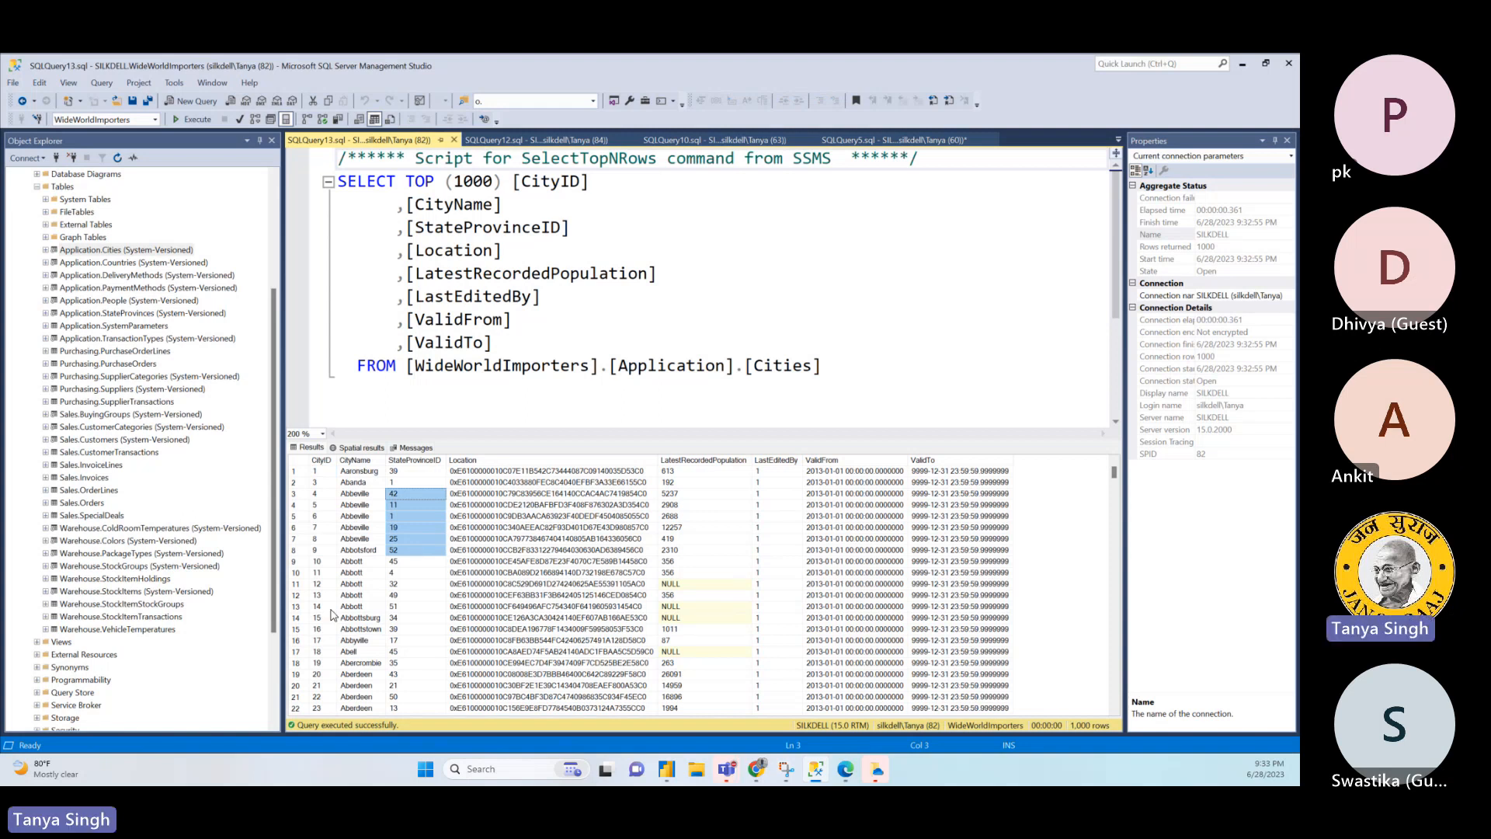
# - Return to the Sales.Customers results, copy the entire fourth row and examine its delivery and postal address columns
pyautogui.click(566, 144)
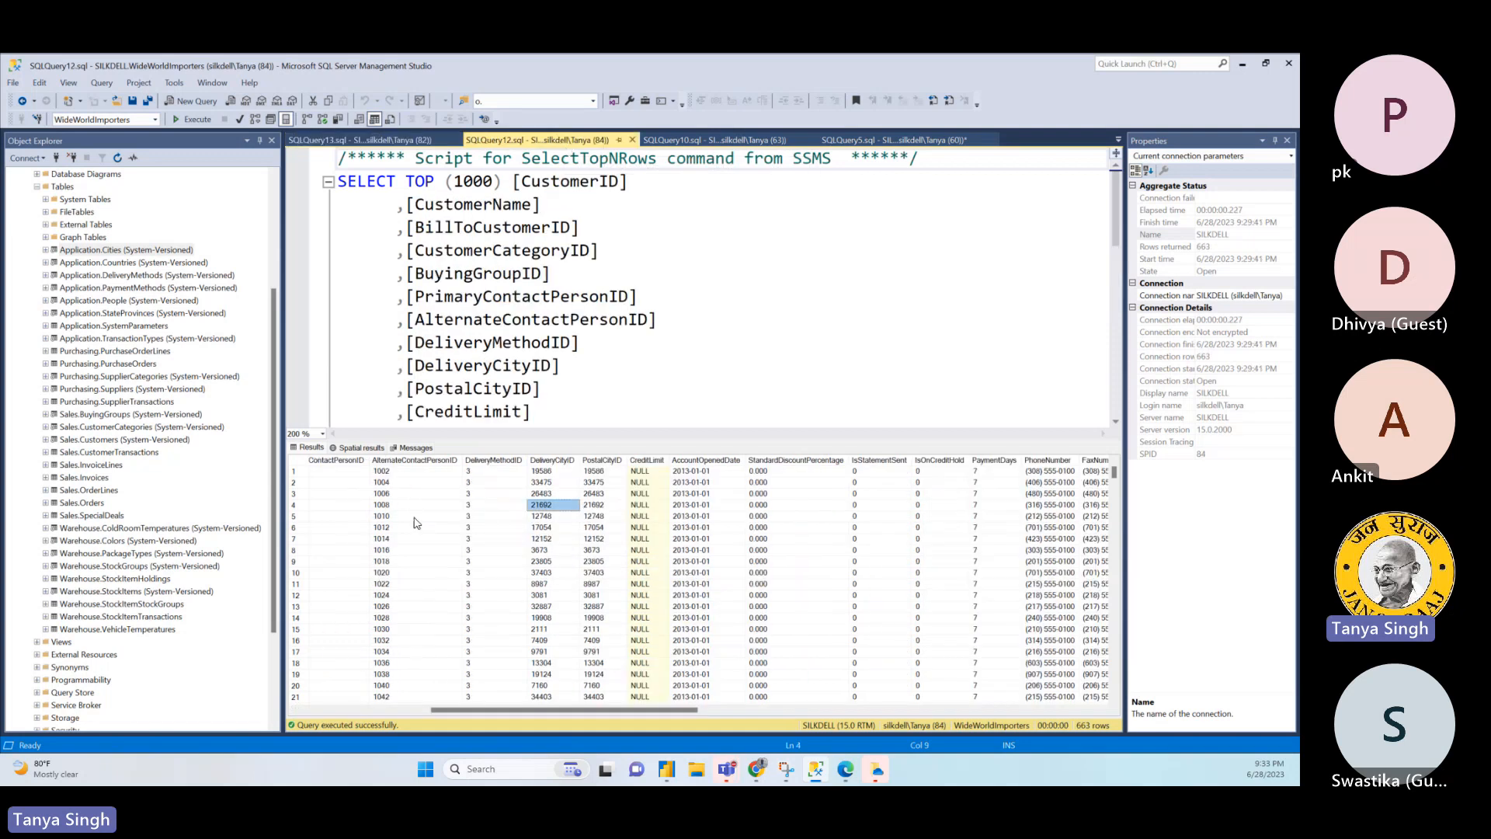
pyautogui.click(298, 505)
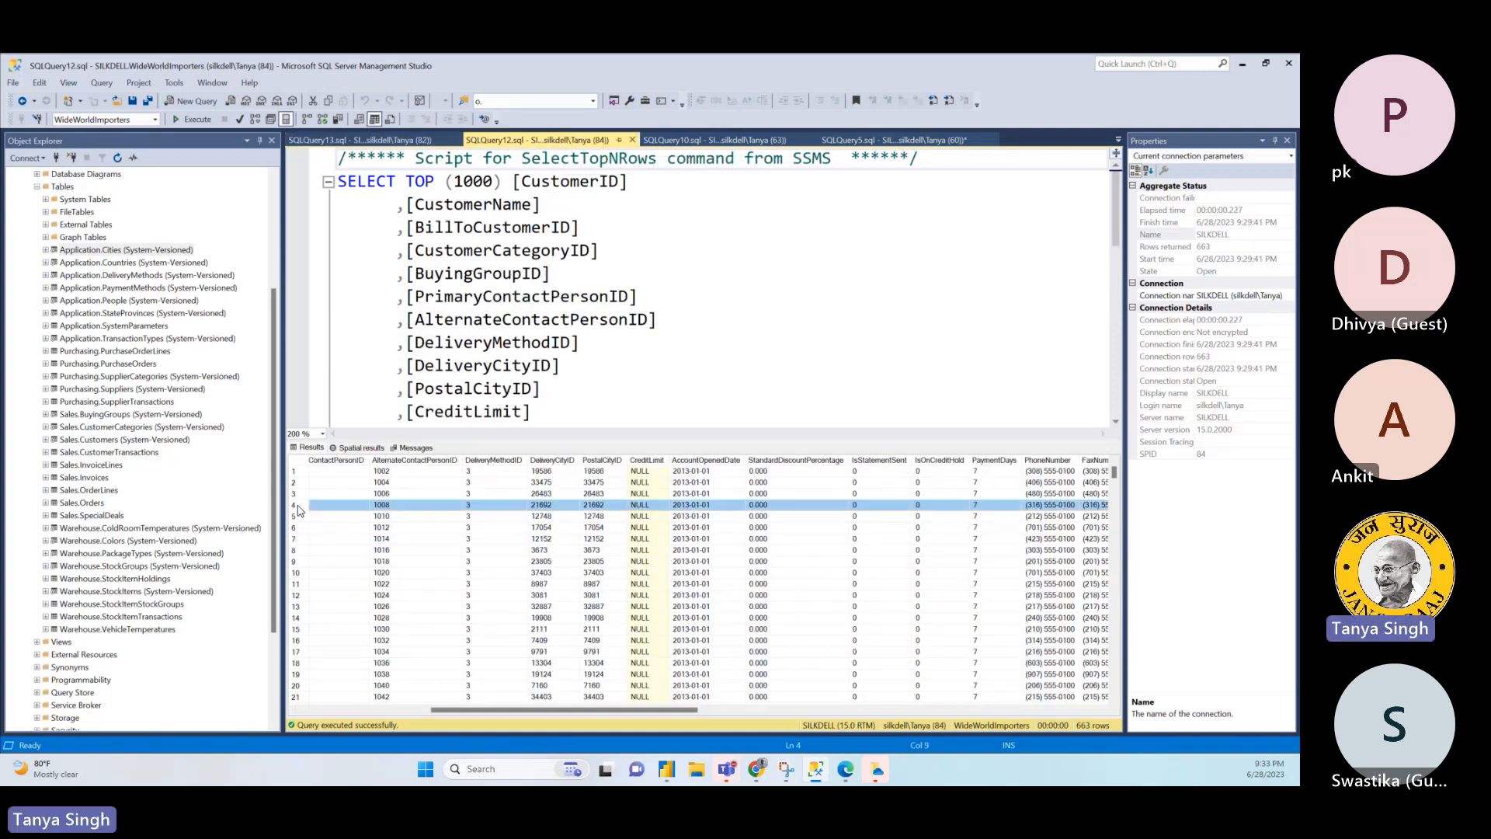
pyautogui.rightClick(545, 510)
pyautogui.click(579, 519)
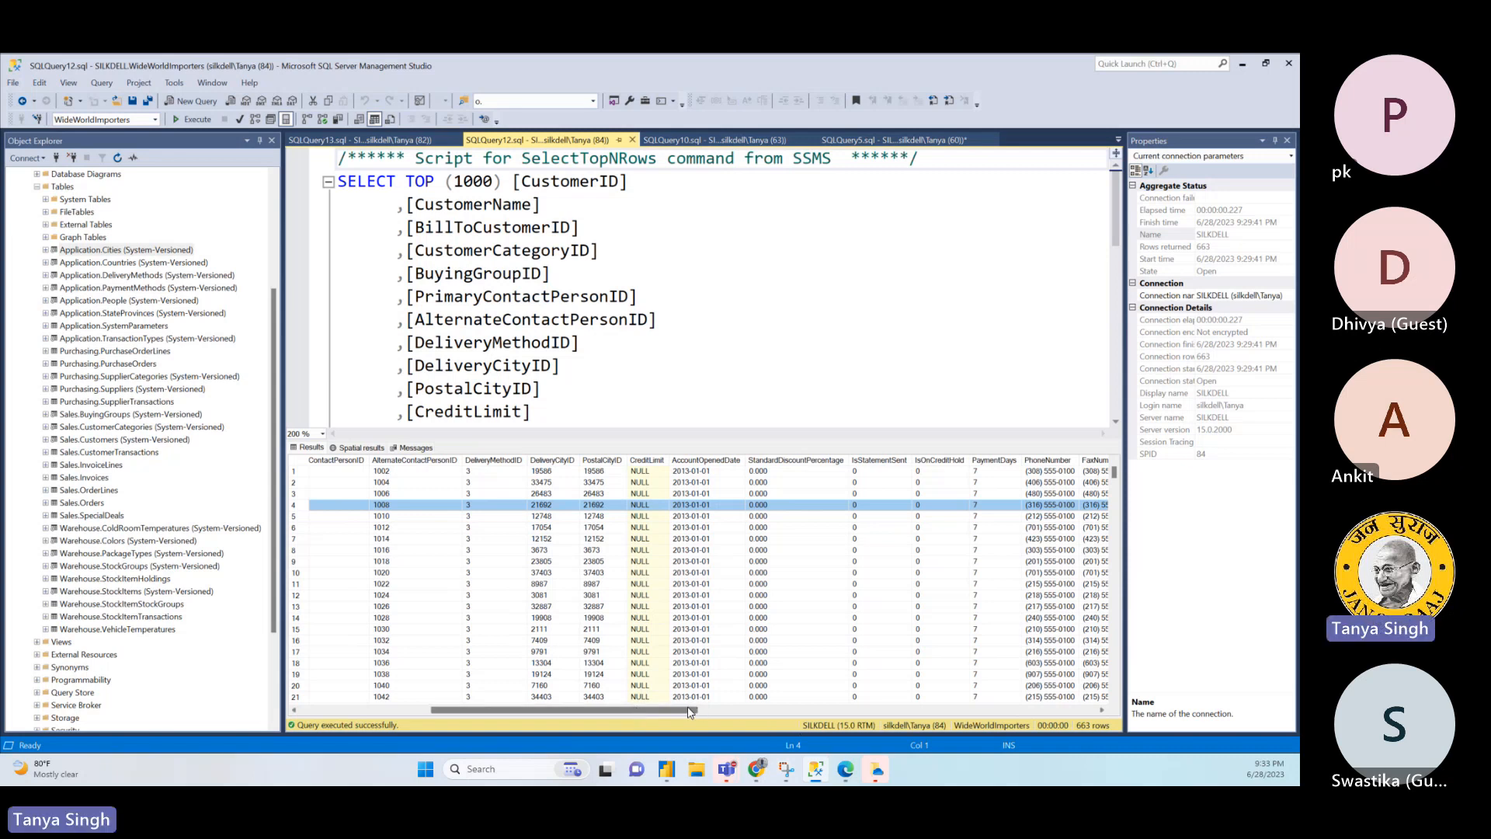
pyautogui.moveTo(688, 711); pyautogui.dragTo(838, 731)
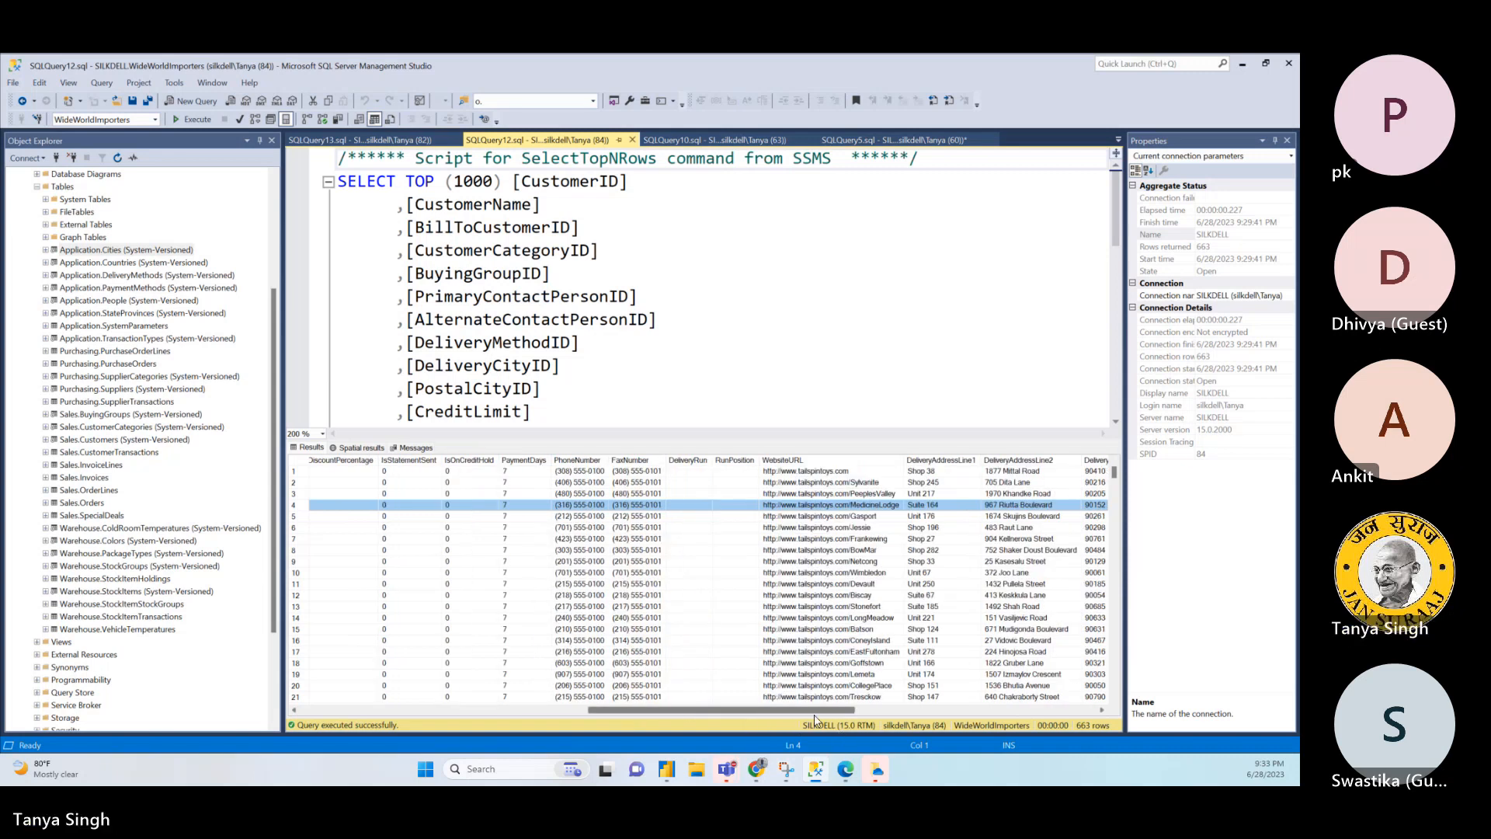
pyautogui.hscroll(5, 815, 717)
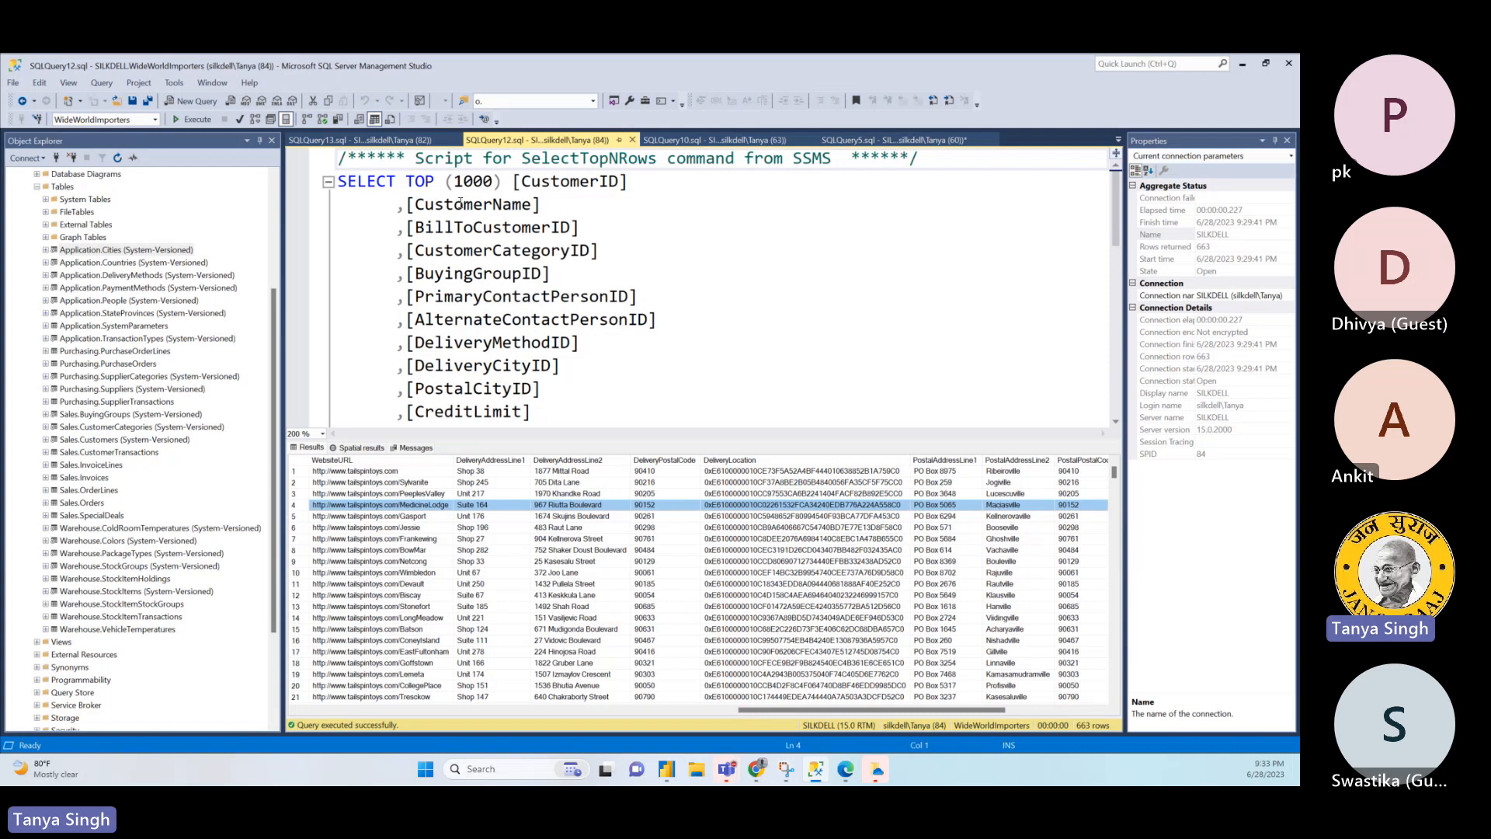
# - Start a WHERE CityID = condition below the FROM line of the Application.Cities query, undoing the paste of the copied row
pyautogui.click(423, 134)
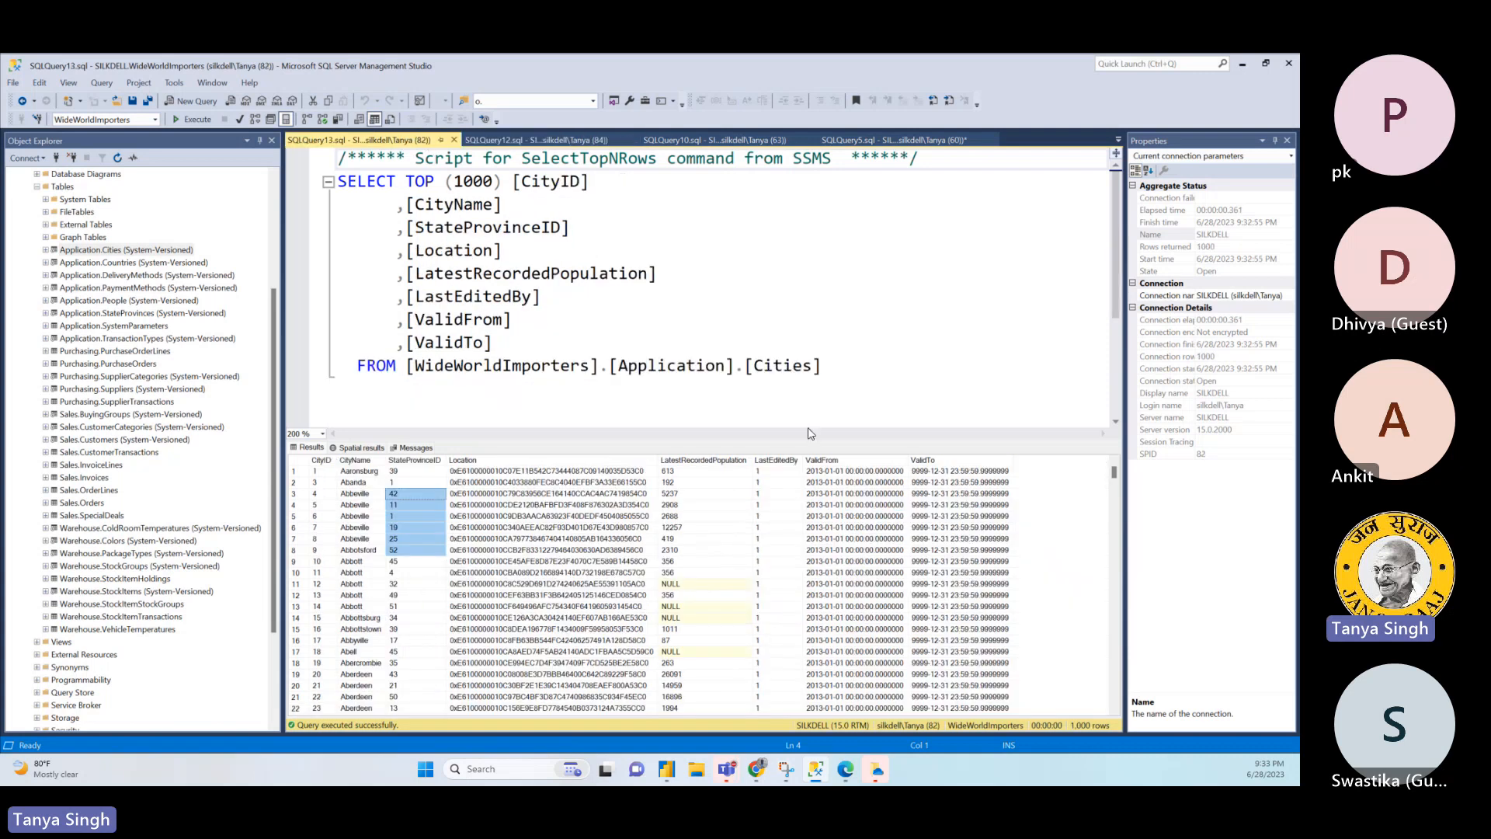
pyautogui.click(830, 365)
pyautogui.press('Return')
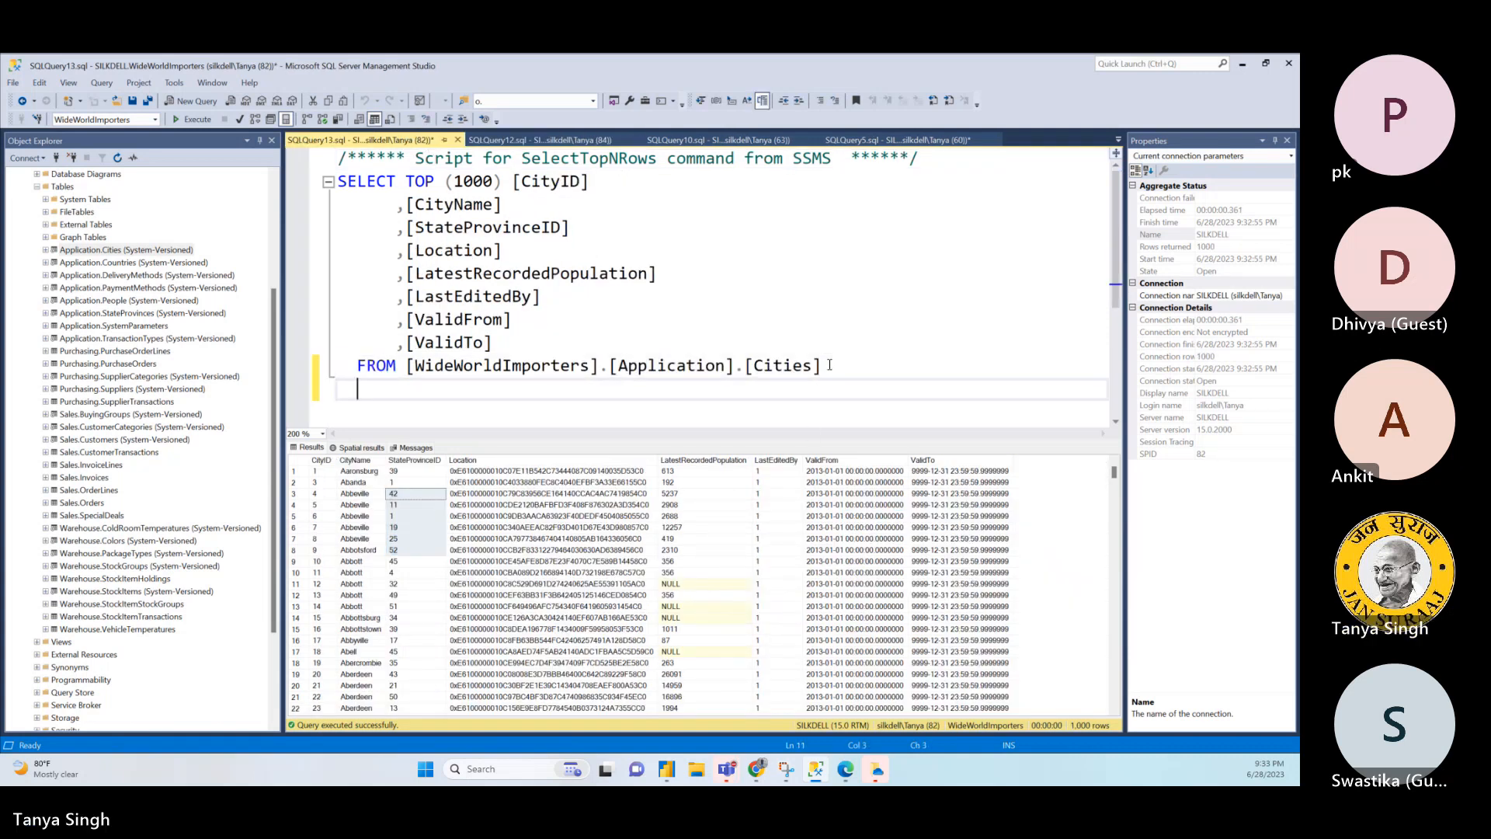
pyautogui.write('WHERE ')
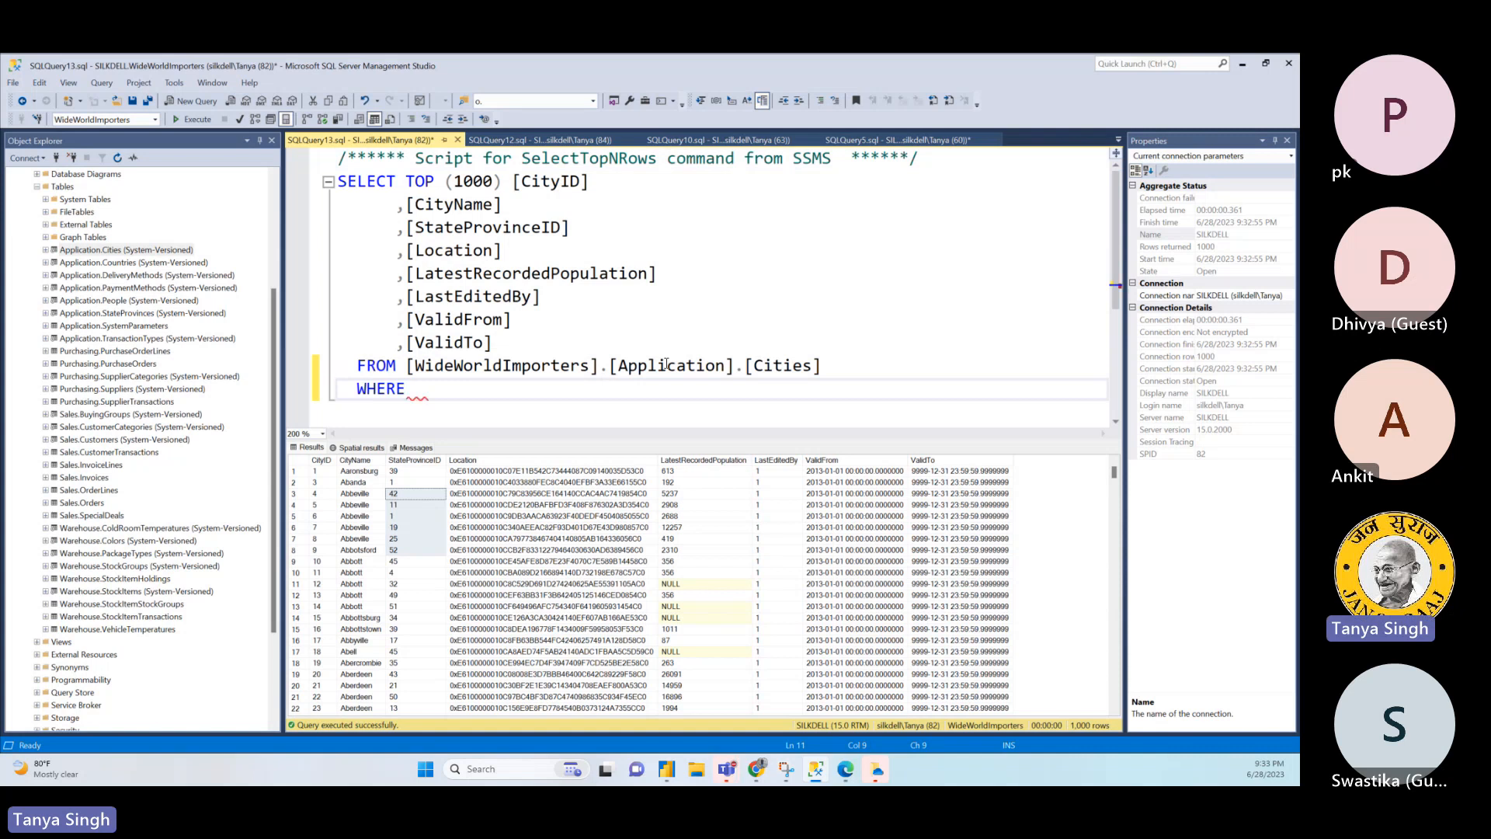
pyautogui.write('Cit')
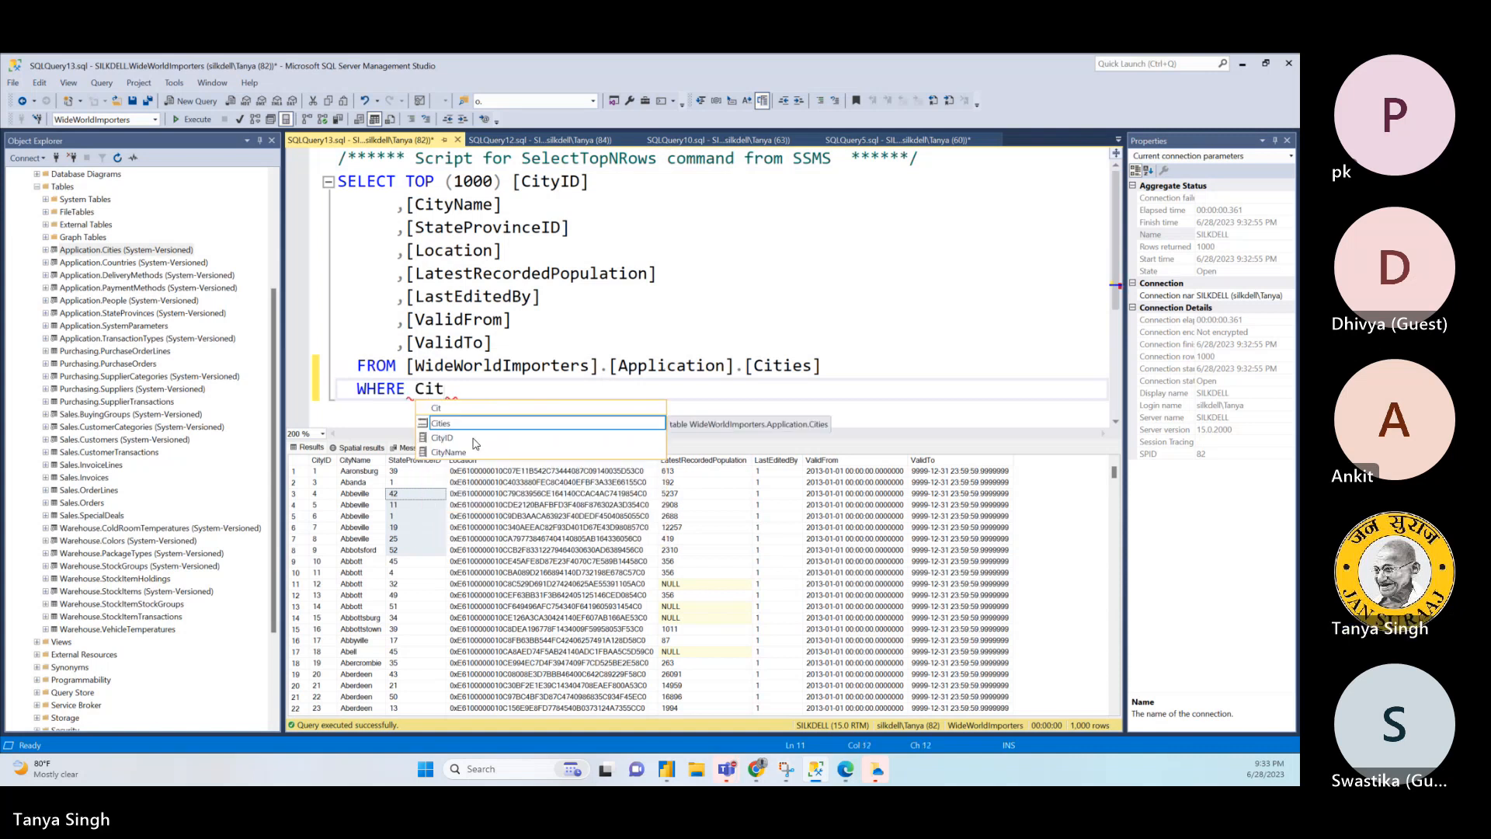
pyautogui.write('yID =')
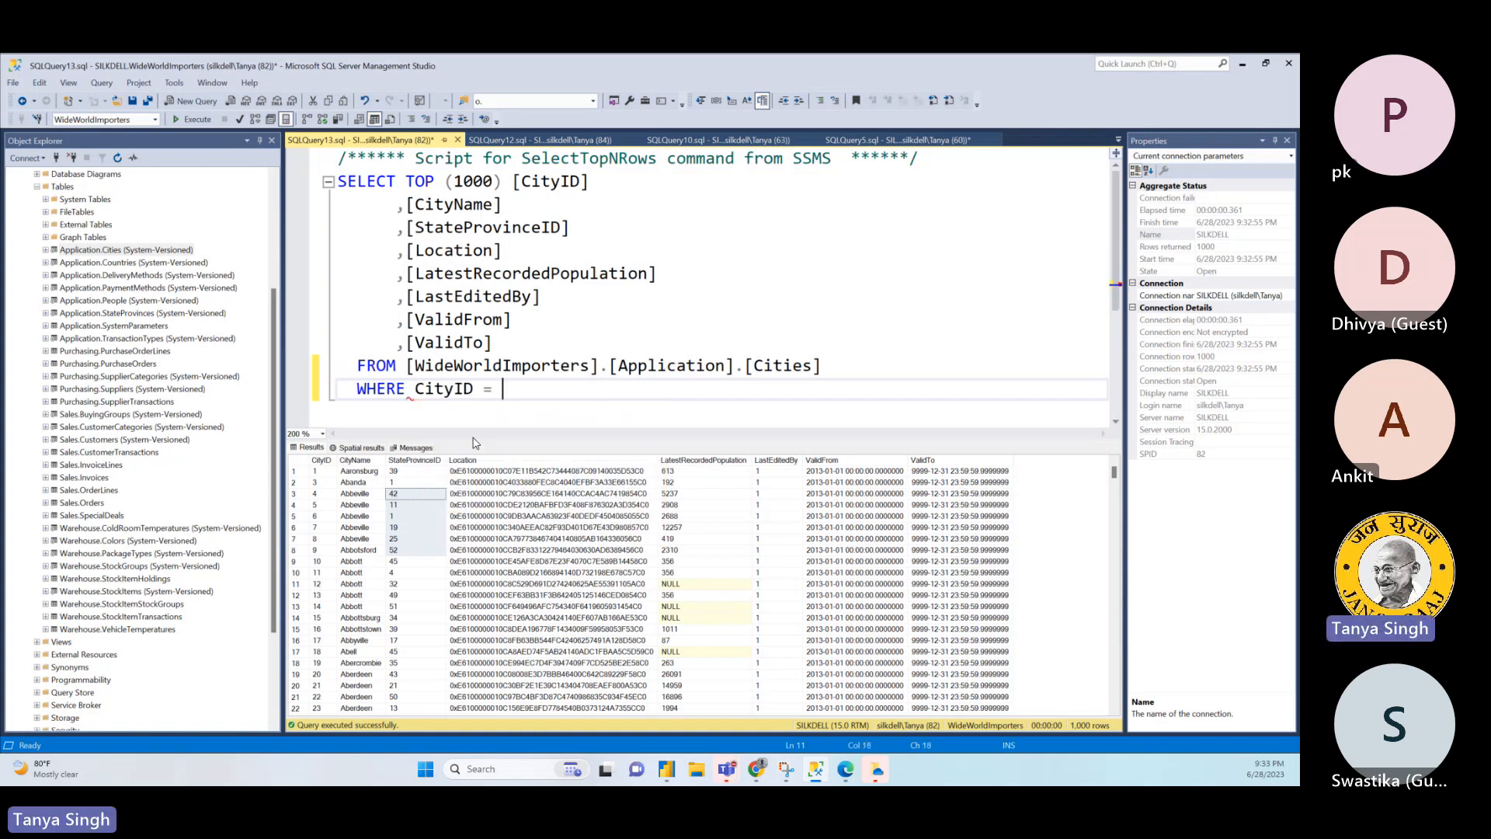
pyautogui.hotkey('ctrl', 'v')
pyautogui.hotkey('ctrl', 'z')
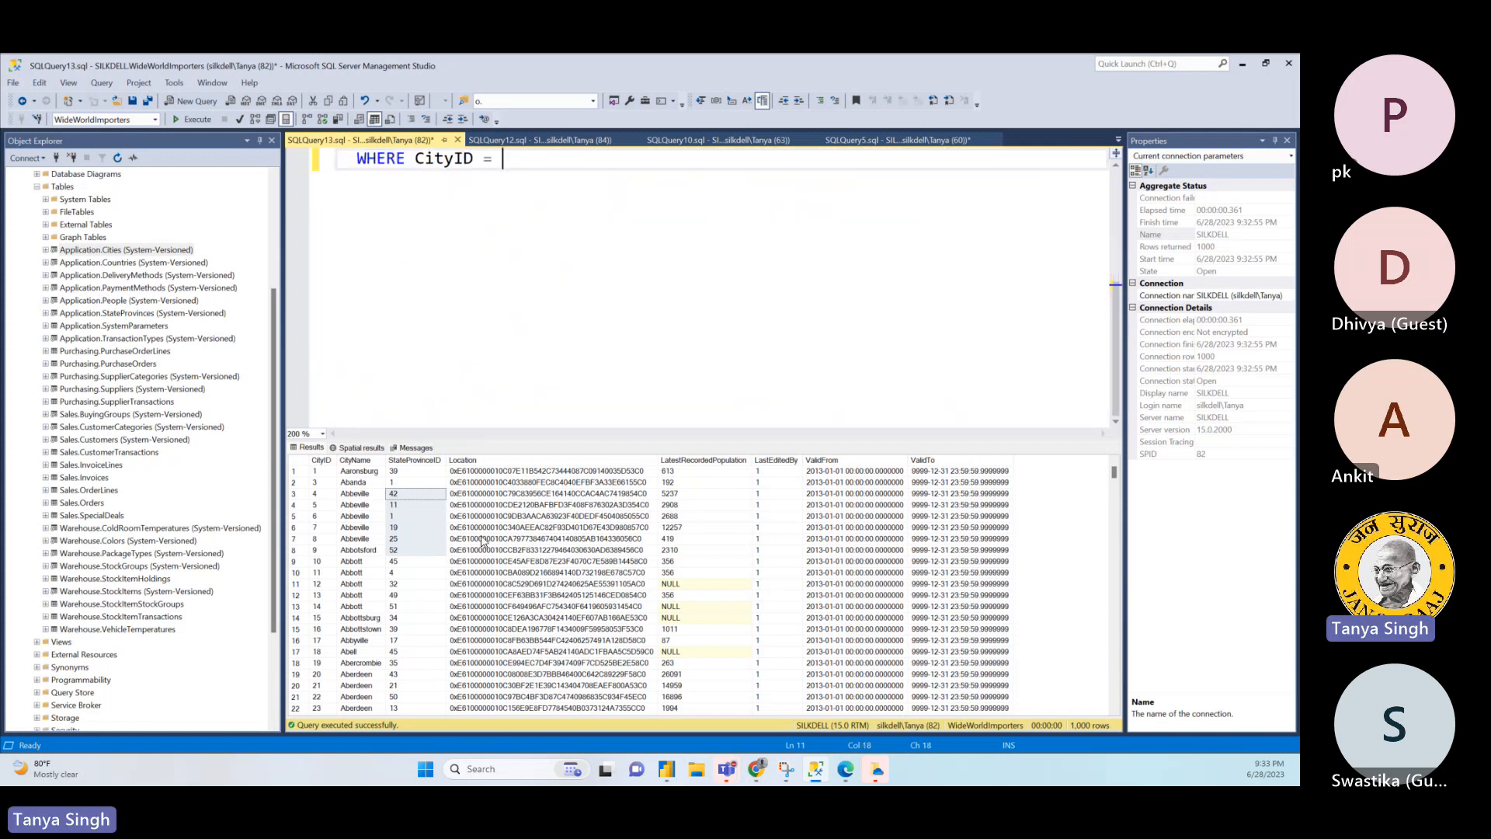
# - Copy only the fourth customer's DeliveryCityID from Sales.Customers and complete the Application.Cities filter as WHERE CityID = 21692
pyautogui.click(564, 141)
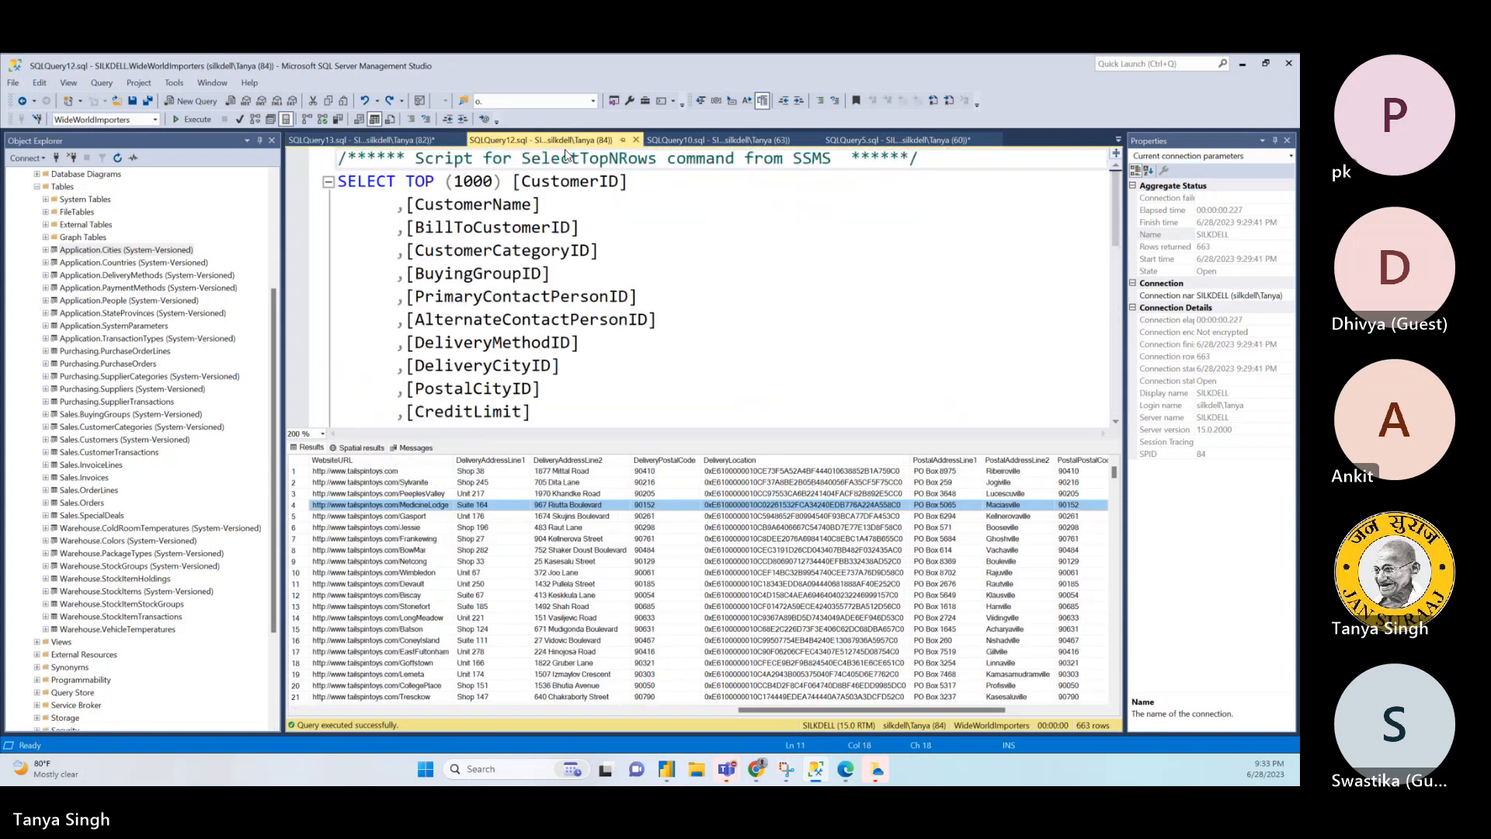
pyautogui.moveTo(744, 711); pyautogui.dragTo(413, 712)
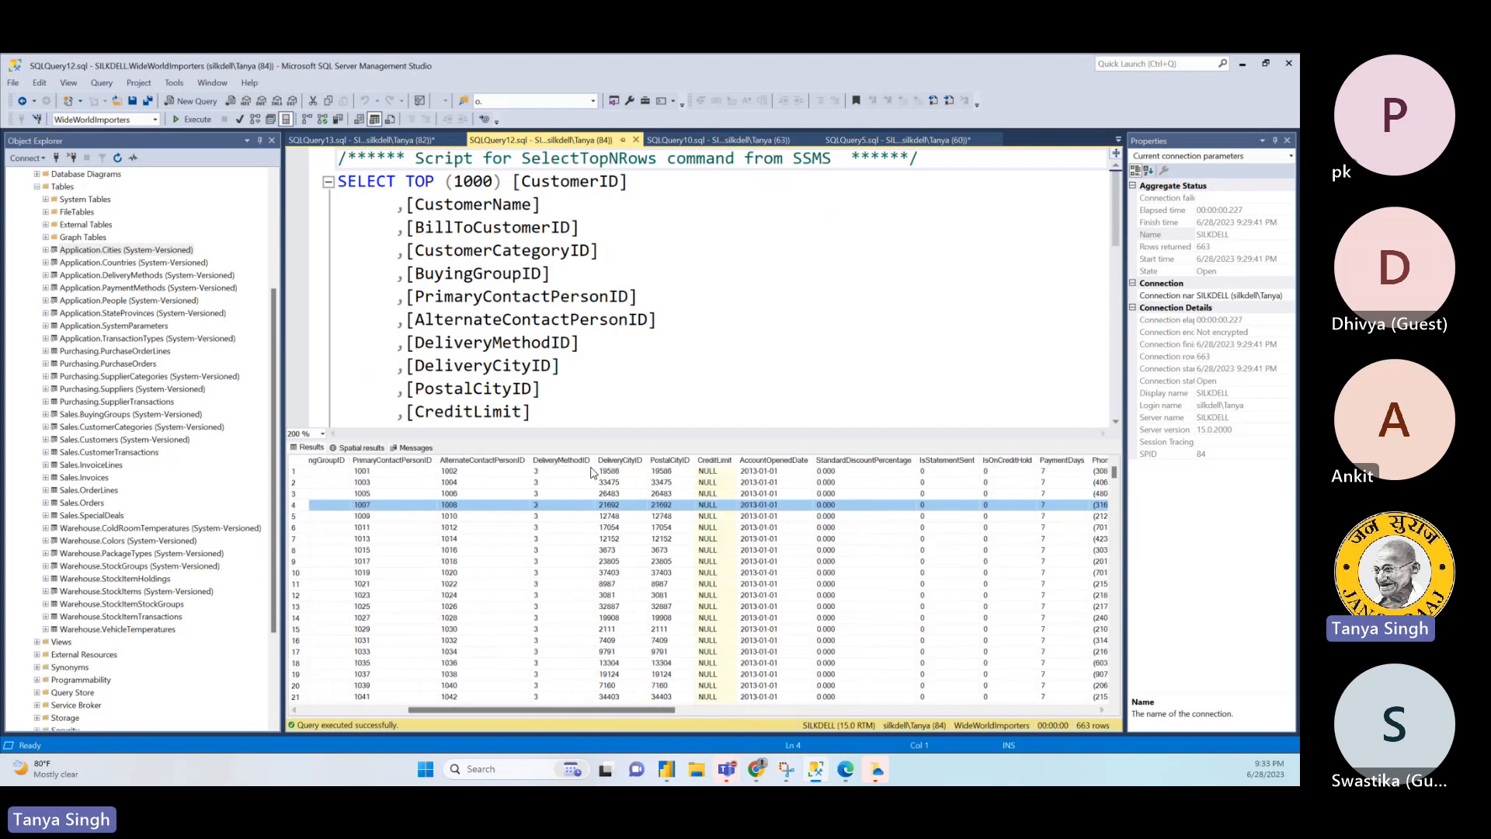
pyautogui.click(610, 505)
pyautogui.rightClick(611, 506)
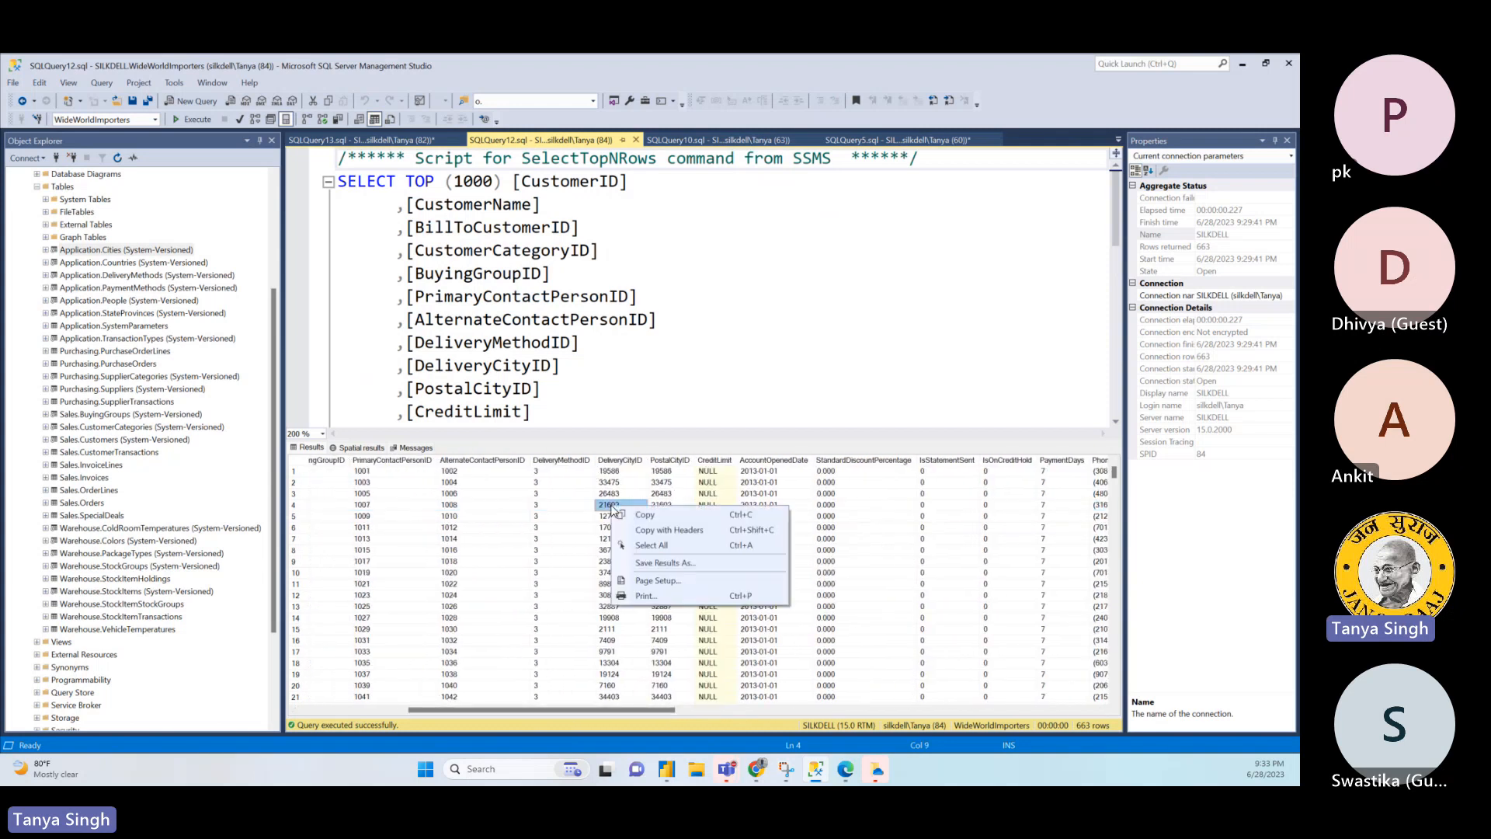
pyautogui.click(646, 514)
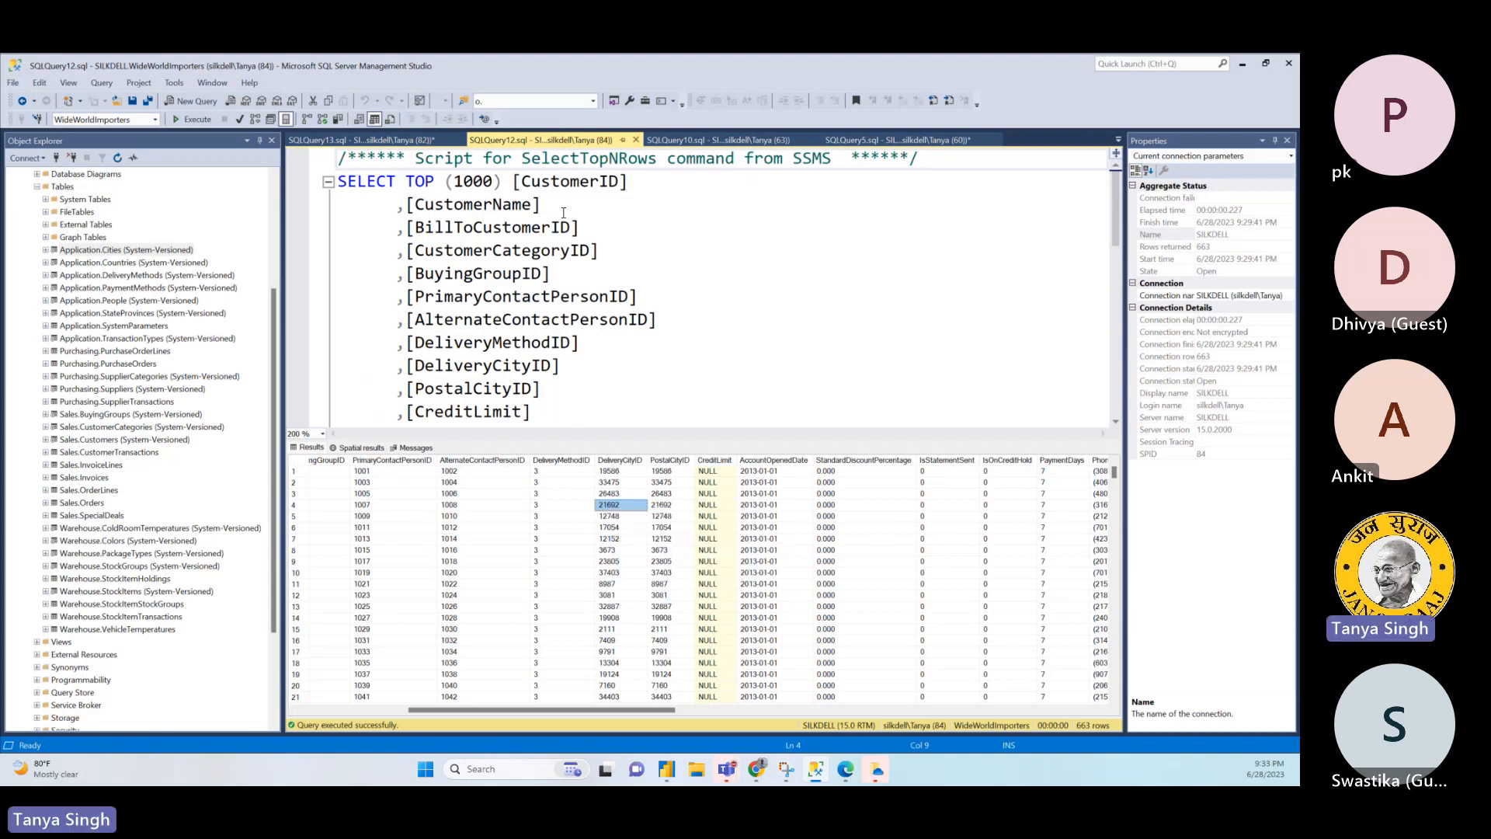
pyautogui.click(405, 141)
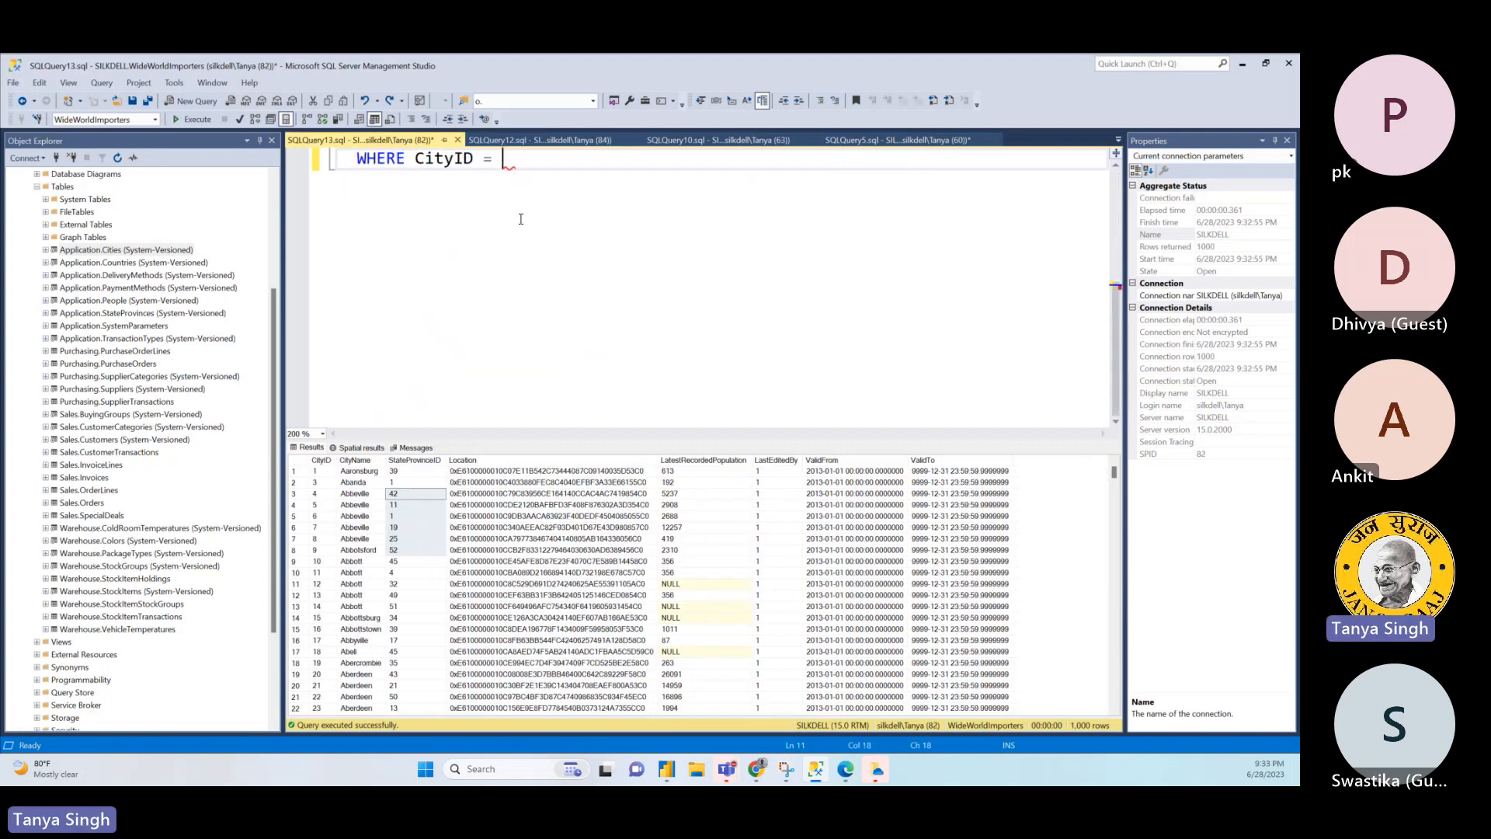
pyautogui.hotkey('ctrl', 'v')
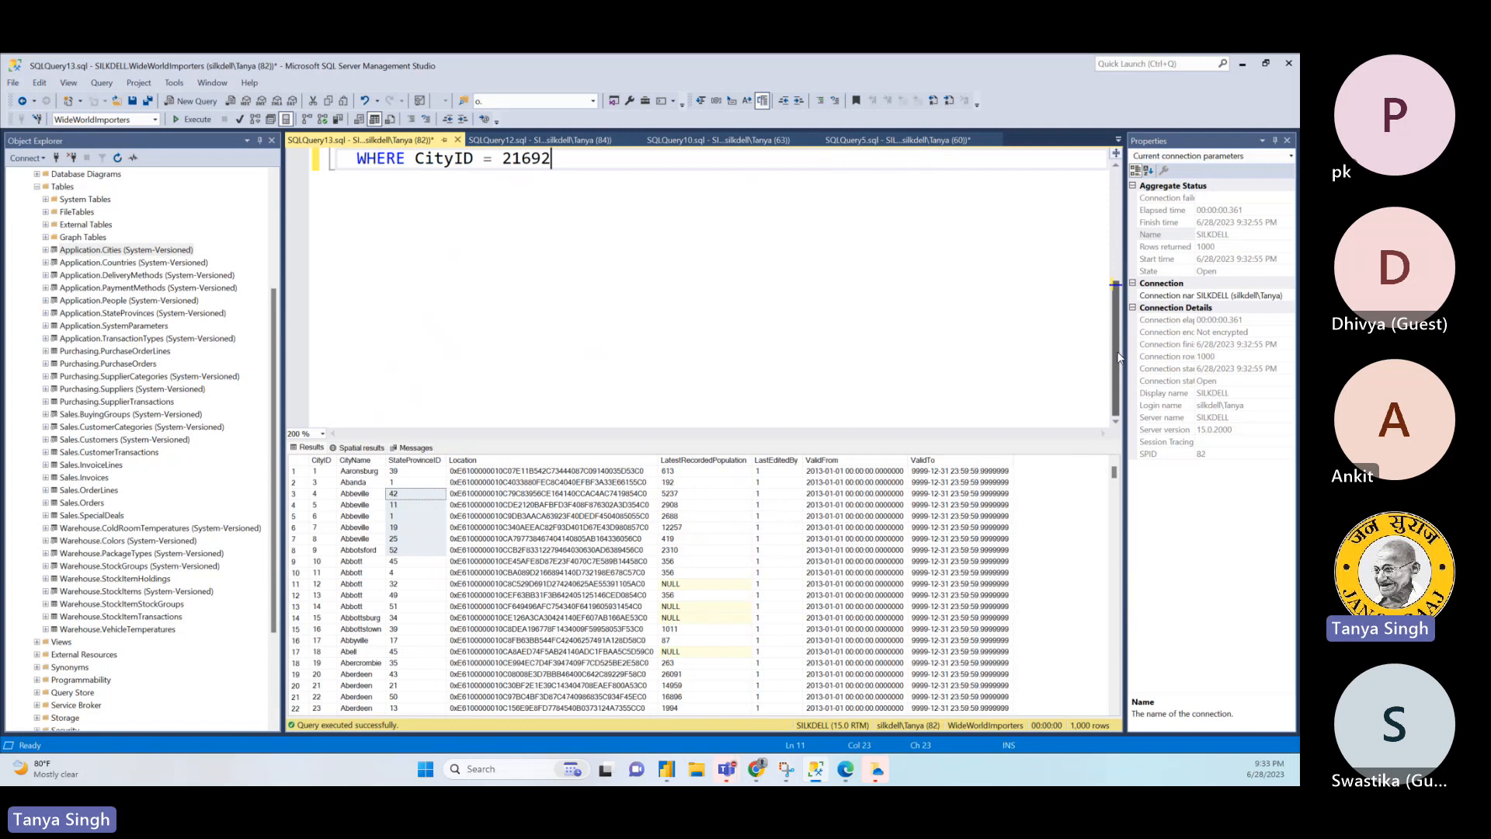
# - Run the filtered Application.Cities query and check the returned CityName
pyautogui.moveTo(1118, 357); pyautogui.dragTo(1109, 236)
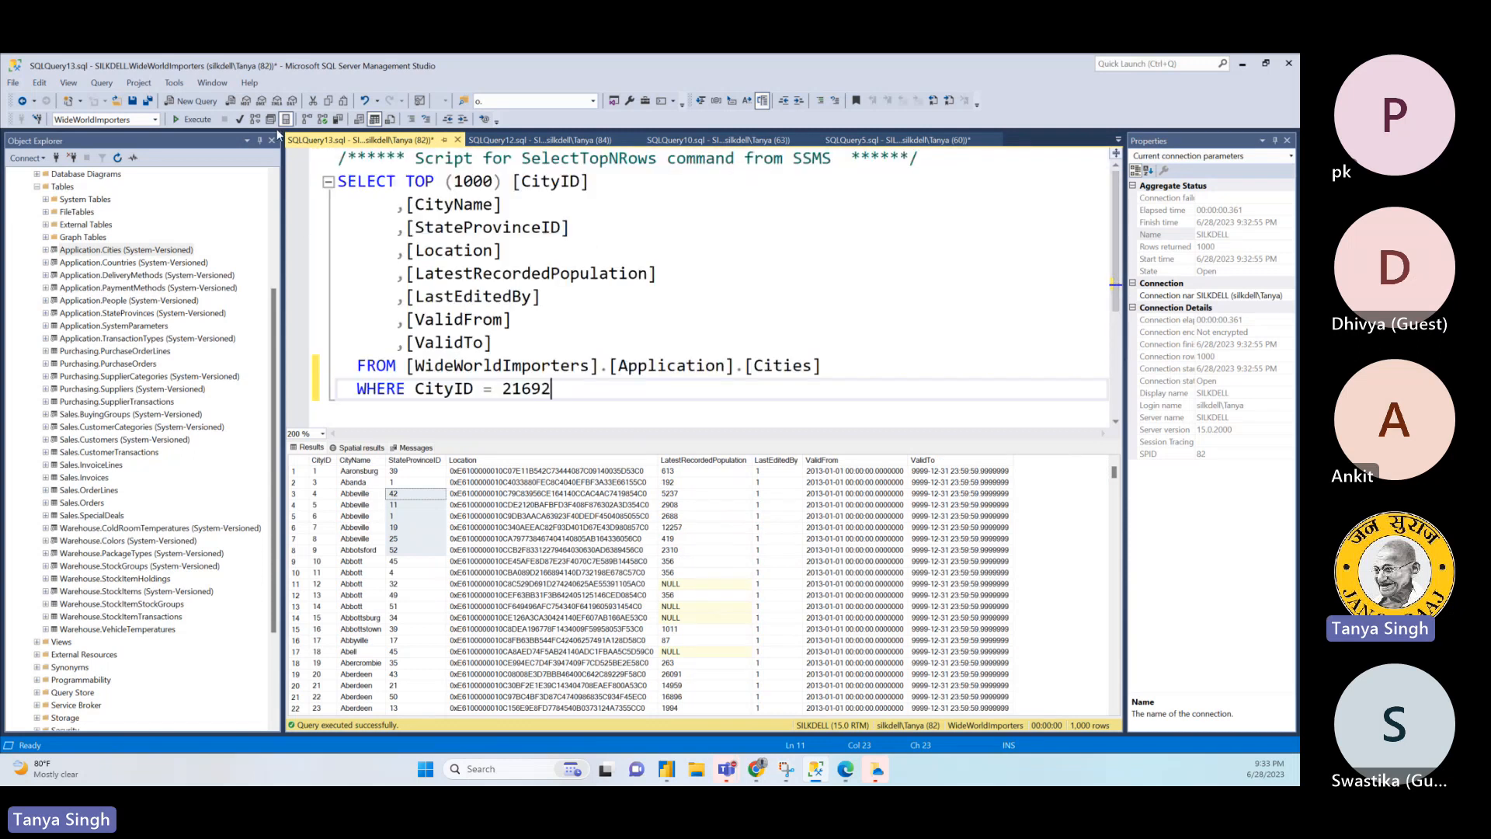
pyautogui.click(192, 118)
pyautogui.click(366, 472)
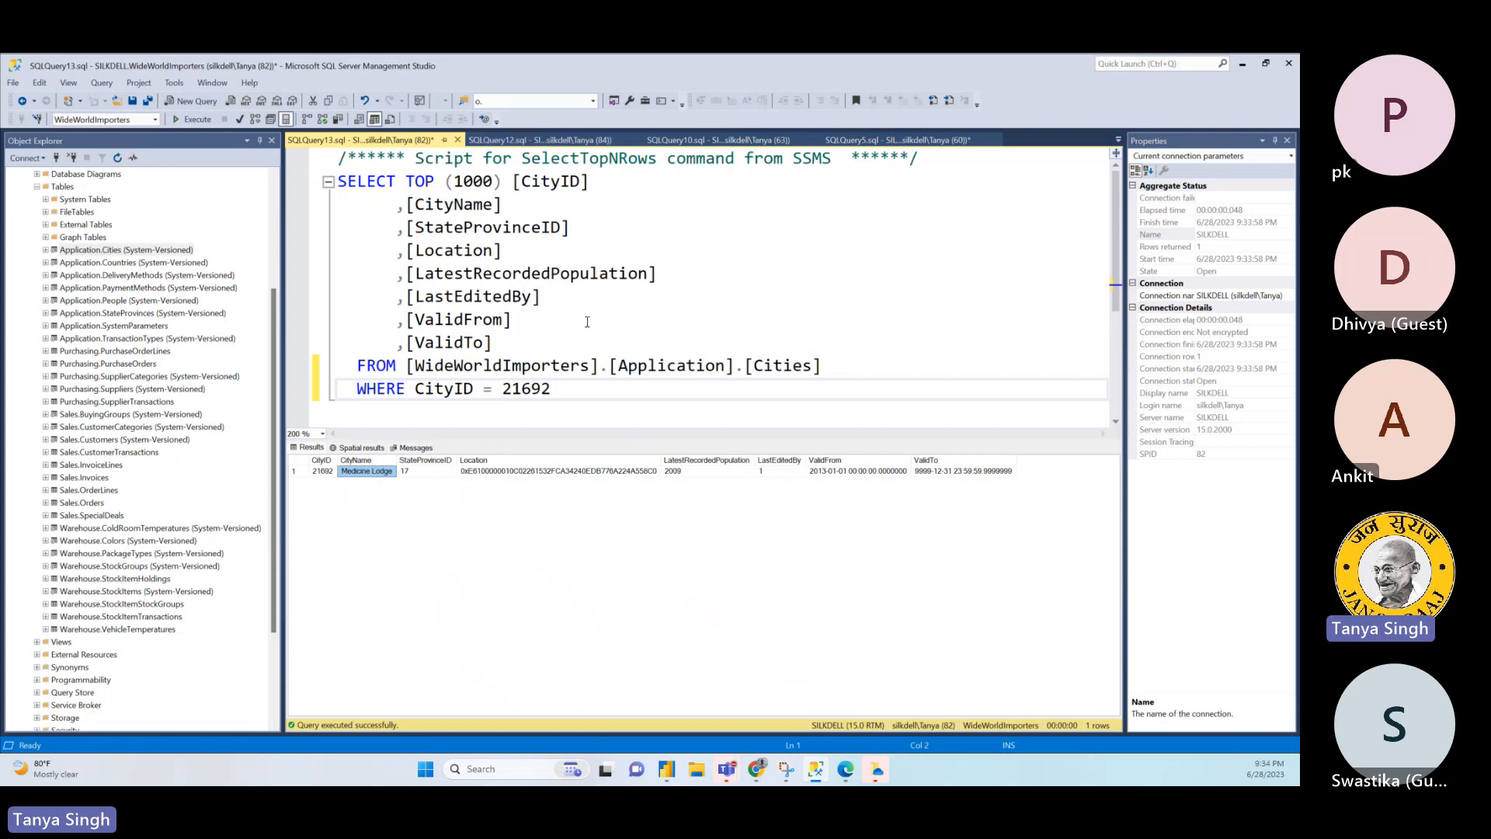
# - Return to the Sales.Customers results and examine the PostalAddressLine2 values and the second row's CustomerCategoryID
pyautogui.click(575, 148)
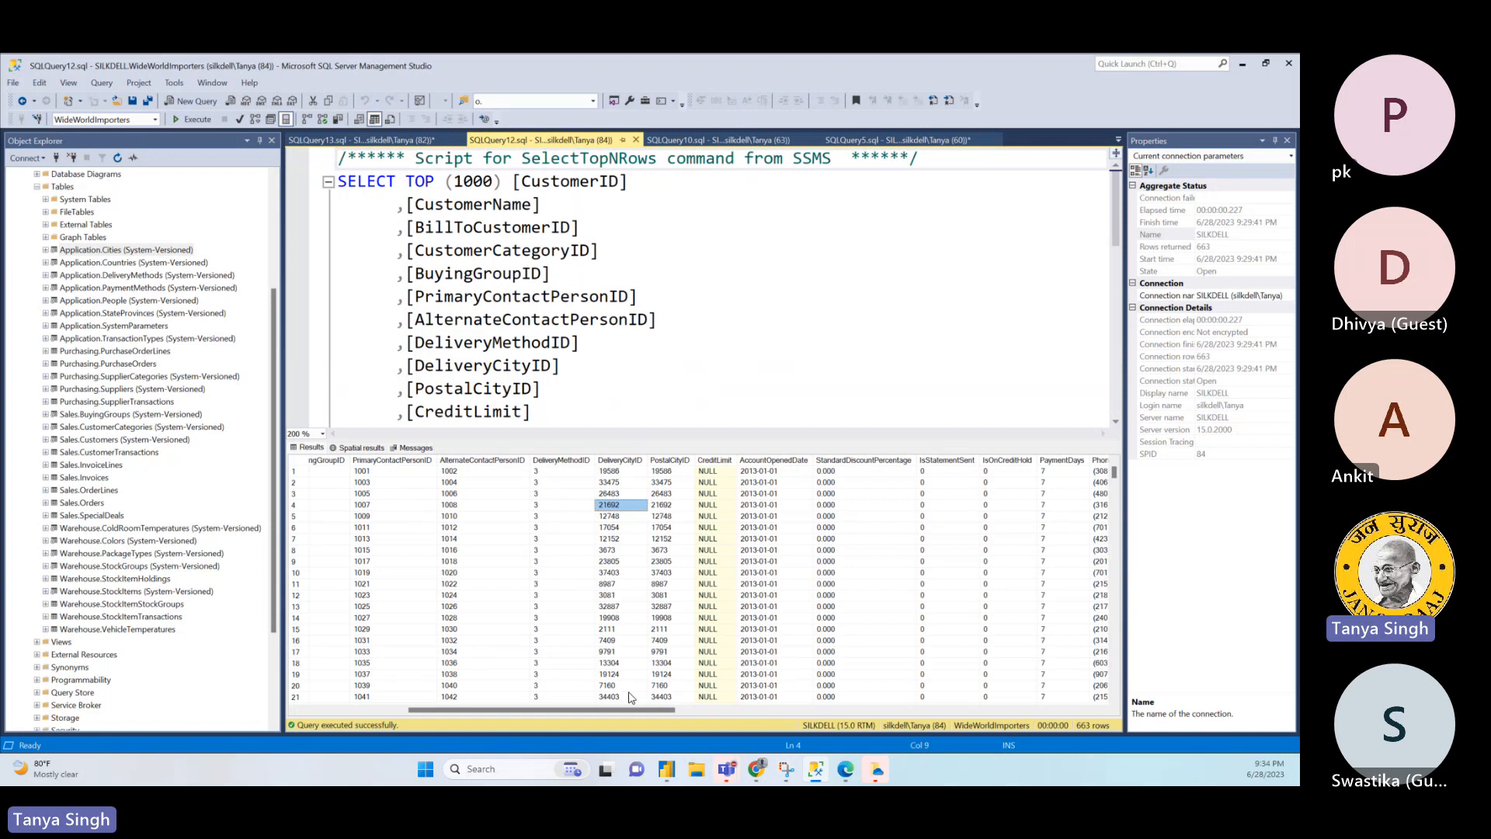
pyautogui.moveTo(639, 714); pyautogui.dragTo(1014, 725)
pyautogui.moveTo(891, 482); pyautogui.dragTo(920, 681)
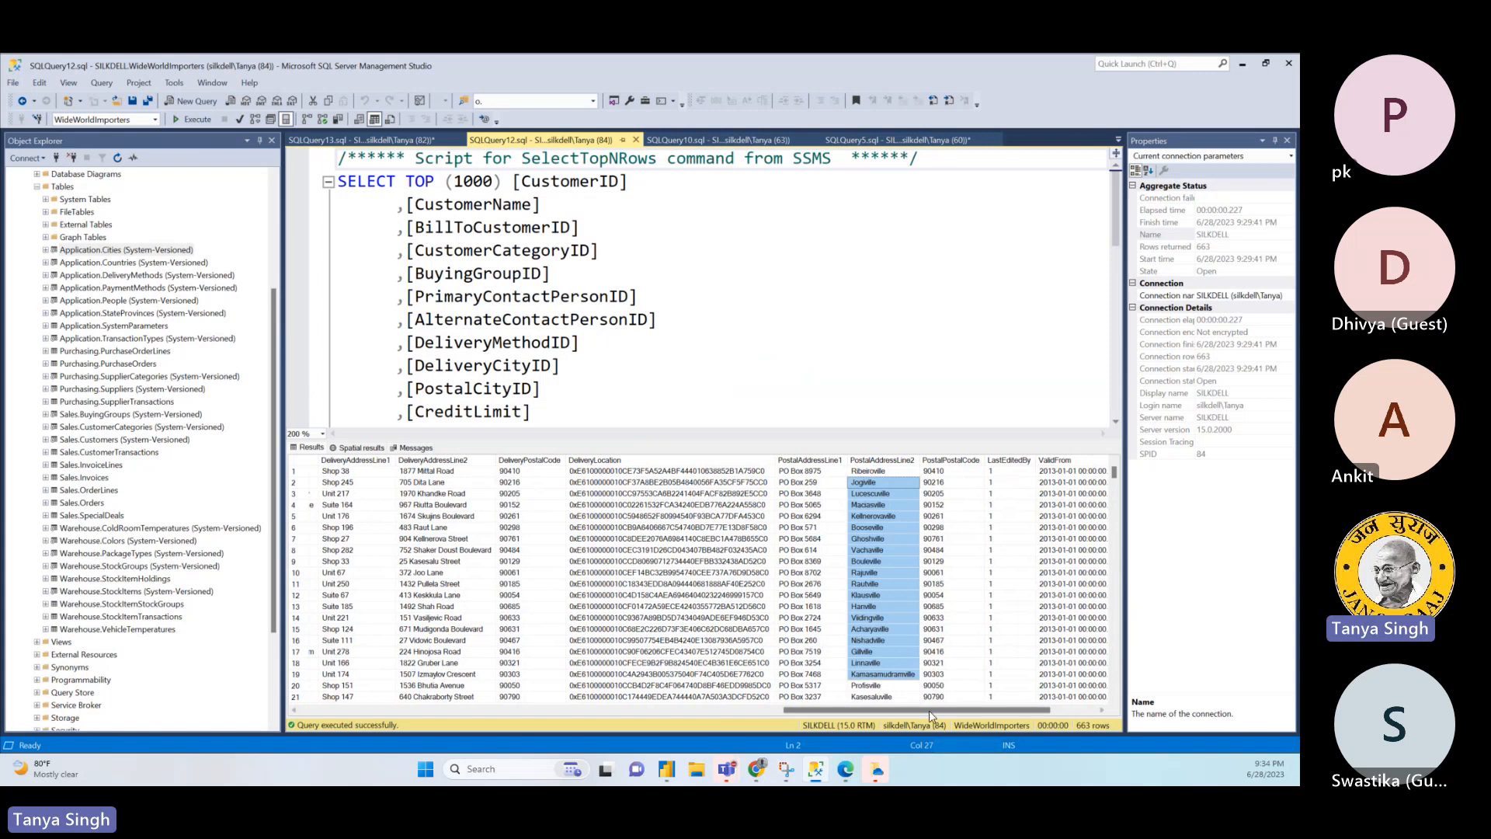
pyautogui.moveTo(928, 710); pyautogui.dragTo(432, 743)
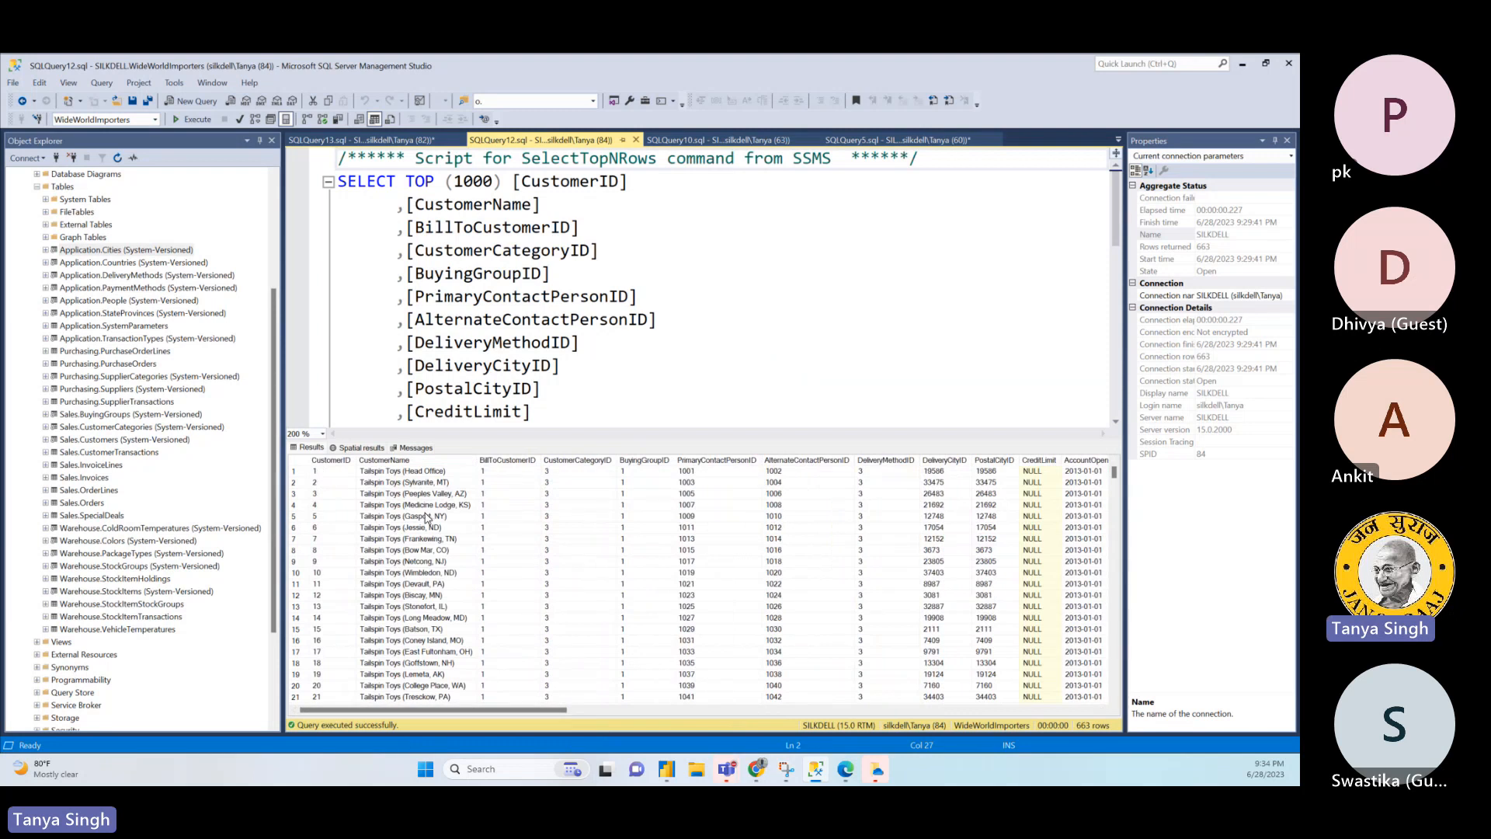
pyautogui.click(572, 482)
# - Return to the joined order query and add c.PostalAddressLine2 as City on a new line below c.CustomerName
pyautogui.click(707, 141)
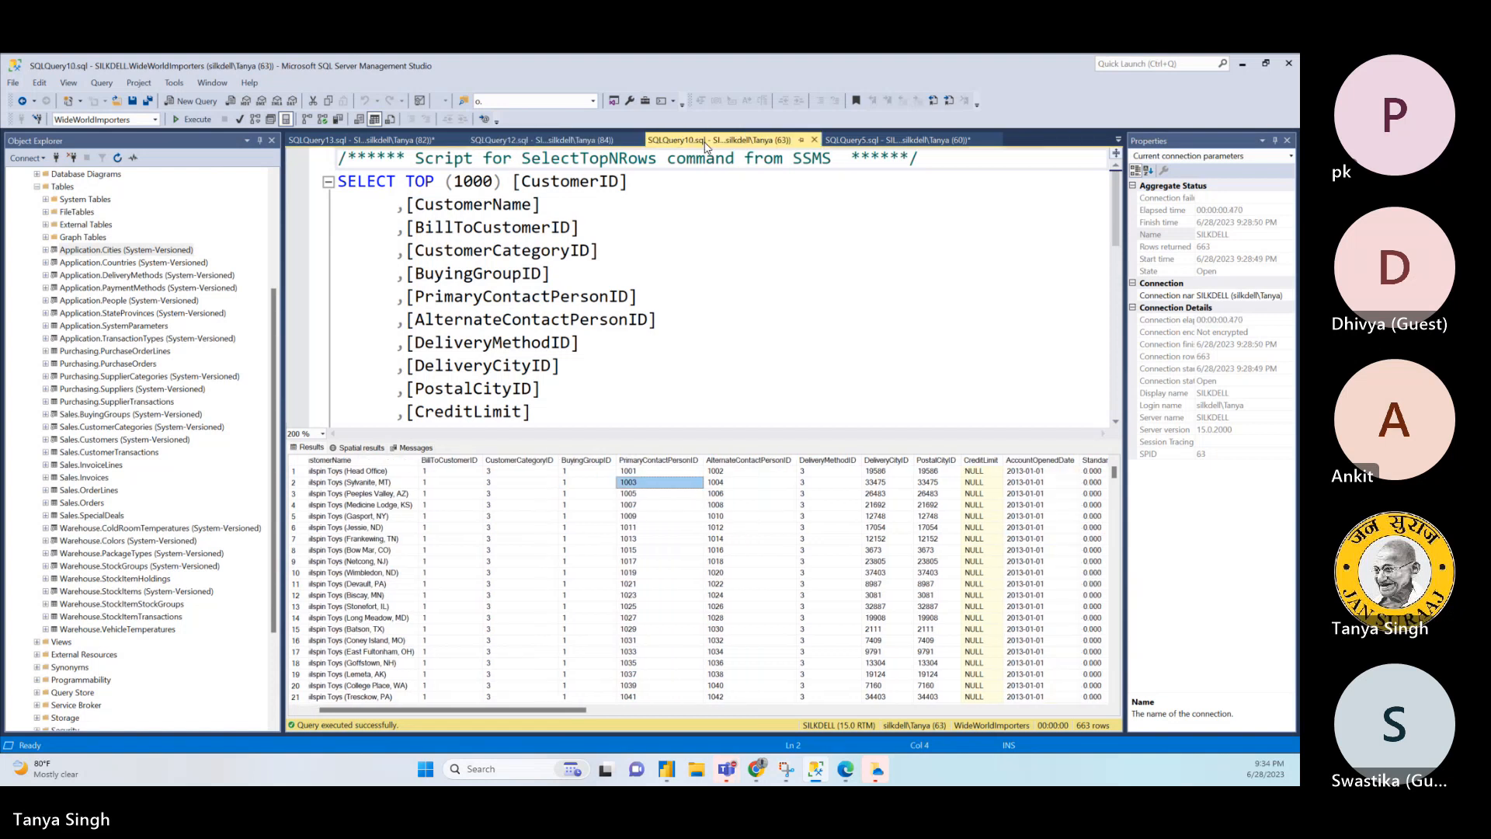
pyautogui.click(858, 141)
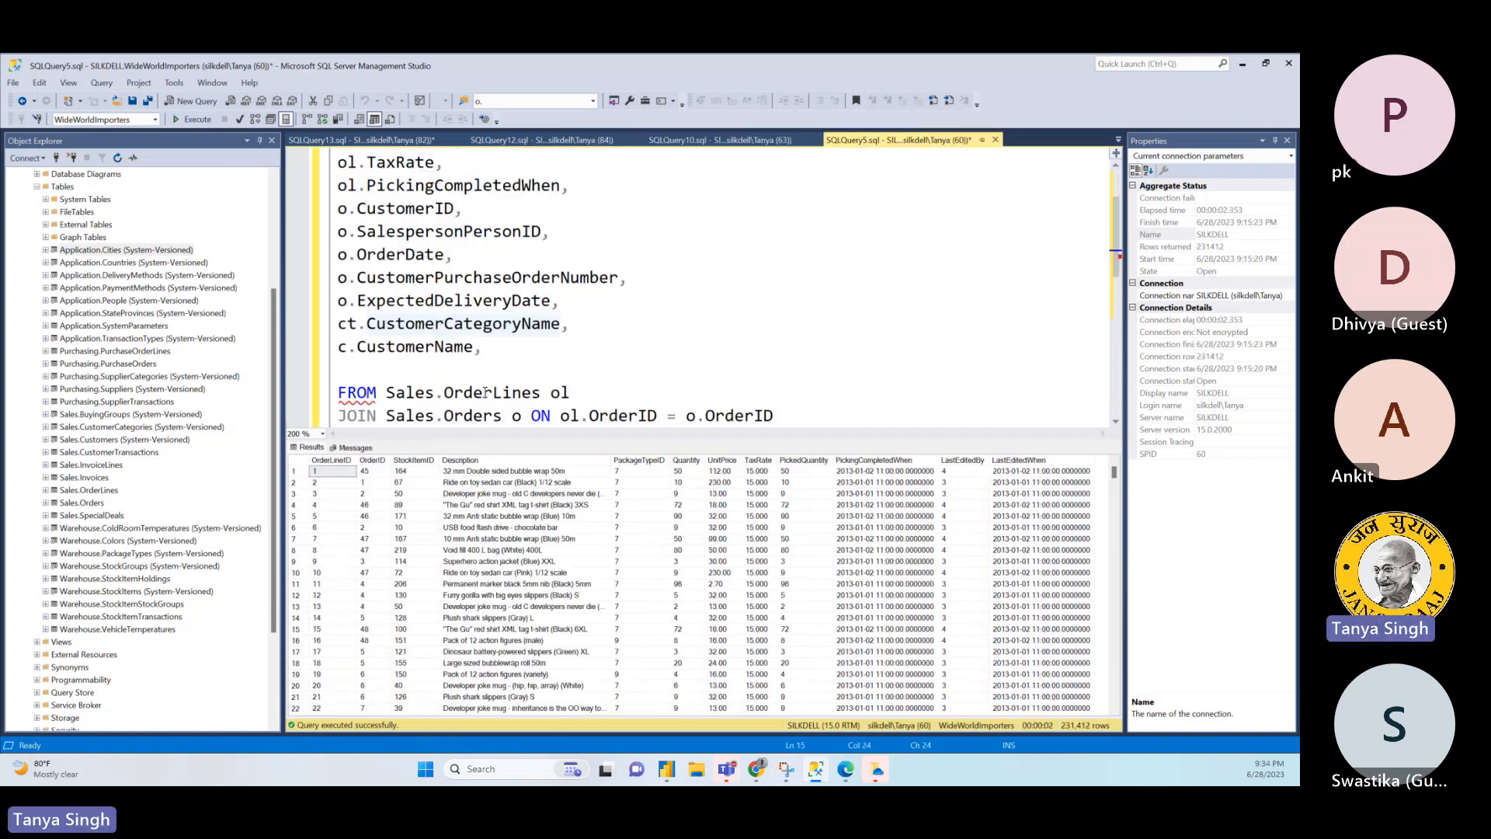
pyautogui.click(494, 345)
pyautogui.press('Return')
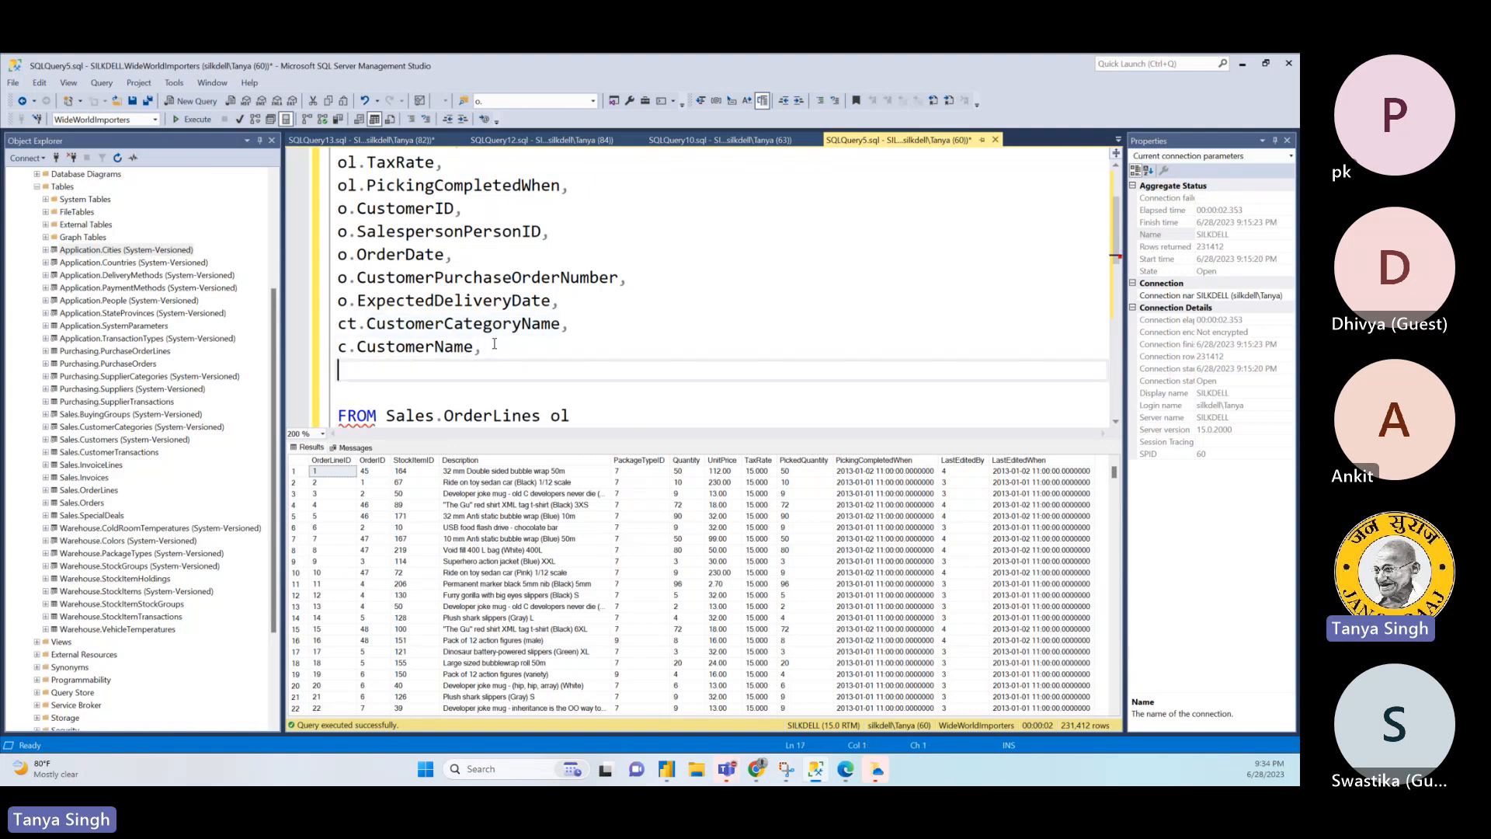
pyautogui.write('c.')
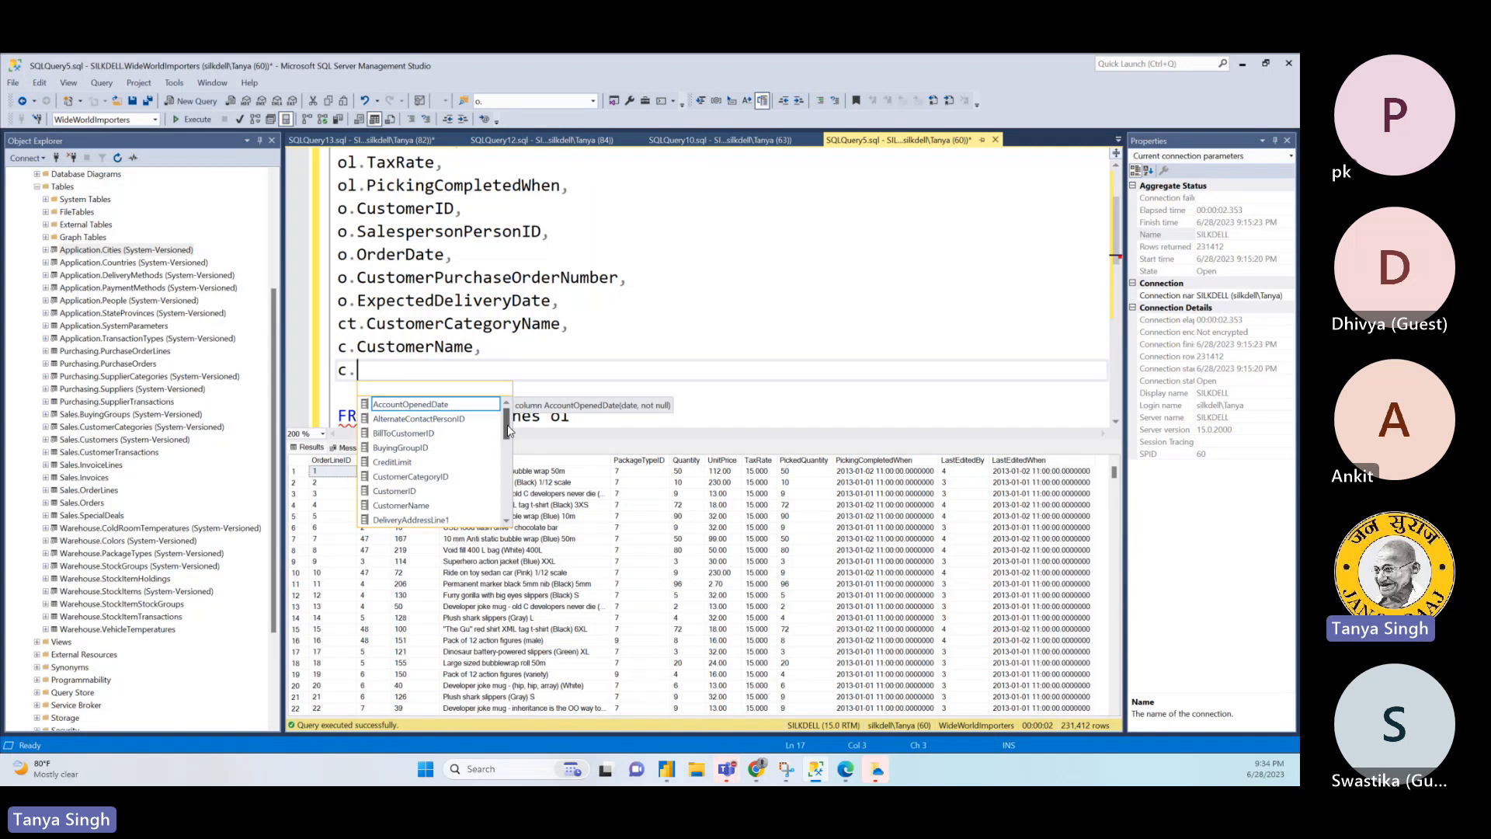
pyautogui.write('Po')
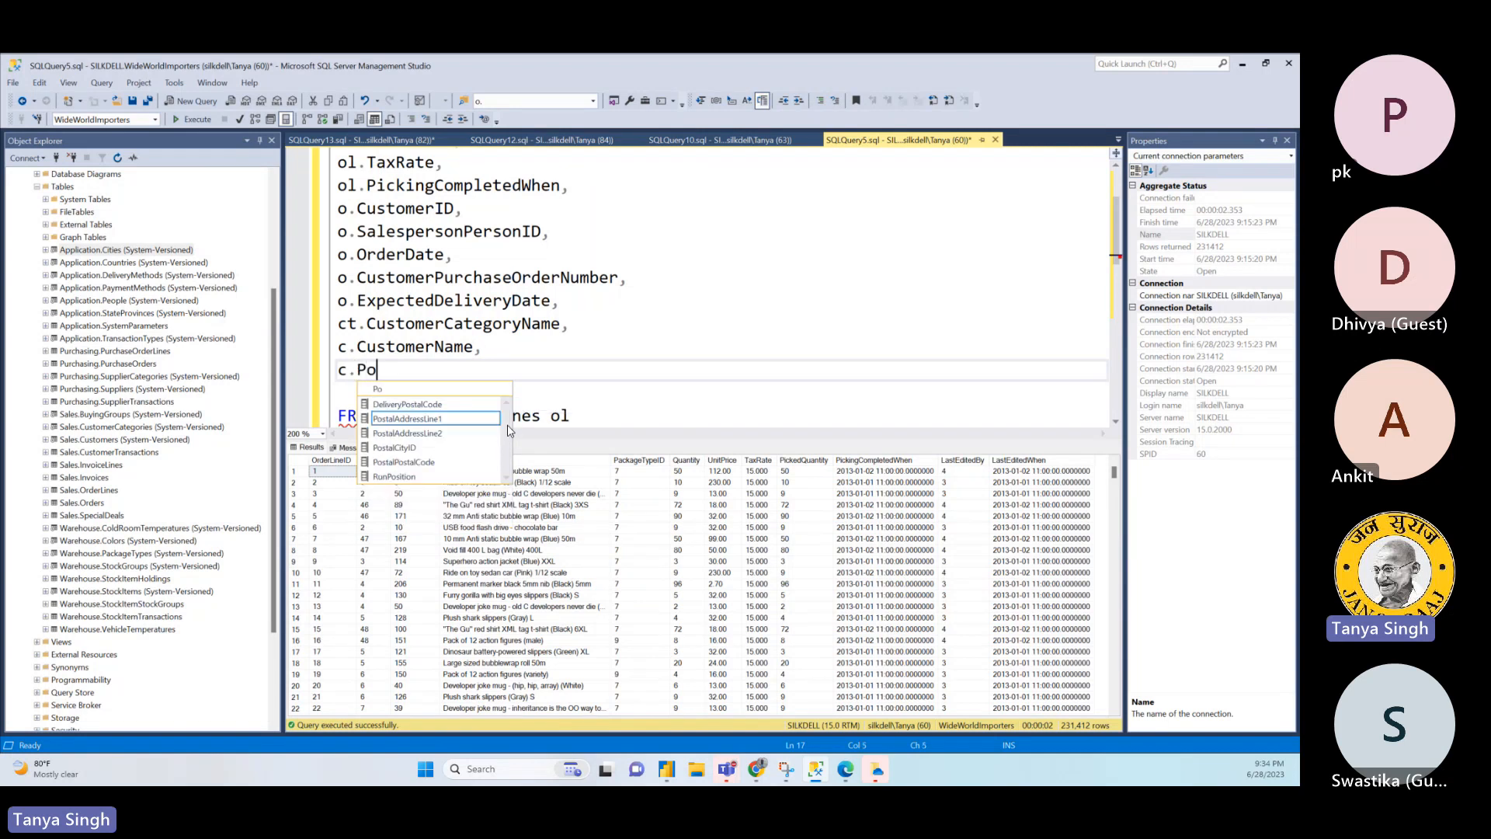
pyautogui.click(437, 433)
pyautogui.doubleClick(436, 434)
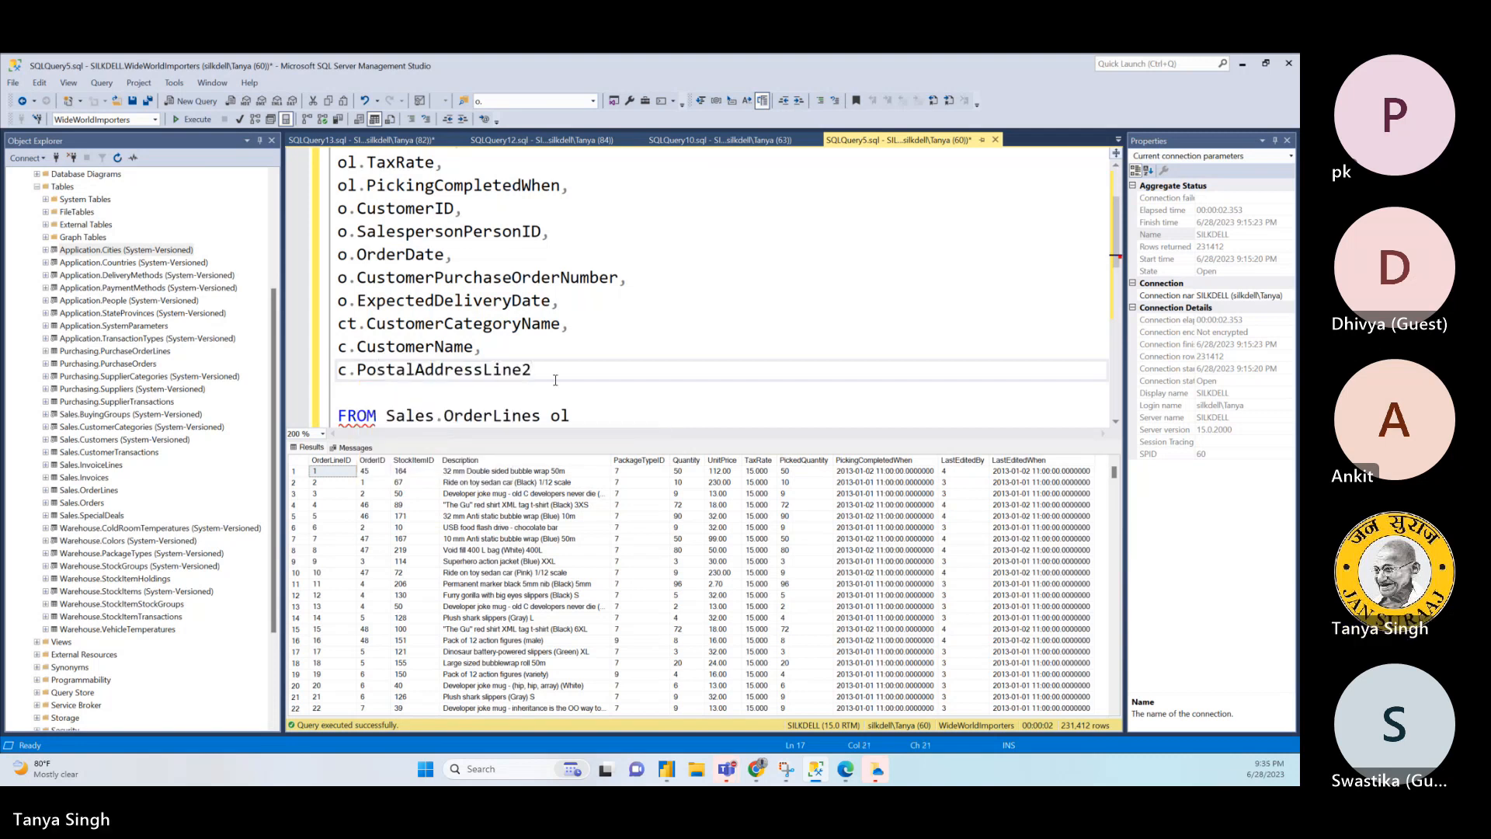
pyautogui.write('as City')
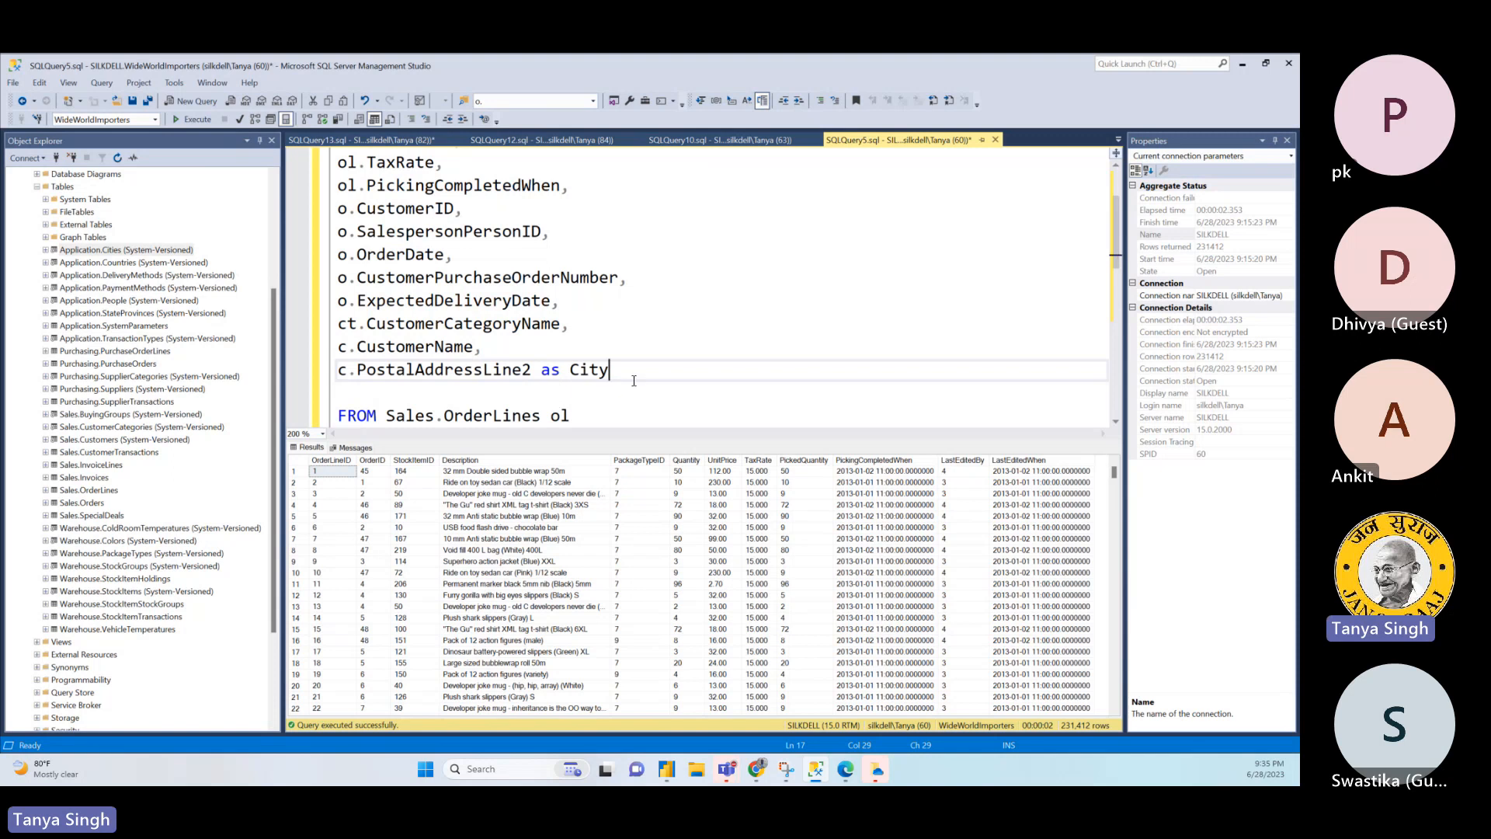
# - Copy the first customer's PostalCityID from the Sales.Customers results
pyautogui.click(406, 142)
pyautogui.click(586, 143)
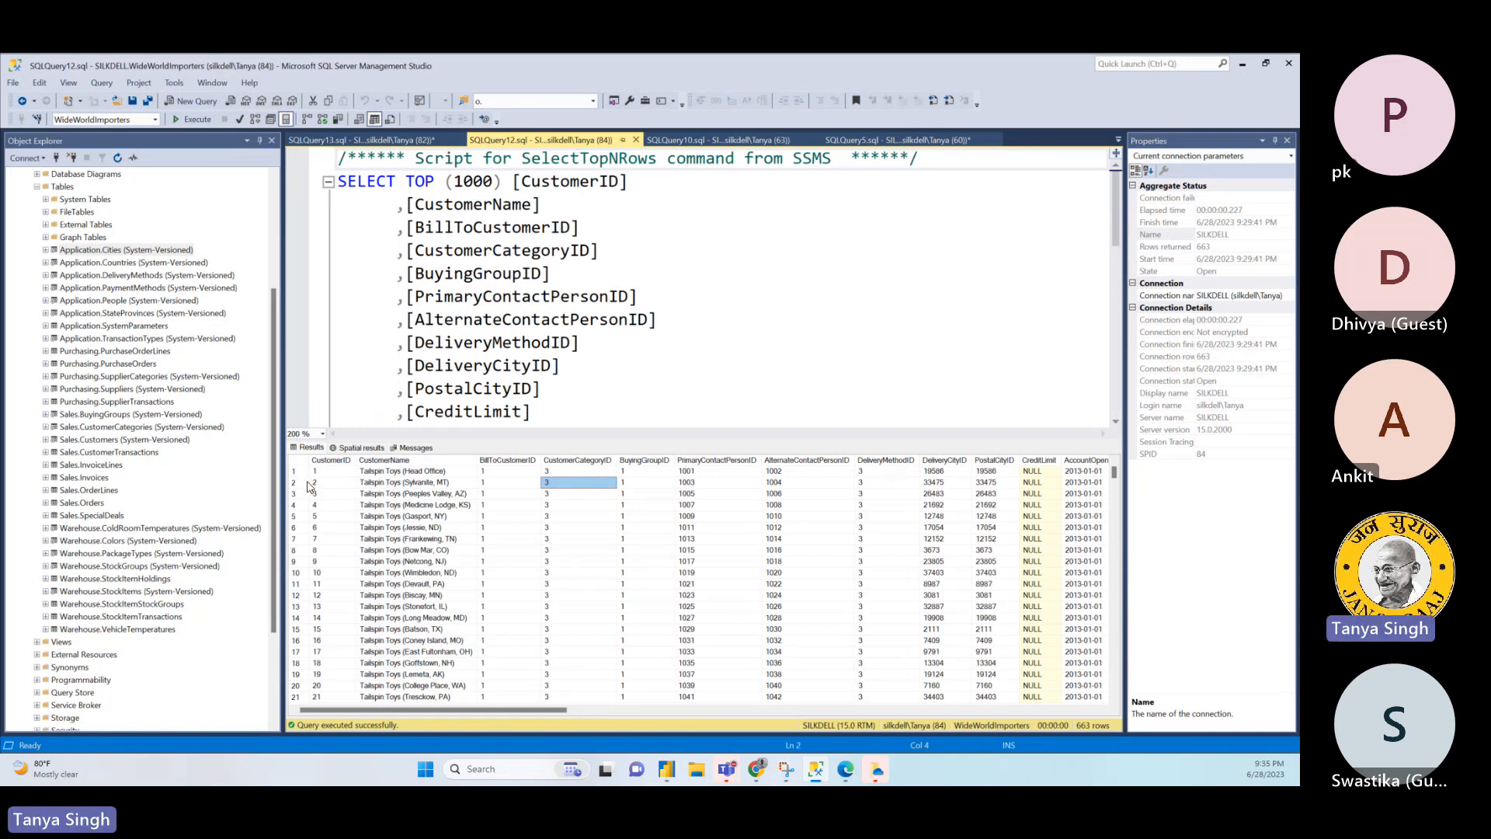
pyautogui.click(302, 471)
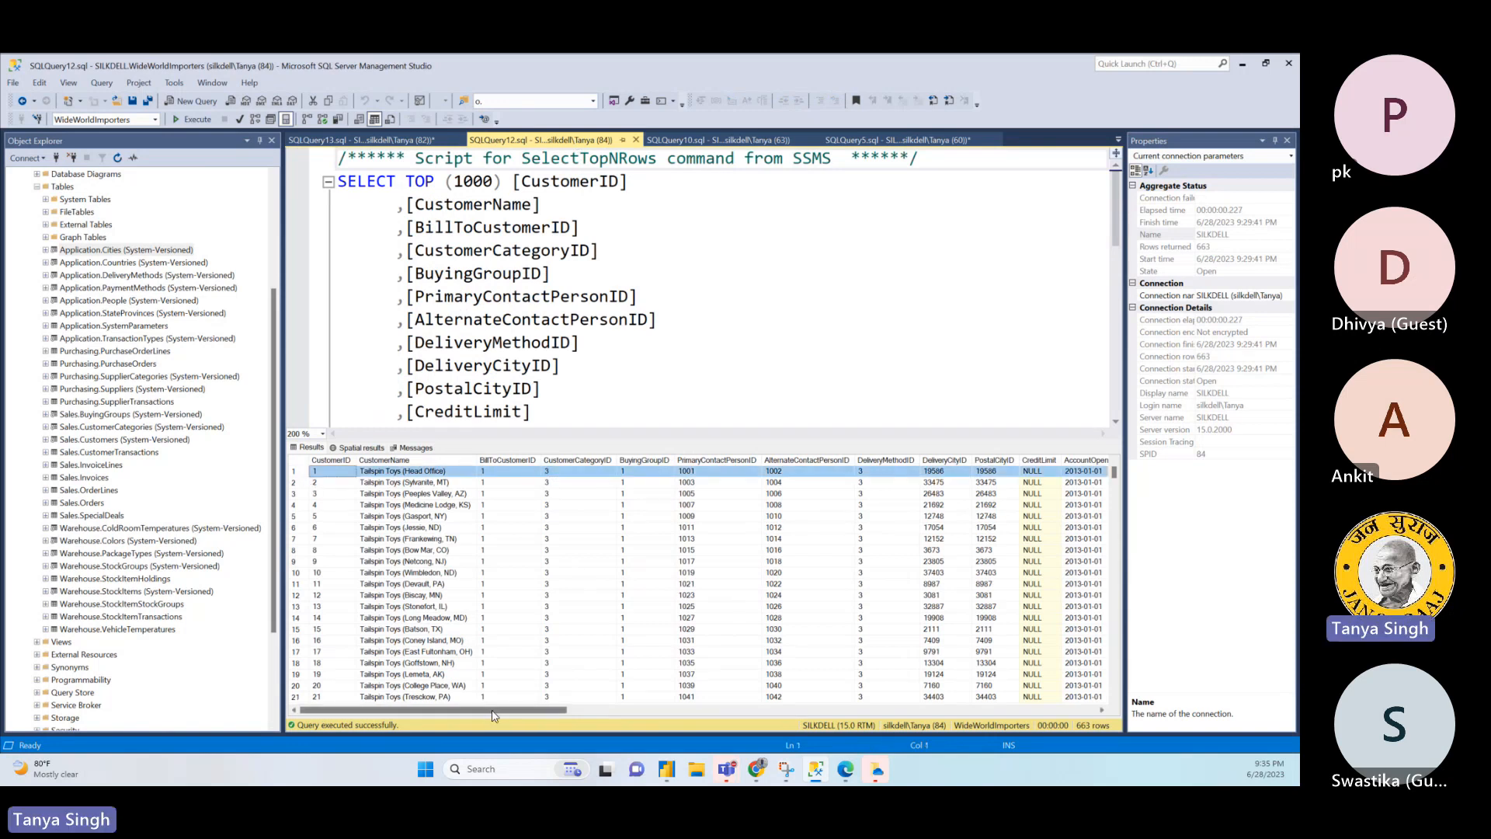
pyautogui.moveTo(492, 715); pyautogui.dragTo(613, 730)
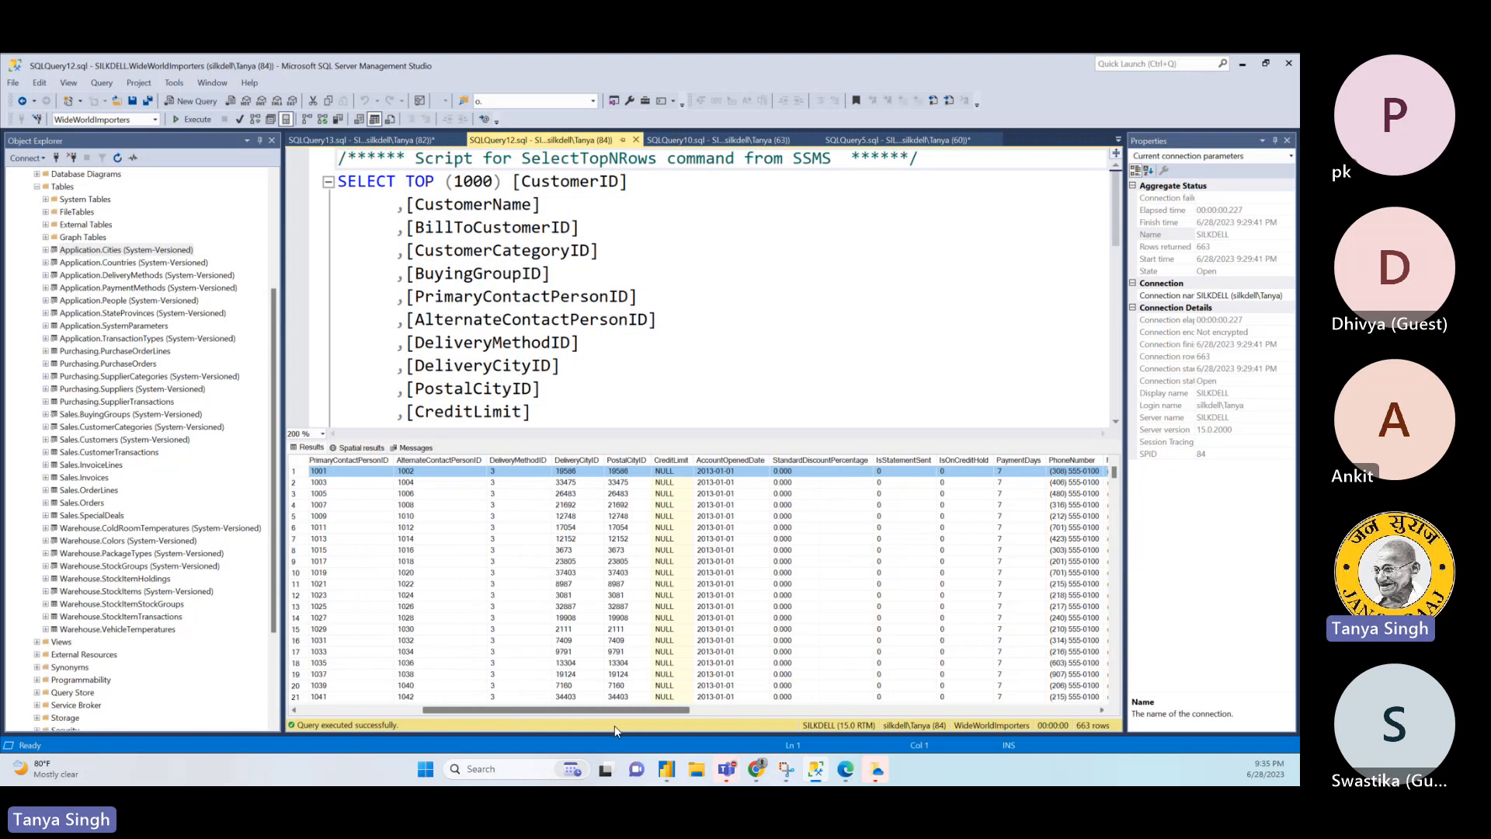
pyautogui.moveTo(613, 726); pyautogui.dragTo(637, 668)
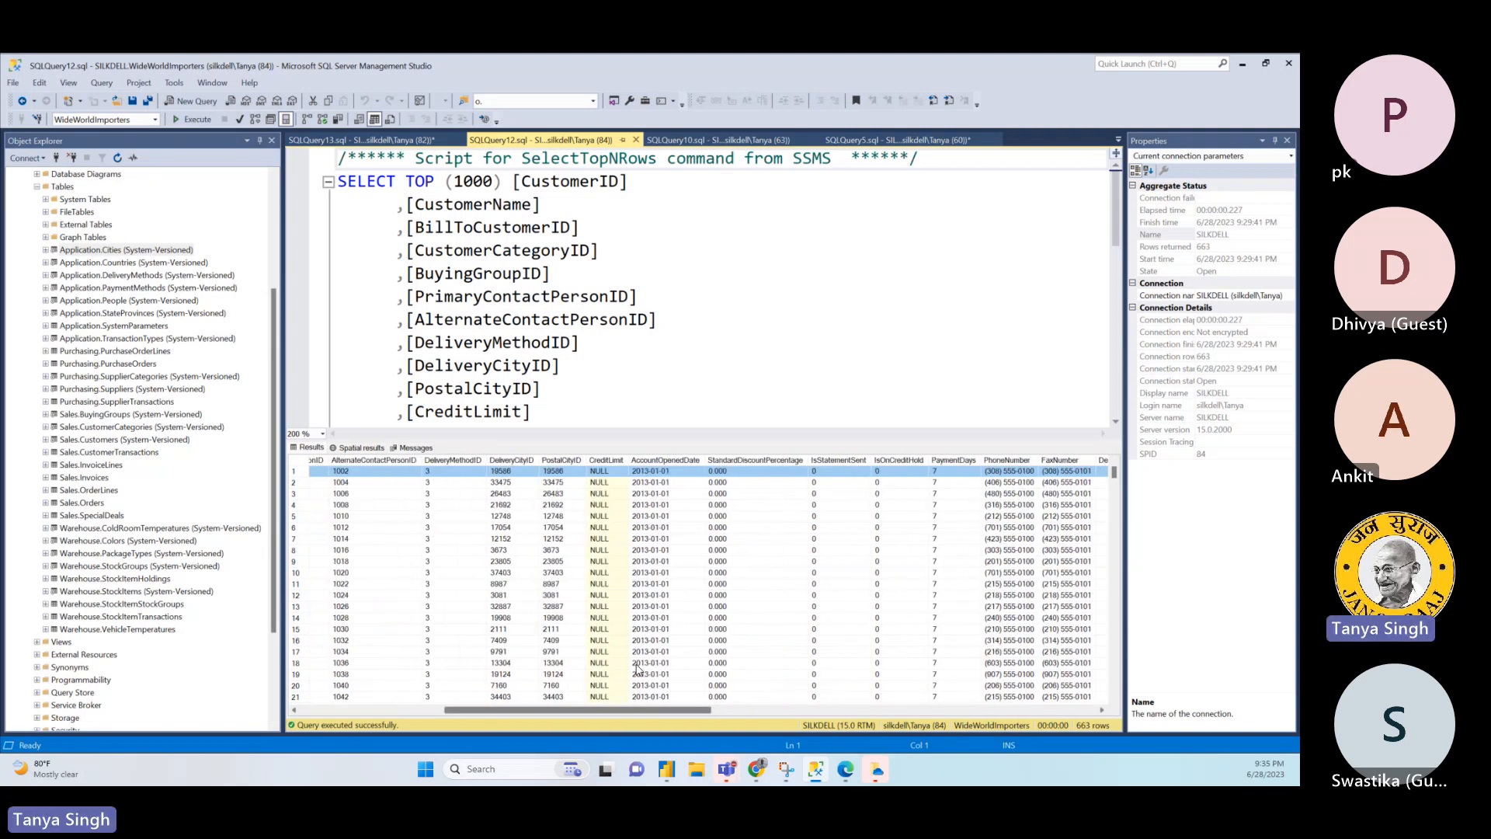
pyautogui.click(560, 472)
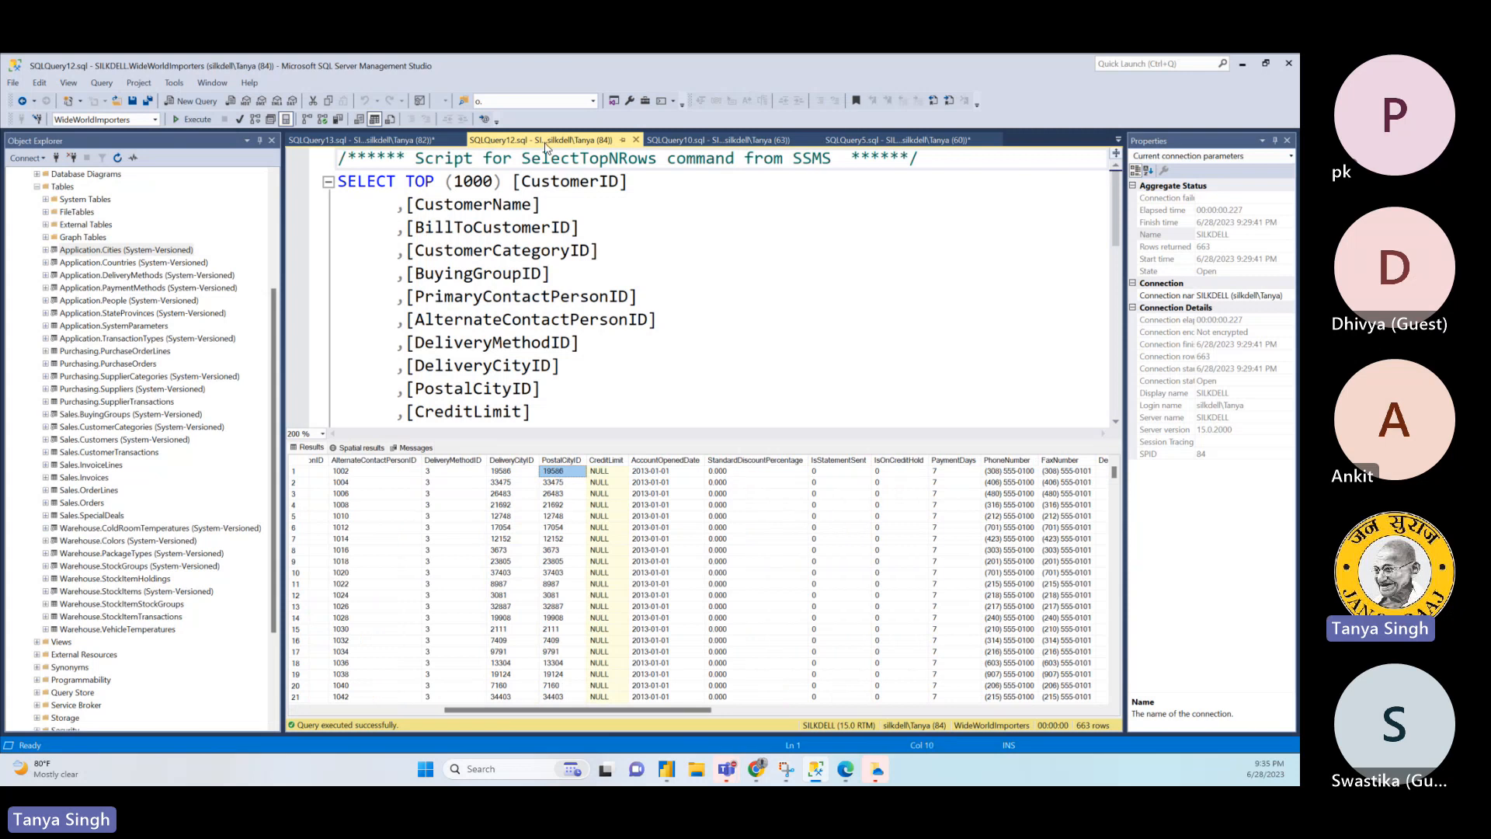
# - Change the Application.Cities filter to CityID = 19586, run the query and check the returned CityName
pyautogui.click(417, 142)
pyautogui.doubleClick(521, 390)
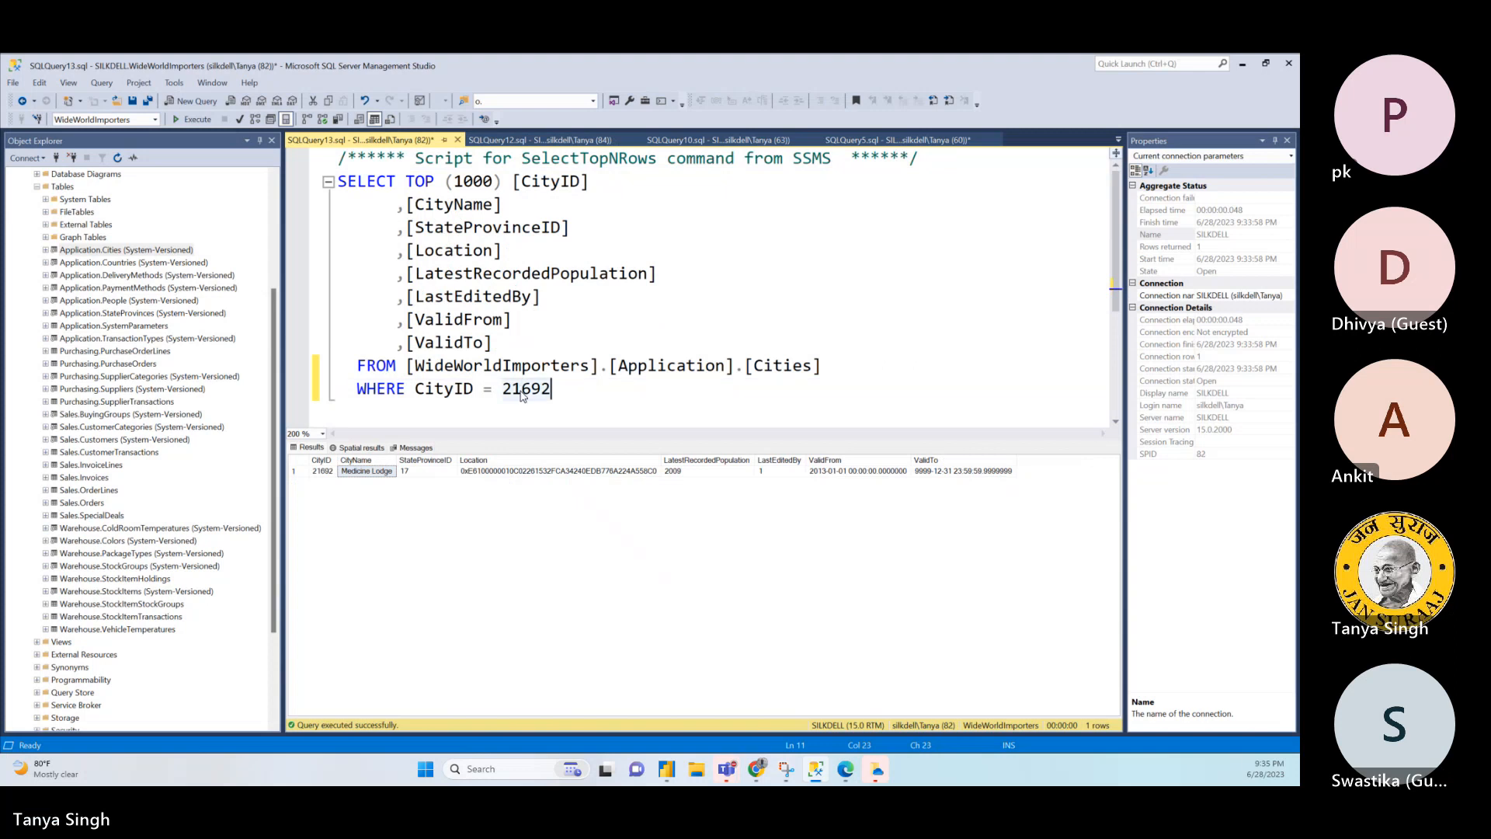
pyautogui.write('19586')
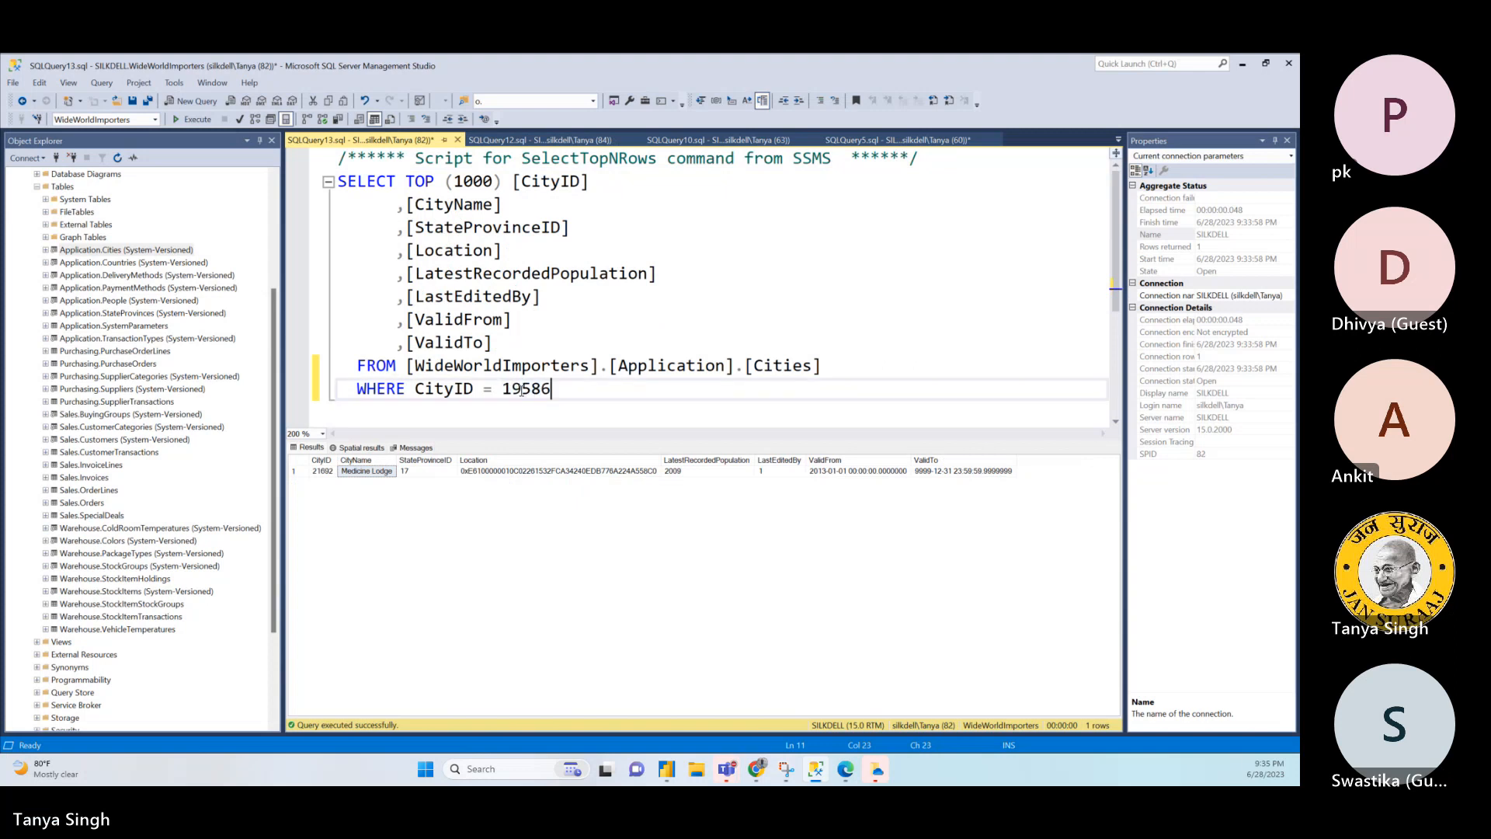
pyautogui.click(200, 120)
pyautogui.click(361, 472)
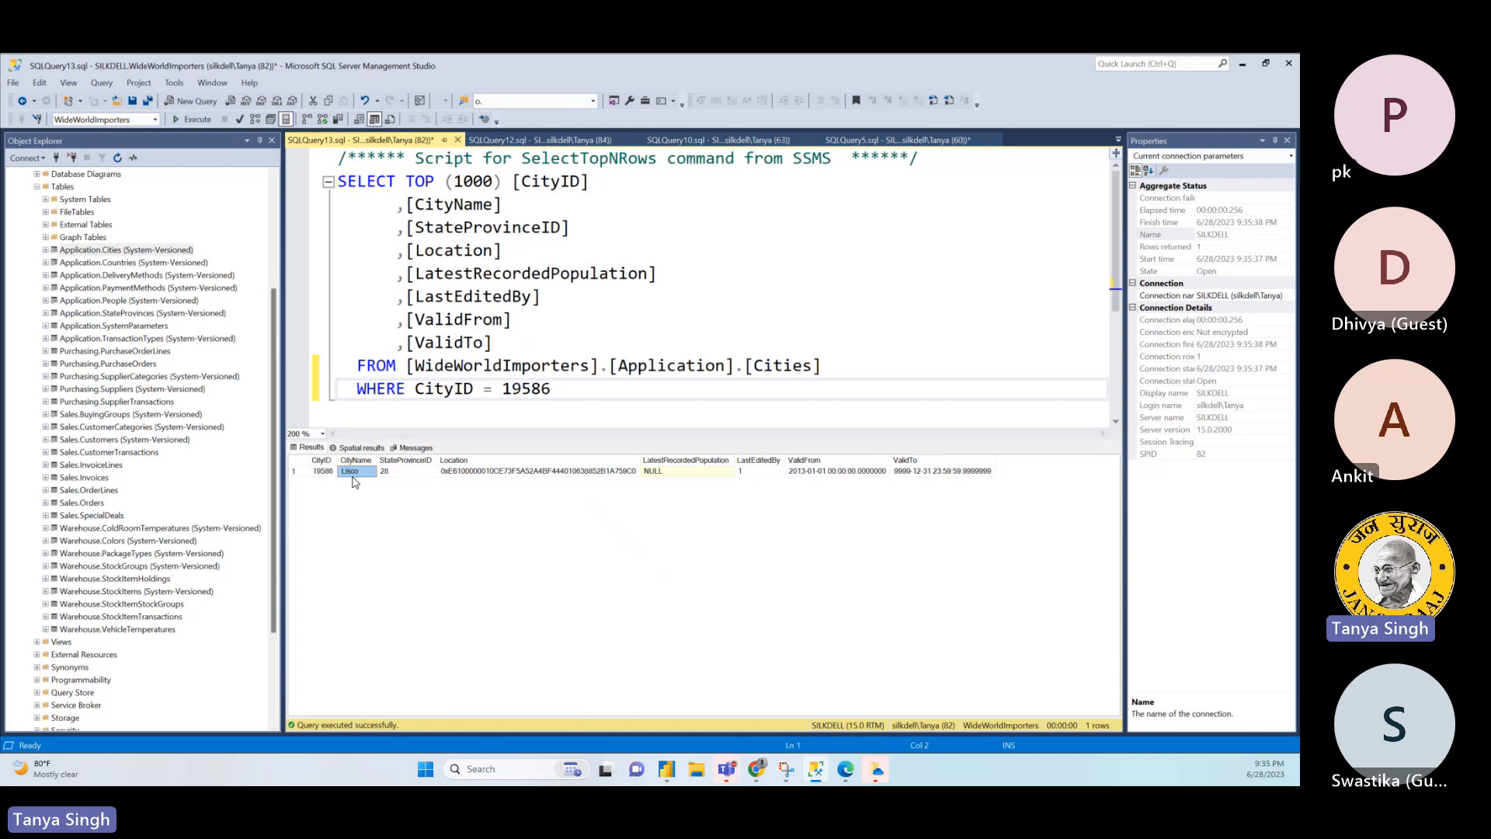
# - Compare the first customer's PostalAddressLine2 in the Sales.Customers results with the city name, and examine the values in the rows below
pyautogui.click(594, 146)
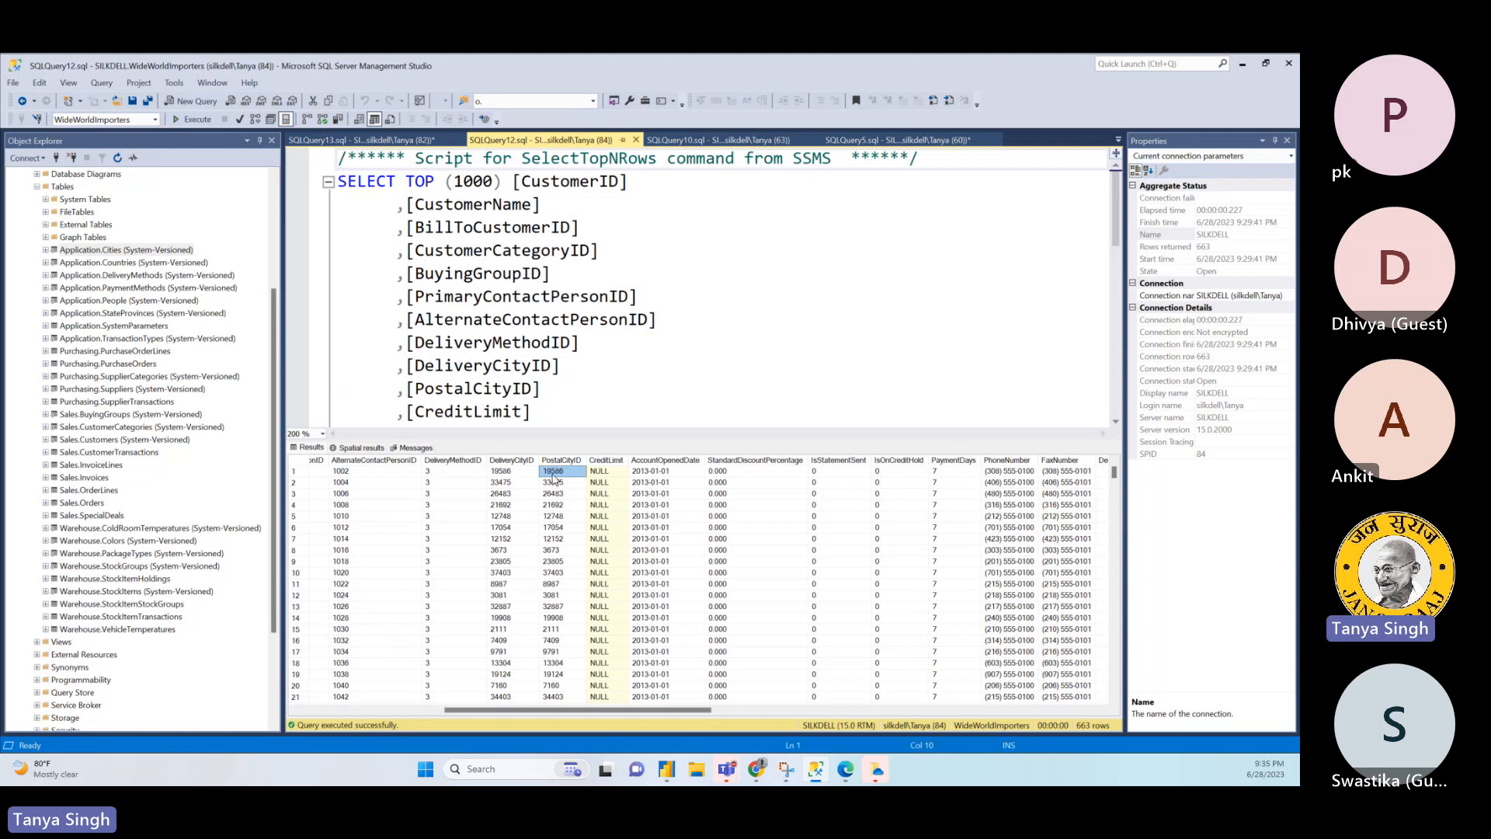
pyautogui.moveTo(603, 710); pyautogui.dragTo(608, 709)
pyautogui.click(295, 472)
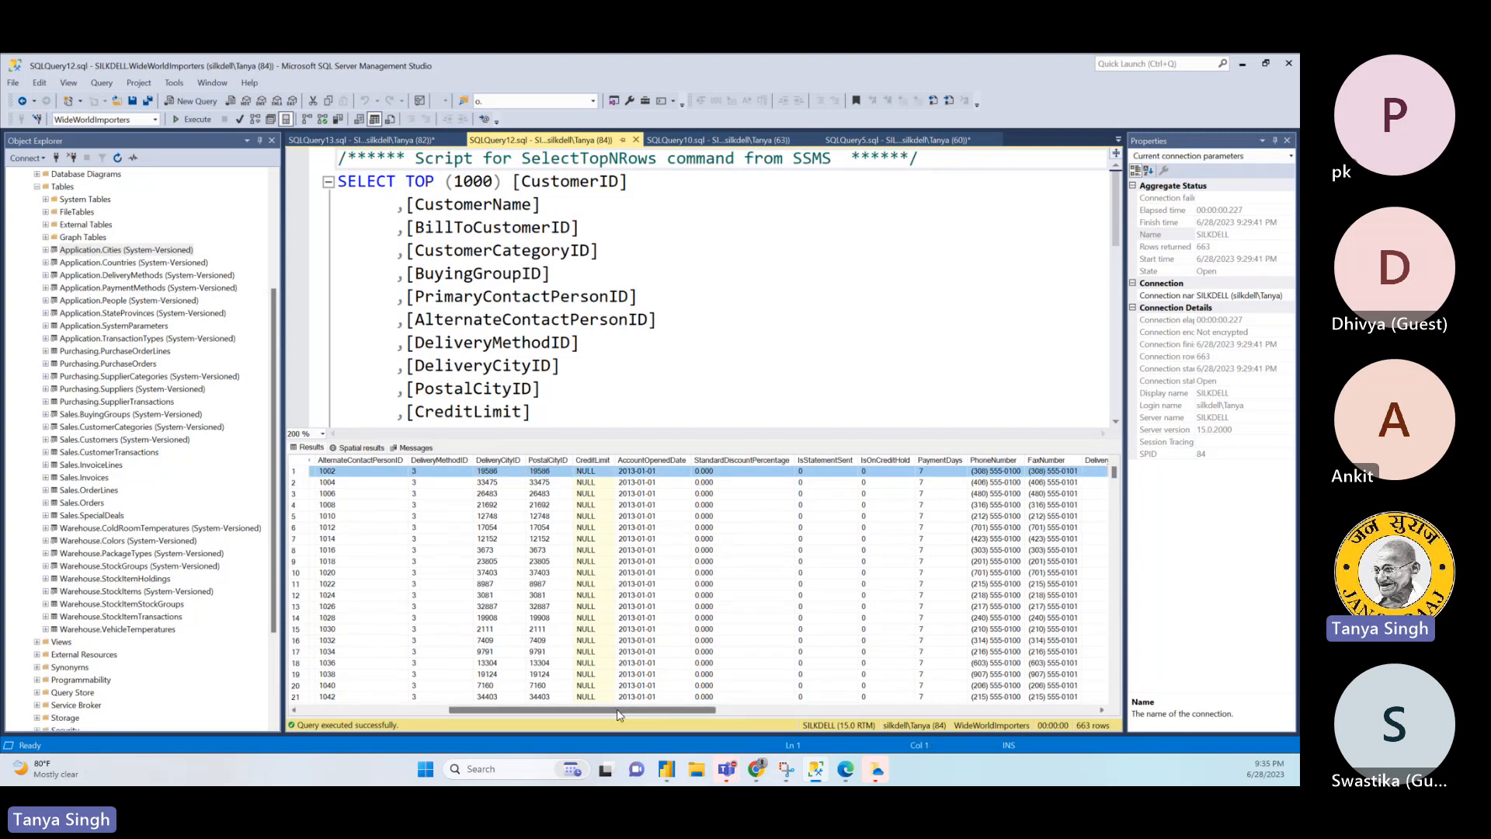
pyautogui.moveTo(621, 709); pyautogui.dragTo(943, 688)
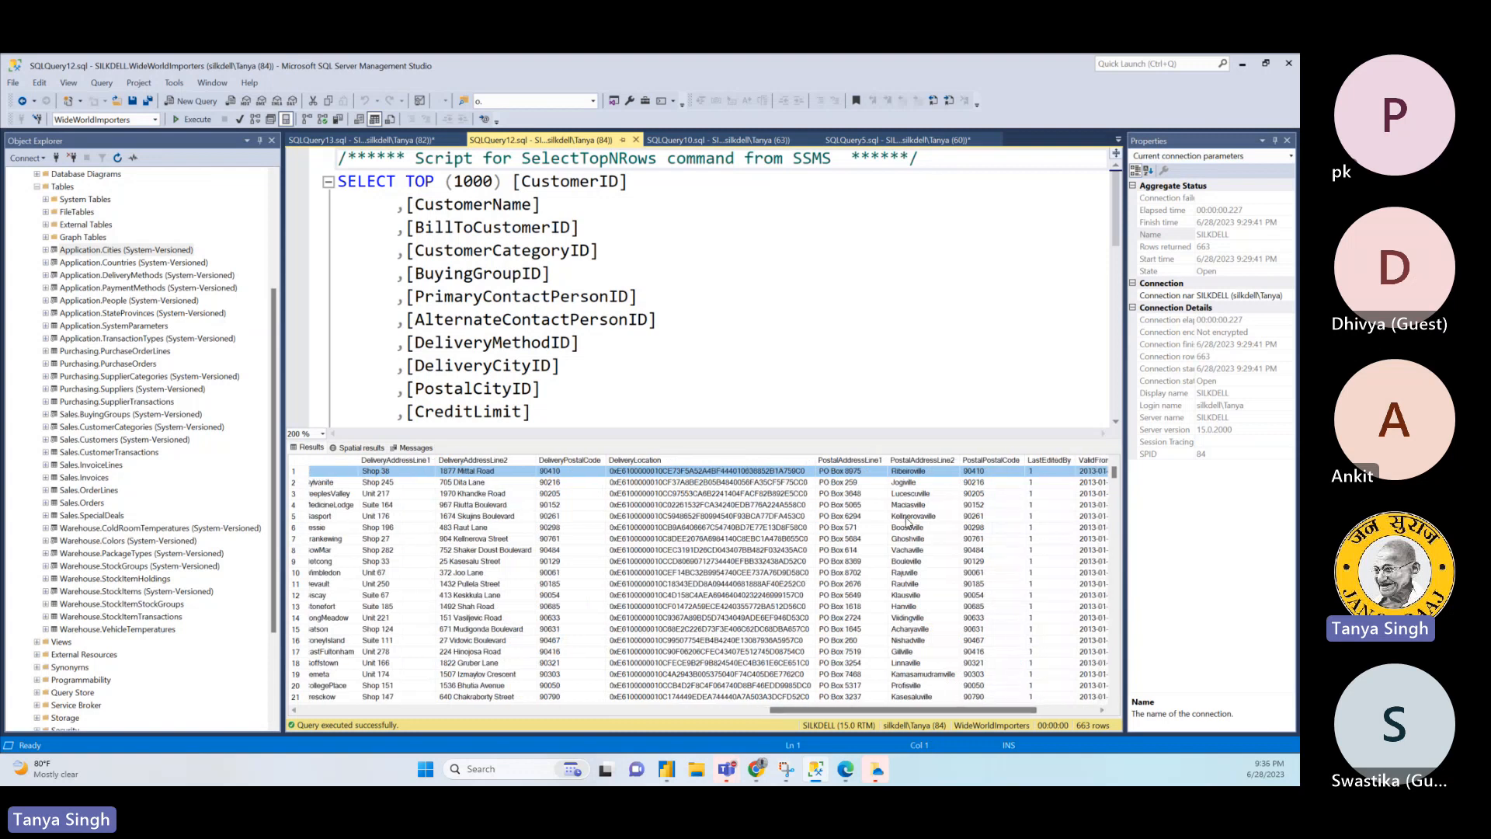
pyautogui.click(921, 473)
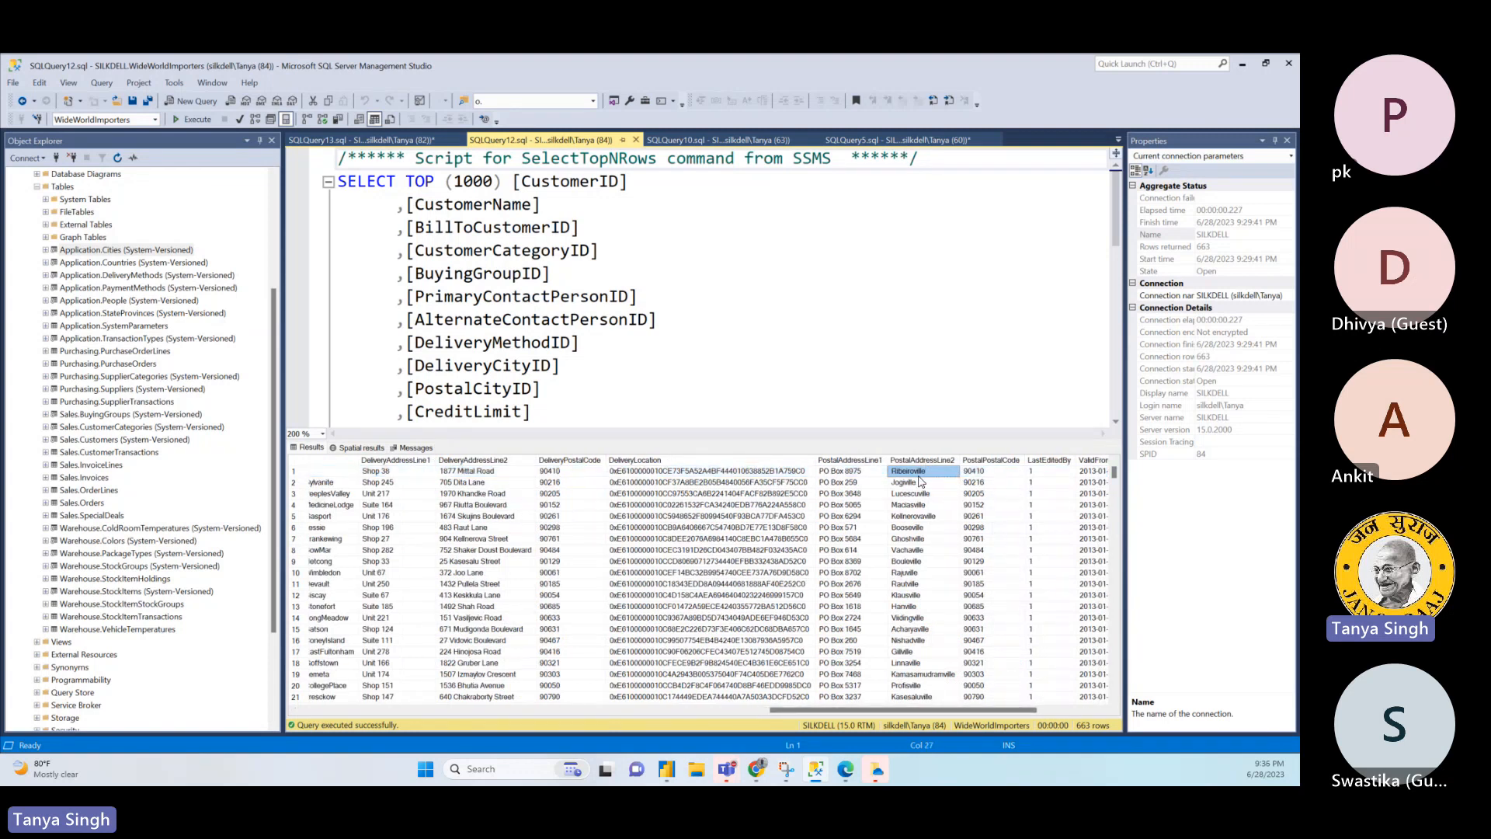
pyautogui.moveTo(921, 493)
pyautogui.mouseDown()
pyautogui.moveTo(932, 681)
pyautogui.moveTo(940, 502)
pyautogui.mouseUp()
pyautogui.moveTo(688, 379); pyautogui.dragTo(783, 396)
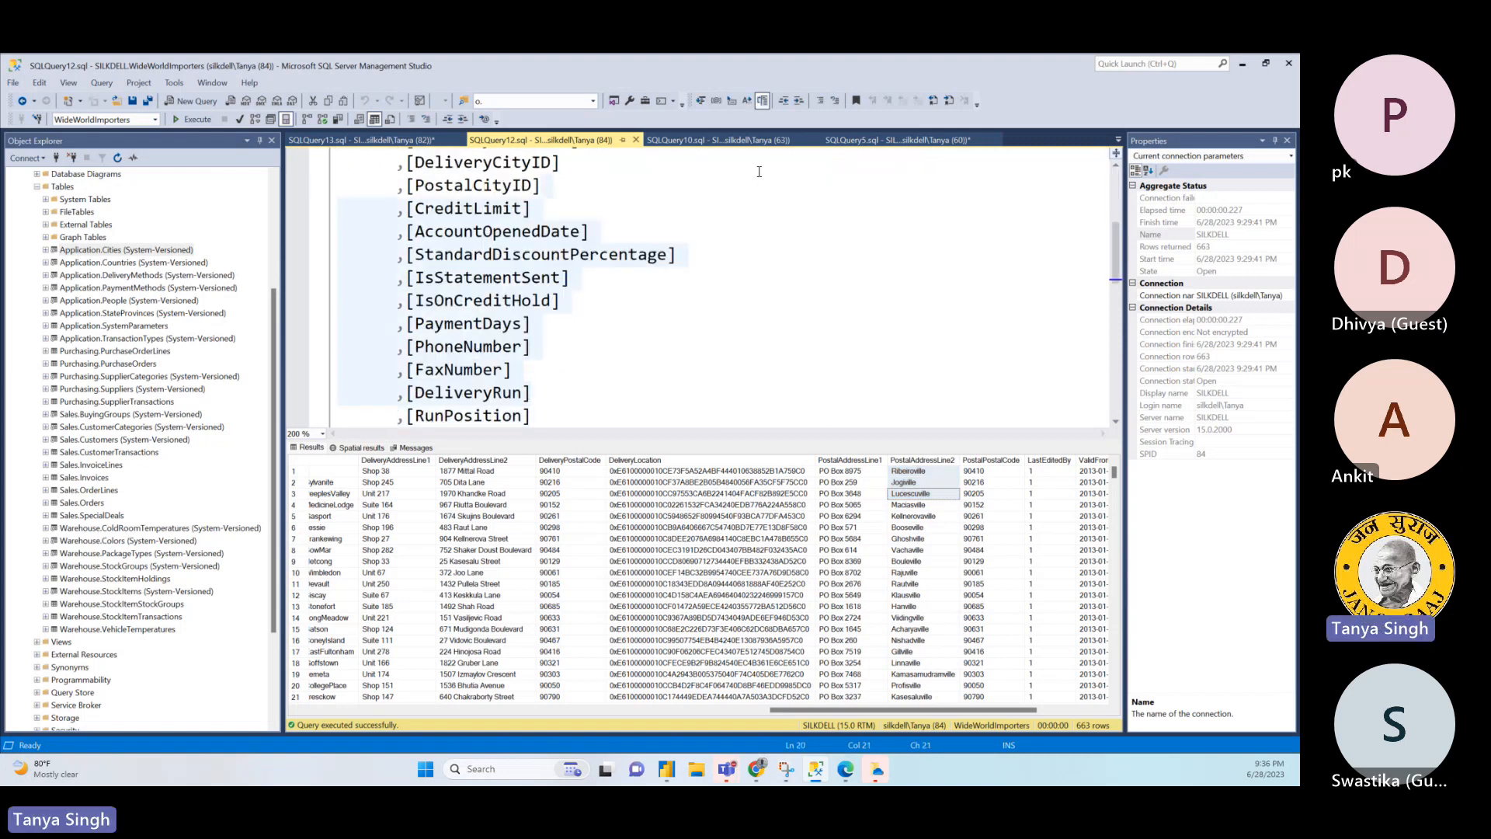
# - Rename the PostalAddressLine2 alias in the joined order query to CustomerCity and remove the blank line above FROM
pyautogui.click(759, 140)
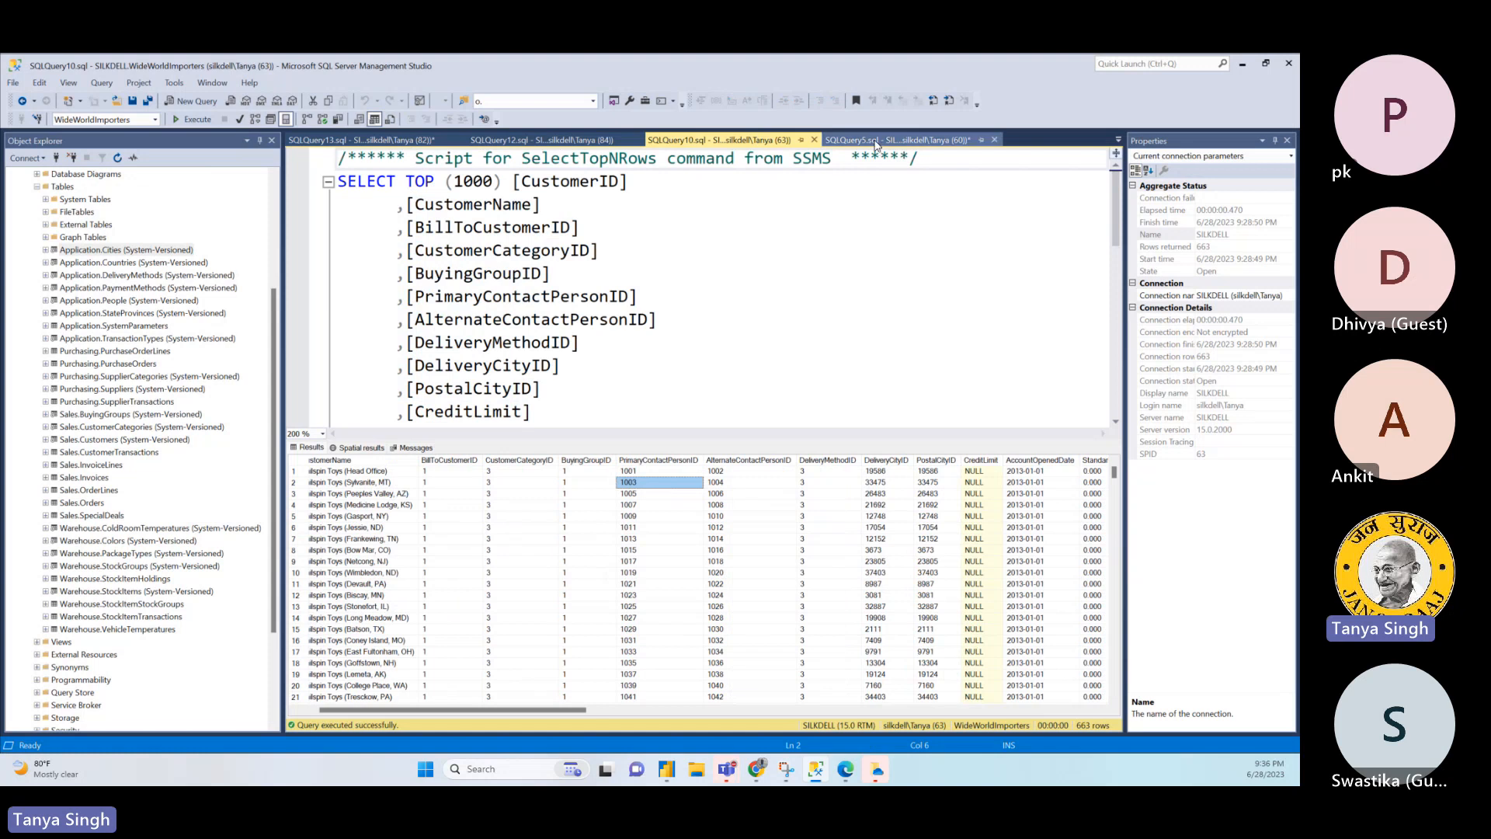
pyautogui.click(874, 142)
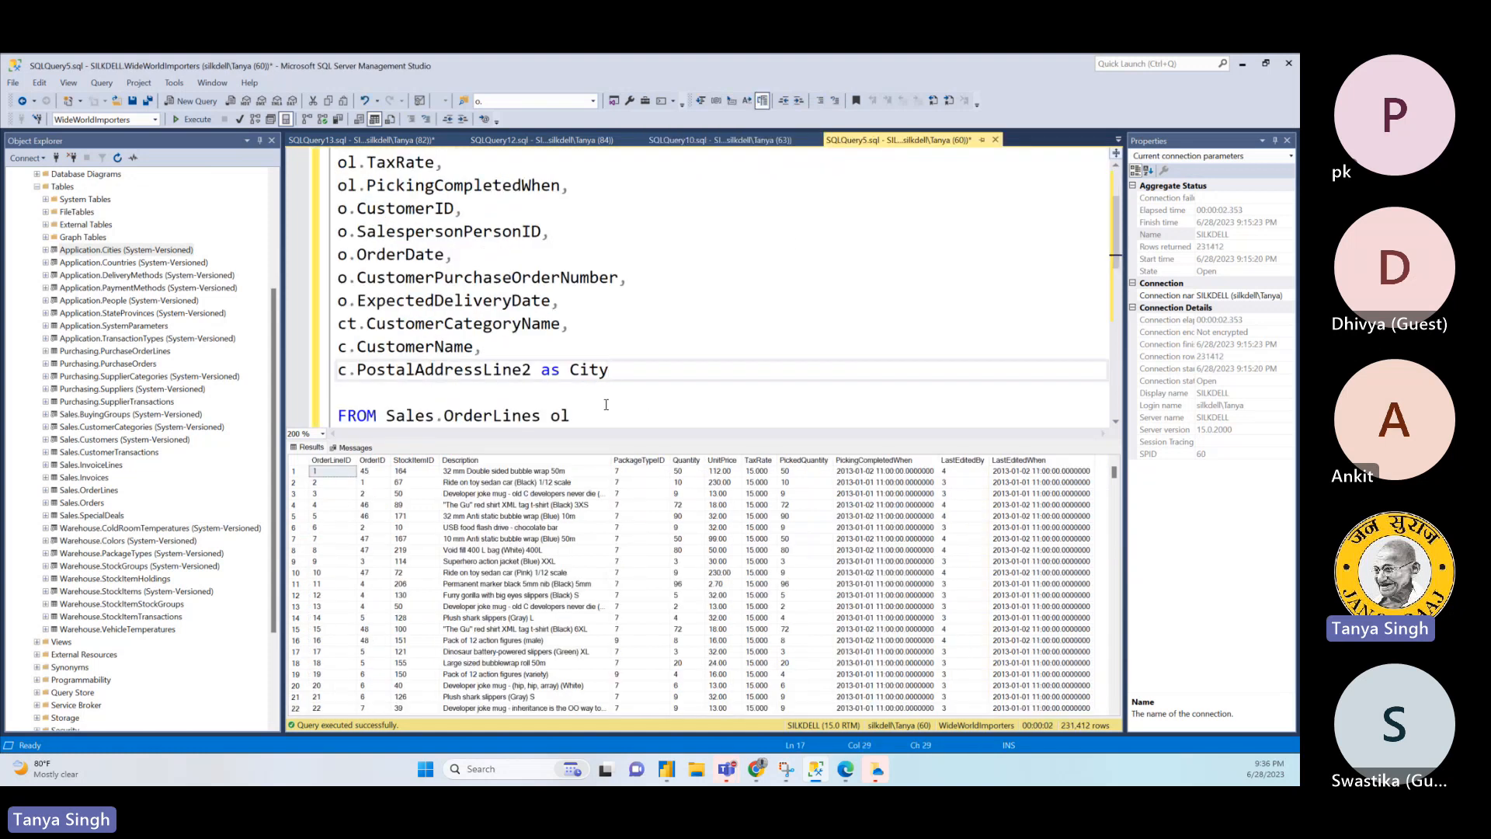
pyautogui.click(571, 369)
pyautogui.write('CusoC')
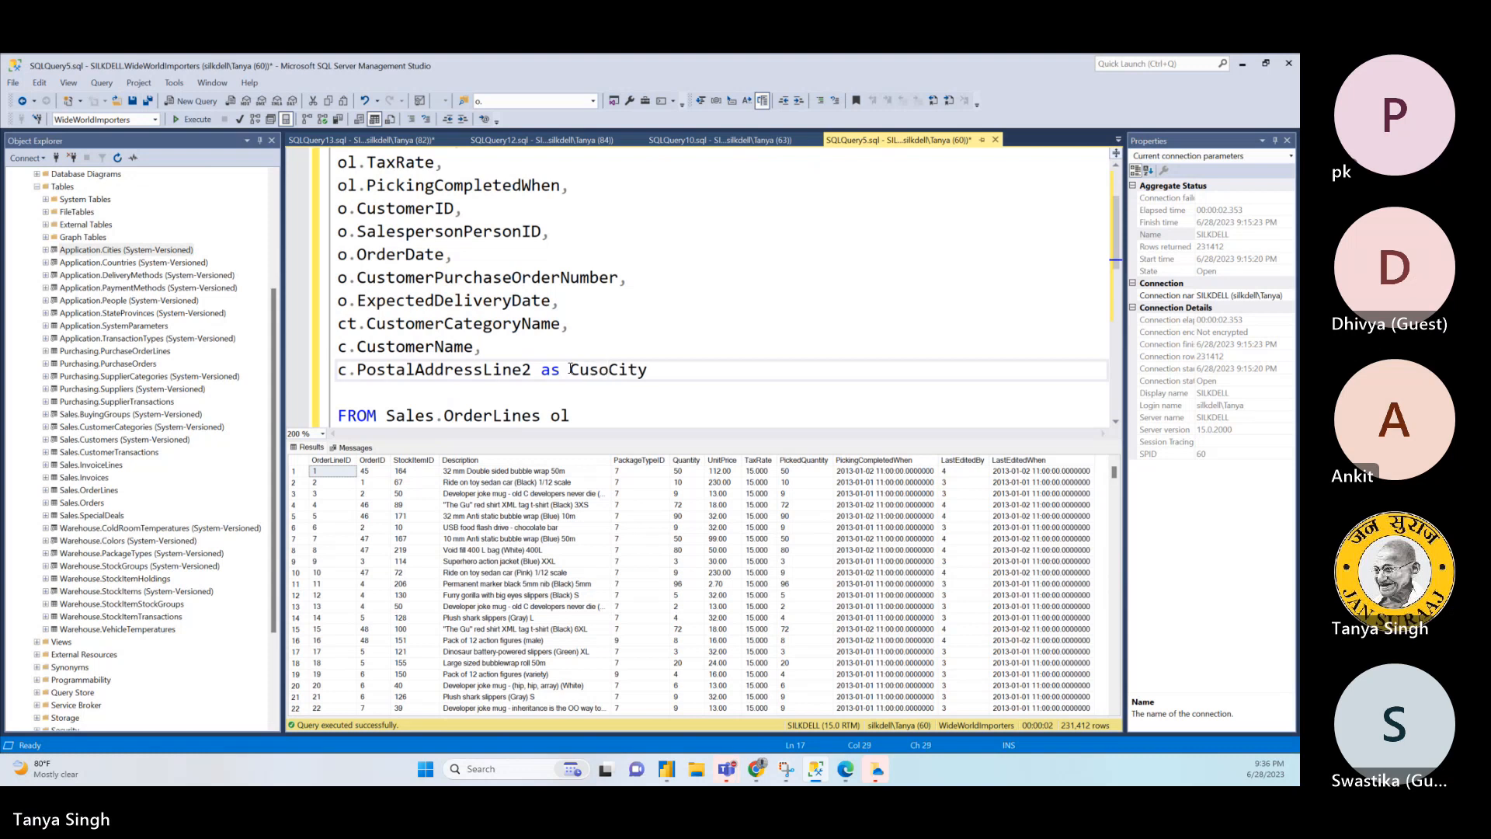
pyautogui.press('BackSpace')
pyautogui.write('tomer')
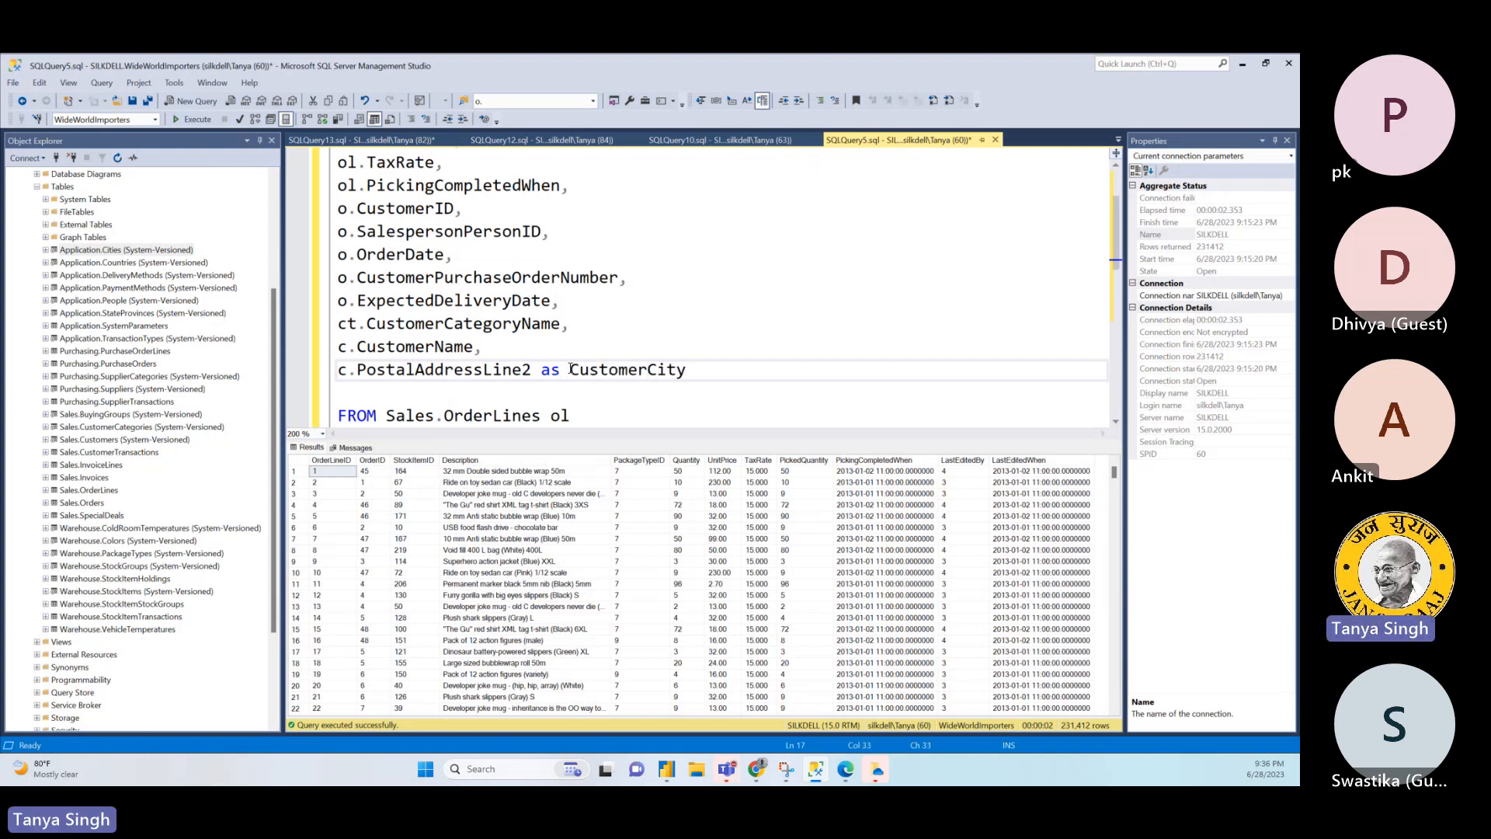
pyautogui.click(696, 372)
pyautogui.press('Delete')
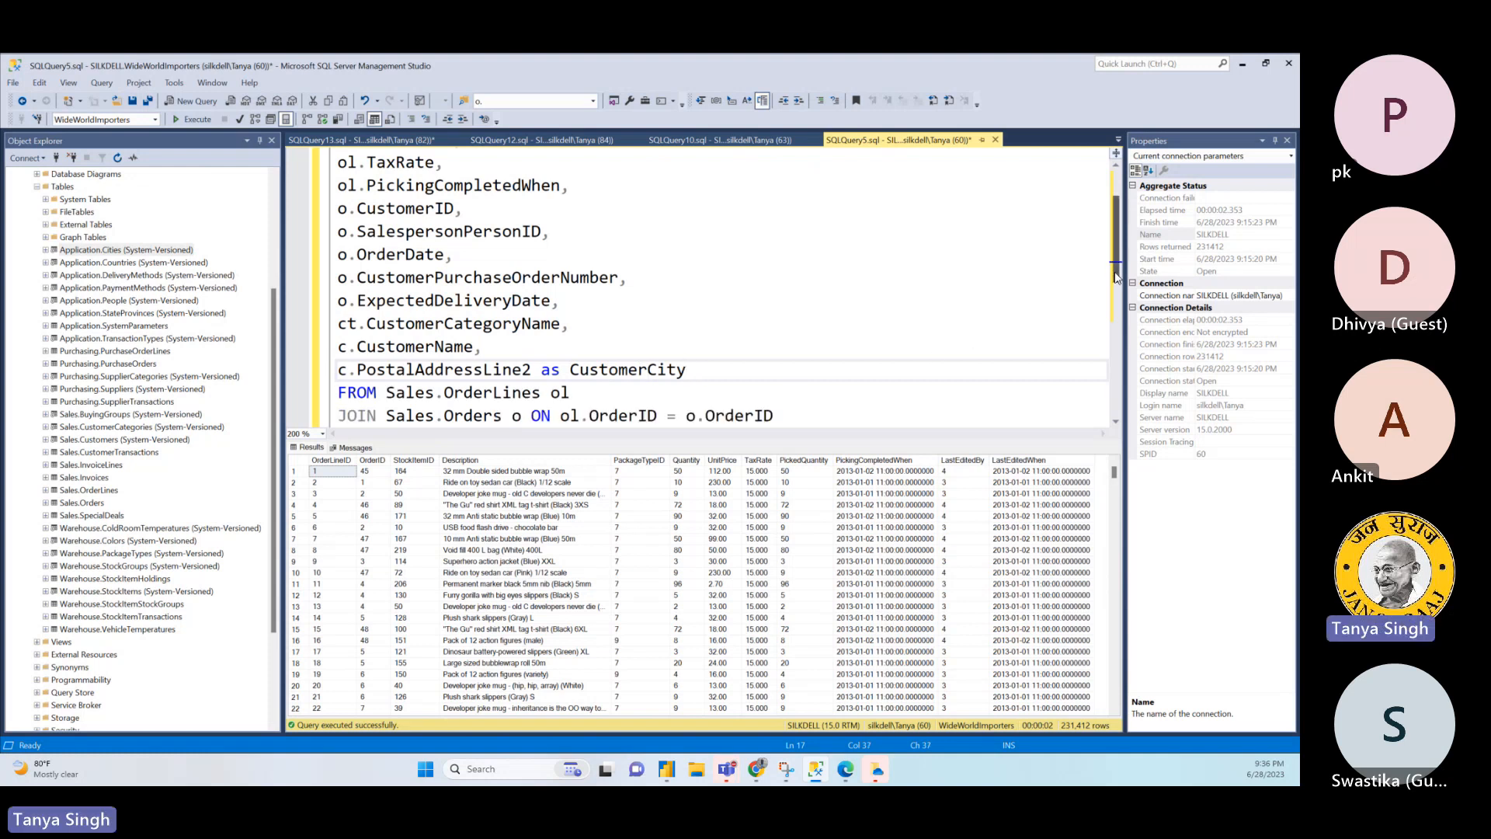
# - Review the SalespersonPersonID column in the joined query's SELECT list
pyautogui.click(515, 231)
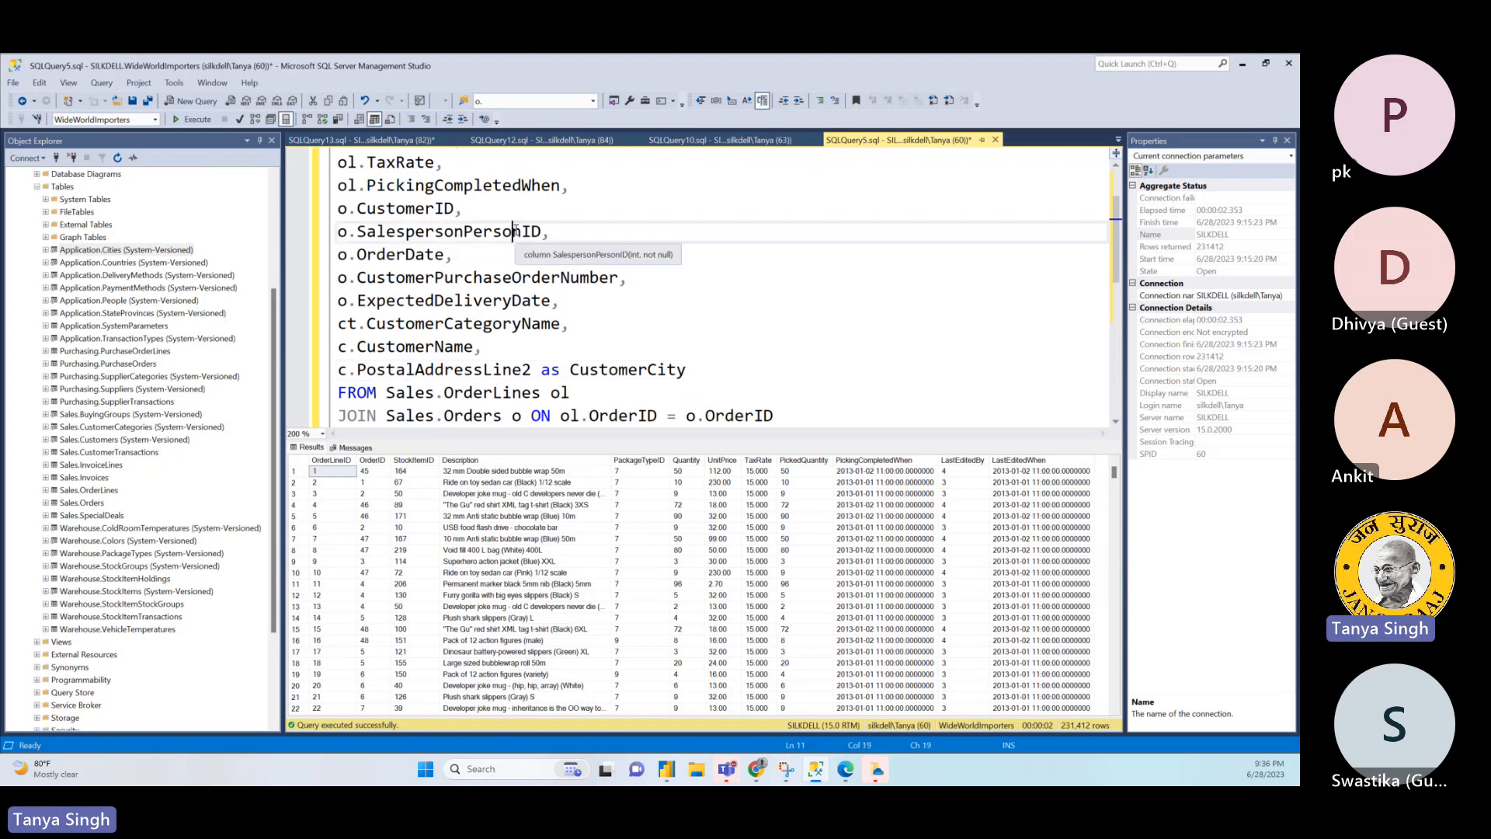
pyautogui.doubleClick(516, 231)
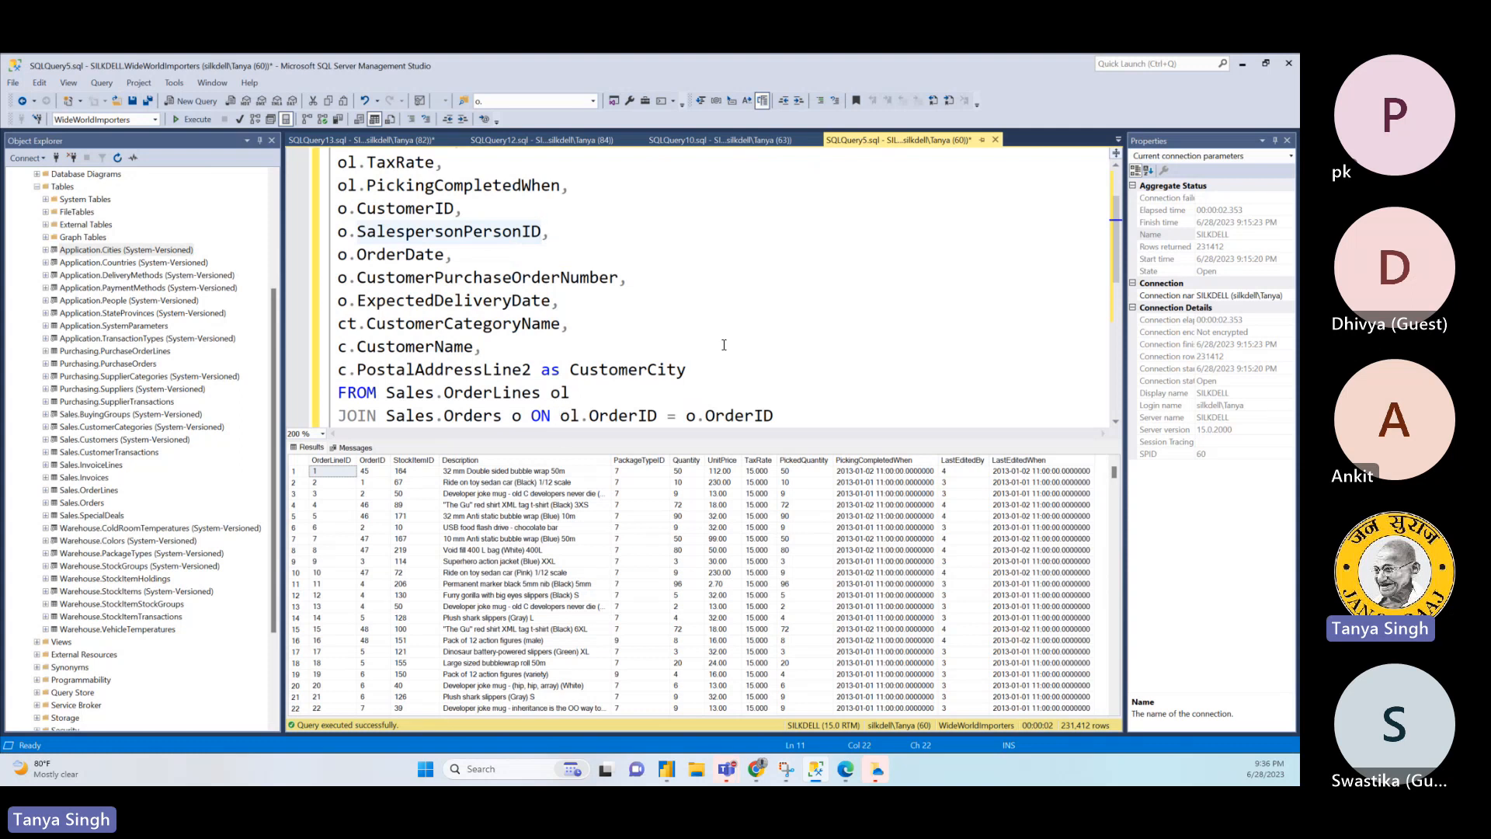
pyautogui.click(762, 357)
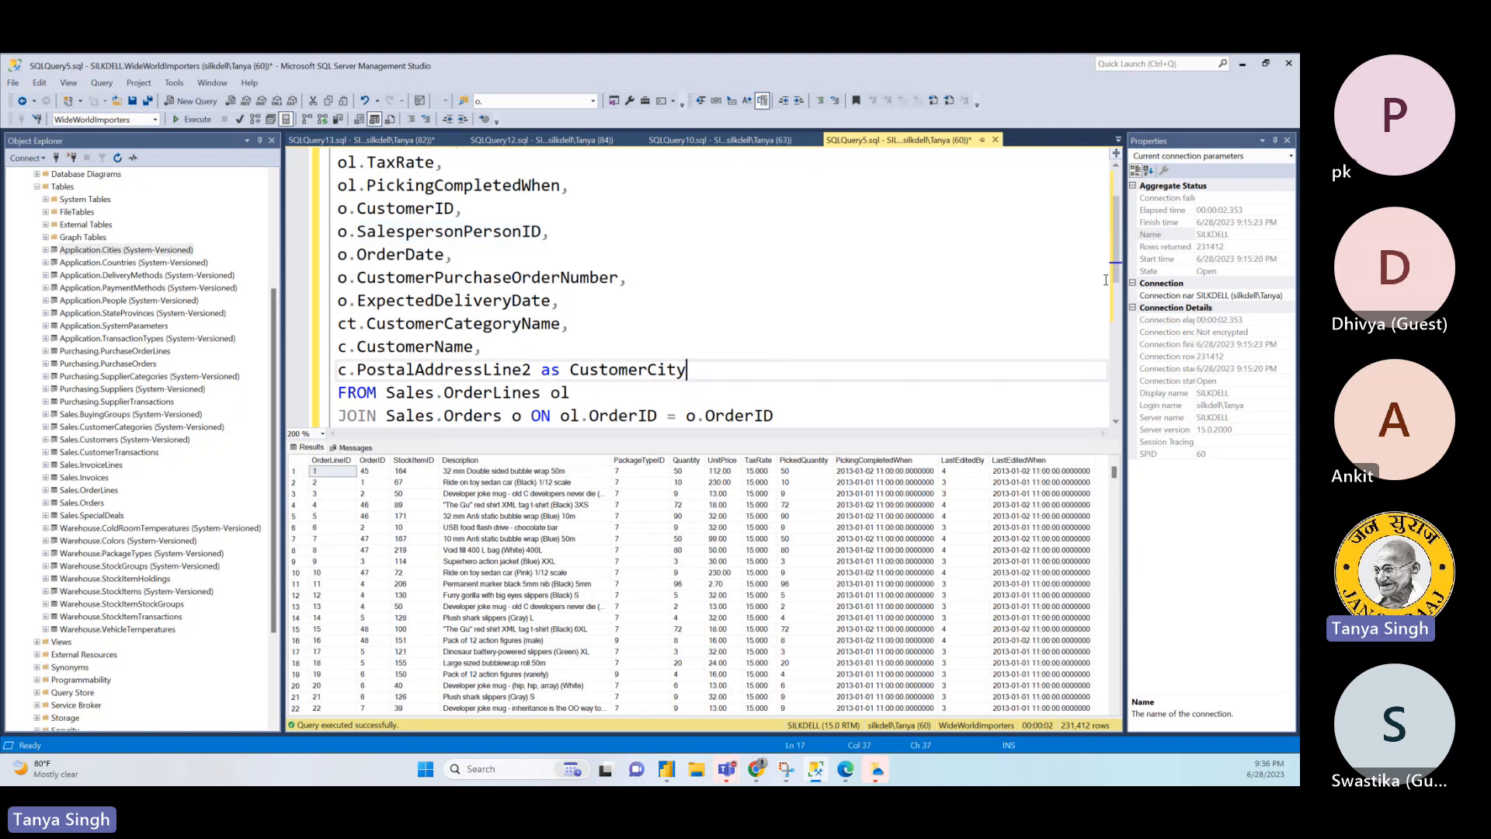
# - Run the joined order query and review the CustomerName, CustomerCity, CustomerCategoryName and OrderDate values in its results
pyautogui.scroll(-3, 1115, 292)
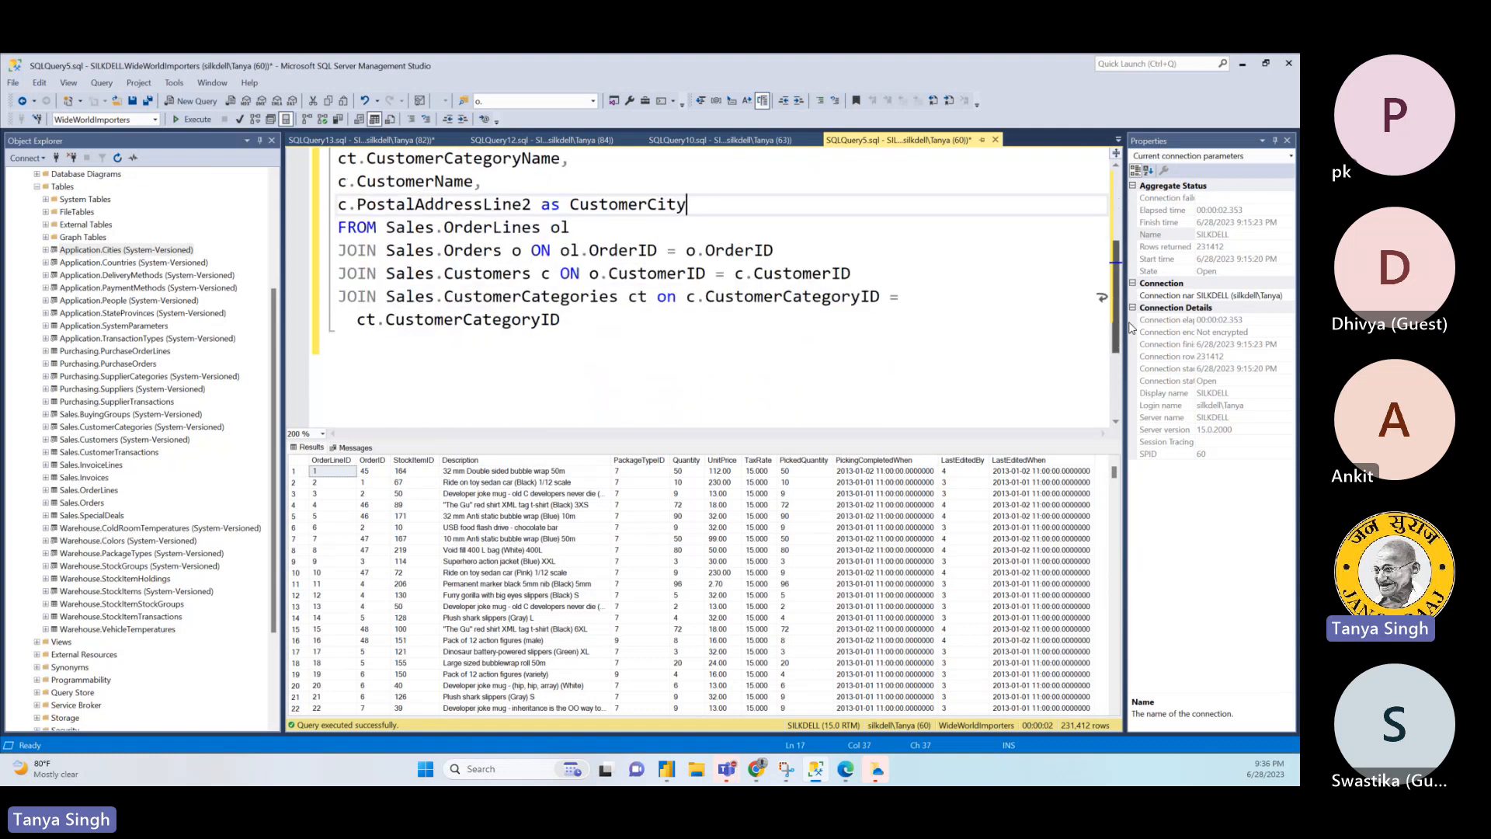
pyautogui.click(789, 350)
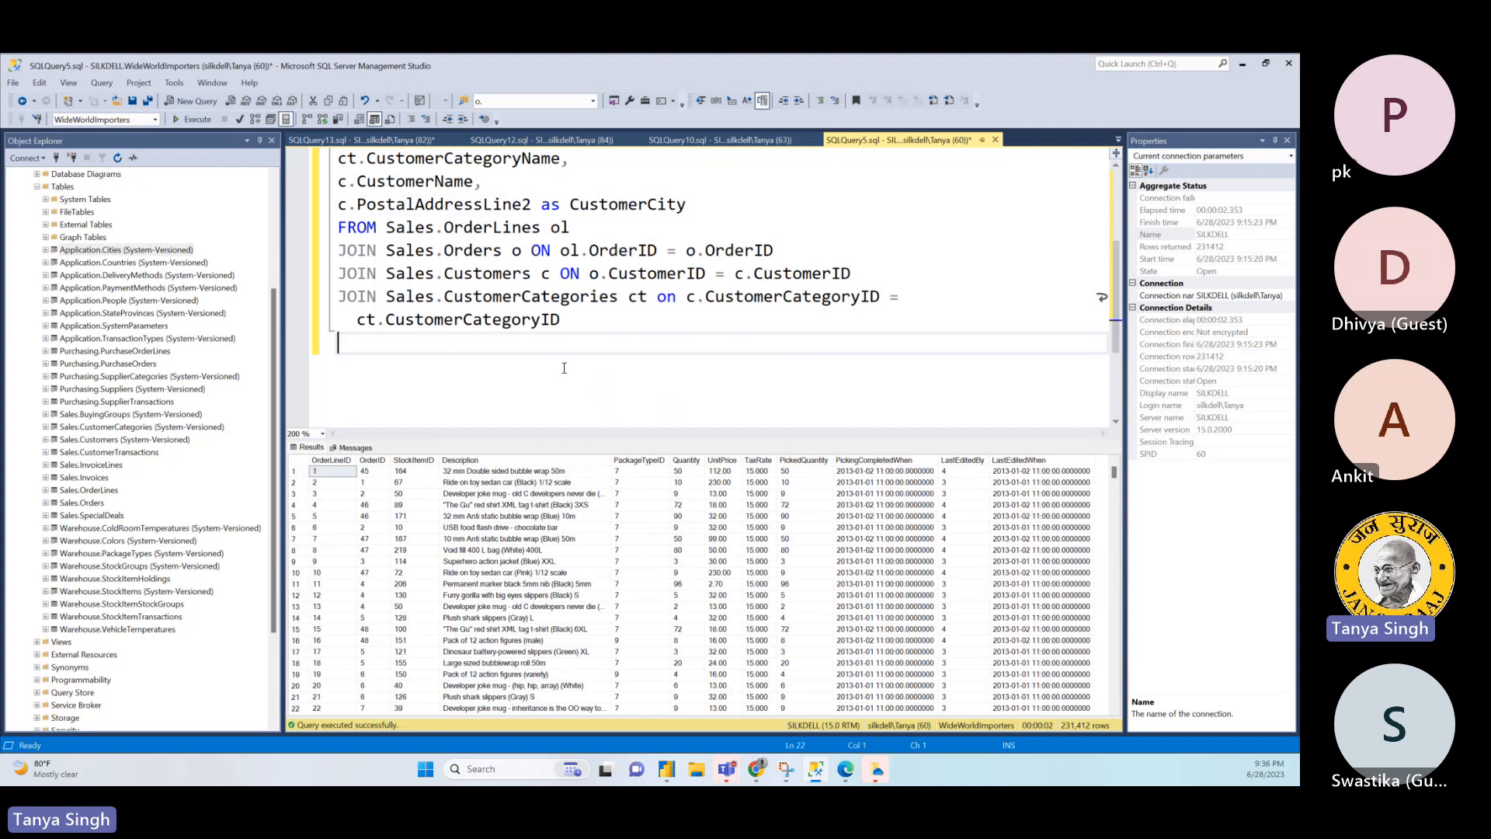
pyautogui.click(180, 119)
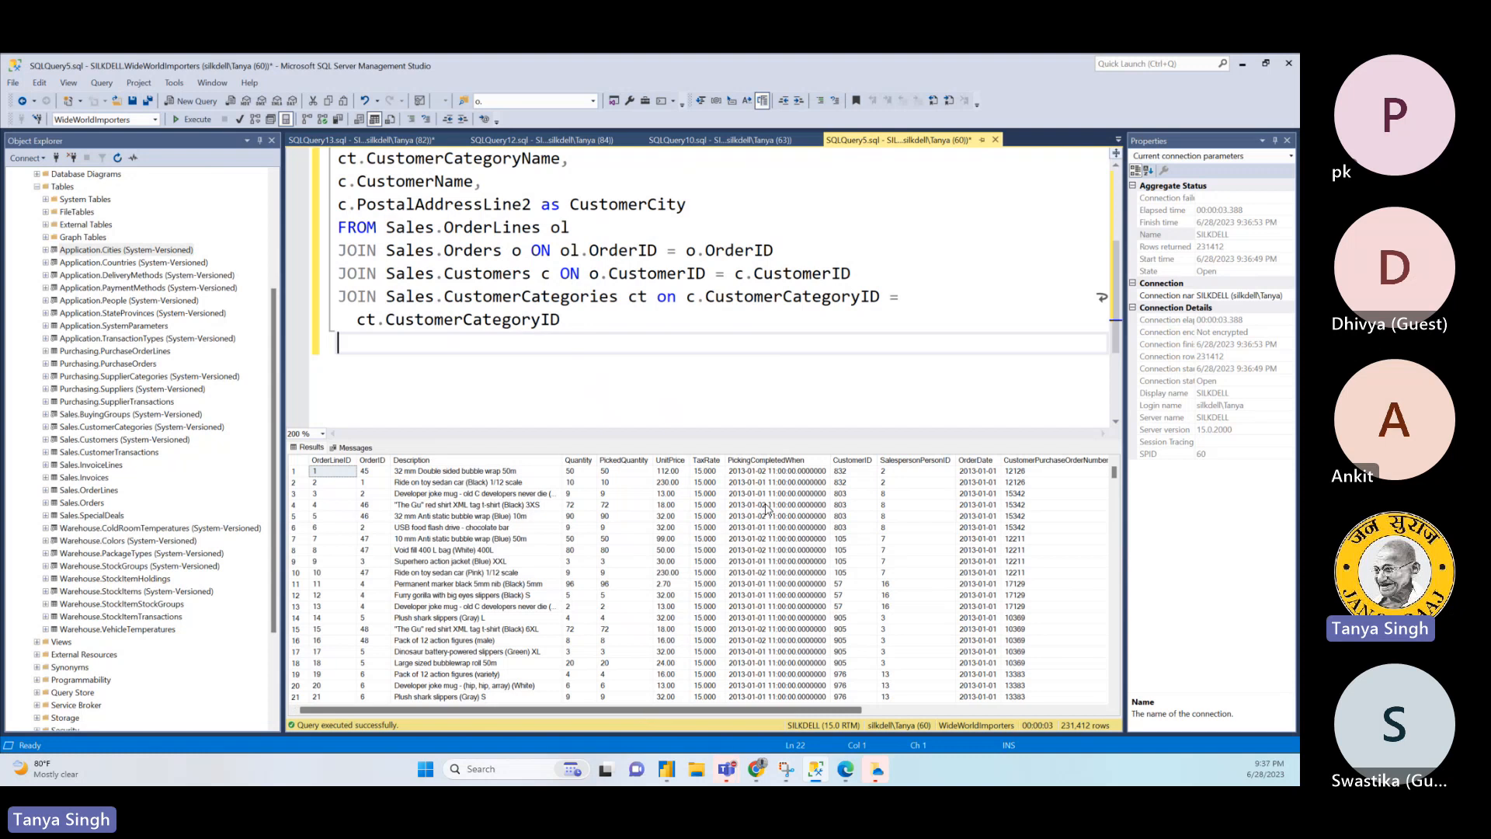
pyautogui.hscroll(5, 808, 578)
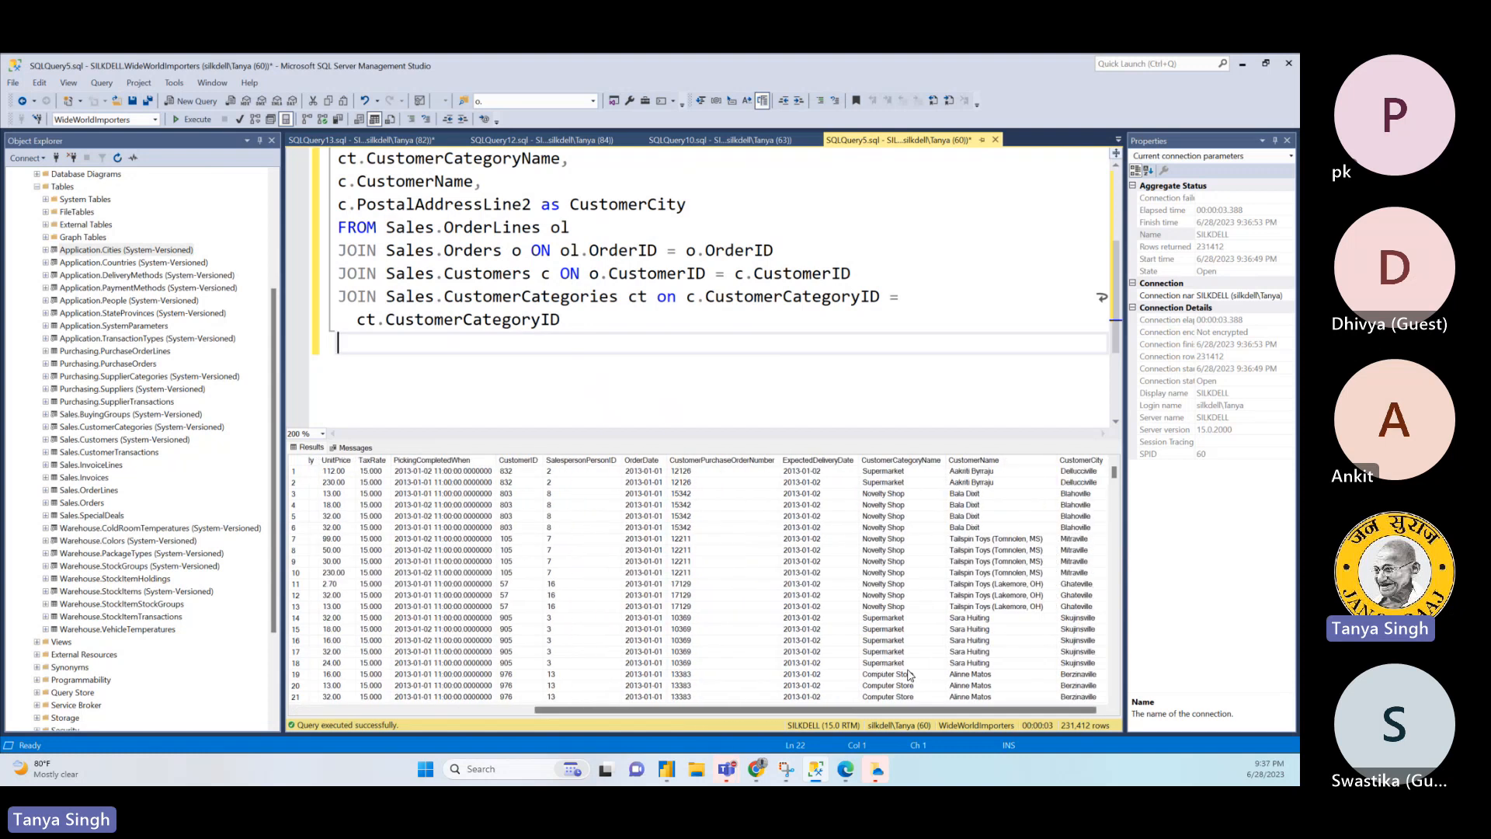
pyautogui.click(997, 560)
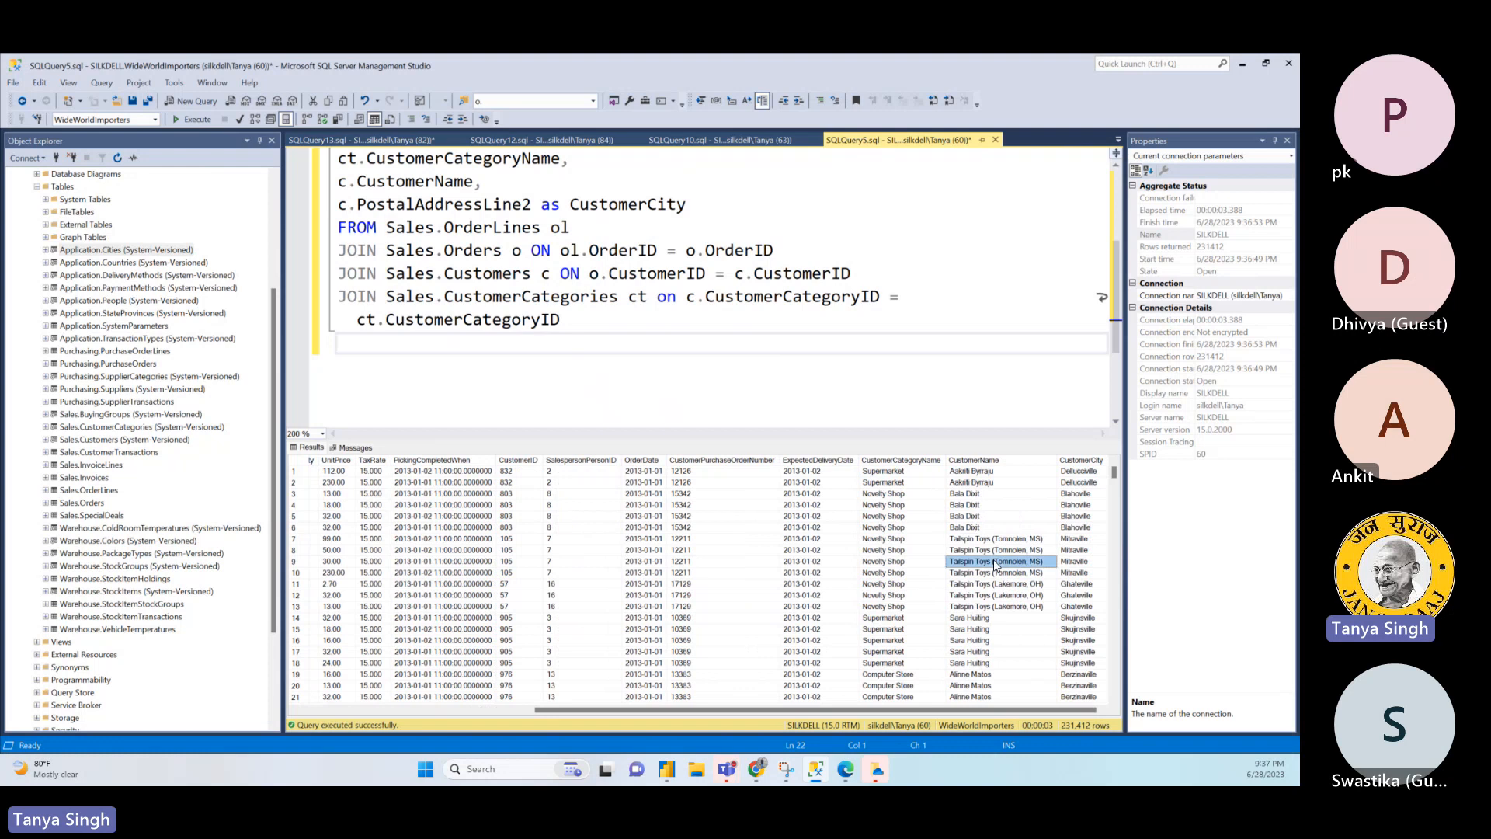
pyautogui.click(1078, 517)
pyautogui.click(880, 496)
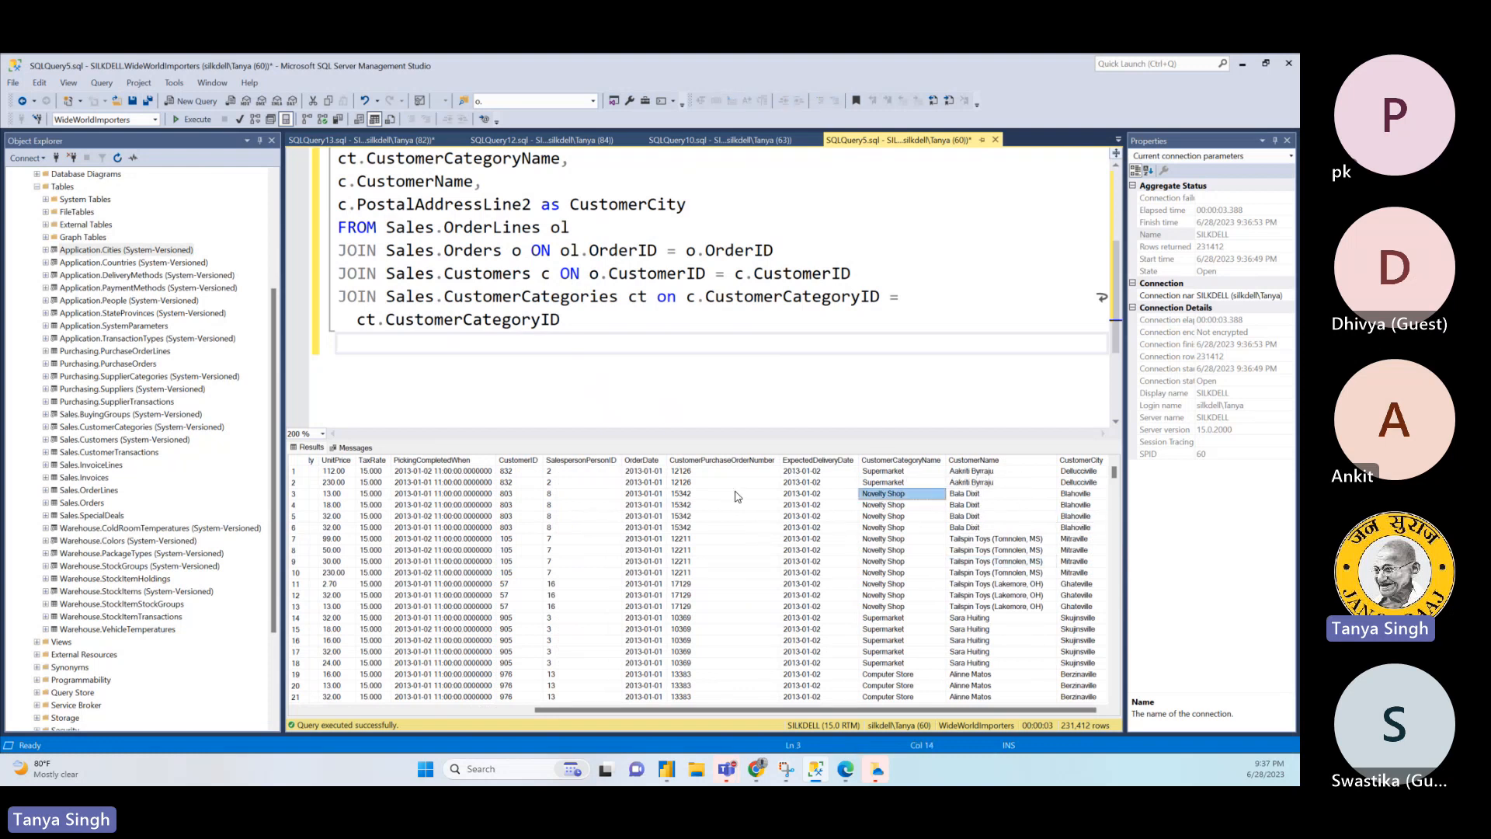
pyautogui.click(639, 483)
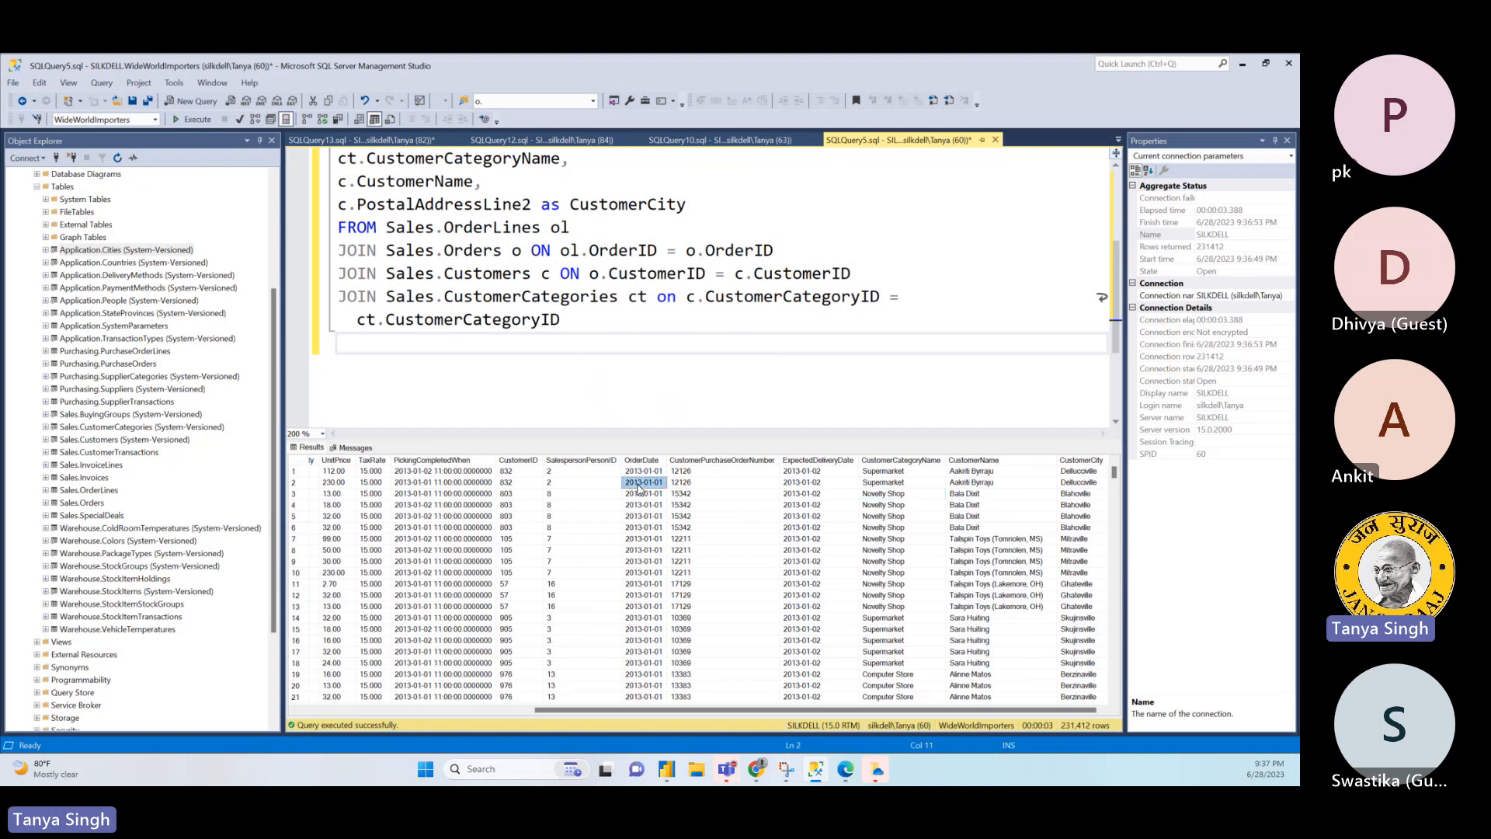
# - Review the joined query's result columns from OrderDate back to OrderLineID
pyautogui.press('Left')
pyautogui.press('Left')
pyautogui.press('Left')
pyautogui.press('Left')
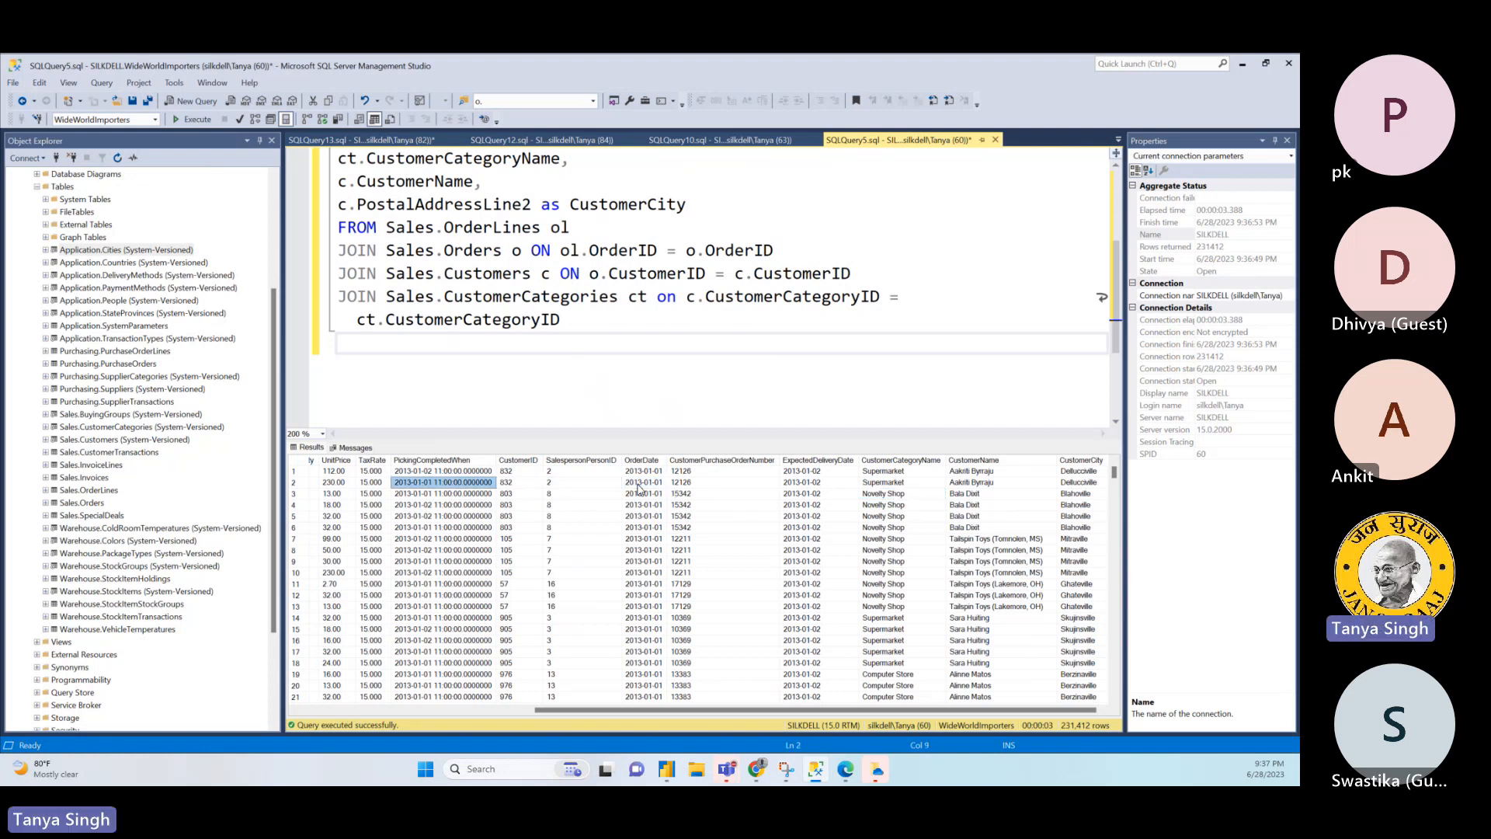
pyautogui.press('Left')
pyautogui.press('Left')
pyautogui.press('Left')
pyautogui.press('Left')
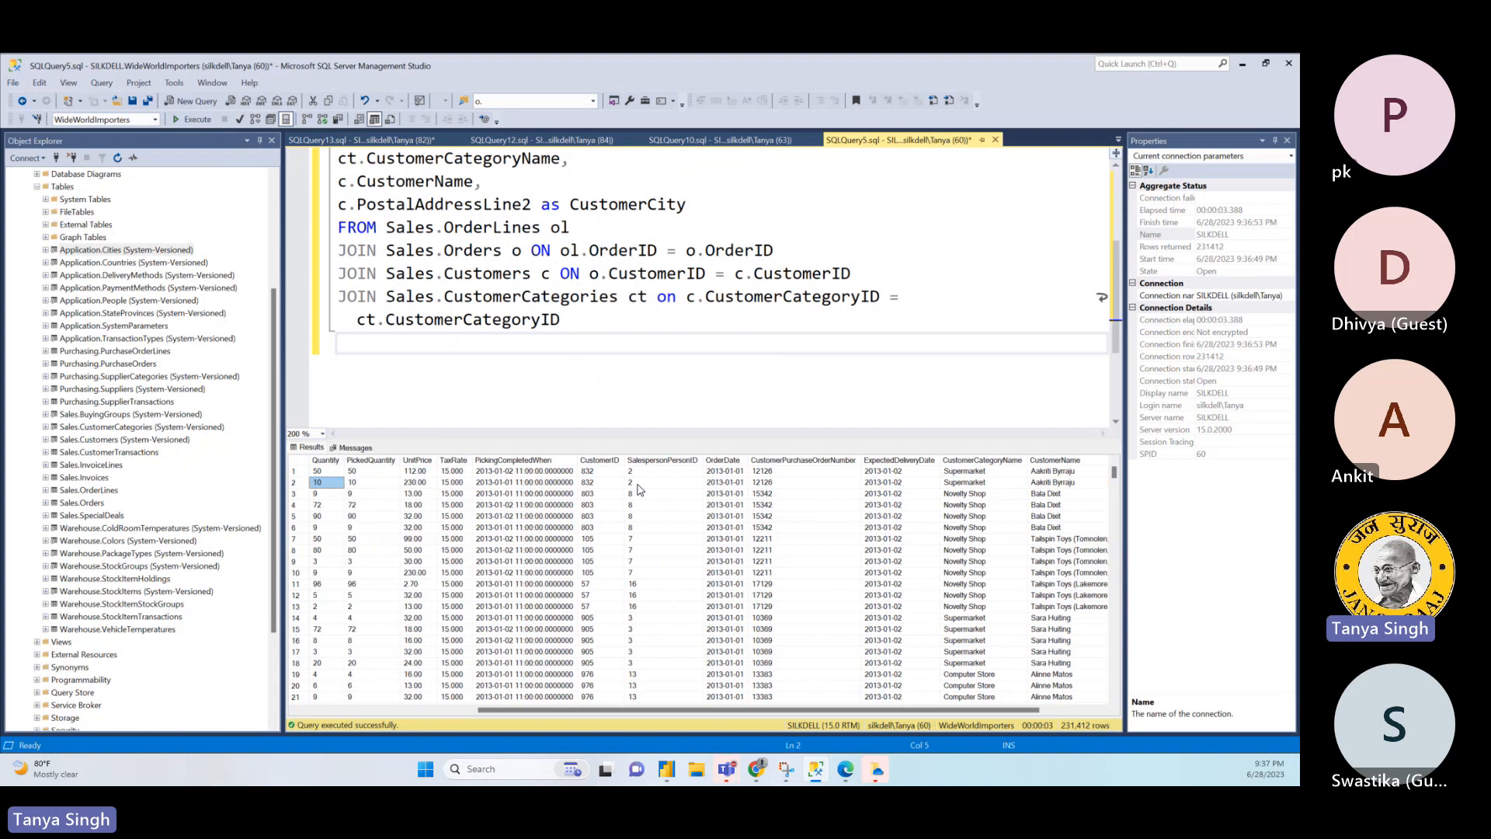
pyautogui.press('Left')
pyautogui.press('Left')
pyautogui.press('Left')
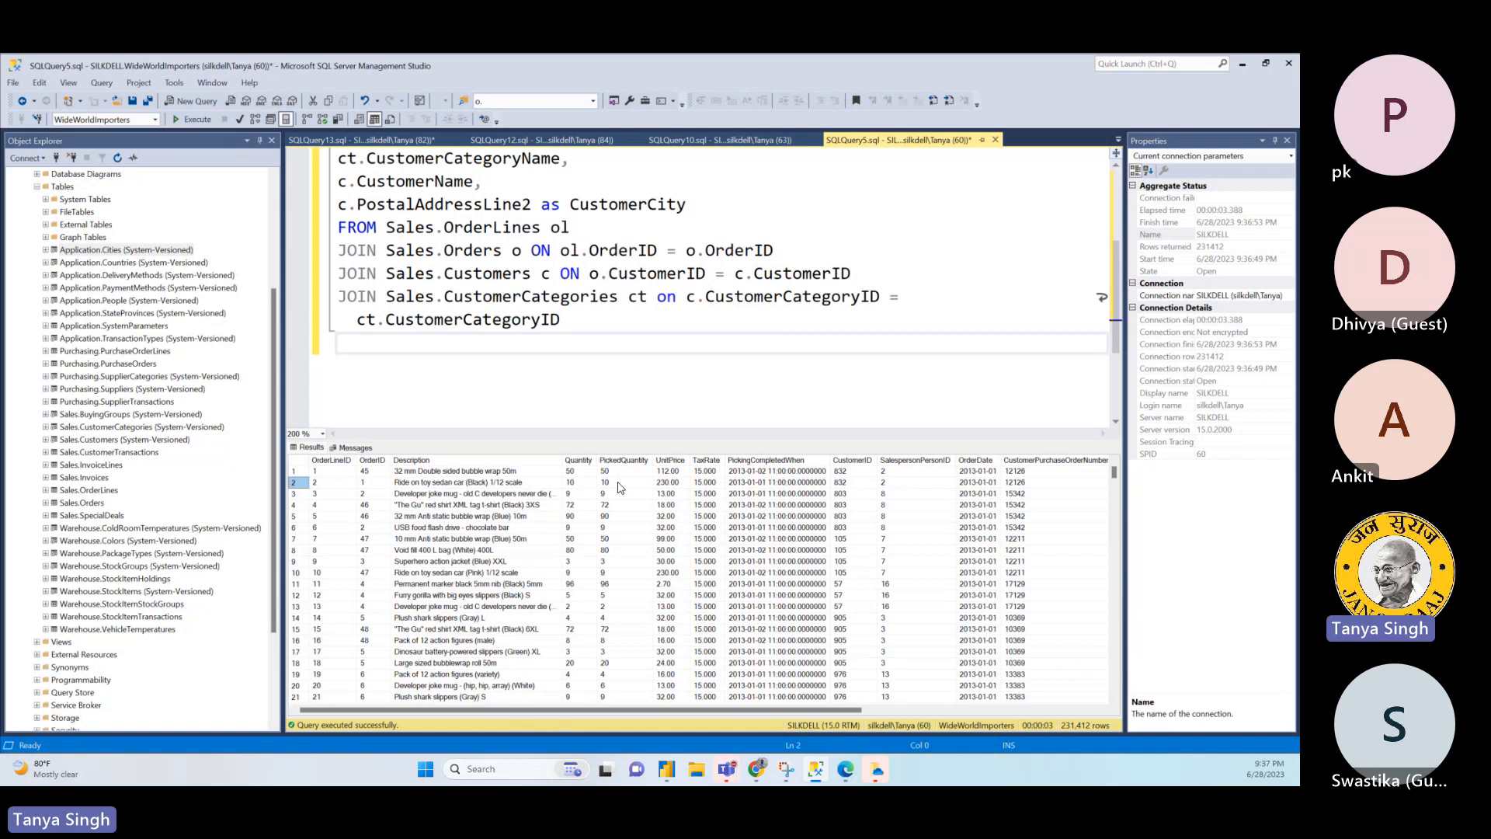
# - Select the entire text of the joined order query
pyautogui.click(615, 319)
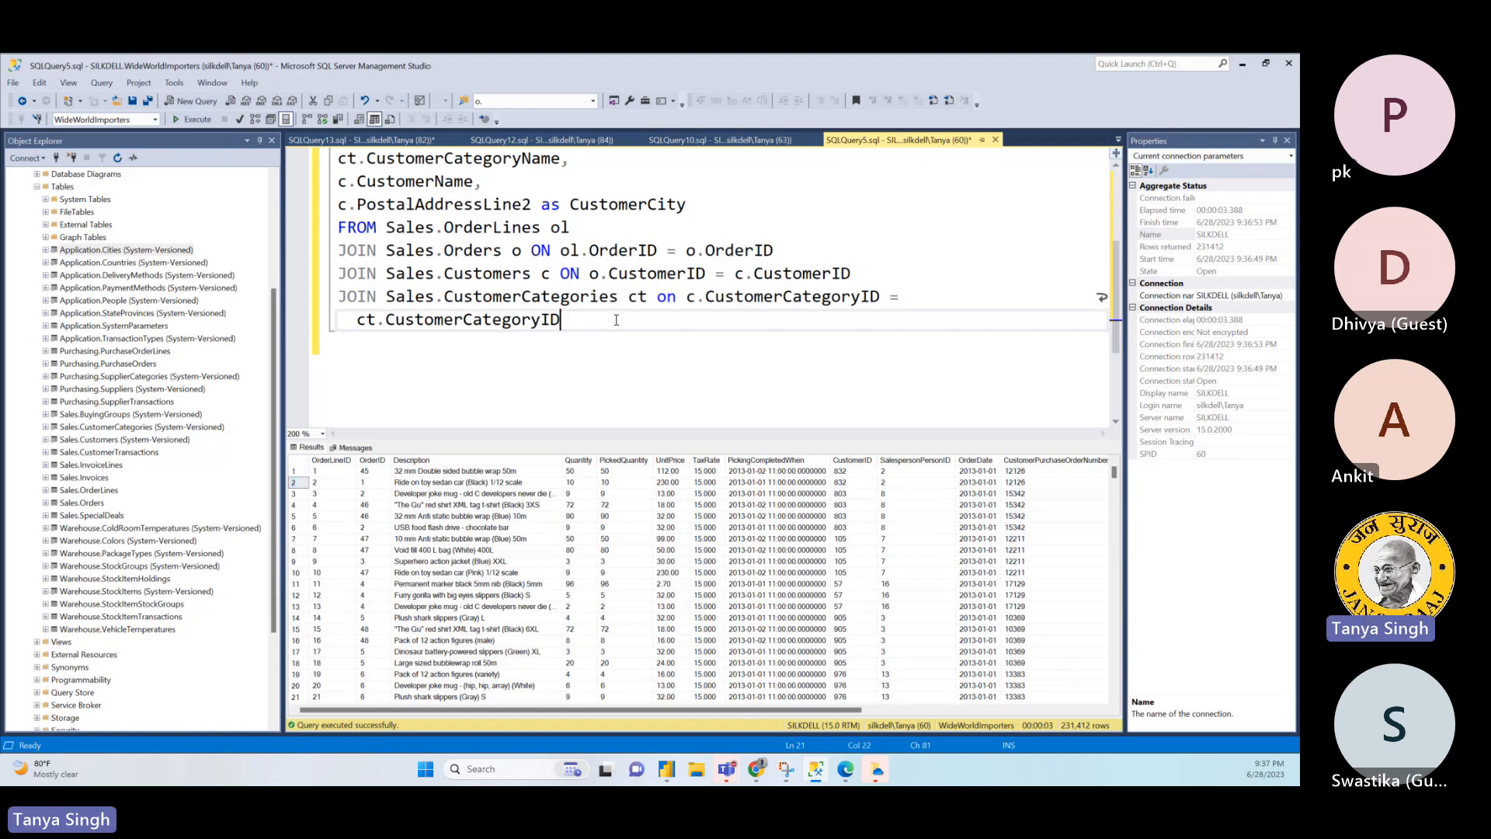
pyautogui.moveTo(568, 337); pyautogui.dragTo(256, 75)
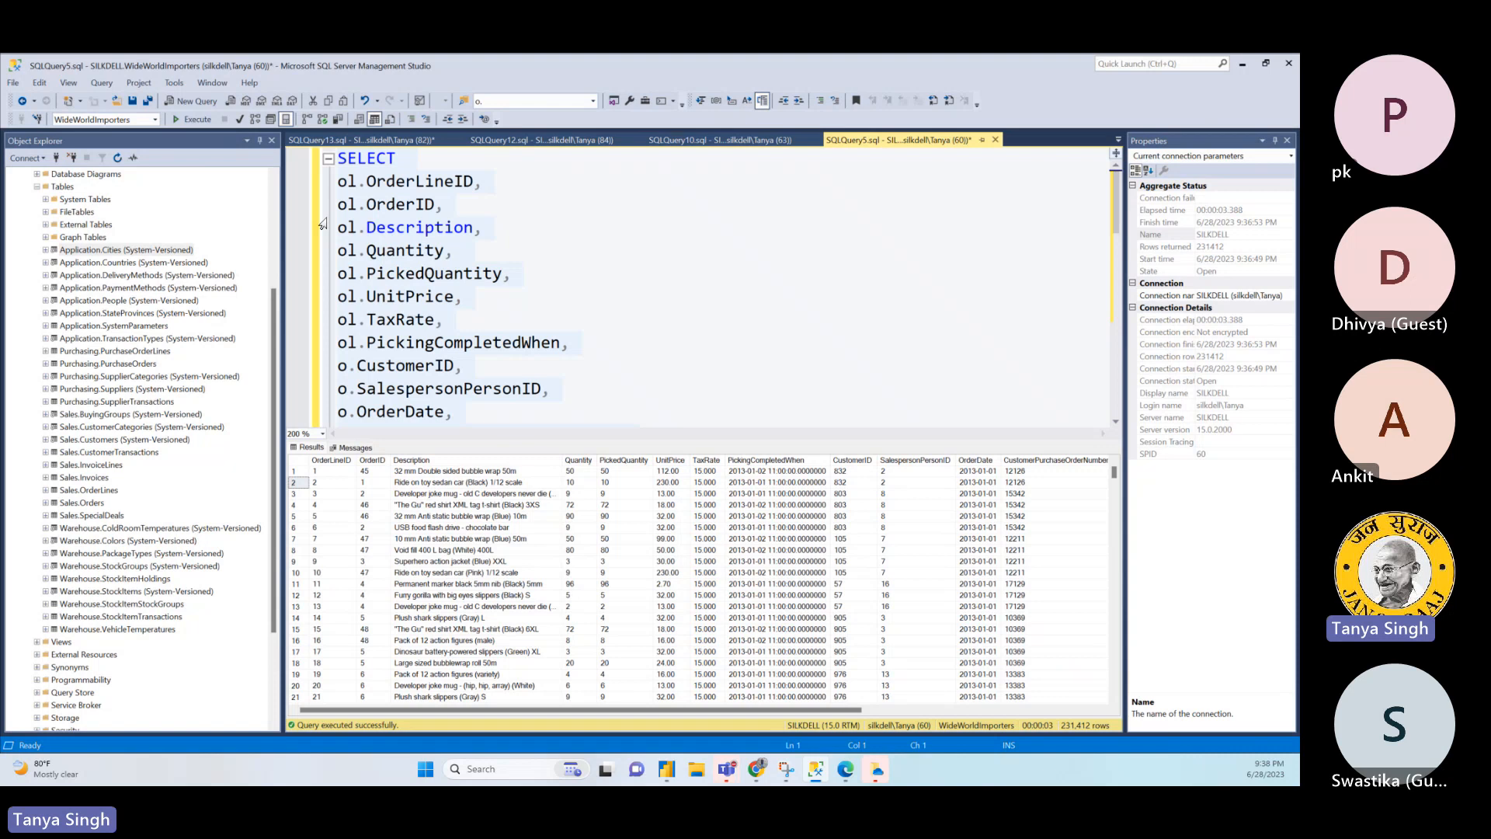
pyautogui.hotkey('ctrl', 'a')
# - Switch to Power BI Desktop and maximize its window
pyautogui.click(666, 770)
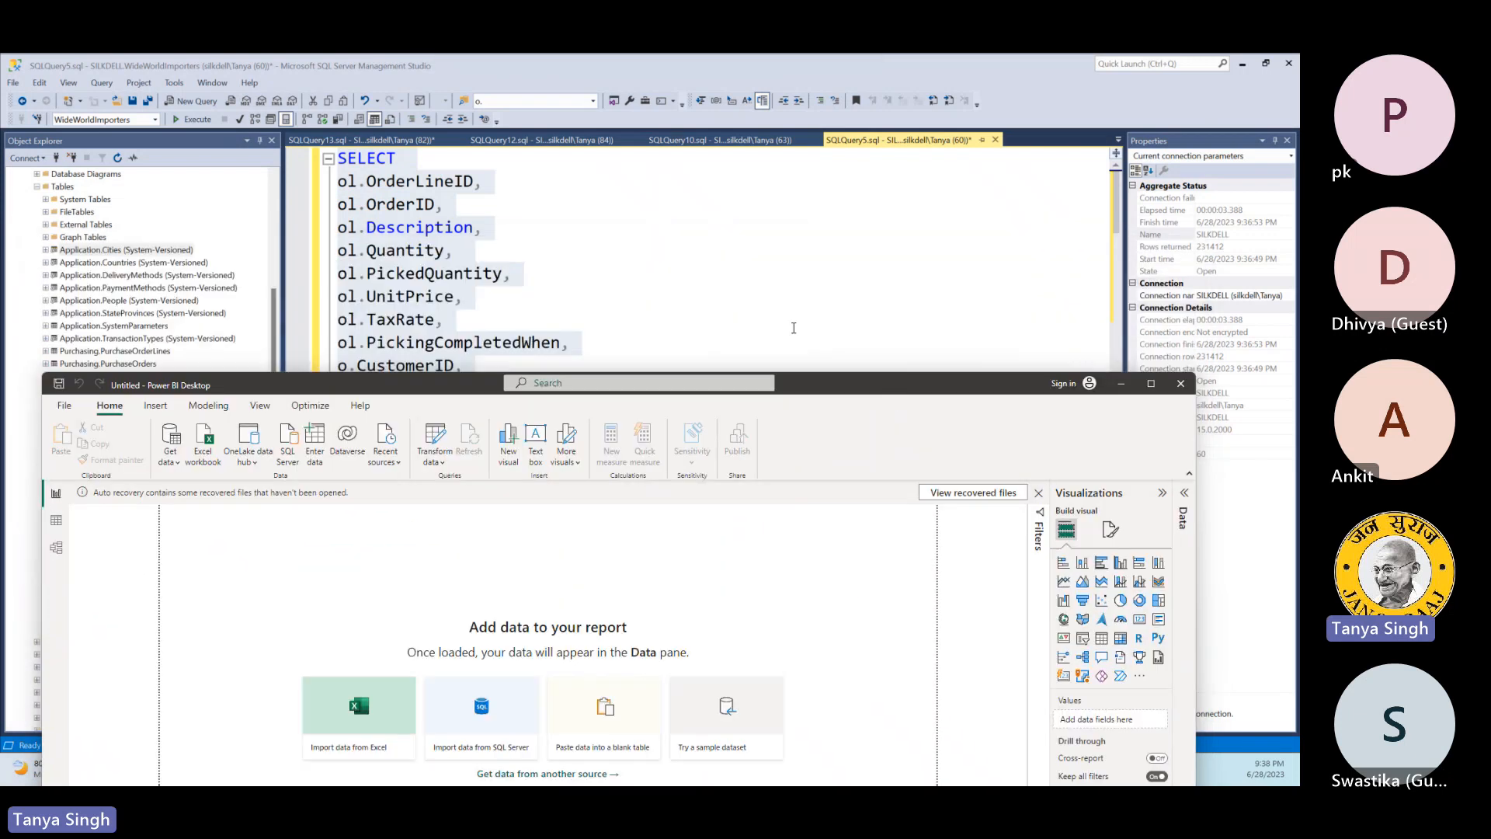
pyautogui.click(793, 327)
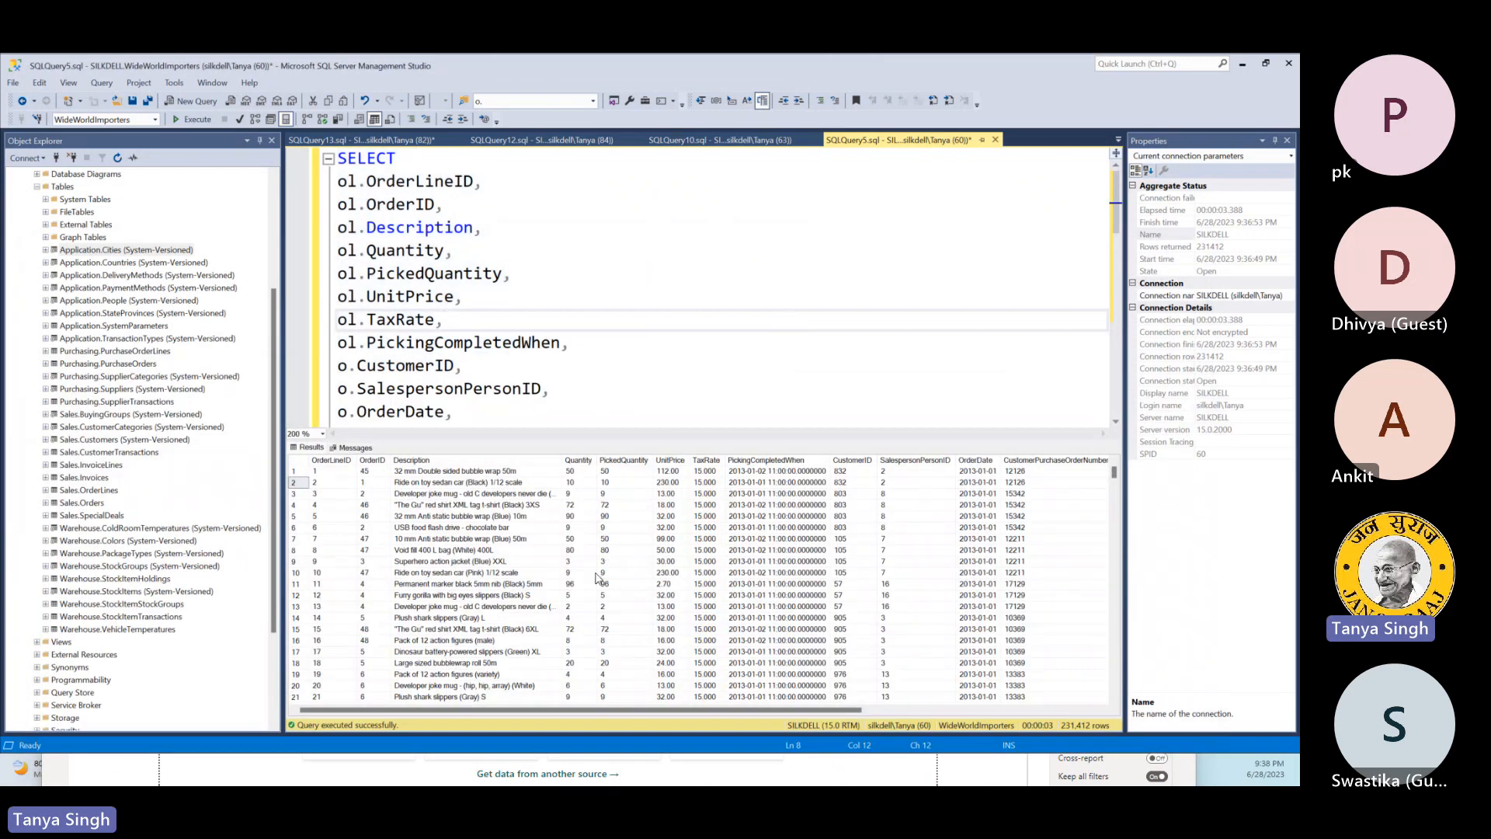
pyautogui.moveTo(588, 711); pyautogui.dragTo(445, 674)
pyautogui.hotkey('alt', 'Tab')
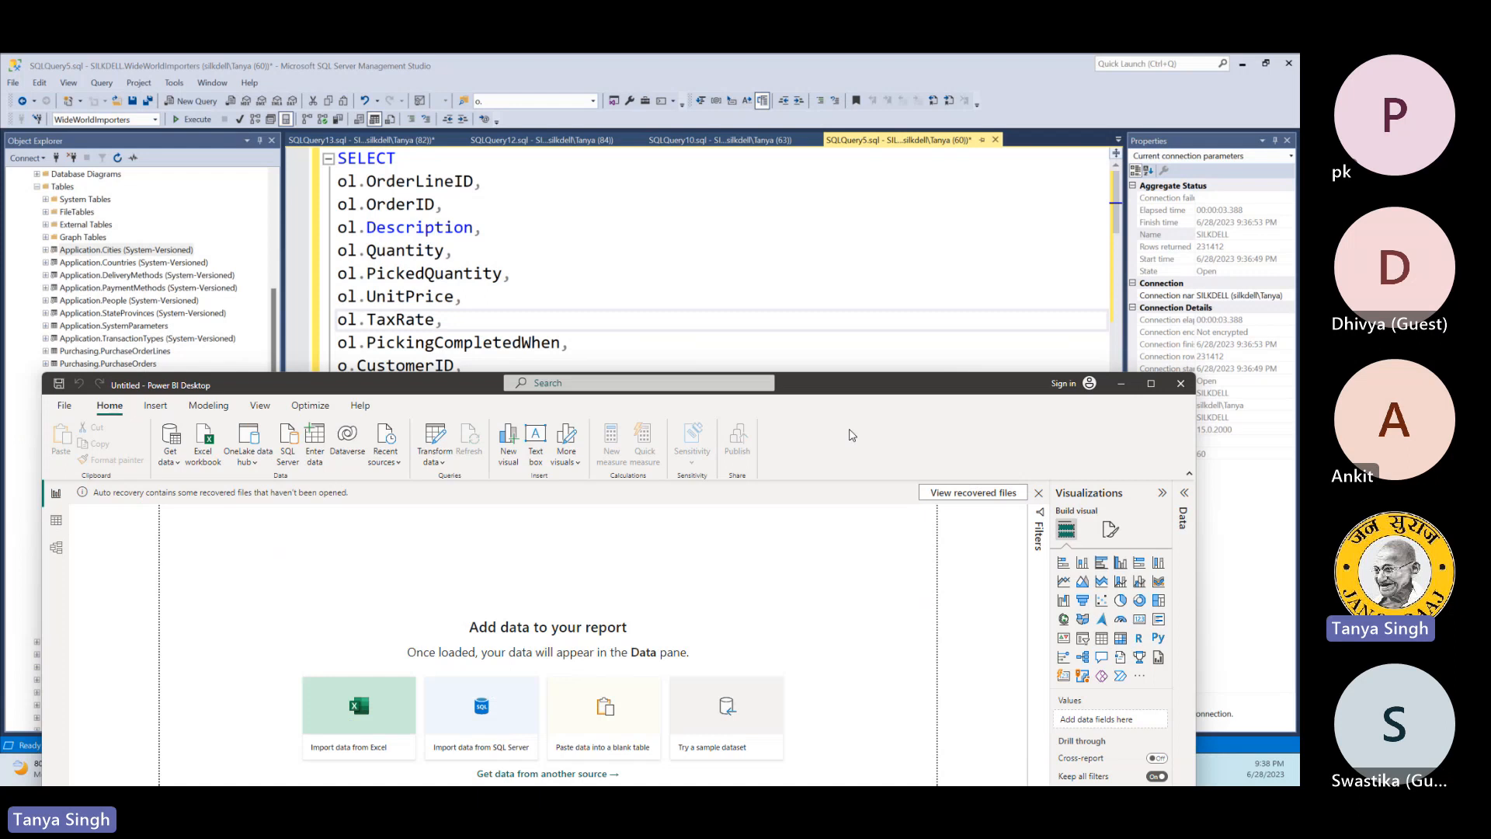
pyautogui.doubleClick(930, 391)
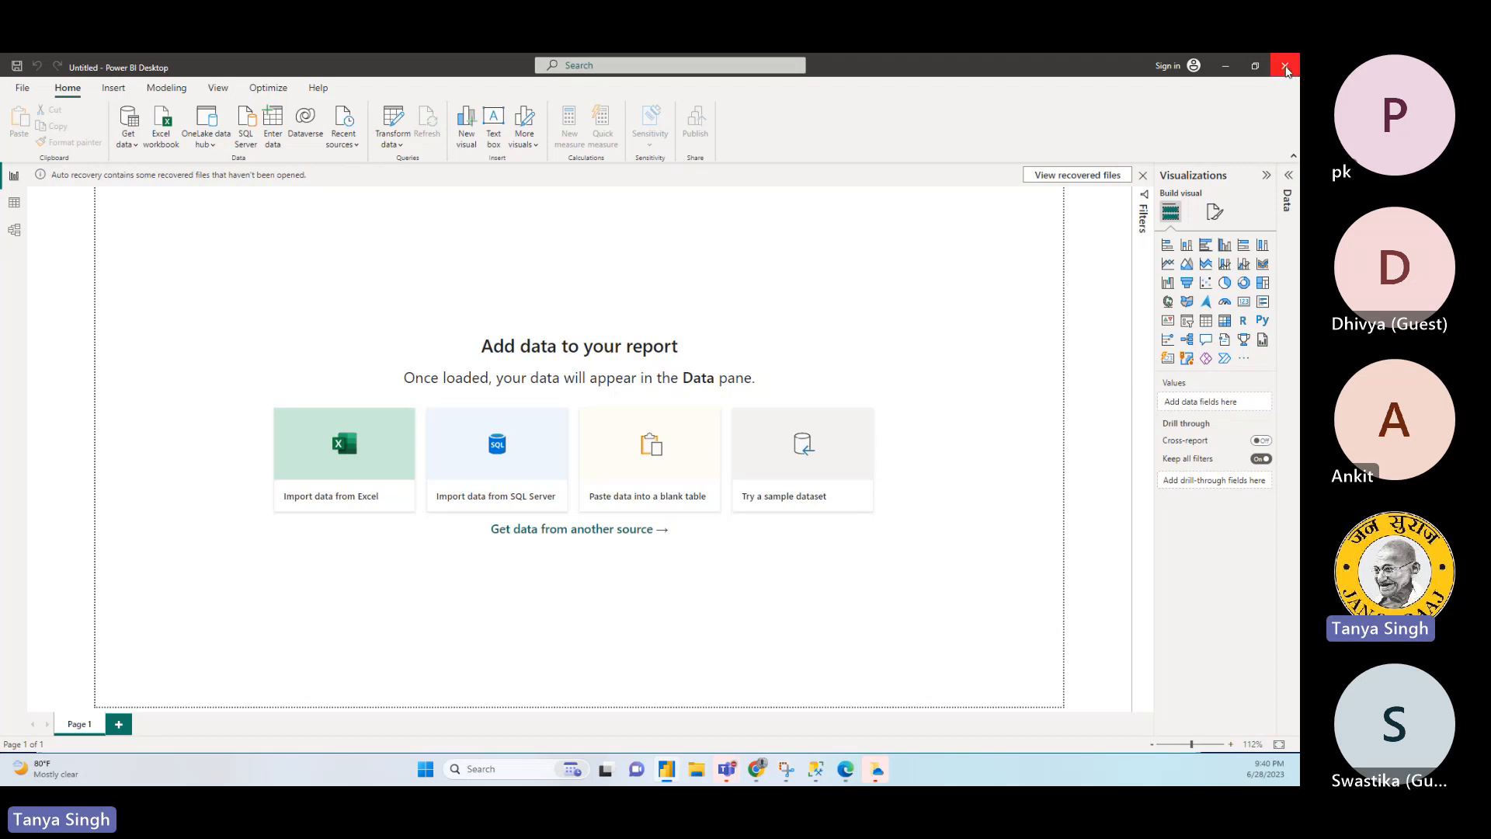
# - Restart Power BI Desktop, choosing to remove the unopened recovered files, and dismiss the welcome screen
pyautogui.click(1285, 67)
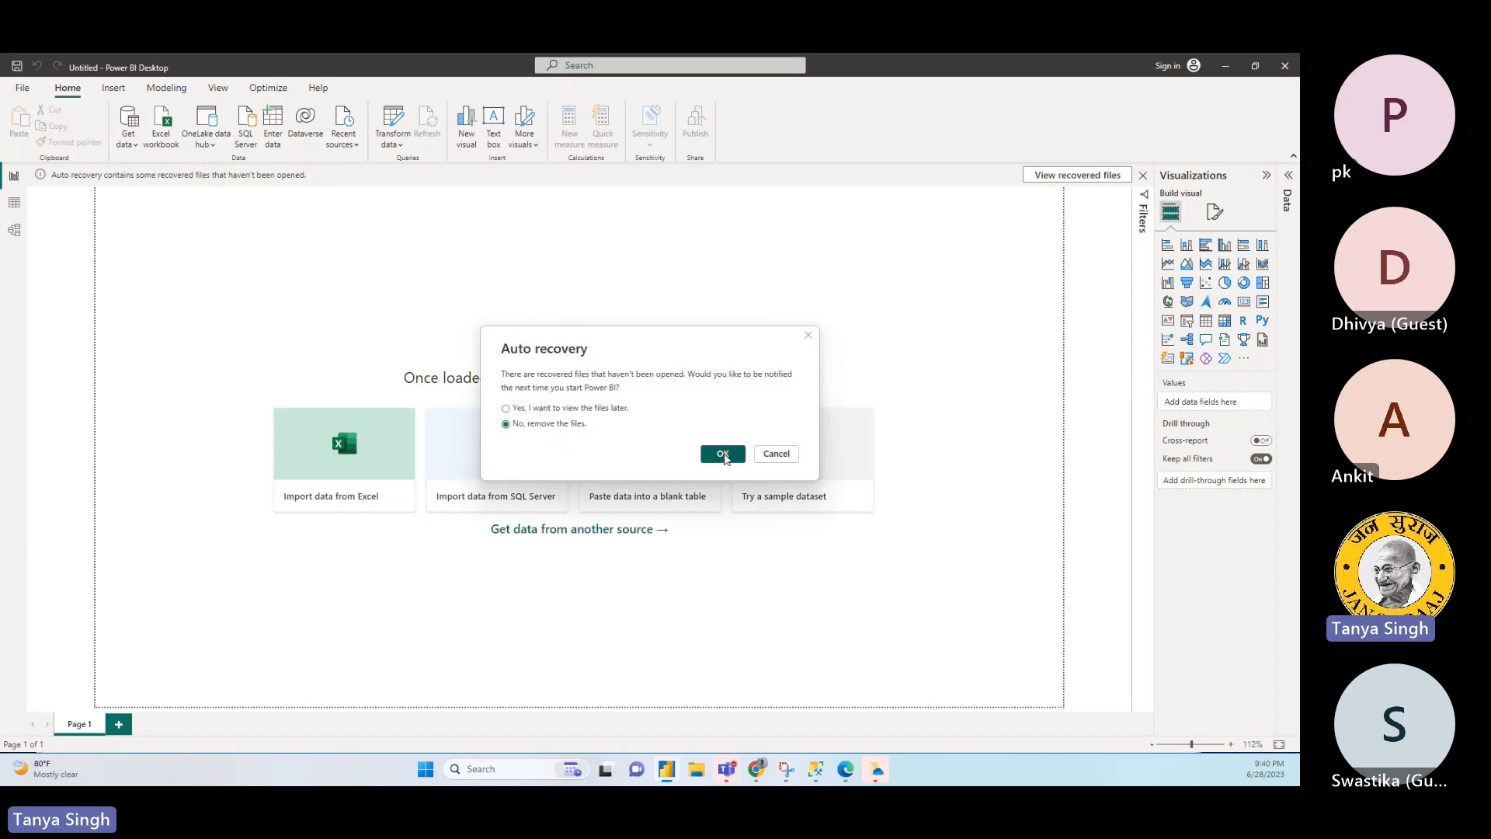
pyautogui.click(723, 454)
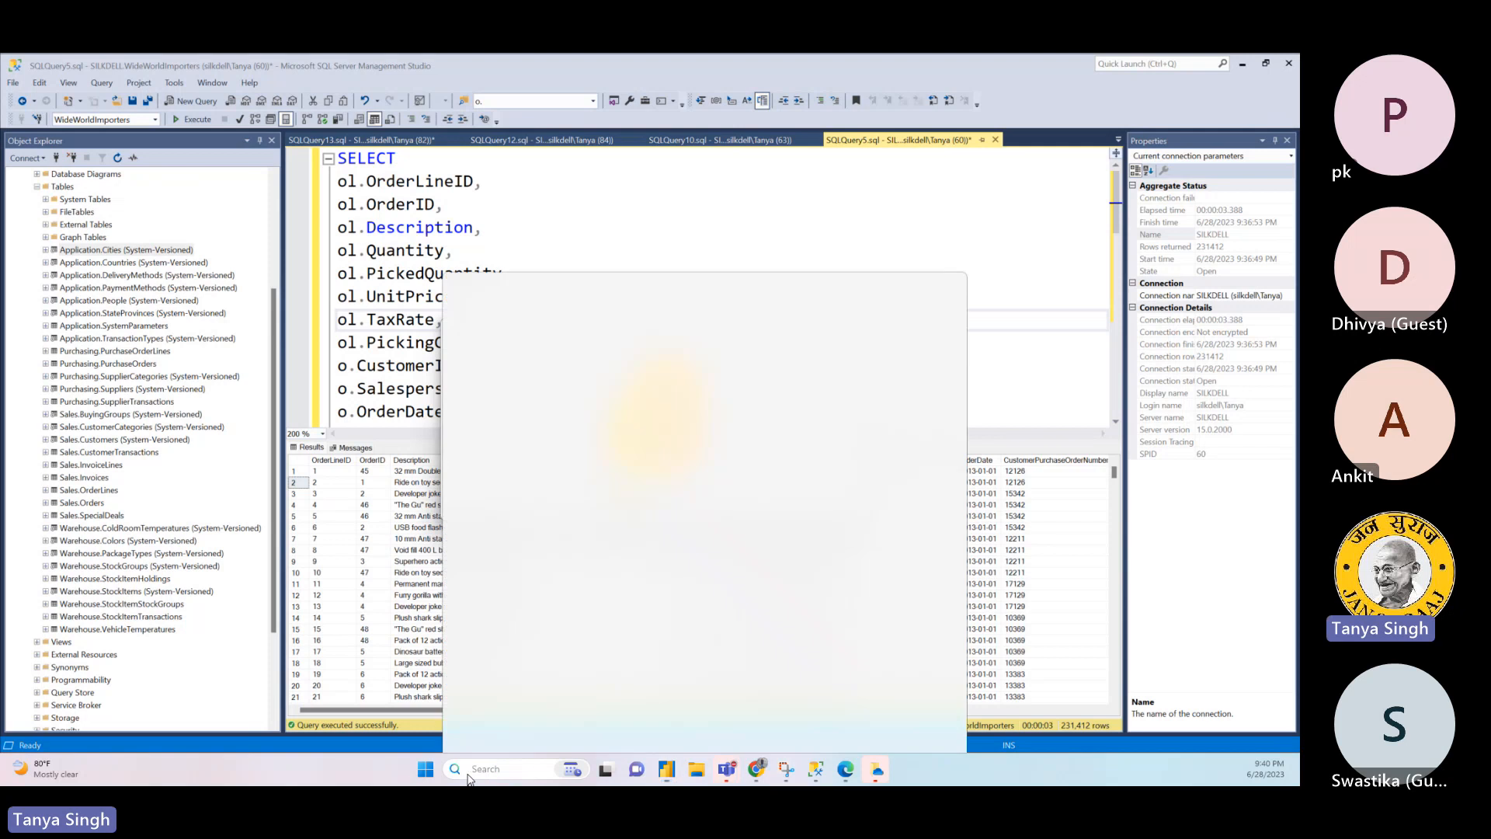
pyautogui.click(471, 770)
pyautogui.write('power BI Desktop')
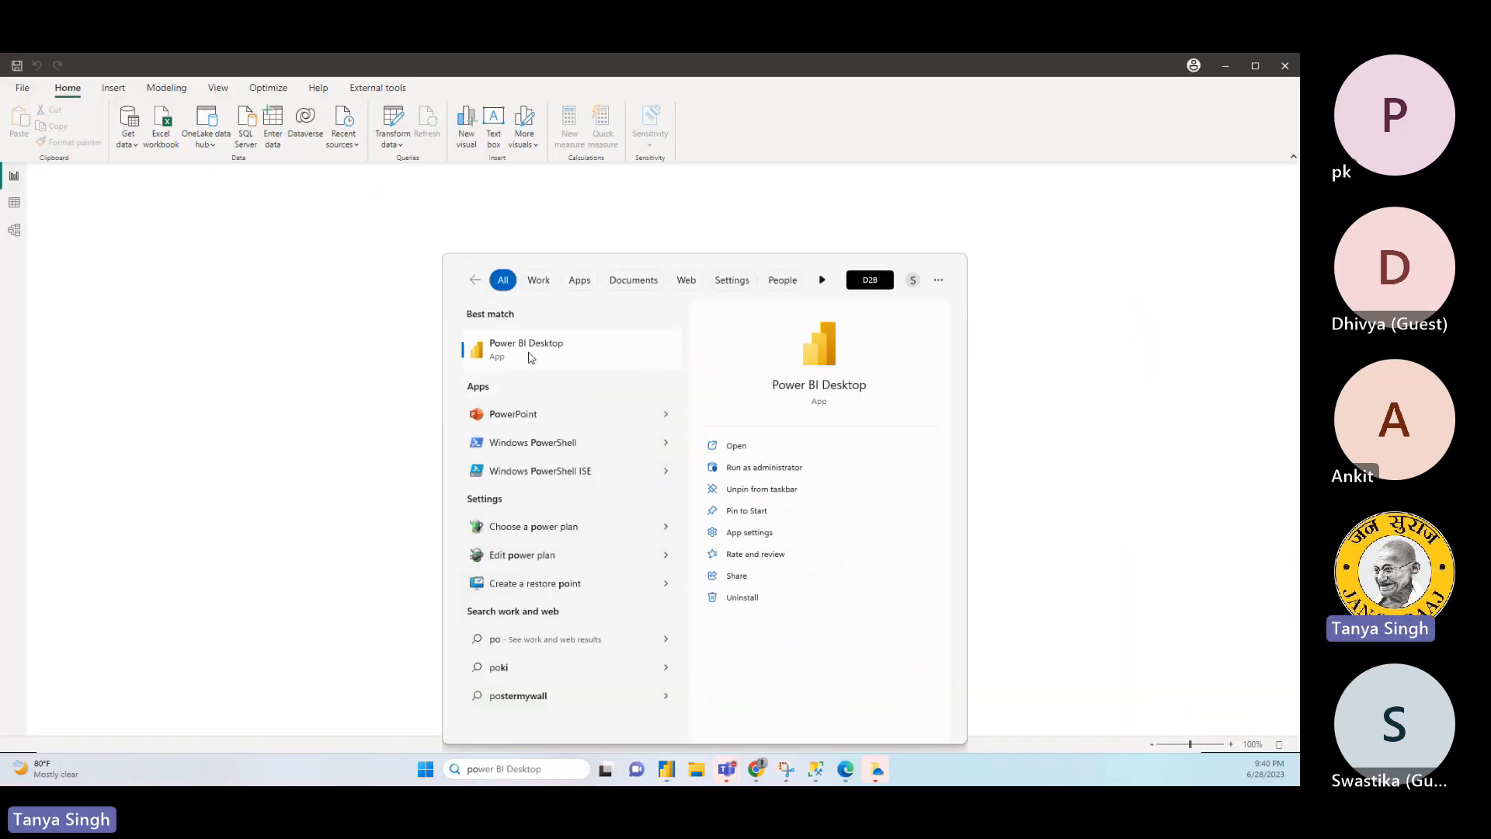
pyautogui.click(903, 147)
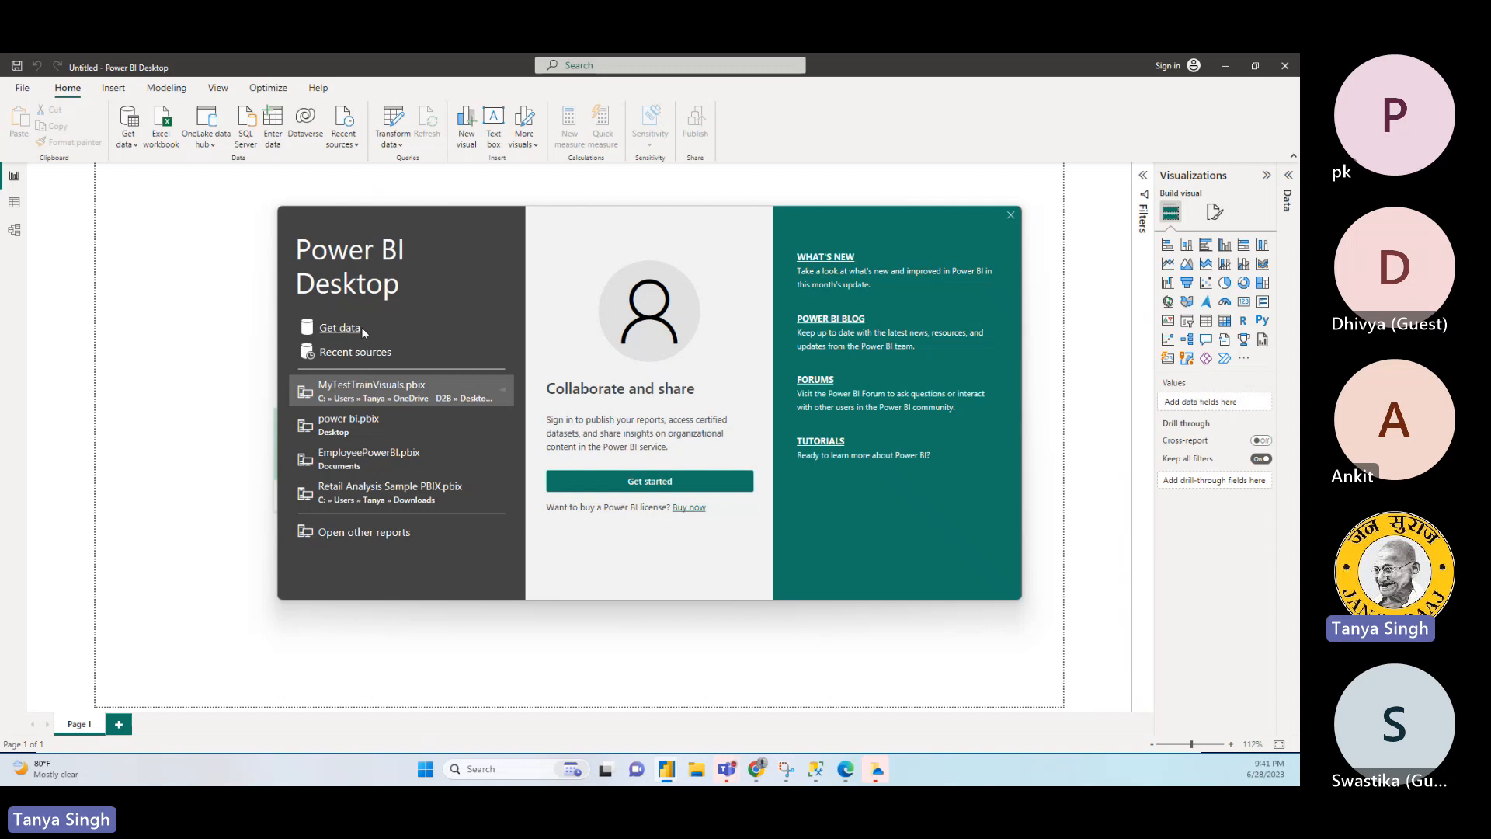
pyautogui.click(1010, 215)
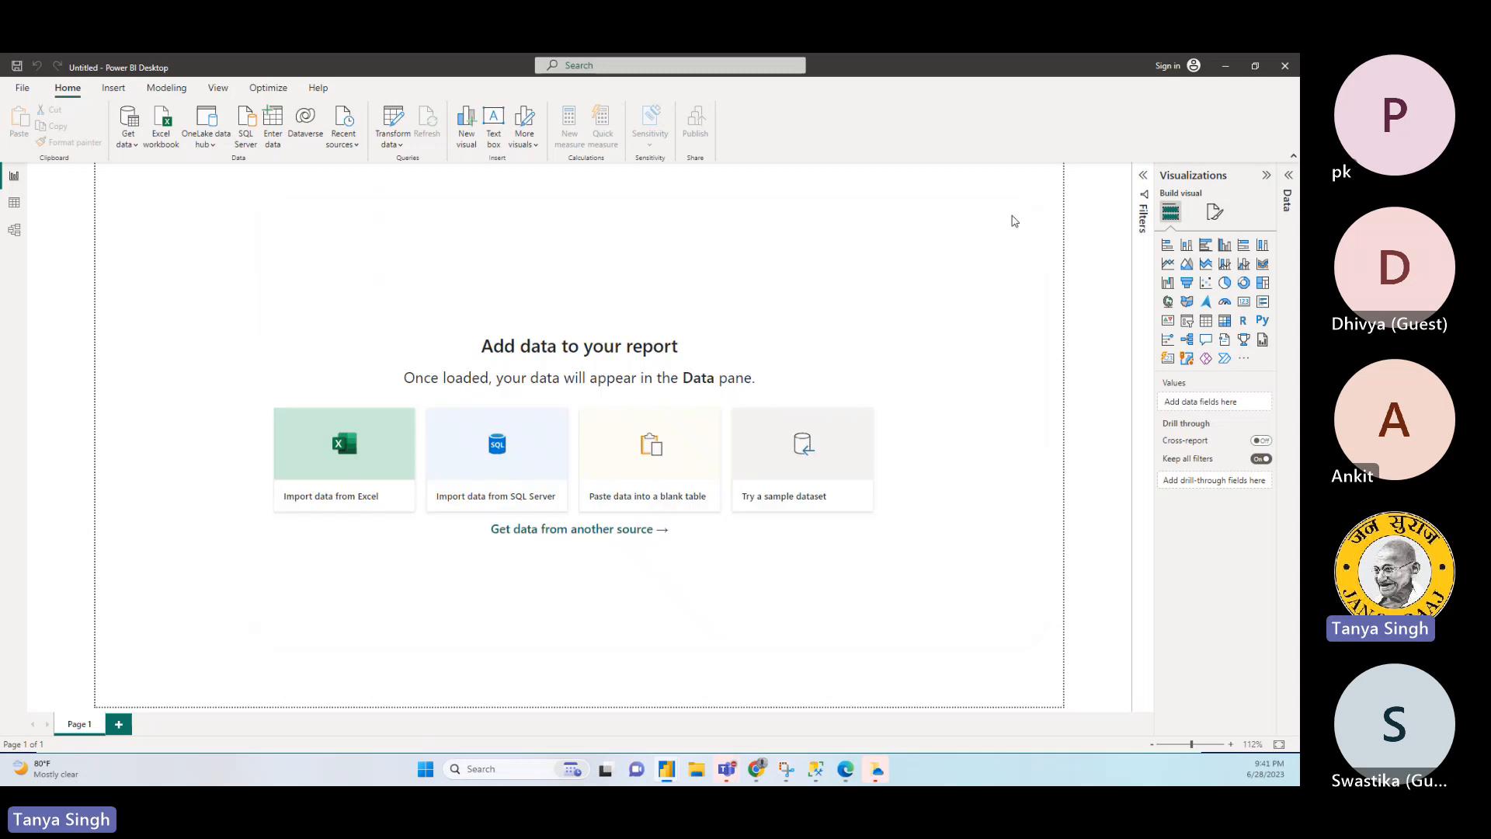
# - Start a new SQL Server database connection for the blank report
pyautogui.click(133, 124)
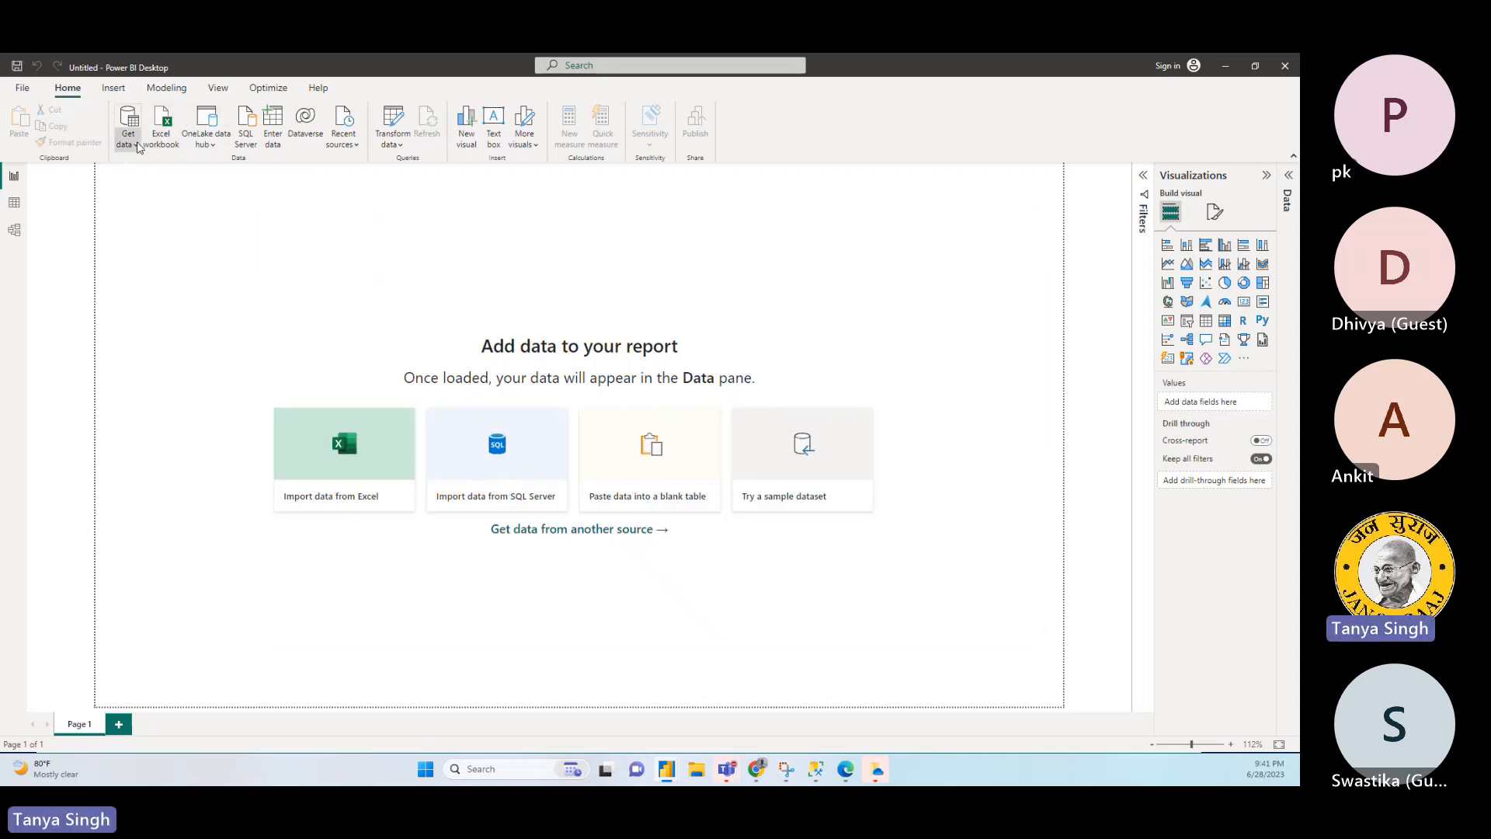
pyautogui.click(67, 89)
pyautogui.click(128, 129)
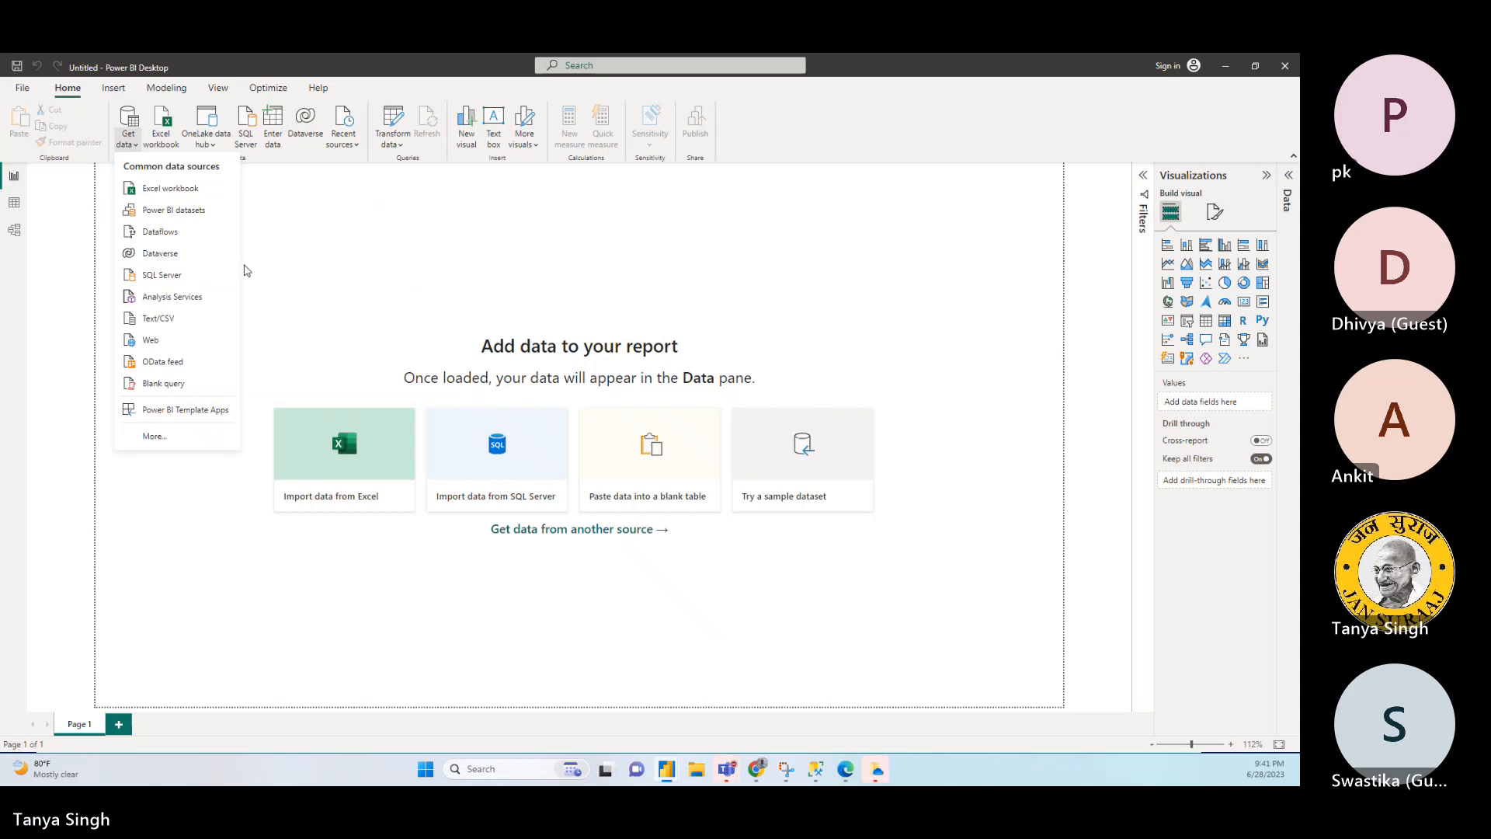
pyautogui.click(174, 281)
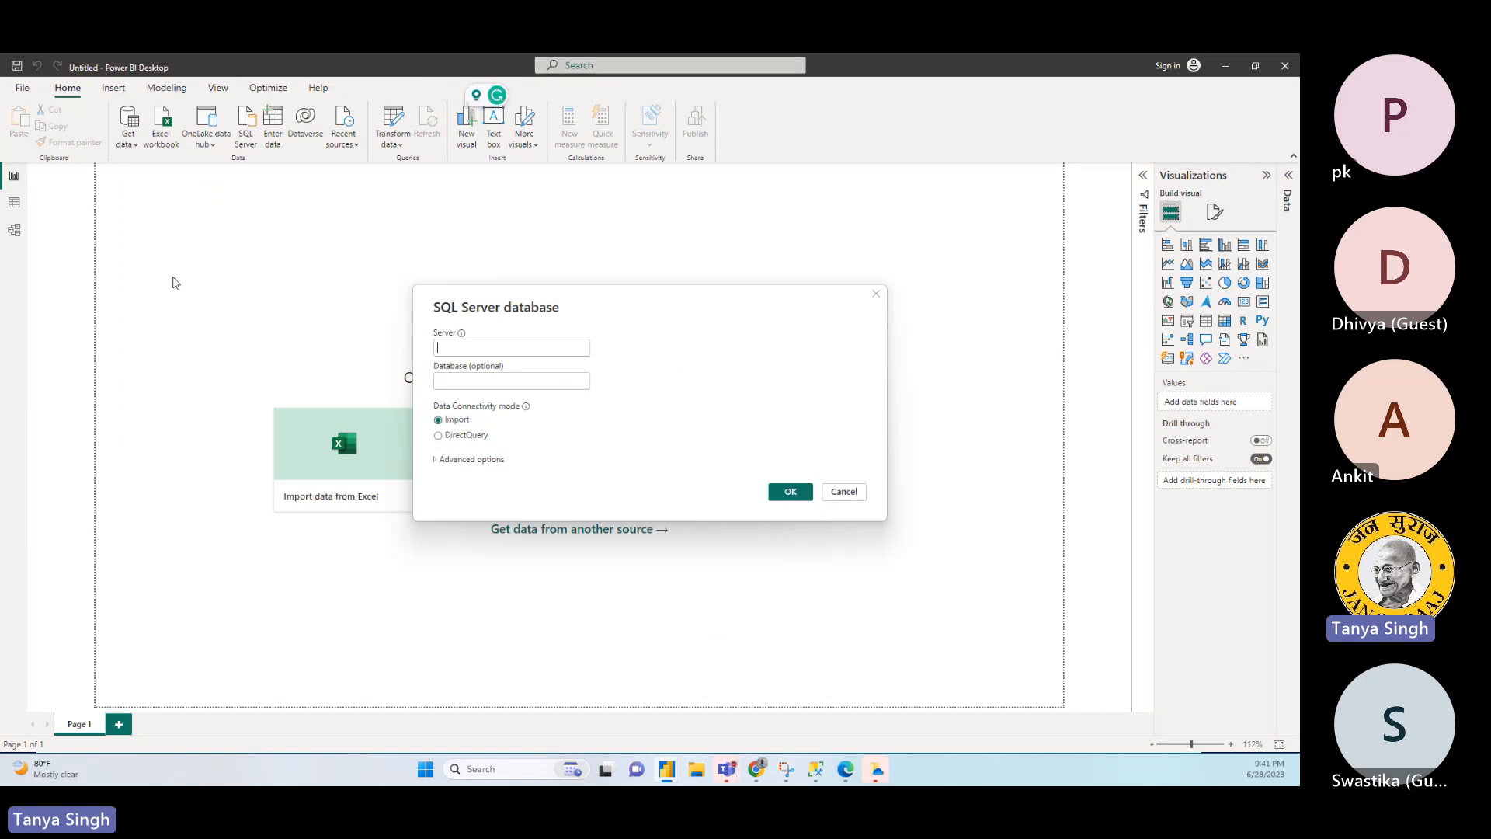
pyautogui.write('.\\SQL202')
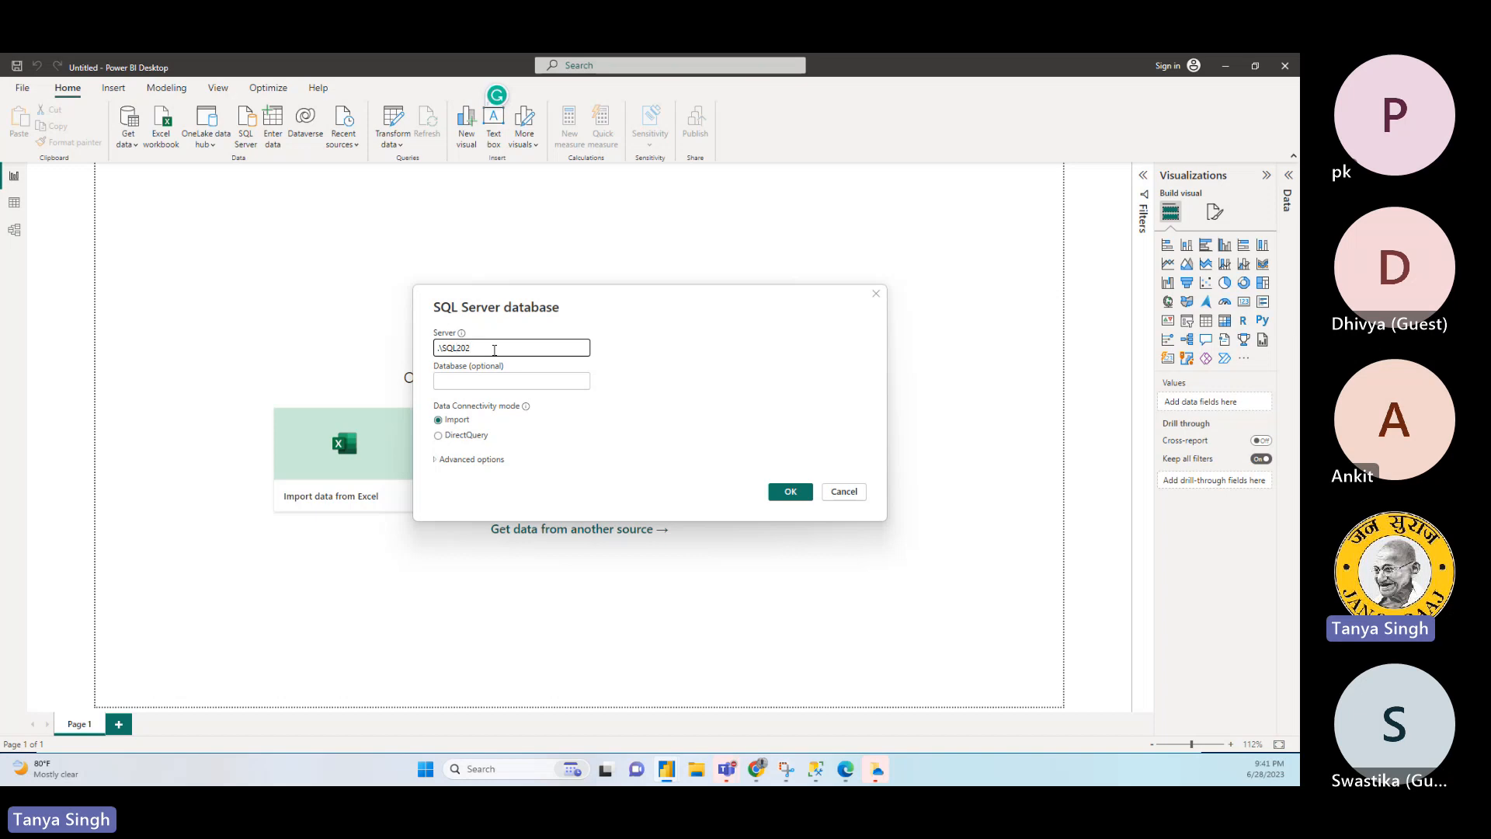
pyautogui.write('2')
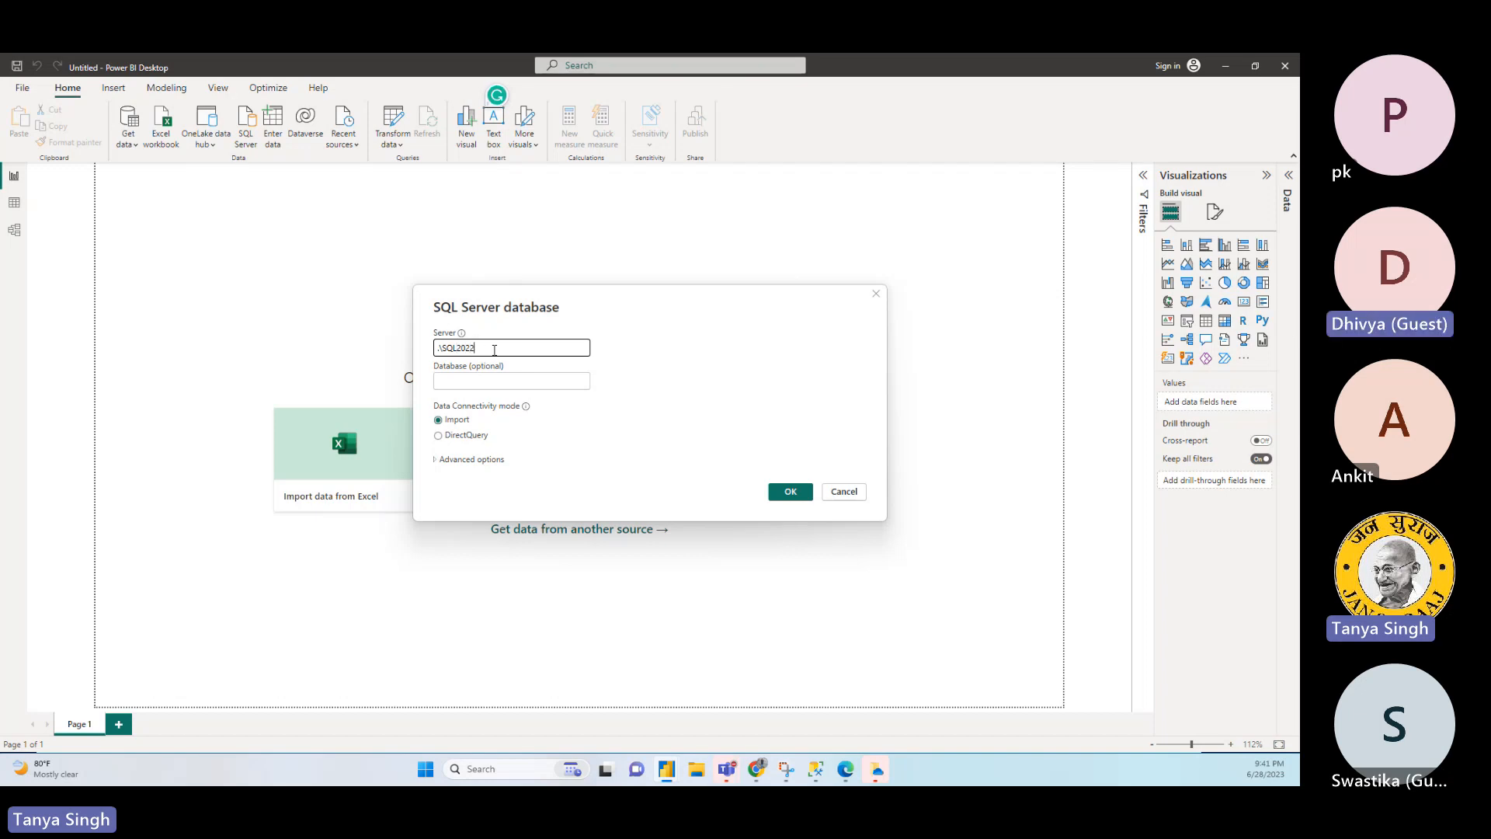
pyautogui.moveTo(495, 350); pyautogui.dragTo(344, 380)
pyautogui.press('BackSpace')
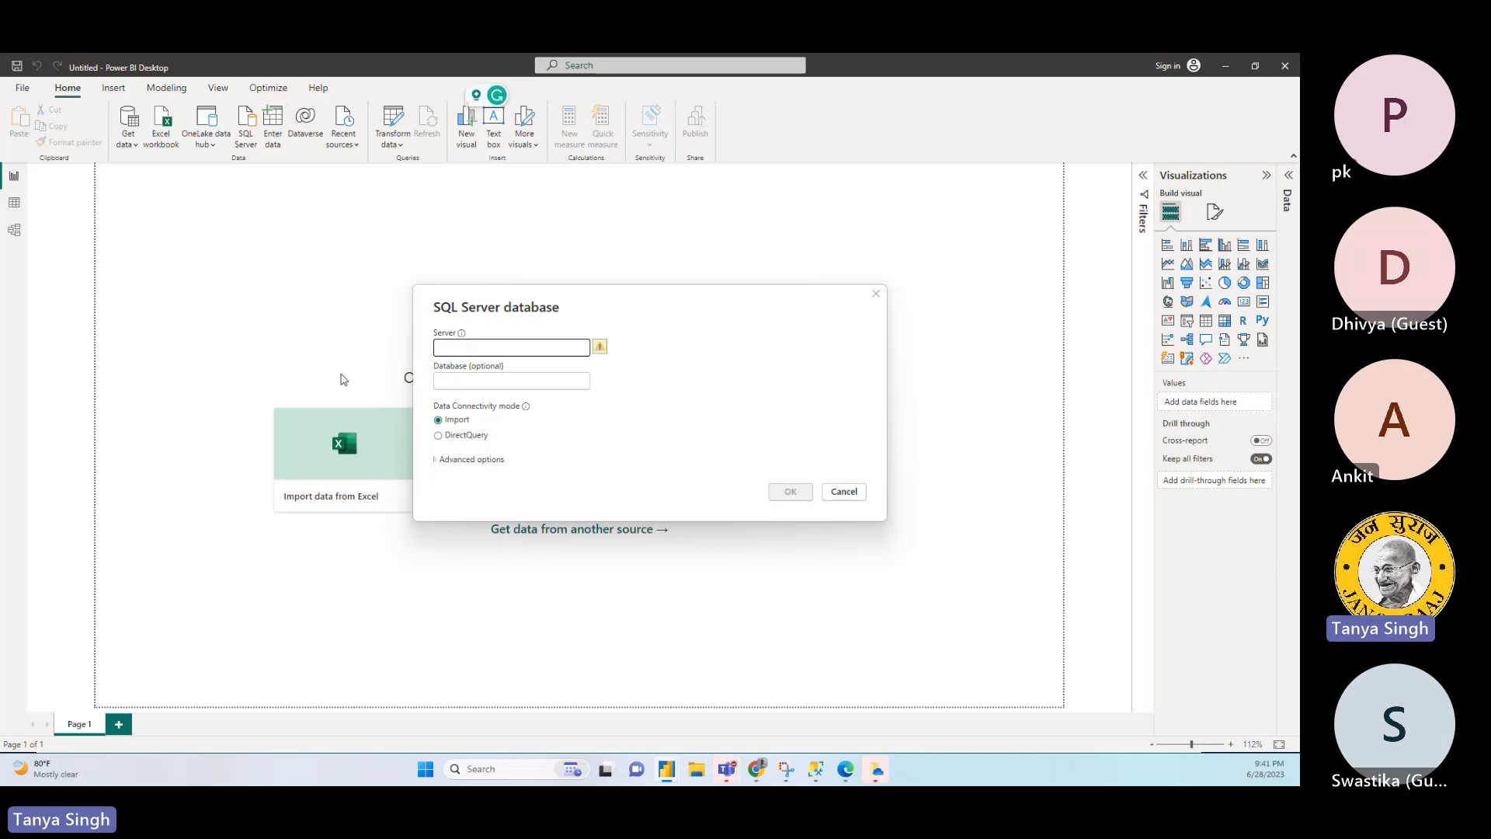
# - Connect to the local server "." in Import mode, leaving the database blank and the advanced options expanded
pyautogui.write('.')
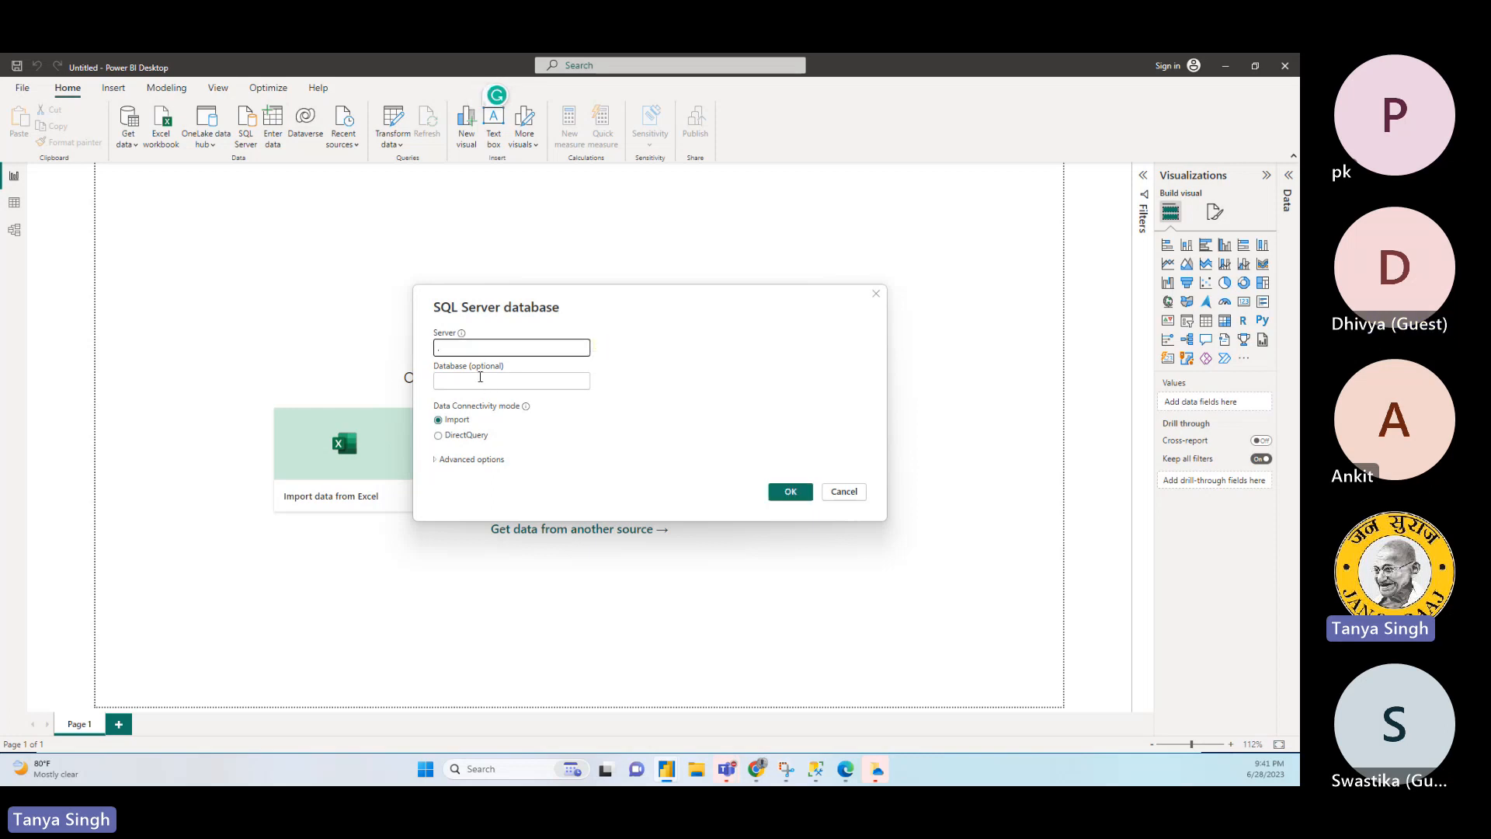
pyautogui.click(480, 380)
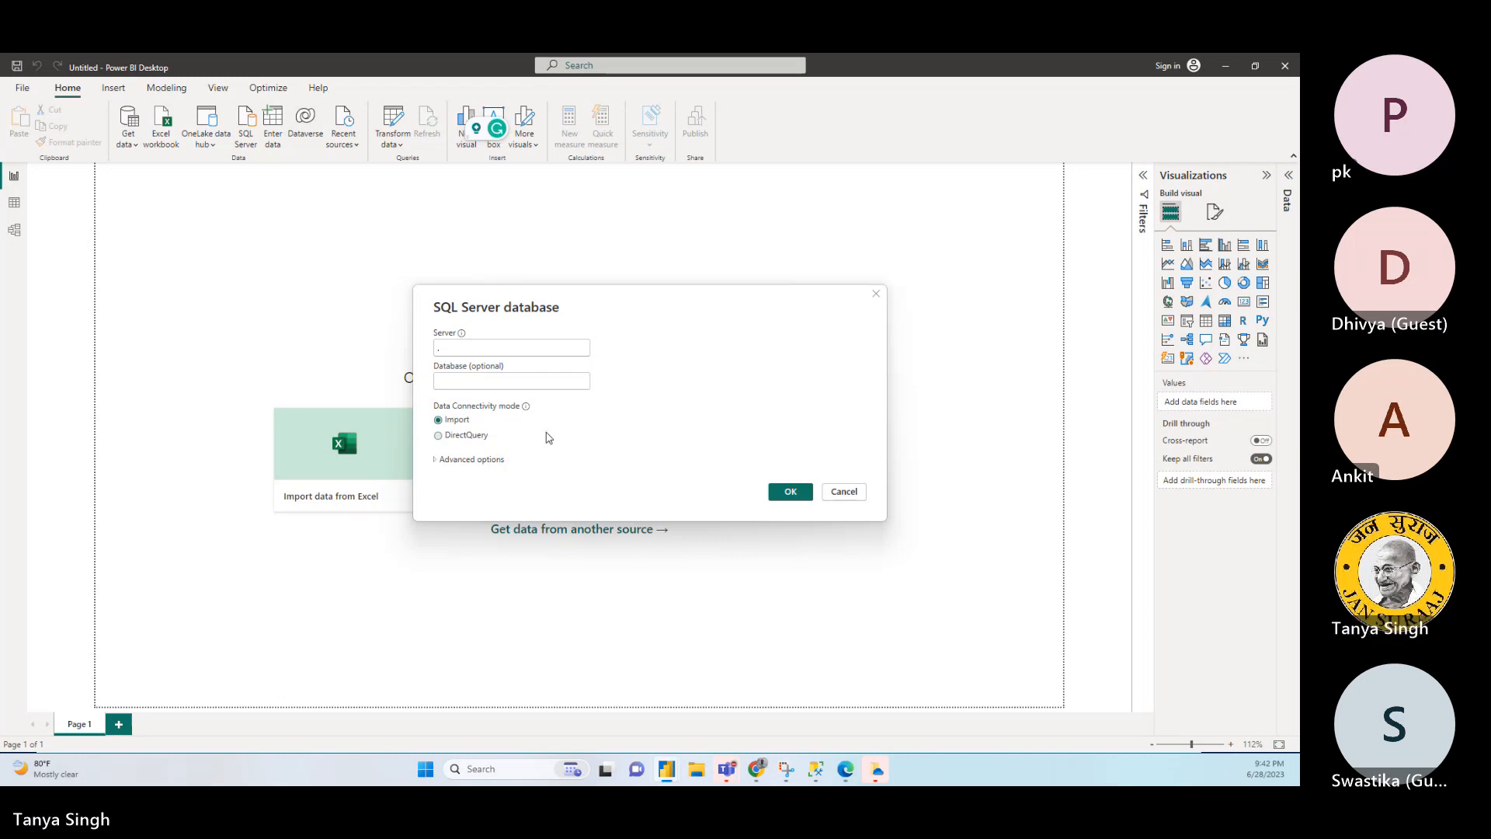
pyautogui.click(494, 435)
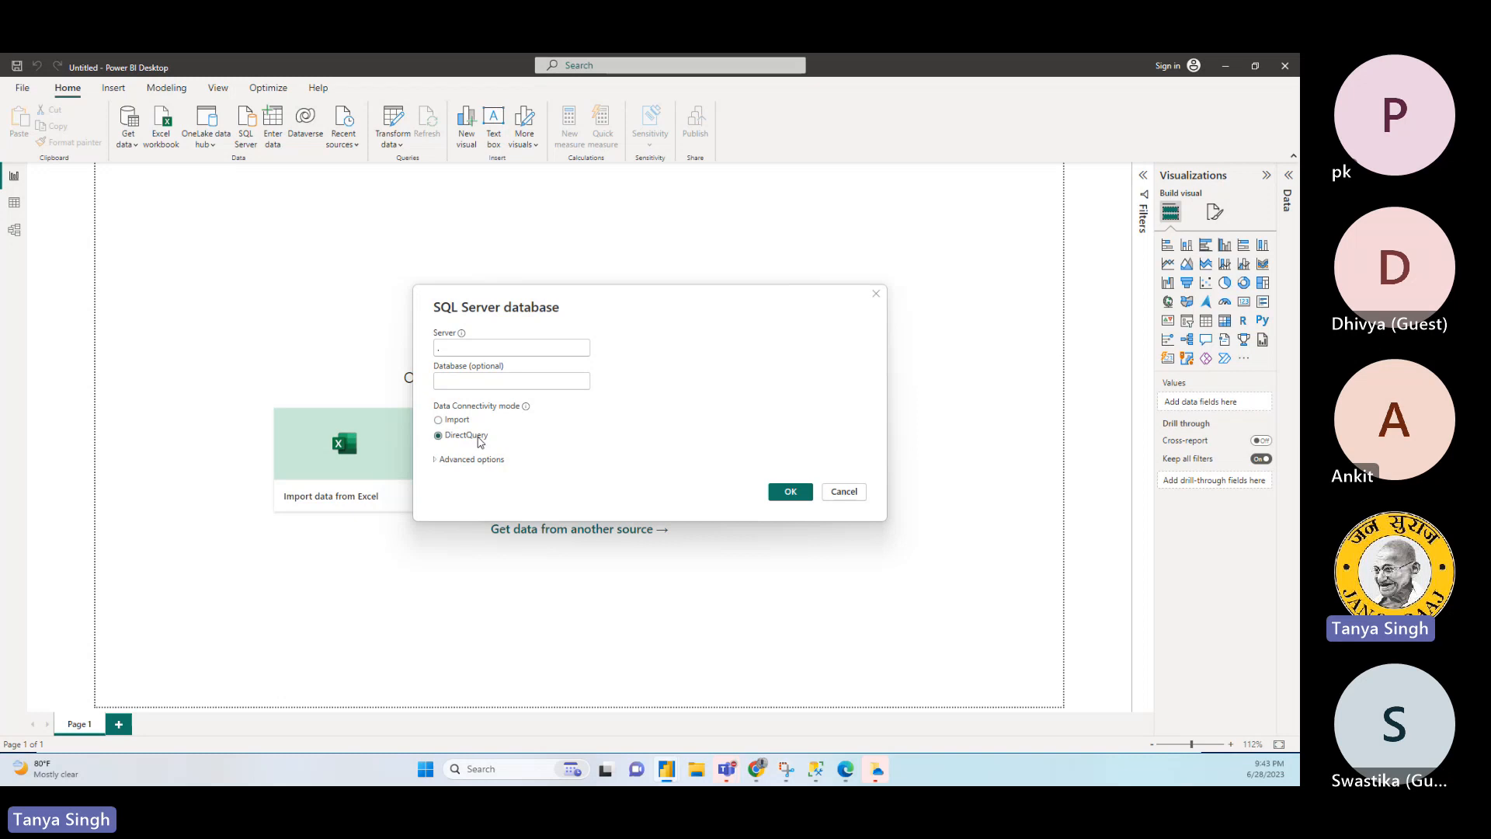
pyautogui.click(463, 424)
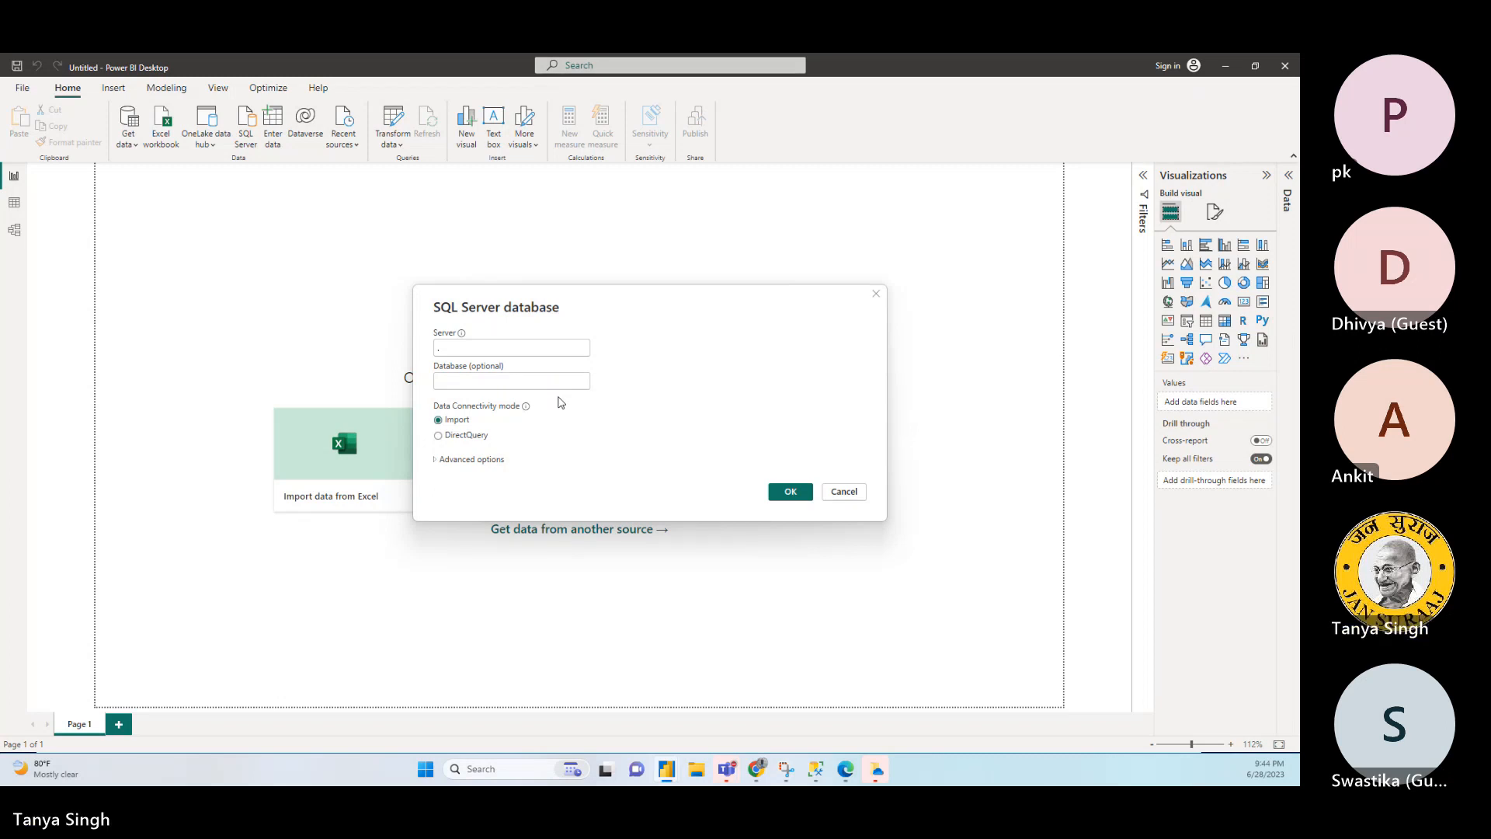
pyautogui.click(477, 461)
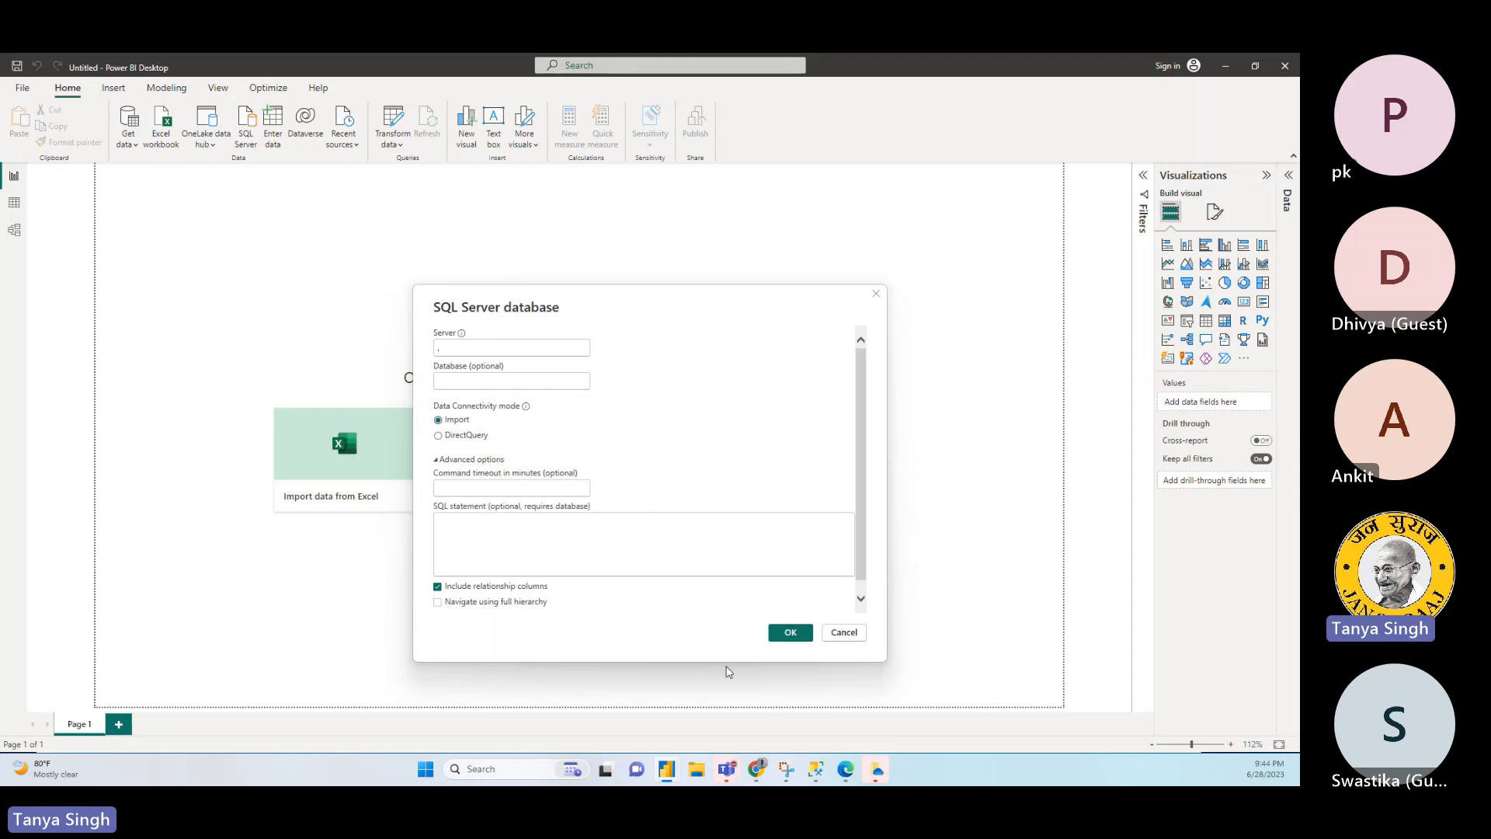
pyautogui.click(790, 632)
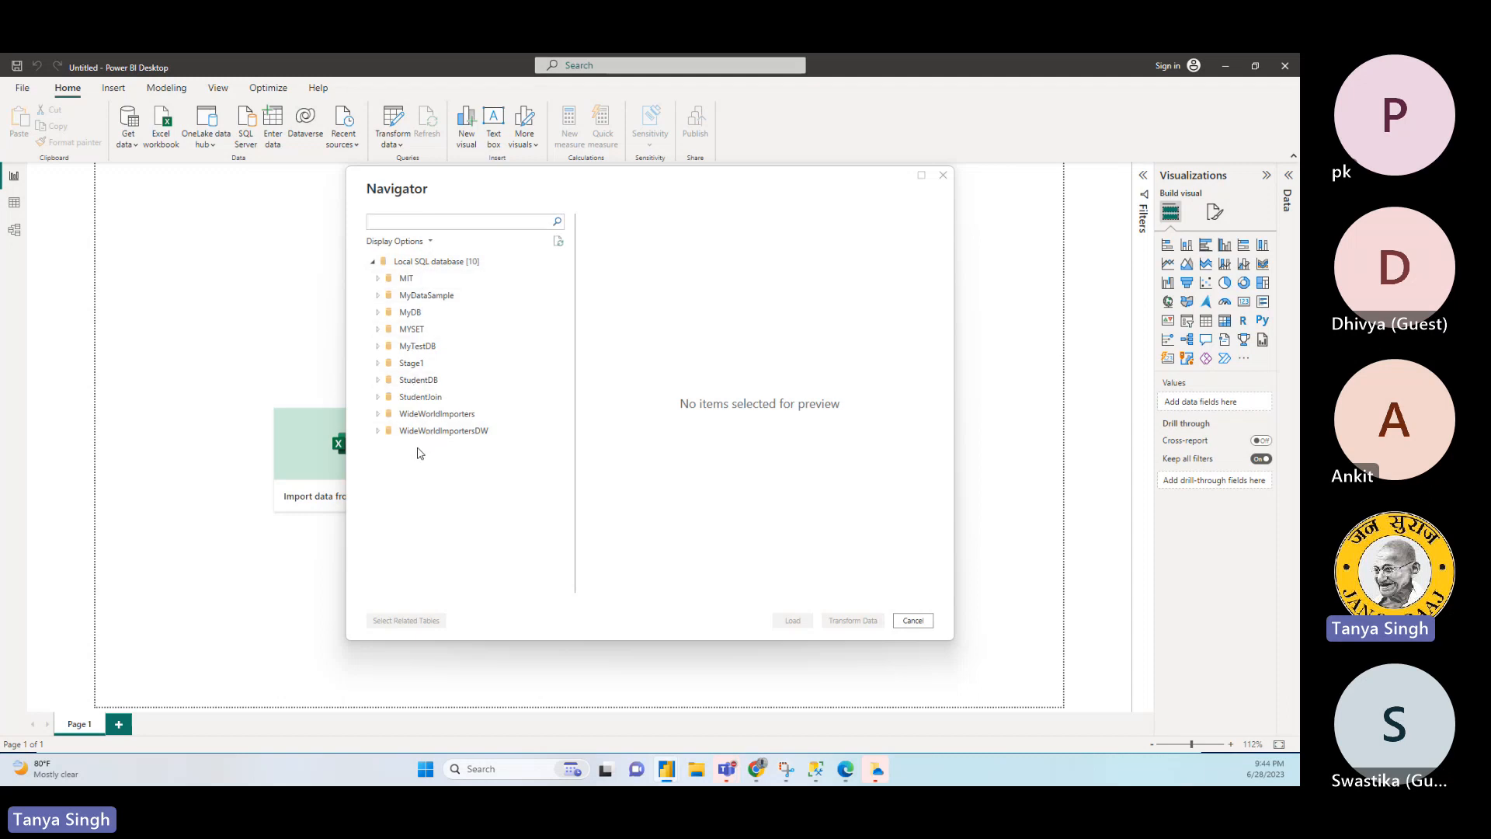
# - Preview Sales.CustomerOrder, Application.Cities and Application.Cities_Archive in the WideWorldImporters database, and close the Navigator without loading anything
pyautogui.click(378, 415)
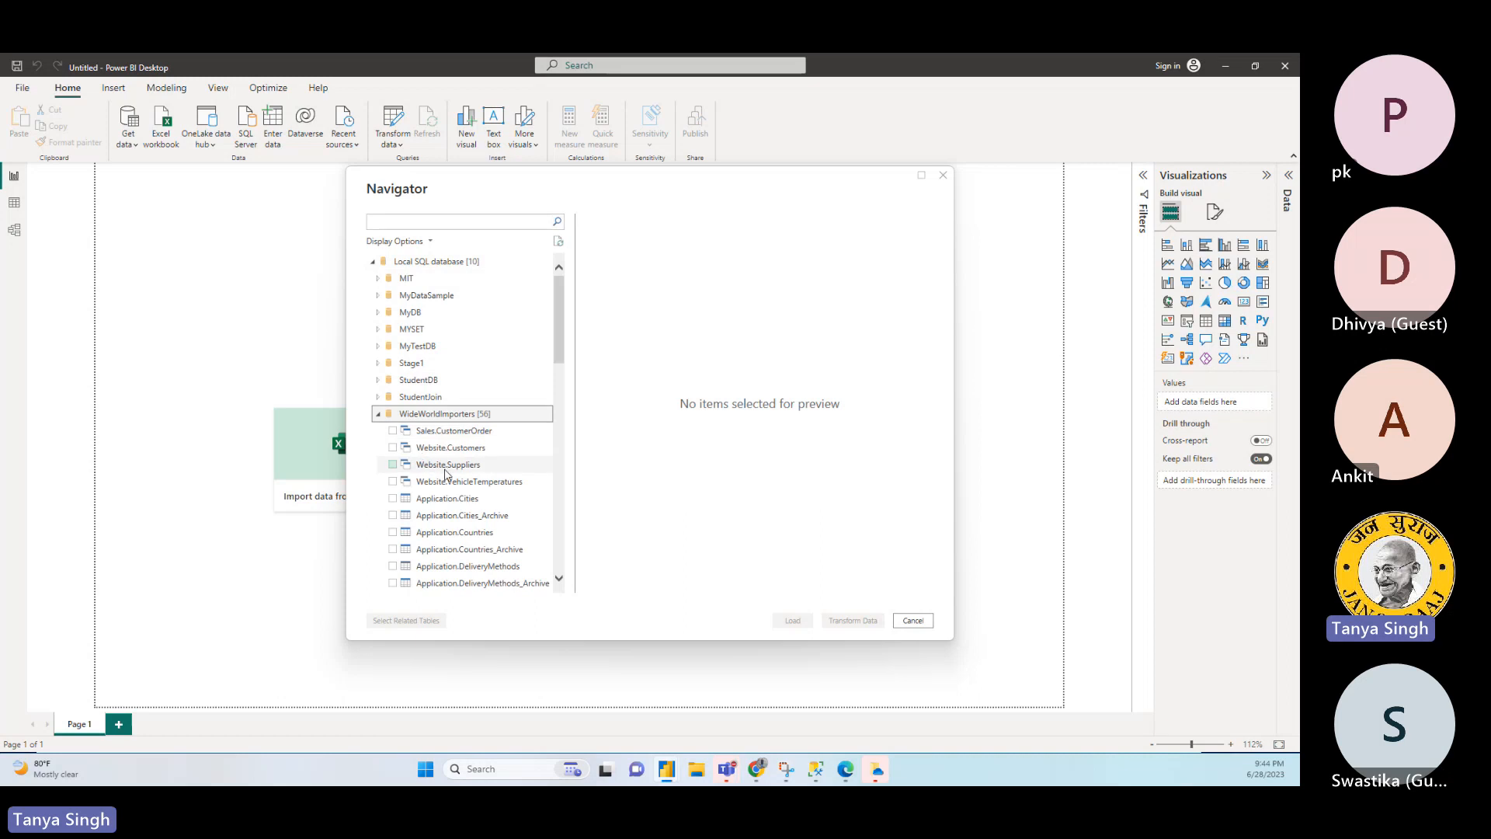
pyautogui.click(458, 431)
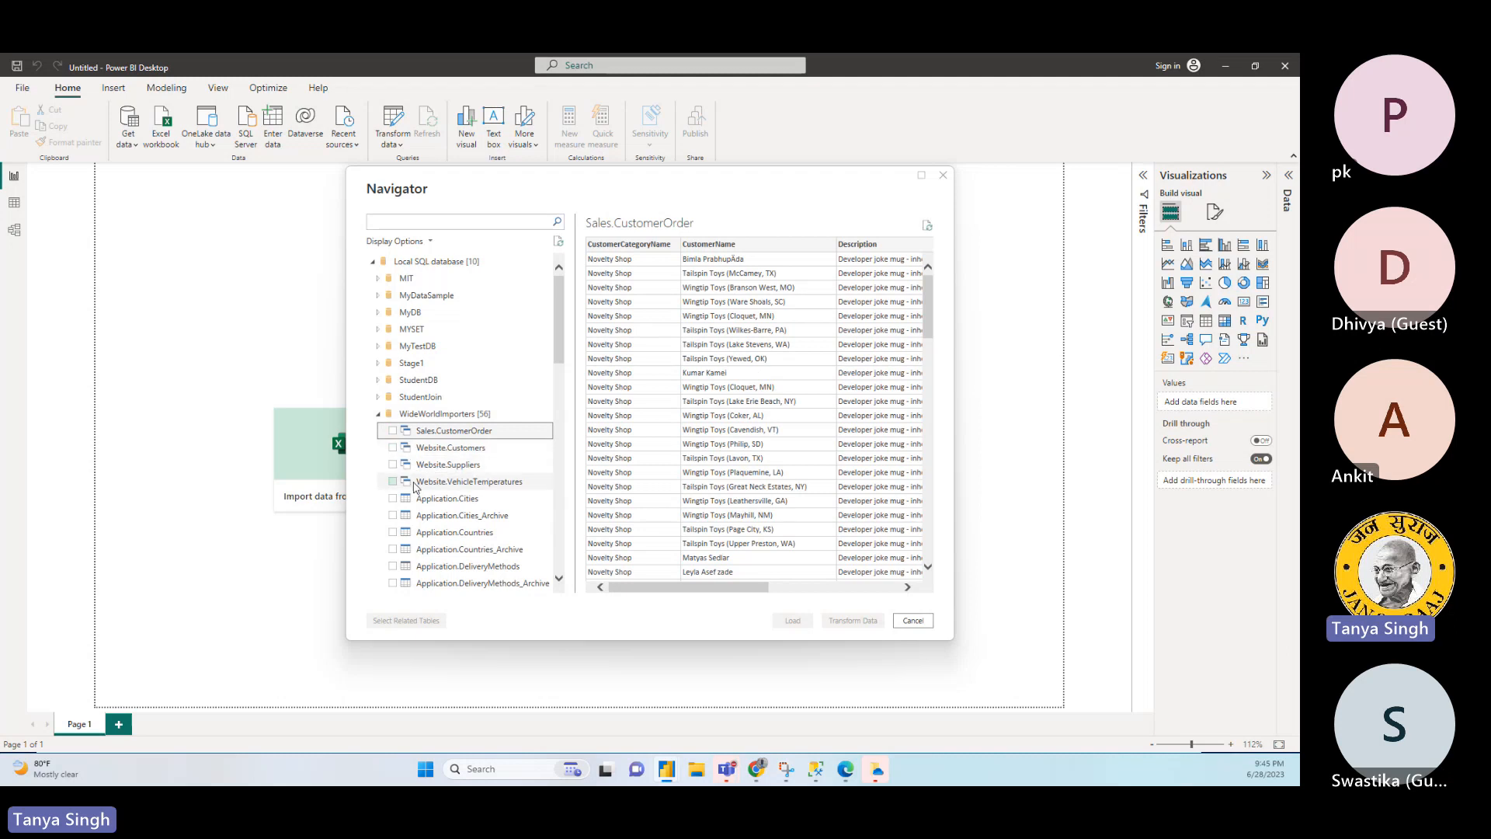
pyautogui.click(426, 502)
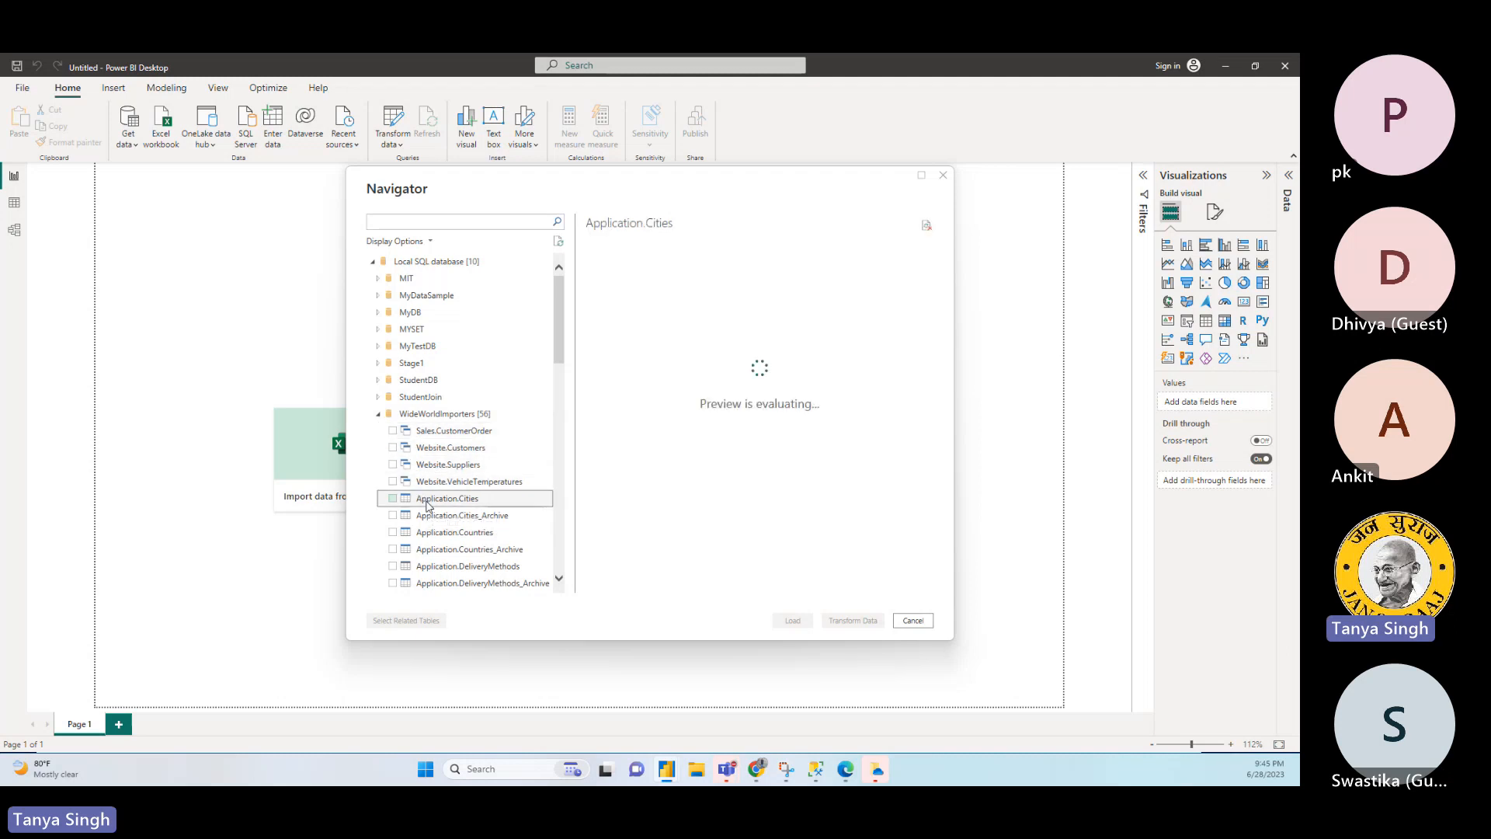
pyautogui.click(453, 432)
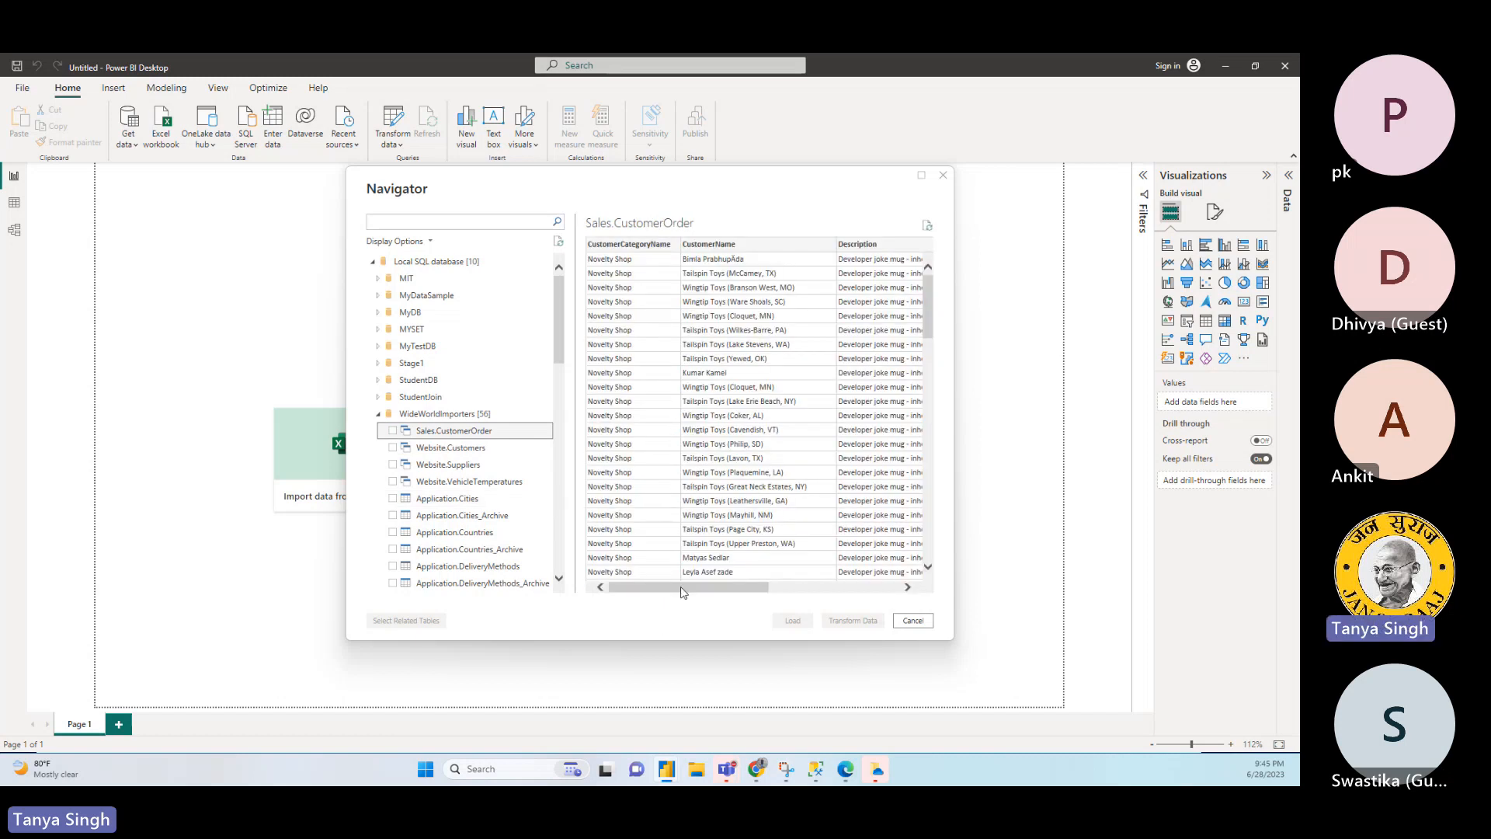
pyautogui.moveTo(683, 592)
pyautogui.mouseDown()
pyautogui.moveTo(859, 604)
pyautogui.moveTo(668, 597)
pyautogui.mouseUp()
pyautogui.click(455, 499)
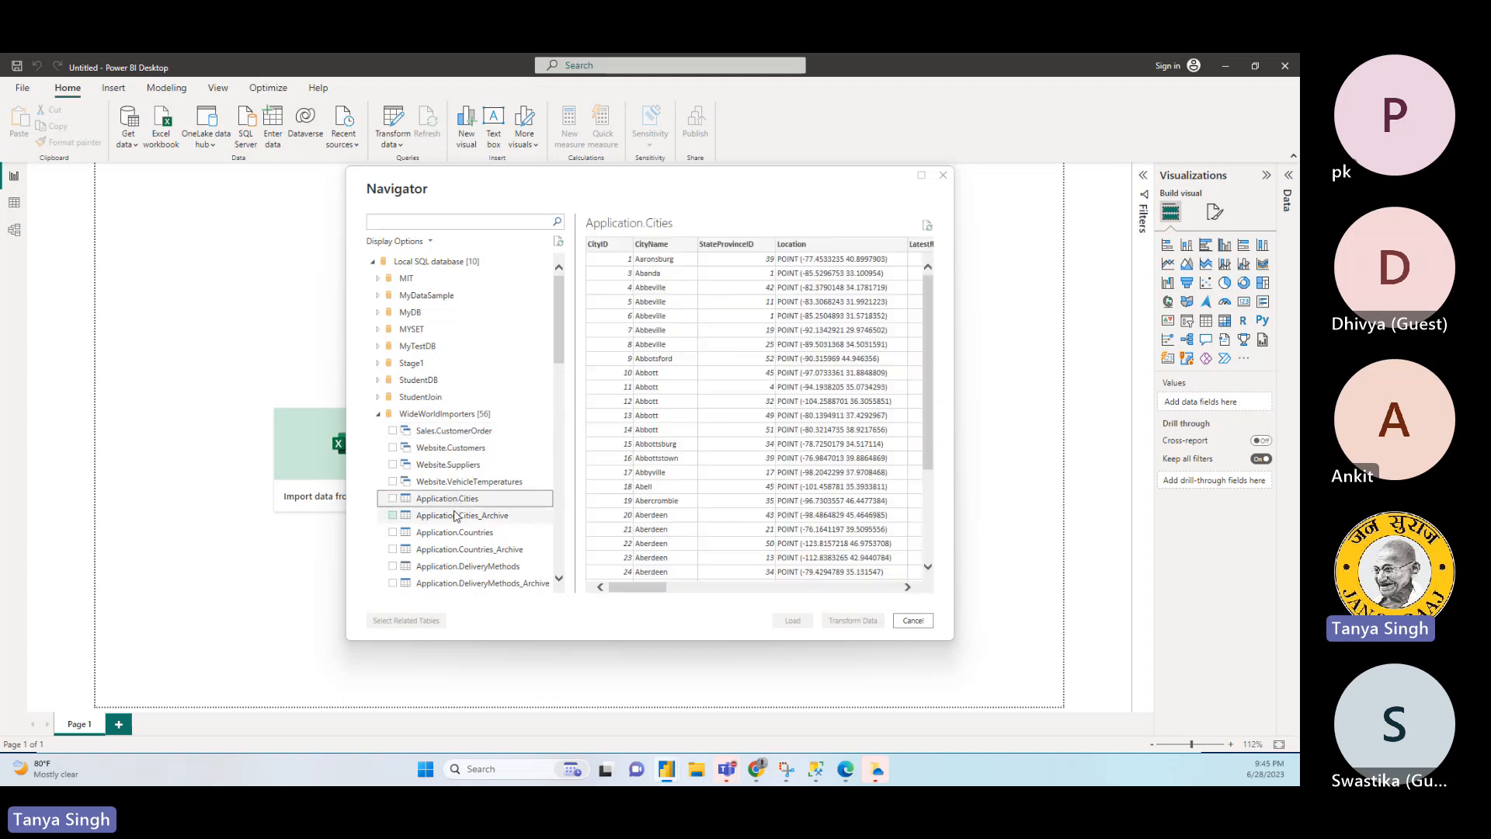
pyautogui.click(456, 516)
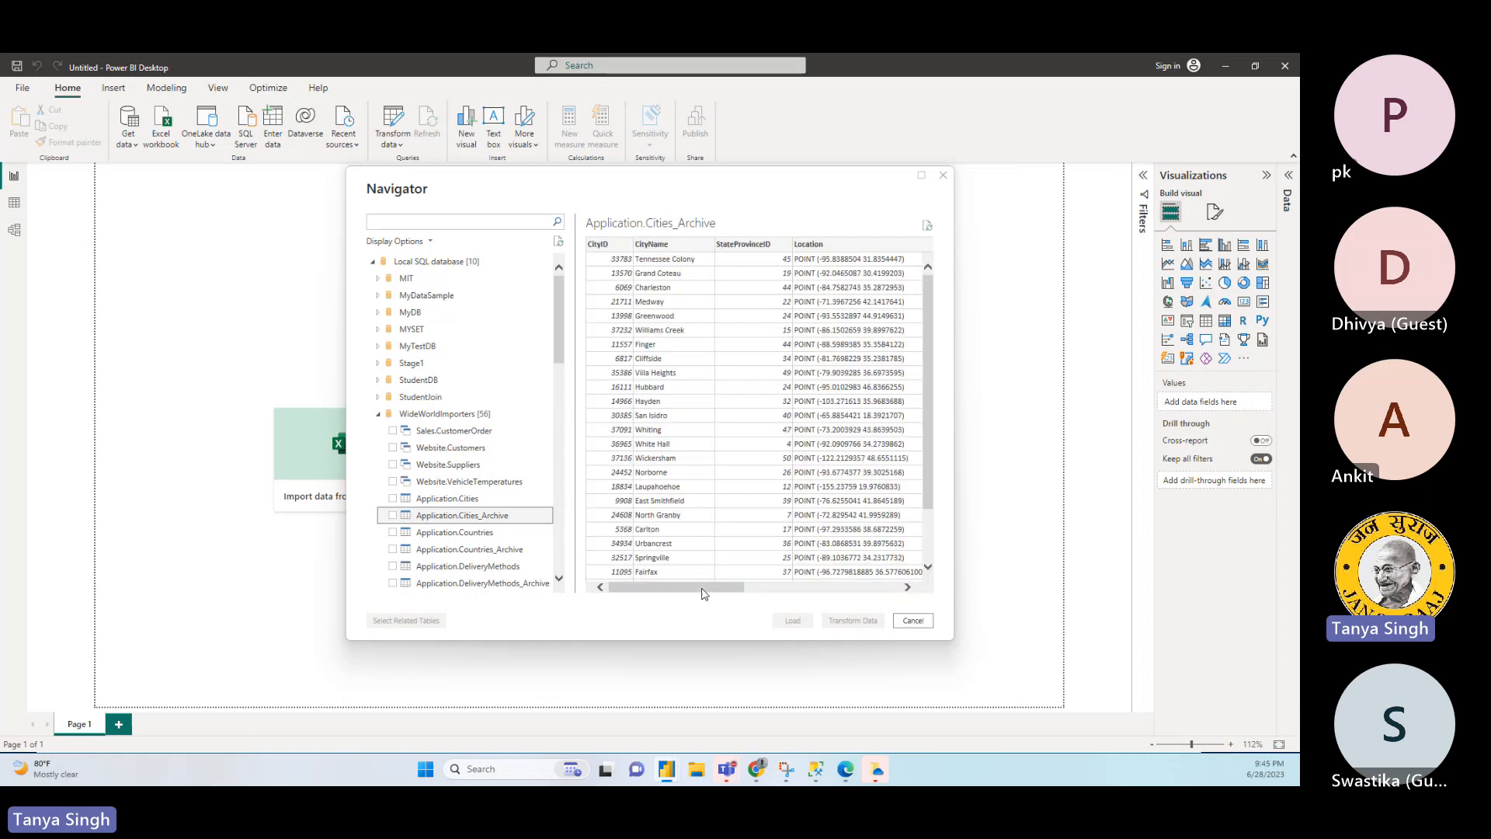
pyautogui.click(912, 621)
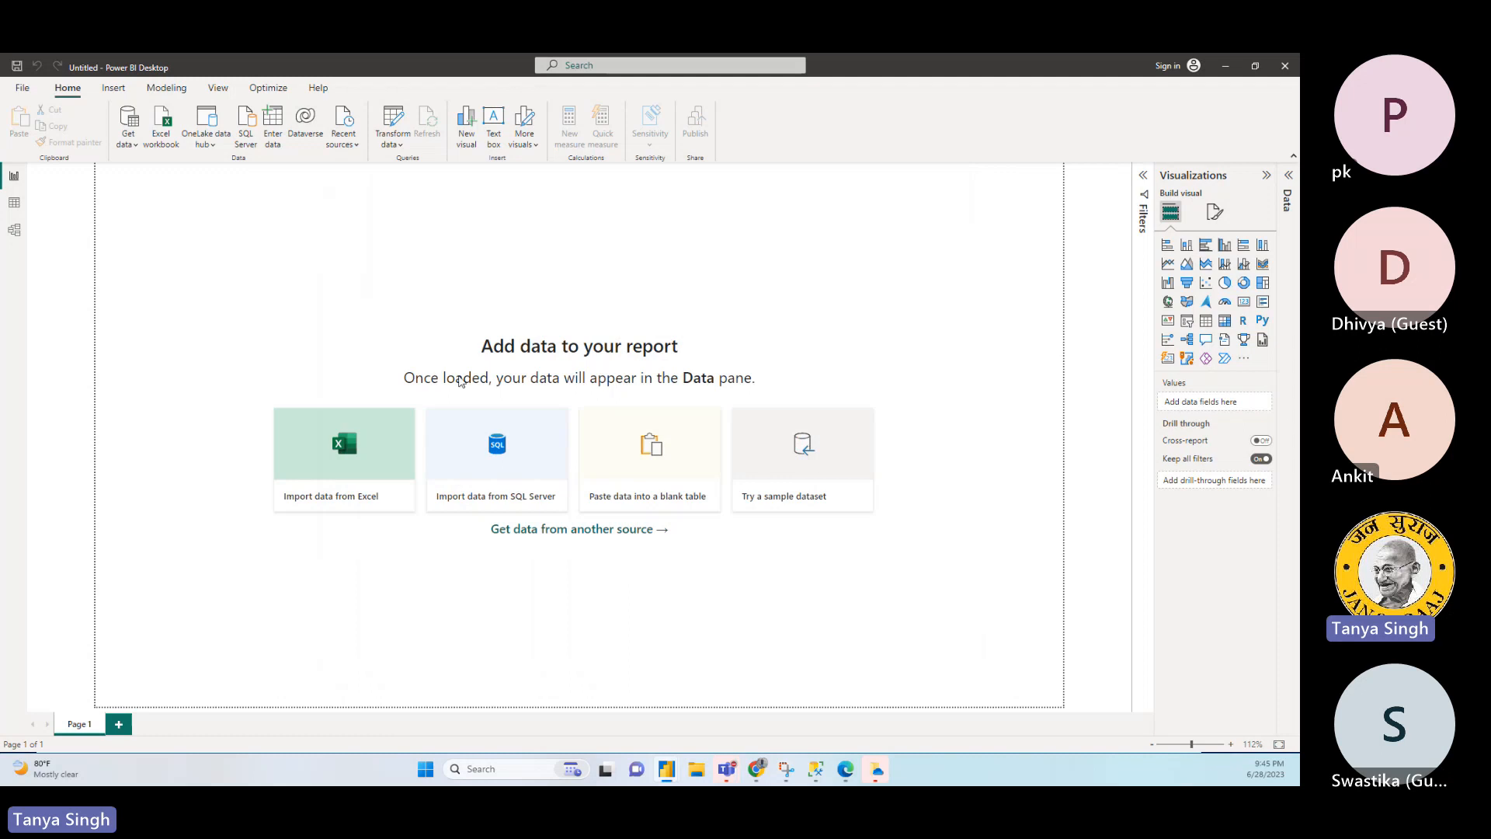
# - Start another SQL Server database connection and set the server to ".", leaving the mode at Import
pyautogui.click(127, 138)
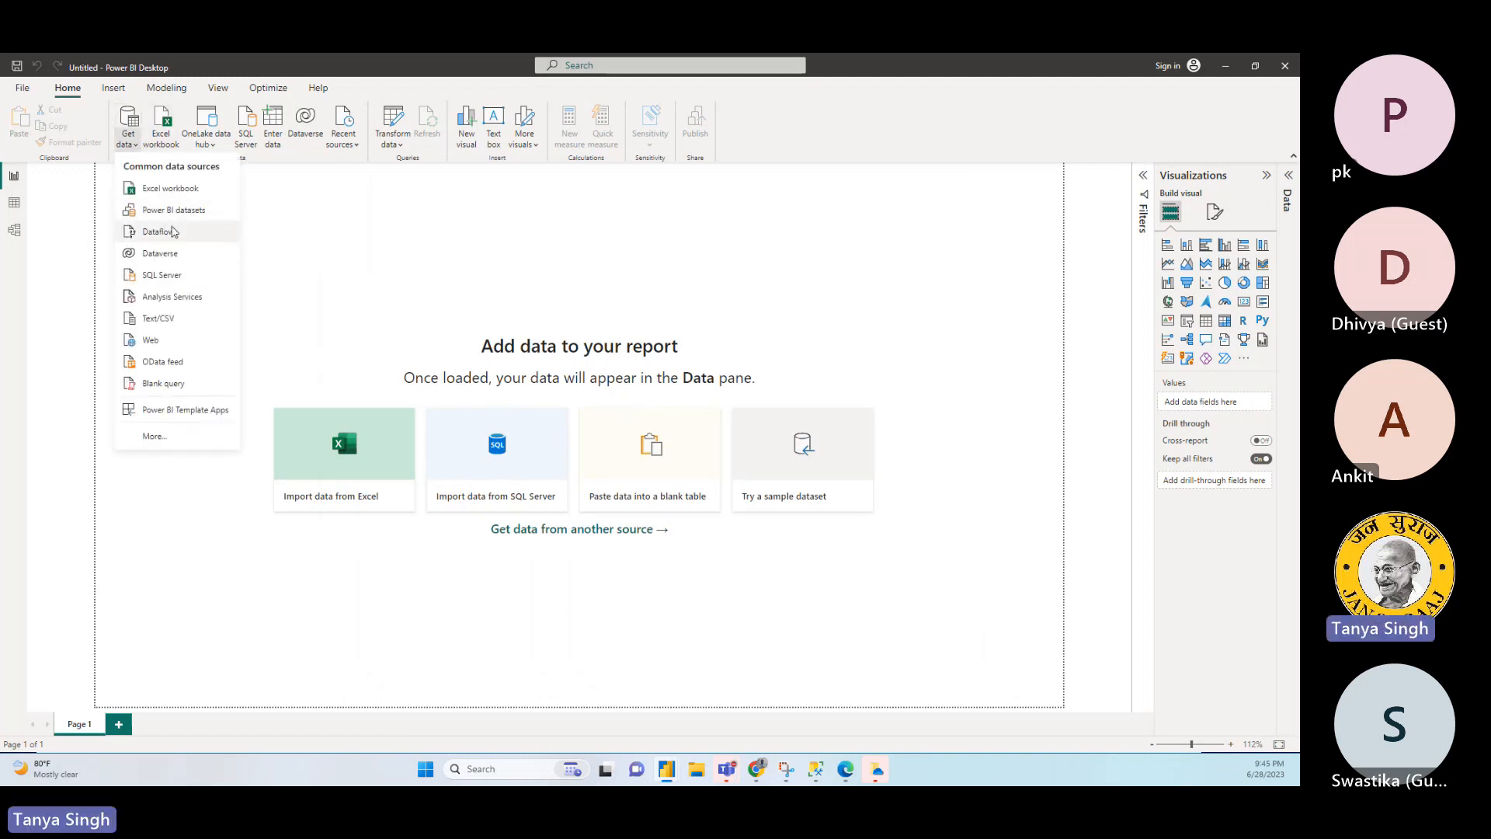
pyautogui.click(171, 273)
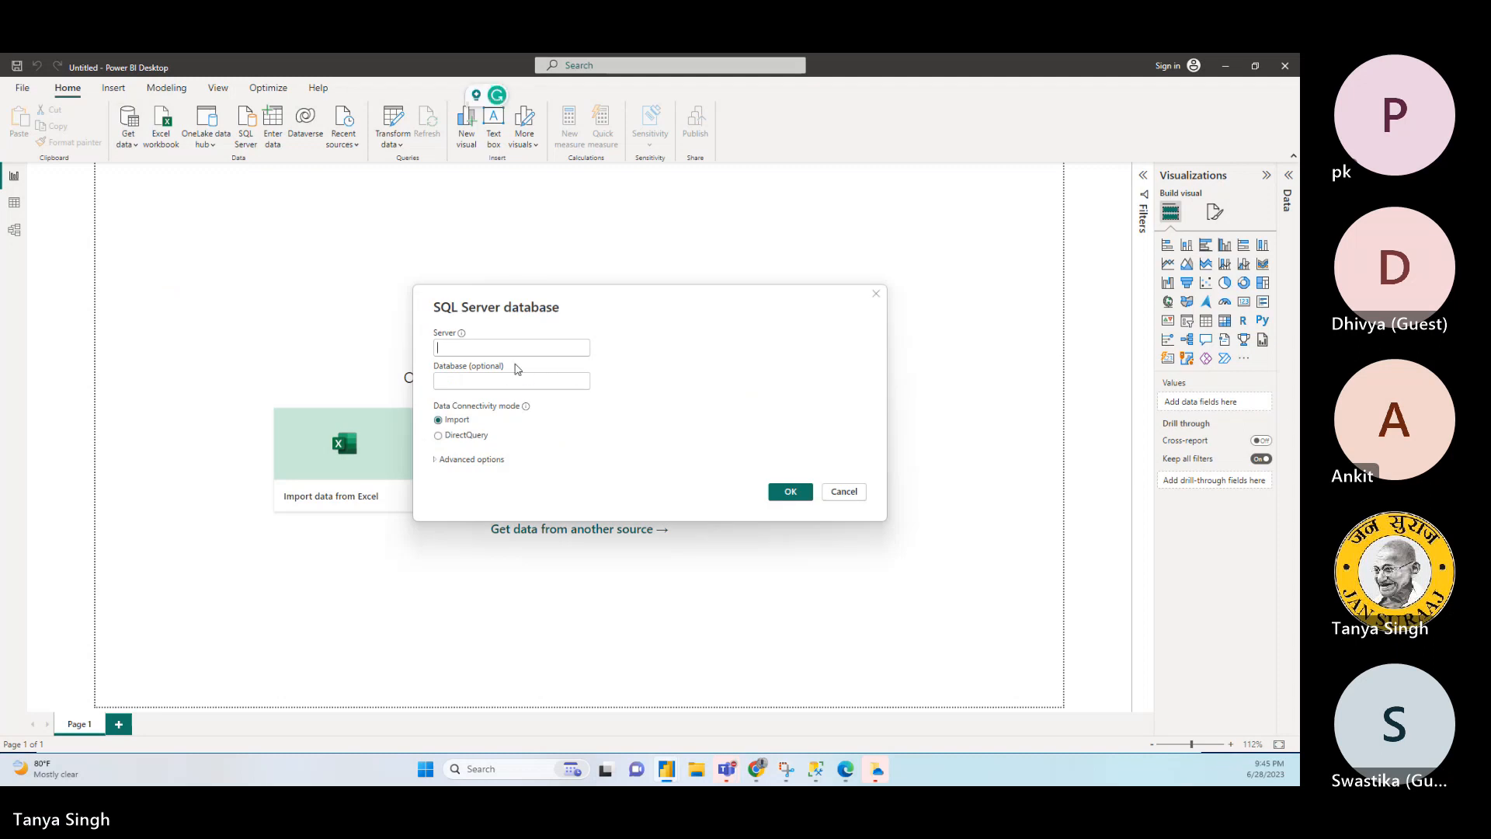
pyautogui.write('.')
pyautogui.press('Tab')
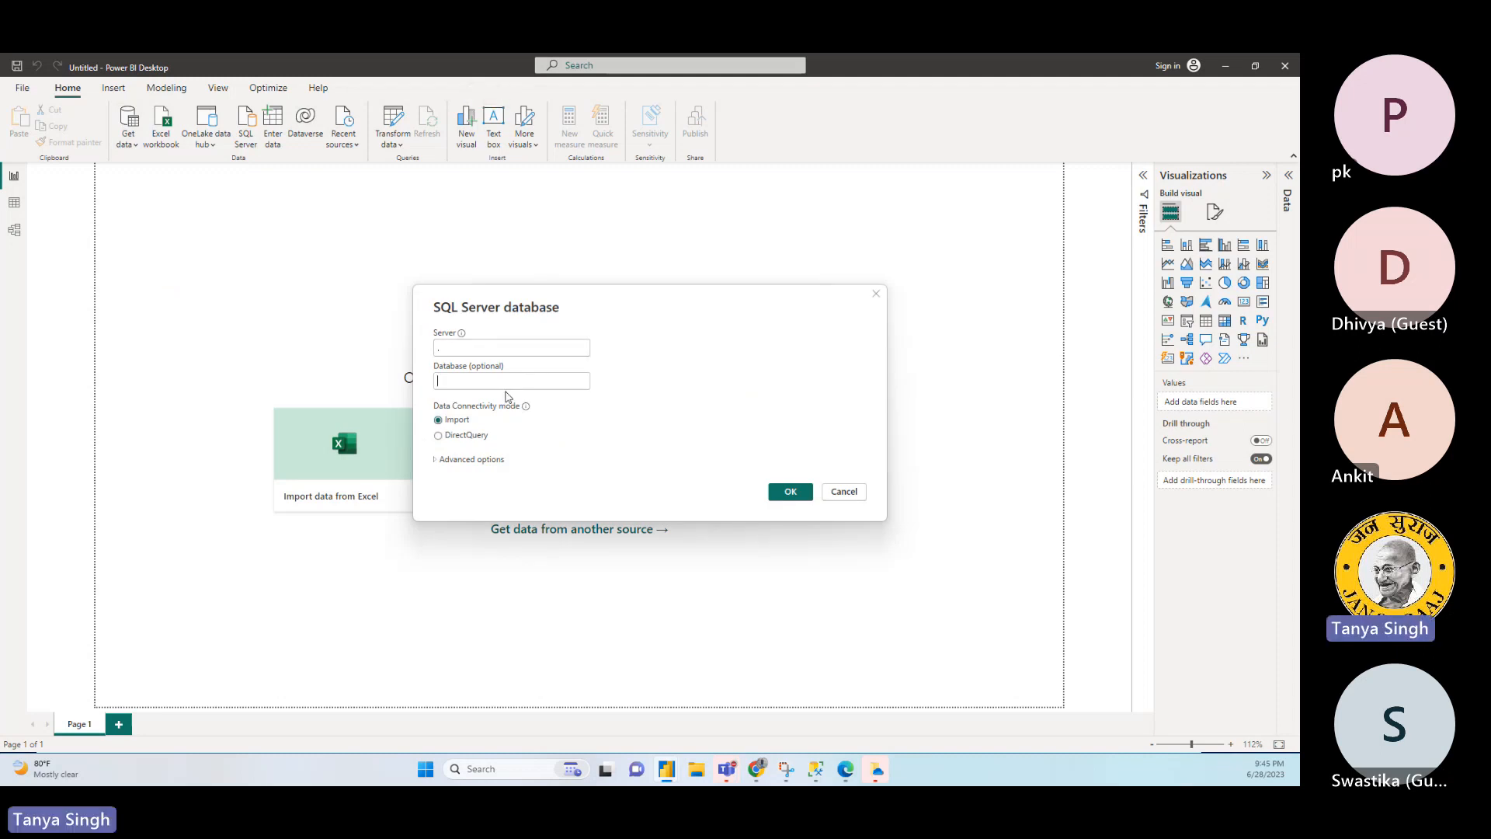
# - Expand the connection's advanced options and paste the joined order query as the SQL statement, checking it from the SELECT line
pyautogui.click(466, 460)
pyautogui.click(490, 544)
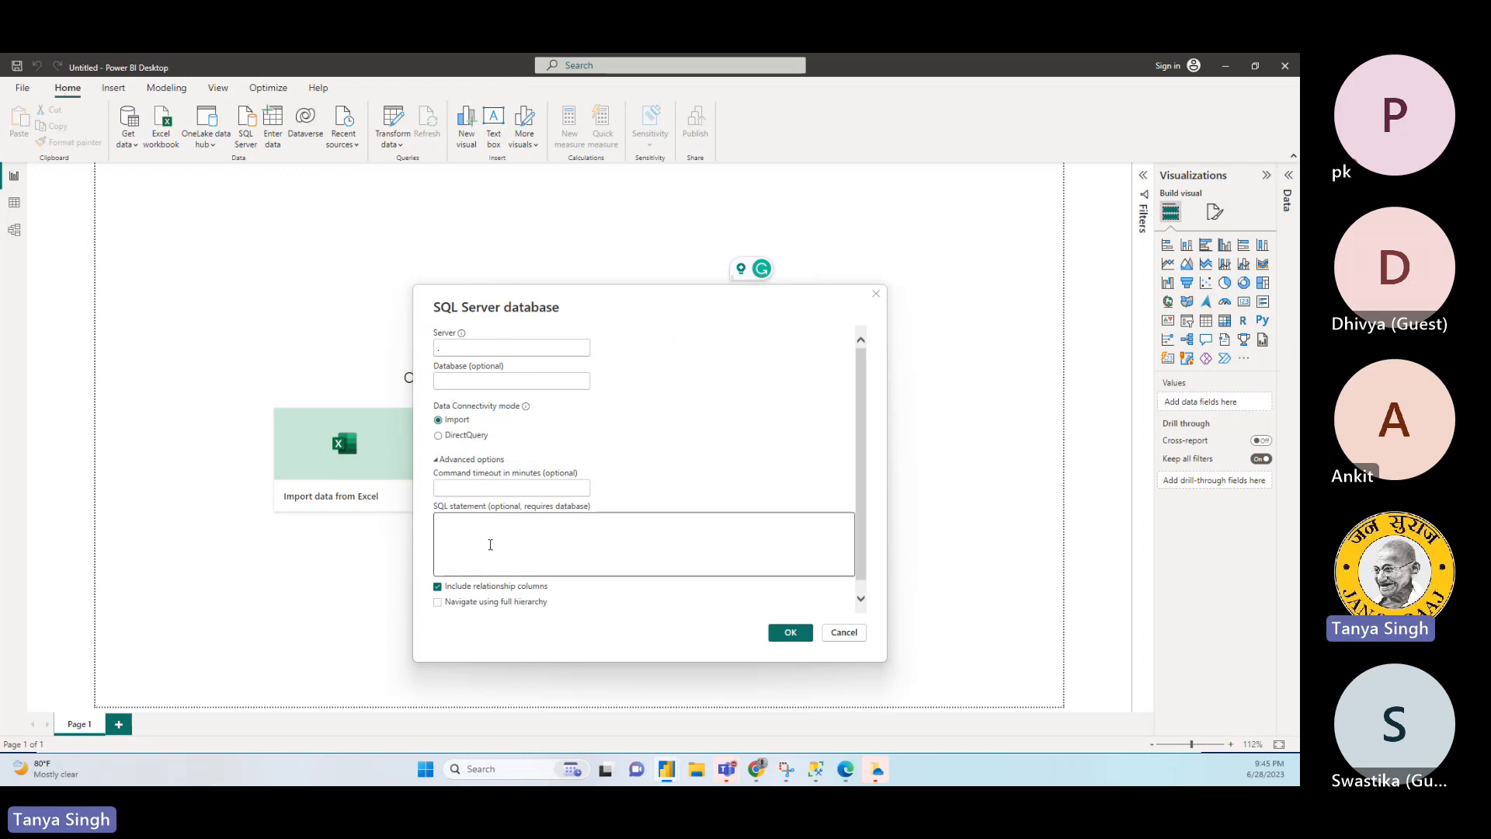
pyautogui.hotkey('ctrl', 'v')
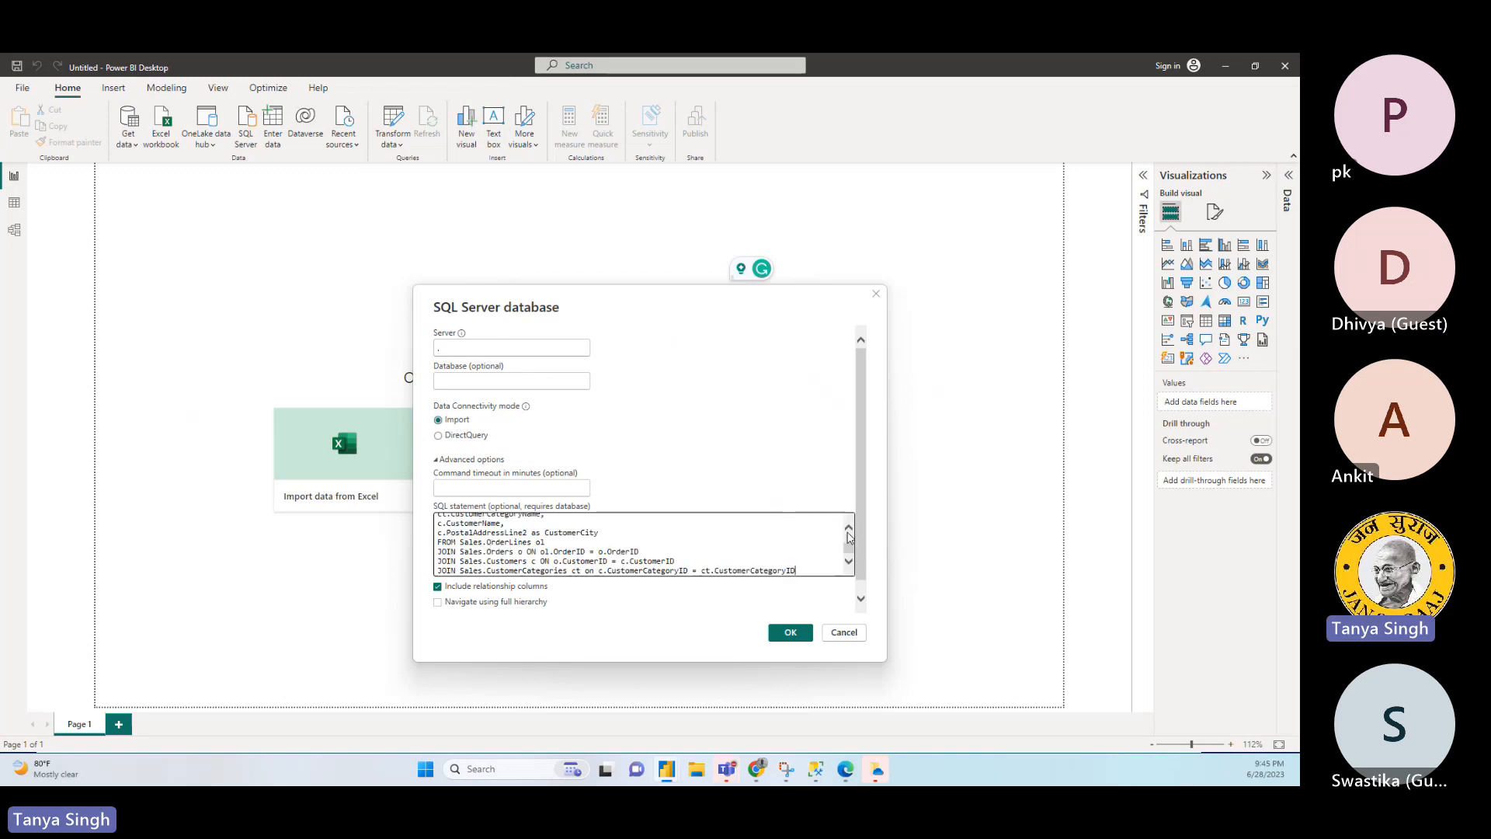
pyautogui.moveTo(849, 548); pyautogui.dragTo(853, 541)
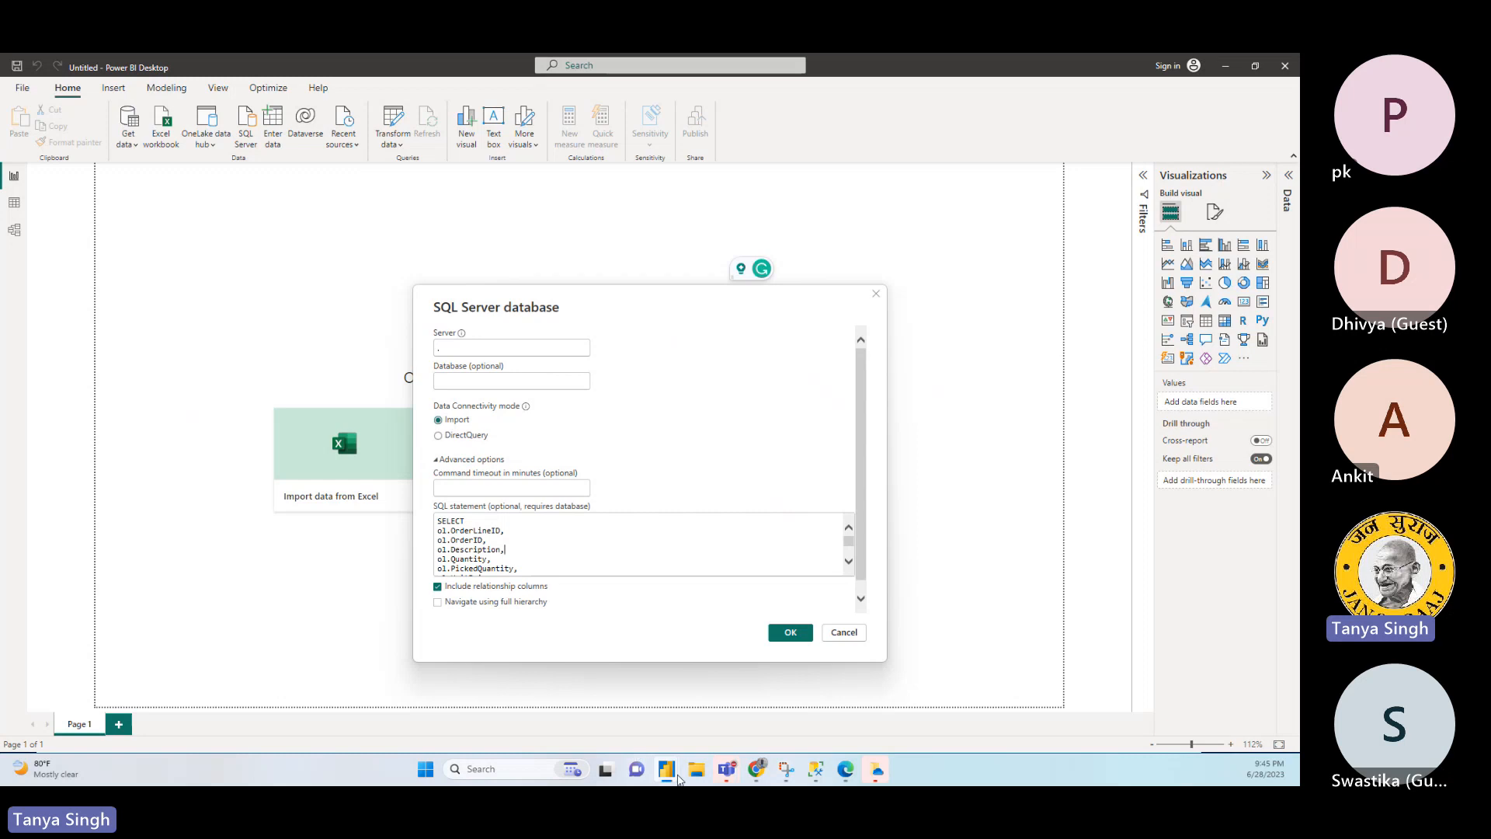
# - Switch to SQL Server Management Studio and insert the WideWorldImporters and Application.Cities names into a new query to copy the database name
pyautogui.click(816, 769)
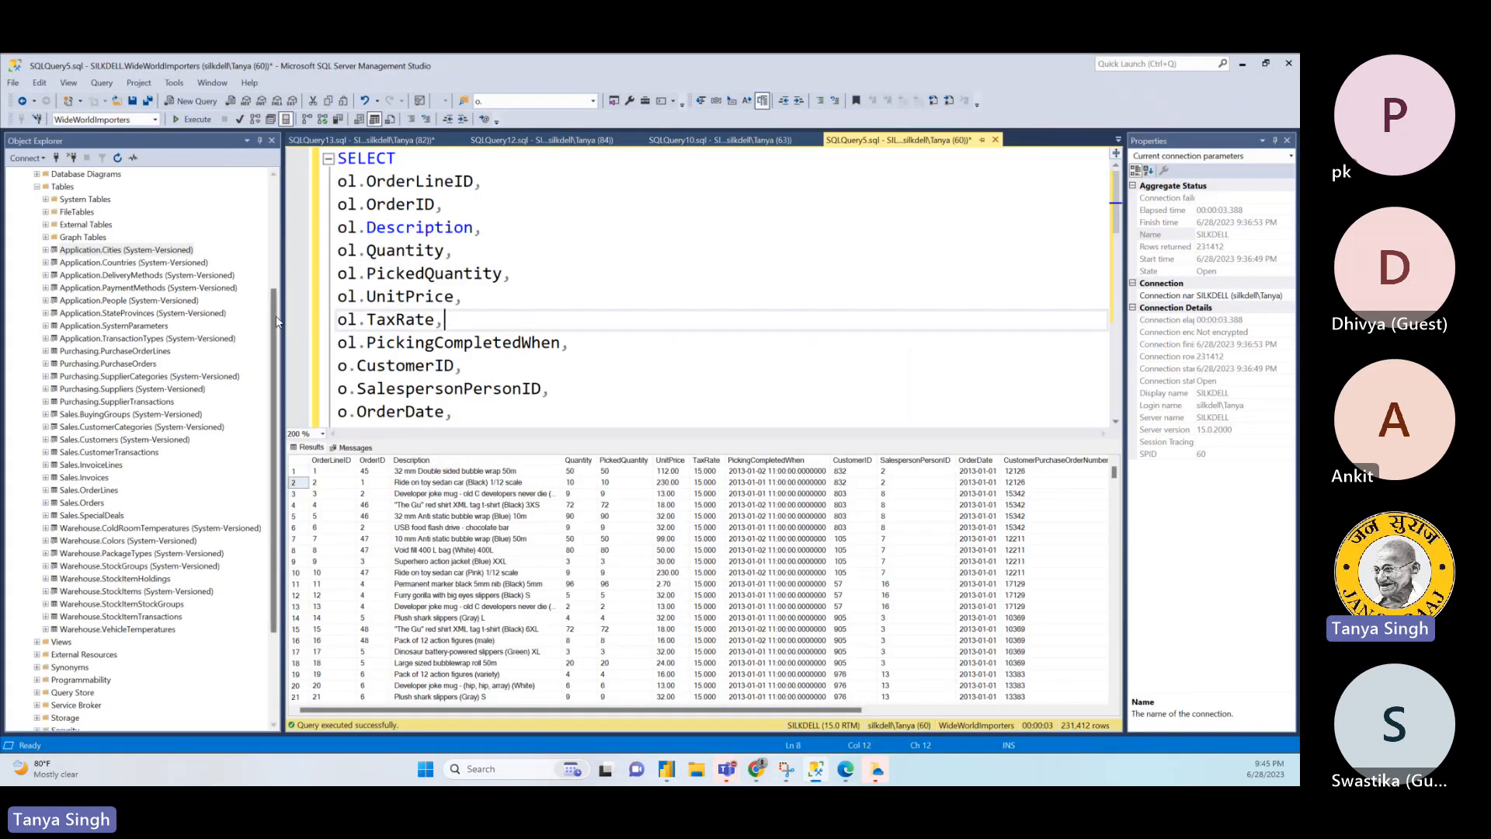
pyautogui.moveTo(273, 315); pyautogui.dragTo(278, 287)
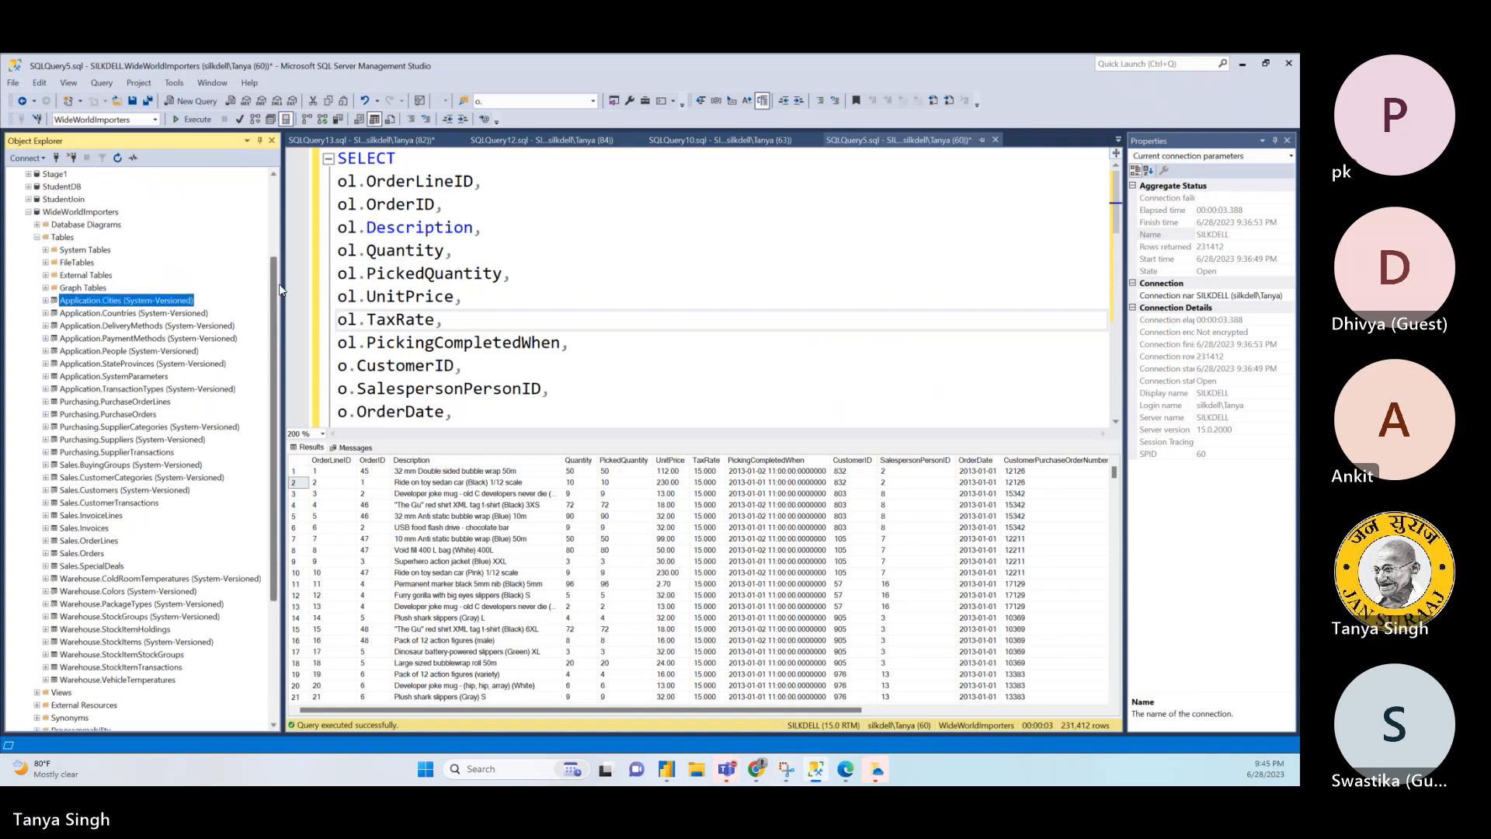
pyautogui.click(89, 223)
pyautogui.click(100, 214)
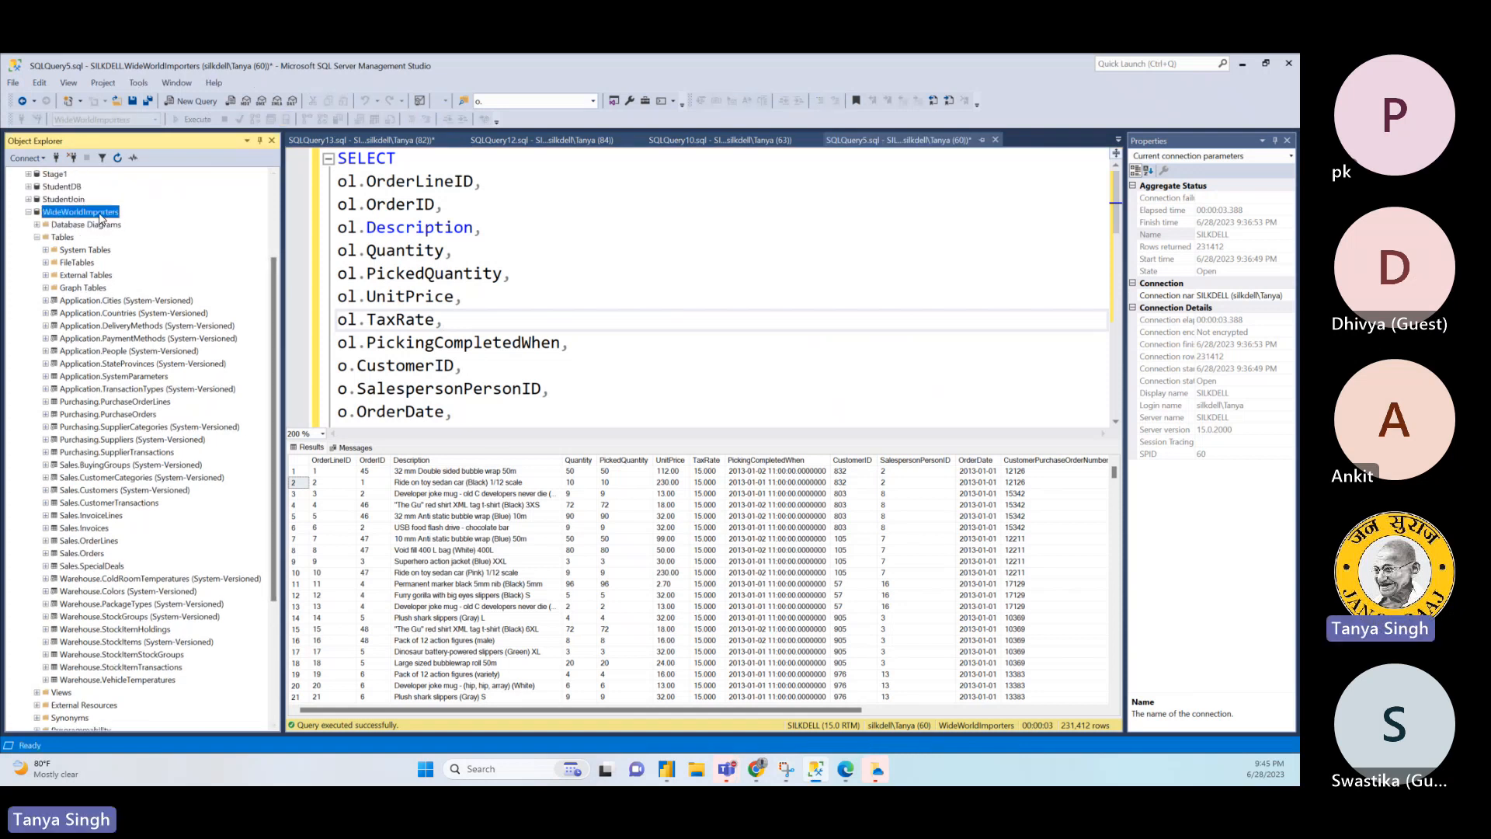
pyautogui.hotkey('ctrl', 'n')
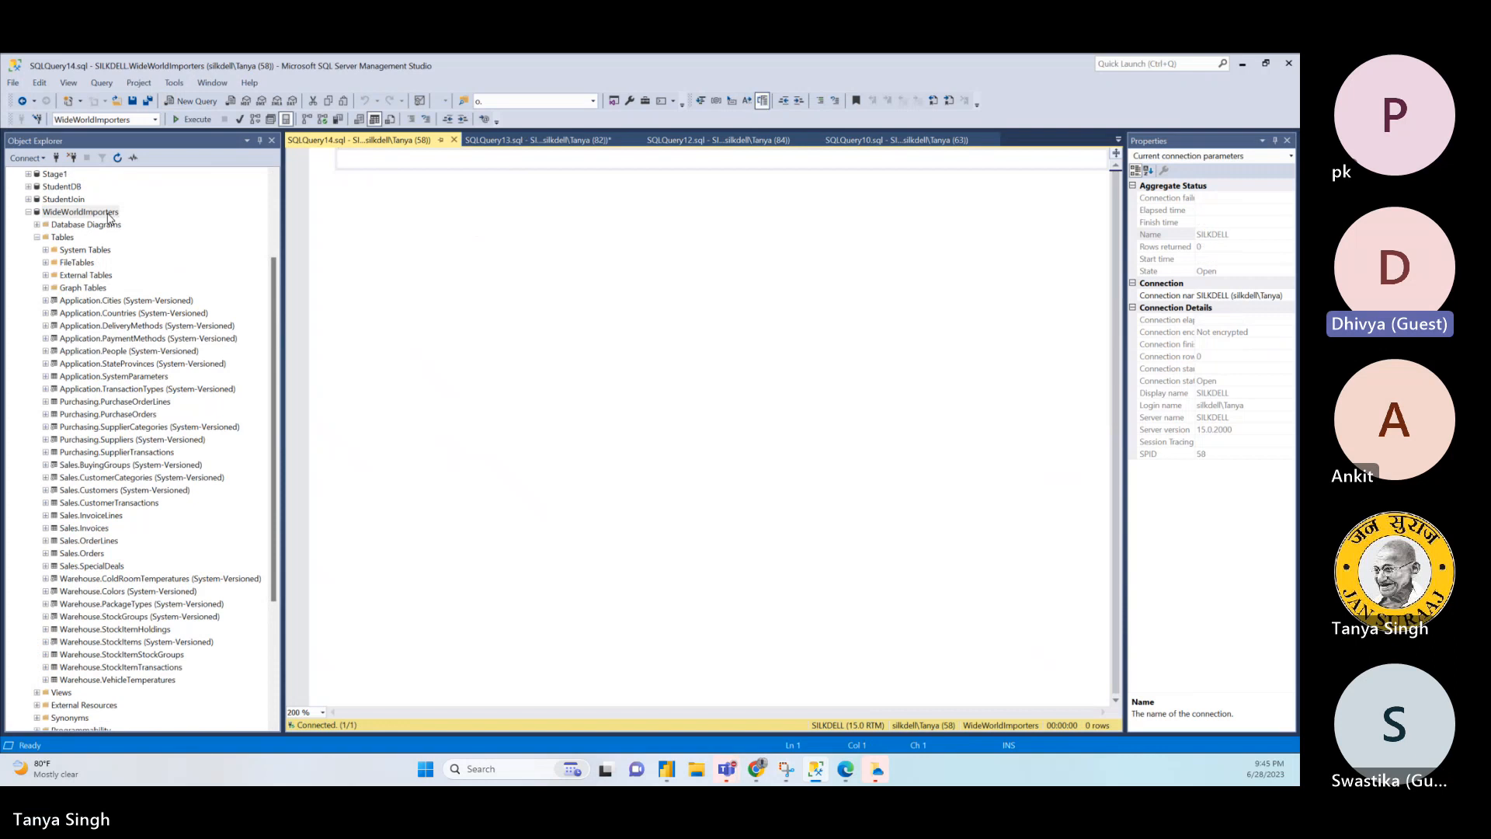
pyautogui.moveTo(109, 218); pyautogui.dragTo(396, 189)
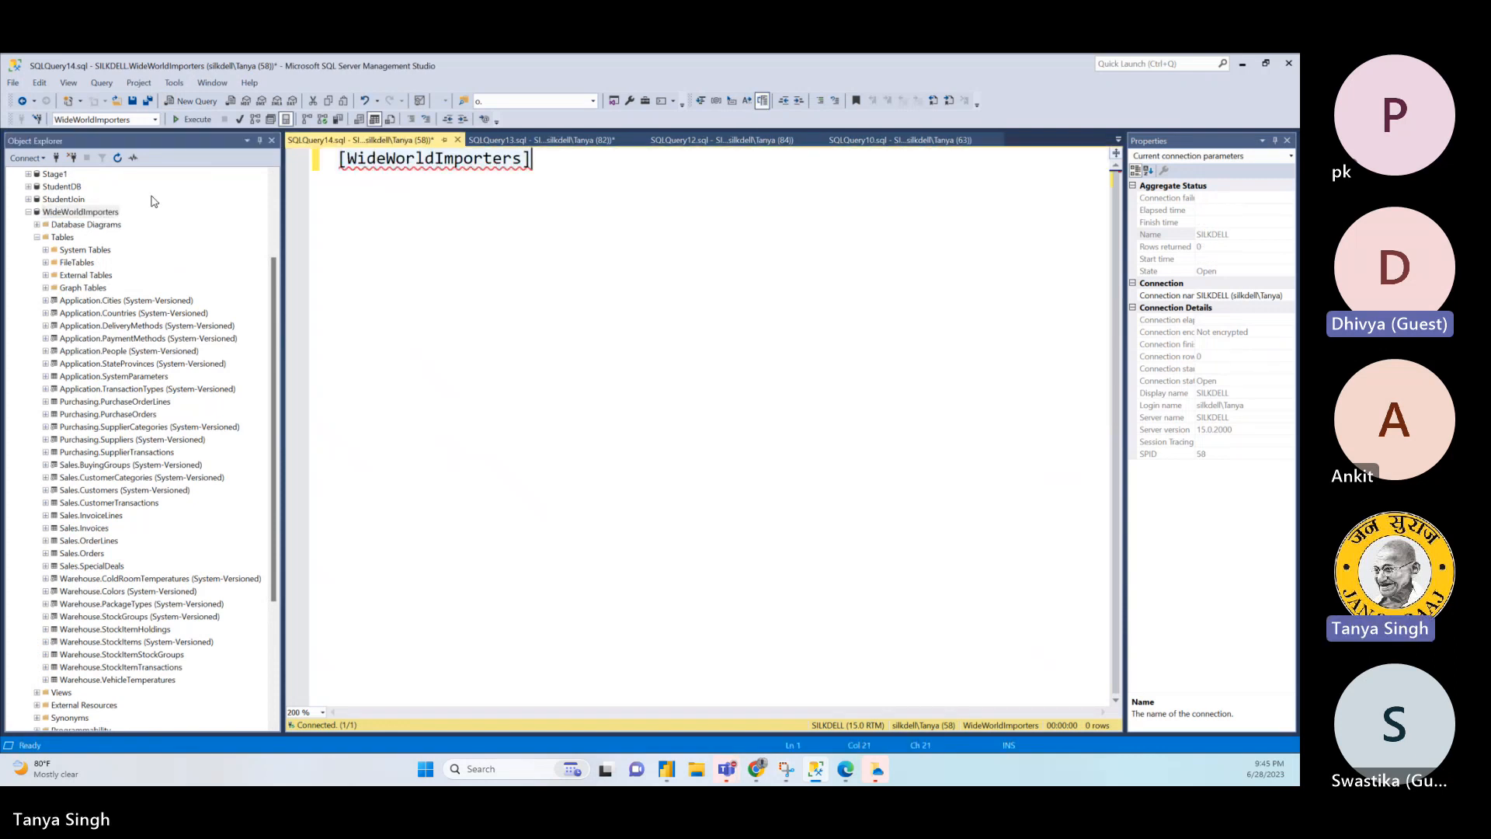
pyautogui.moveTo(95, 304); pyautogui.dragTo(617, 237)
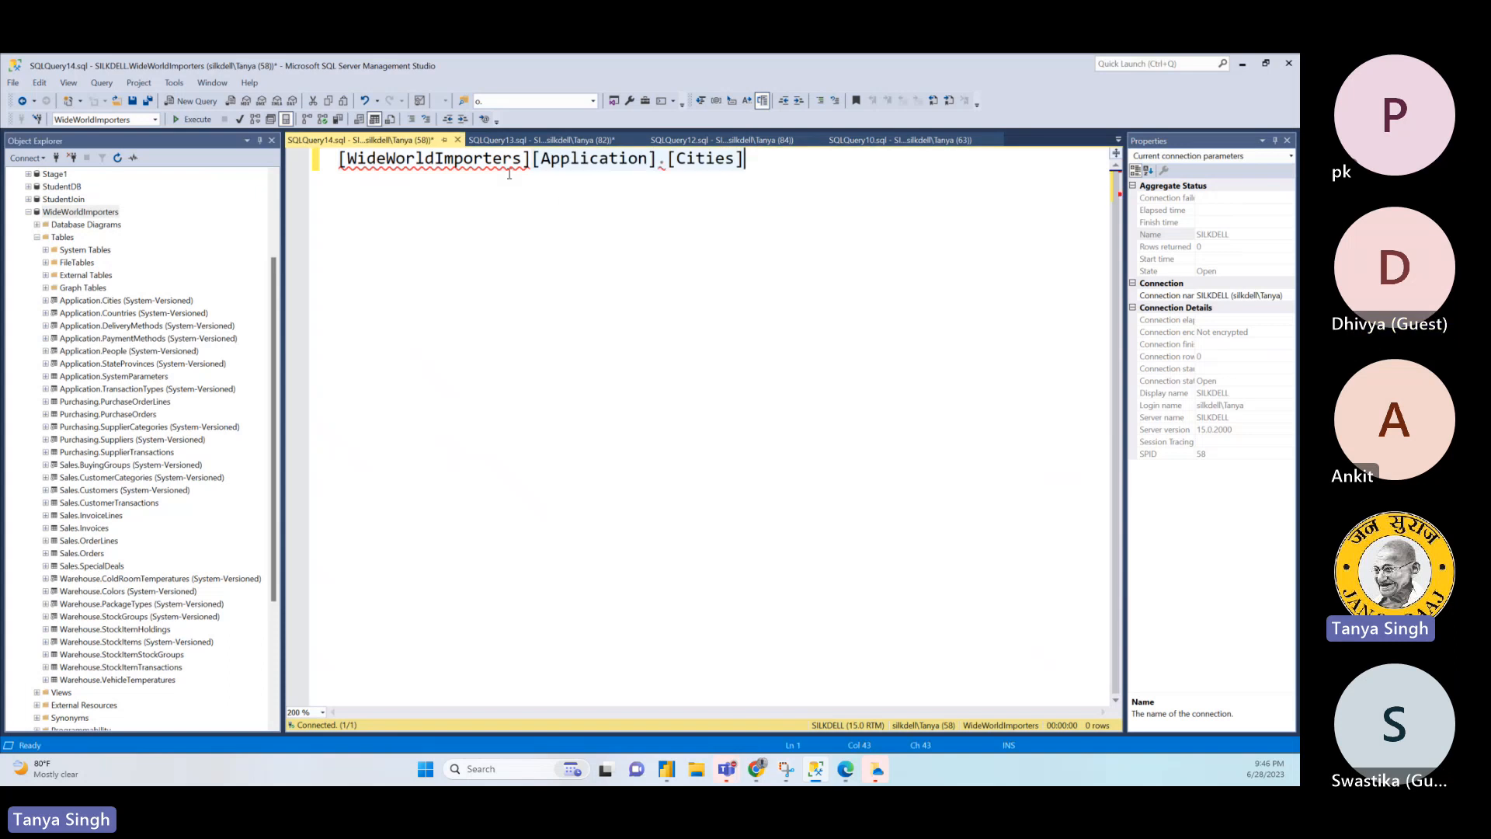
pyautogui.click(351, 164)
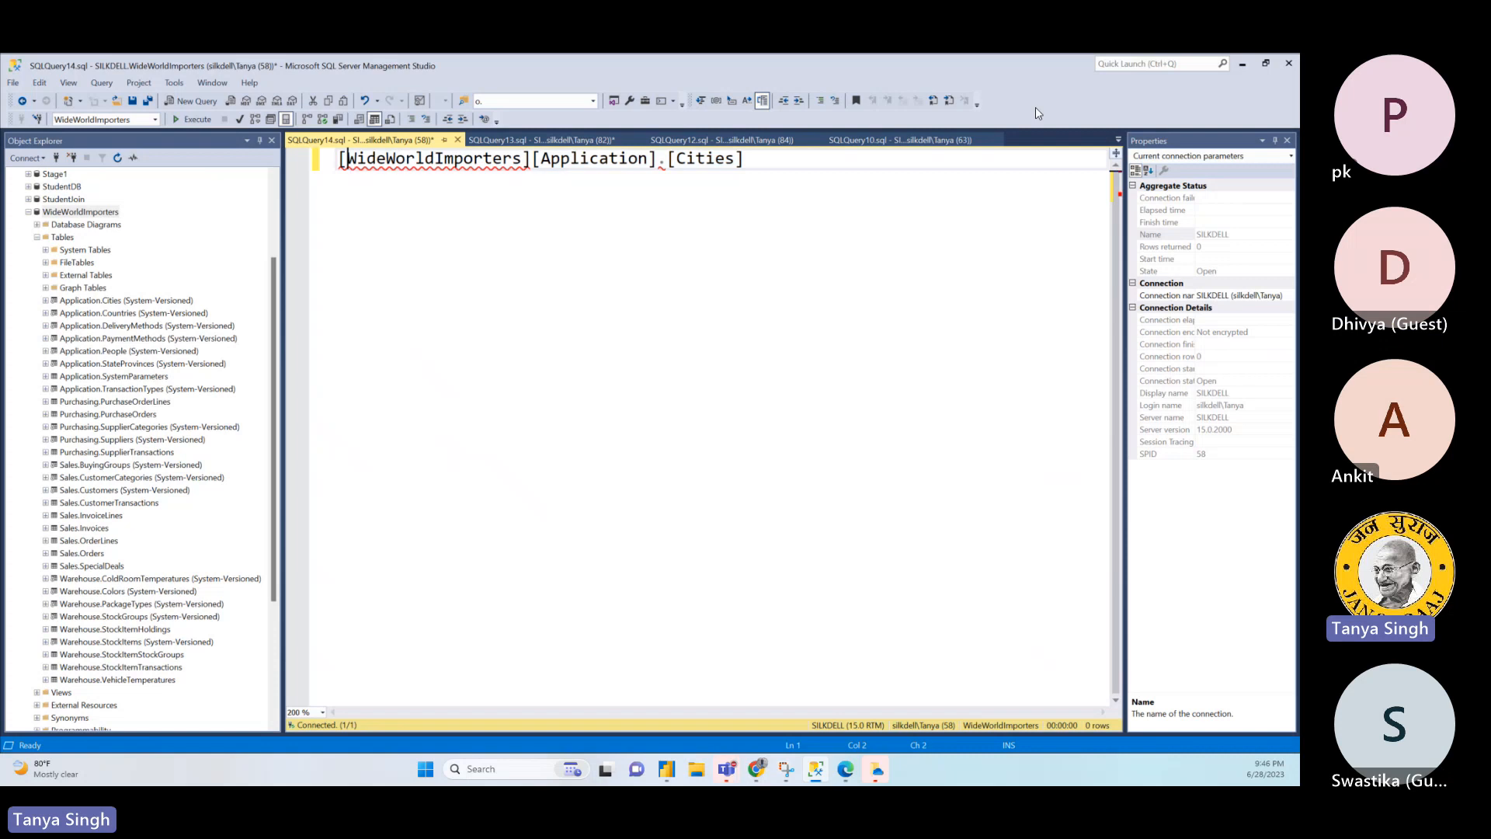
# - Switch back to Power BI Desktop, set the connection's database to WideWorldImporters, and submit it to preview the query's data
pyautogui.moveTo(673, 763)
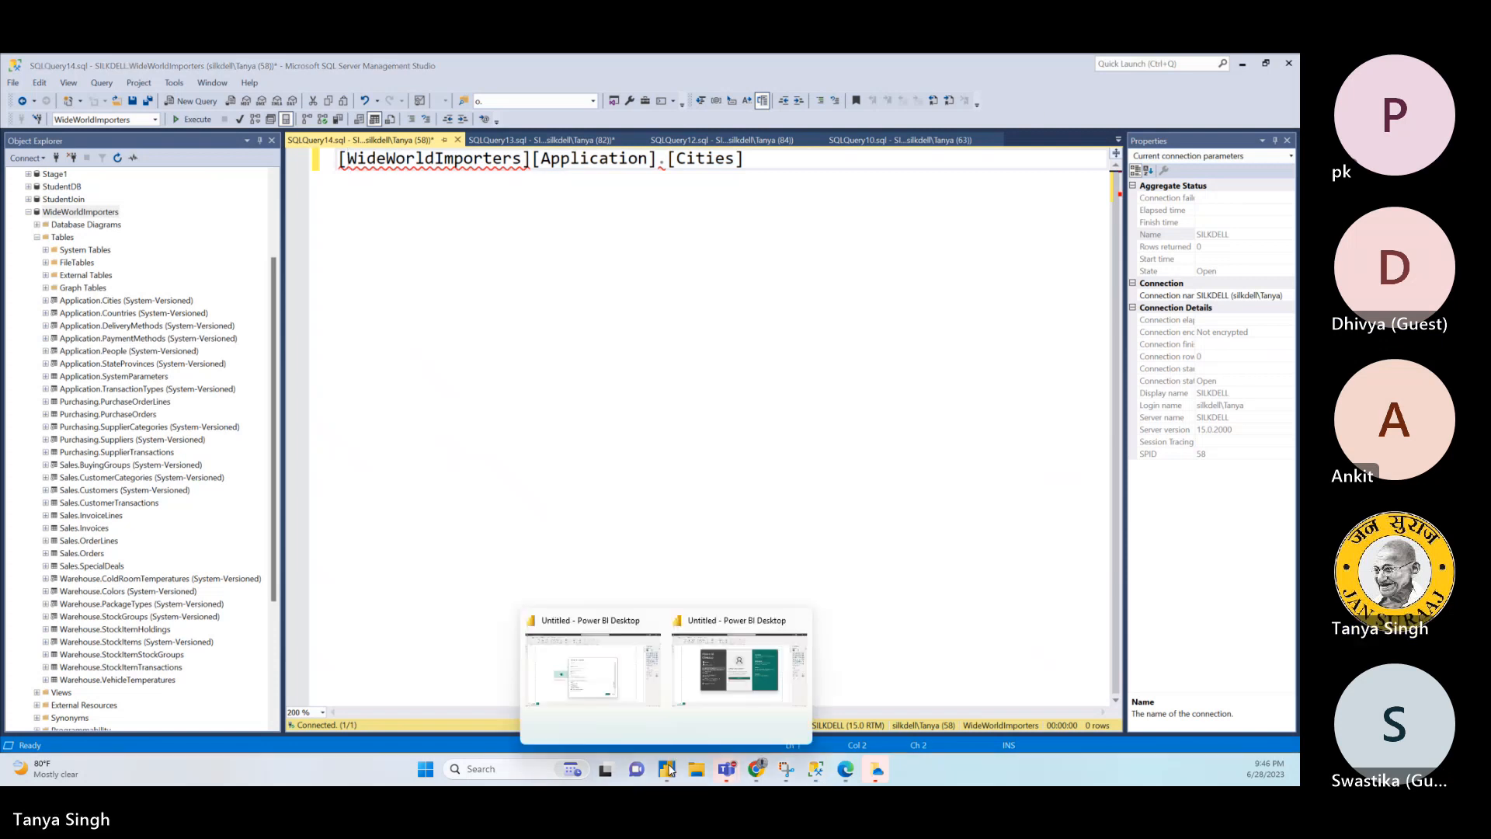
pyautogui.click(625, 687)
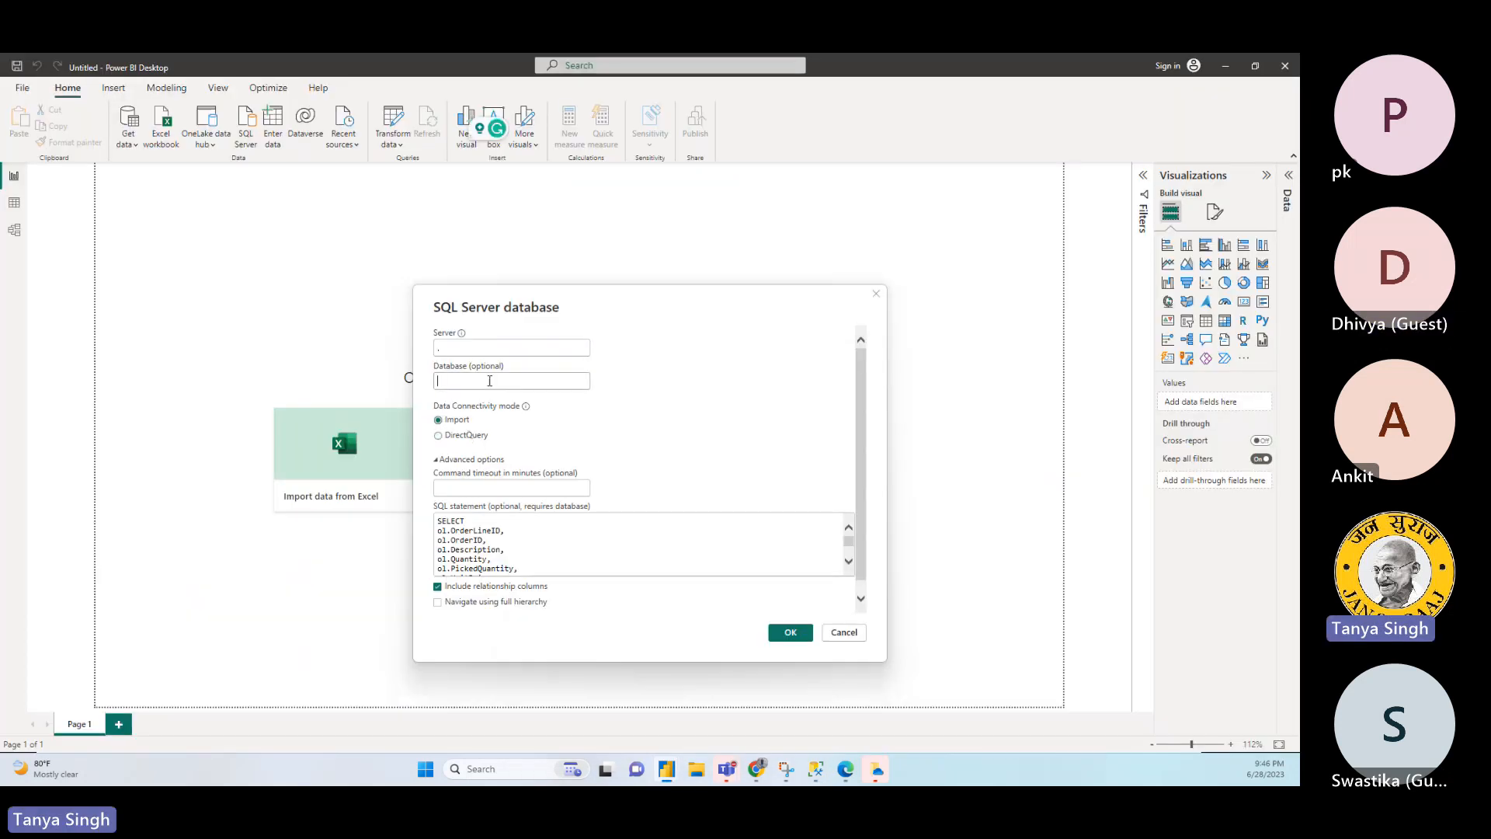
pyautogui.click(490, 381)
pyautogui.write('WideWorldImporters')
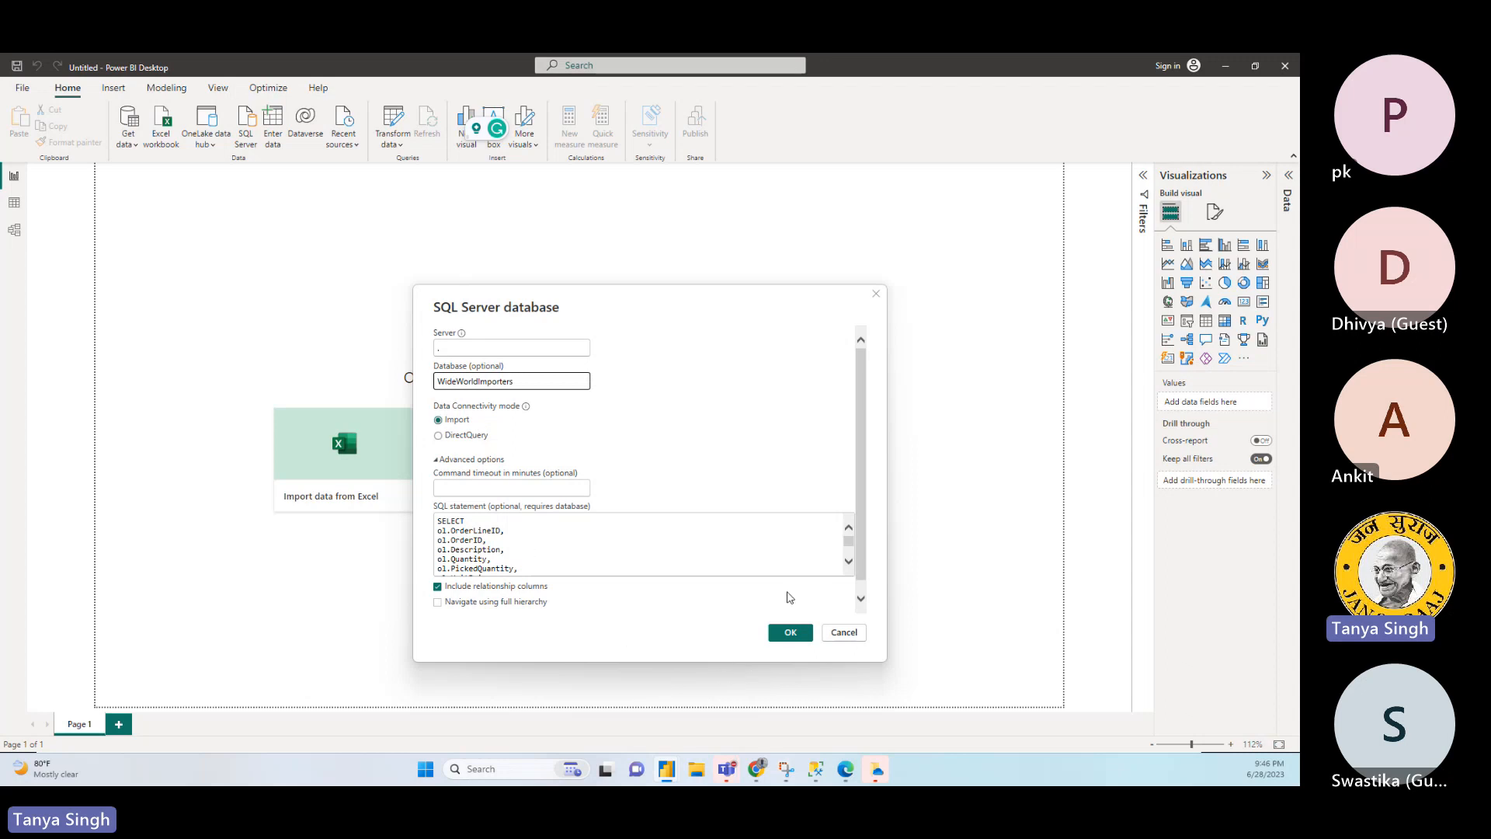
pyautogui.click(552, 555)
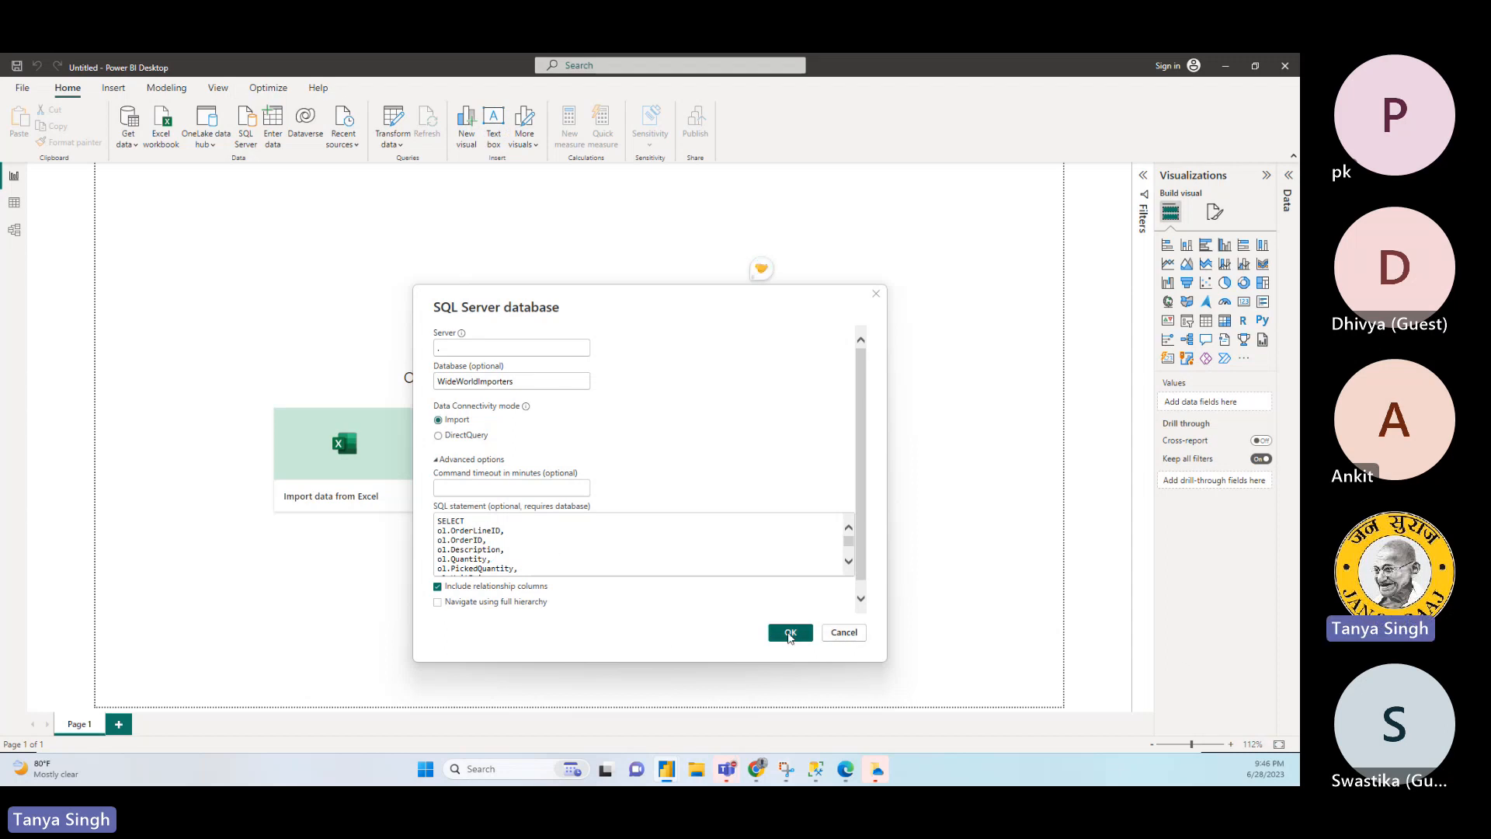
pyautogui.click(789, 635)
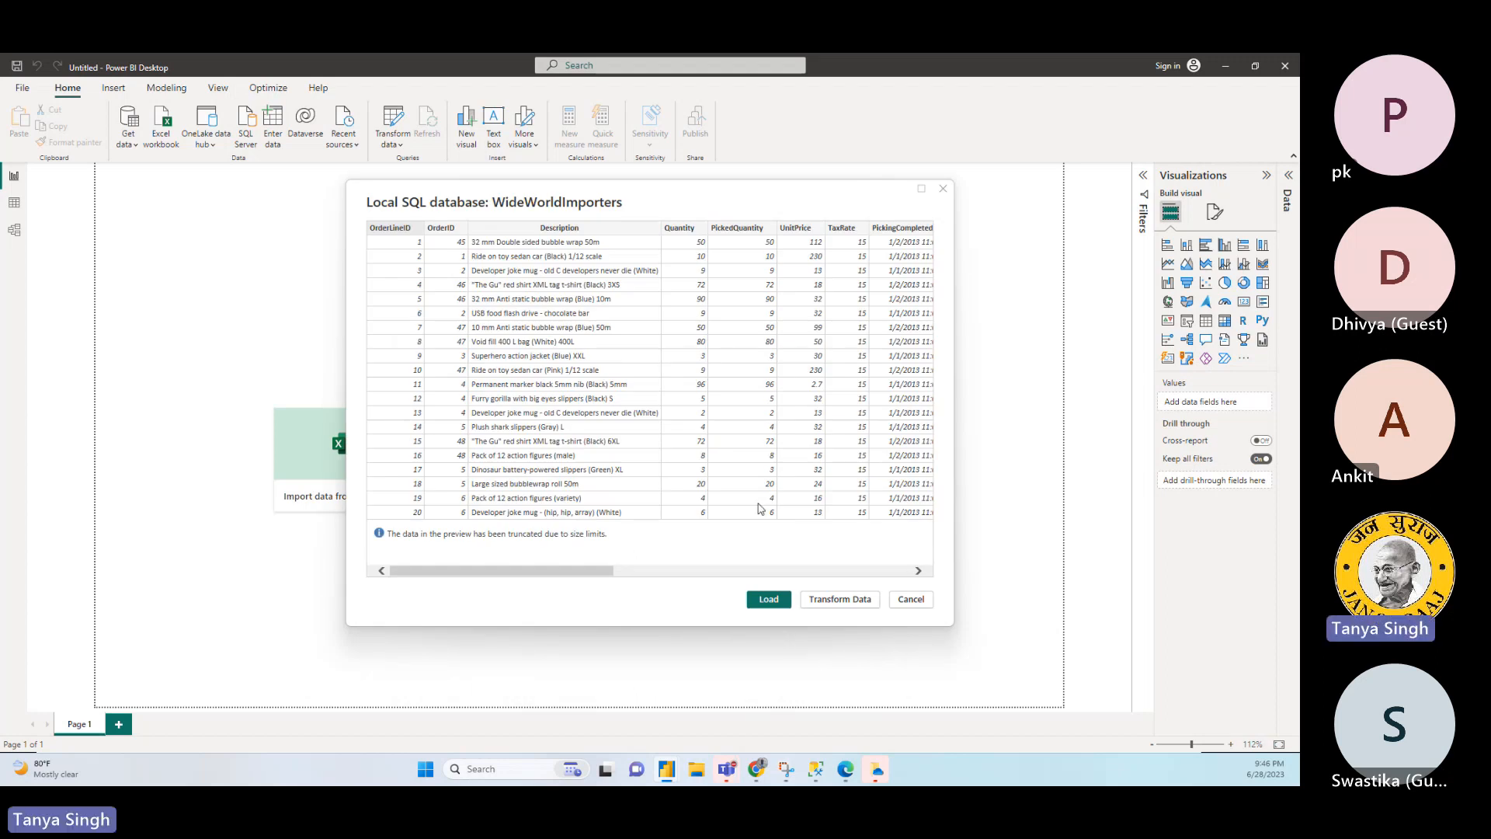
pyautogui.moveTo(563, 577); pyautogui.dragTo(487, 559)
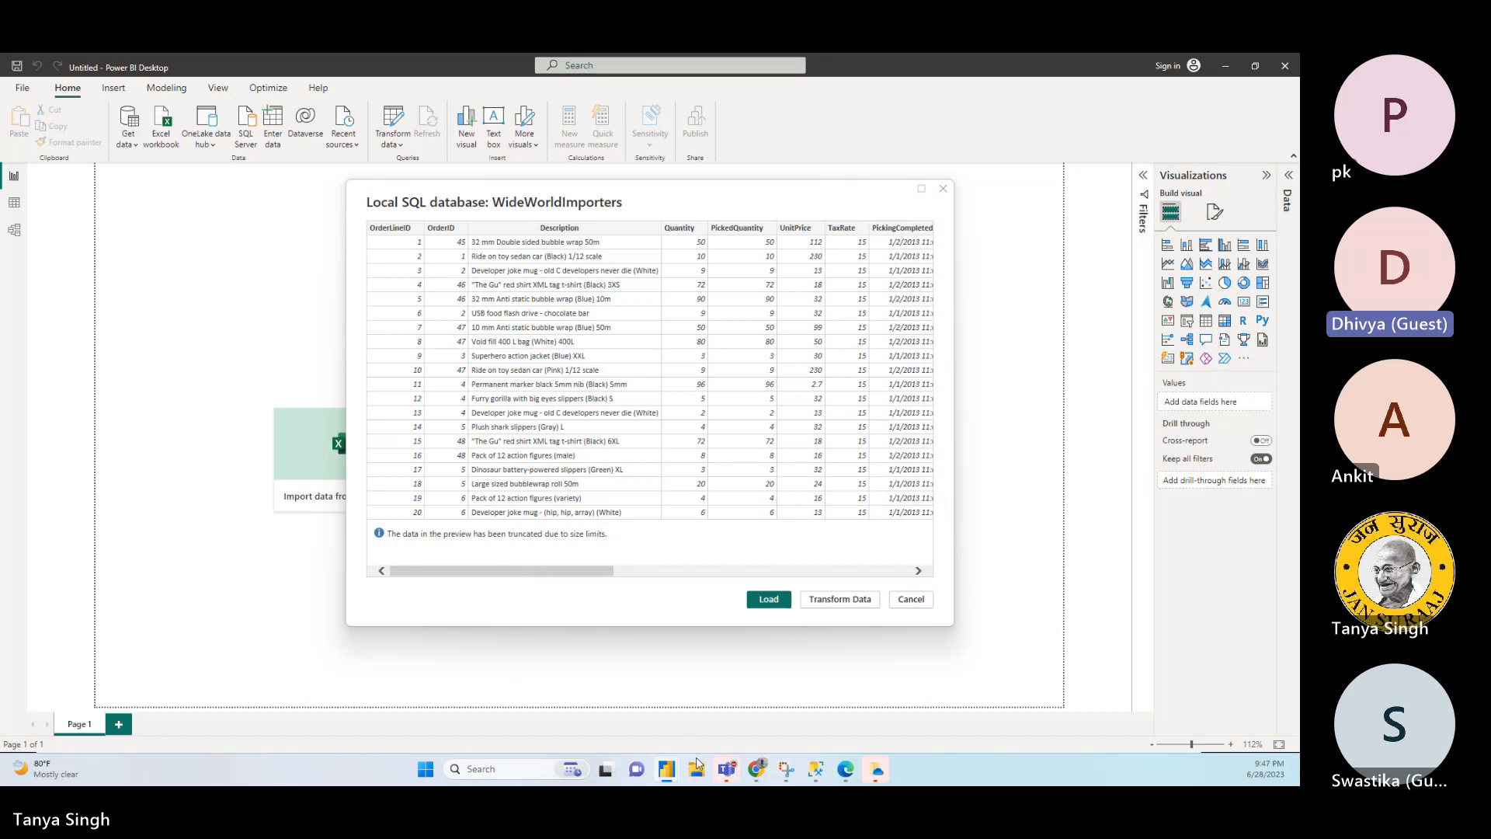
# - Switch to SQL Server Management Studio, select all result rows of the SQLQuery10 customer query, and start saving the results to a file
pyautogui.click(815, 769)
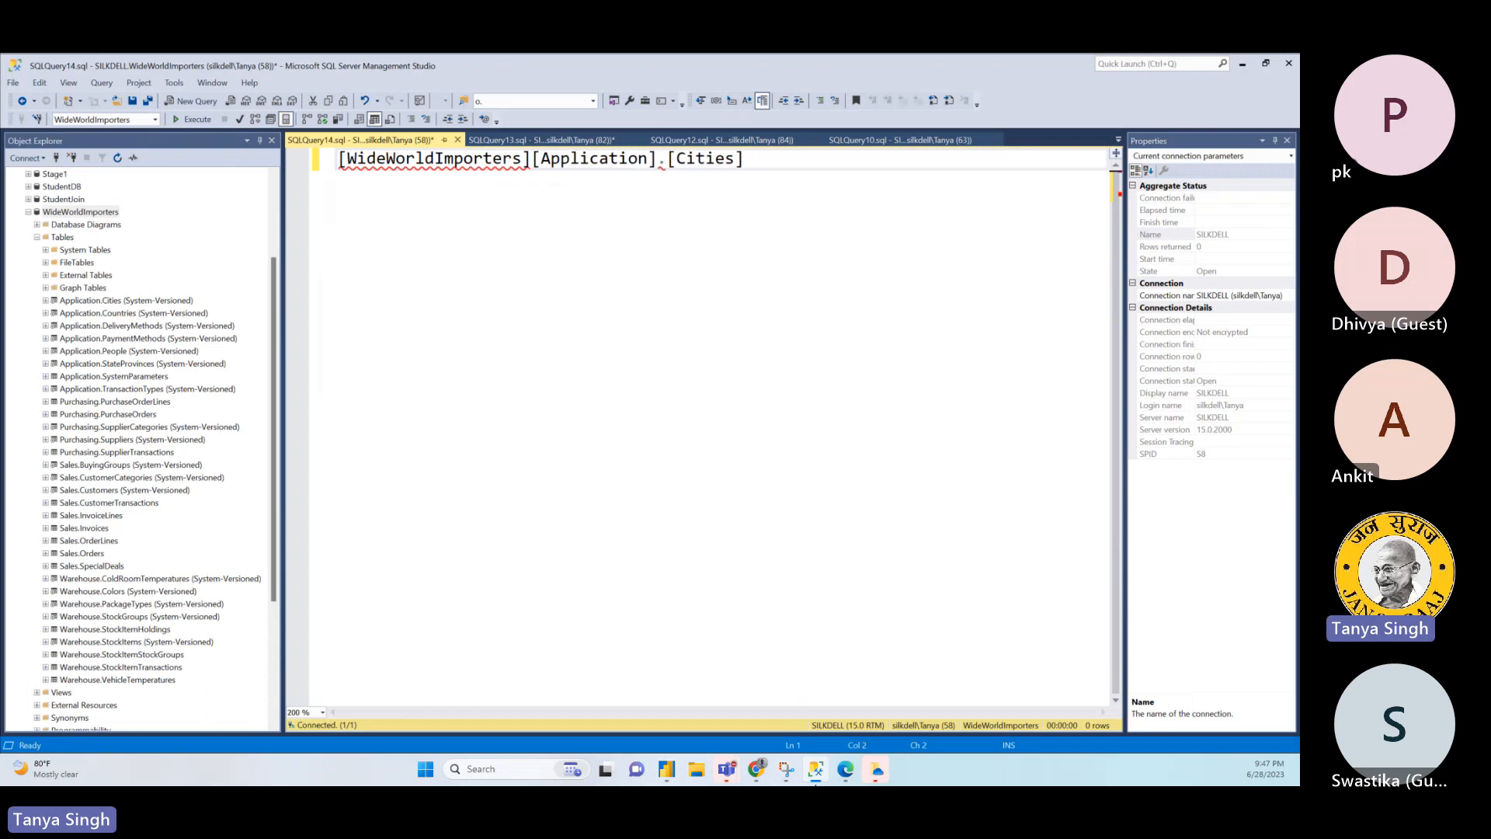
pyautogui.click(893, 142)
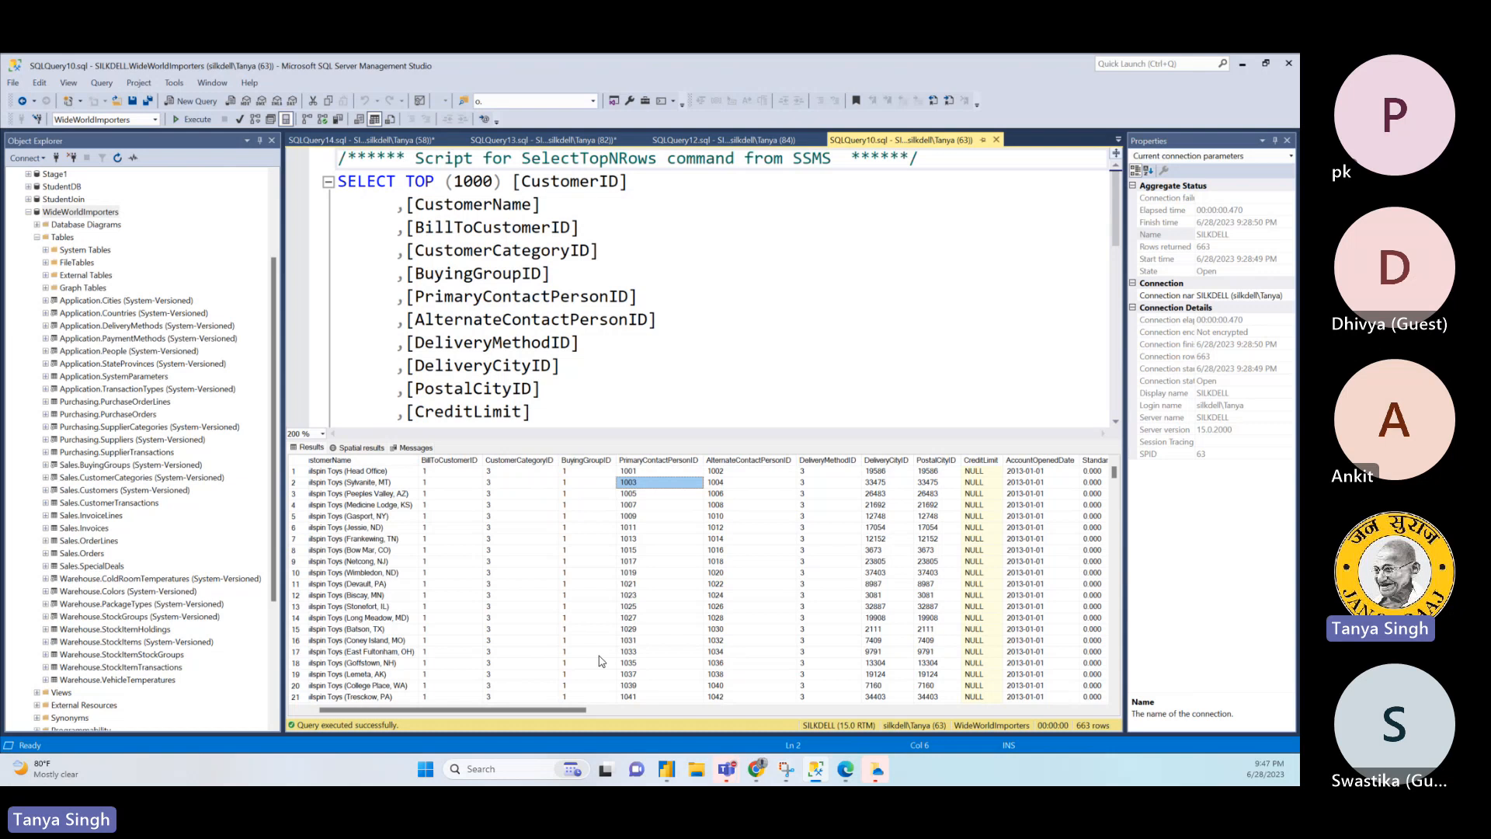
pyautogui.click(295, 460)
pyautogui.rightClick(296, 460)
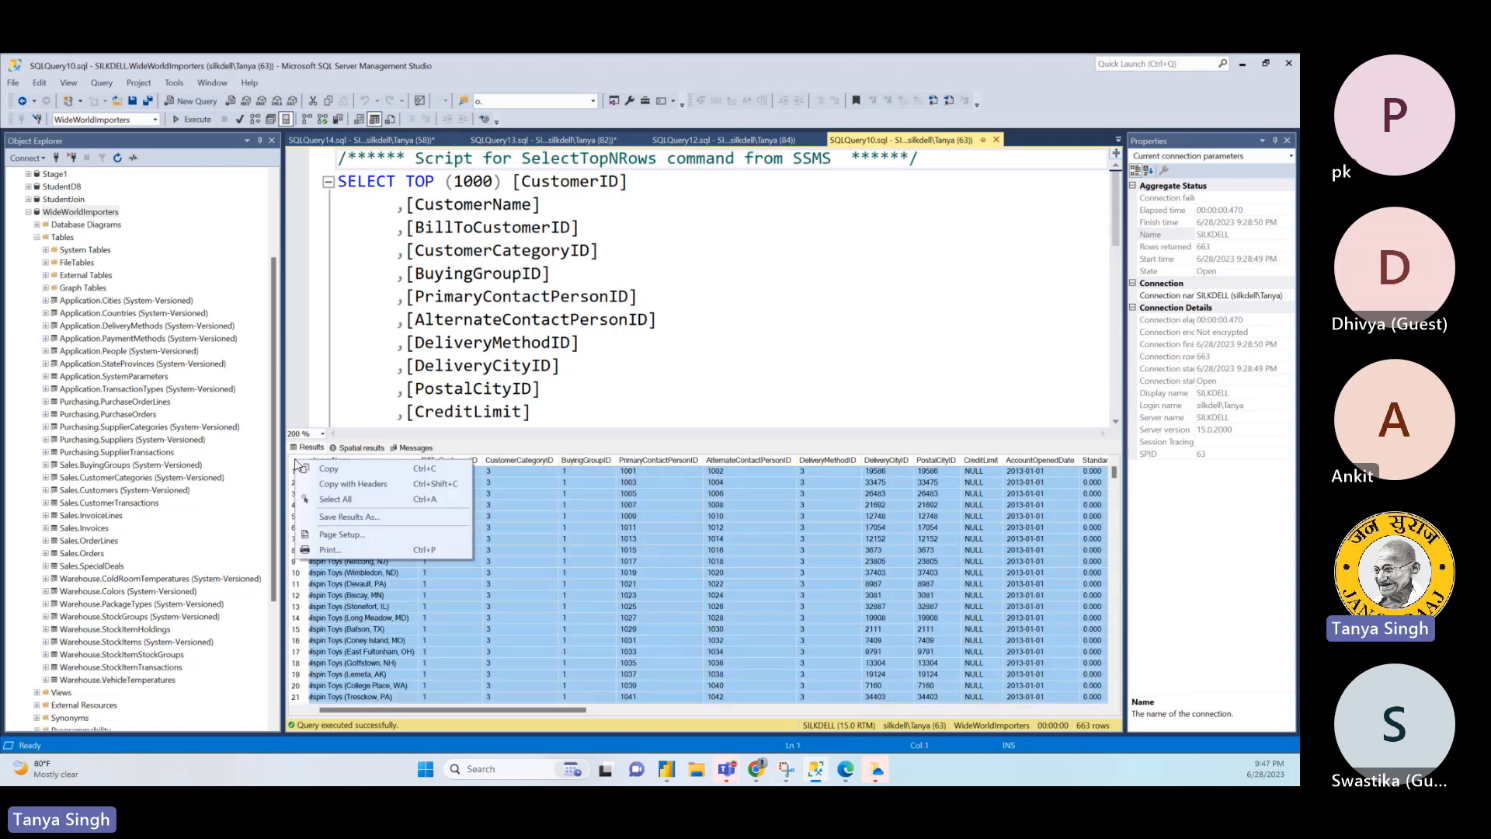
pyautogui.click(359, 501)
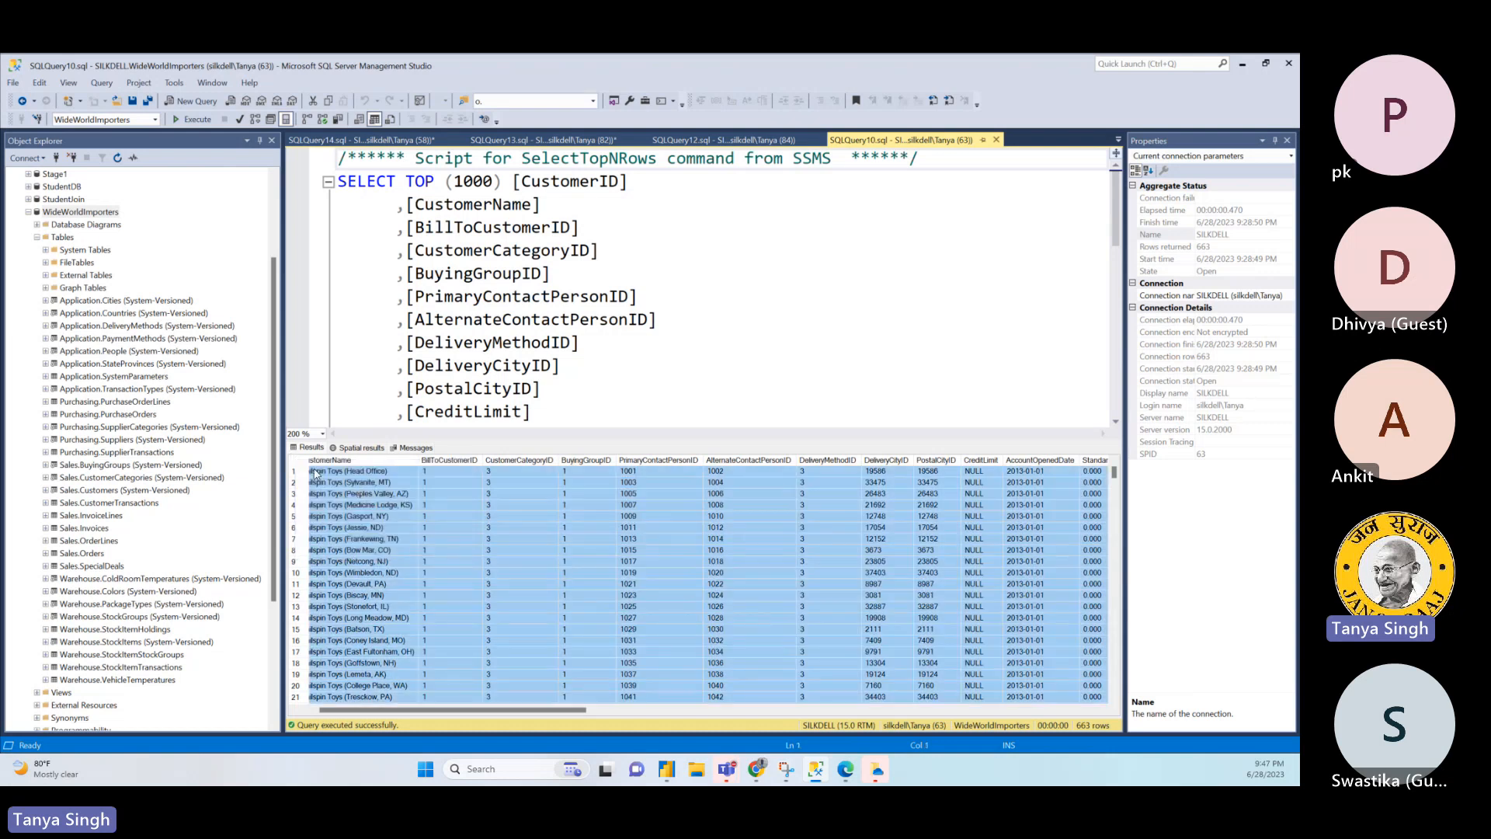
pyautogui.rightClick(302, 465)
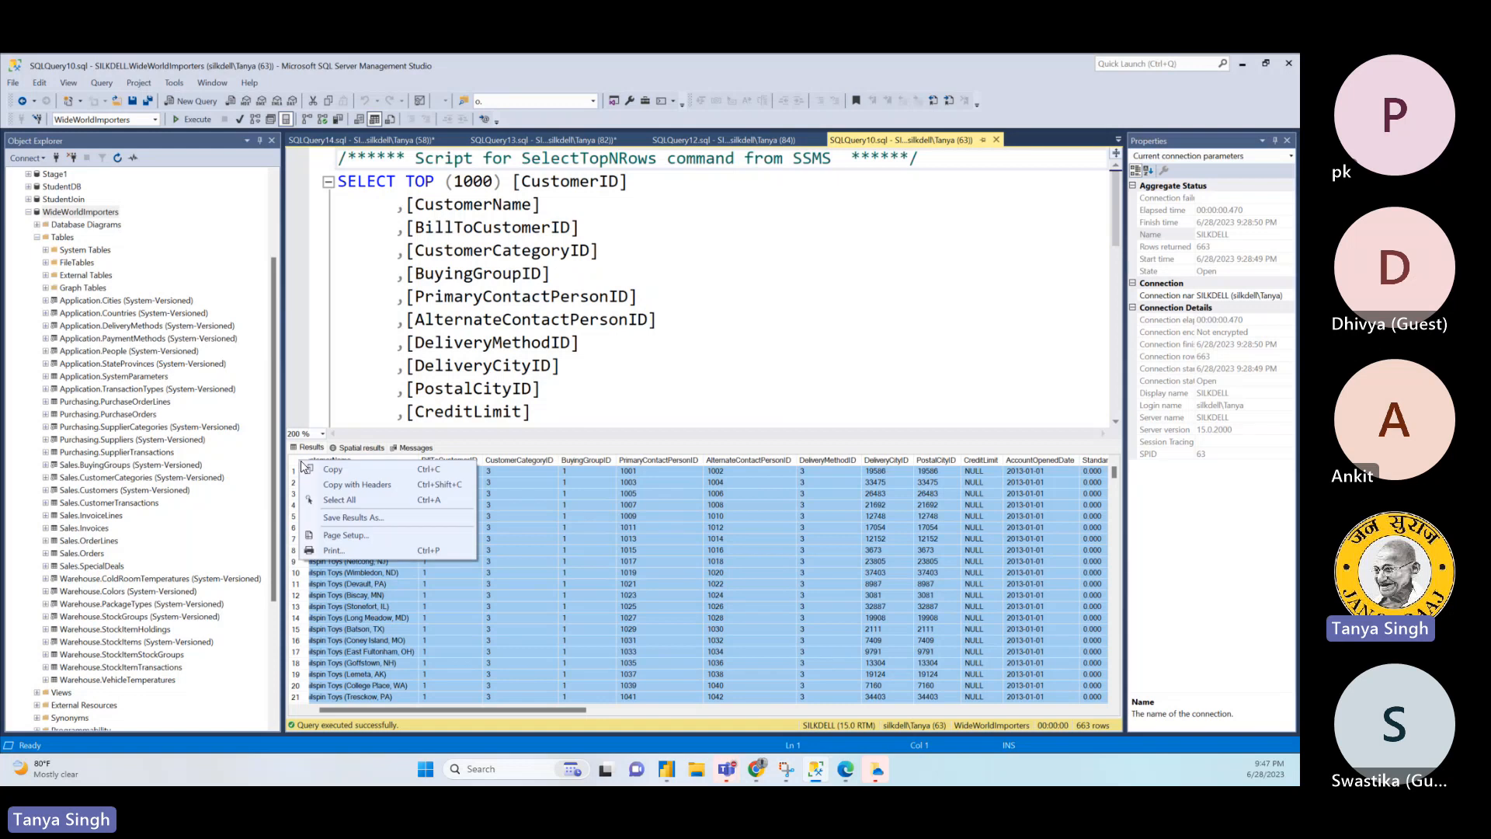
pyautogui.click(383, 517)
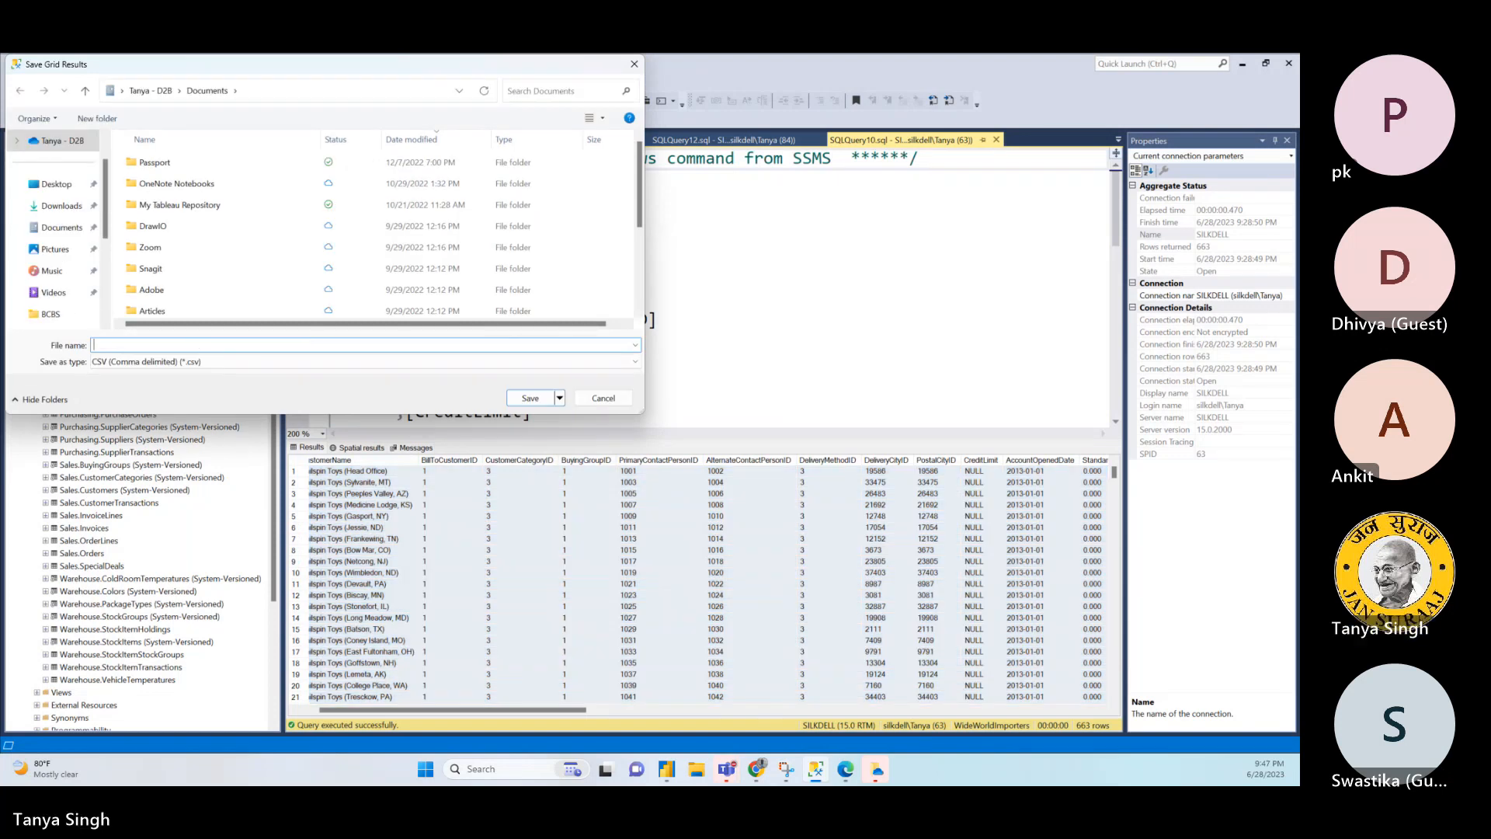
# - Name the CSV export CustomerCSV, browse the folders of the C: drive for a location, and cancel the save
pyautogui.write('CustomerCSV')
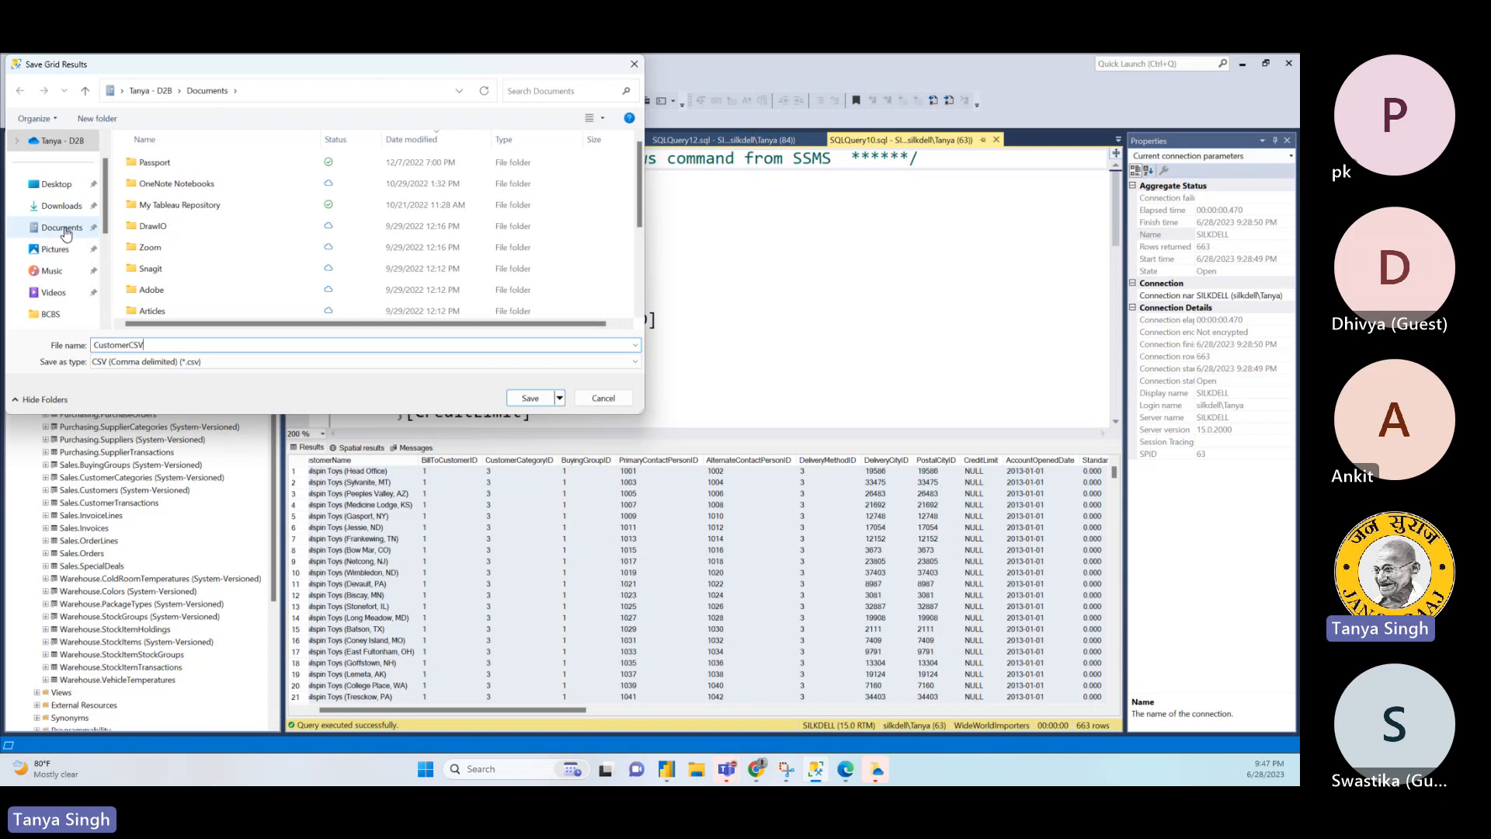
pyautogui.moveTo(105, 222); pyautogui.dragTo(119, 301)
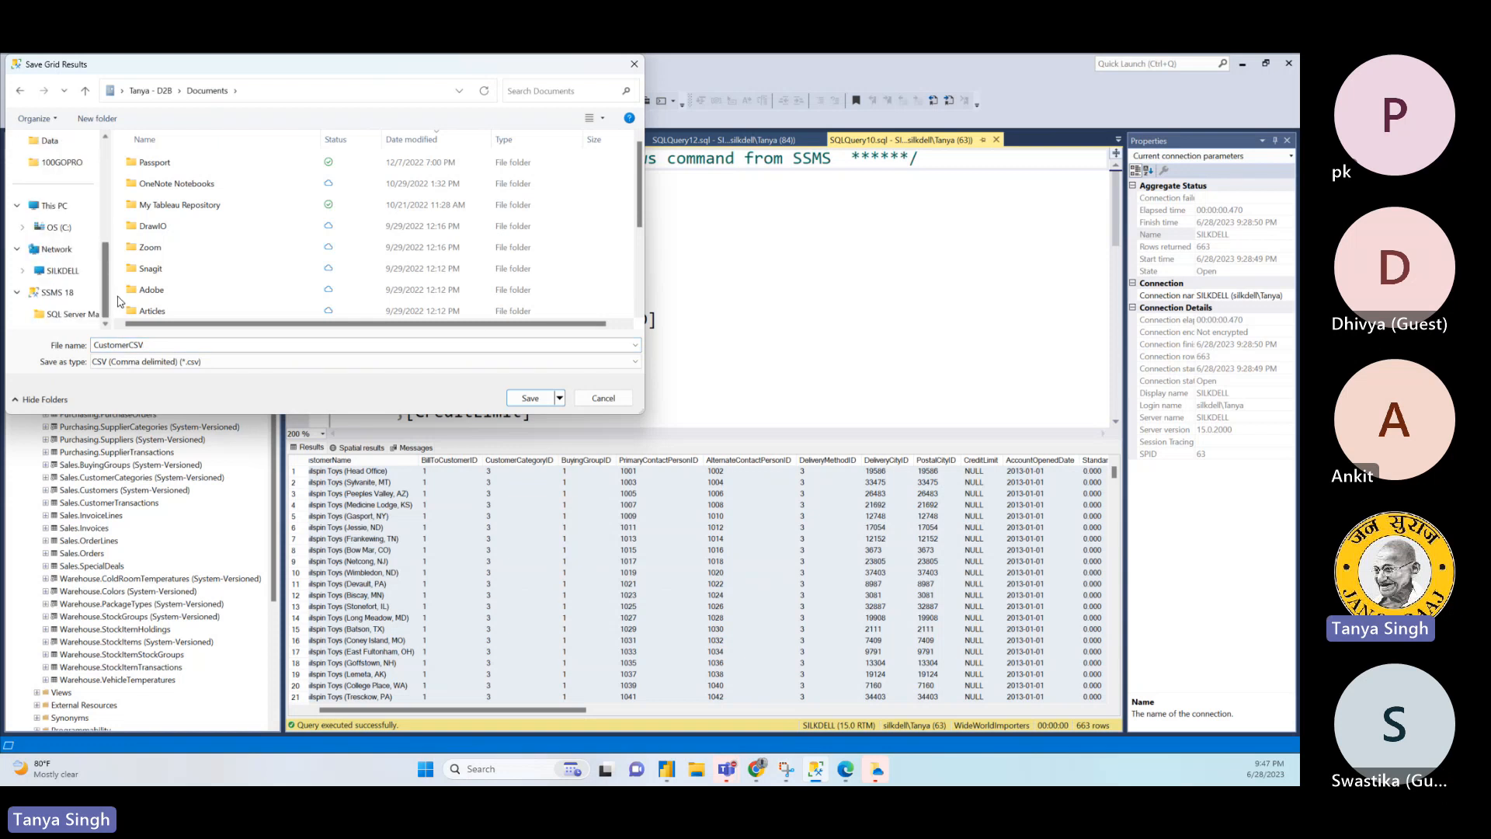
pyautogui.click(54, 205)
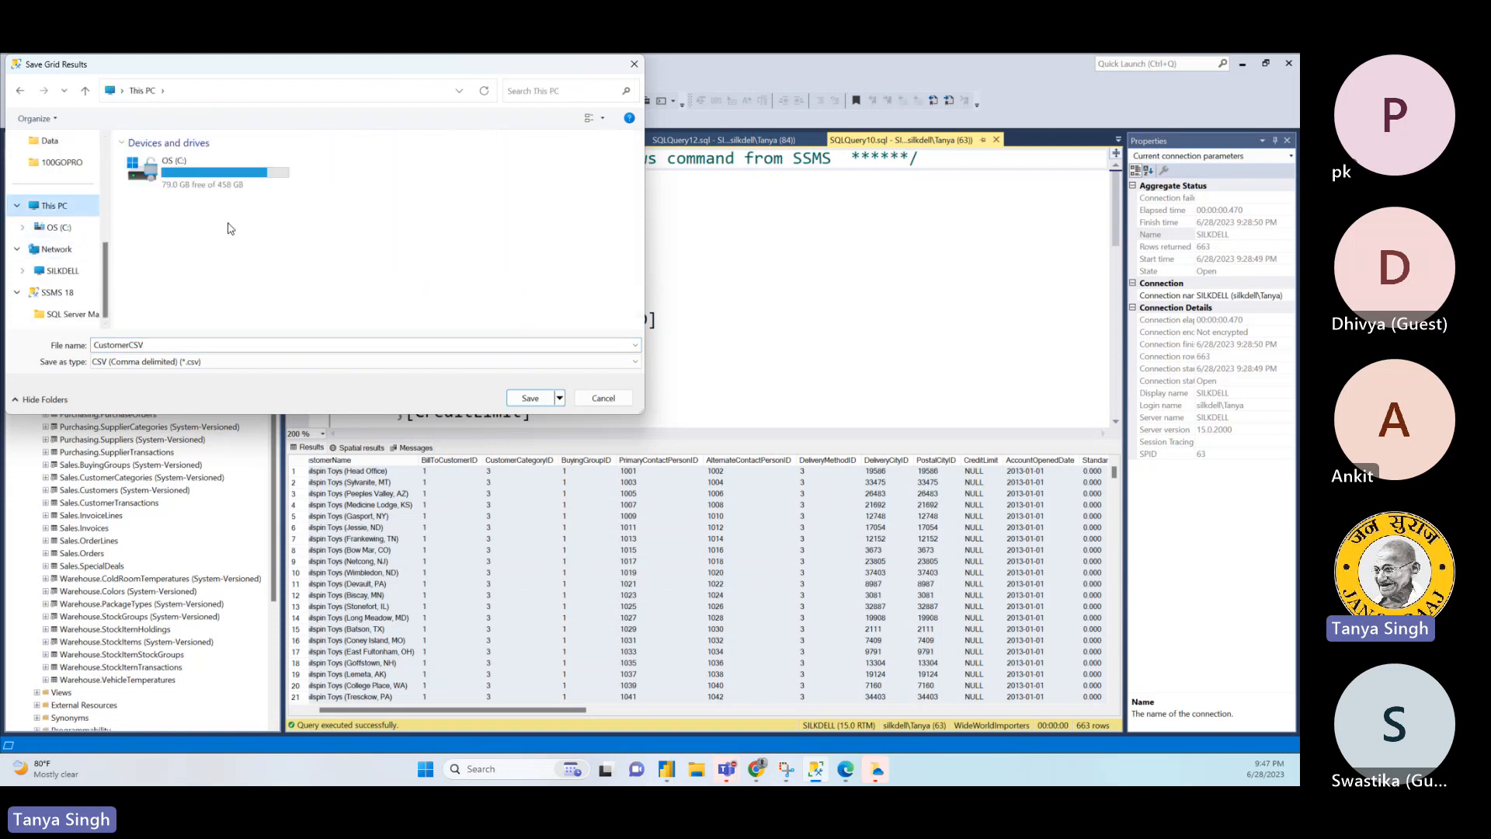
pyautogui.doubleClick(211, 175)
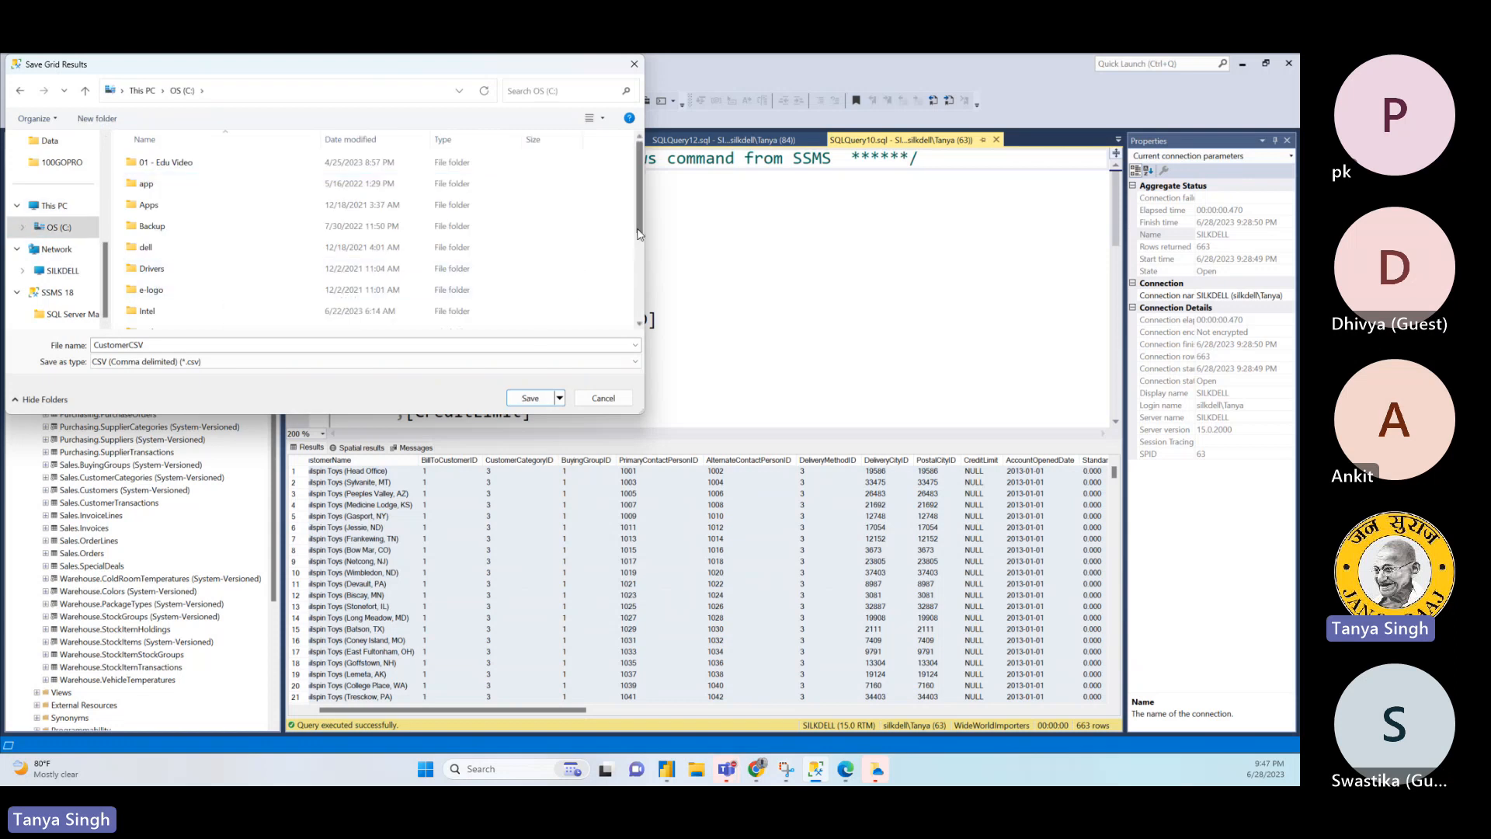
pyautogui.moveTo(642, 230); pyautogui.dragTo(646, 256)
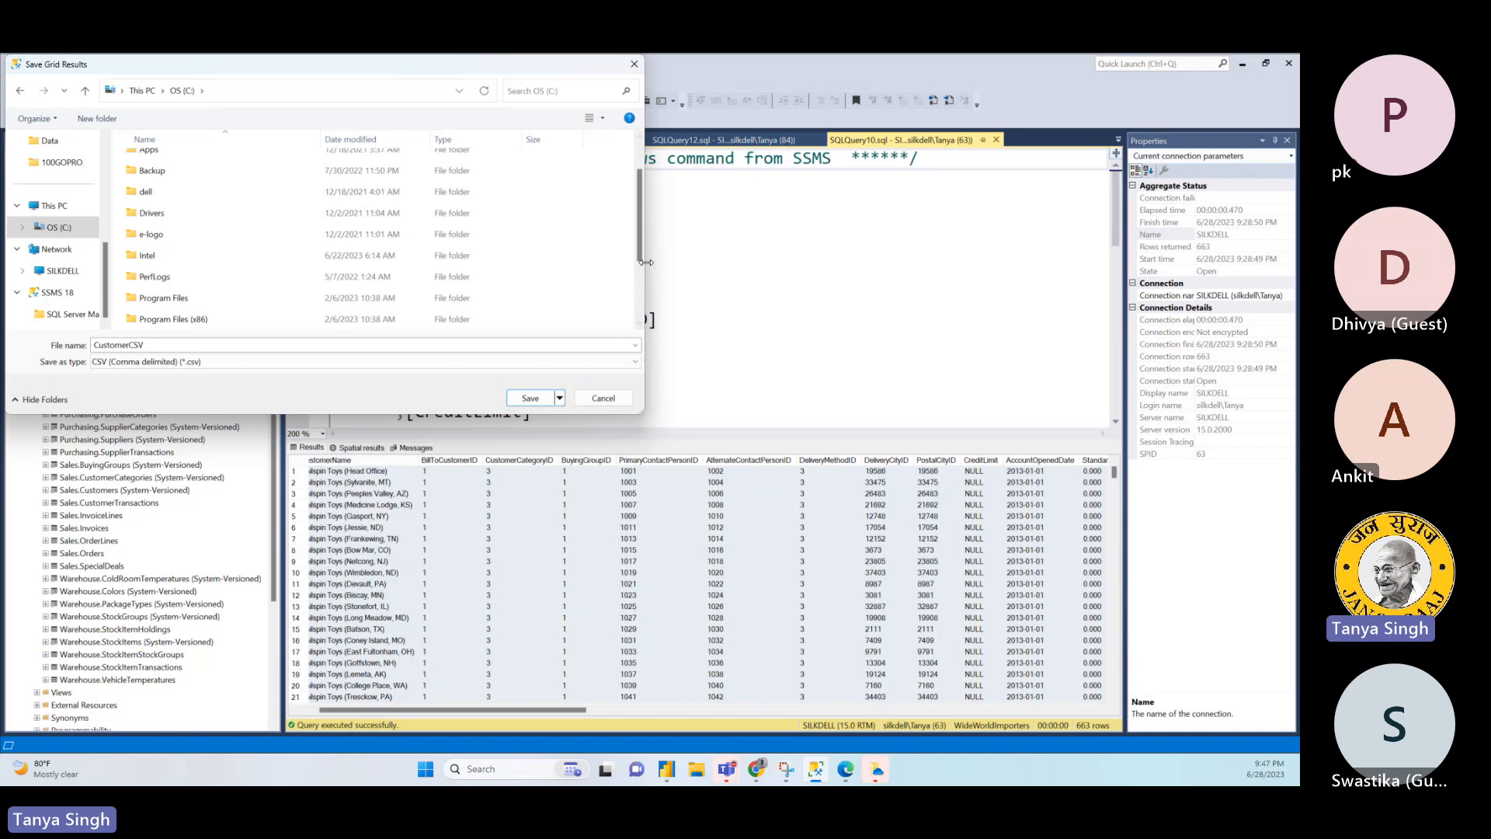
pyautogui.moveTo(641, 257); pyautogui.dragTo(645, 344)
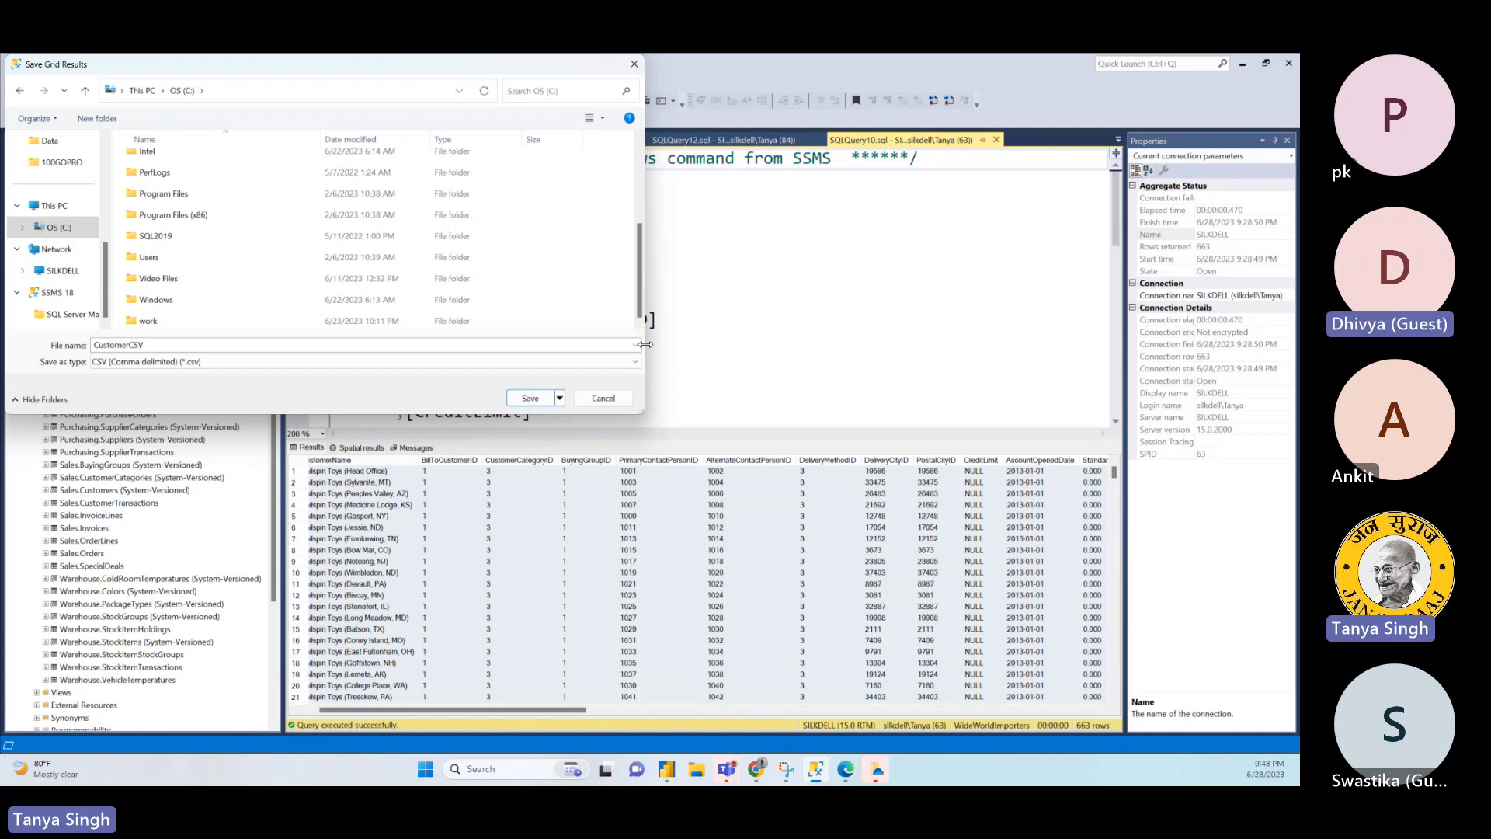
pyautogui.click(604, 398)
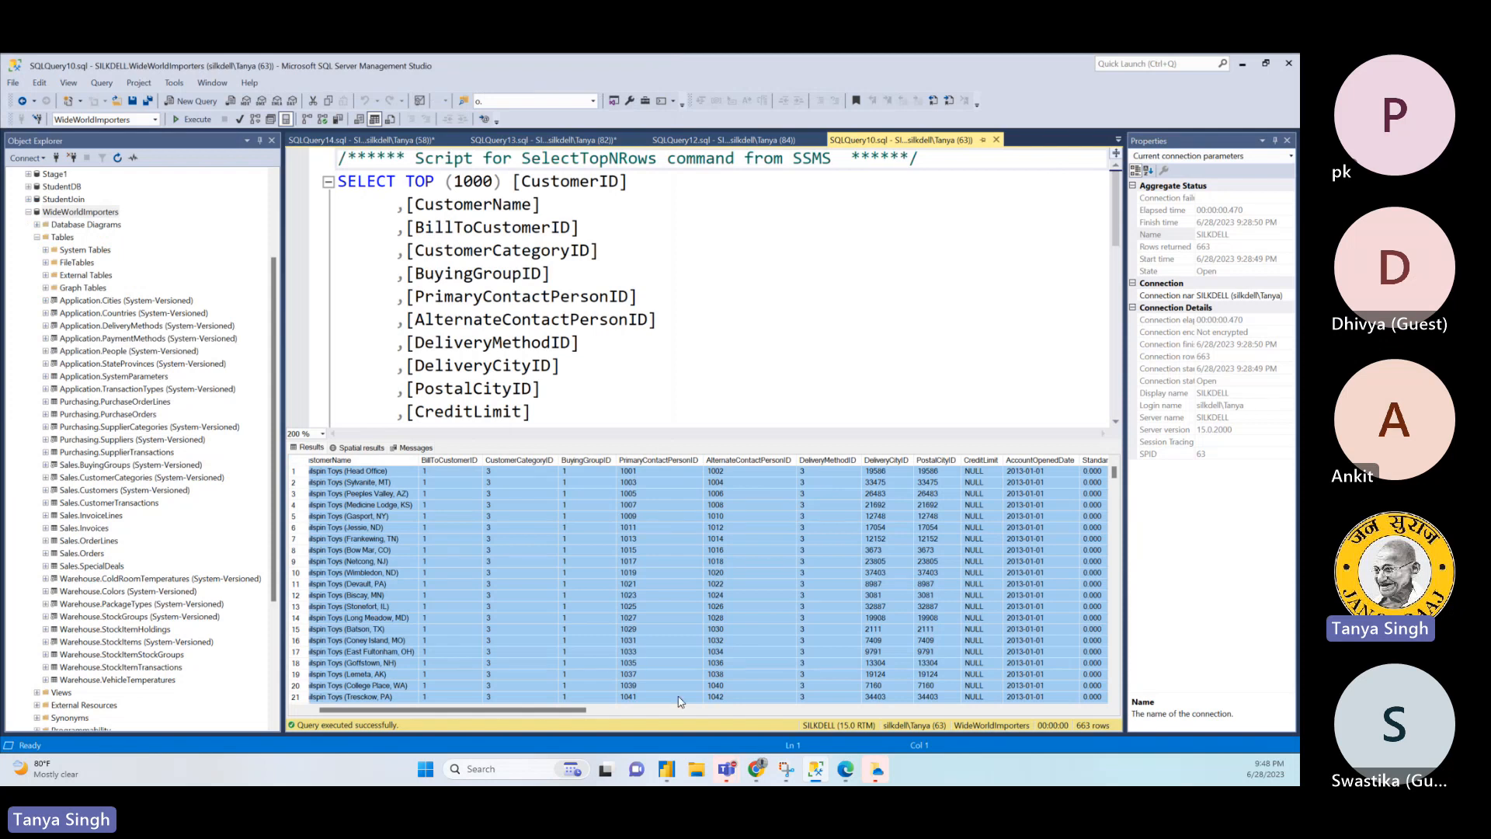
# - Switch back to Power BI Desktop, review the preview's remaining columns through CustomerCity, and load the query's data into the report
pyautogui.click(816, 780)
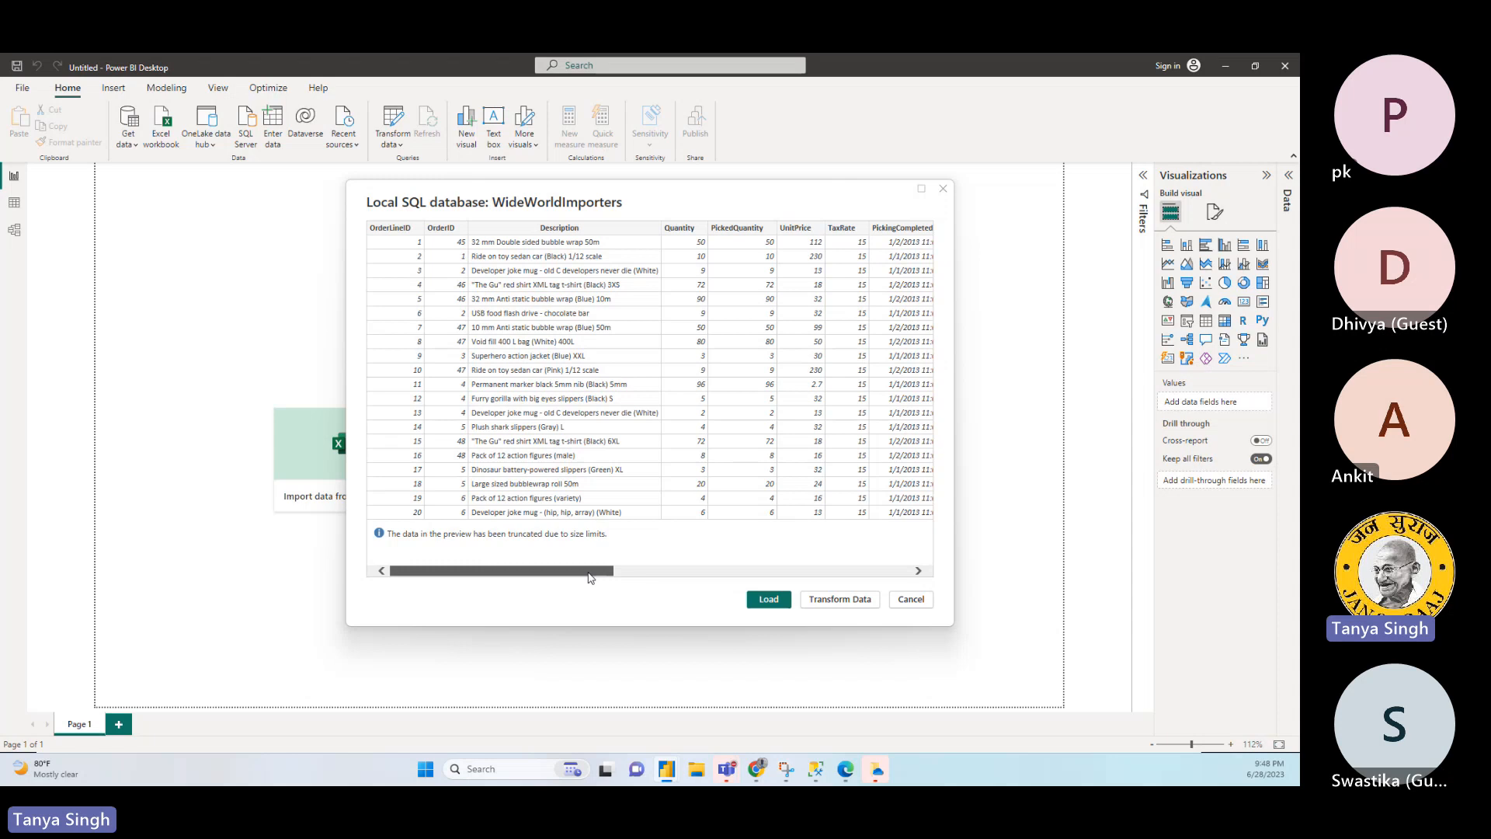
pyautogui.moveTo(589, 577); pyautogui.dragTo(885, 575)
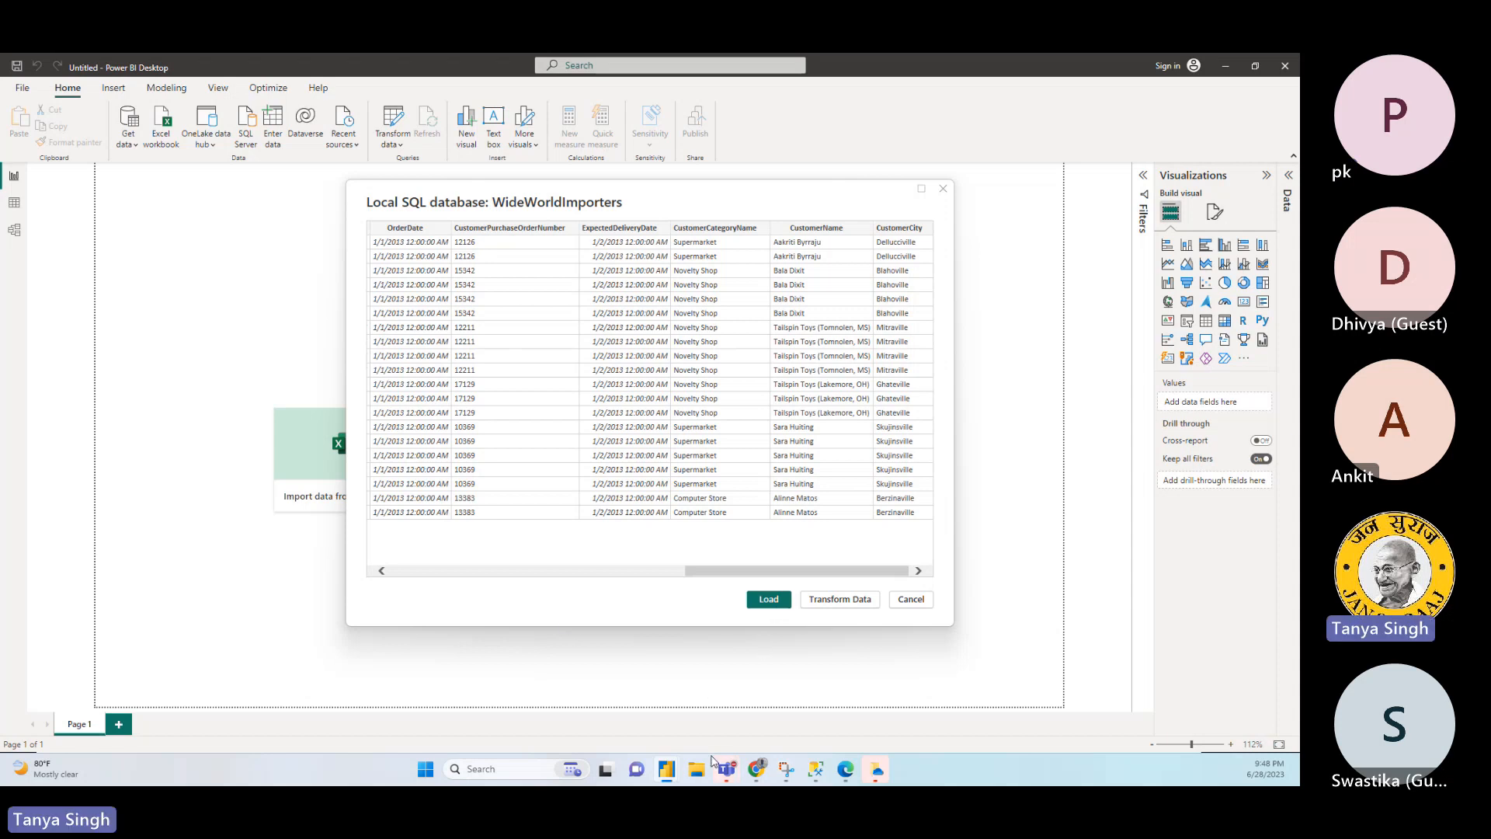
pyautogui.click(769, 601)
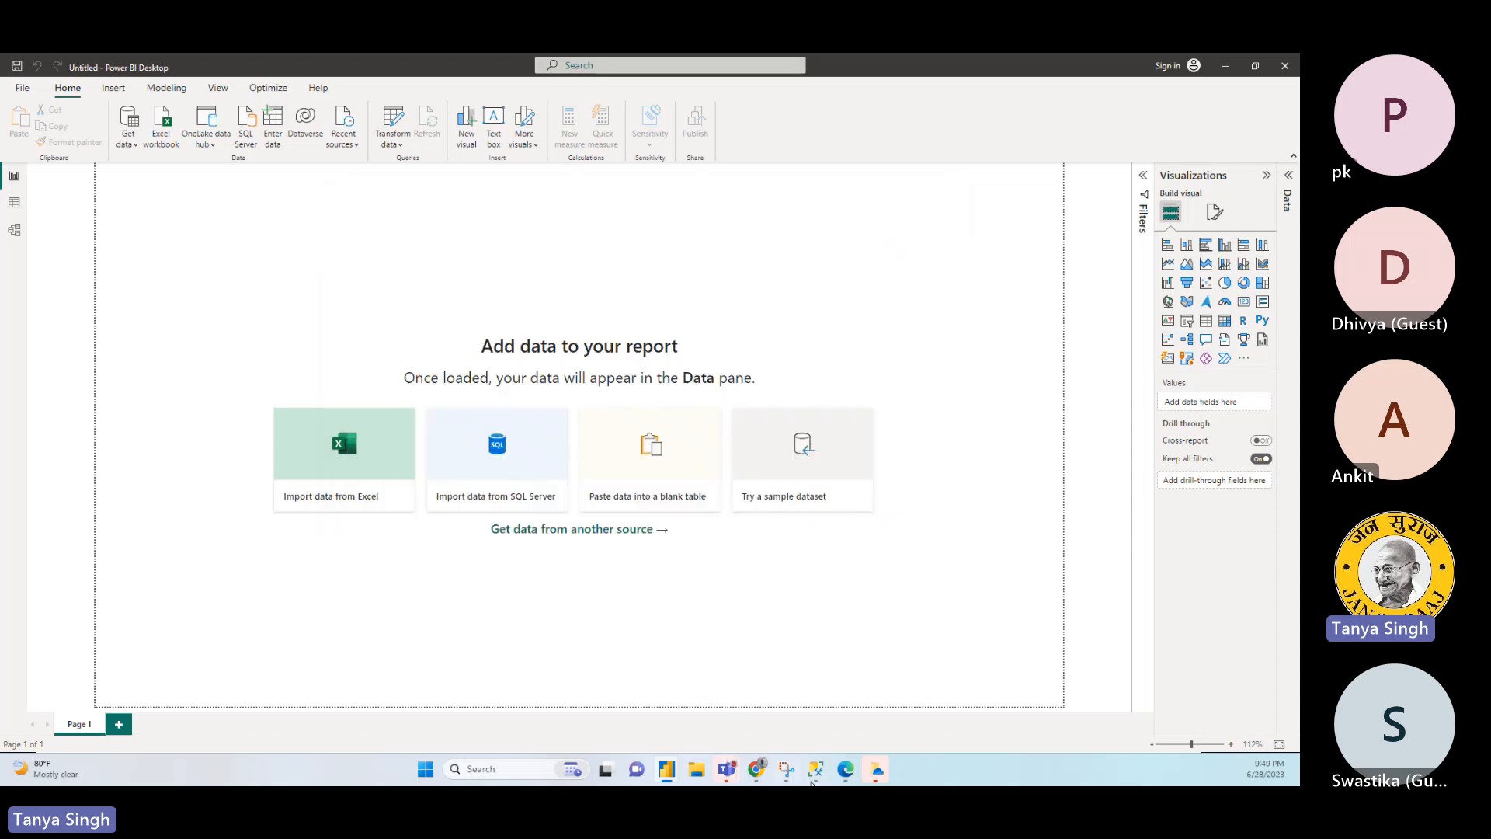
# - Switch to SQL Server Management Studio, close SQLQuery10 and SQLQuery14 without saving, and go to the joined order query in SQLQuery5
pyautogui.click(816, 769)
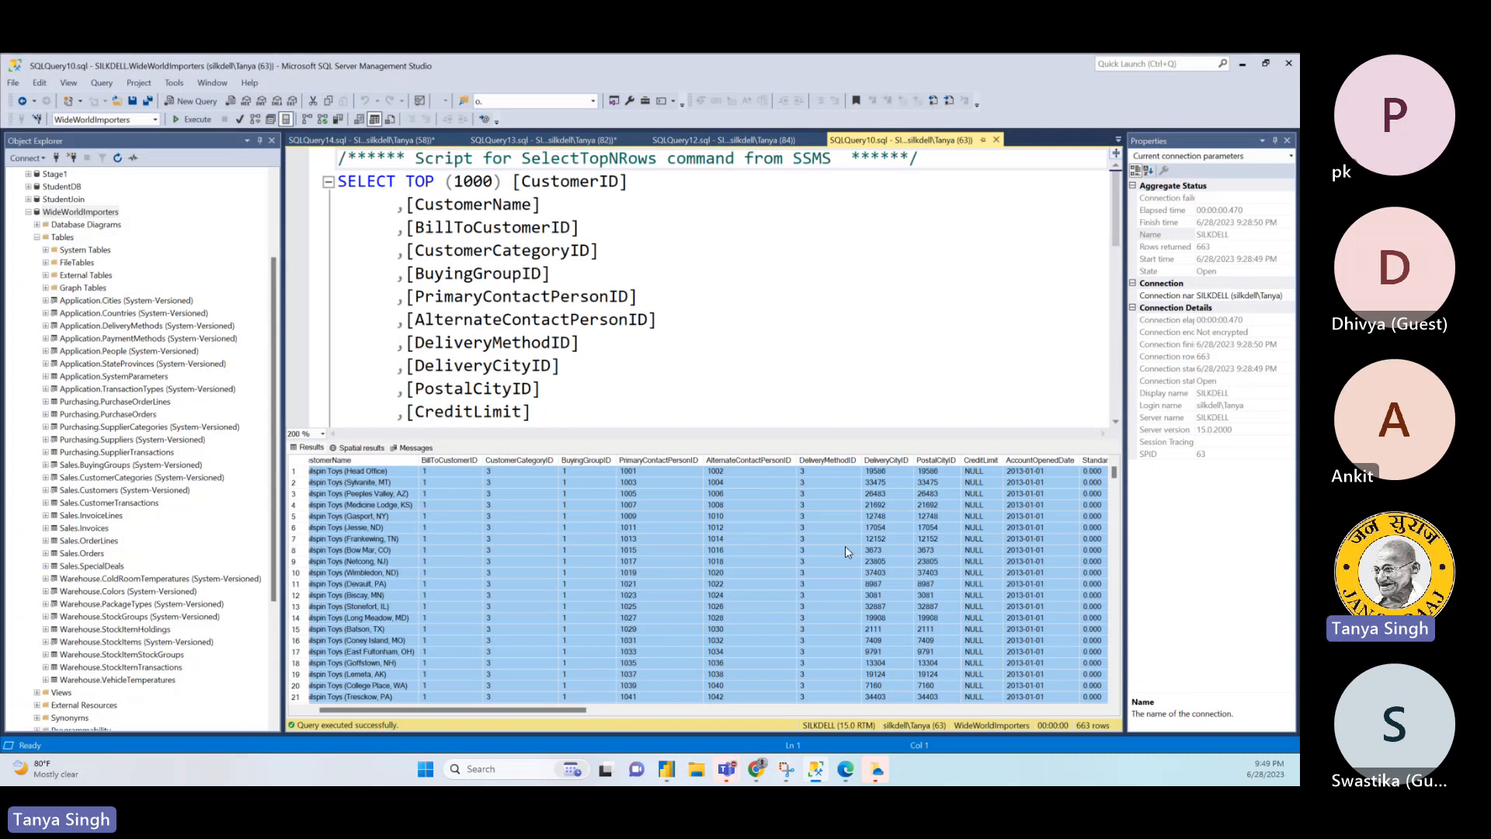
pyautogui.click(996, 140)
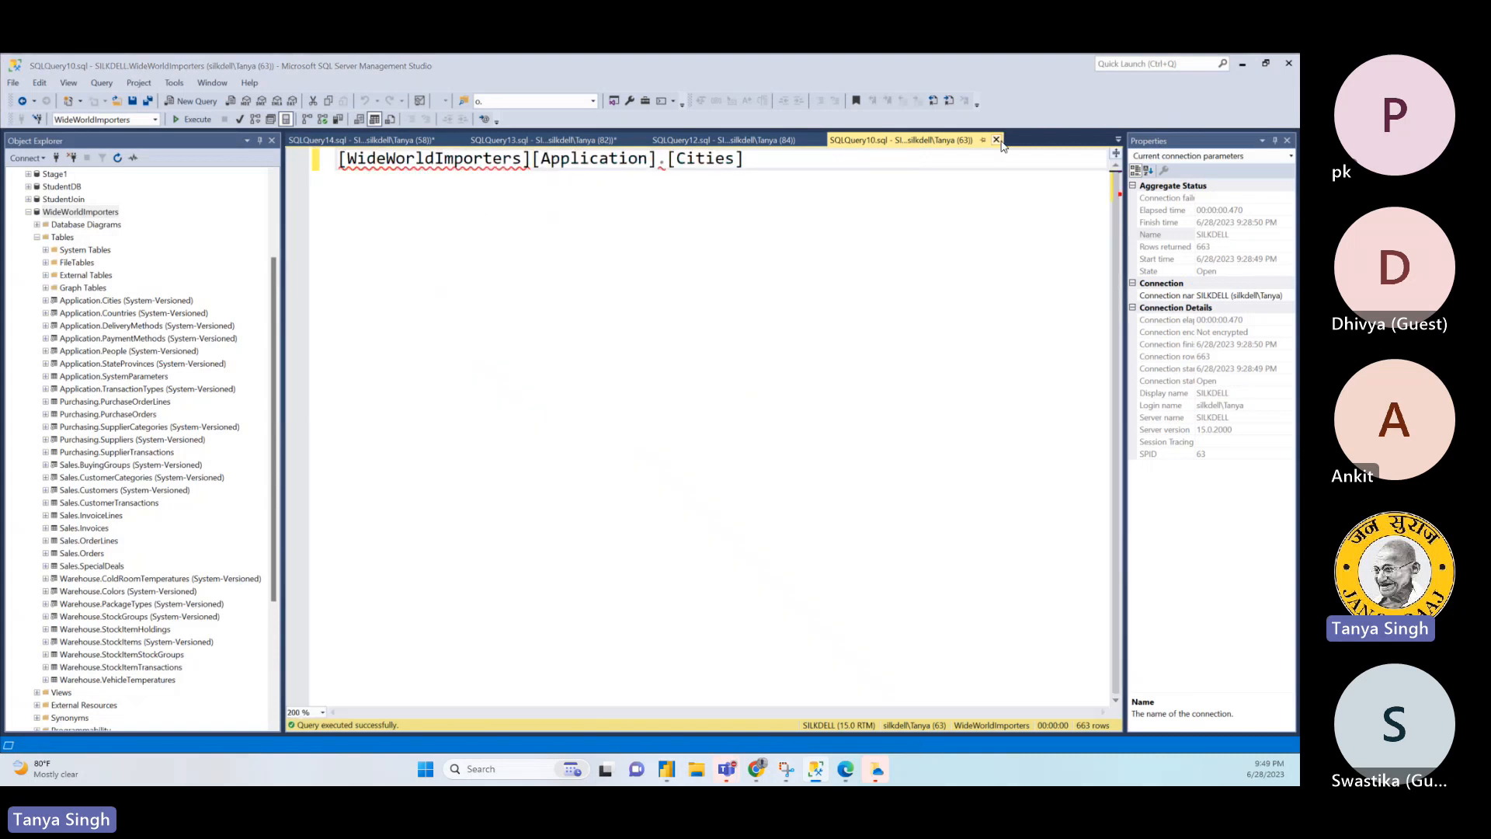
pyautogui.click(457, 140)
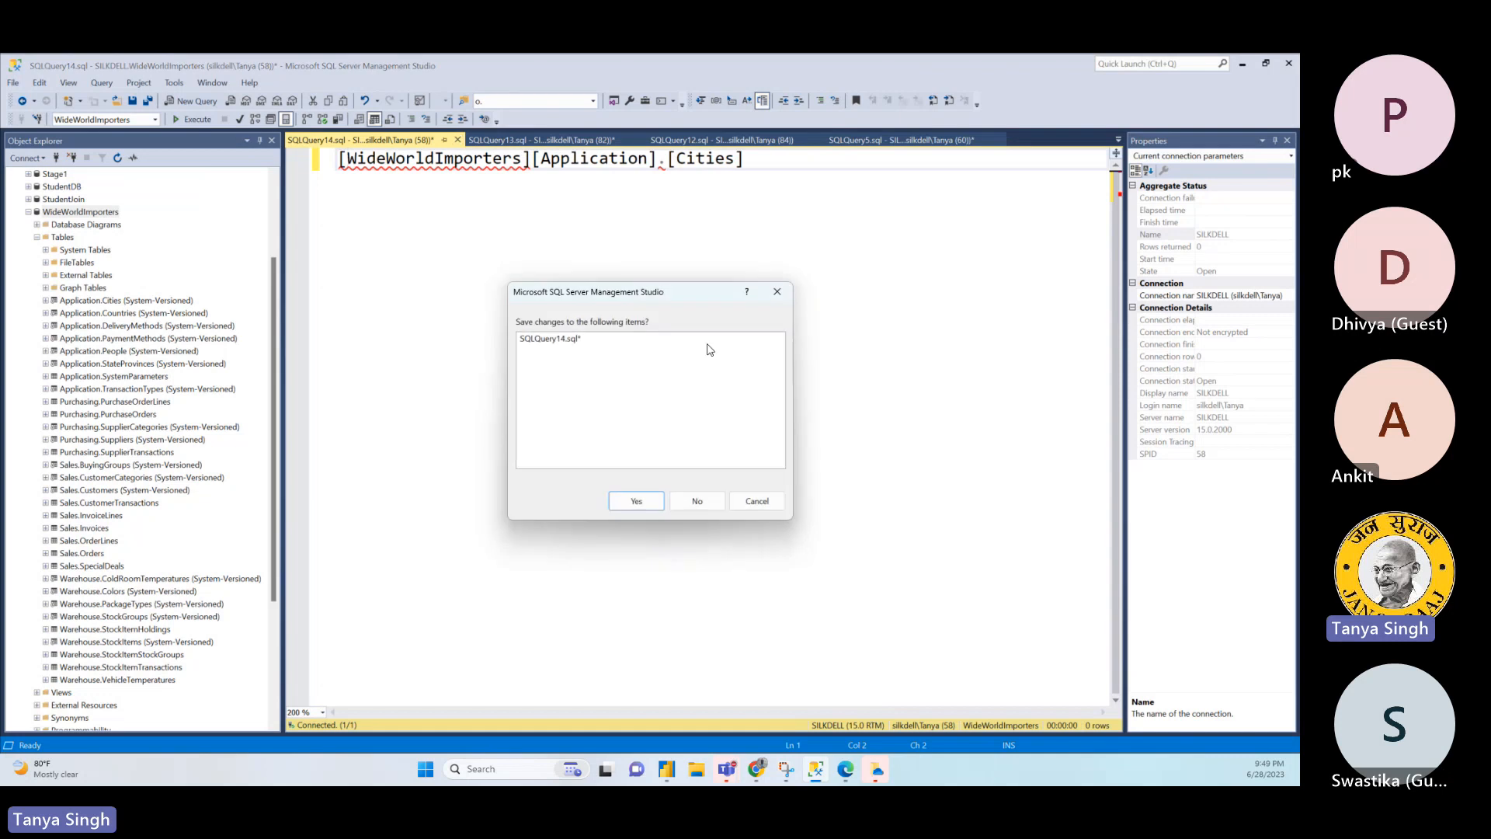
pyautogui.click(697, 502)
pyautogui.click(615, 361)
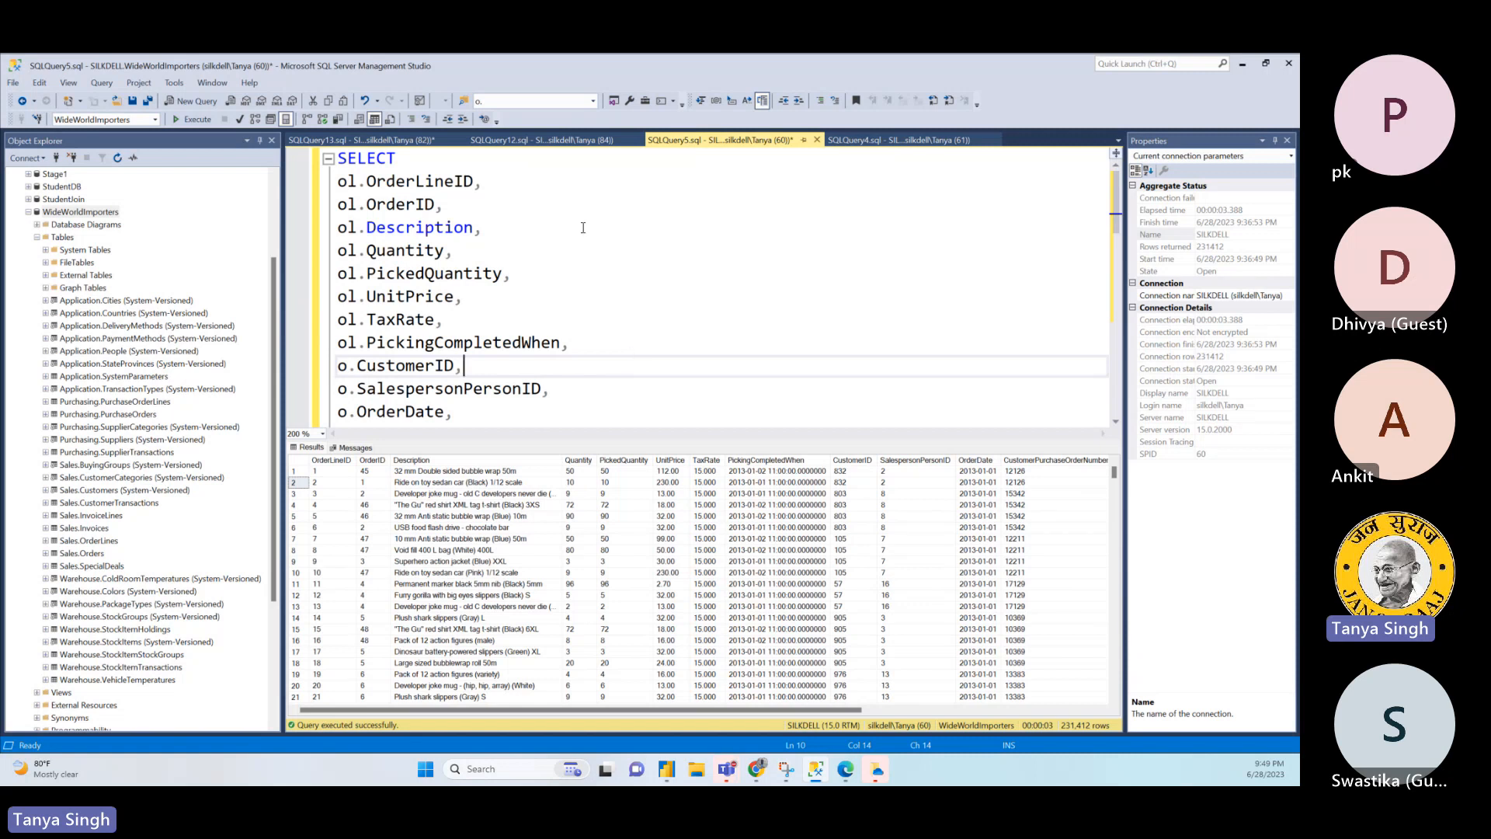
# - Save the SQLQuery5 order query as an SQL file named FisrtFlatModelWideWorld in the SQL Server Management Studio documents folder
pyautogui.click(133, 101)
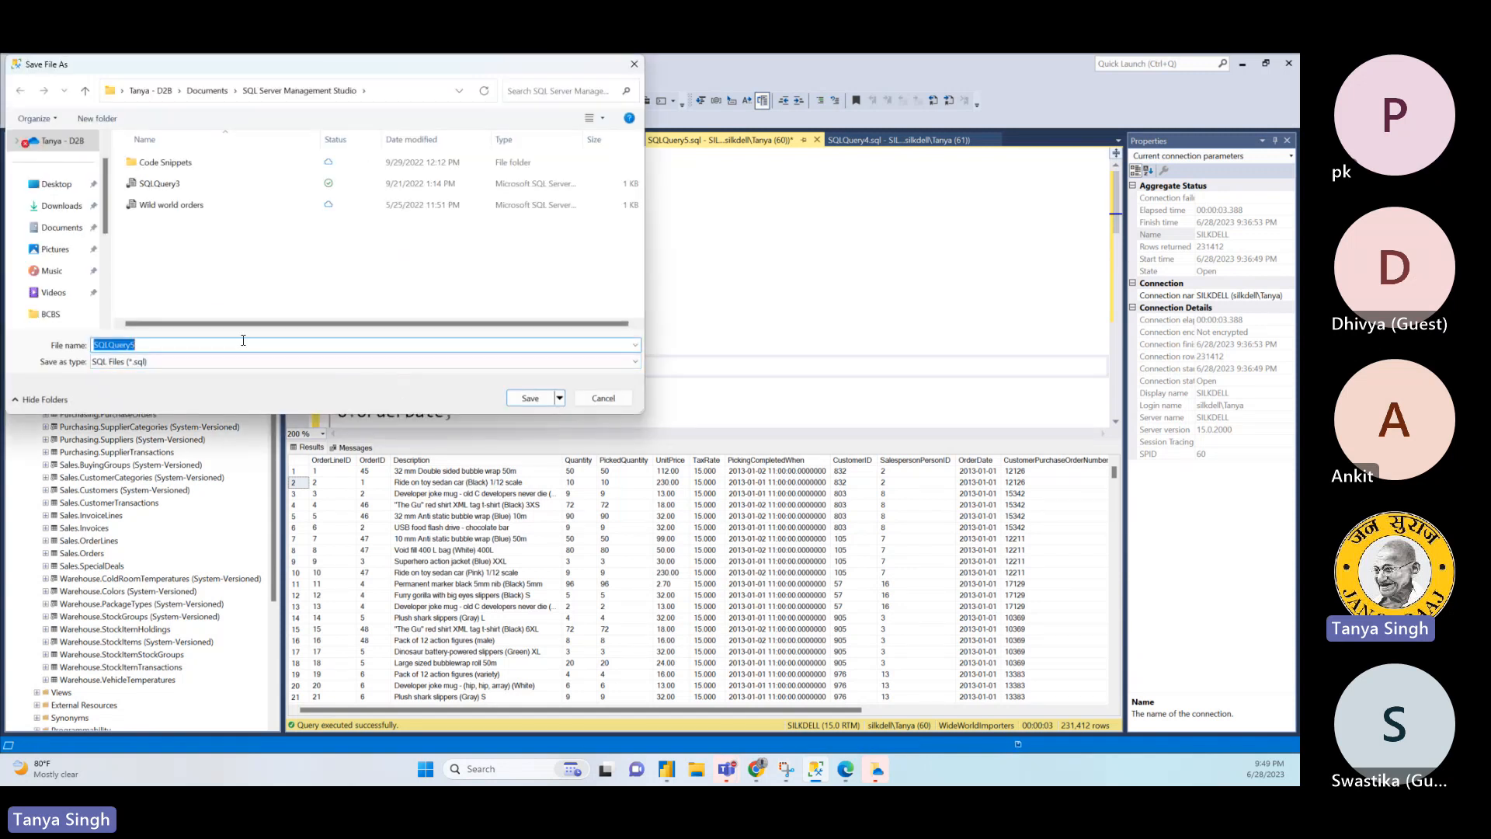
pyautogui.write('FisrtFlatModel')
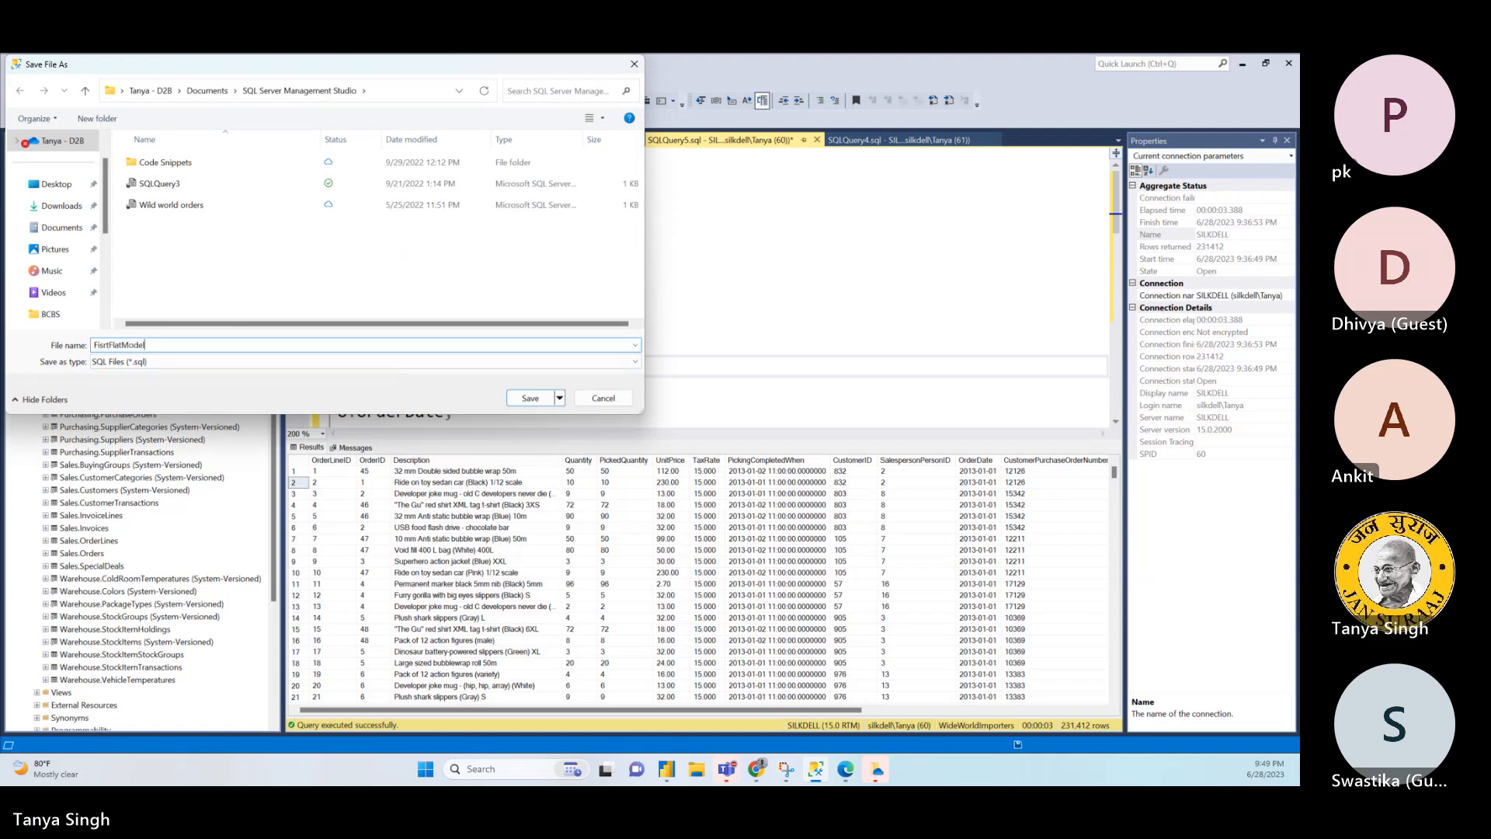
pyautogui.write('C')
pyautogui.press('BackSpace')
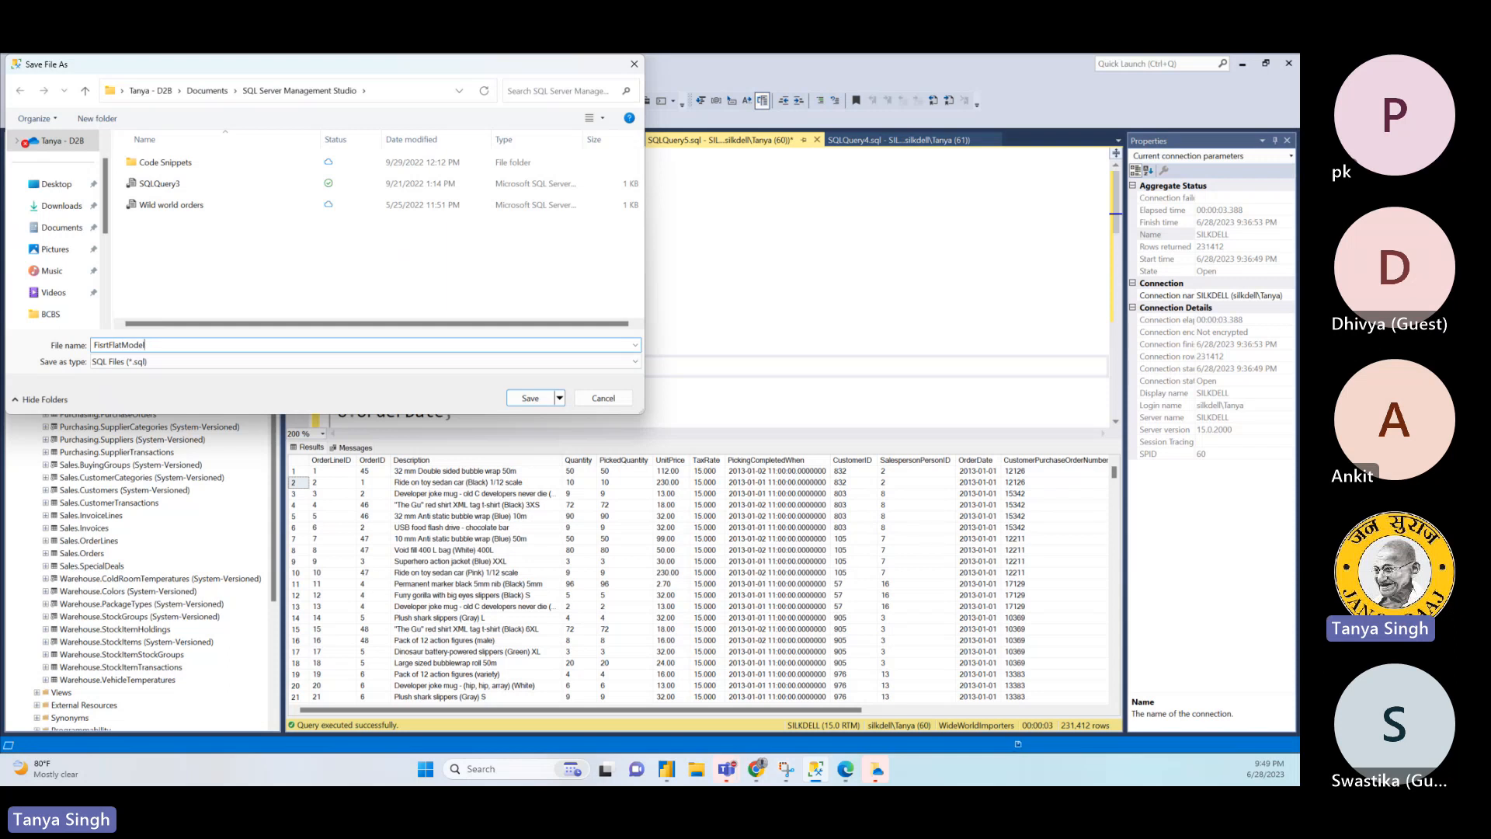
pyautogui.write('WideWor')
pyautogui.press('BackSpace')
pyautogui.write('rld')
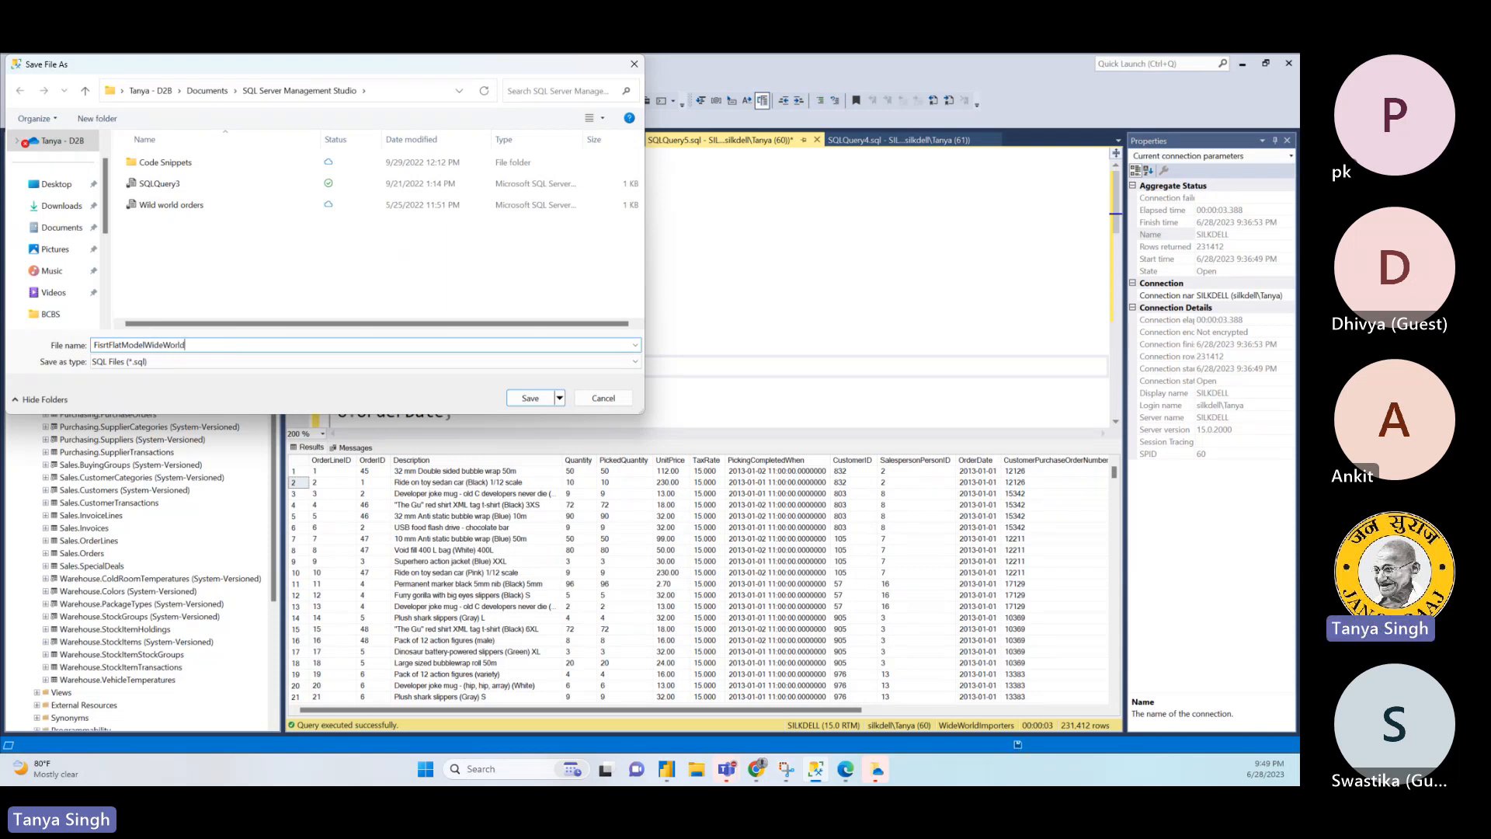
pyautogui.click(531, 399)
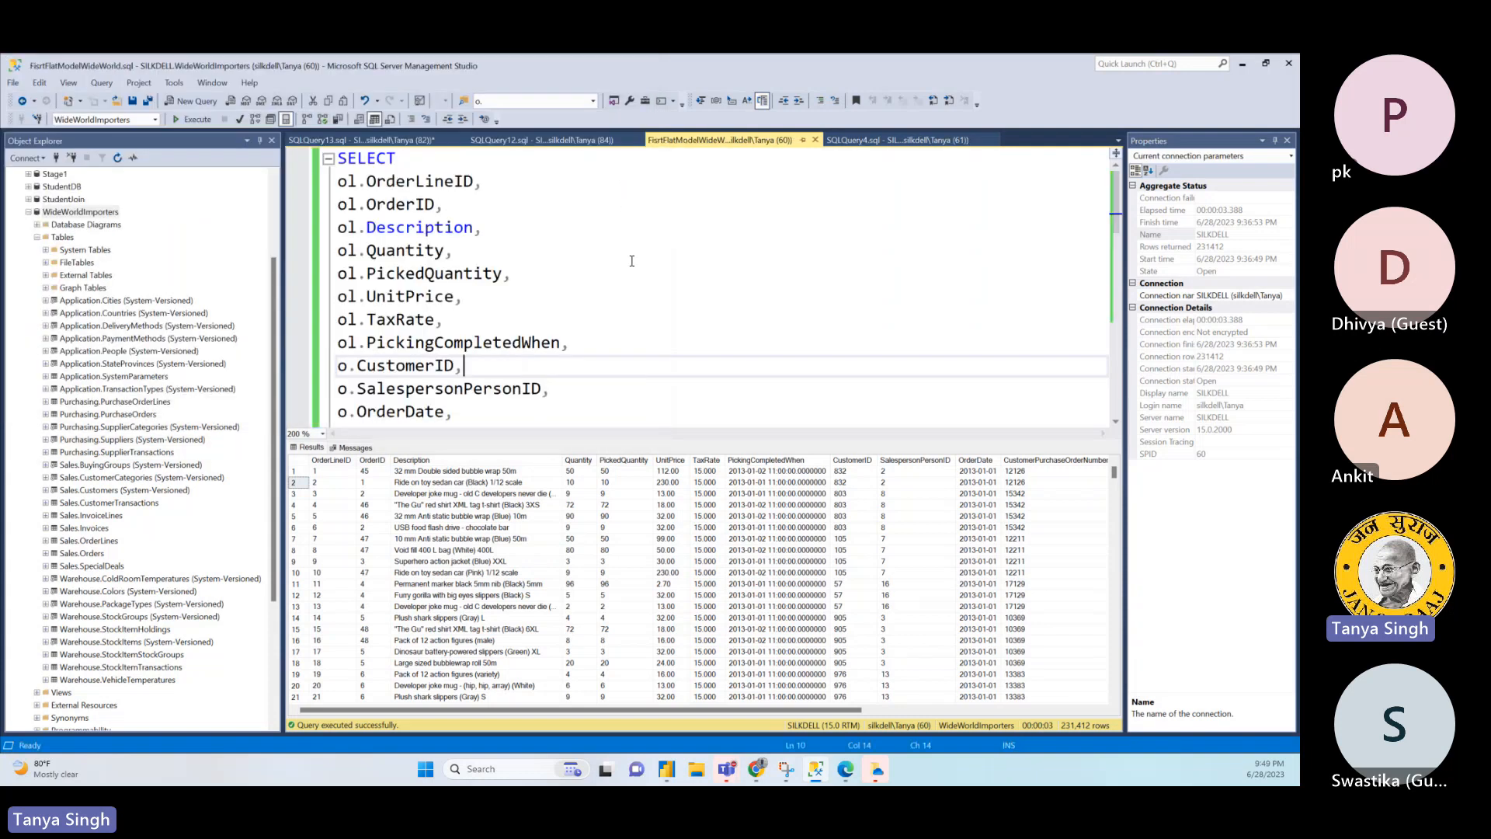
# - Check the file commands available for the query script and save the script again under its current name
pyautogui.click(12, 84)
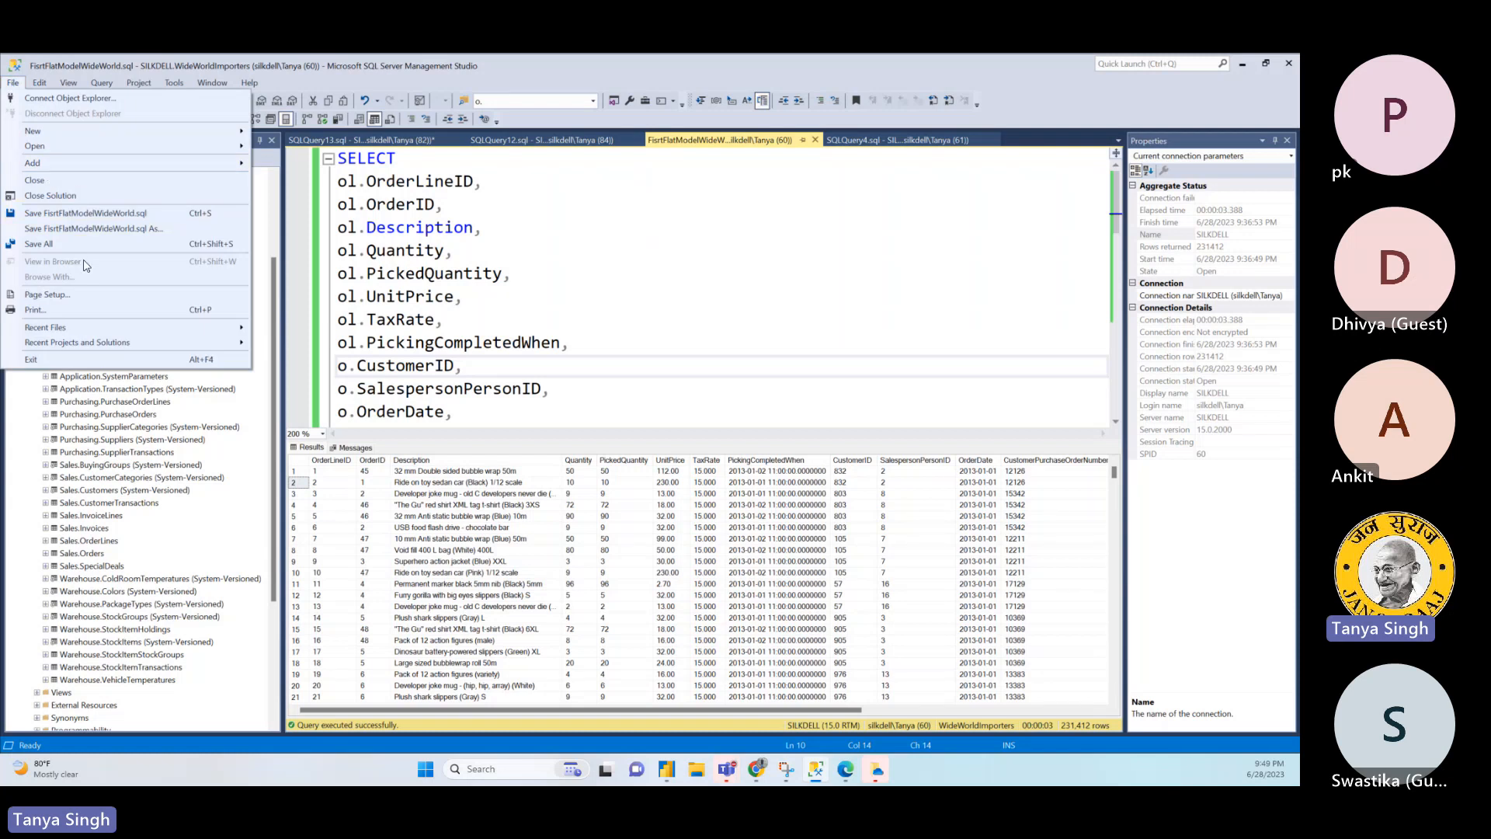
pyautogui.click(730, 230)
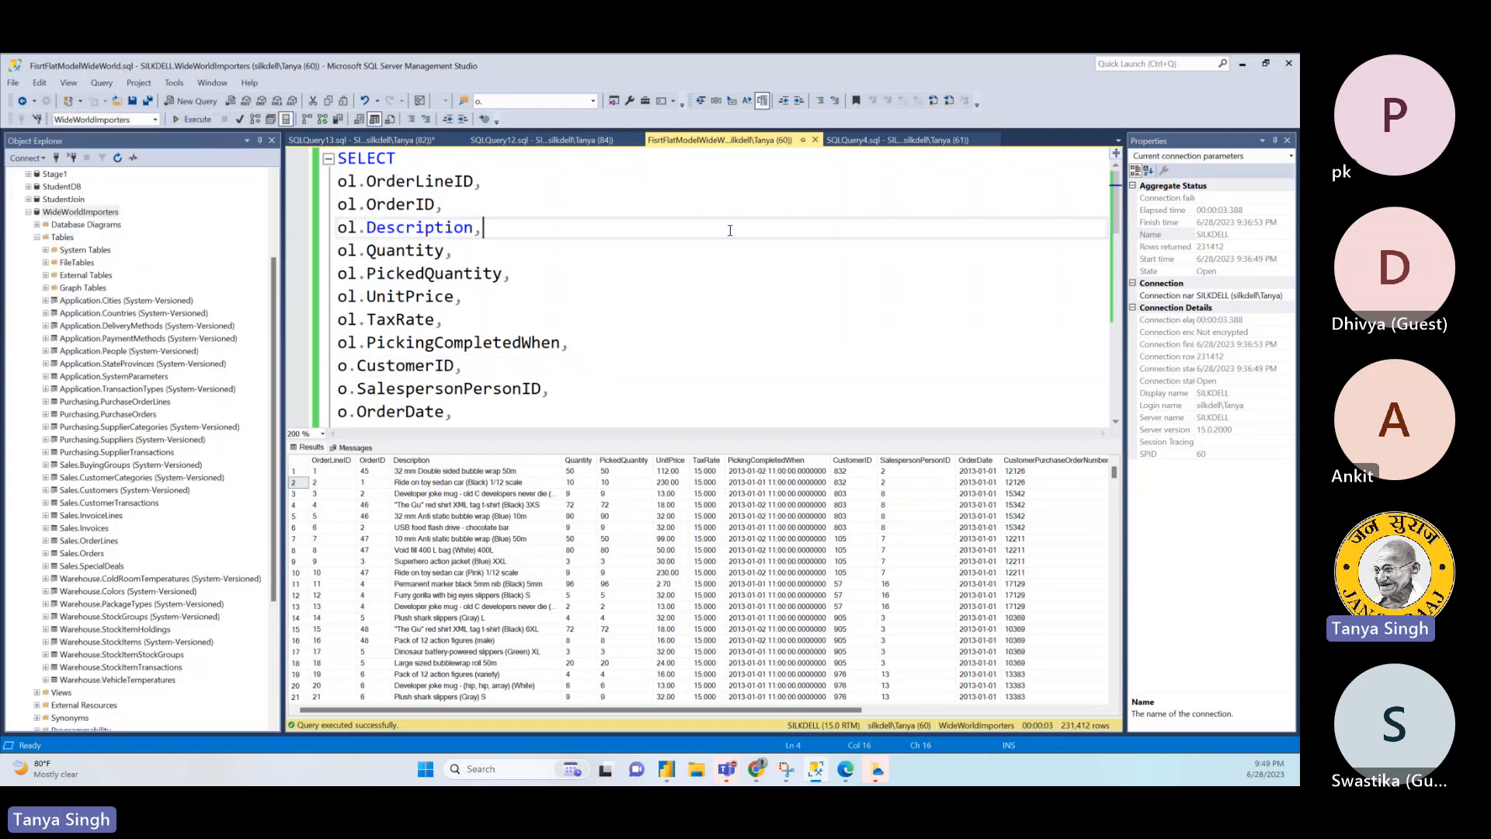
pyautogui.click(132, 101)
pyautogui.click(668, 389)
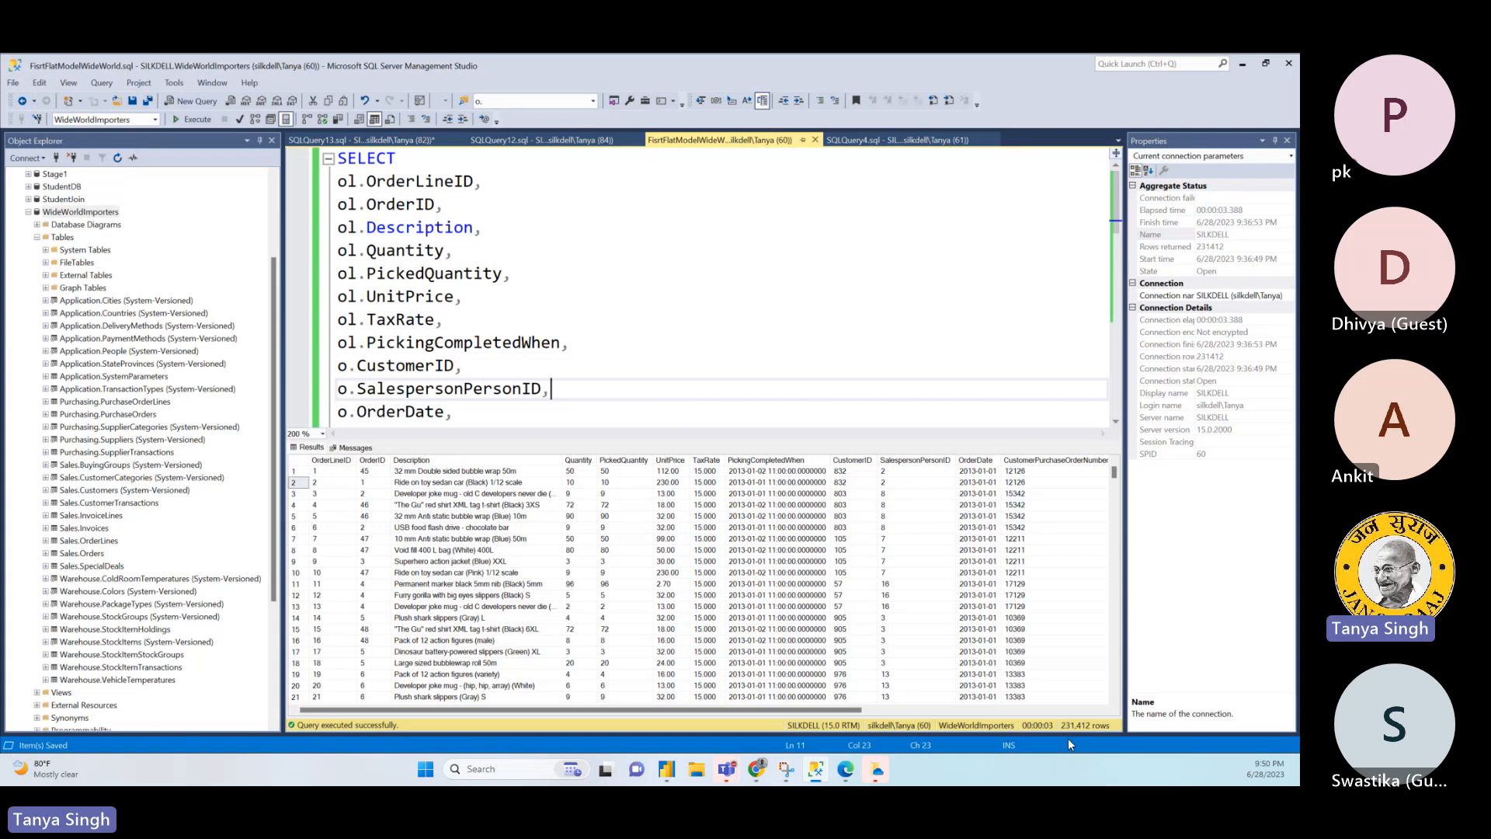
# - Review the saved query from its selected columns down to the FROM and JOIN clauses
pyautogui.click(832, 370)
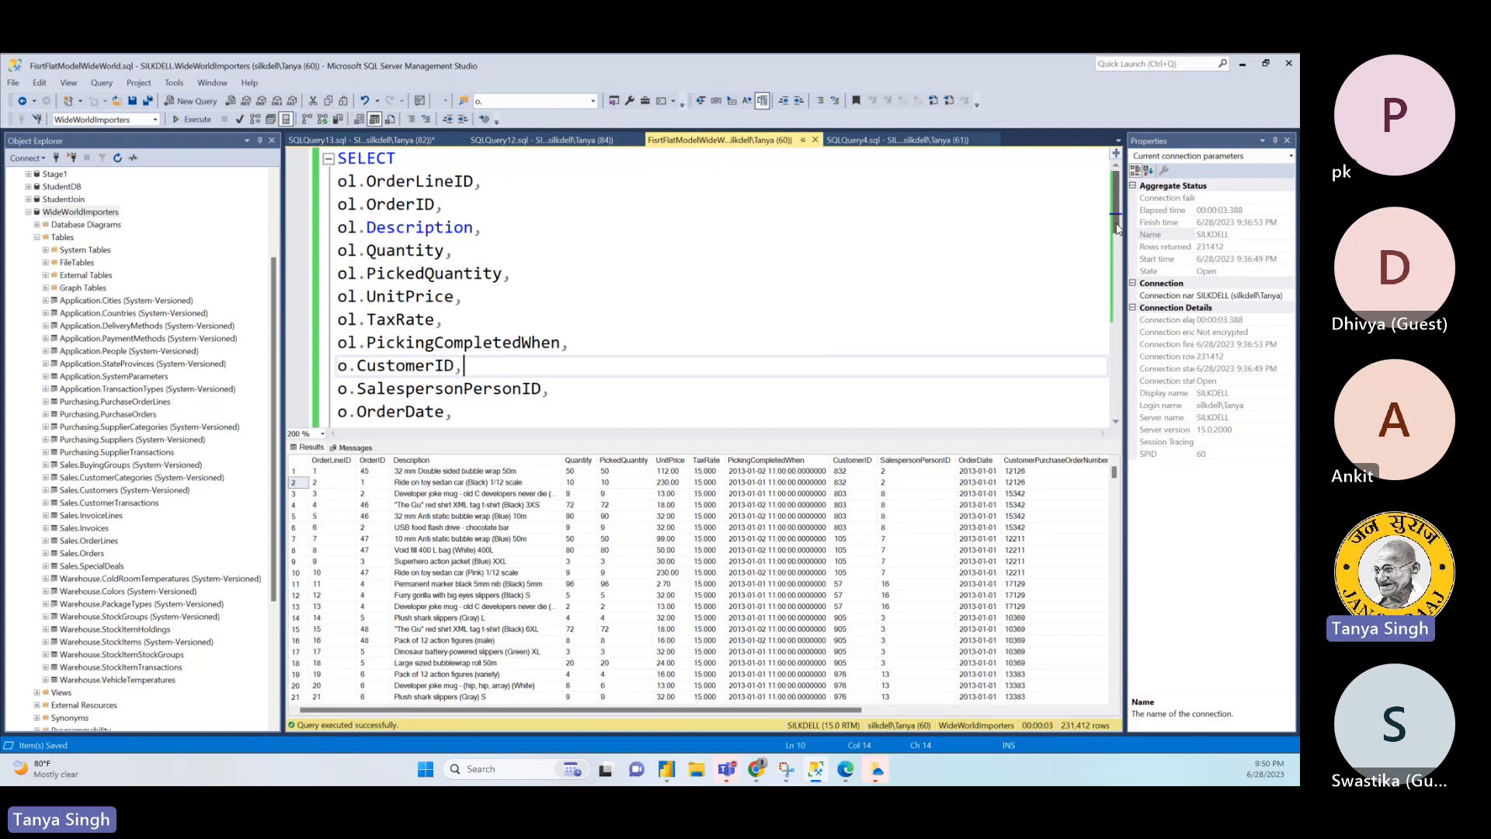
pyautogui.moveTo(1118, 228); pyautogui.dragTo(1122, 302)
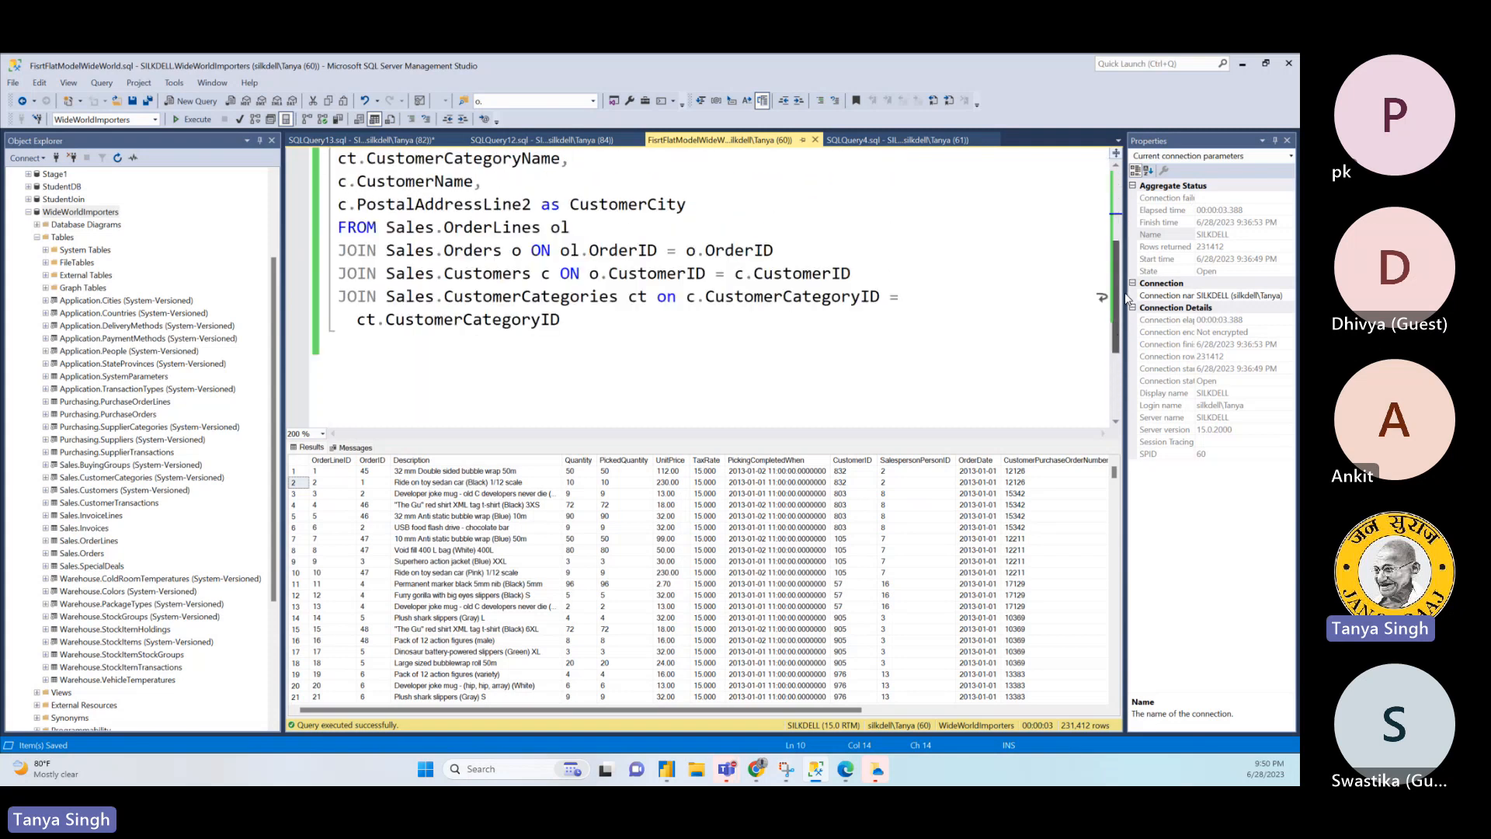
pyautogui.click(670, 318)
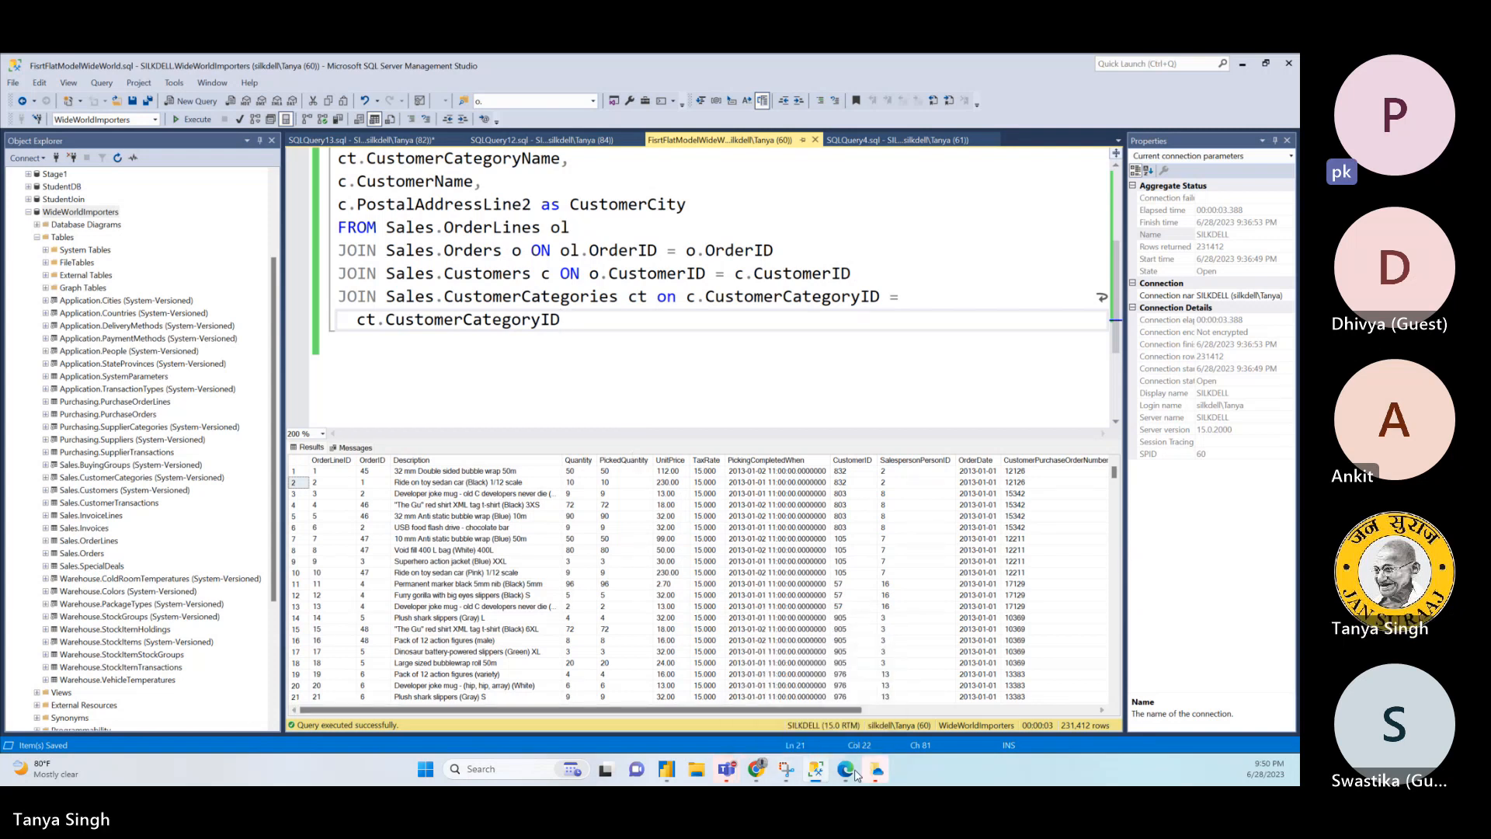
pyautogui.moveTo(673, 771)
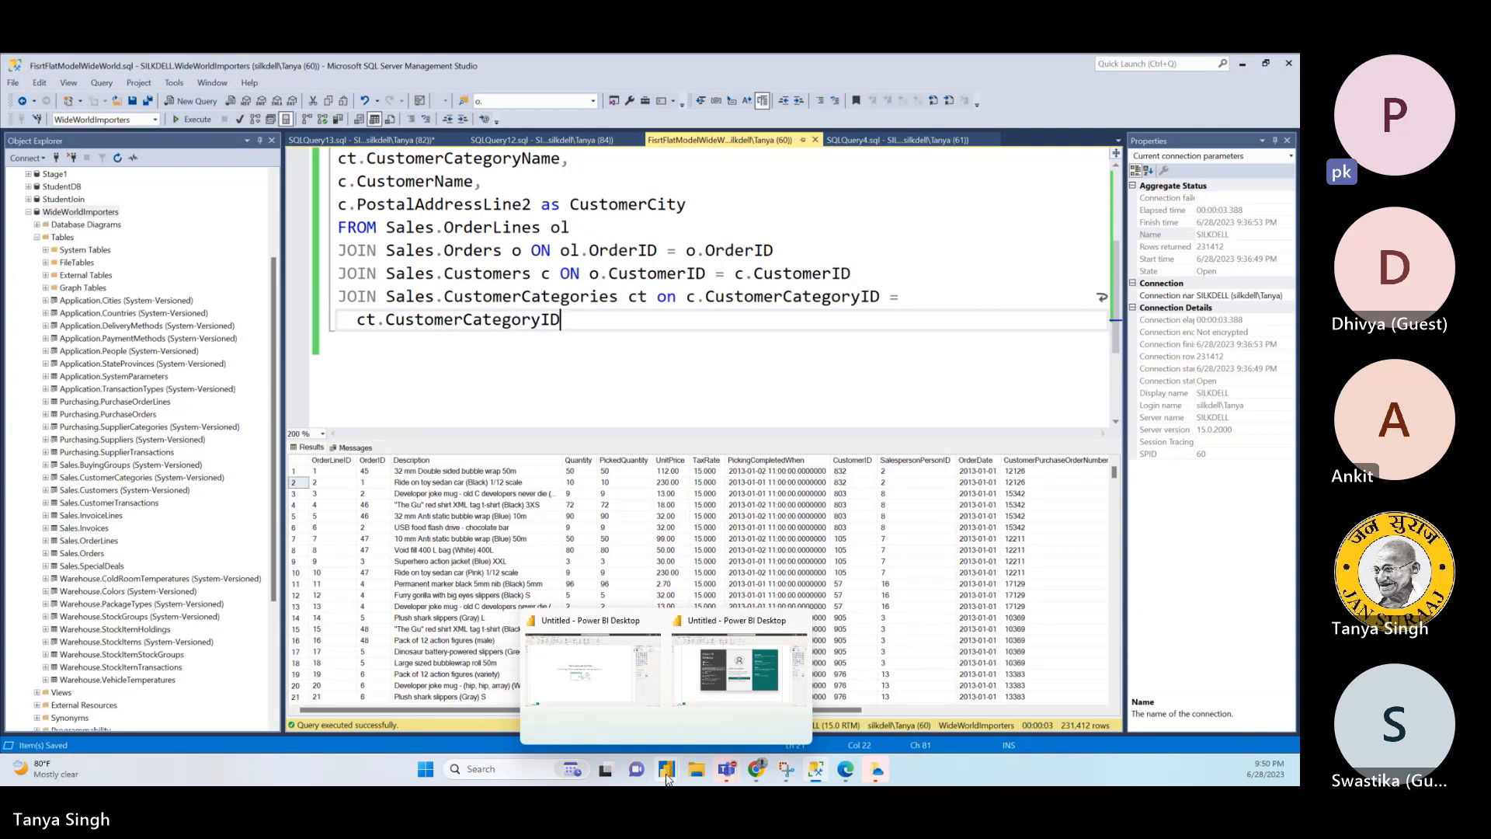
pyautogui.press('Return')
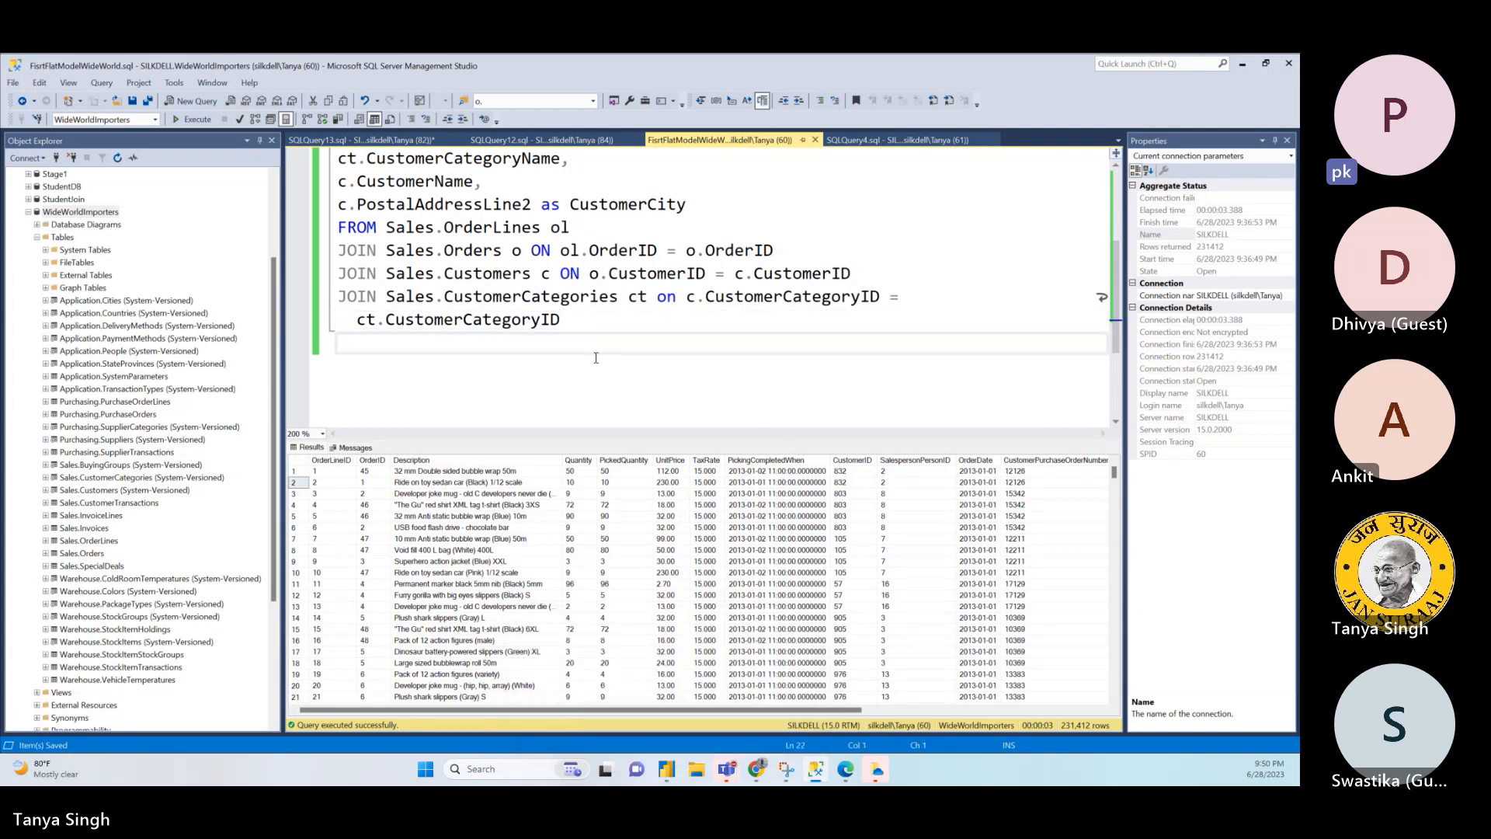
# - Close SQLQuery13 without saving its changes and close SQLQuery12, leaving the flat model query in view
pyautogui.click(555, 145)
pyautogui.click(404, 141)
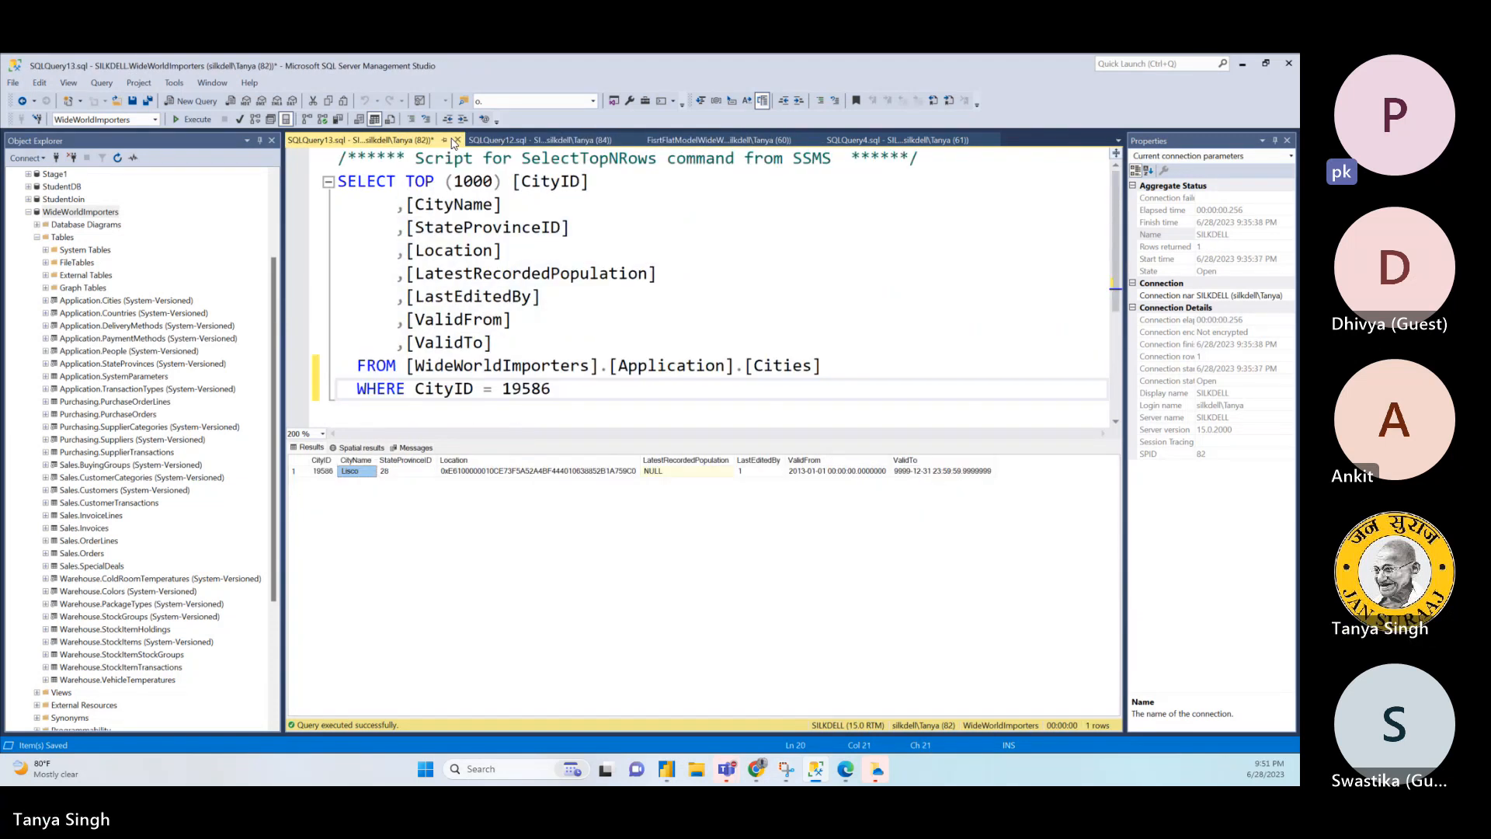
pyautogui.click(529, 145)
pyautogui.click(458, 140)
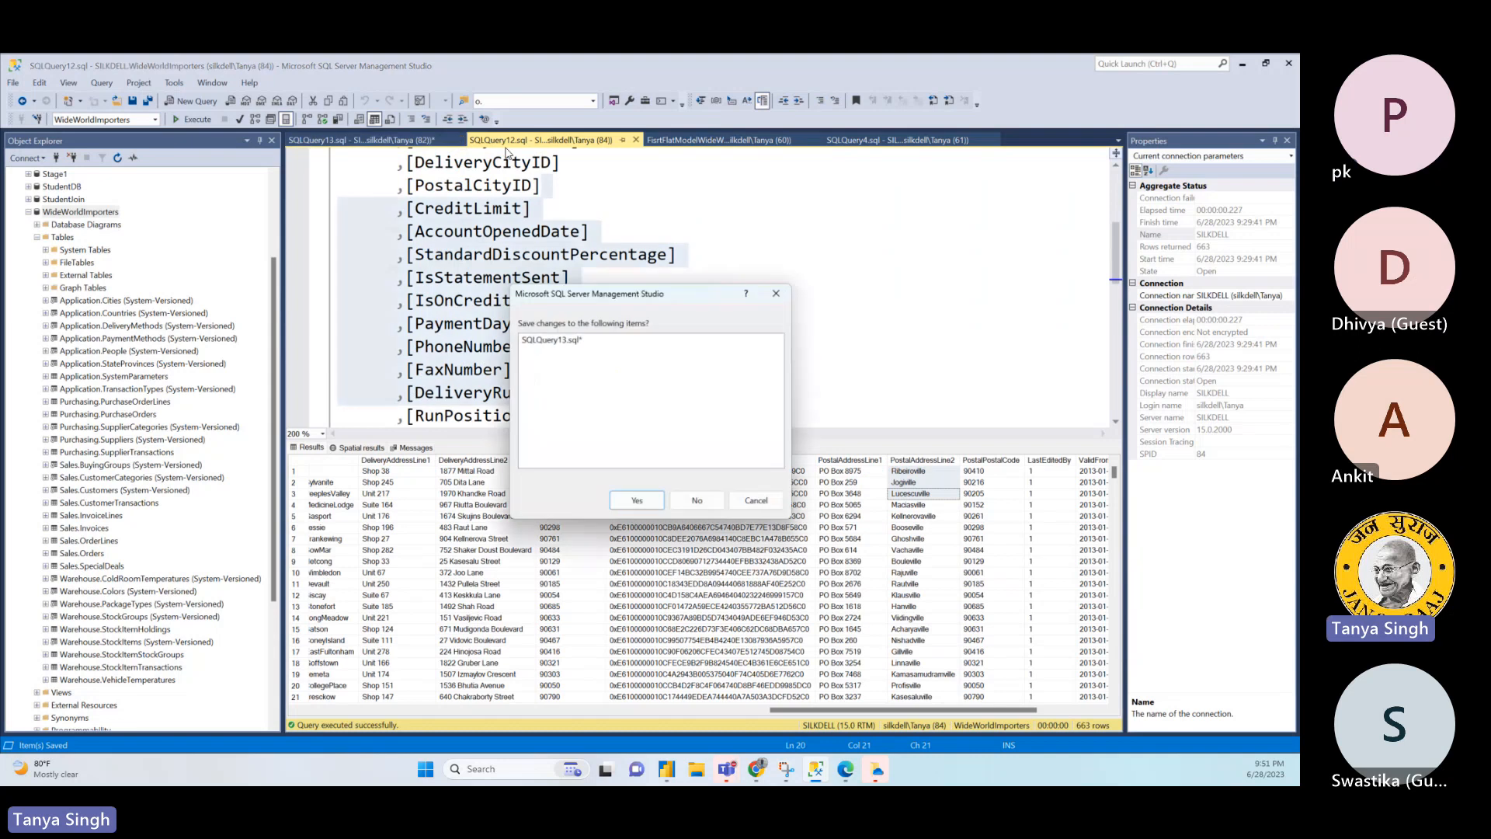
pyautogui.click(698, 501)
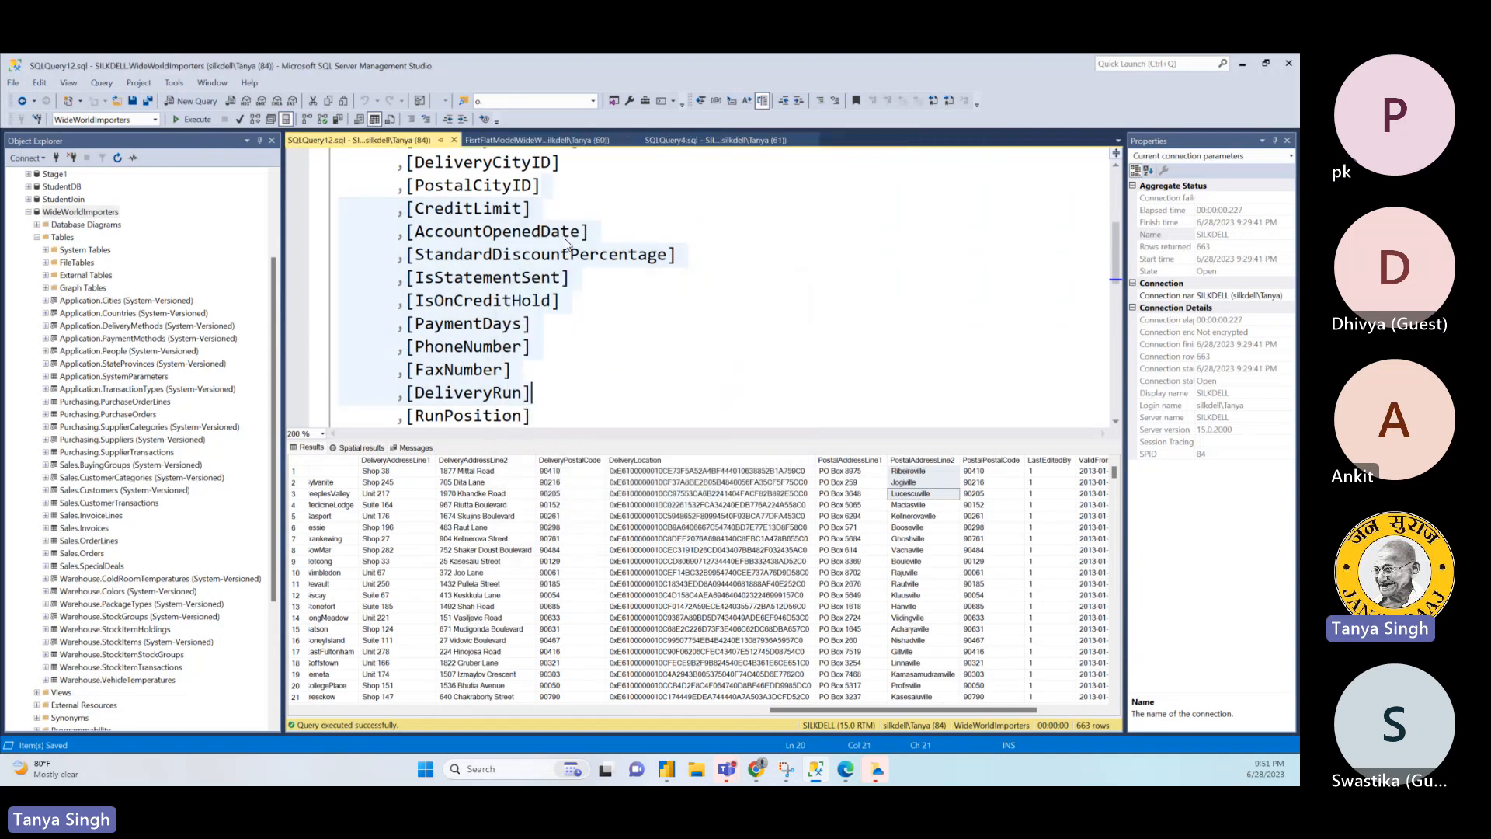
pyautogui.click(454, 140)
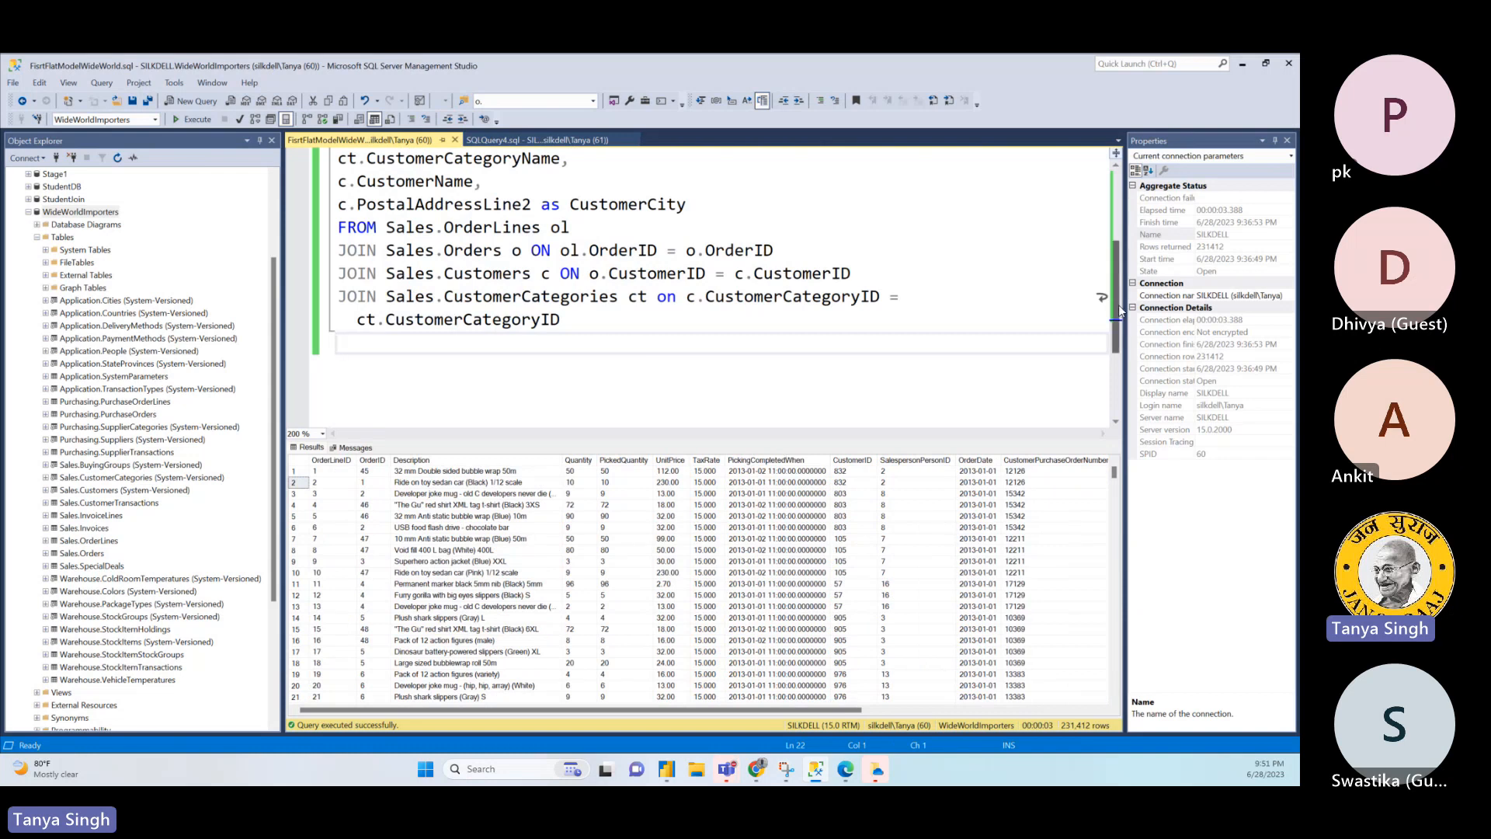
# - Insert the line CREATE VIEW CustomerFlatData above the SELECT at the start of the flat model query
pyautogui.moveTo(1119, 311); pyautogui.dragTo(1119, 202)
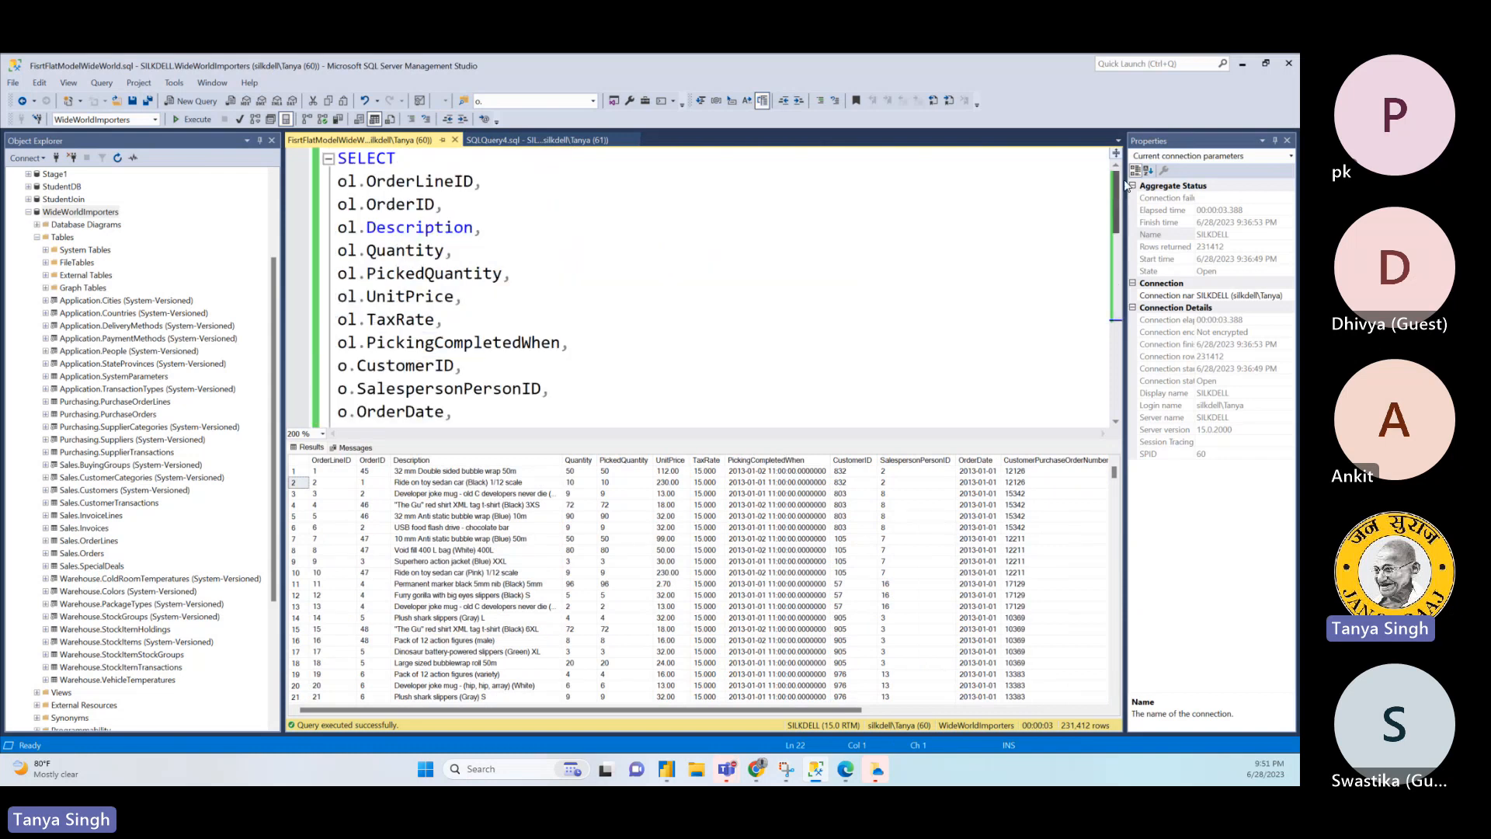
pyautogui.click(339, 159)
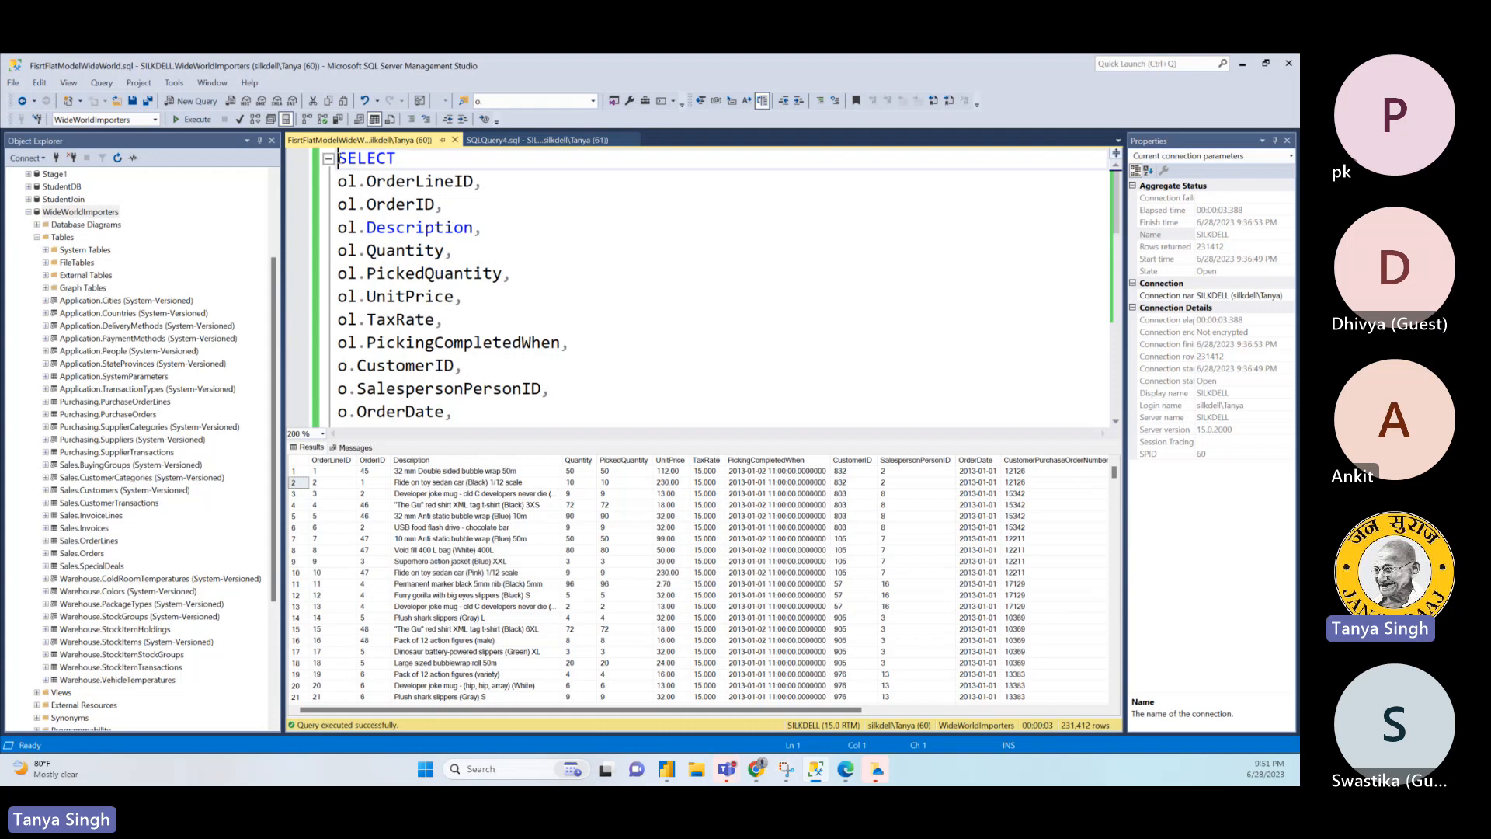
pyautogui.press('Return')
pyautogui.press('Return')
pyautogui.press('Up')
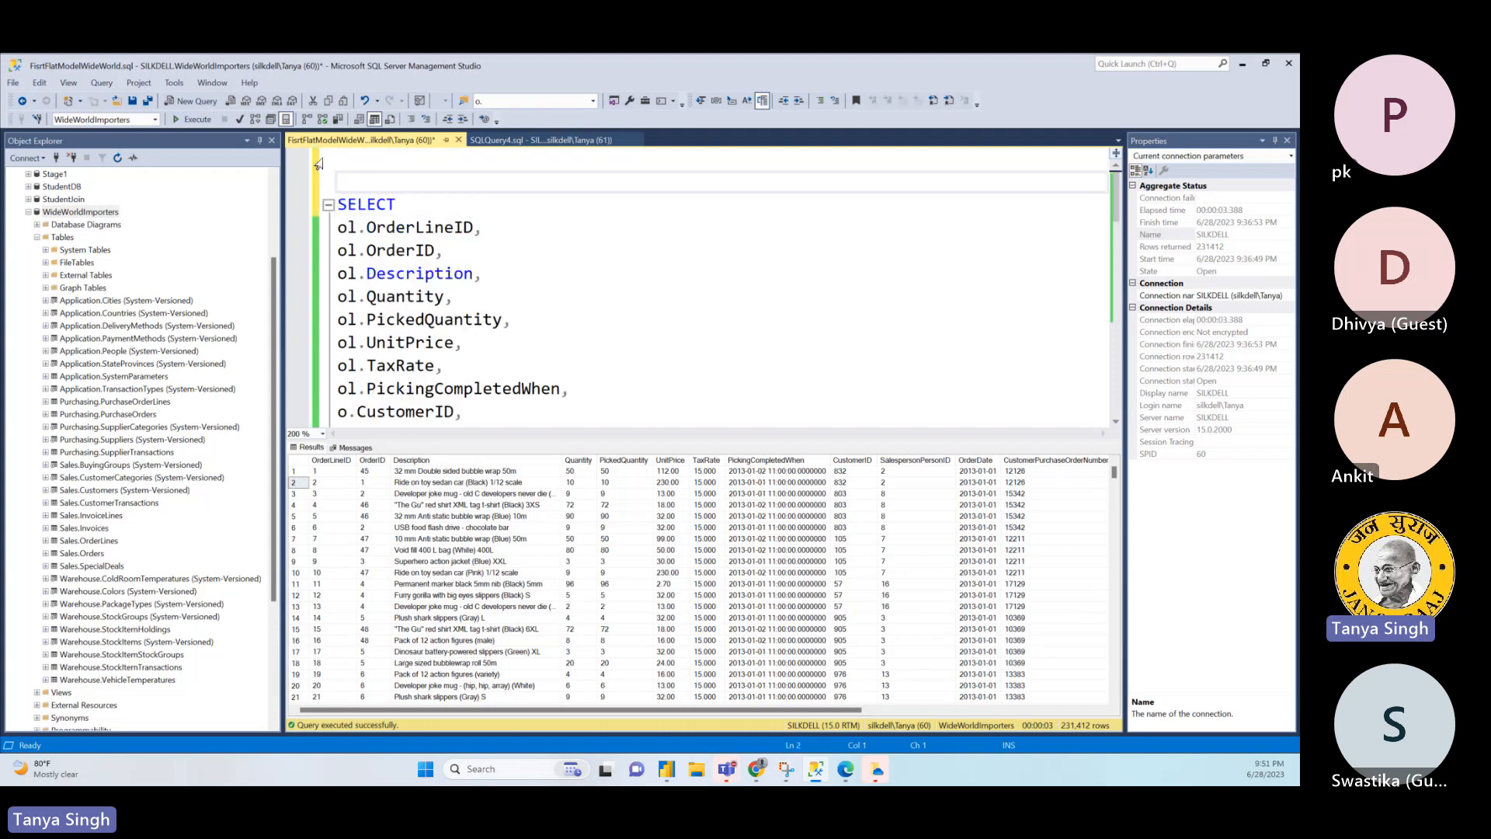
pyautogui.write('CREATE VI')
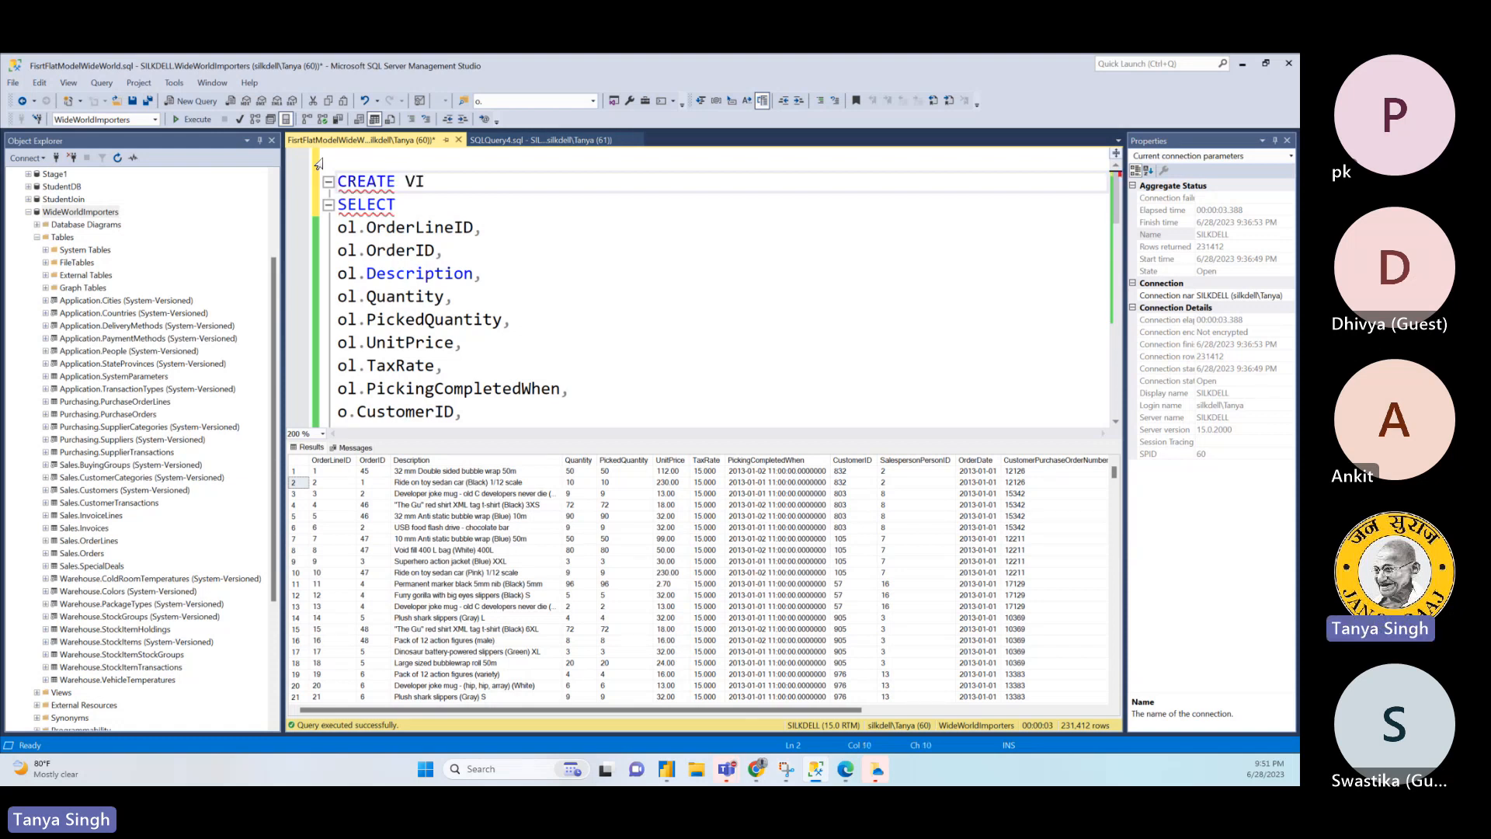
pyautogui.write('EW Custom')
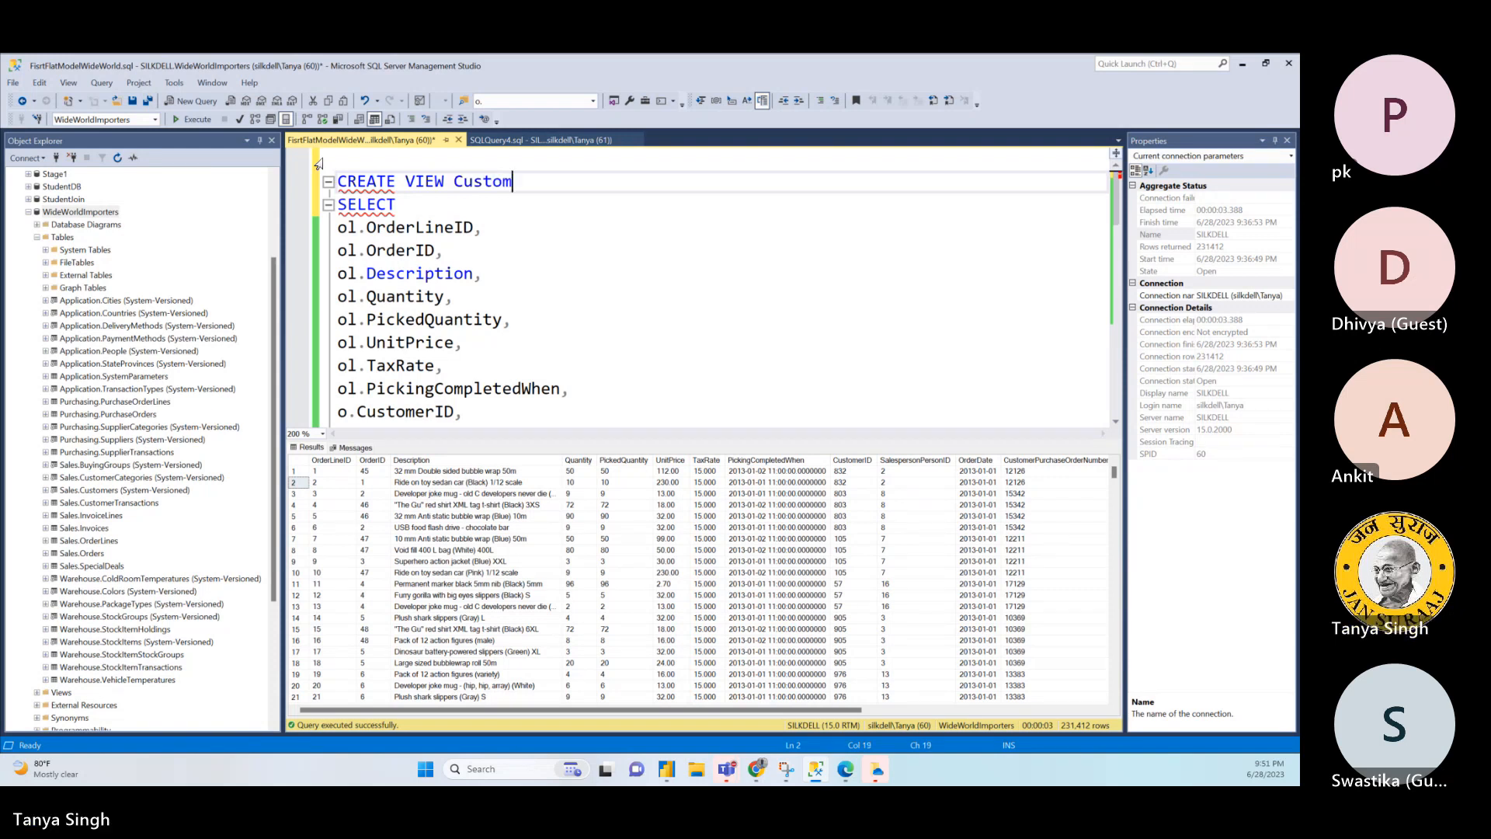
pyautogui.write('erFlatDat')
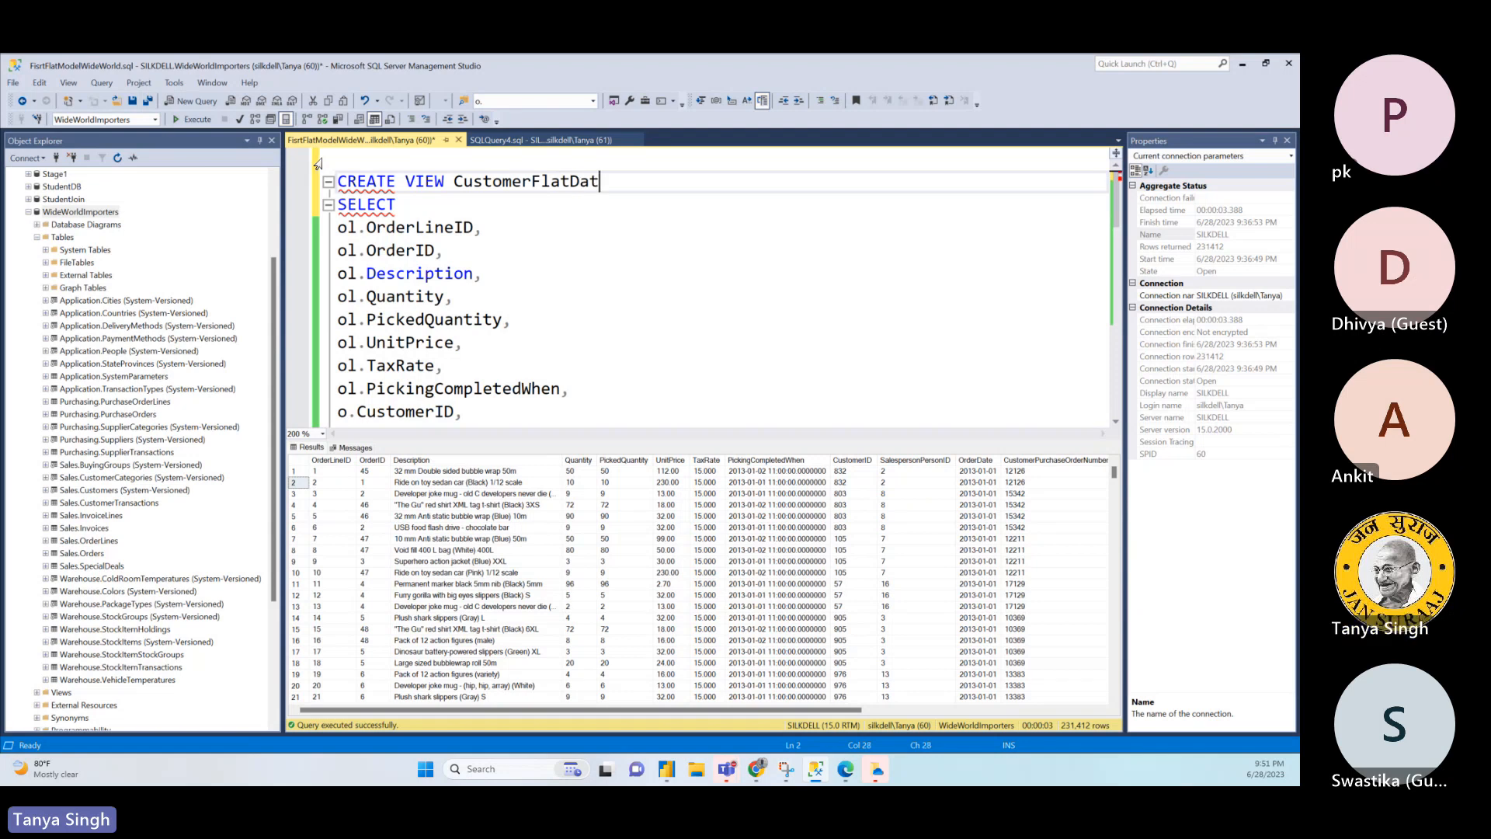
pyautogui.write('a')
pyautogui.press('Return')
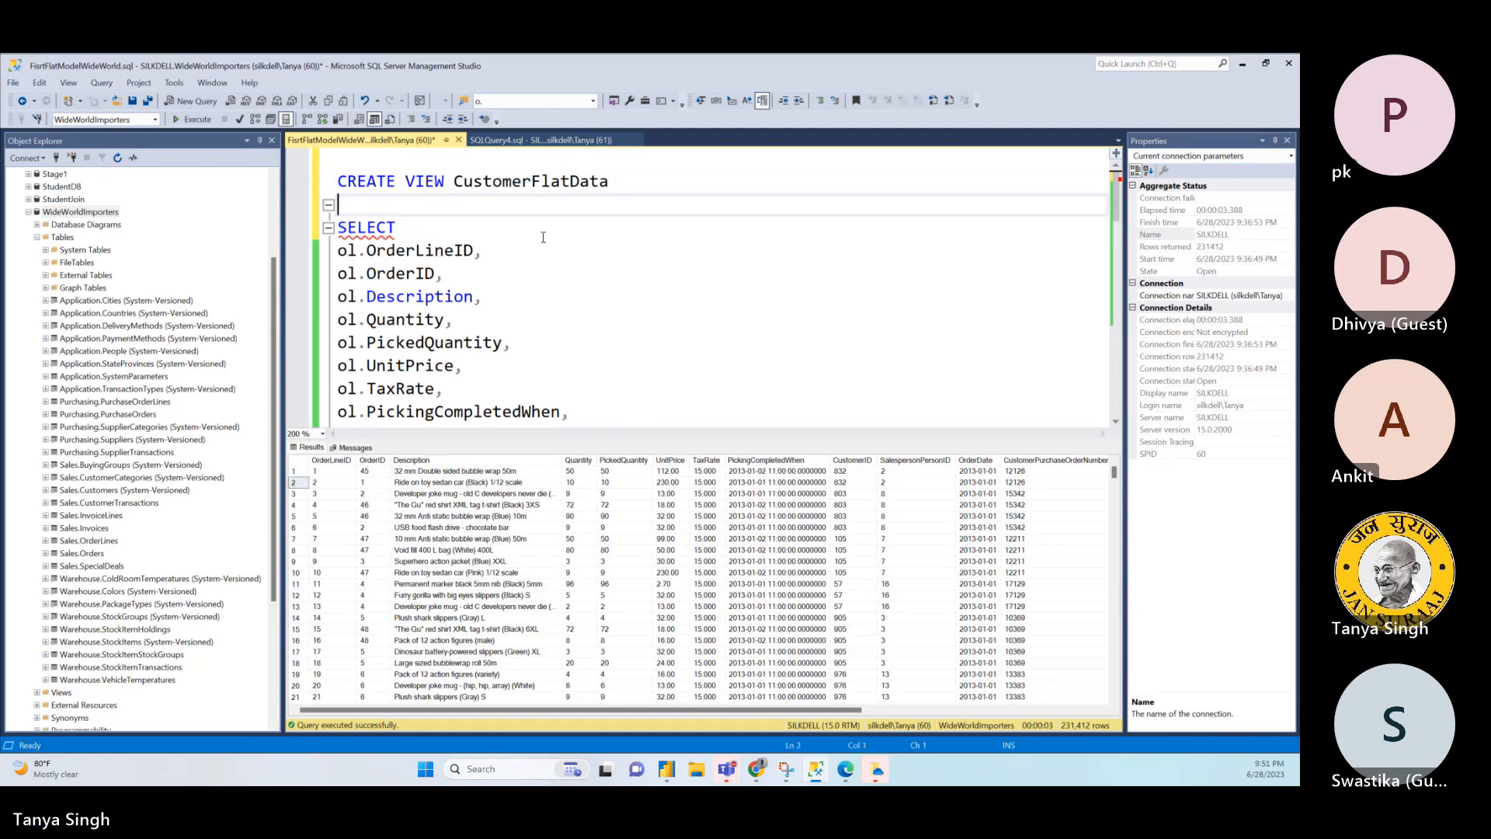
# - Add AS between the view name and the SELECT statement, and execute the script to create the view
pyautogui.write('AS')
pyautogui.click(547, 296)
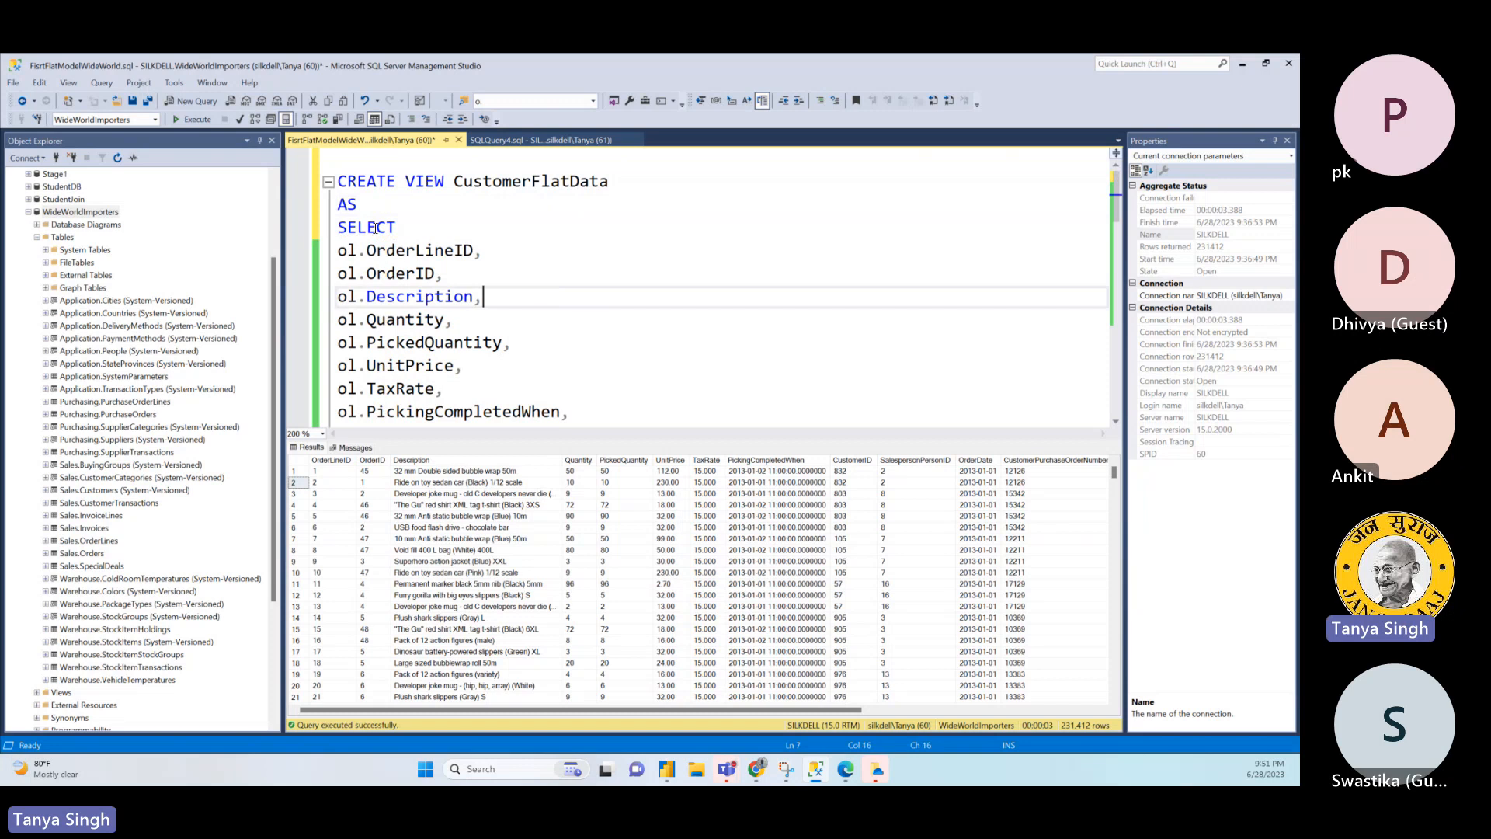
pyautogui.click(197, 120)
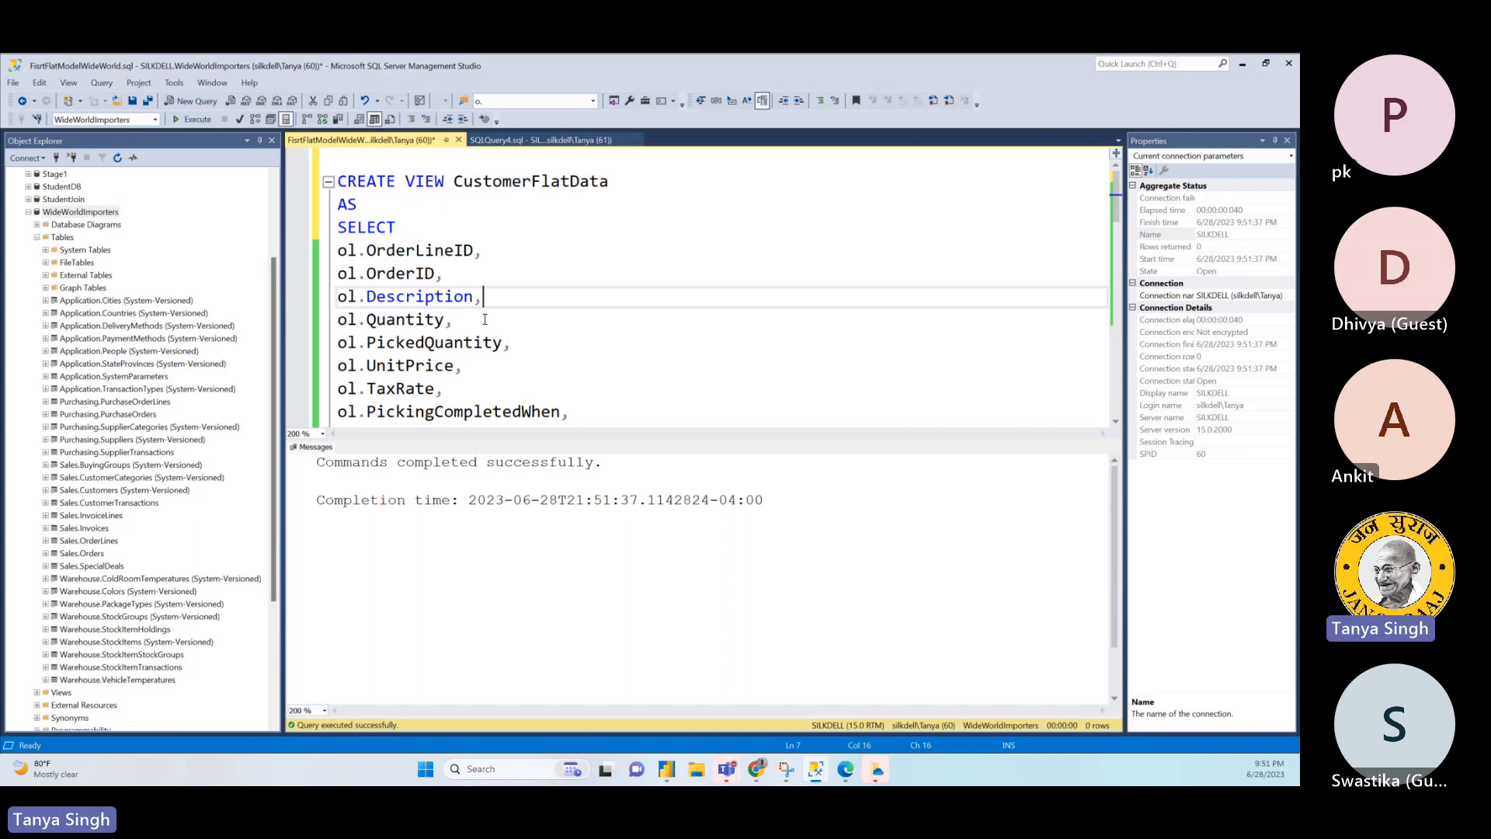
# - Write SELECT * FROM dbo.CustomerFlatData in a new query and execute it, checking the view's name in the flat model script
pyautogui.moveTo(427, 316)
pyautogui.click(192, 101)
pyautogui.write('S')
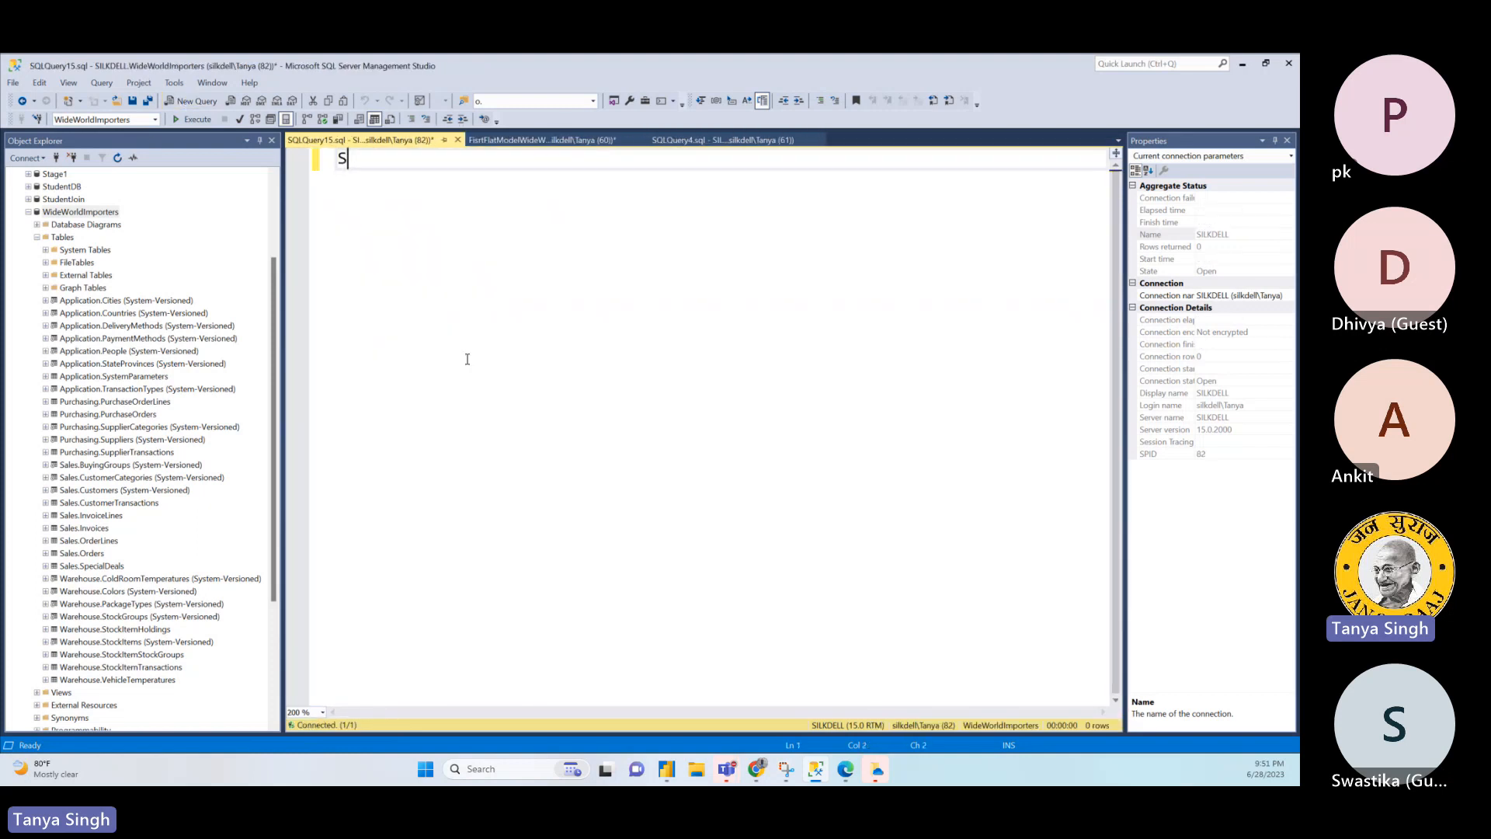
pyautogui.write('ELECT * FROM ')
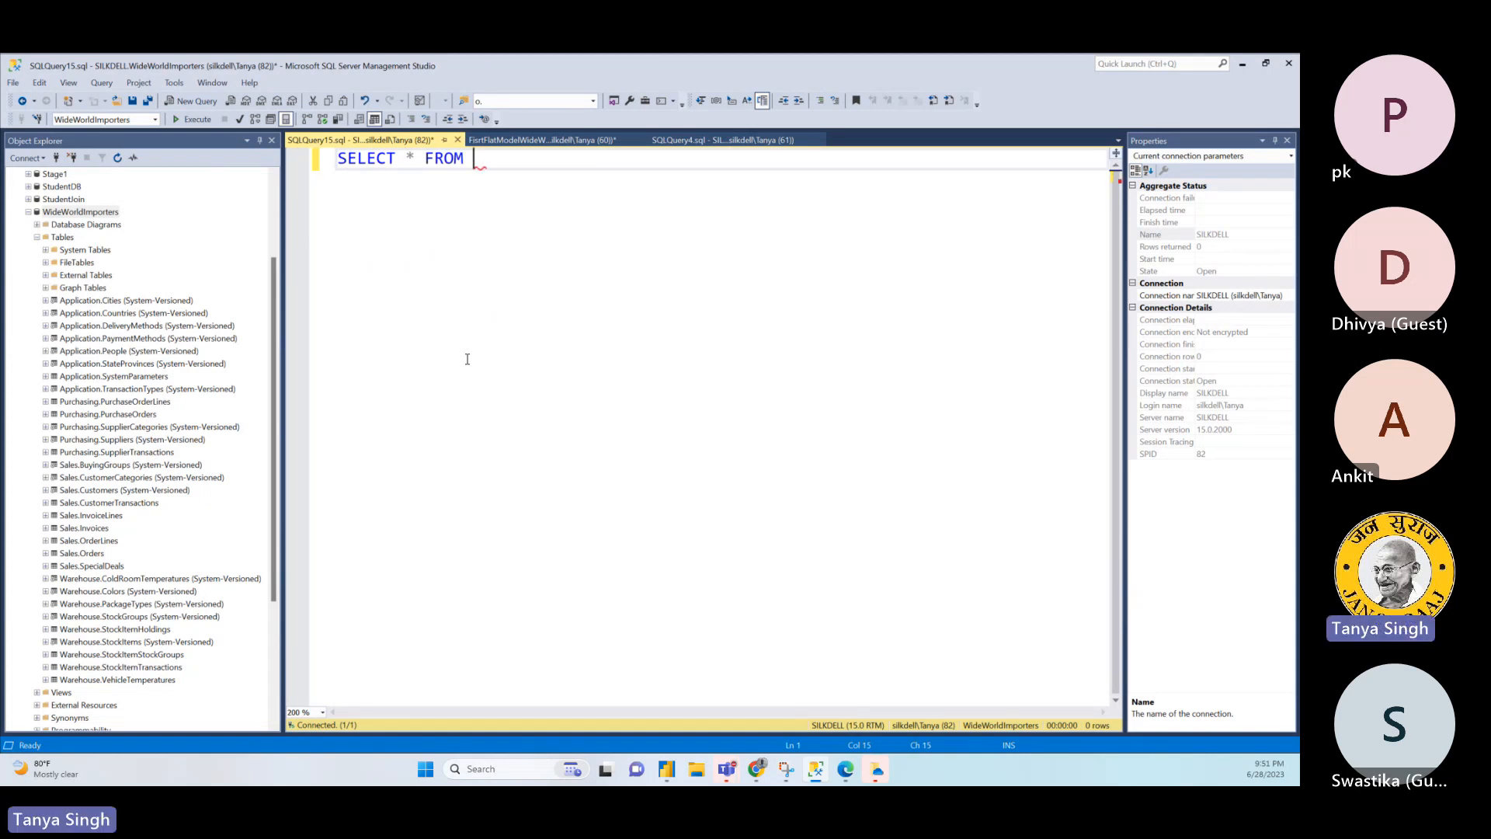
pyautogui.write('dbo.Cu')
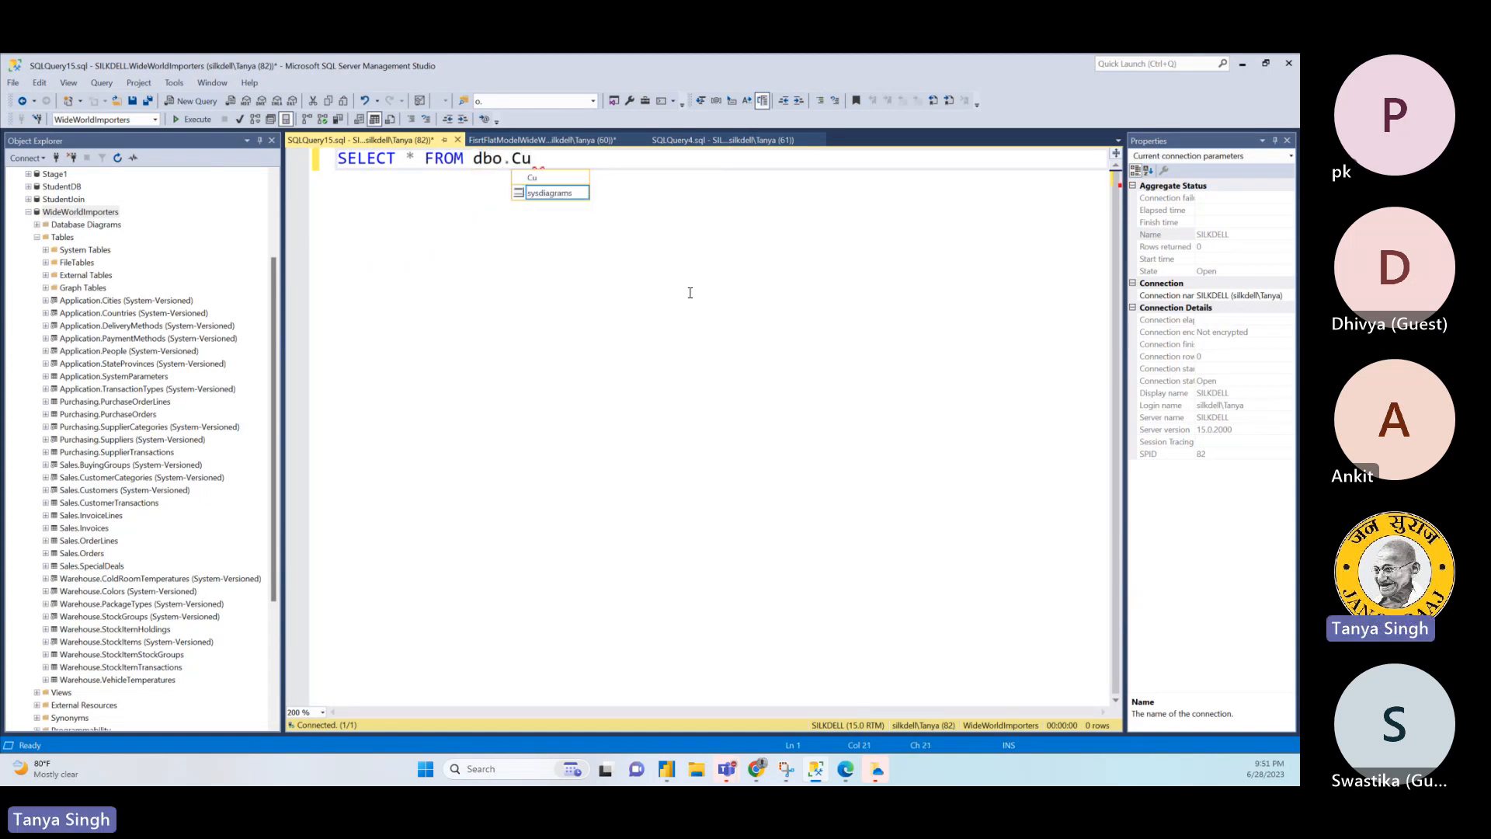
pyautogui.click(542, 140)
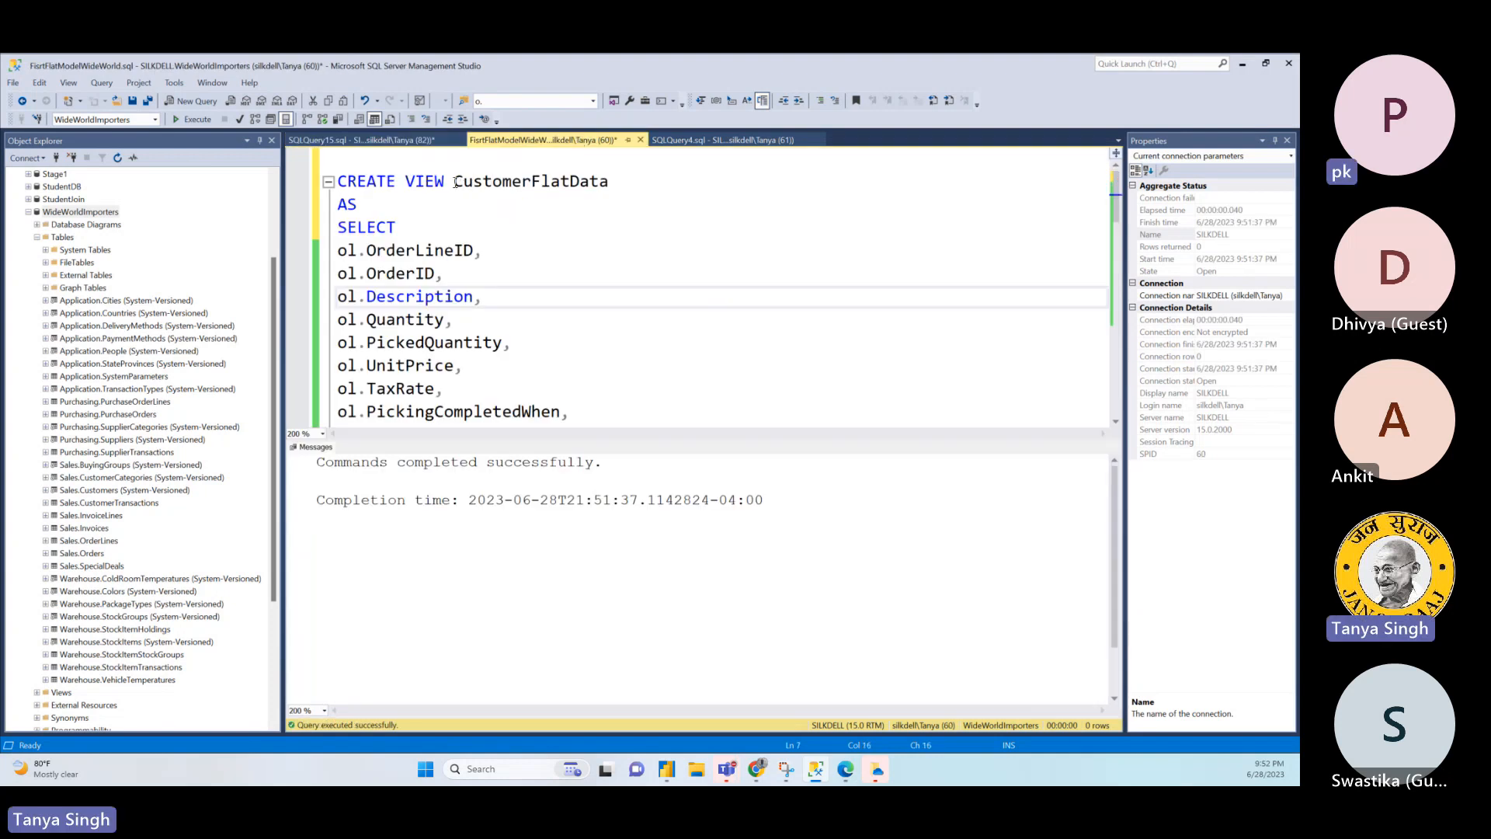
pyautogui.click(642, 177)
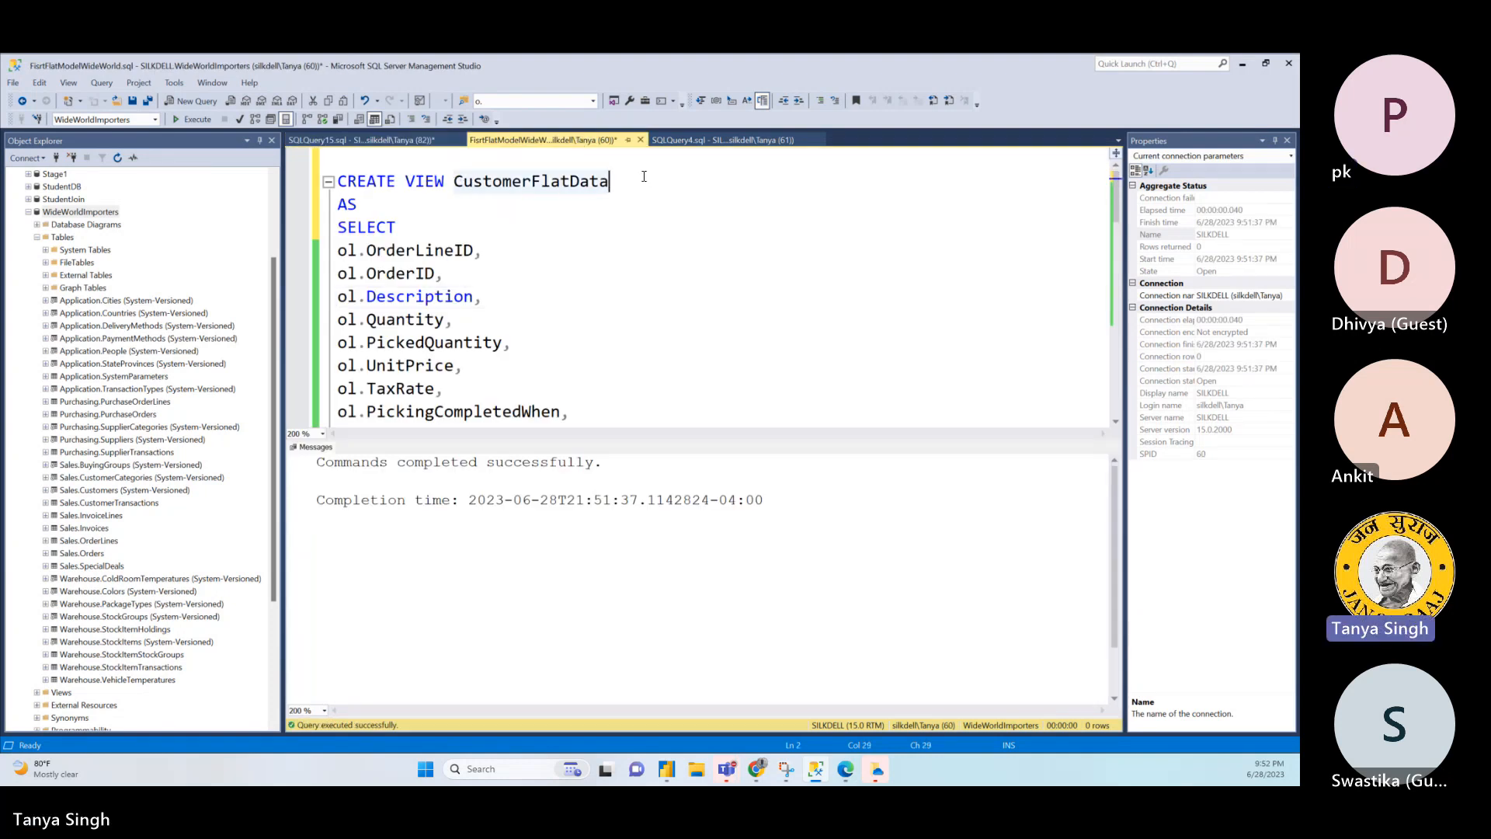
pyautogui.click(400, 140)
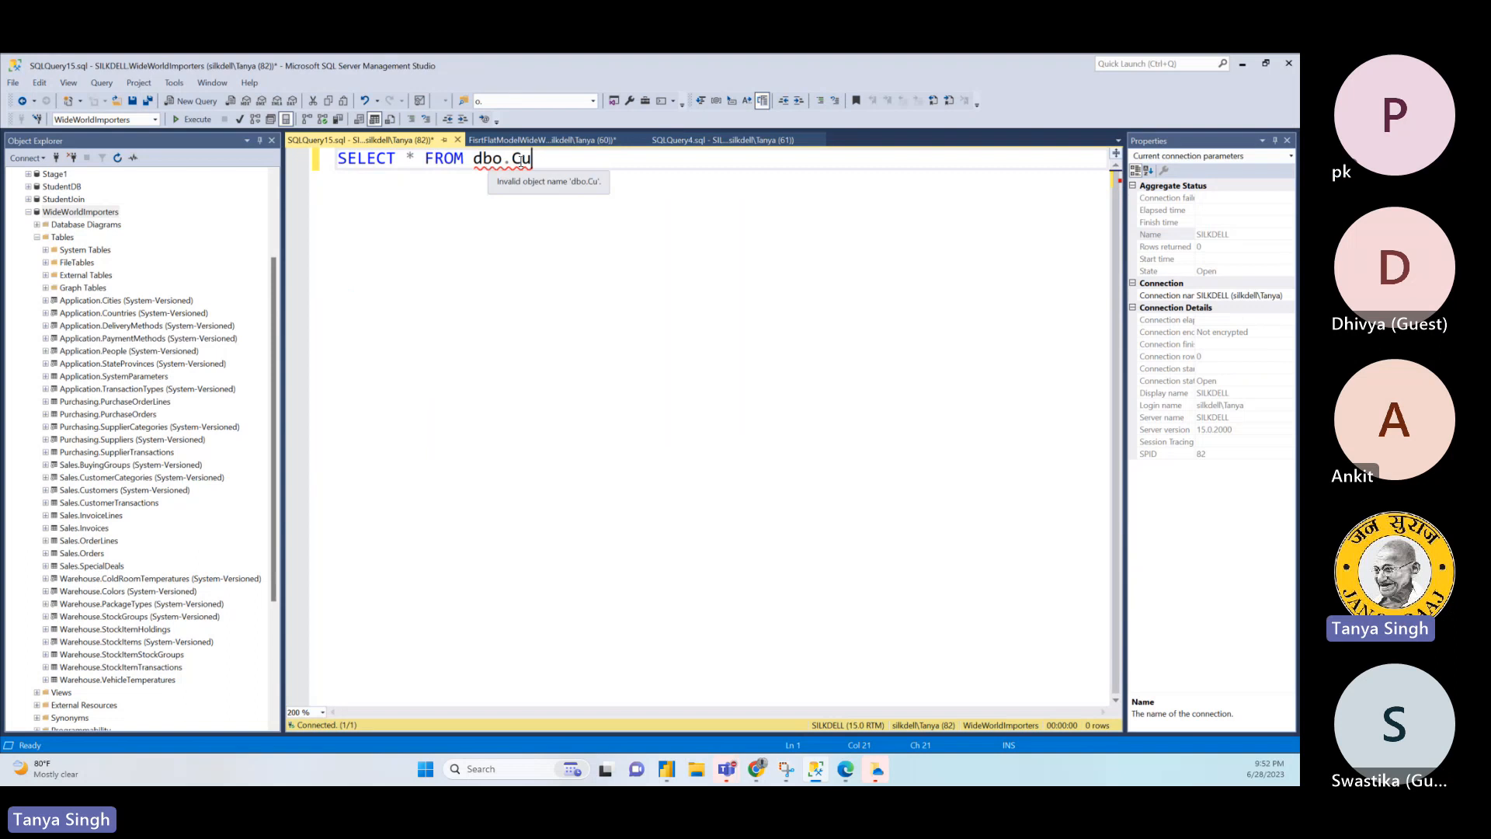
pyautogui.write('stomerFlatData')
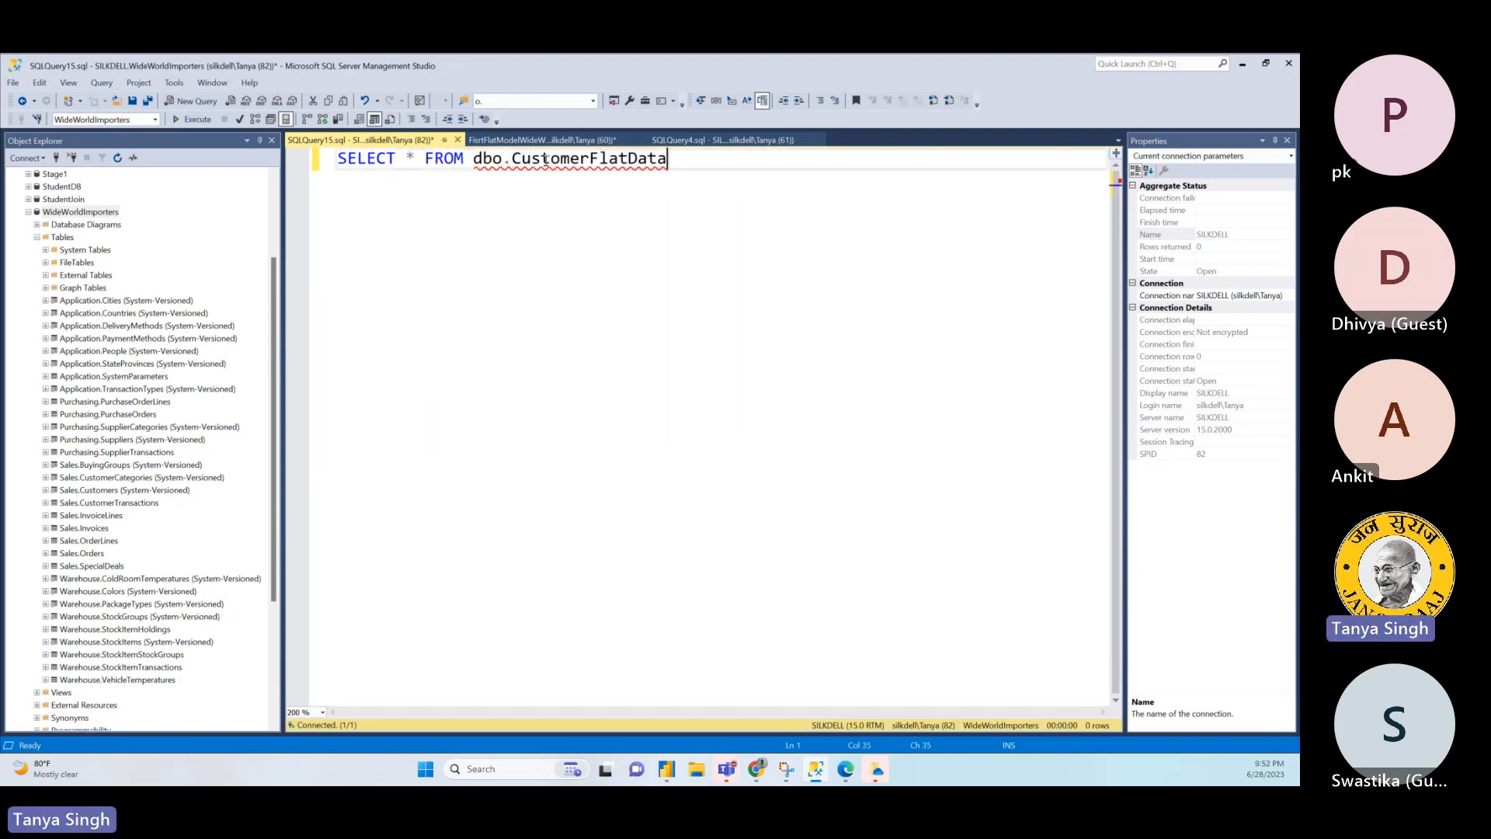
pyautogui.press('F5')
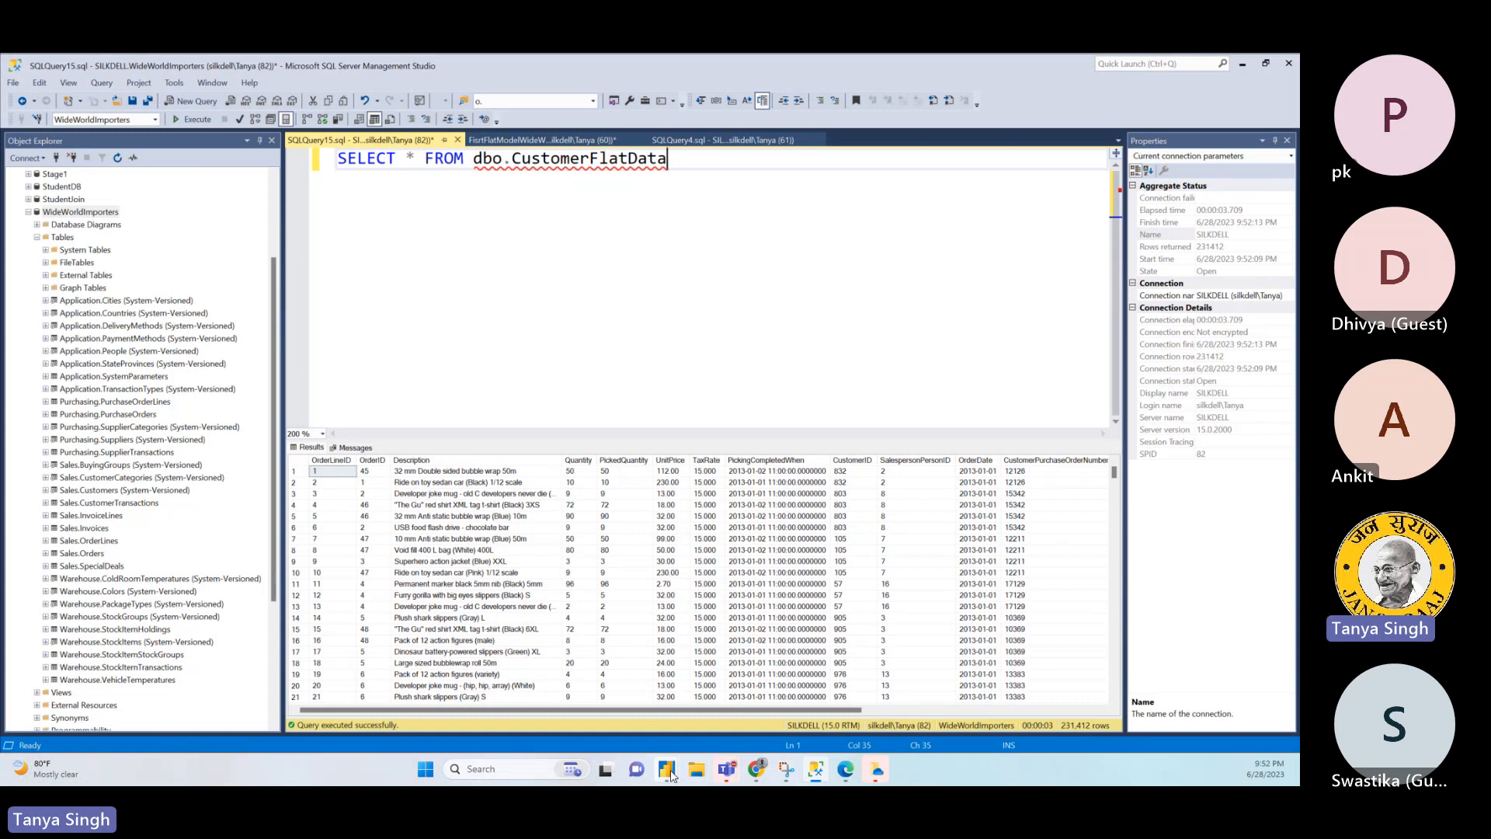
# - Switch to Power BI Desktop and examine the imported Query1 table in the model view and the data view
pyautogui.moveTo(673, 775)
pyautogui.click(619, 677)
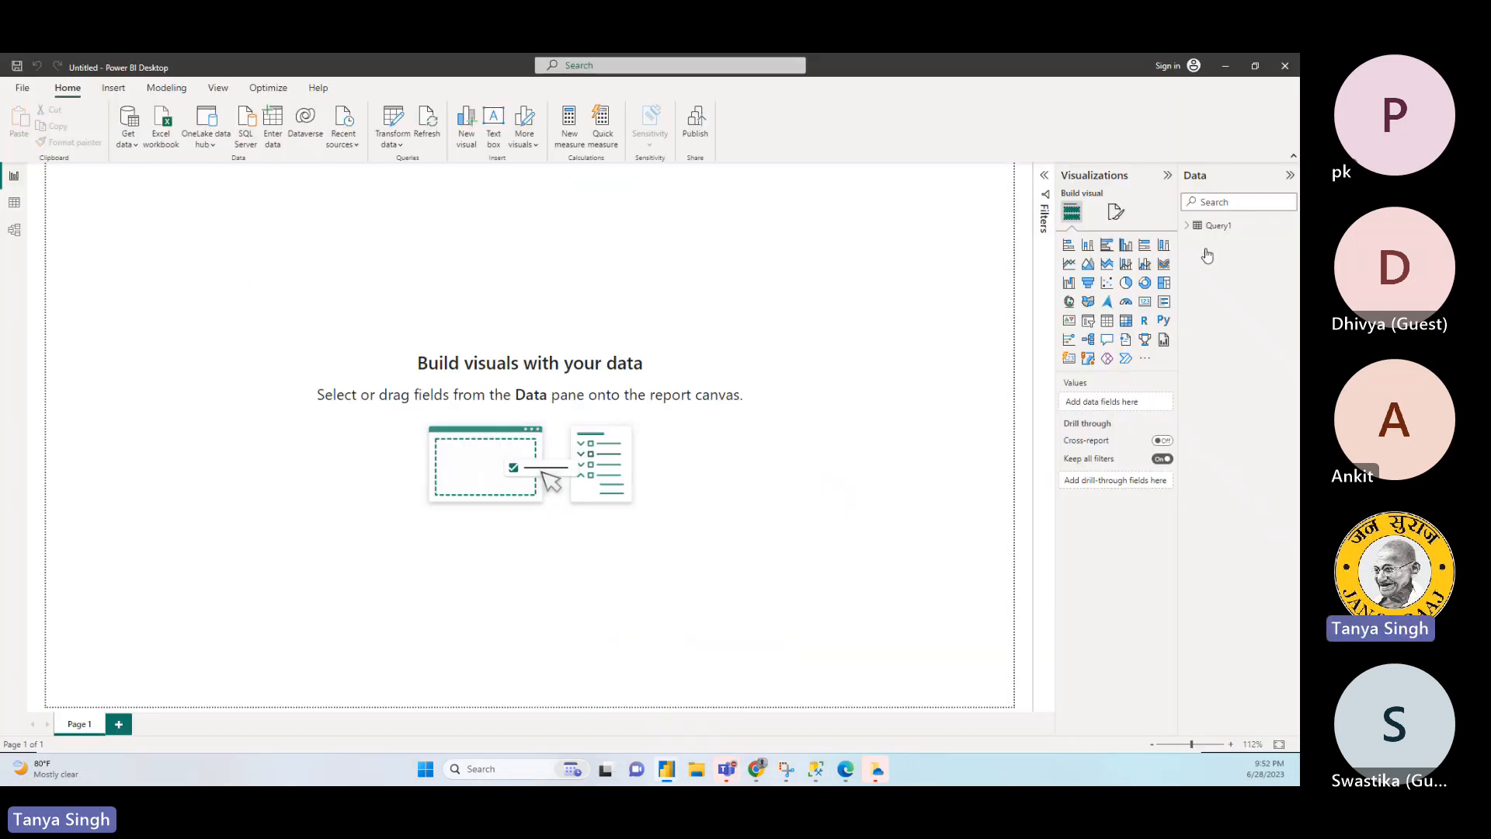
pyautogui.click(1216, 226)
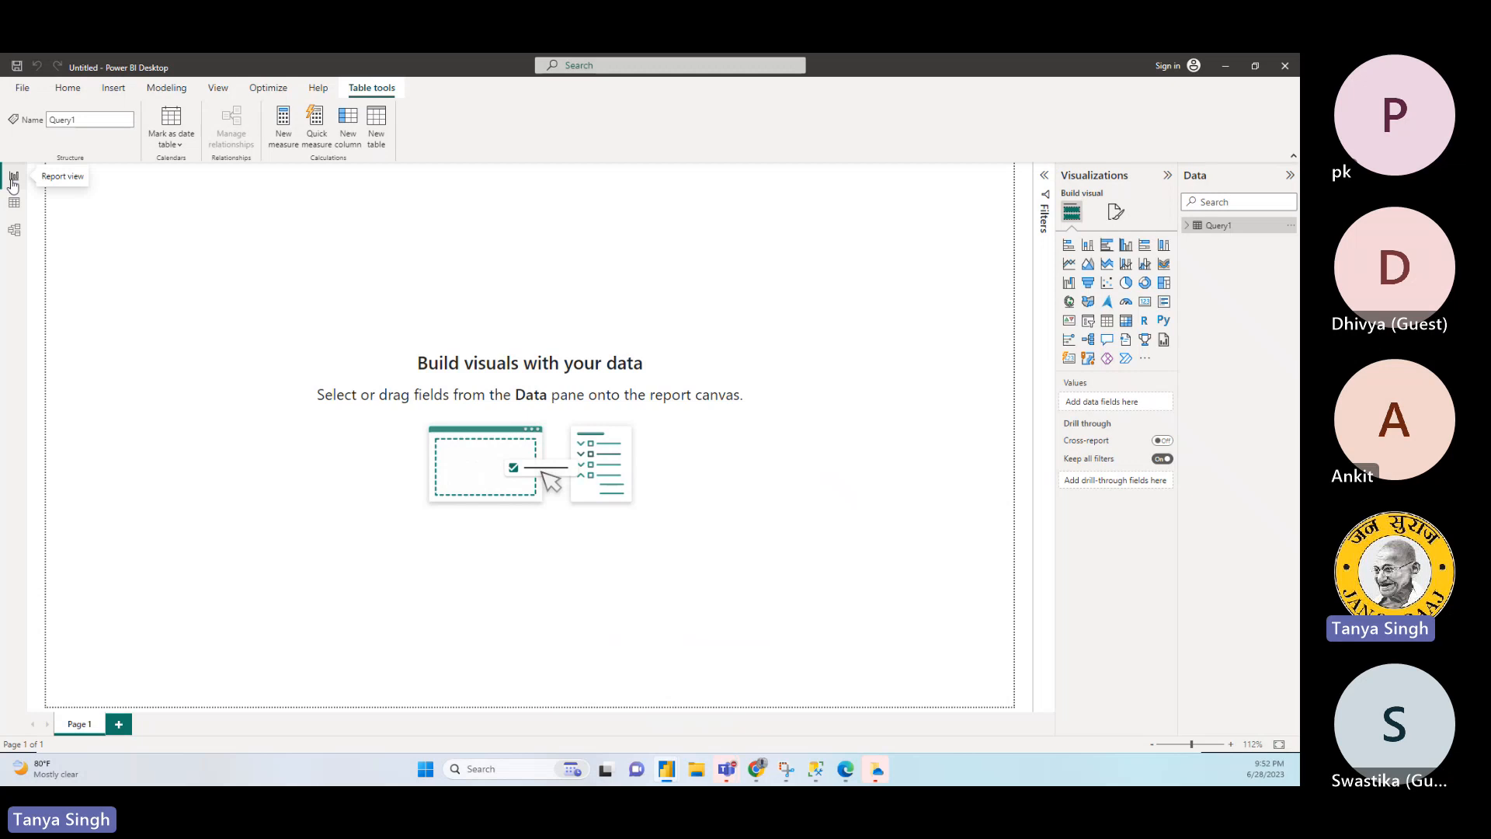
pyautogui.click(15, 235)
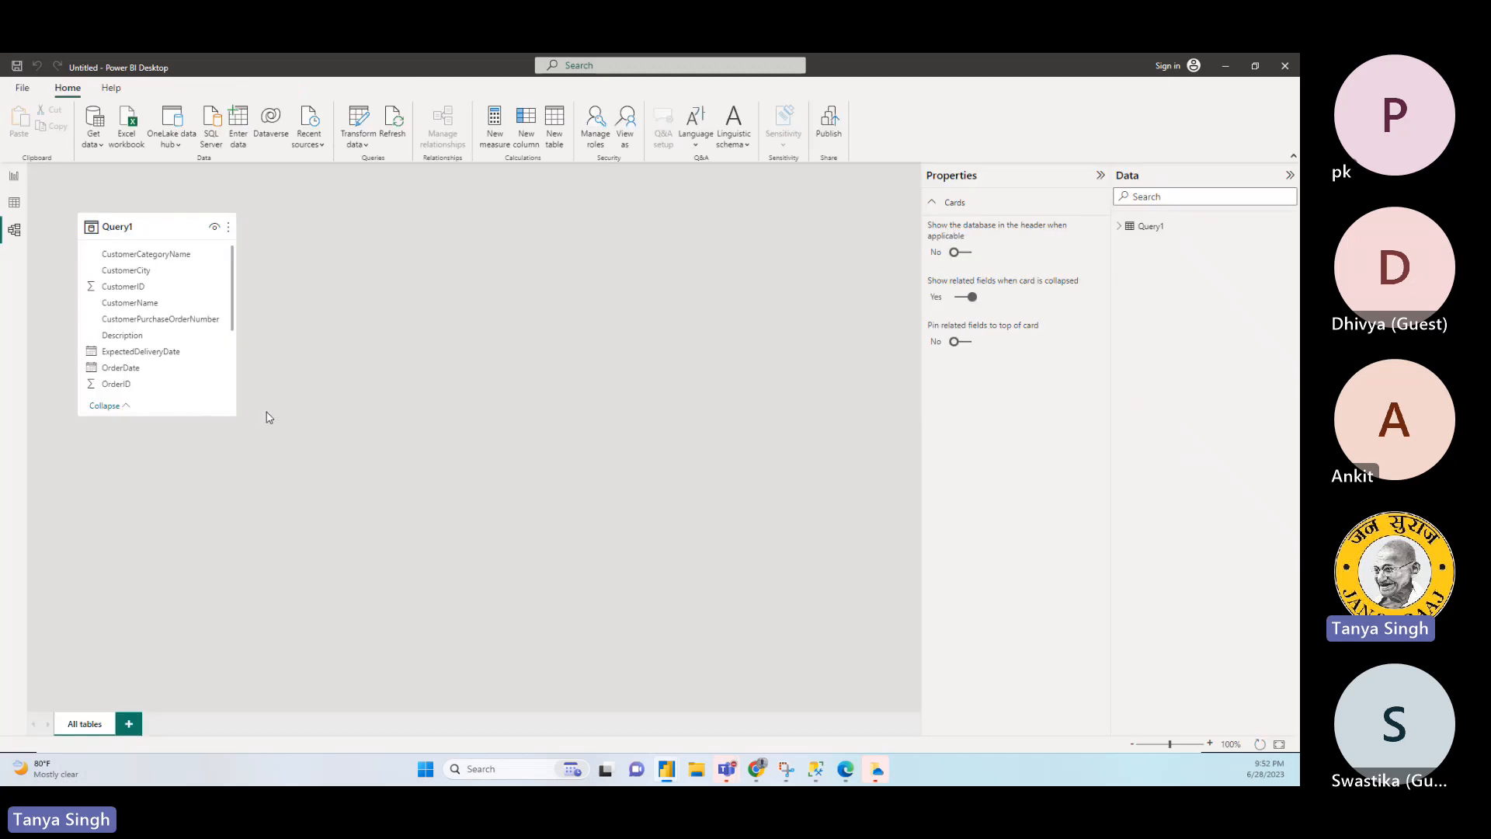
pyautogui.click(17, 202)
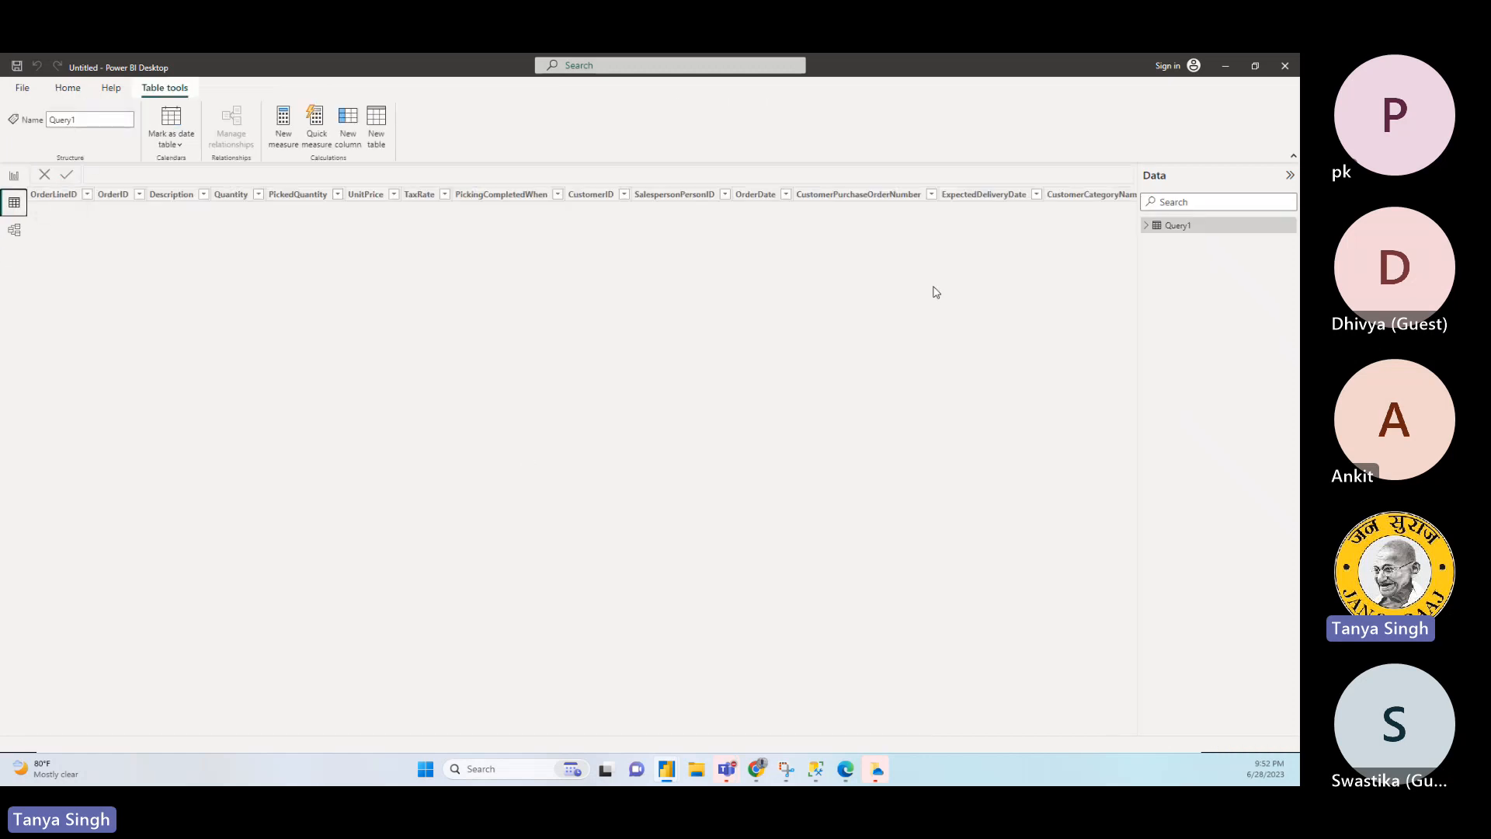
pyautogui.click(1167, 226)
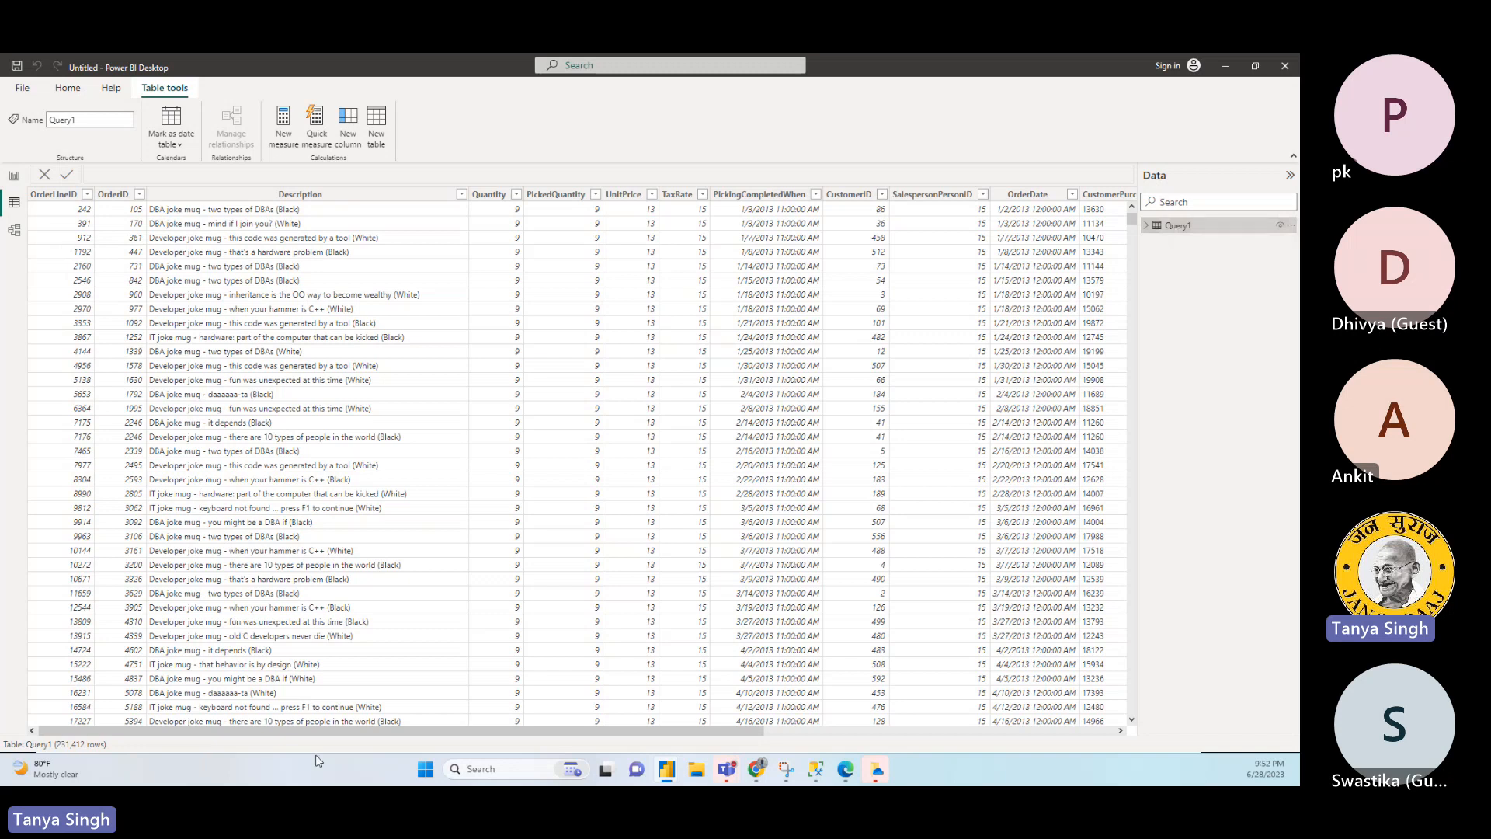
pyautogui.moveTo(308, 732); pyautogui.dragTo(225, 708)
# - Rename the Query1 table as CustomerOrderDetails and expand its list of fields
pyautogui.doubleClick(1198, 230)
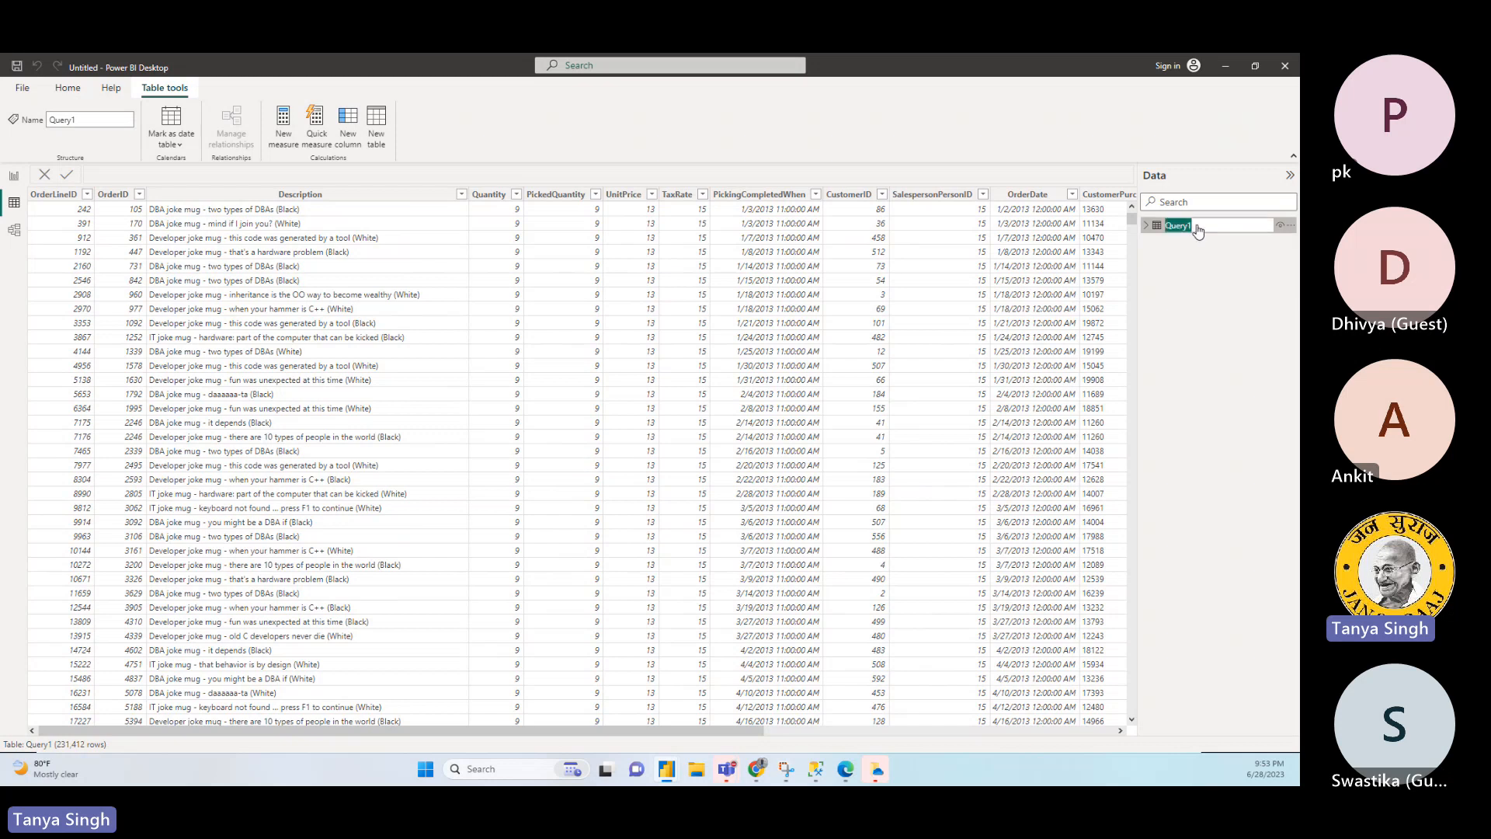
pyautogui.write('CustomerSAL')
pyautogui.press('BackSpace')
pyautogui.press('BackSpace')
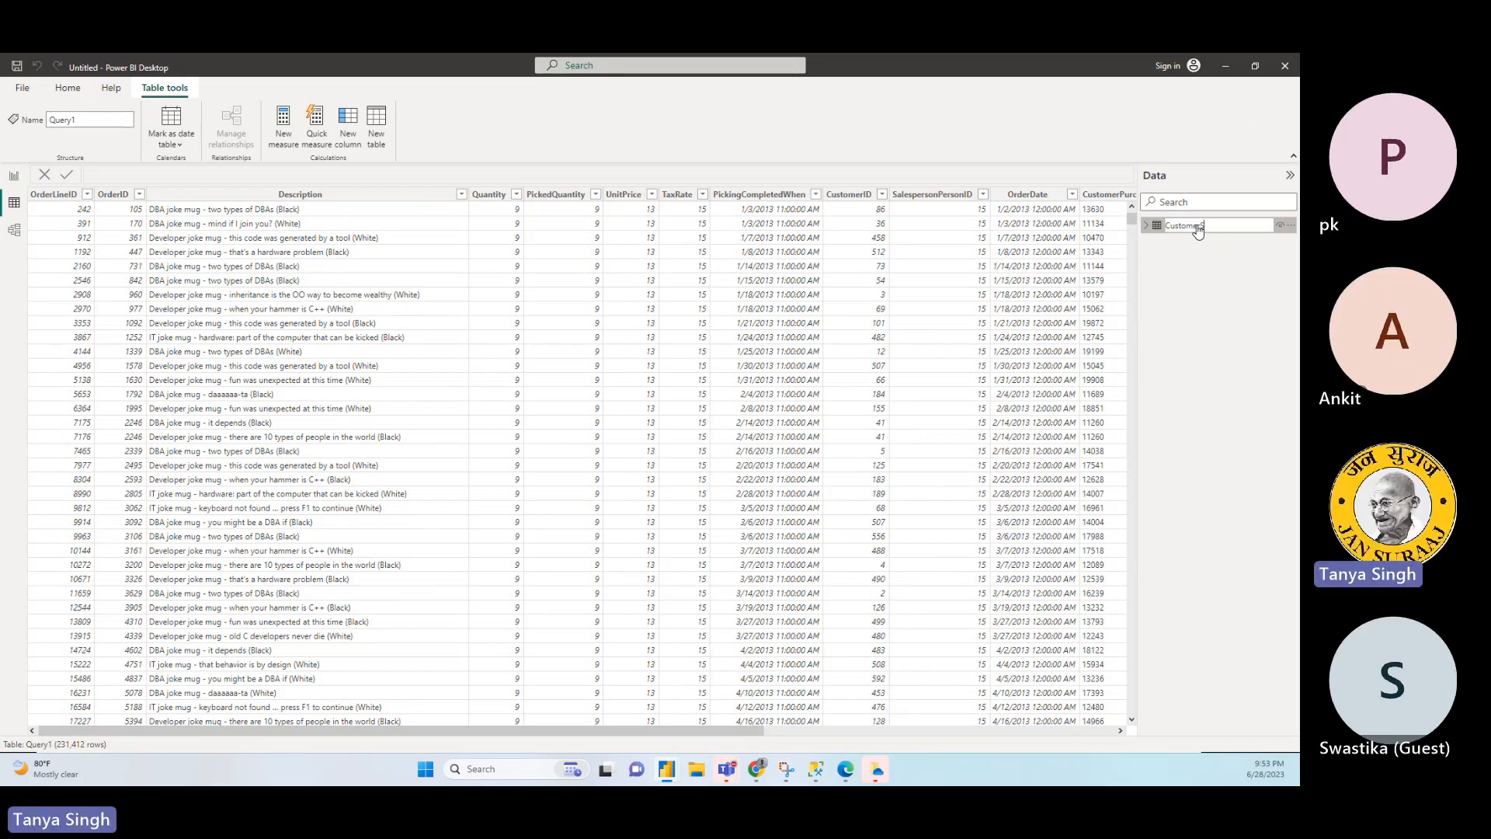
pyautogui.write('OrderDetails')
pyautogui.press('Return')
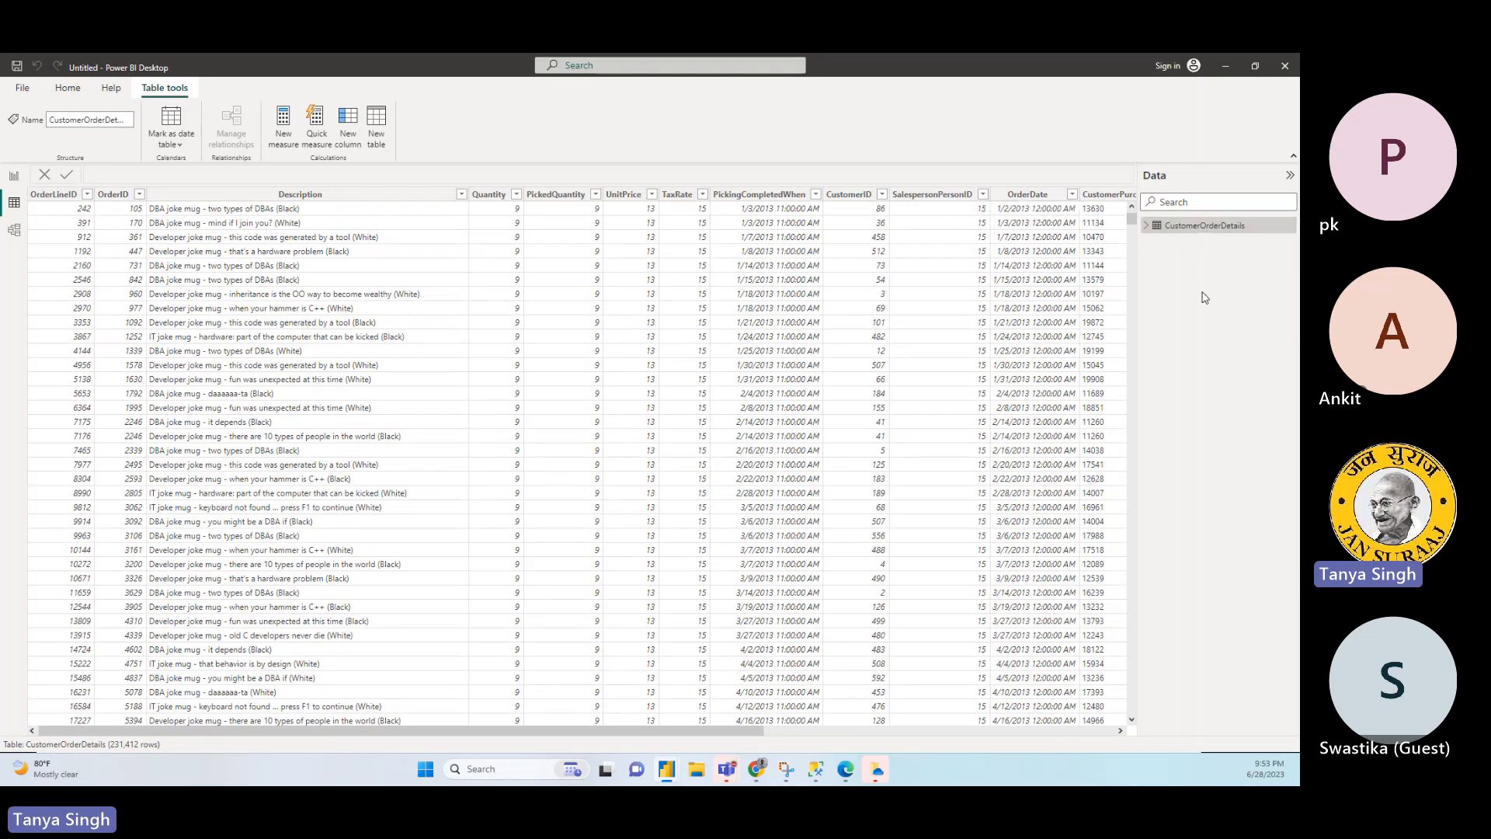
pyautogui.click(1146, 227)
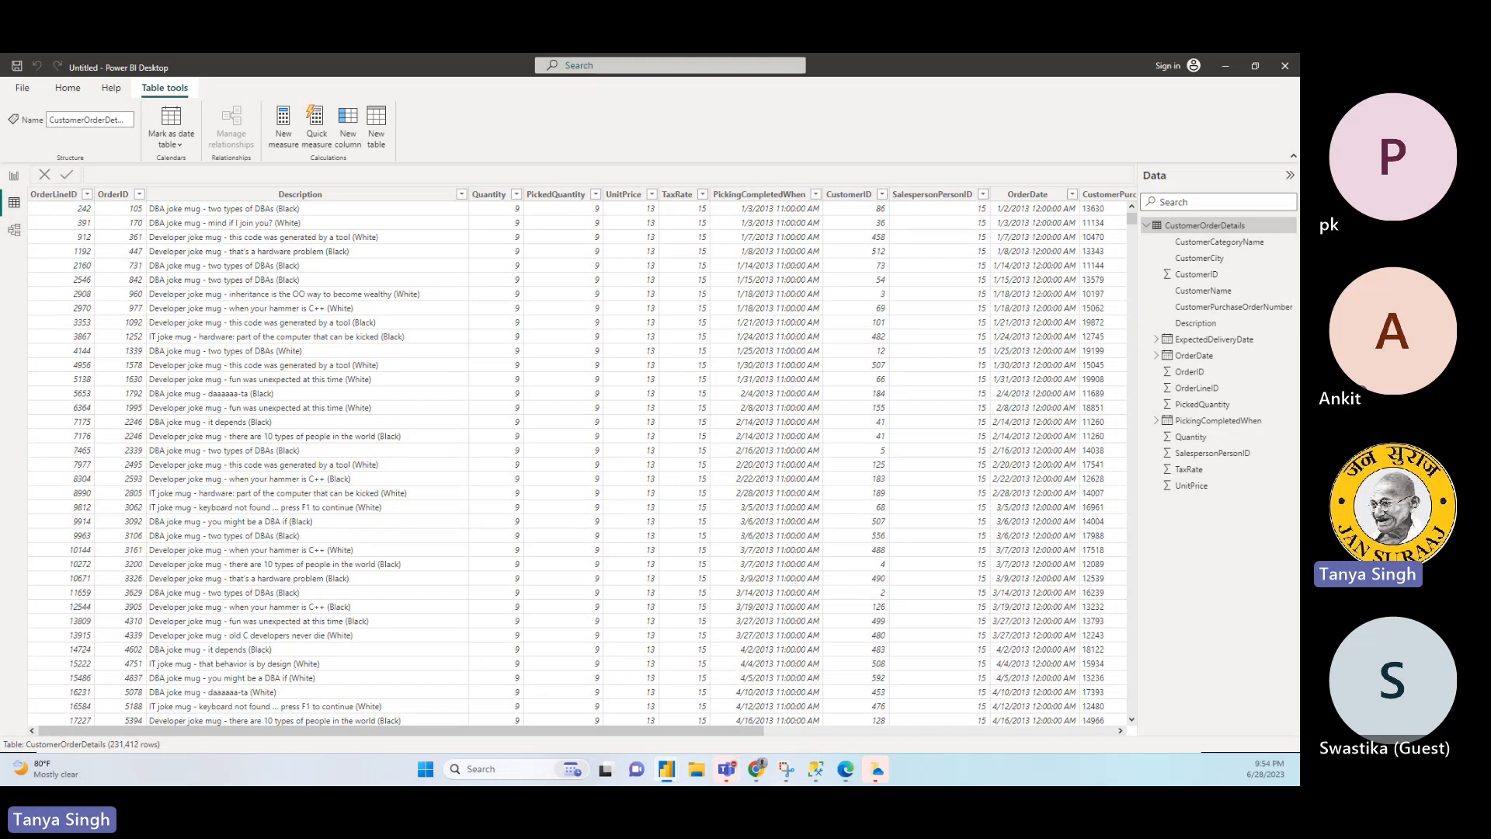
# - Return to the report view and start a SQL Server database connection with "." as the server
pyautogui.click(15, 177)
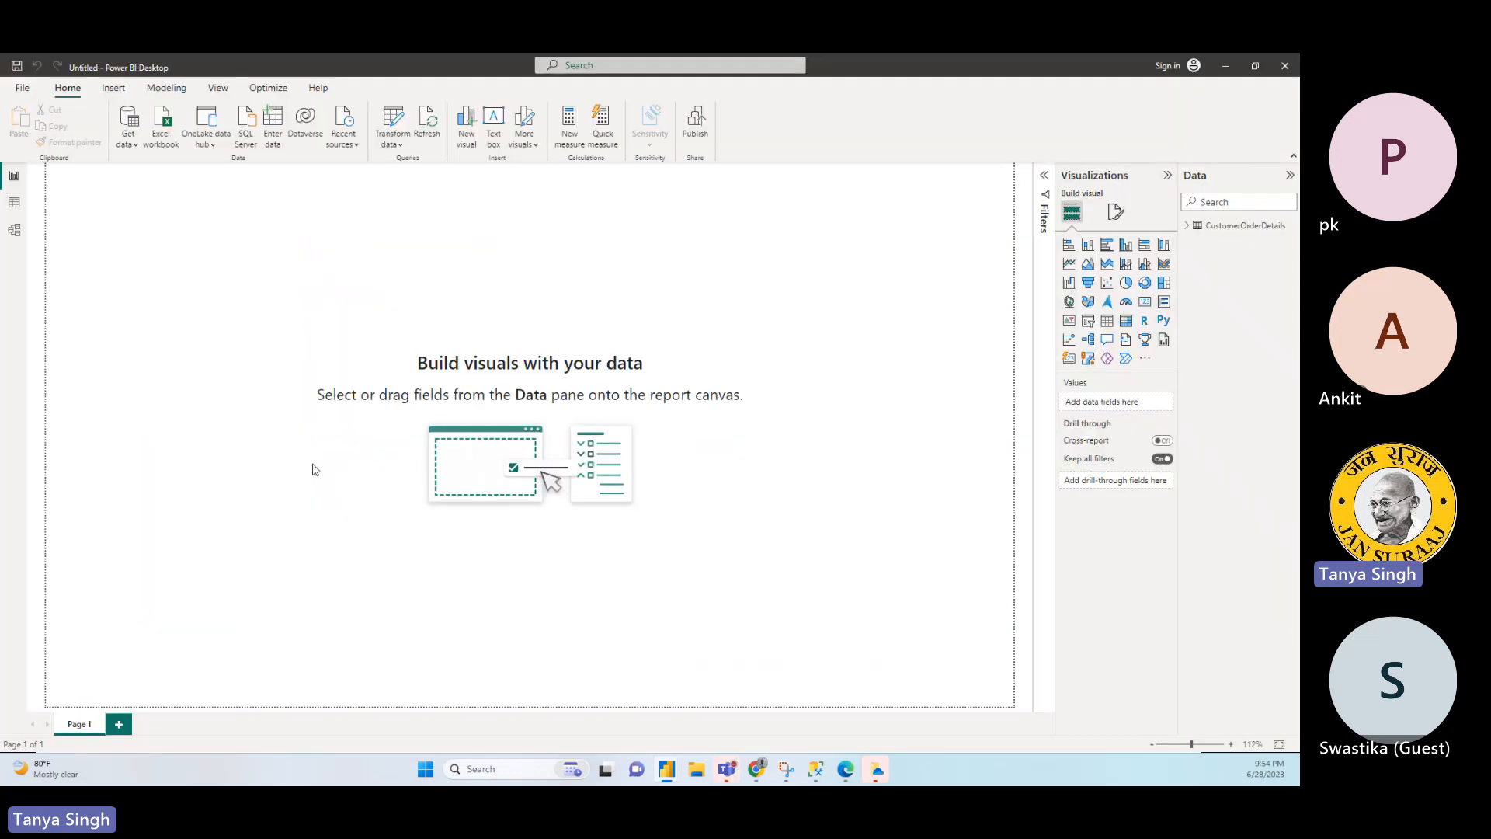
pyautogui.click(135, 153)
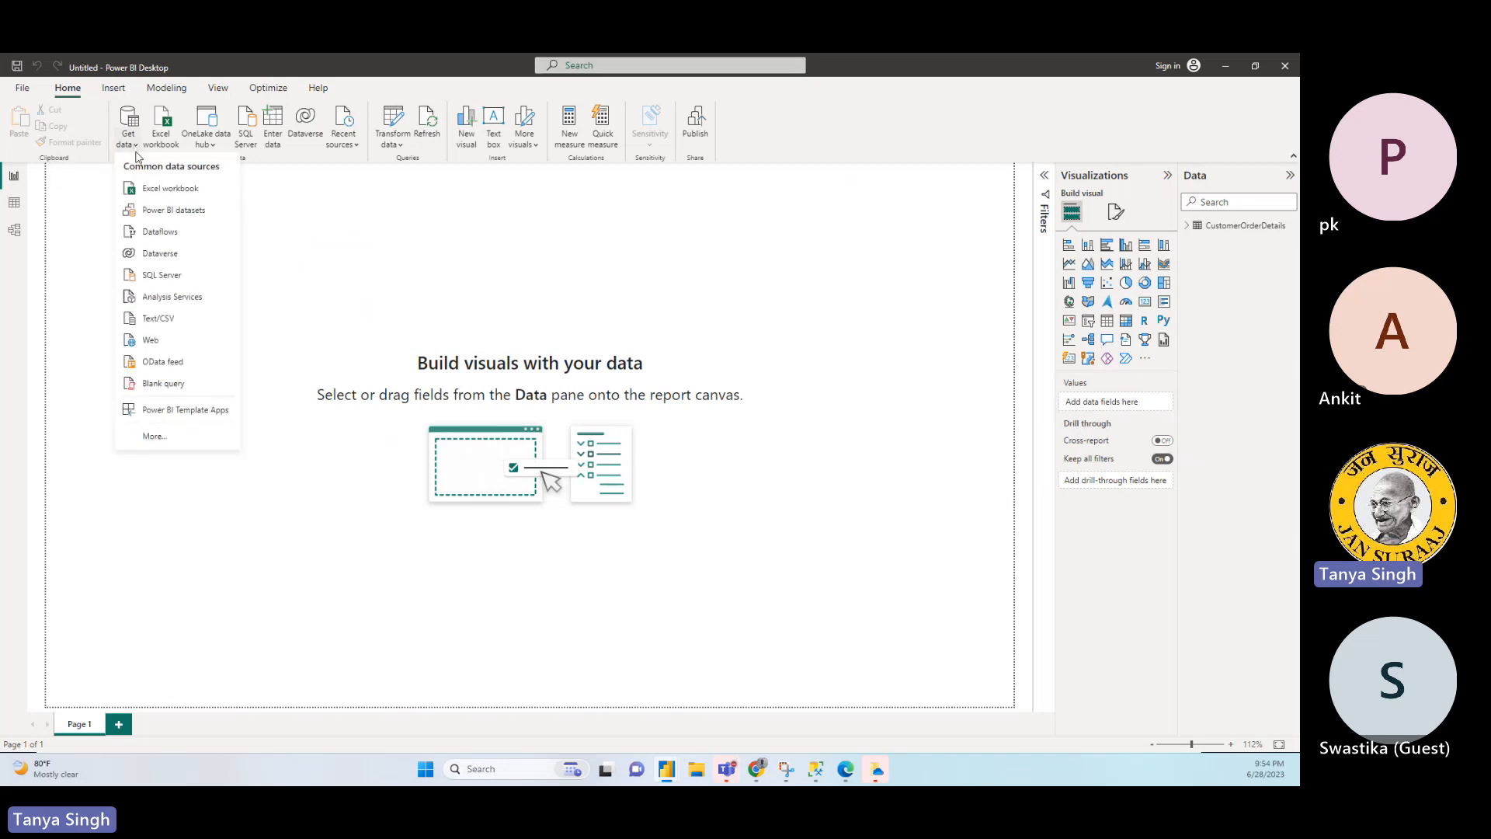
pyautogui.click(151, 277)
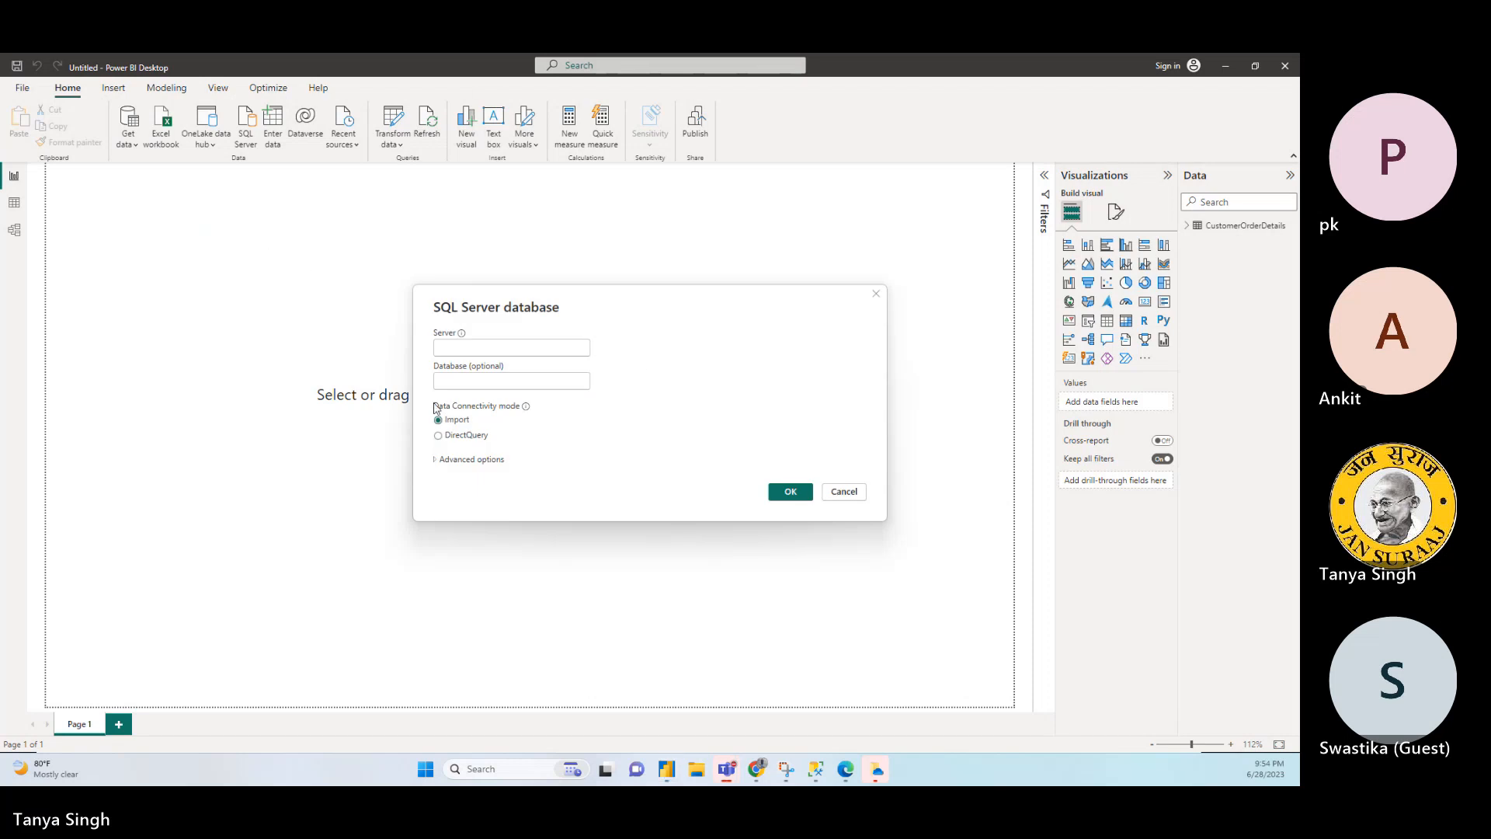
pyautogui.click(471, 348)
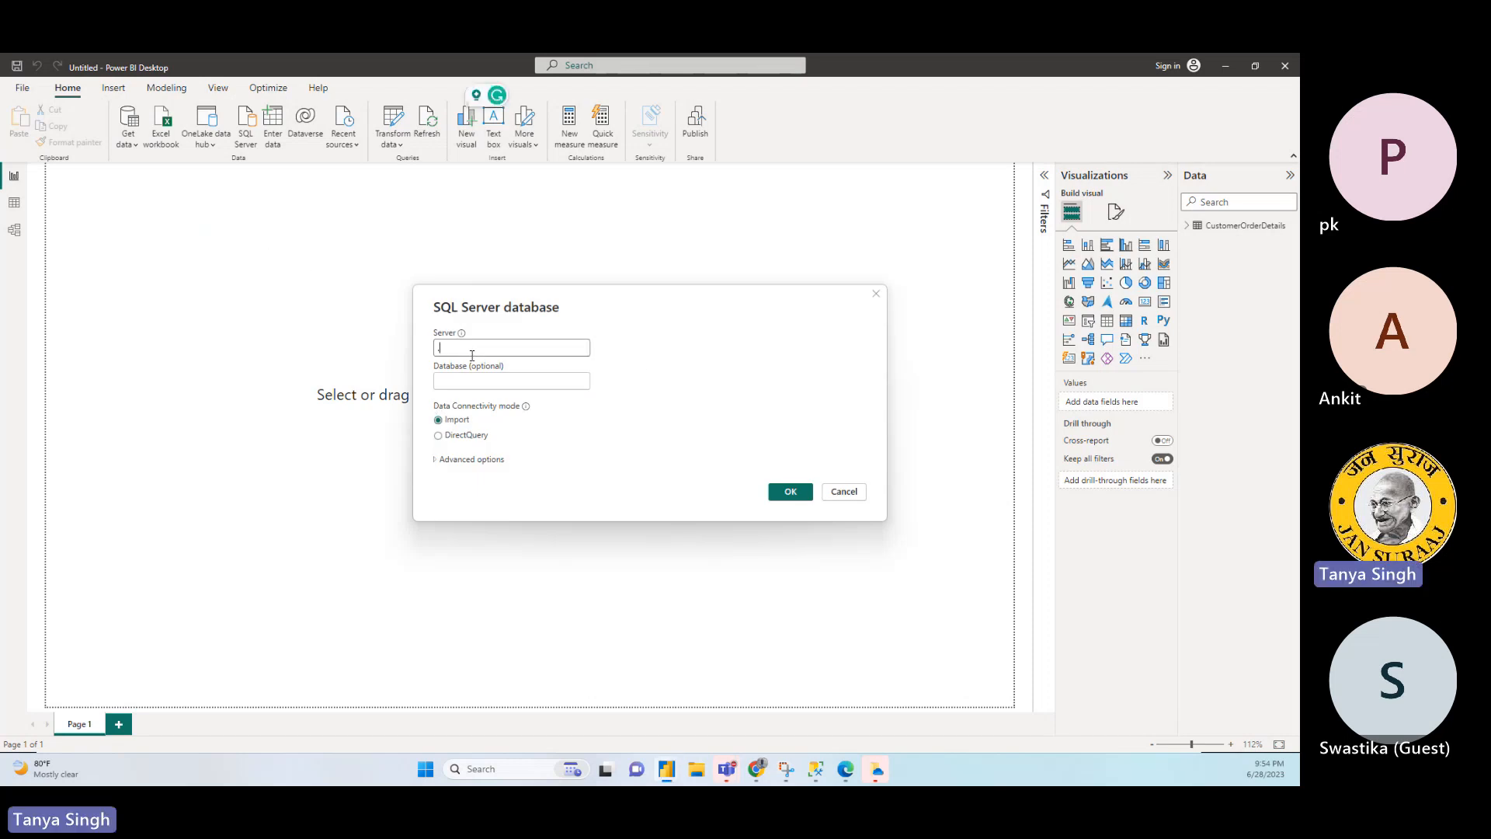
pyautogui.write('.')
pyautogui.click(471, 379)
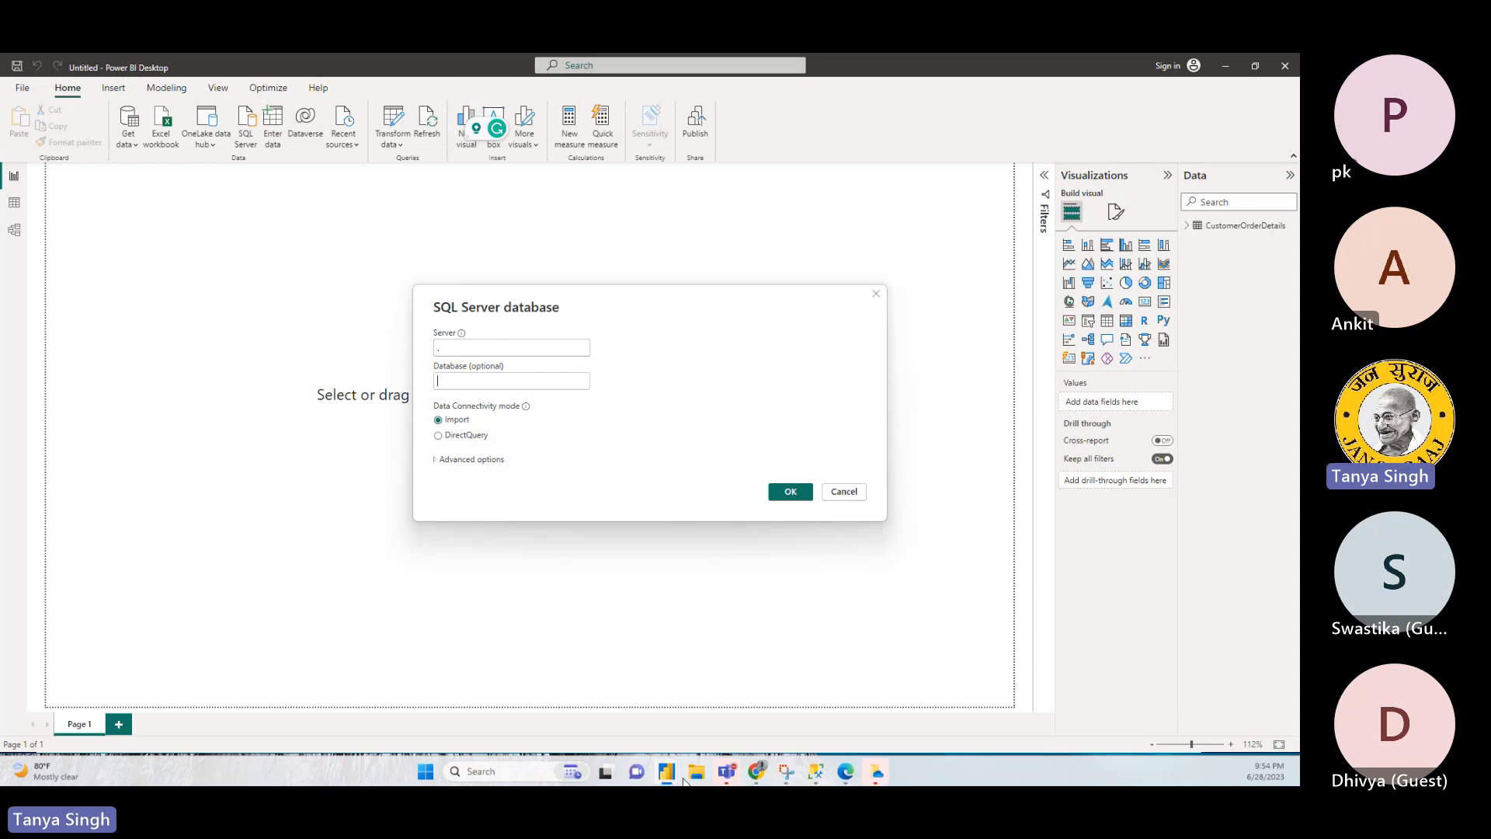
# - Look through the flat model and SQLQuery4 scripts in SQL Server Management Studio, and return to Power BI's connection dialog
pyautogui.click(816, 769)
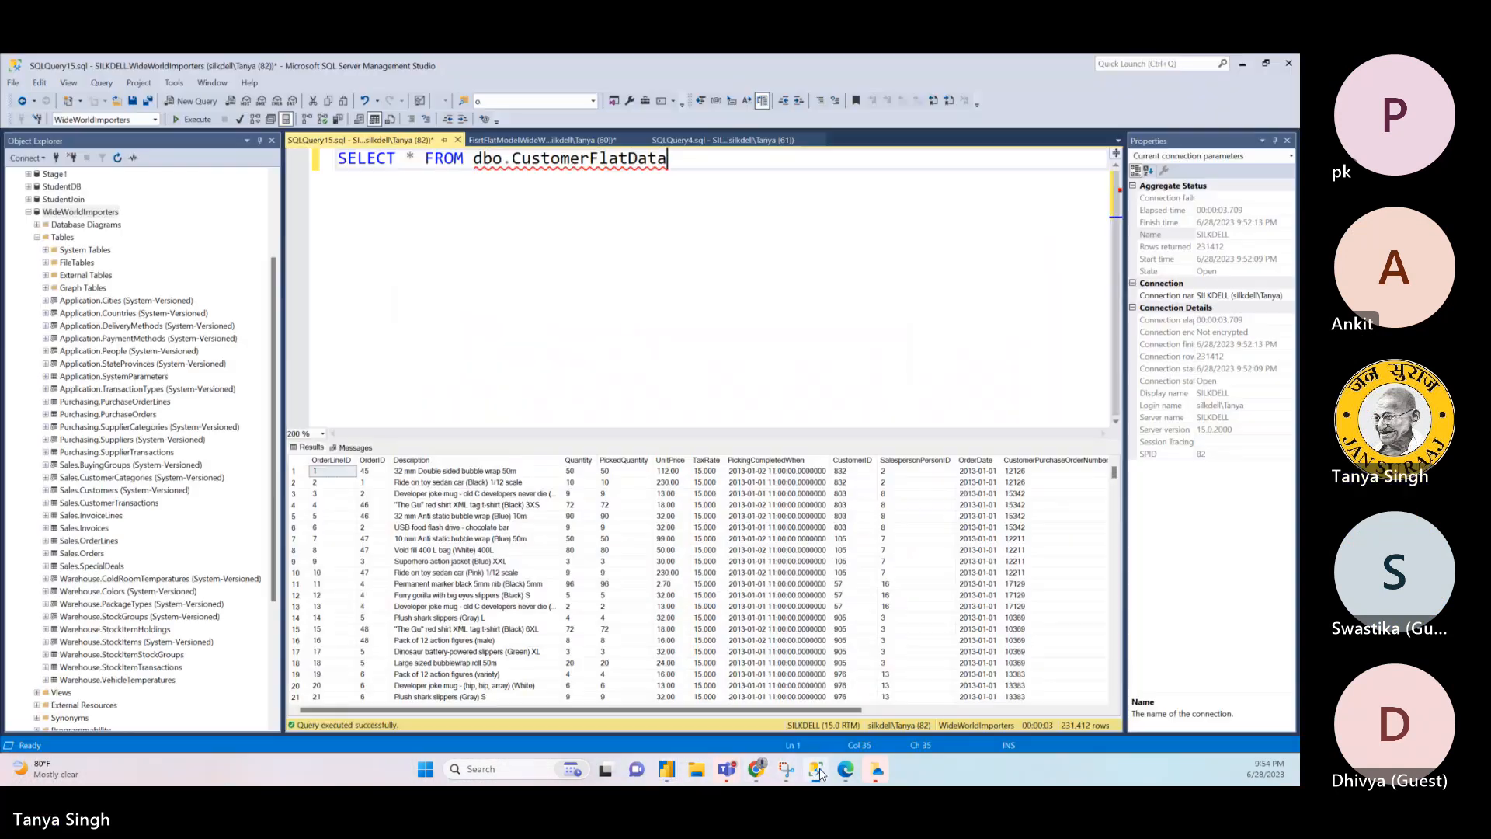
pyautogui.click(580, 140)
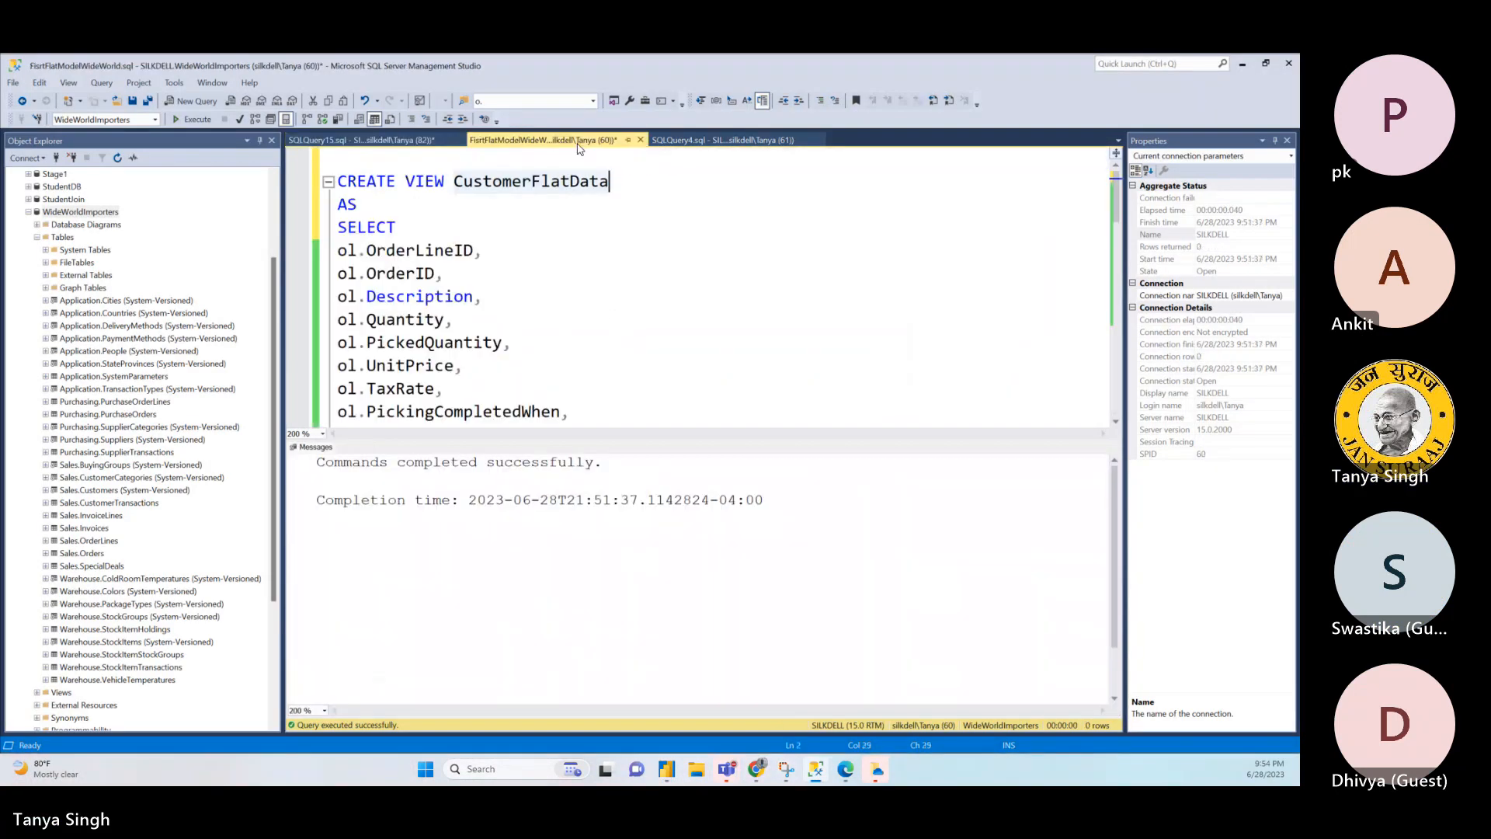
pyautogui.click(701, 141)
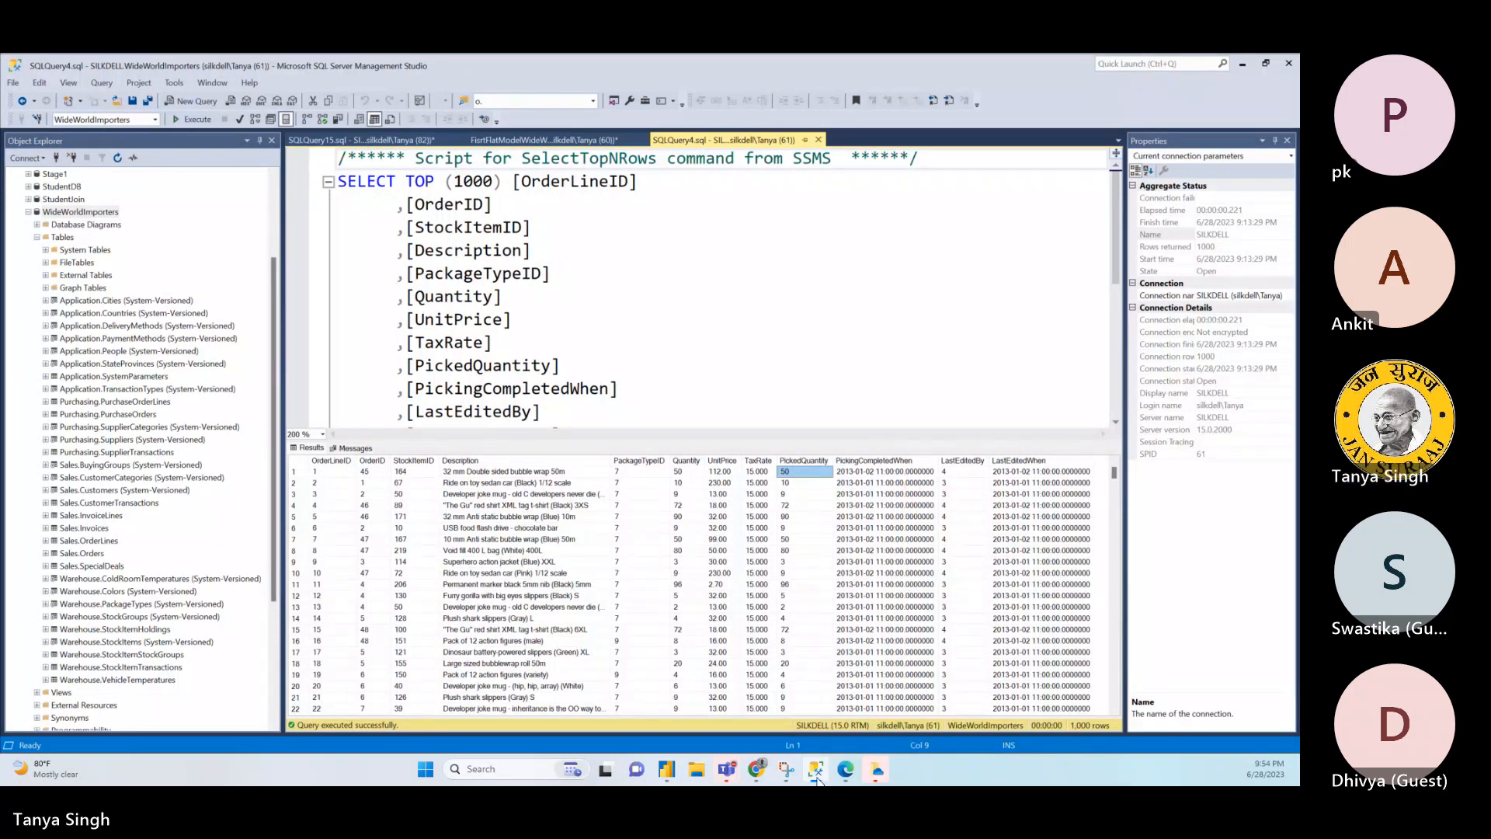
pyautogui.moveTo(666, 771)
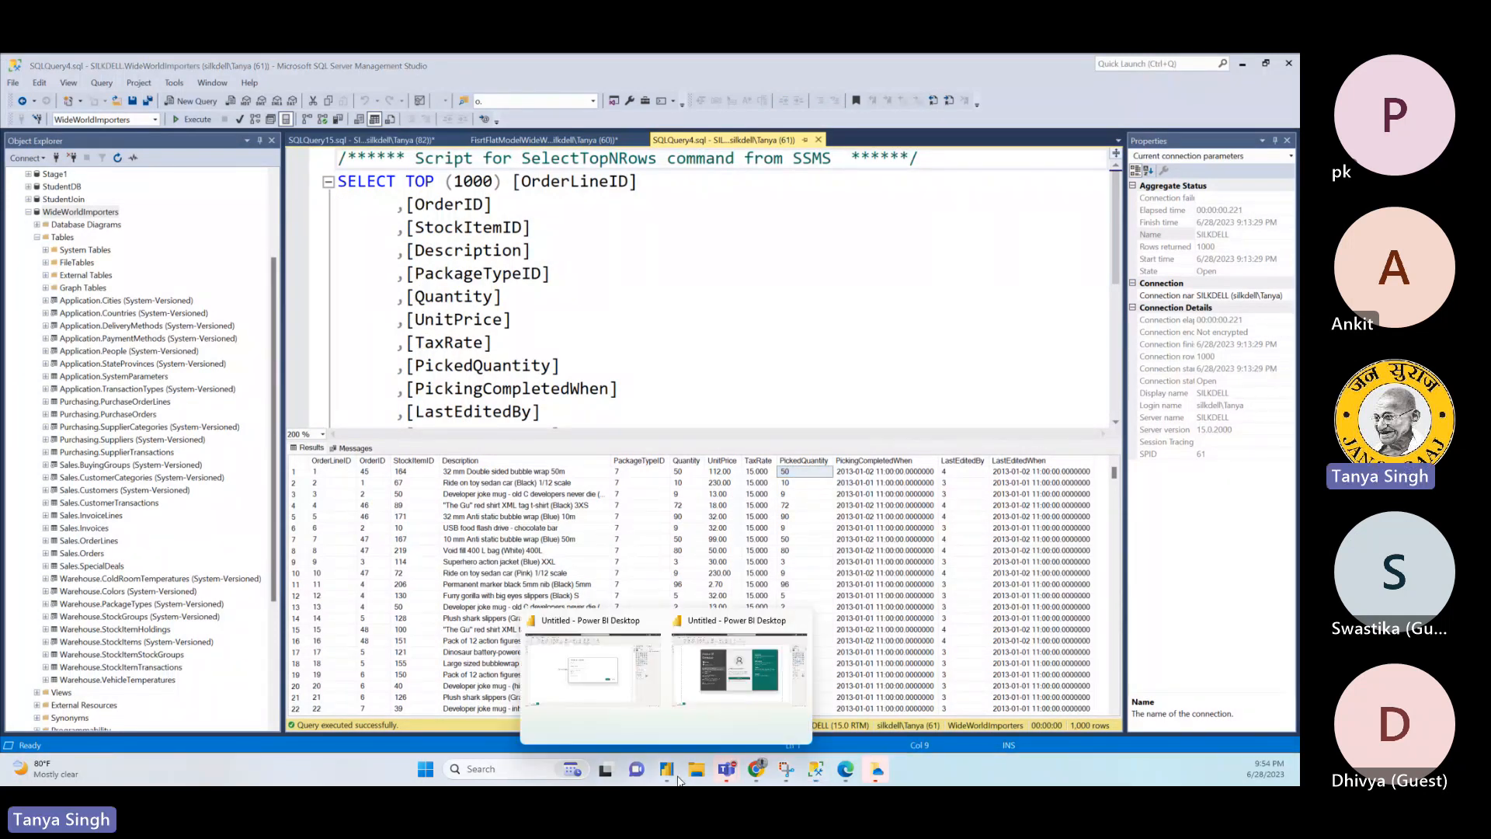
pyautogui.click(630, 687)
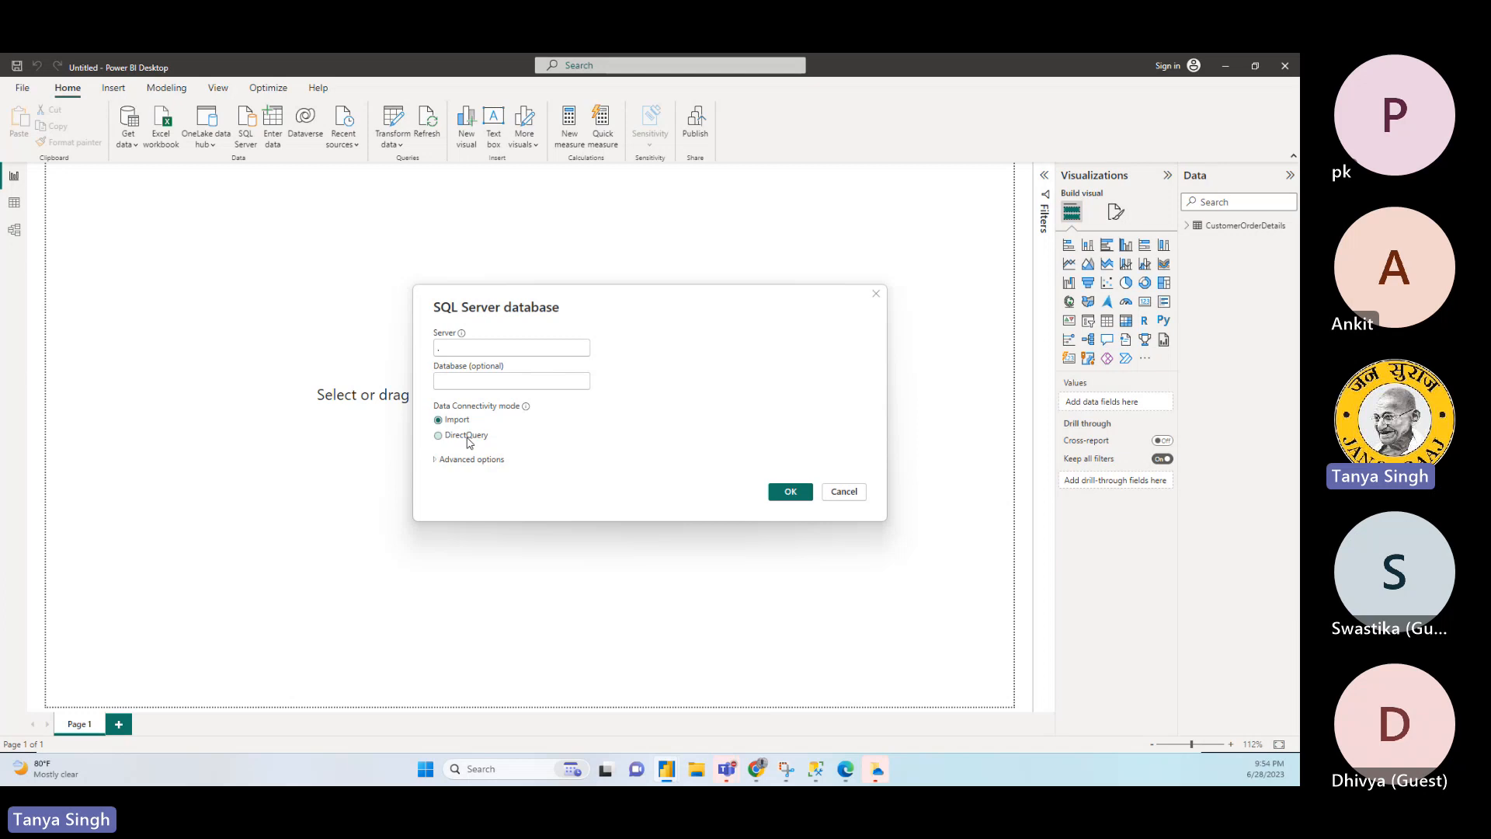
# - Copy SELECT * FROM dbo.CustomerFlatData from the SQL Server Management Studio query and paste it as the SQL statement of Power BI's connection
pyautogui.click(436, 462)
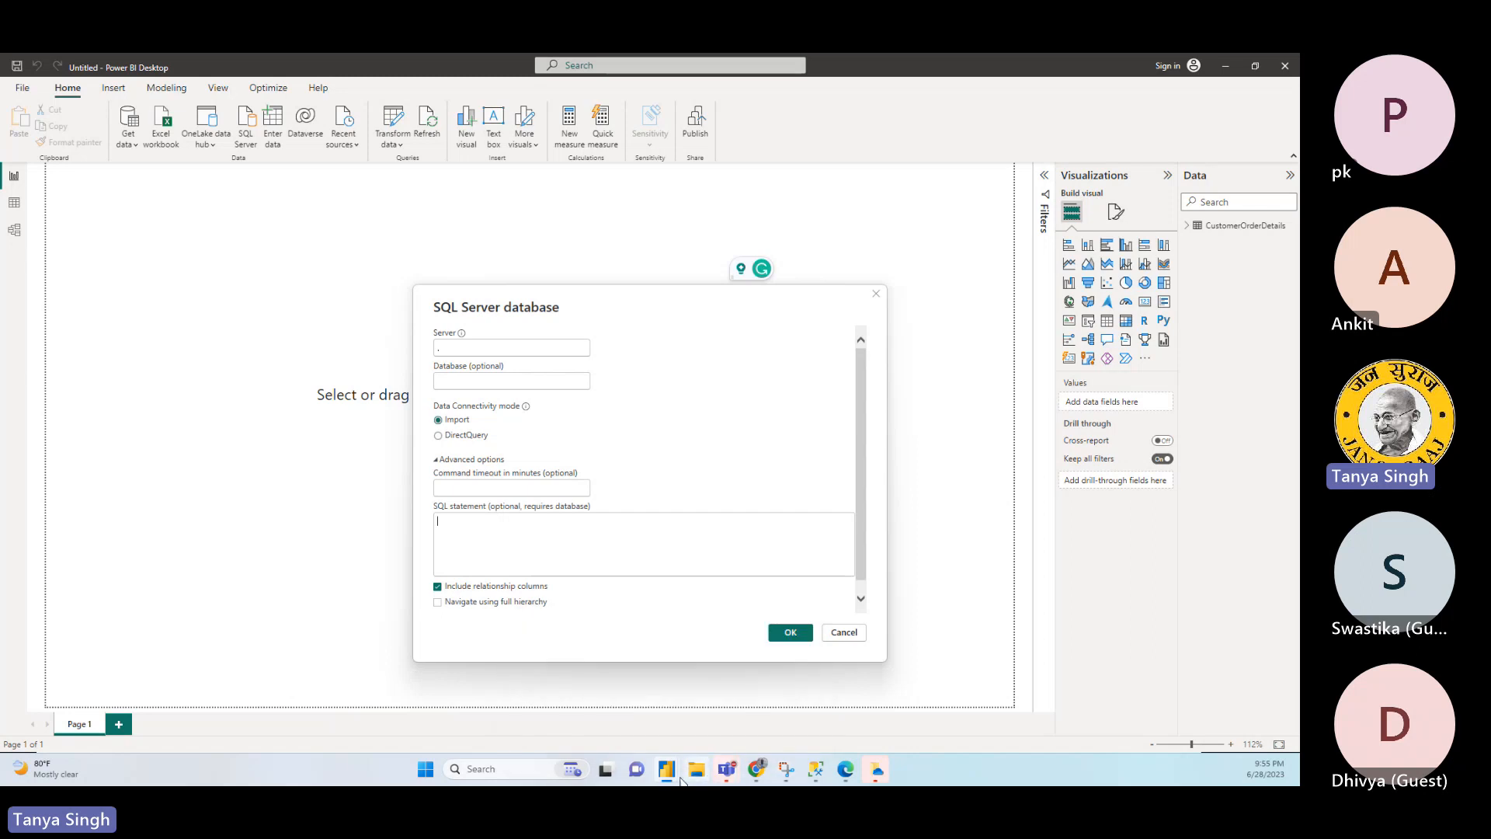
pyautogui.moveTo(674, 780)
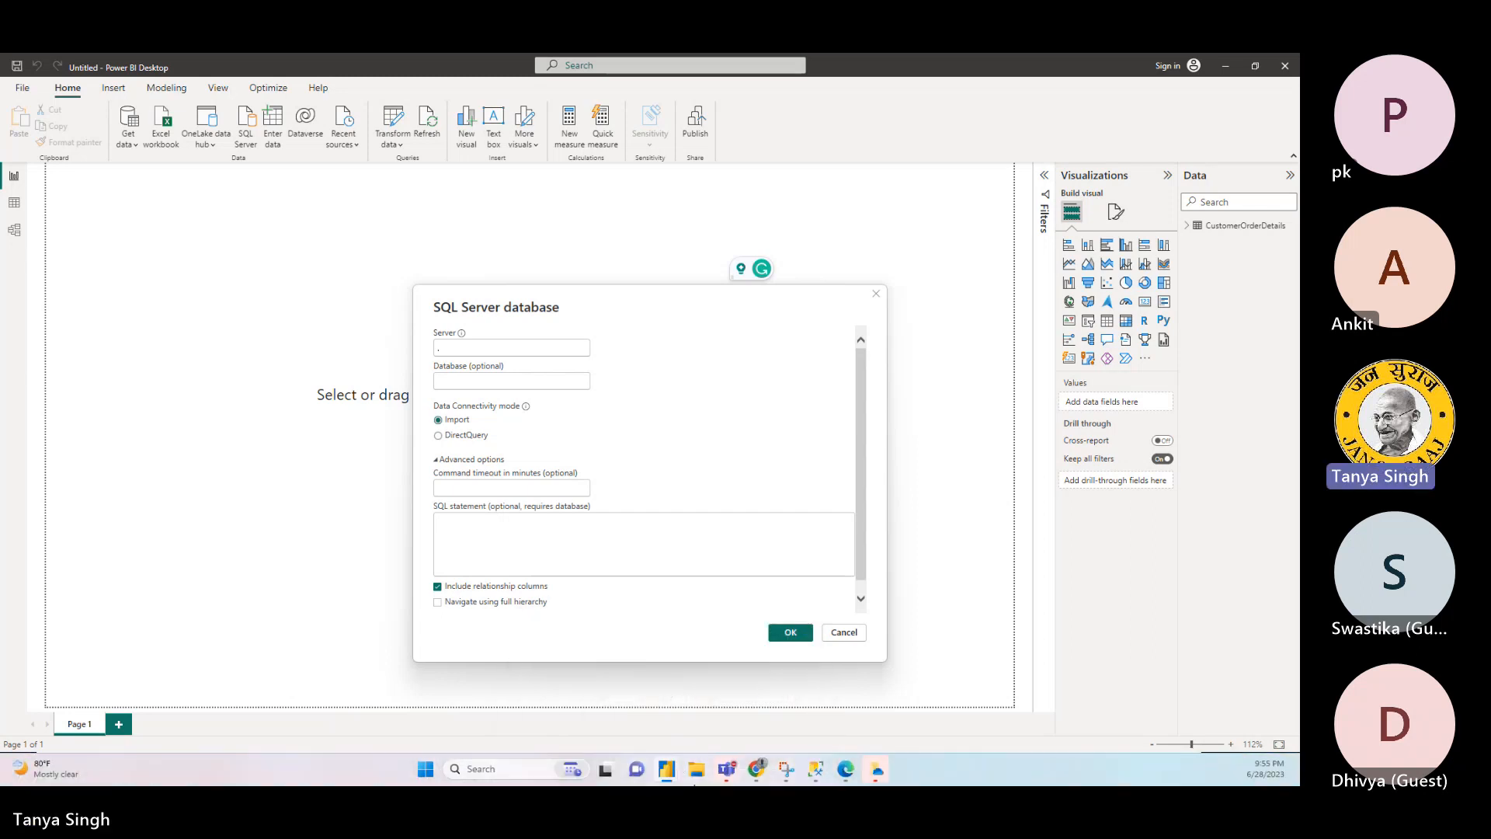
pyautogui.click(810, 771)
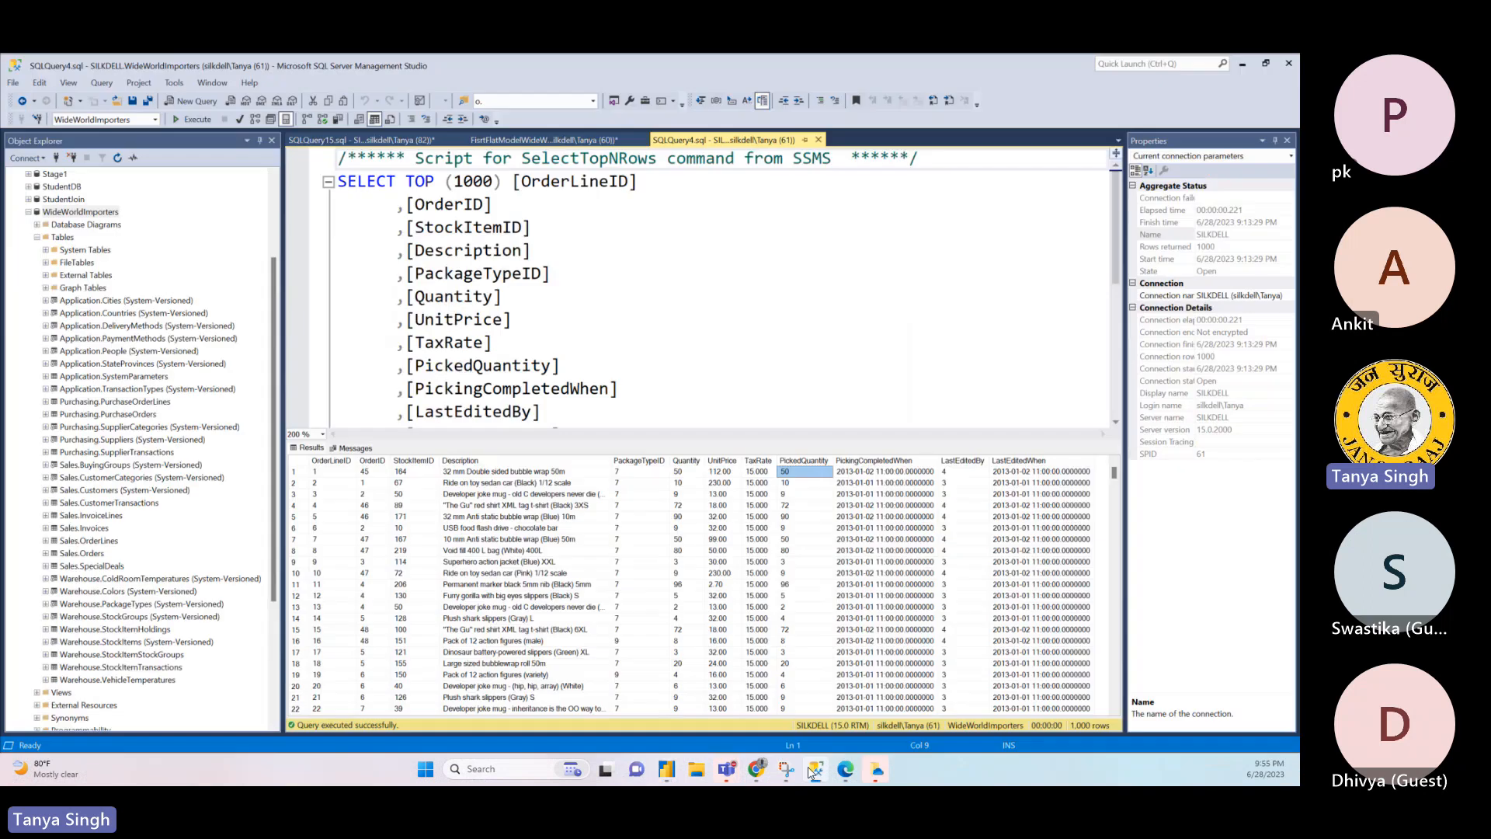
pyautogui.click(569, 139)
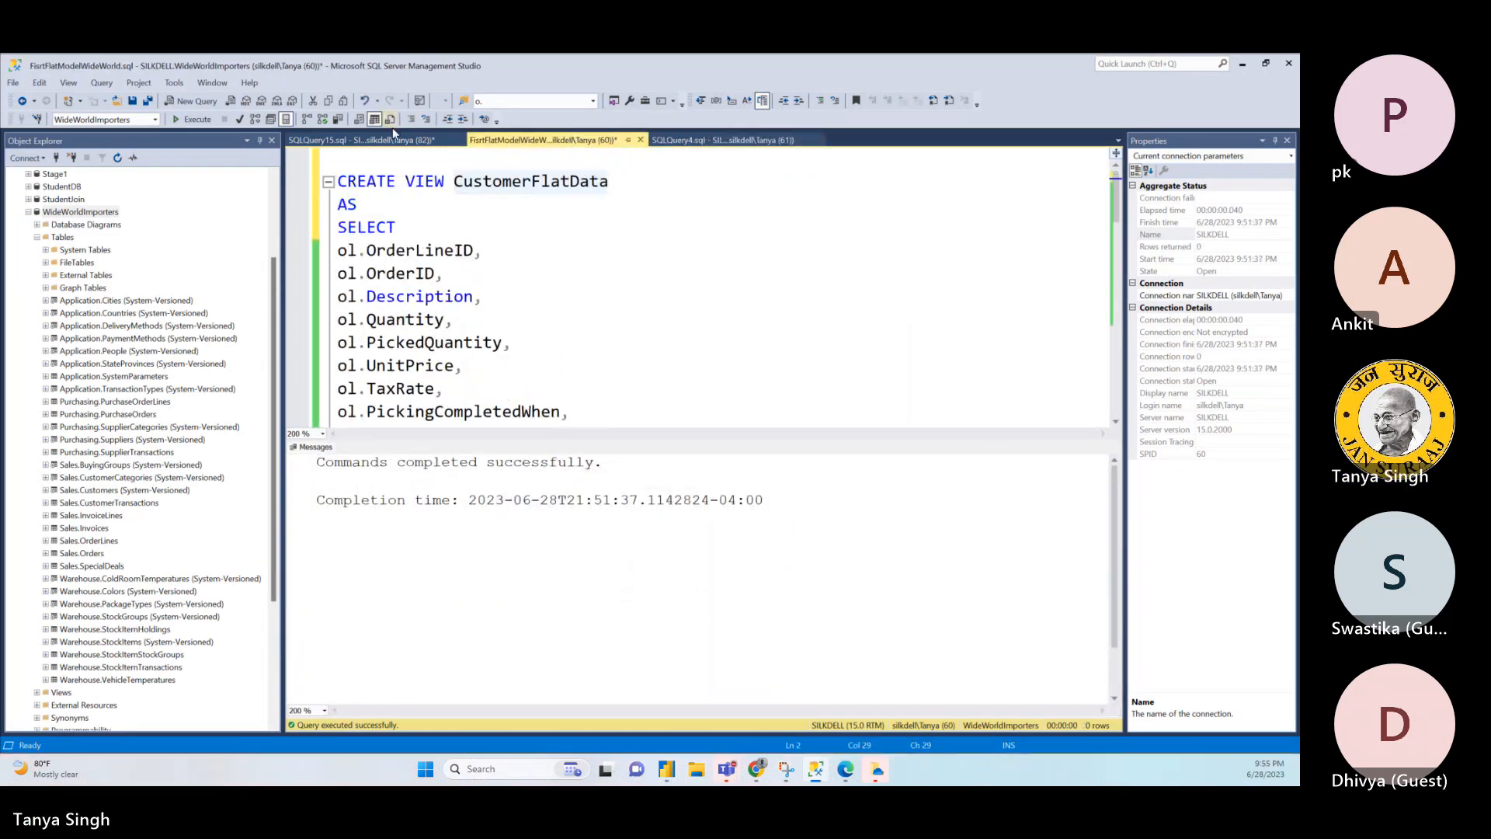
pyautogui.click(365, 140)
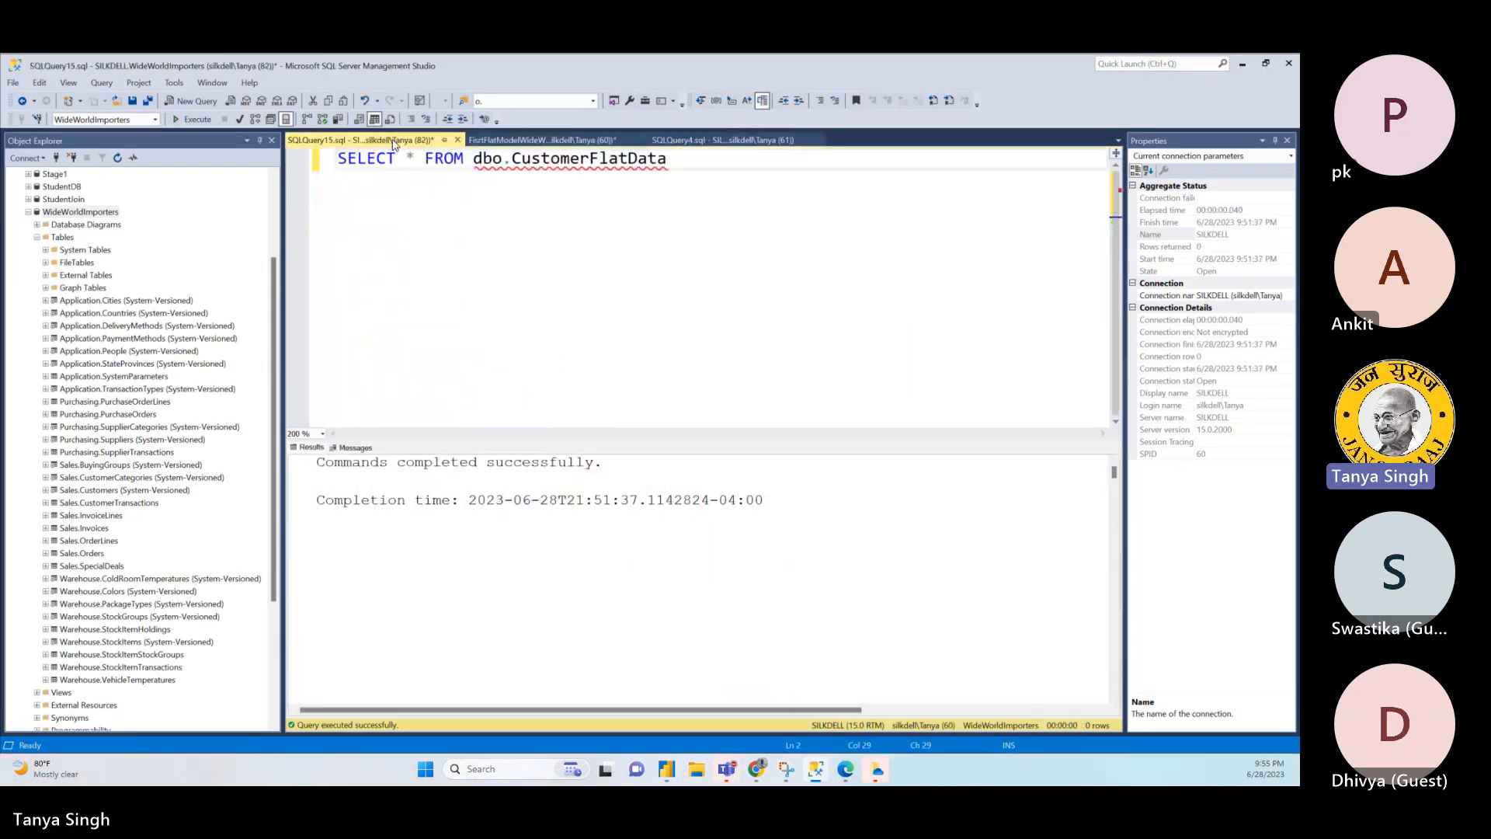
pyautogui.click(303, 174)
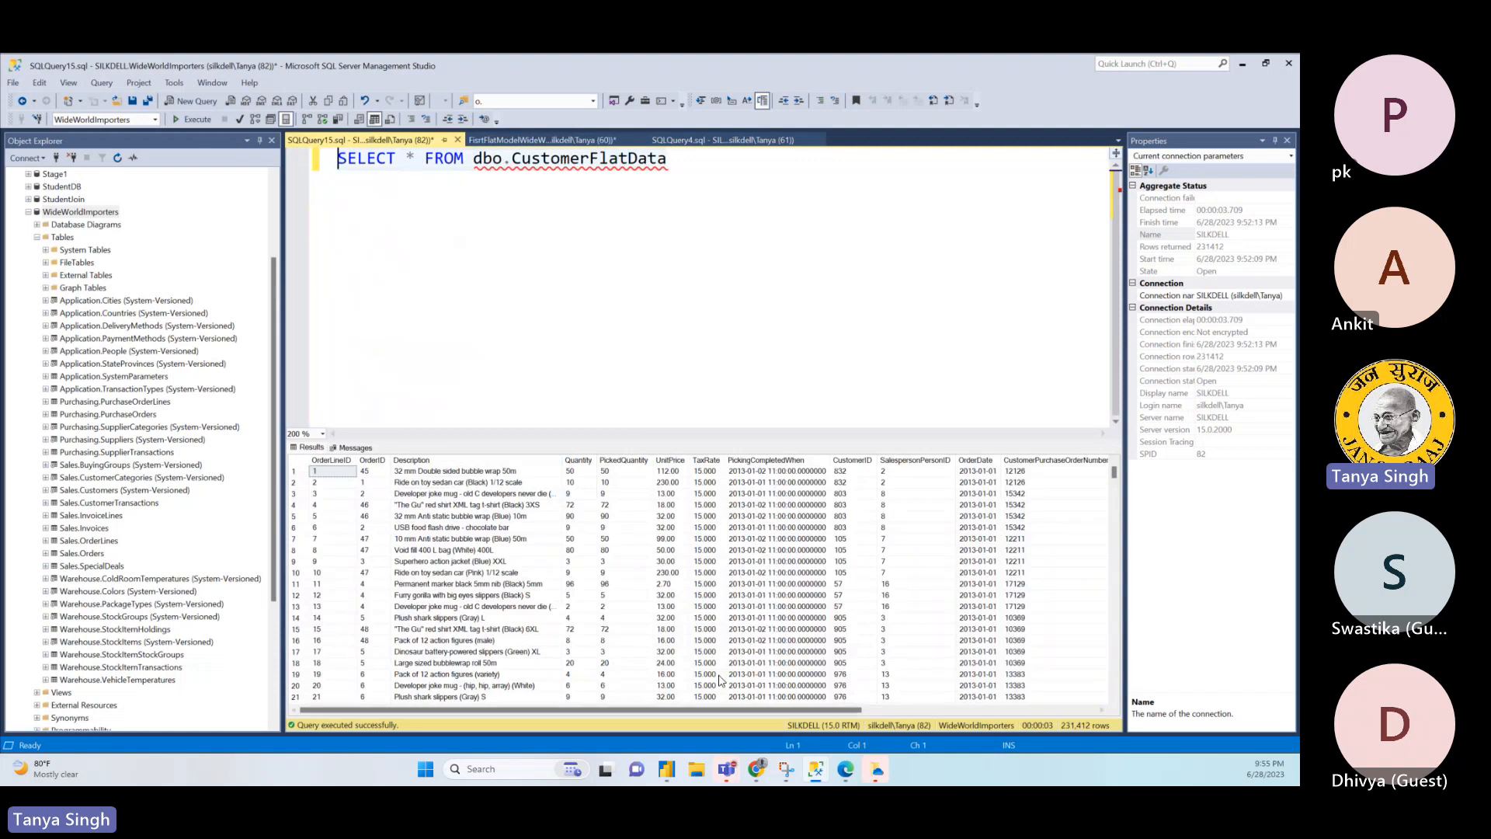
pyautogui.moveTo(677, 771)
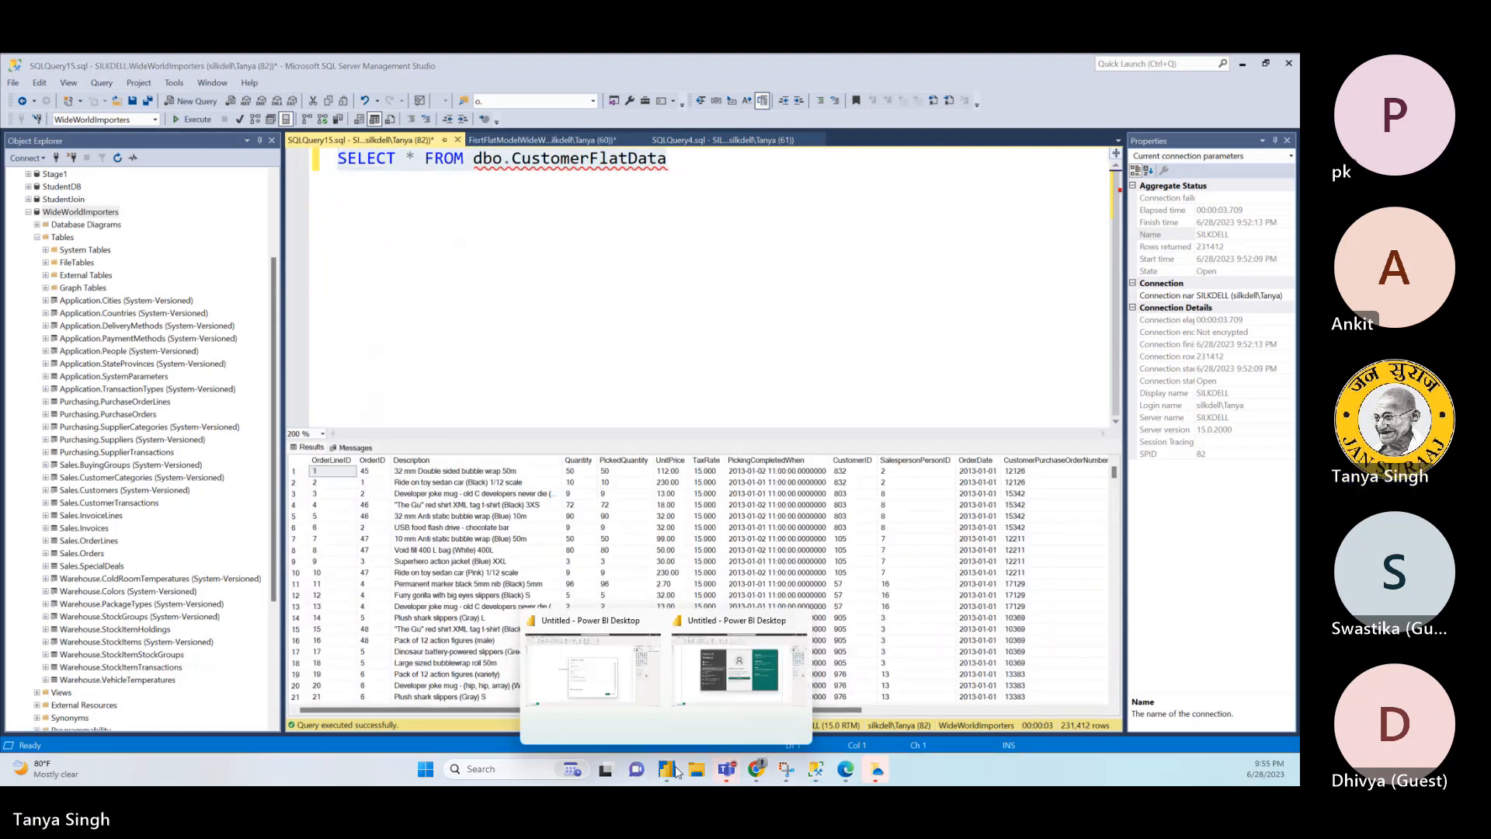
pyautogui.click(617, 688)
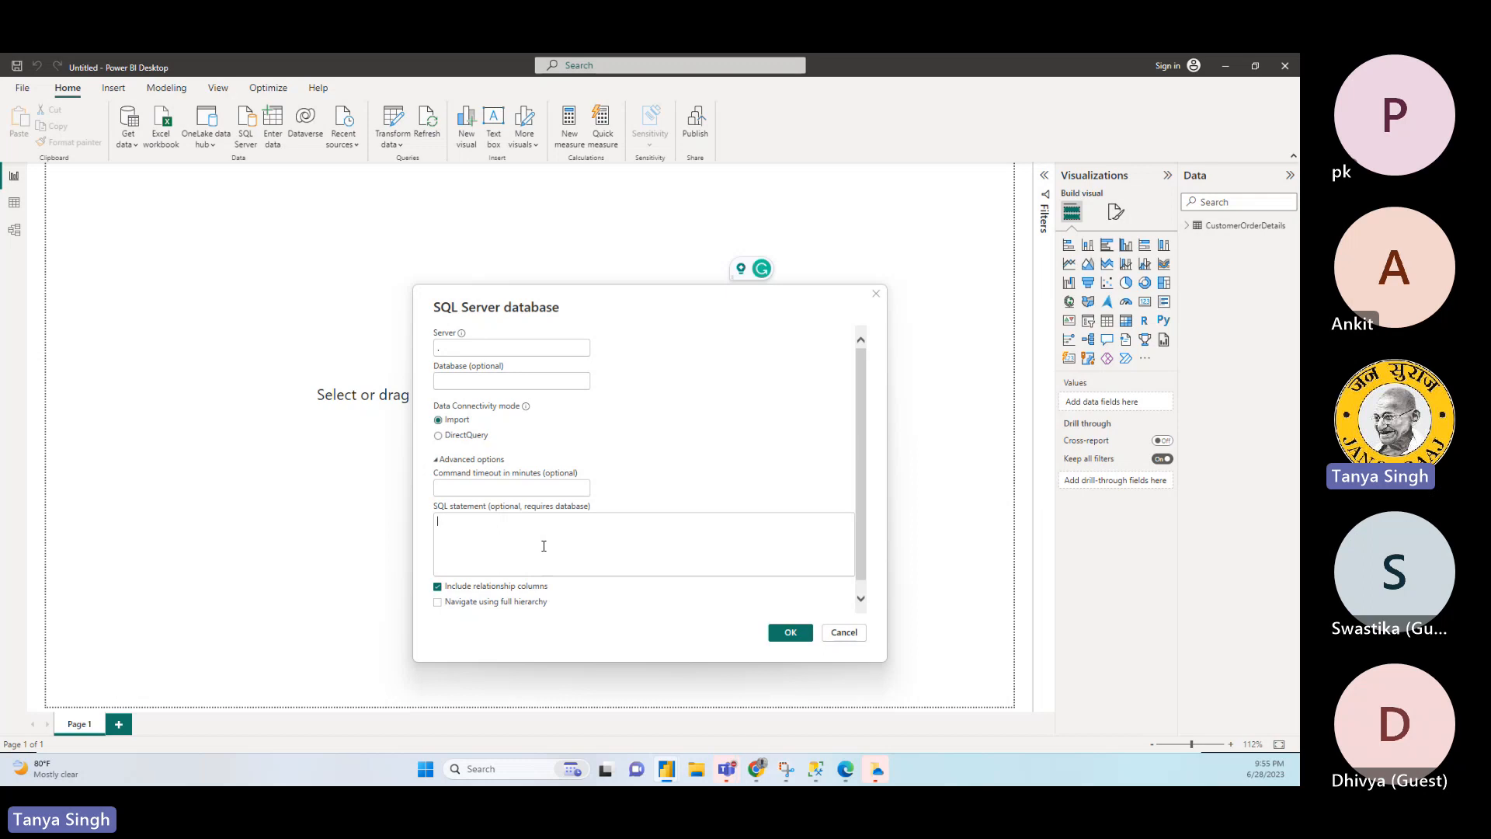
pyautogui.write('SELECT * FROM dbo.CustomerFlatData')
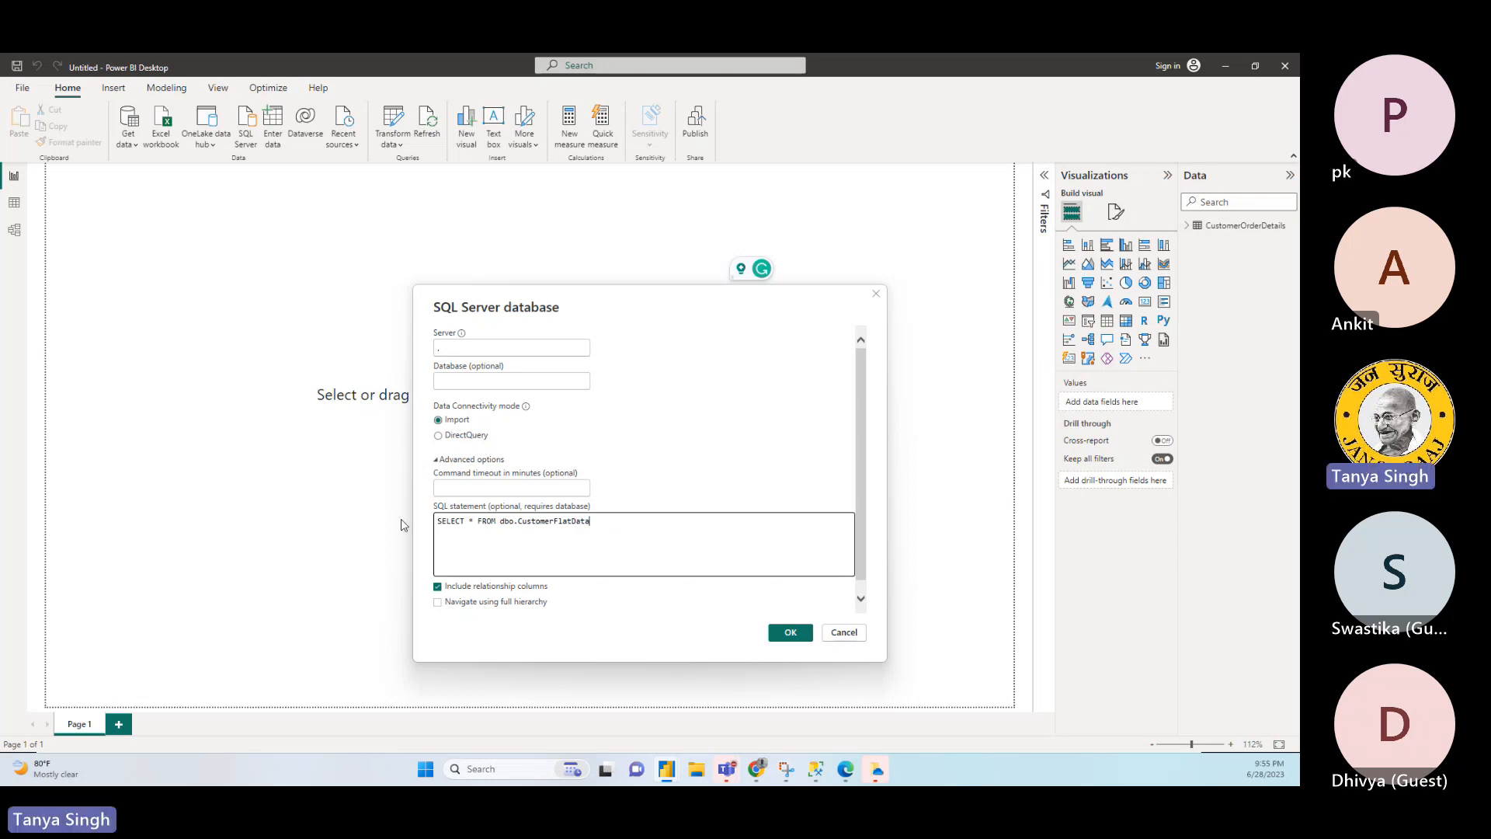
# - Clear the SQL statement from the connection and collapse the advanced options
pyautogui.hotkey('ctrl', 'a')
pyautogui.press('BackSpace')
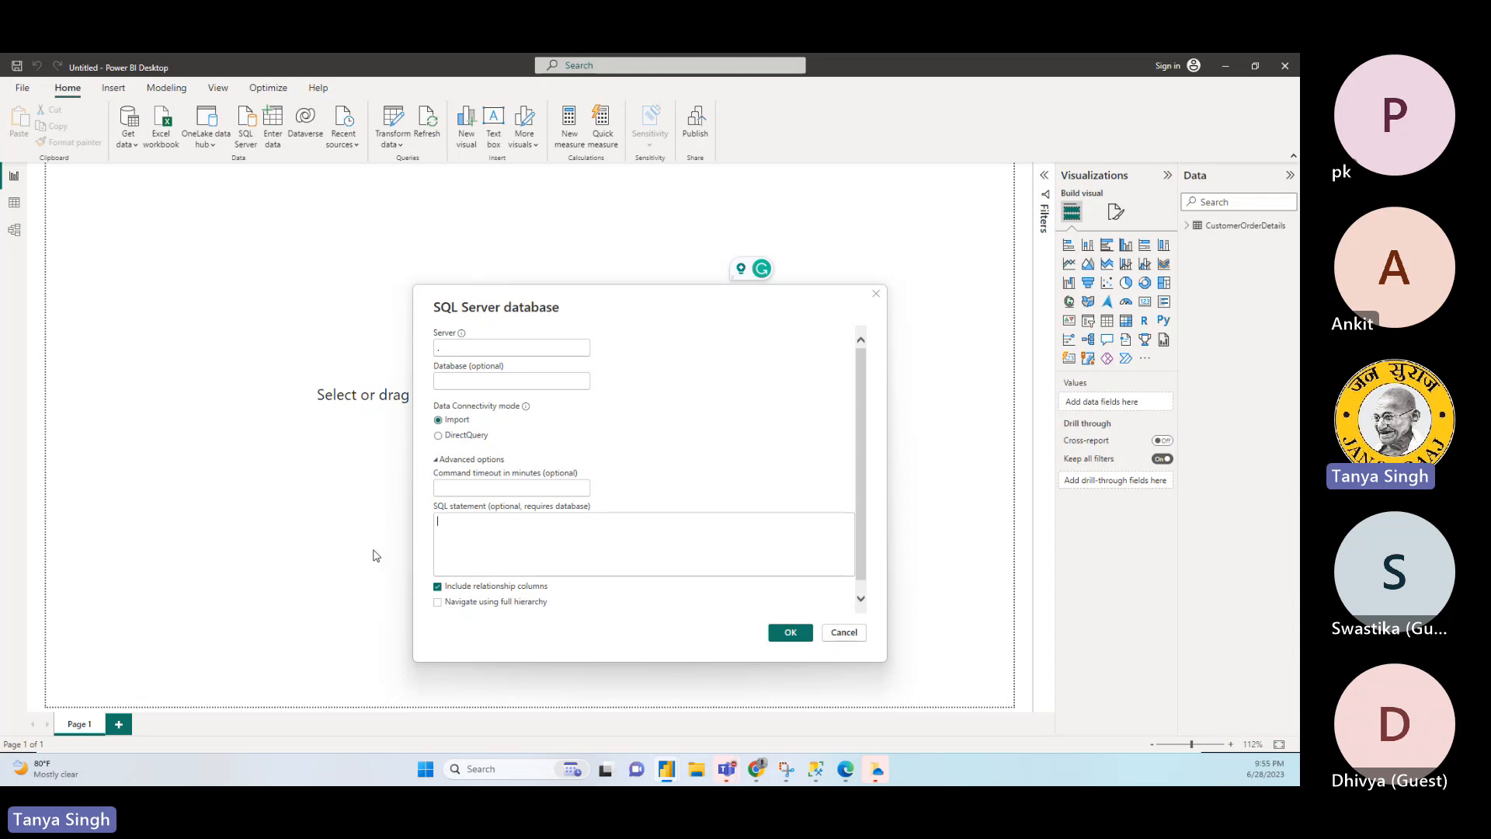
pyautogui.click(438, 459)
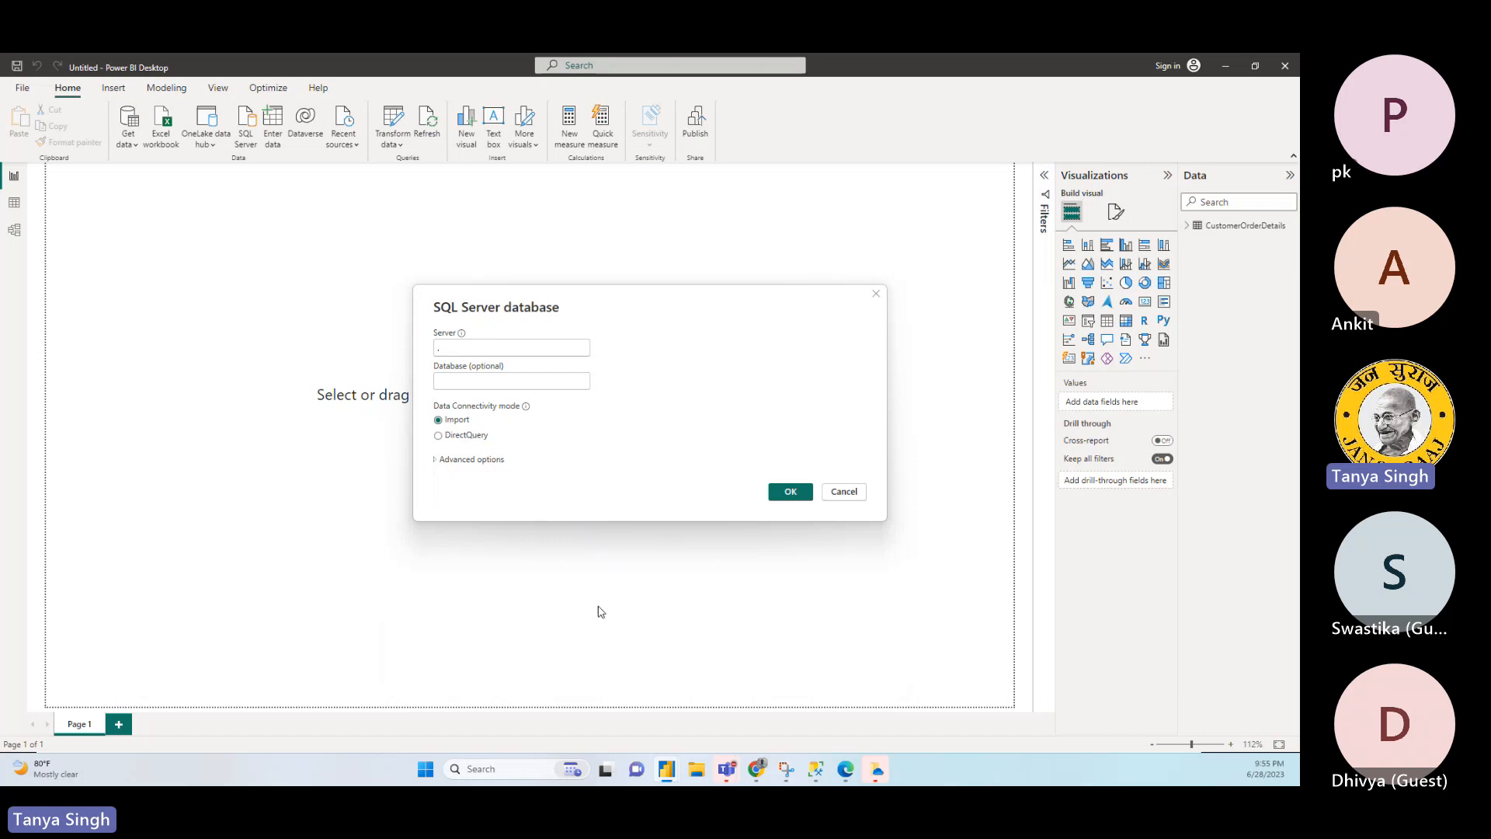
# - Connect in Import mode and load the CustomerFlatData view from the WideWorldImporters database
pyautogui.click(796, 491)
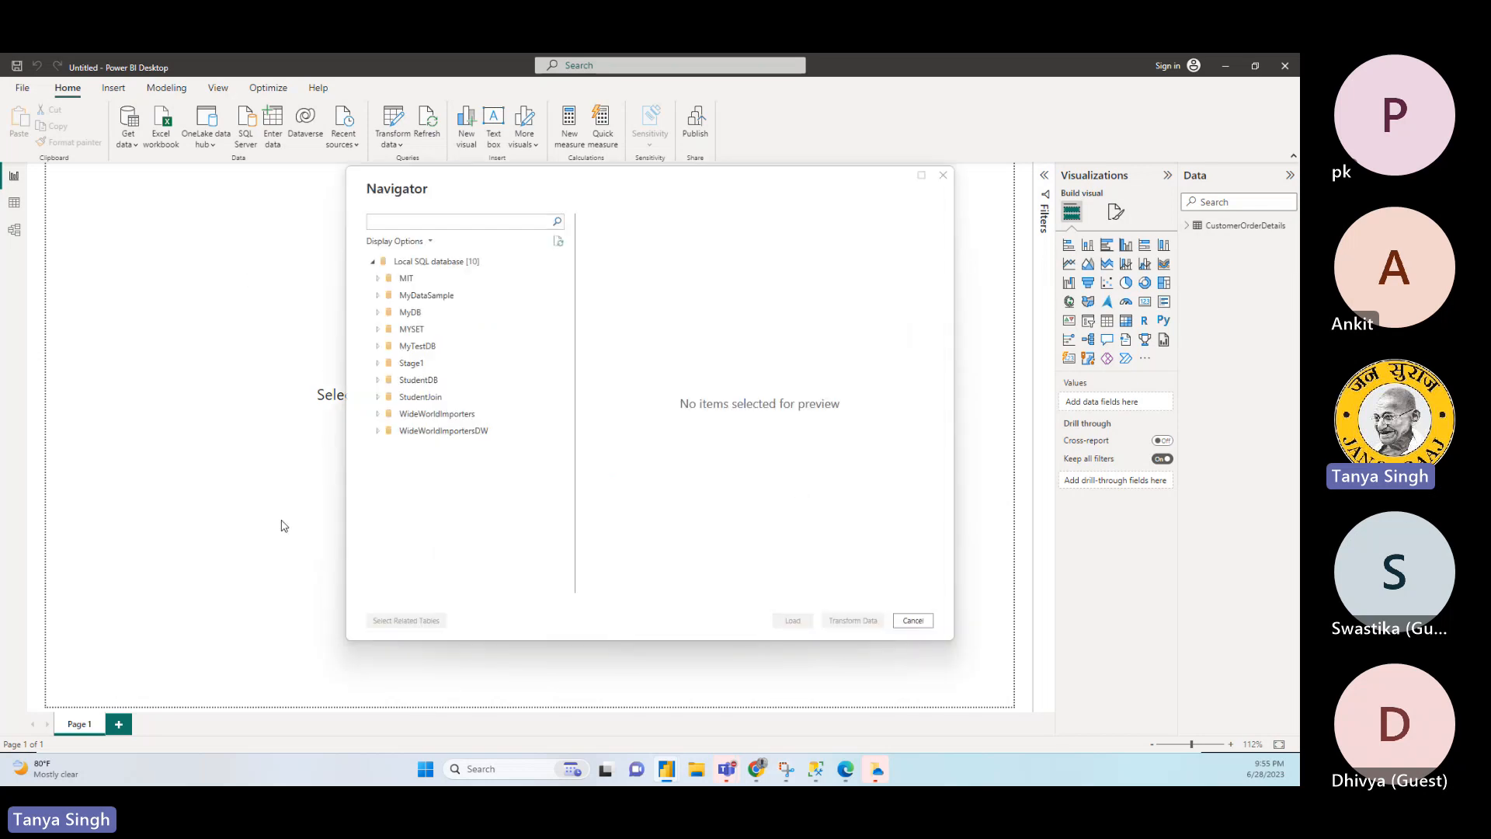
pyautogui.click(379, 414)
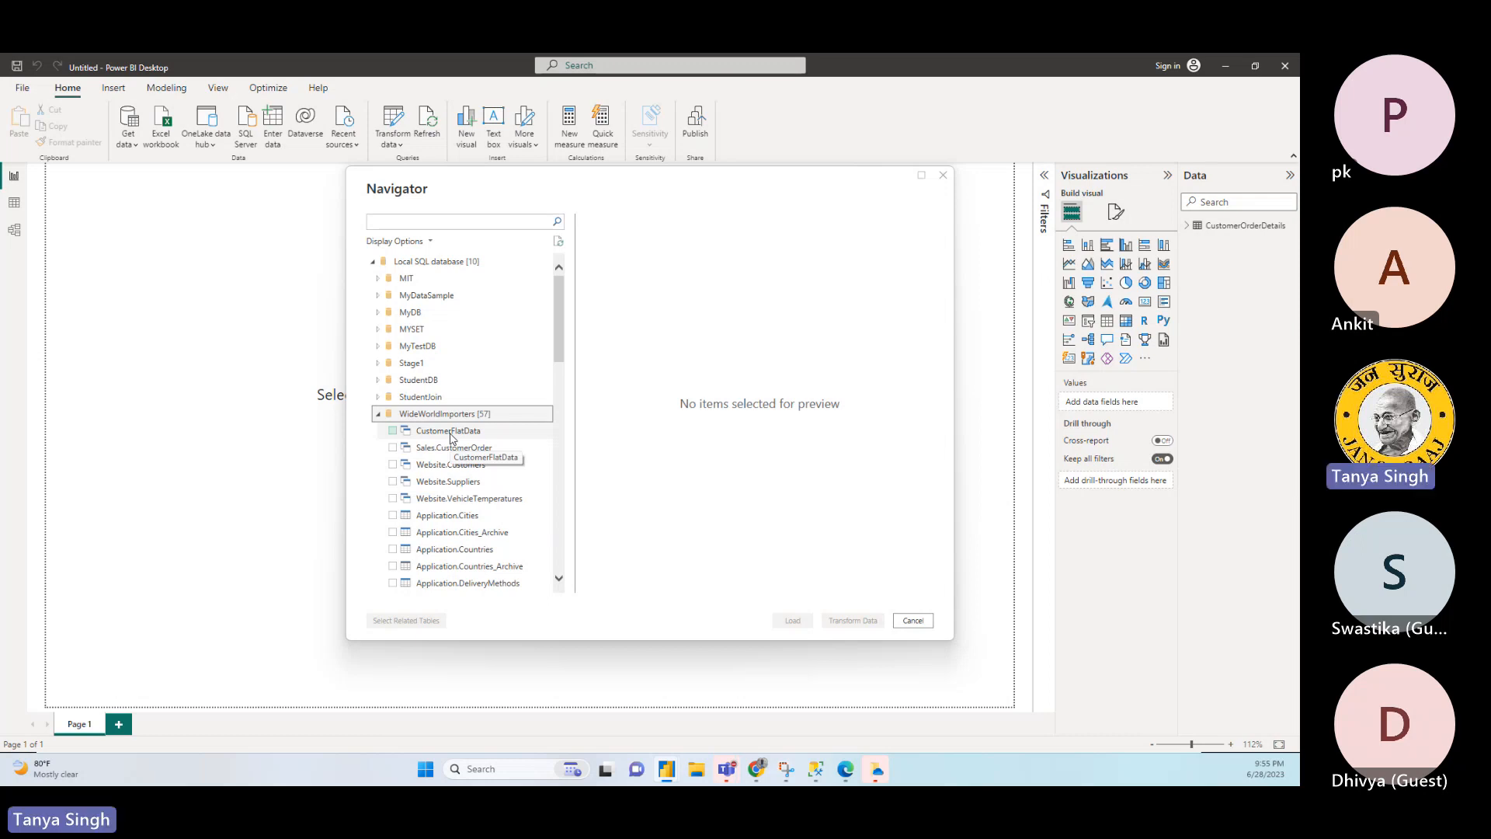
pyautogui.click(449, 435)
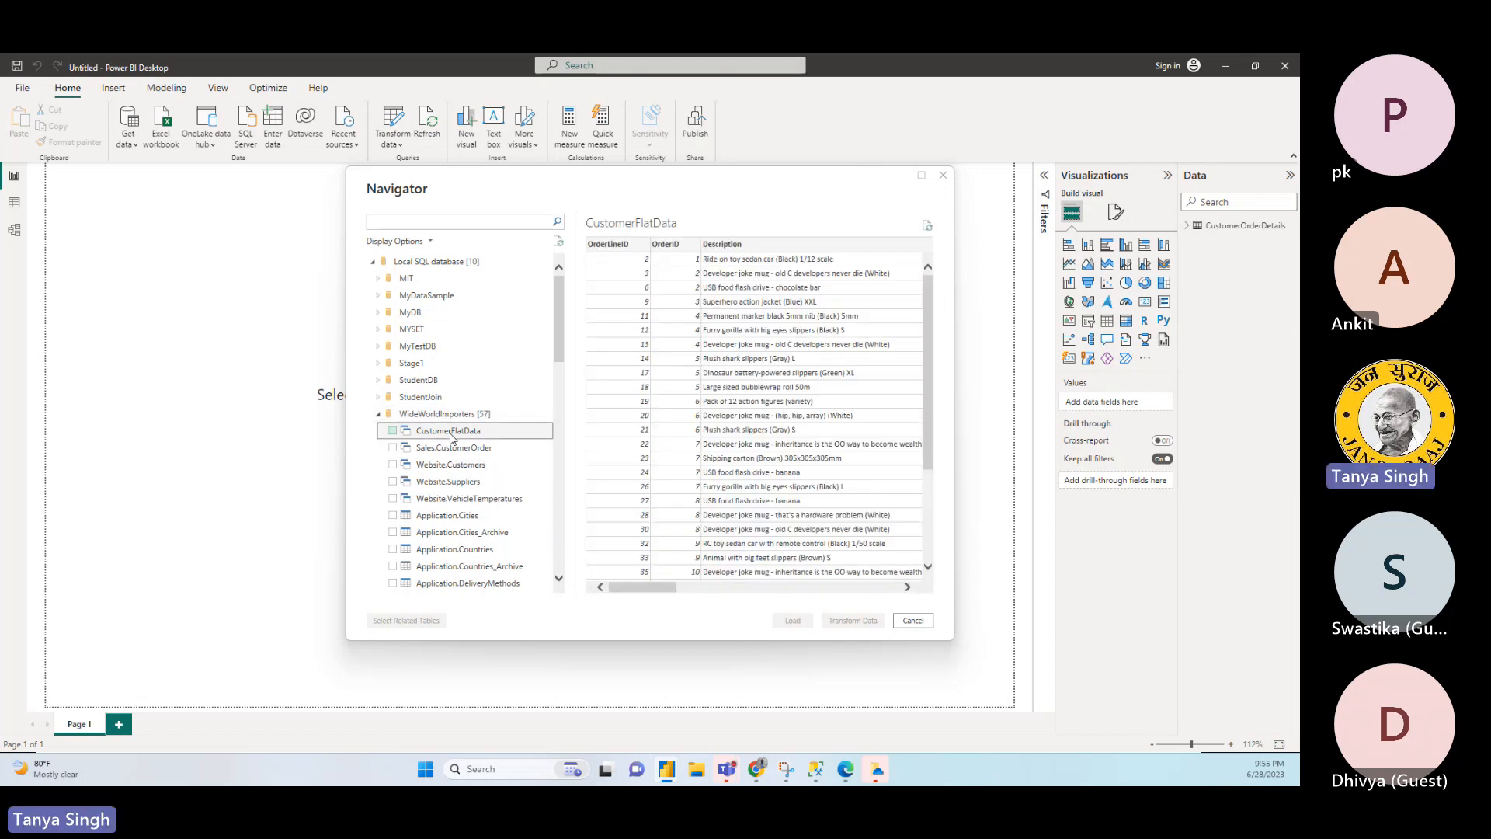
pyautogui.click(393, 431)
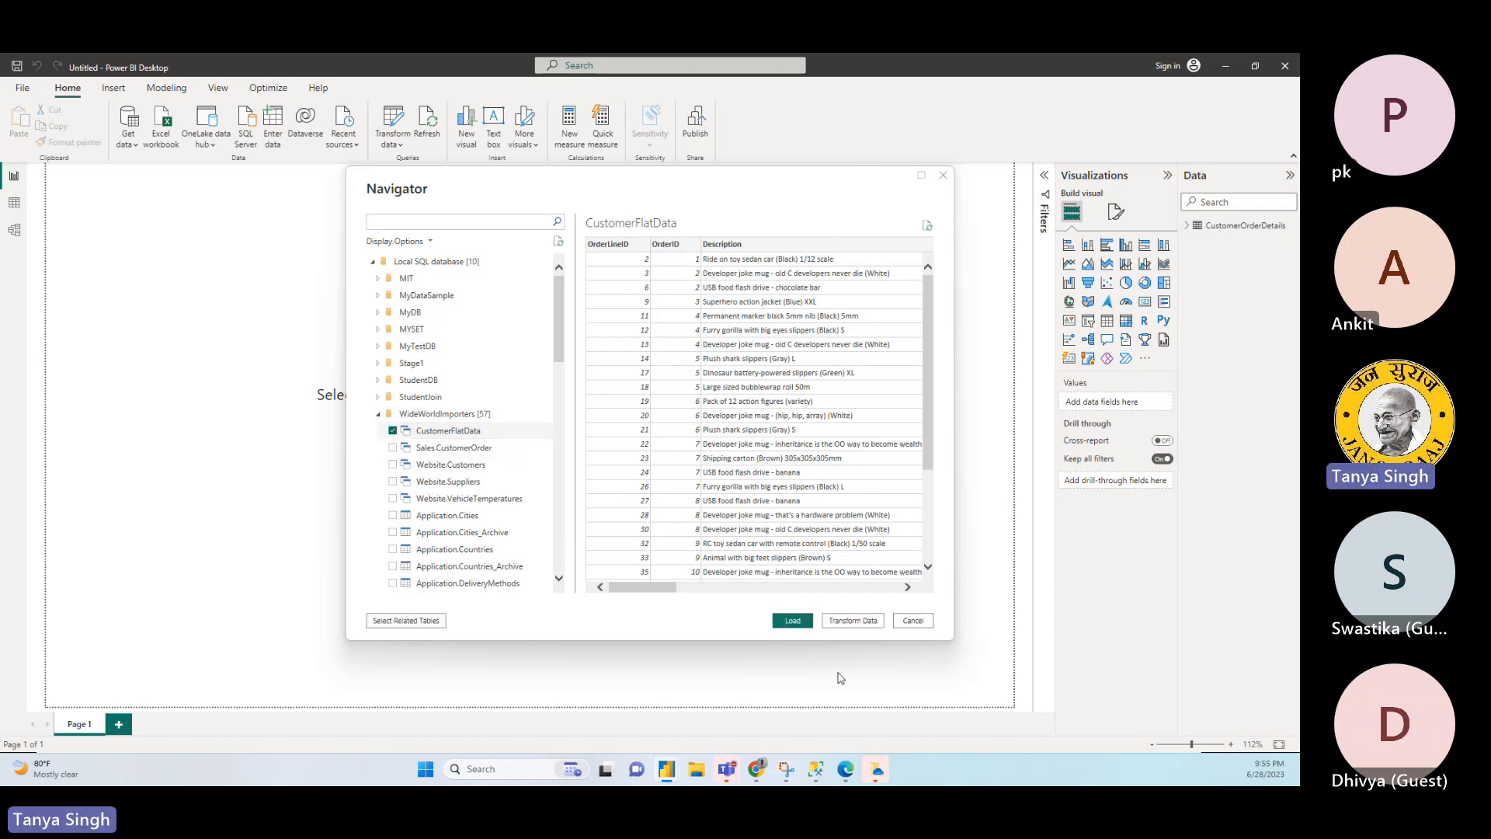
pyautogui.click(799, 625)
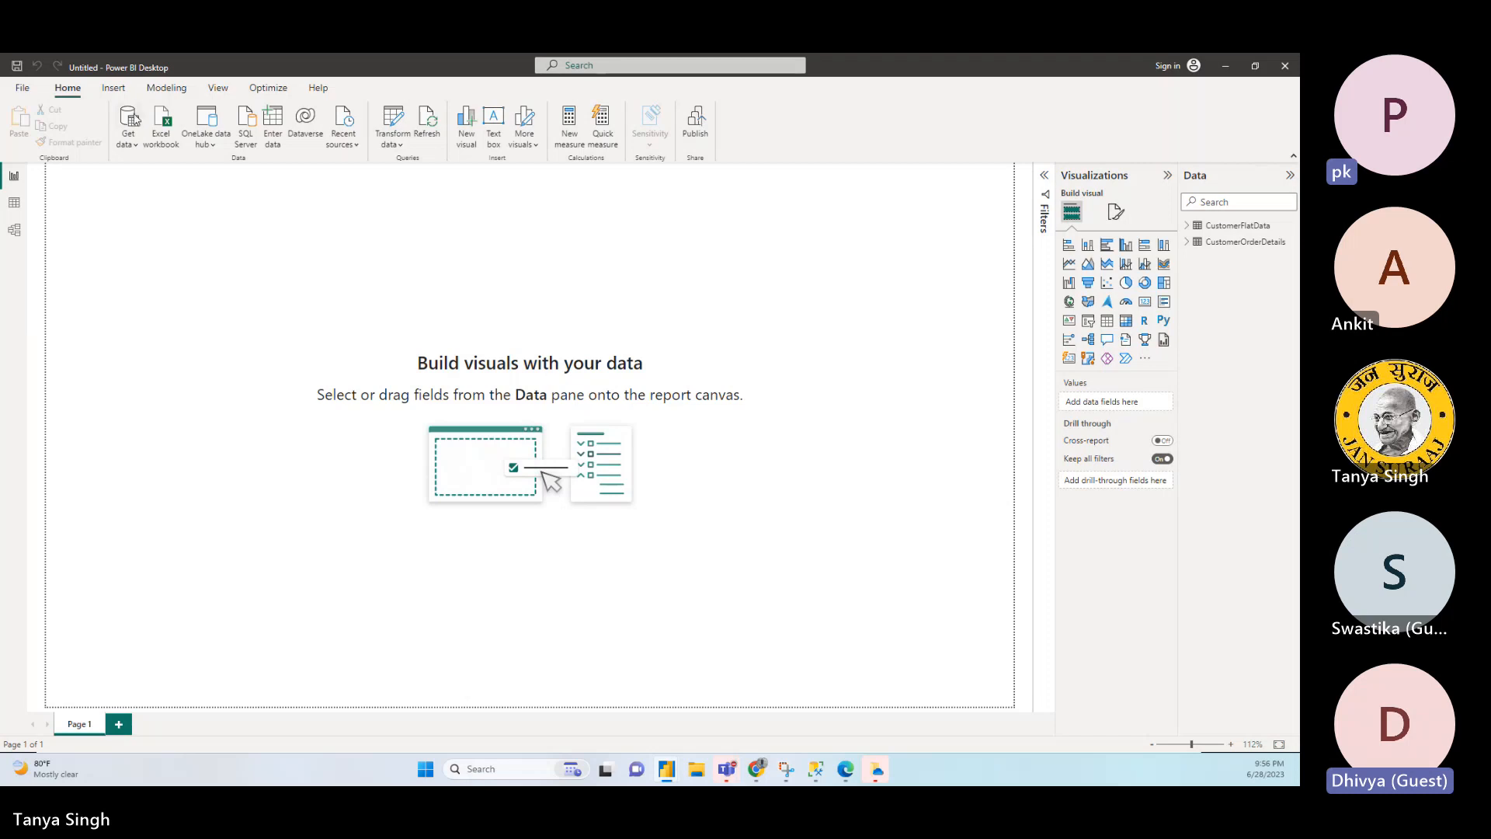
# - Start a new SQL Server connection in DirectQuery mode and expand its advanced options
pyautogui.click(129, 139)
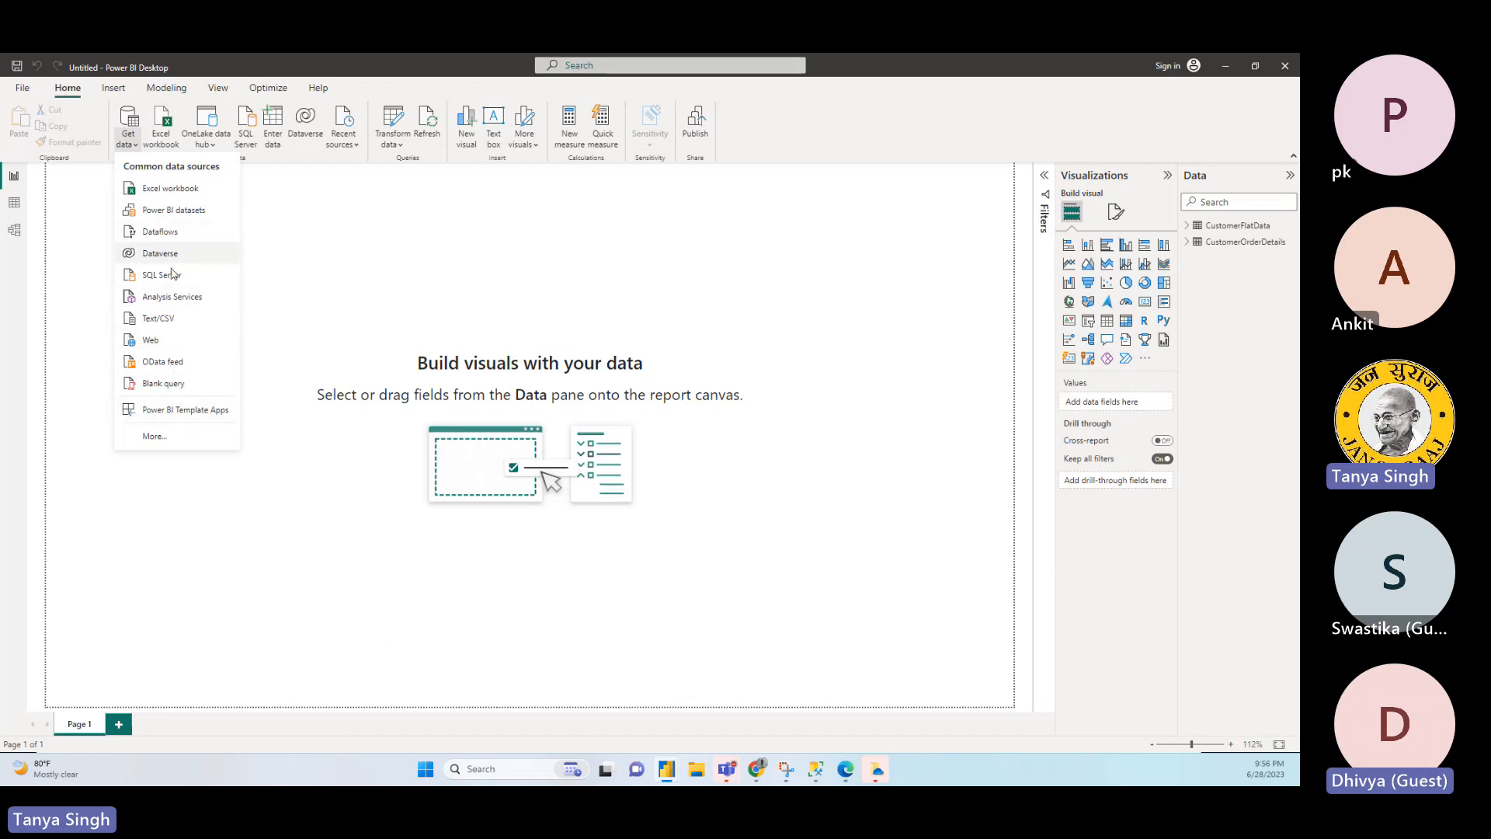
pyautogui.click(175, 281)
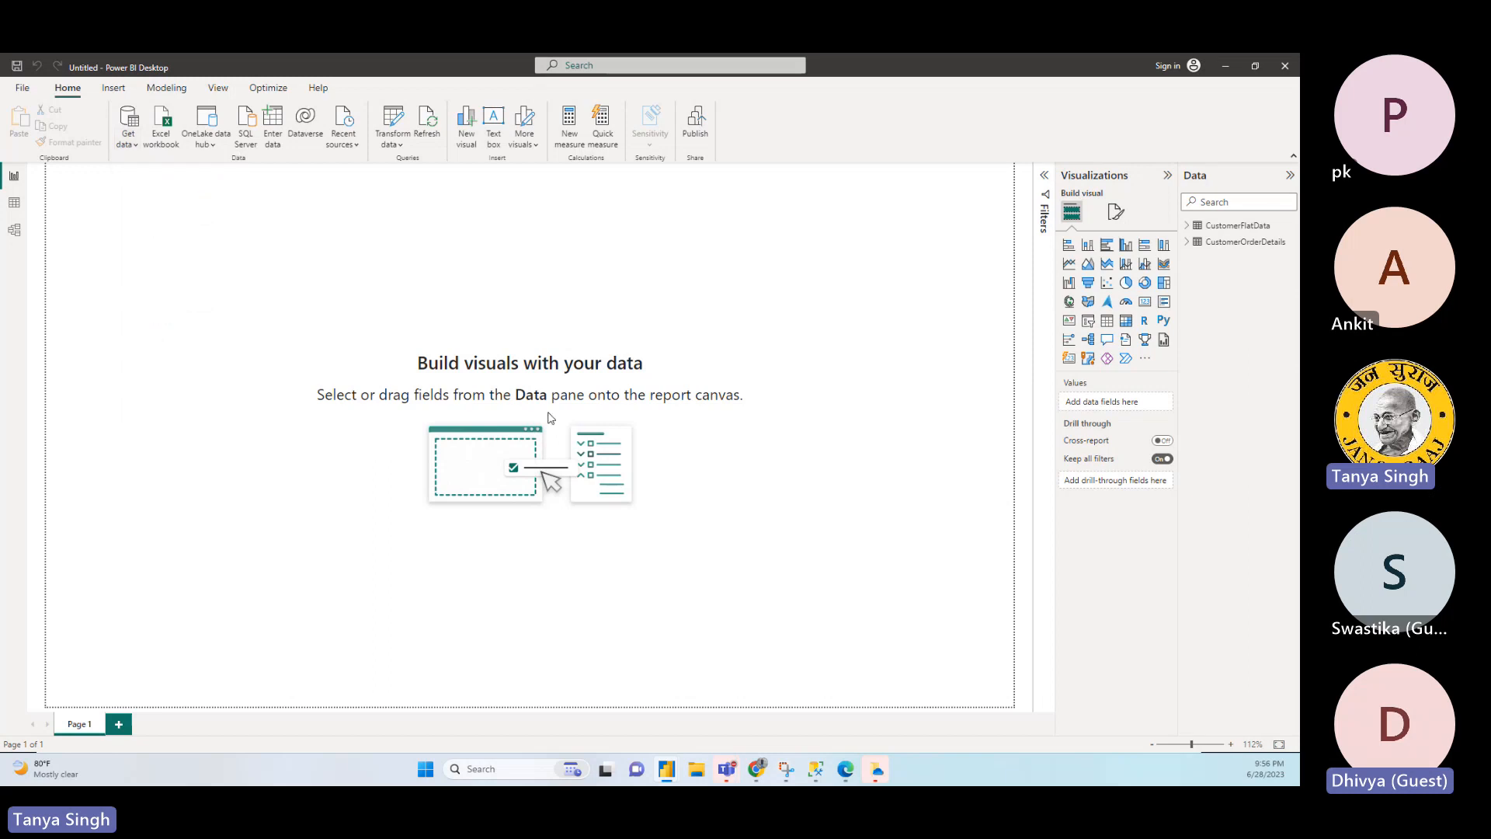
pyautogui.click(470, 436)
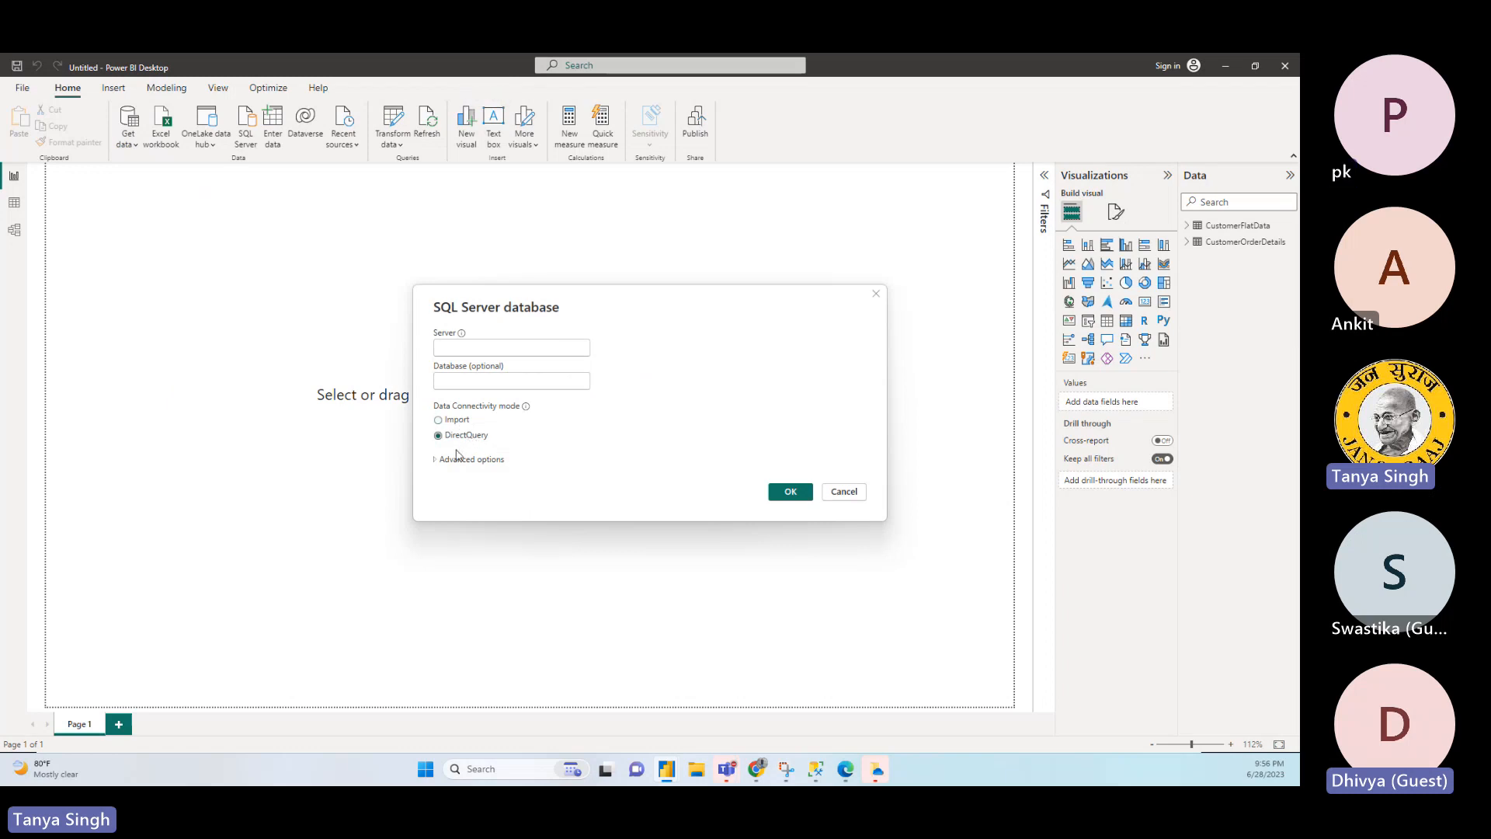
pyautogui.click(440, 463)
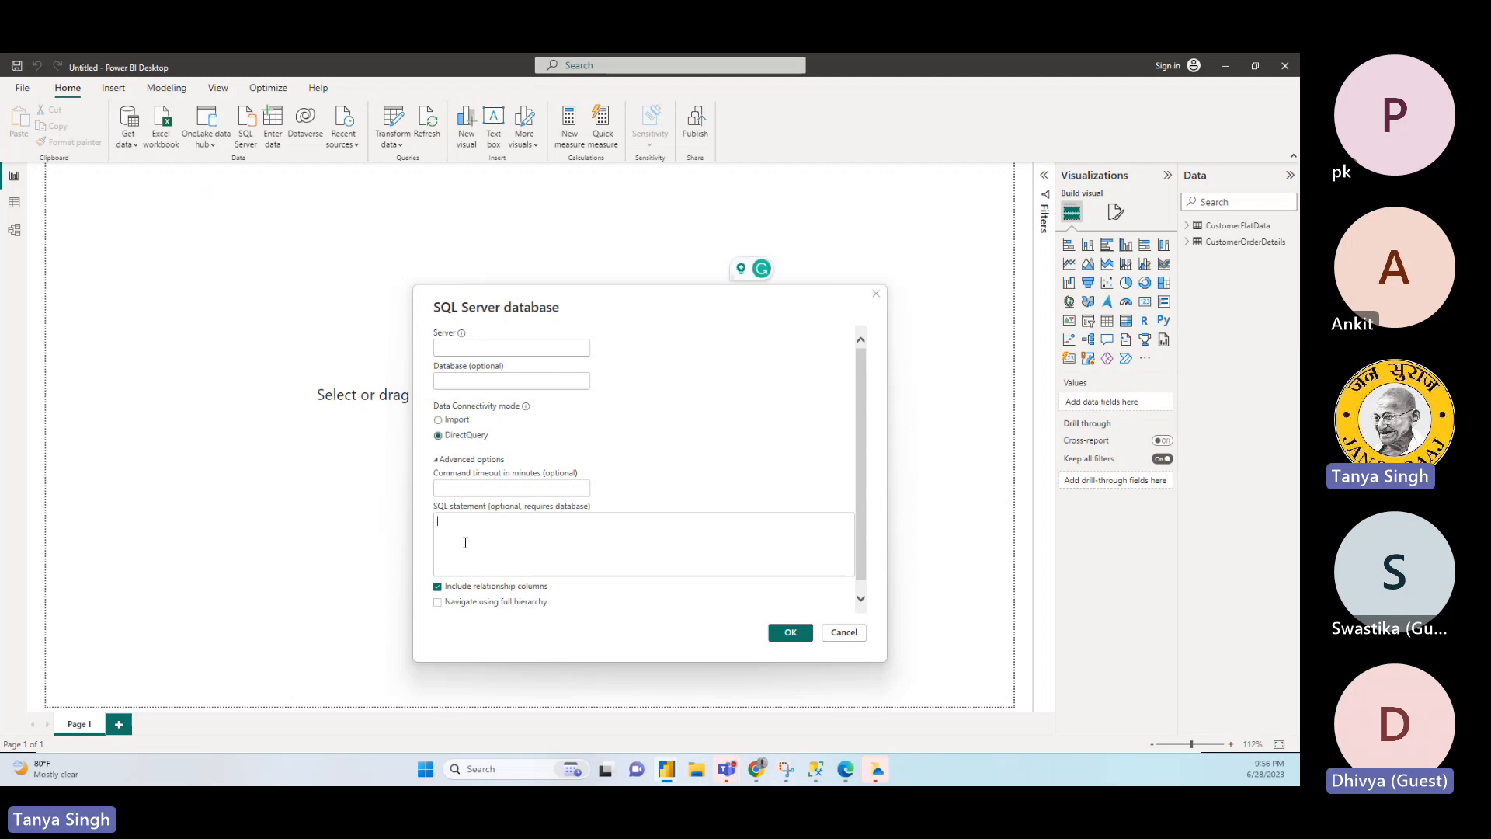
# - Alternate the data connectivity mode between Import and DirectQuery to compare the advanced options, ending on DirectQuery
pyautogui.click(458, 421)
pyautogui.click(458, 438)
pyautogui.click(458, 424)
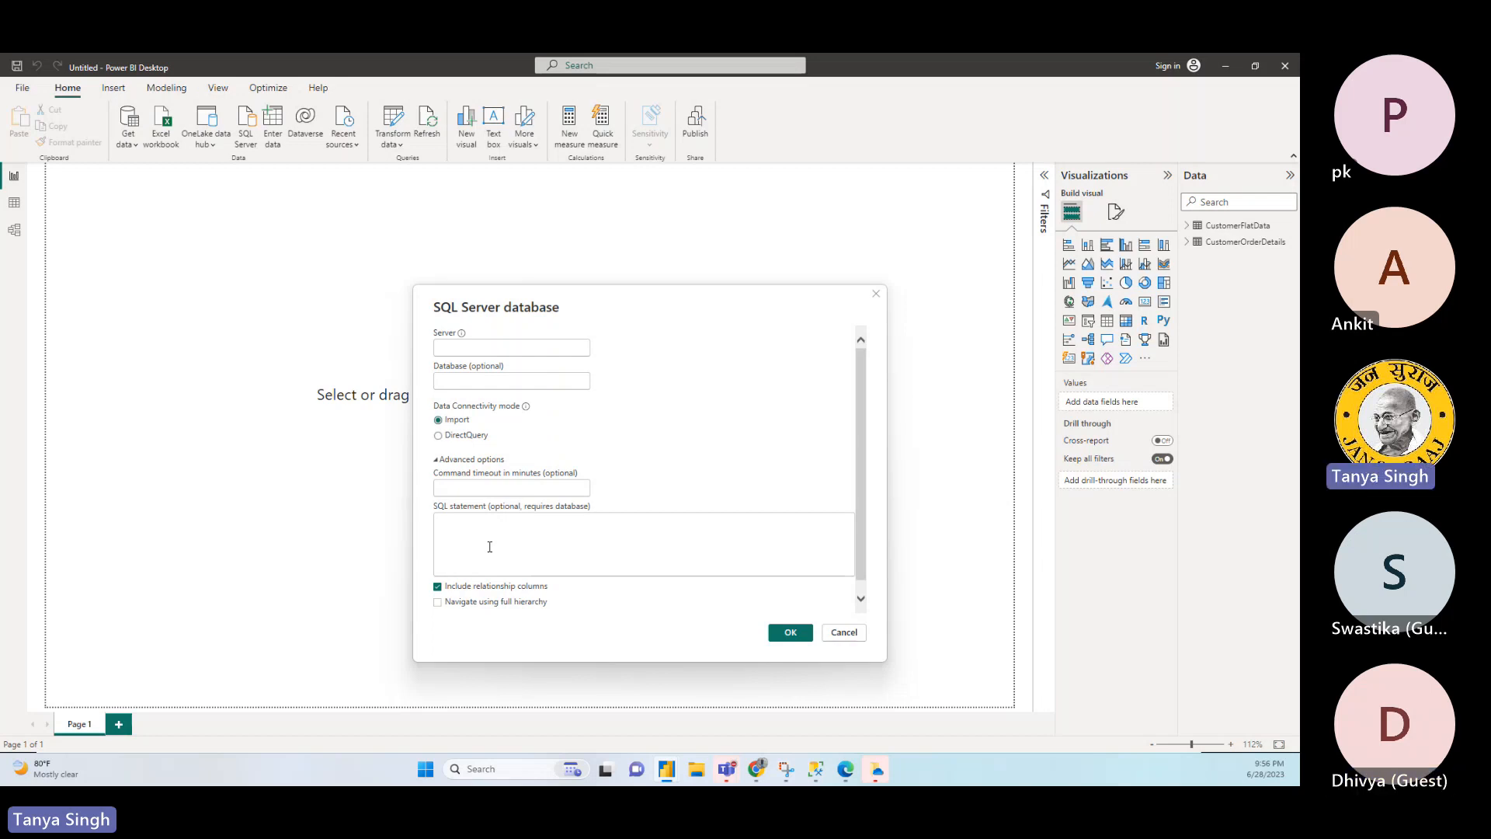
pyautogui.click(470, 437)
pyautogui.click(479, 539)
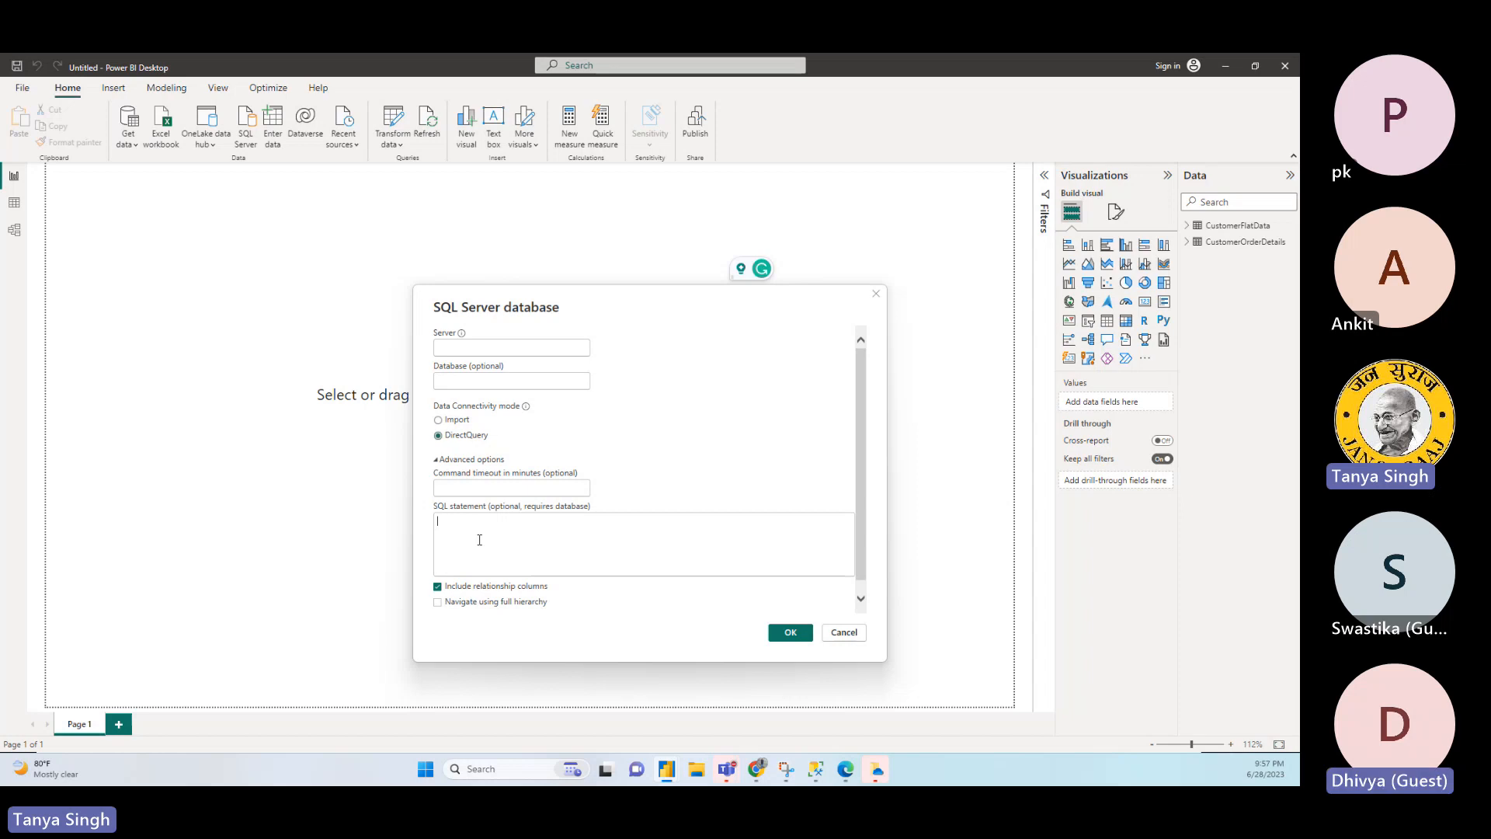
pyautogui.click(455, 421)
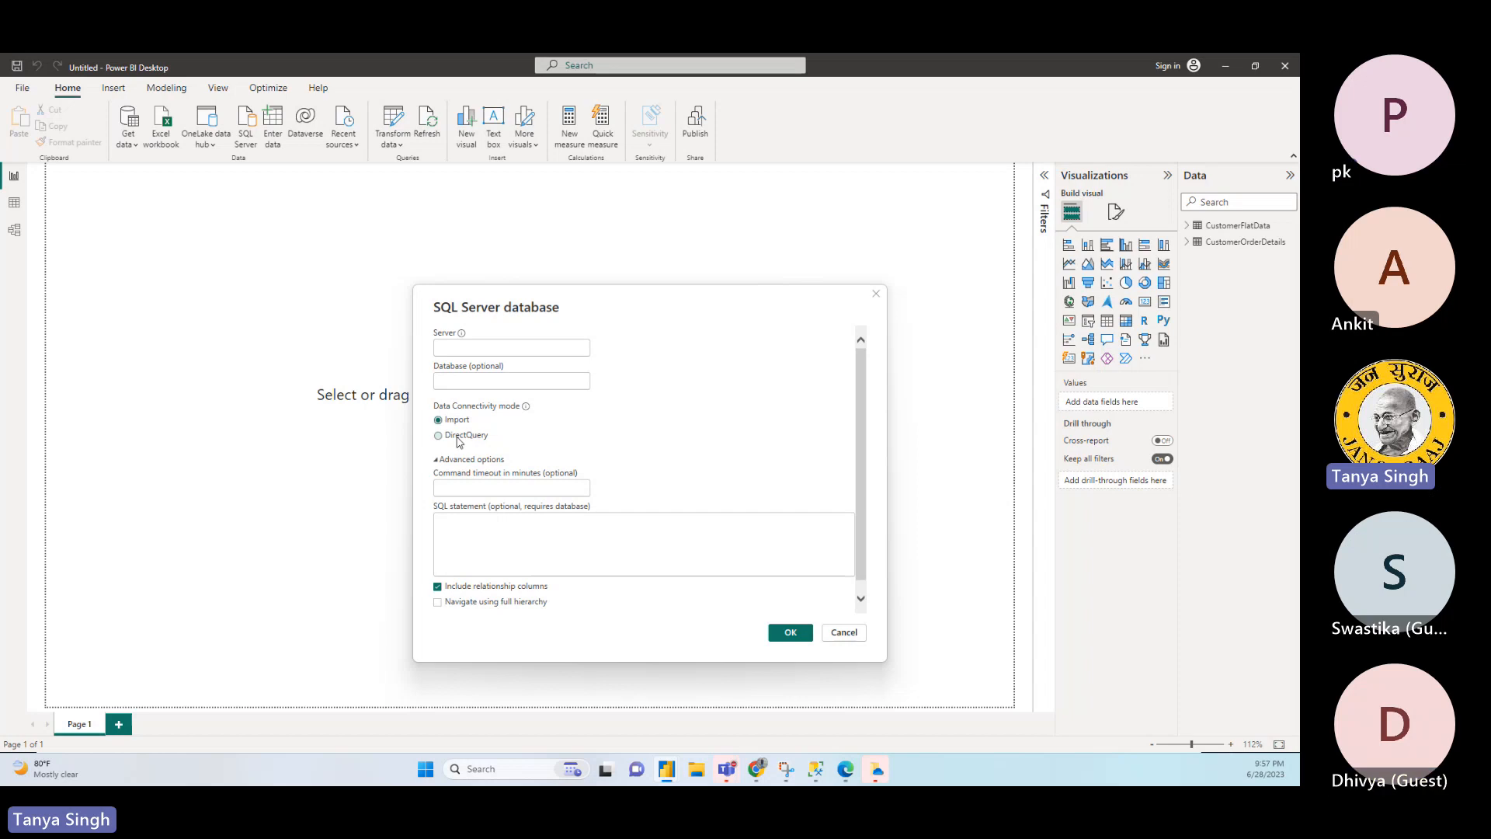
pyautogui.click(459, 436)
pyautogui.click(469, 420)
pyautogui.click(472, 441)
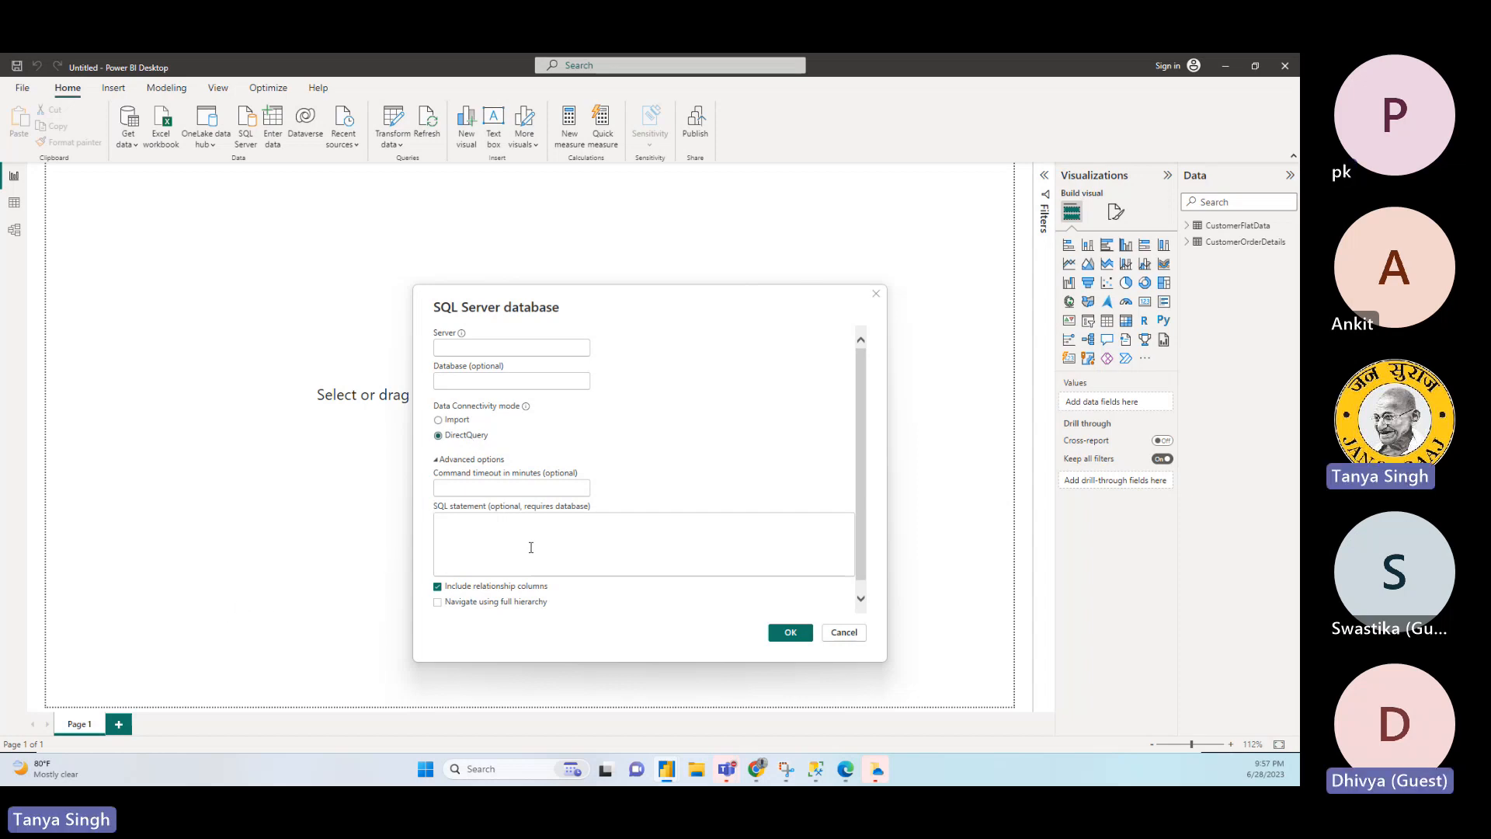
# - Enter "dasdad" as a test SQL statement, collapse the advanced options and keep DirectQuery as the connectivity mode
pyautogui.click(470, 533)
pyautogui.write('dasdad')
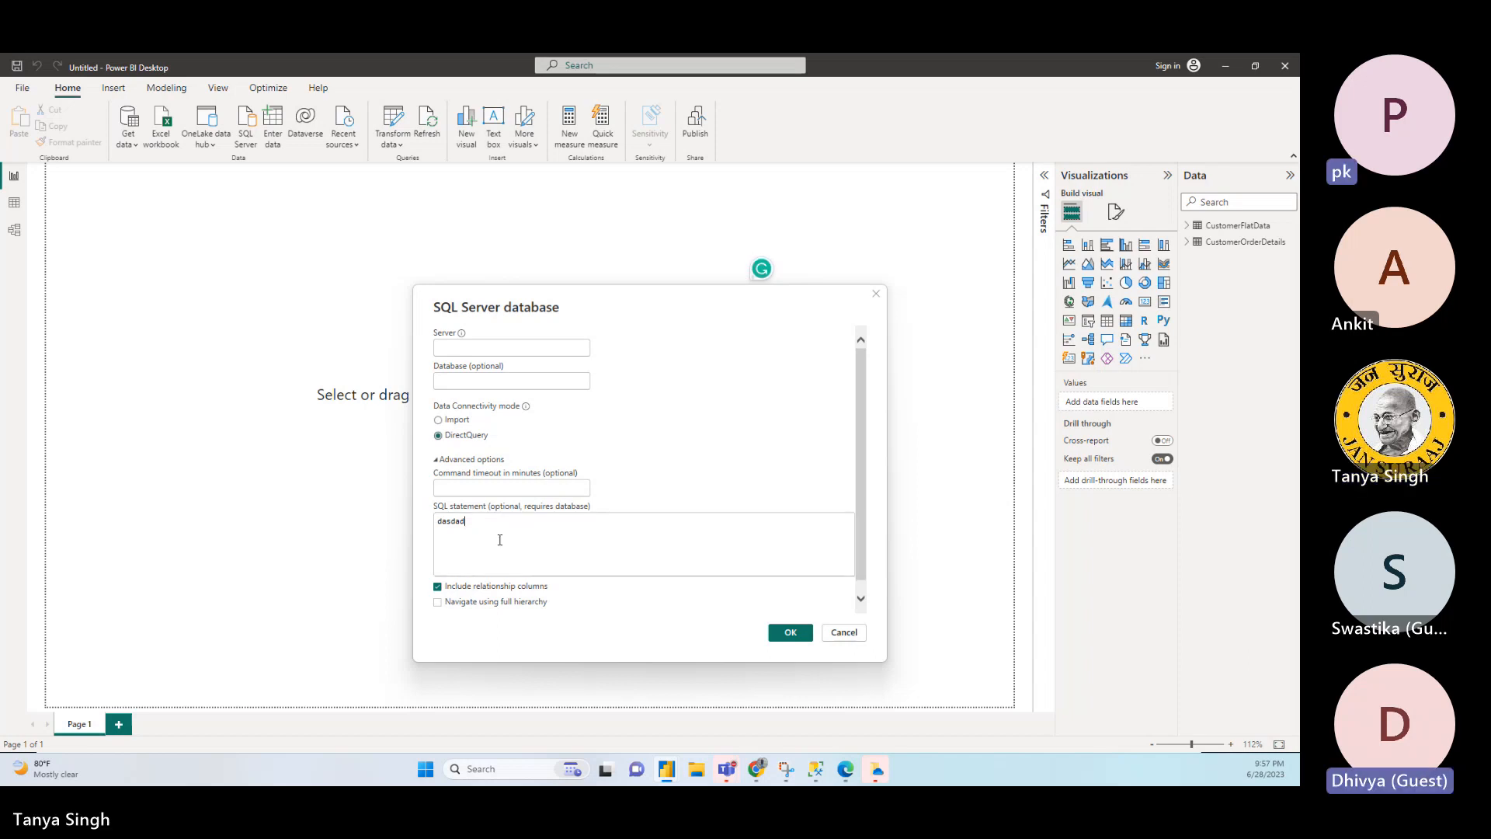
pyautogui.click(441, 460)
pyautogui.click(463, 435)
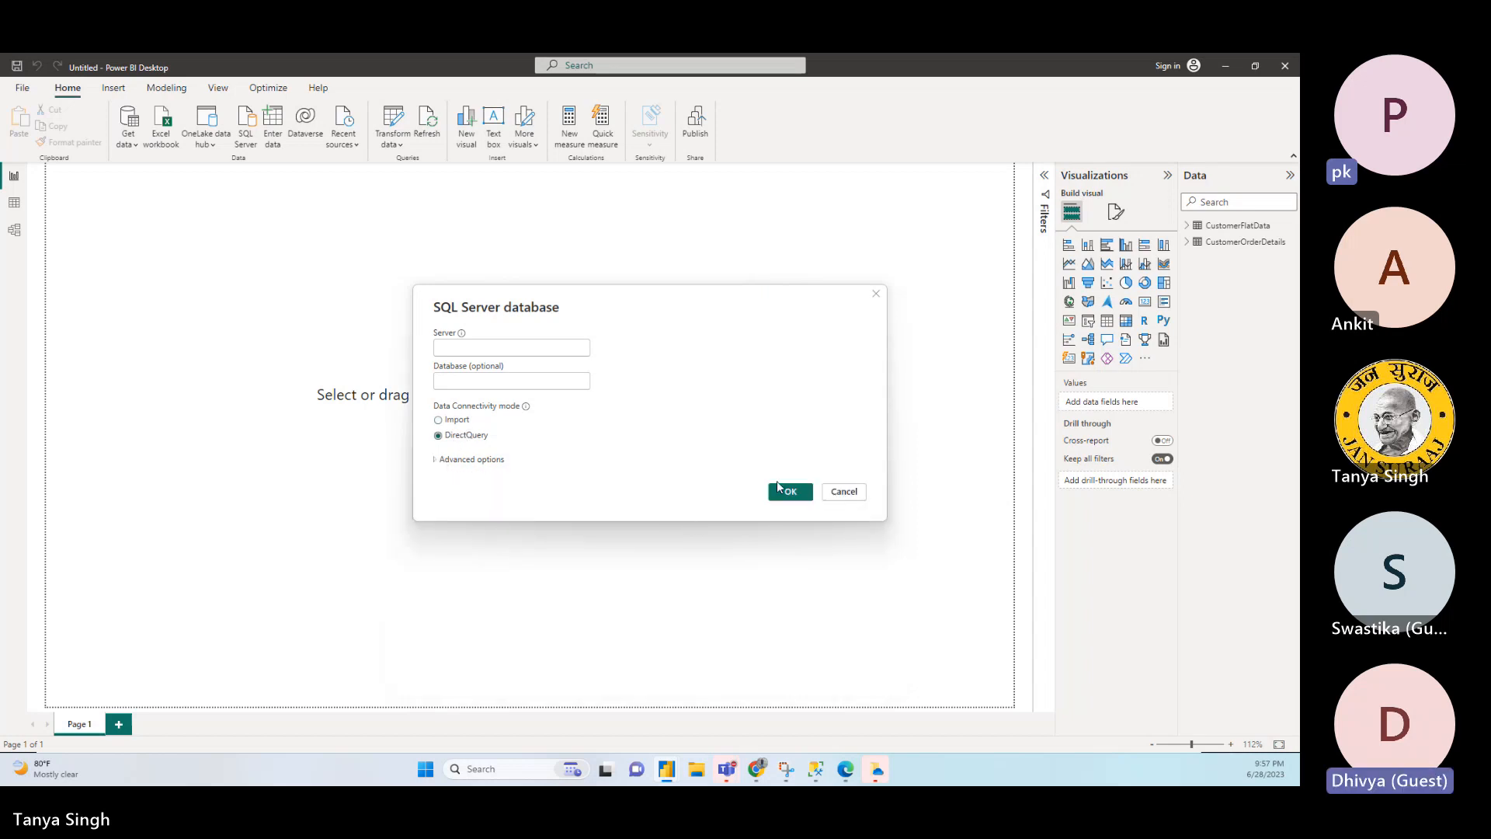
# - Set the server of the DirectQuery connection to "." and check the database requirement
pyautogui.click(790, 492)
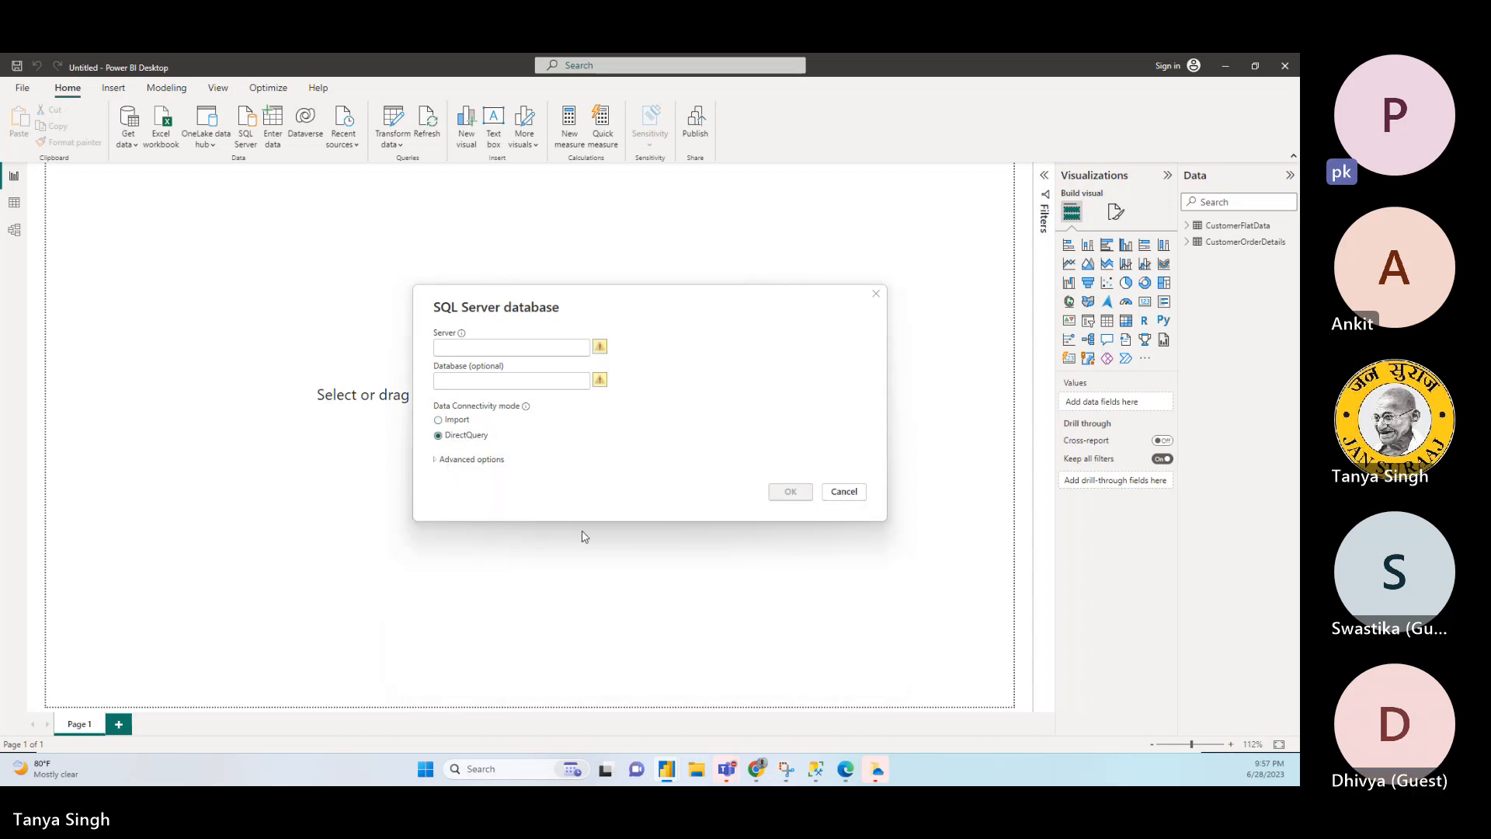
pyautogui.click(551, 348)
pyautogui.write('.')
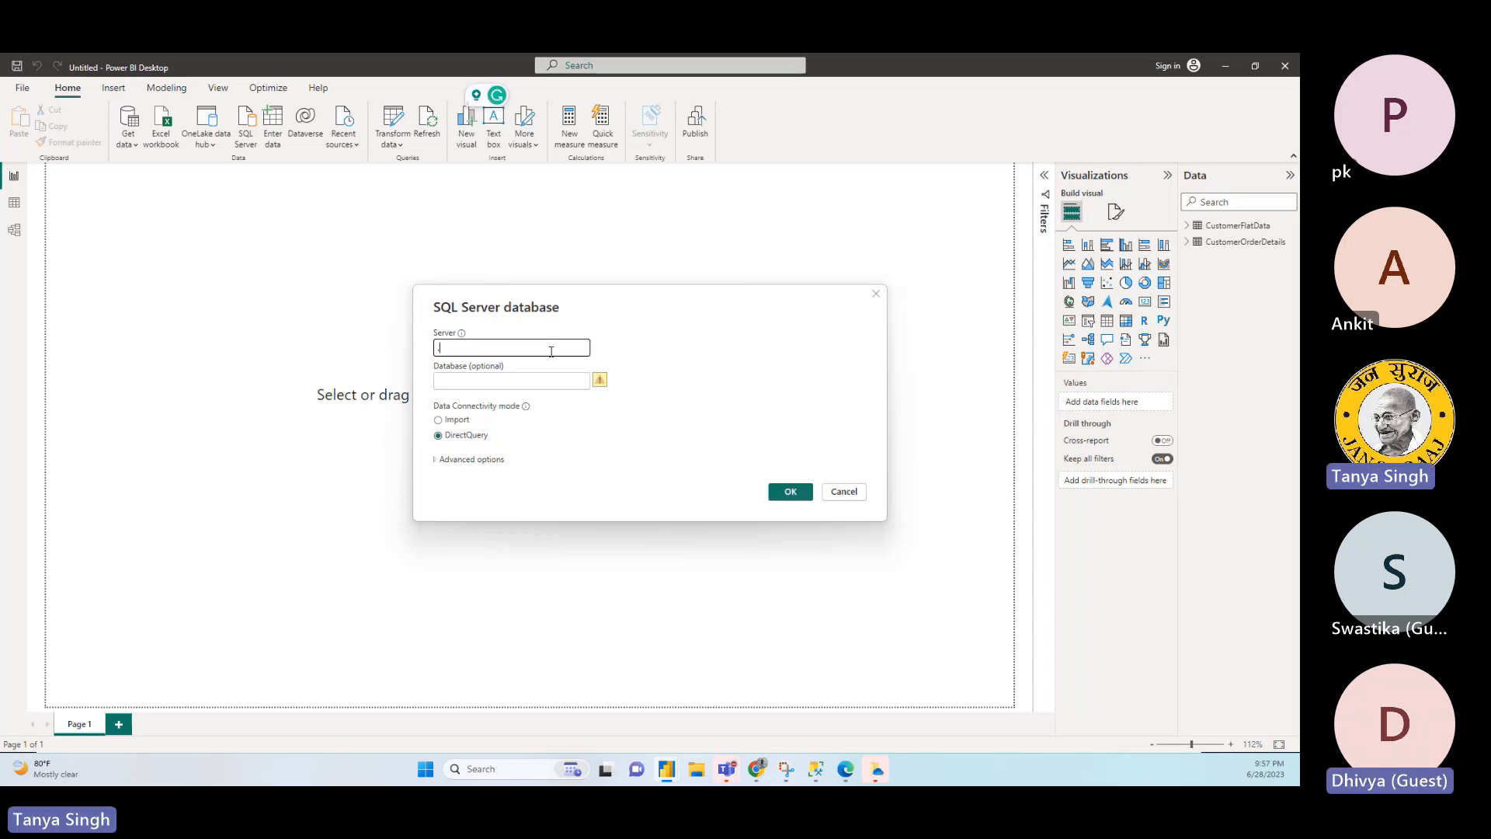
pyautogui.click(496, 383)
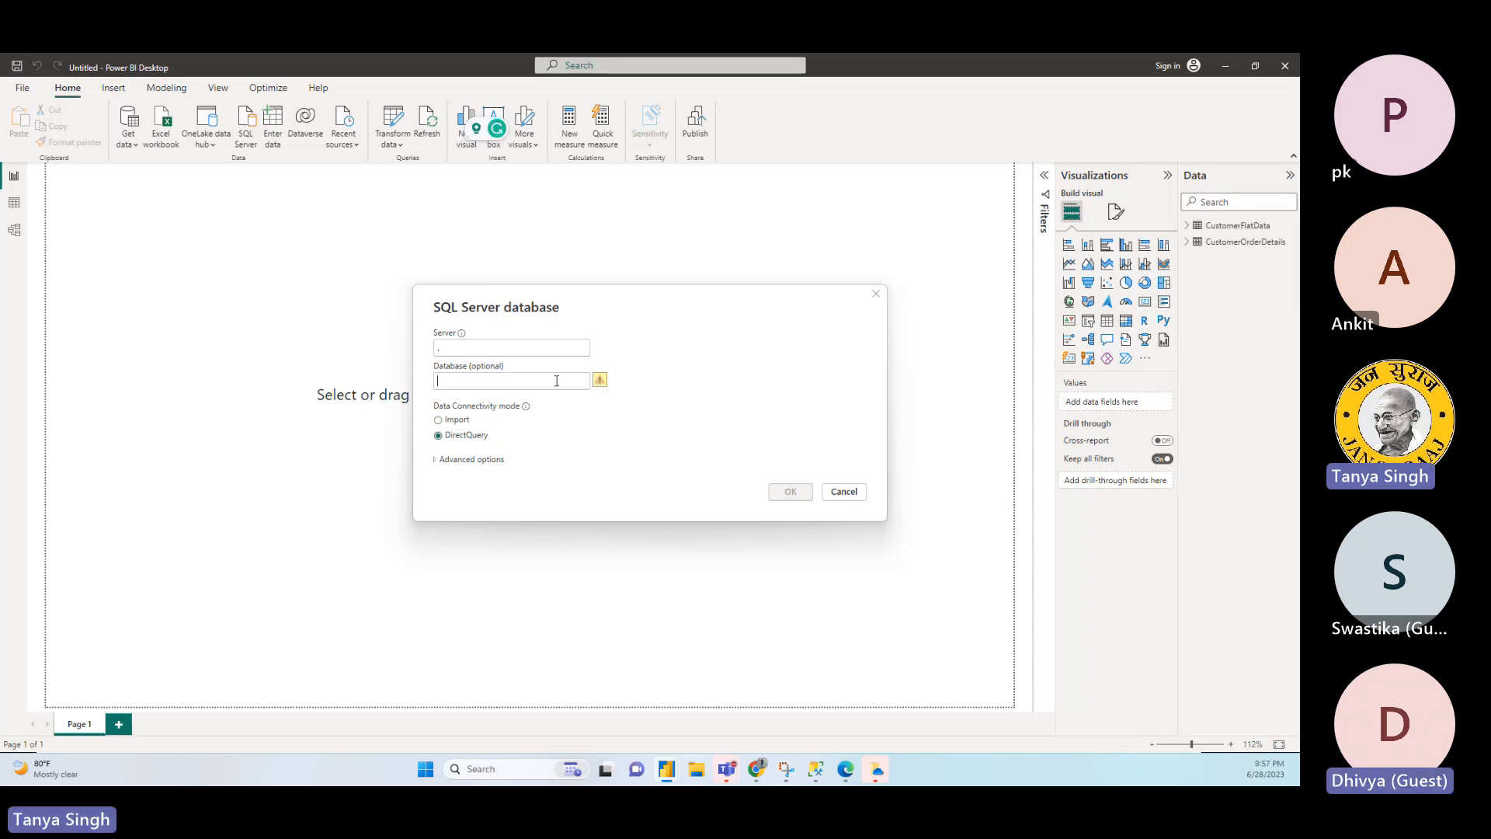
pyautogui.moveTo(599, 377)
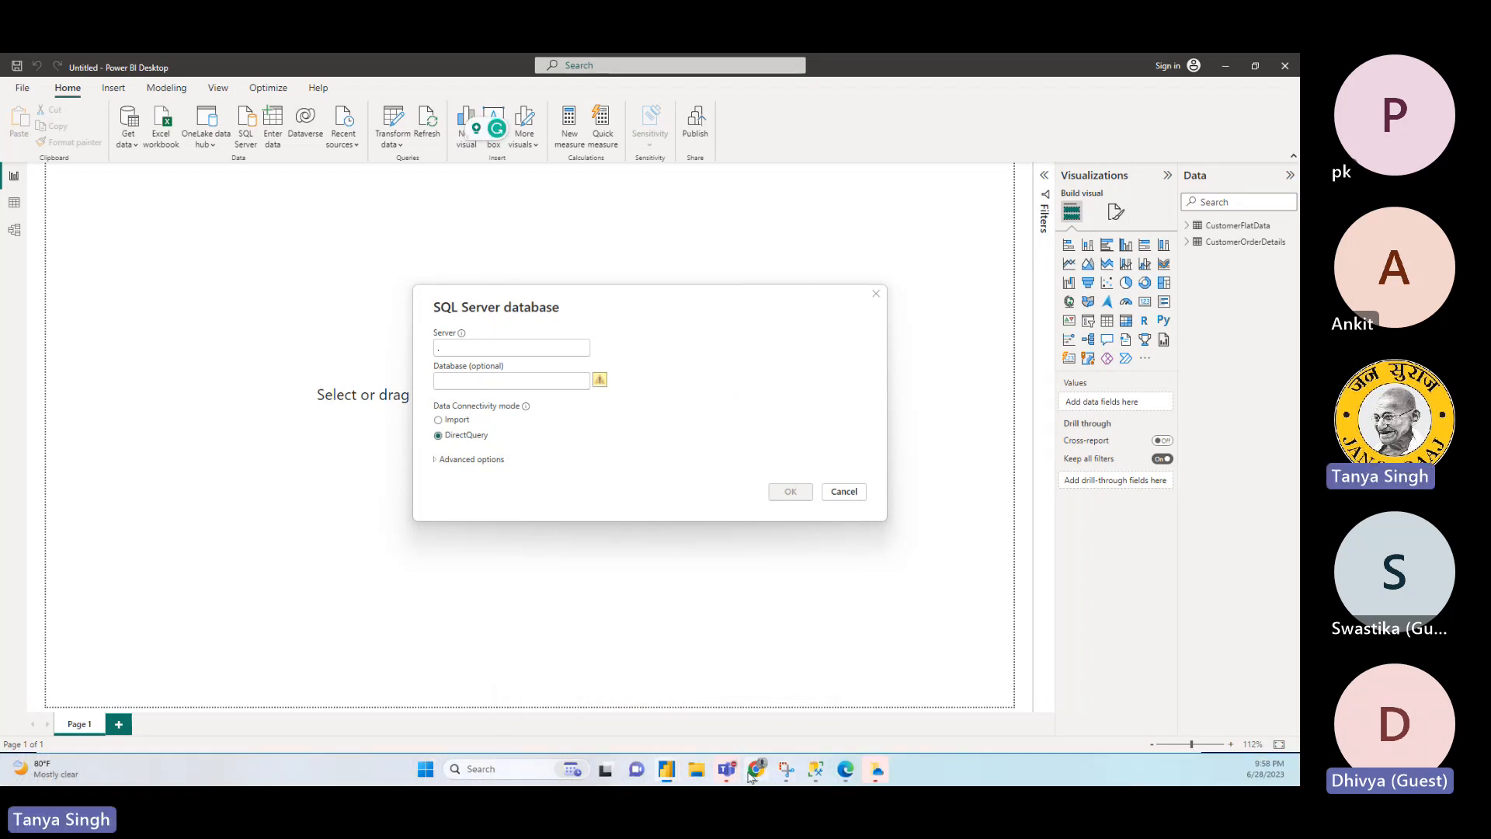
# - Switch to SQL Server Management Studio, add the WideWorldImporters database name to the CustomerFlatData query and copy it
pyautogui.click(816, 771)
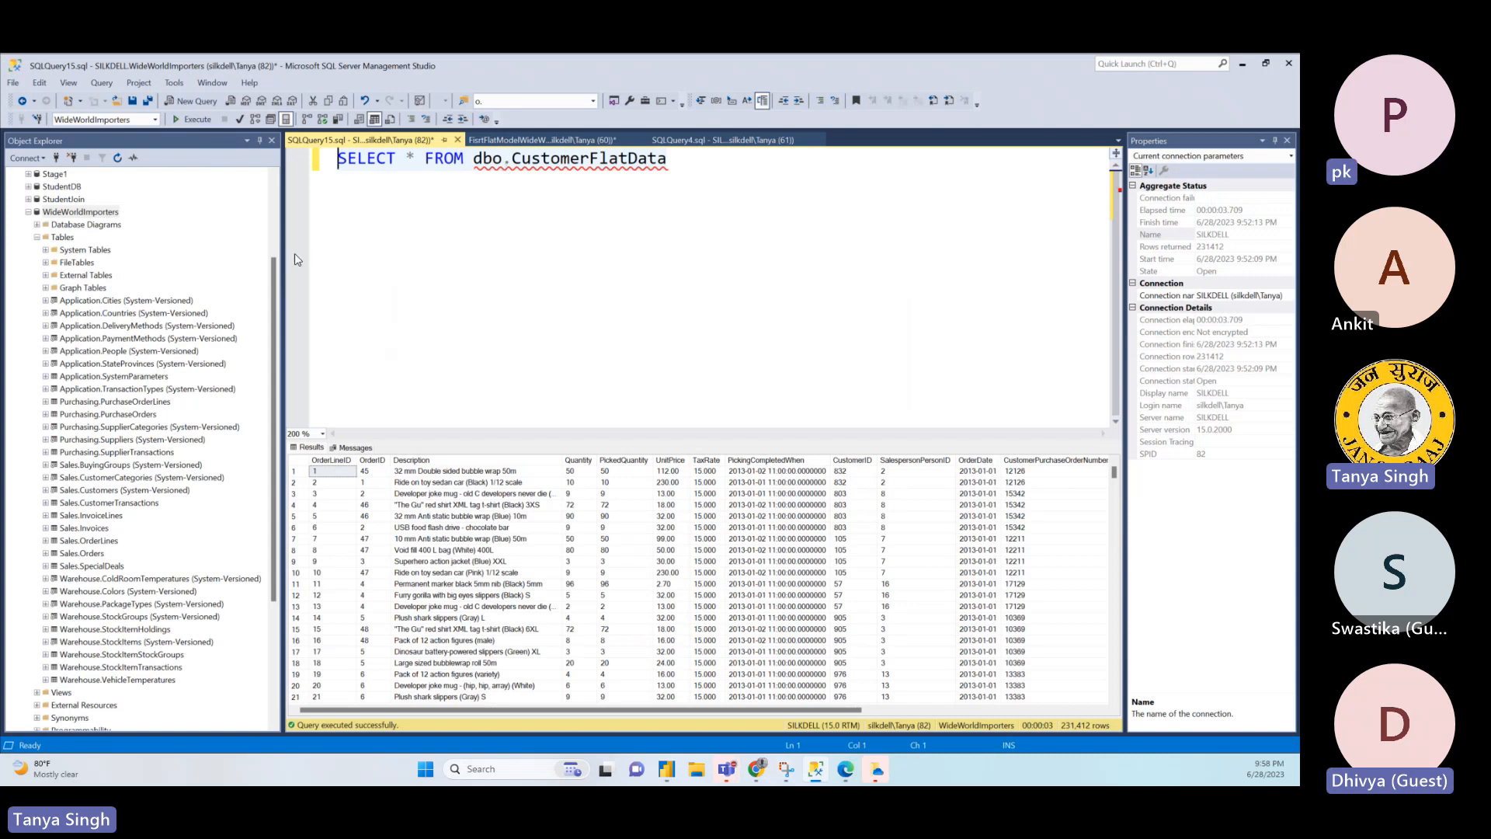
pyautogui.moveTo(114, 213); pyautogui.dragTo(689, 158)
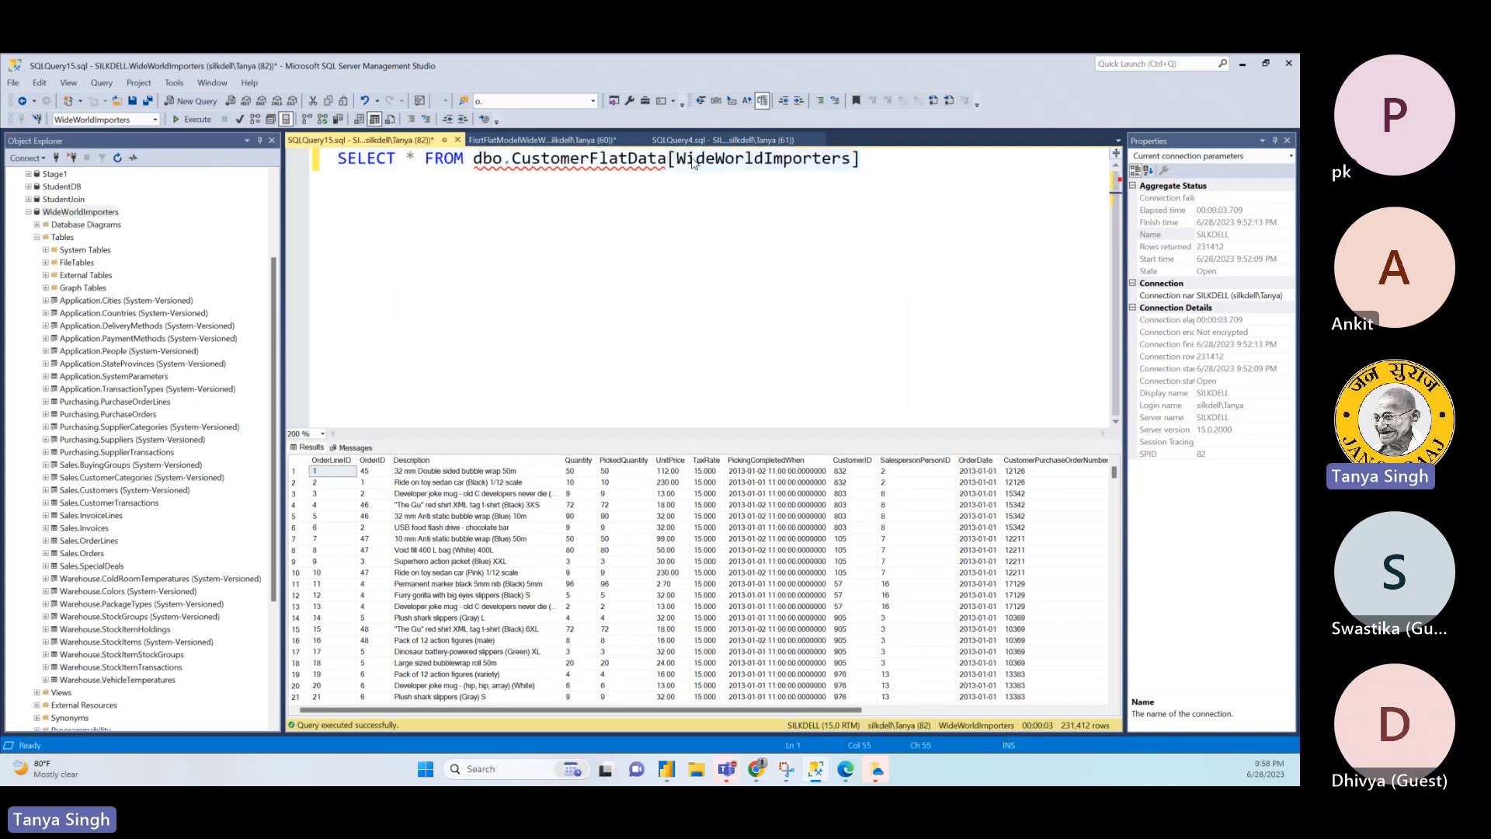
pyautogui.click(842, 163)
pyautogui.click(853, 164)
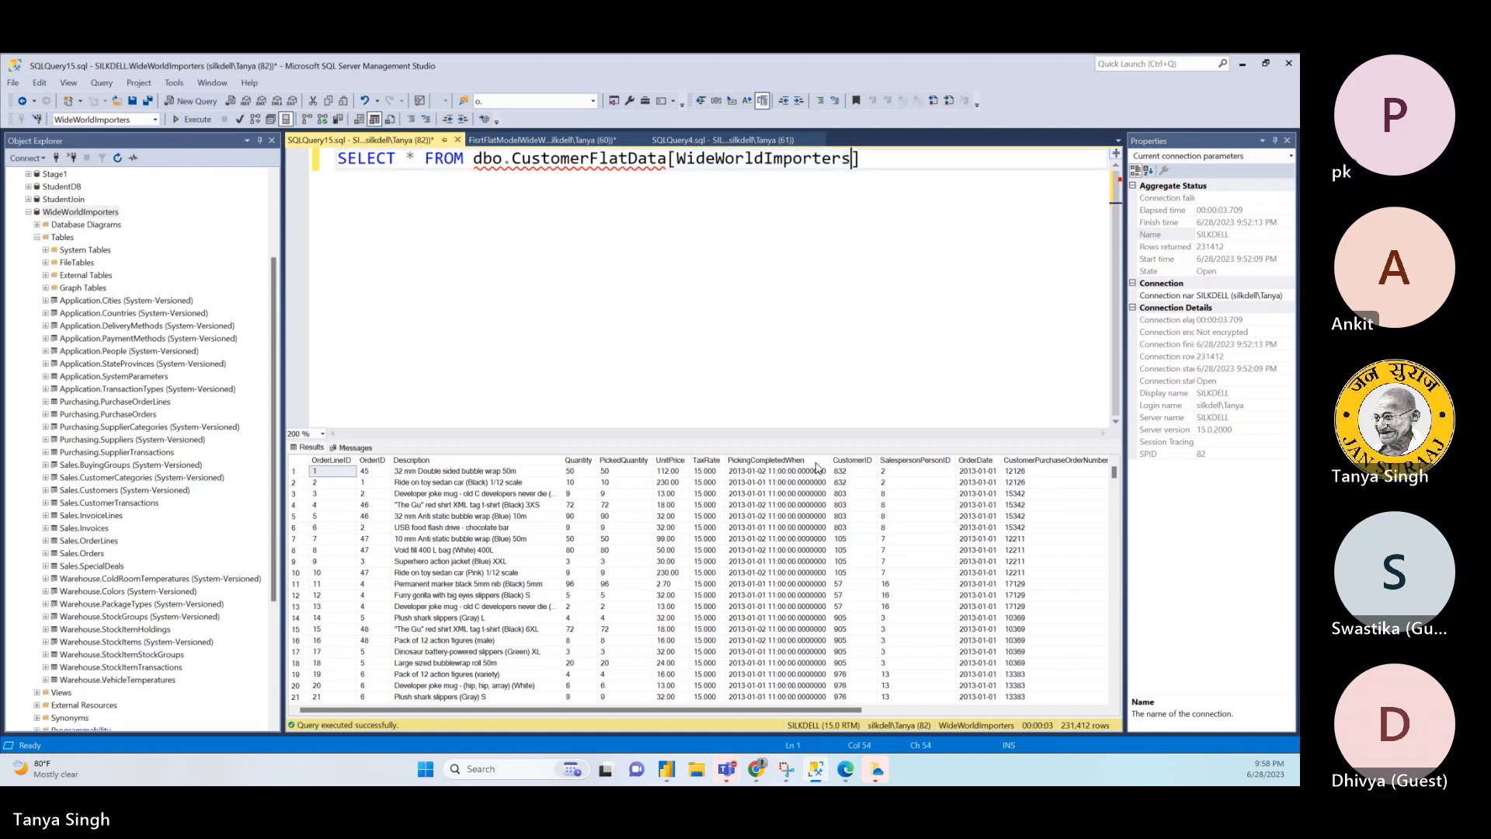
# - Switch back to Power BI, try to connect with WideWorldImporters as the database, and reopen the connection settings for editing
pyautogui.moveTo(667, 769)
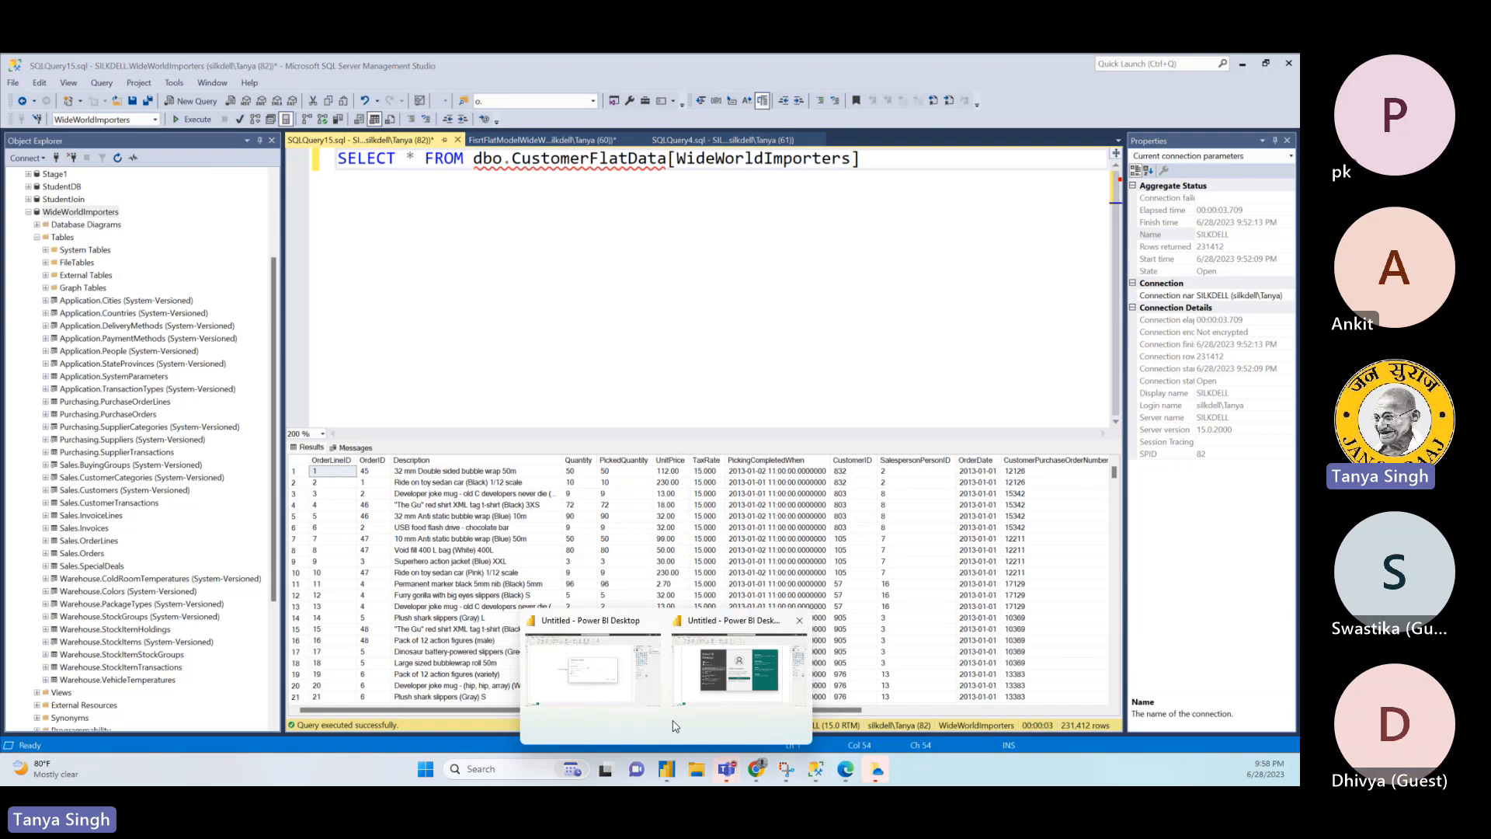
pyautogui.click(677, 726)
pyautogui.click(574, 384)
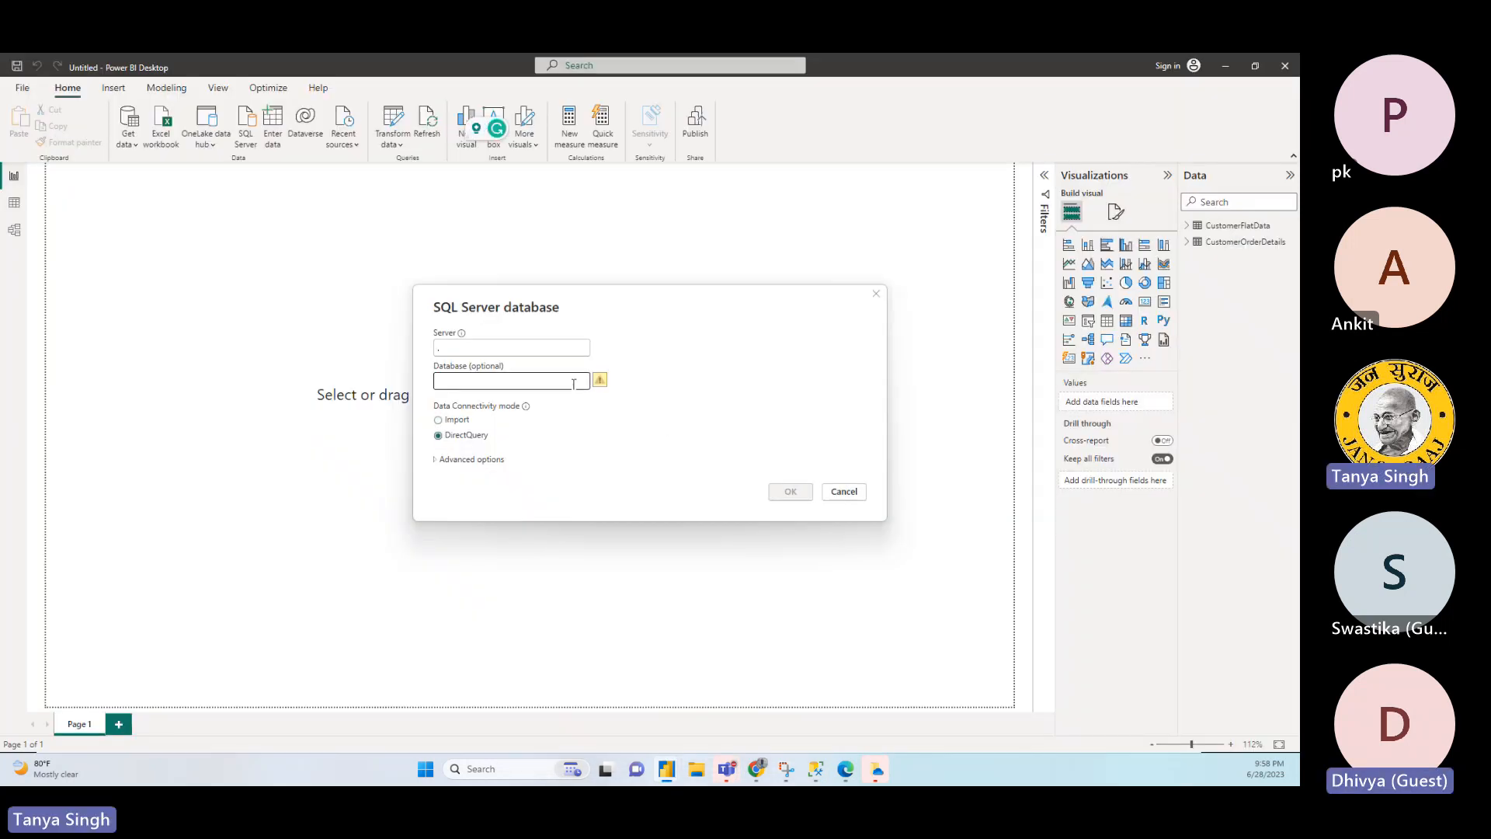
pyautogui.hotkey('ctrl', 'v')
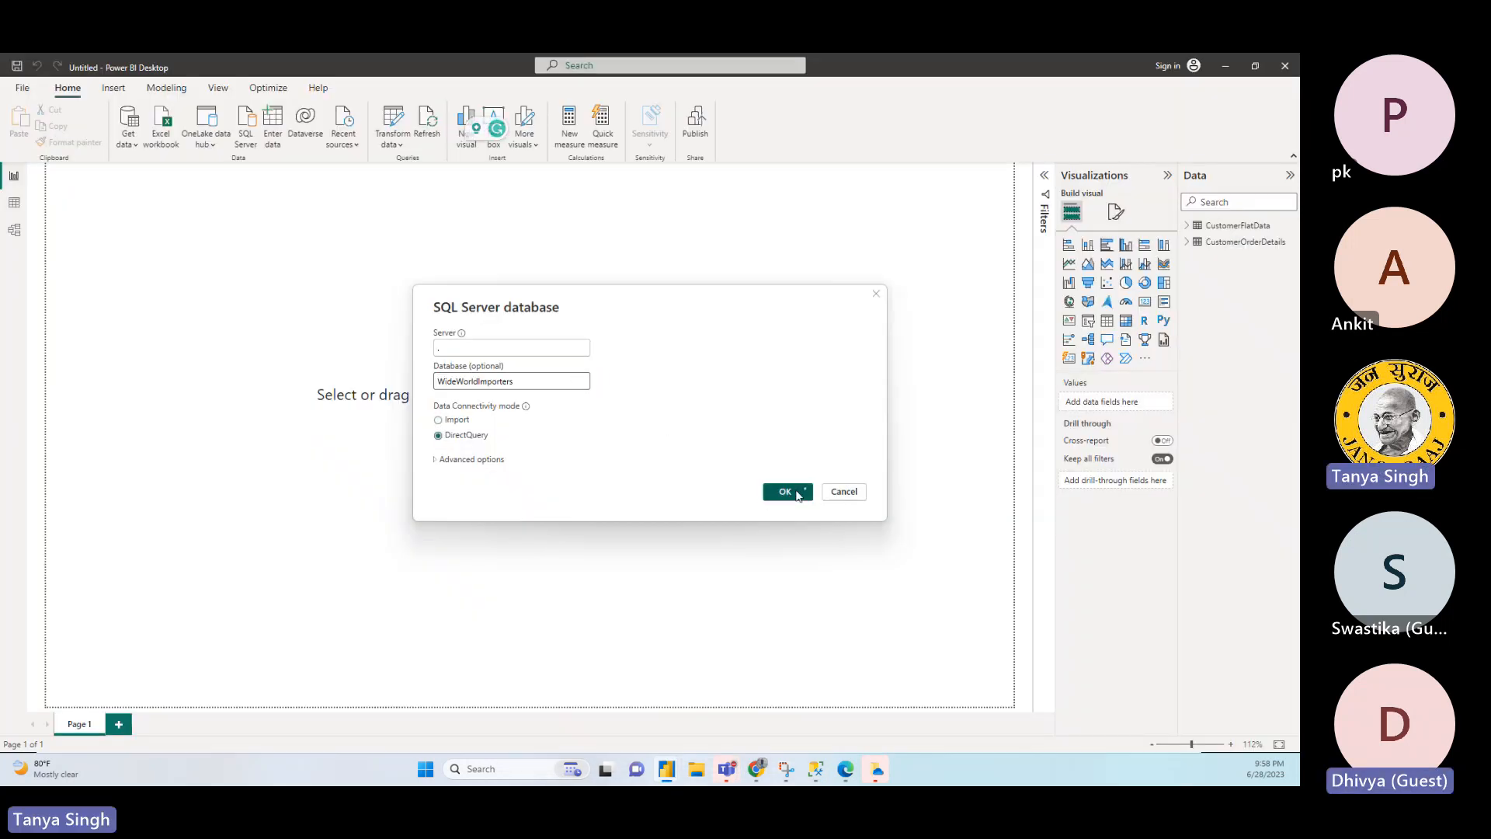
pyautogui.click(800, 492)
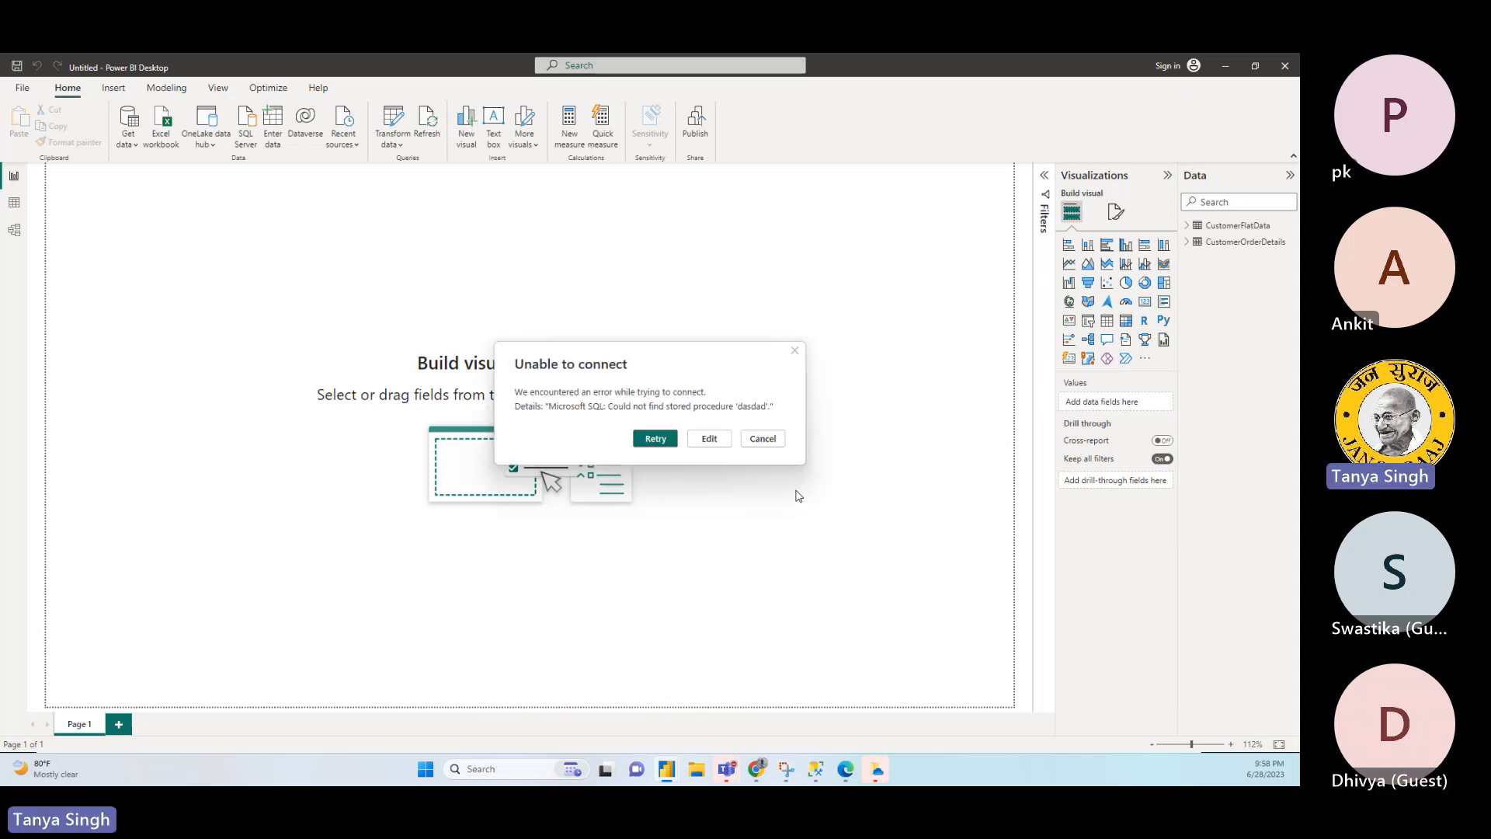
pyautogui.click(695, 444)
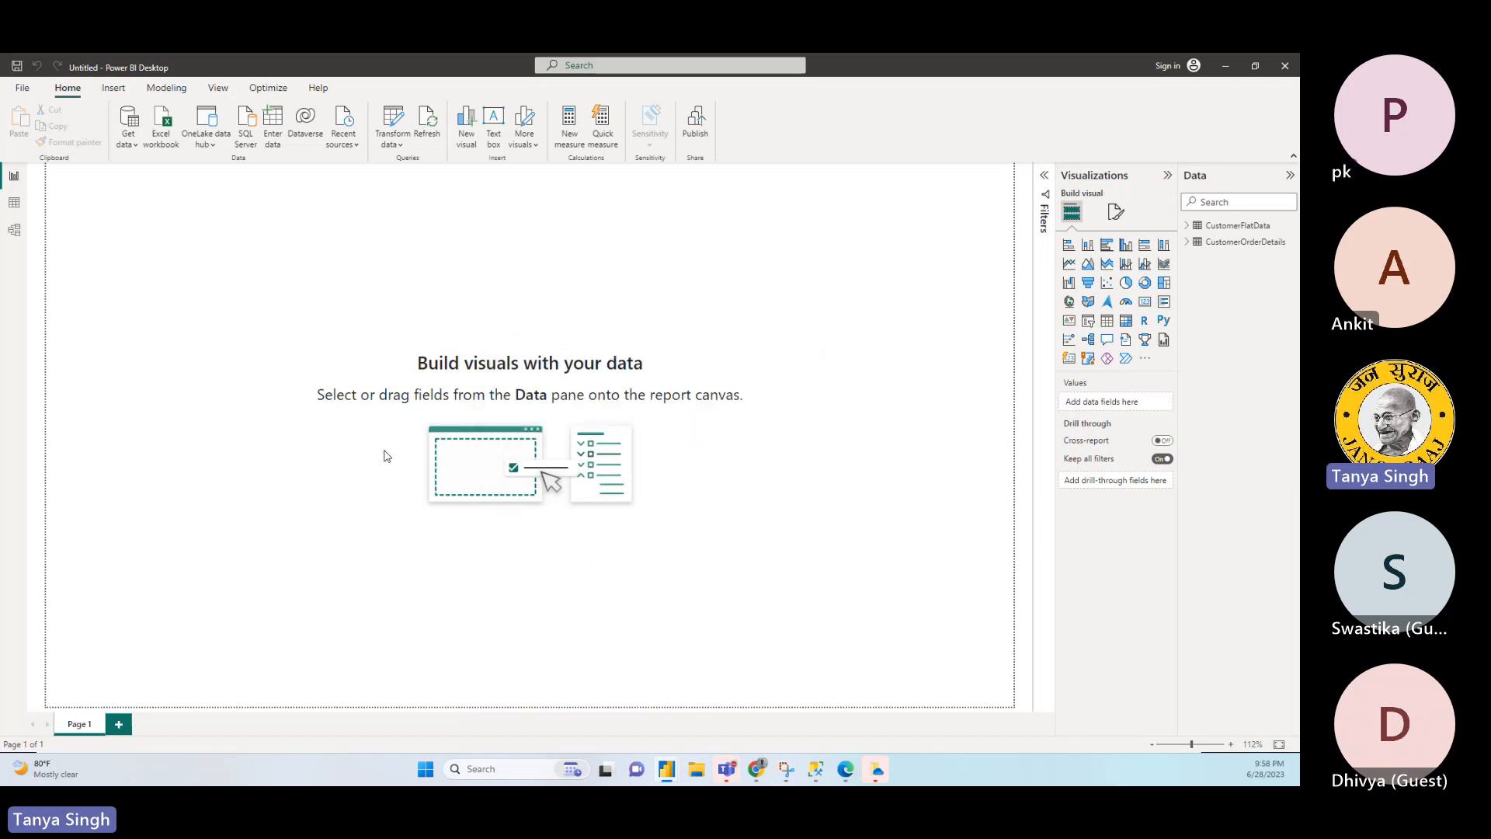
# - Connect to WideWorldImporters in DirectQuery mode without the test SQL statement, and preview the CustomerFlatData view without loading it
pyautogui.moveTo(489, 459); pyautogui.dragTo(335, 459)
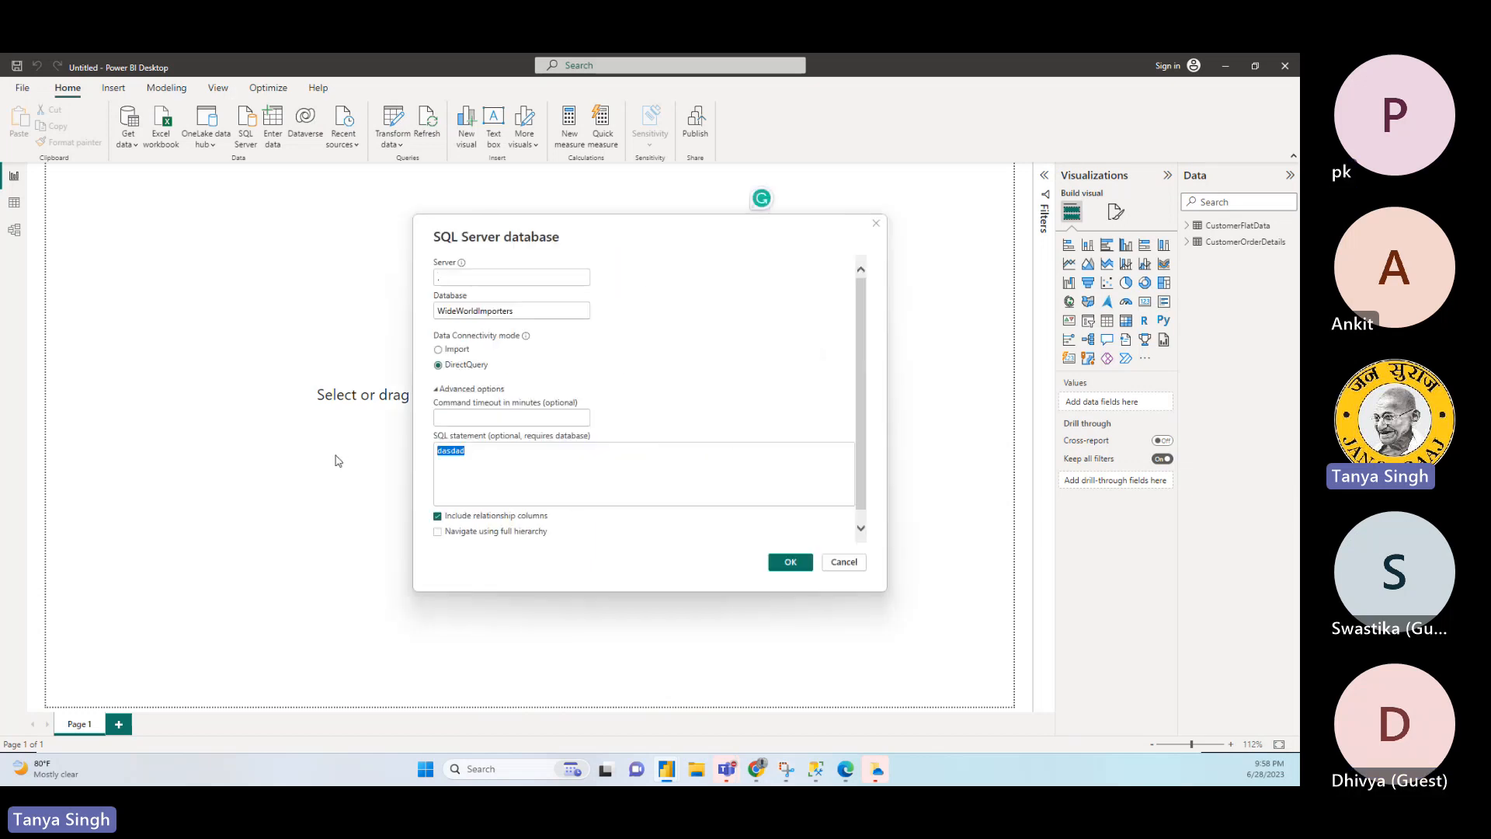
pyautogui.press('BackSpace')
pyautogui.click(796, 563)
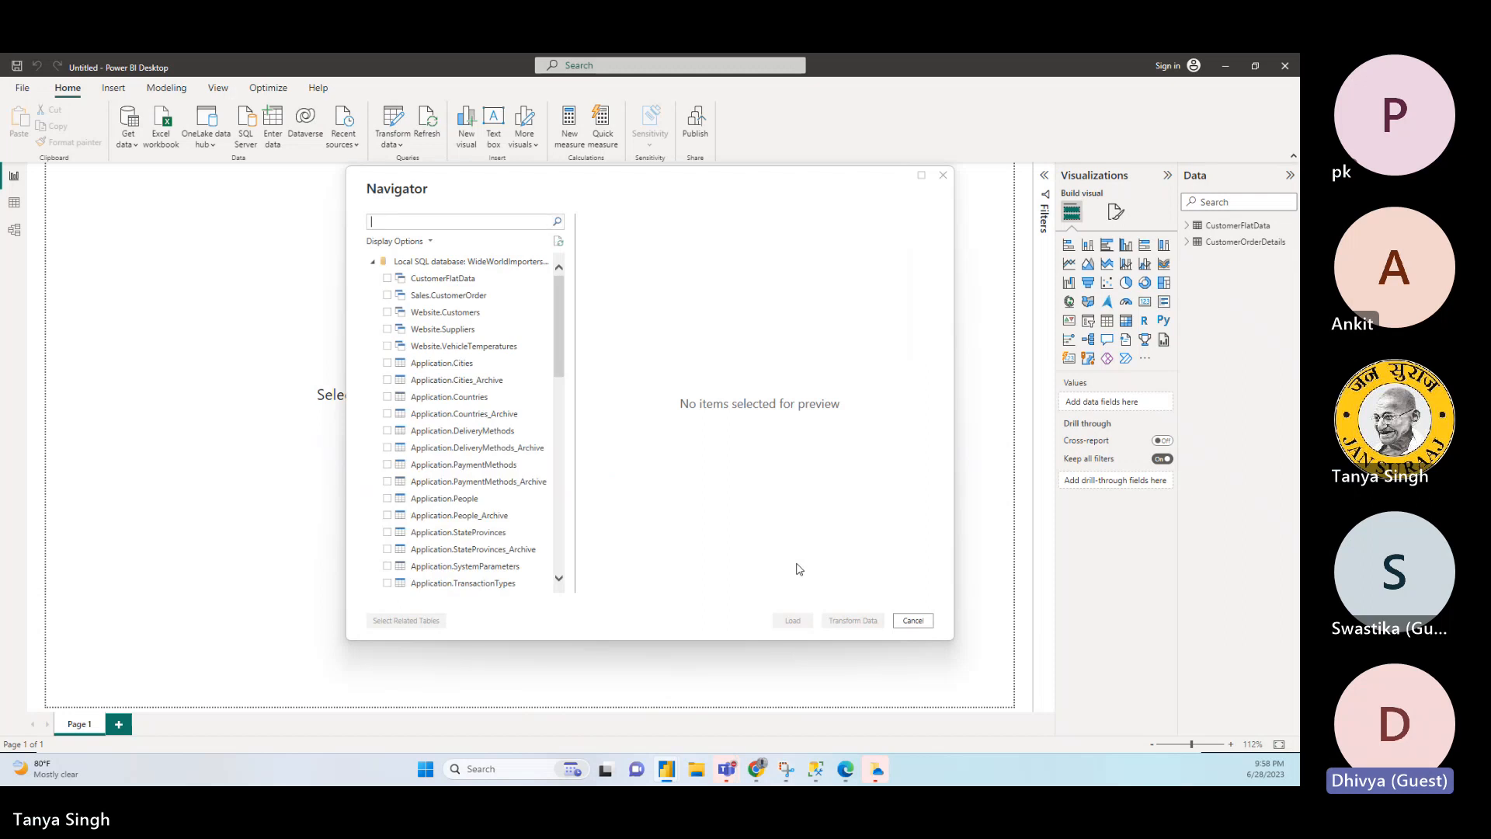
pyautogui.click(387, 278)
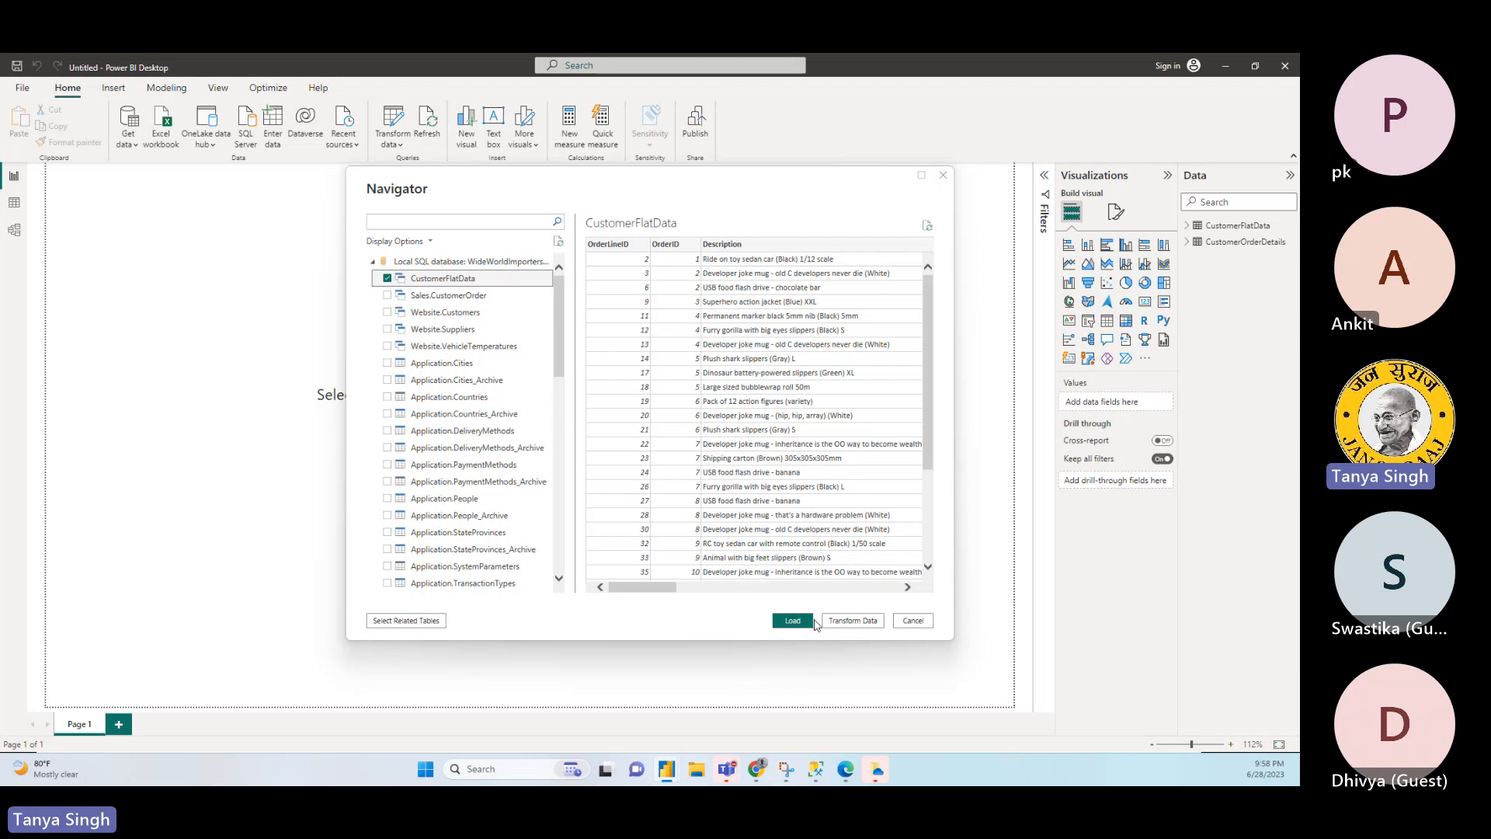
pyautogui.click(924, 623)
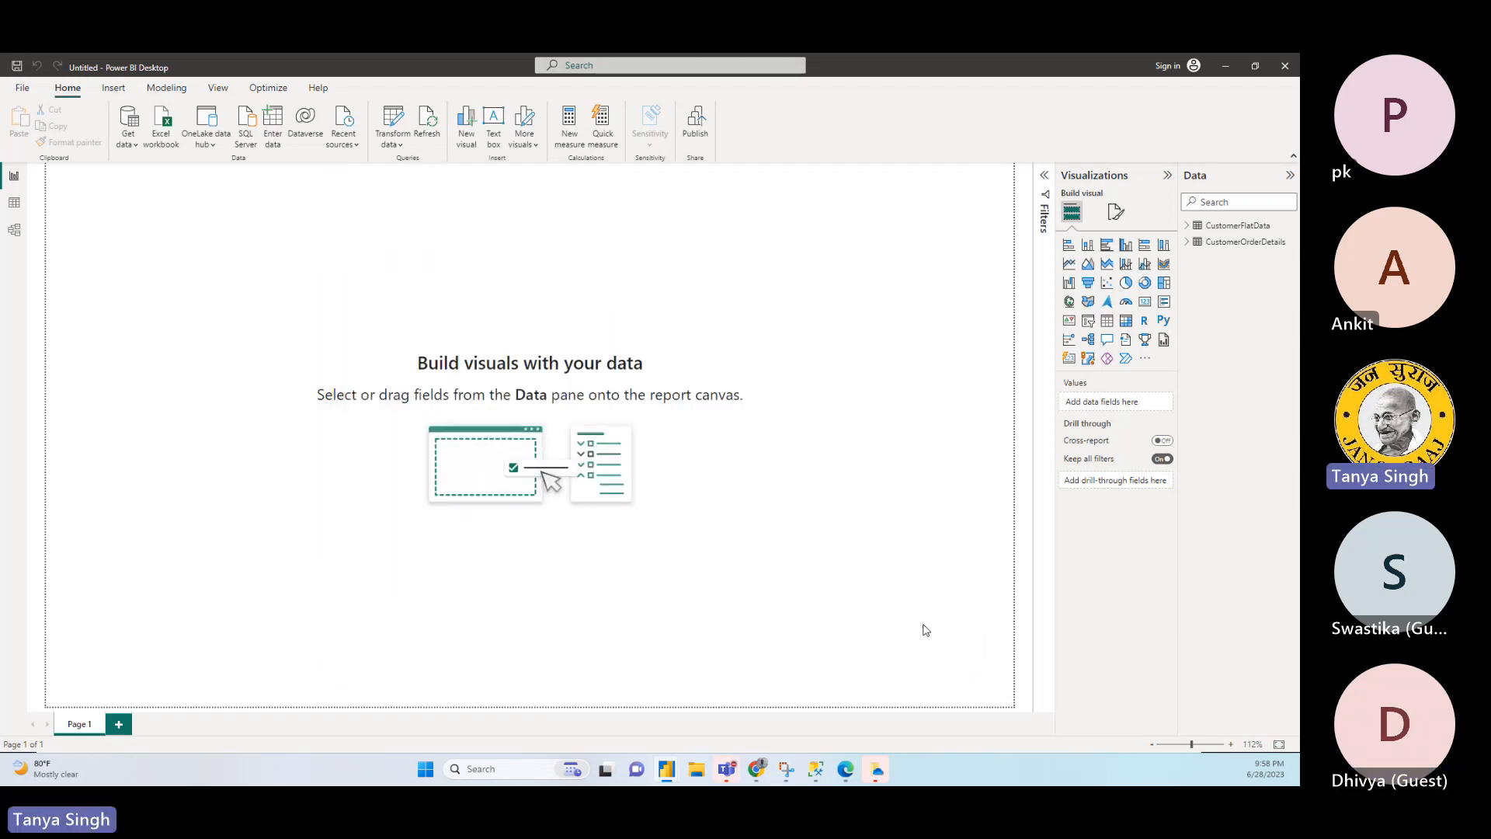
# - Start a new SQL Server connection, switch the connectivity mode to DirectQuery and back to Import, and cancel the connection
pyautogui.click(134, 152)
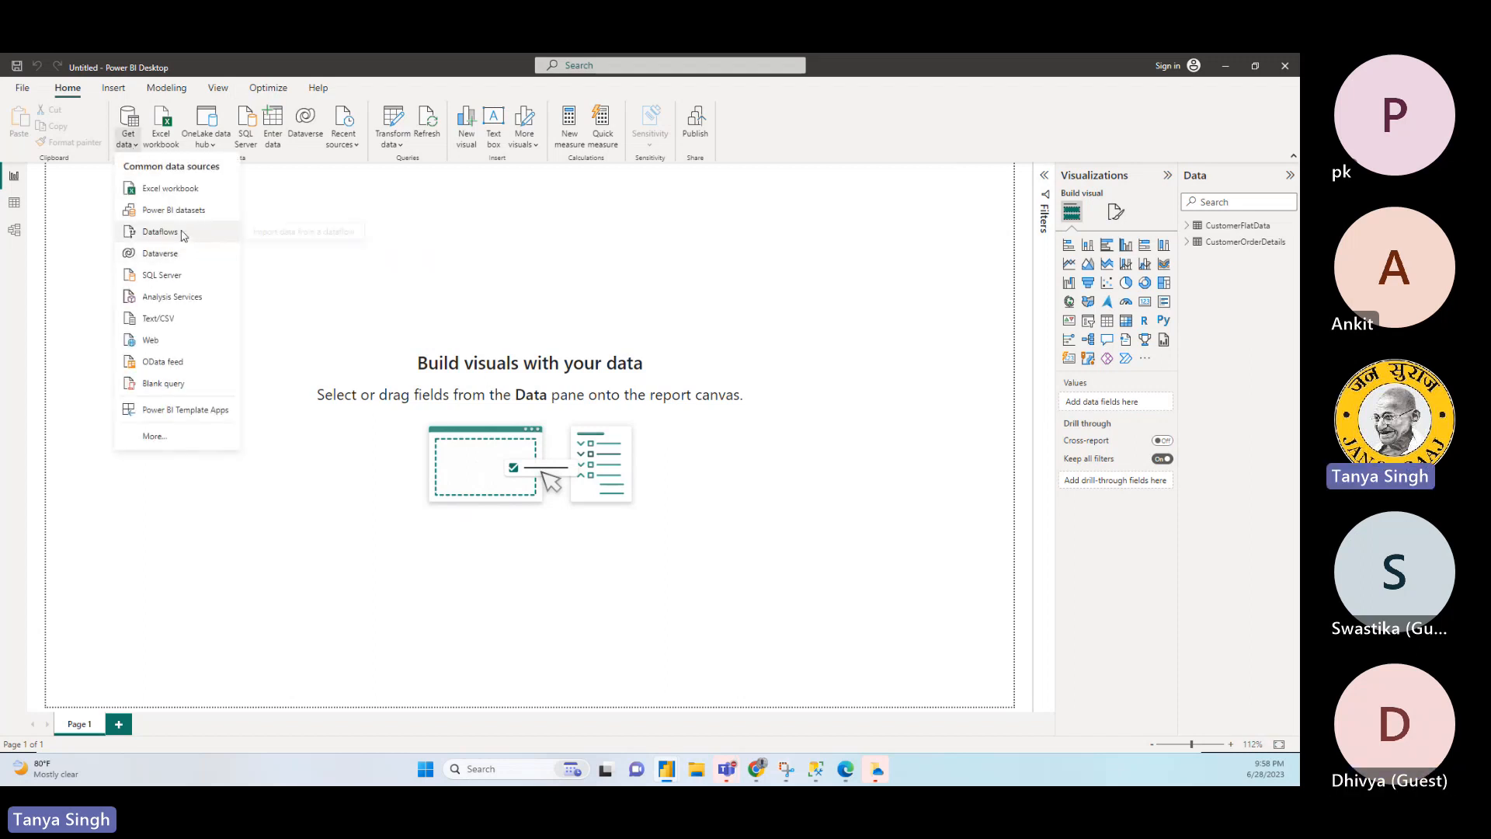
pyautogui.click(176, 284)
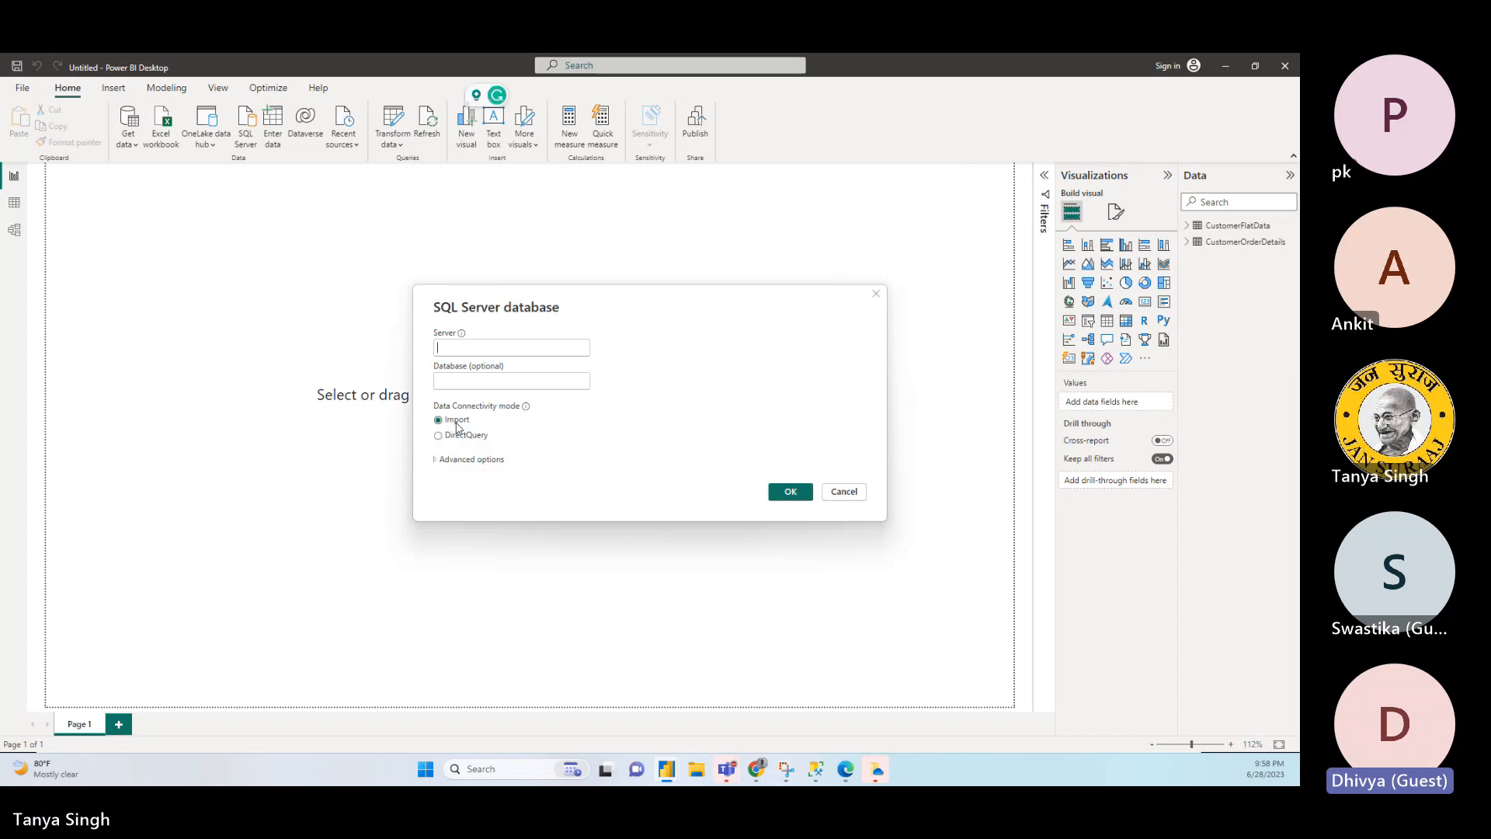
pyautogui.click(460, 437)
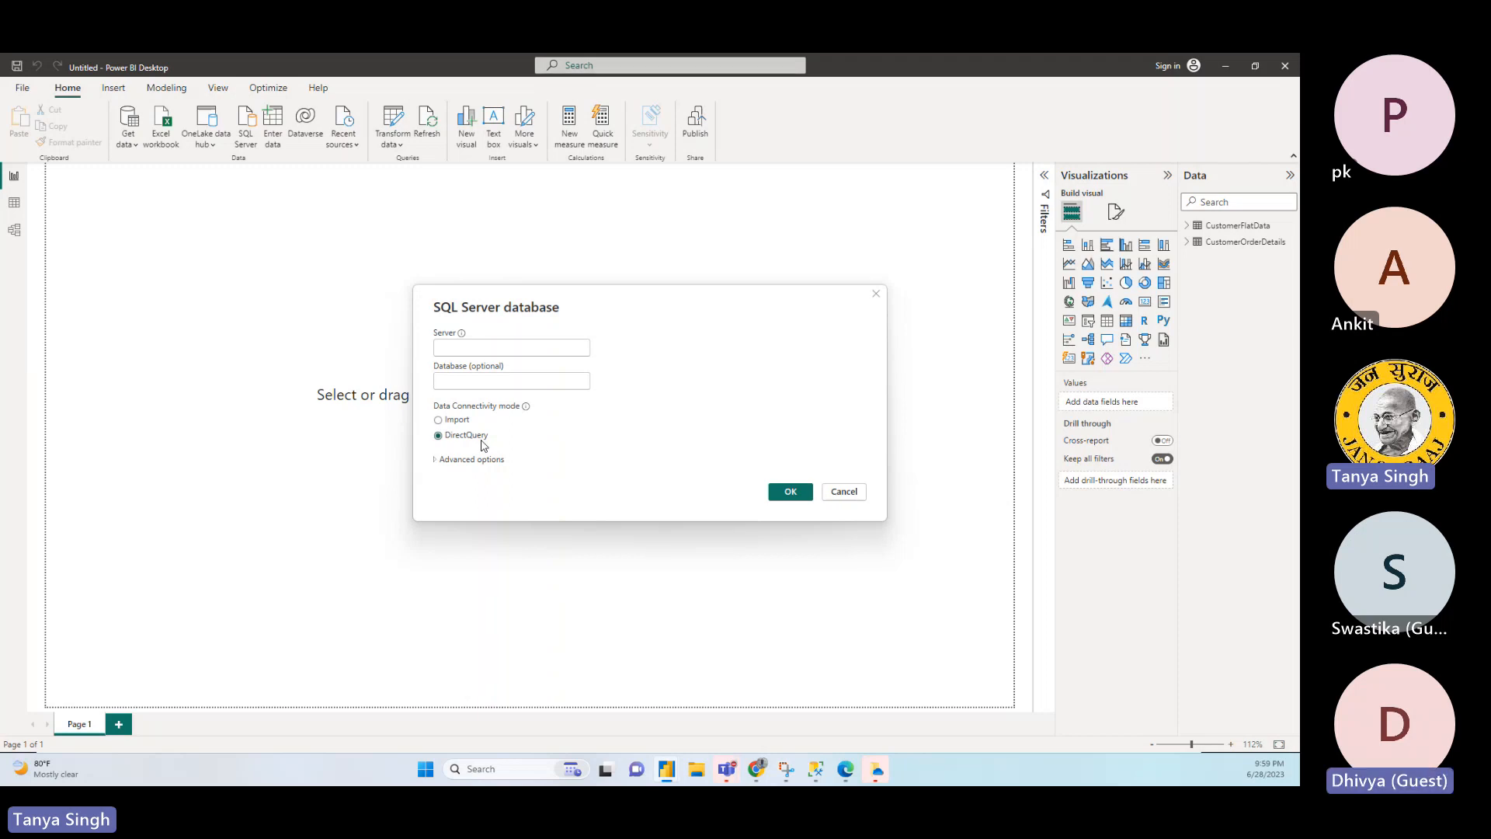
pyautogui.click(457, 420)
pyautogui.click(844, 493)
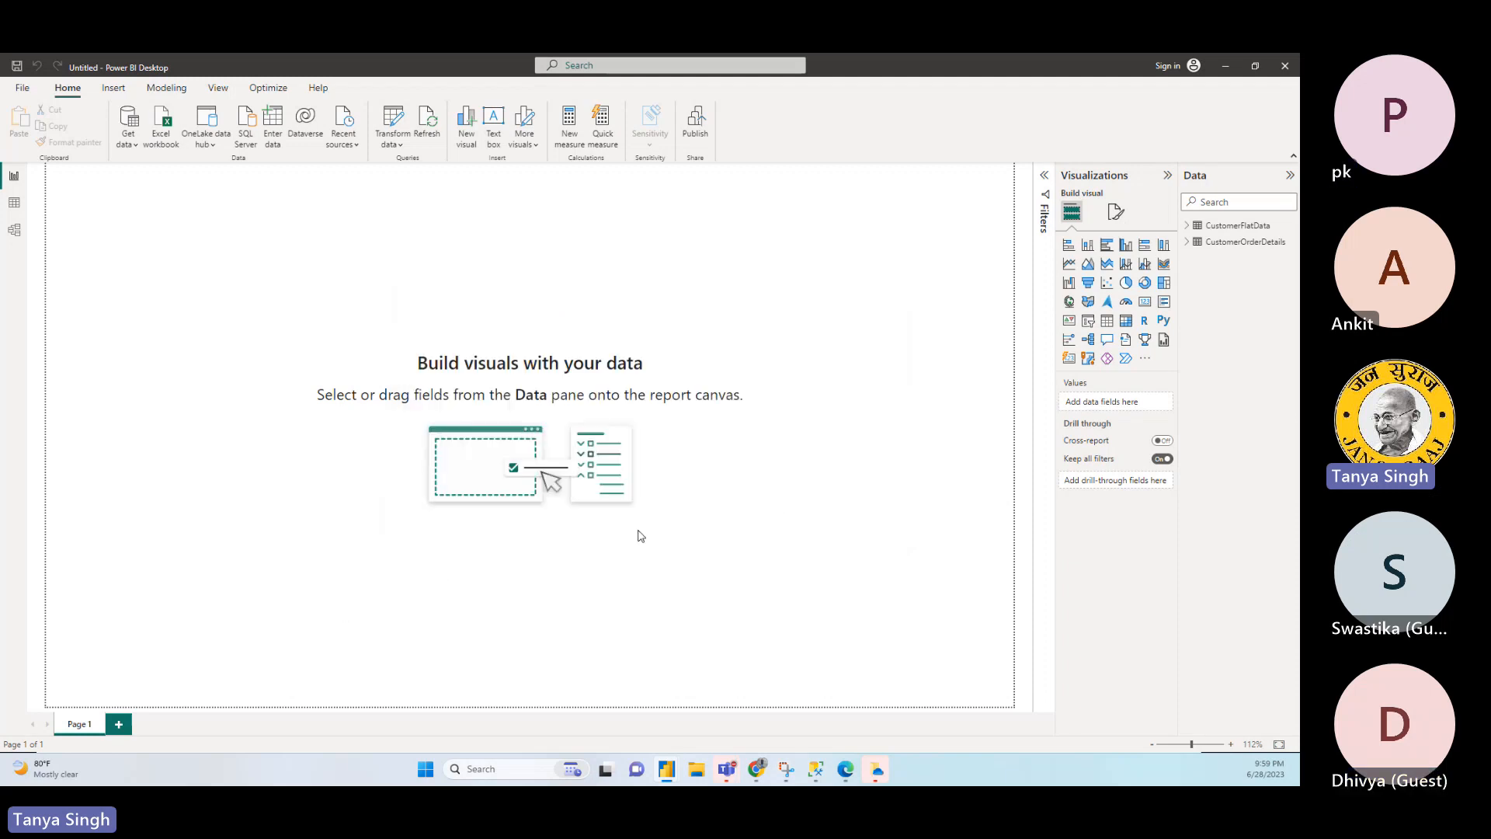
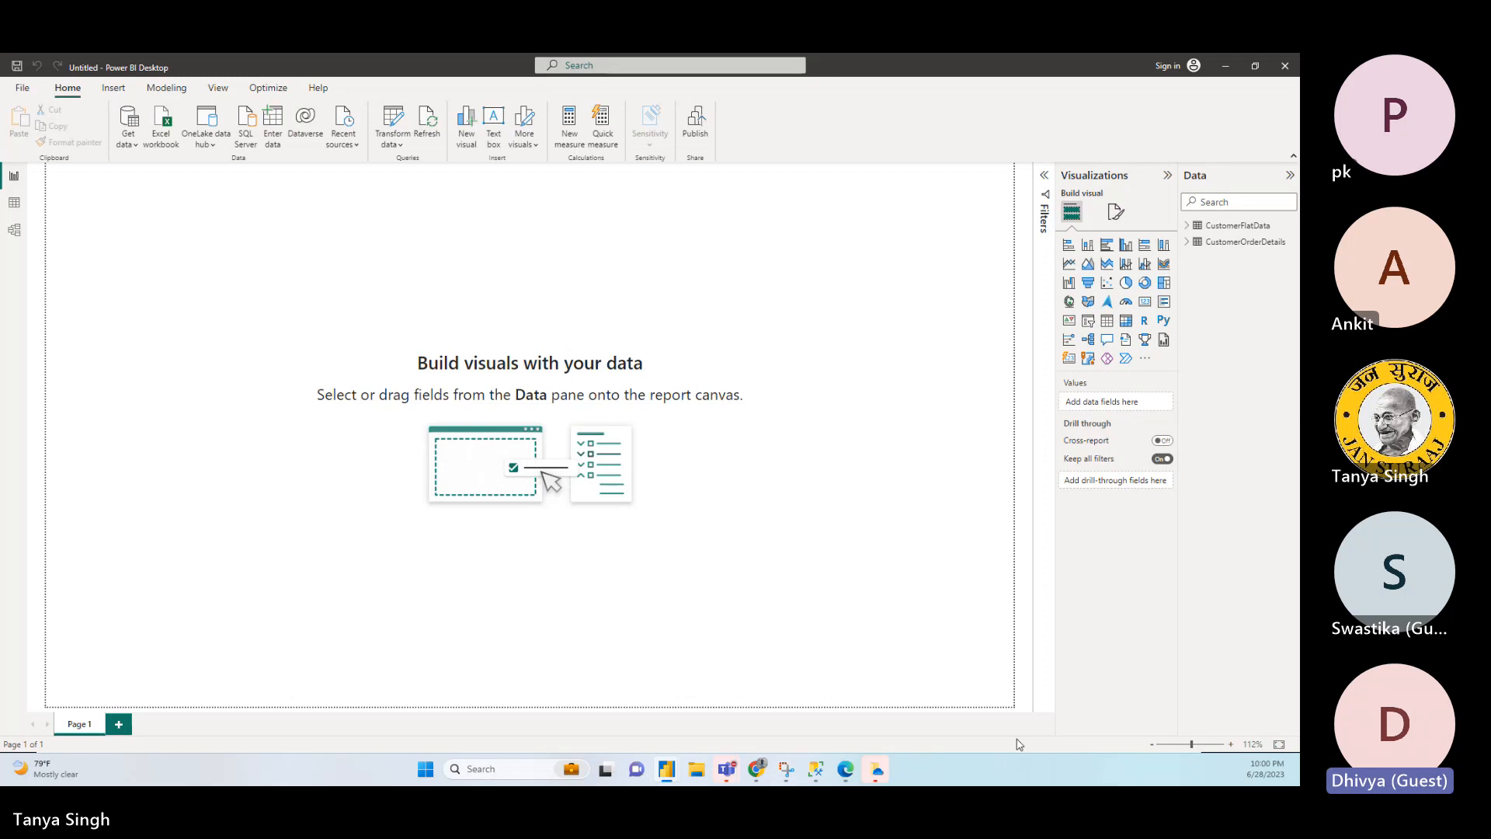
# - Display the rows of the CustomerOrderDetails table in the data view
pyautogui.click(1263, 242)
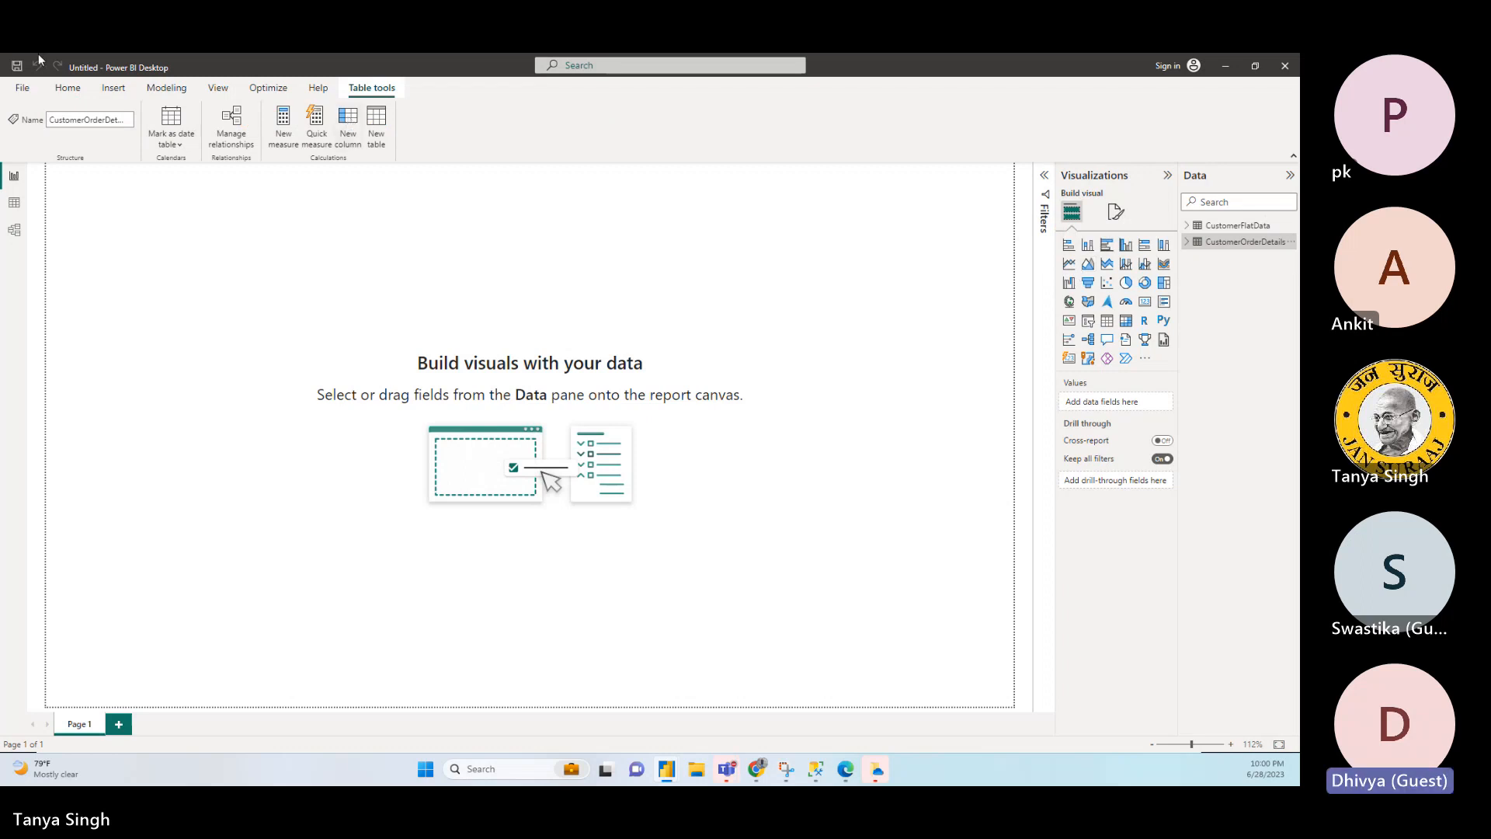
pyautogui.click(13, 203)
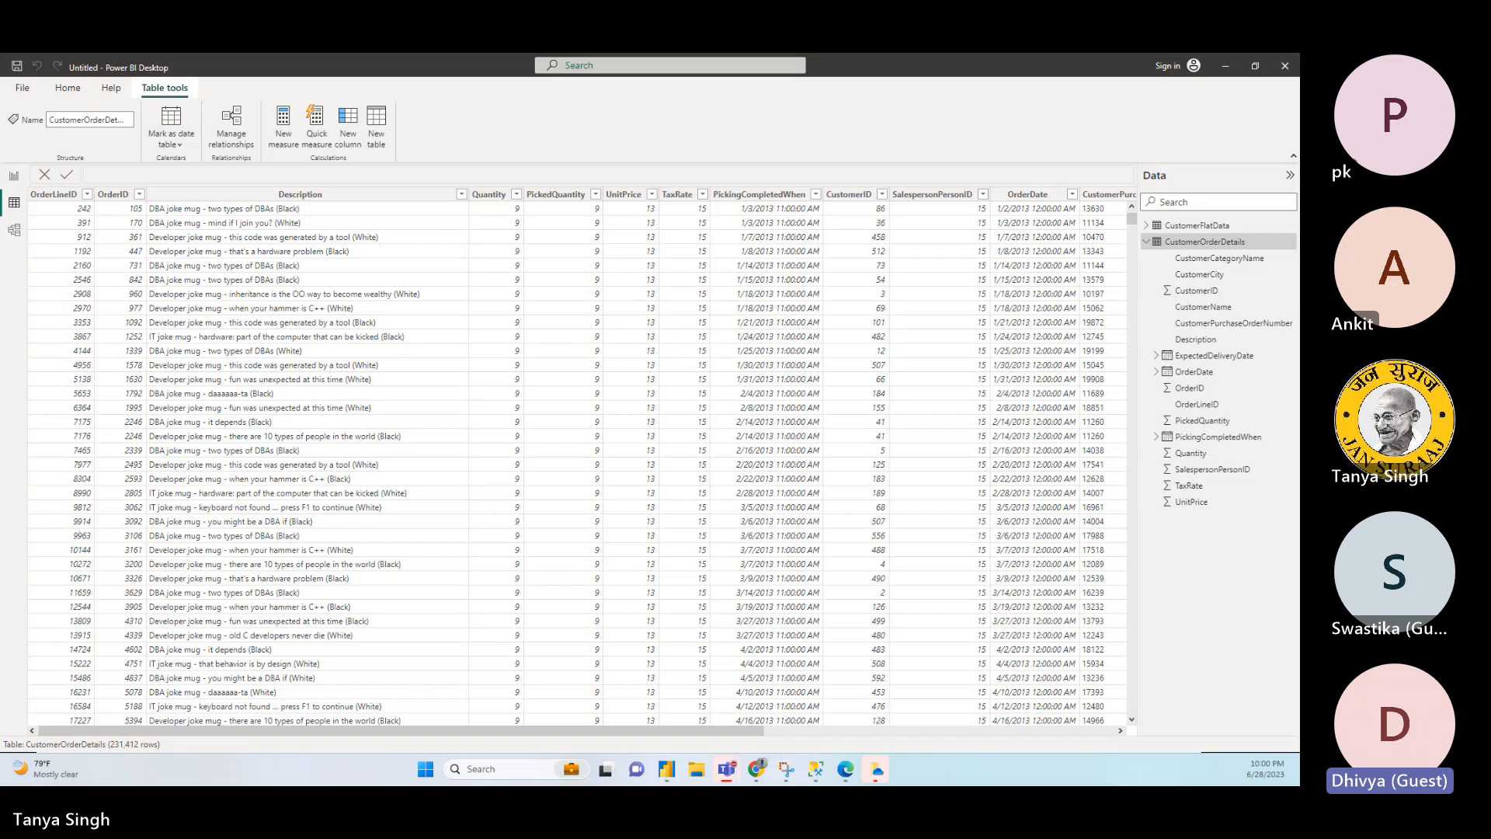
# - Connect to the SQL Server "." in Import mode without naming a database, and expand the WideWorldImporters database
pyautogui.click(69, 89)
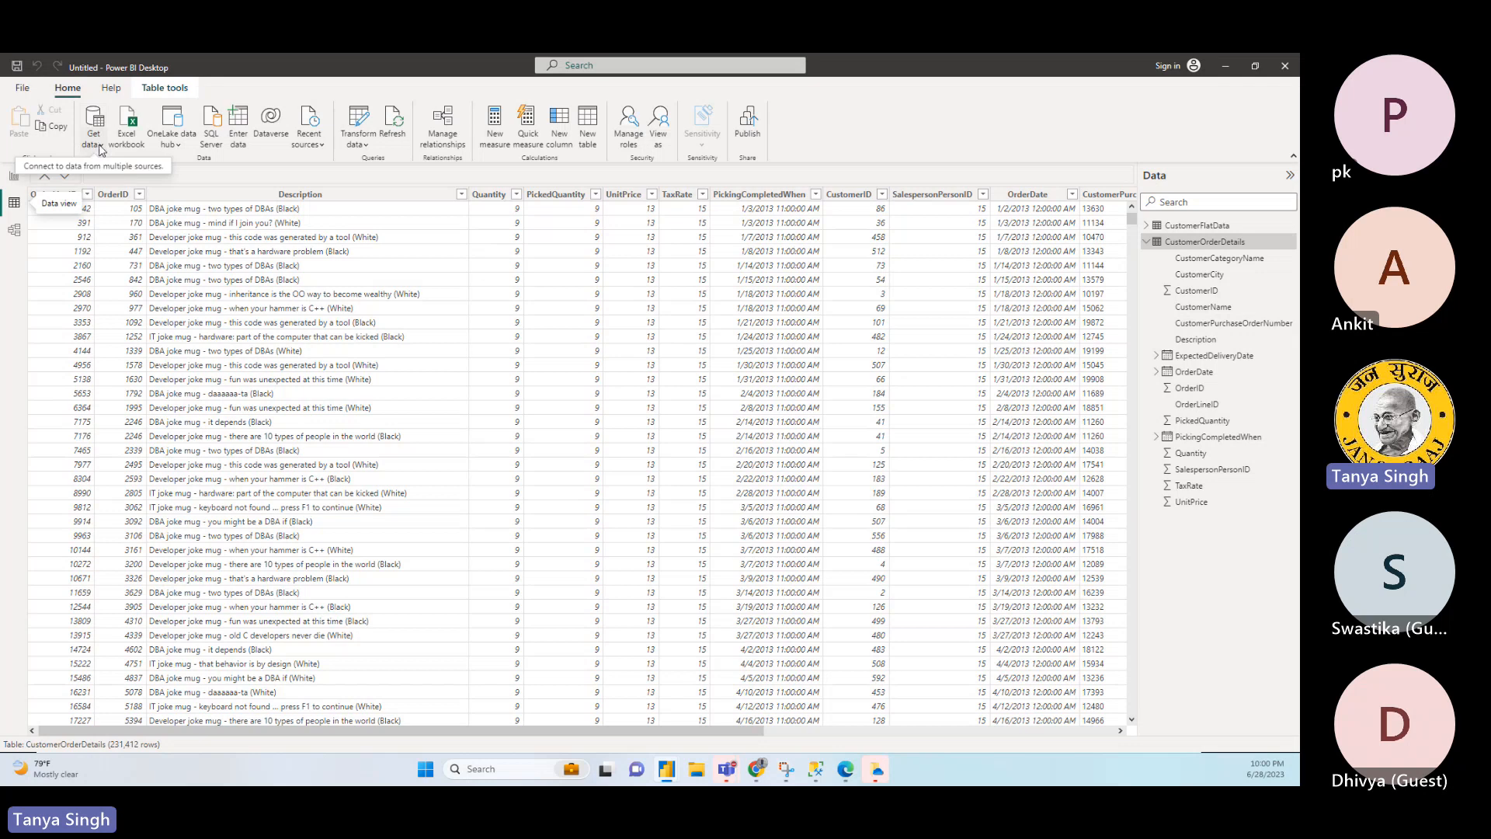
pyautogui.click(100, 150)
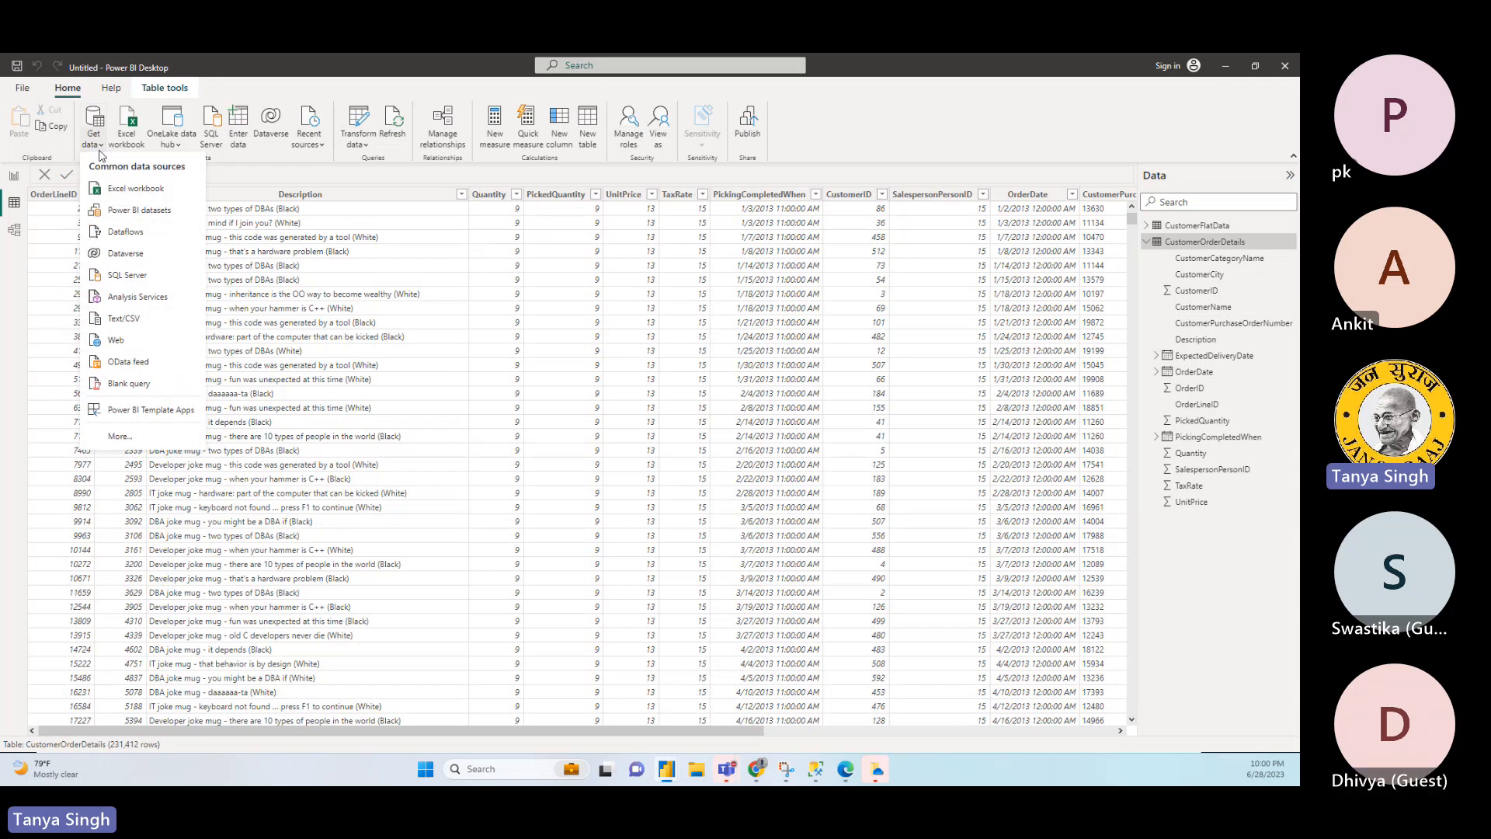
pyautogui.click(136, 278)
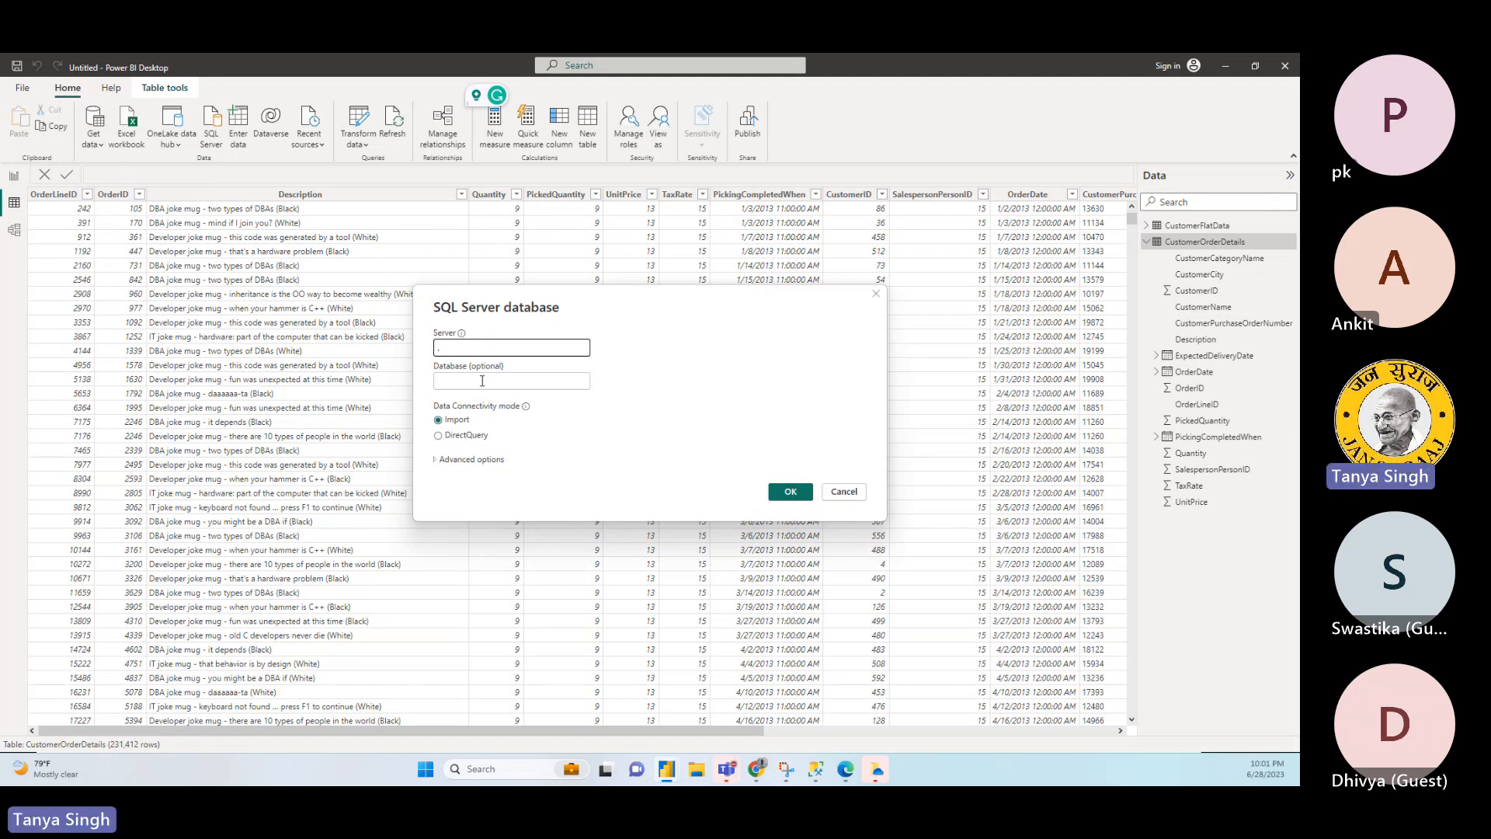
pyautogui.write('.')
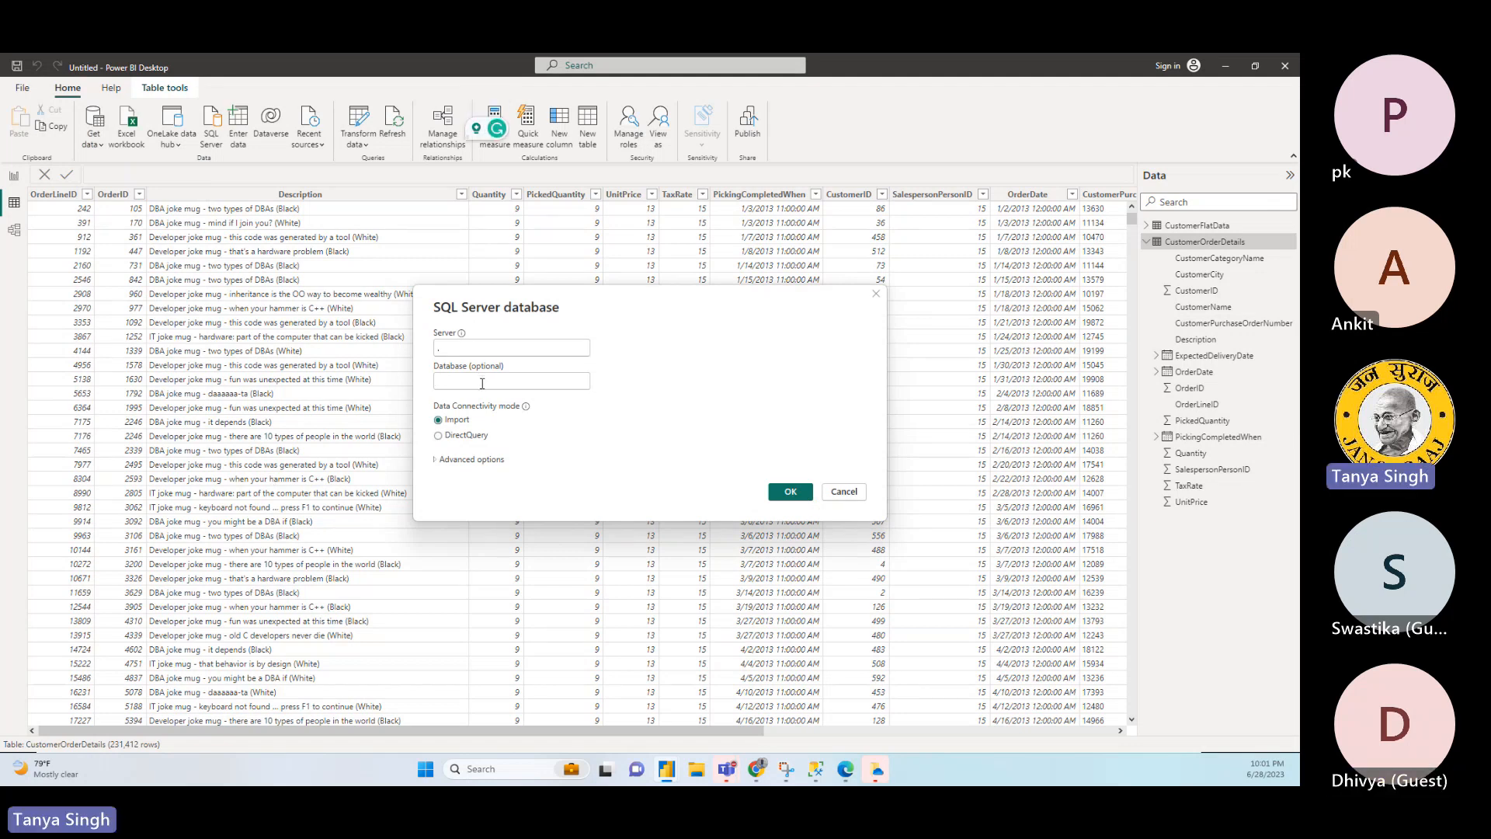
pyautogui.click(792, 492)
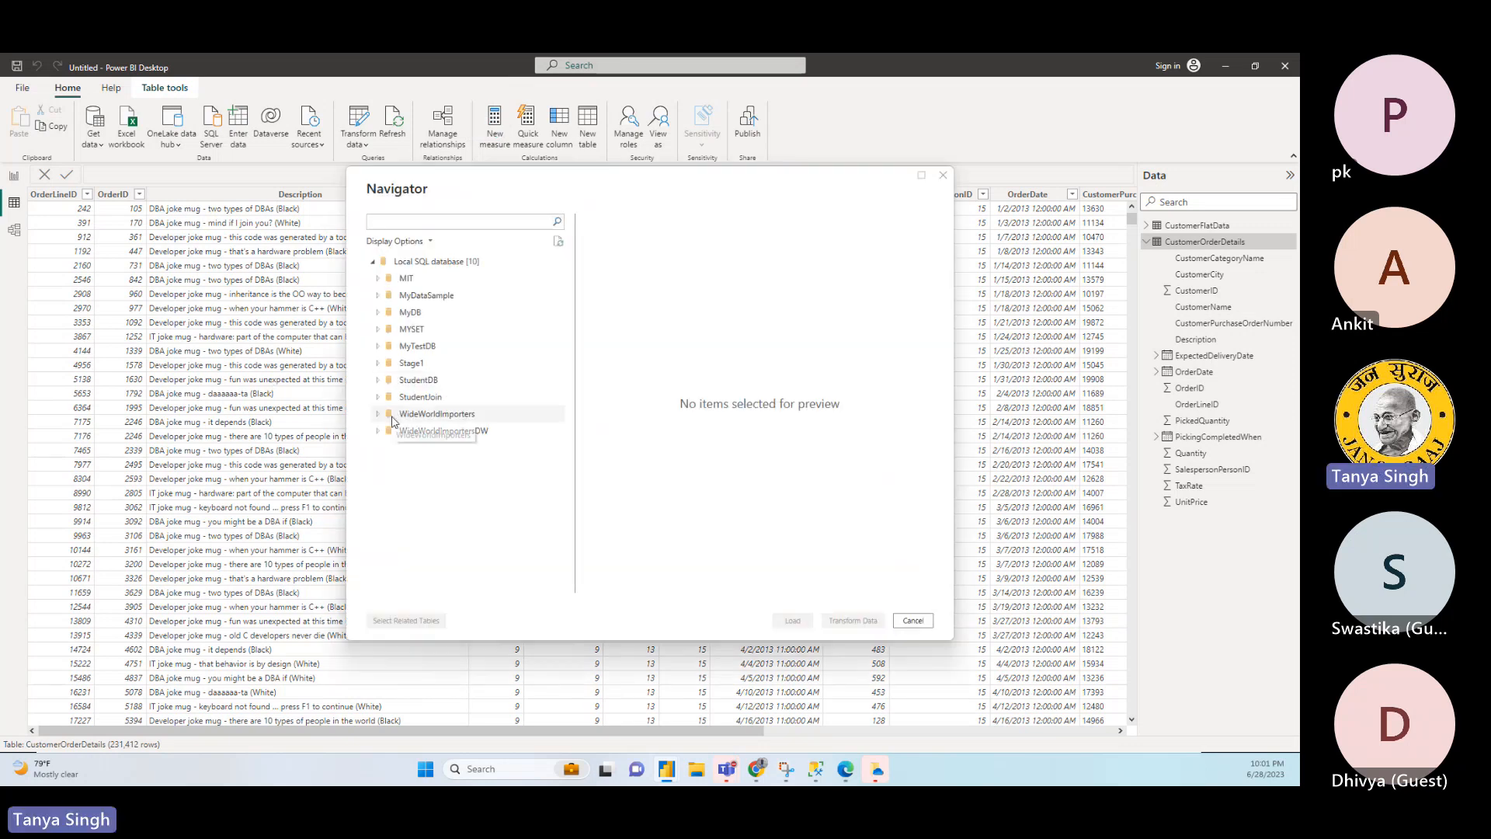
pyautogui.click(378, 417)
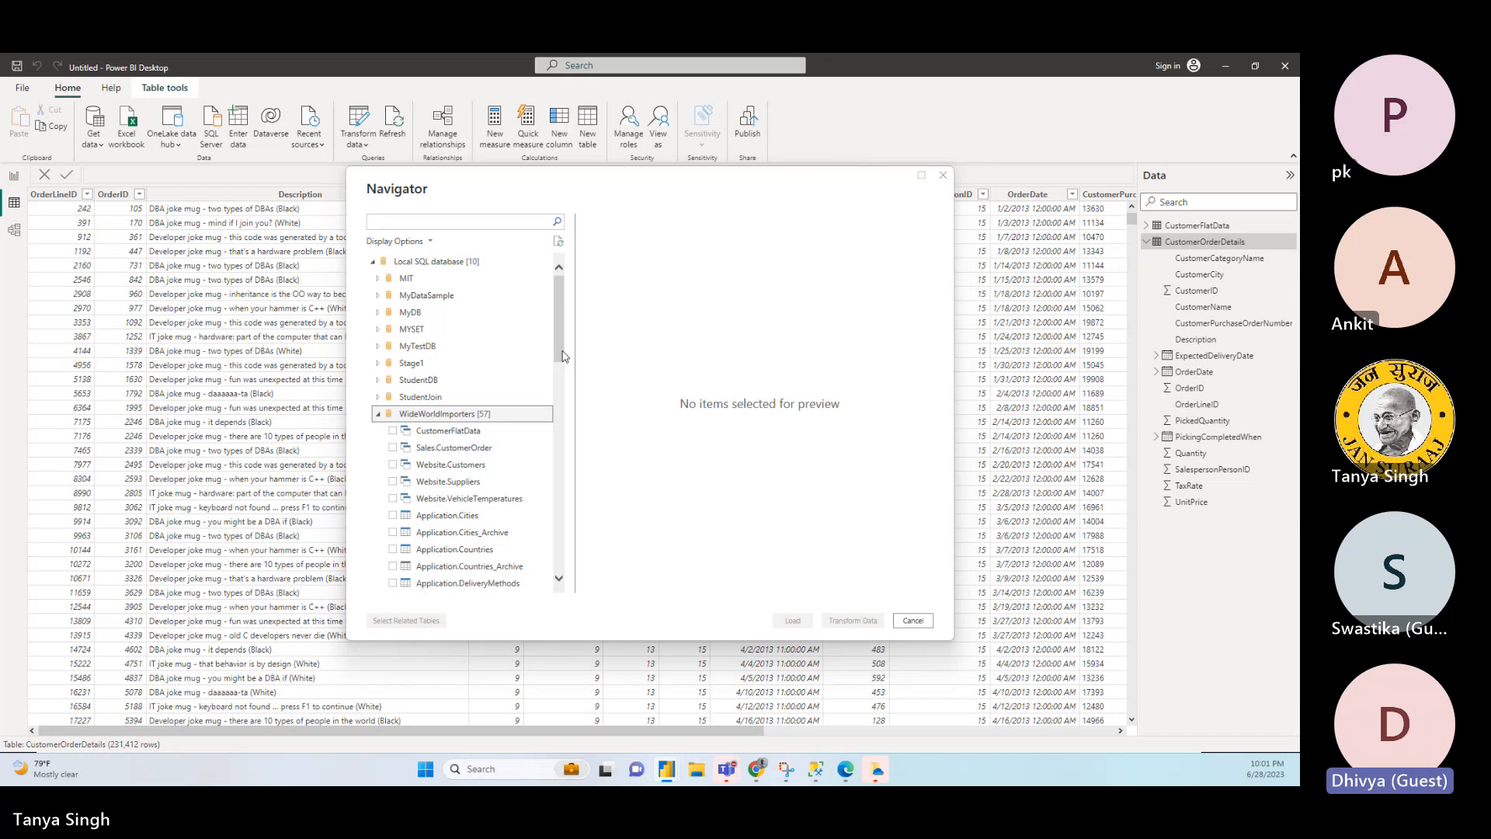
# - Look through the views, tables and functions listed under WideWorldImporters, and cancel without loading anything
pyautogui.moveTo(563, 356); pyautogui.dragTo(563, 379)
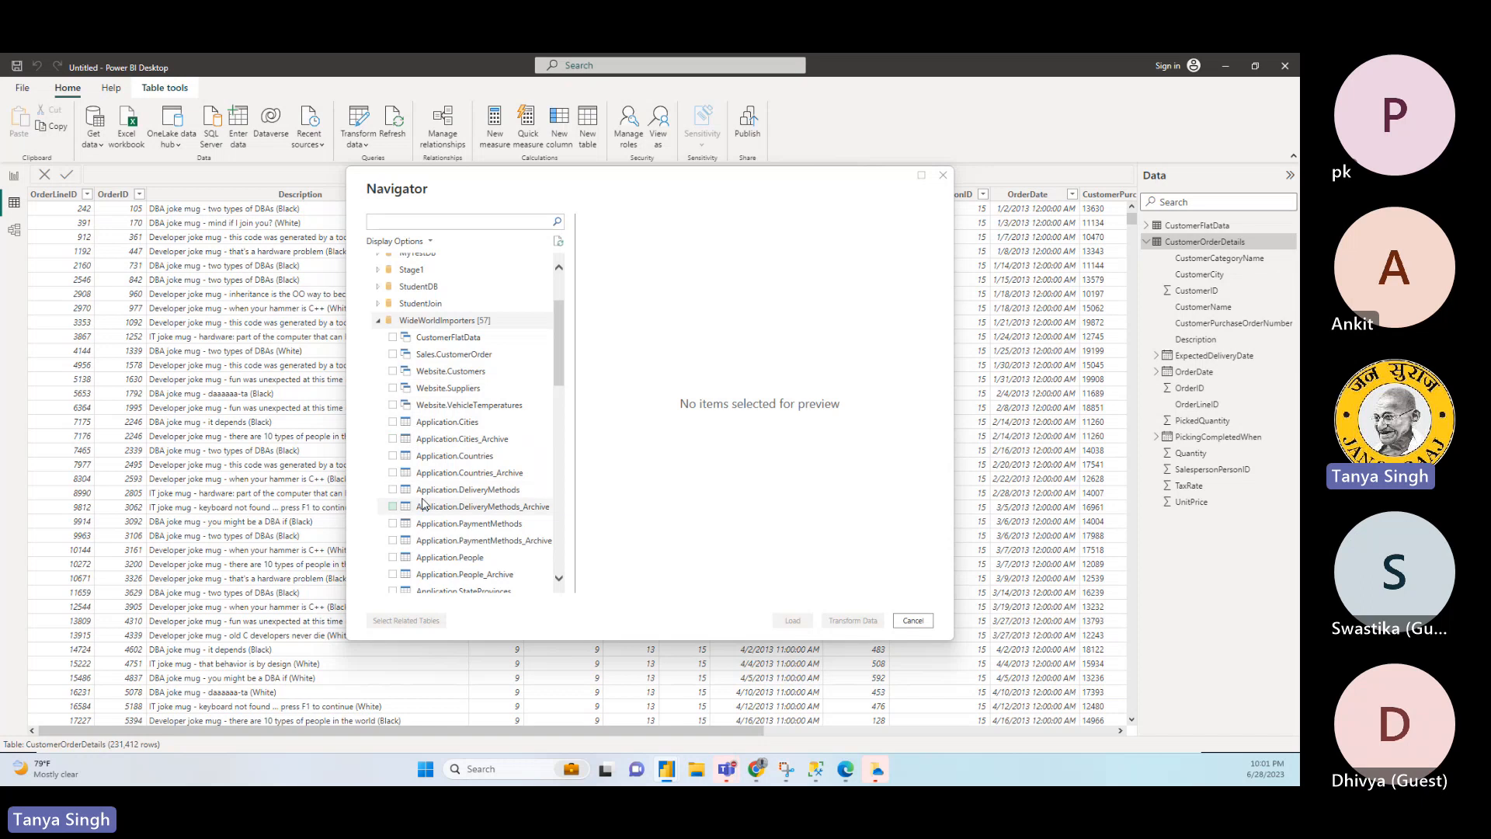
pyautogui.moveTo(561, 366); pyautogui.dragTo(566, 563)
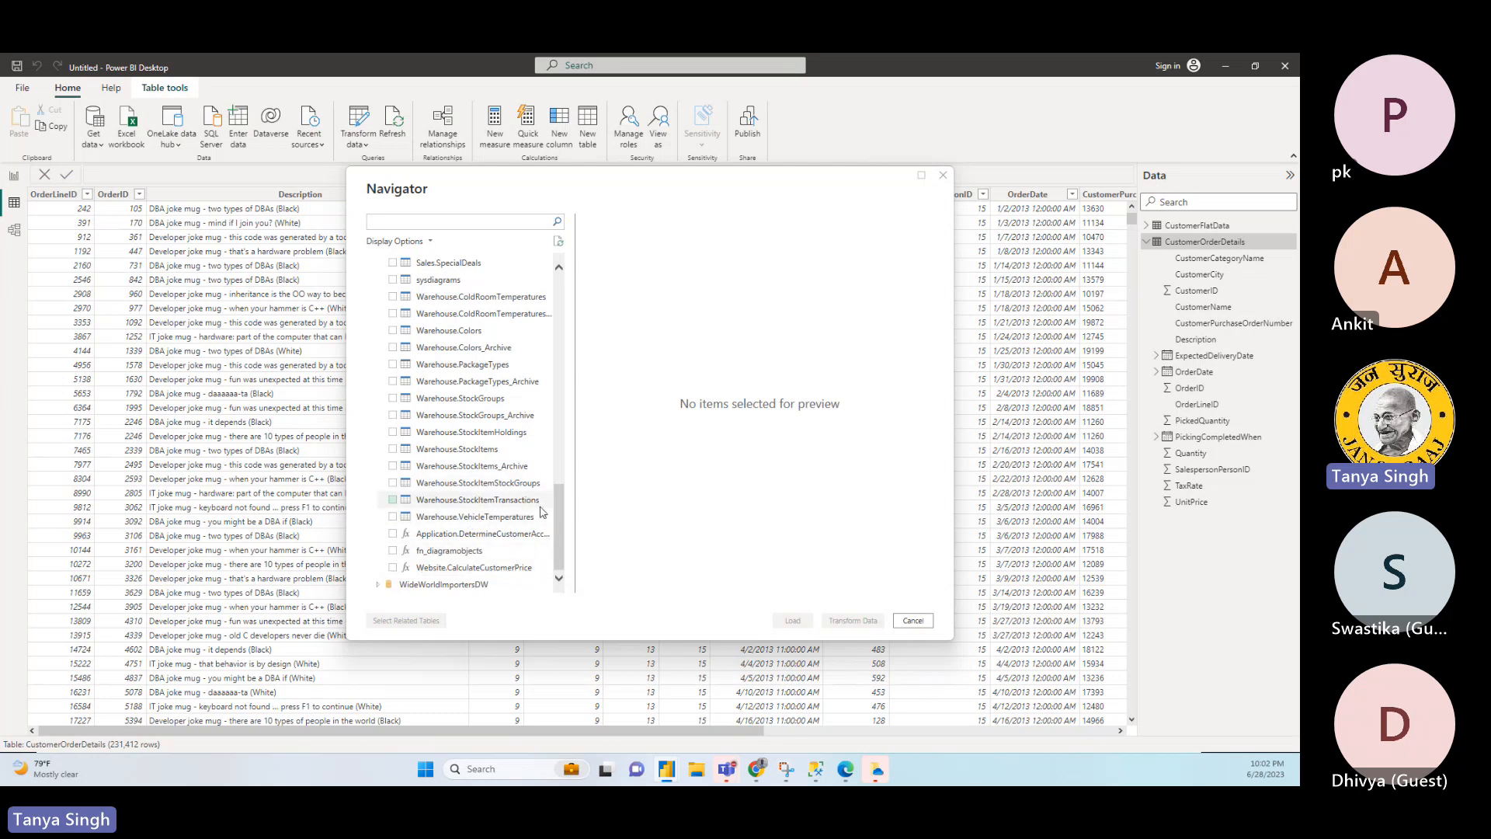
pyautogui.moveTo(557, 512); pyautogui.dragTo(577, 321)
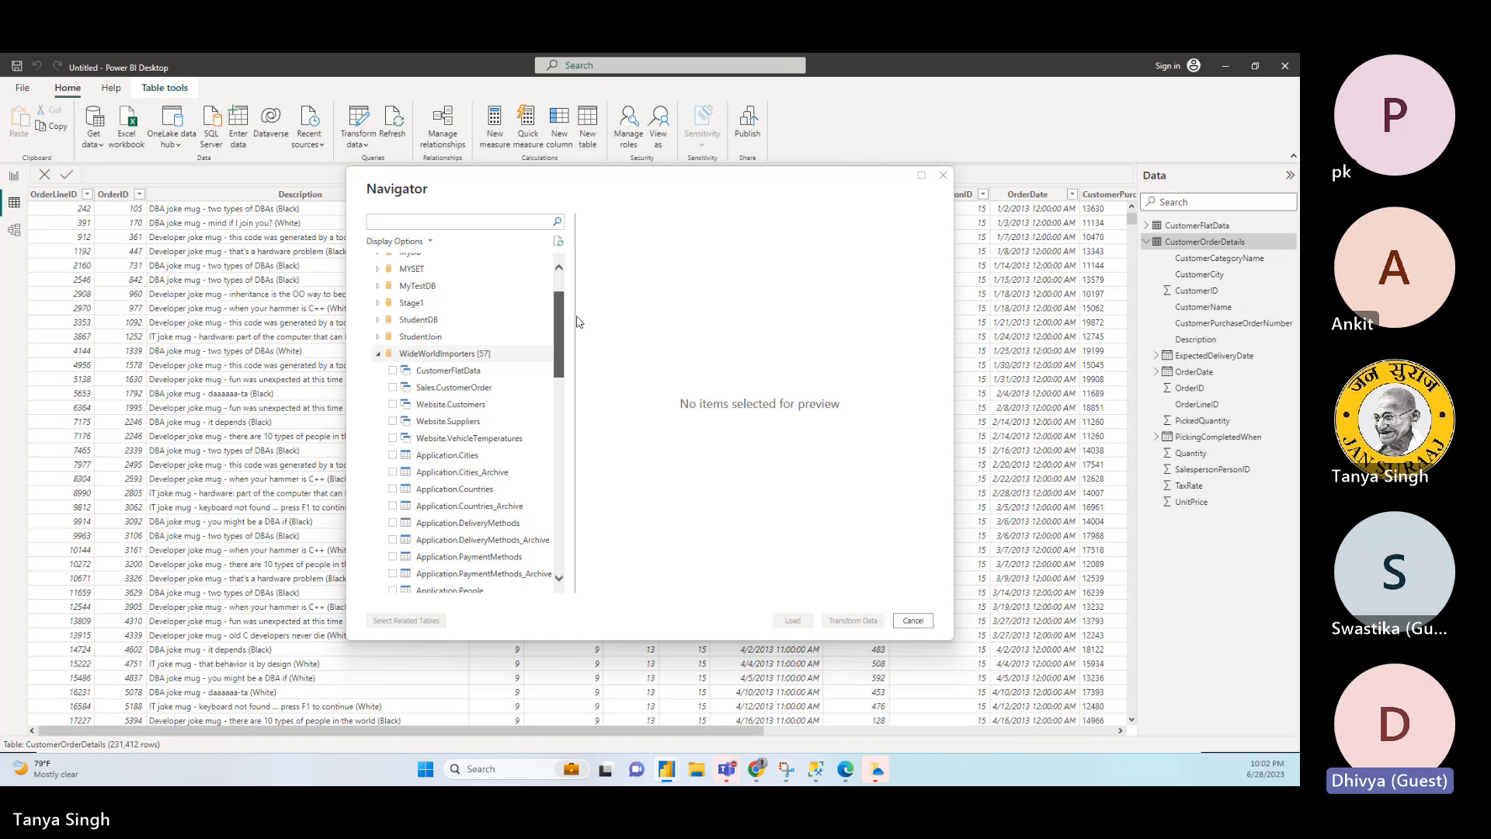
pyautogui.moveTo(576, 316); pyautogui.dragTo(575, 321)
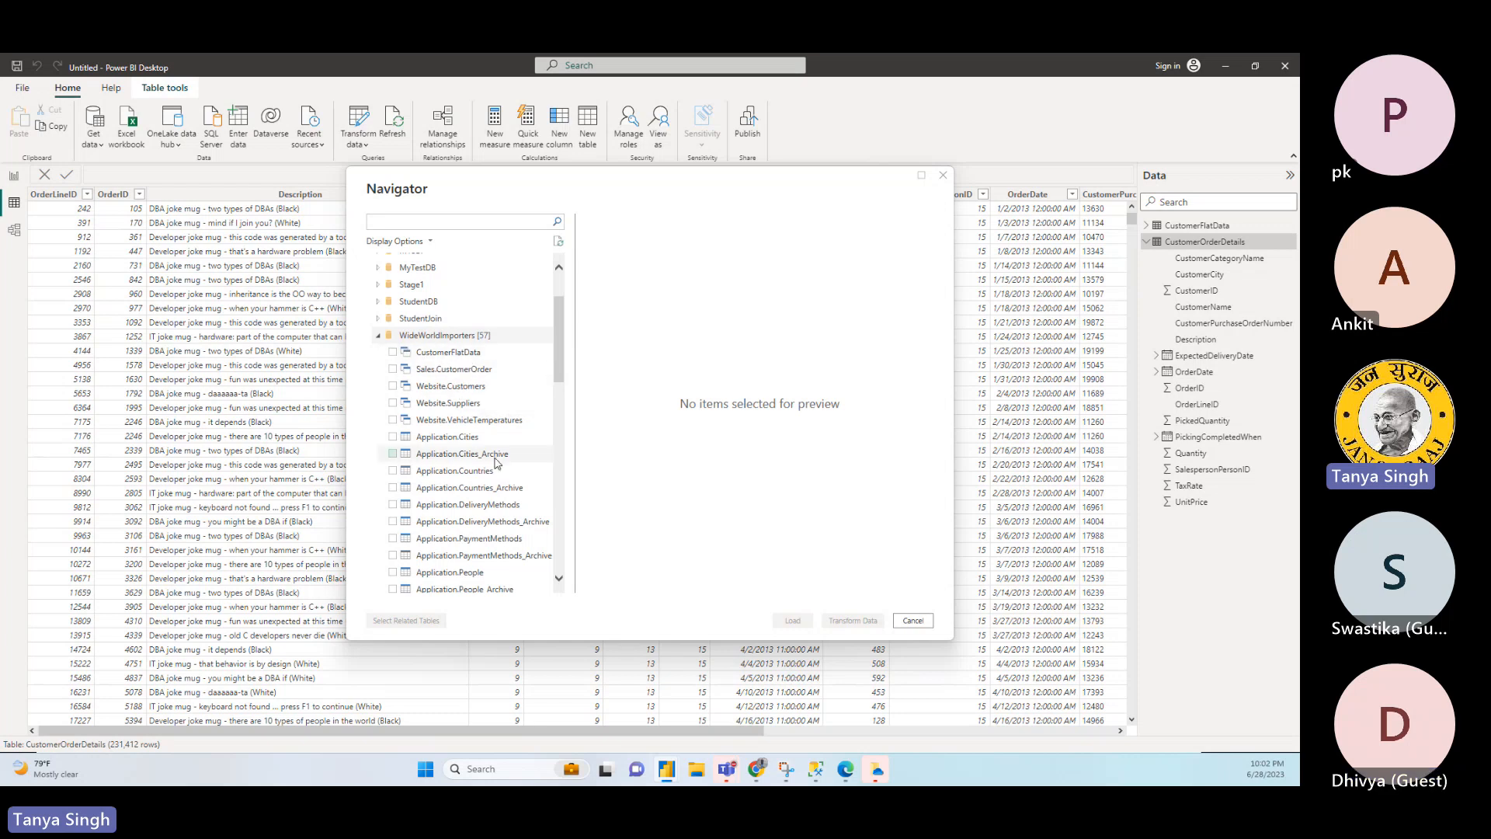
pyautogui.click(912, 620)
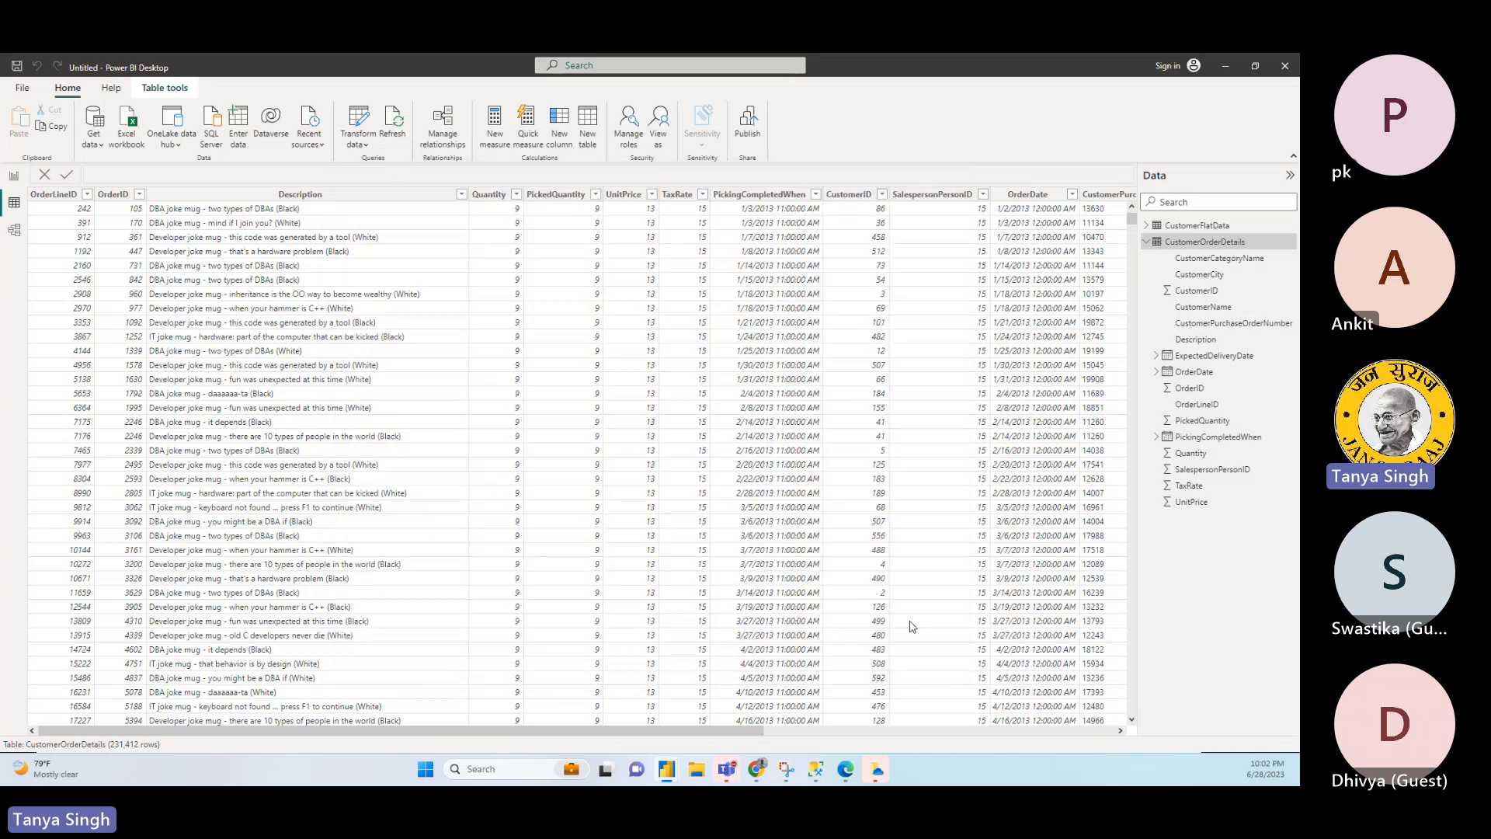
# - Inspect the UnitPrice and PickingCompletedWhen columns of CustomerOrderDetails, collapse the table's field list and return to the report view
pyautogui.click(640, 509)
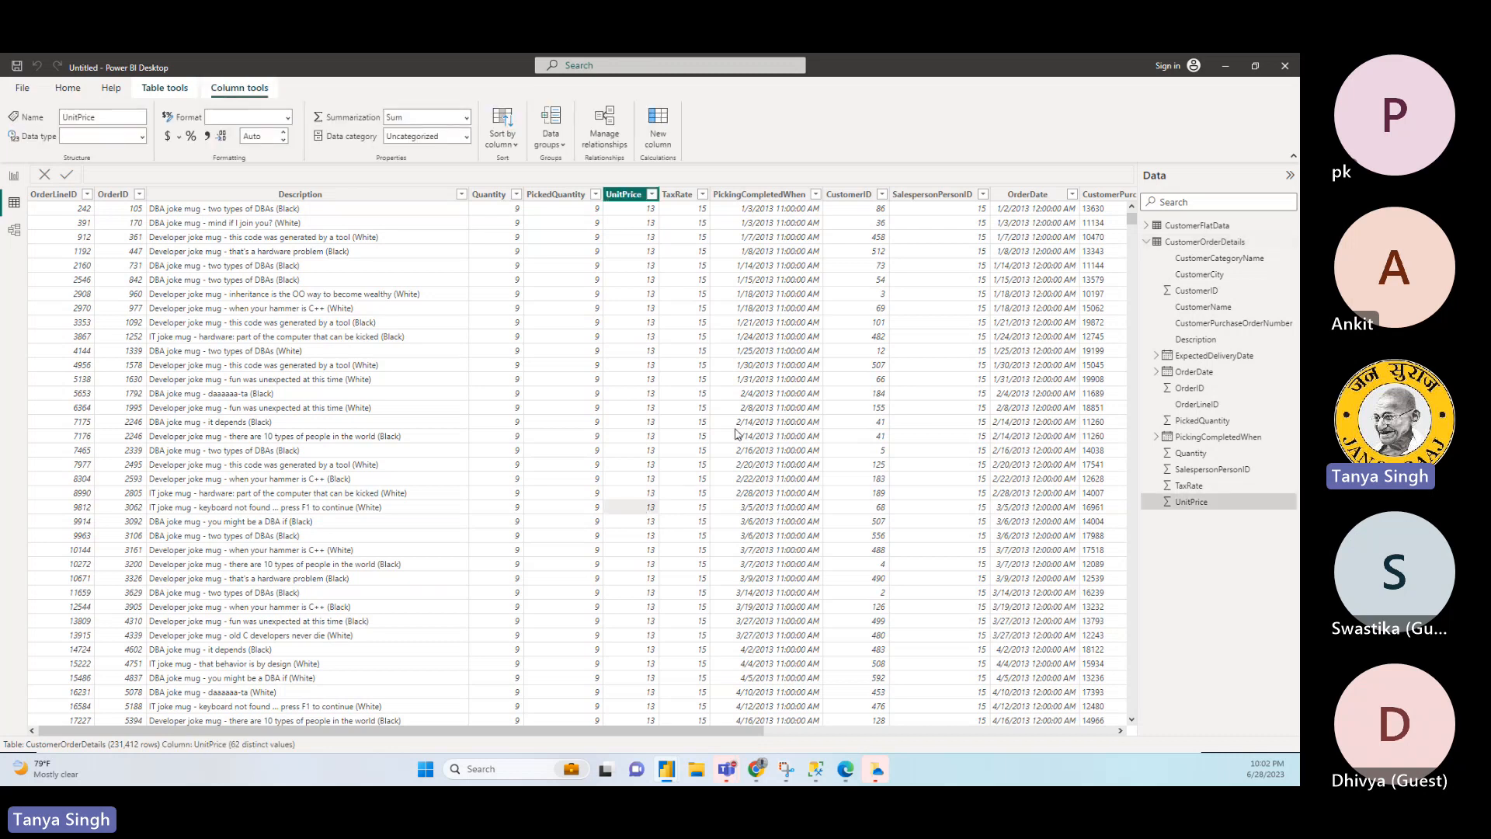
pyautogui.click(736, 429)
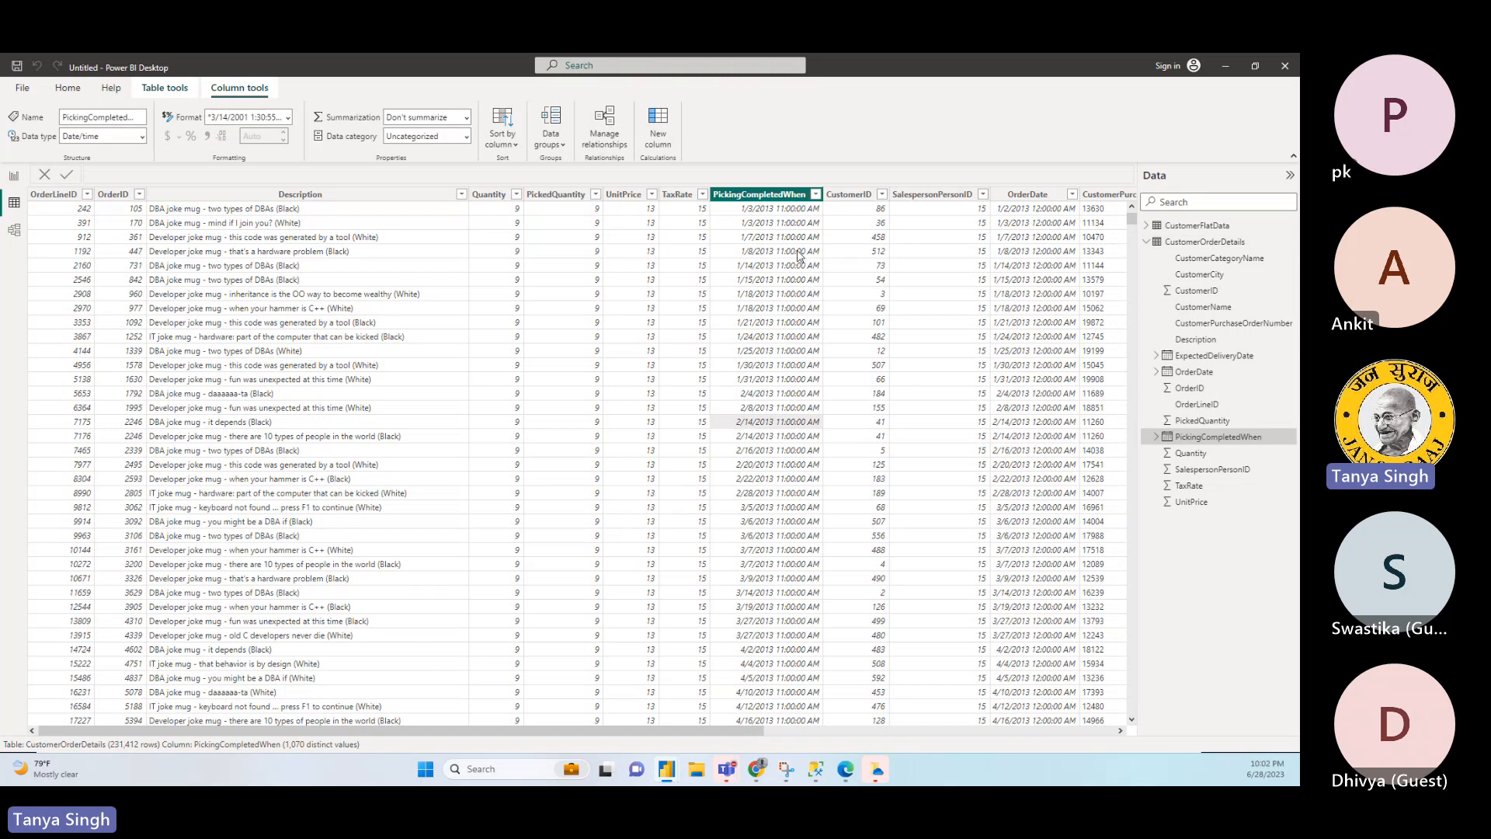
pyautogui.click(772, 218)
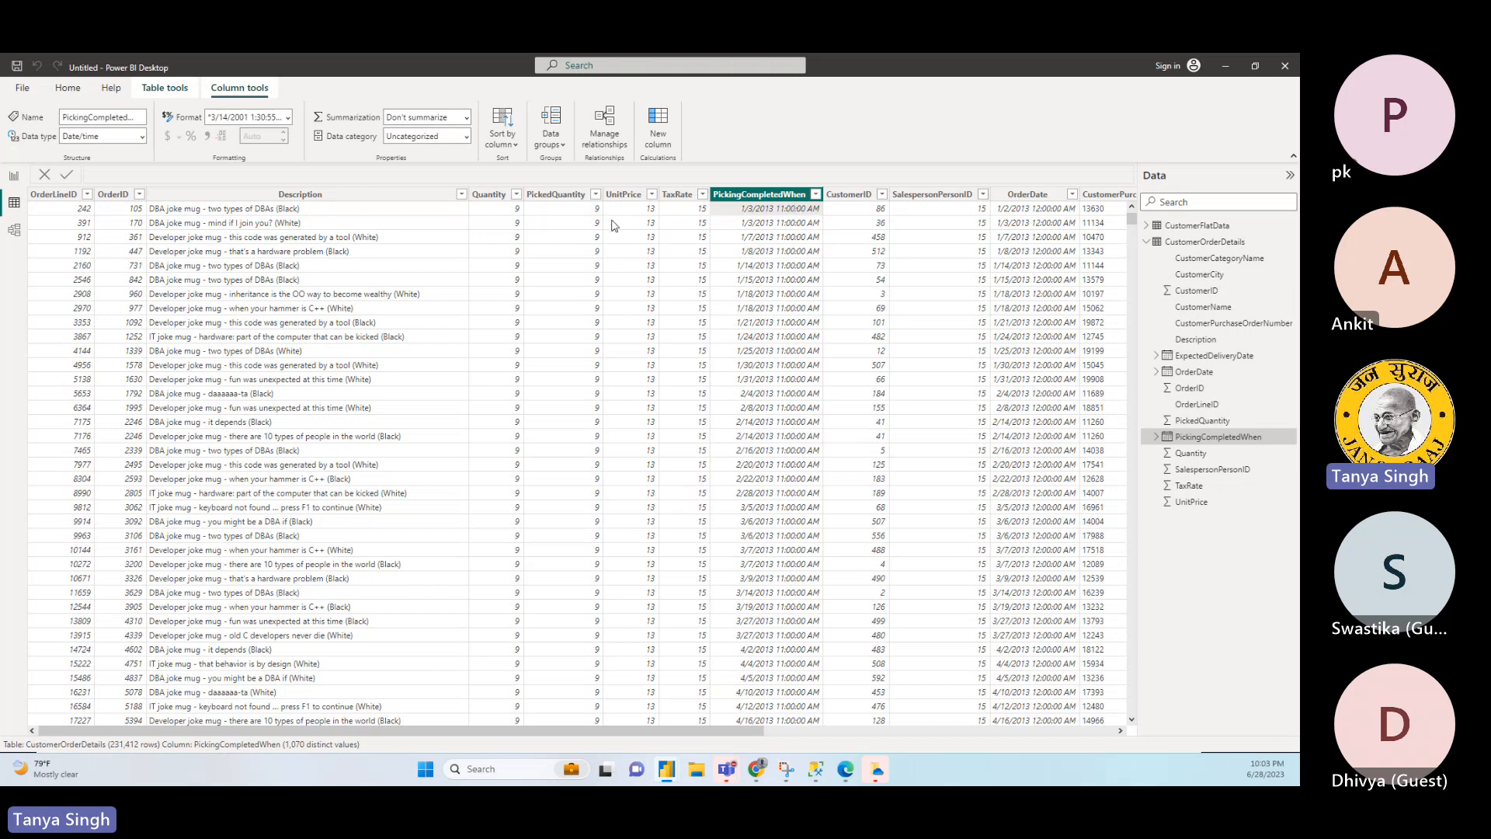
pyautogui.click(1148, 244)
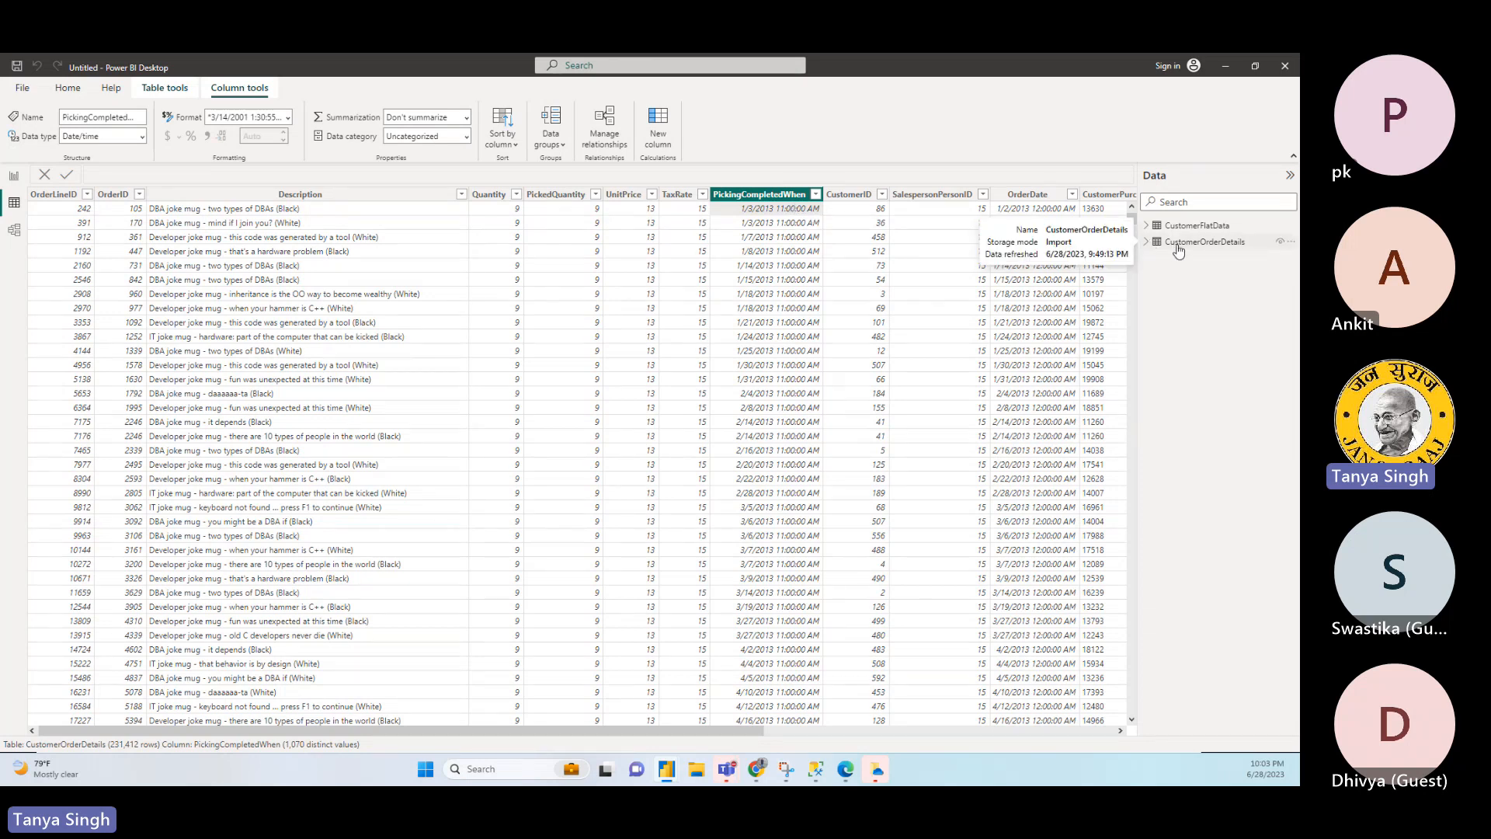
pyautogui.click(1178, 245)
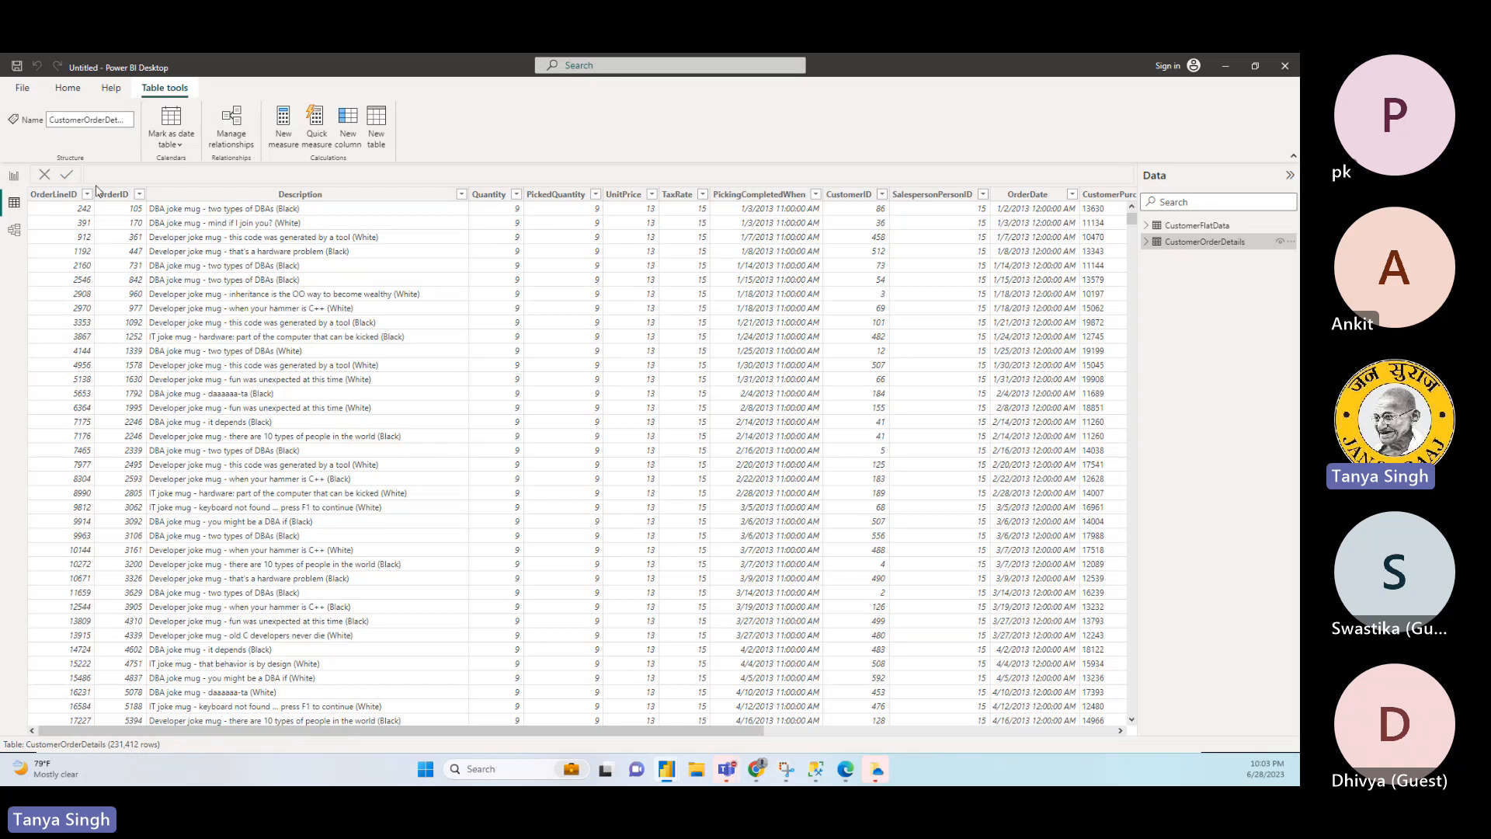
pyautogui.click(14, 177)
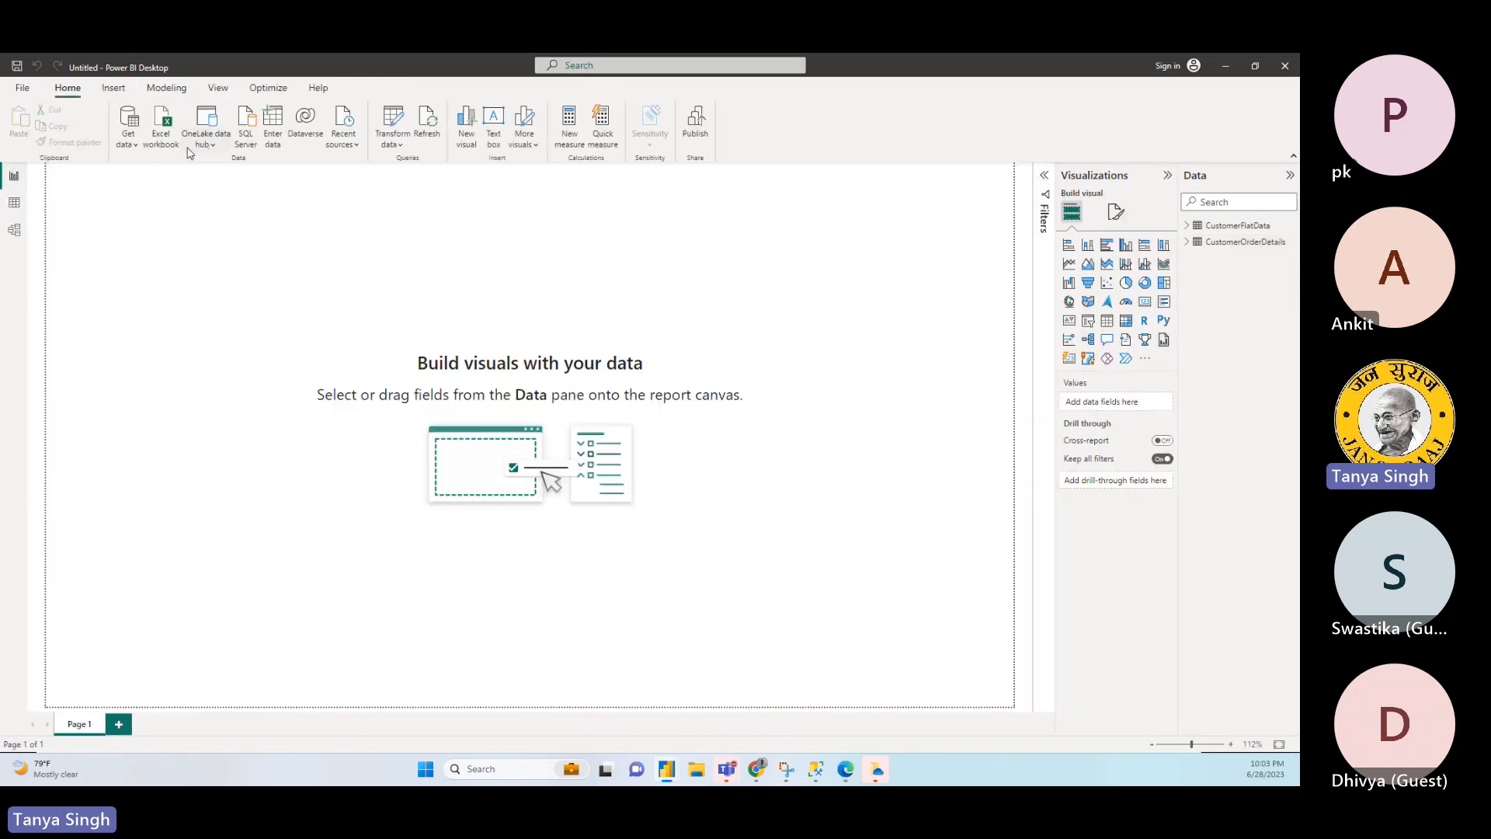
# - Open the Power Query Editor and duplicate the OrderDate column of the CustomerOrderDetails query
pyautogui.click(401, 145)
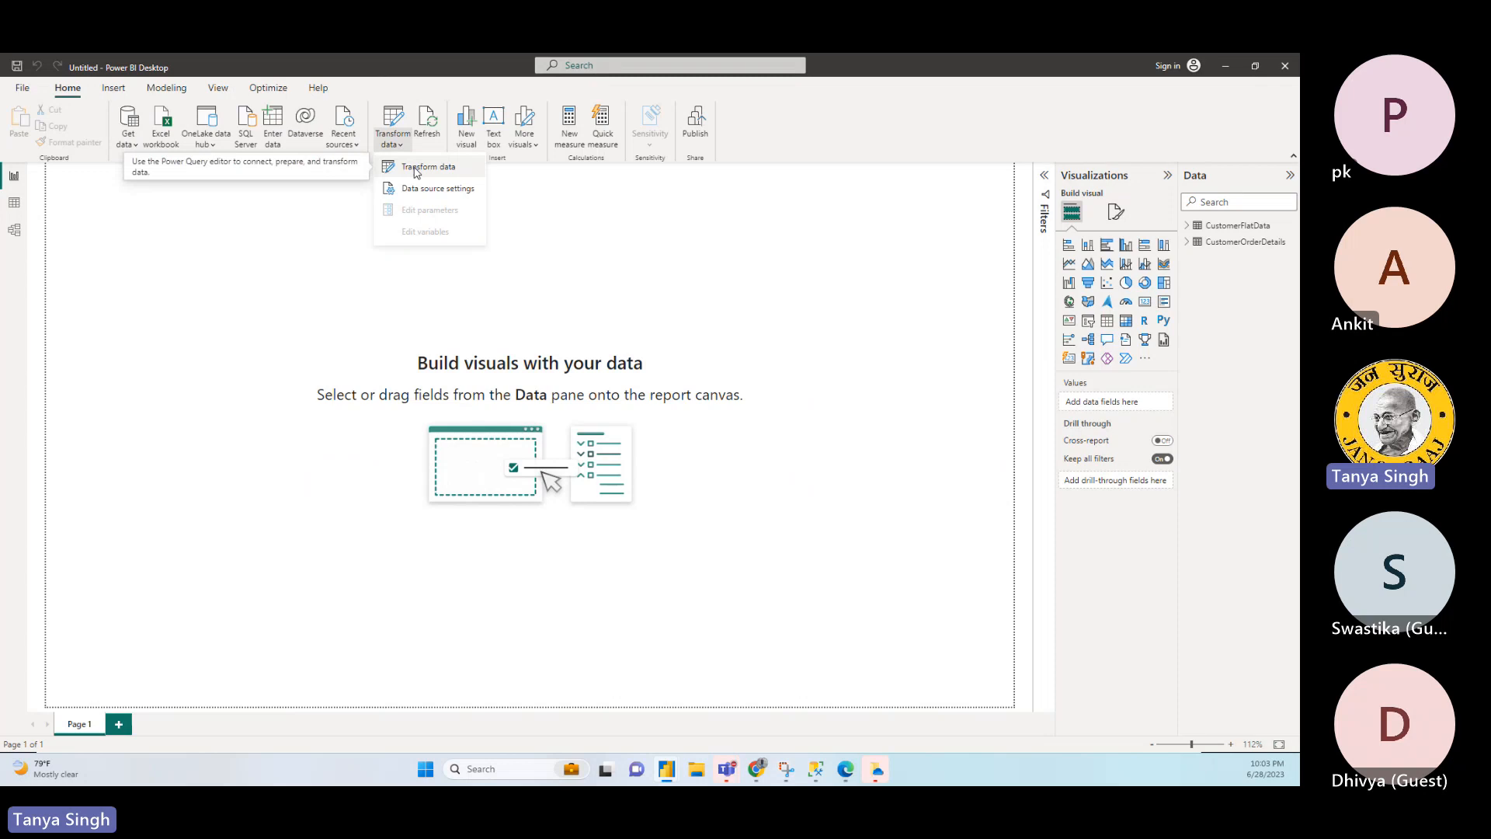
pyautogui.click(416, 169)
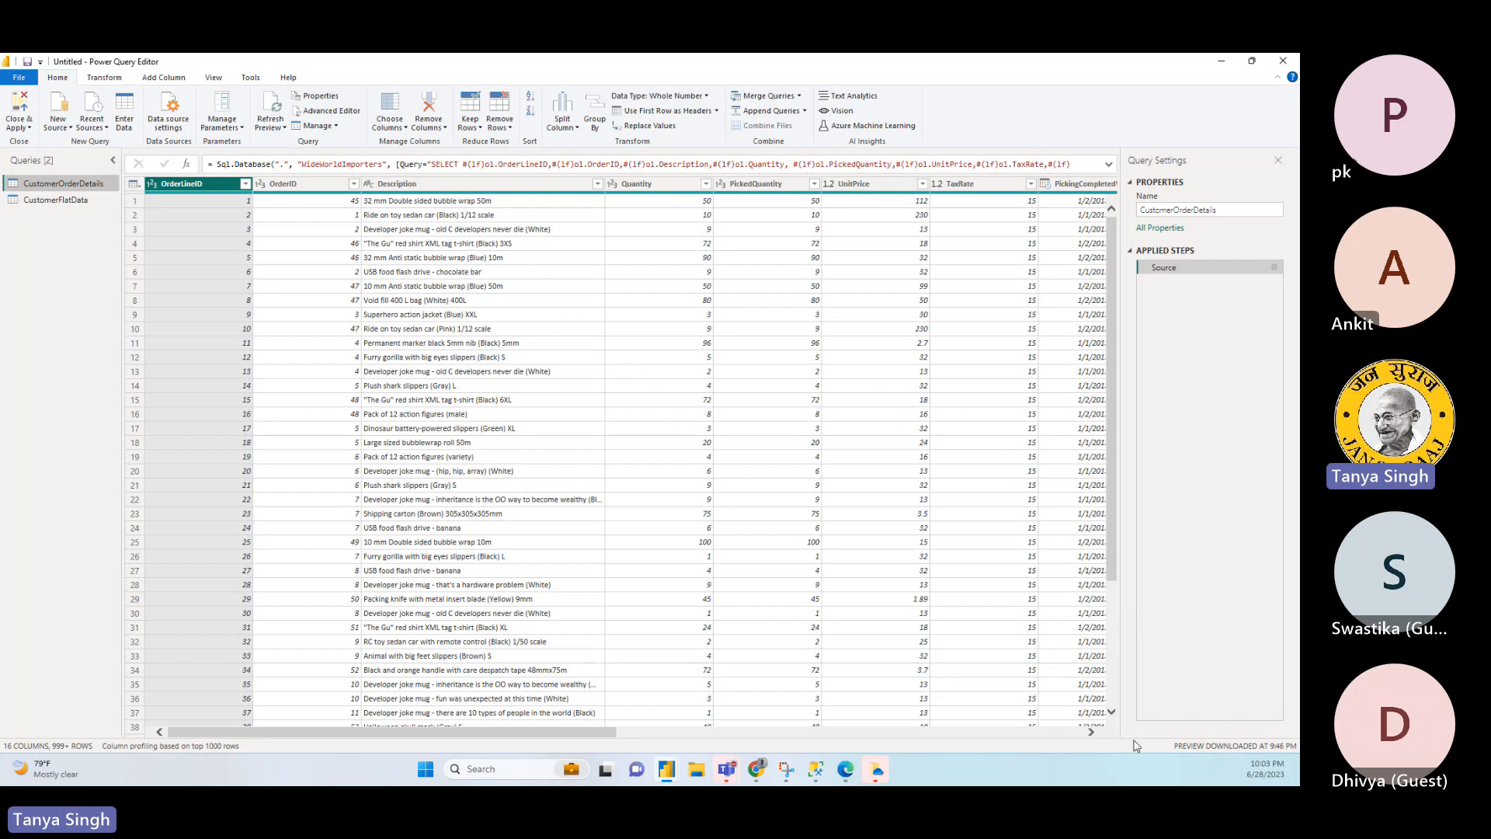
pyautogui.click(1091, 731)
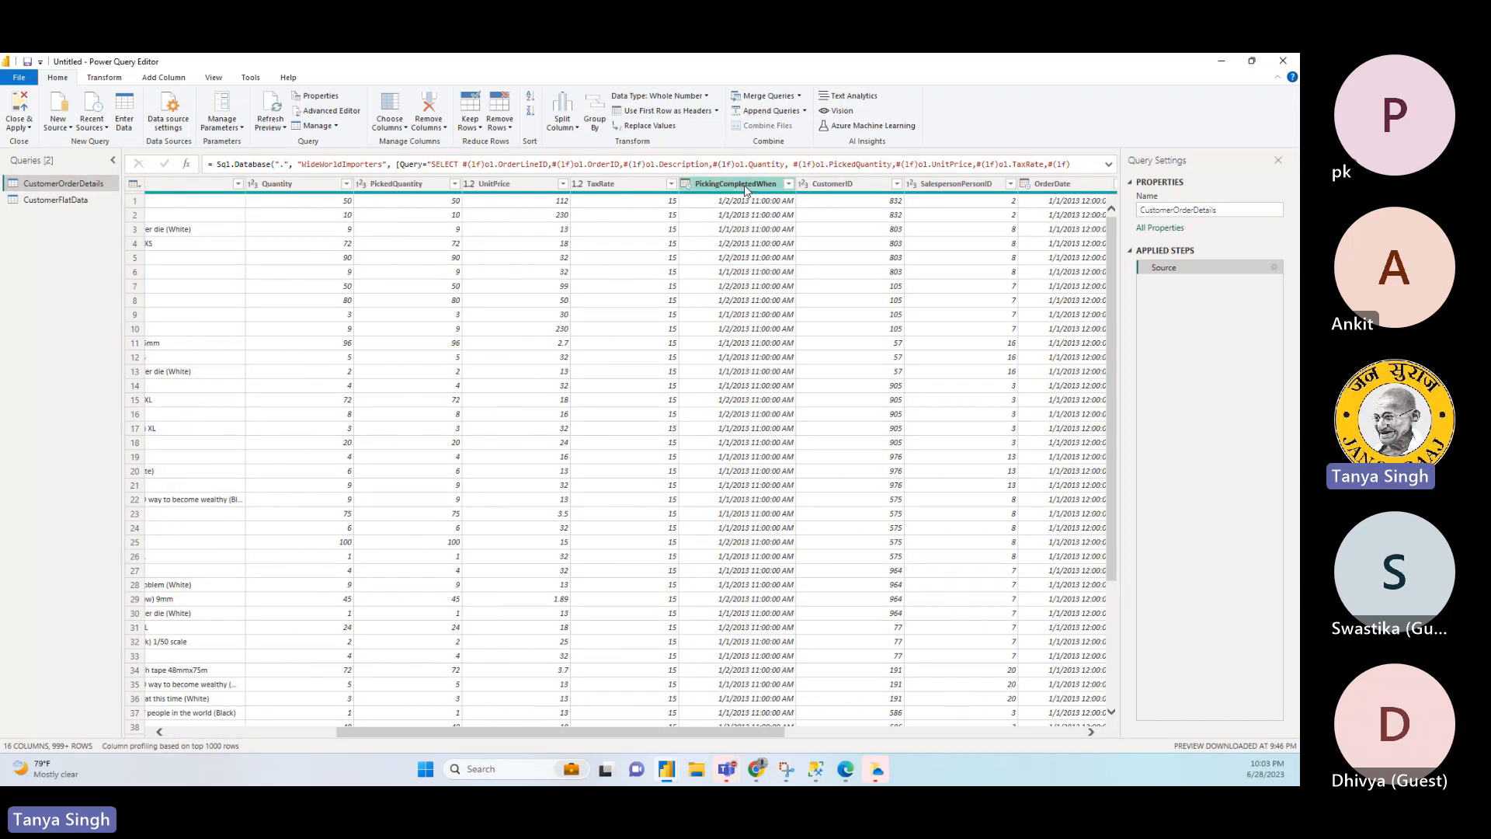
pyautogui.click(1077, 184)
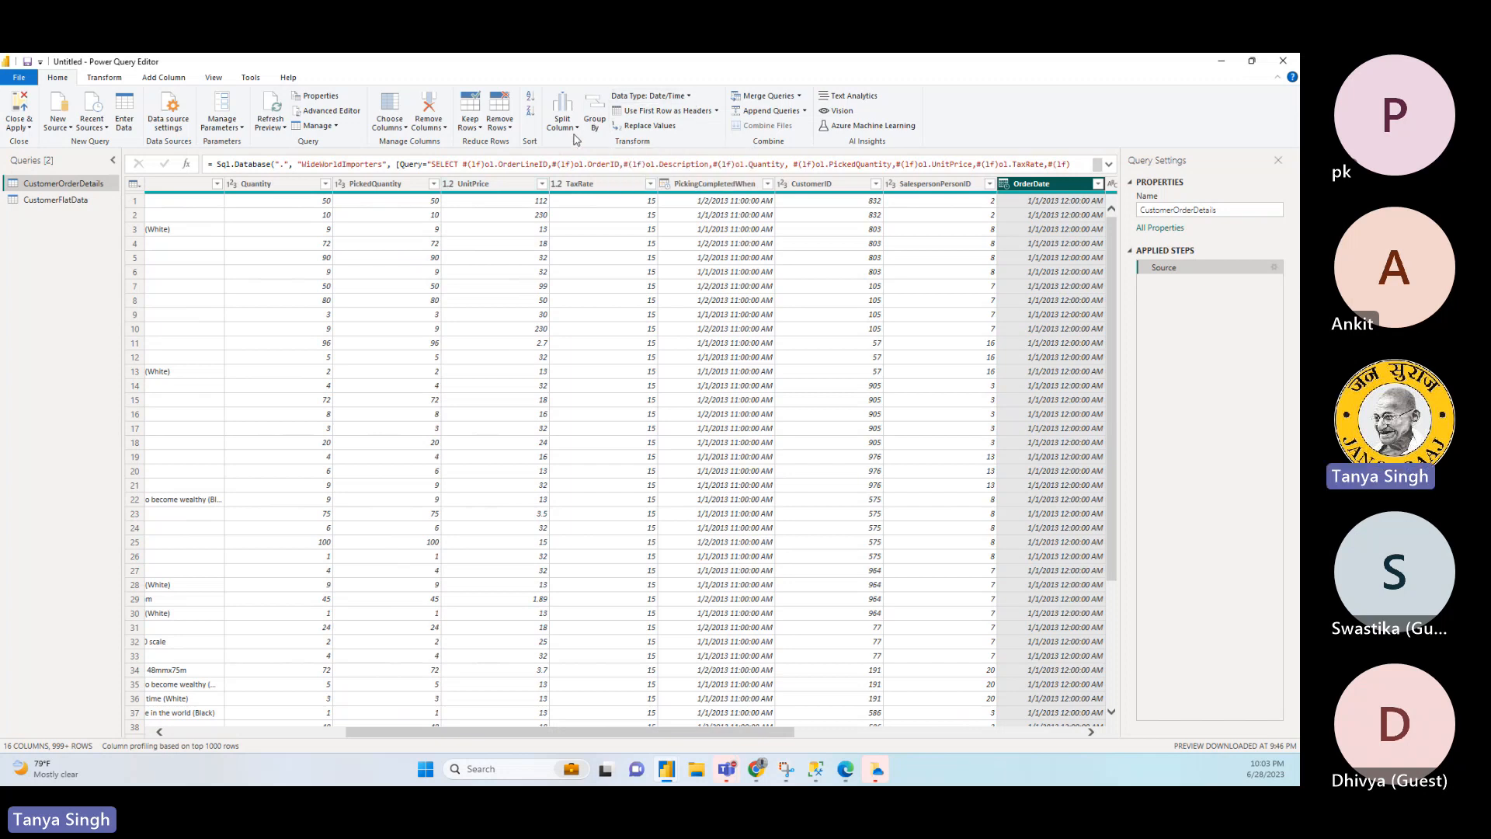
pyautogui.rightClick(1054, 188)
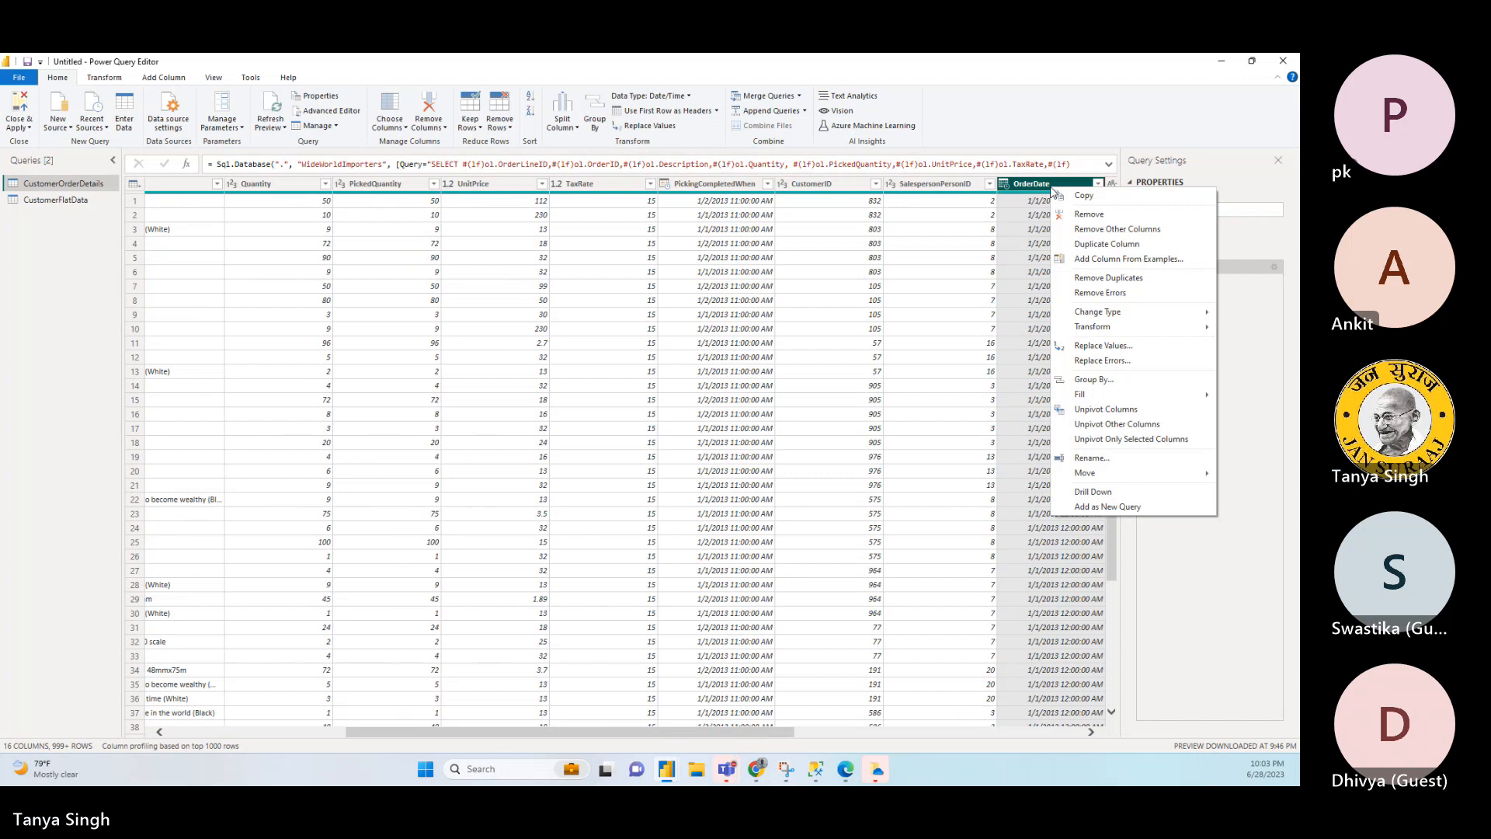
pyautogui.click(1108, 244)
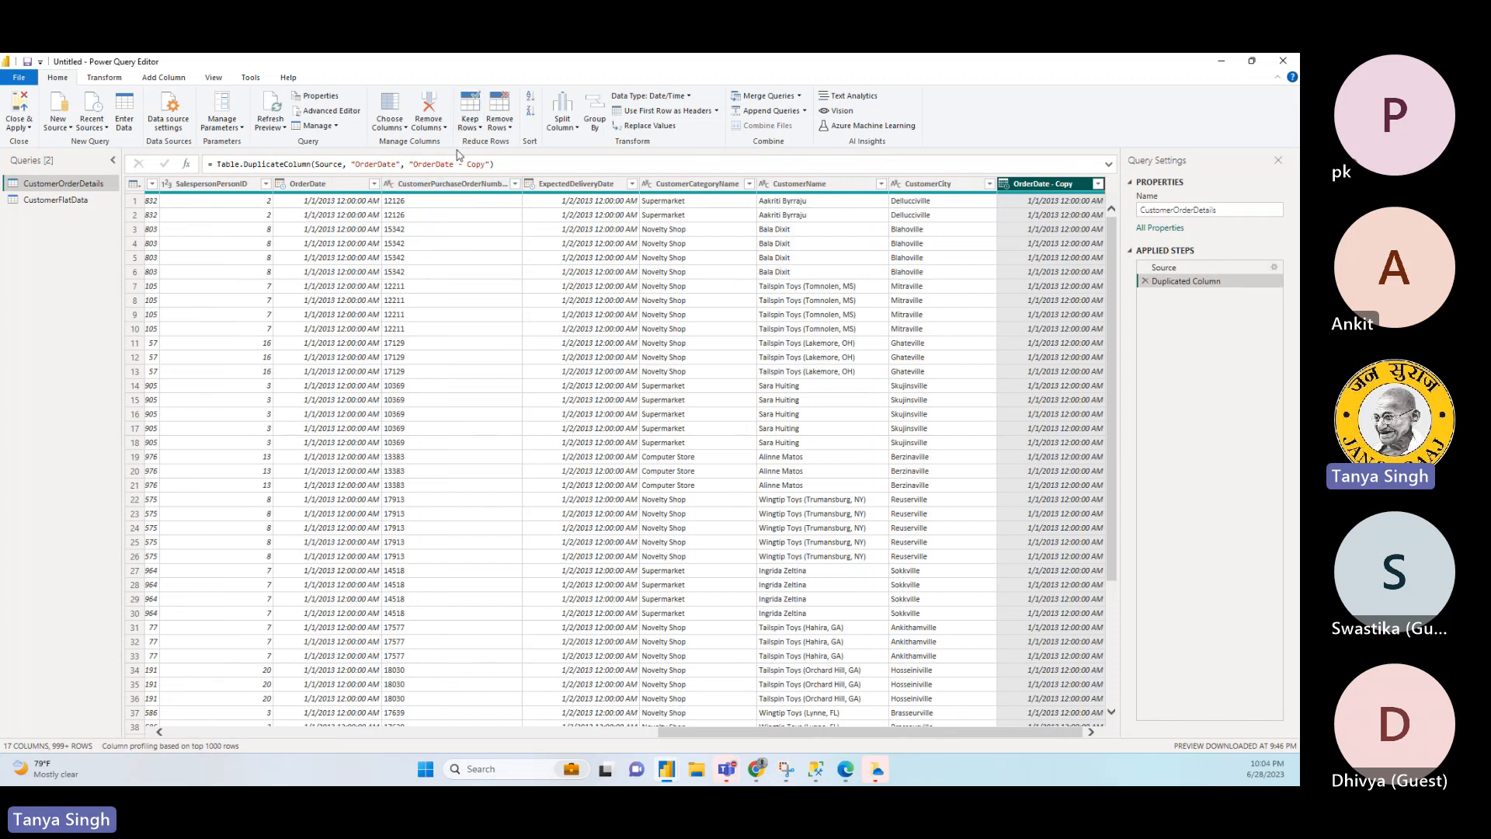
# - Transform the OrderDate - Copy column so that it holds only the year of each date
pyautogui.click(116, 83)
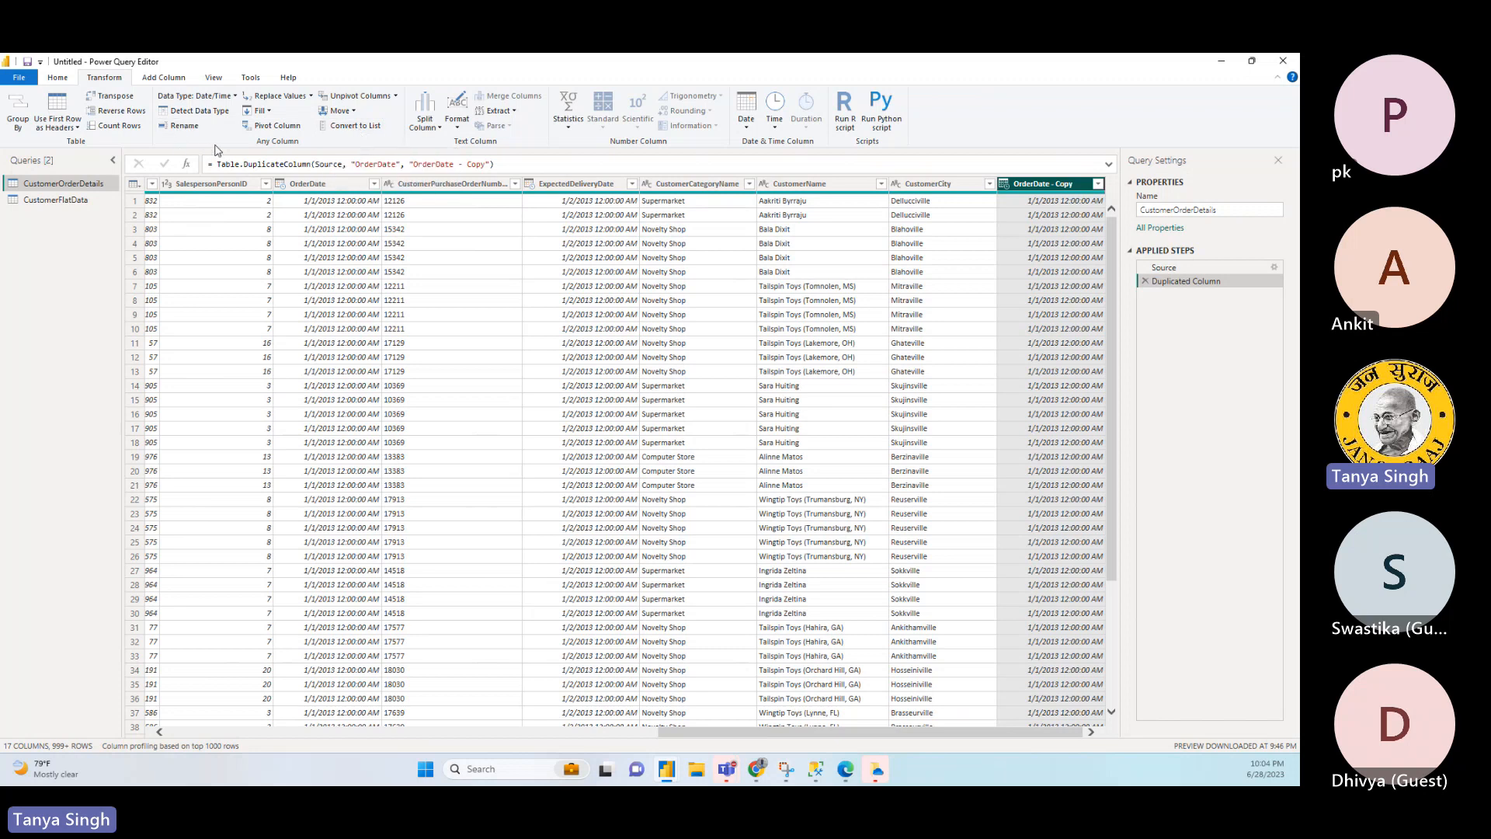
pyautogui.click(236, 96)
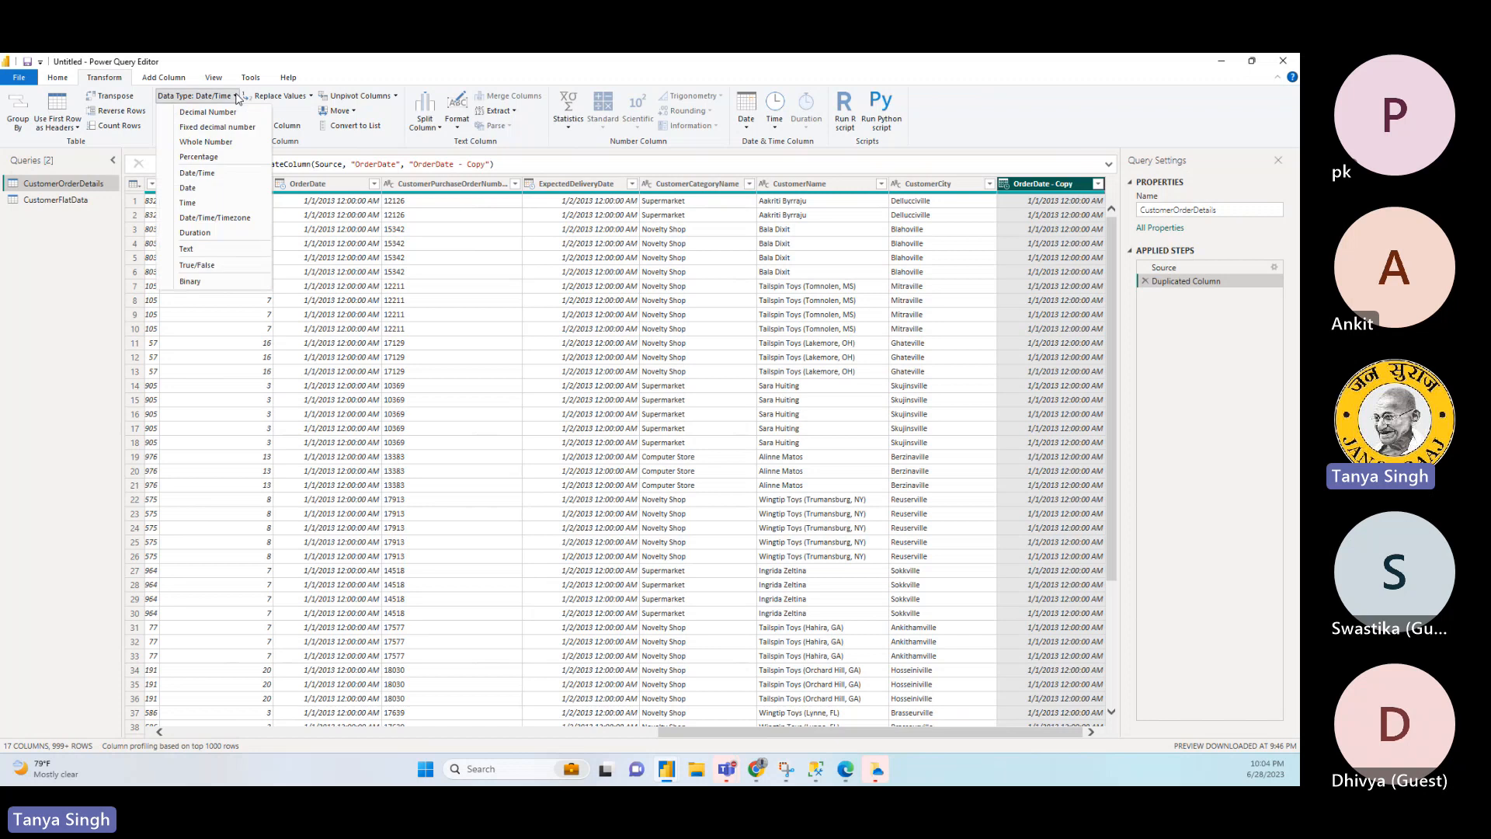
pyautogui.click(236, 96)
pyautogui.click(236, 96)
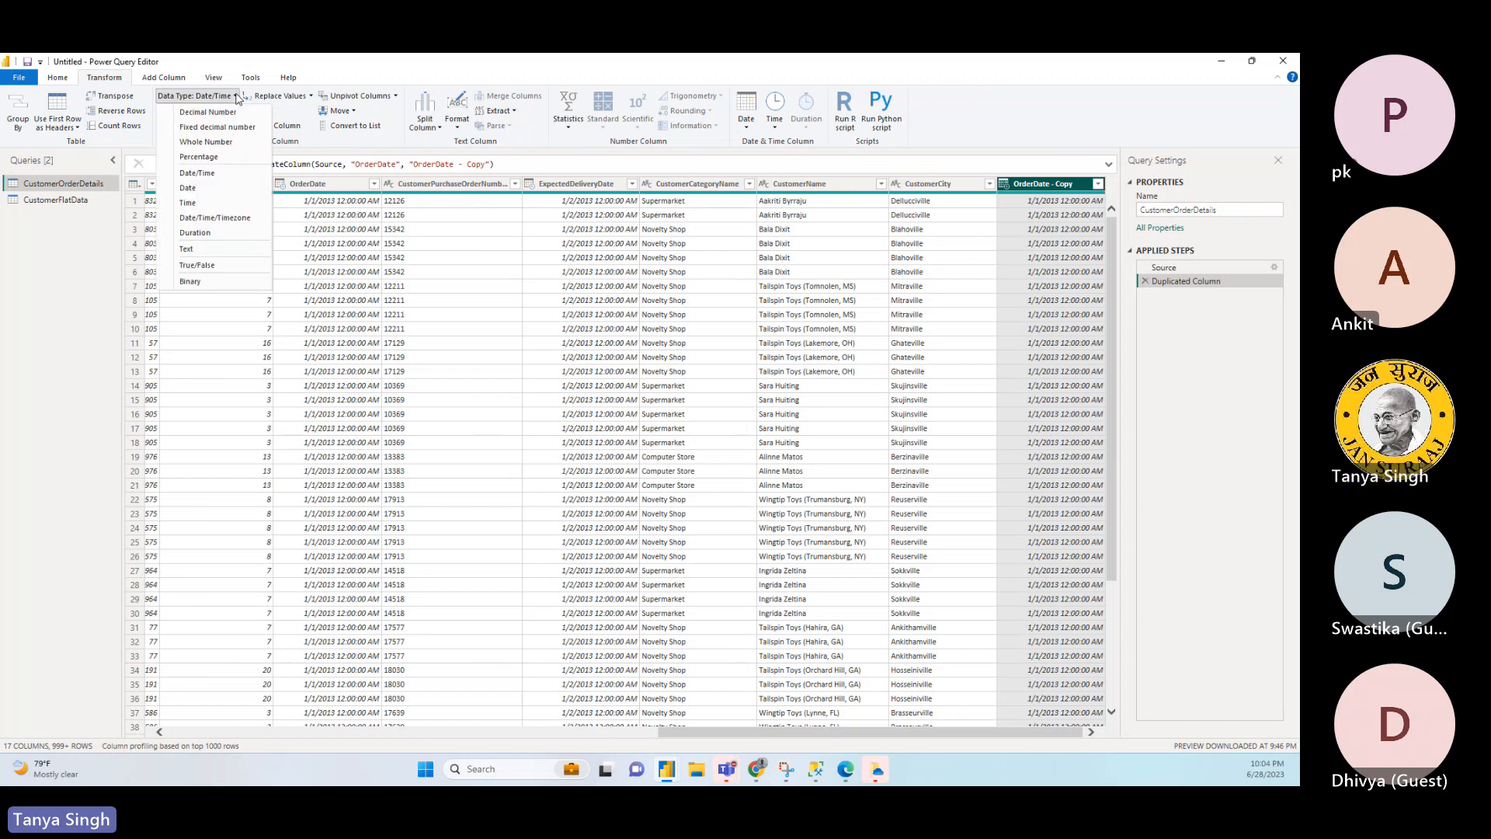
pyautogui.click(381, 137)
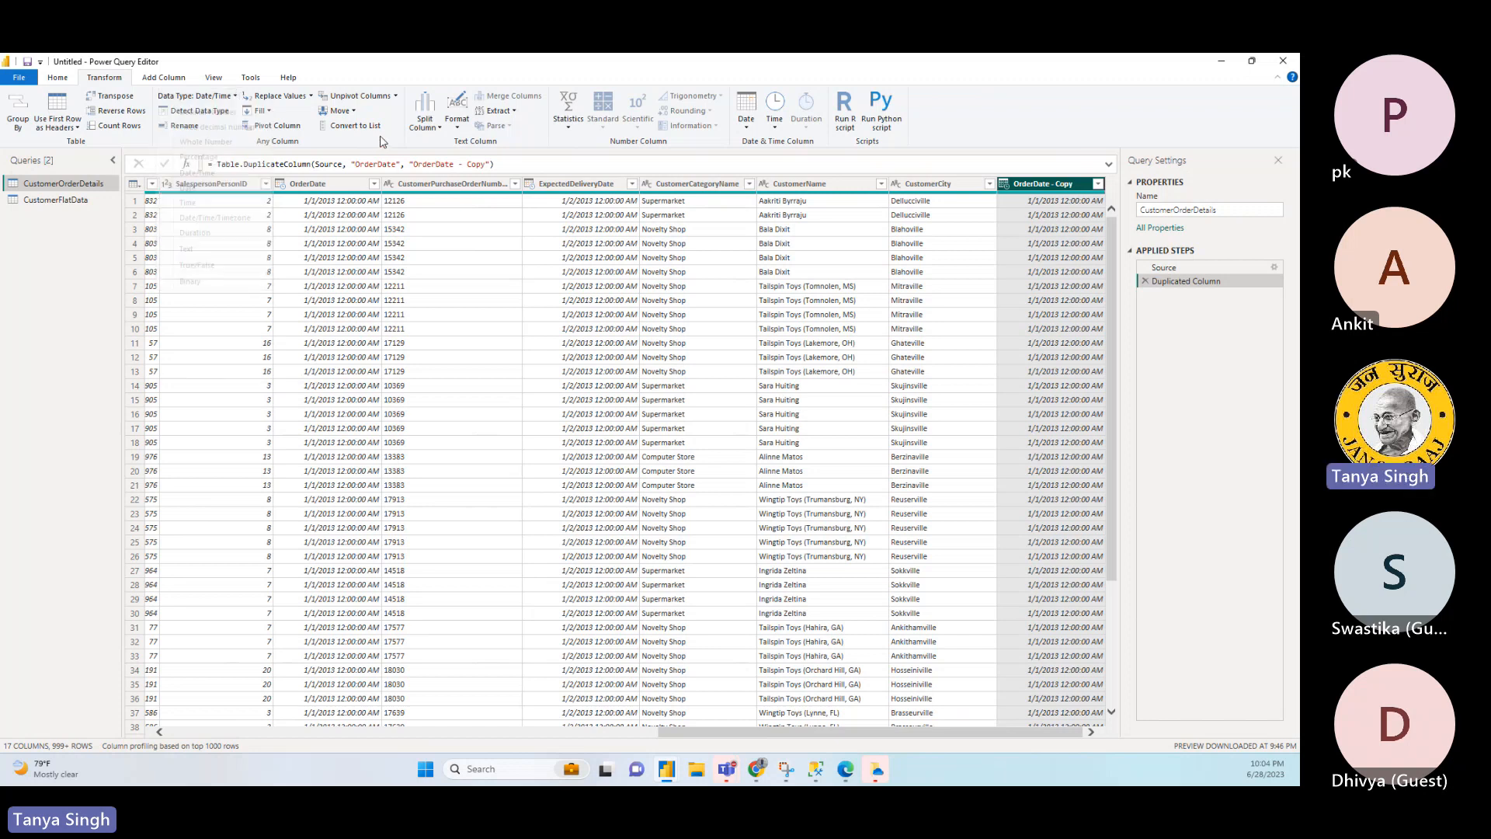
pyautogui.click(457, 126)
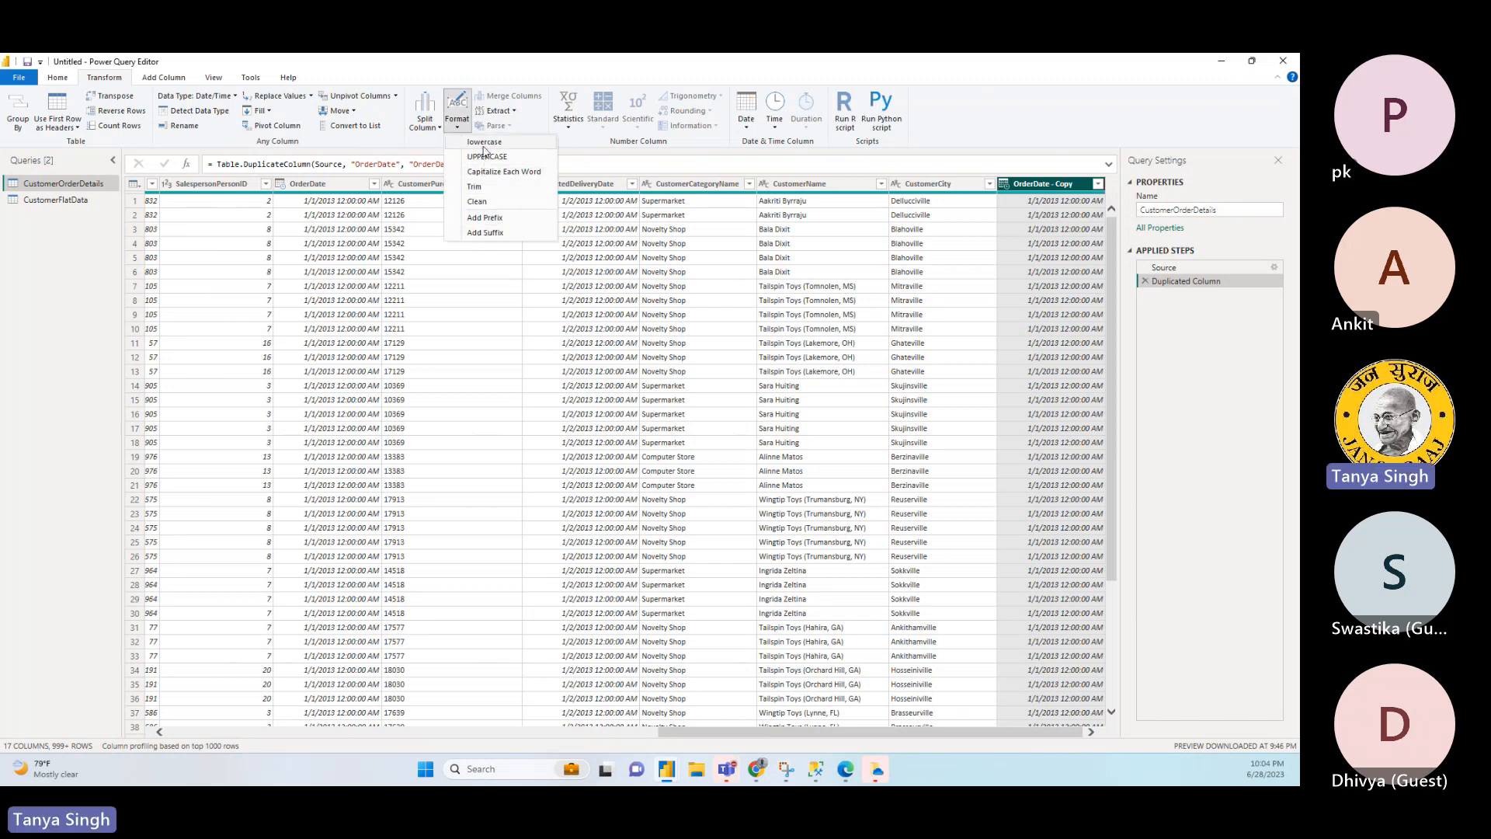
pyautogui.click(576, 148)
pyautogui.click(746, 131)
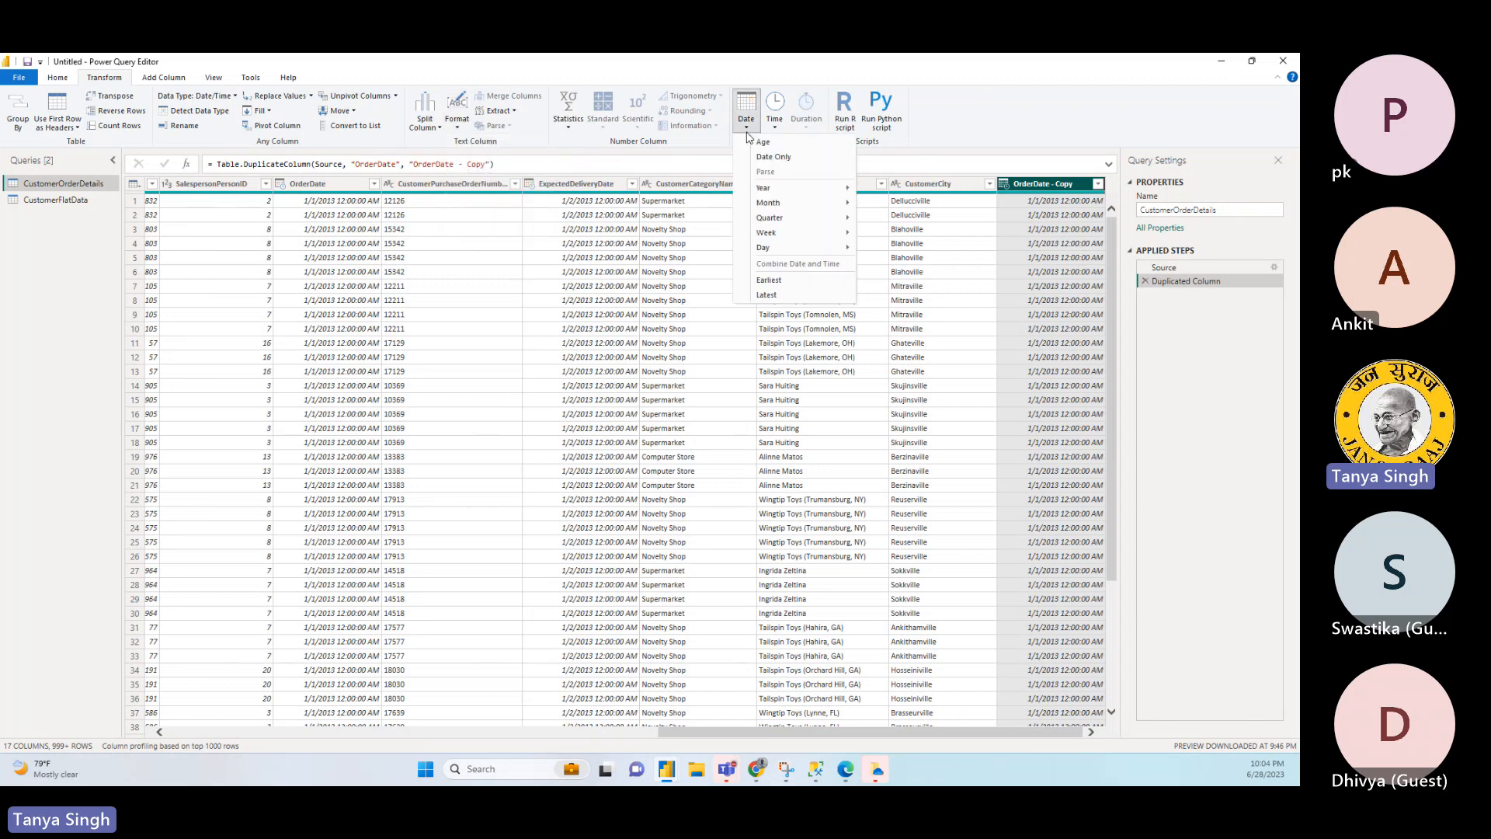
pyautogui.moveTo(770, 191)
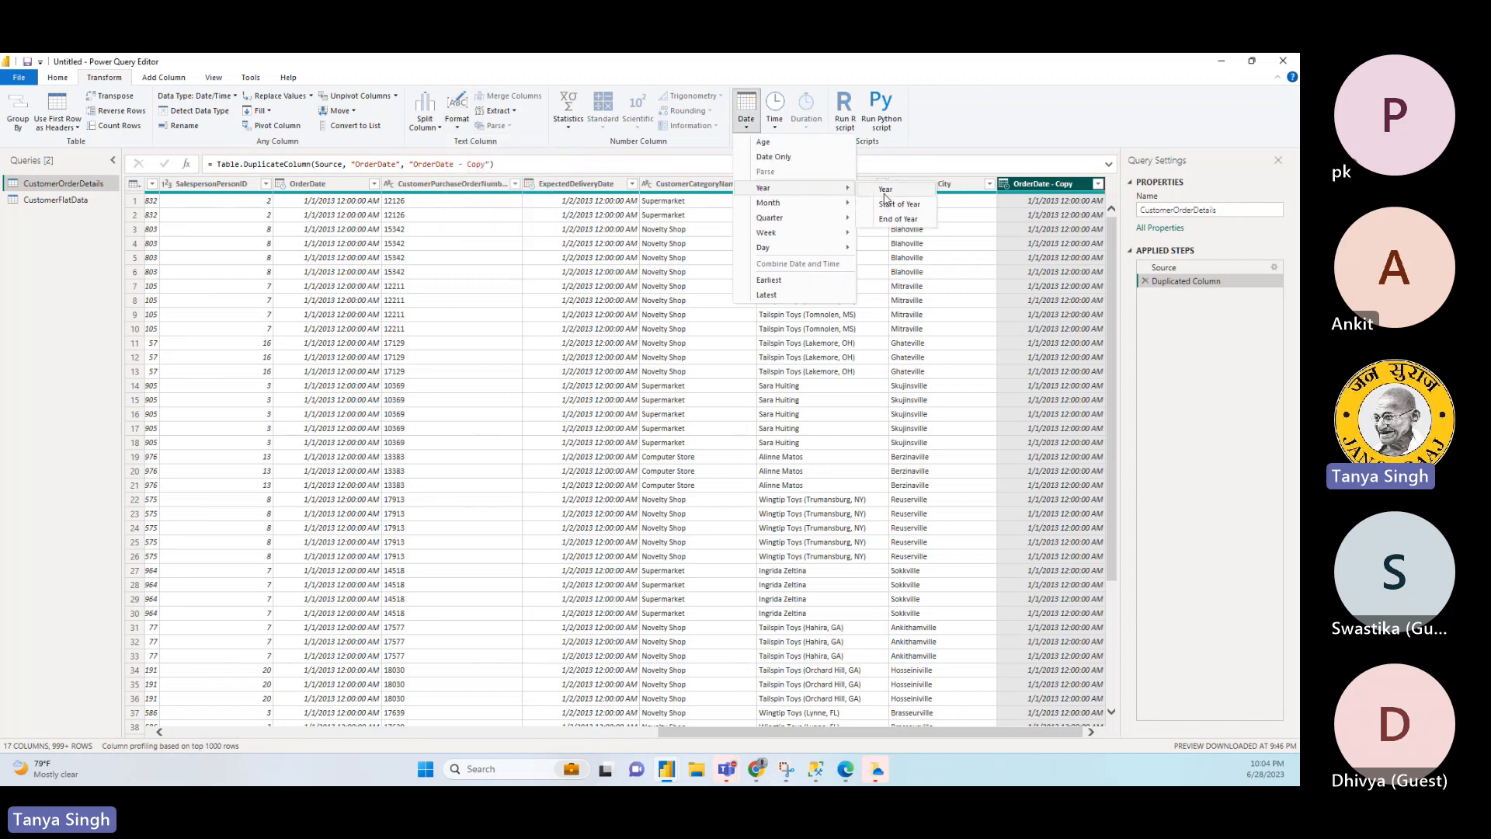
pyautogui.click(884, 190)
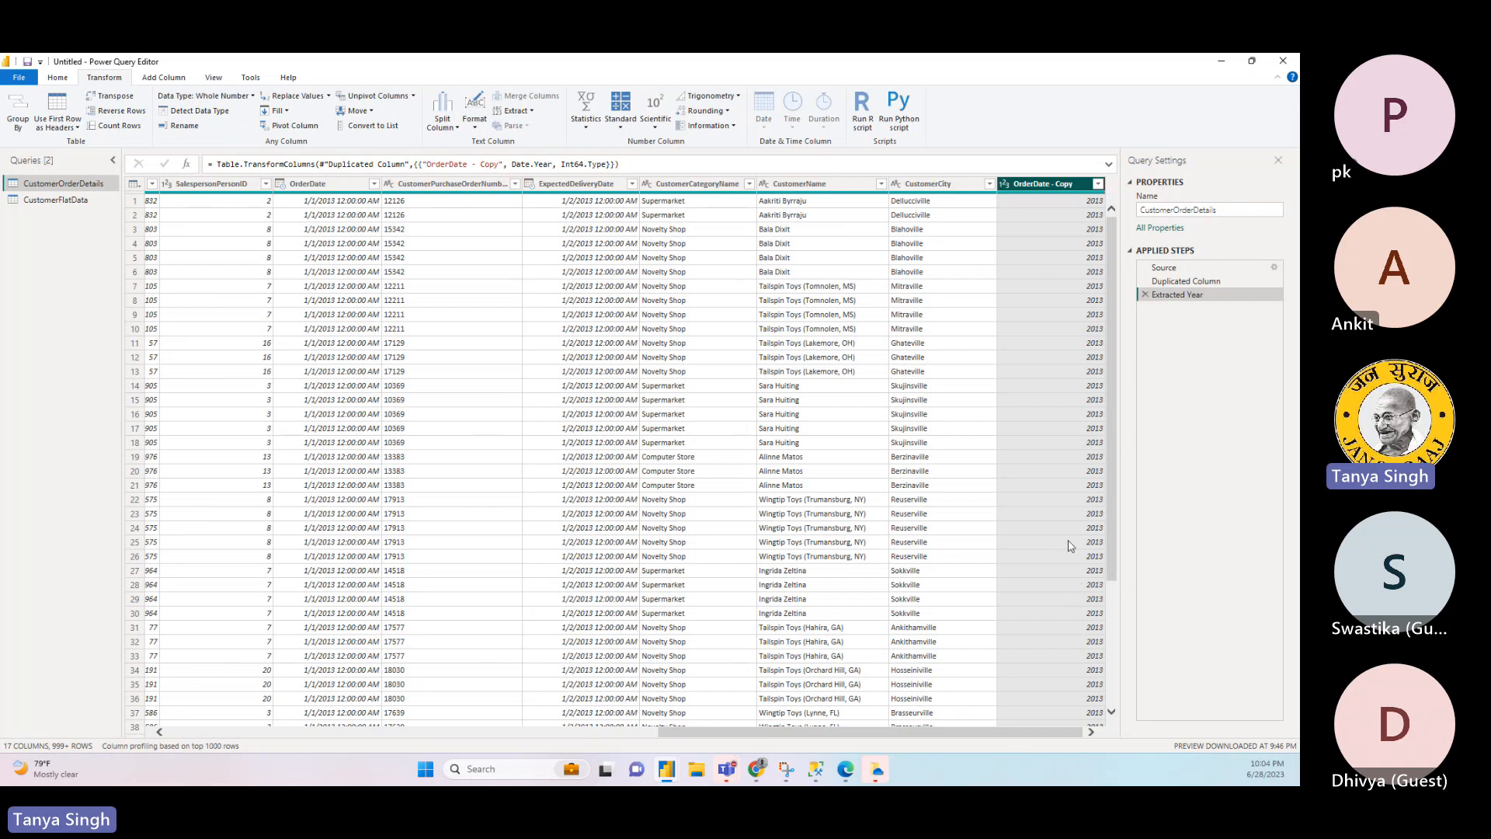
# - Rename the OrderDate - Copy column as OrderYear
pyautogui.doubleClick(1049, 185)
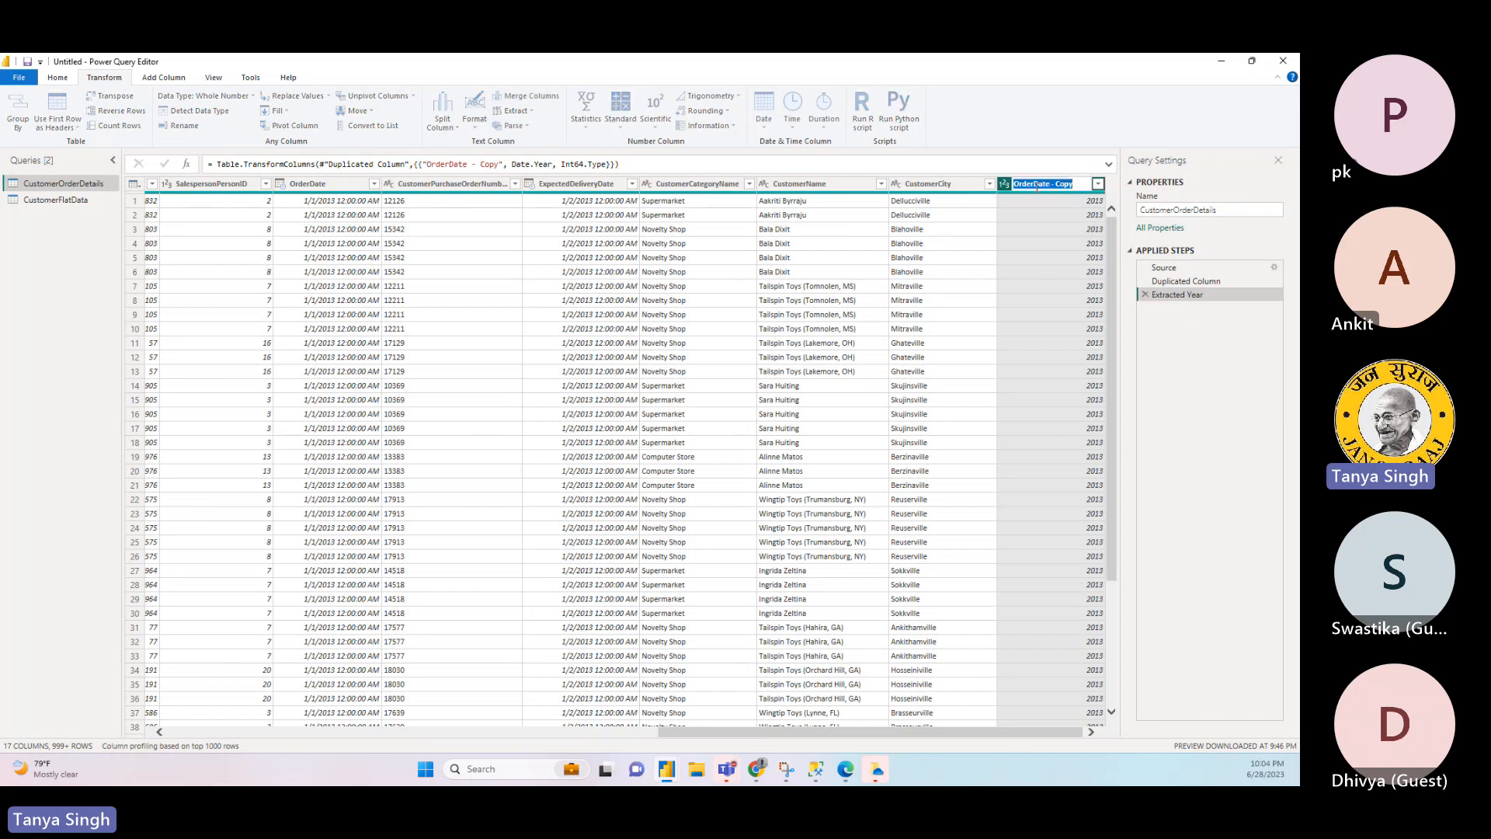
pyautogui.click(1073, 184)
pyautogui.press('BackSpace')
pyautogui.press('BackSpace')
pyautogui.press('BackSpace')
pyautogui.press('BackSpace')
pyautogui.press('Return')
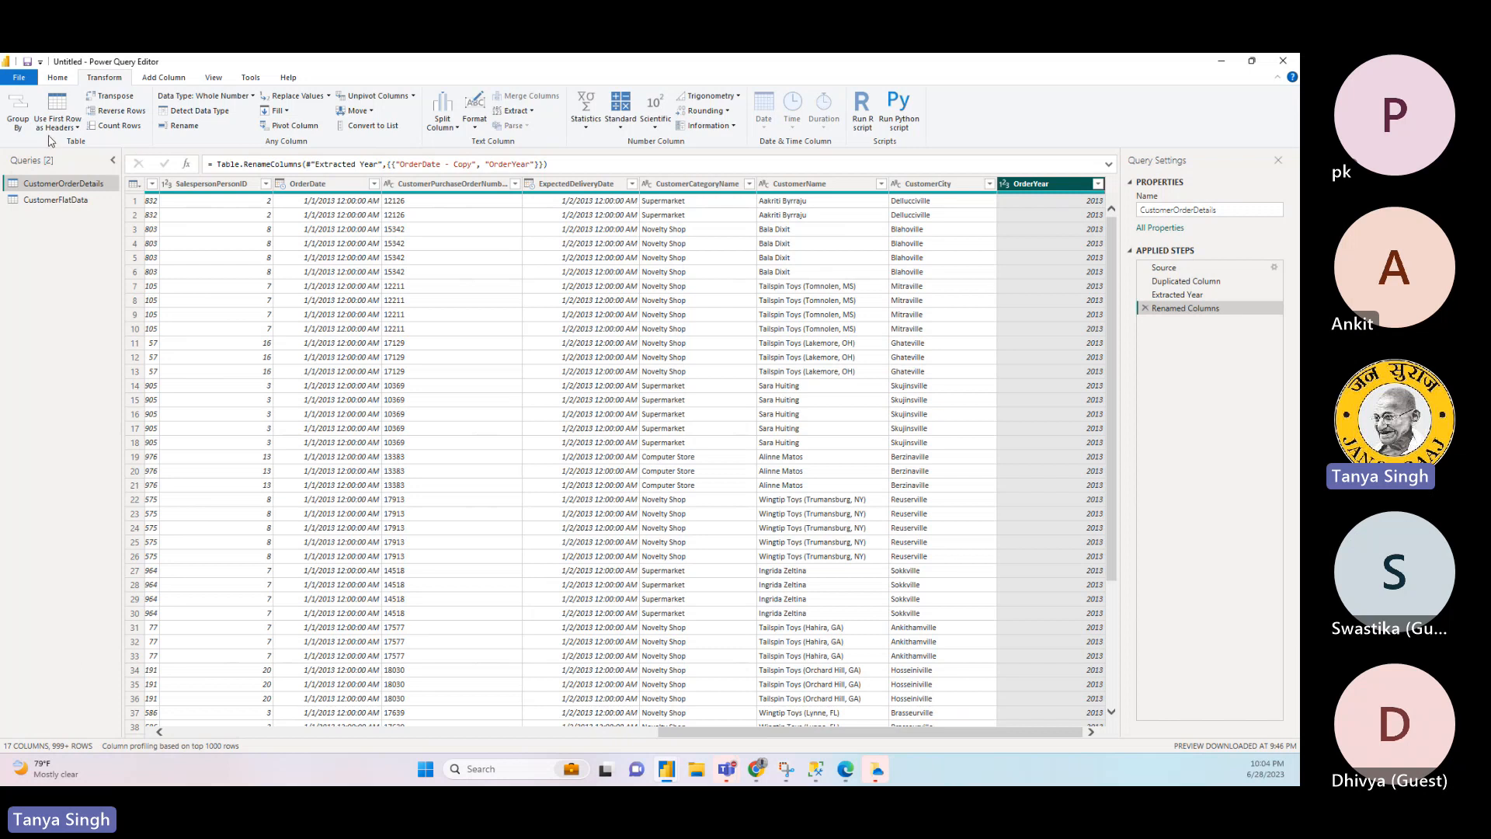
# - Apply the query changes, close the Power Query Editor and expand the CustomerOrderDetails field list
pyautogui.click(21, 84)
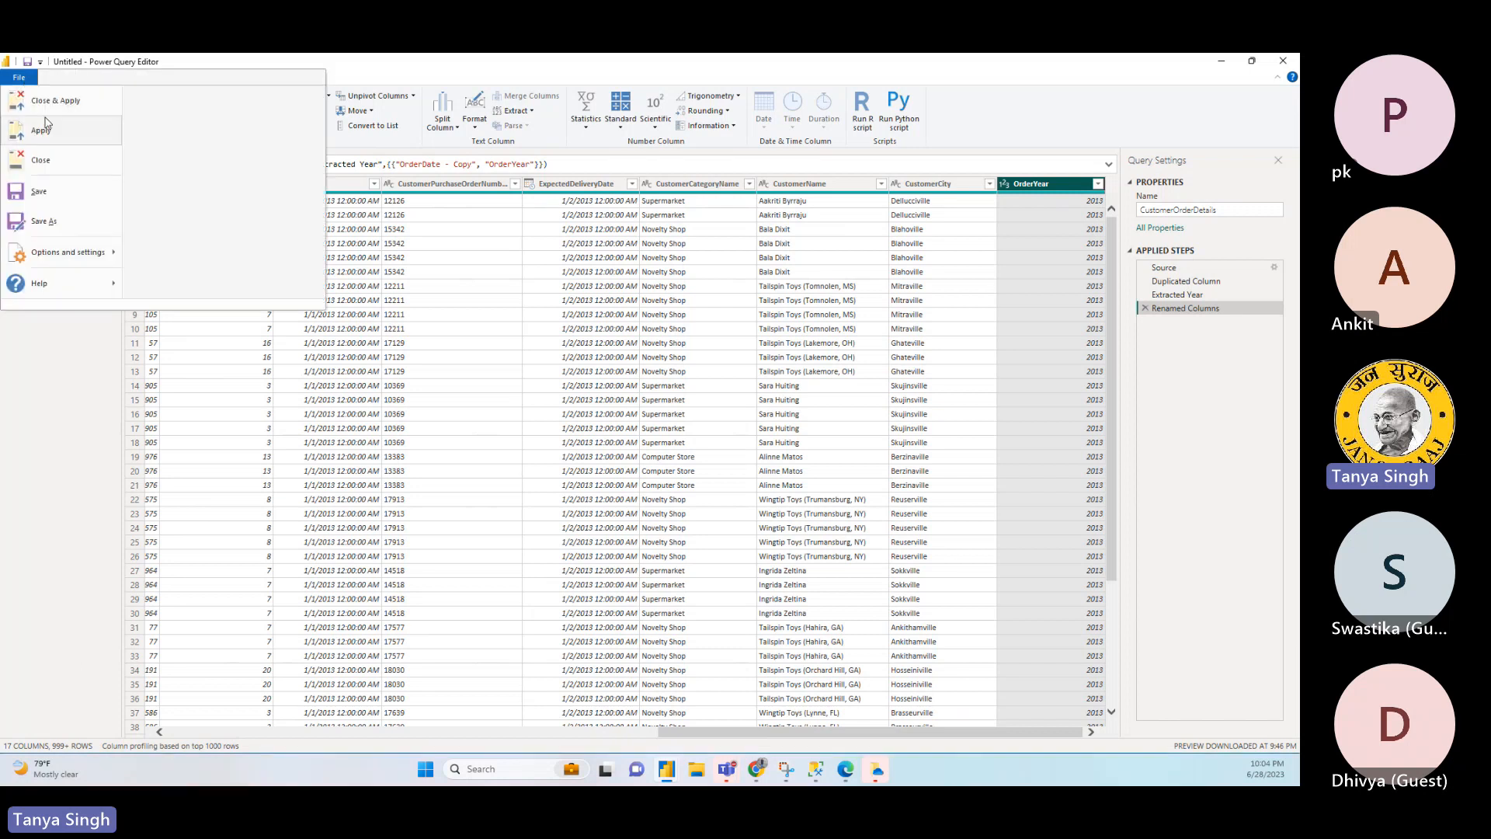
pyautogui.click(47, 107)
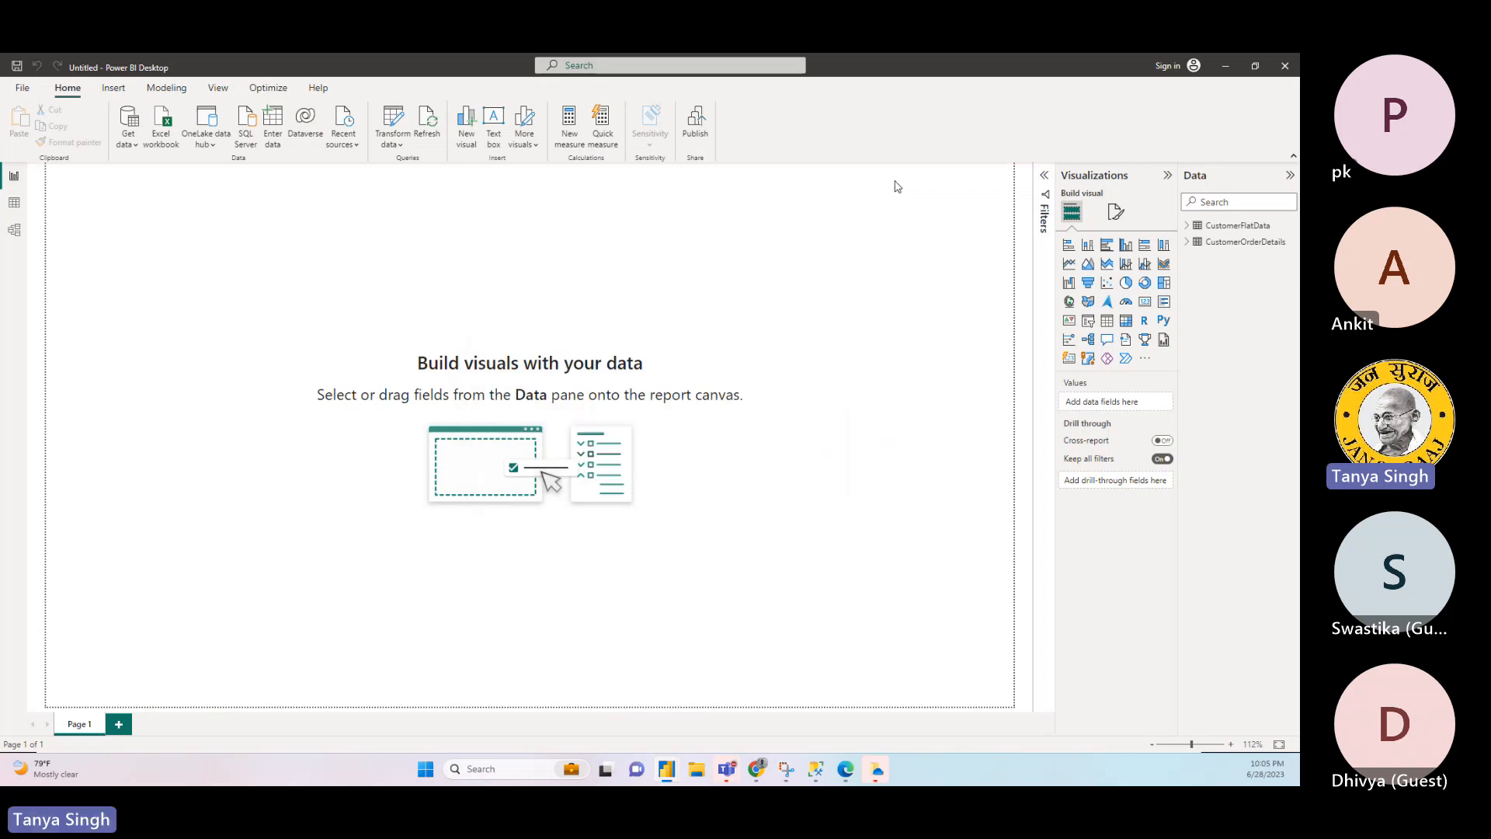
pyautogui.click(1199, 242)
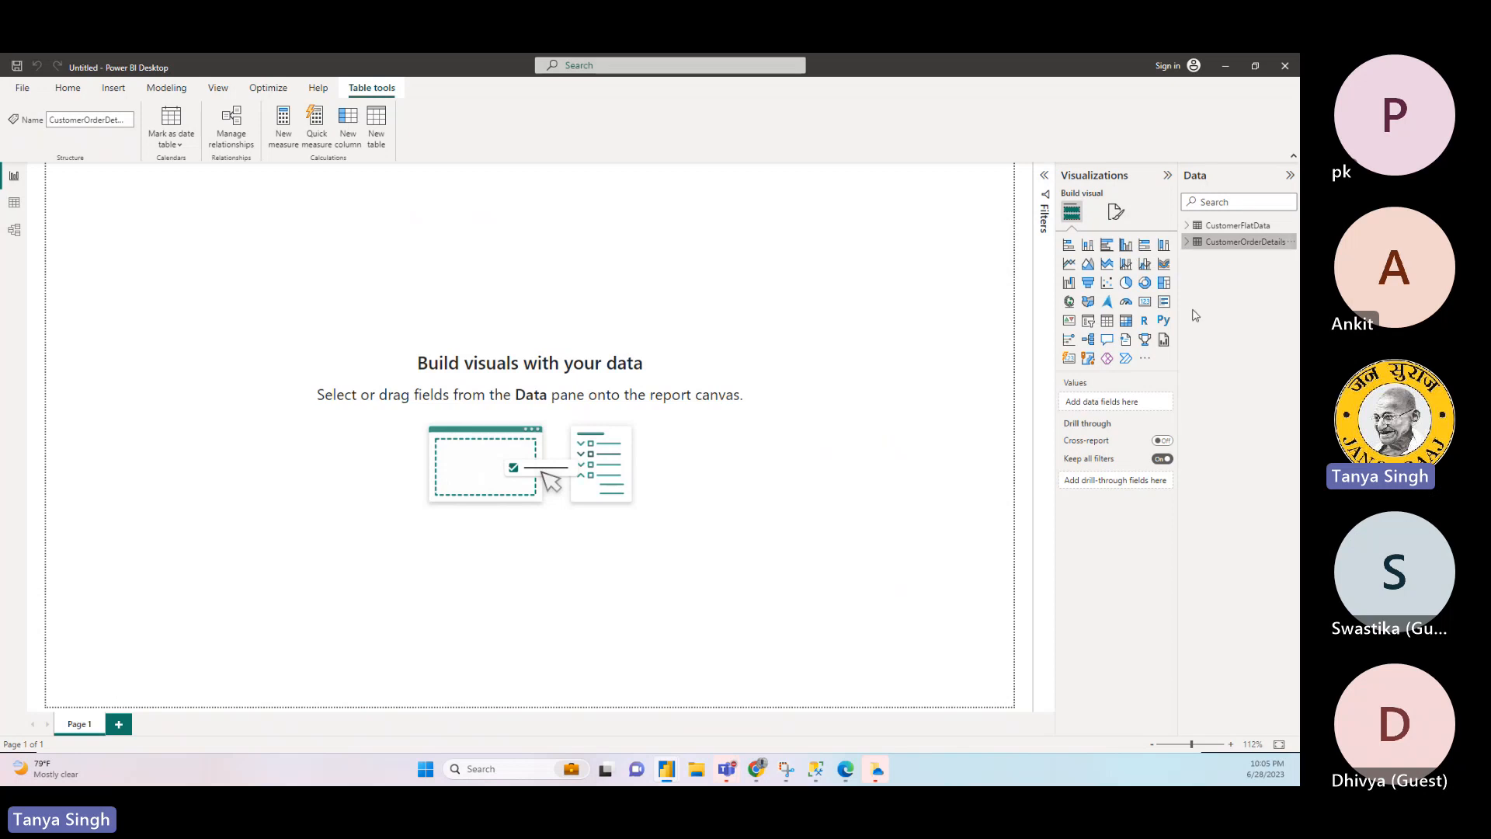
pyautogui.click(1186, 241)
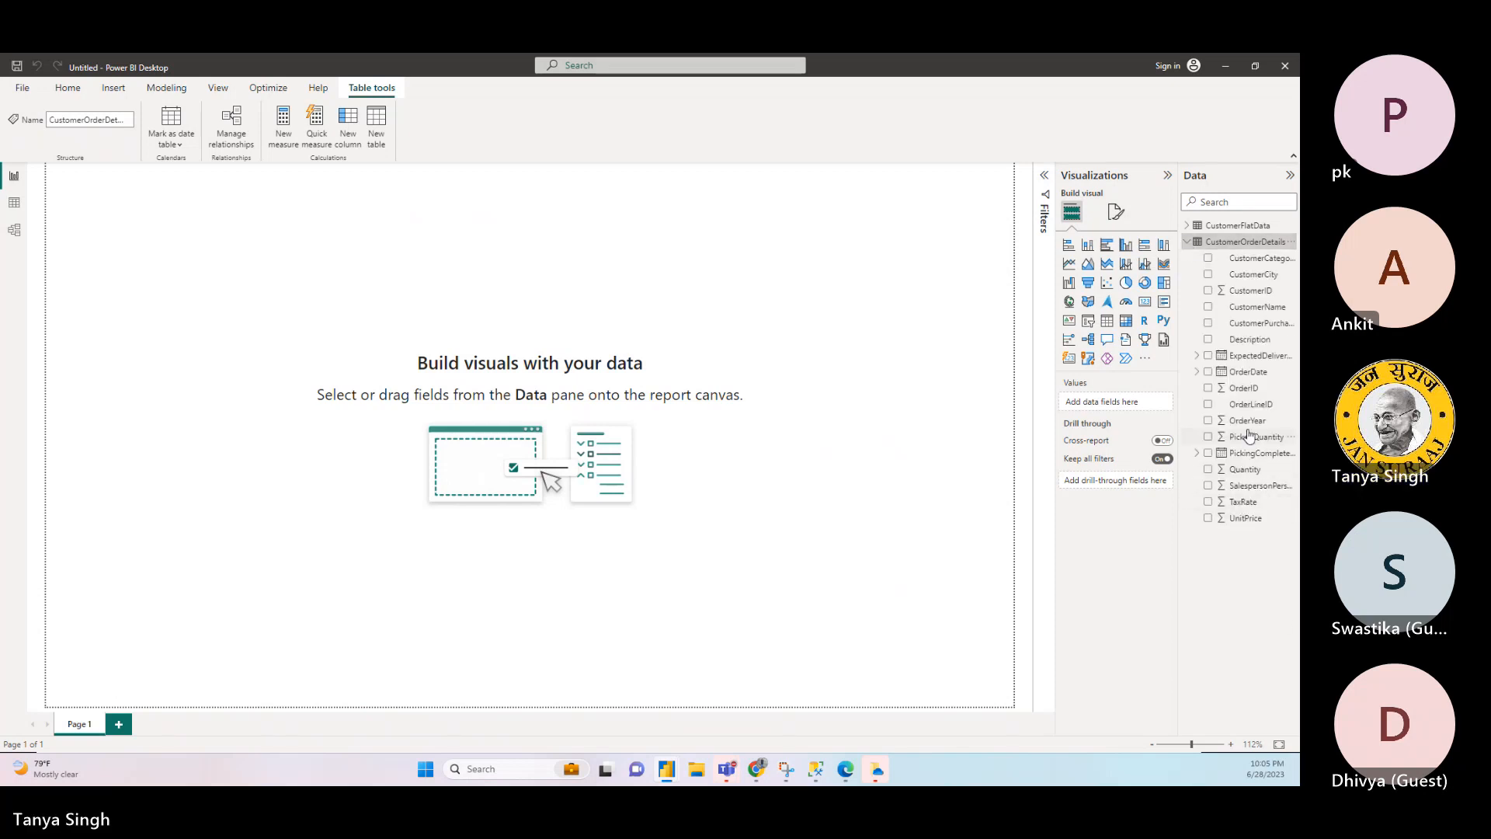
# - Examine the fields of the CustomerFlatData table for comparison with CustomerOrderDetails and collapse its field list
pyautogui.click(1188, 225)
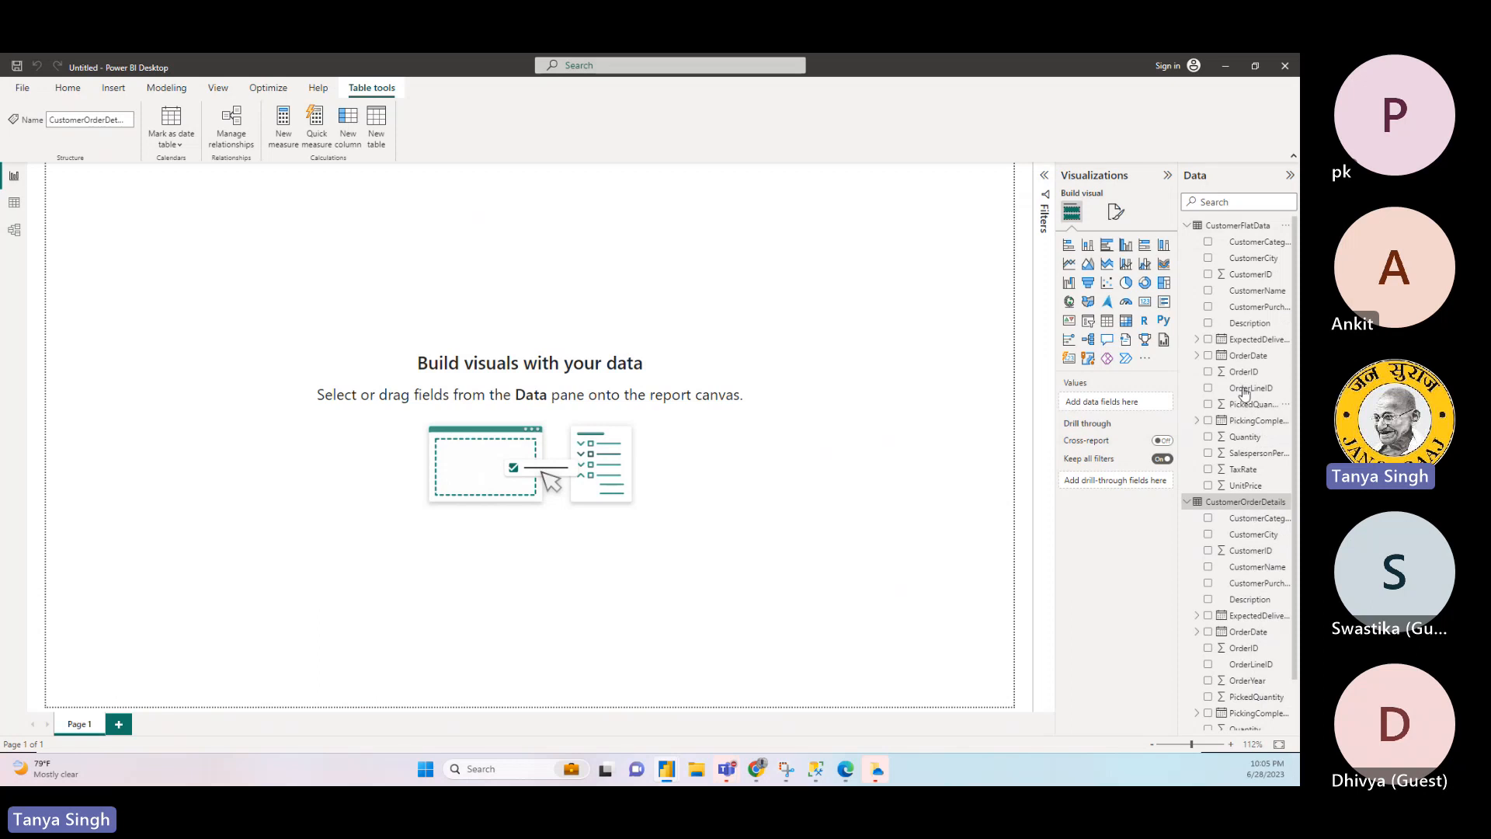
pyautogui.click(1194, 230)
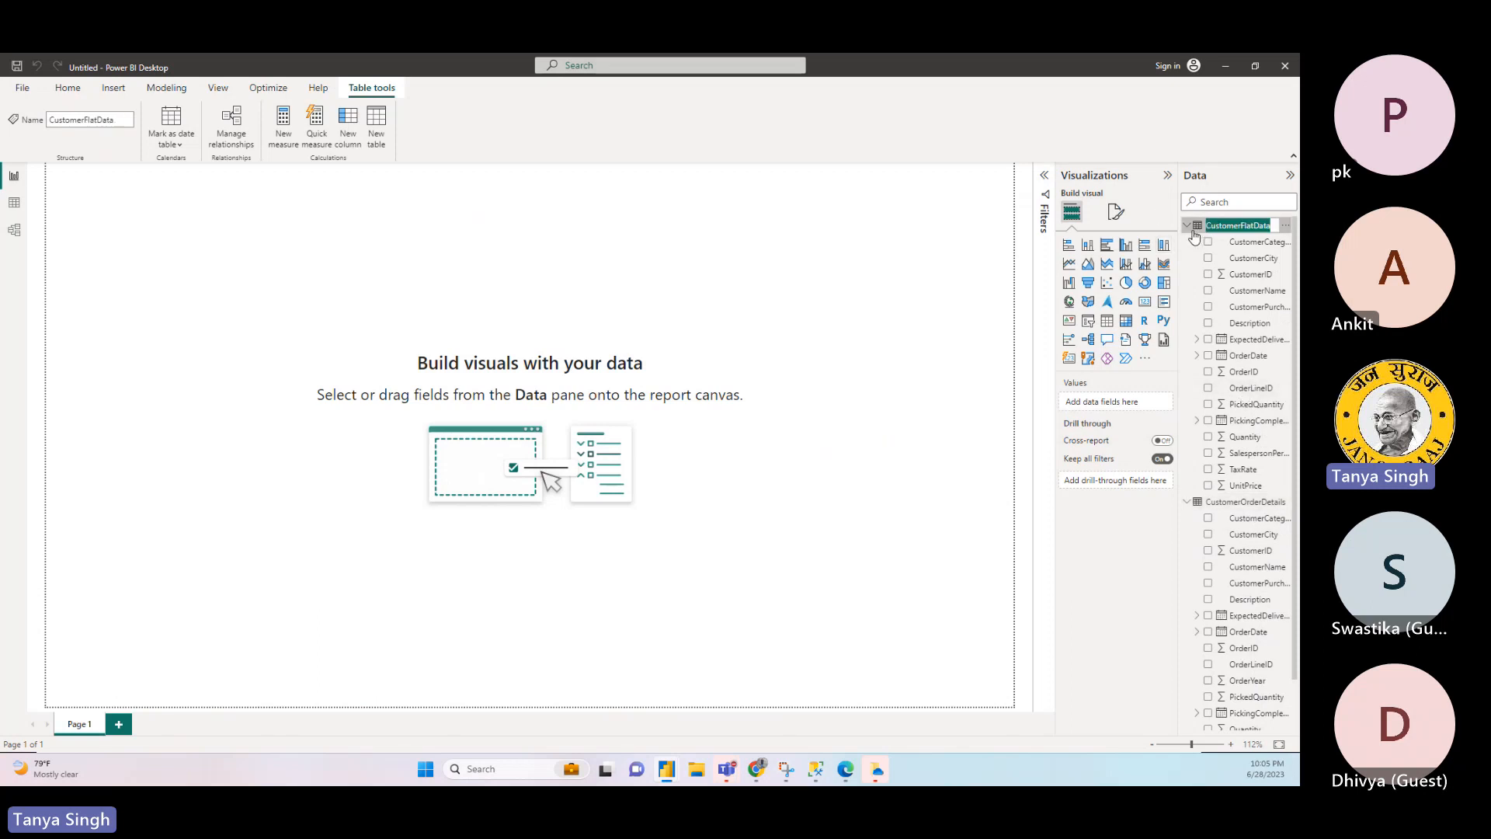
pyautogui.click(1192, 228)
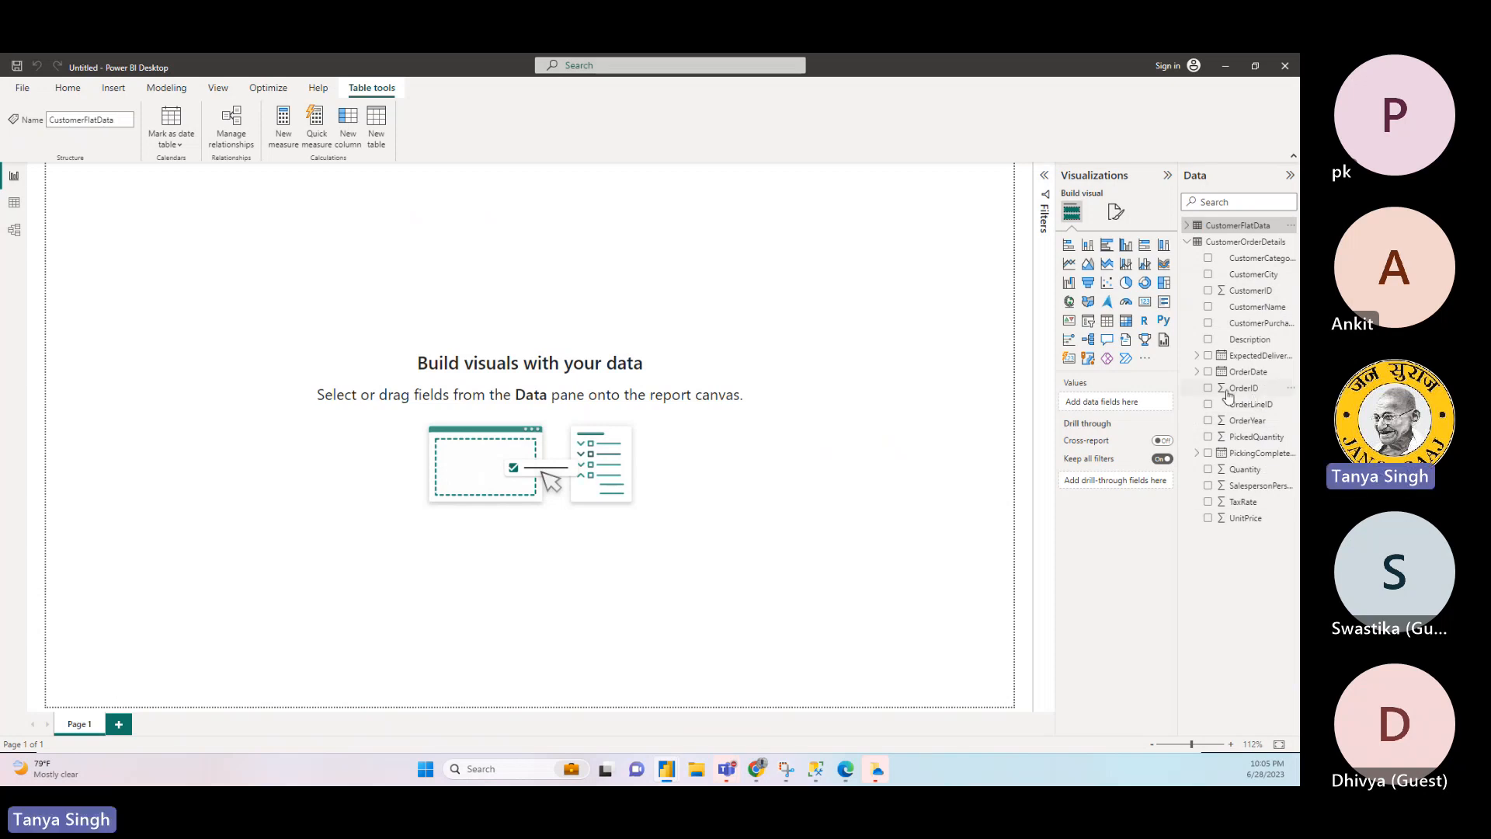
pyautogui.click(783, 486)
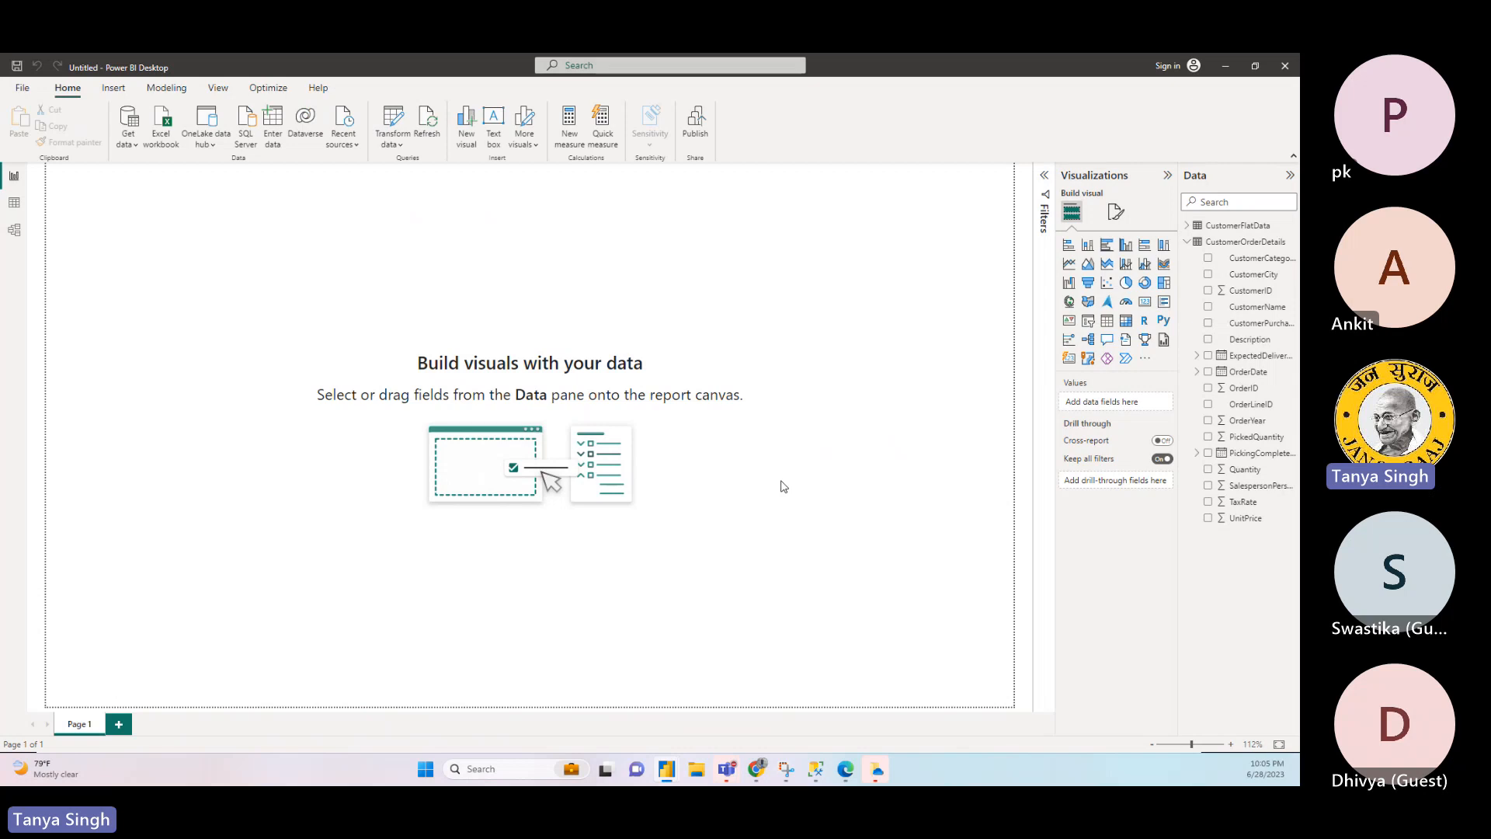
# - Add a pie chart to Page 1 with OrderYear as the legend and the sum of Quantity as the values
pyautogui.click(1126, 285)
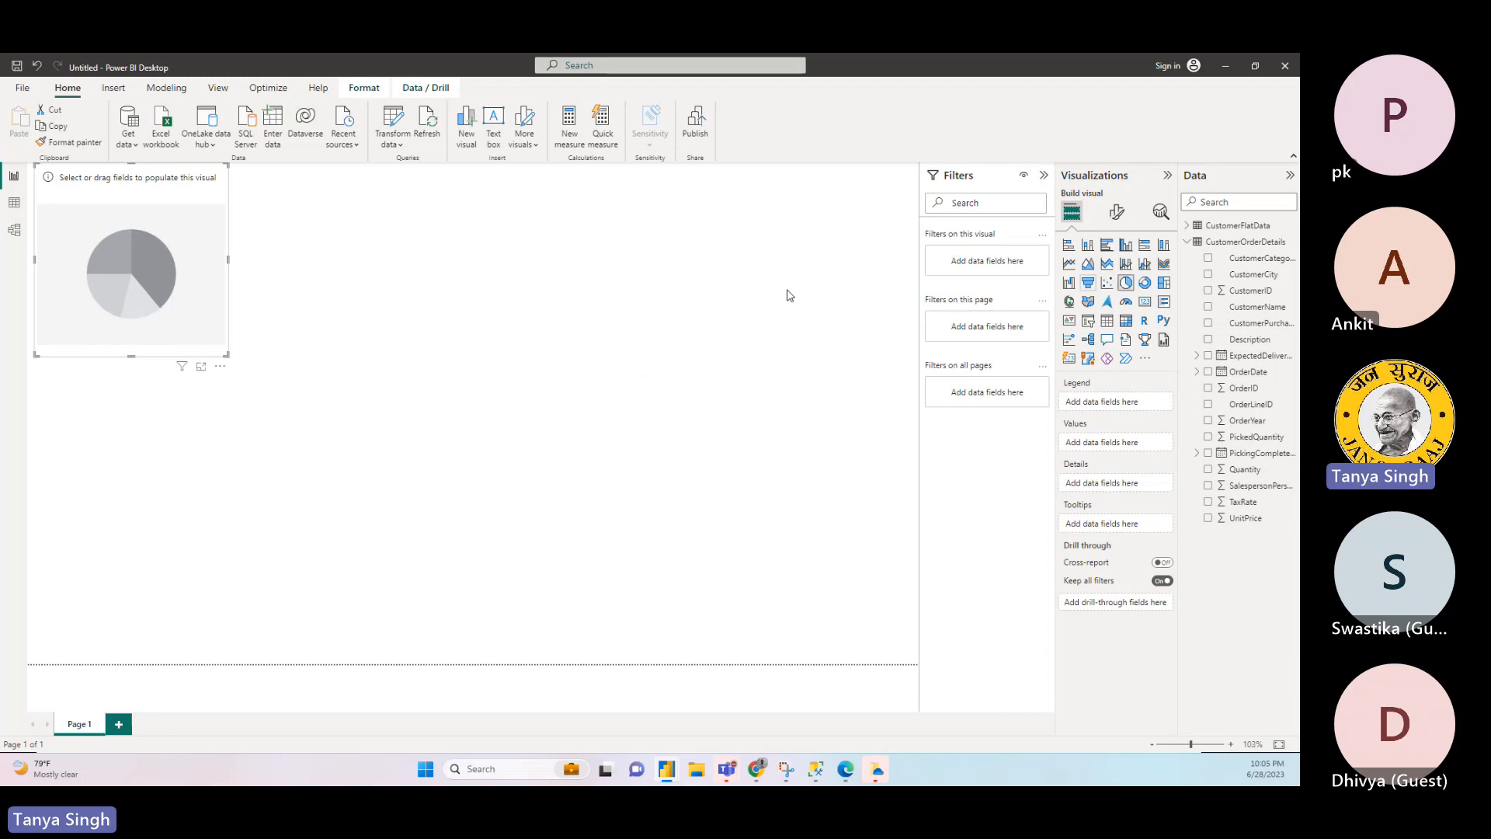
pyautogui.moveTo(199, 195); pyautogui.dragTo(443, 373)
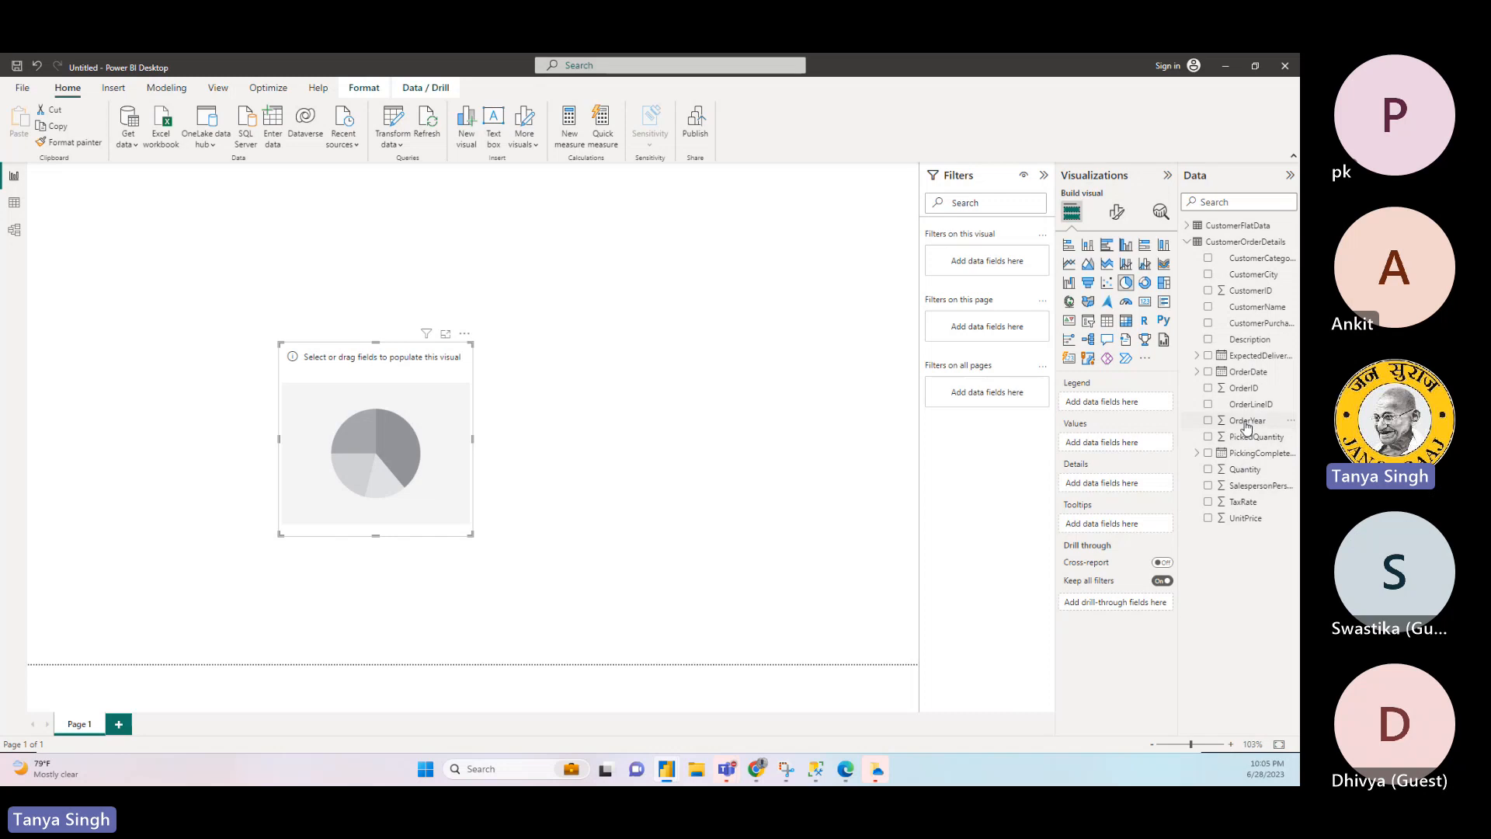
pyautogui.moveTo(1246, 422); pyautogui.dragTo(1108, 411)
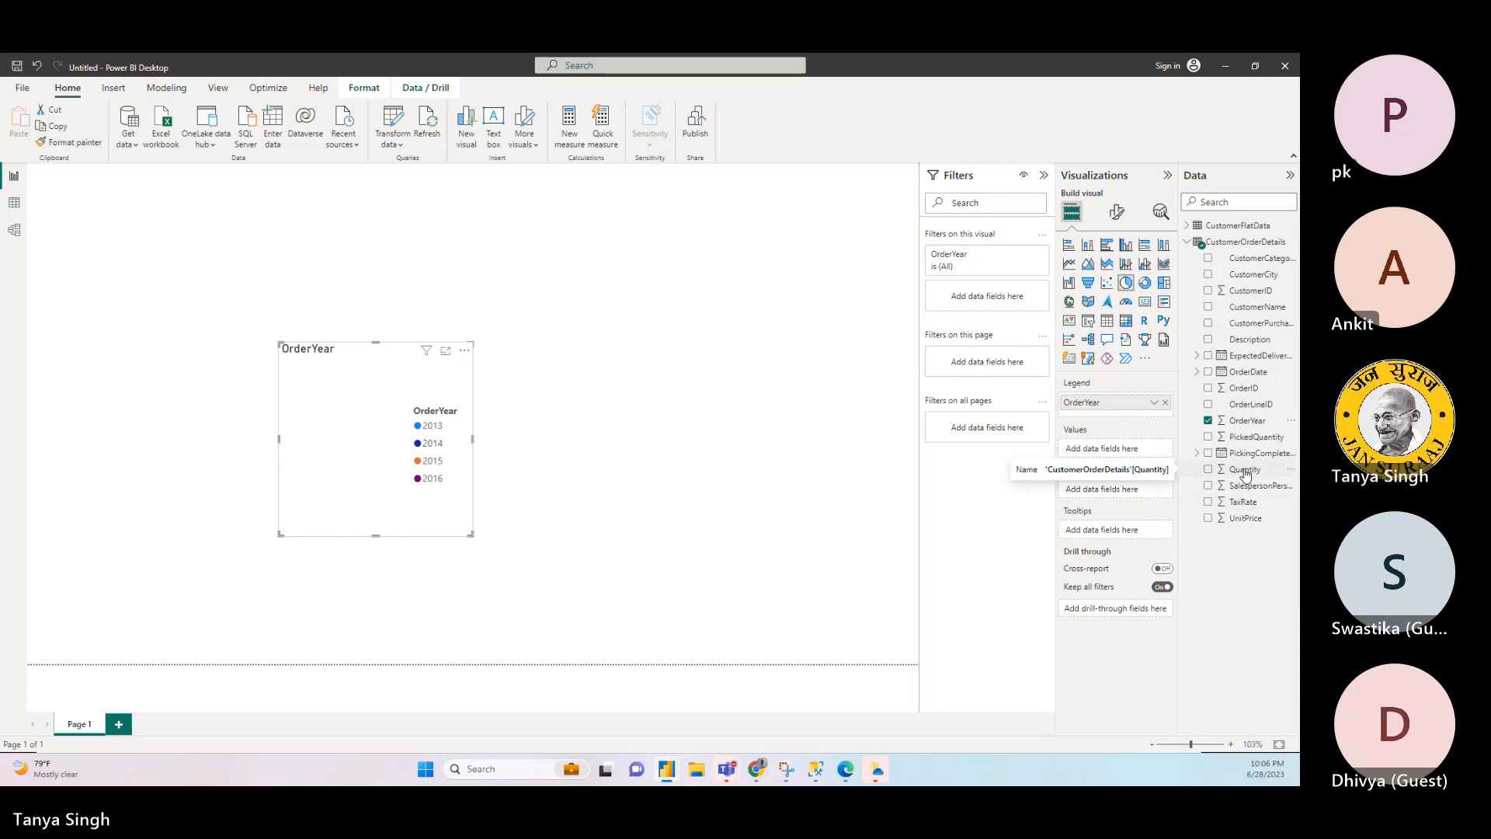
pyautogui.moveTo(1245, 473); pyautogui.dragTo(1118, 449)
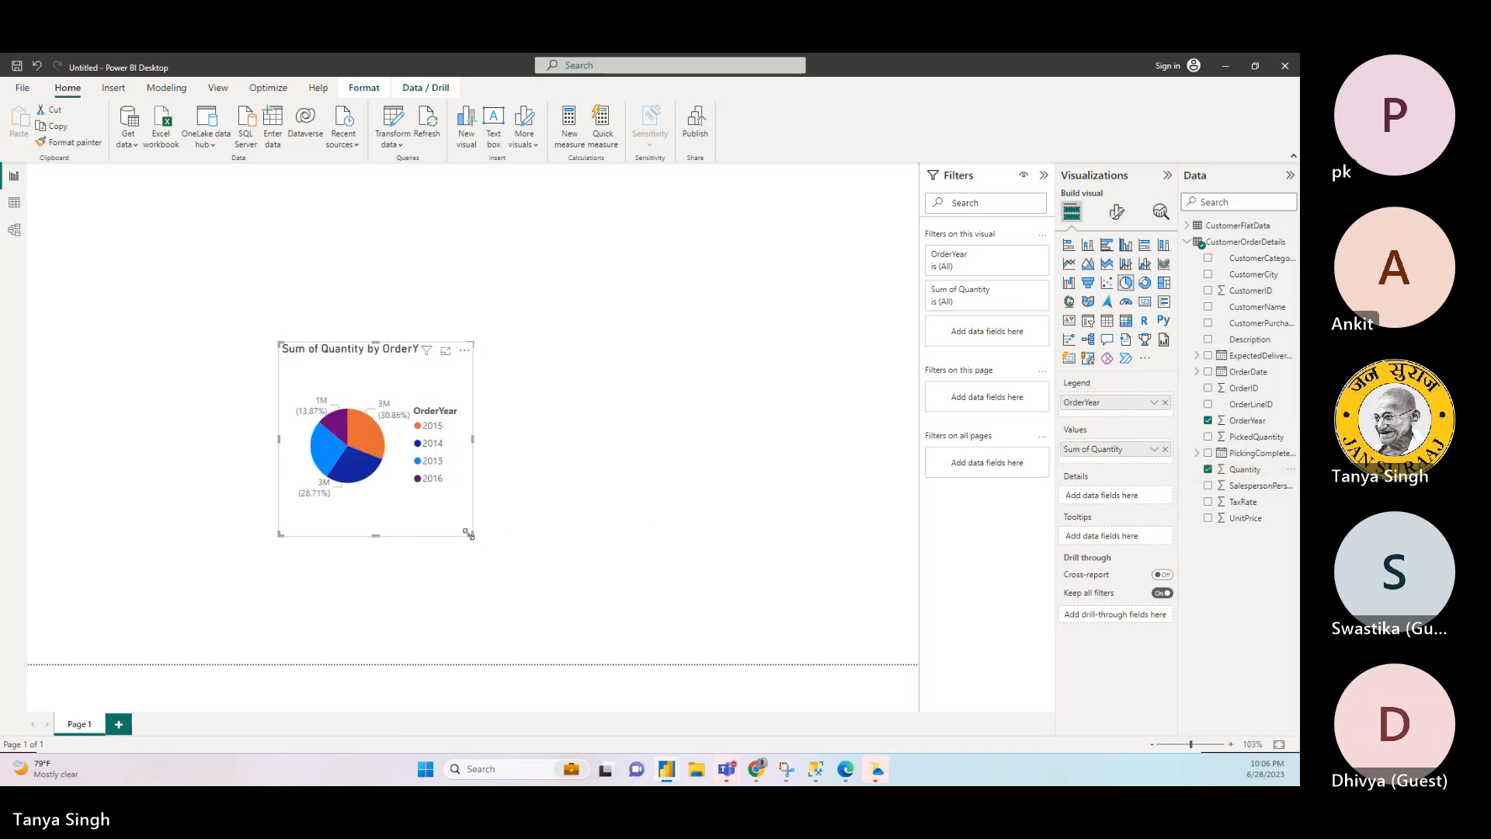
# - Widen the Quantity by OrderYear pie chart and move it to the upper-left corner of the report page
pyautogui.moveTo(472, 534); pyautogui.dragTo(605, 549)
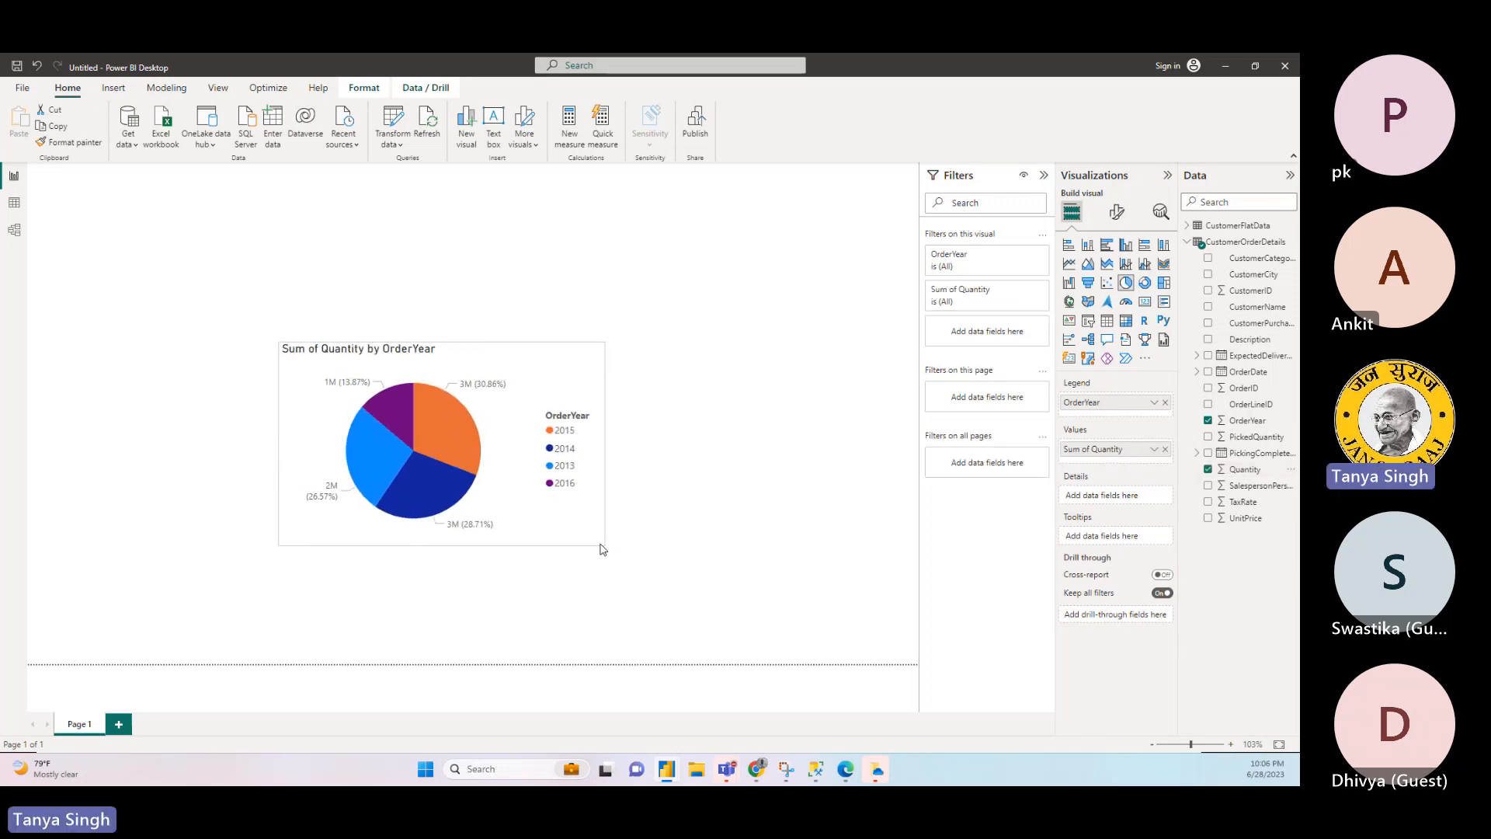
pyautogui.moveTo(514, 370); pyautogui.dragTo(300, 217)
pyautogui.moveTo(388, 389); pyautogui.dragTo(355, 379)
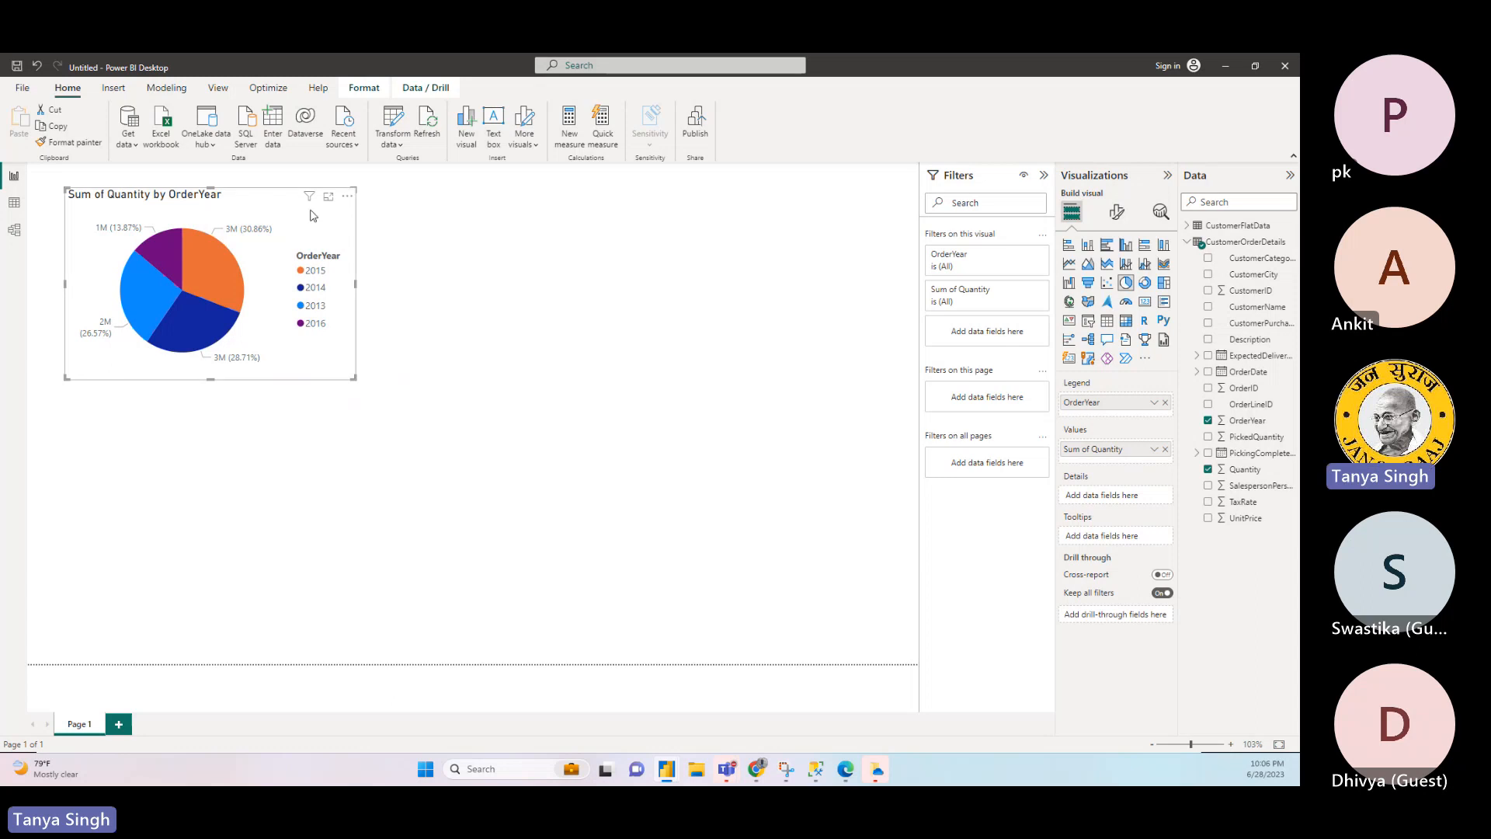
# - Duplicate the pie chart, place the copy beside the original and replace its Quantity values with UnitPrice
pyautogui.hotkey('ctrl', 'c')
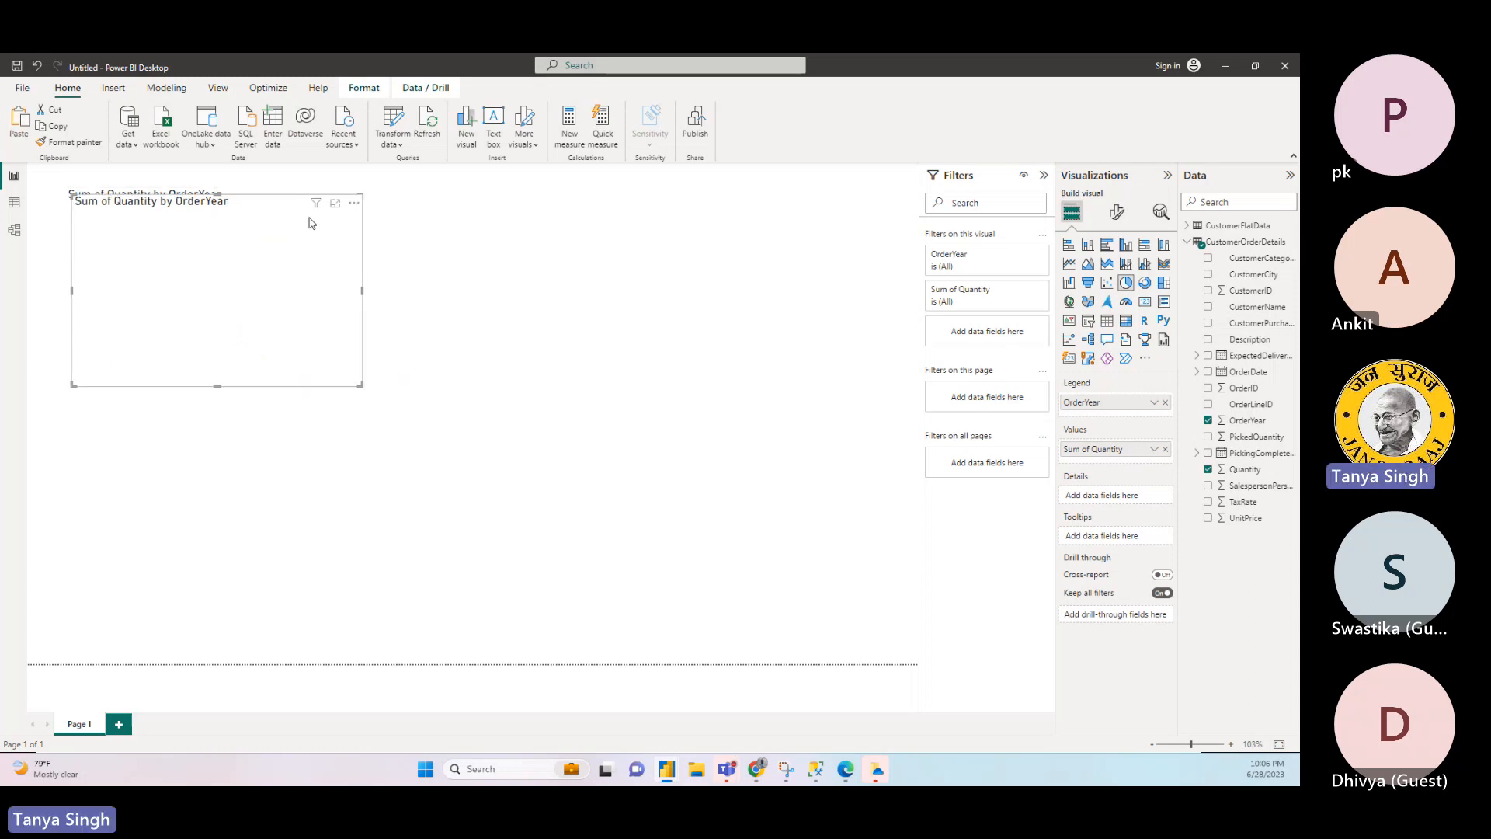
pyautogui.hotkey('ctrl', 'v')
pyautogui.moveTo(592, 249); pyautogui.dragTo(613, 210)
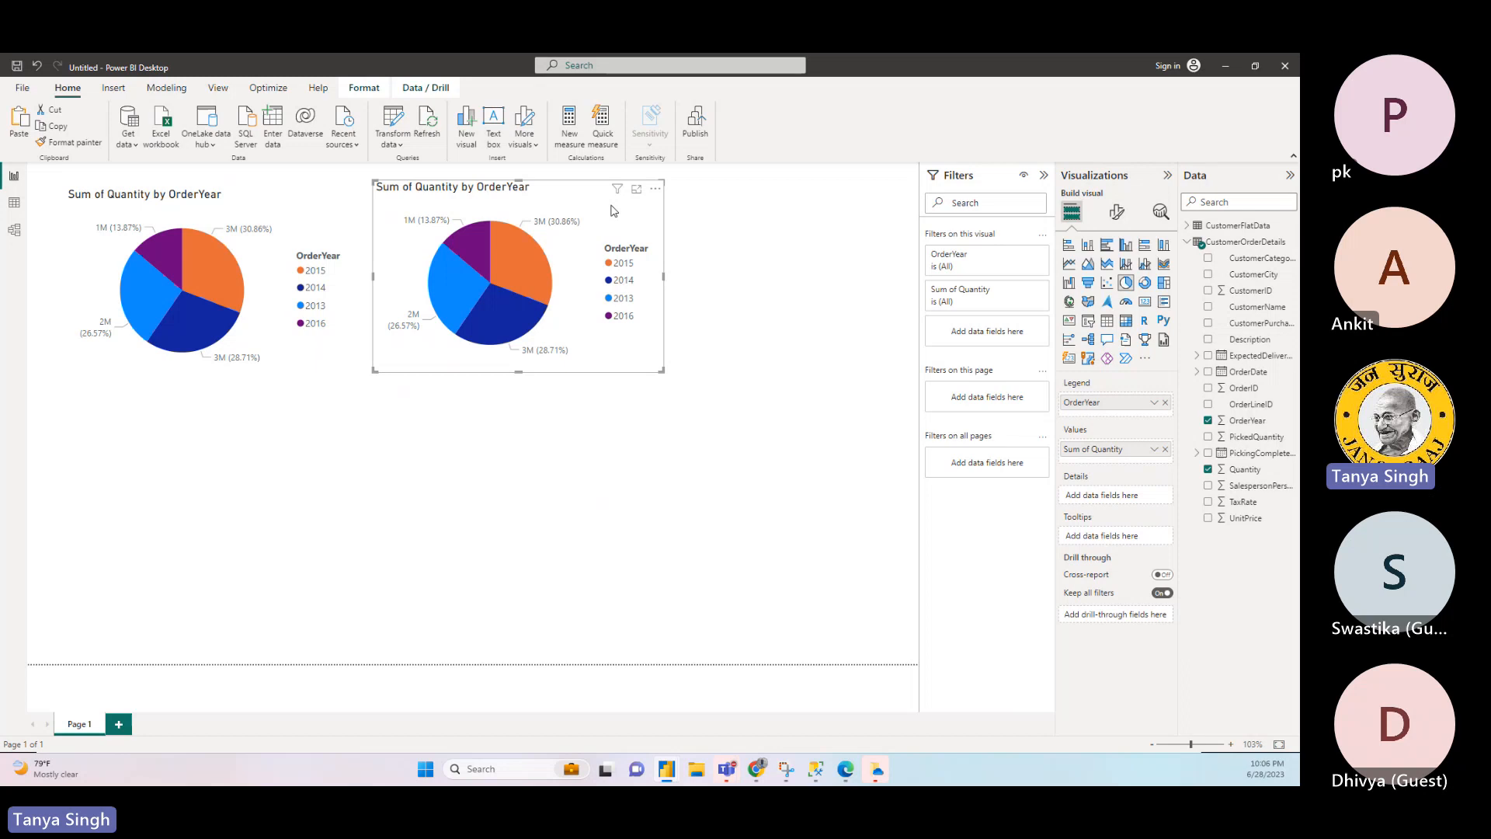
pyautogui.click(1165, 450)
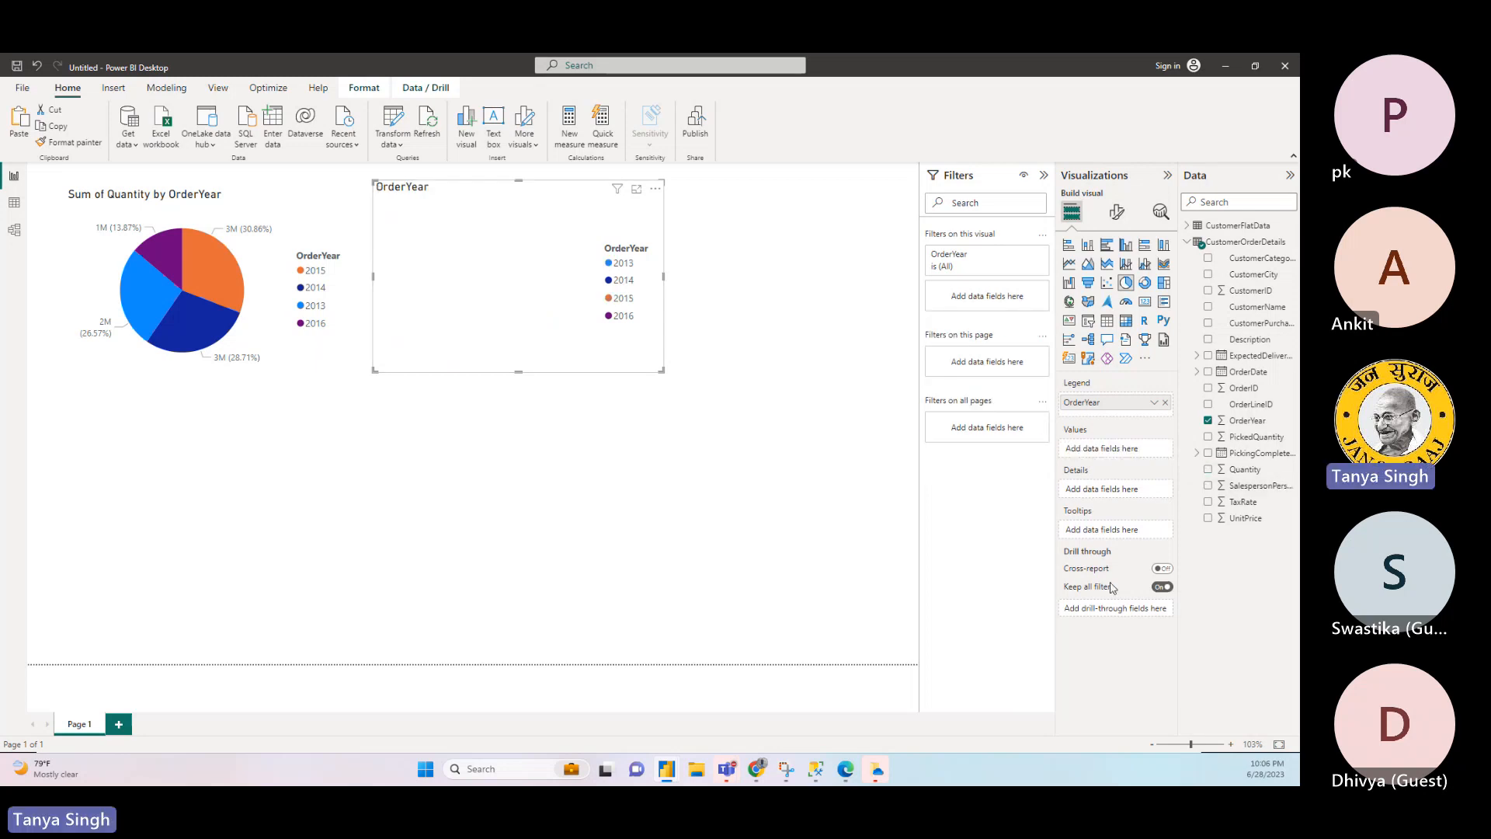
pyautogui.click(1209, 518)
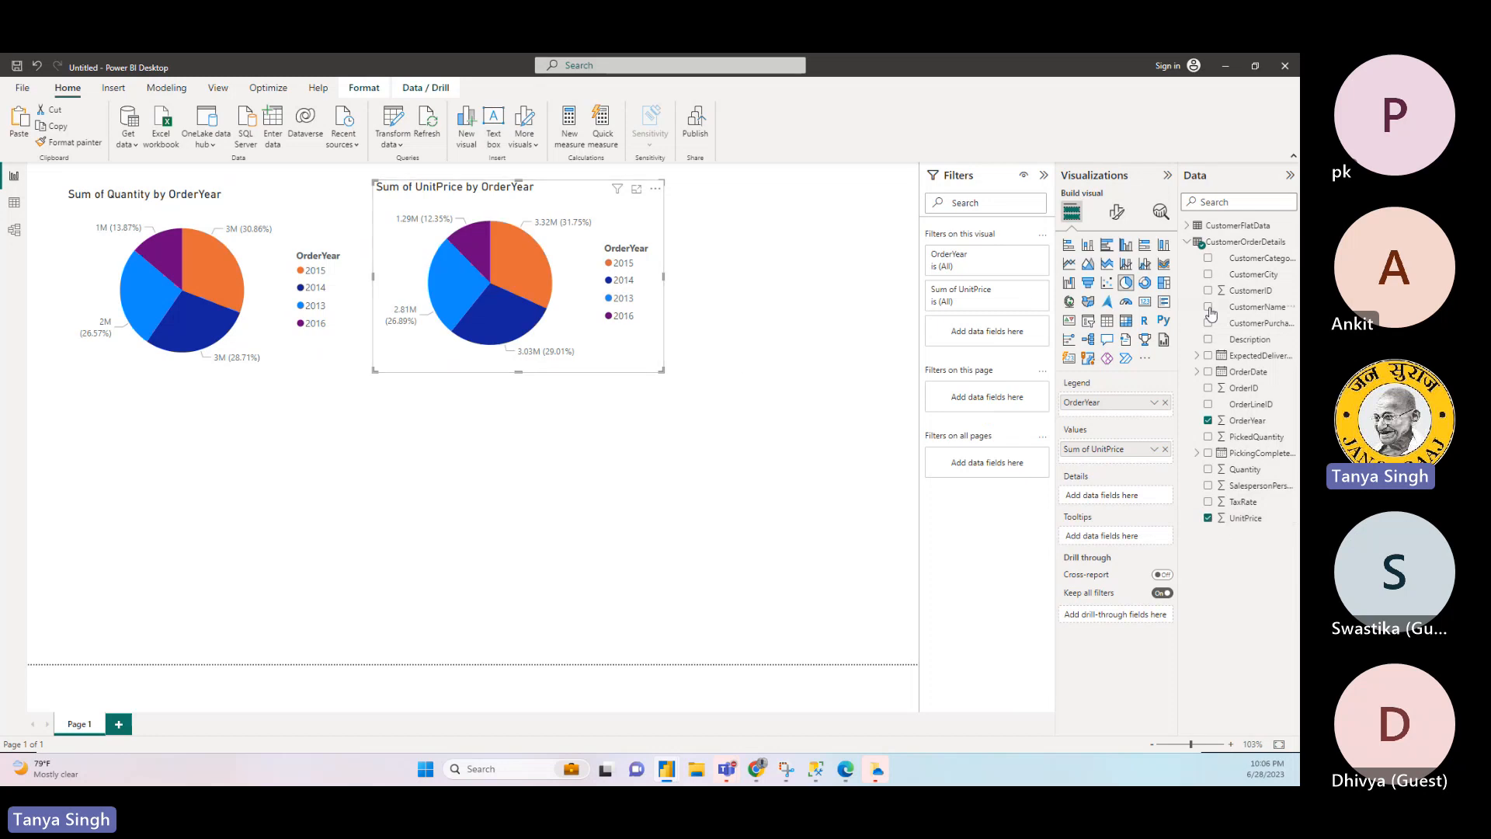
# - Try the UnitPrice by OrderYear visual as a stacked column, stacked bar and pie chart, ending with a donut chart
pyautogui.click(1086, 247)
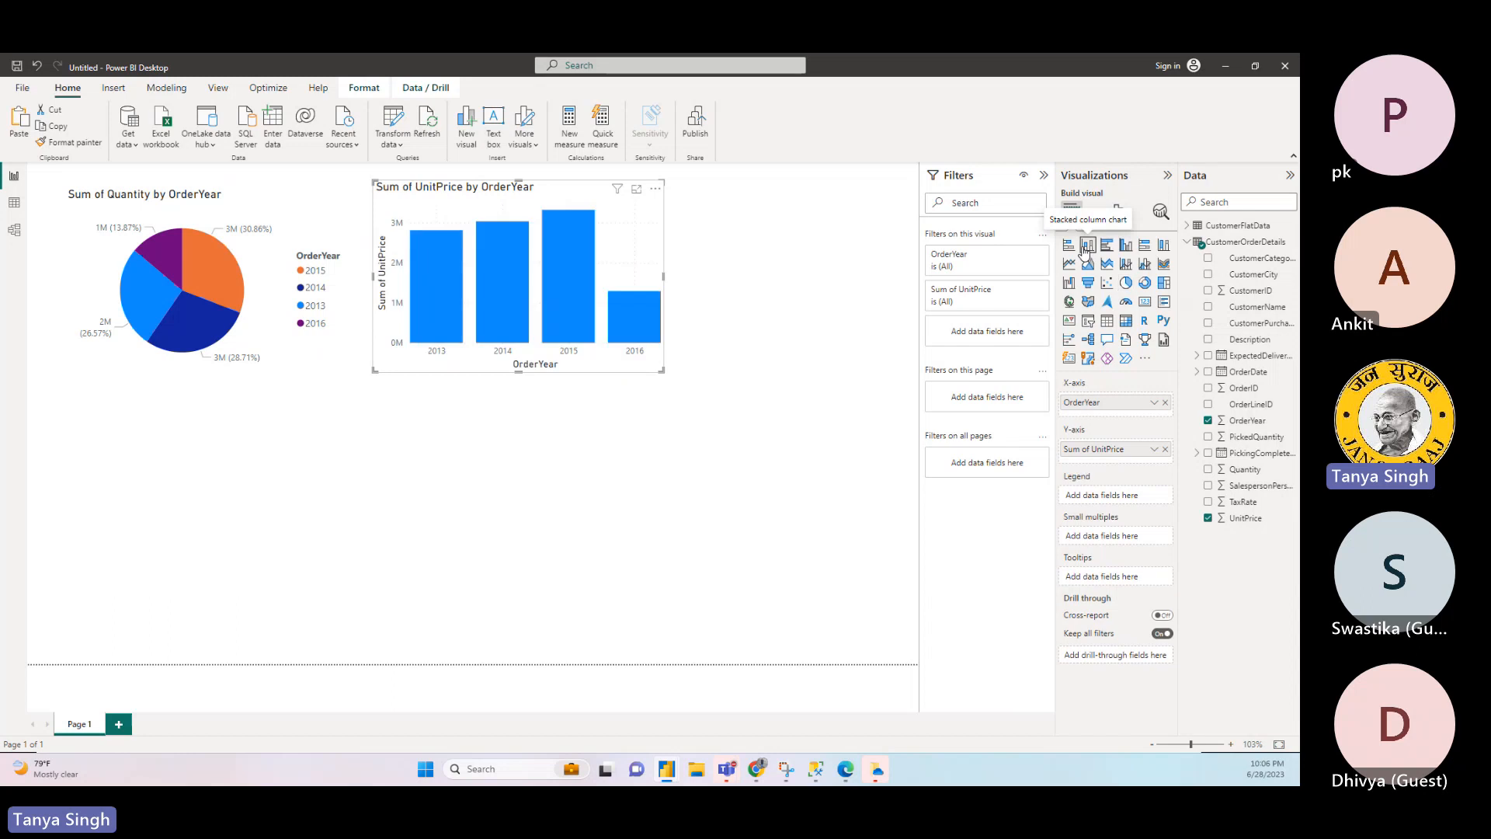
pyautogui.click(1070, 247)
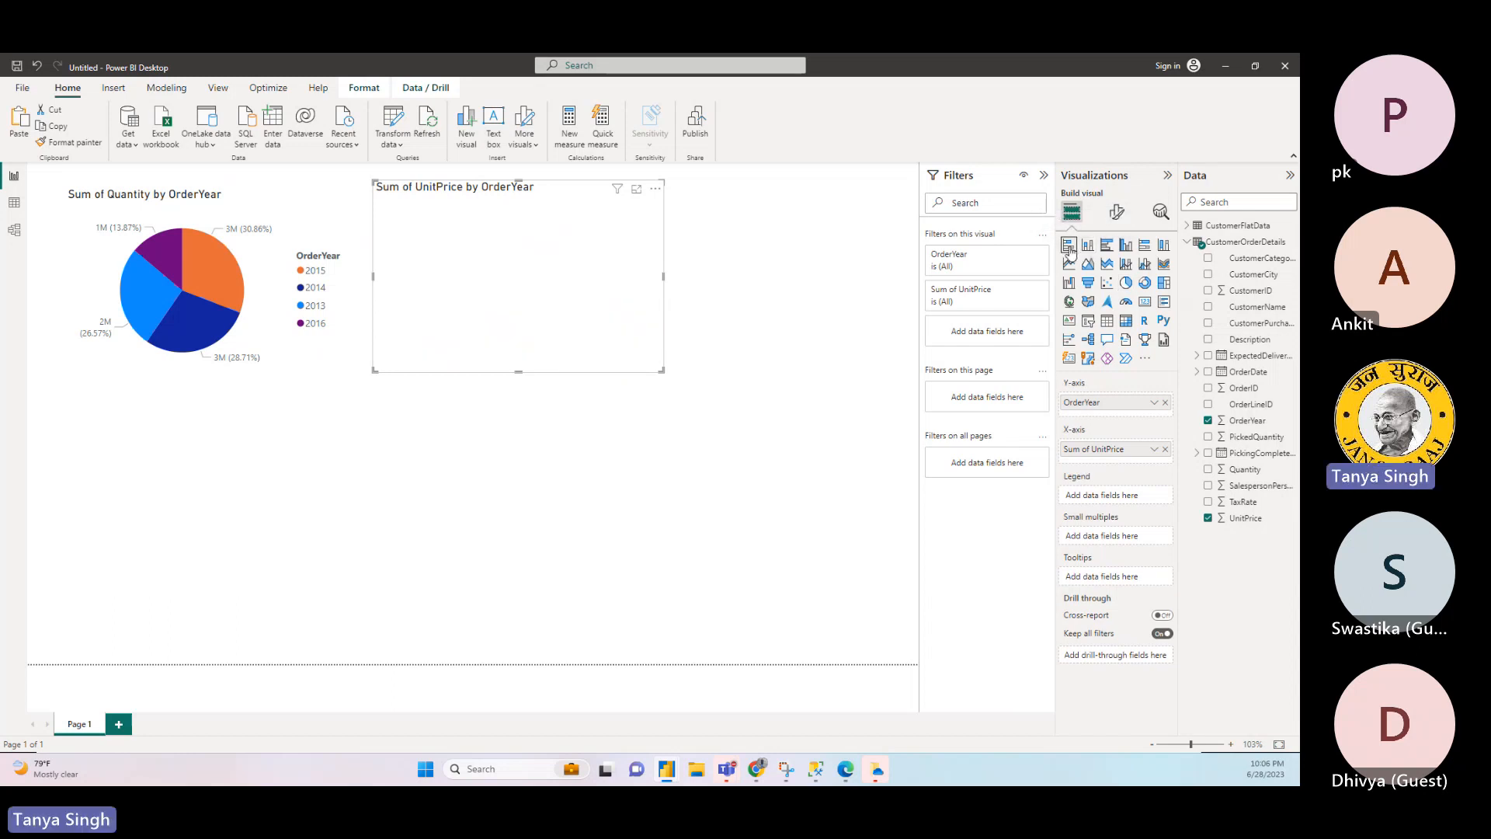
pyautogui.click(1110, 249)
pyautogui.click(1125, 282)
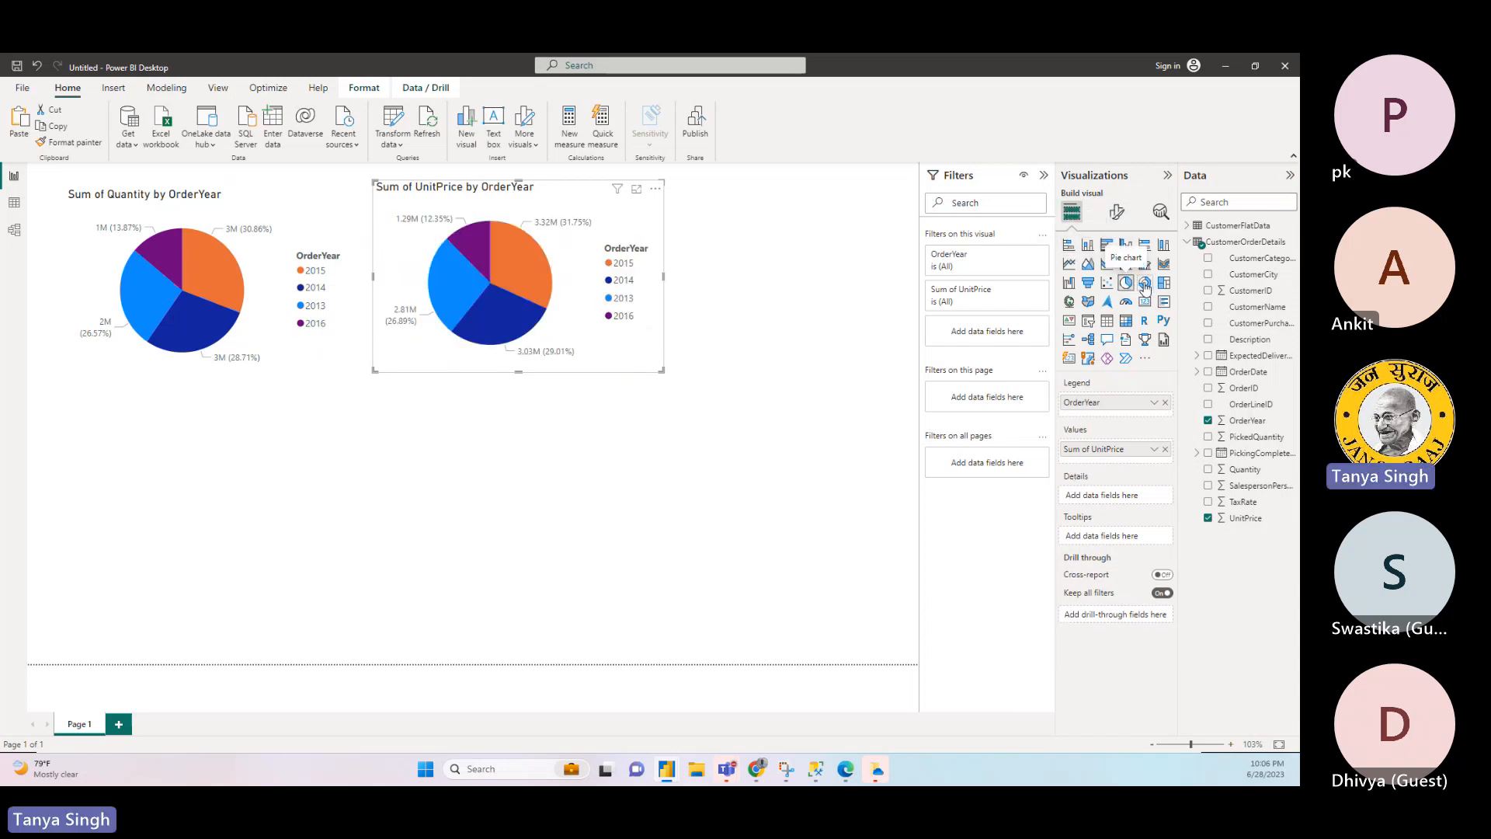
pyautogui.click(1145, 284)
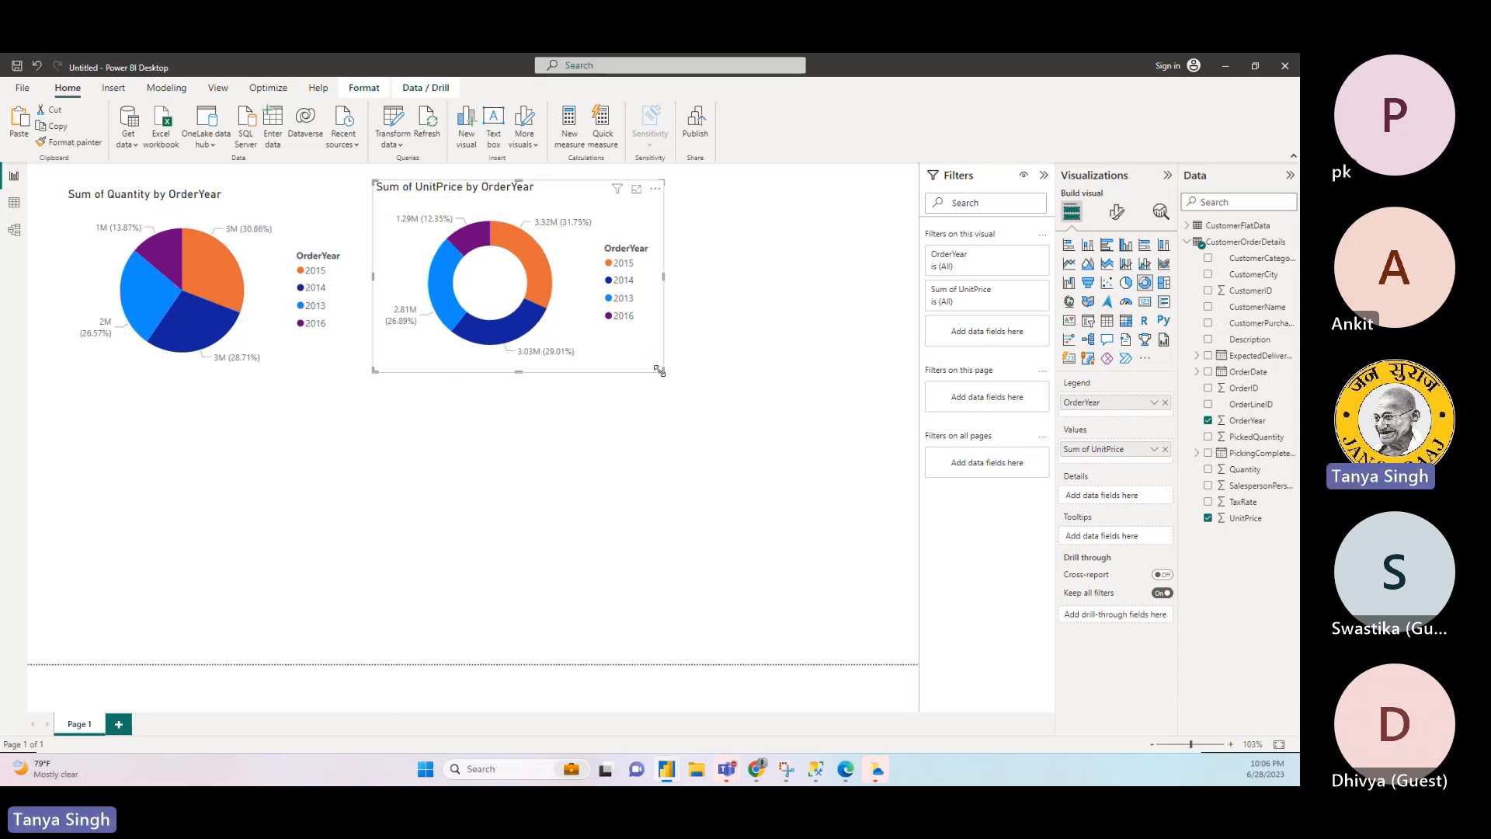
# - Delete the UnitPrice by OrderYear donut chart from the report page
pyautogui.click(322, 469)
pyautogui.click(605, 357)
pyautogui.press('Delete')
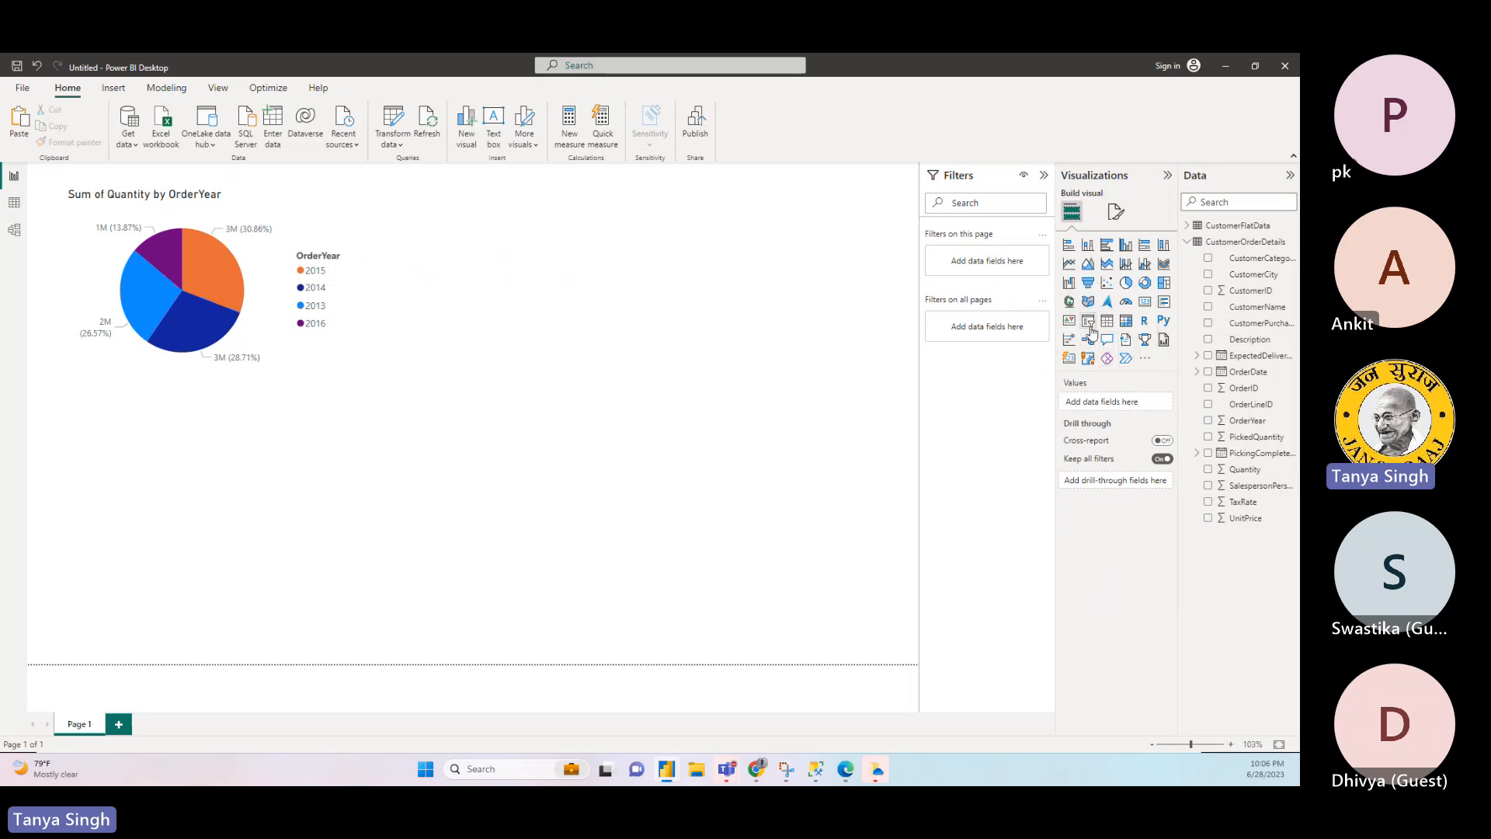
# - Add a card visual to the right of the pie chart and show the sum of UnitPrice in it
pyautogui.click(1144, 302)
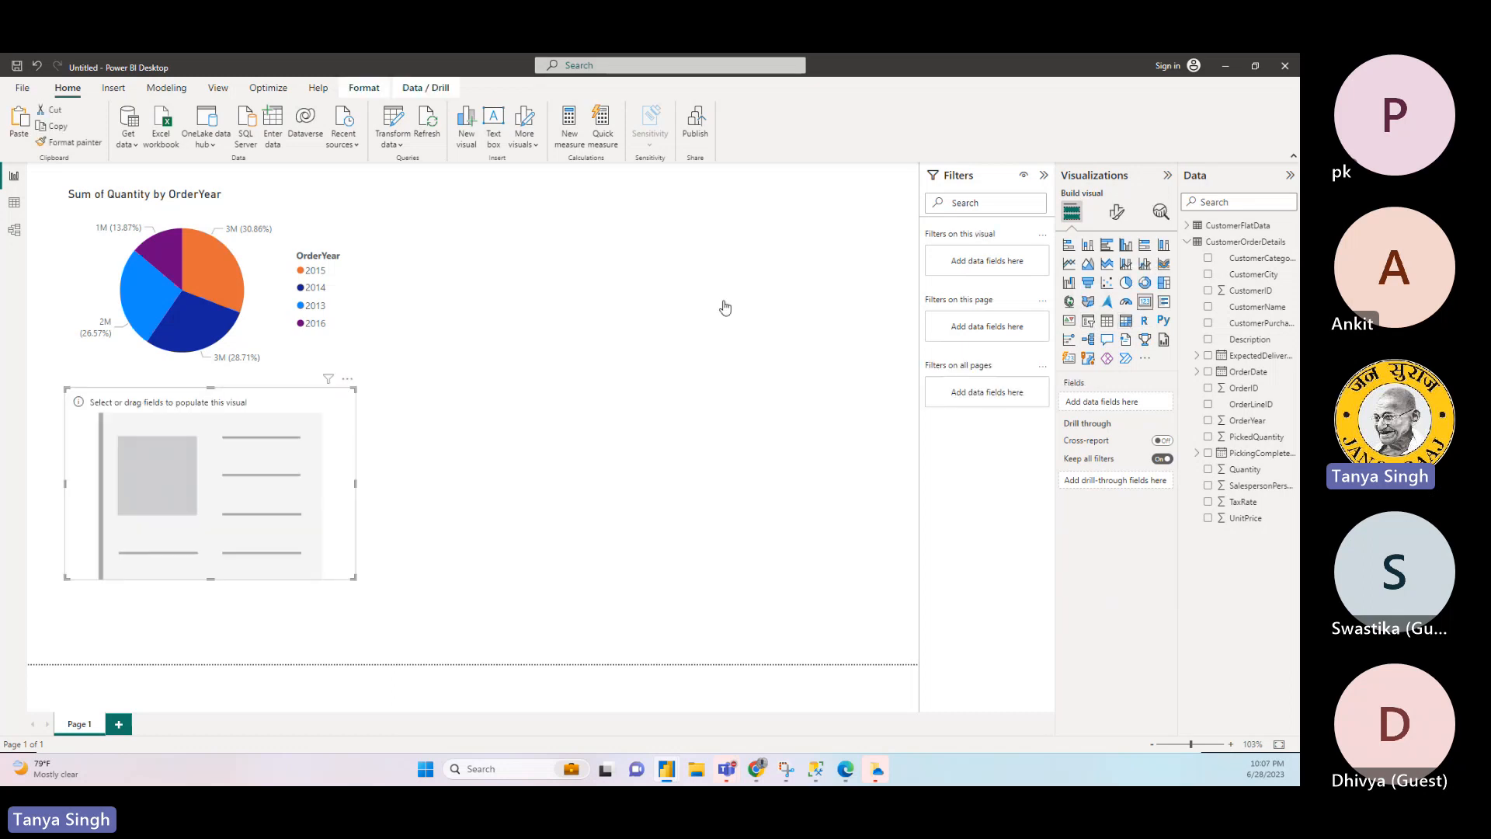
pyautogui.moveTo(275, 480); pyautogui.dragTo(674, 290)
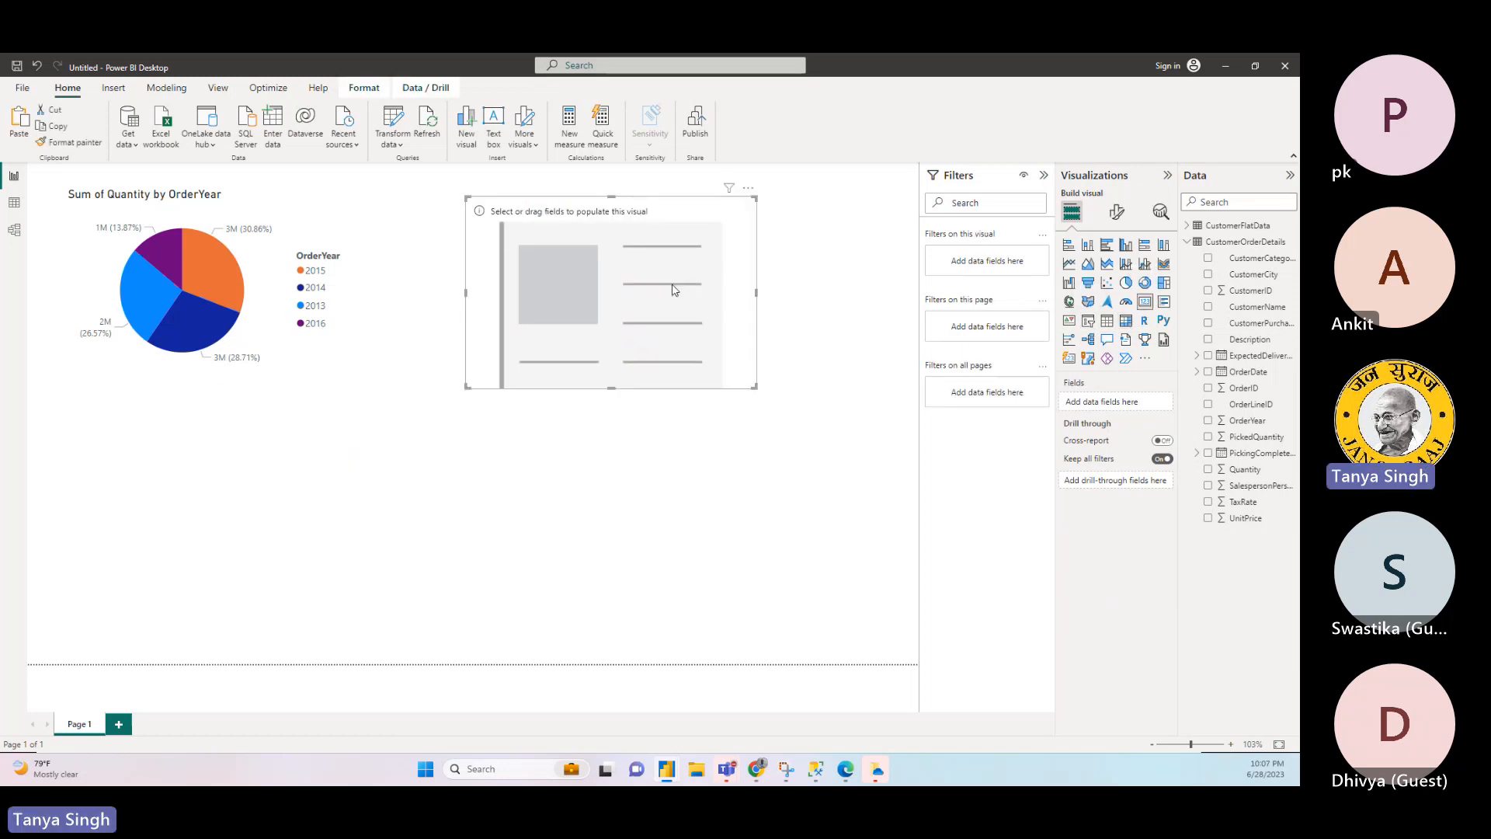
pyautogui.moveTo(585, 243); pyautogui.dragTo(597, 268)
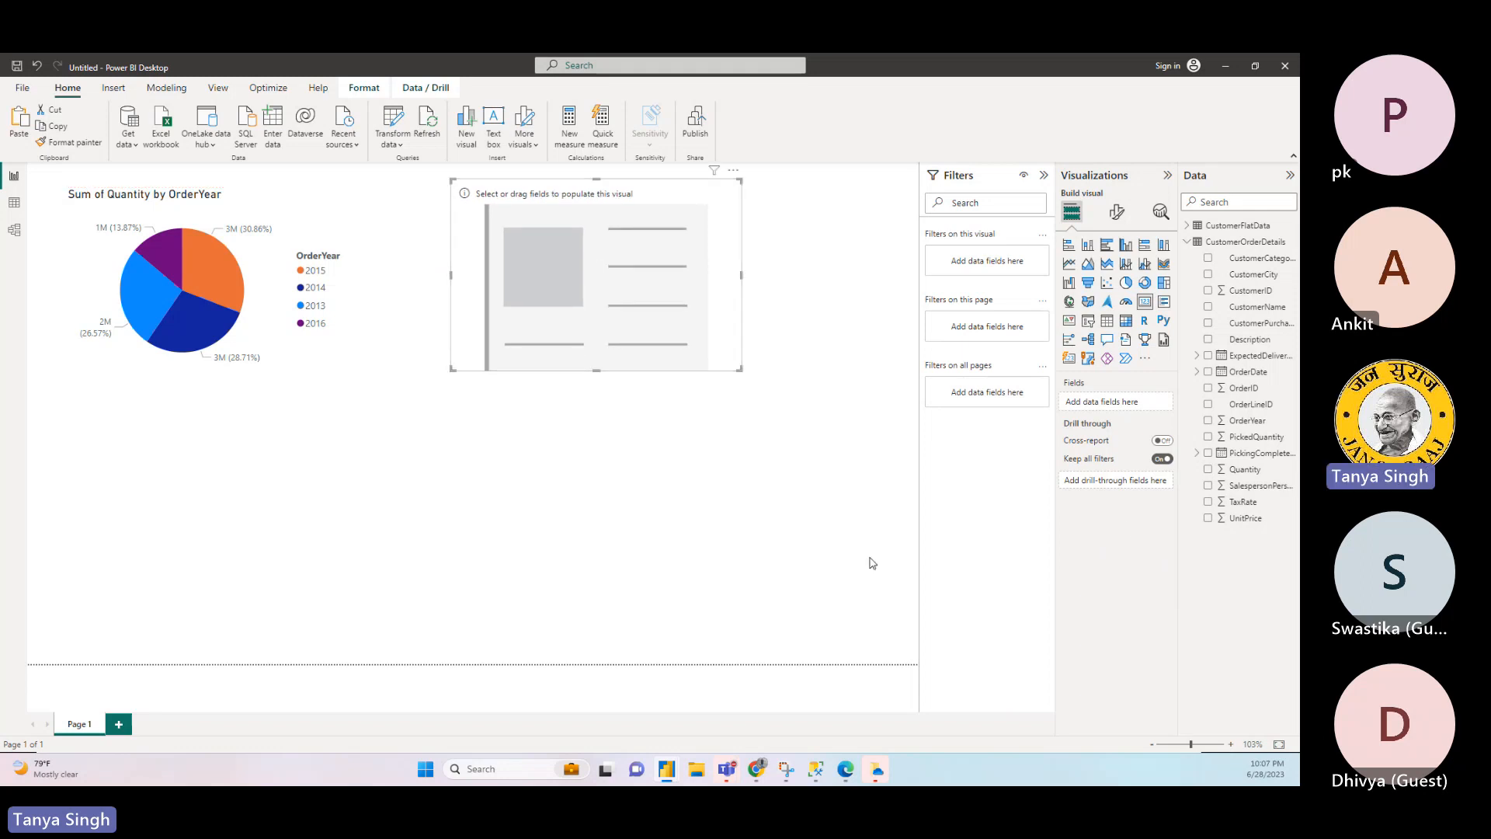
pyautogui.click(1243, 521)
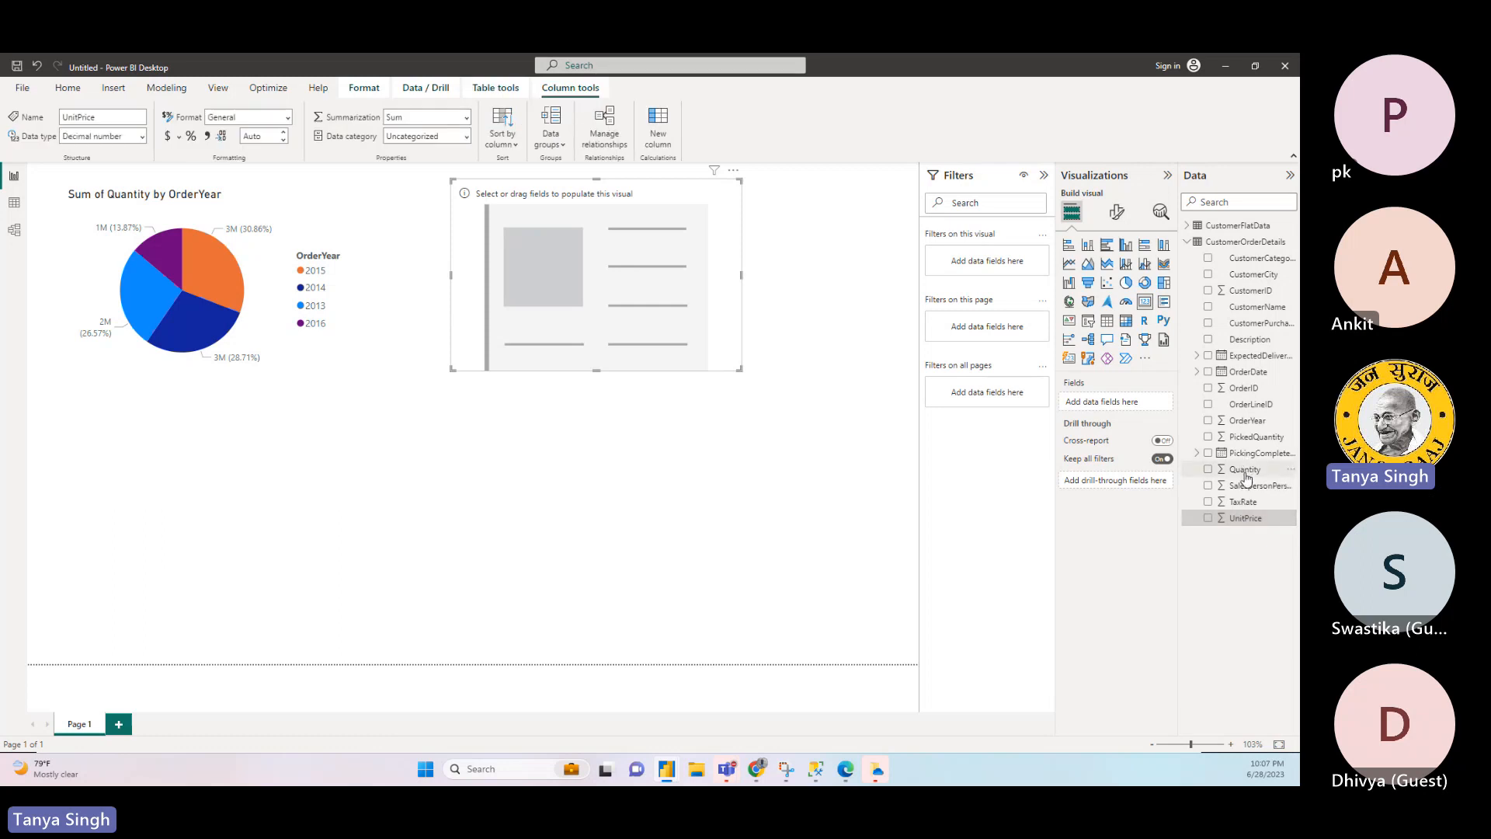
pyautogui.click(1245, 470)
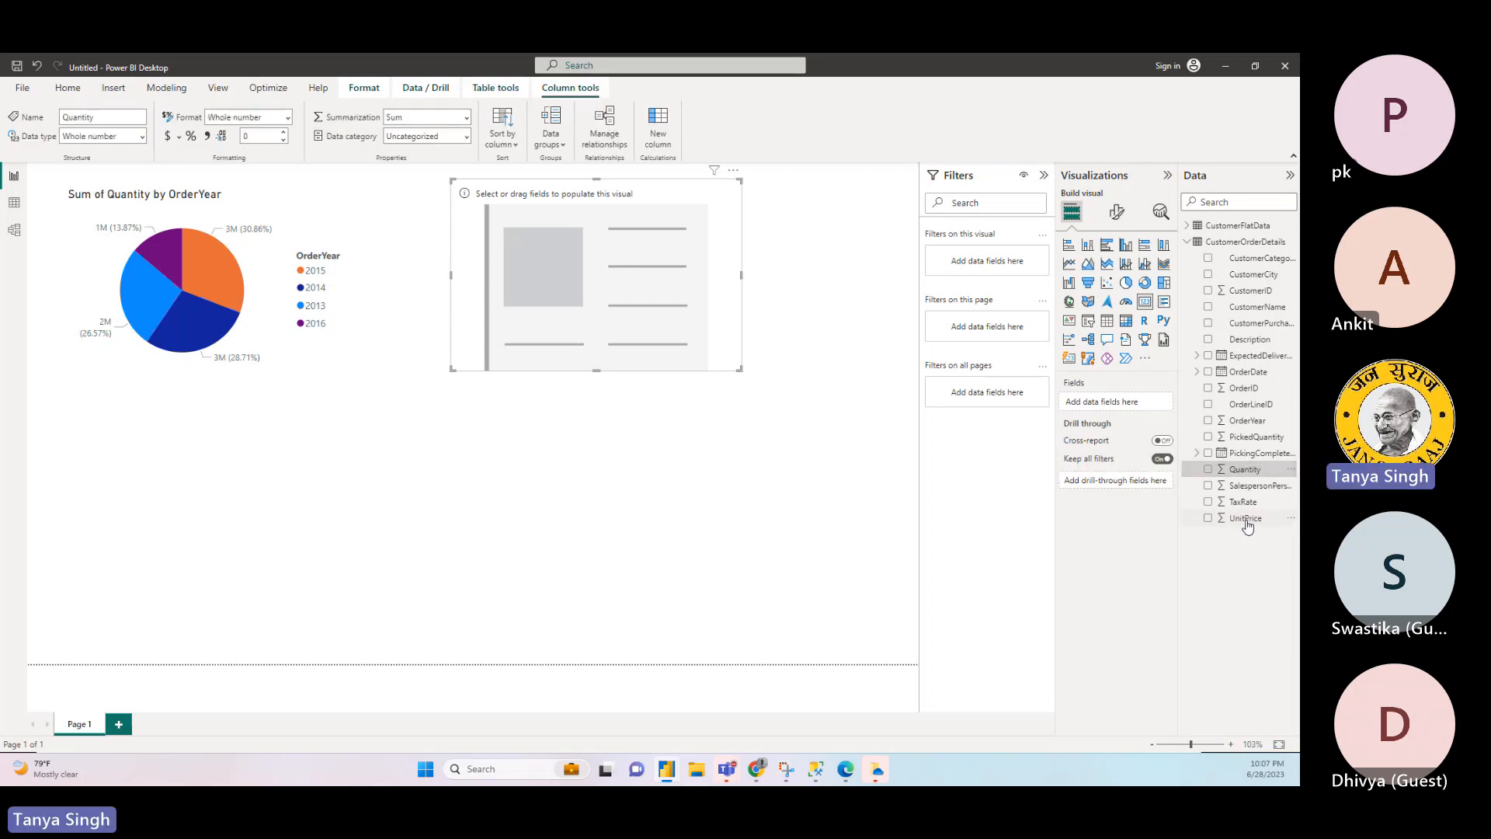
pyautogui.moveTo(1247, 527); pyautogui.dragTo(1160, 405)
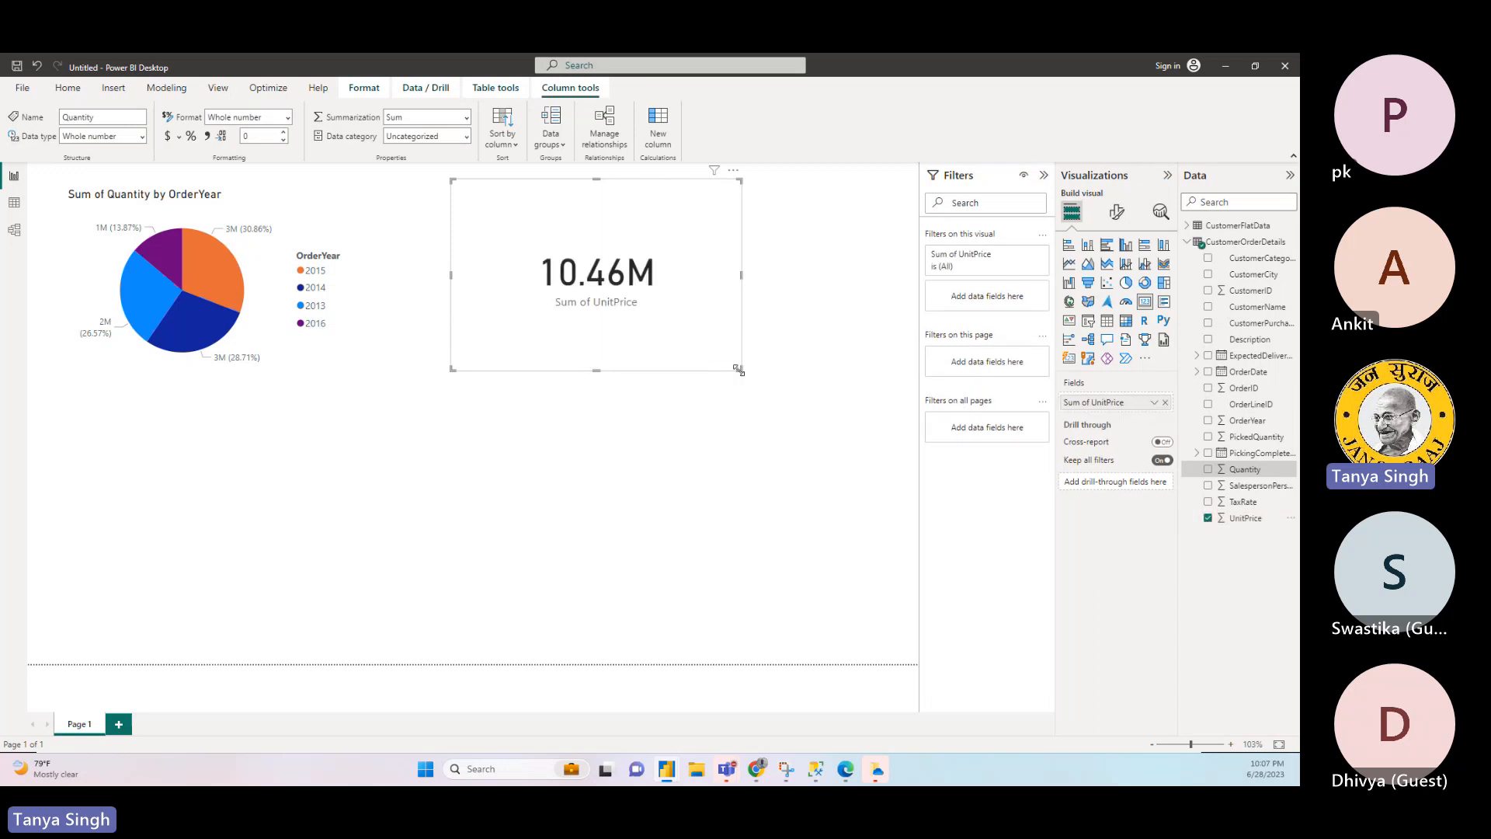
# - Shrink the UnitPrice card and move it closer to the pie chart
pyautogui.moveTo(739, 370); pyautogui.dragTo(613, 316)
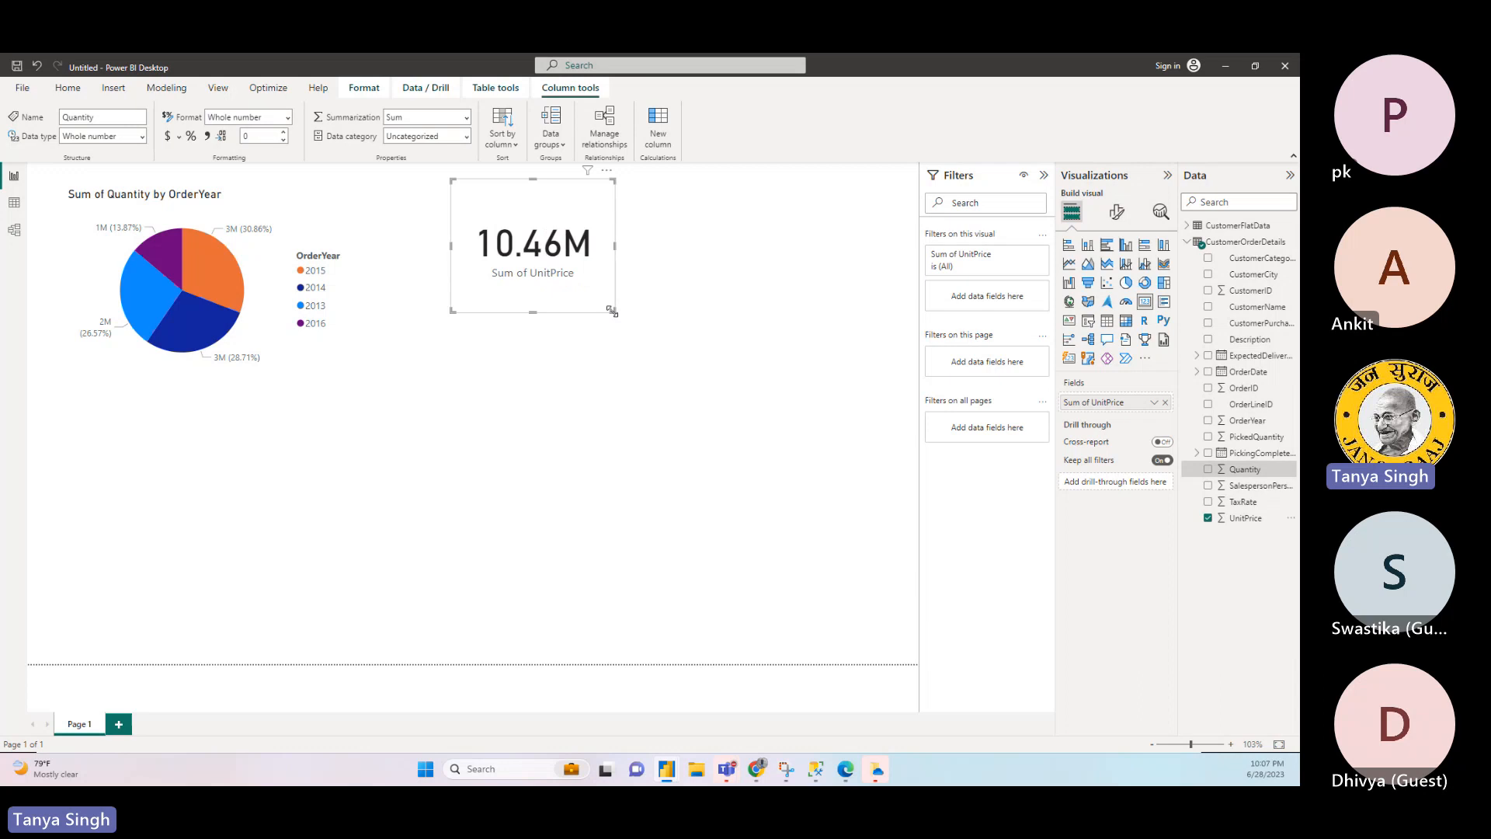
pyautogui.moveTo(612, 310); pyautogui.dragTo(565, 316)
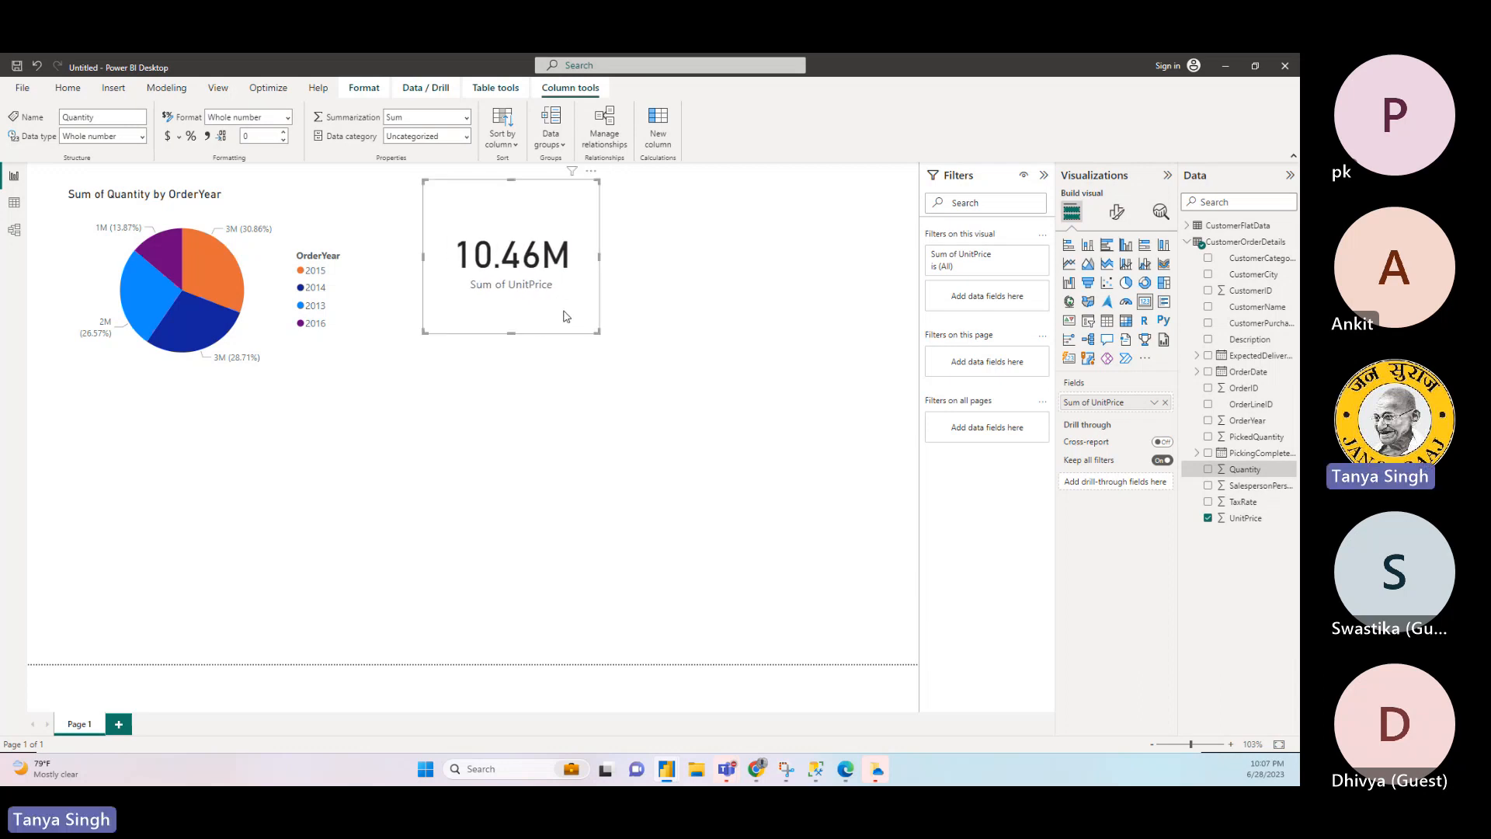
pyautogui.click(730, 362)
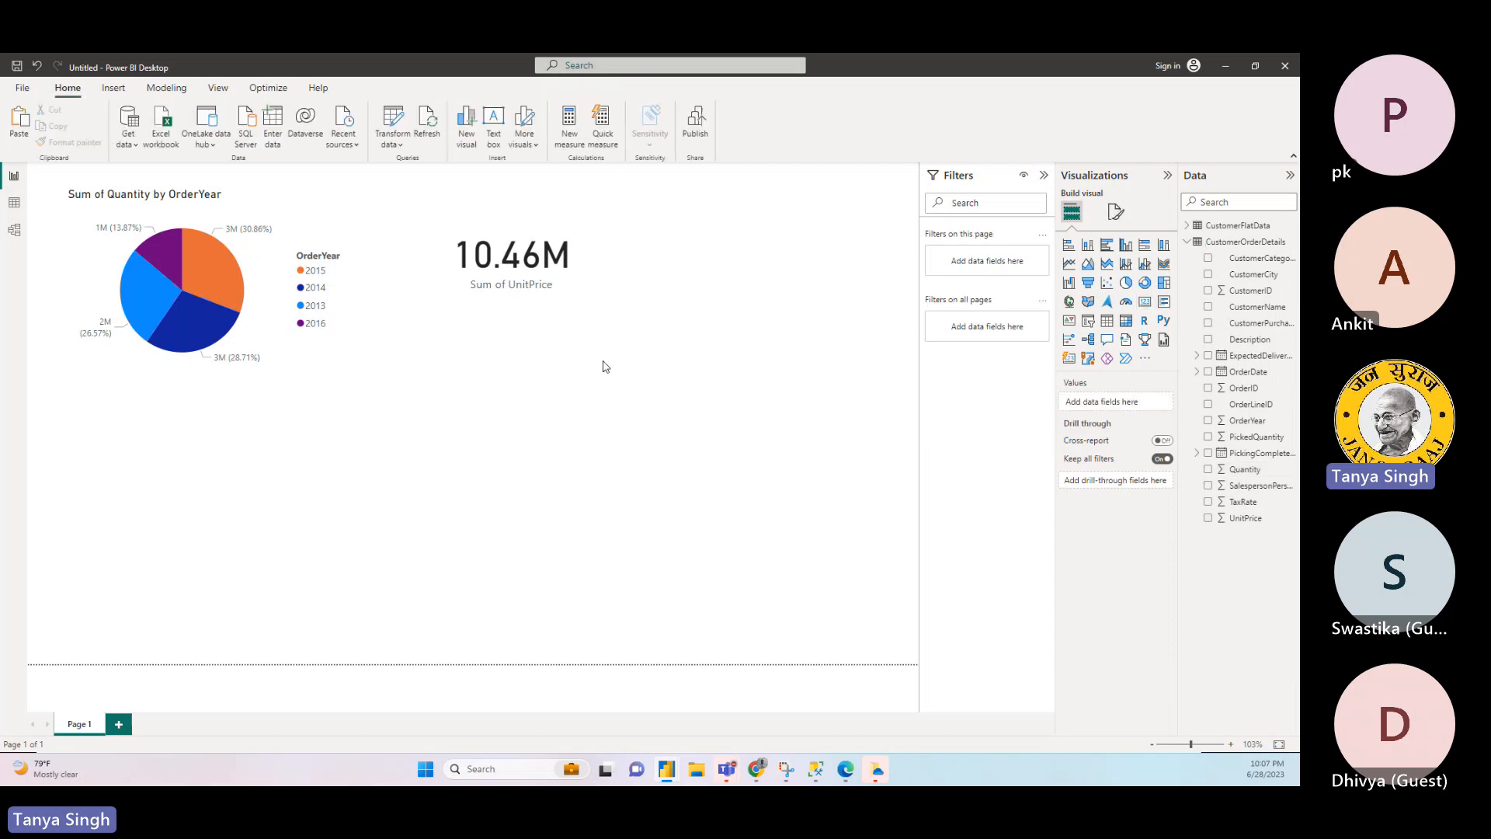
# - Try the UnitPrice card as a multi-row card and undo the change of visual type
pyautogui.click(572, 330)
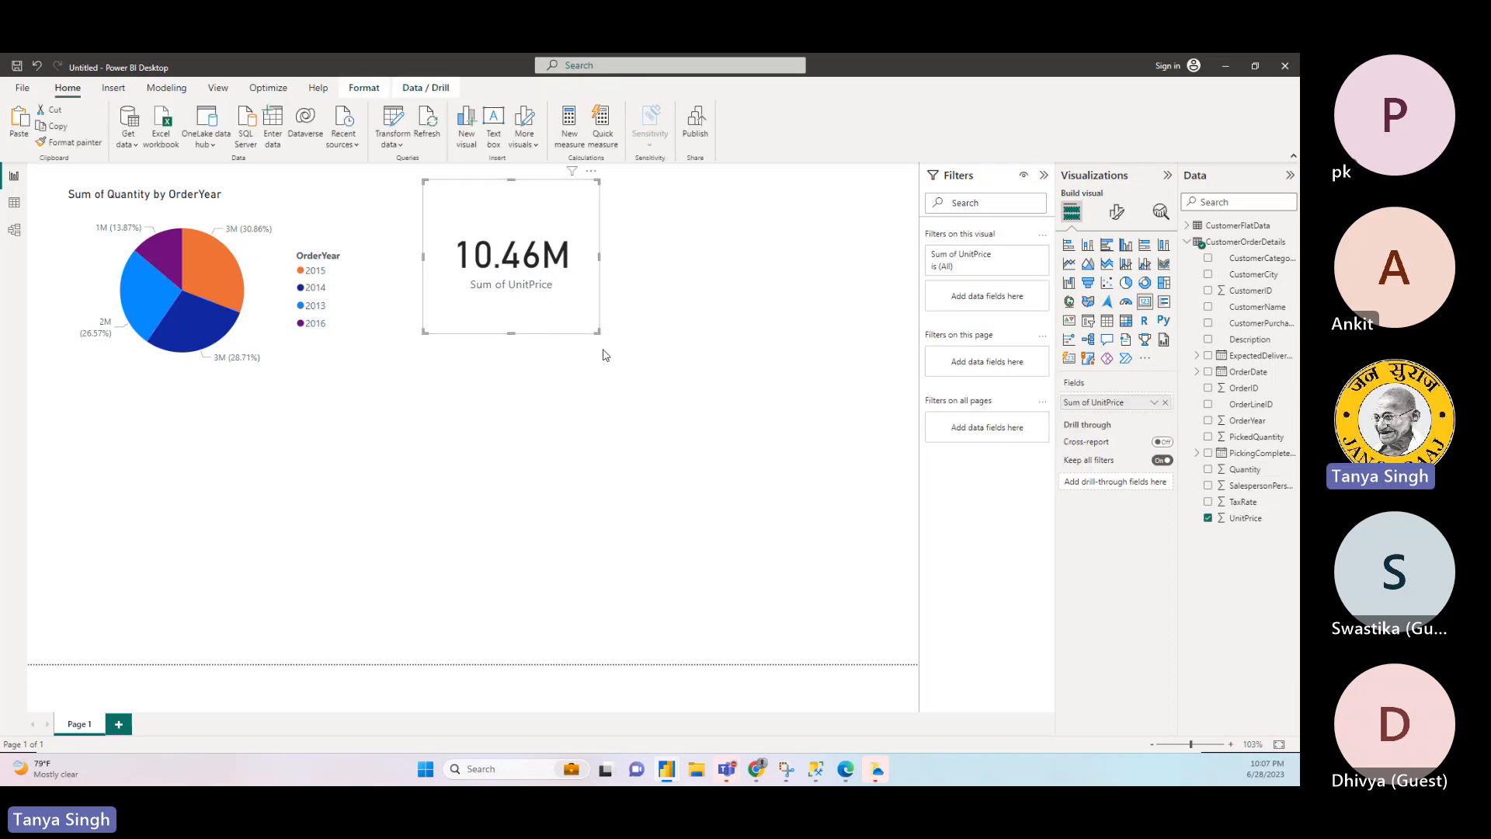
pyautogui.click(1163, 301)
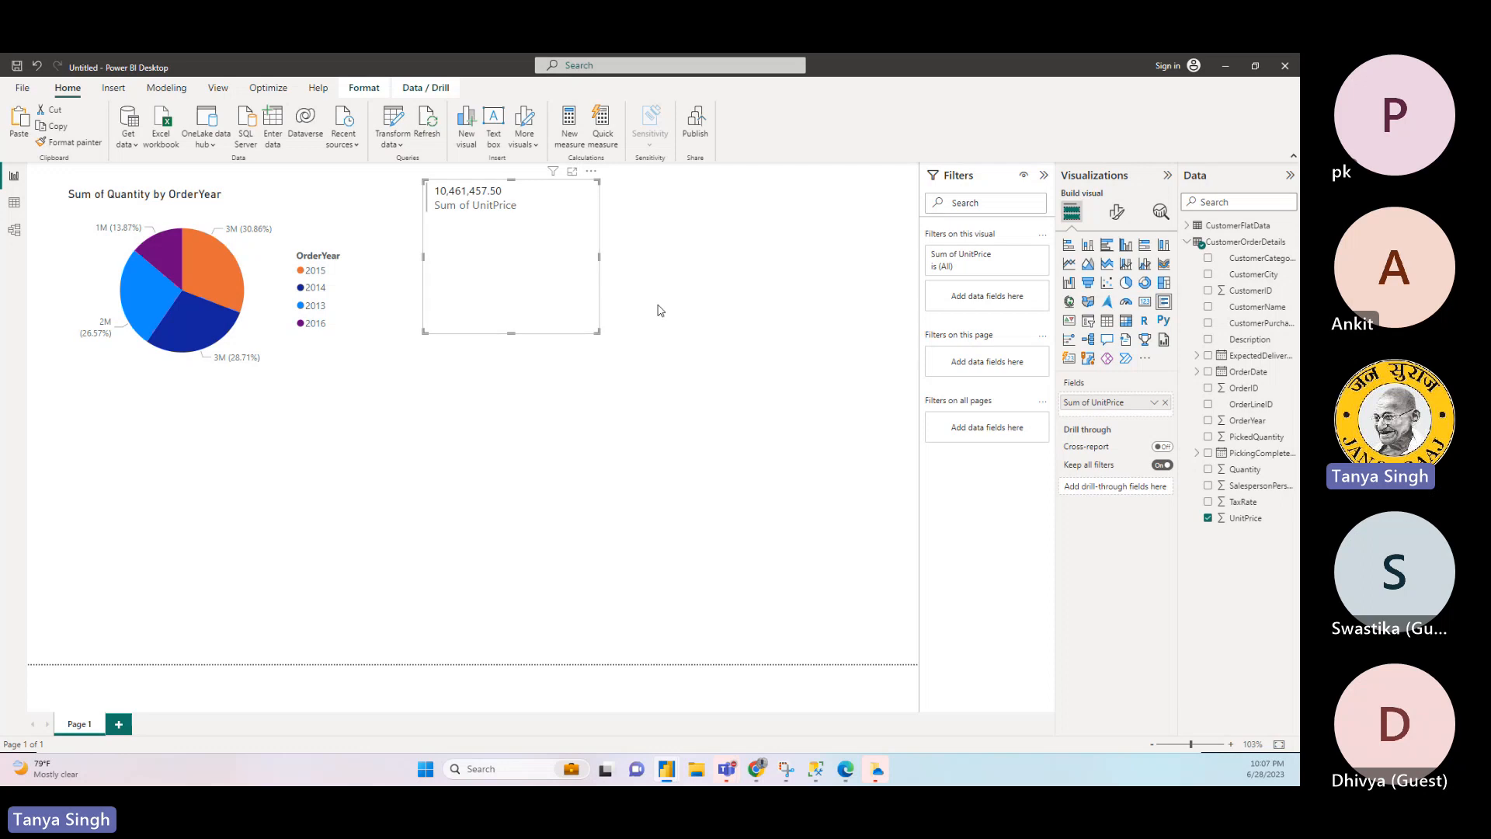
pyautogui.hotkey('ctrl', 'z')
pyautogui.click(656, 384)
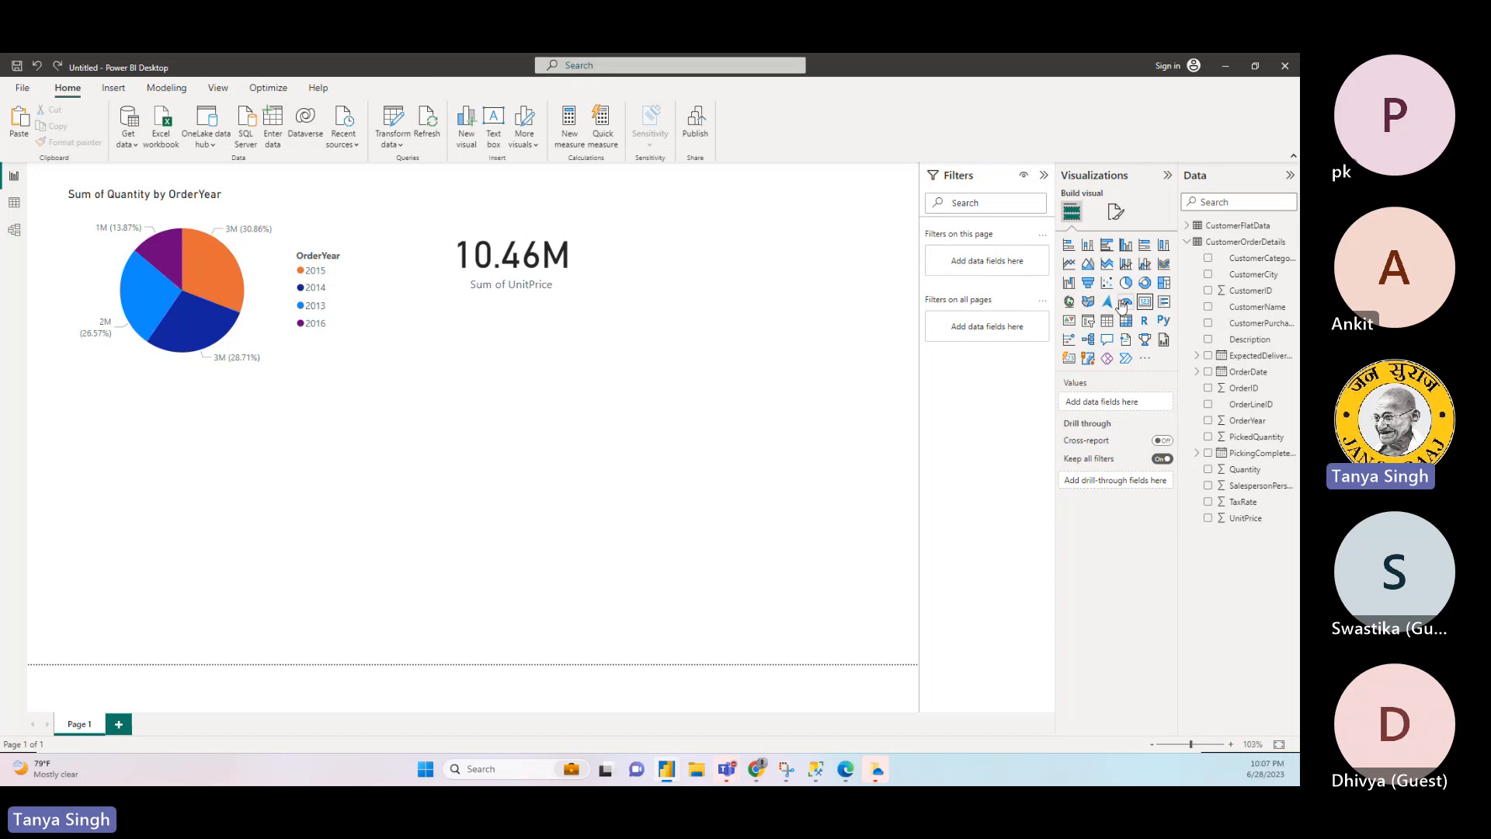
# - Add a card visual beside the UnitPrice card and show the distinct count of CustomerID in it
pyautogui.click(1147, 306)
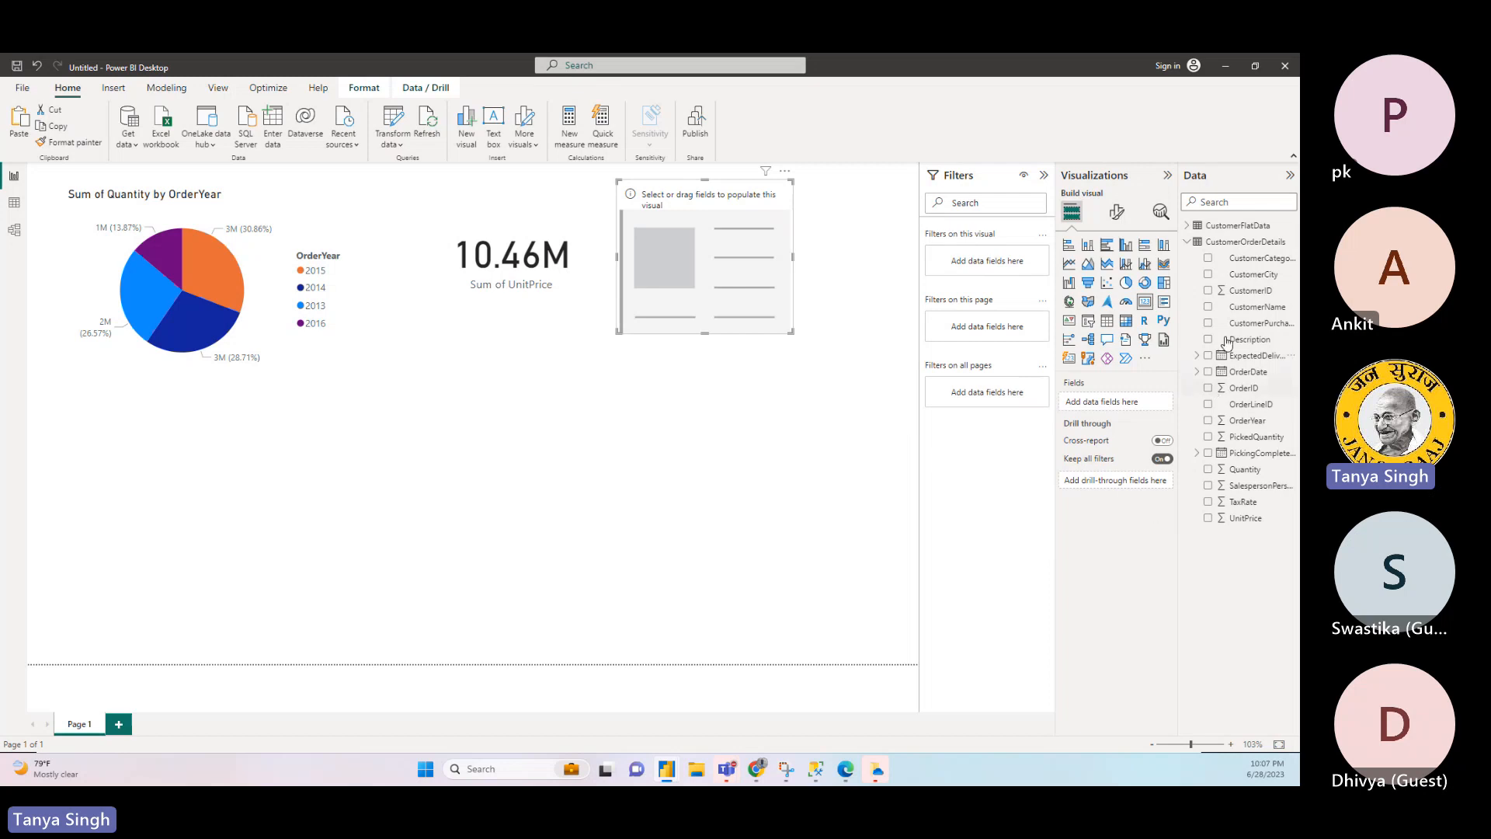
pyautogui.moveTo(1223, 298); pyautogui.dragTo(1128, 410)
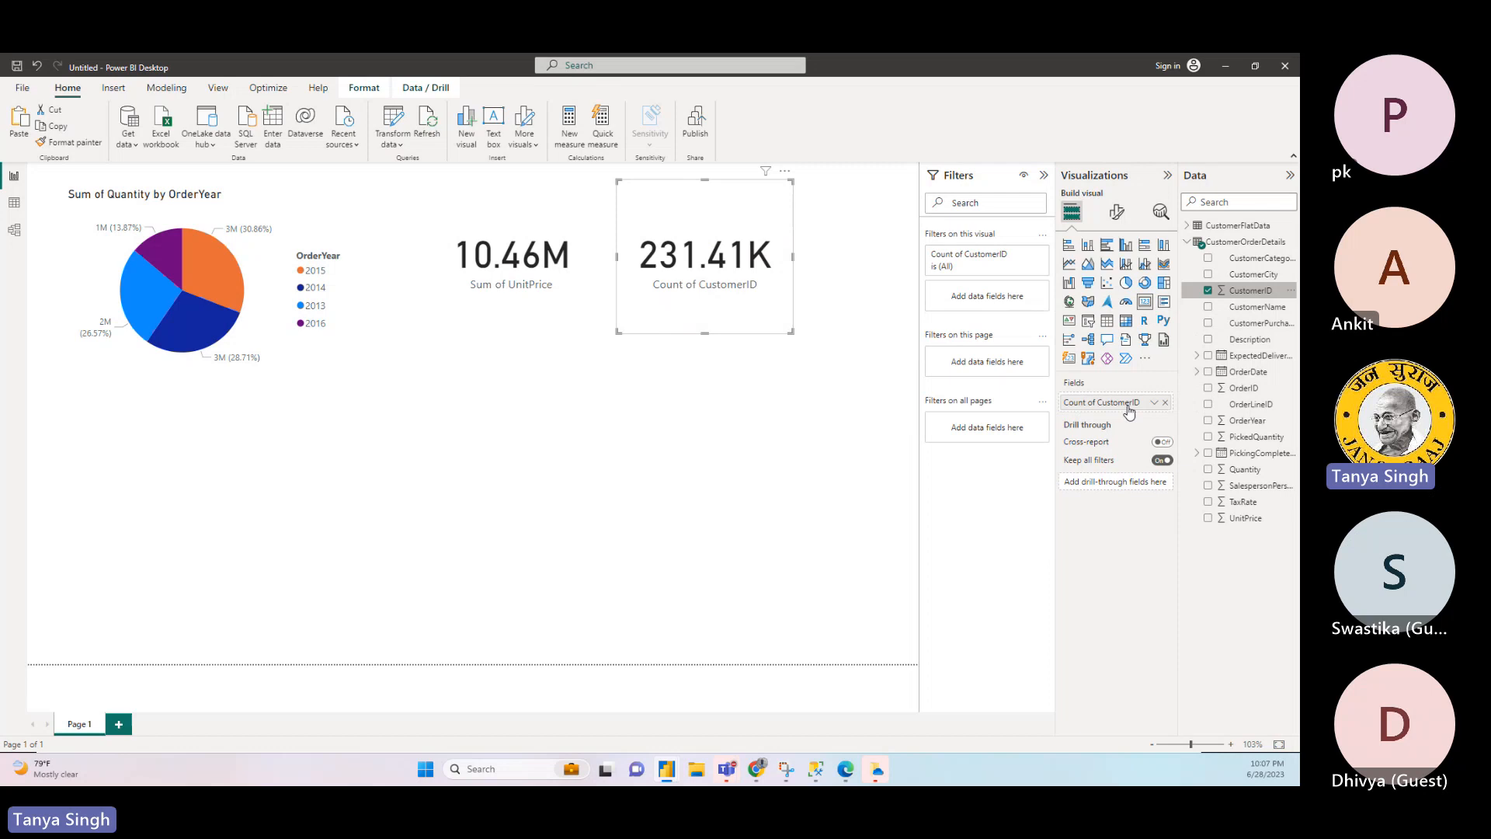
pyautogui.click(1154, 403)
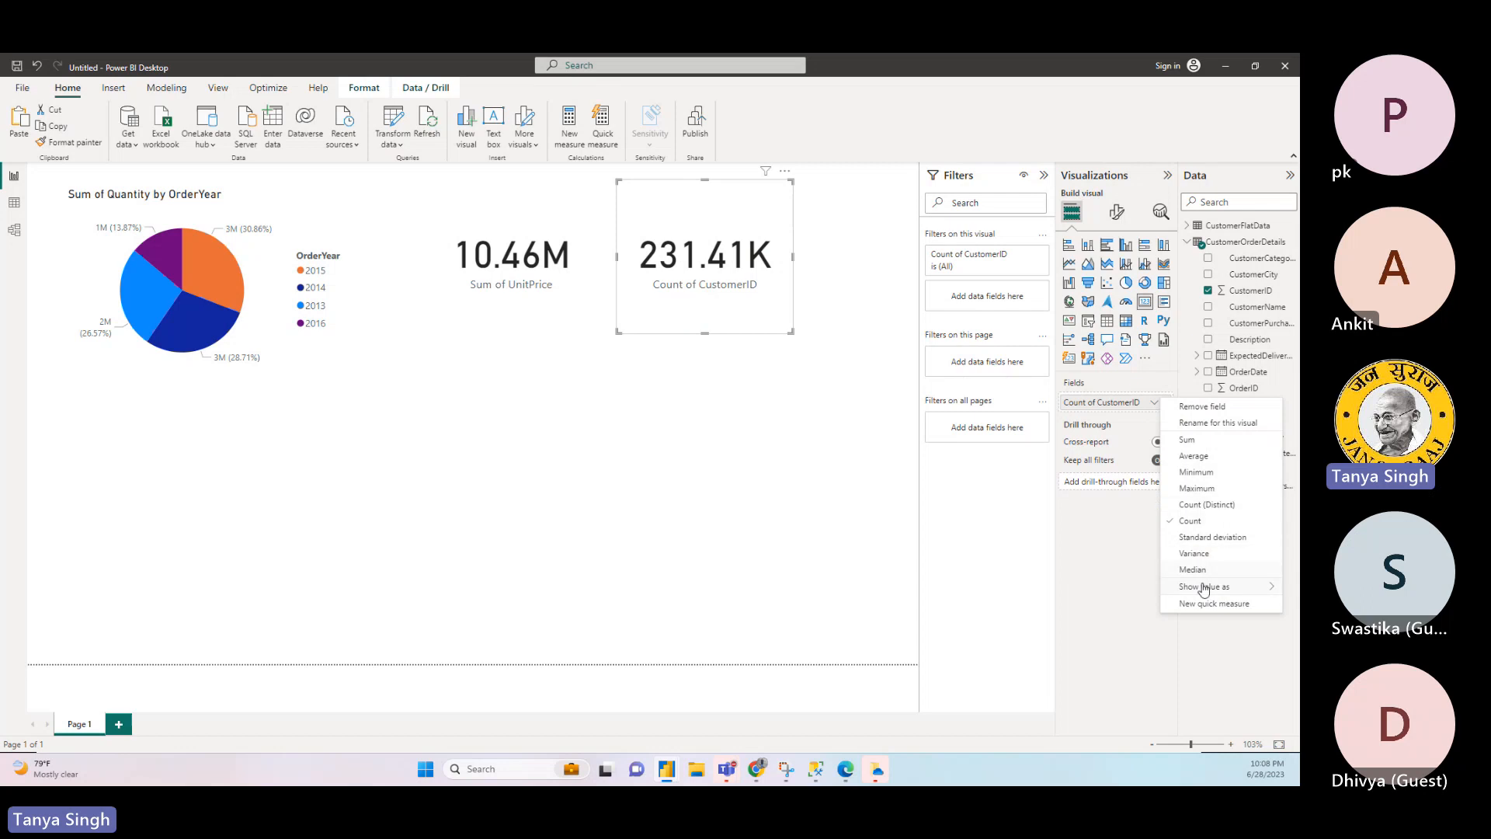
pyautogui.click(1205, 506)
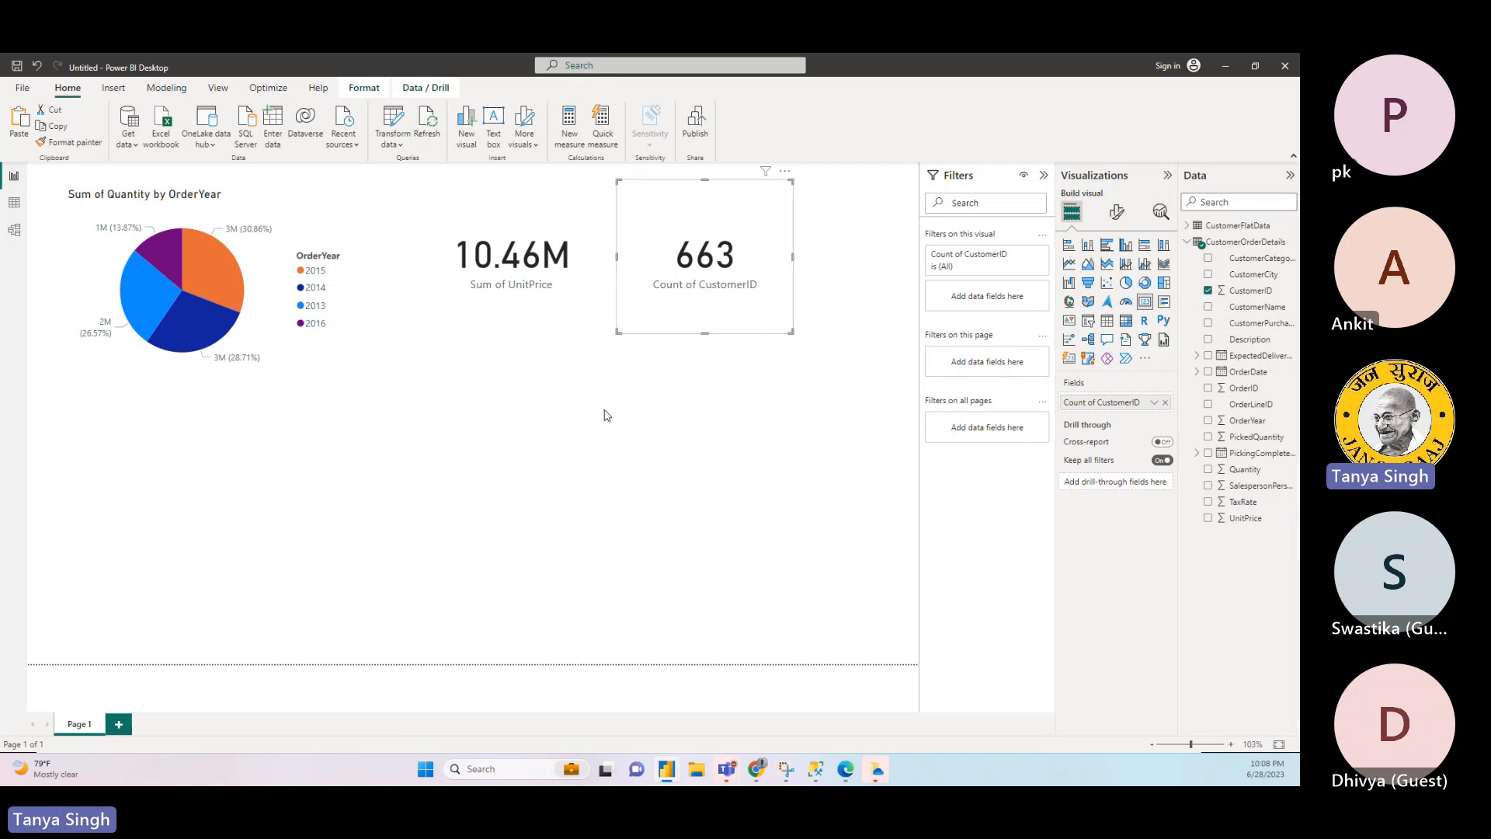
pyautogui.click(582, 450)
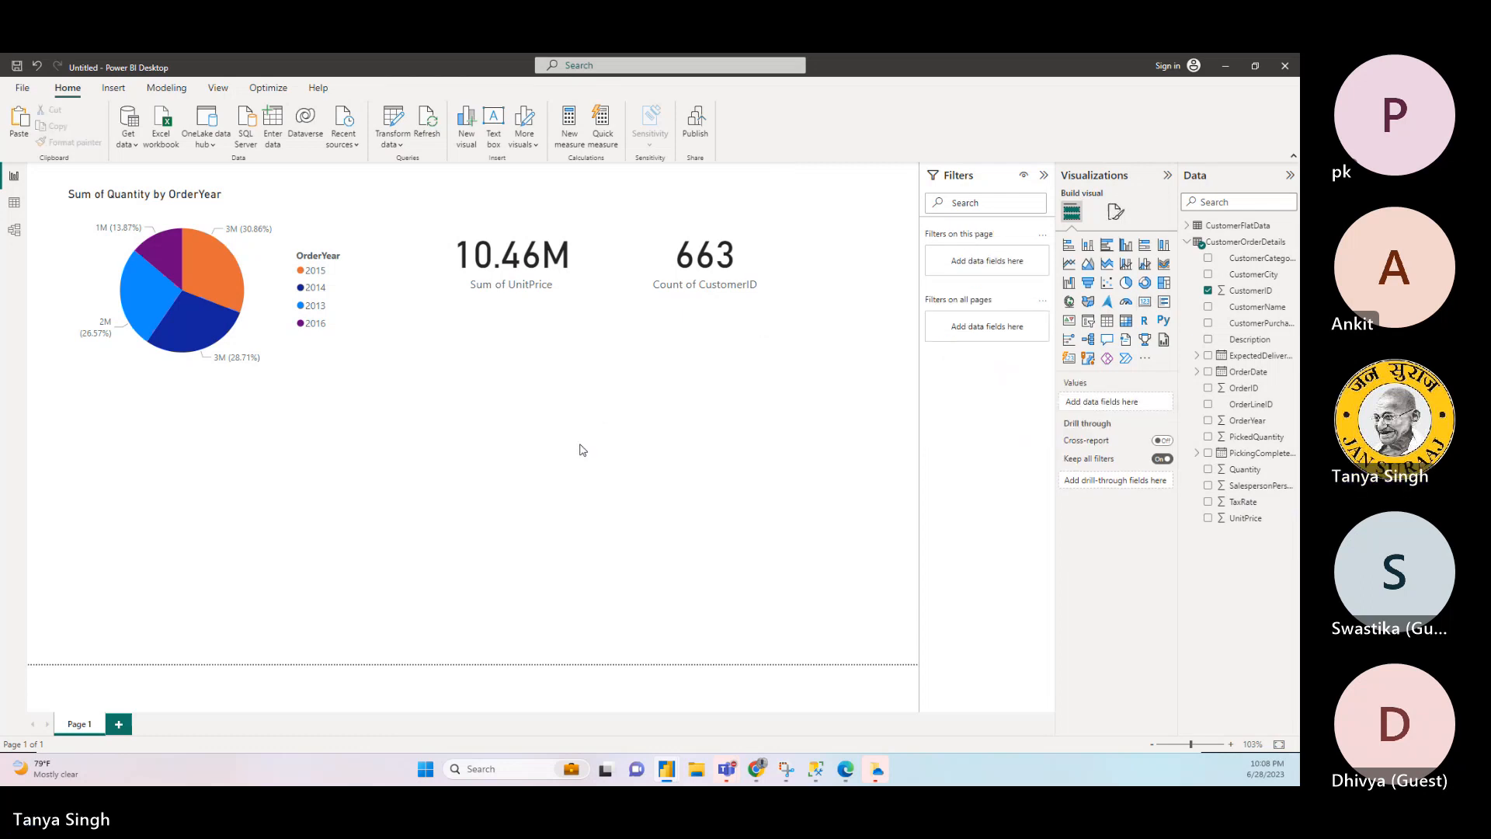
# - Move the CustomerID card and the UnitPrice card further right in the row beside the pie chart
pyautogui.moveTo(715, 307); pyautogui.dragTo(775, 307)
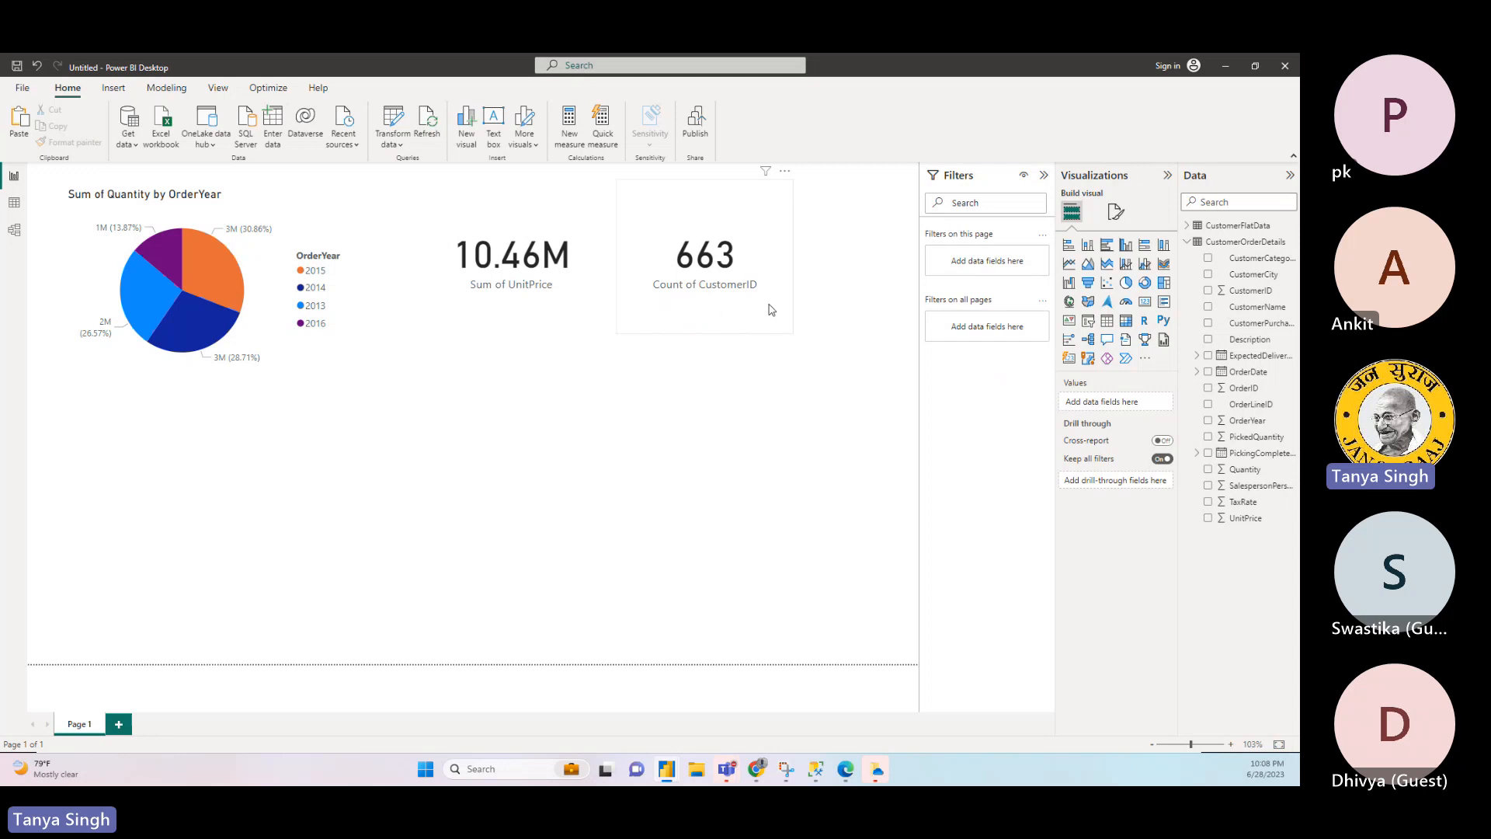
pyautogui.moveTo(575, 298); pyautogui.dragTo(596, 298)
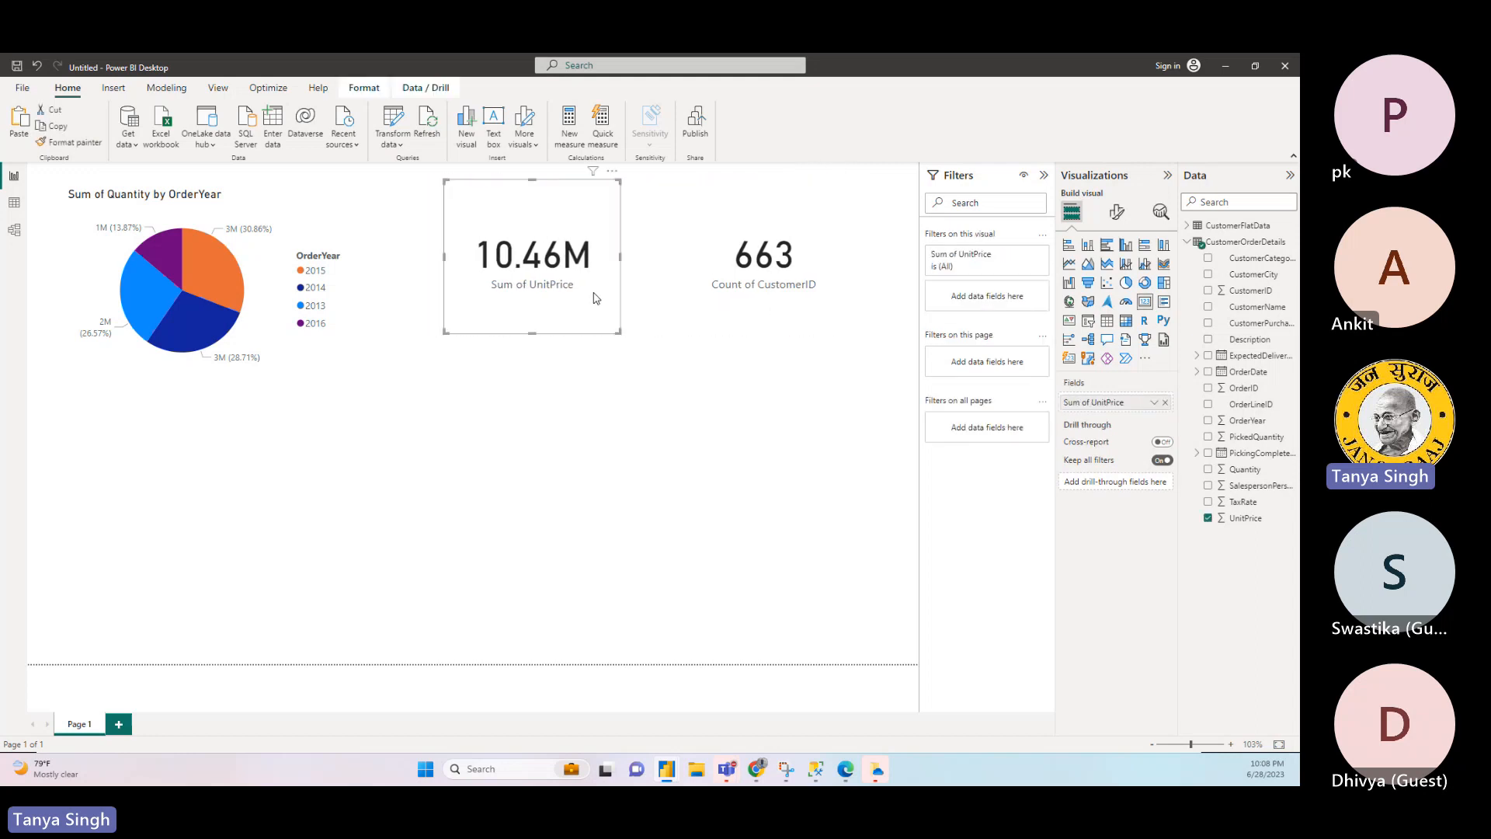
# - Add a wide matrix below the pie chart with CustomerCategoryName as rows, OrderYear as columns and the sum of UnitPrice as values
pyautogui.click(313, 425)
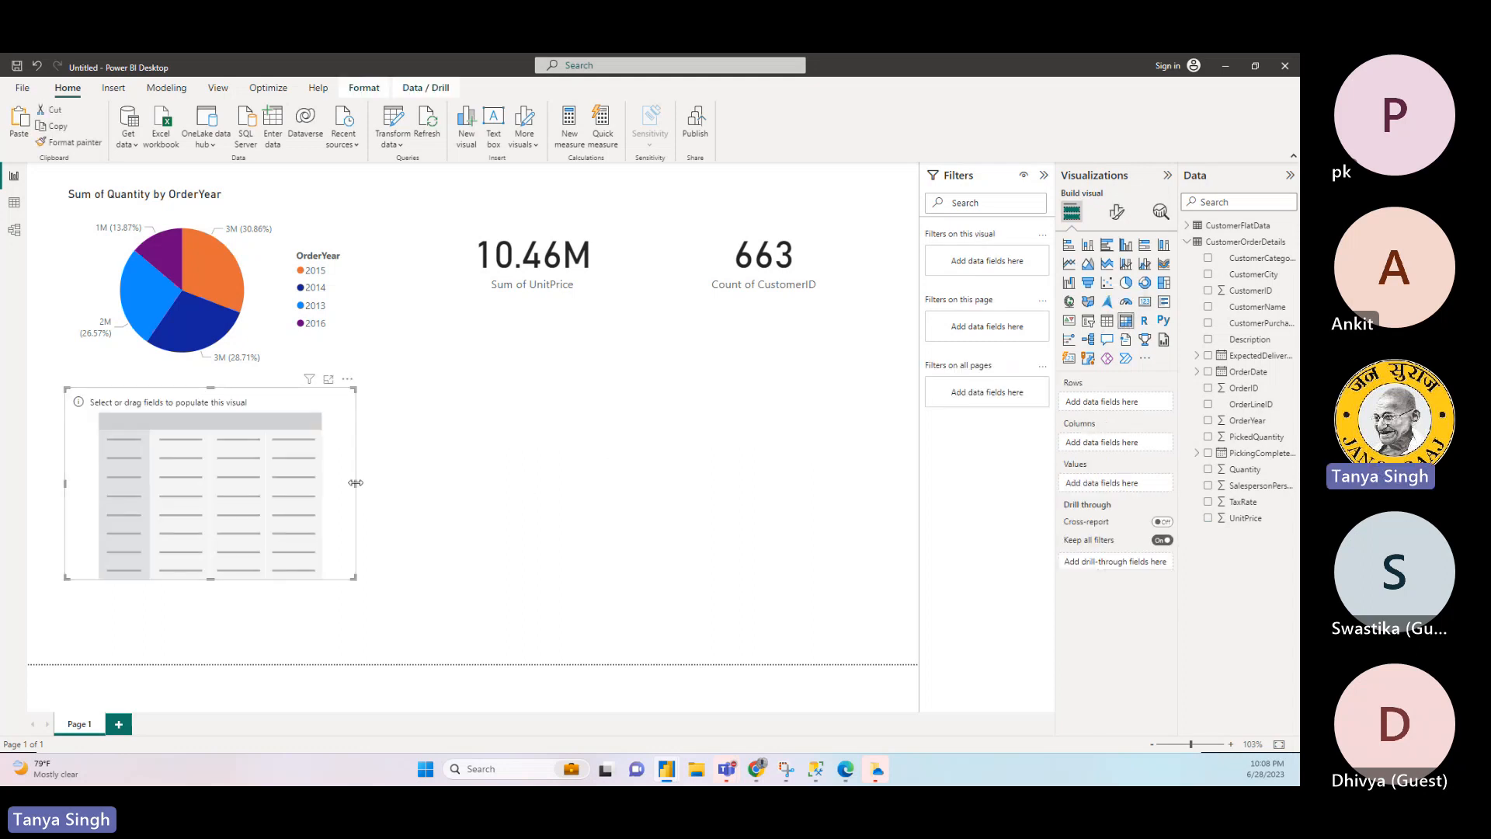
pyautogui.moveTo(355, 482); pyautogui.dragTo(683, 482)
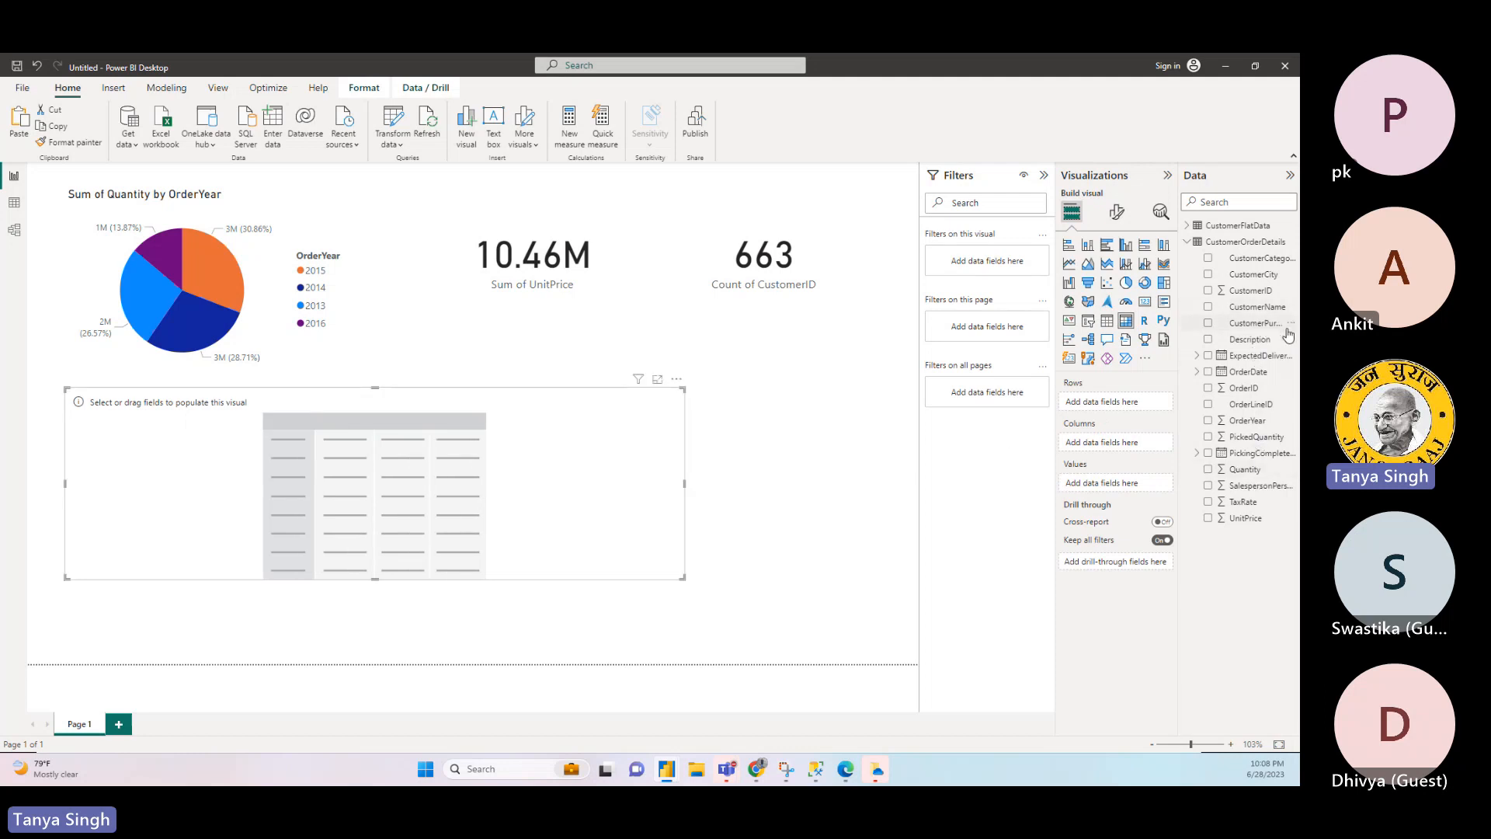
pyautogui.moveTo(1263, 263); pyautogui.dragTo(1125, 406)
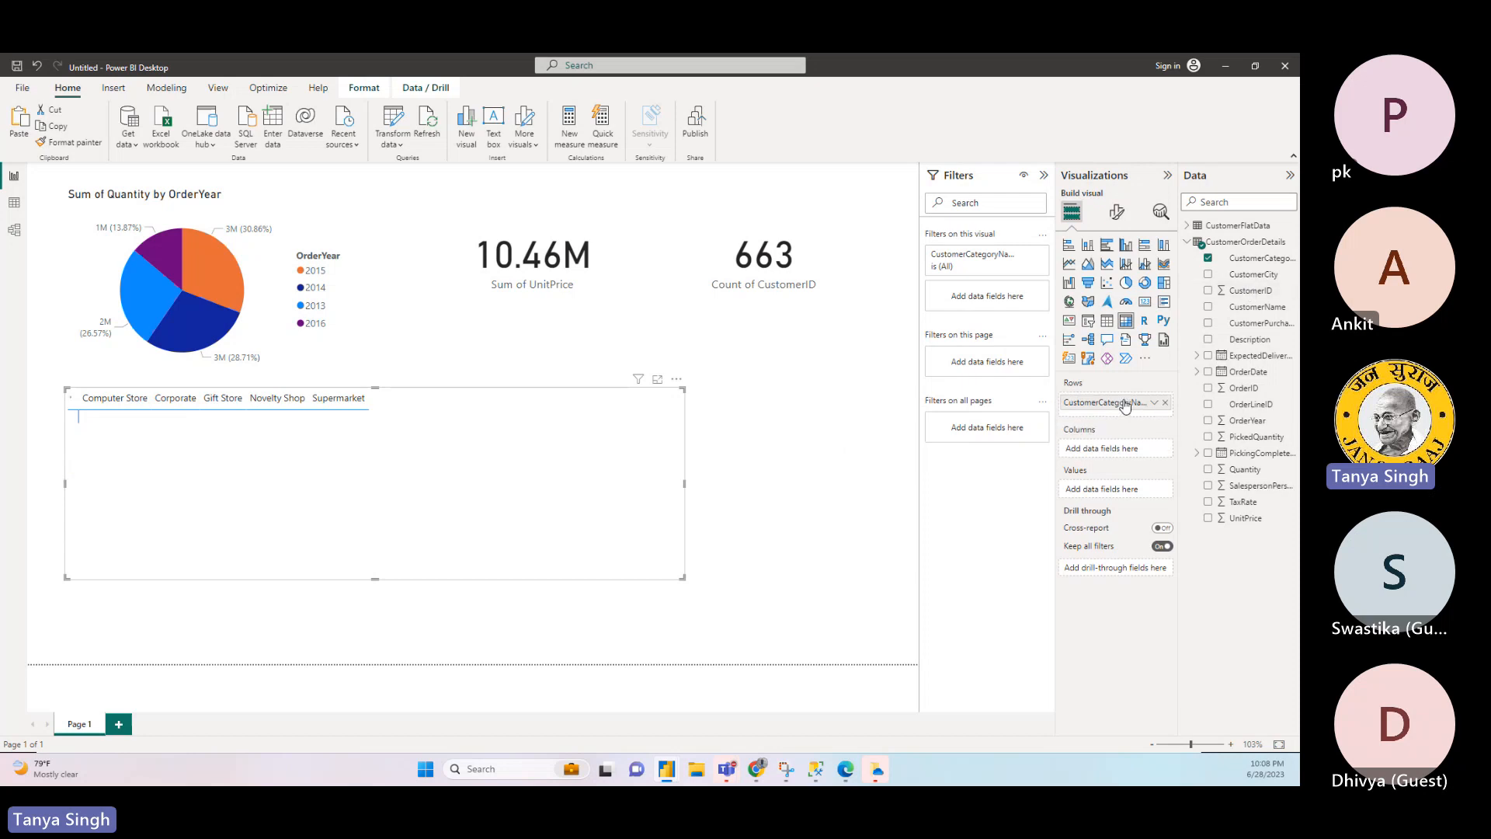
pyautogui.moveTo(1247, 420); pyautogui.dragTo(1133, 453)
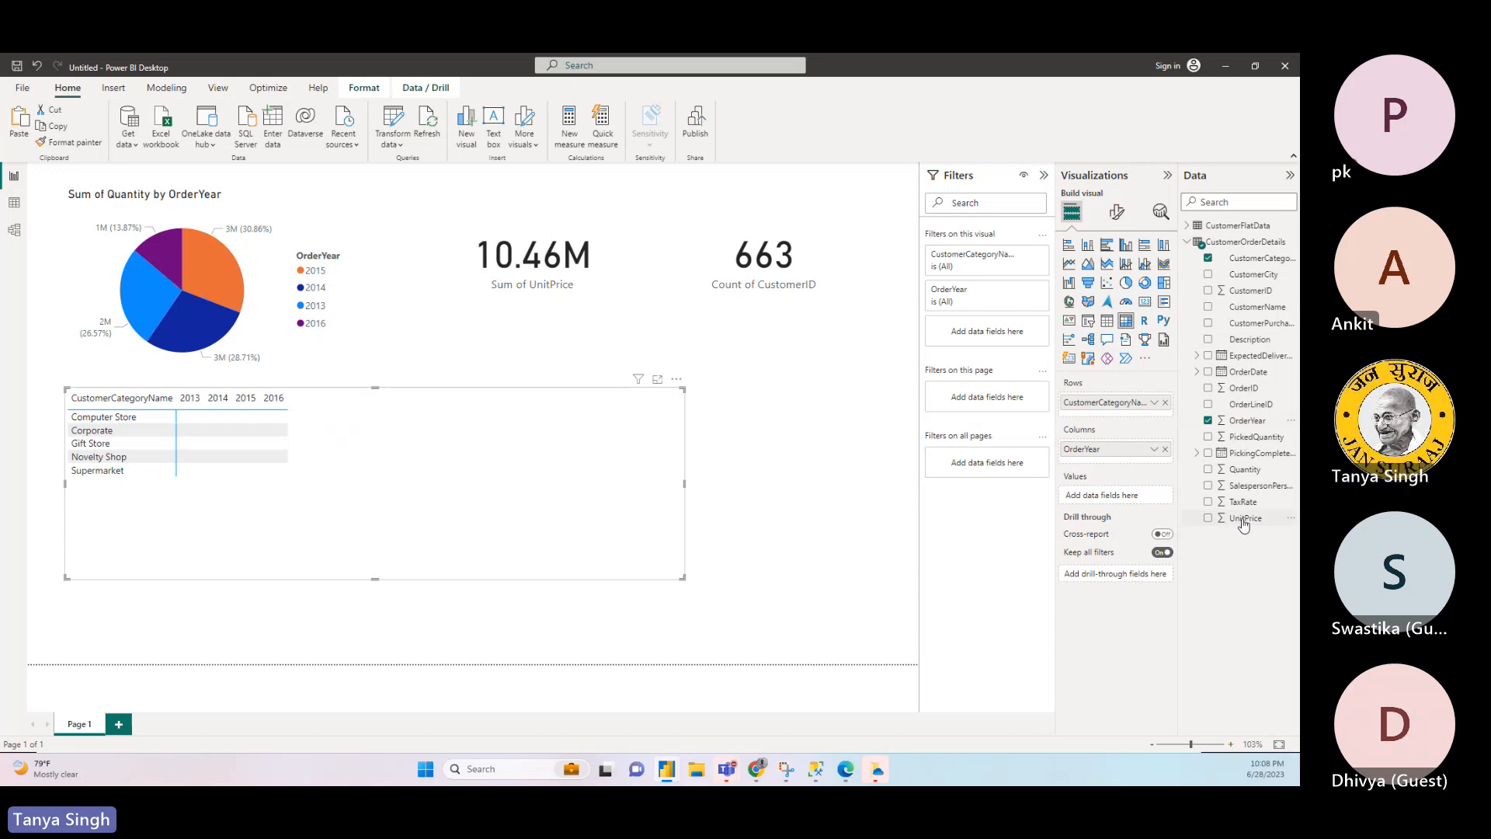
pyautogui.moveTo(1243, 518); pyautogui.dragTo(1124, 497)
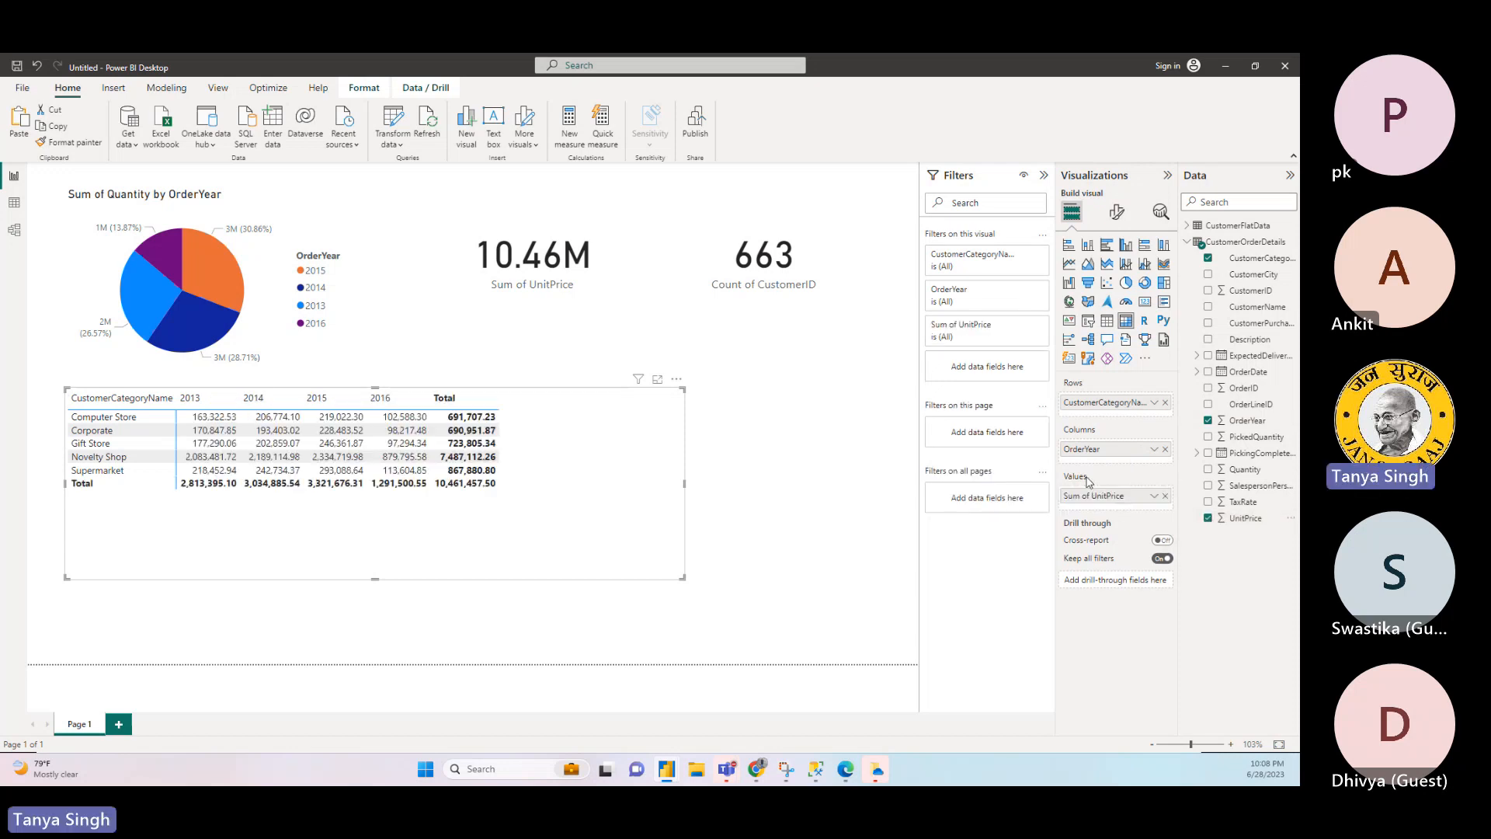
# - Add Quantity to the matrix values, and try TaxRate there before removing it
pyautogui.moveTo(1247, 469); pyautogui.dragTo(1129, 513)
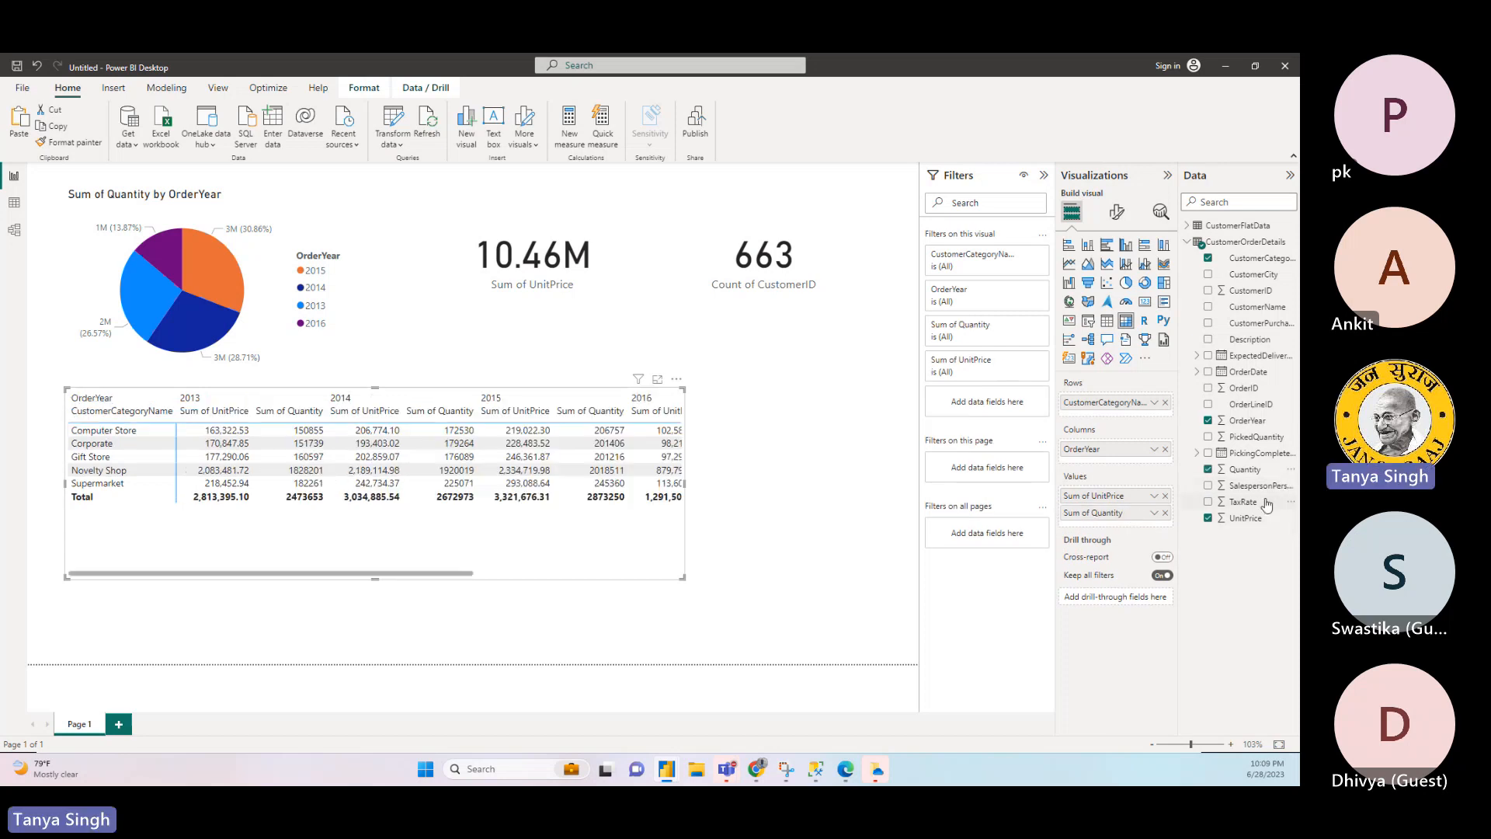
pyautogui.moveTo(1243, 501); pyautogui.dragTo(1132, 529)
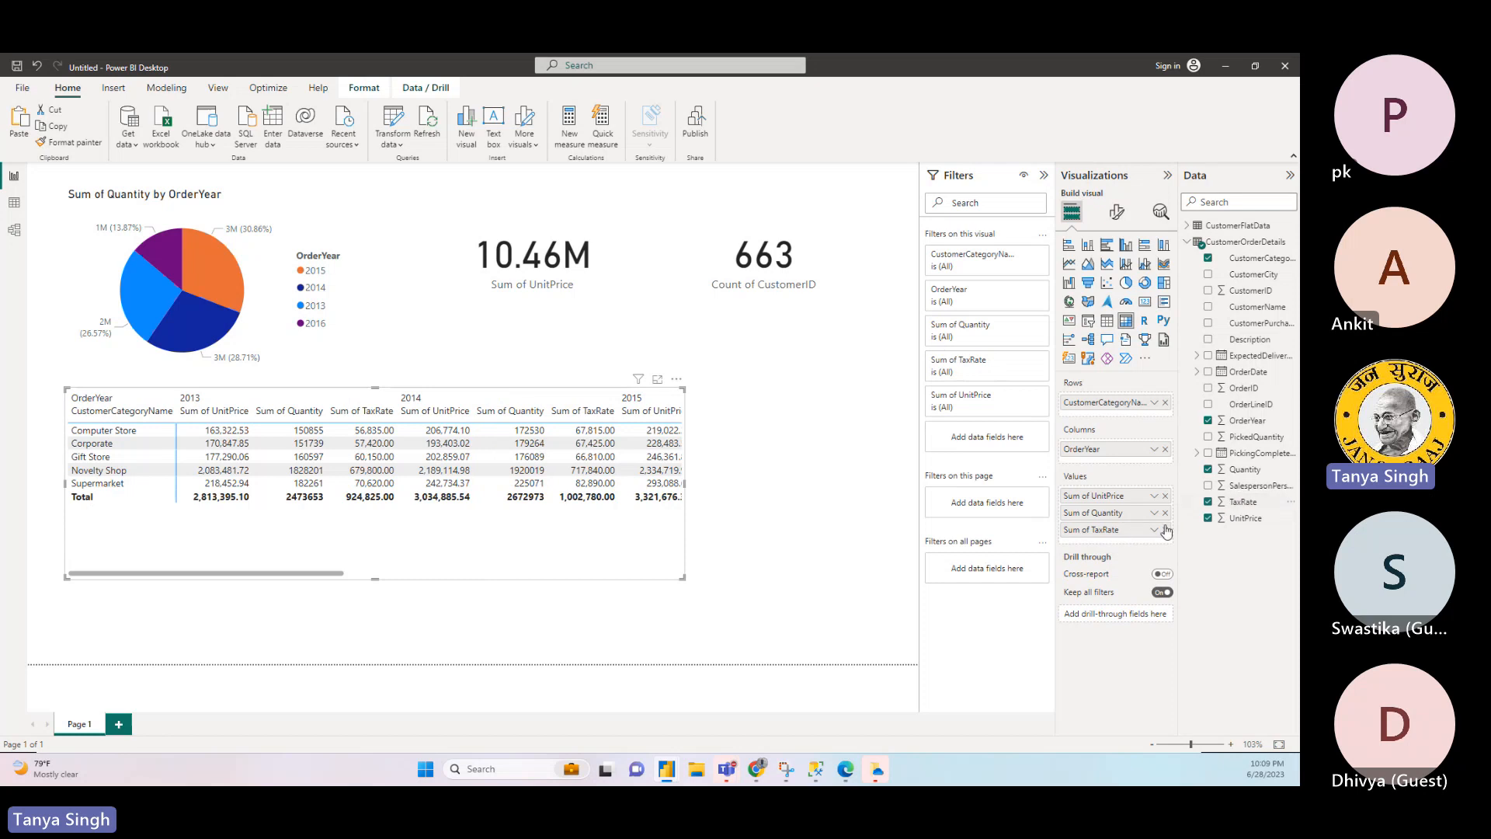
pyautogui.click(1164, 529)
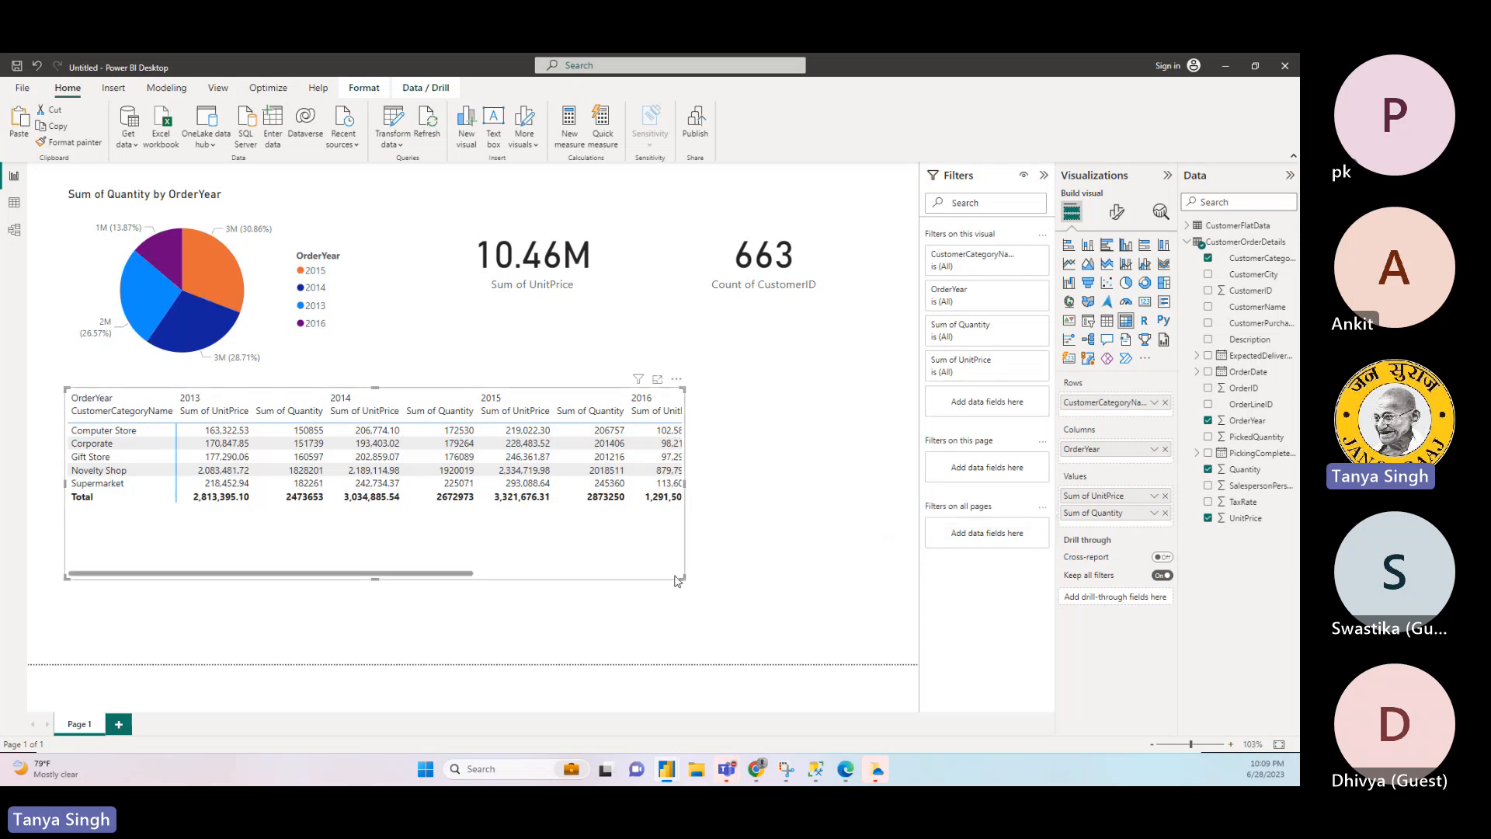
# - Enlarge the matrix and shift it so that it spans the full width of the report page
pyautogui.moveTo(683, 576); pyautogui.dragTo(924, 641)
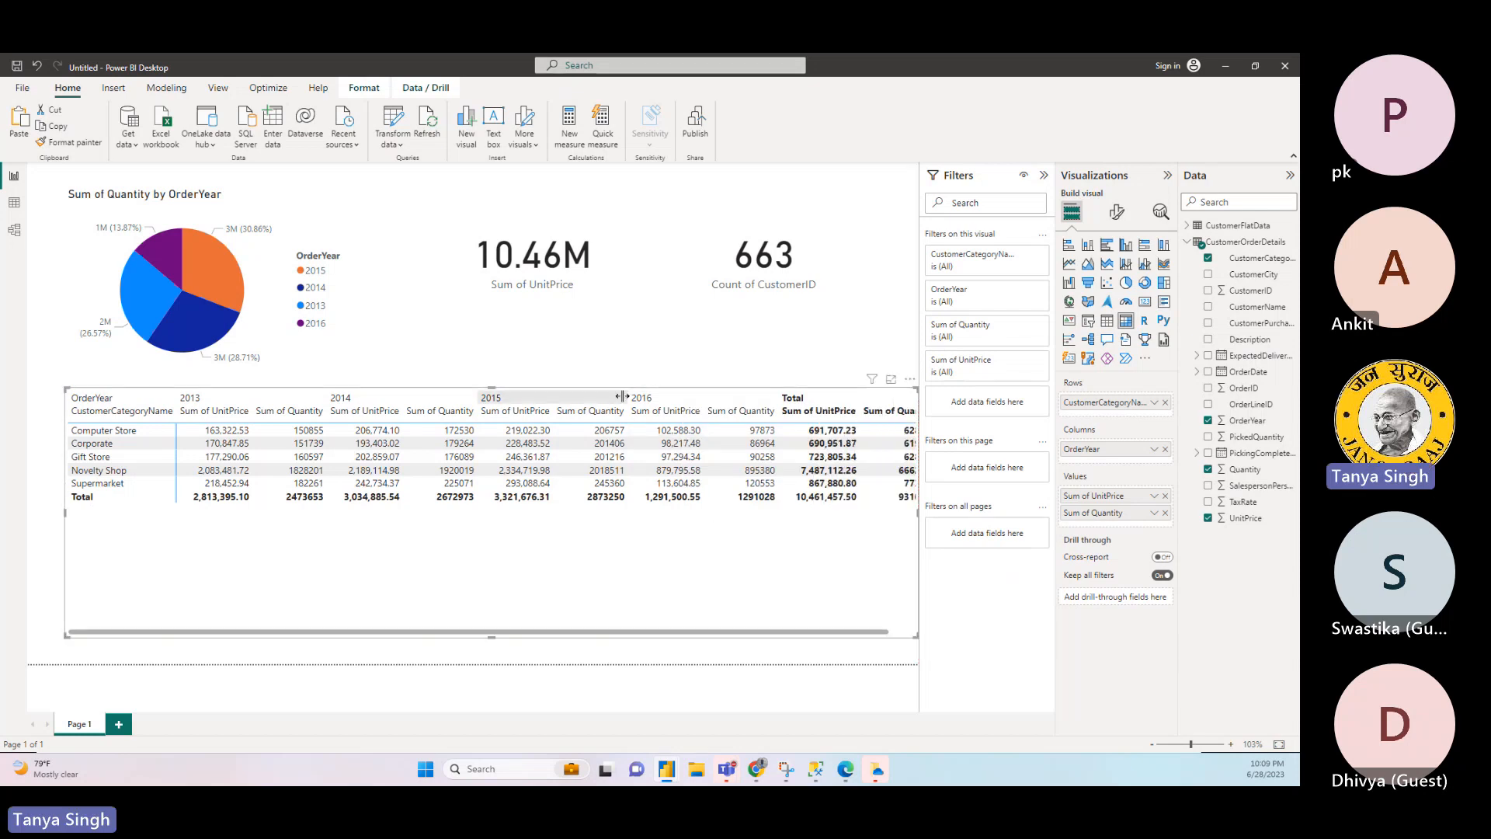
pyautogui.moveTo(595, 394); pyautogui.dragTo(562, 396)
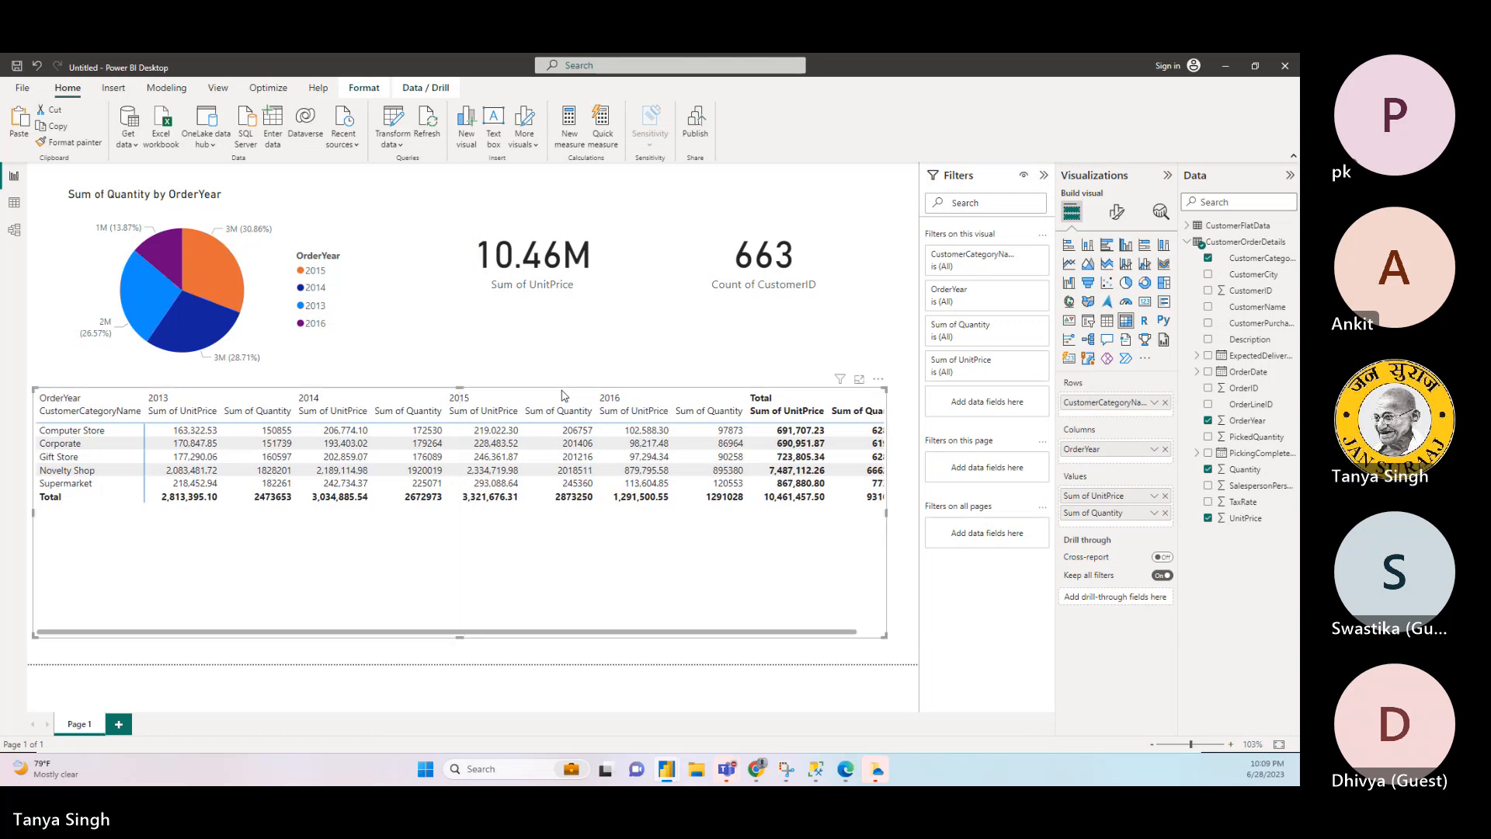
pyautogui.moveTo(885, 517); pyautogui.dragTo(920, 528)
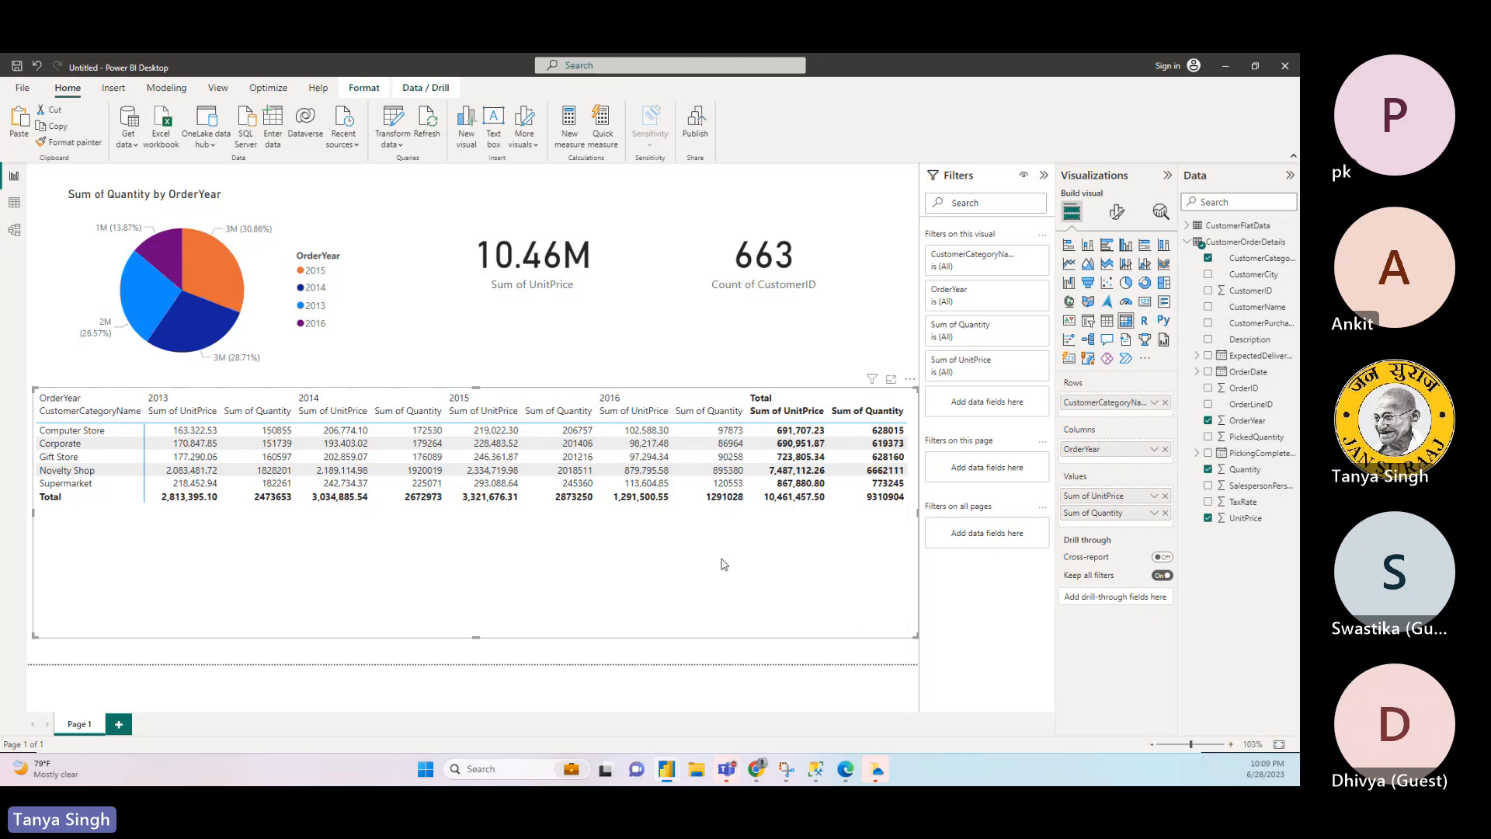
# - Shift the CustomerID card and the UnitPrice card further right above the matrix
pyautogui.click(862, 330)
pyautogui.click(788, 301)
pyautogui.moveTo(789, 302); pyautogui.dragTo(850, 314)
pyautogui.click(583, 306)
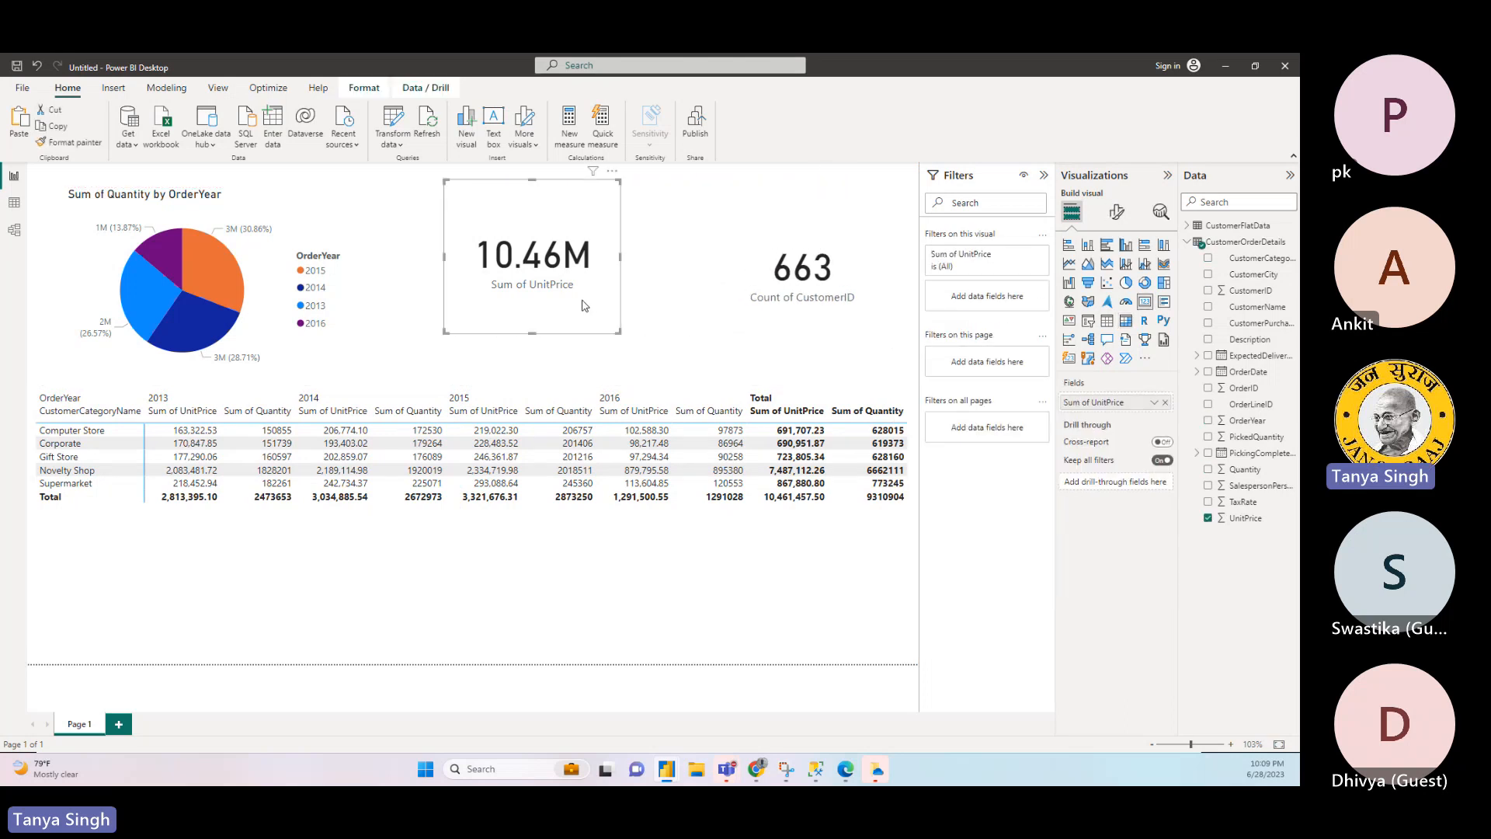
pyautogui.moveTo(582, 306); pyautogui.dragTo(649, 312)
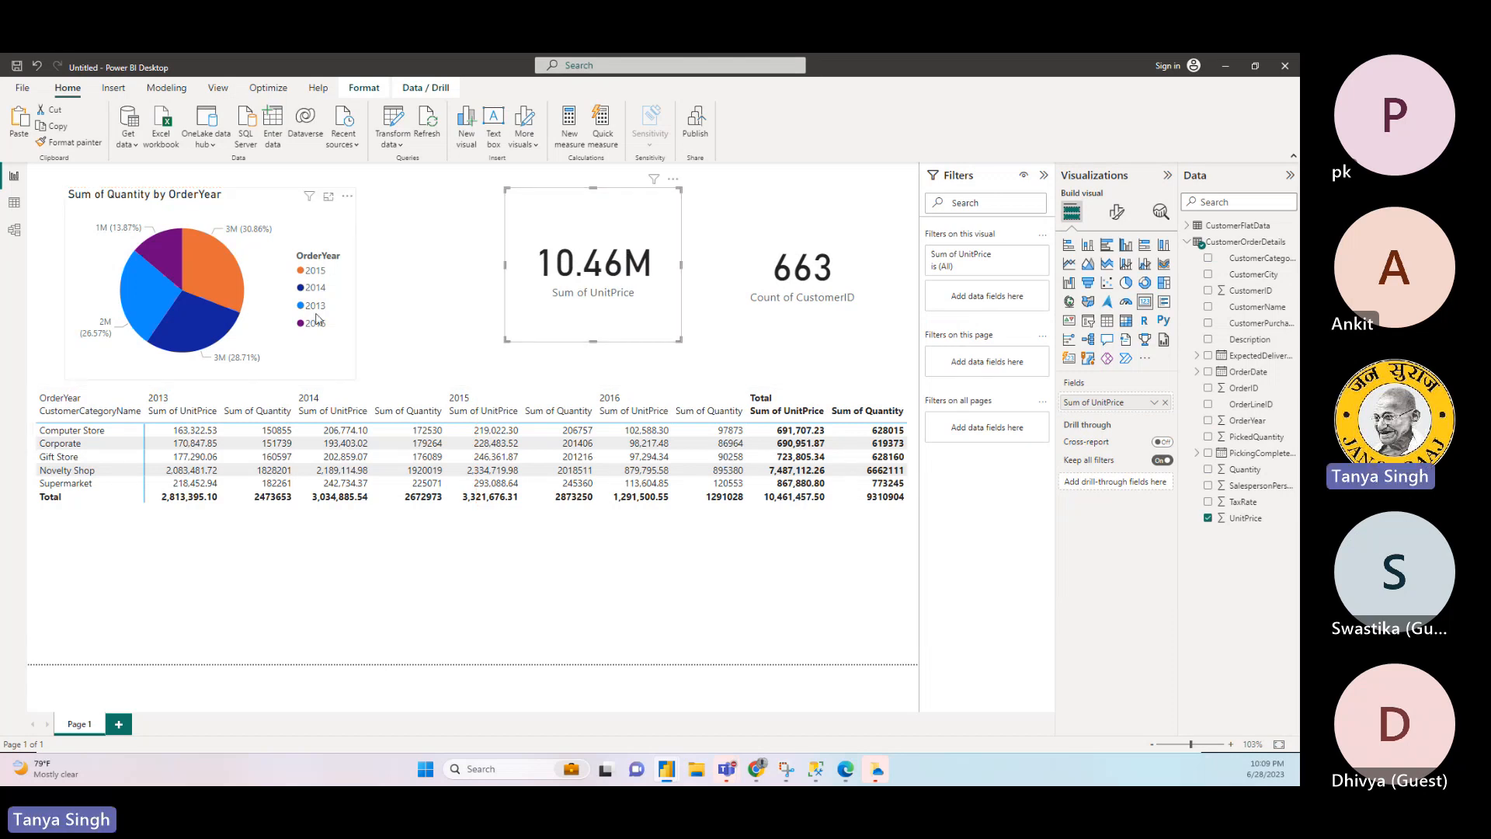
# - Cross-filter the cards and matrix by the 2014 slice of the pie chart, and clear the selection again
pyautogui.click(194, 314)
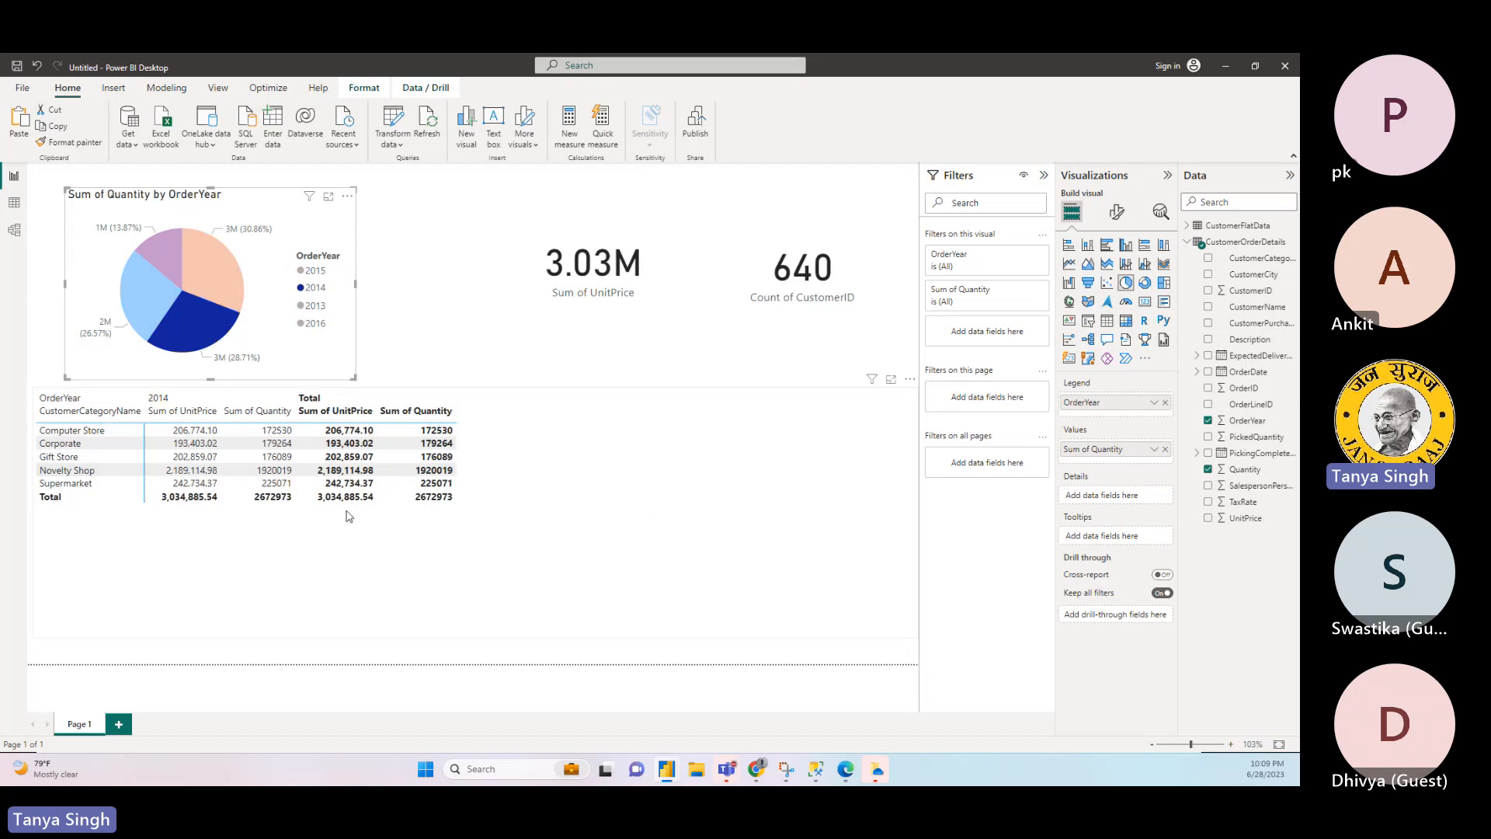
pyautogui.click(198, 310)
pyautogui.click(199, 315)
pyautogui.click(347, 349)
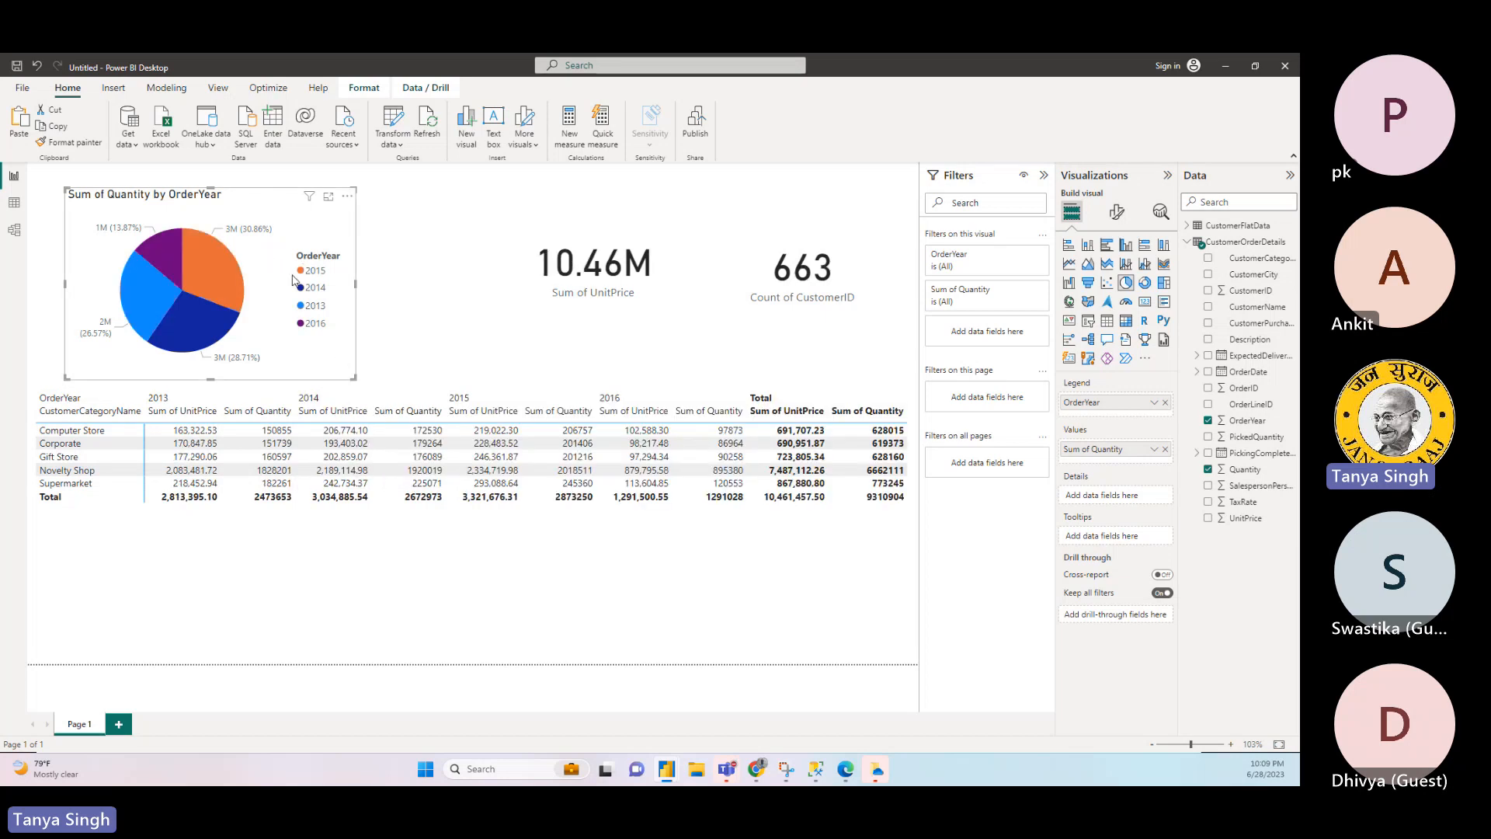
# - Duplicate the Quantity by OrderYear pie chart, place the copy to its right and make it narrower
pyautogui.click(412, 293)
pyautogui.click(350, 303)
pyautogui.hotkey('ctrl', 'c')
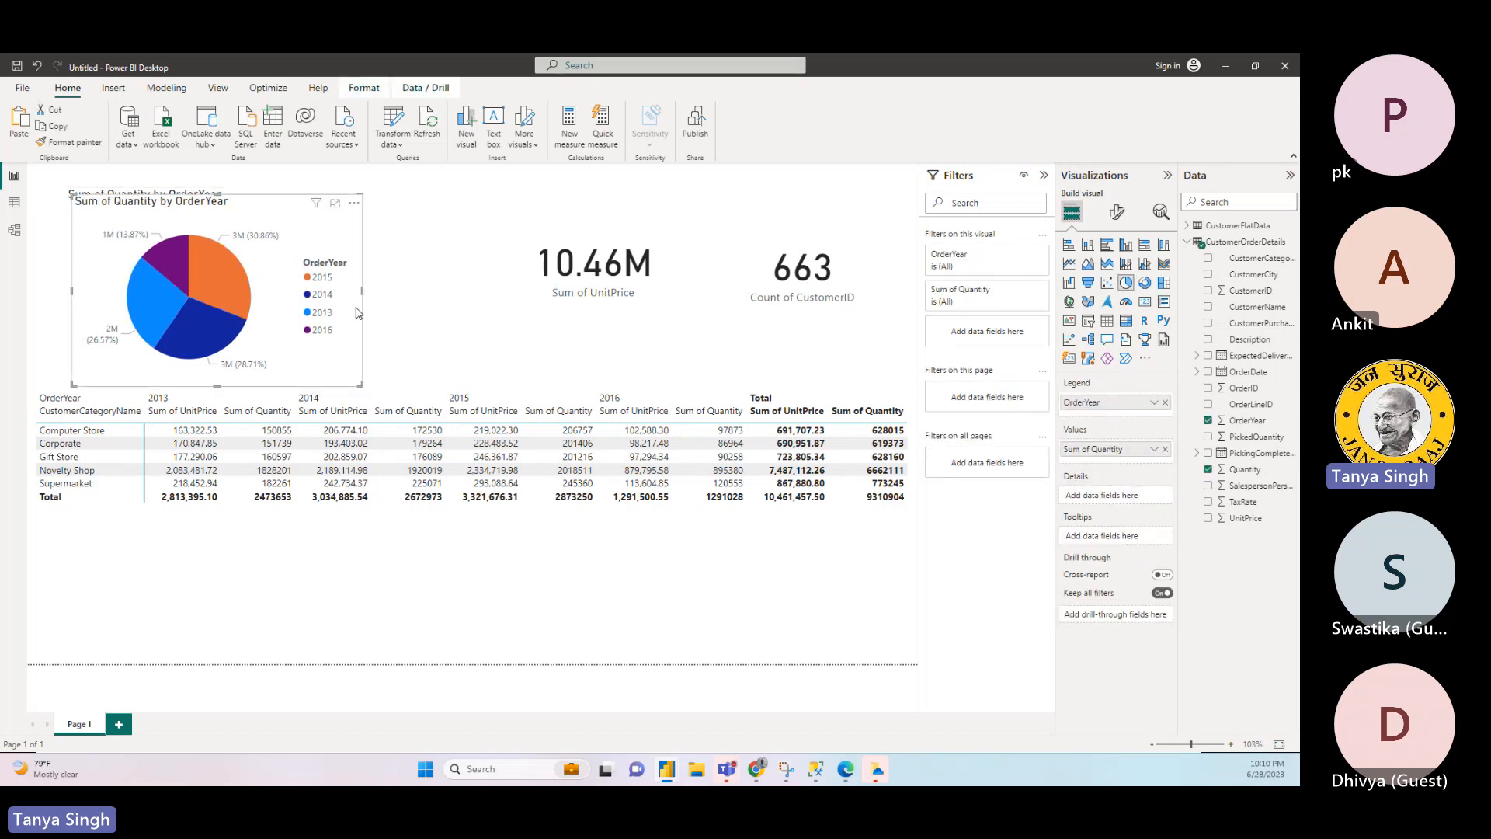
pyautogui.hotkey('ctrl', 'v')
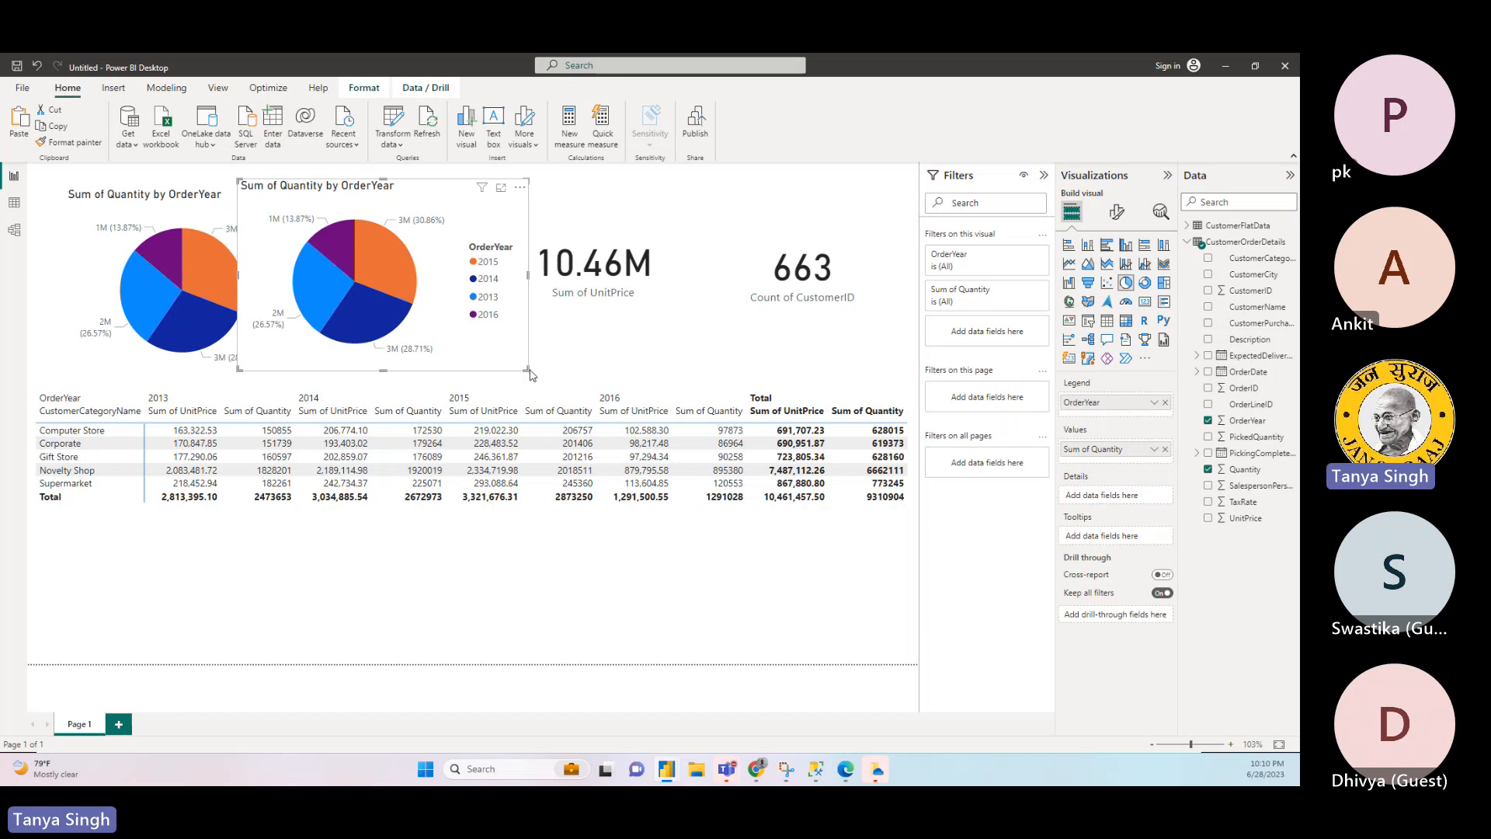
pyautogui.moveTo(525, 369); pyautogui.dragTo(486, 371)
# - Shrink the CustomerID and UnitPrice cards and move them right to make room for the copied pie chart
pyautogui.click(596, 241)
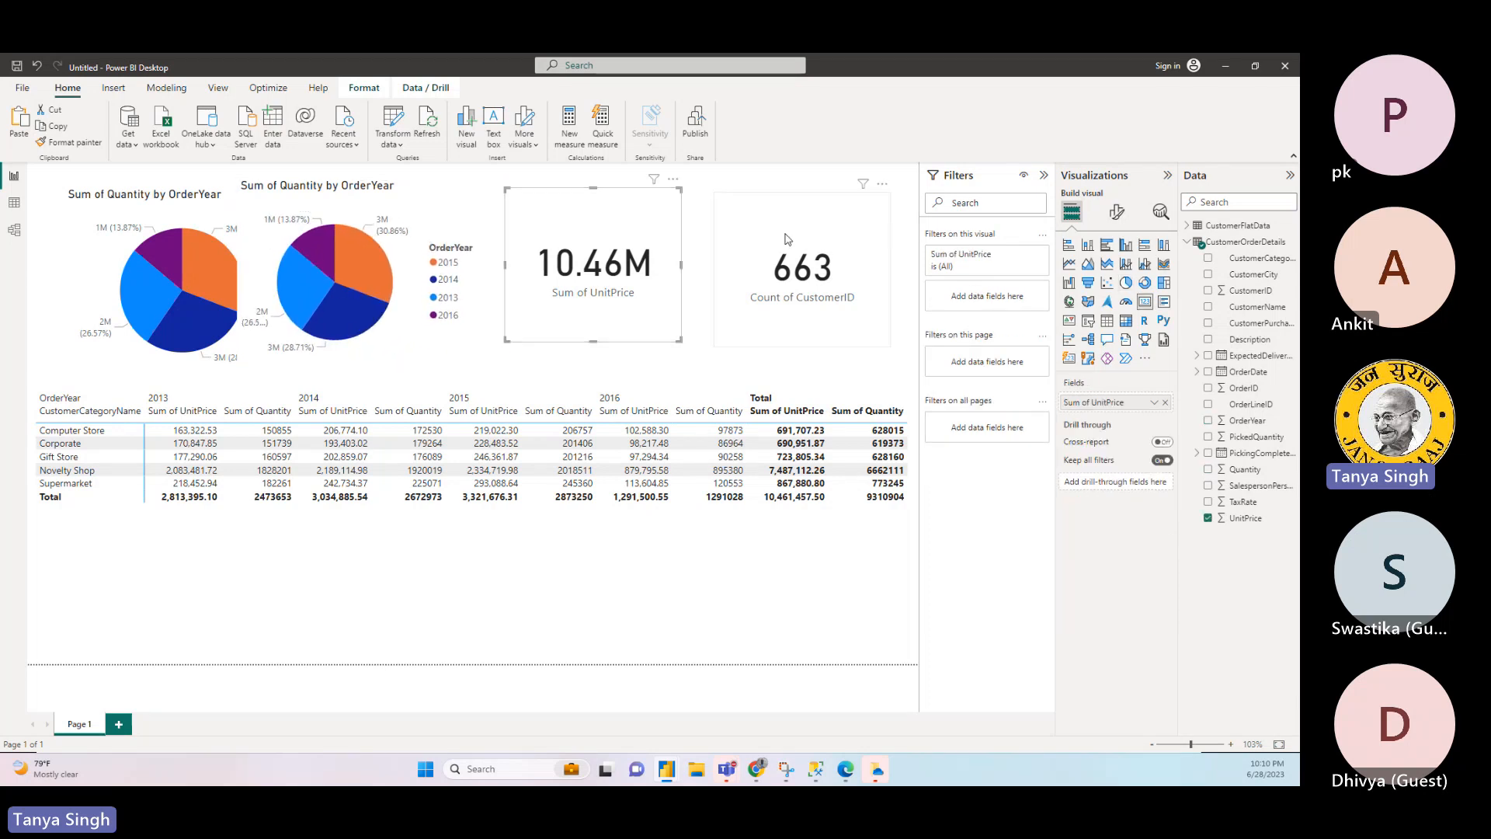
pyautogui.click(781, 271)
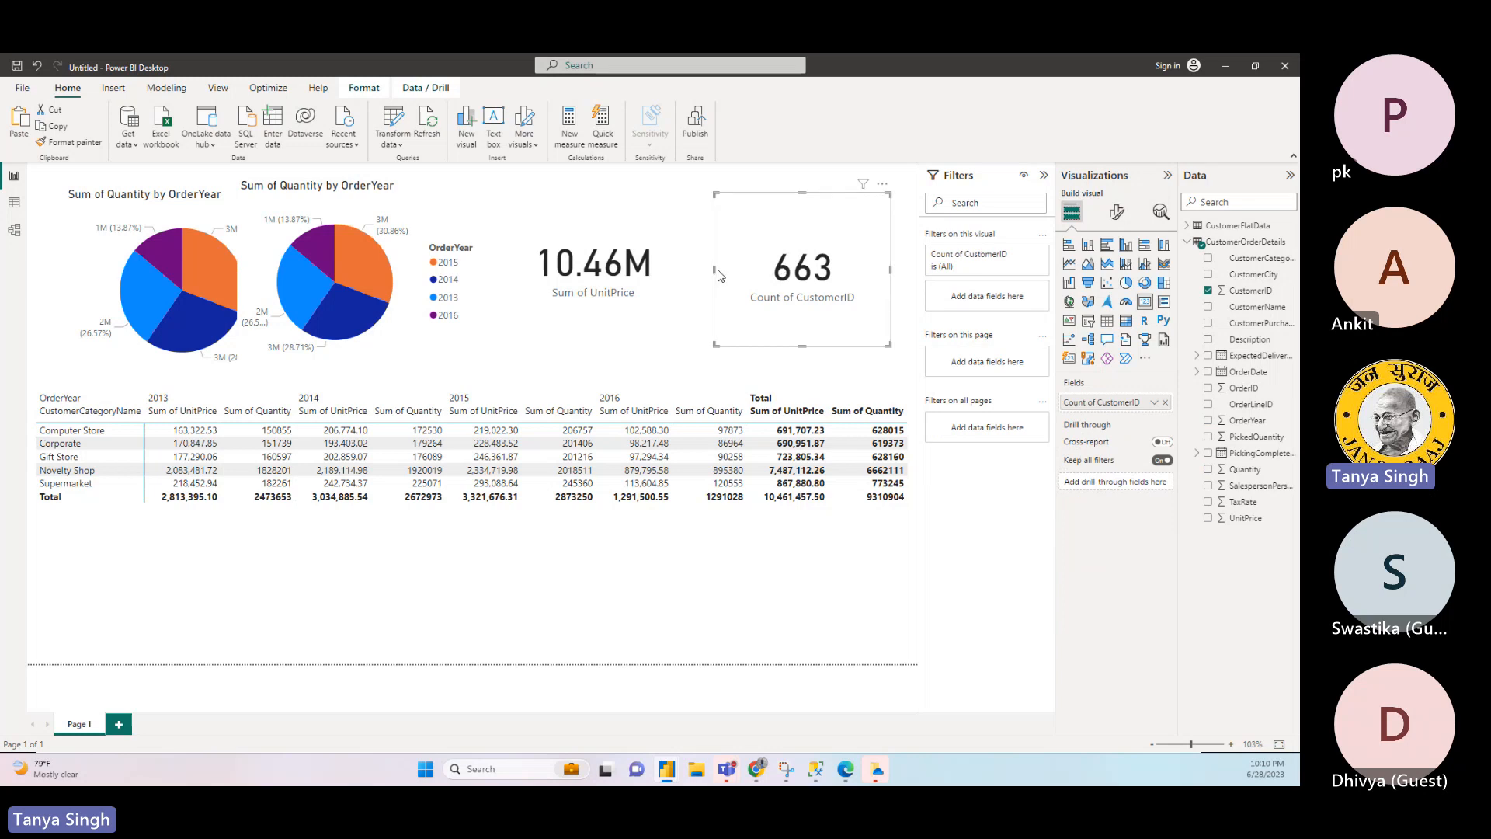
pyautogui.moveTo(714, 269); pyautogui.dragTo(751, 270)
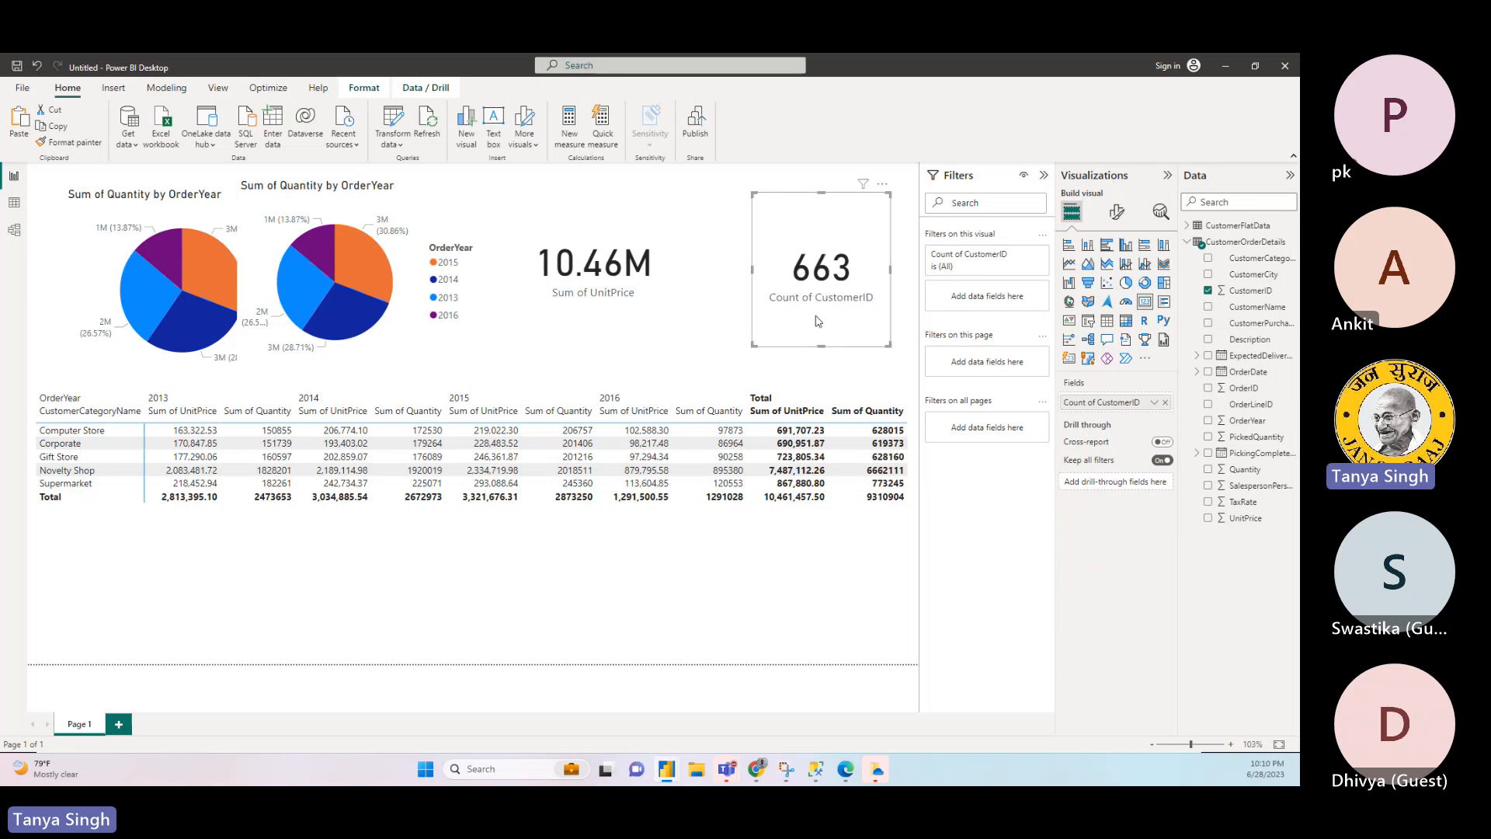
pyautogui.moveTo(823, 339); pyautogui.dragTo(823, 301)
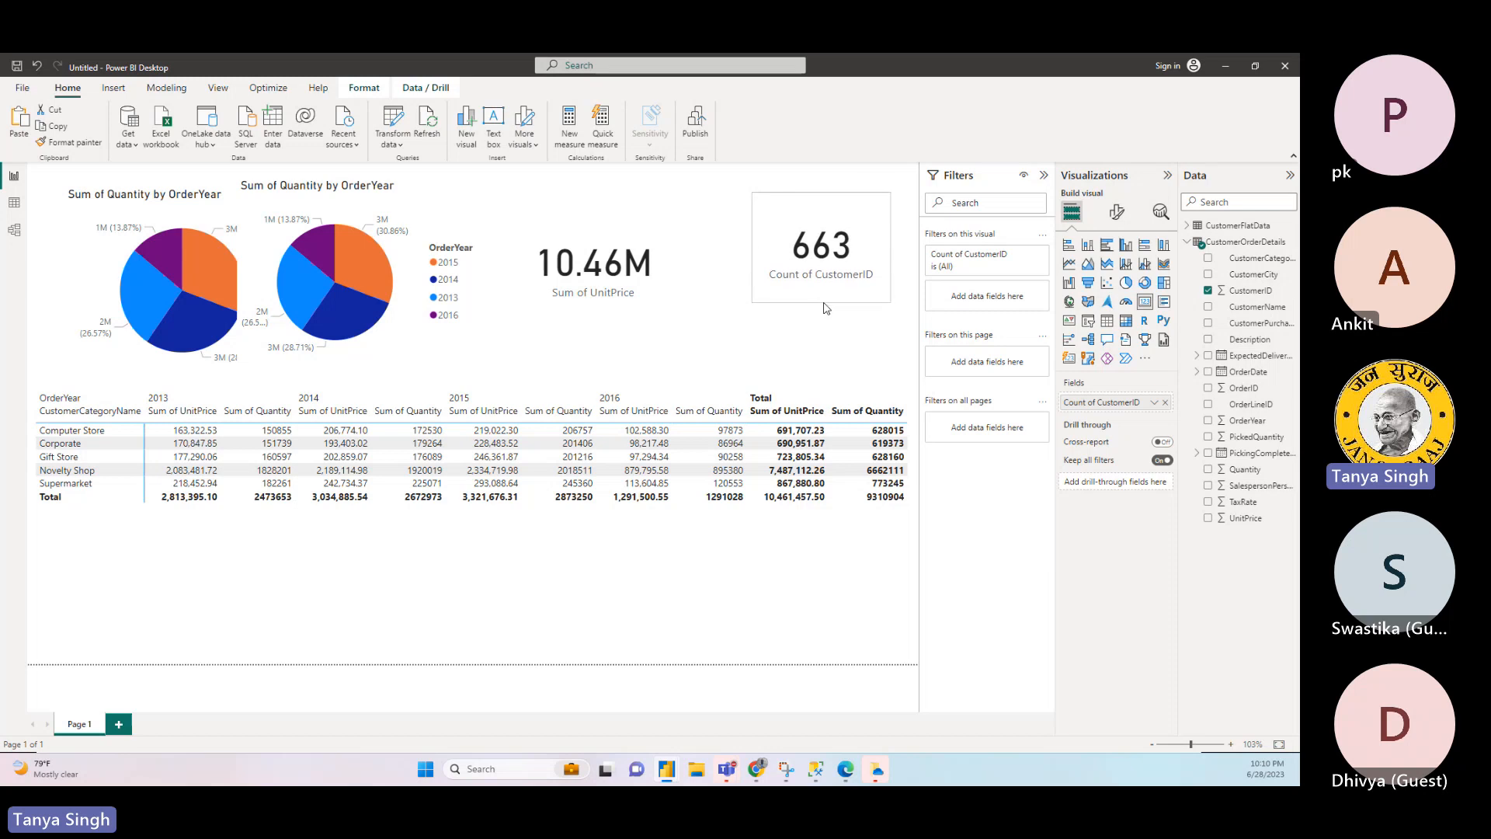
pyautogui.moveTo(857, 218); pyautogui.dragTo(867, 235)
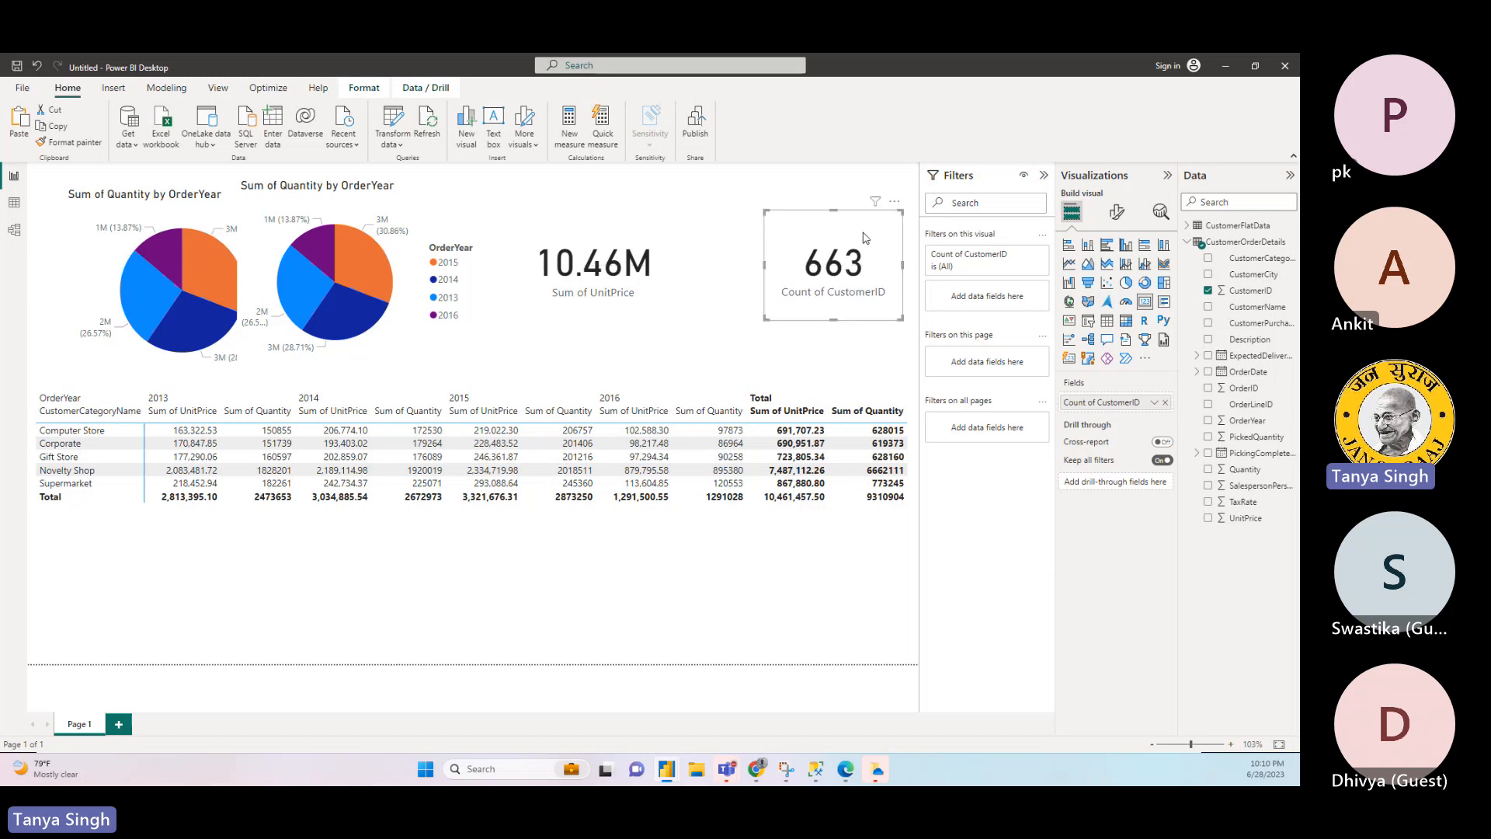
pyautogui.click(667, 322)
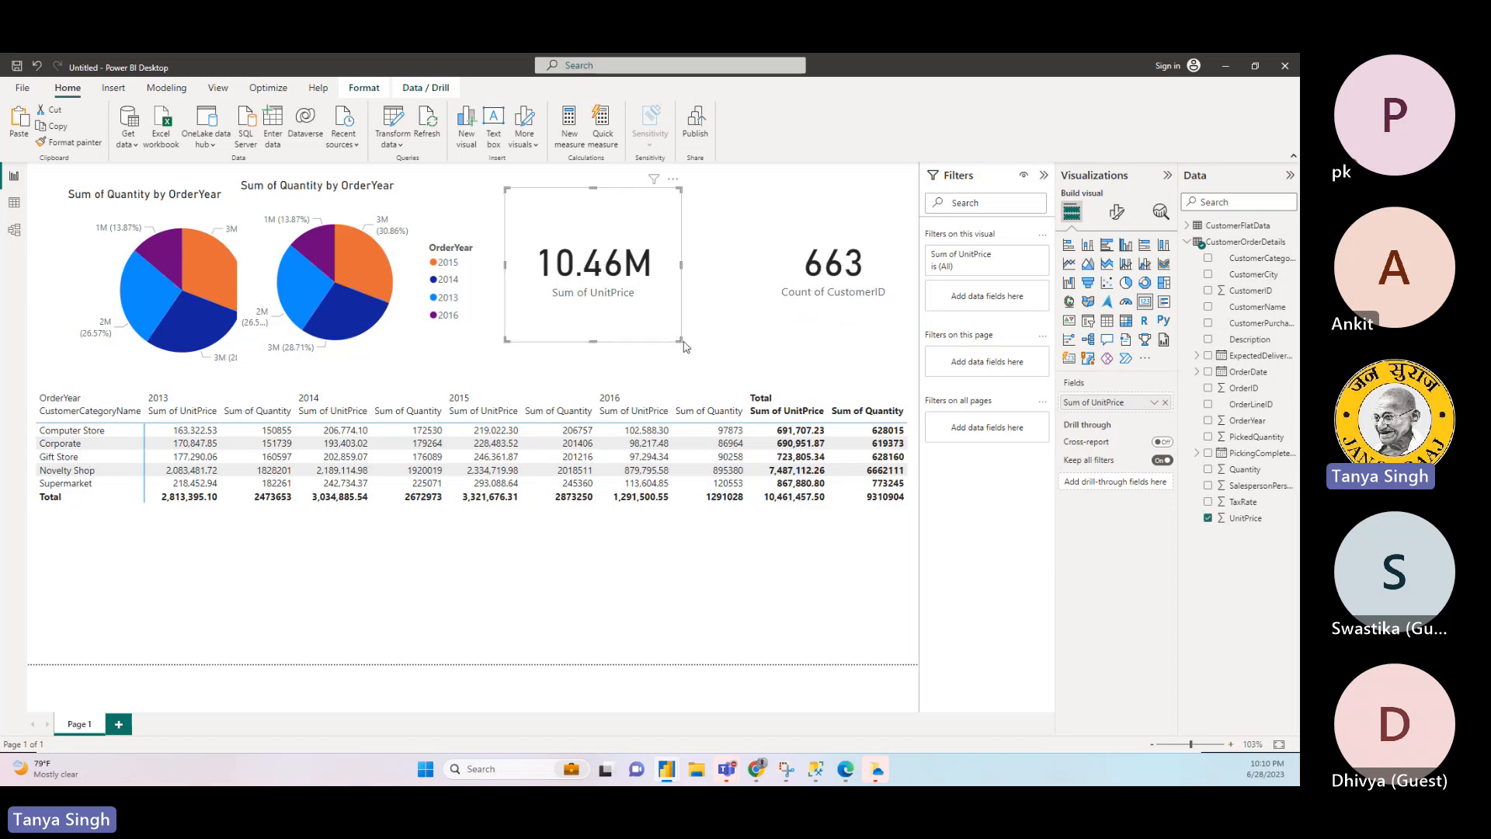
pyautogui.moveTo(678, 340); pyautogui.dragTo(723, 296)
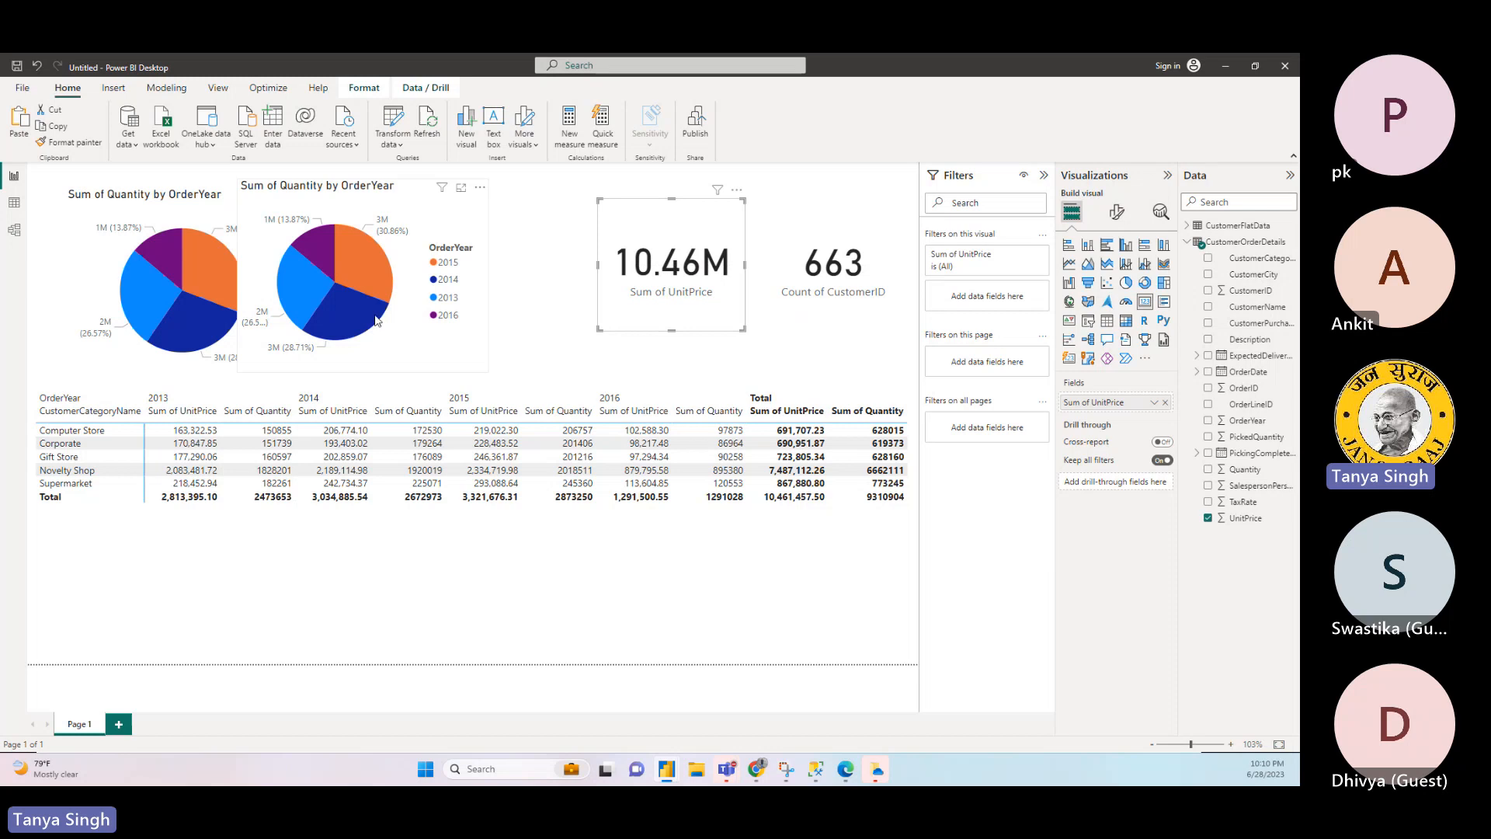
# - Arrange the two pie charts side by side and replace OrderYear with CustomerCategoryName in the original chart's legend
pyautogui.moveTo(377, 323); pyautogui.dragTo(483, 330)
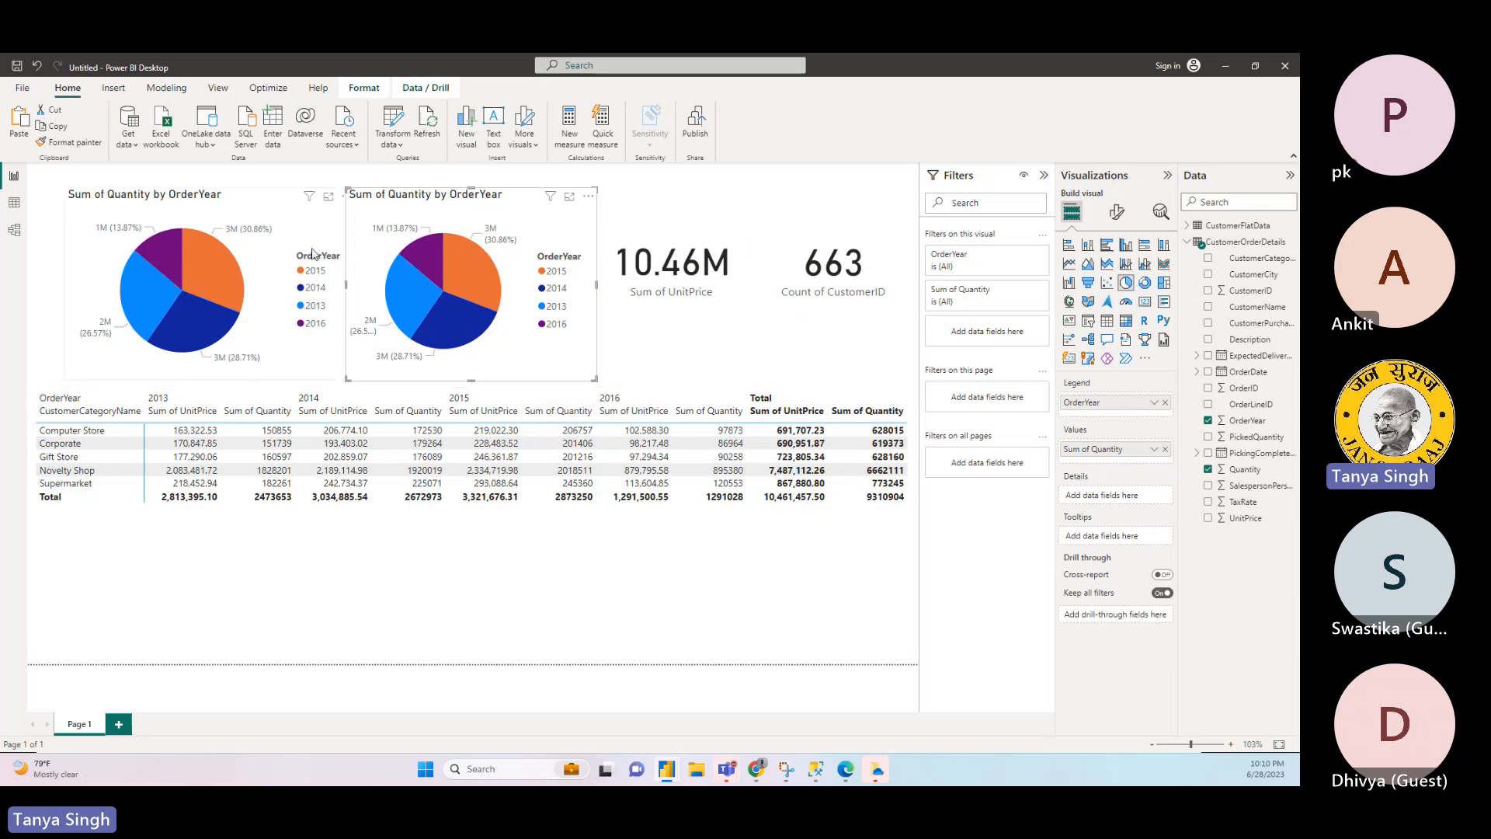
pyautogui.moveTo(315, 228); pyautogui.dragTo(295, 228)
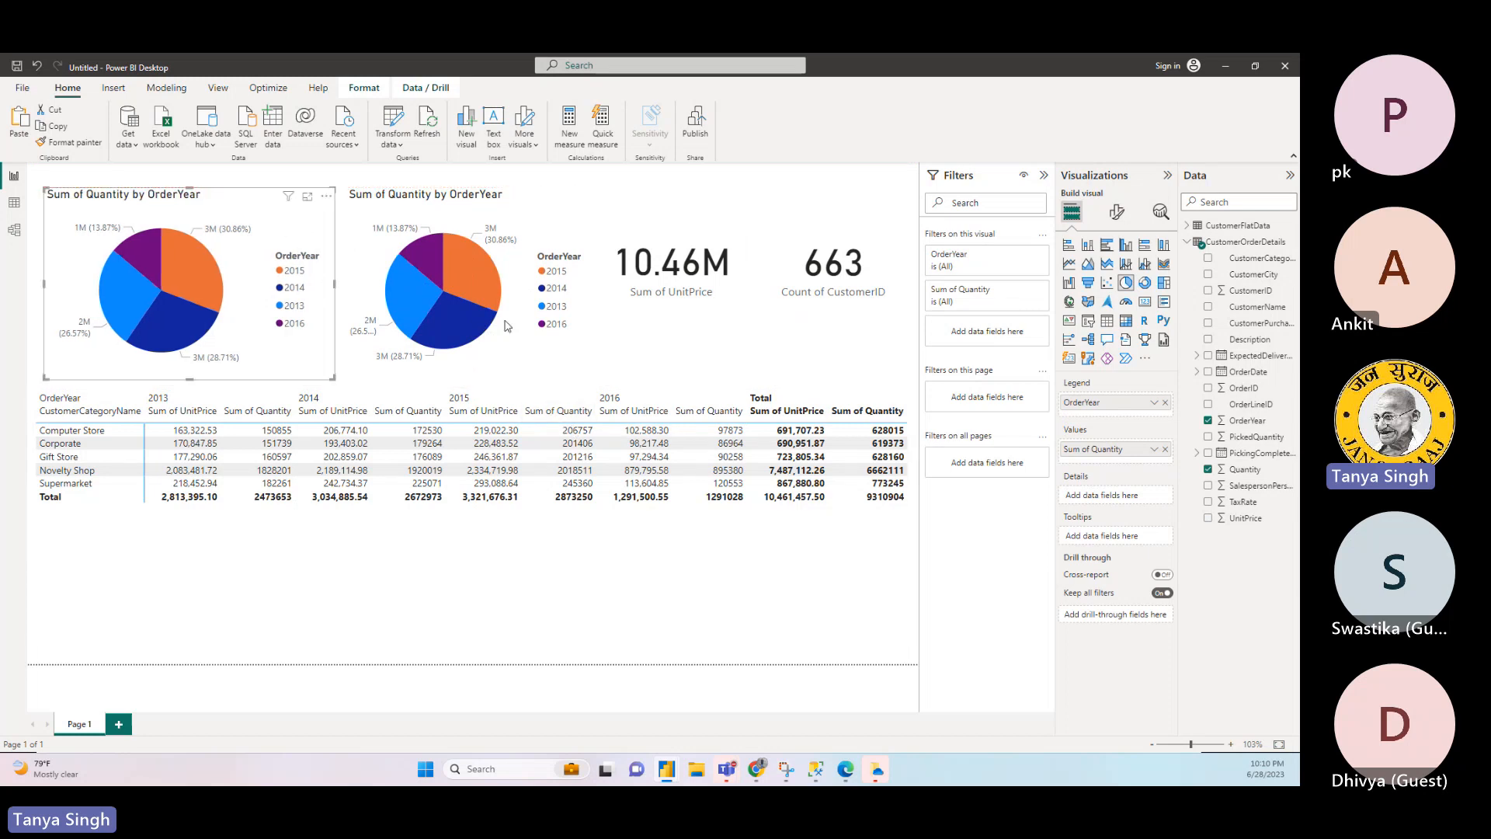
pyautogui.click(1165, 403)
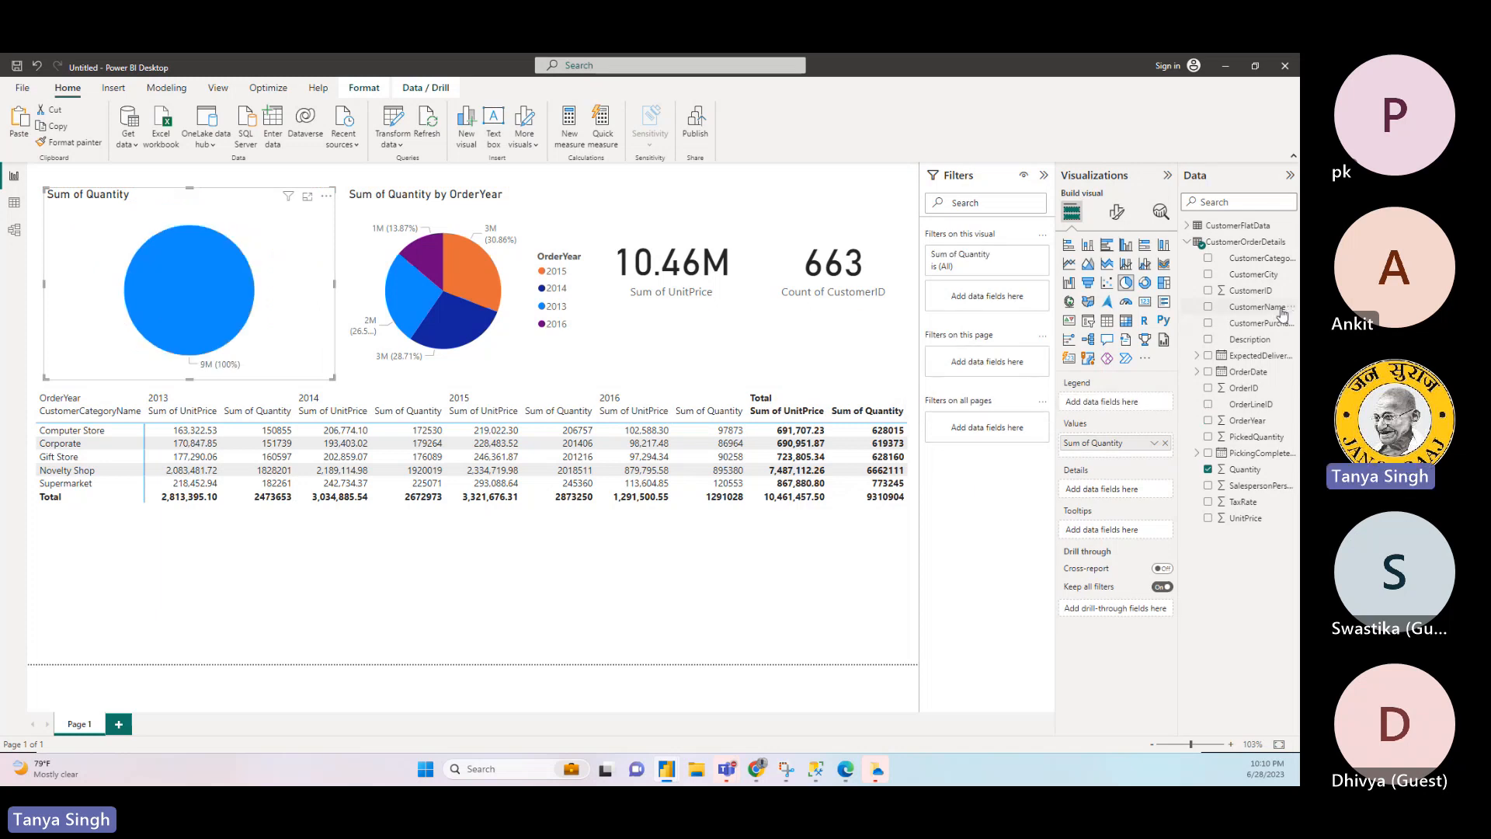
pyautogui.moveTo(1258, 258); pyautogui.dragTo(1131, 405)
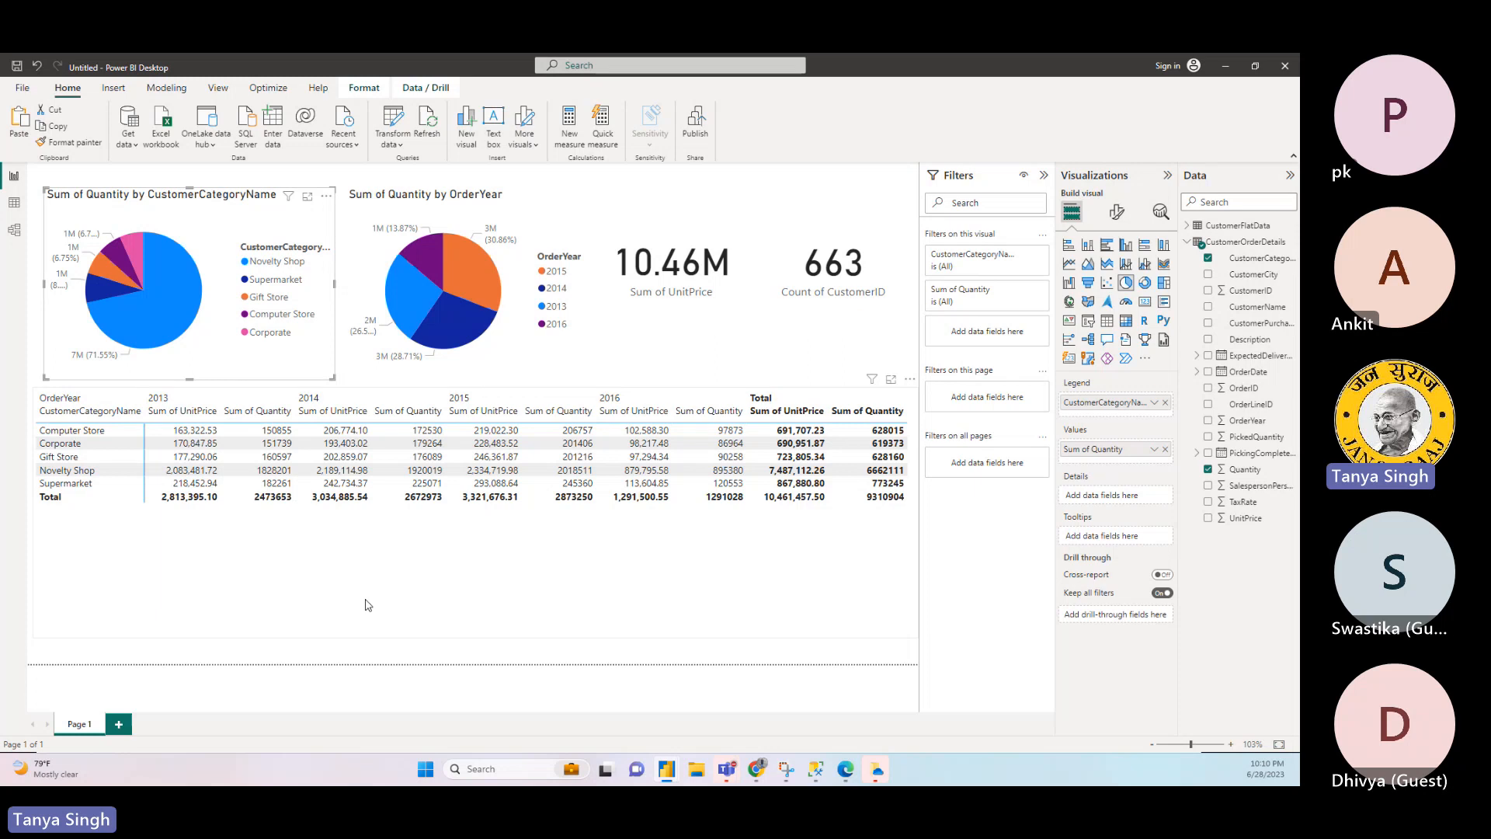
# - Move the matrix and both Sum of Quantity pie charts down to free space along the top of the report page
pyautogui.moveTo(172, 327)
pyautogui.moveTo(110, 273)
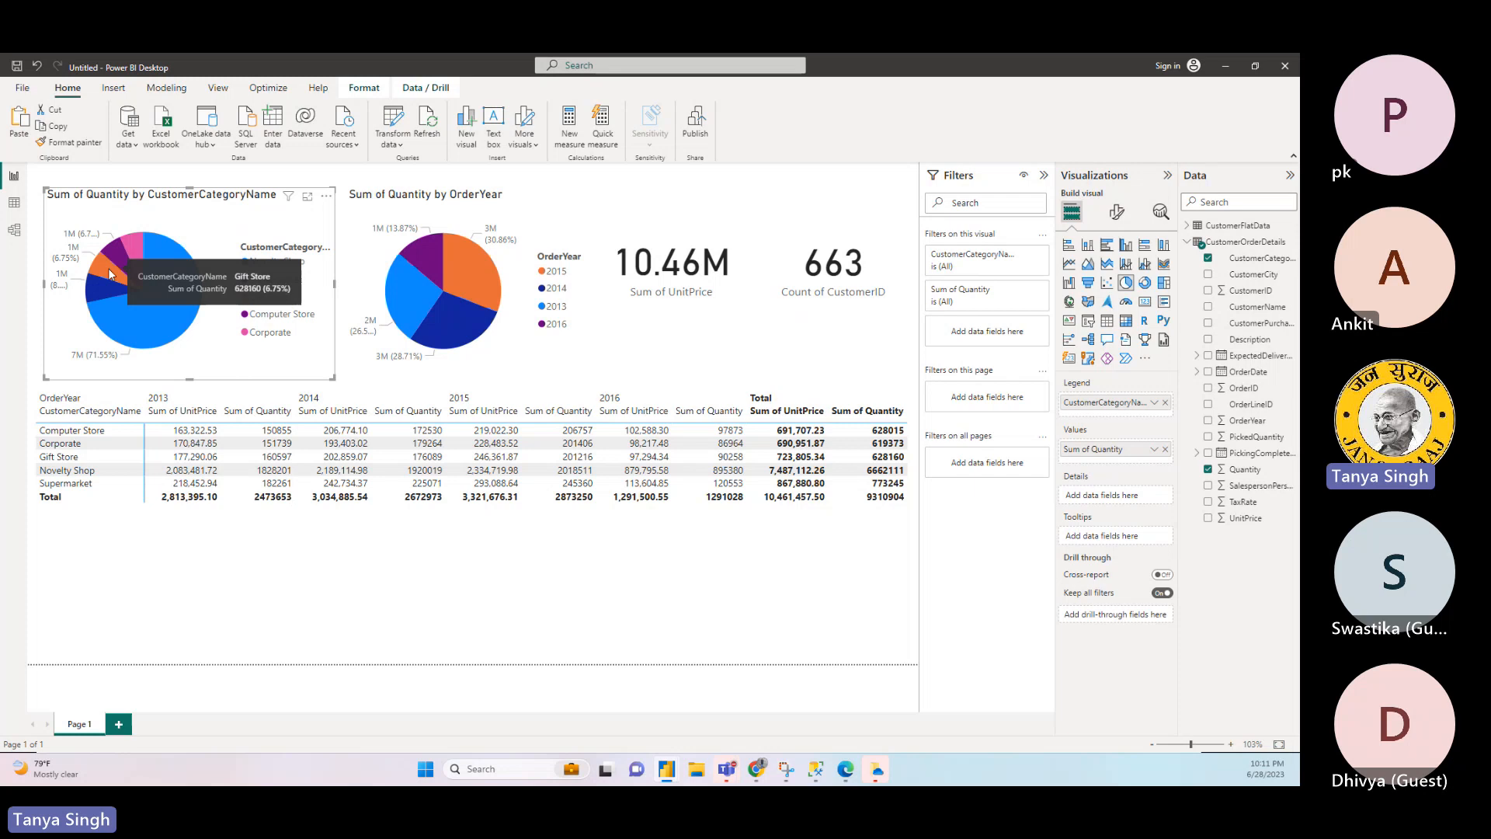
pyautogui.click(299, 566)
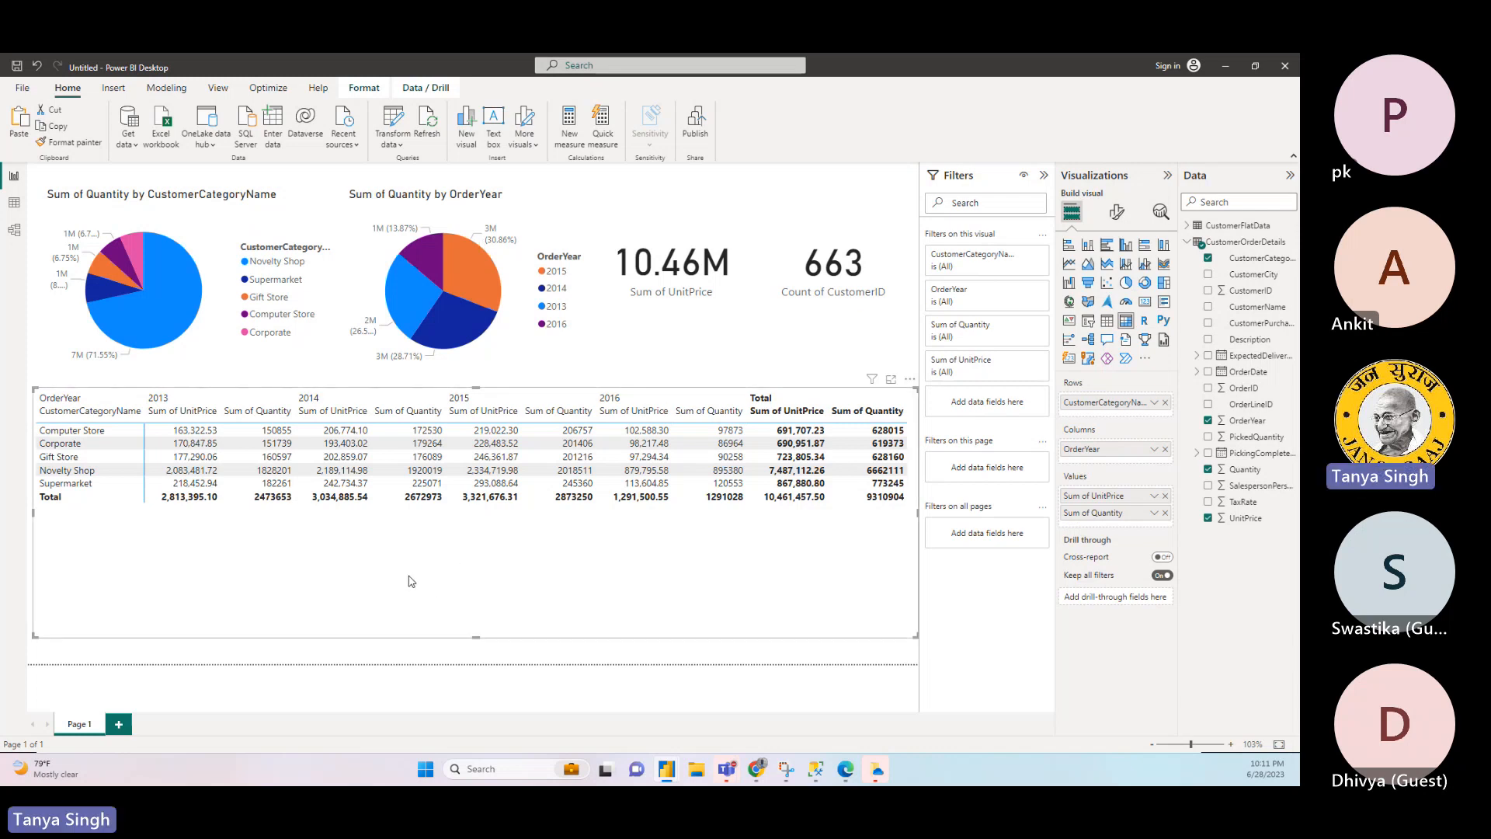
pyautogui.moveTo(475, 635)
pyautogui.mouseDown()
pyautogui.moveTo(481, 561)
pyautogui.moveTo(479, 618)
pyautogui.mouseUp()
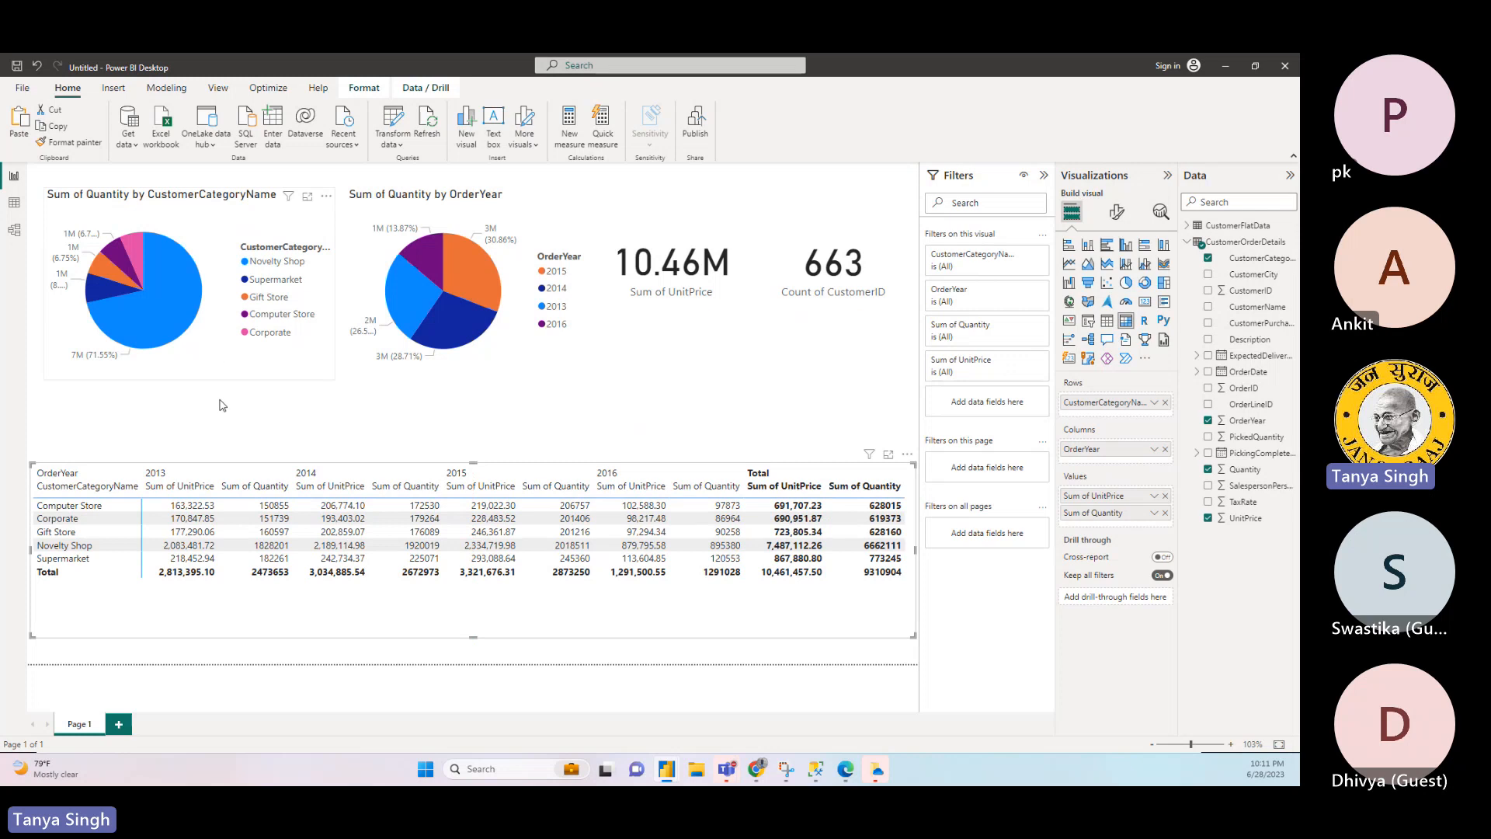
pyautogui.moveTo(225, 359); pyautogui.dragTo(223, 416)
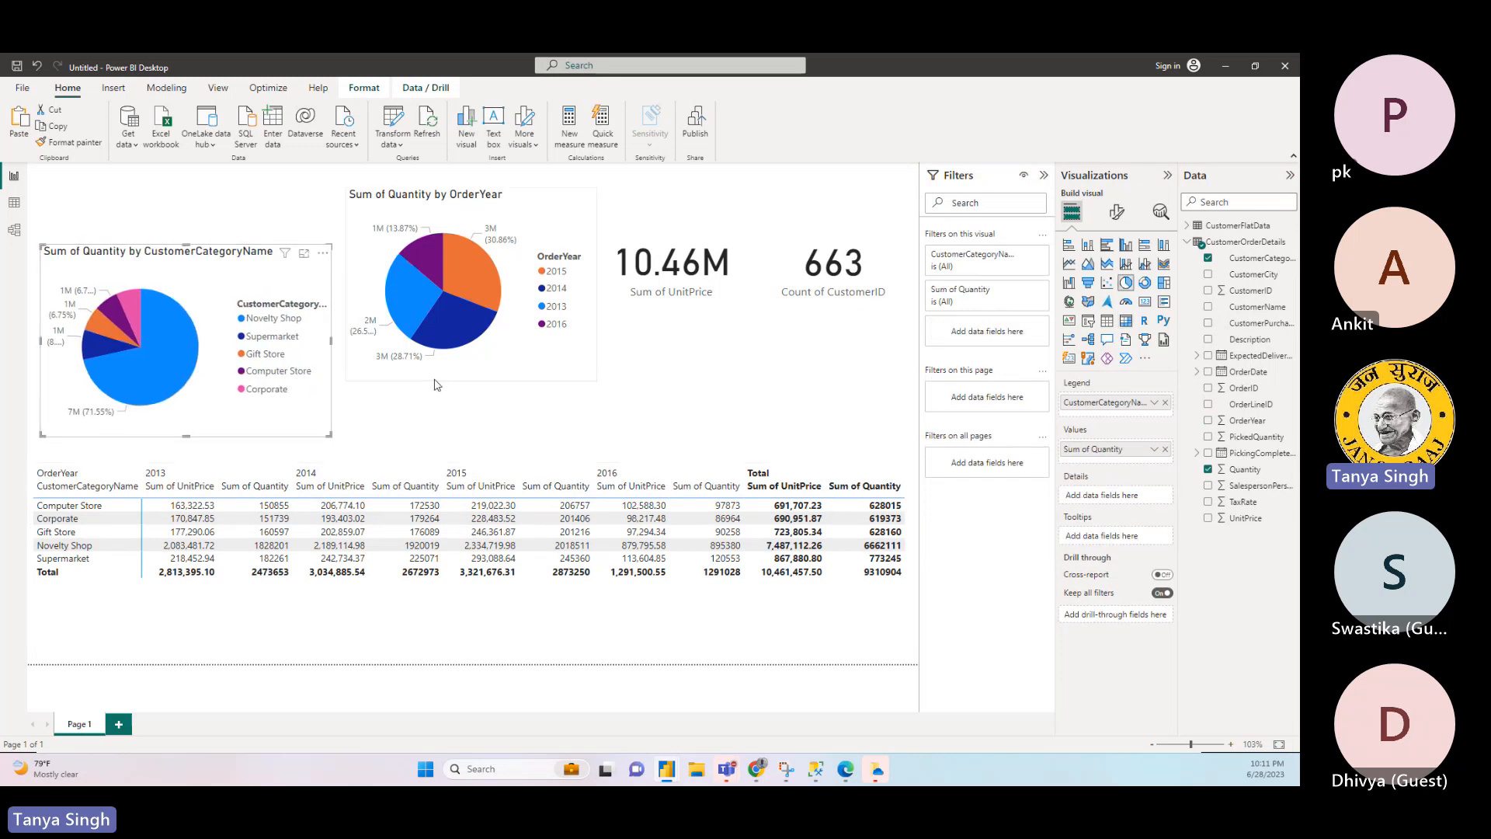
pyautogui.moveTo(474, 371); pyautogui.dragTo(481, 425)
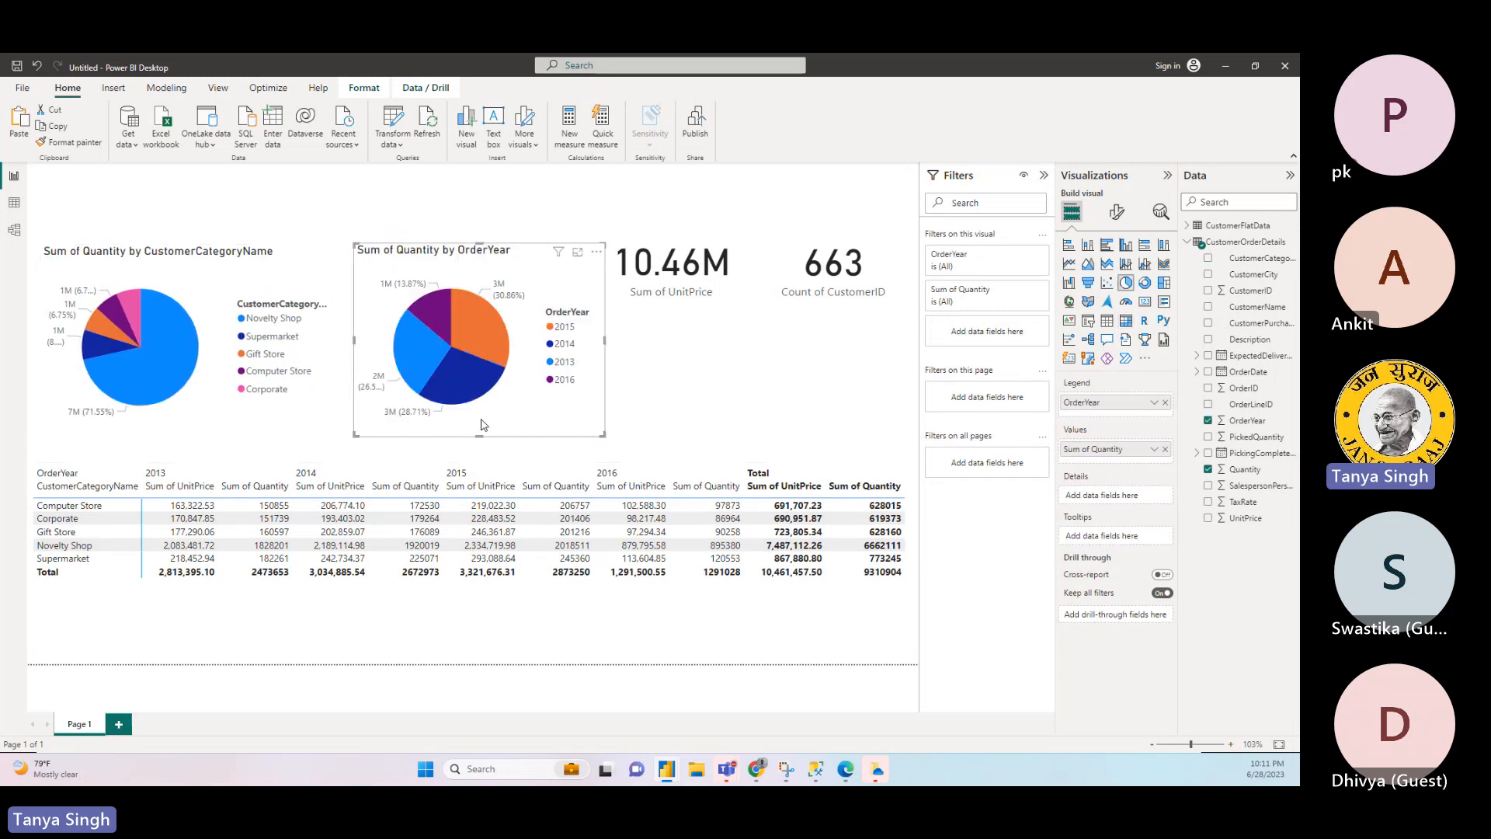
# - Move the UnitPrice and CustomerID cards down and align them beside the OrderYear pie chart
pyautogui.moveTo(711, 316); pyautogui.dragTo(745, 390)
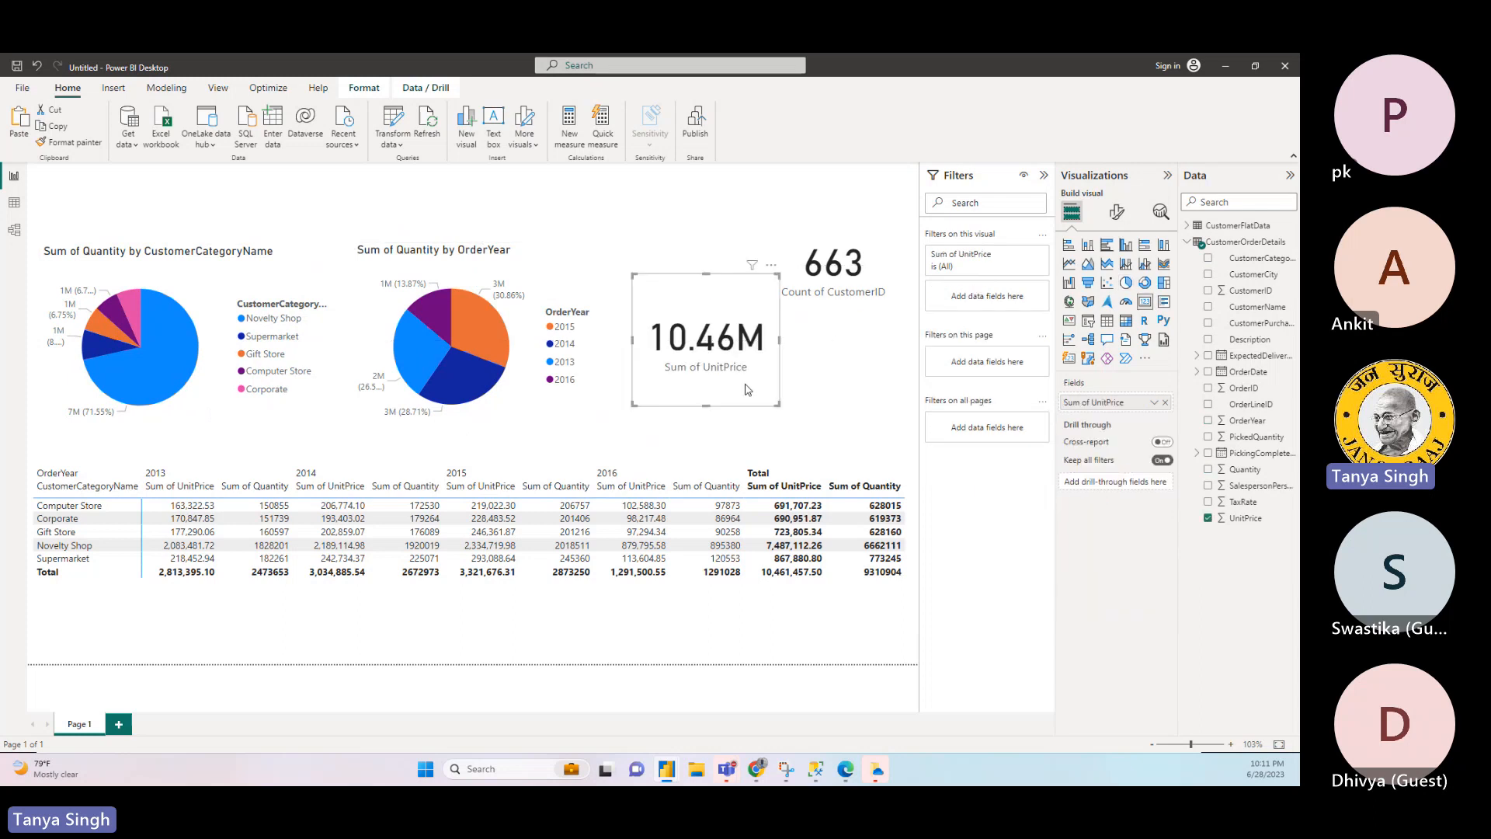
pyautogui.moveTo(854, 308); pyautogui.dragTo(877, 344)
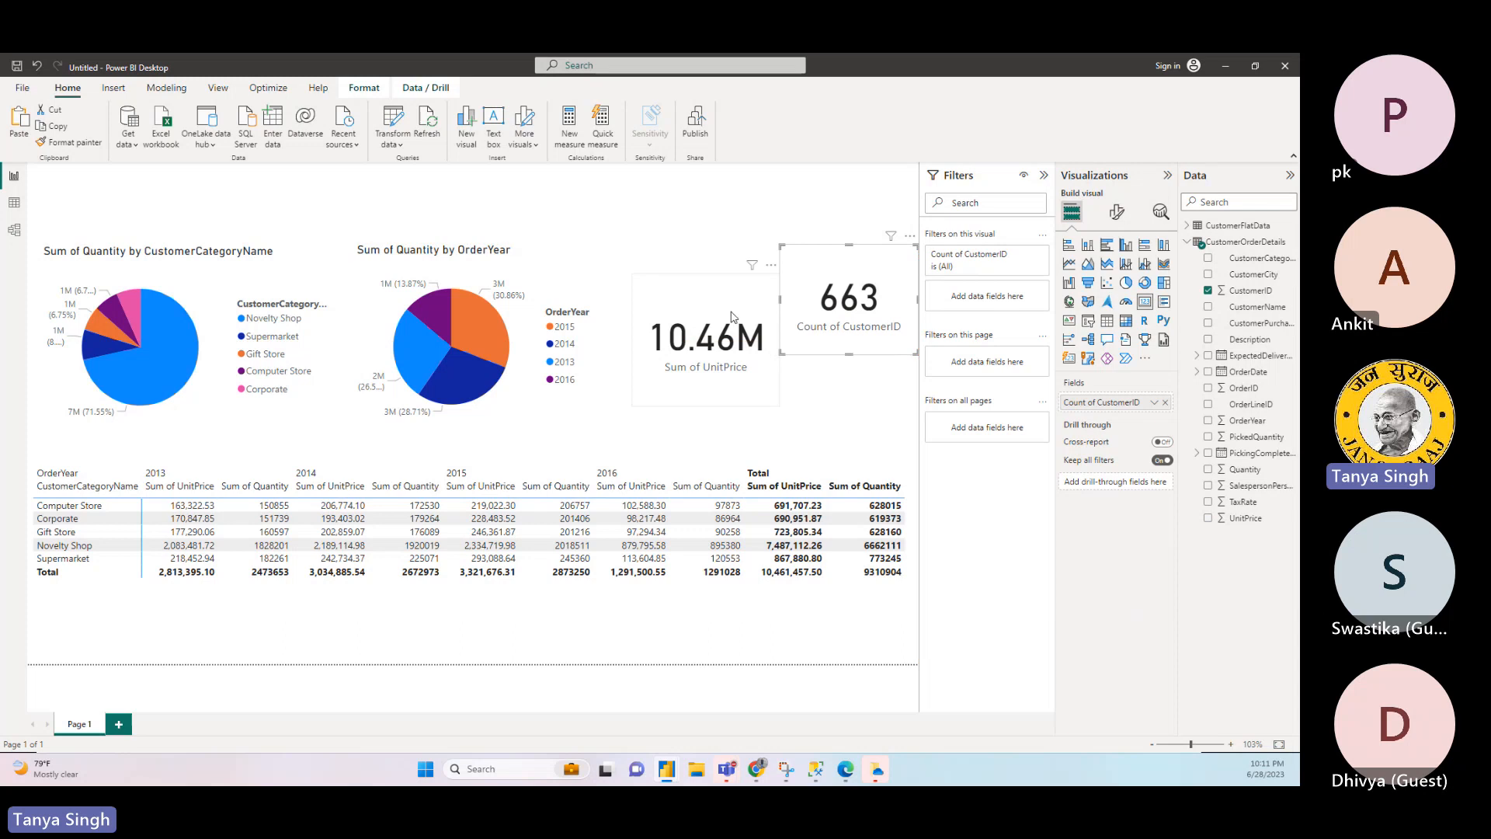
pyautogui.moveTo(731, 316); pyautogui.dragTo(719, 287)
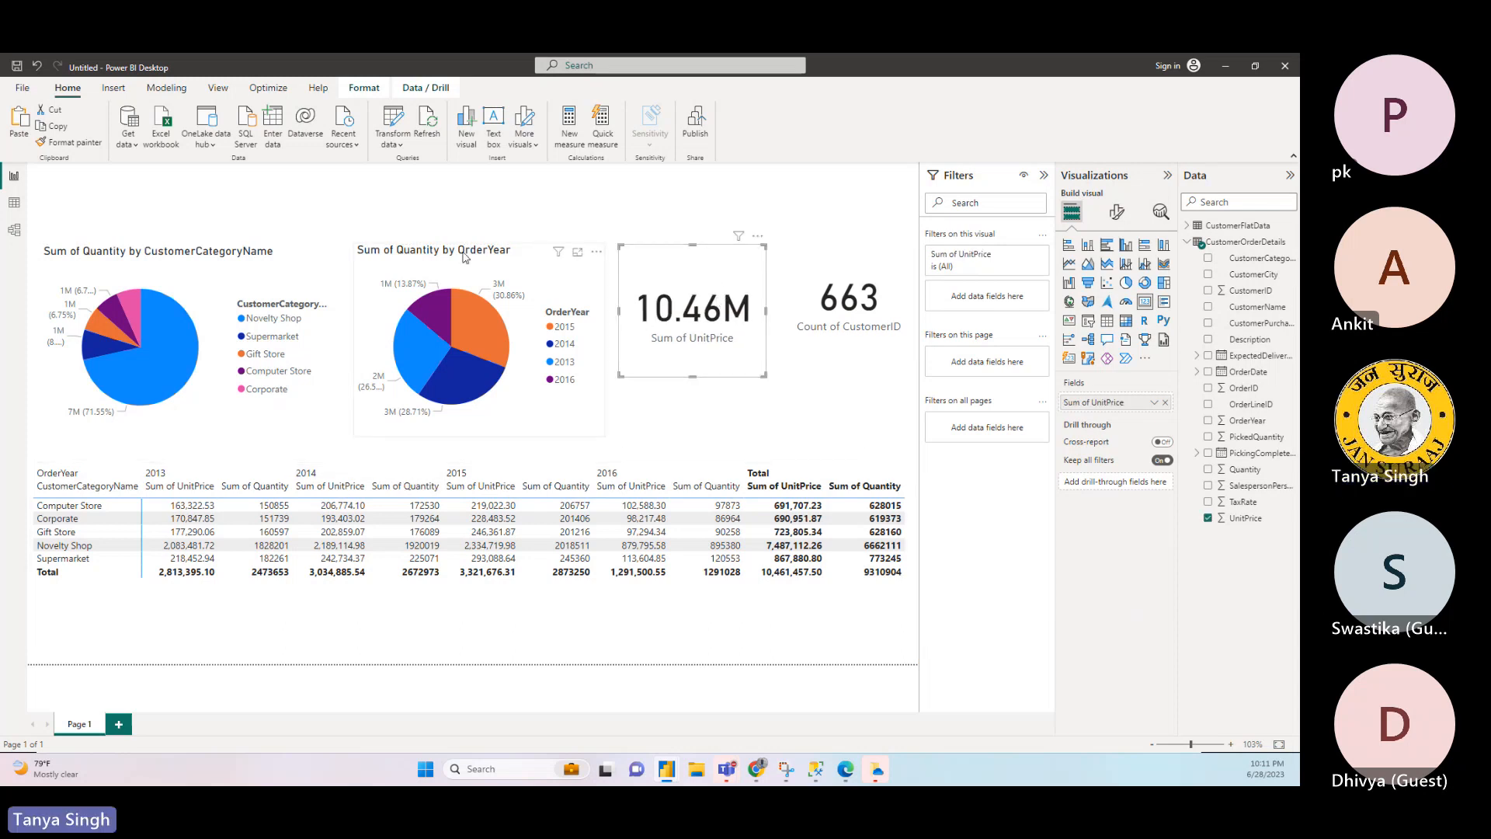
# - Add a slicer on OrderYear and place it in the free space above the charts
pyautogui.click(343, 211)
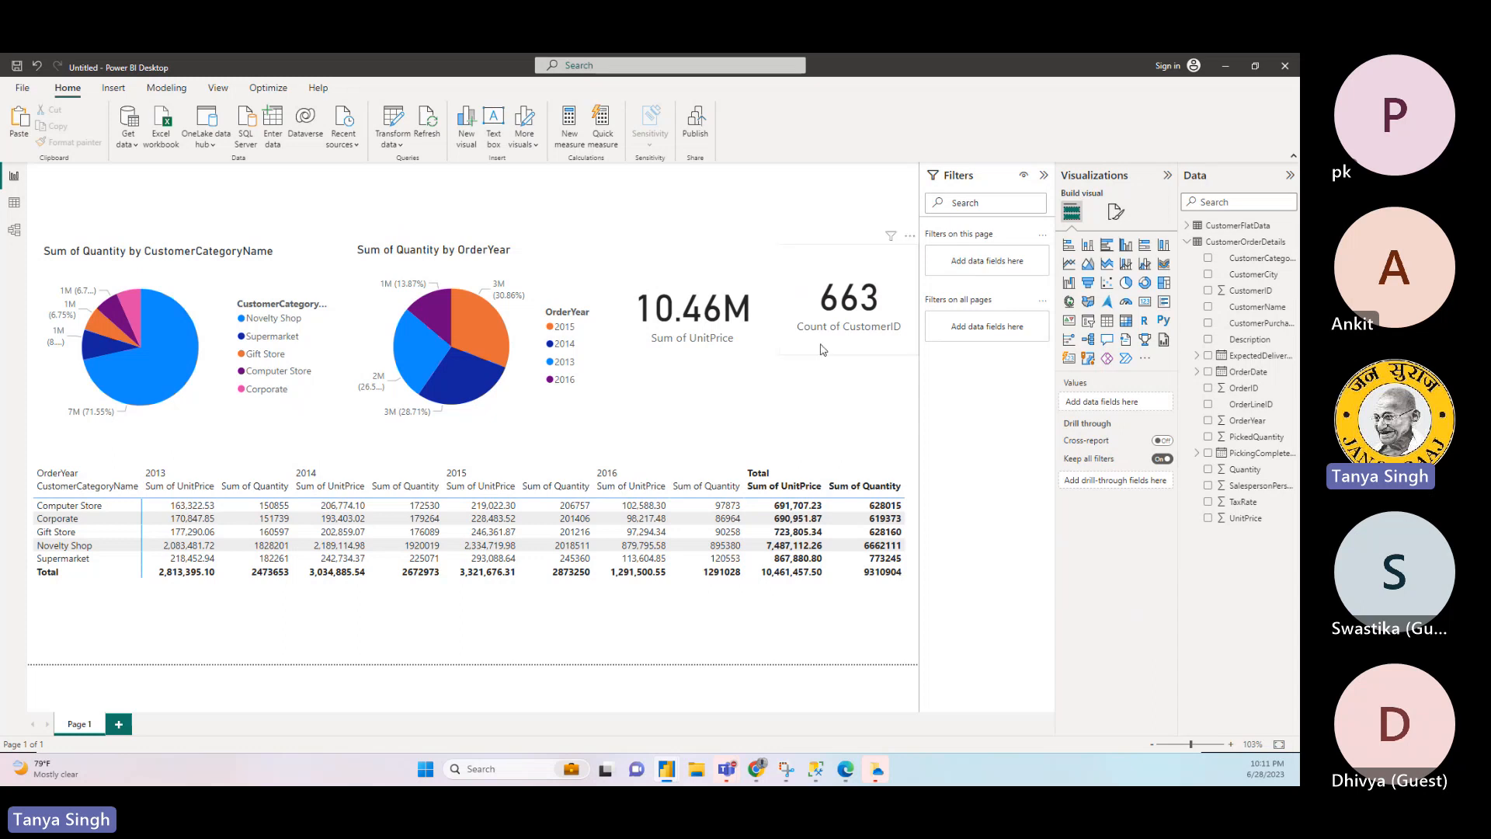
pyautogui.click(1088, 321)
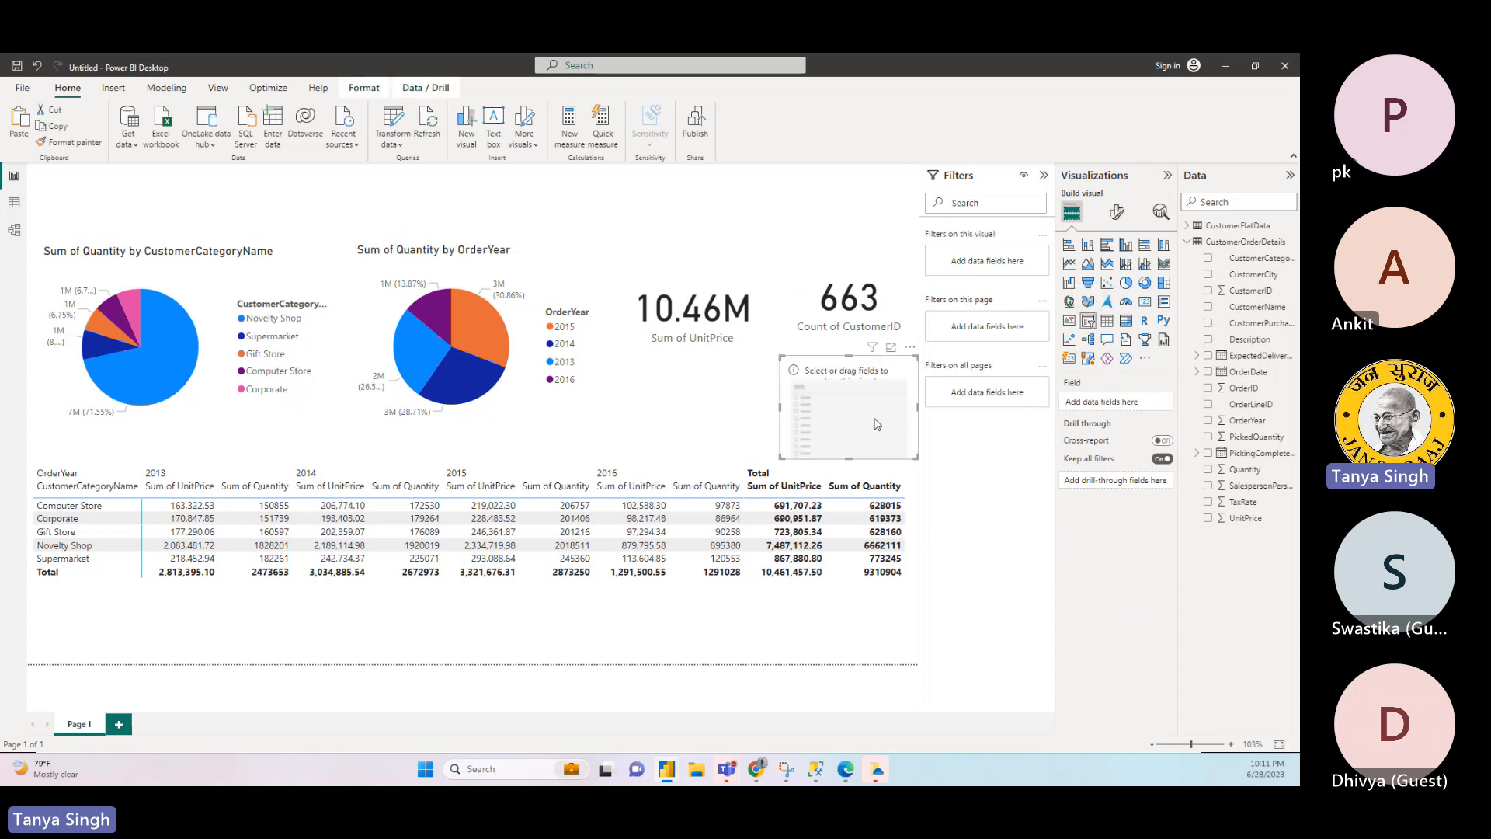
pyautogui.moveTo(868, 392); pyautogui.dragTo(588, 200)
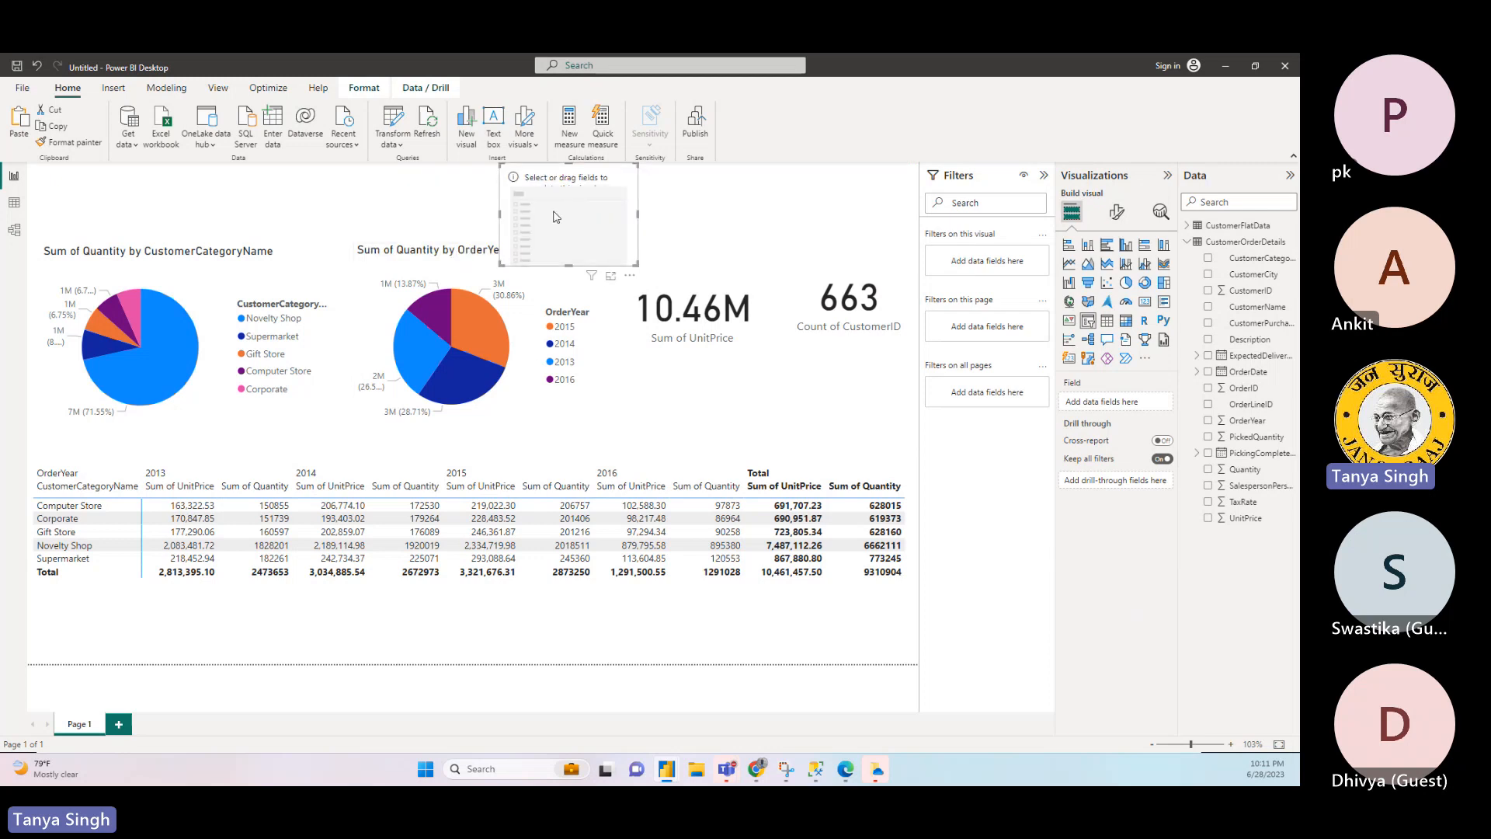
pyautogui.click(1208, 420)
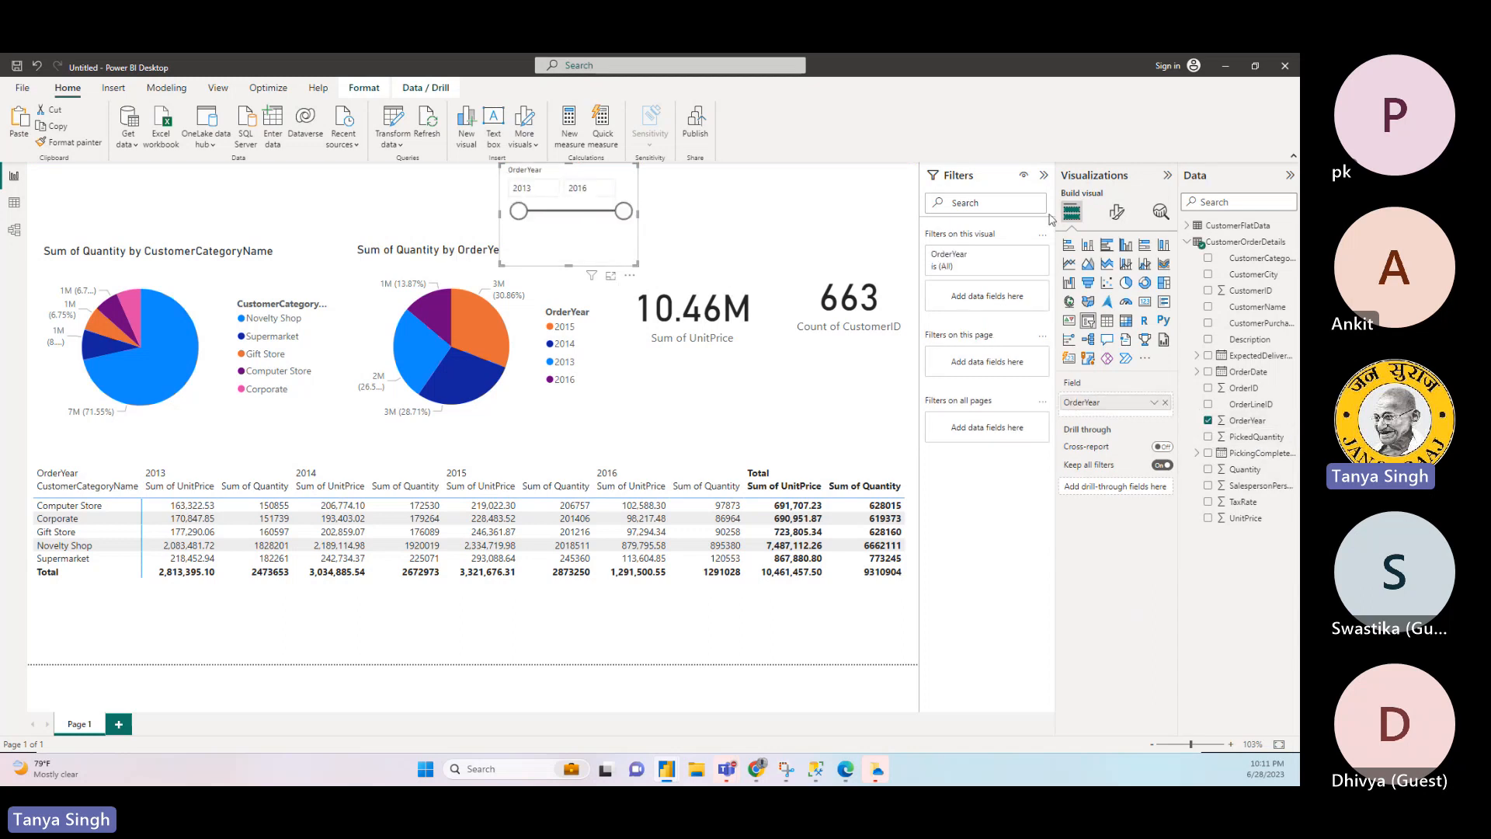
# - Set the OrderYear slicer's style to Dropdown and place it compactly above the CustomerCategoryName pie chart
pyautogui.click(1117, 213)
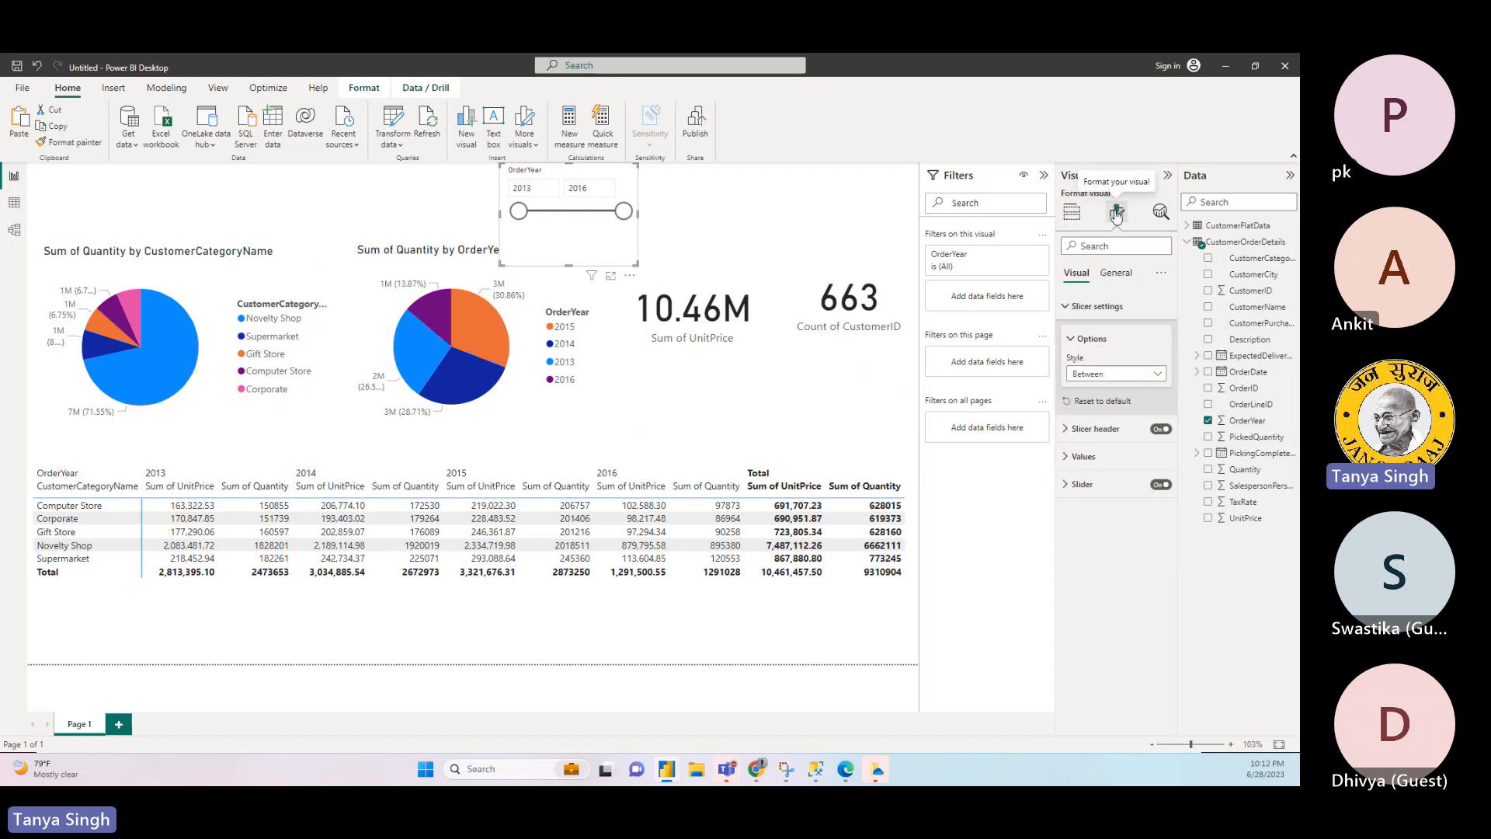
pyautogui.click(1073, 216)
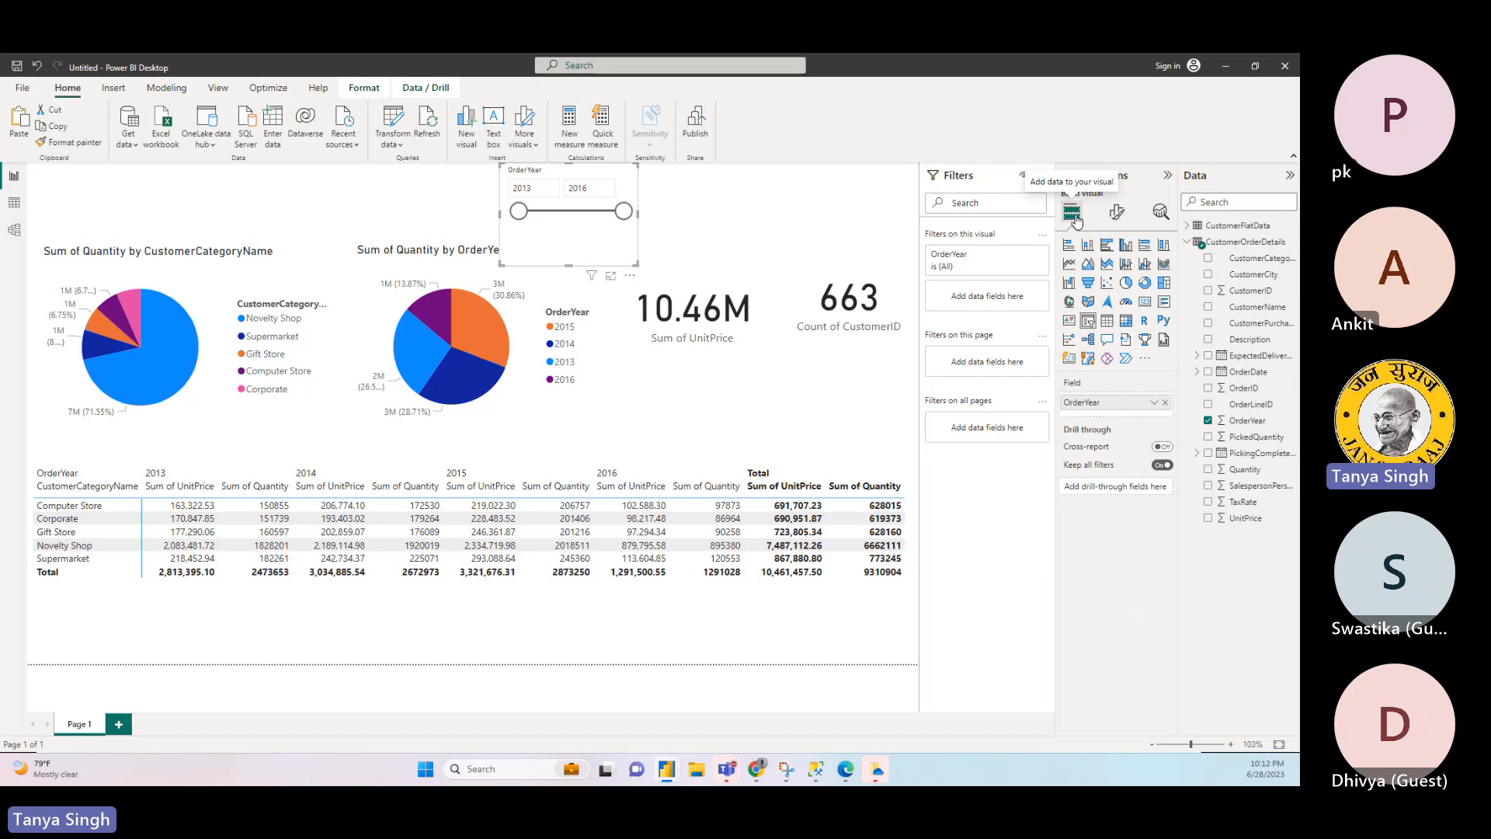
pyautogui.click(1116, 215)
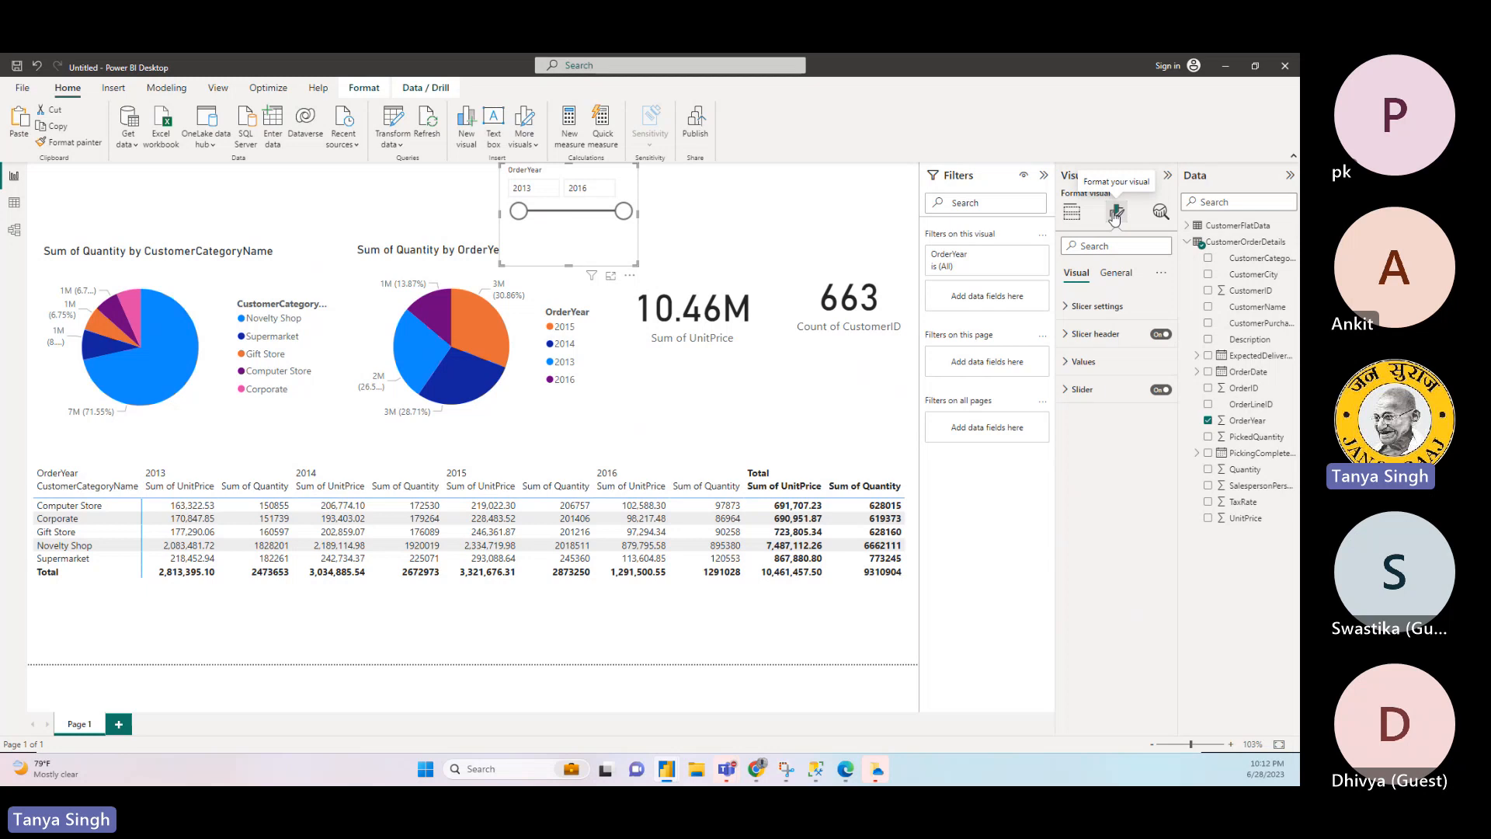
pyautogui.click(1065, 307)
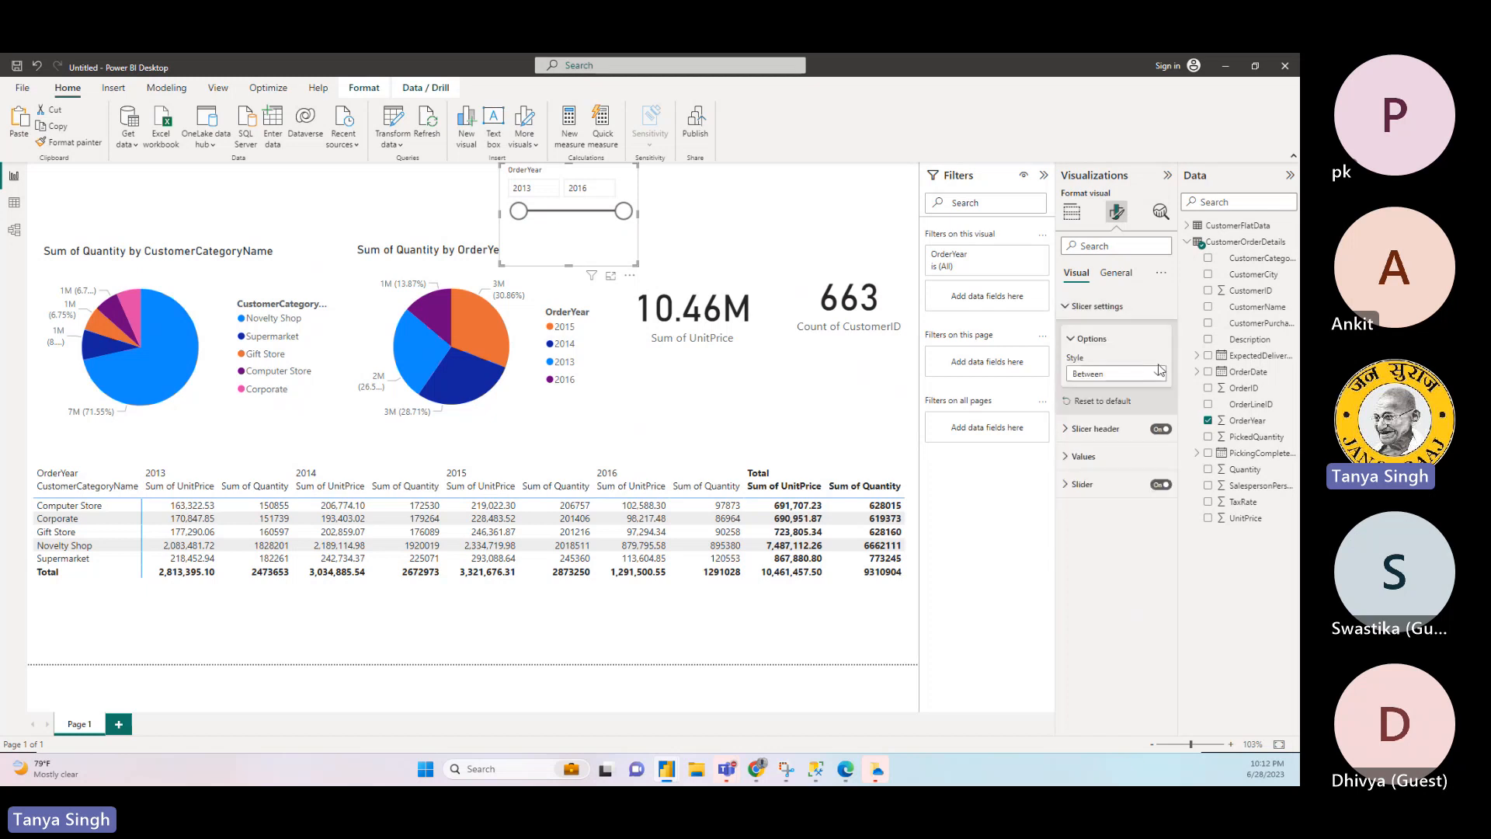
pyautogui.click(1164, 373)
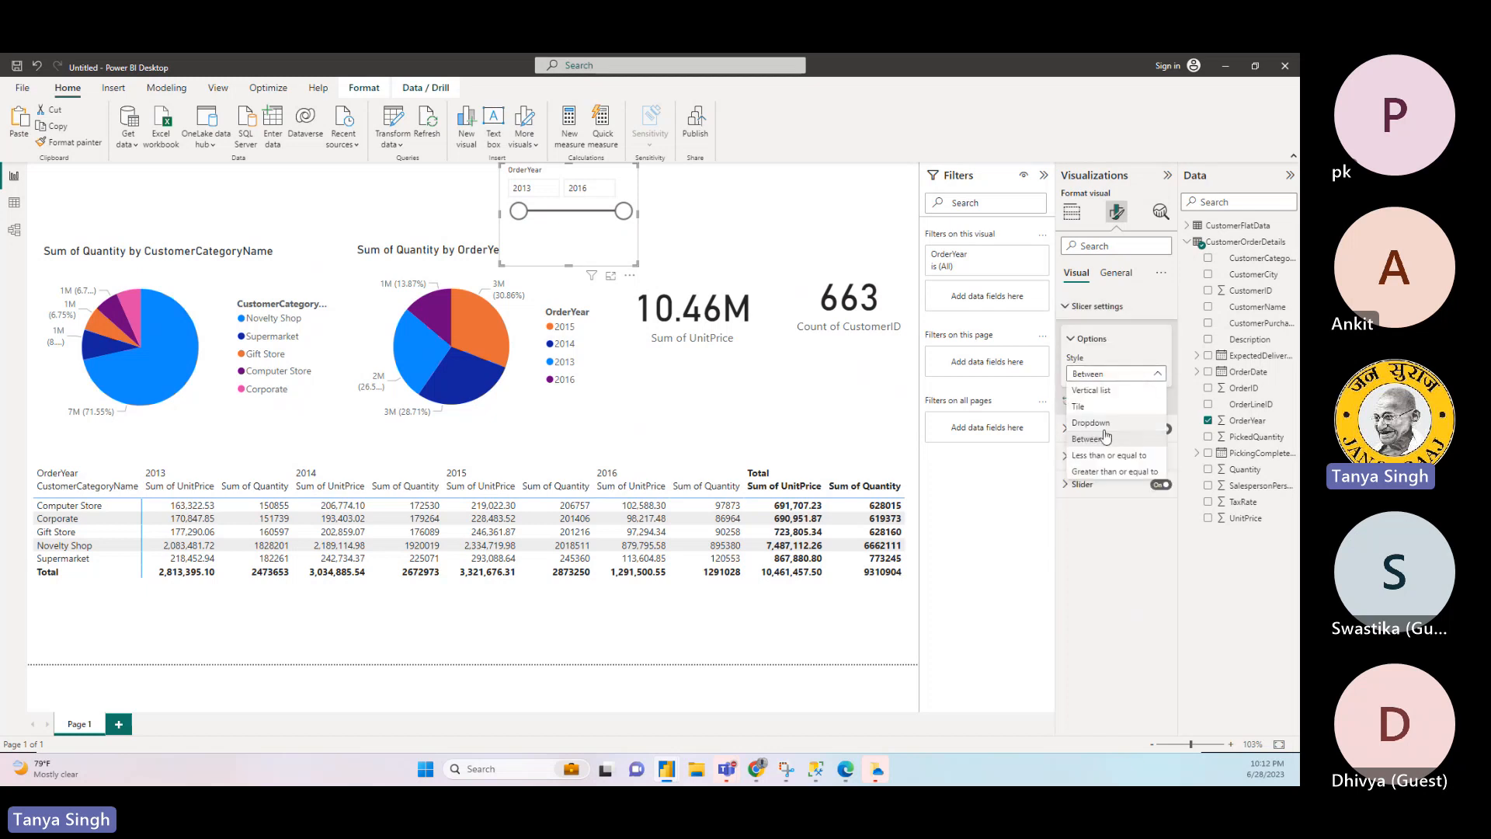
pyautogui.click(1103, 424)
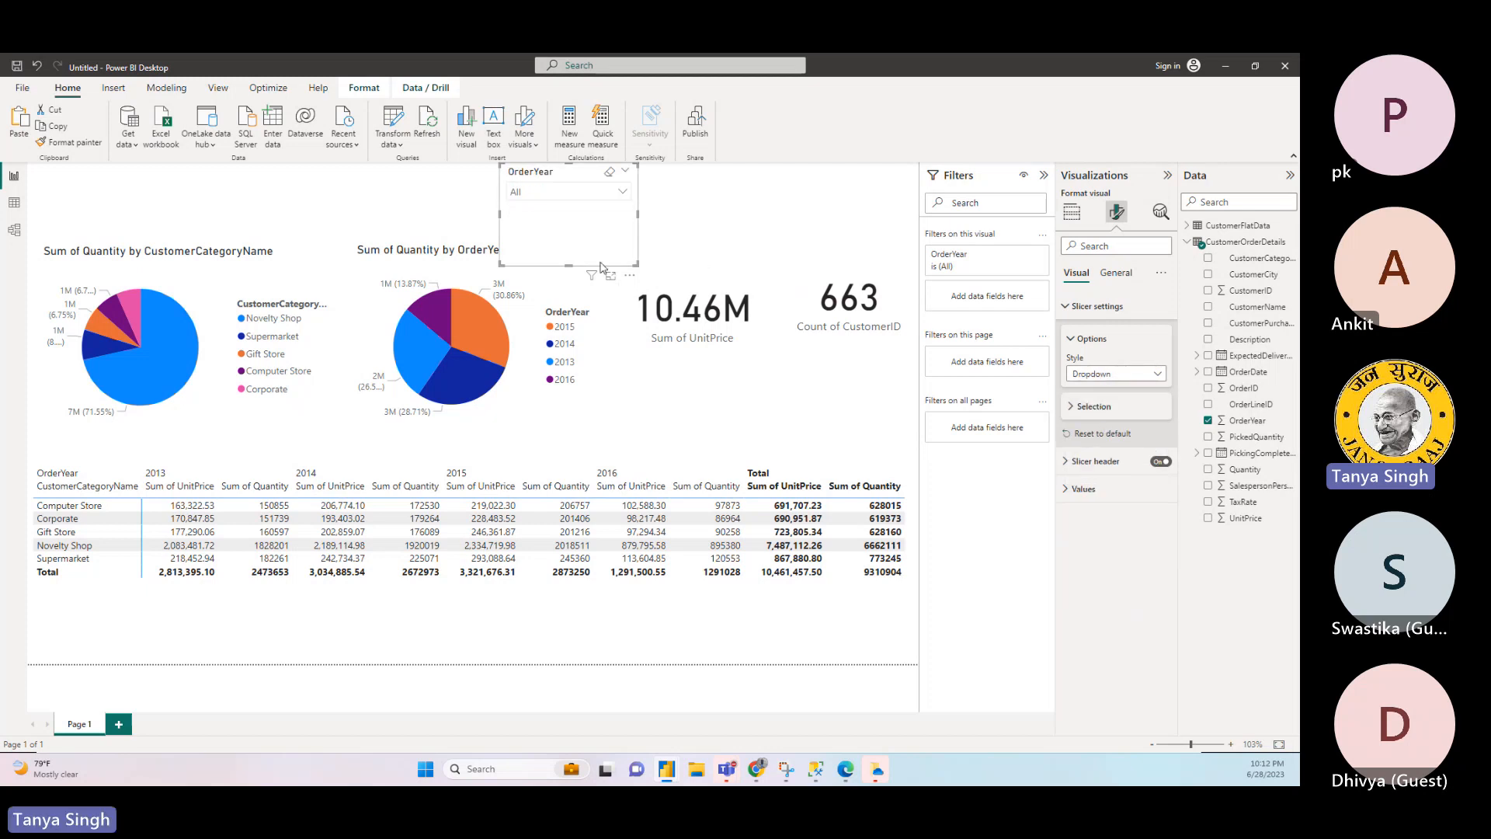
pyautogui.moveTo(573, 271); pyautogui.dragTo(134, 213)
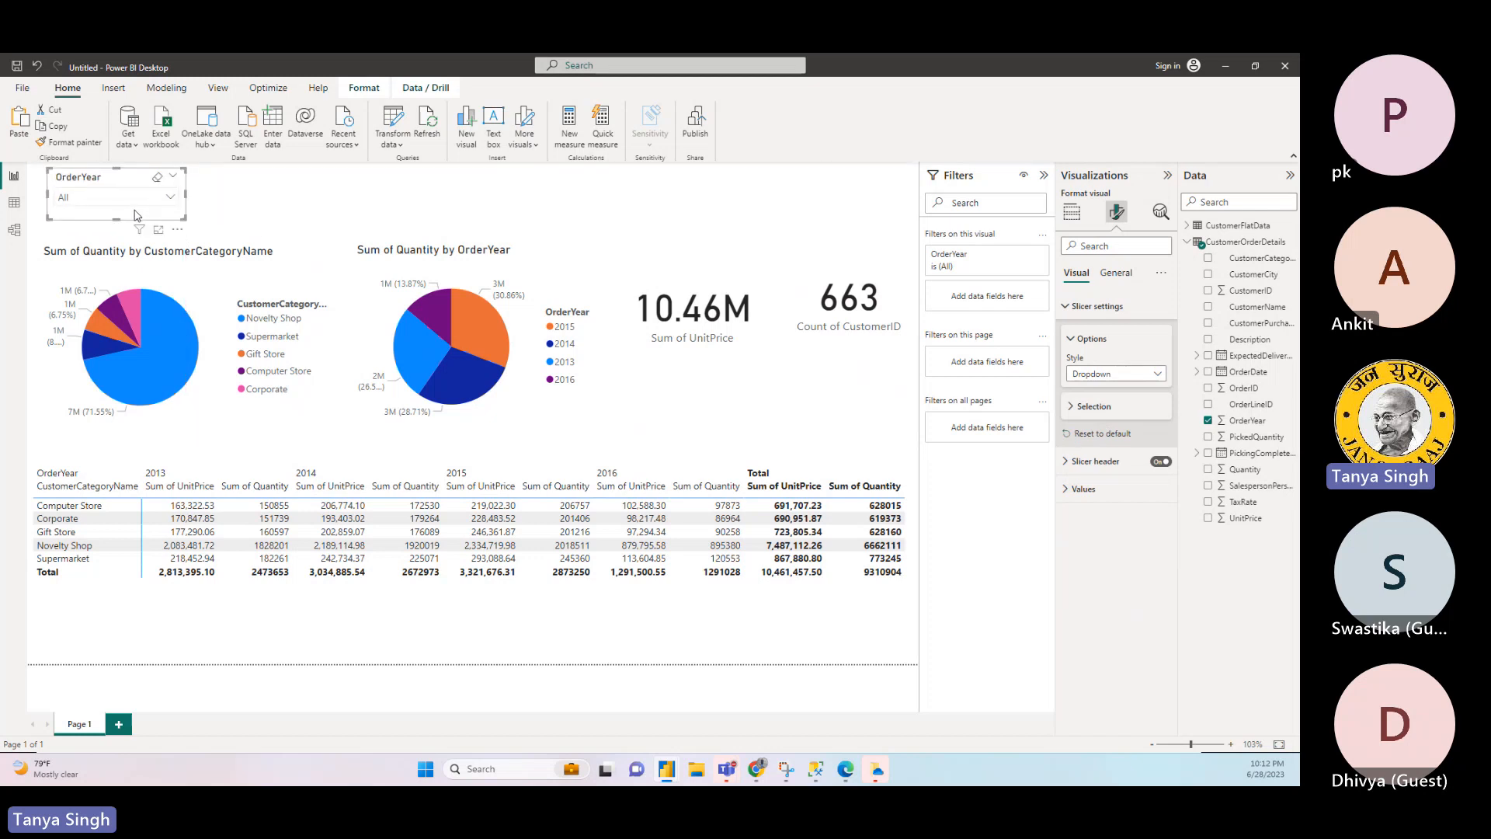
# - Duplicate the OrderYear slicer and place the copy directly to its right
pyautogui.hotkey('ctrl', 'c')
pyautogui.hotkey('ctrl', 'v')
pyautogui.moveTo(147, 189); pyautogui.dragTo(293, 184)
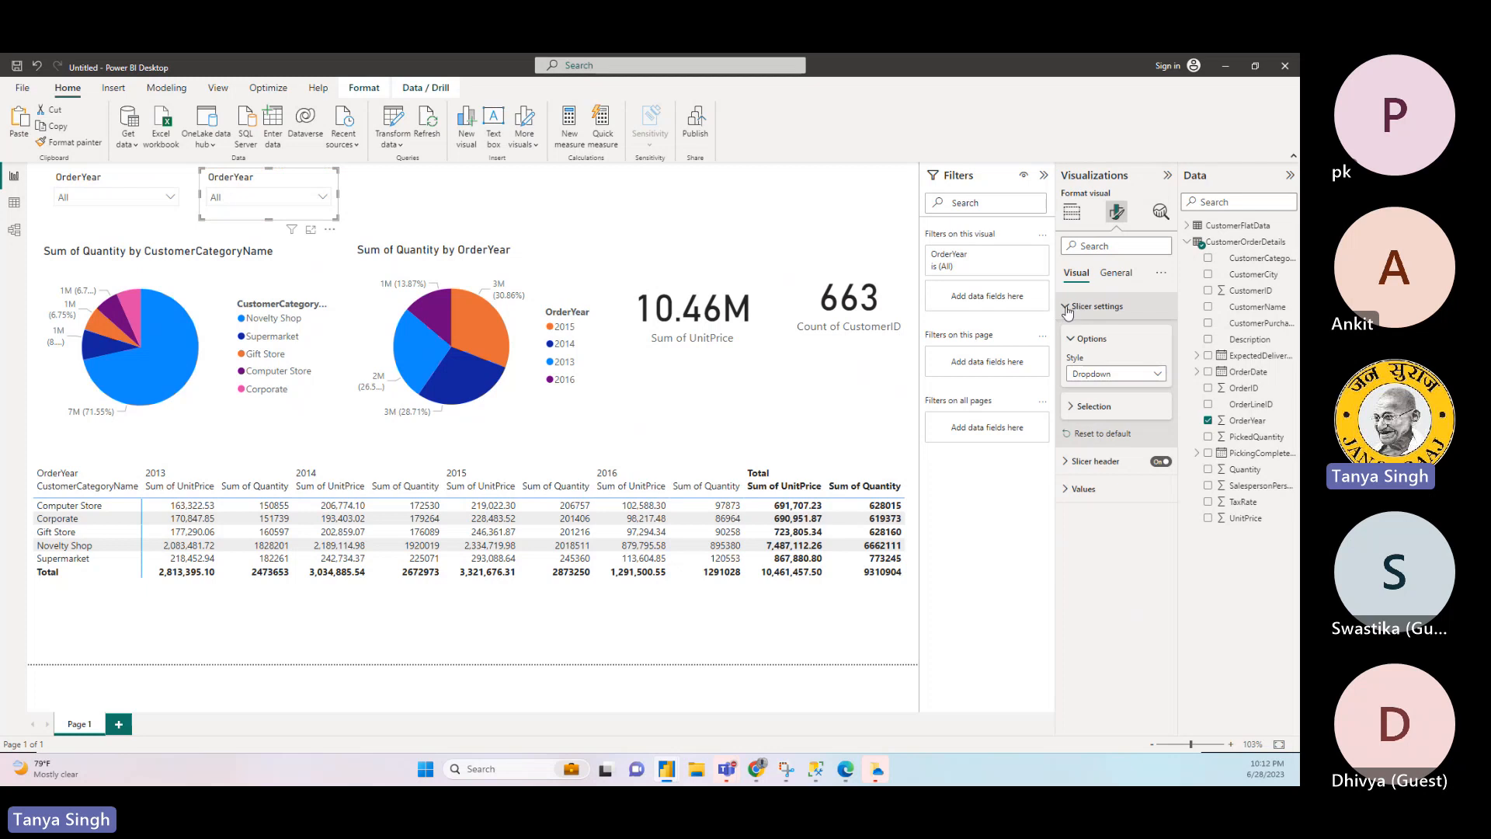
# - Replace OrderYear with CustomerCategoryName as the copied slicer's field and check its list of choices
pyautogui.click(1074, 213)
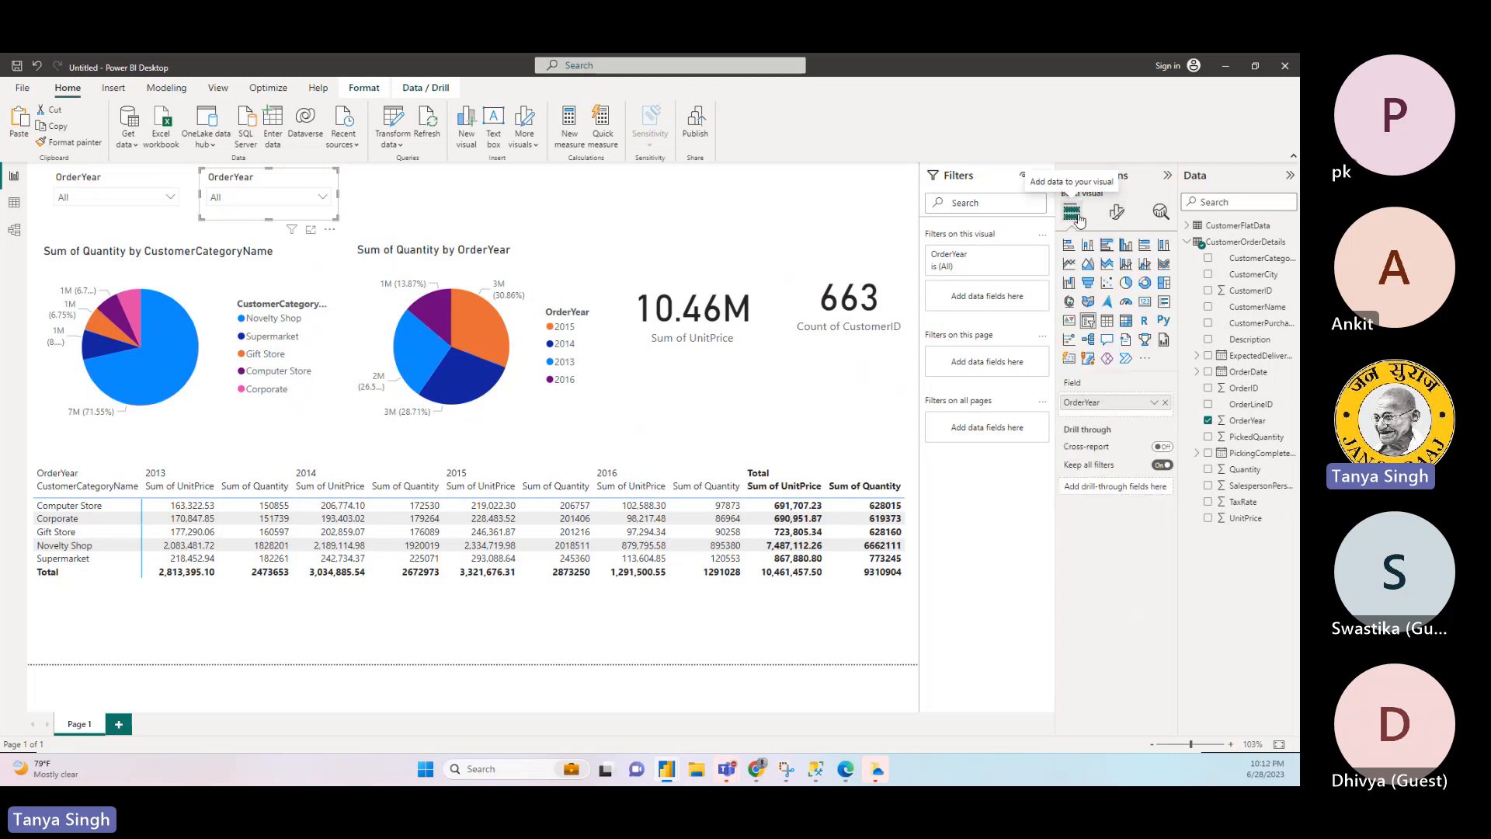
pyautogui.click(1164, 402)
pyautogui.moveTo(1257, 258); pyautogui.dragTo(1137, 406)
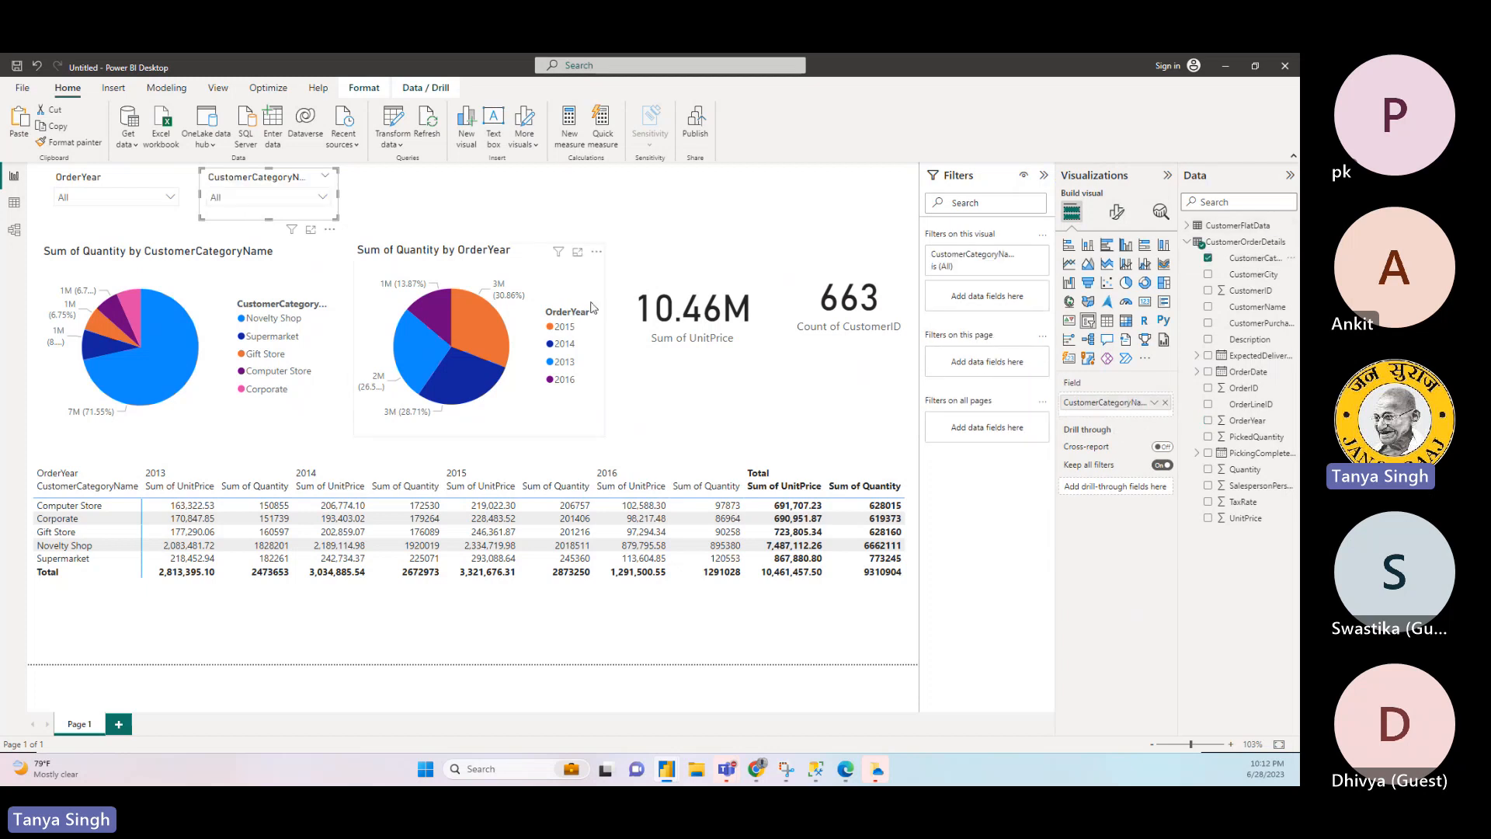
pyautogui.click(323, 198)
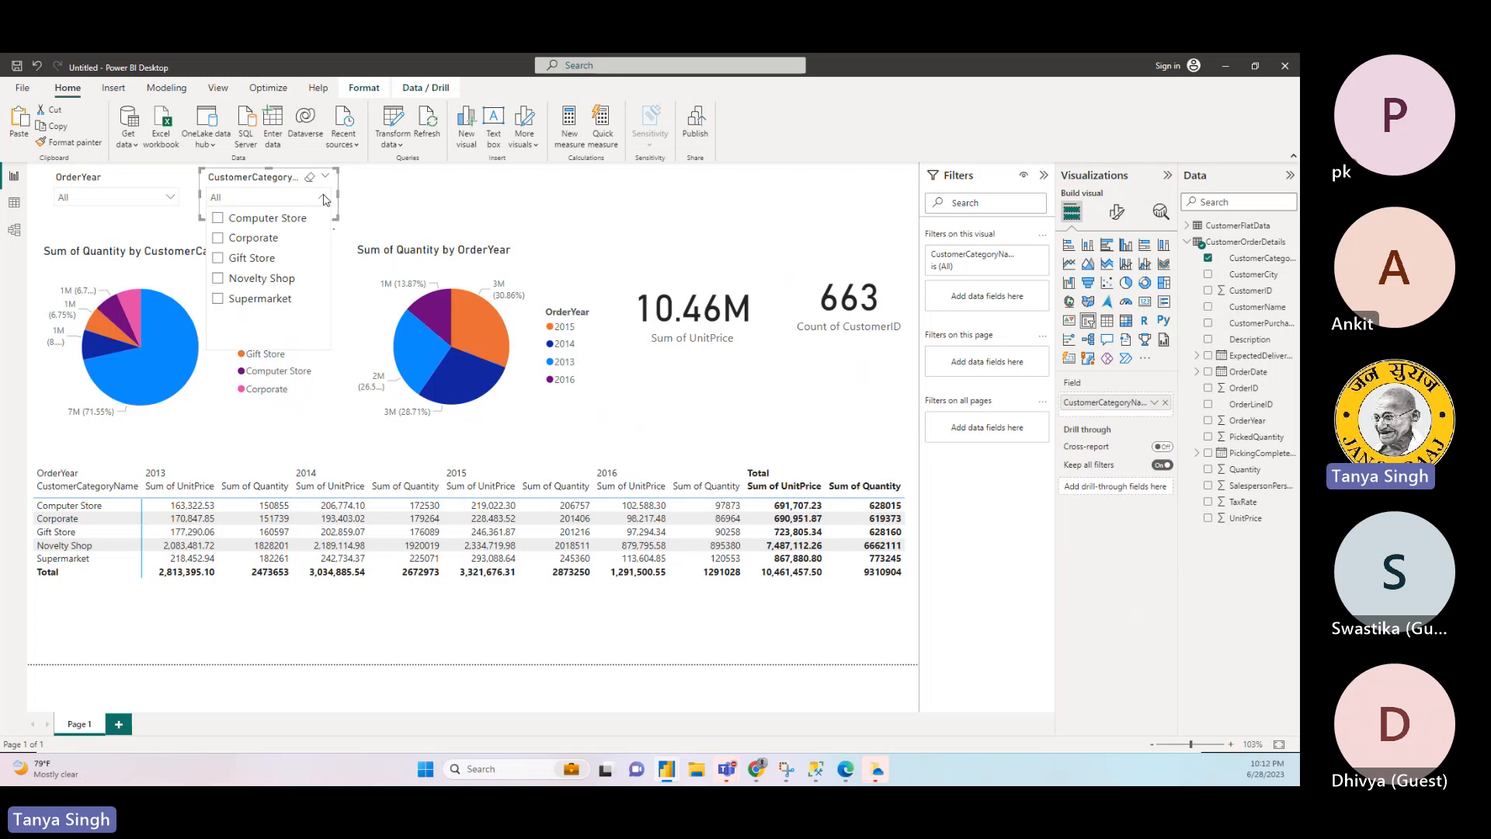
pyautogui.click(418, 211)
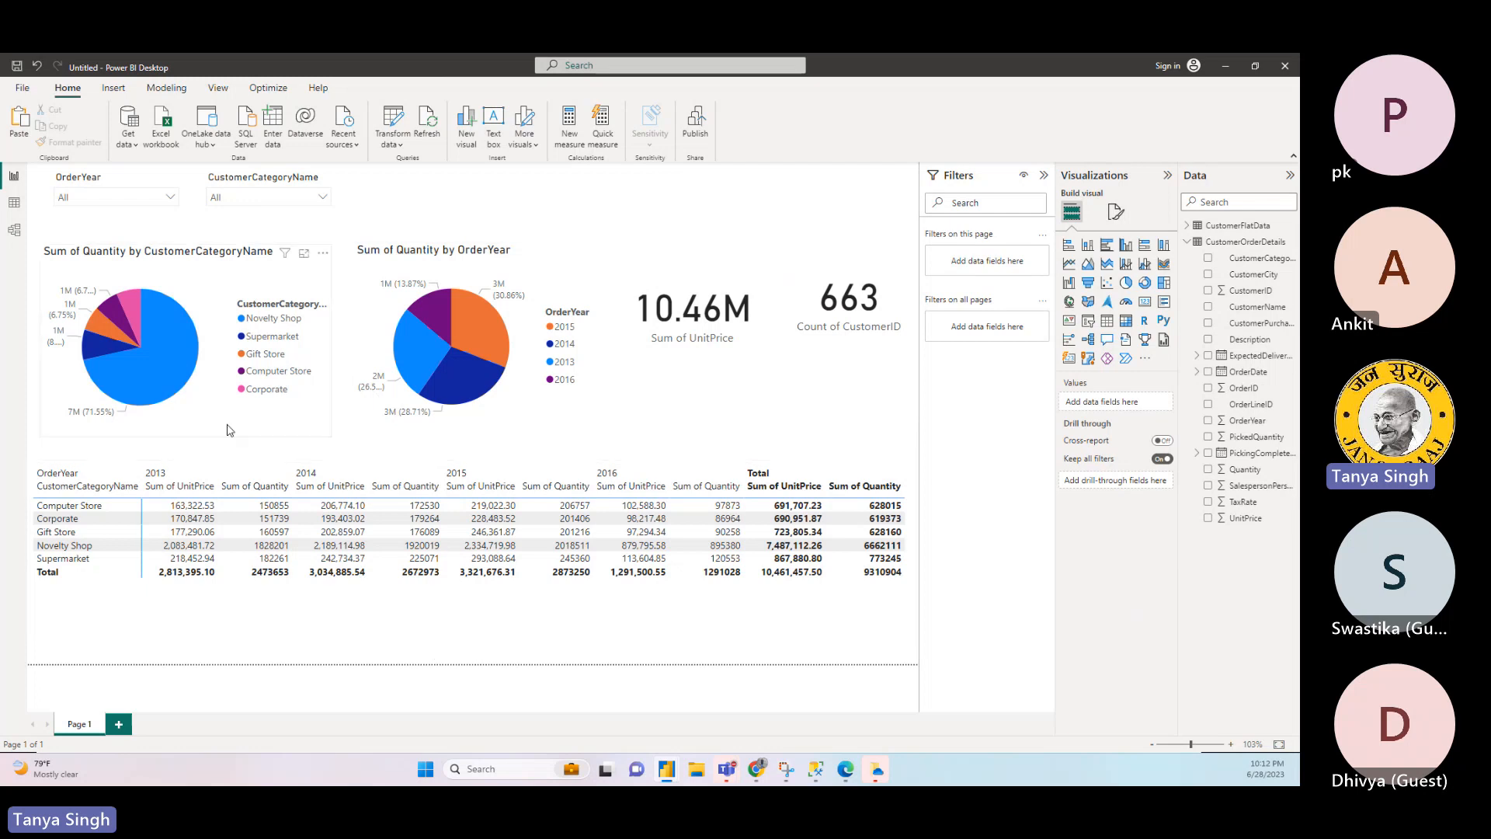
# - Cross-filter the report by the Novelty Shop slice of the category pie chart, and clear the selection again
pyautogui.click(174, 360)
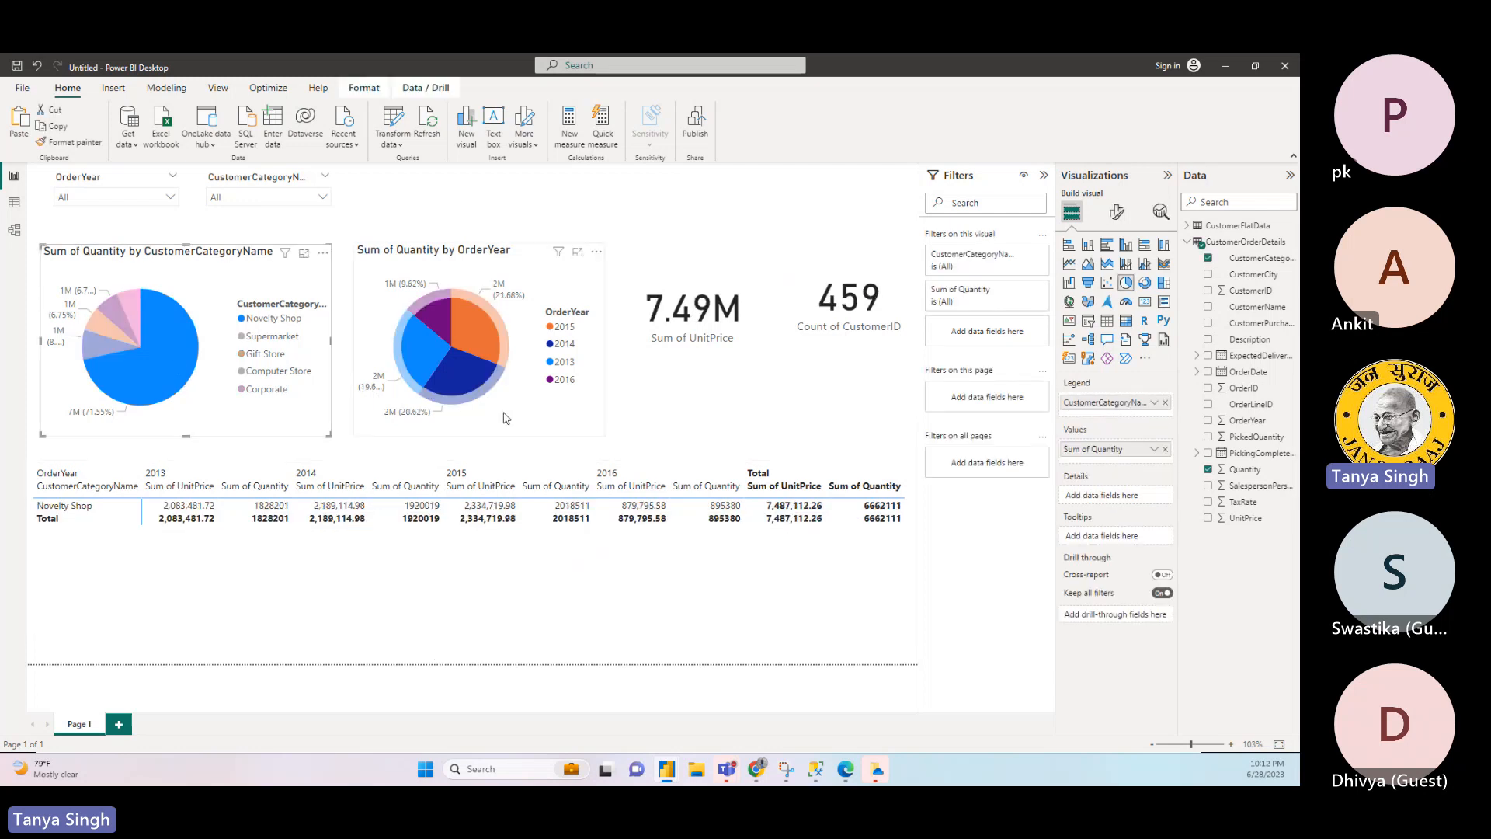
pyautogui.moveTo(153, 368)
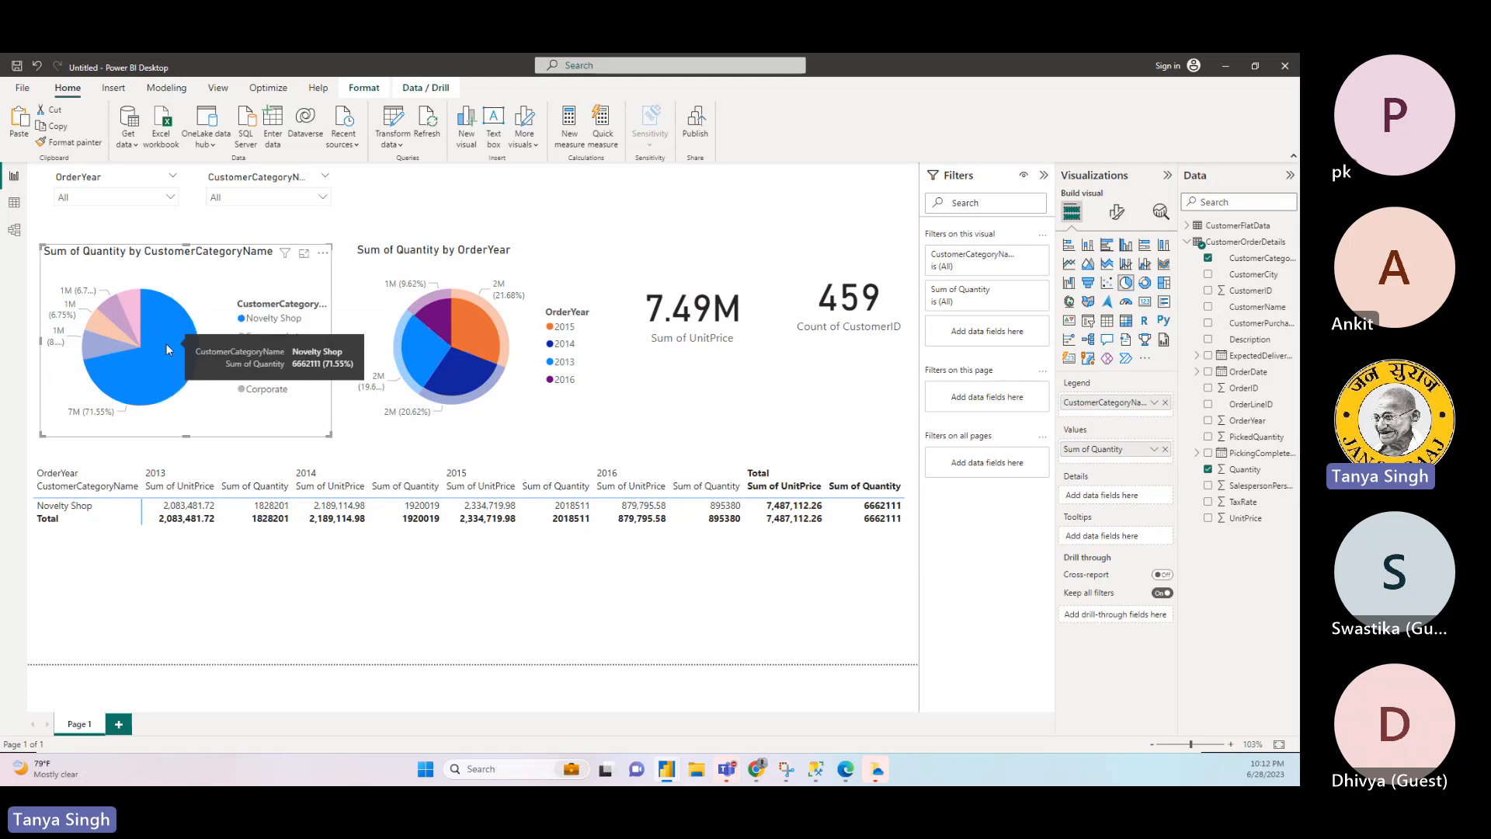
pyautogui.click(674, 202)
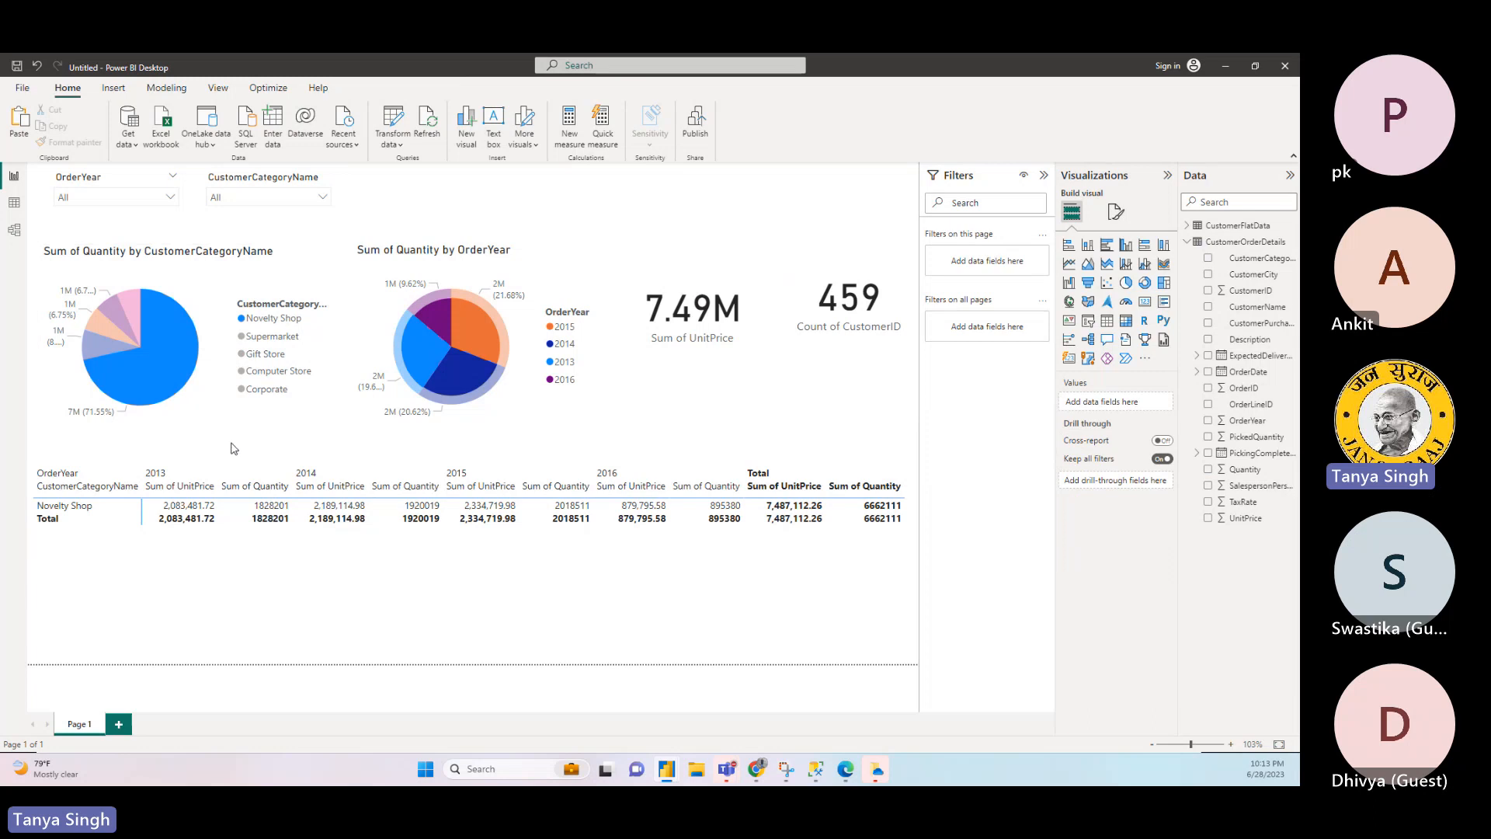
pyautogui.click(306, 422)
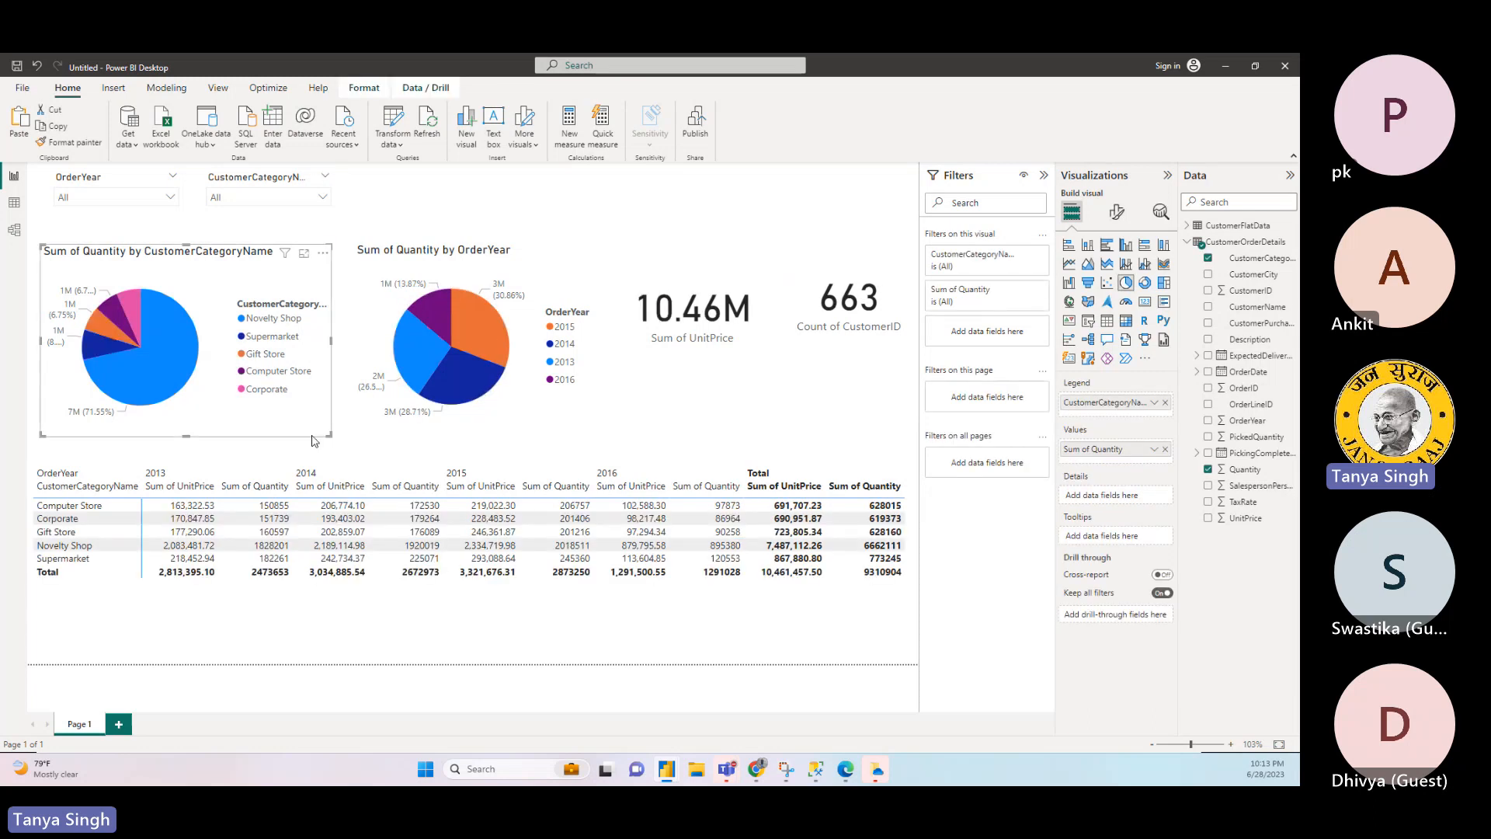
# - Filter the report page to OrderYear 2015 and the Novelty Shop category using the two slicers
pyautogui.click(170, 200)
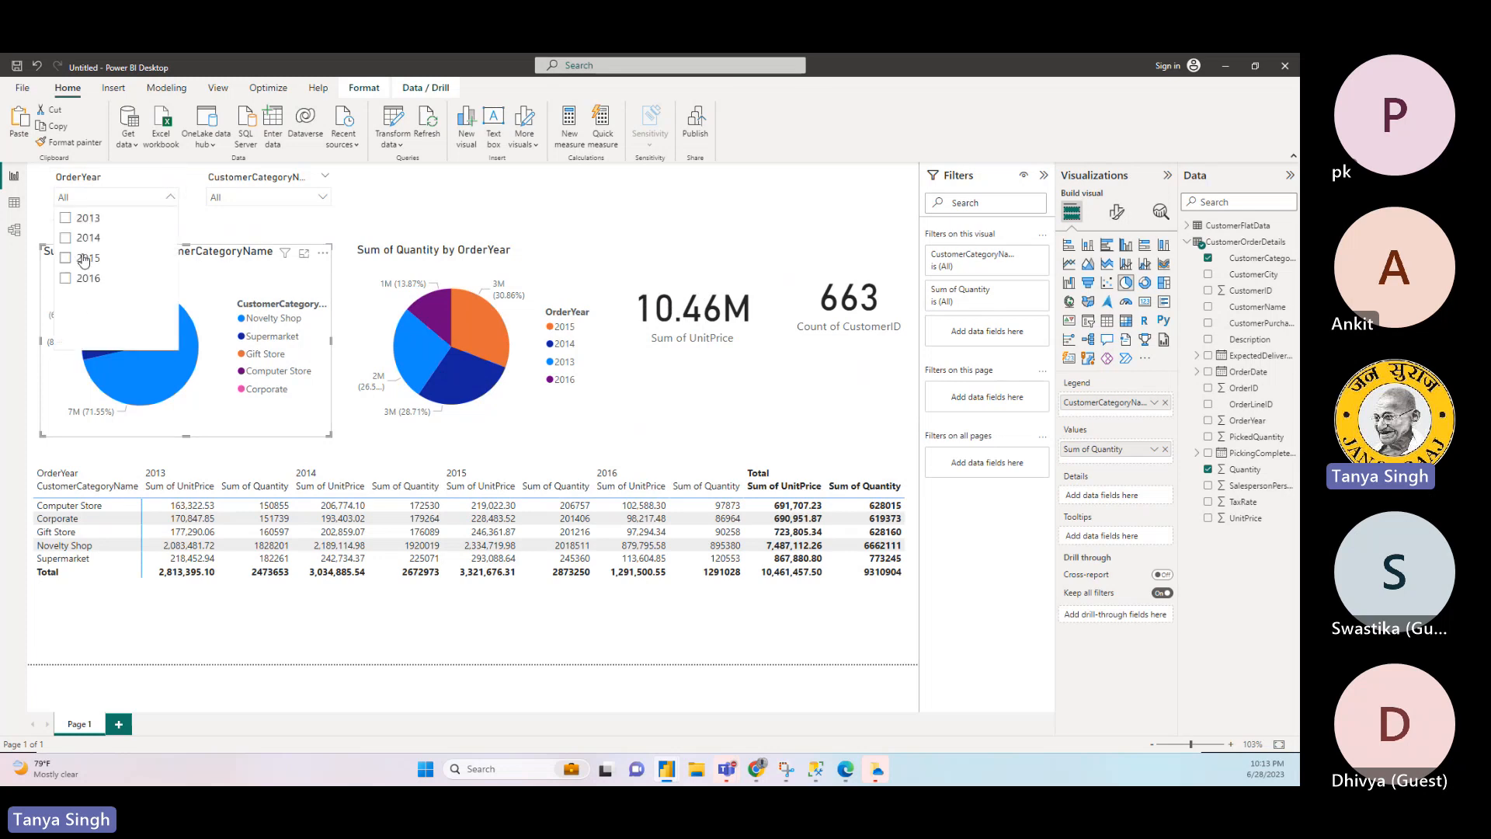
pyautogui.click(84, 258)
pyautogui.click(715, 264)
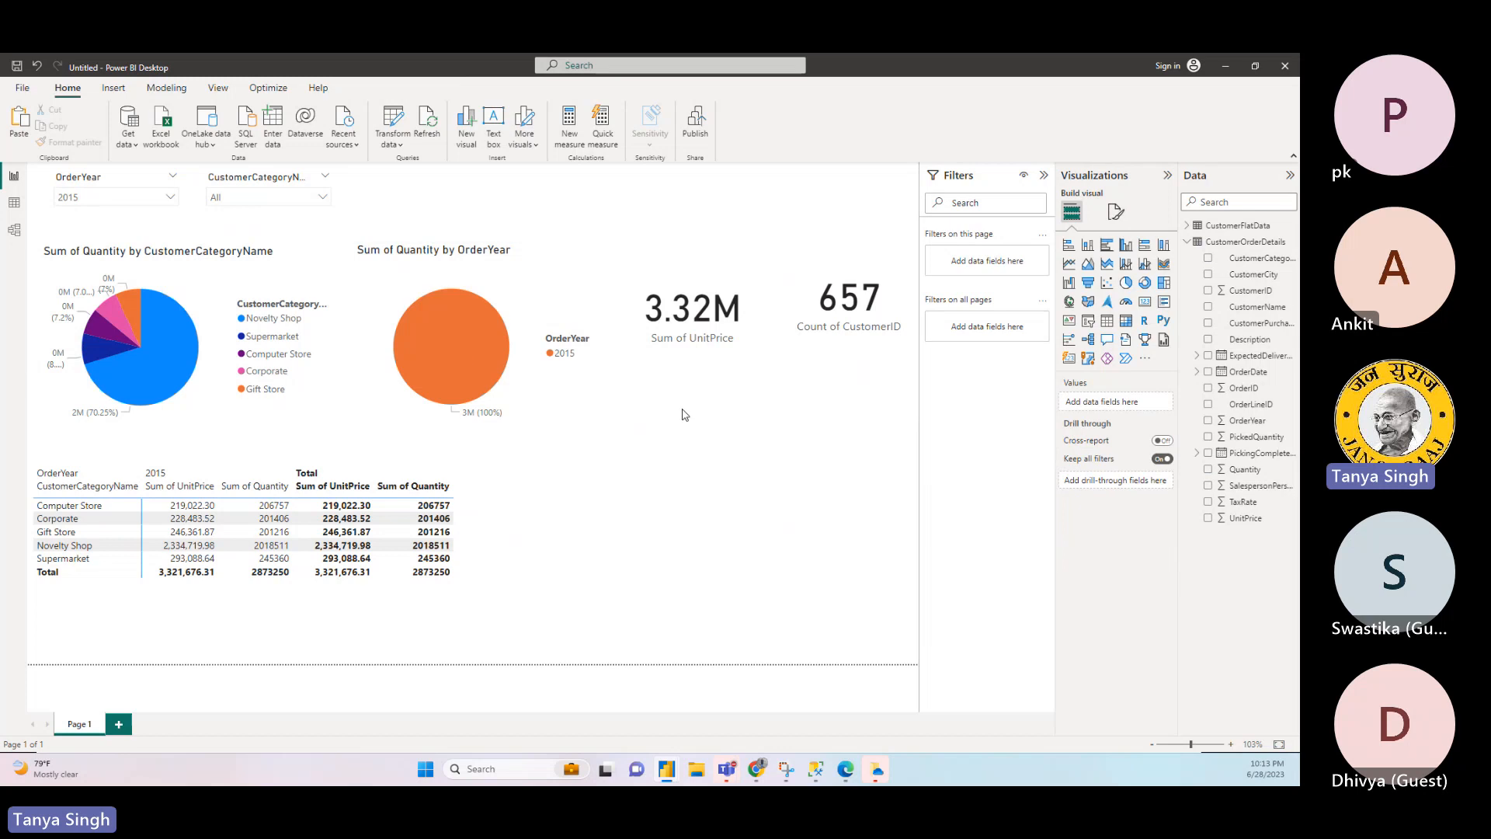
pyautogui.click(319, 203)
pyautogui.click(262, 279)
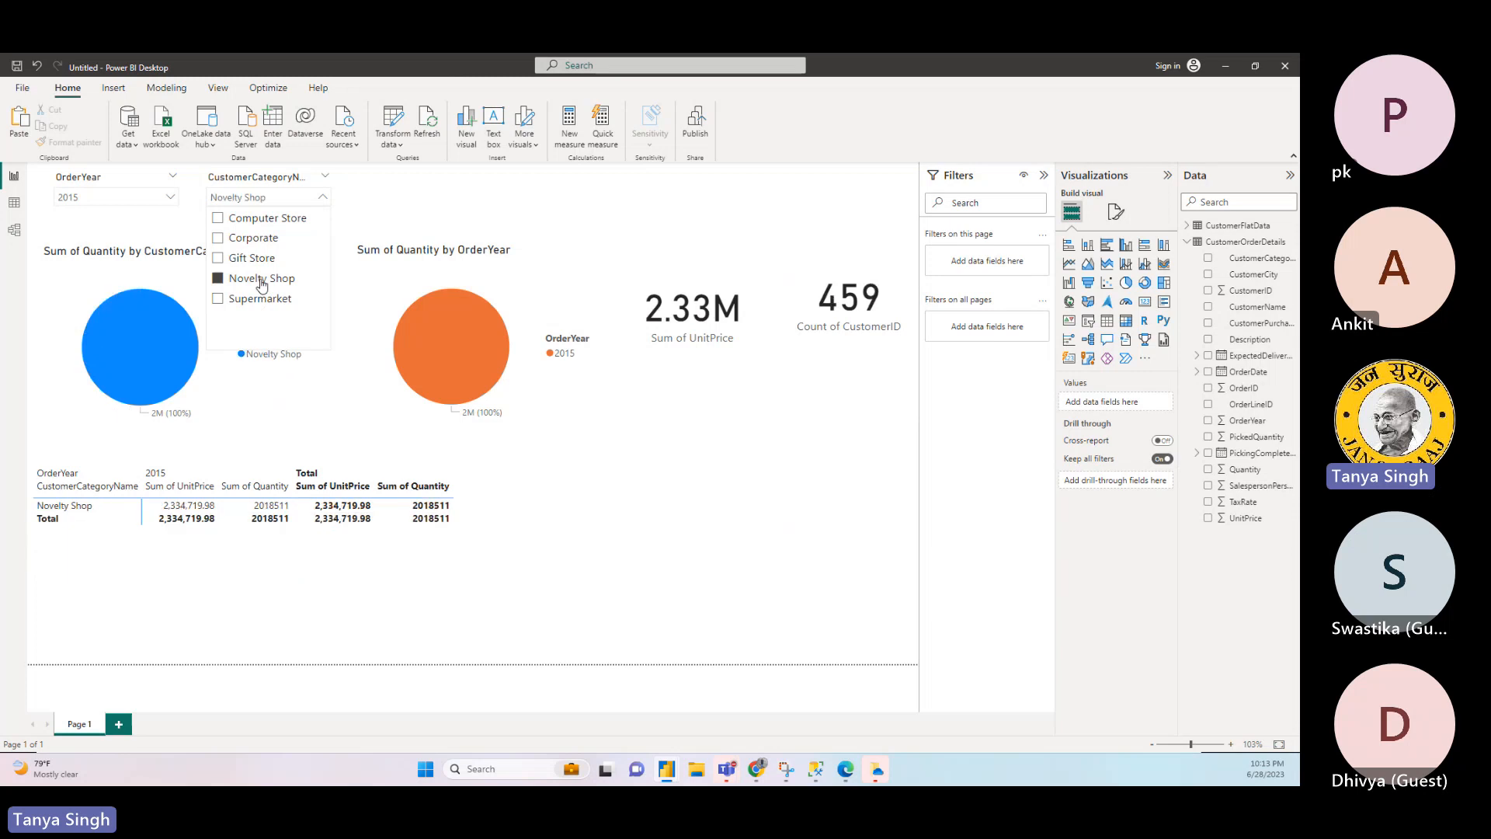
pyautogui.click(502, 602)
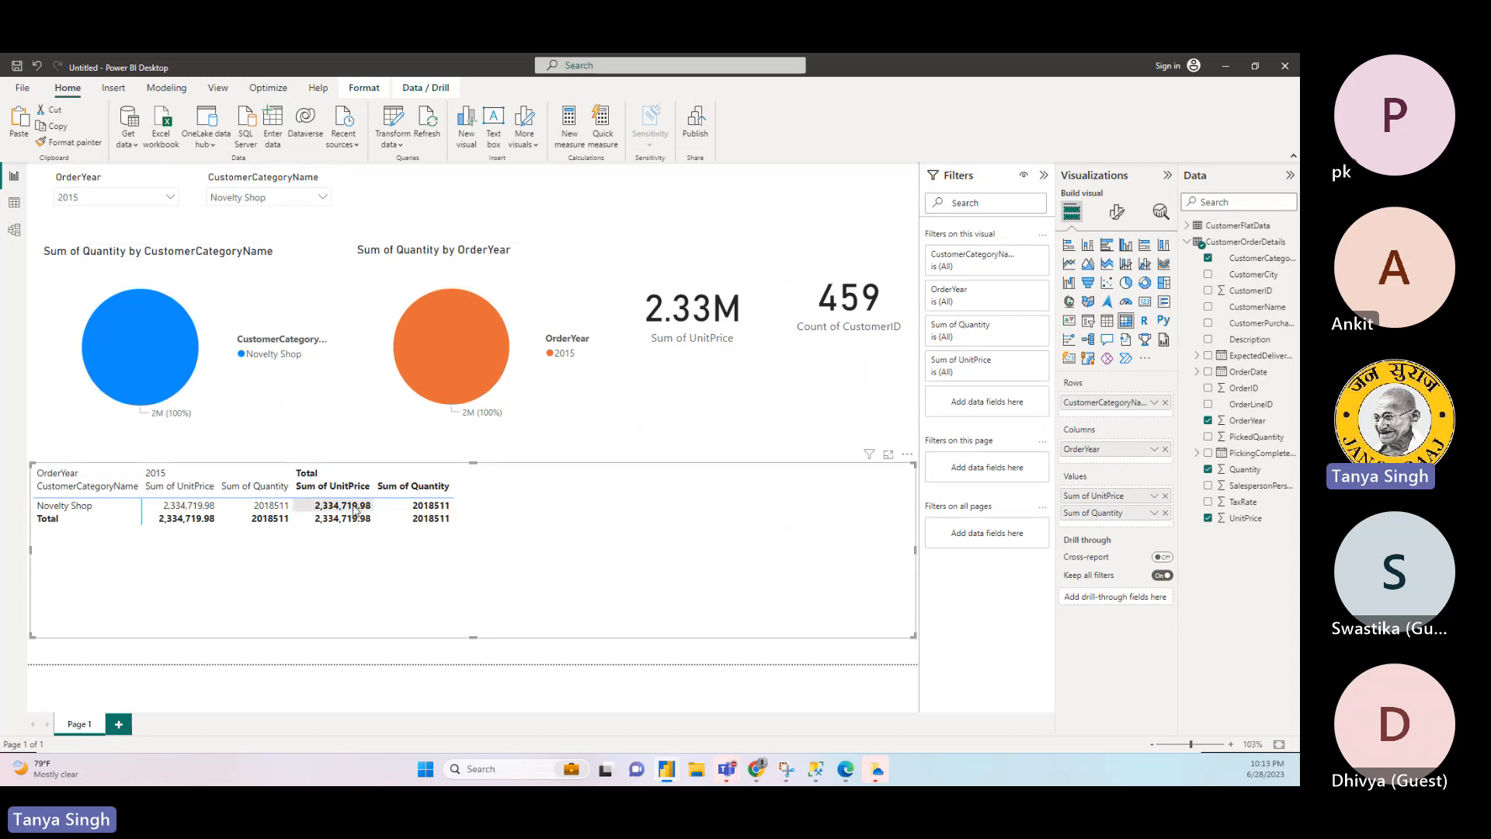
# - Examine the filtered values in the matrix, both pie charts and the two cards
pyautogui.click(209, 506)
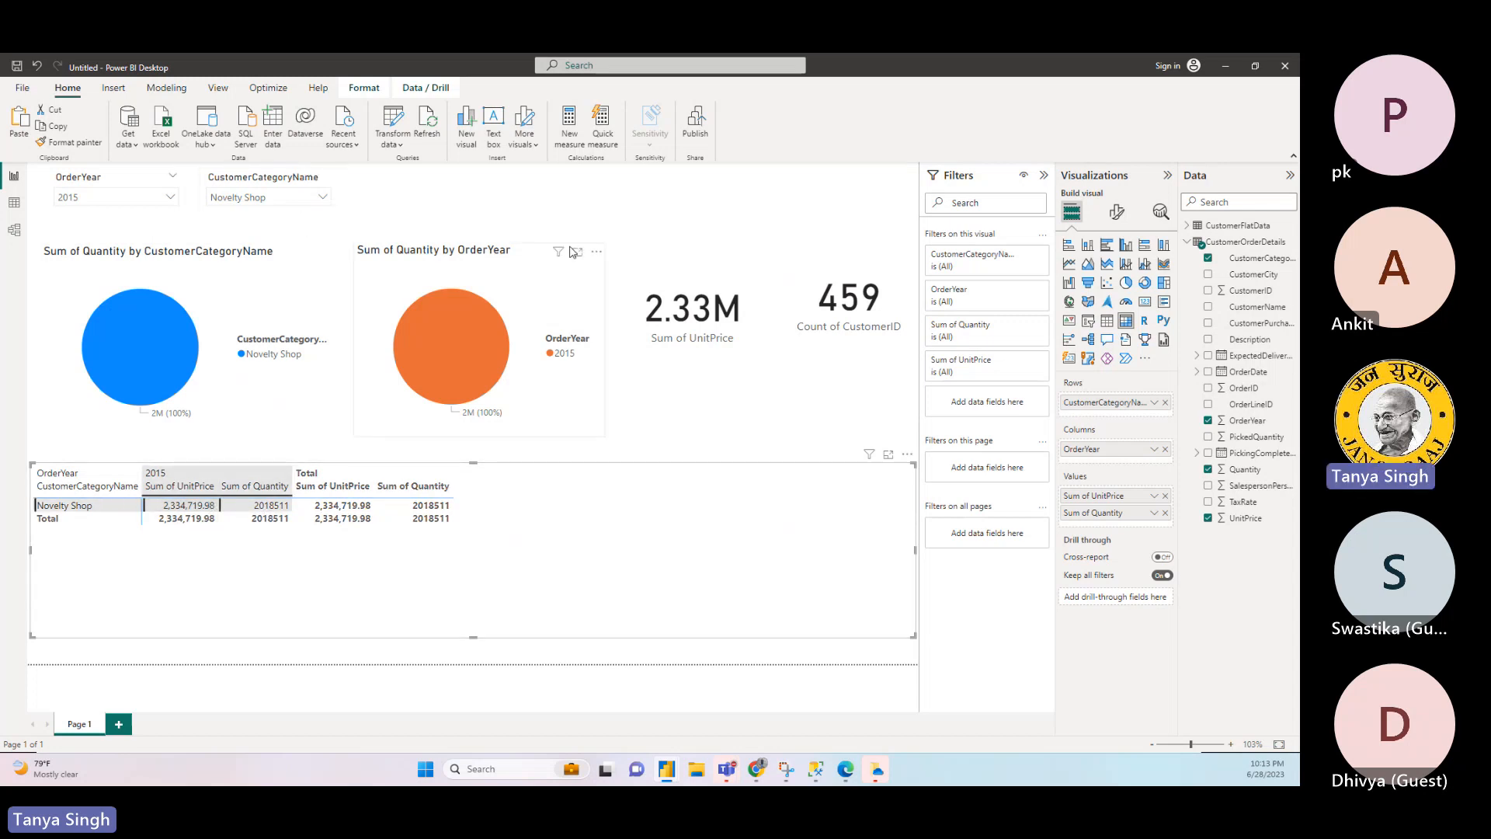
pyautogui.click(704, 228)
pyautogui.click(265, 290)
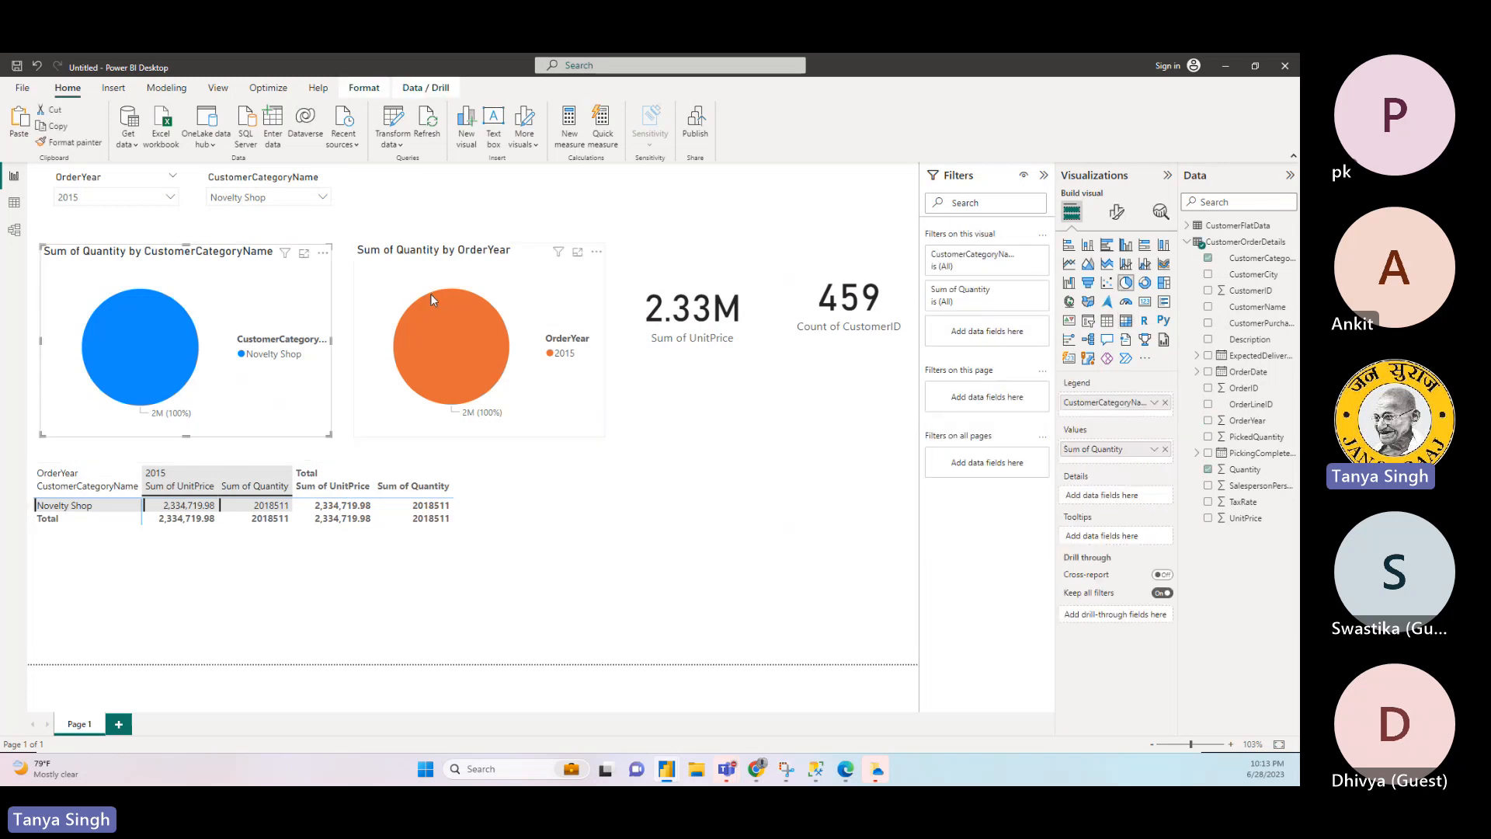
pyautogui.click(430, 293)
pyautogui.click(683, 339)
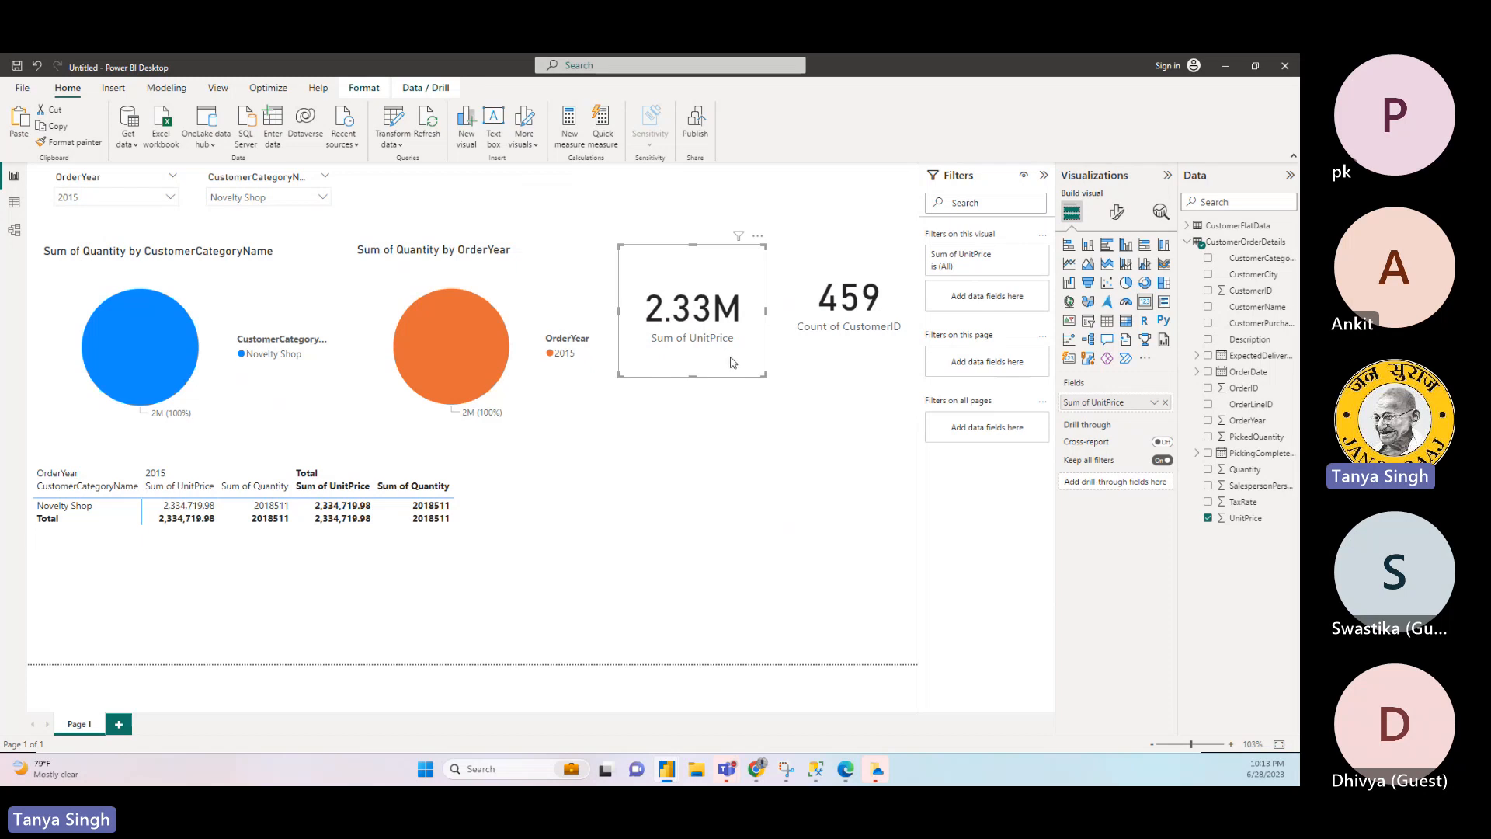
pyautogui.click(834, 362)
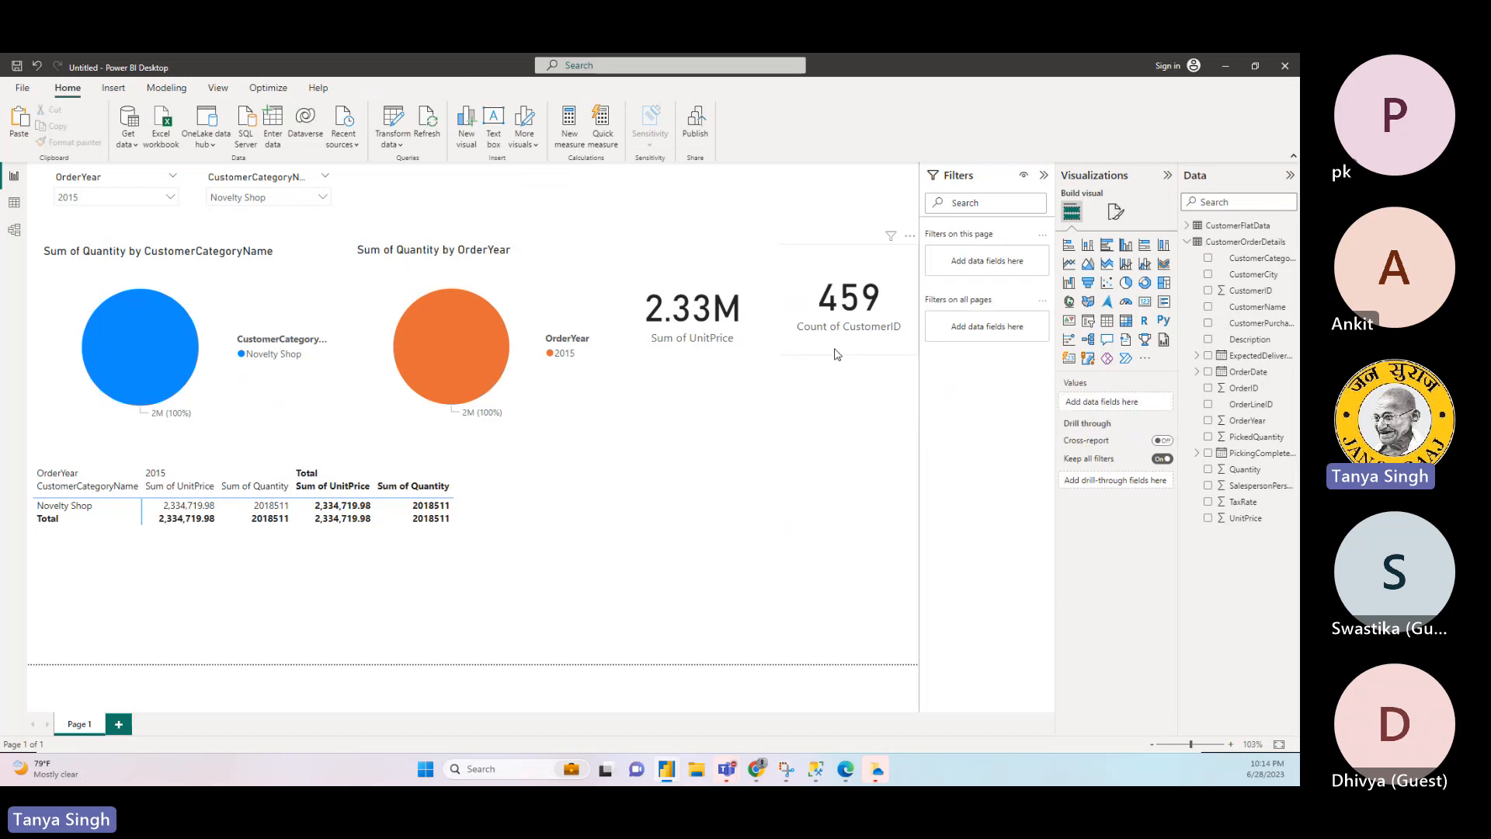
pyautogui.click(837, 353)
pyautogui.click(736, 349)
pyautogui.click(802, 342)
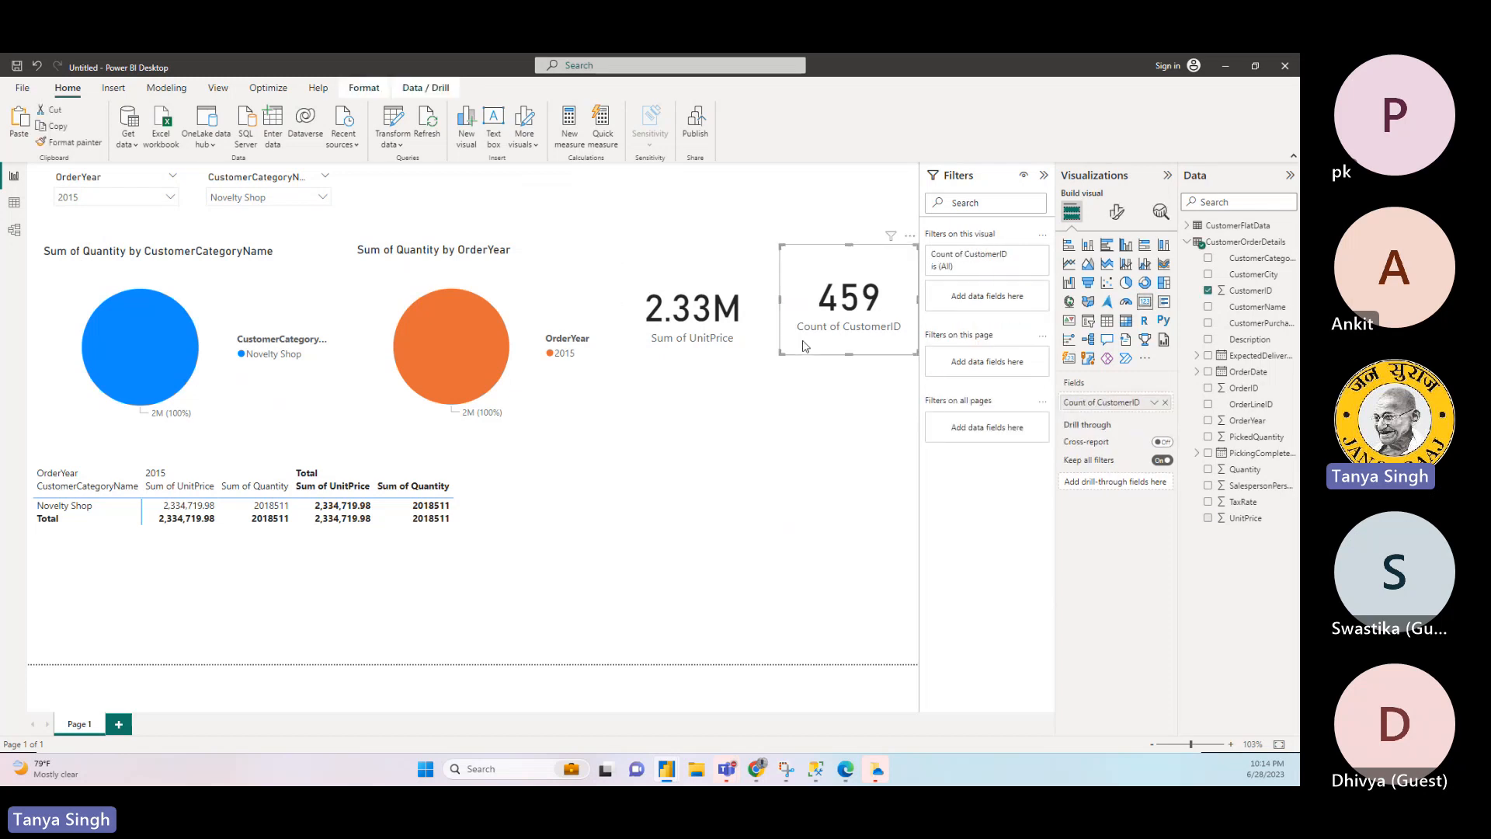
pyautogui.click(448, 332)
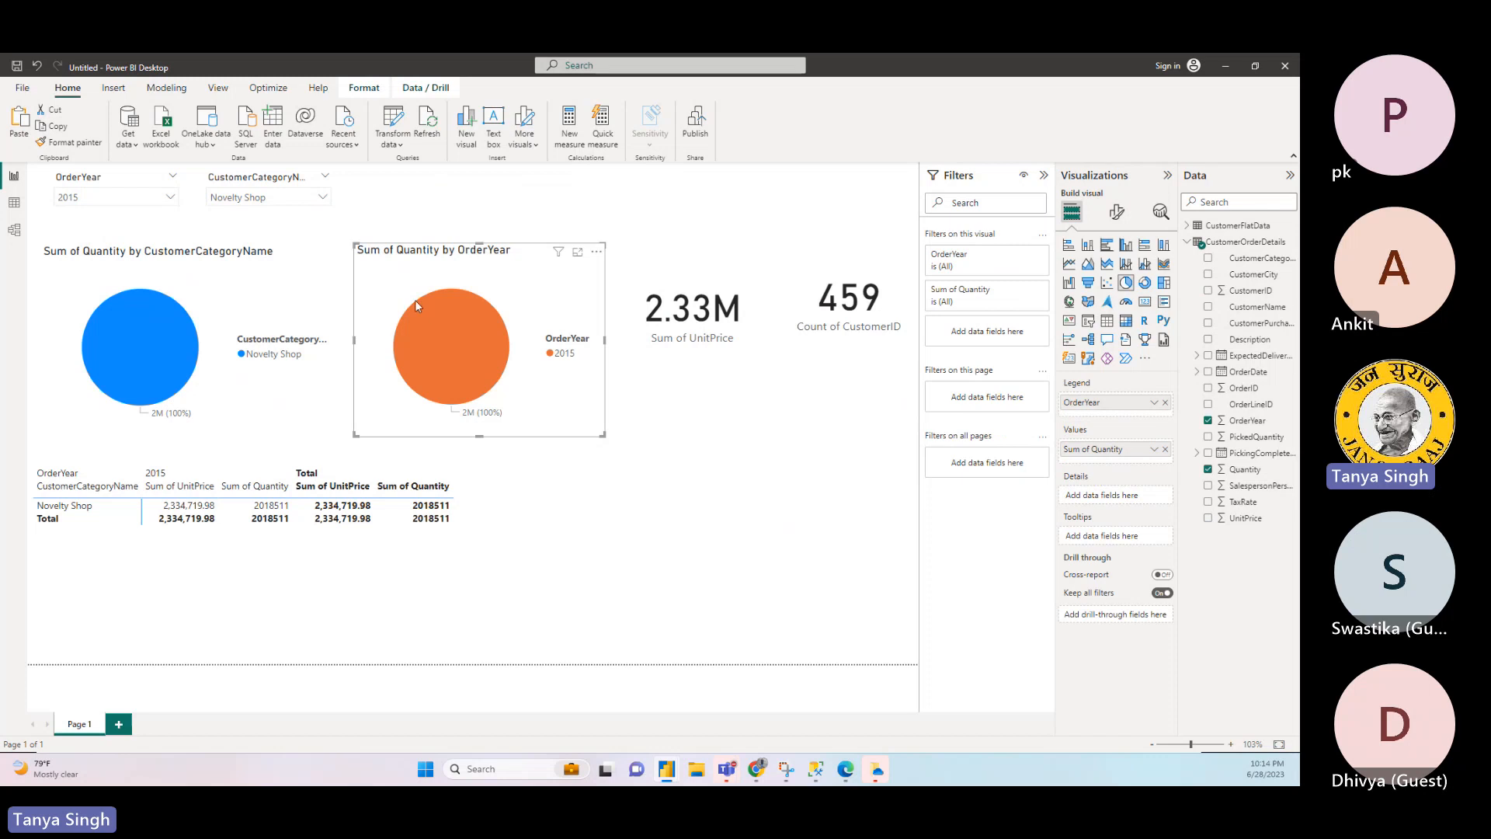
# - Switch the CustomerCategoryName slicer to Computer Store, and clear that choice again so all categories are included
pyautogui.click(317, 204)
pyautogui.click(289, 219)
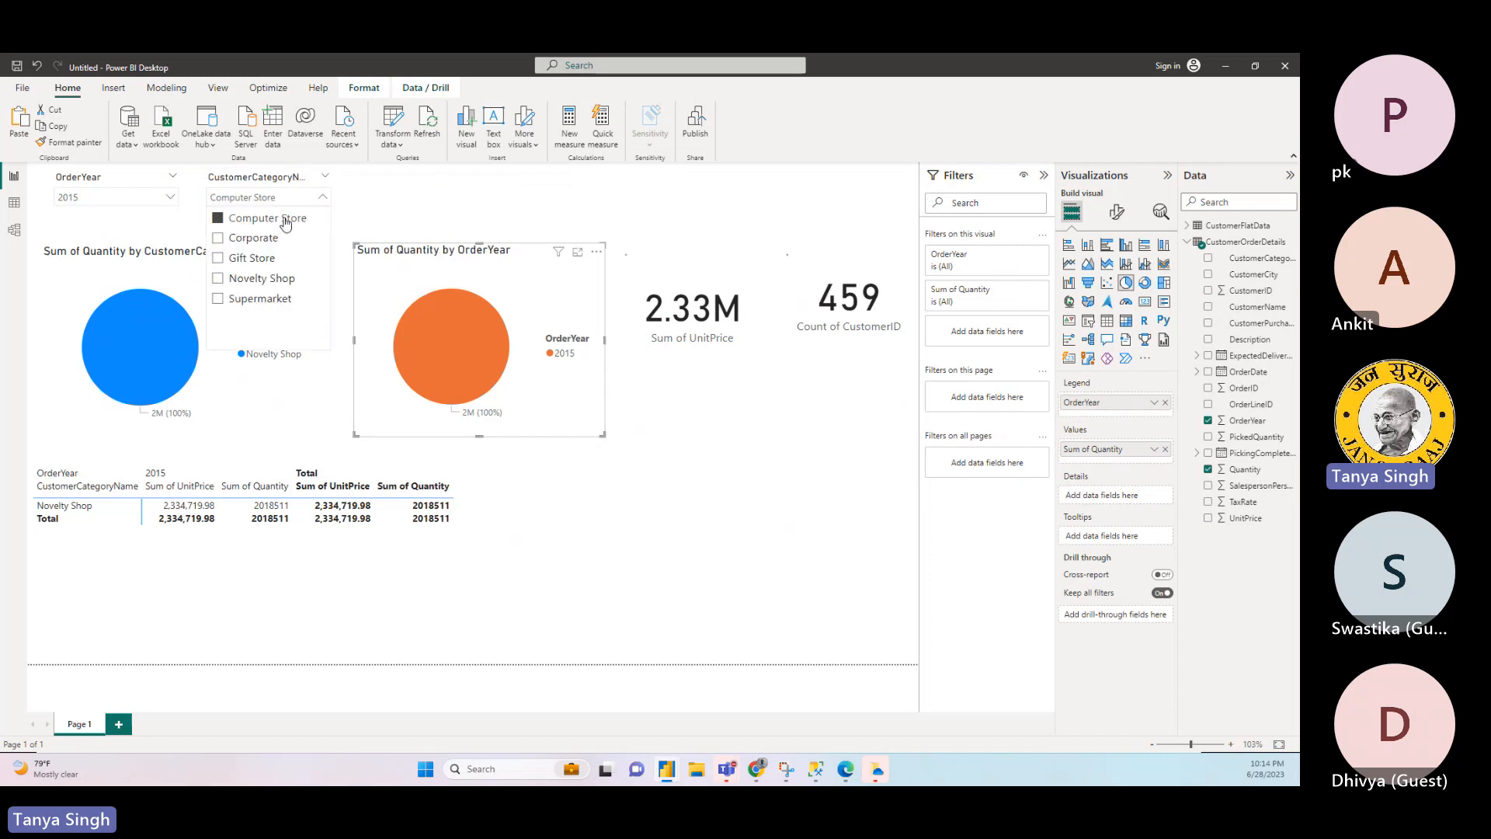
pyautogui.click(287, 220)
pyautogui.click(550, 206)
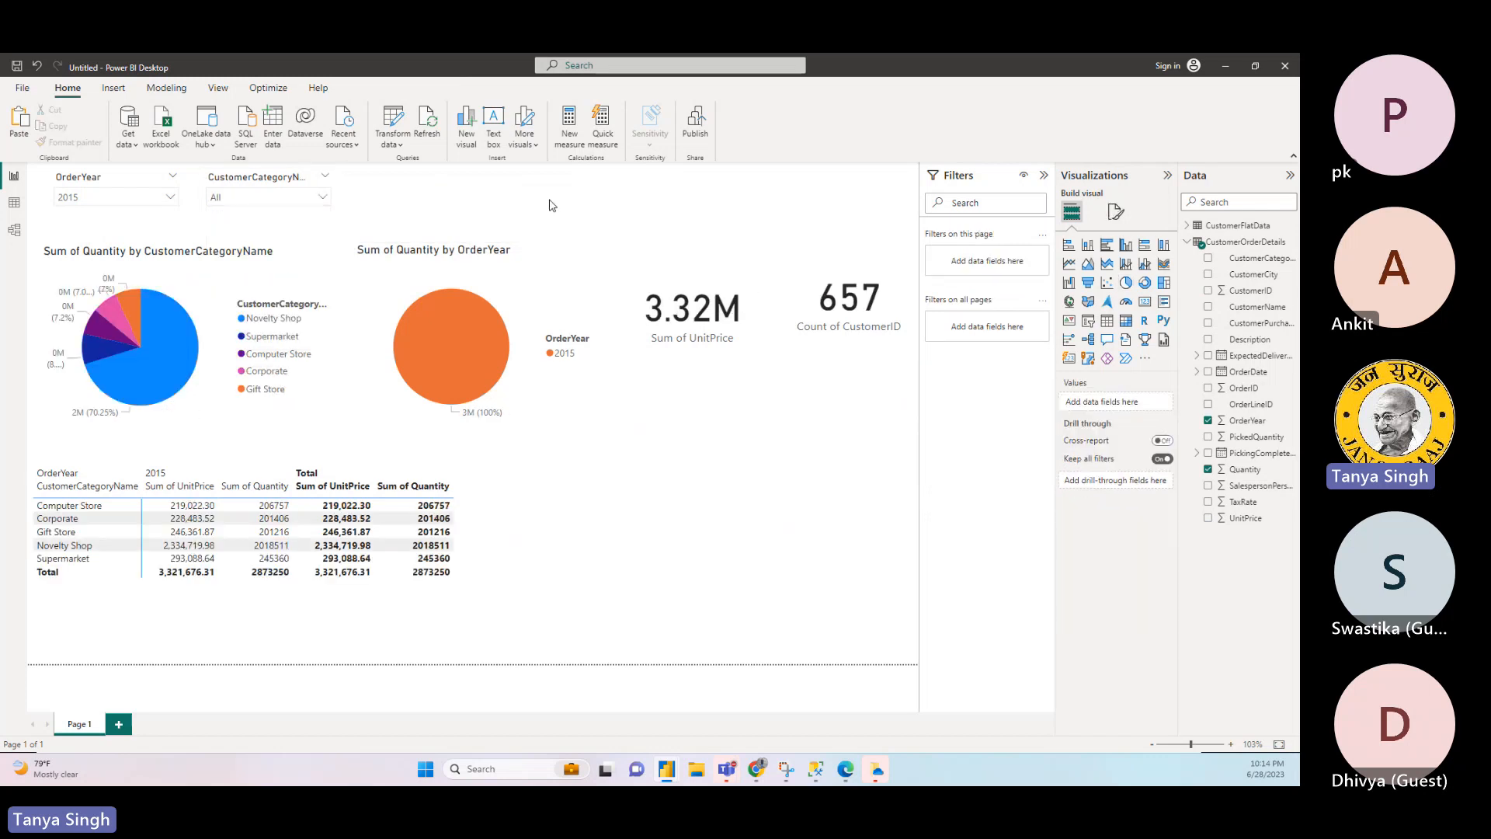
pyautogui.click(569, 571)
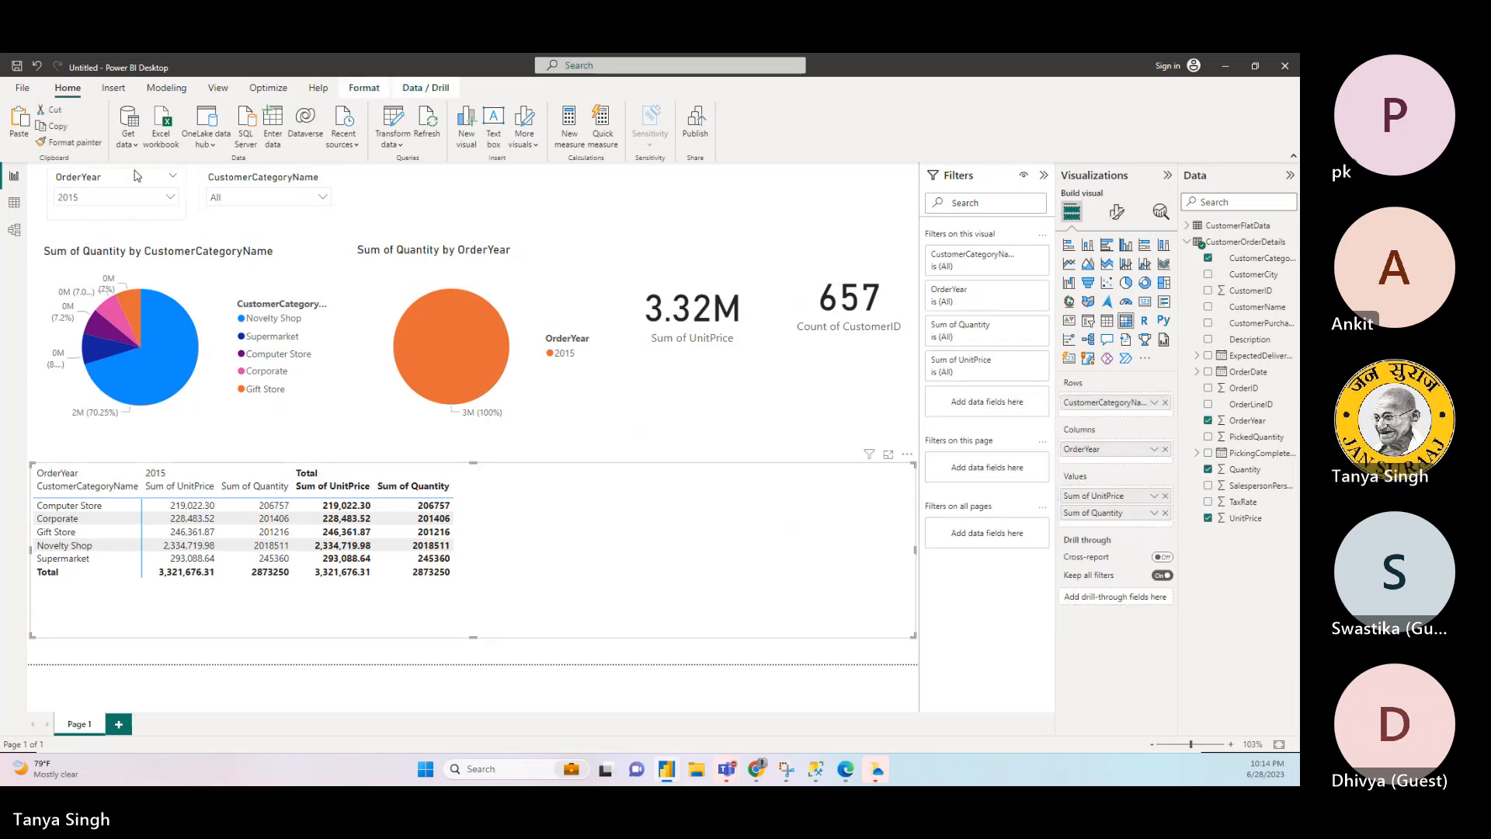
# - Try single and multiple year choices in the OrderYear slicer, including 2013 with 2014, and return it to 2015 only
pyautogui.click(155, 197)
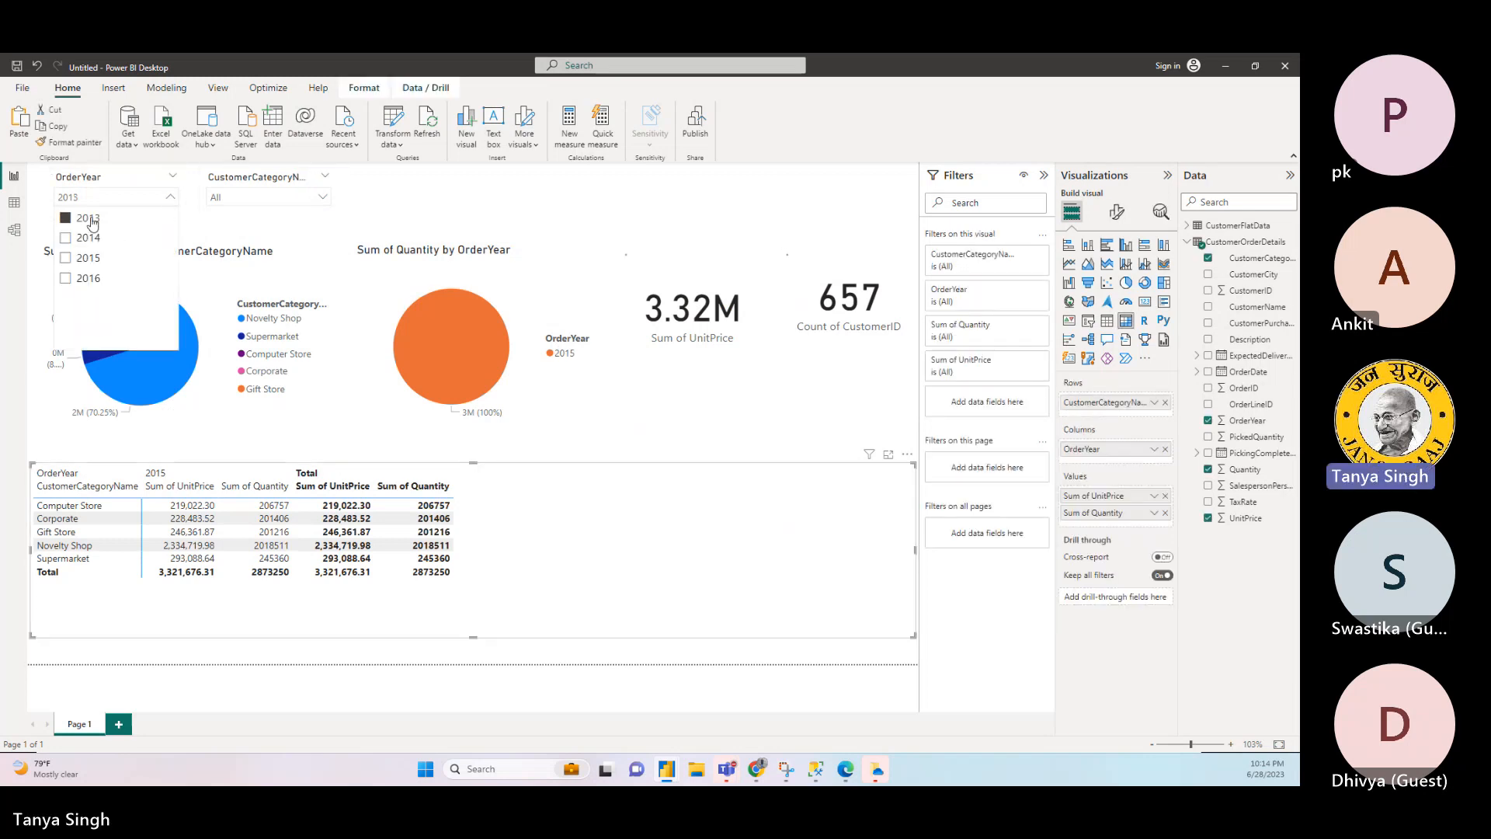
pyautogui.click(91, 221)
pyautogui.click(92, 223)
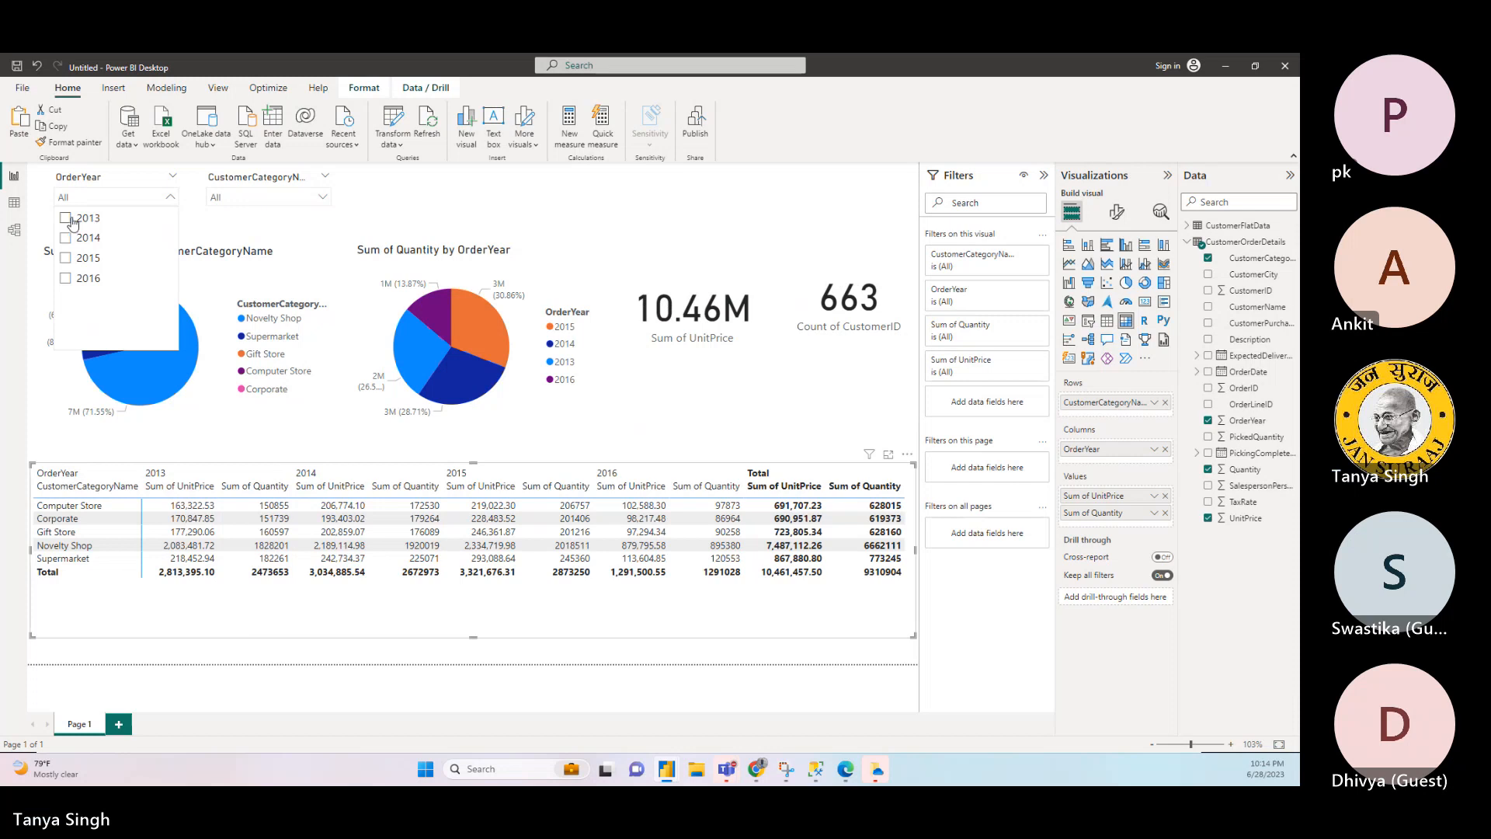
pyautogui.click(73, 223)
pyautogui.keyDown('ctrl'); pyautogui.click(67, 238); pyautogui.keyUp('ctrl')
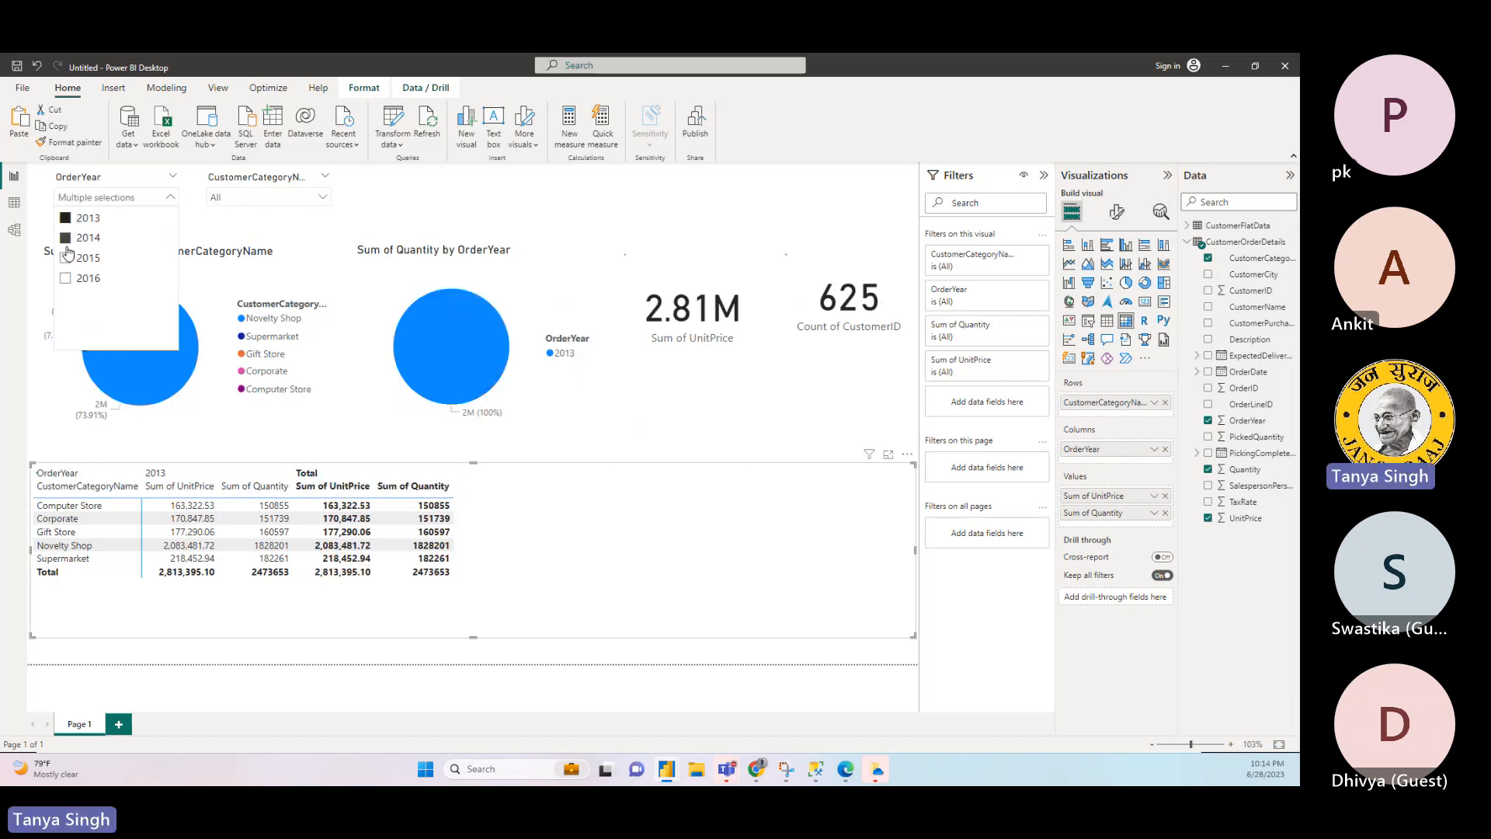
pyautogui.keyDown('ctrl'); pyautogui.click(66, 279); pyautogui.keyUp('ctrl')
pyautogui.click(67, 260)
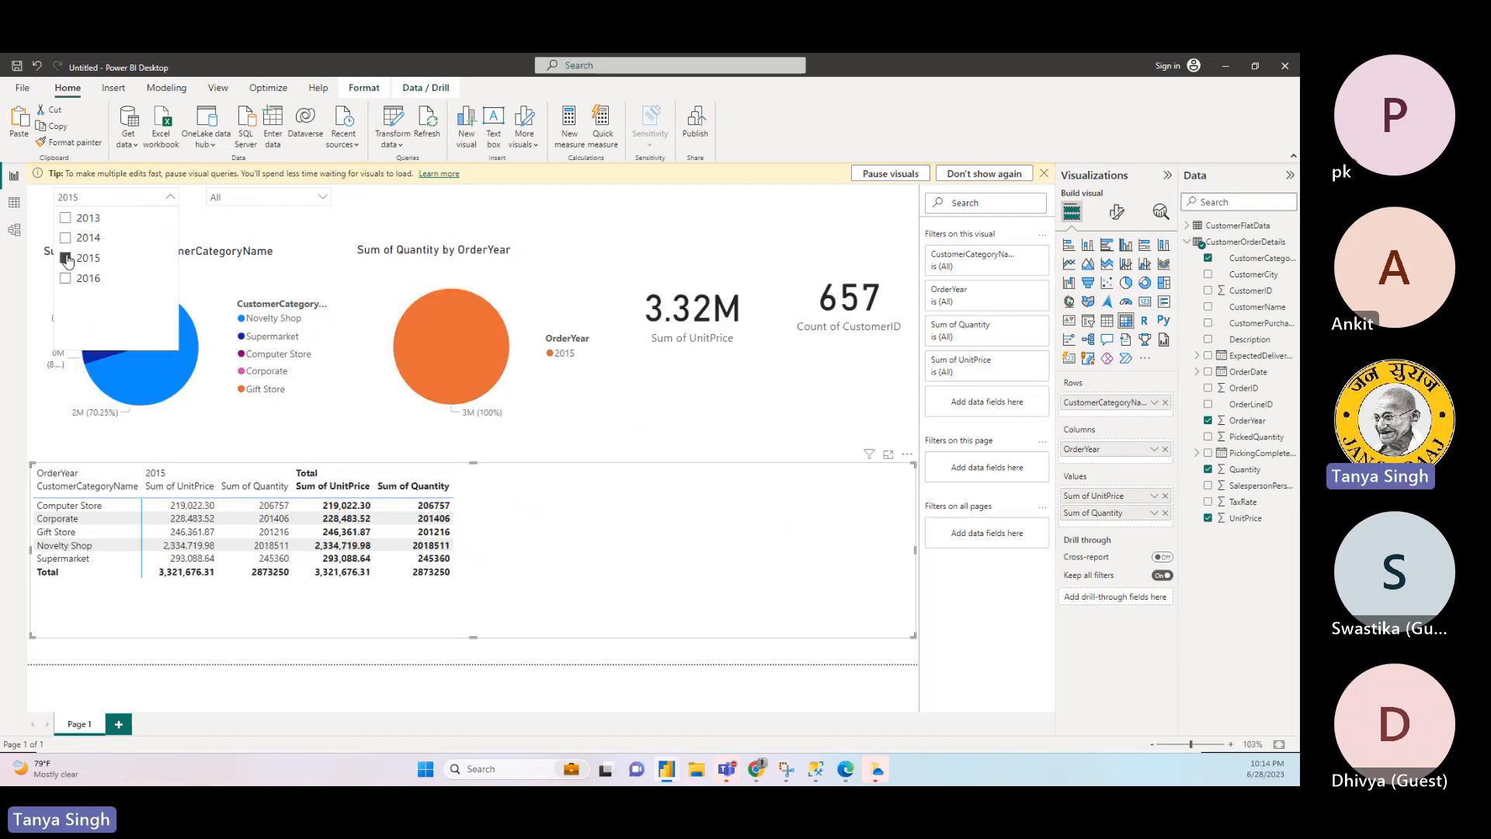
# - Dismiss the tip about pausing visual queries and deselect all visuals on the report page
pyautogui.click(467, 594)
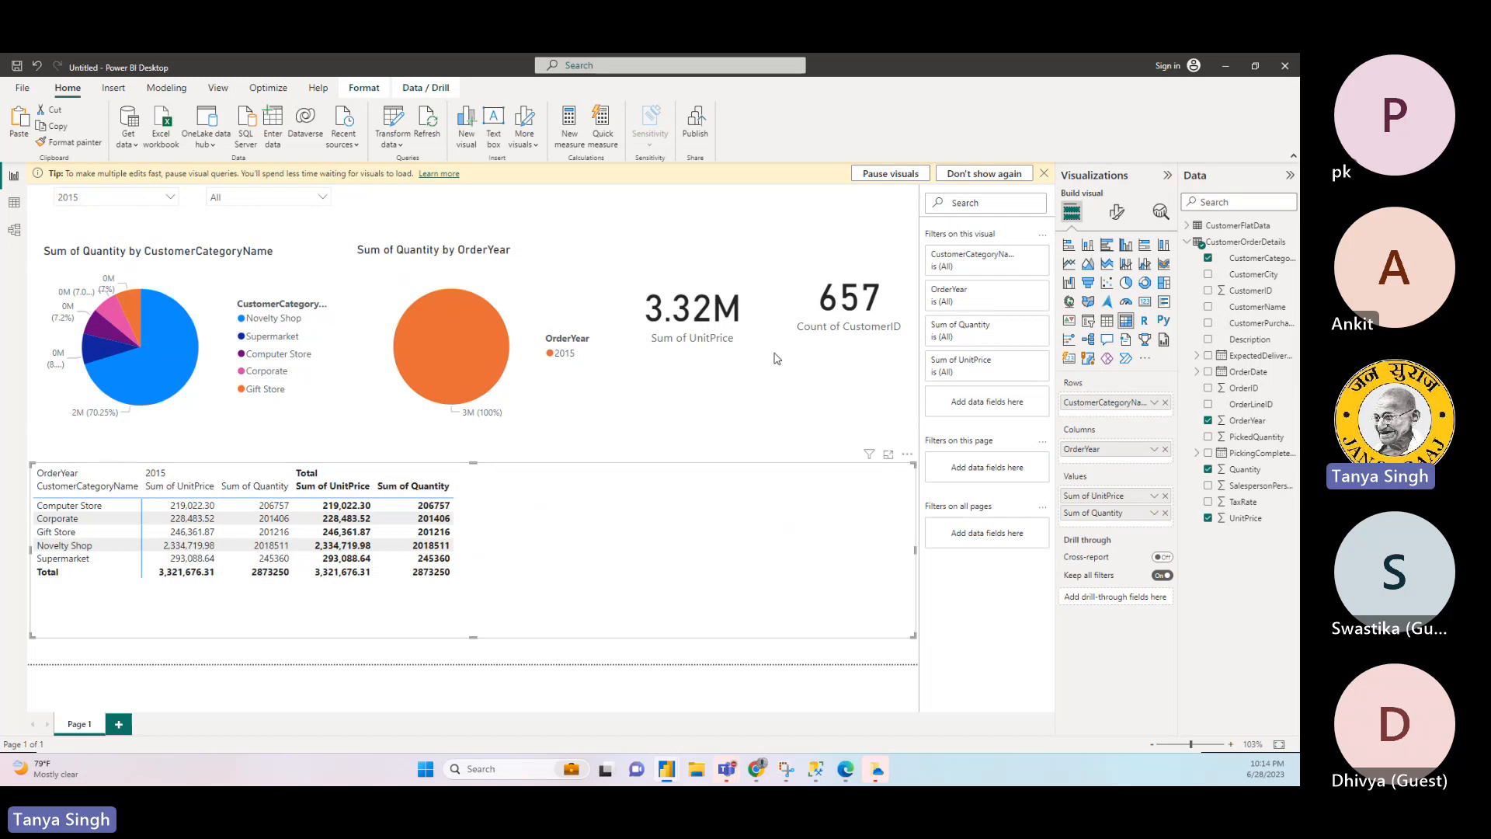
pyautogui.click(1043, 173)
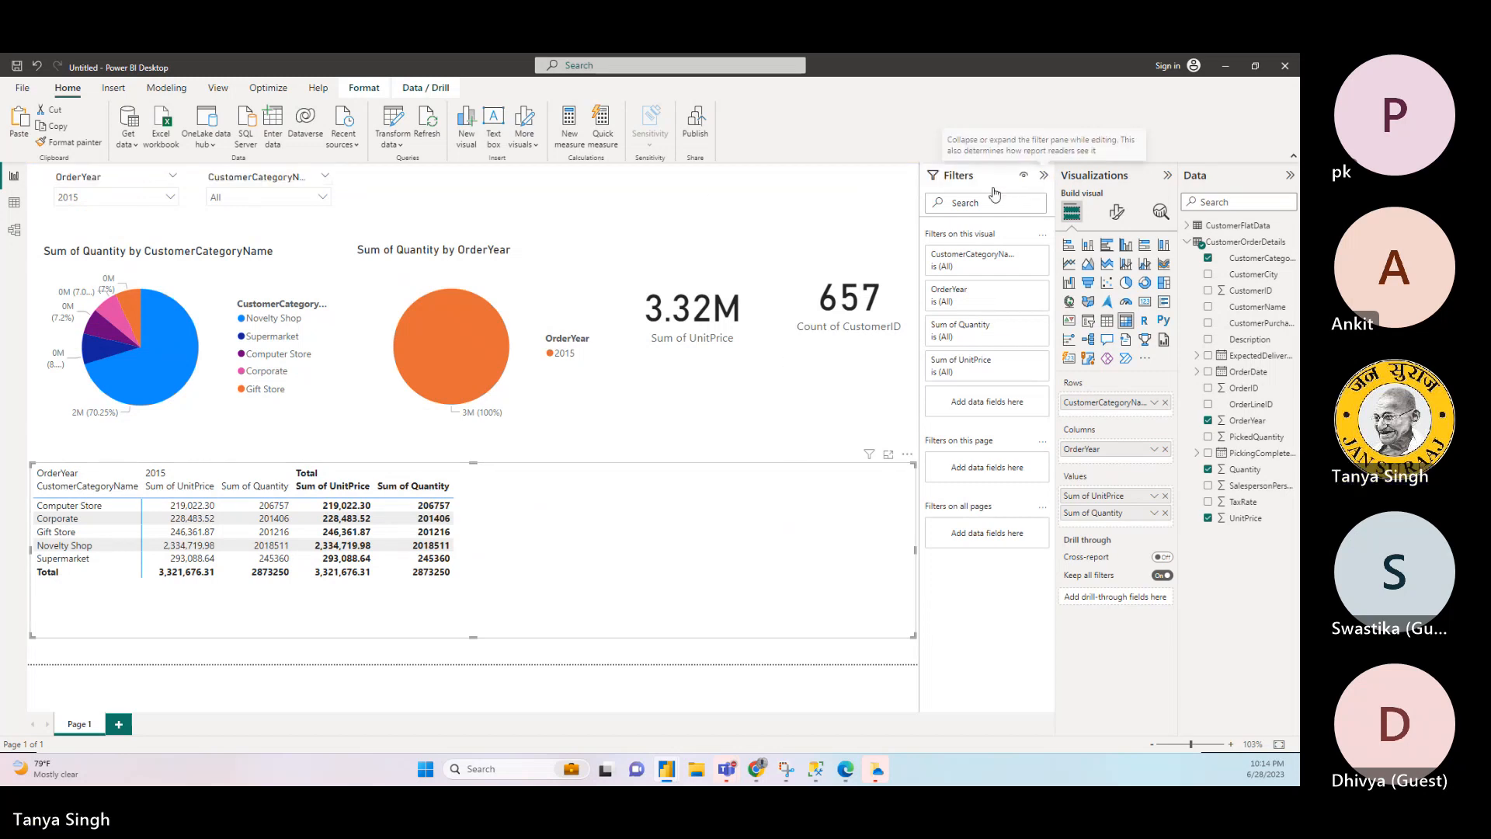
pyautogui.click(724, 222)
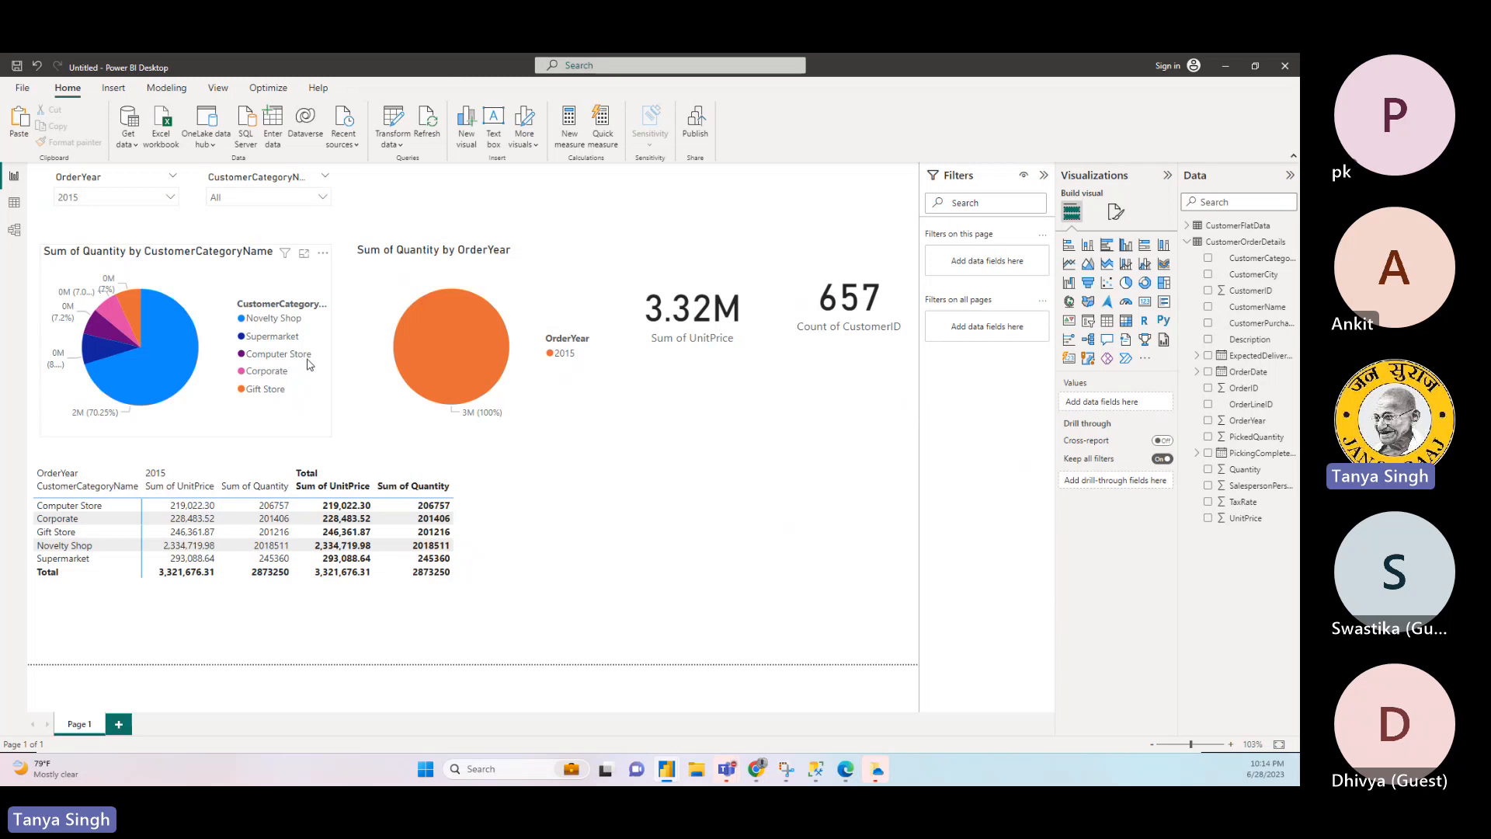
# - Cross-filter the report by Computer Store in the category pie chart, and clear the selection again
pyautogui.click(307, 359)
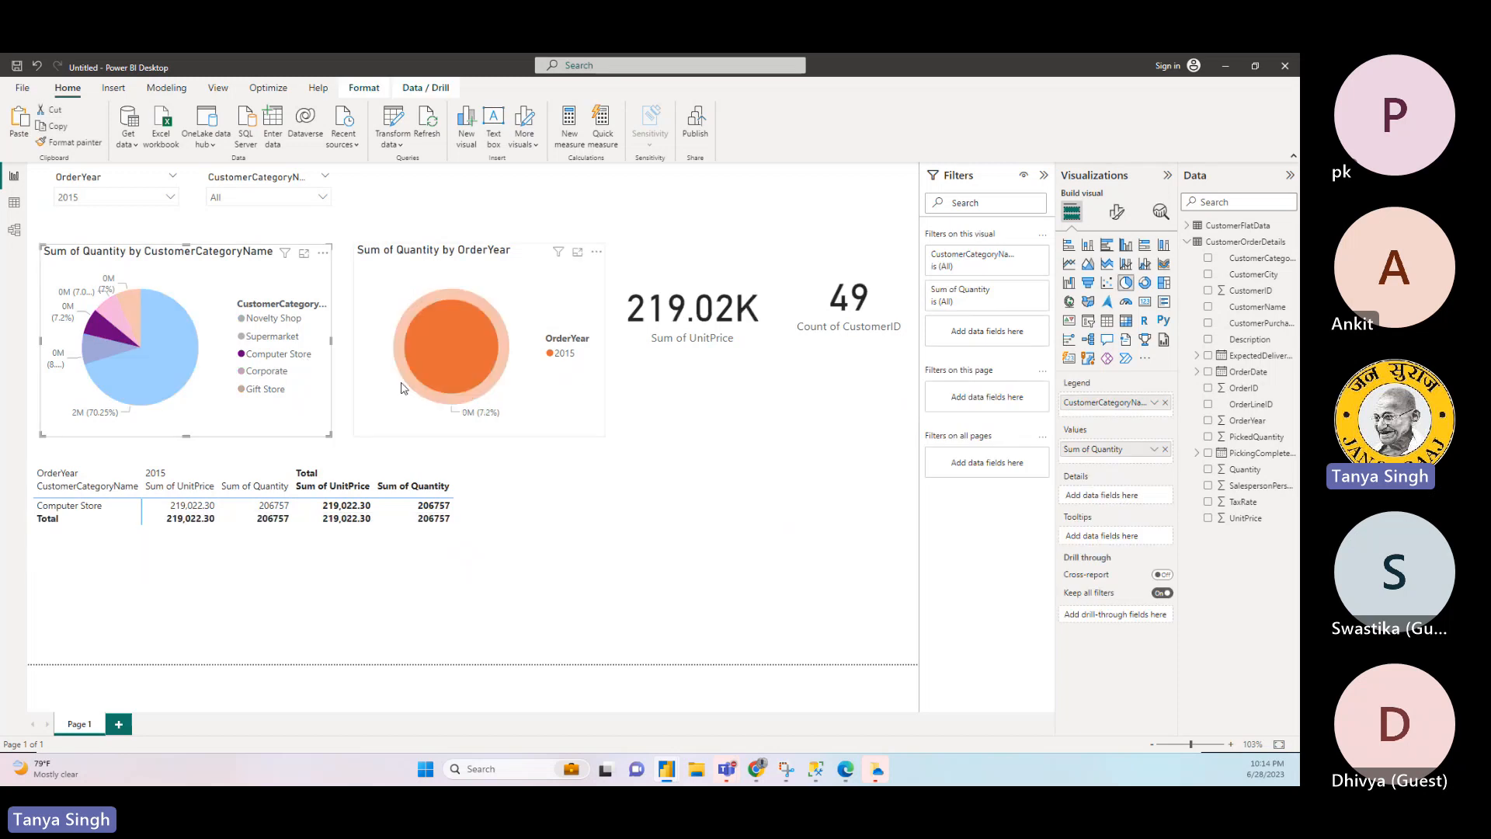
pyautogui.click(326, 403)
pyautogui.click(605, 584)
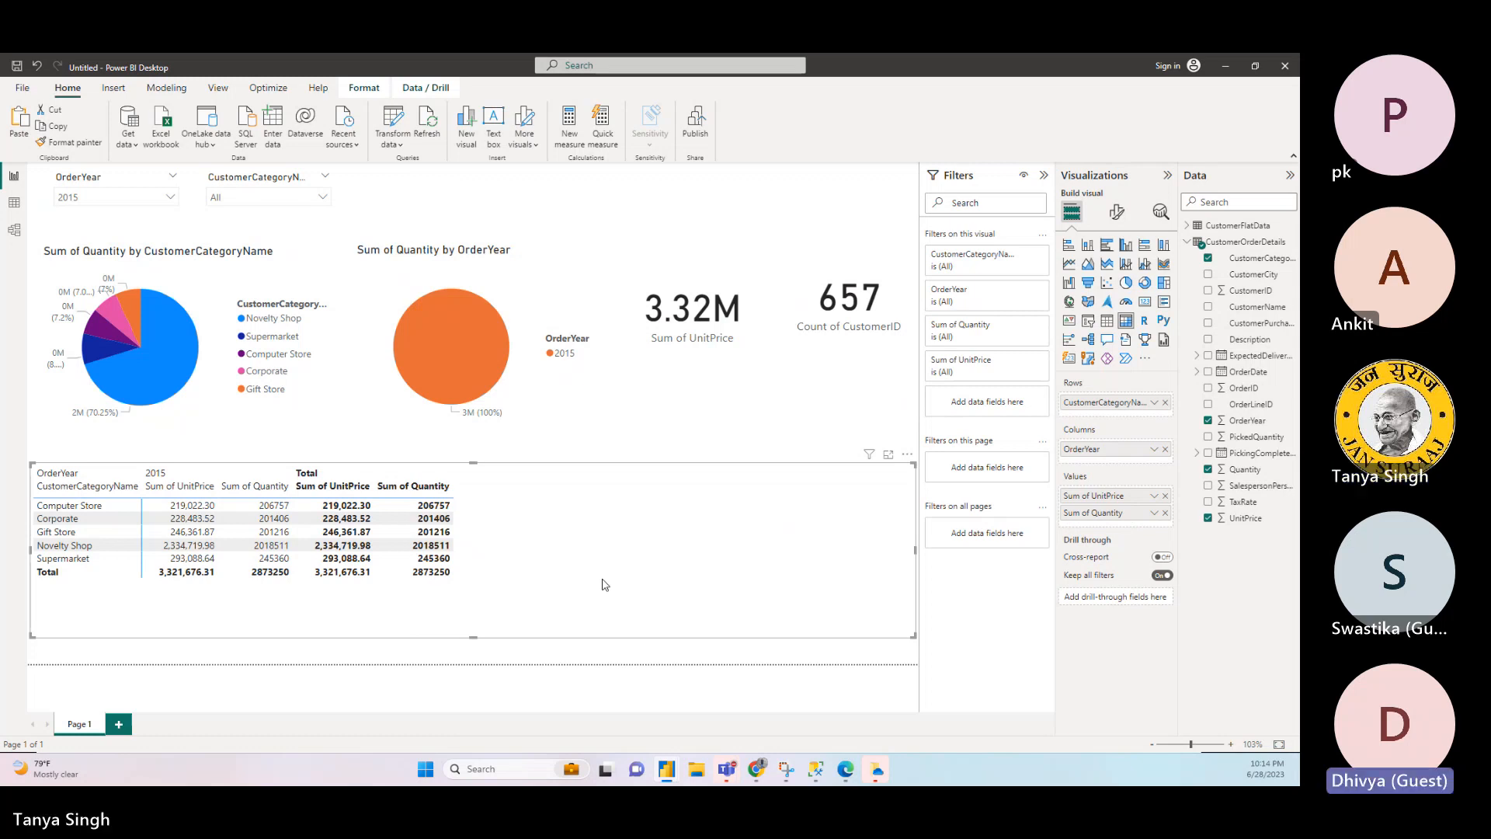
# - Rename the report page from Page 1 to Sales Dashboard
pyautogui.doubleClick(81, 724)
pyautogui.write('Sales')
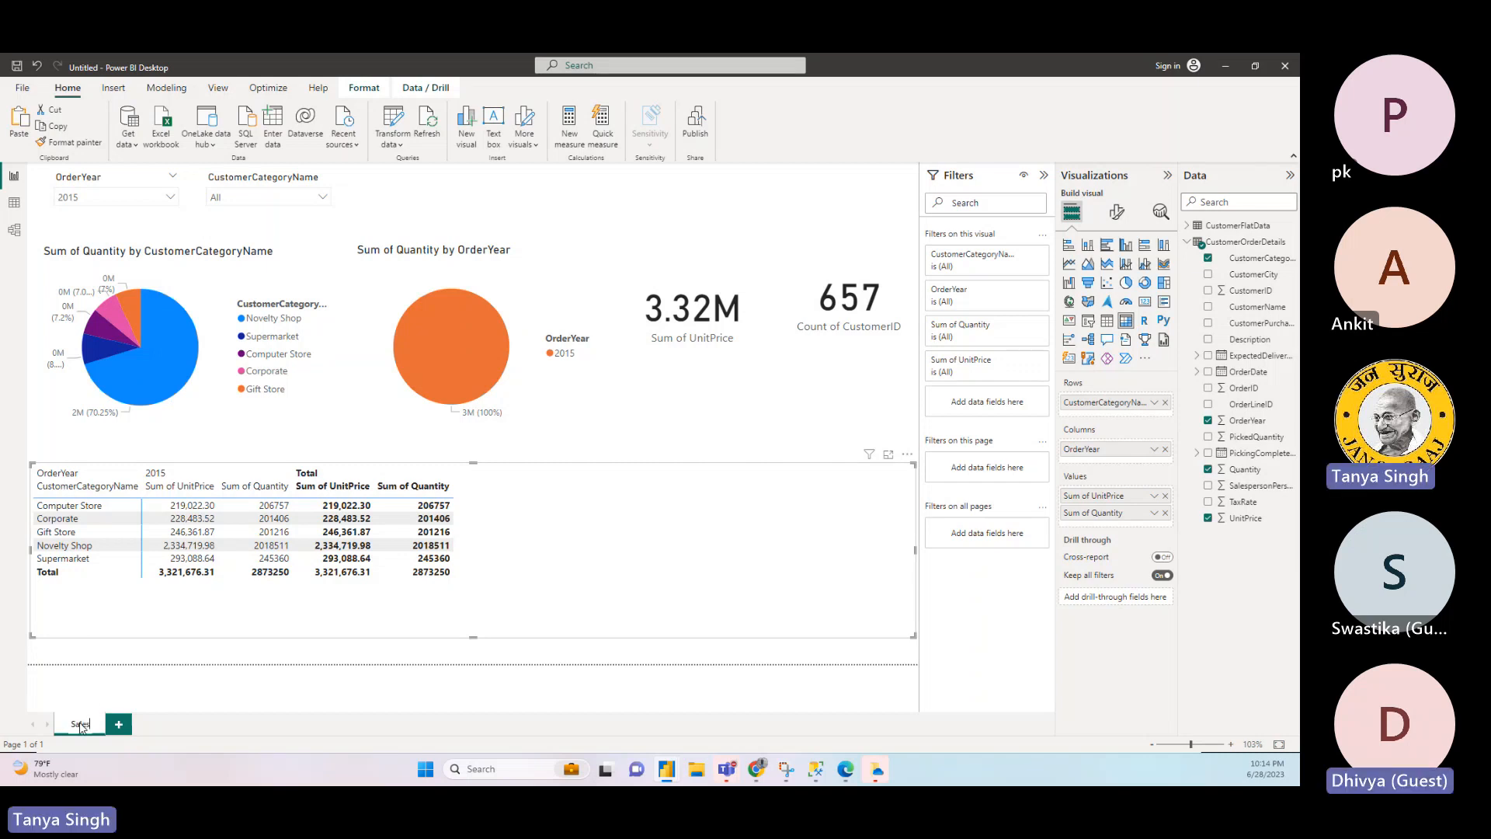
pyautogui.write(' Dash')
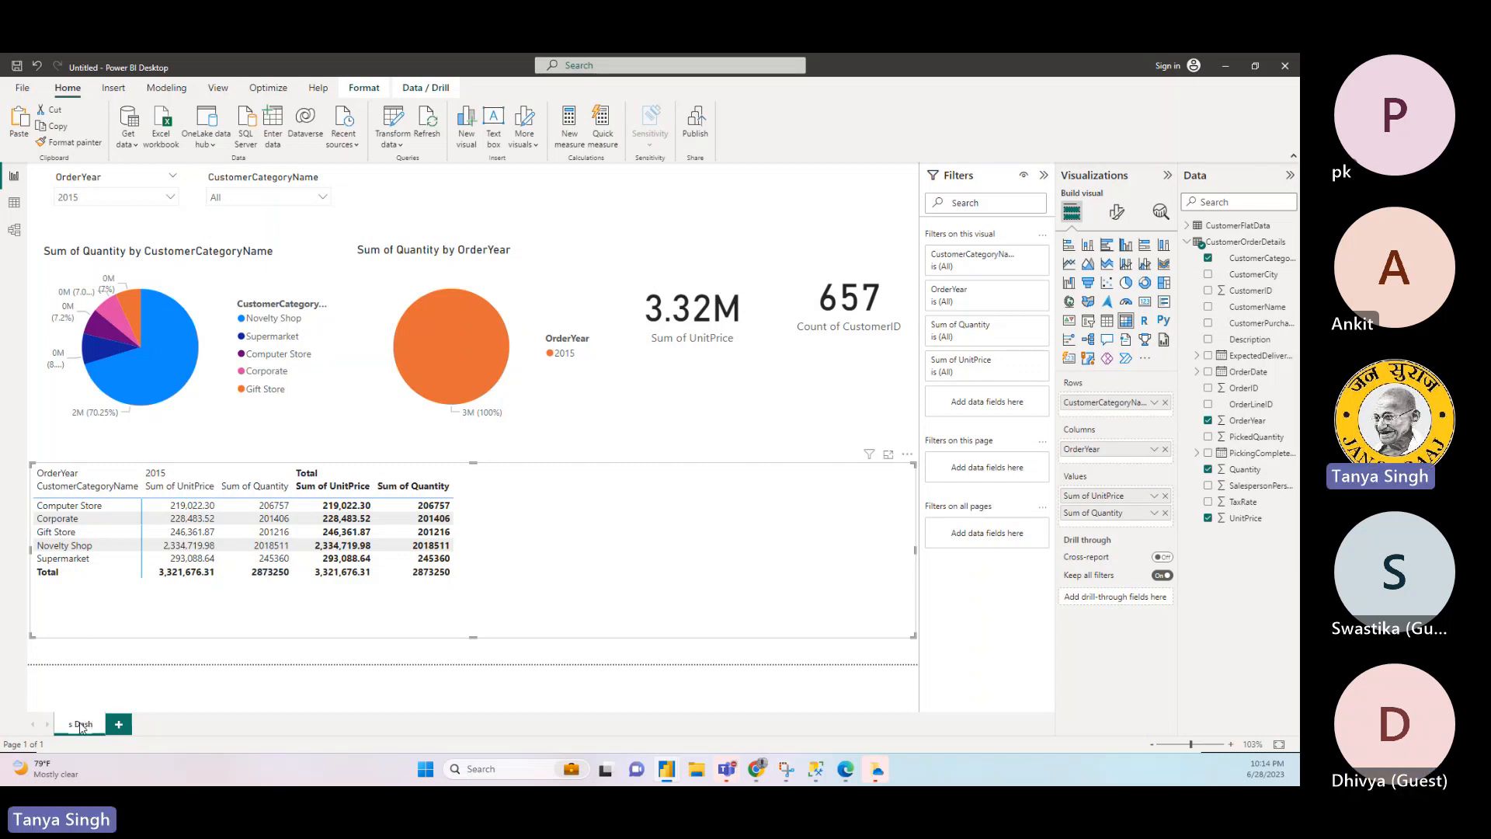
pyautogui.write('board')
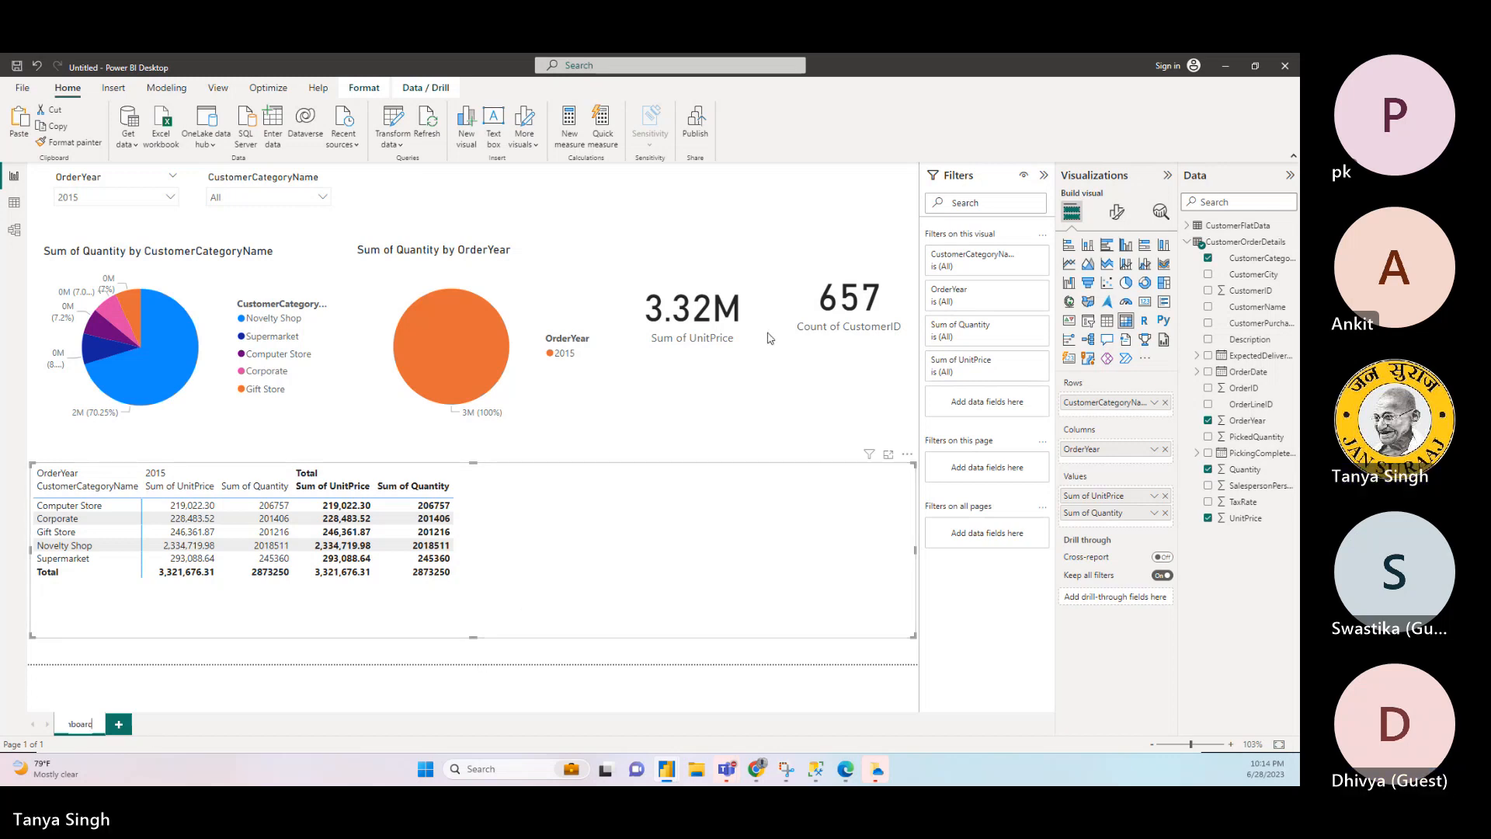
pyautogui.click(800, 192)
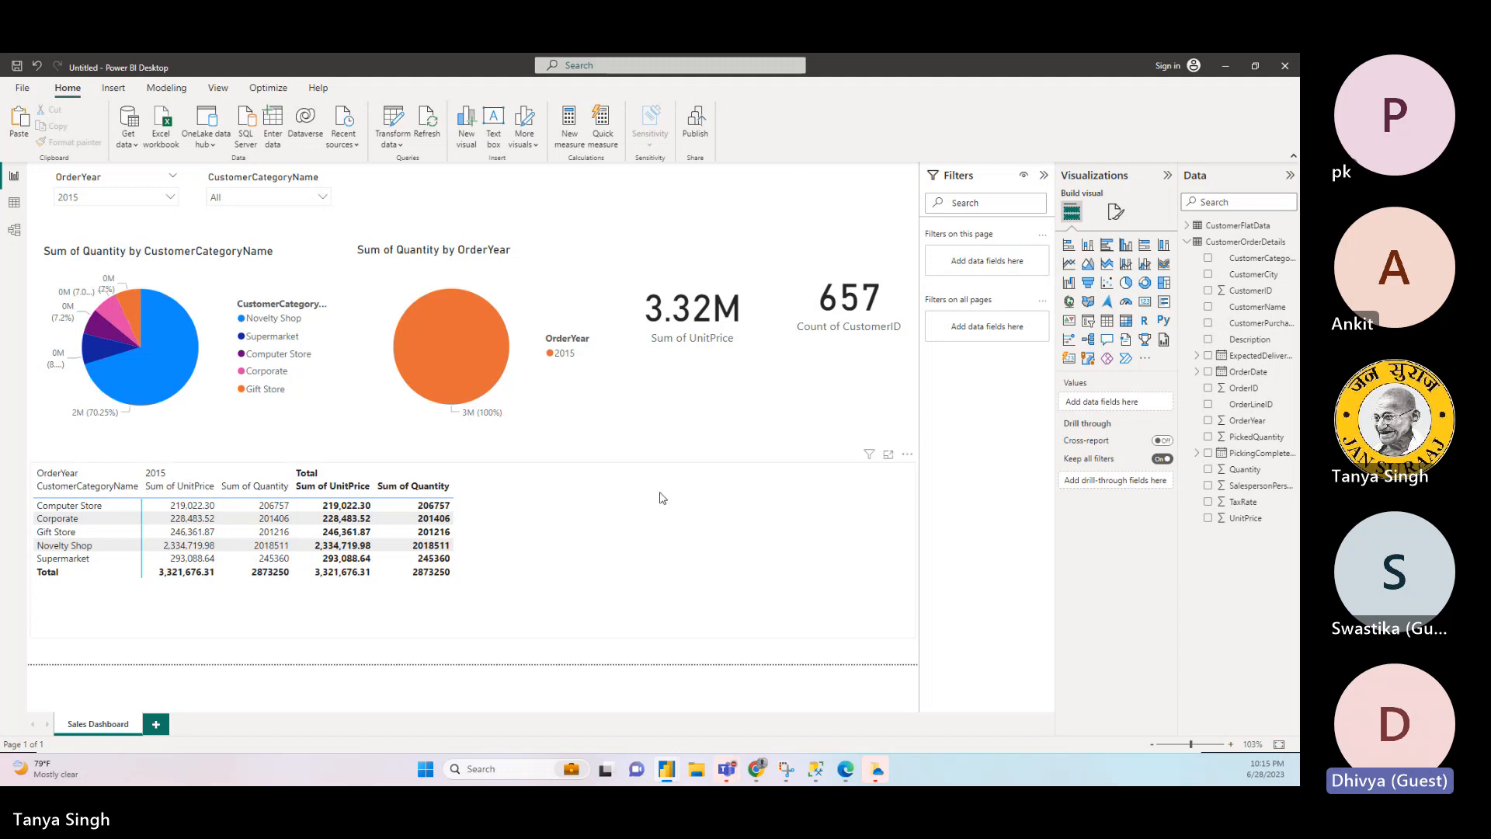
# - Turn on the "Select all" option in the OrderYear slicer's selection settings, keeping its Dropdown style
pyautogui.click(662, 498)
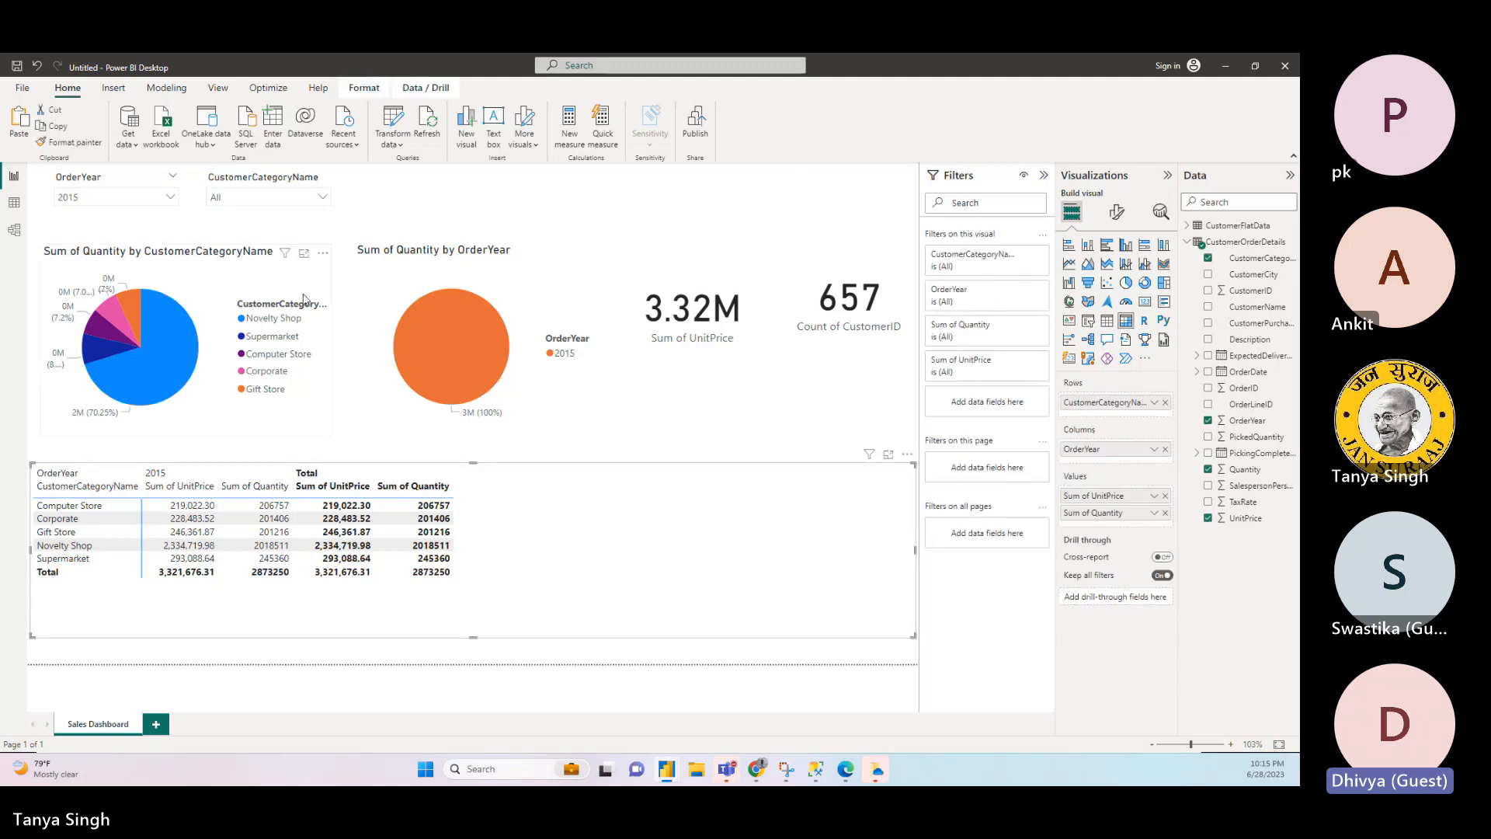
pyautogui.click(163, 206)
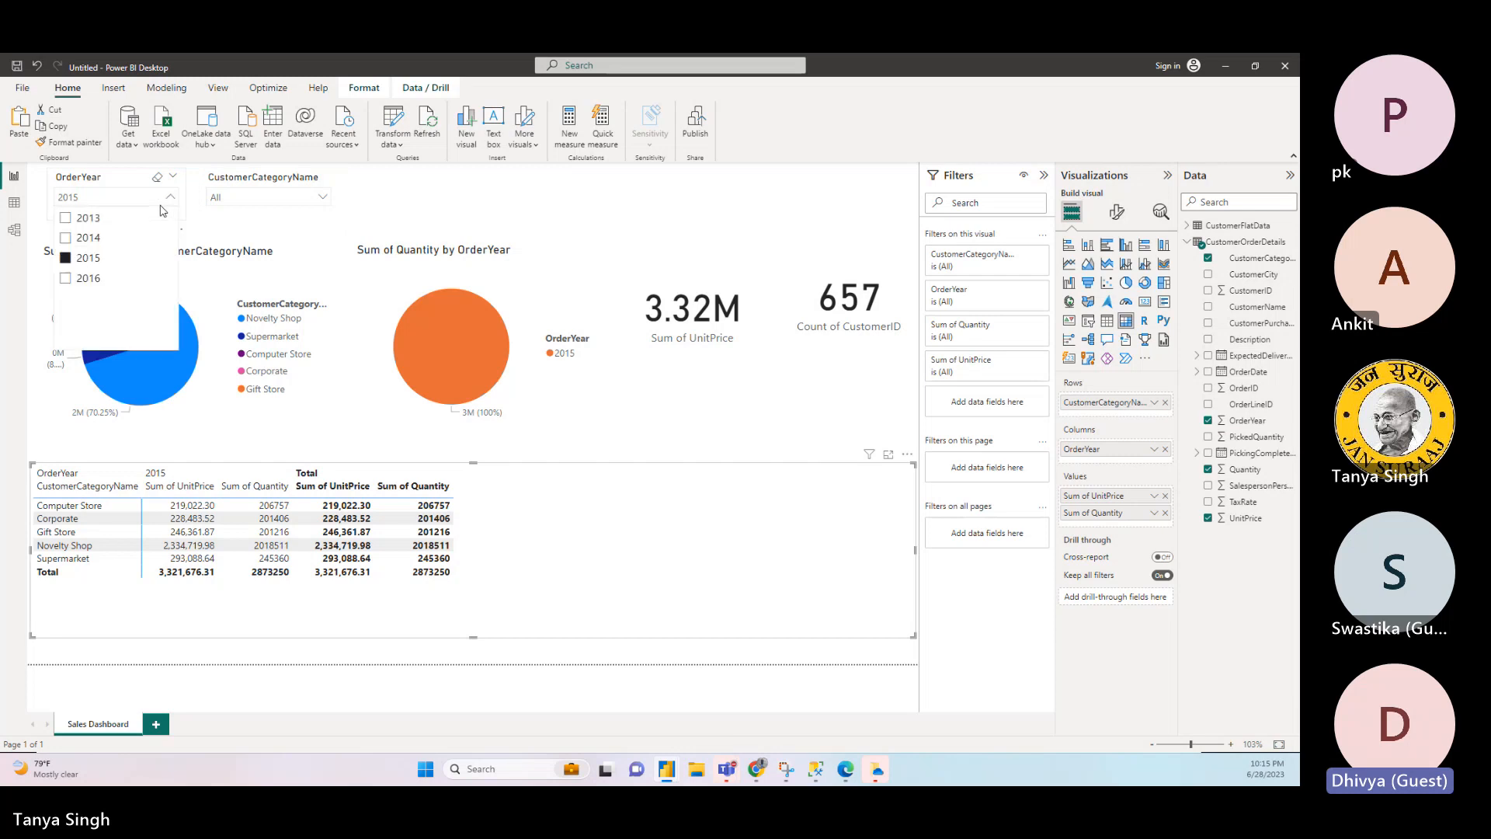
pyautogui.click(127, 180)
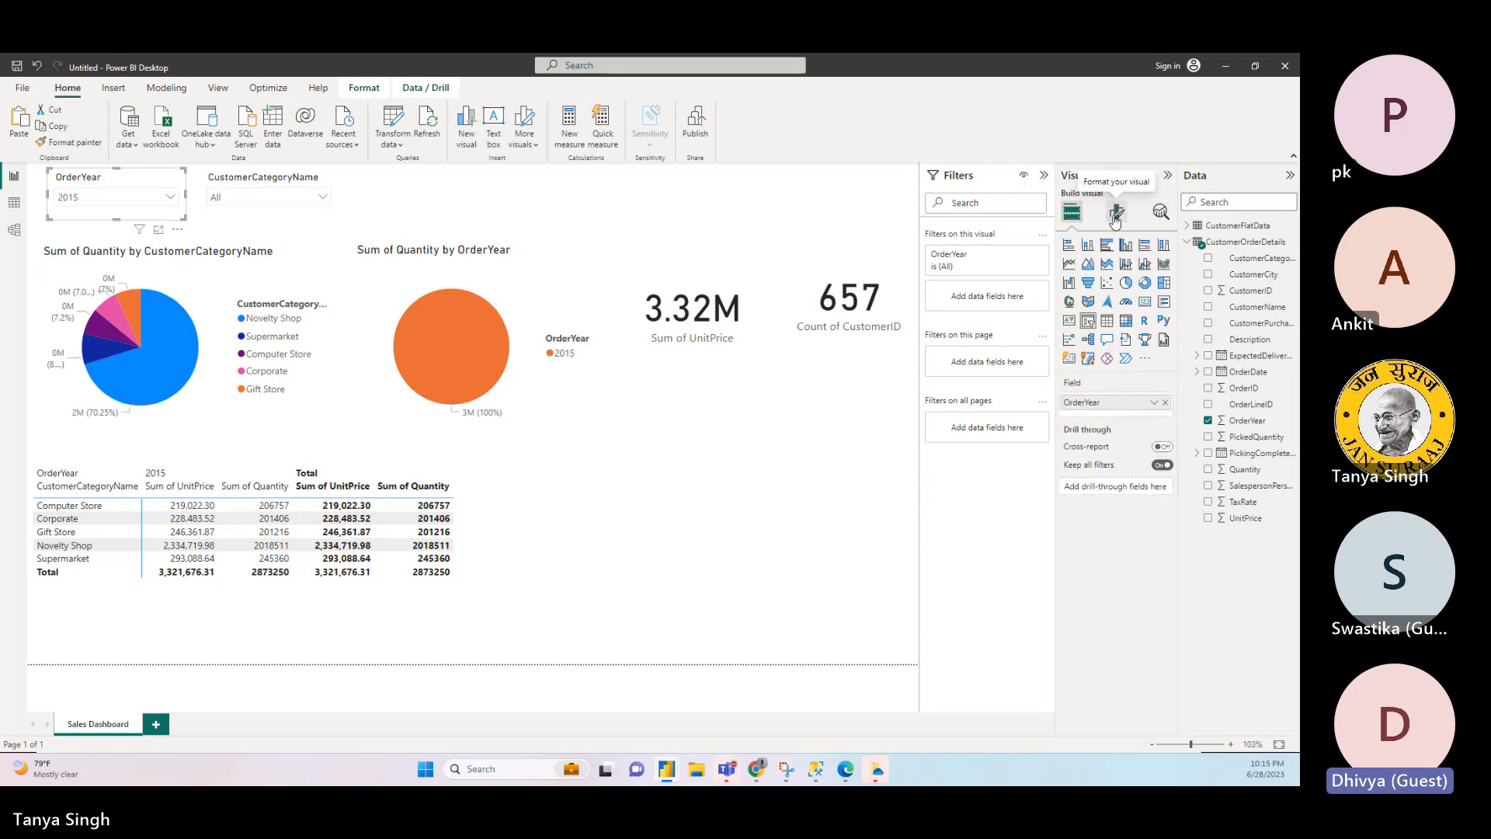
pyautogui.click(1117, 213)
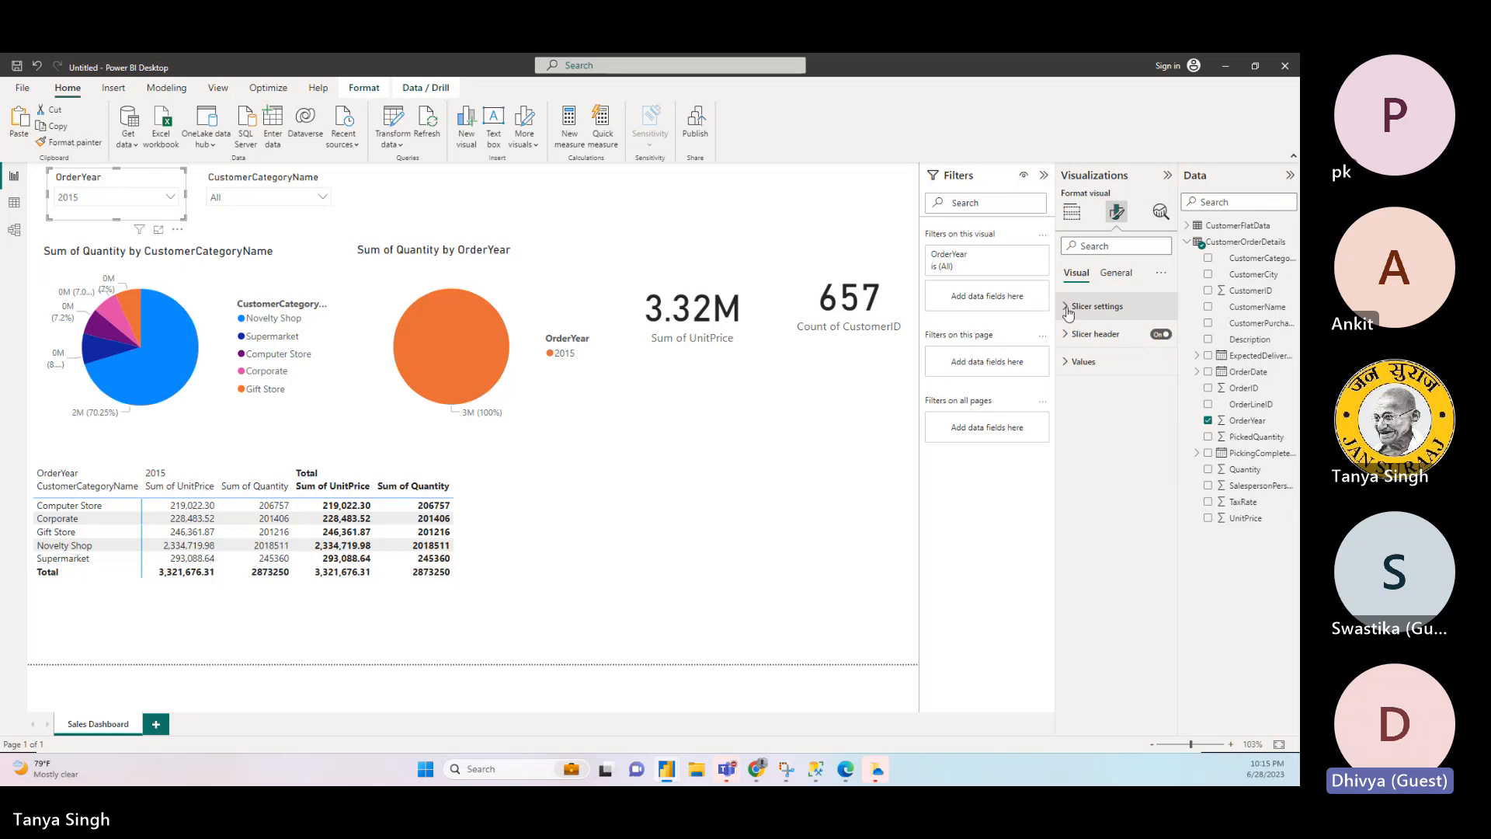
pyautogui.click(1068, 309)
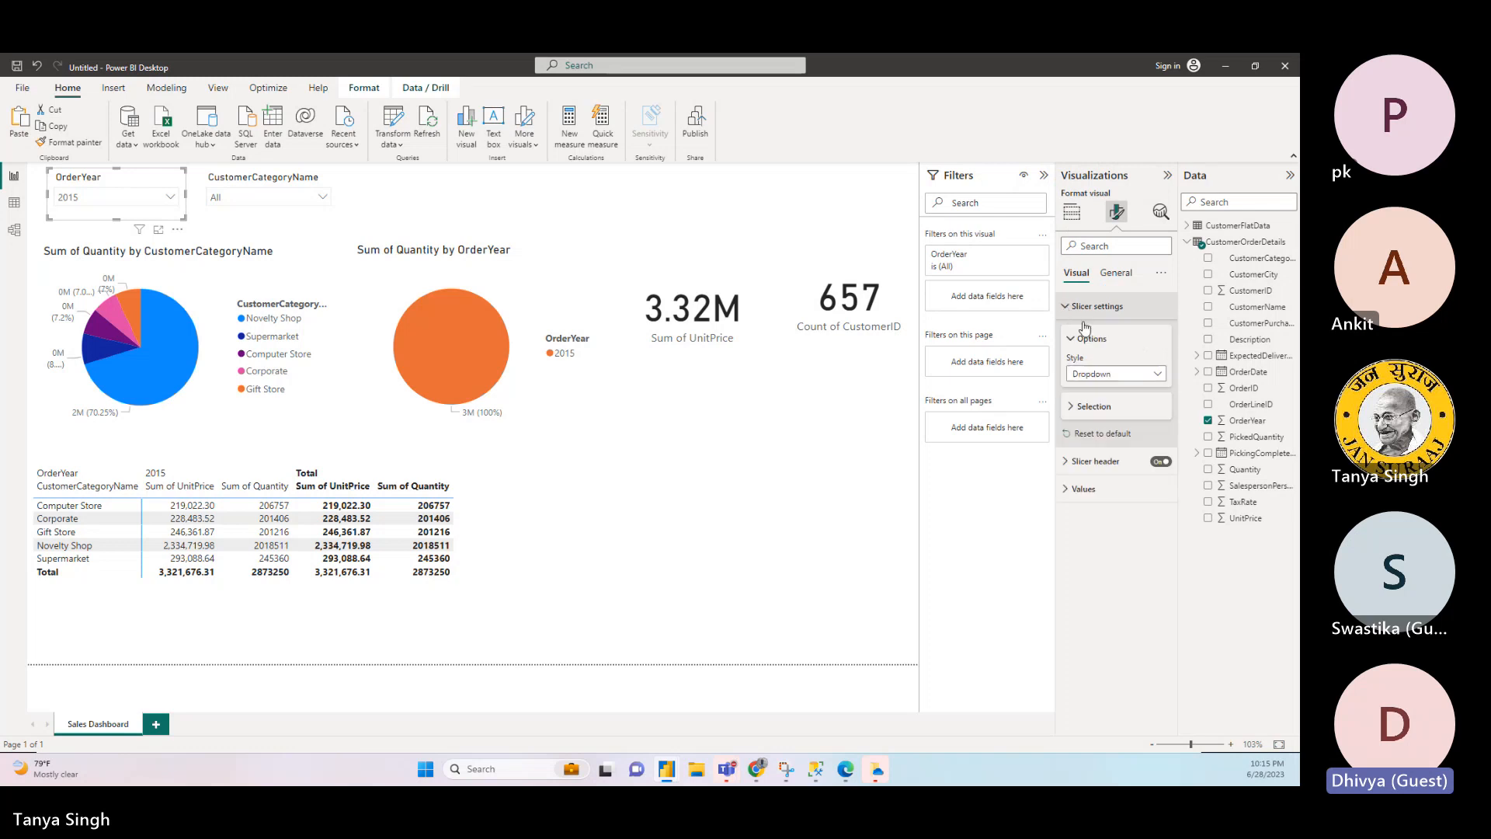
pyautogui.click(1115, 374)
pyautogui.click(1115, 374)
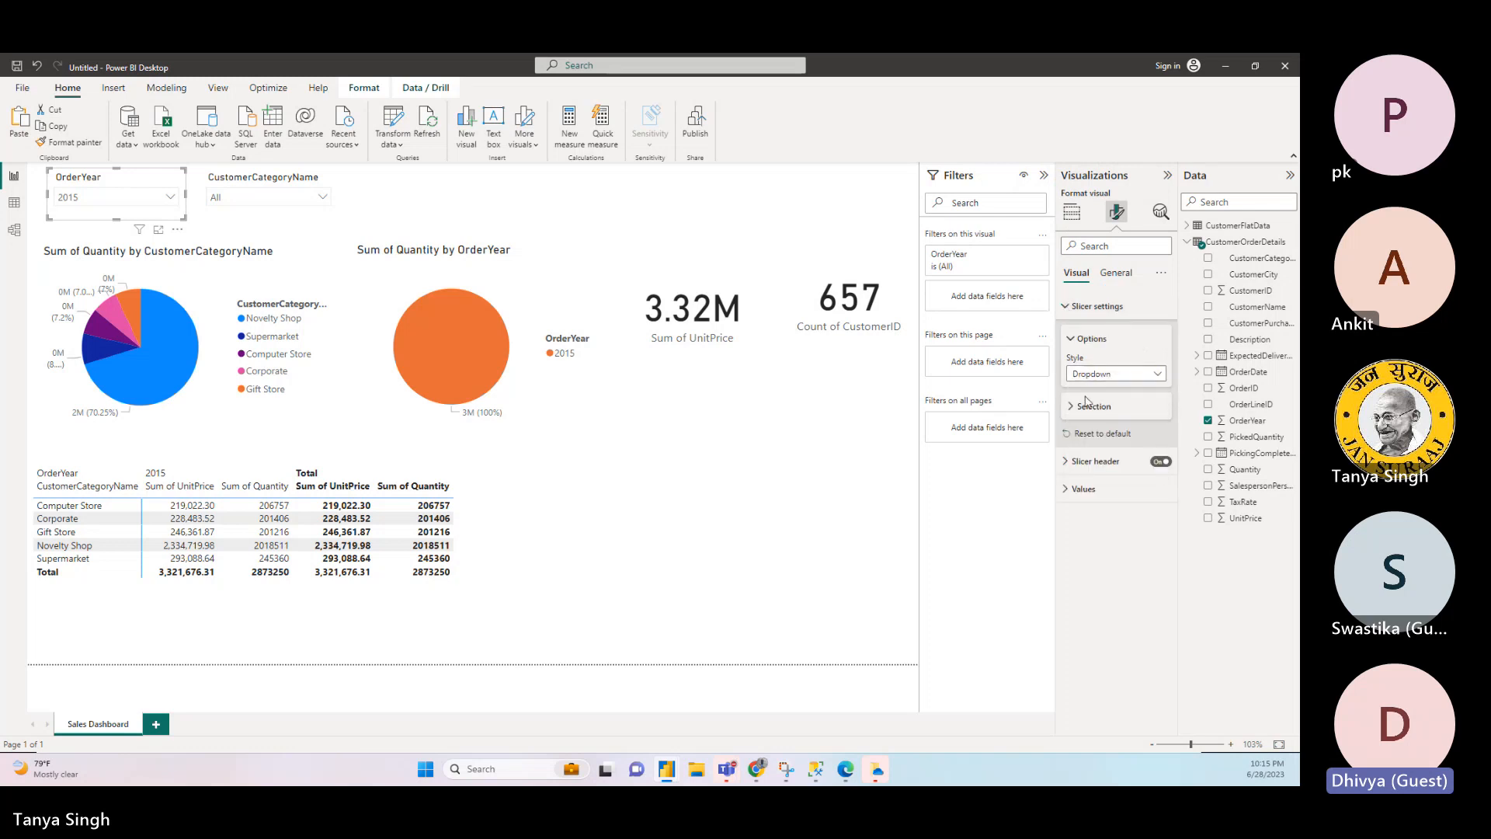
pyautogui.click(1072, 409)
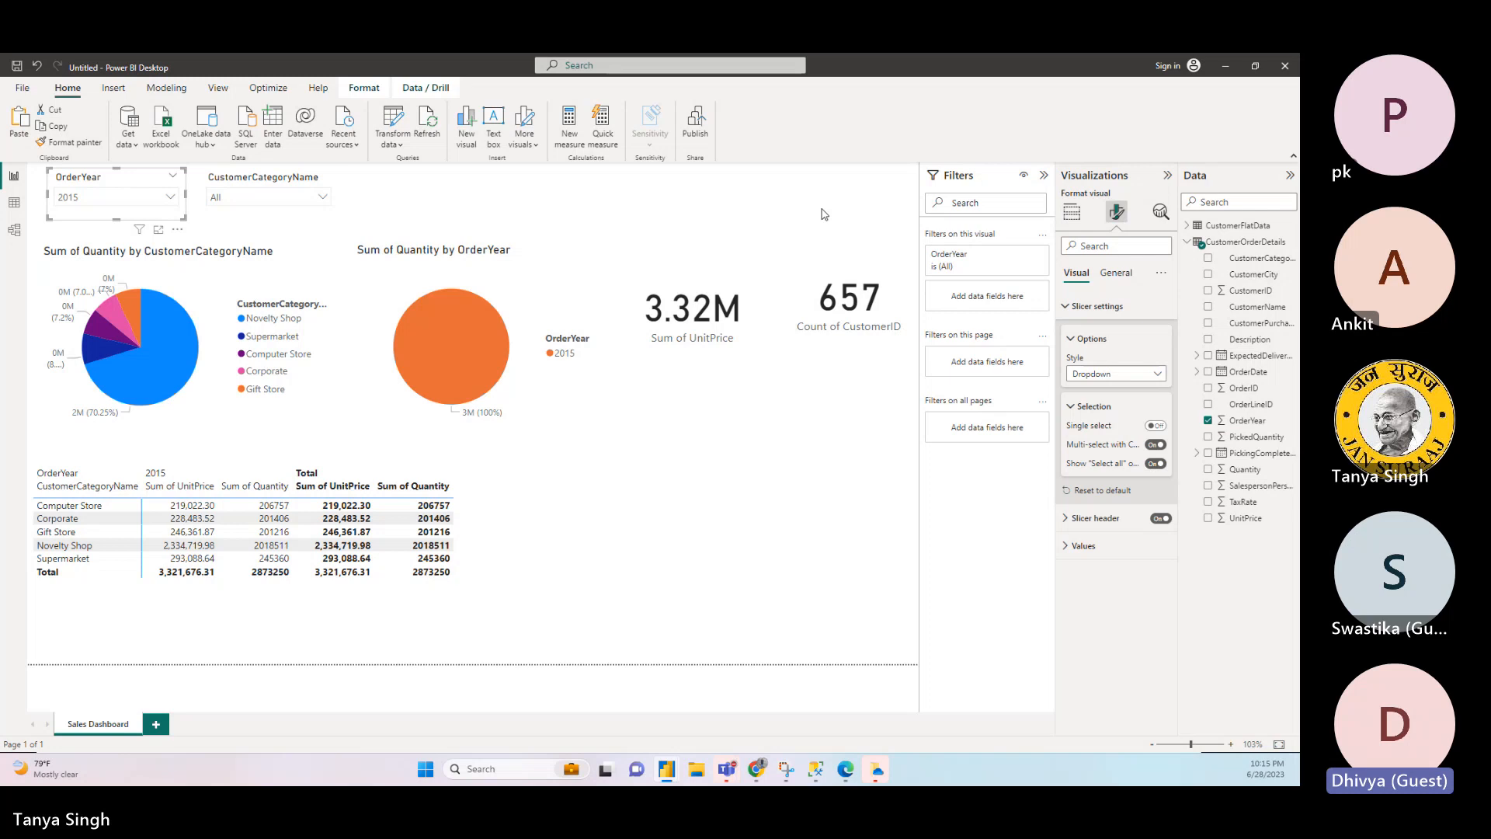
pyautogui.click(824, 214)
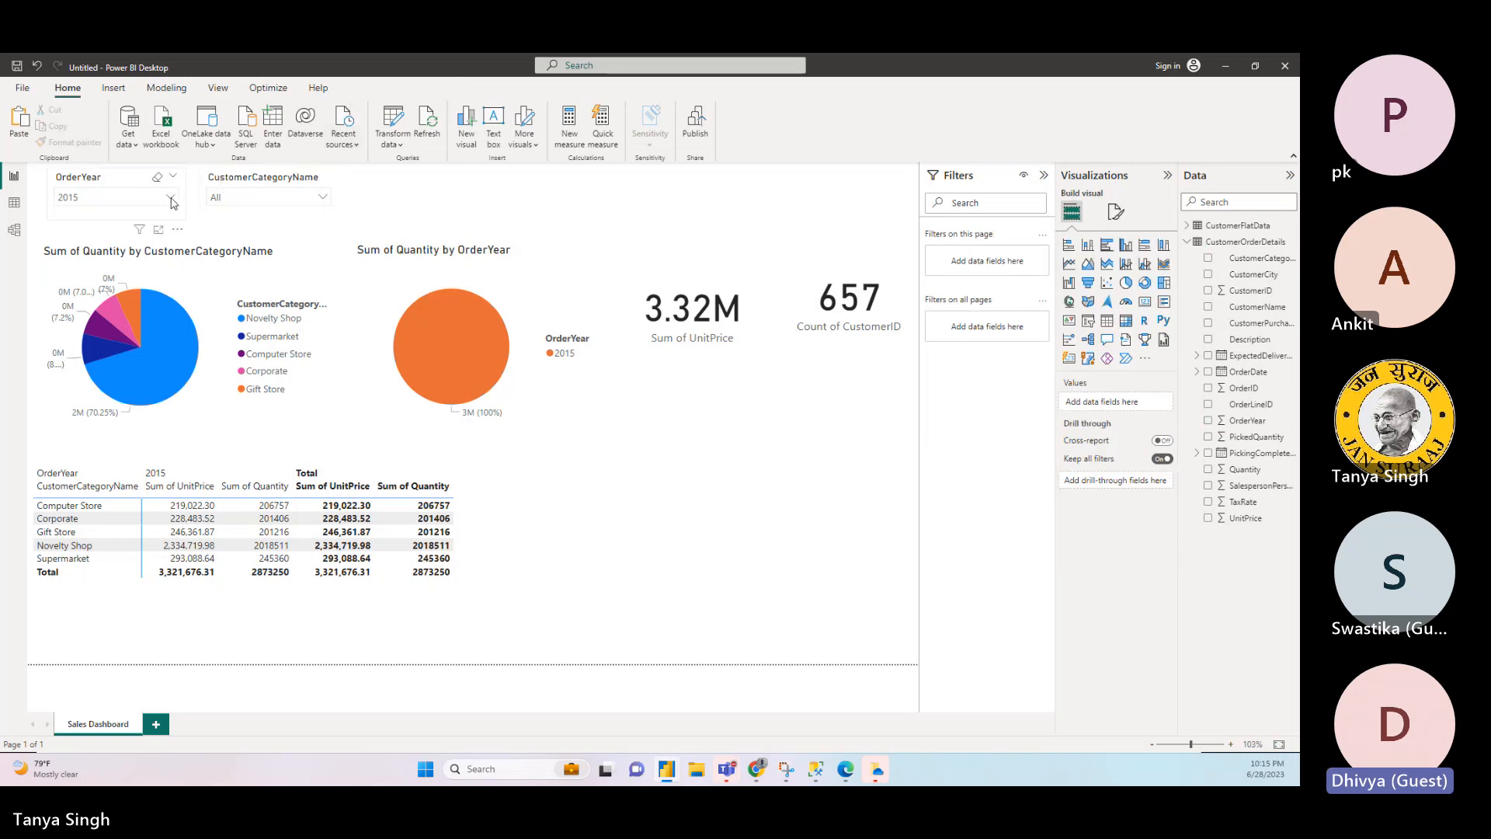
# - Include all years in the OrderYear slicer with its Select all choice
pyautogui.click(170, 199)
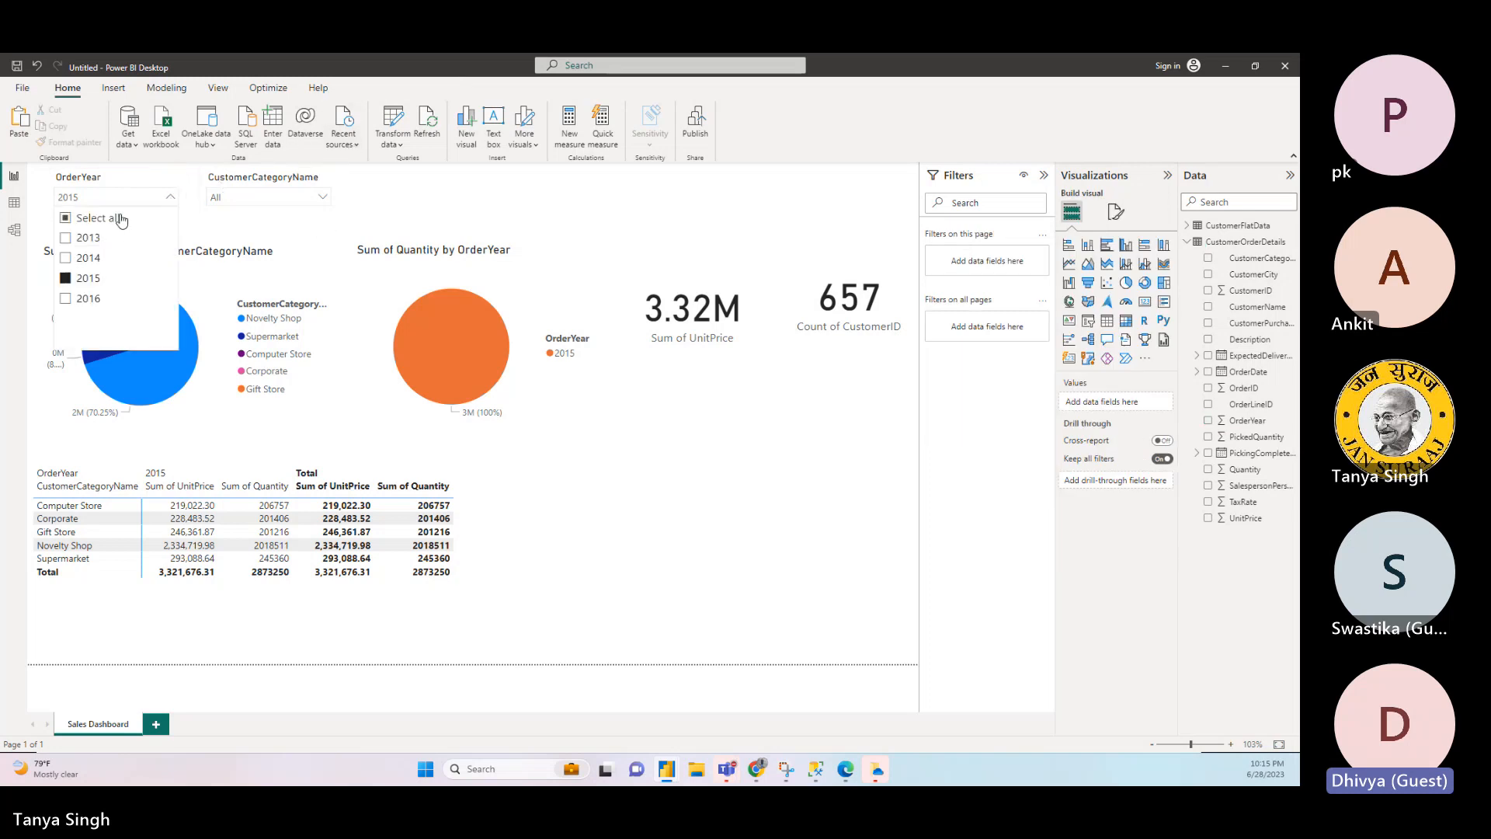
pyautogui.click(121, 220)
pyautogui.click(739, 236)
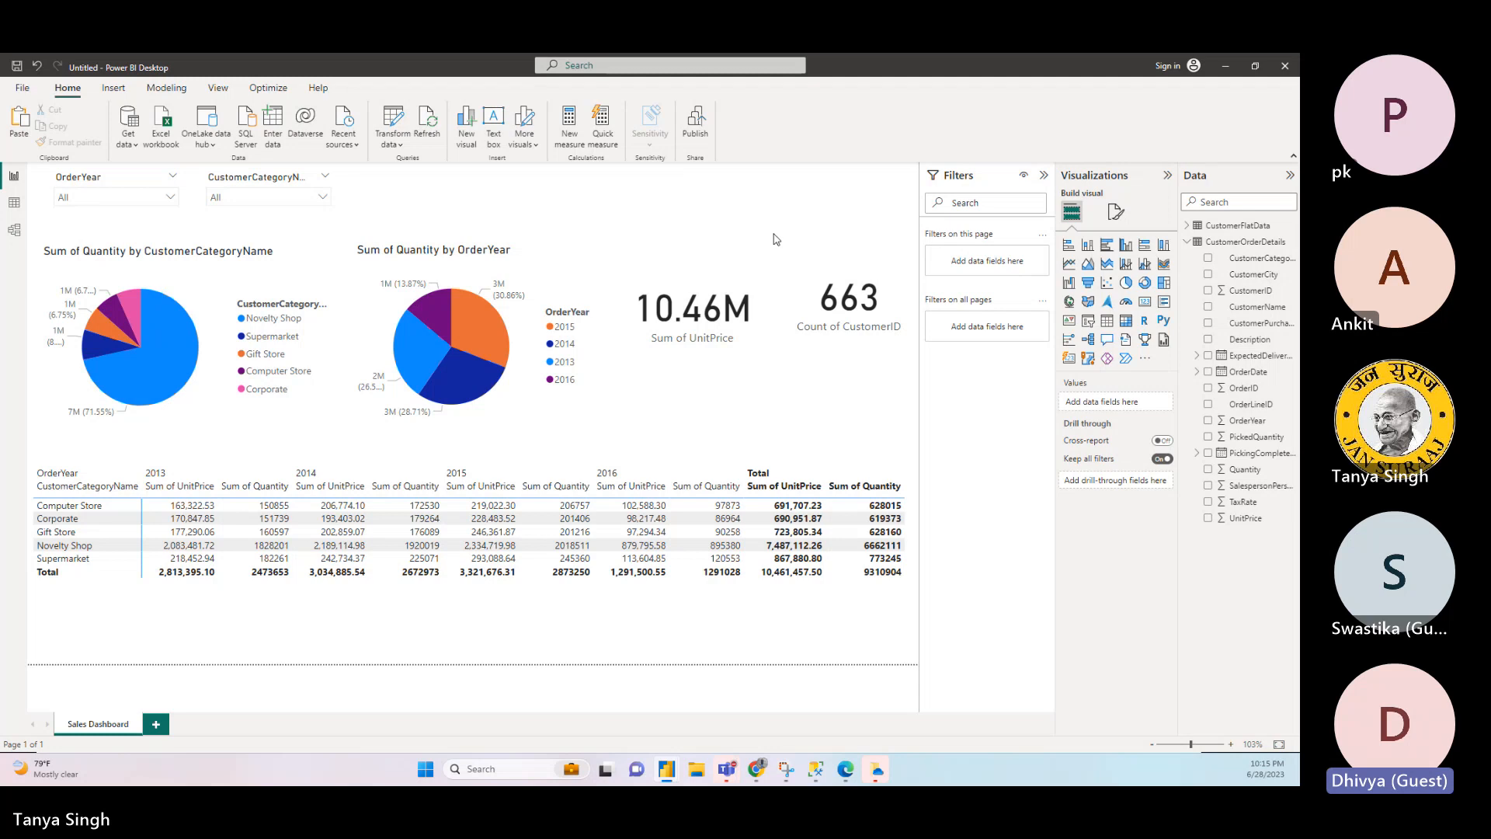
# - Save the report in the Data folder as a Power BI file named CustomerSalesDetails
pyautogui.hotkey('ctrl', 's')
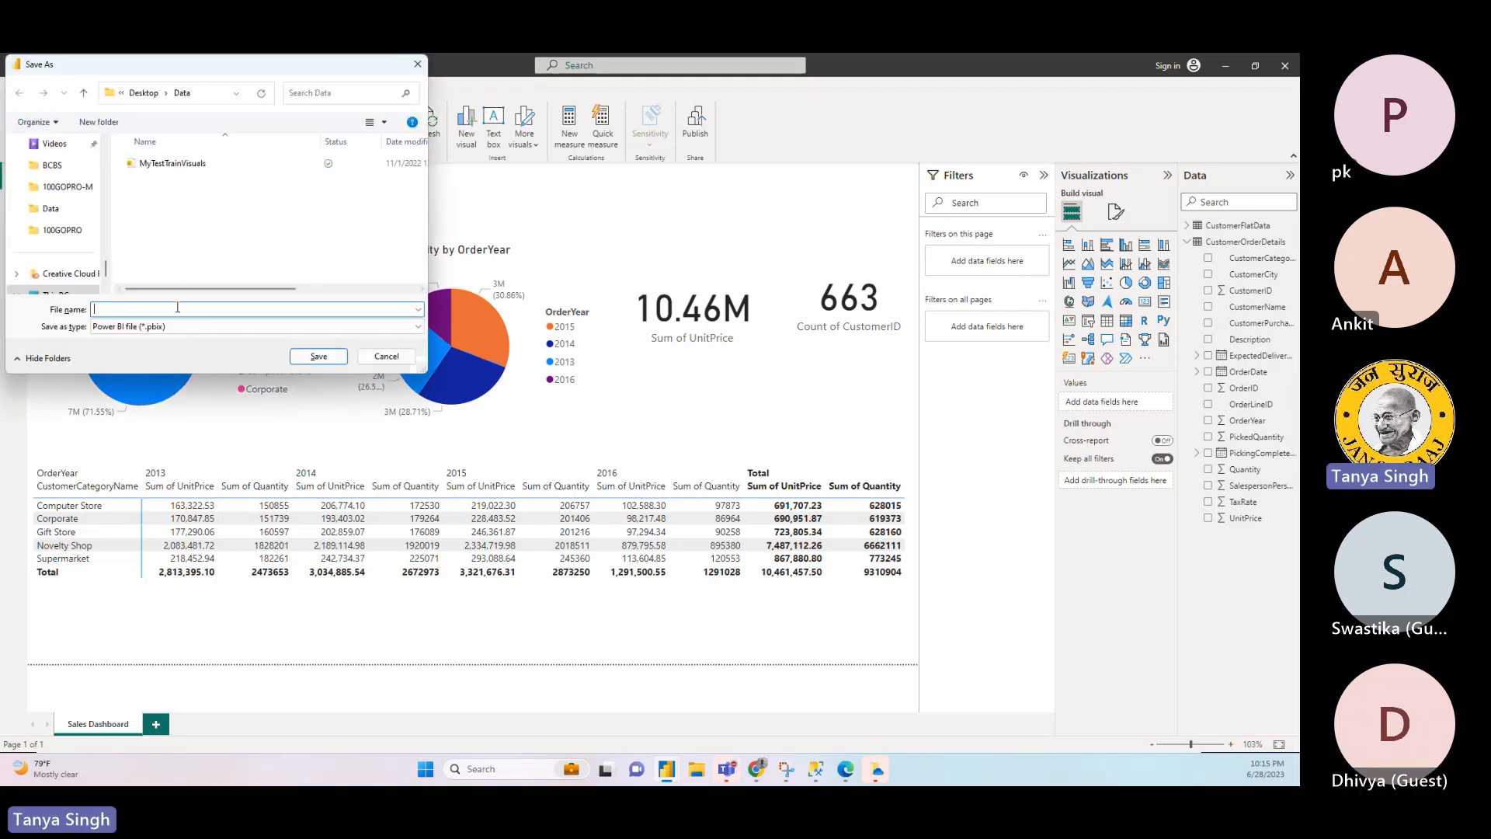
pyautogui.write('Customer')
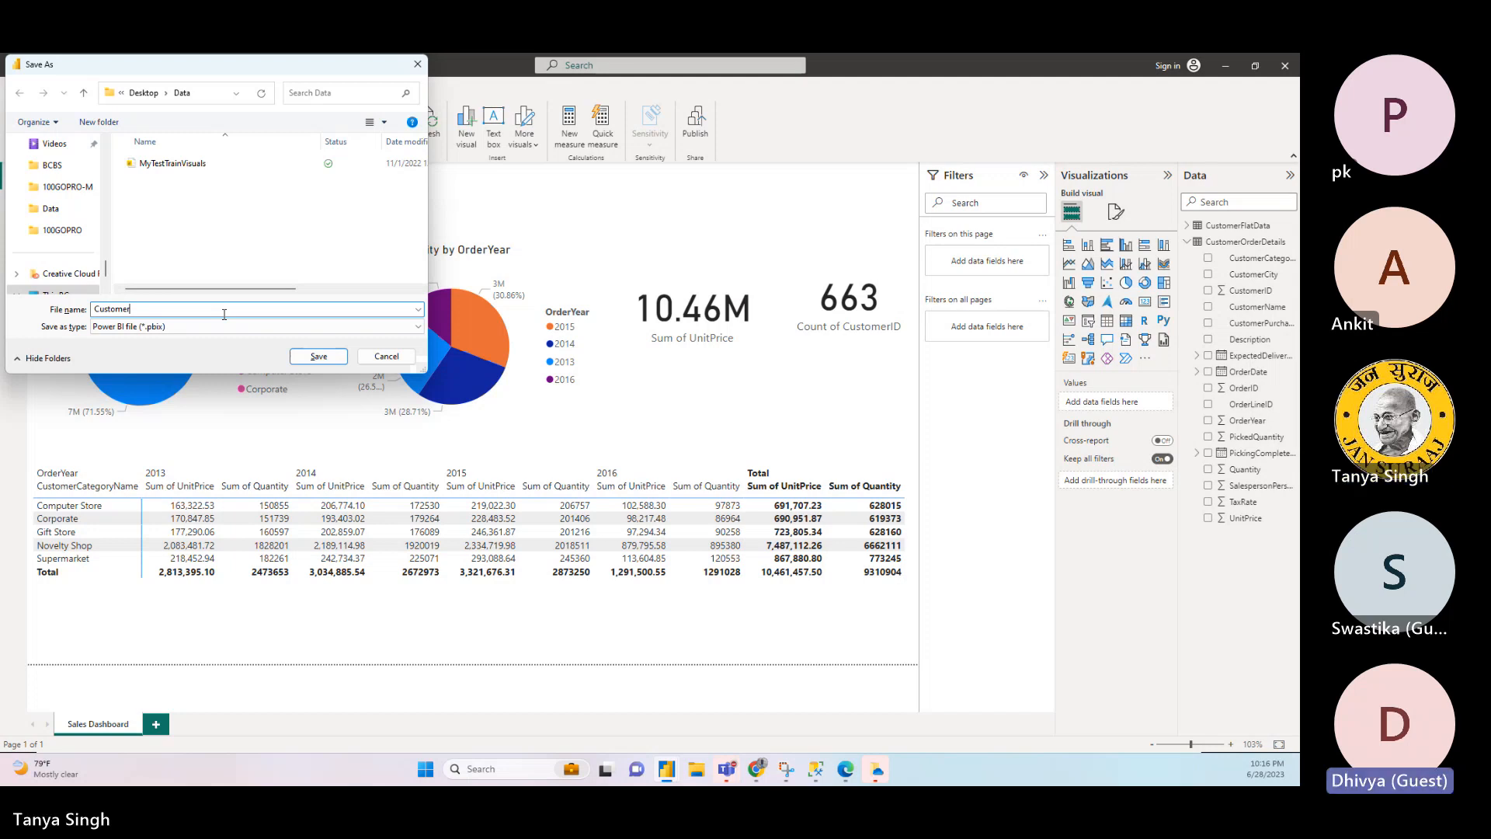
pyautogui.write('Sales')
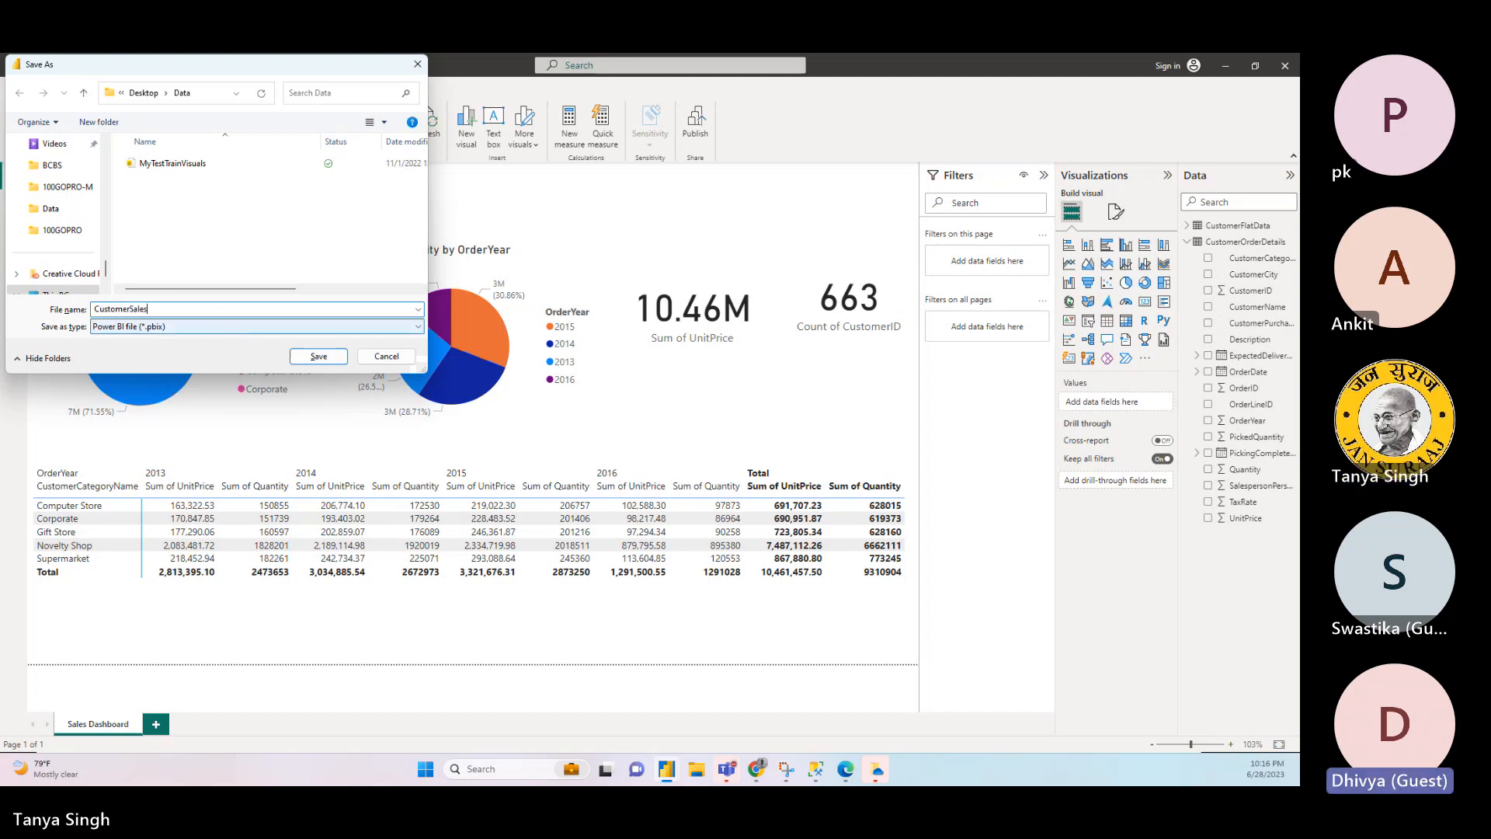
pyautogui.write('Details')
pyautogui.press('Return')
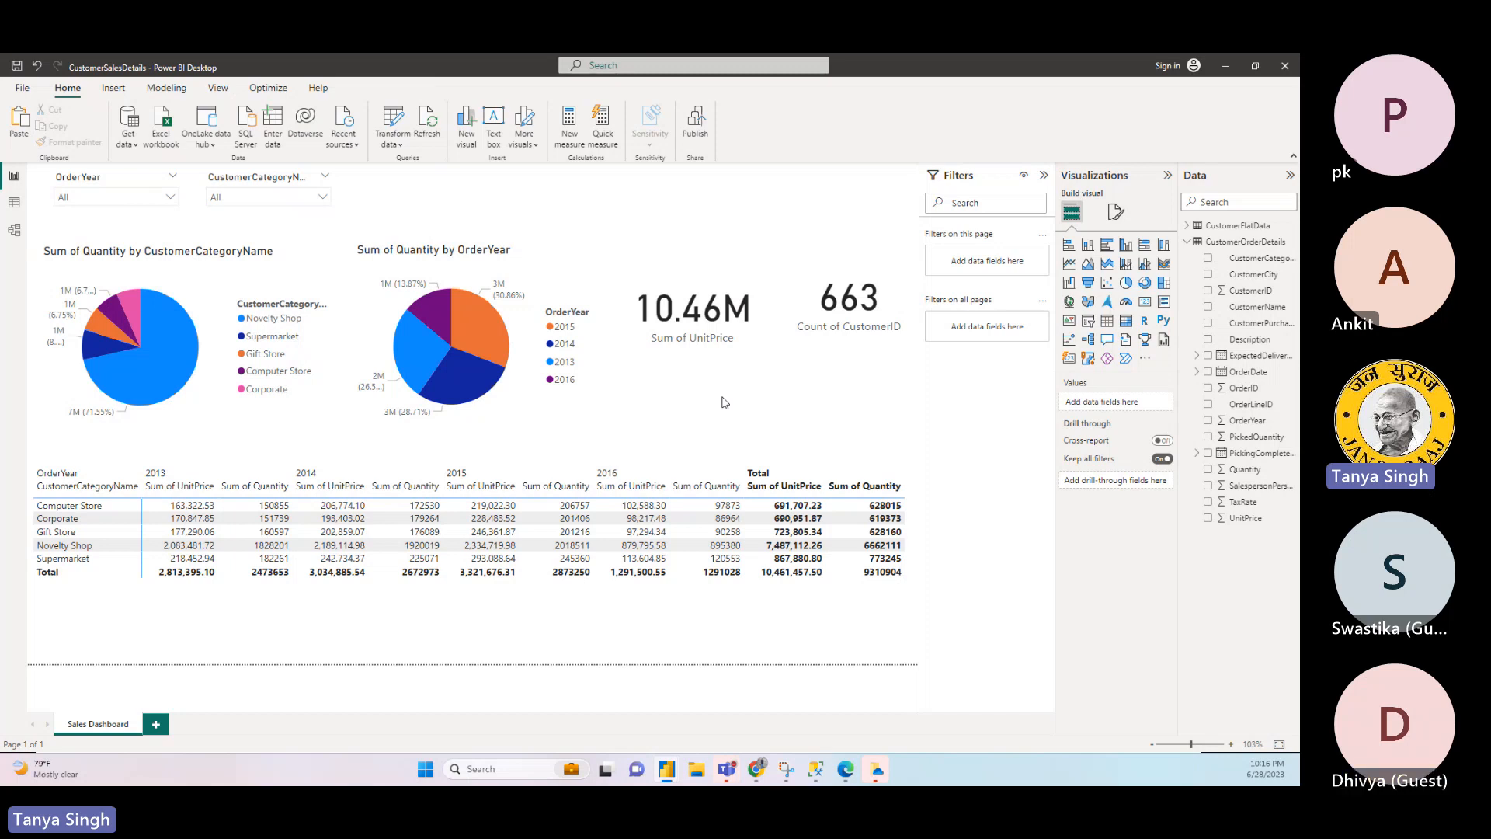
# - Cross-filter the report by the matrix's 2014 UnitPrice cells for Computer Store, Gift Store and Corporate in turn
pyautogui.click(530, 494)
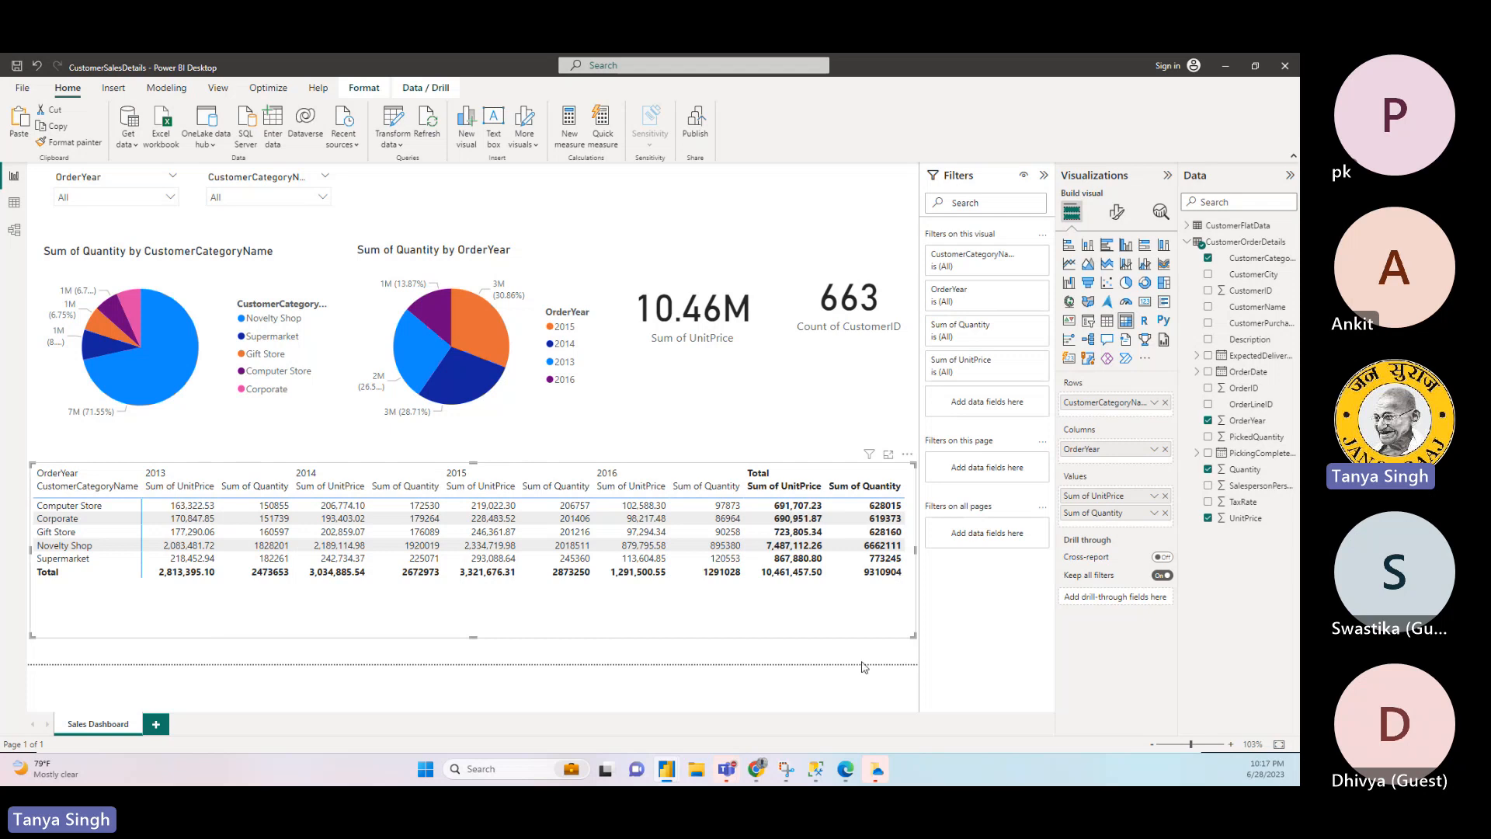
pyautogui.click(341, 506)
pyautogui.click(336, 531)
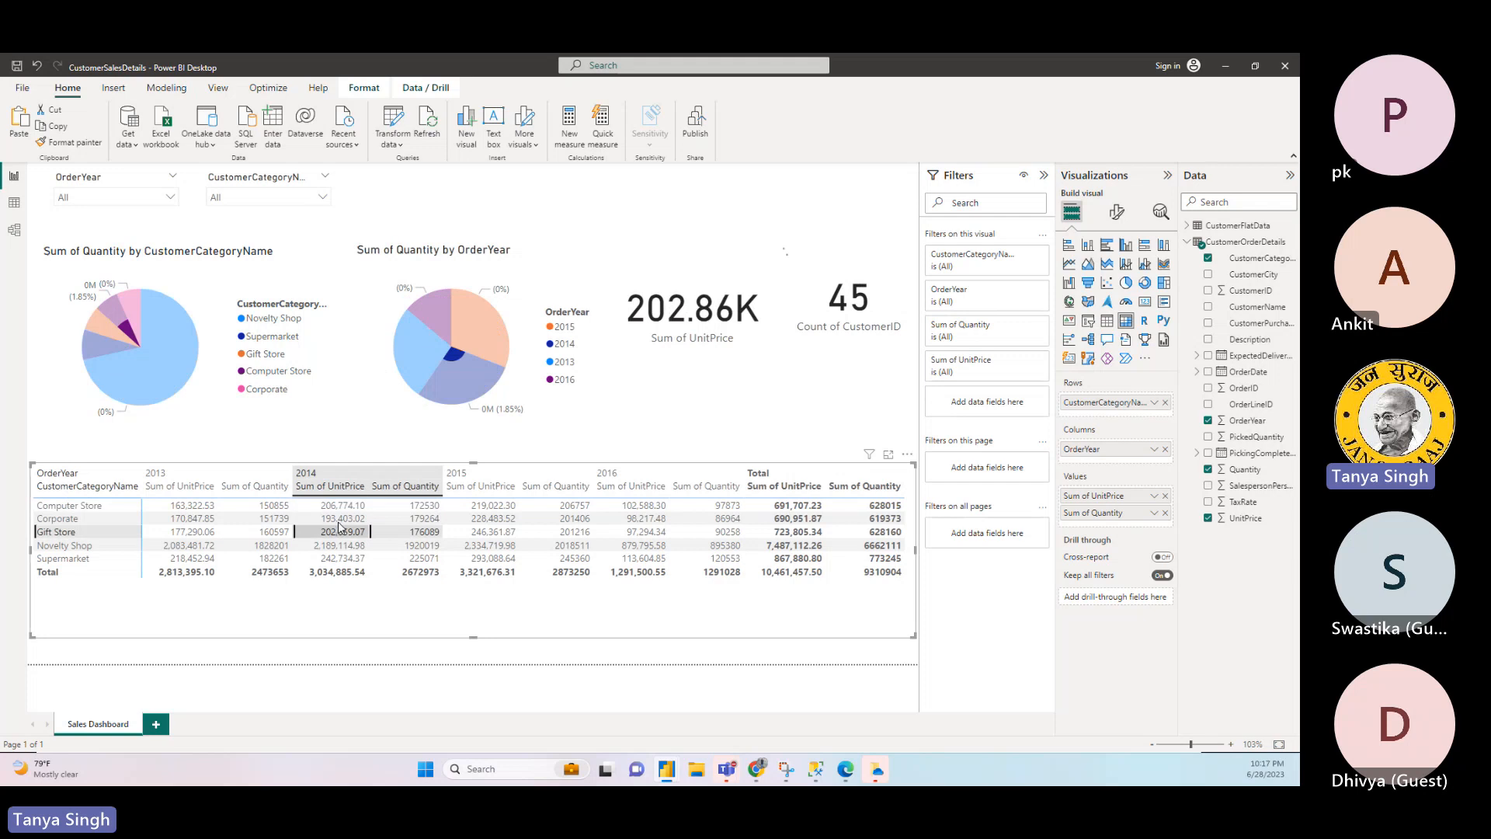
pyautogui.click(341, 519)
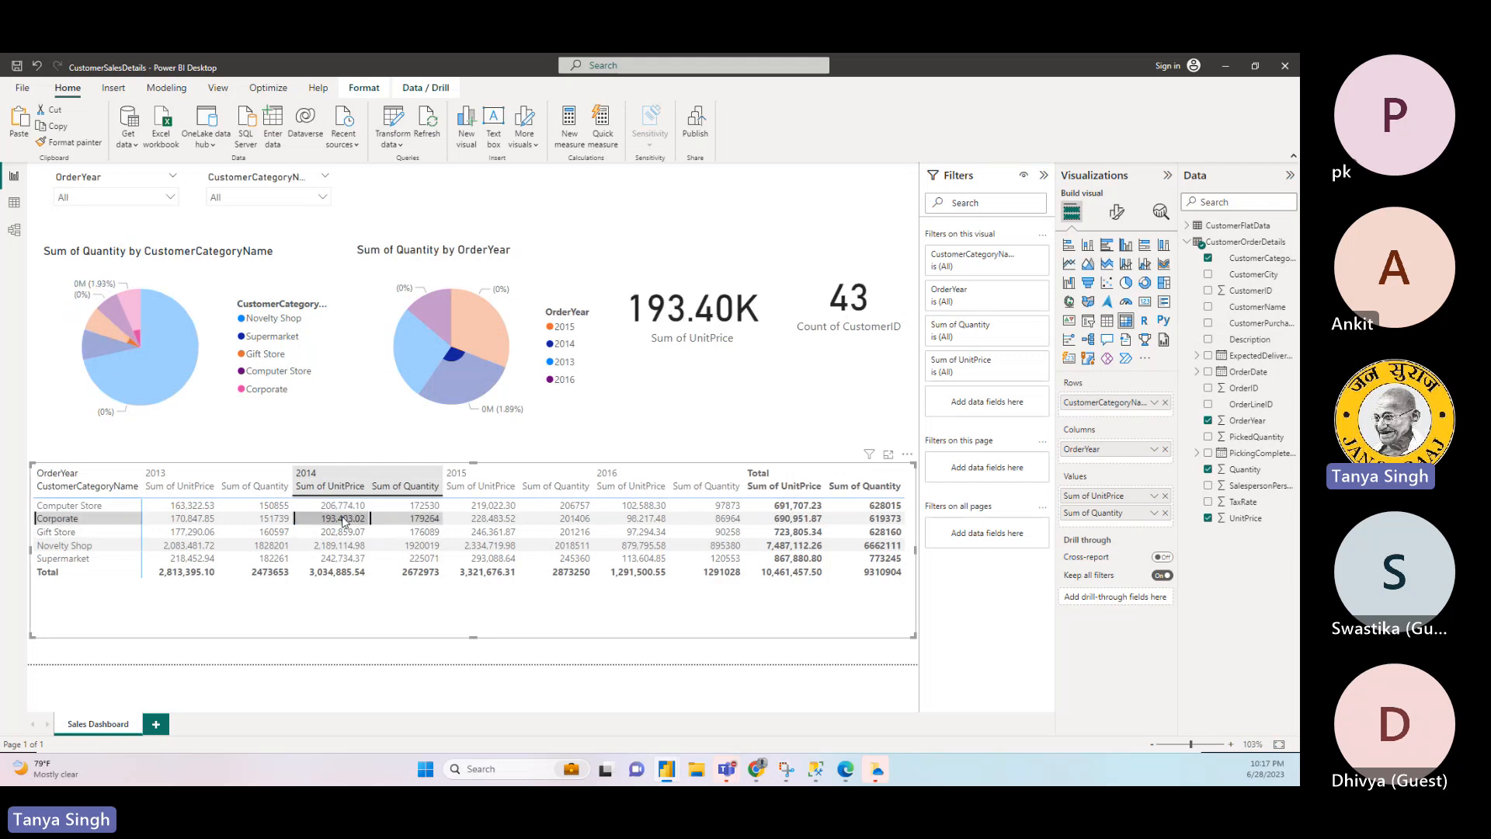
pyautogui.click(358, 444)
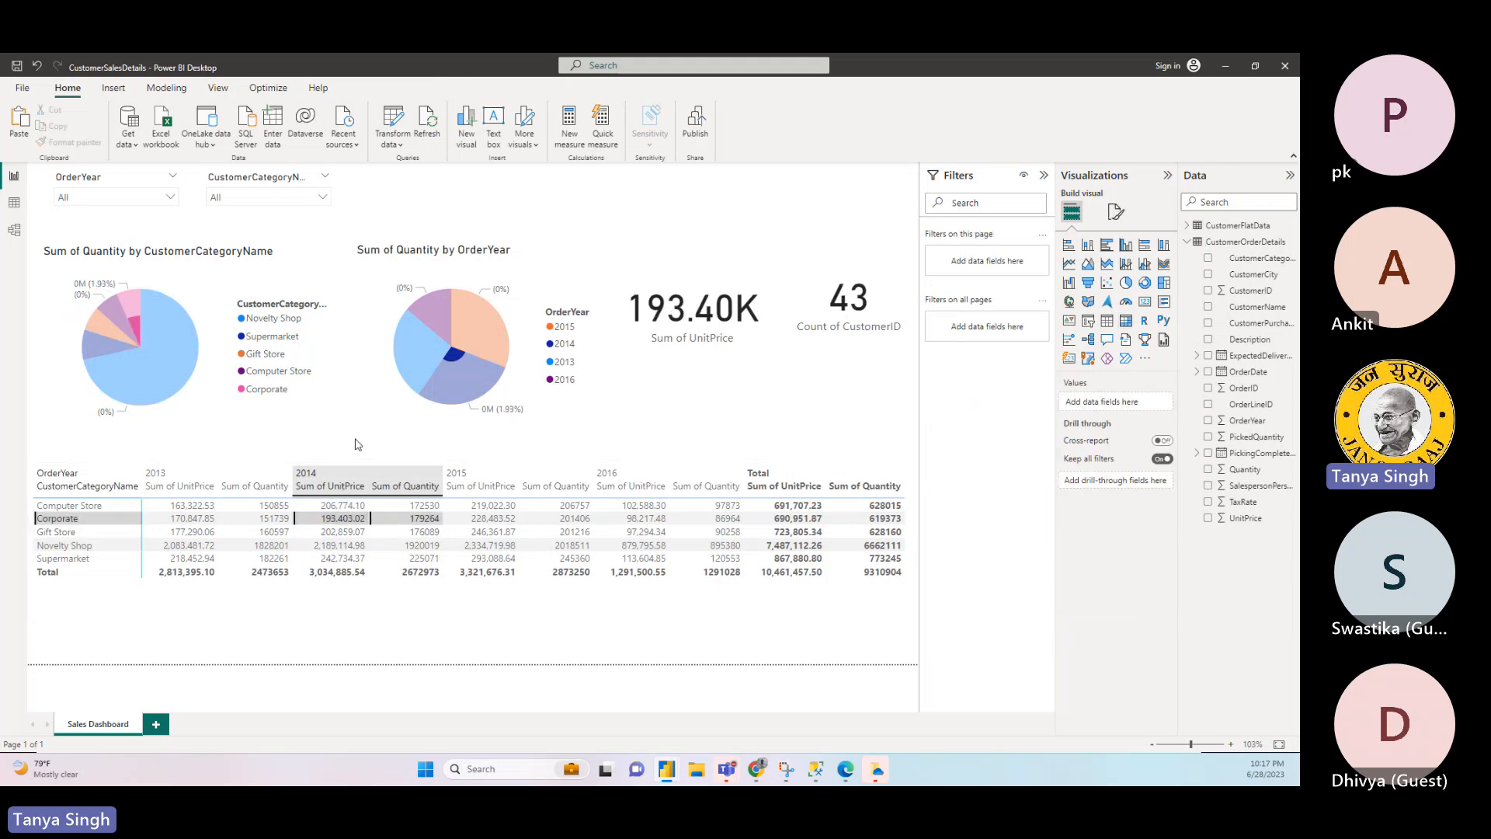
# - Clear the cross-filter set by the matrix's 2014 UnitPrice cell for Corporate and leave all visuals deselected
pyautogui.click(482, 628)
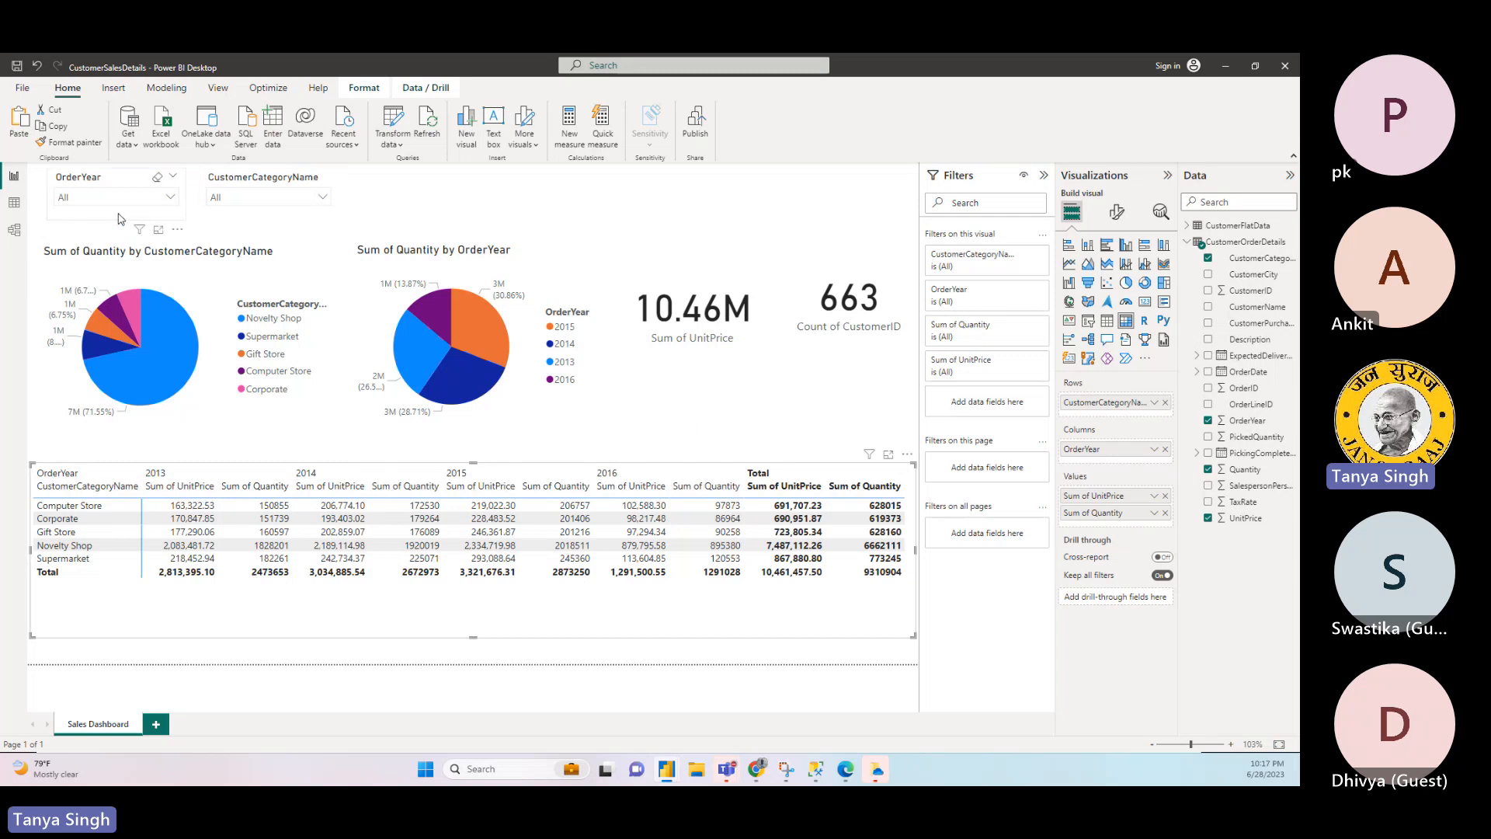
pyautogui.click(724, 249)
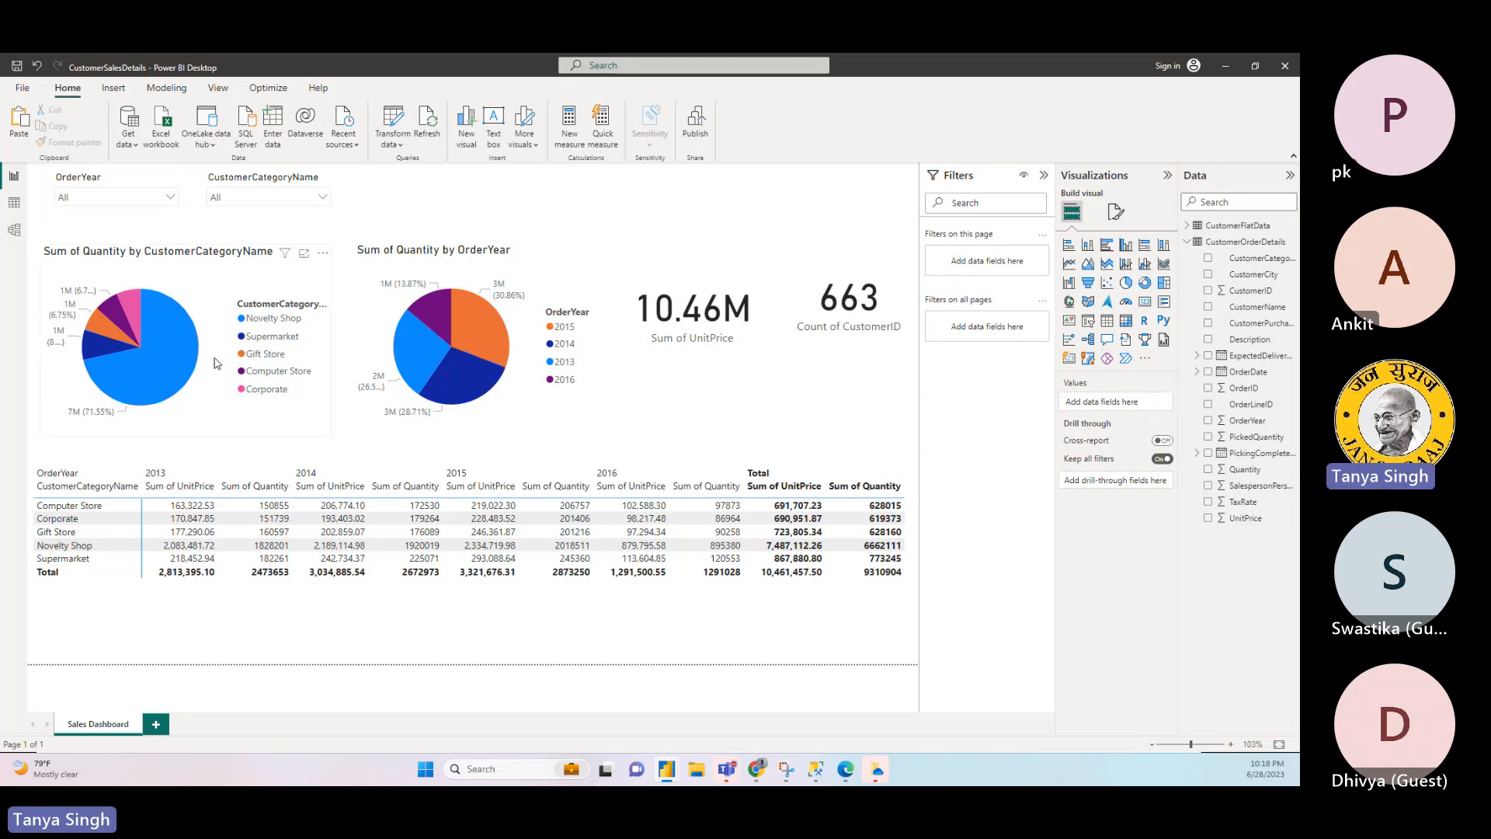
pyautogui.click(312, 403)
pyautogui.moveTo(194, 403)
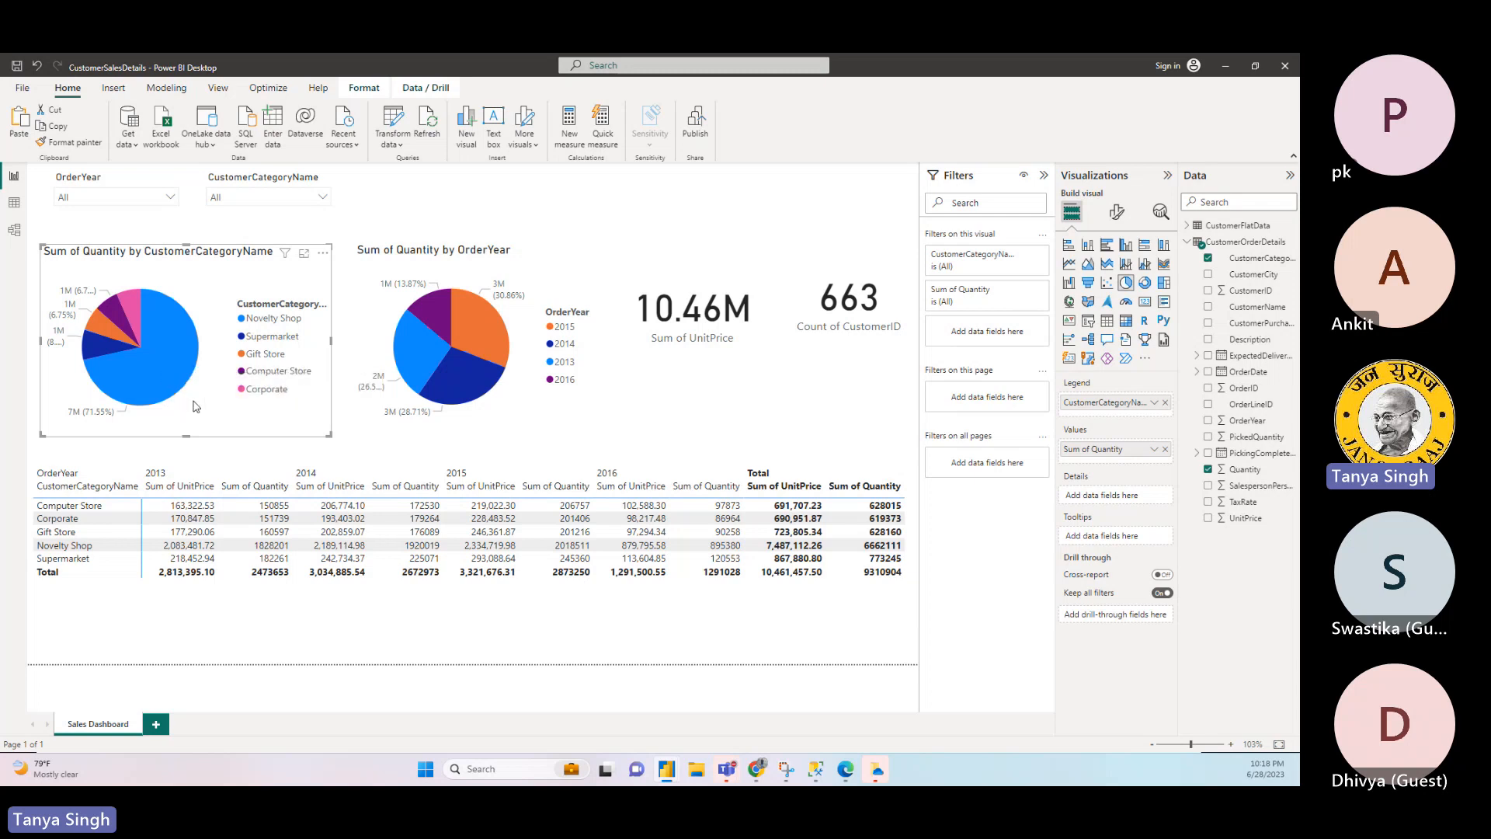
pyautogui.click(501, 631)
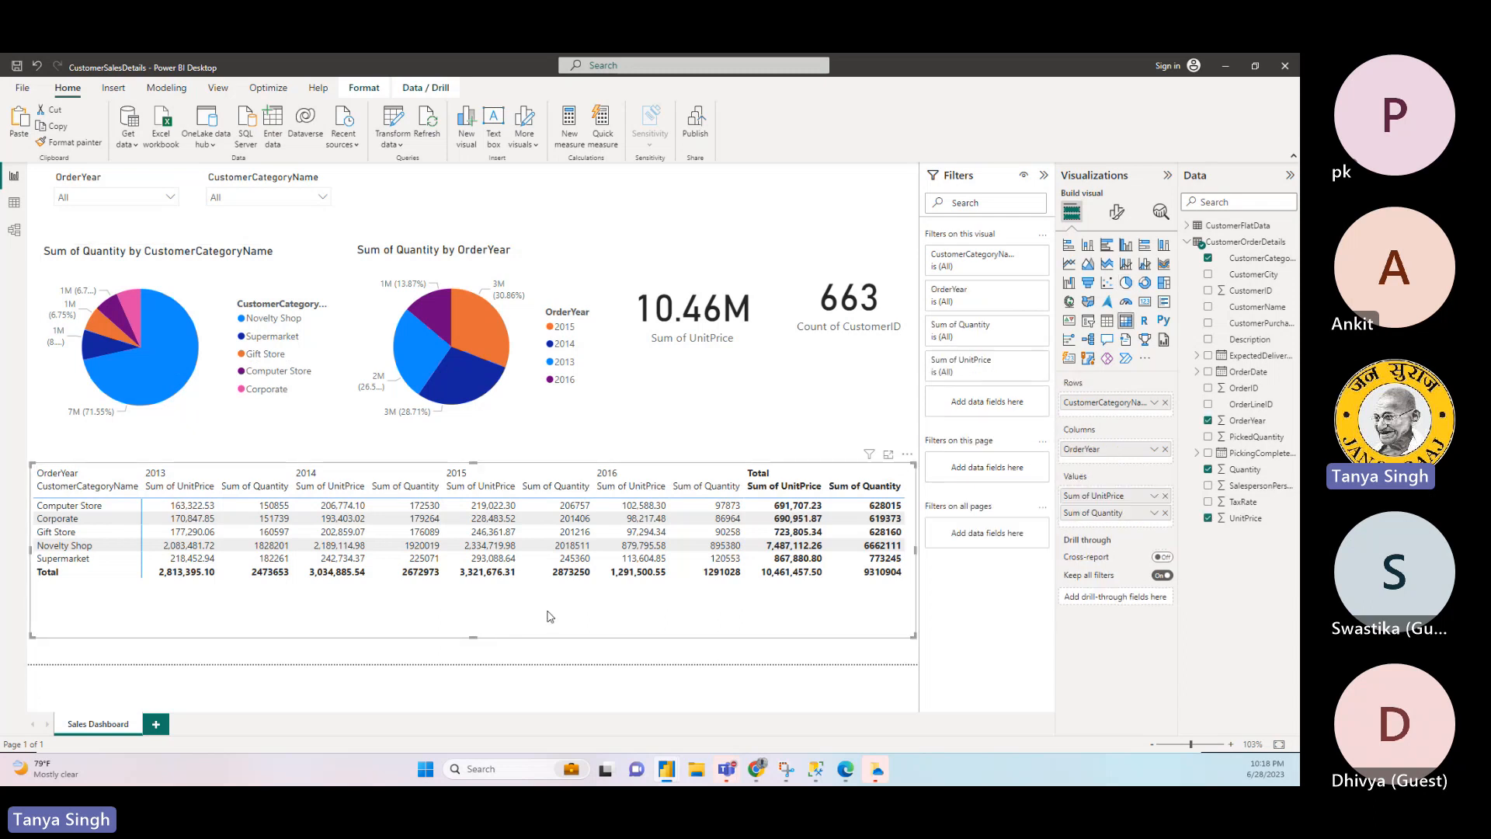
pyautogui.click(713, 417)
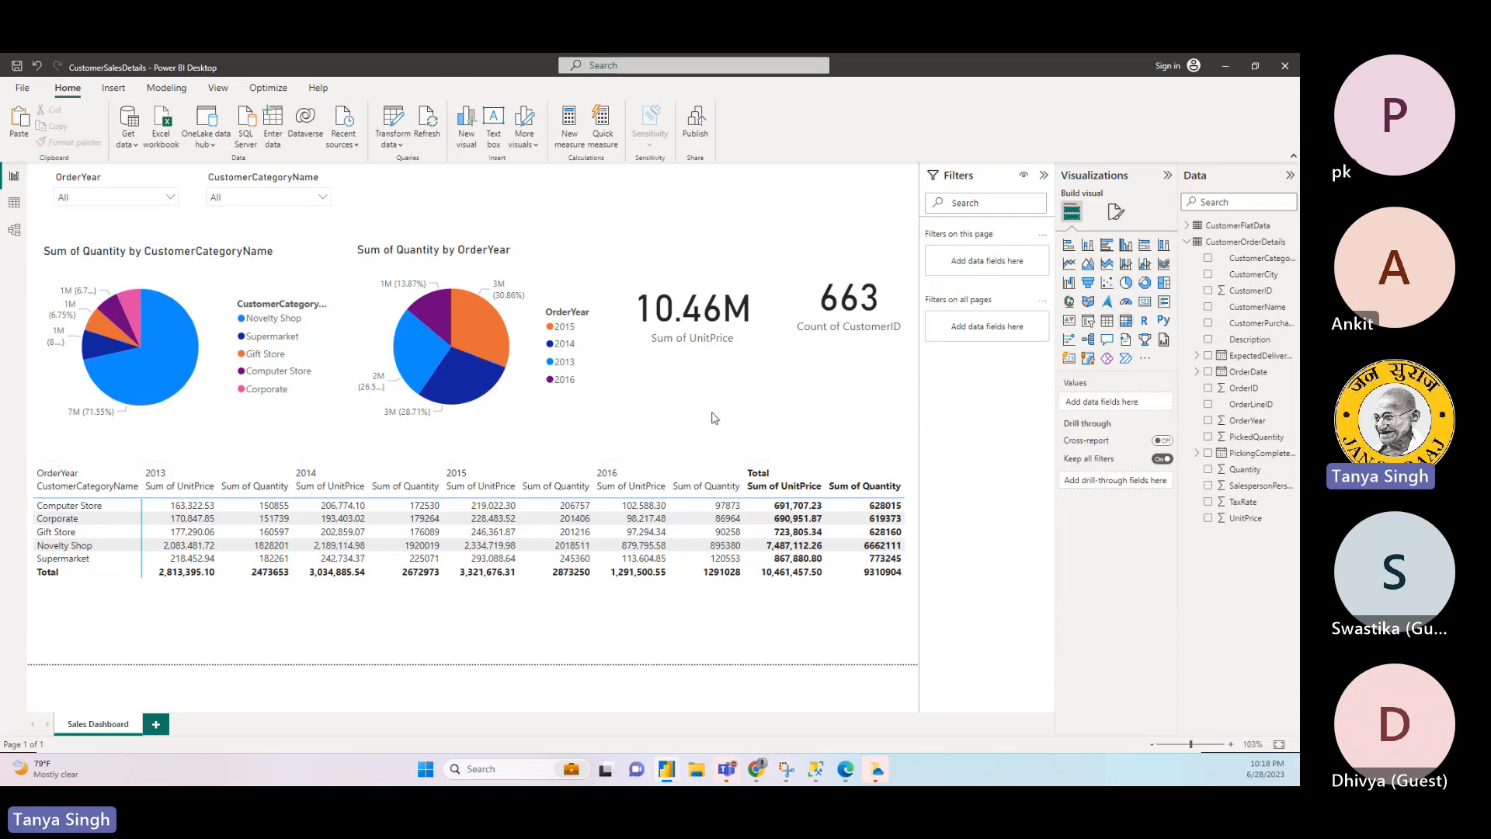
# - Examine the CustomerOrderDetails records, its field list and the PickedQuantity column's properties in the data view, ending back in the report view
pyautogui.click(15, 205)
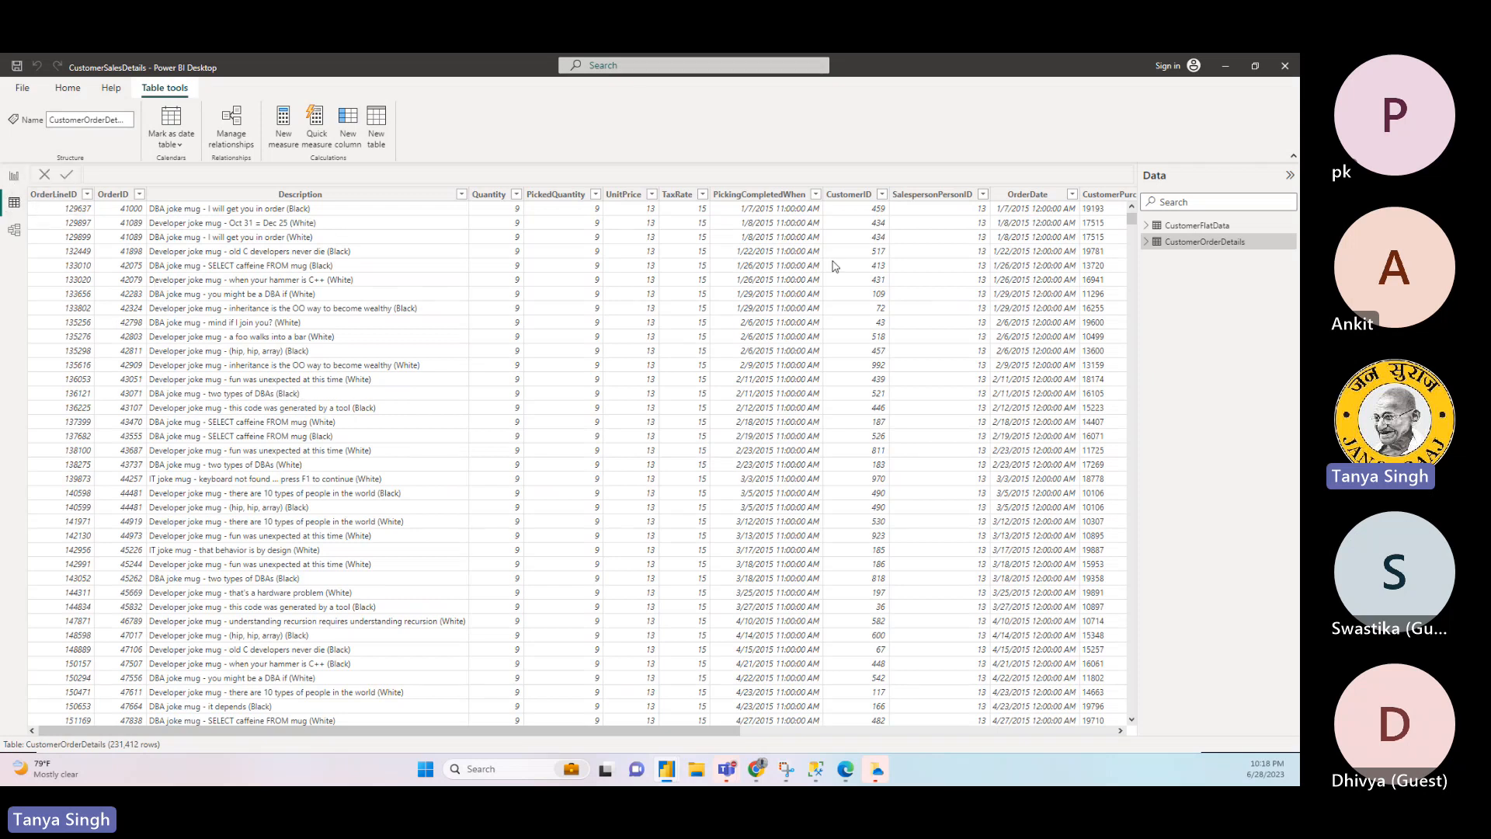
pyautogui.click(1147, 243)
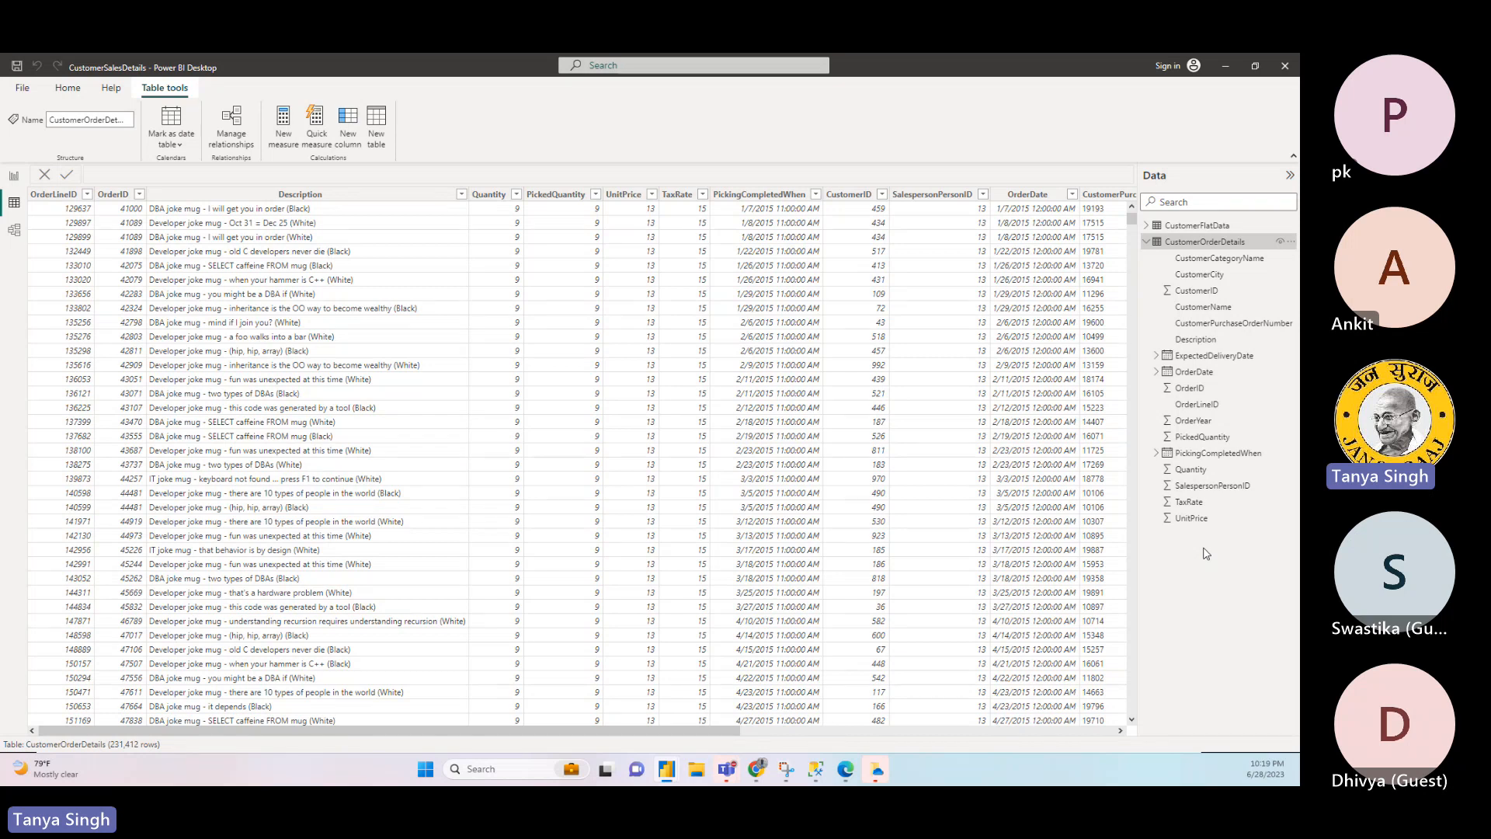
pyautogui.click(541, 347)
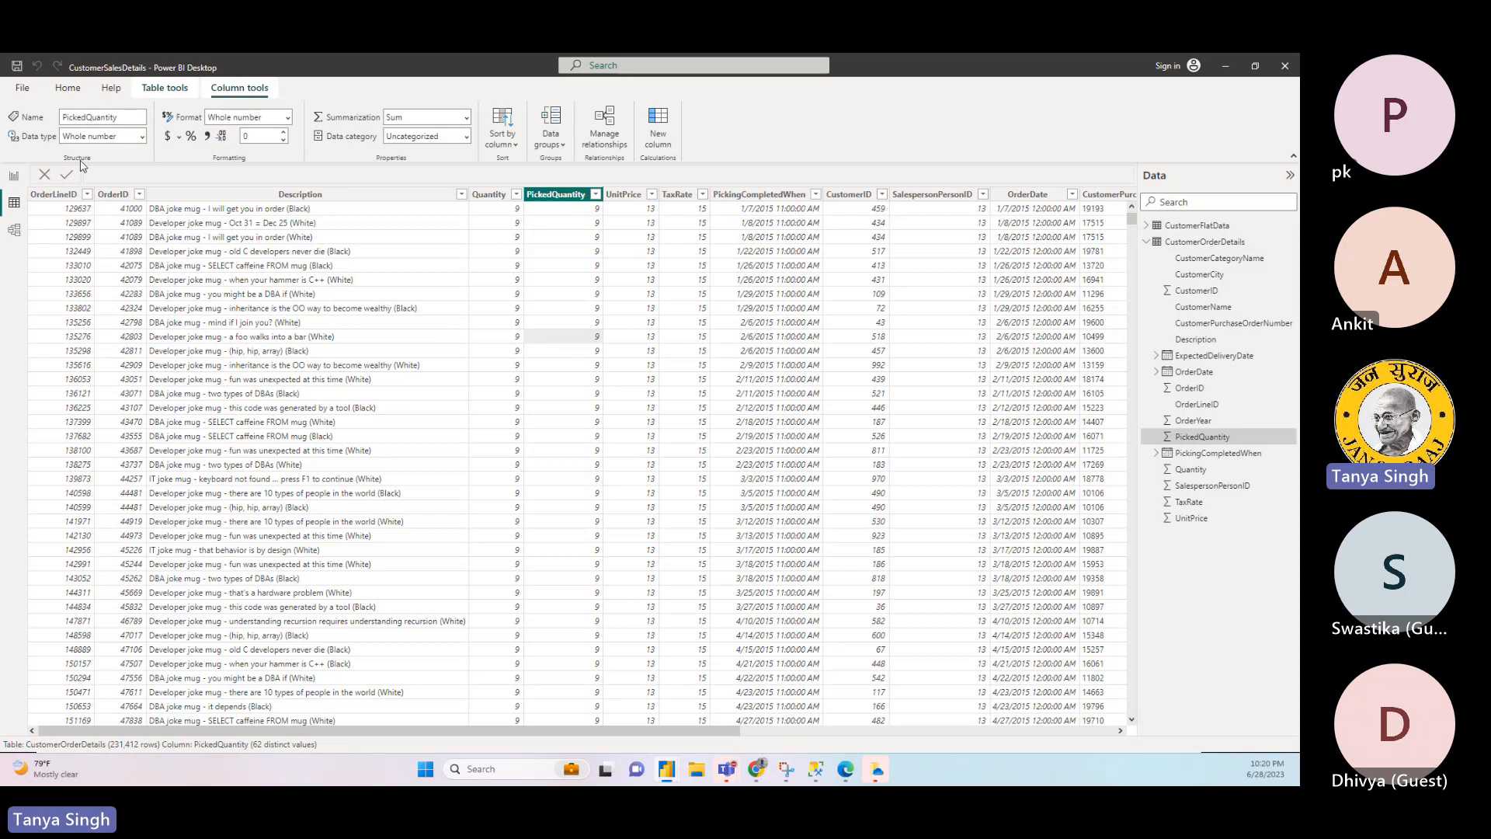
pyautogui.click(14, 180)
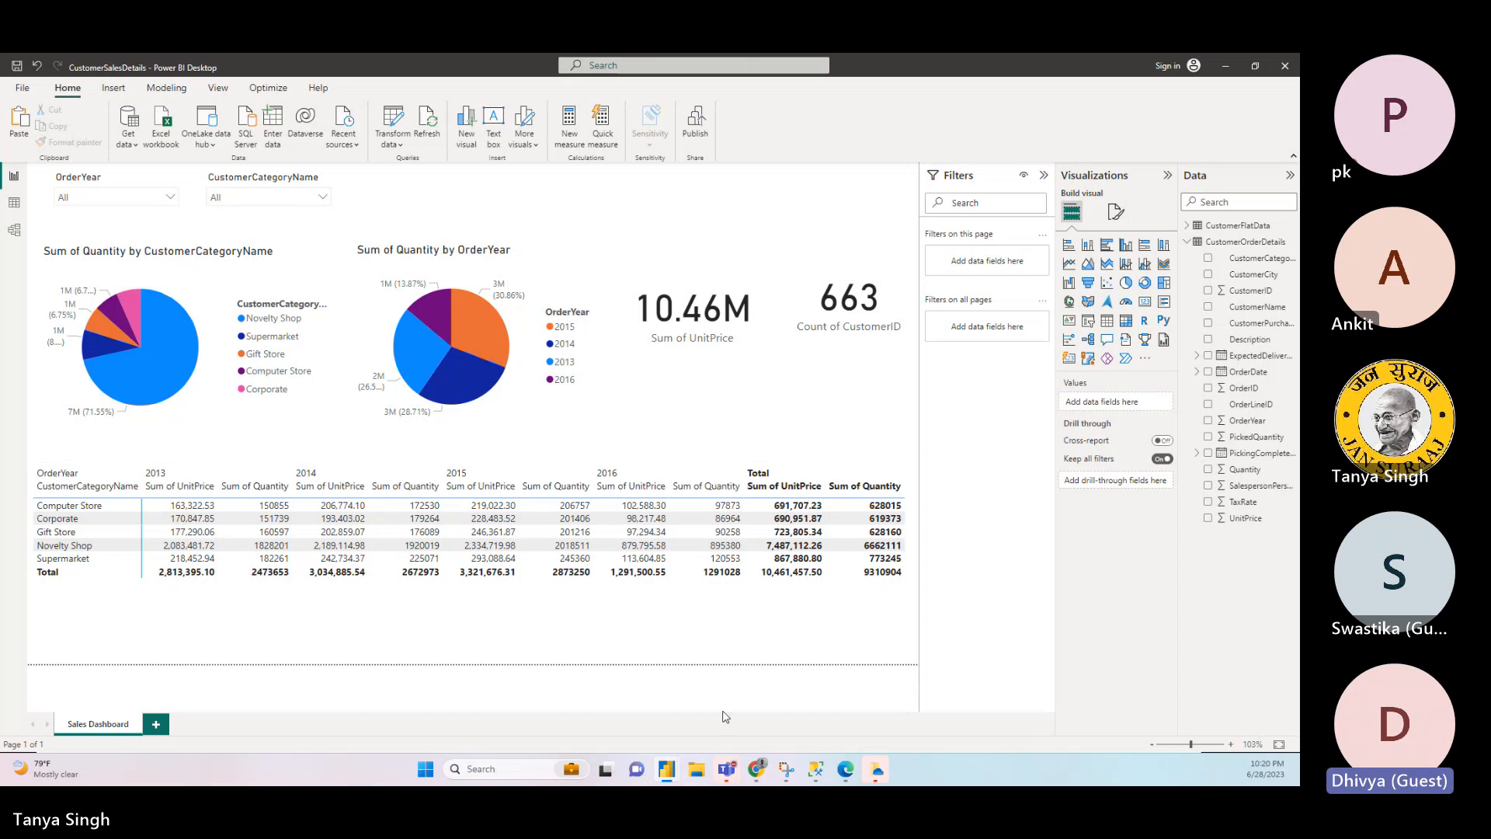
pyautogui.click(727, 769)
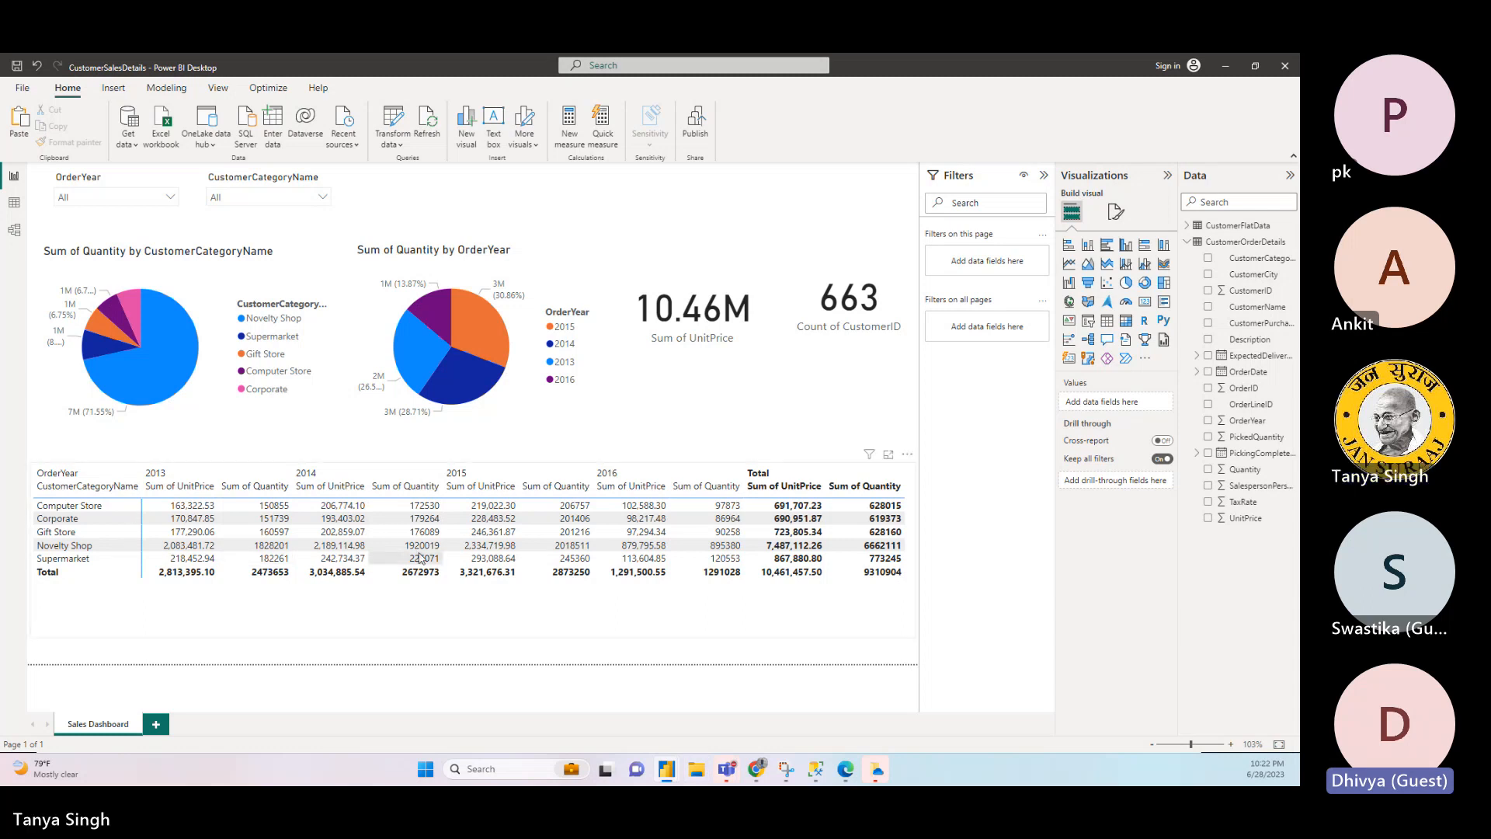
pyautogui.moveTo(726, 780)
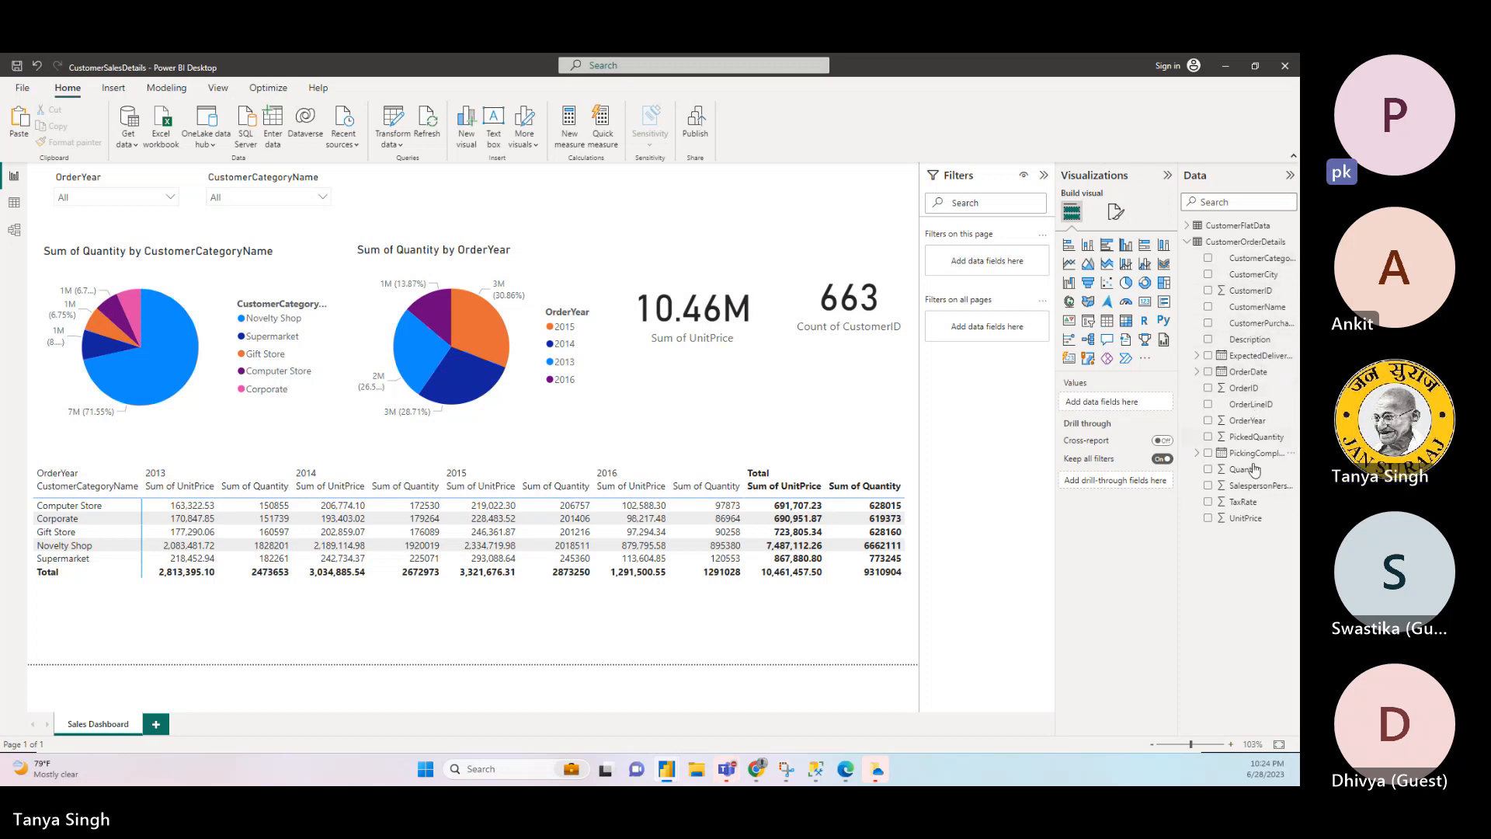
# - Expand the ExpectedDeliveryDate, OrderDate and PickingCompletedWhen fields of CustomerOrderDetails to reveal their date hierarchies
pyautogui.click(1197, 355)
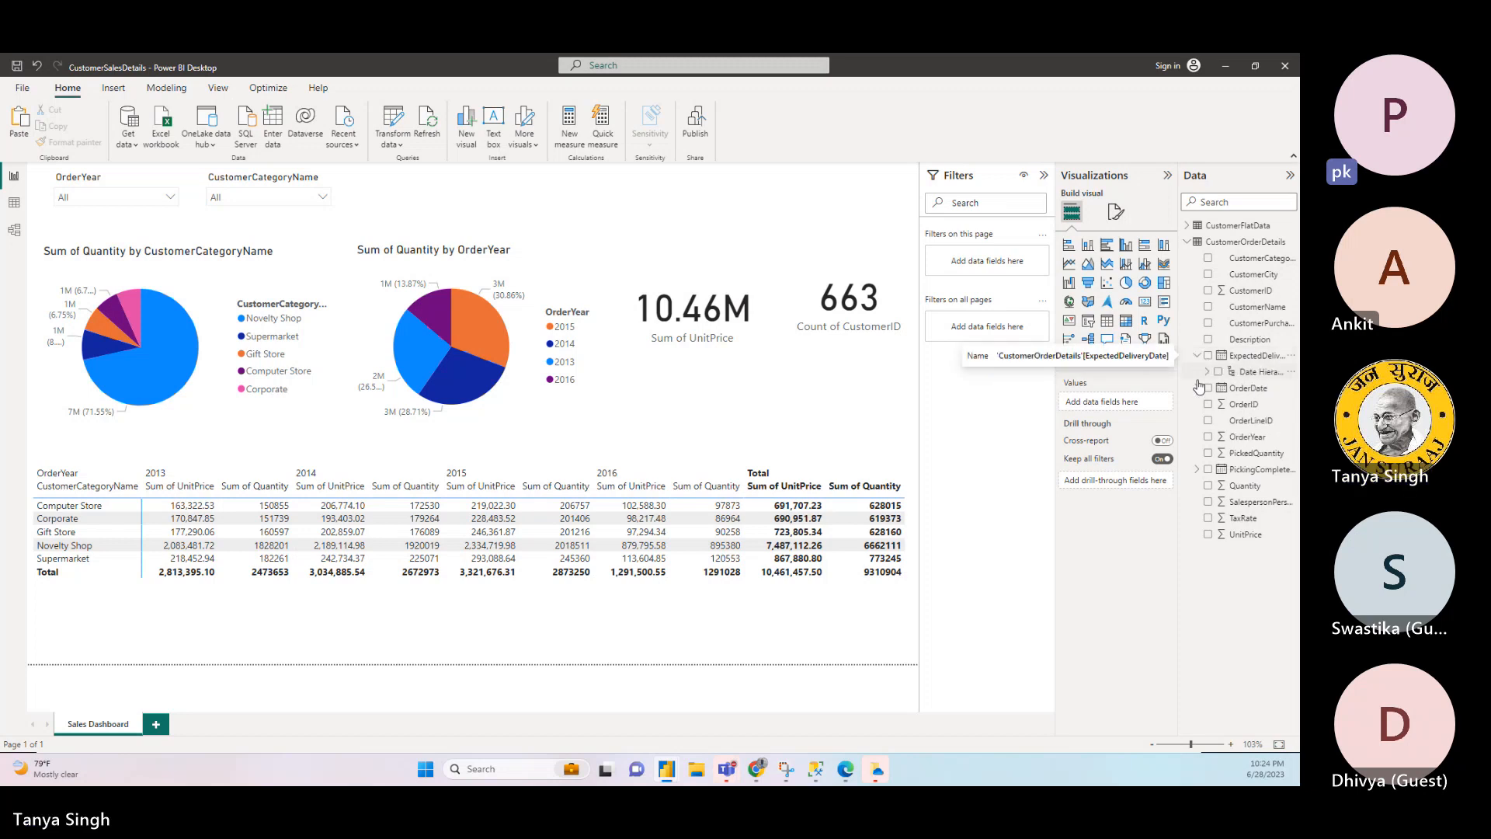
pyautogui.click(1196, 387)
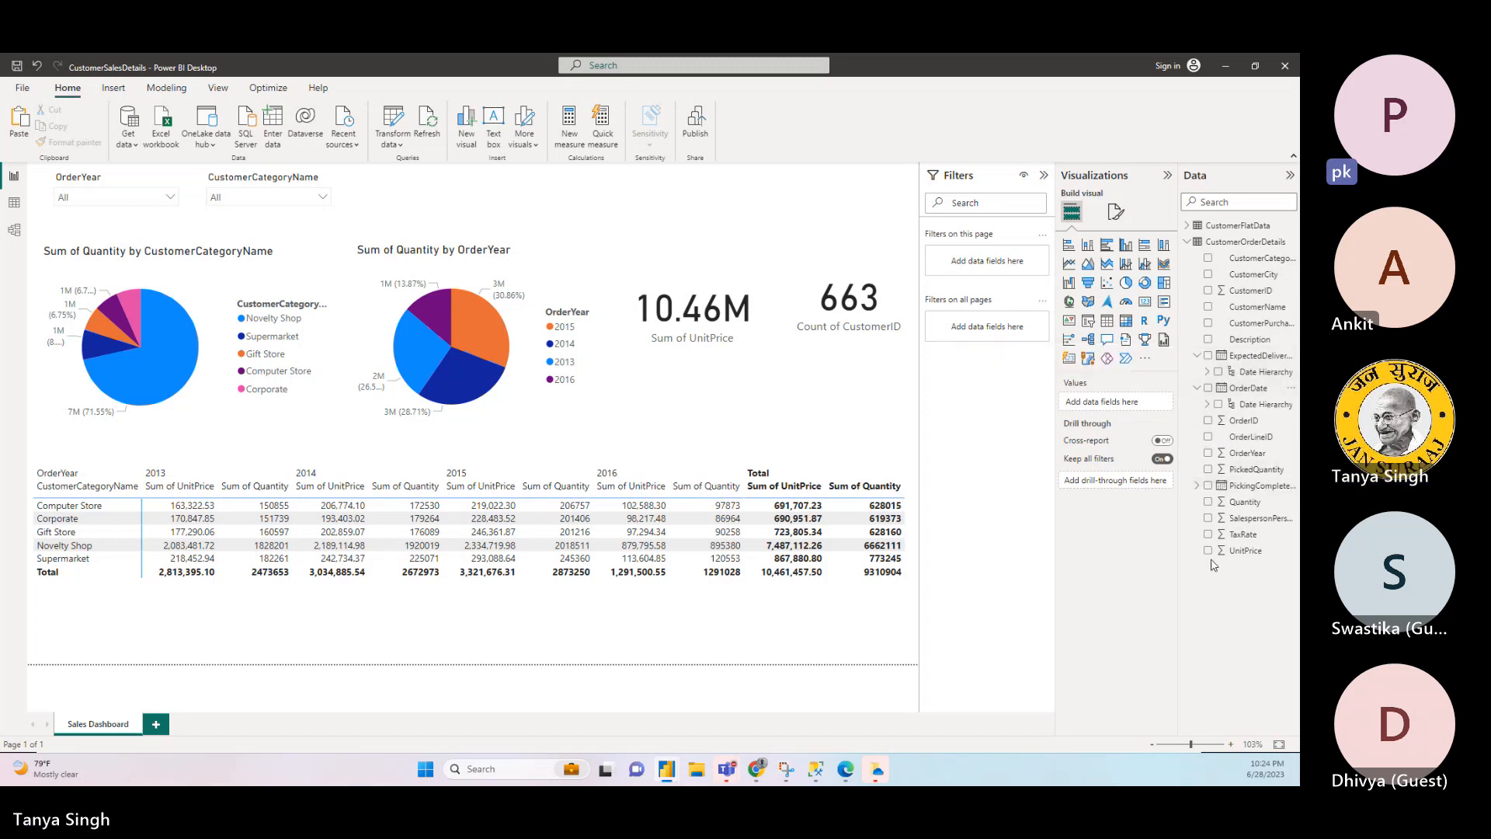
pyautogui.click(1197, 486)
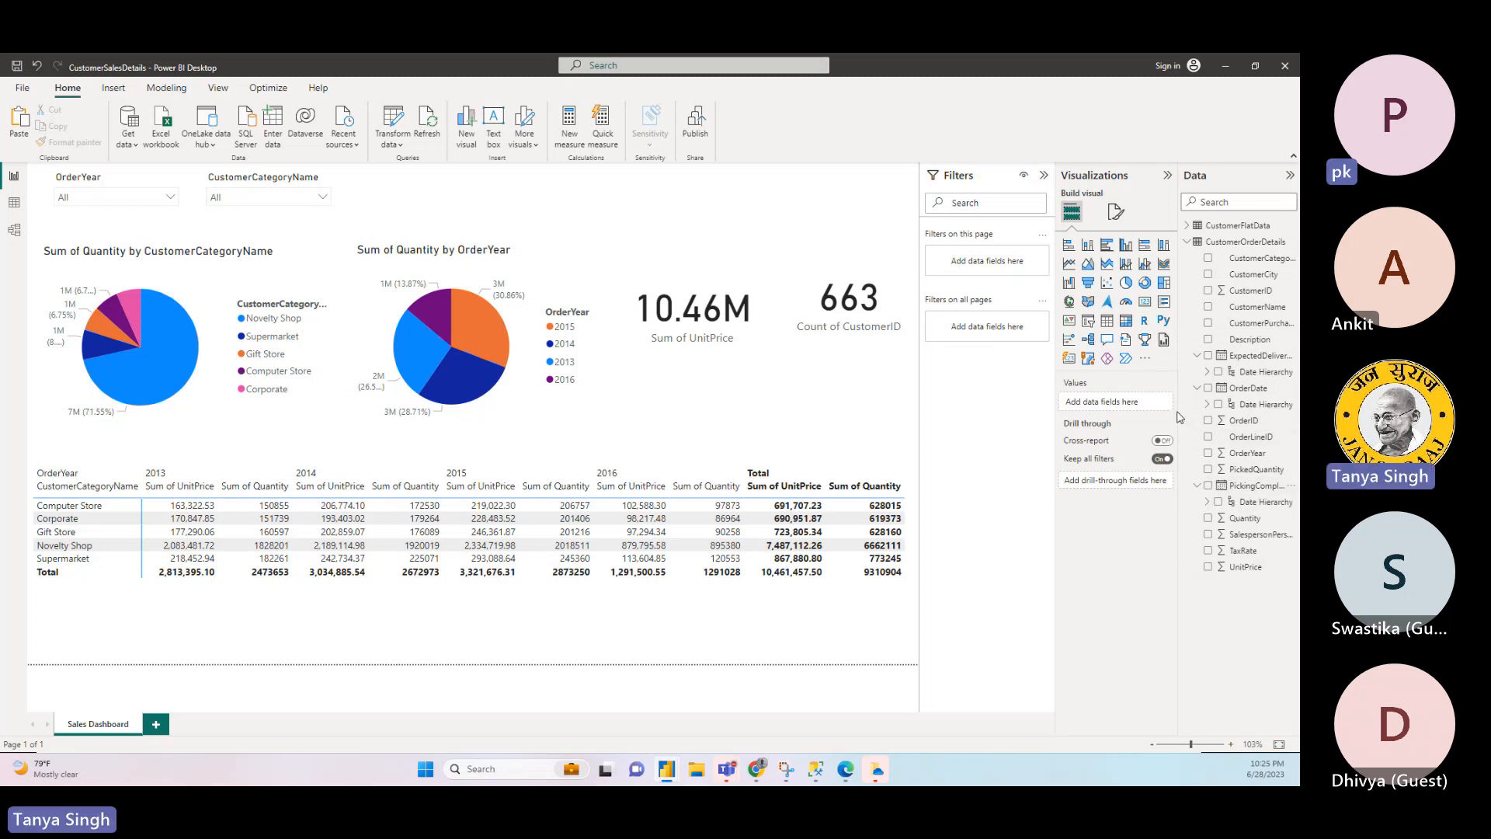
# - Widen the field list and examine the column properties of Quantity, UnitPrice and SalespersonPersonID
pyautogui.moveTo(1178, 412); pyautogui.dragTo(1035, 411)
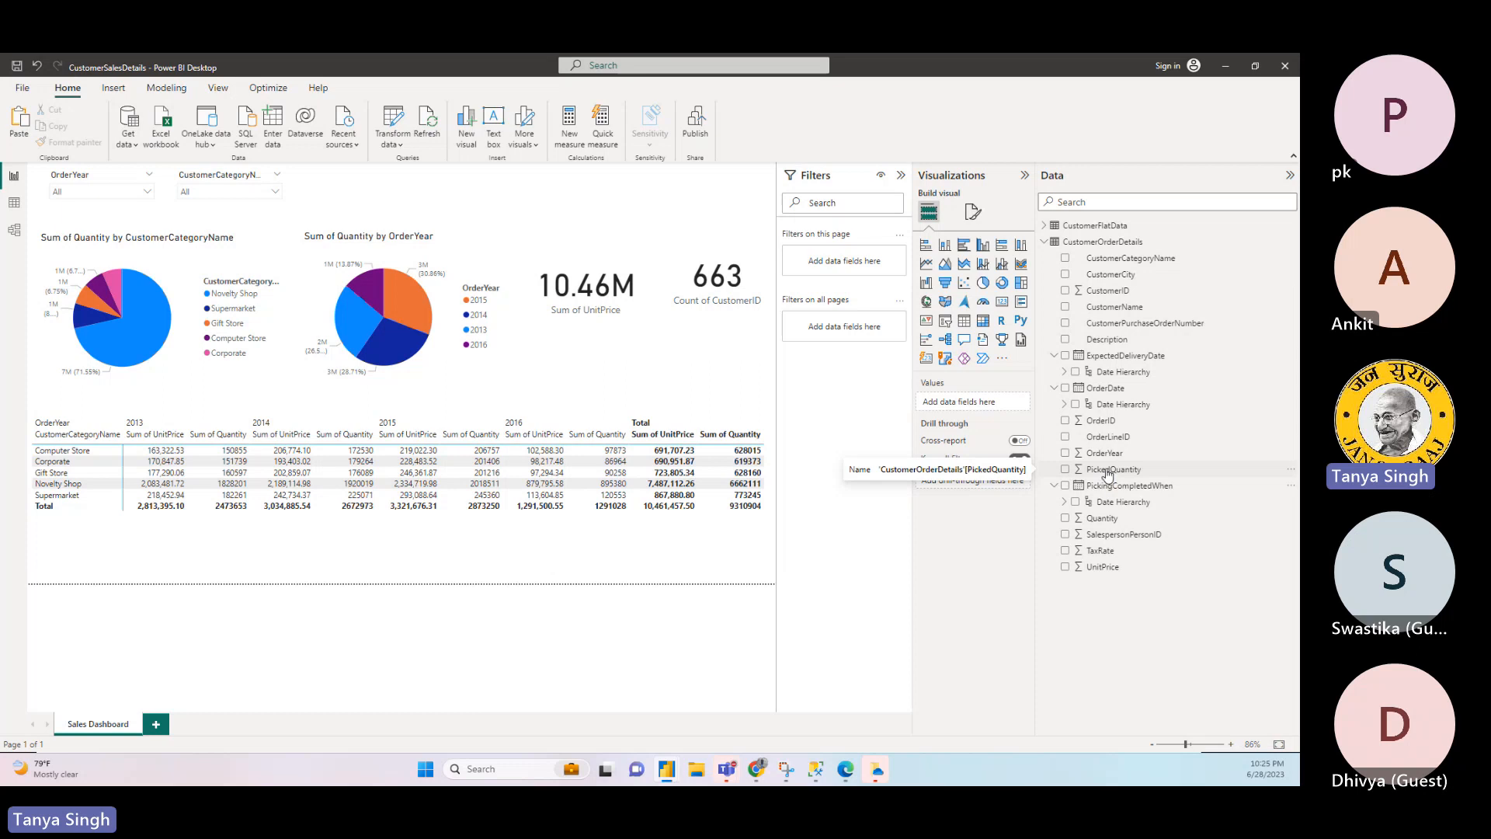
pyautogui.click(1106, 520)
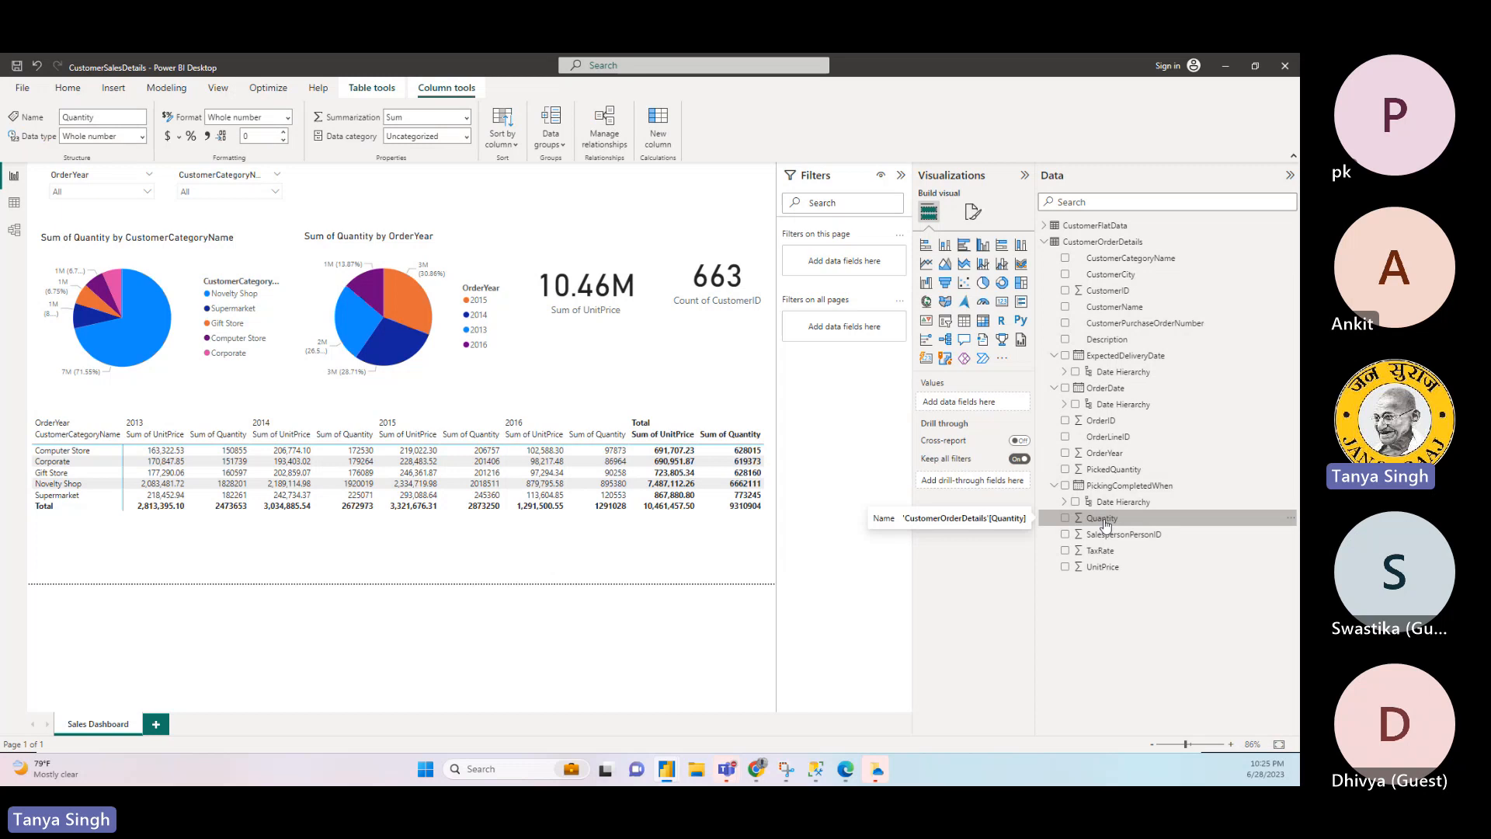
pyautogui.click(1102, 566)
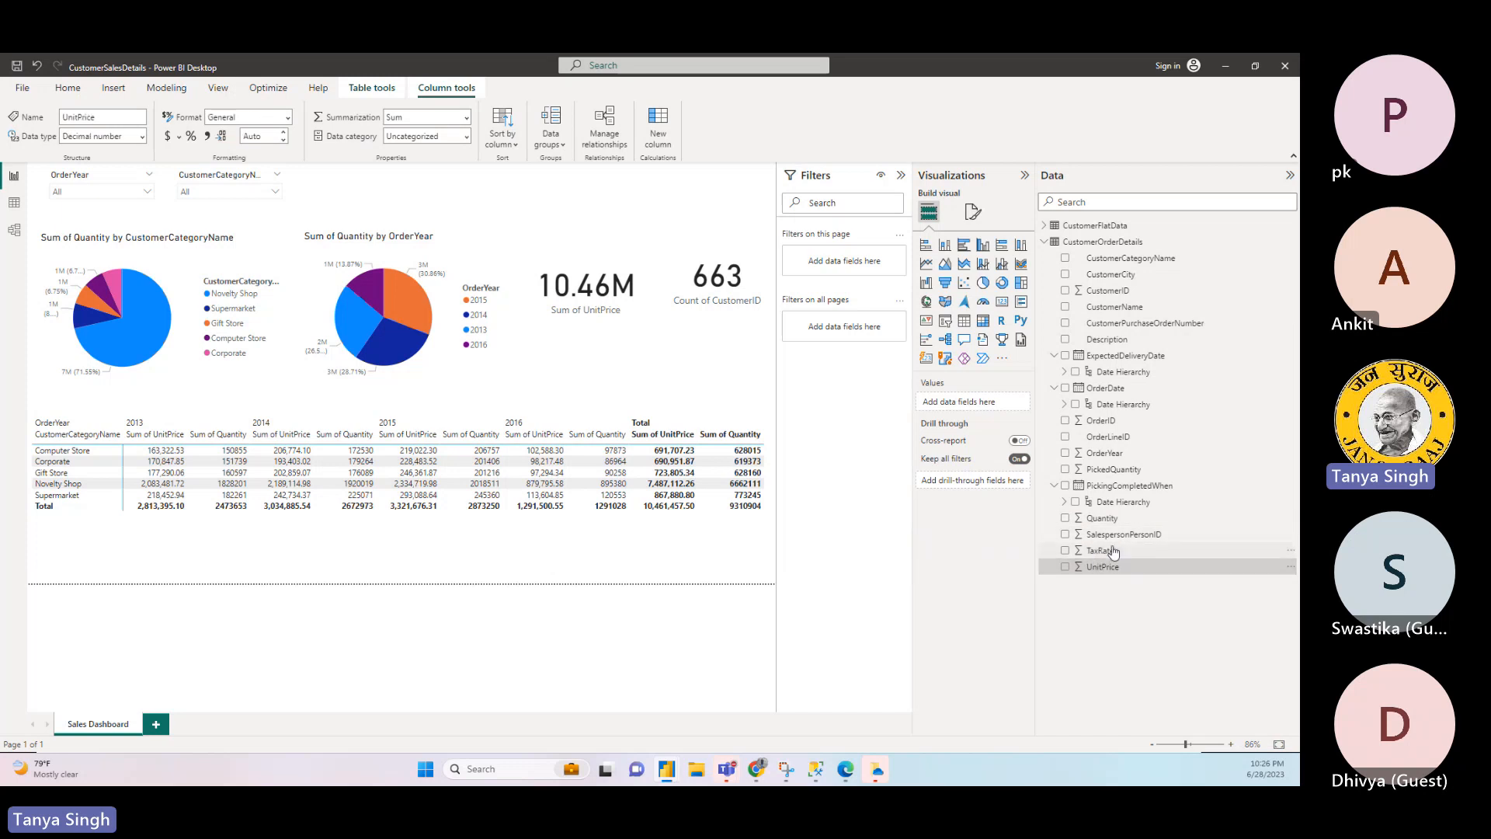
pyautogui.click(1114, 535)
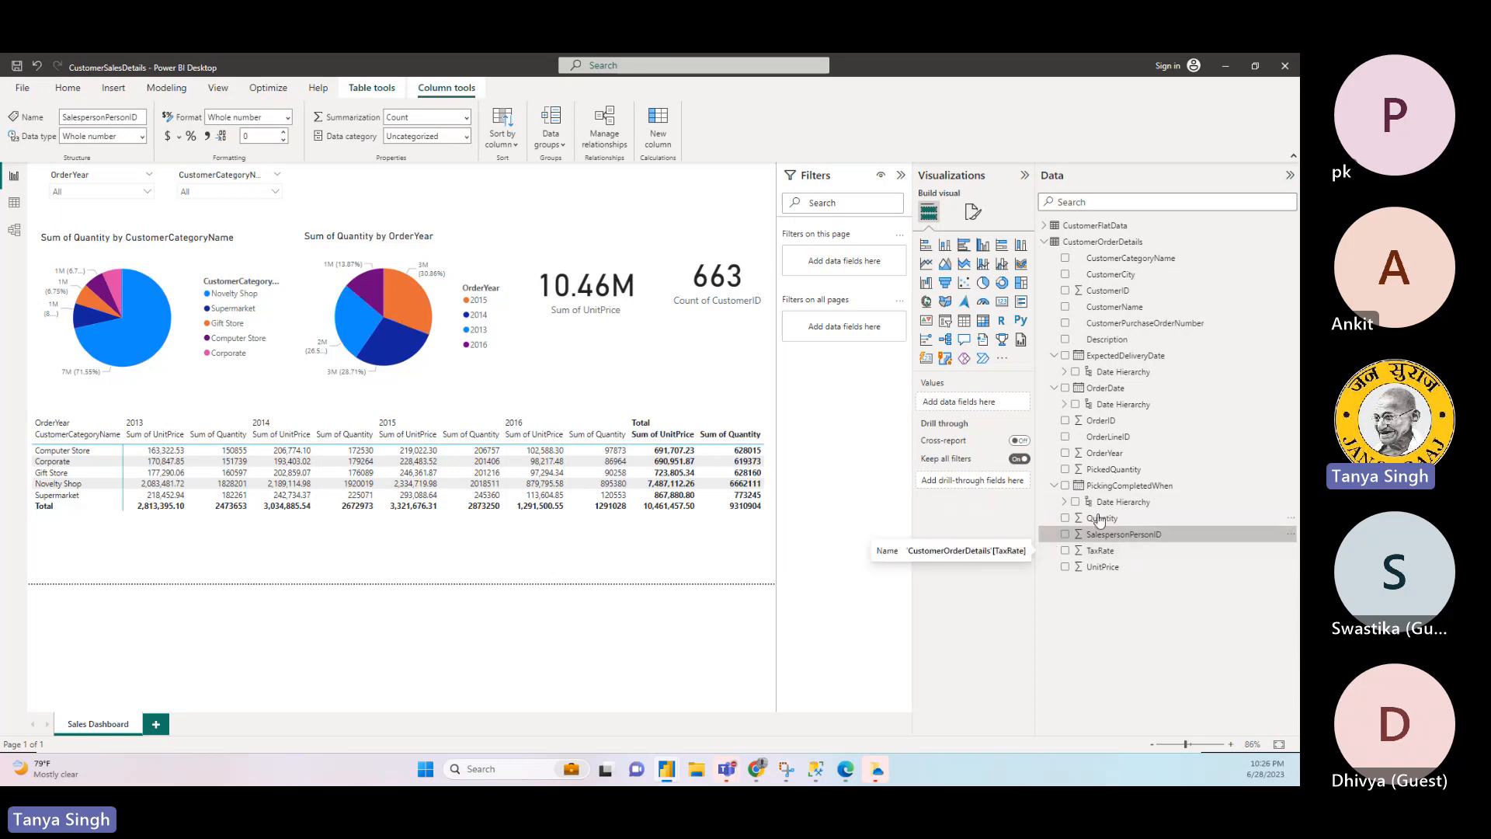
# - Add the PickingCompletedWhen Date Hierarchy to the matrix's rows above CustomerCategoryName
pyautogui.click(1064, 502)
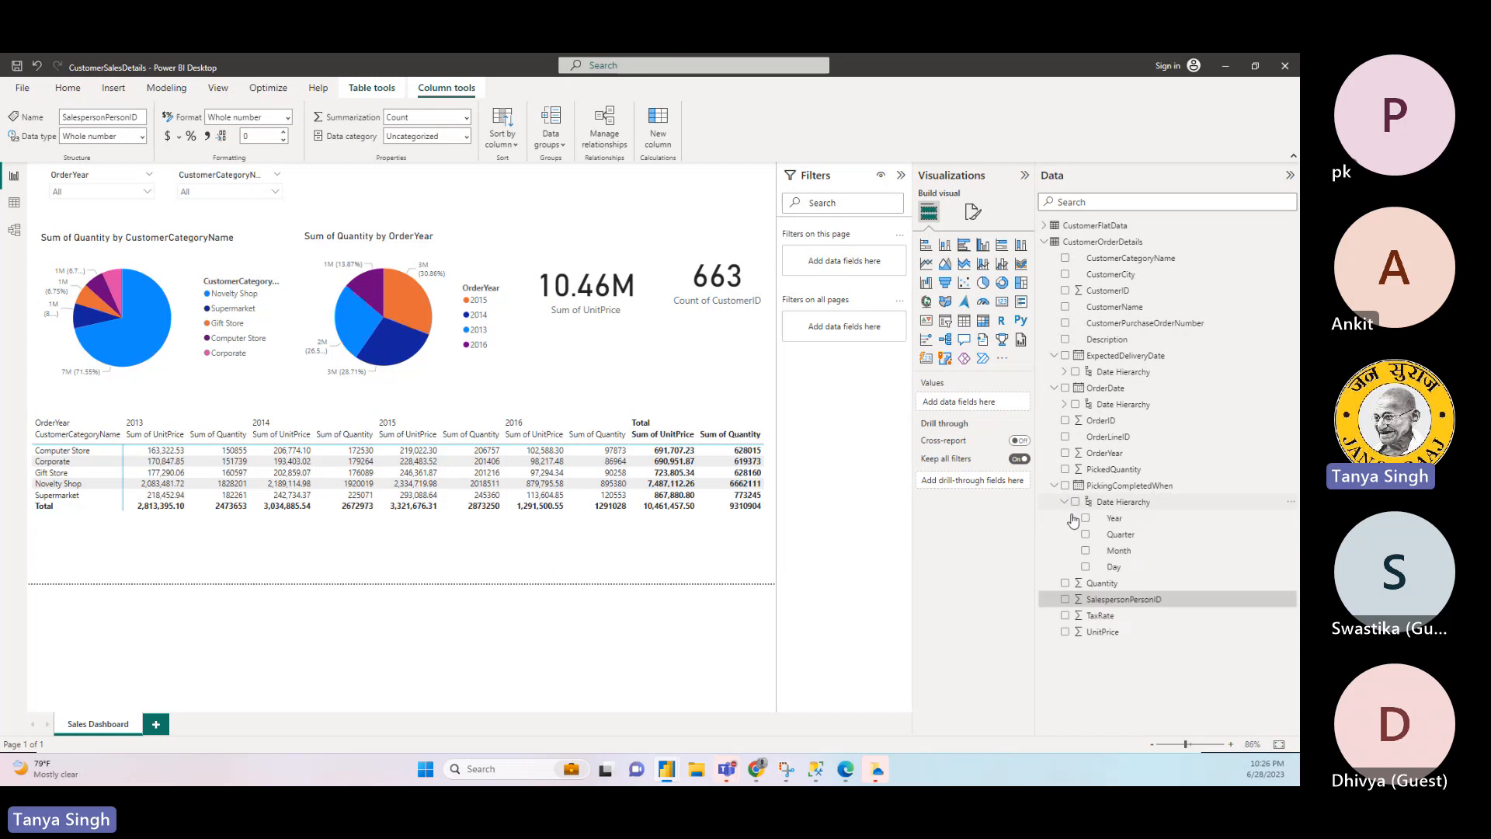
pyautogui.click(463, 542)
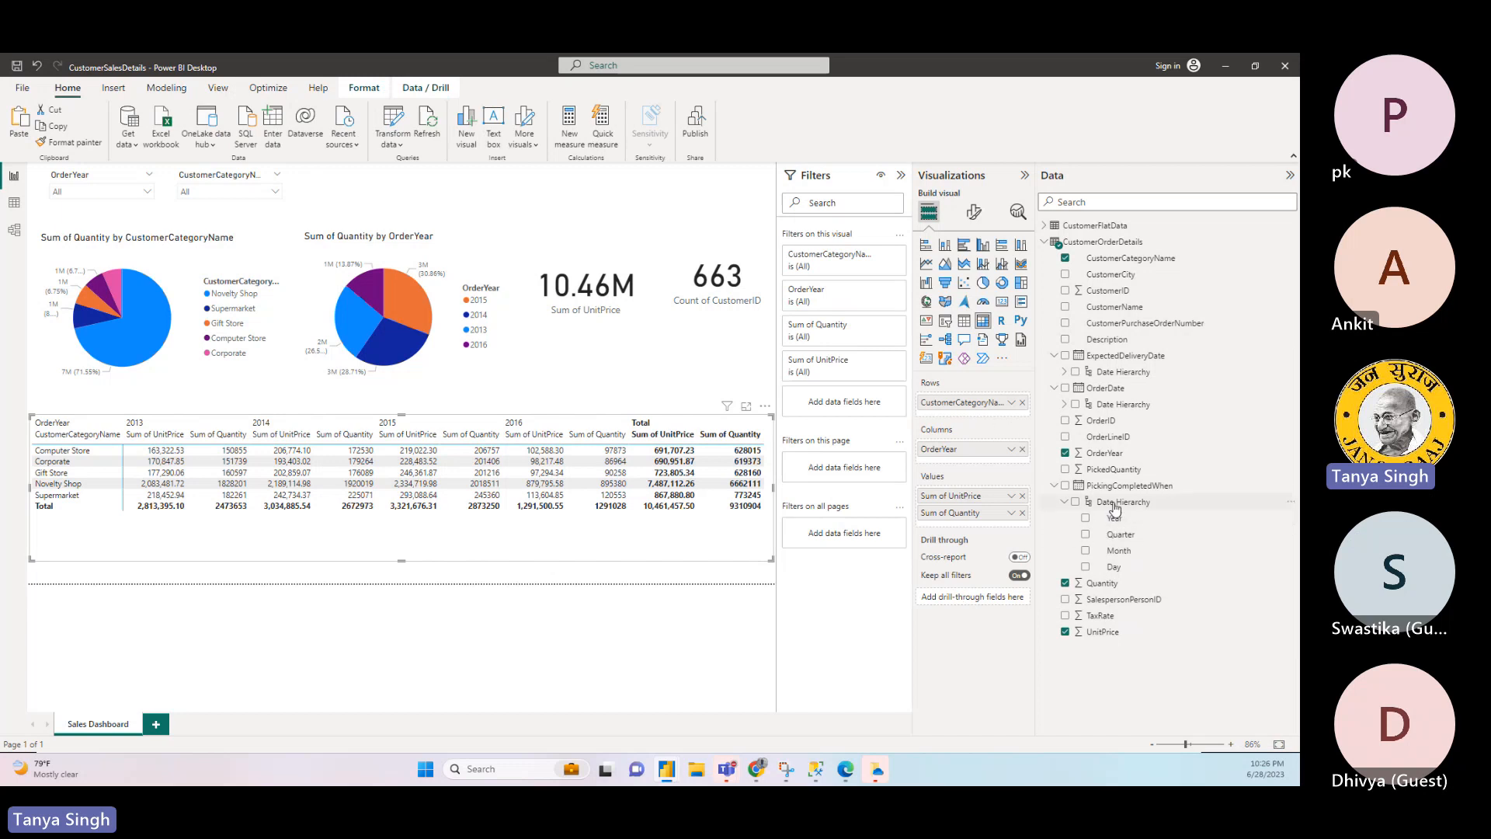
pyautogui.moveTo(1116, 506); pyautogui.dragTo(990, 405)
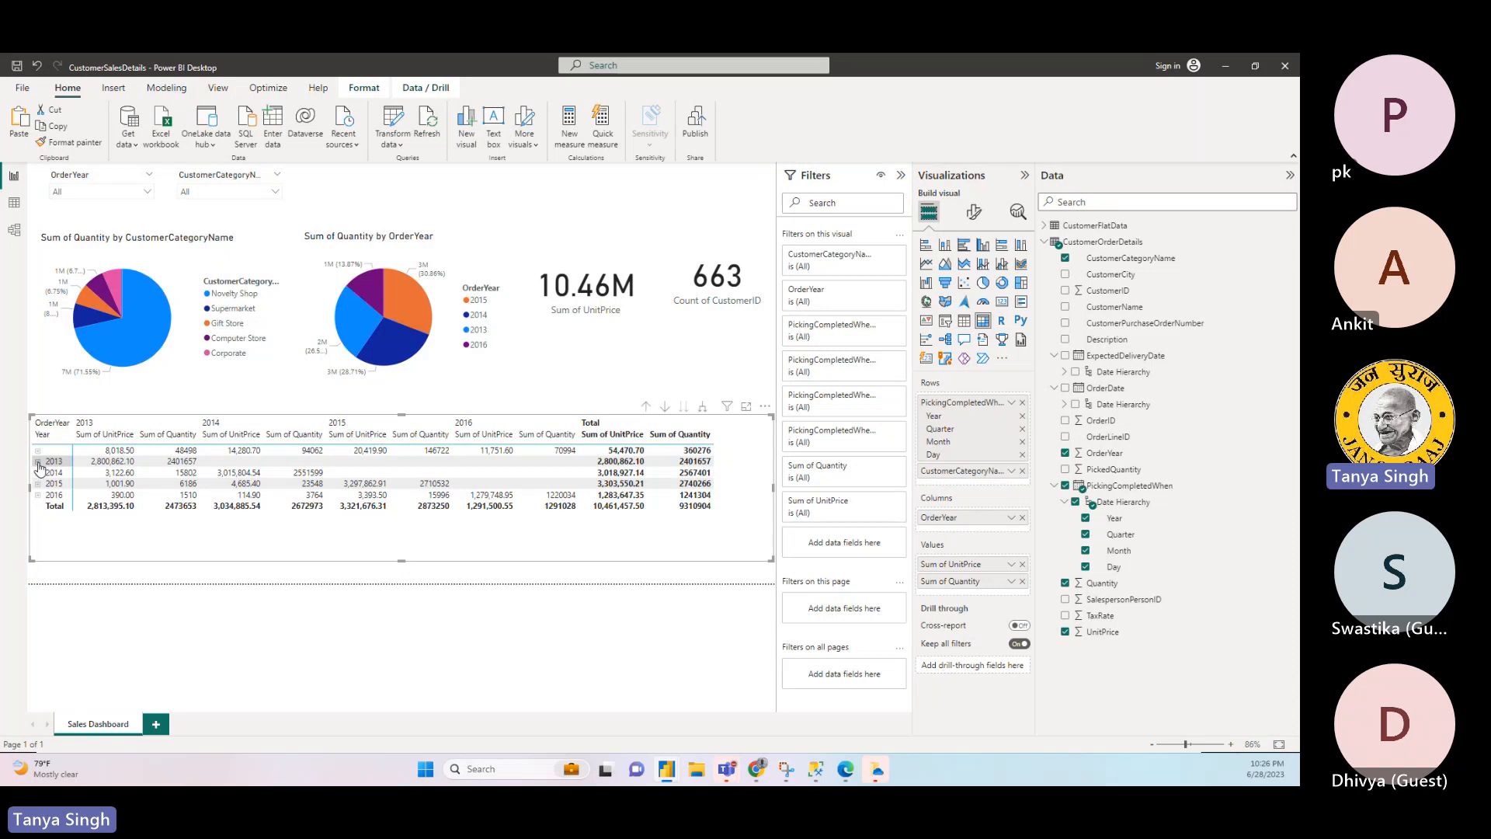
# - Expand the matrix rows for 2013, Qtr 1 and January down to individual days
pyautogui.click(39, 463)
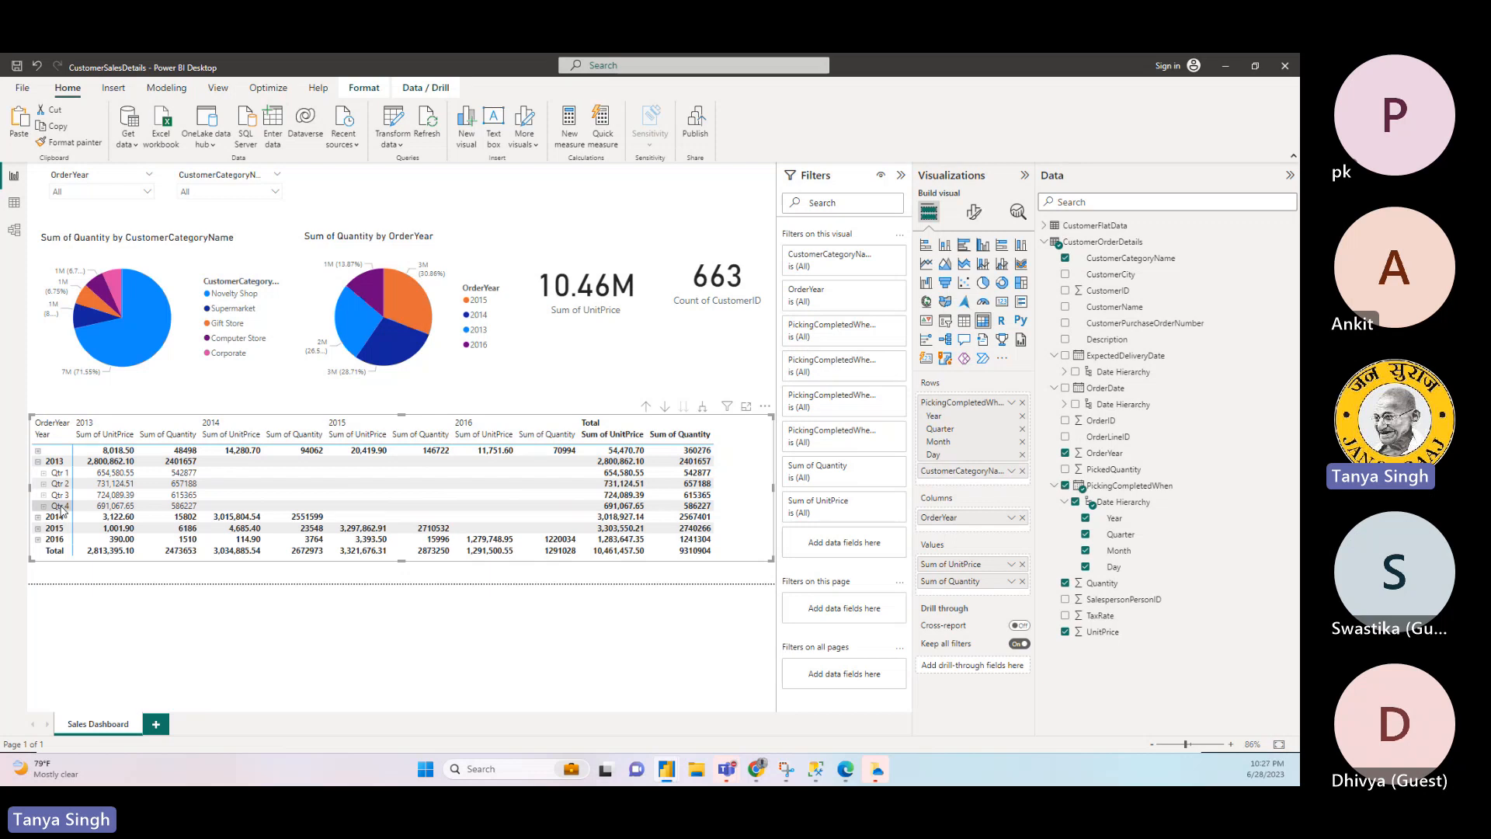
pyautogui.click(43, 473)
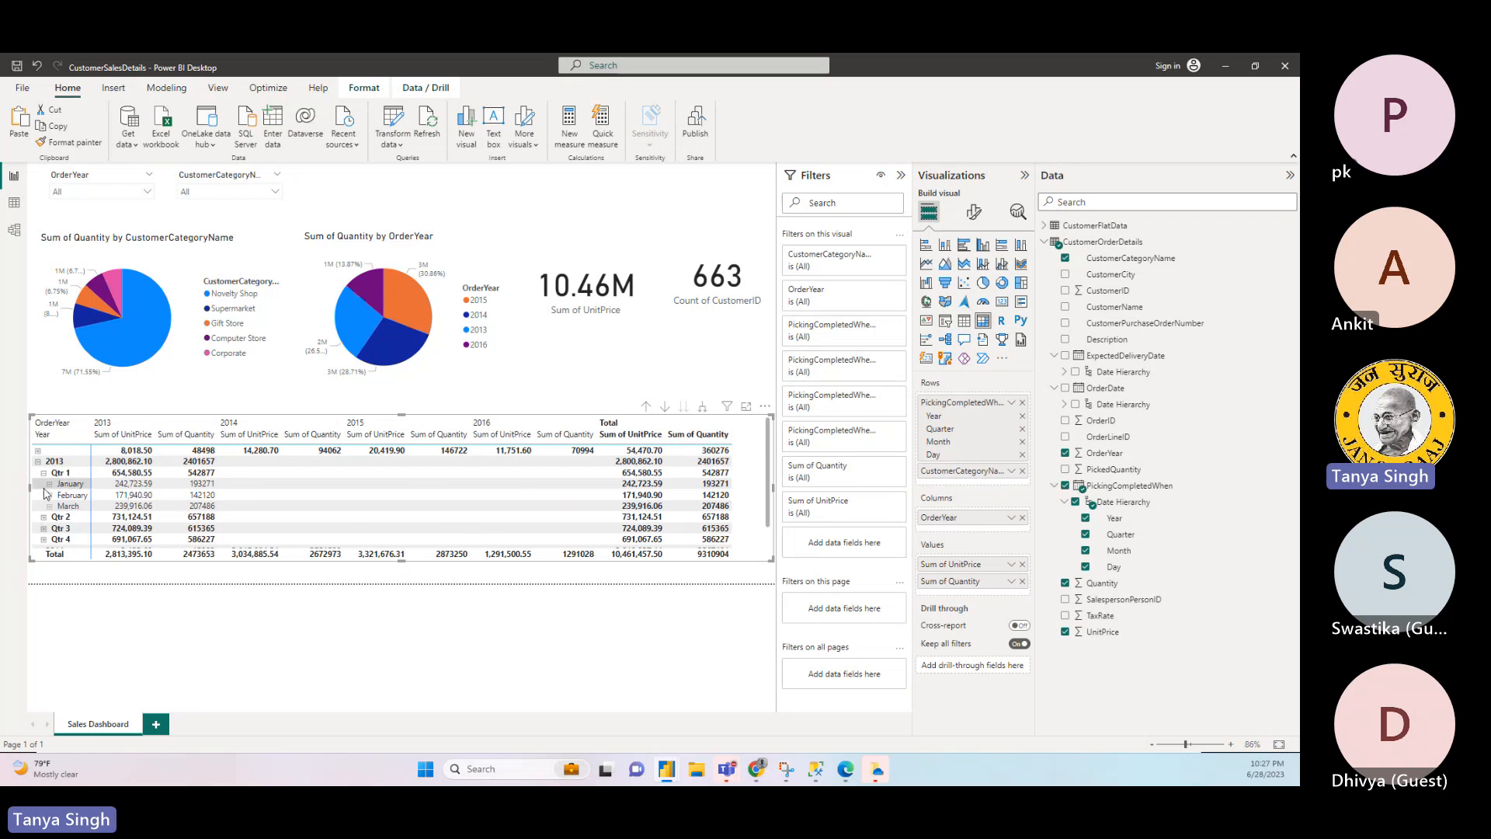
pyautogui.click(49, 485)
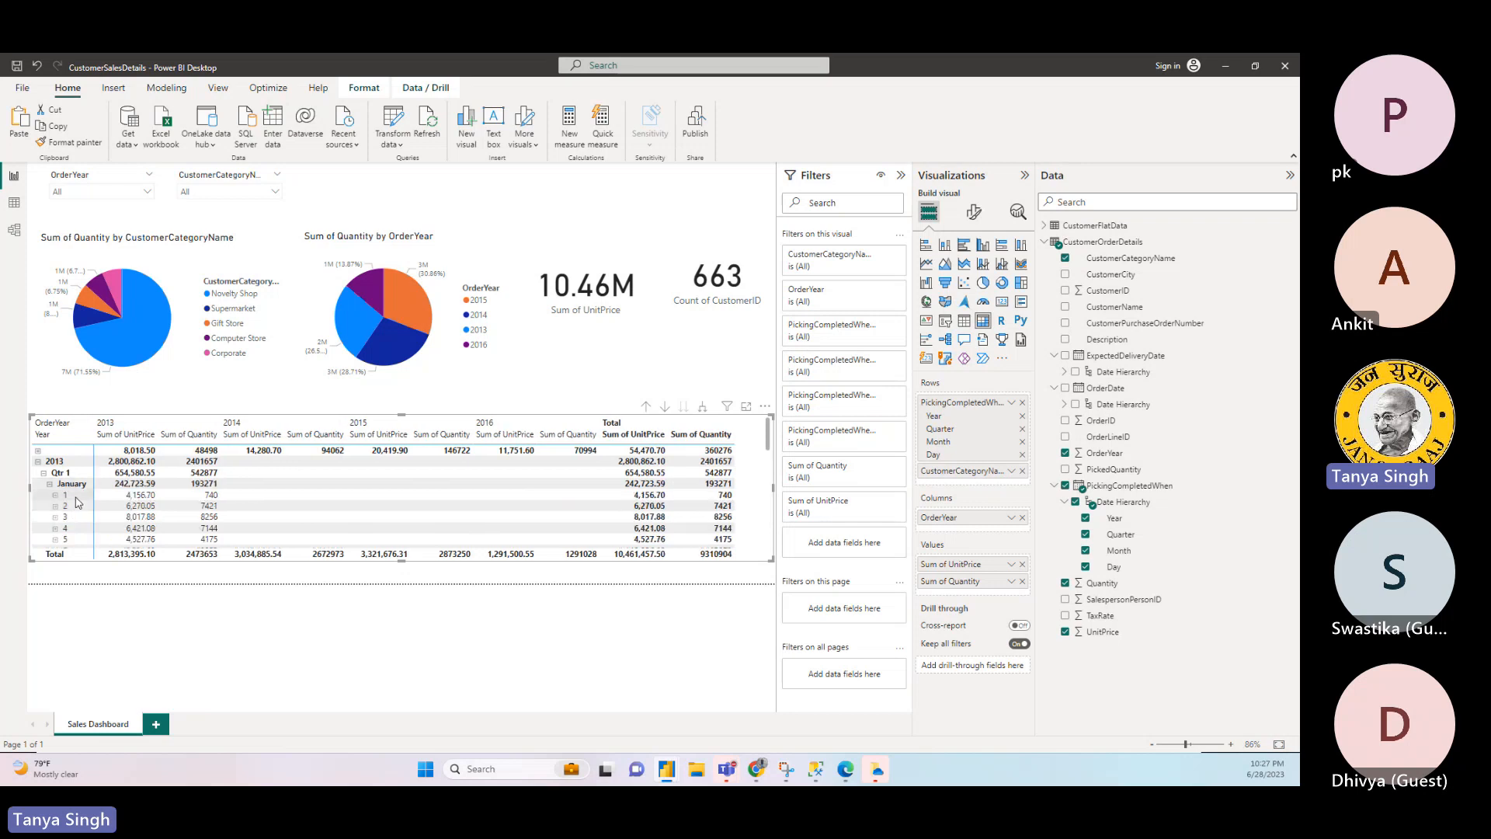
# - Cross-filter the report by days 1, 2 and 3 of January 2013 in the matrix in turn
pyautogui.click(77, 497)
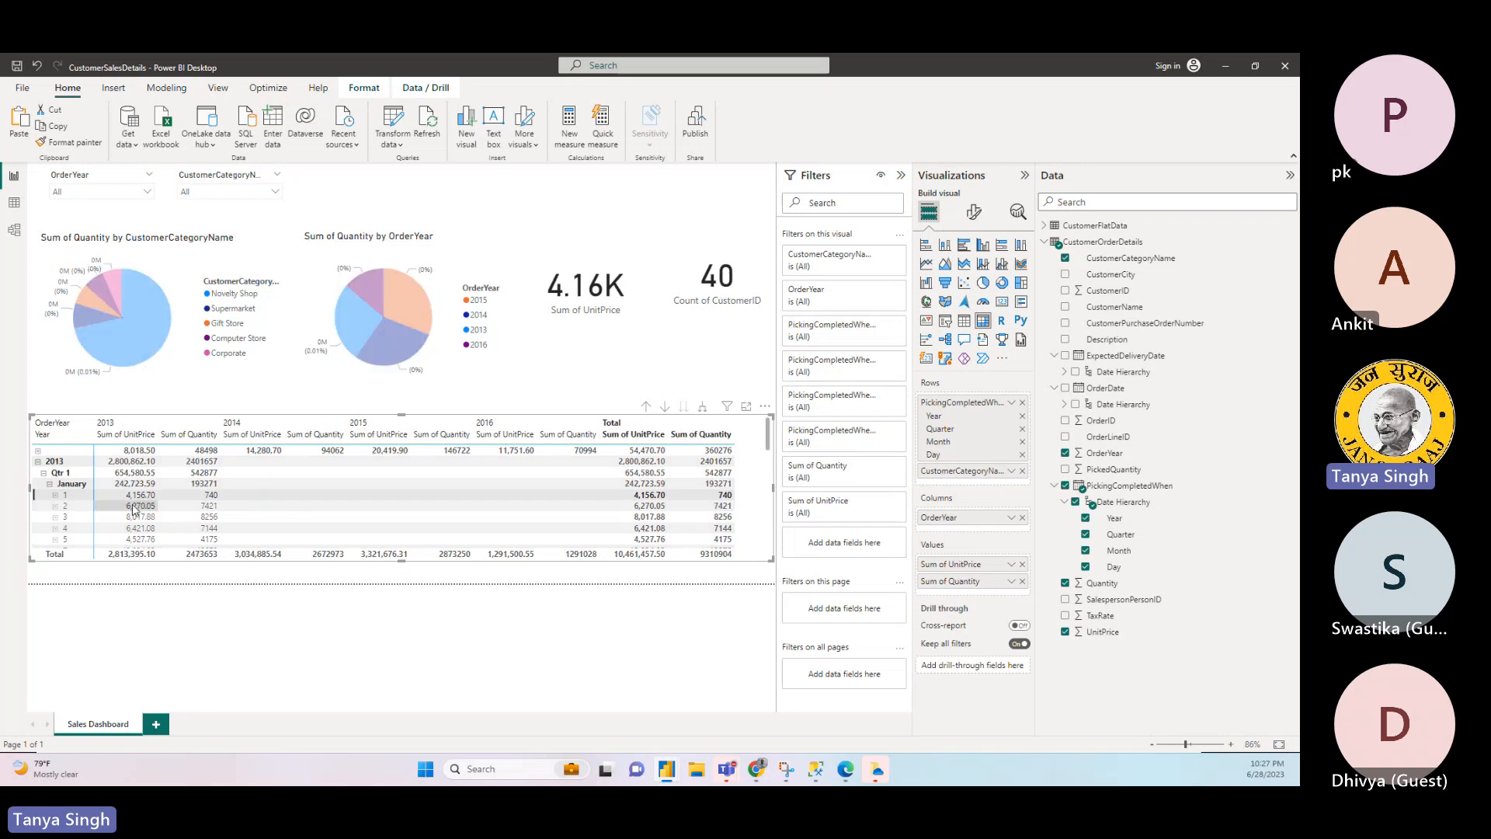
pyautogui.click(82, 506)
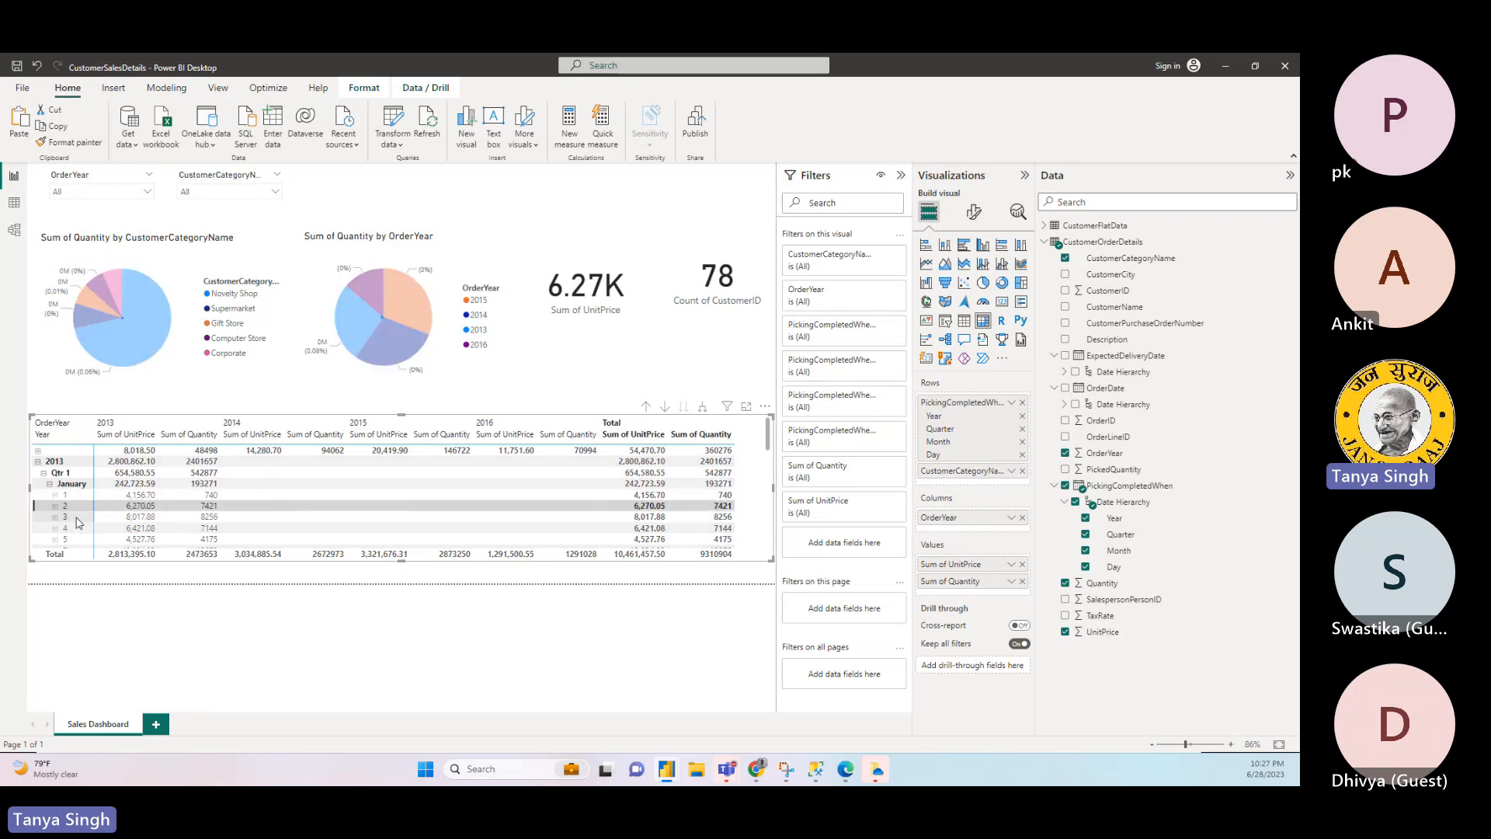
pyautogui.click(77, 518)
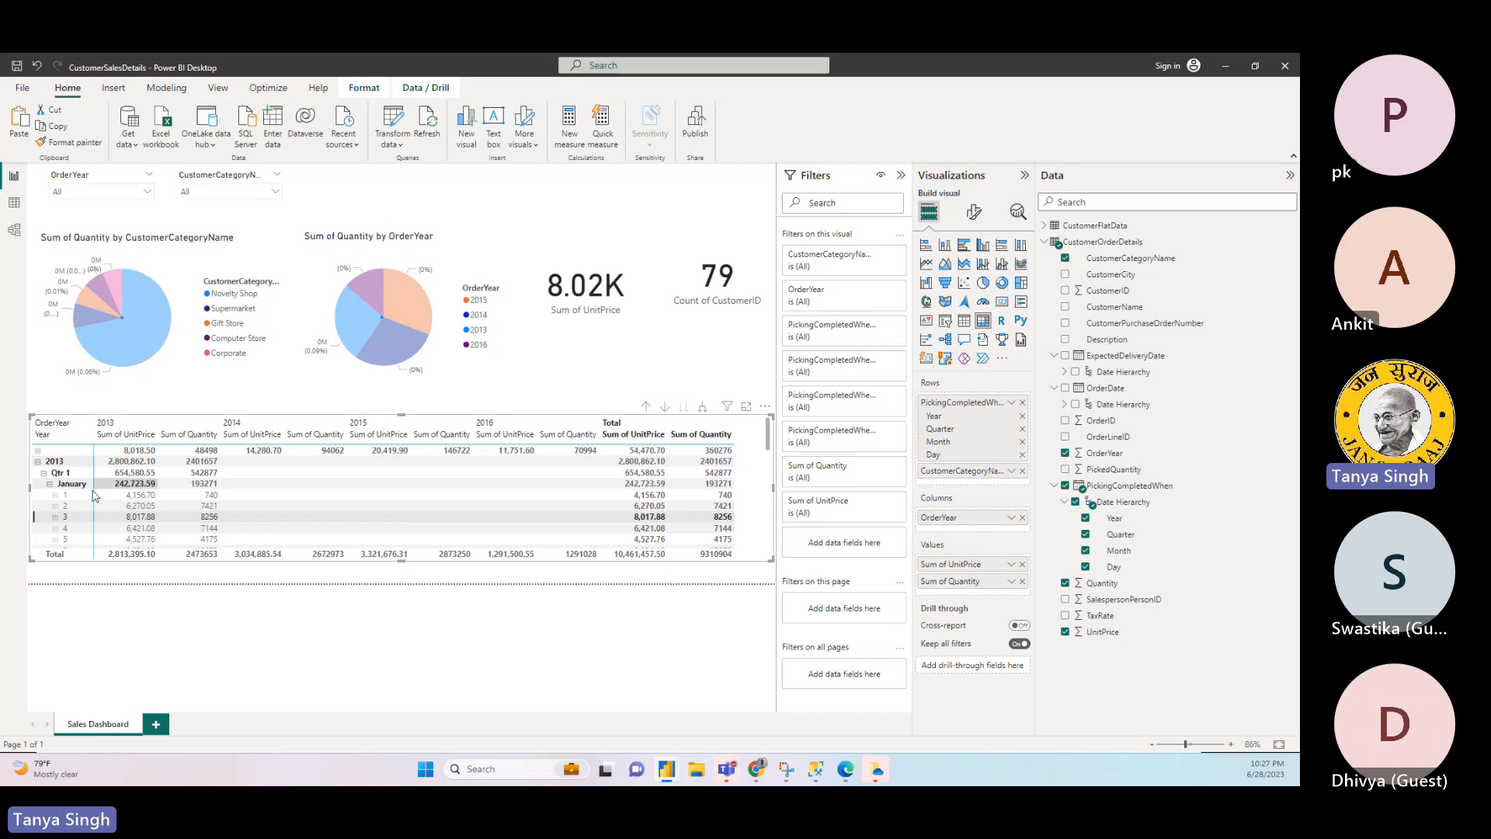
# - Collapse the matrix's 2013 row, and expand 2016 and its Qtr 1 down to months
pyautogui.click(38, 462)
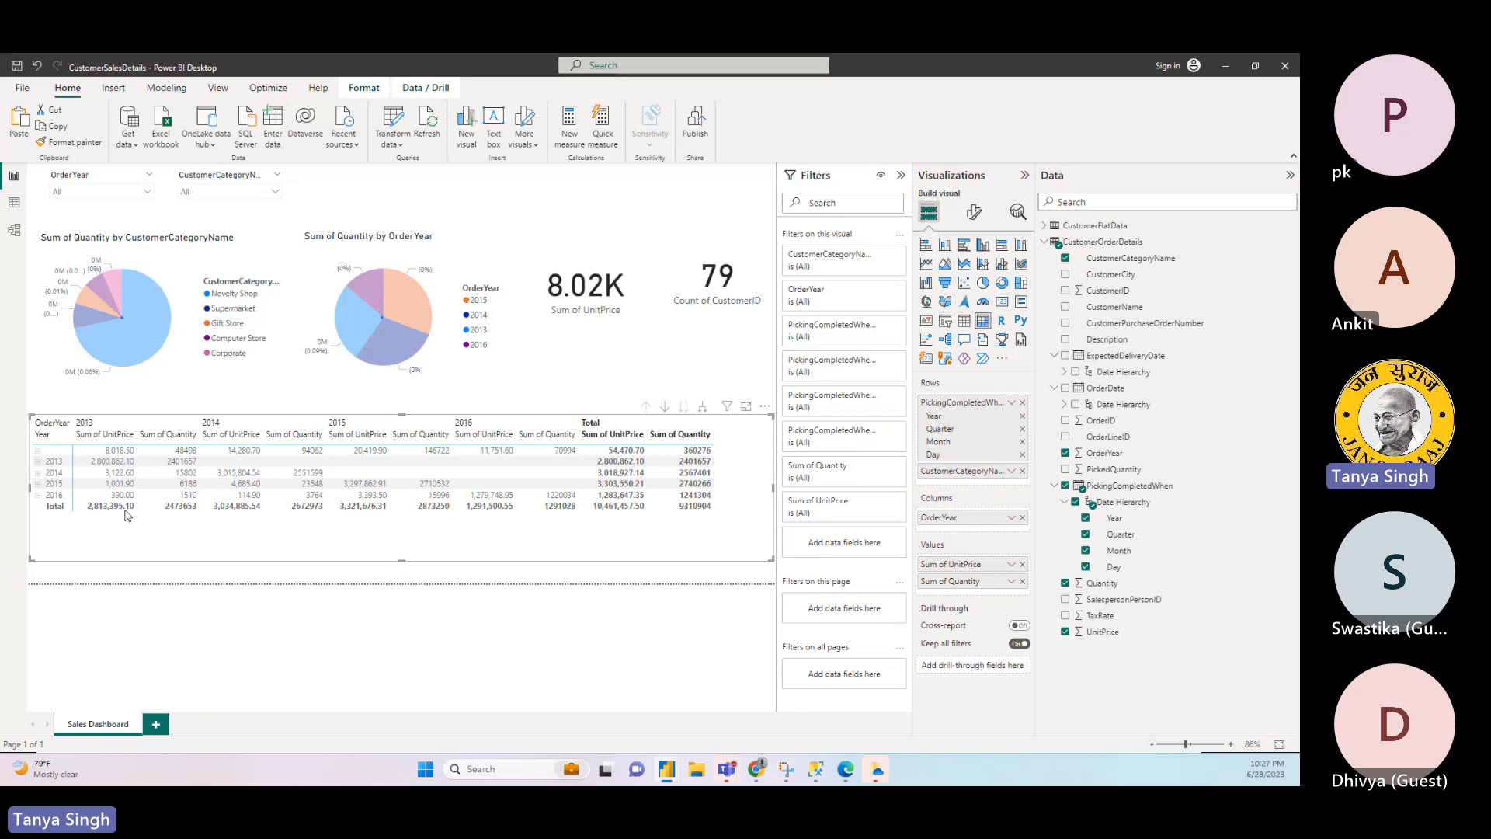
pyautogui.click(37, 494)
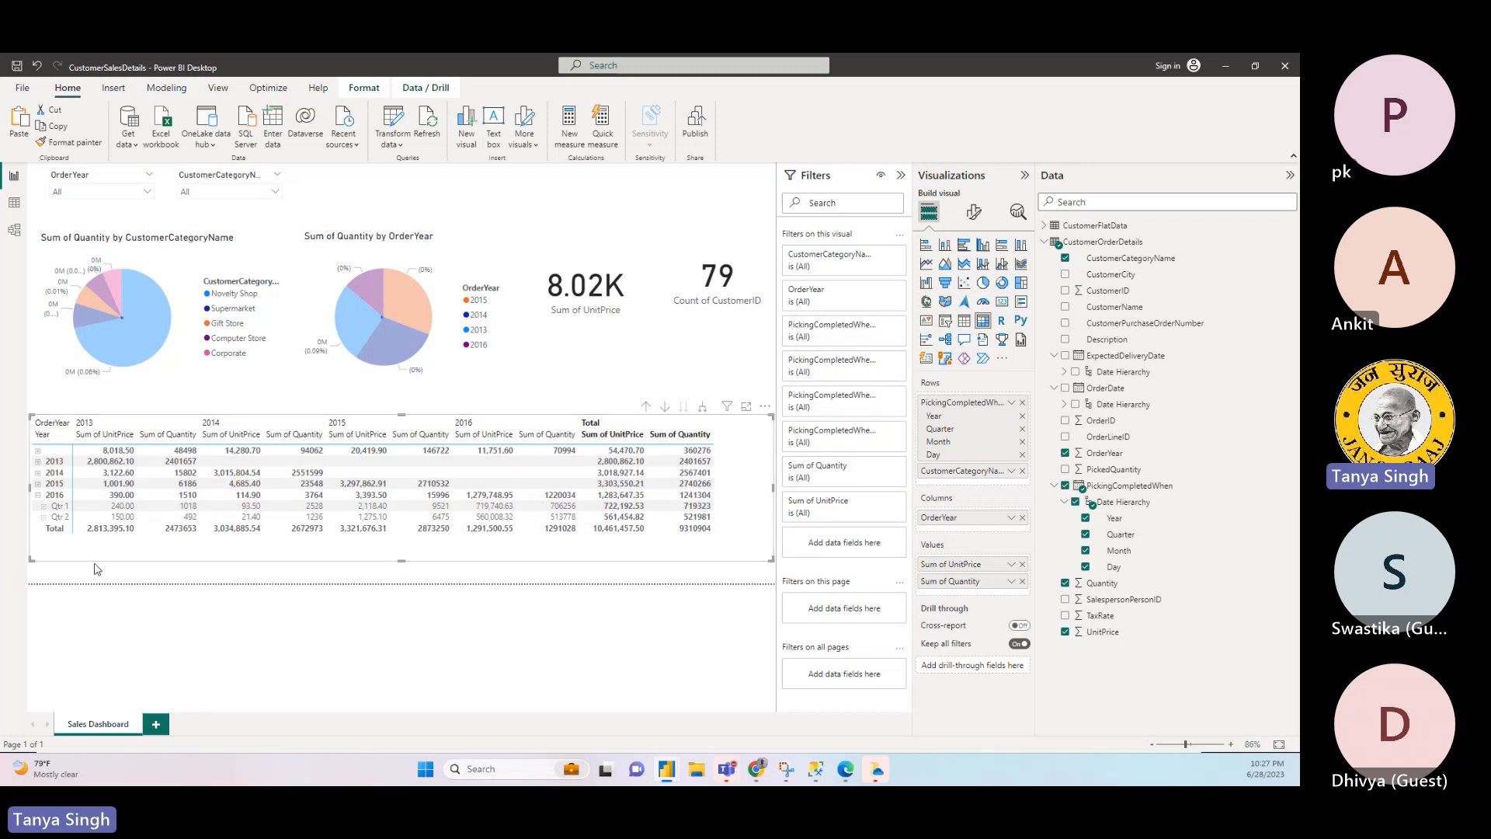
pyautogui.click(45, 506)
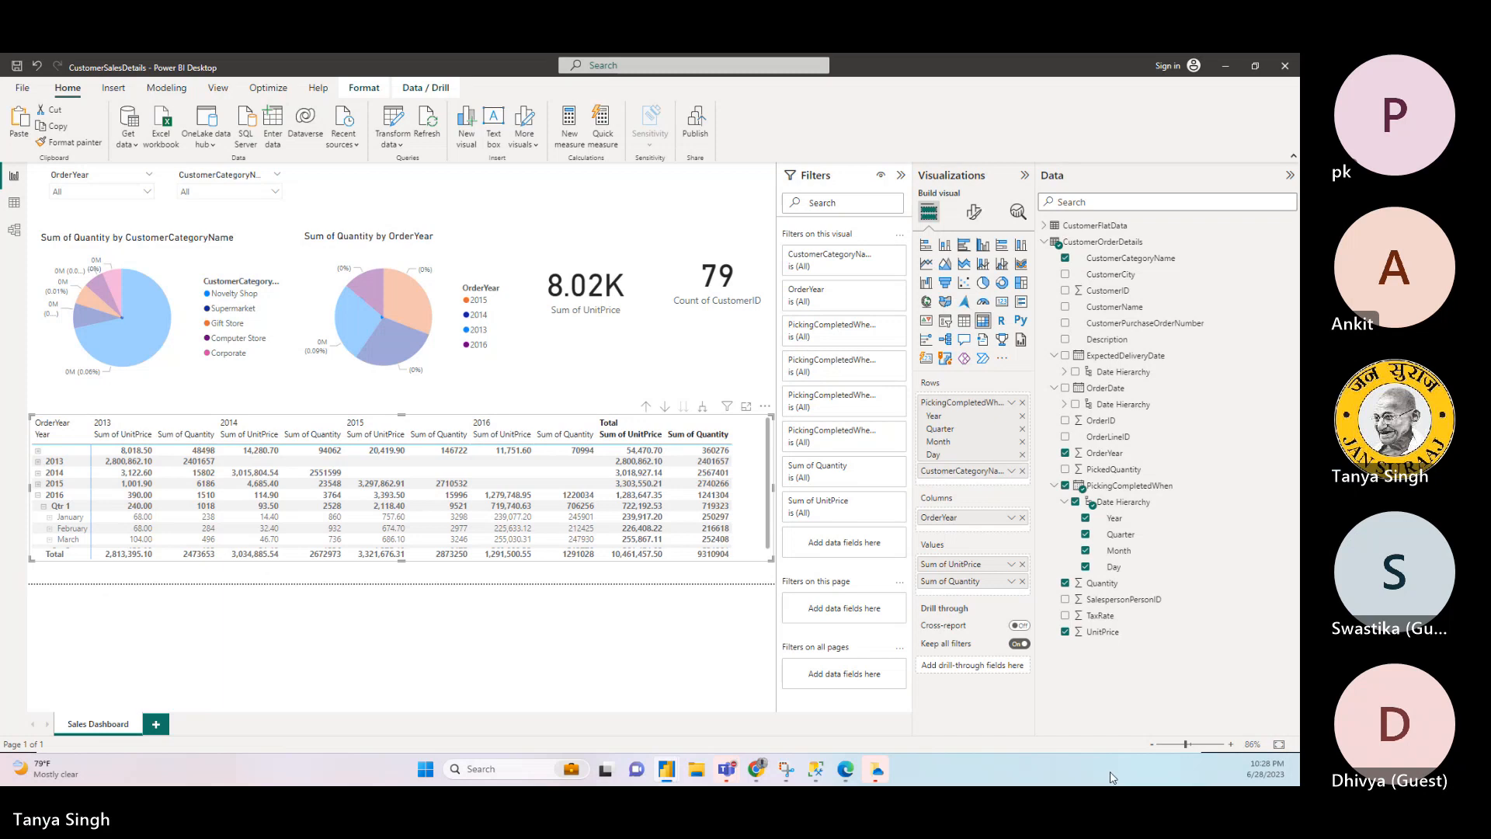
pyautogui.click(697, 628)
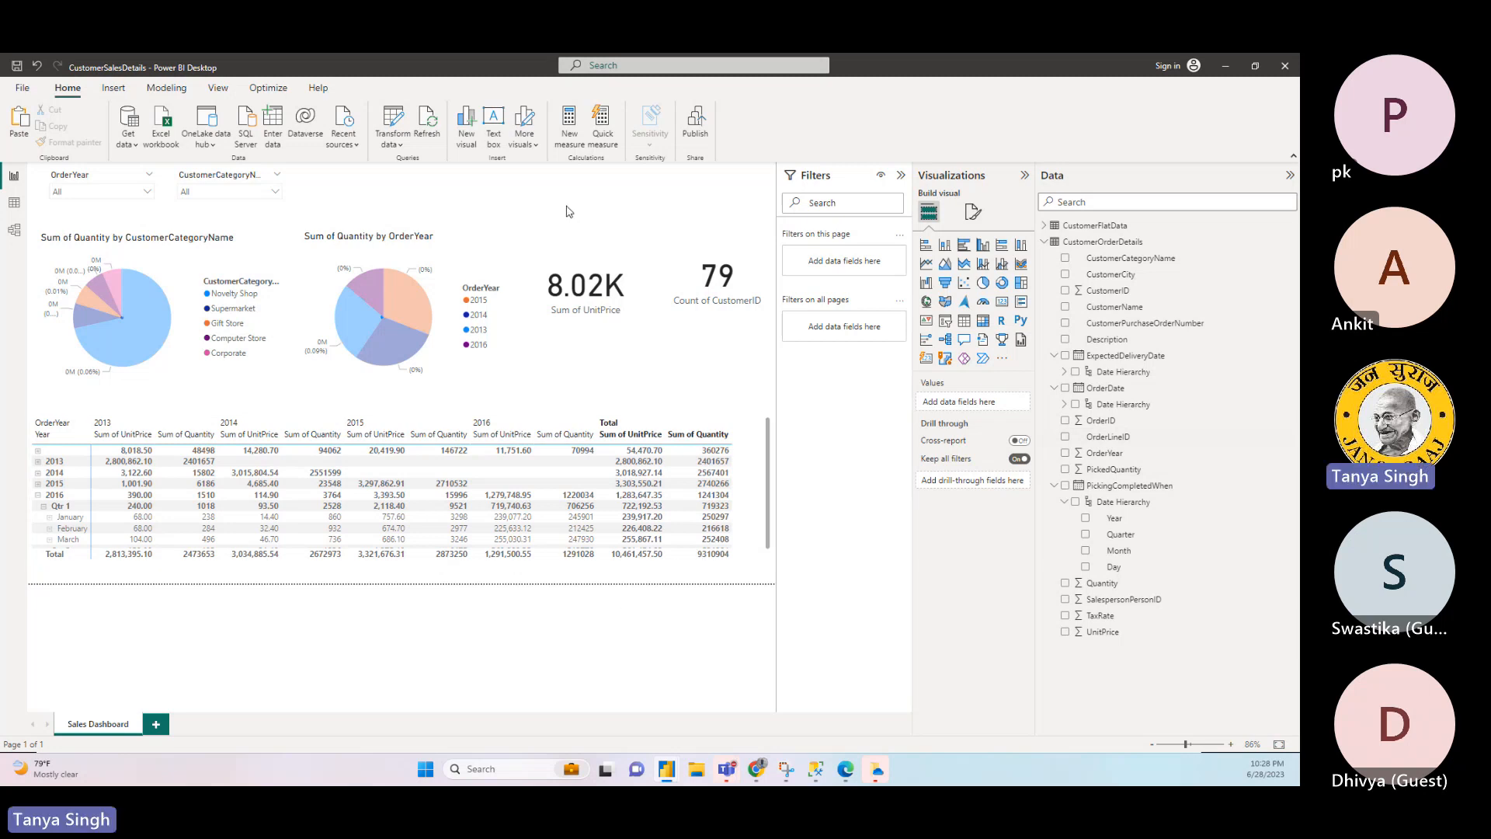
pyautogui.click(440, 334)
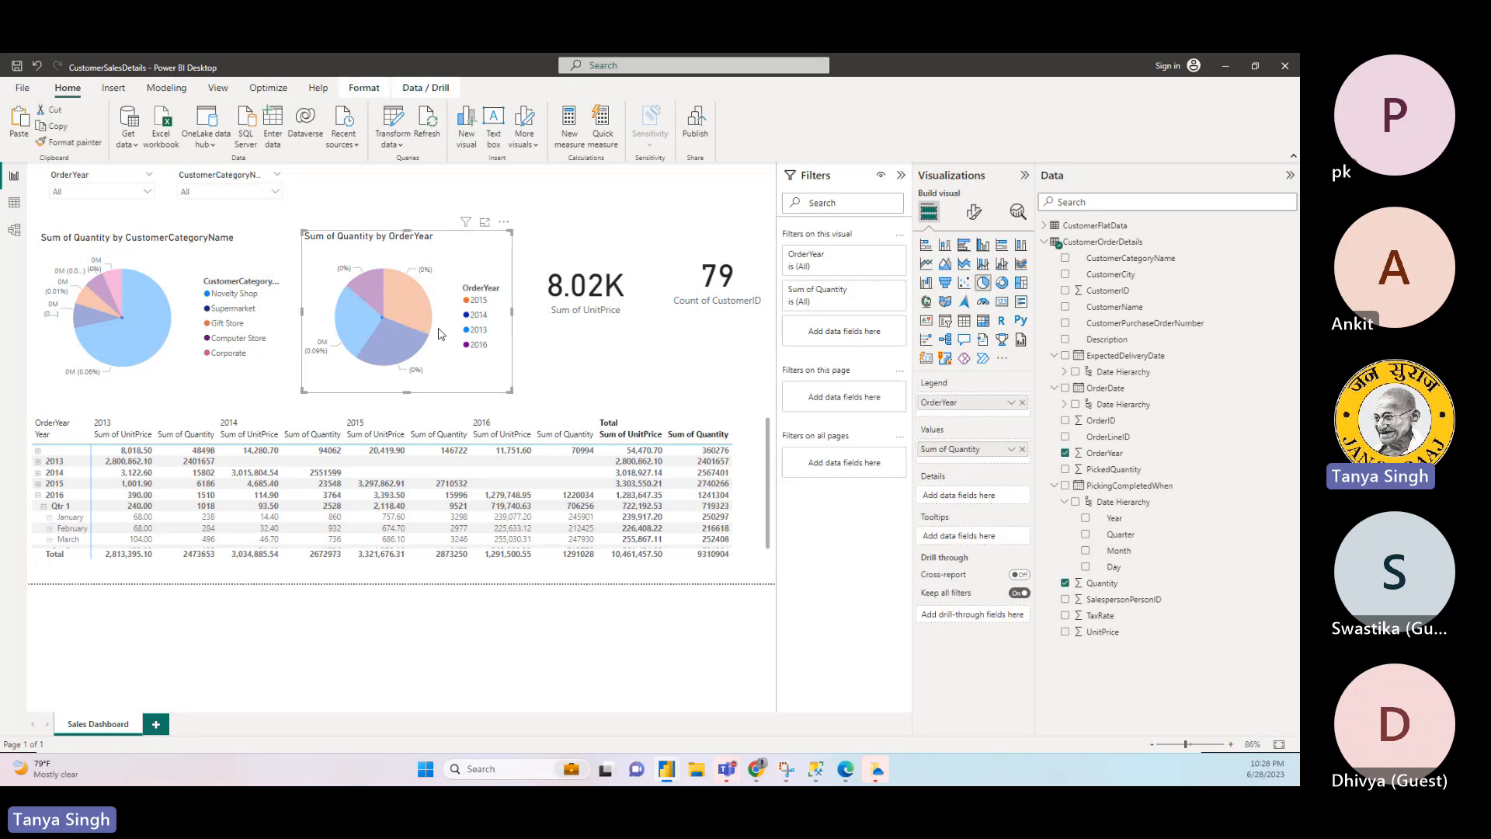
pyautogui.click(583, 322)
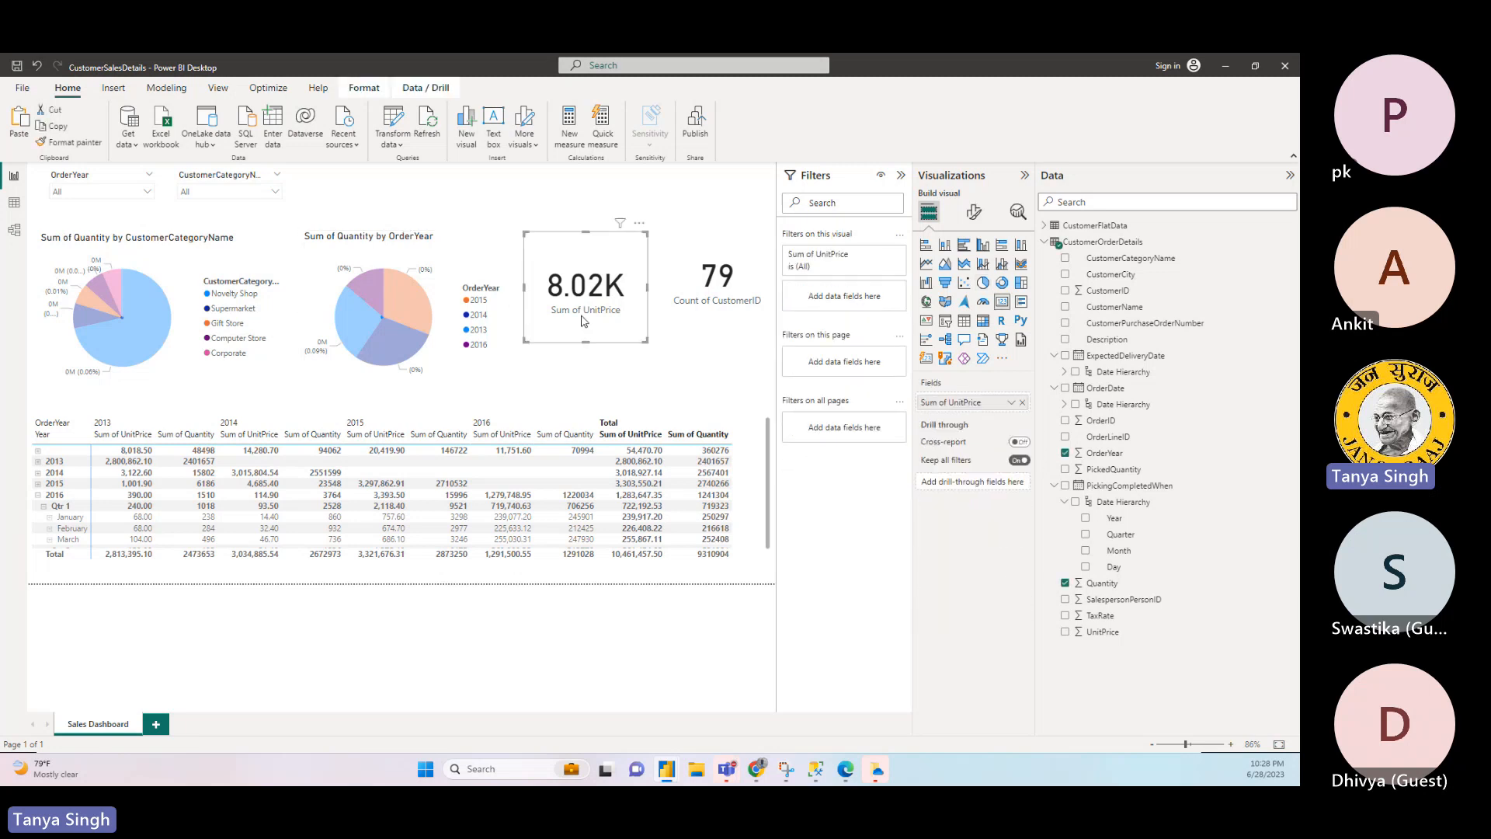
pyautogui.click(691, 334)
pyautogui.click(719, 309)
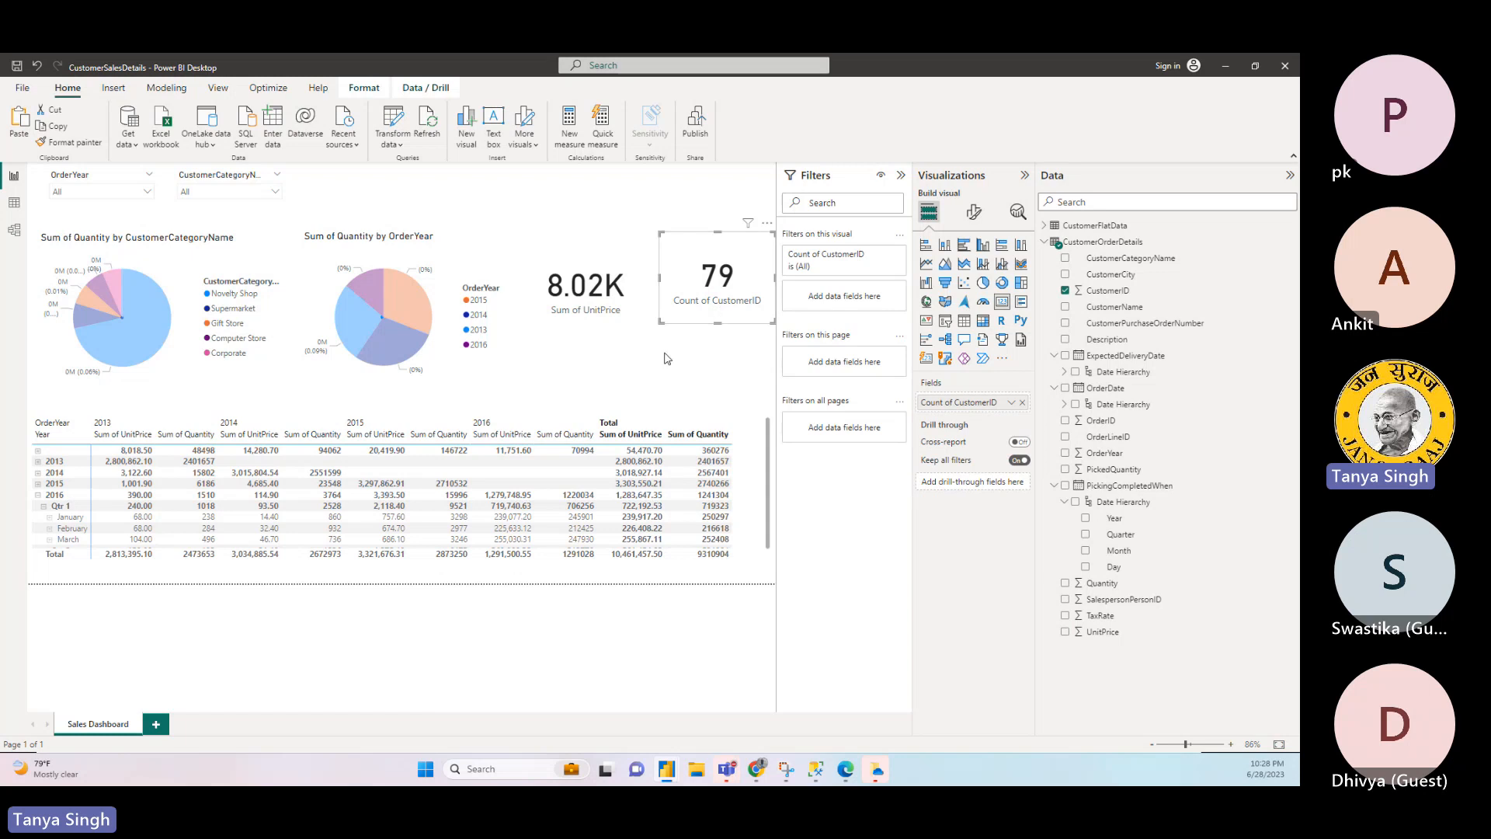
pyautogui.click(577, 223)
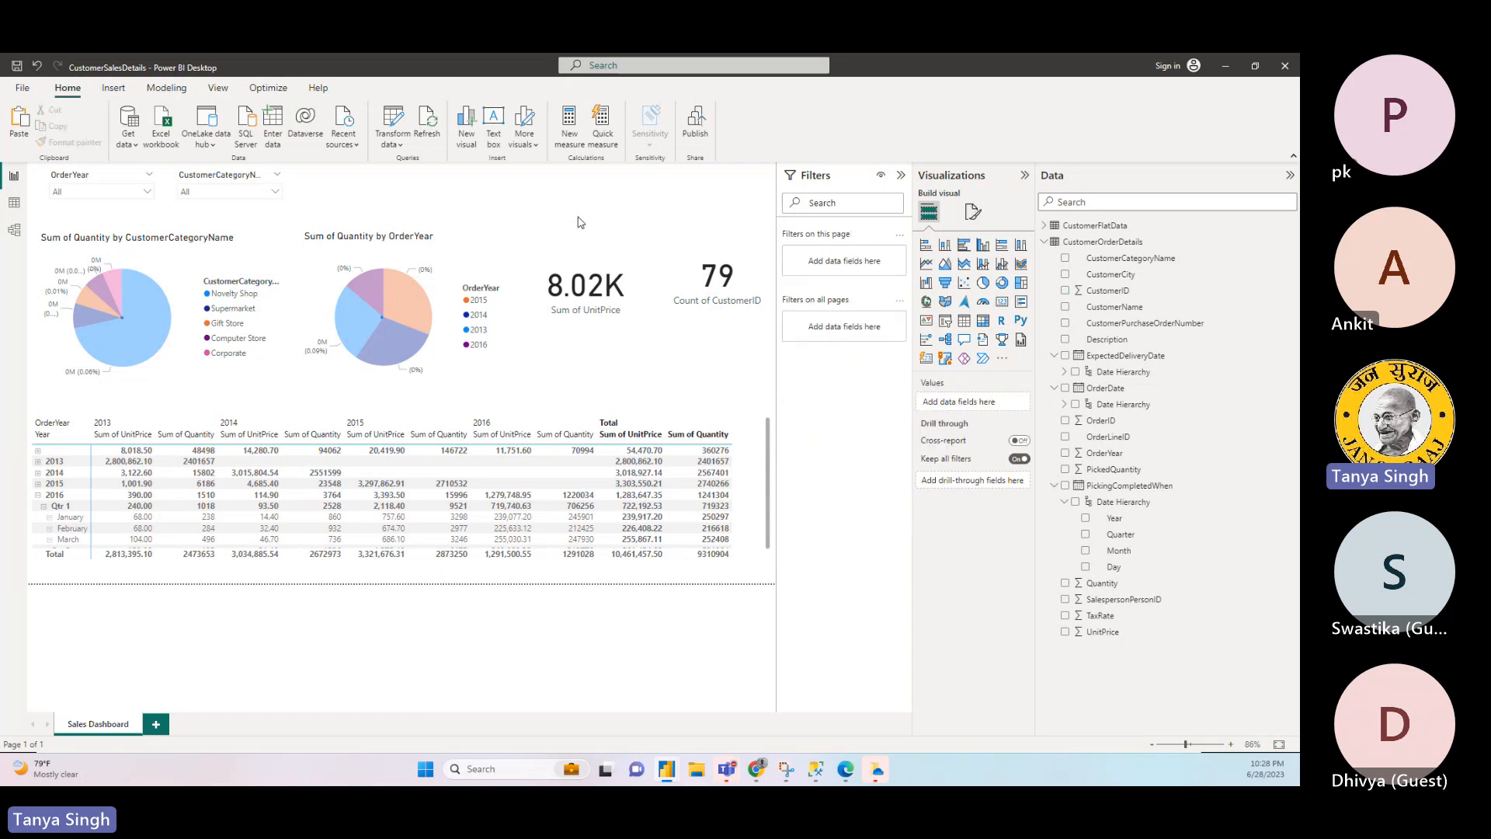
# - Review the fields behind the Sum of Quantity by OrderYear pie chart and the Sum of UnitPrice card, plus the available modeling commands
pyautogui.click(499, 323)
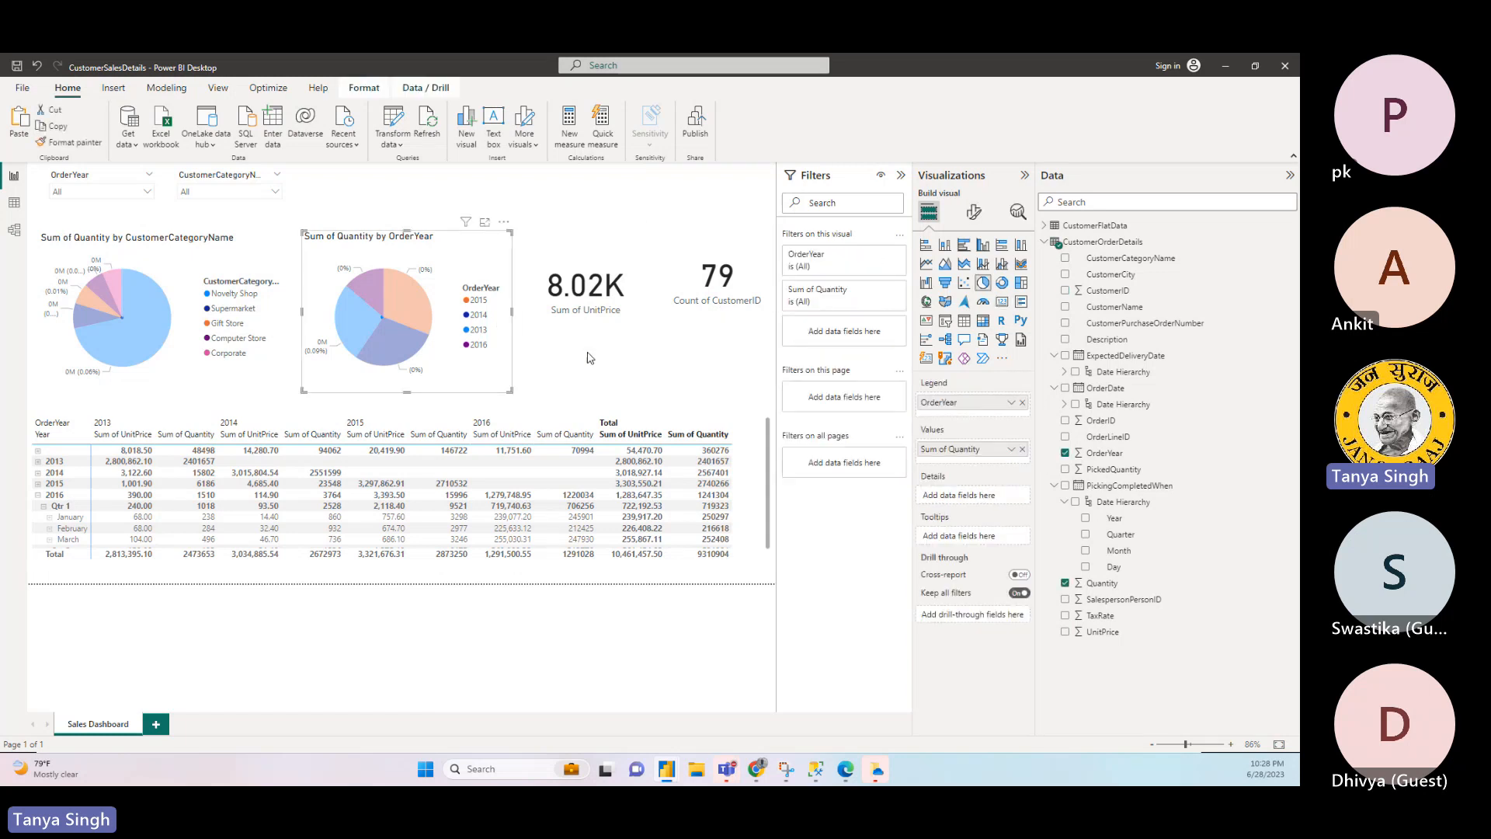
pyautogui.click(590, 357)
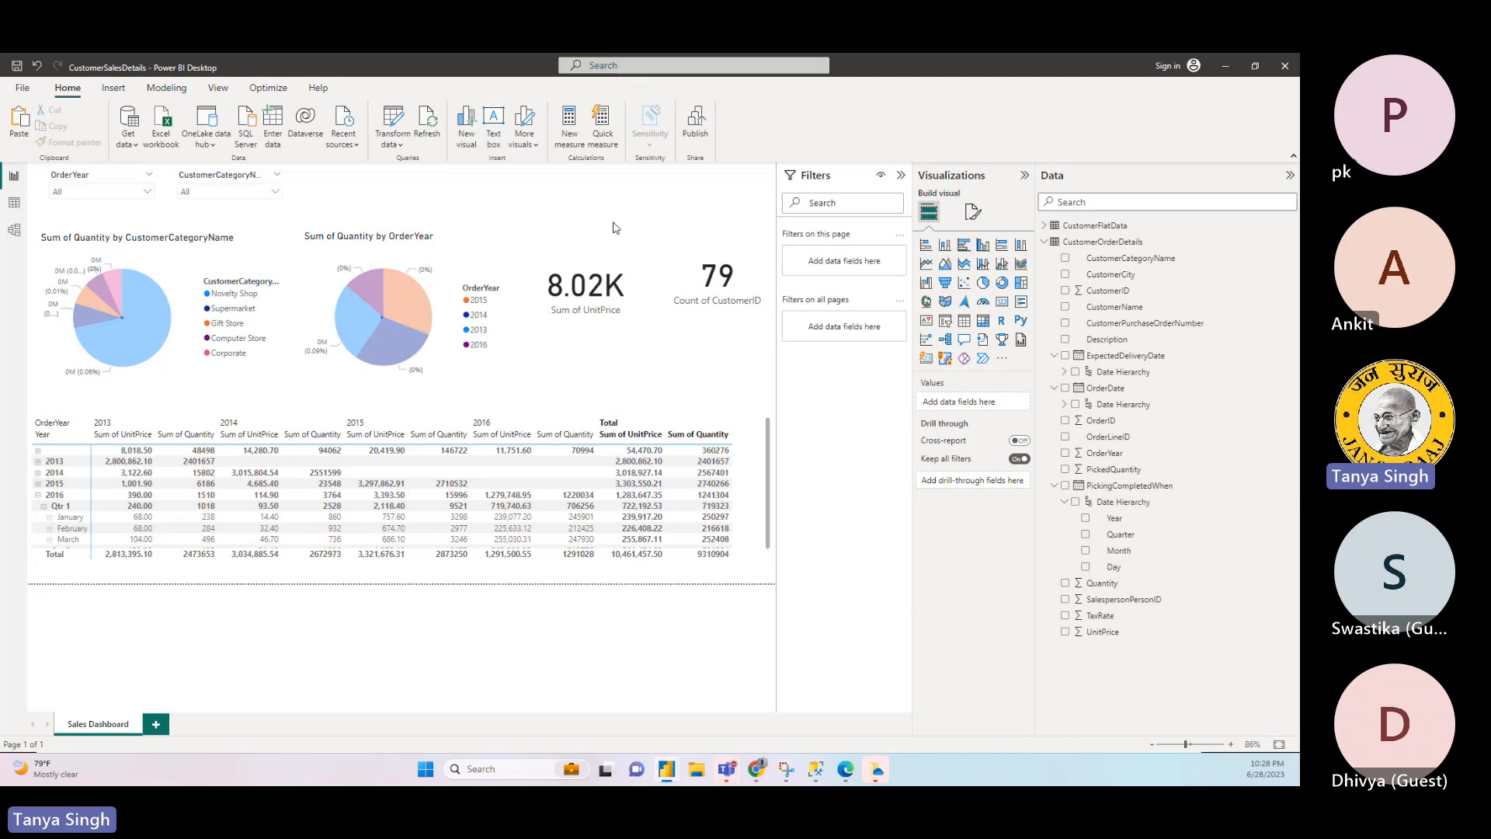
pyautogui.click(559, 313)
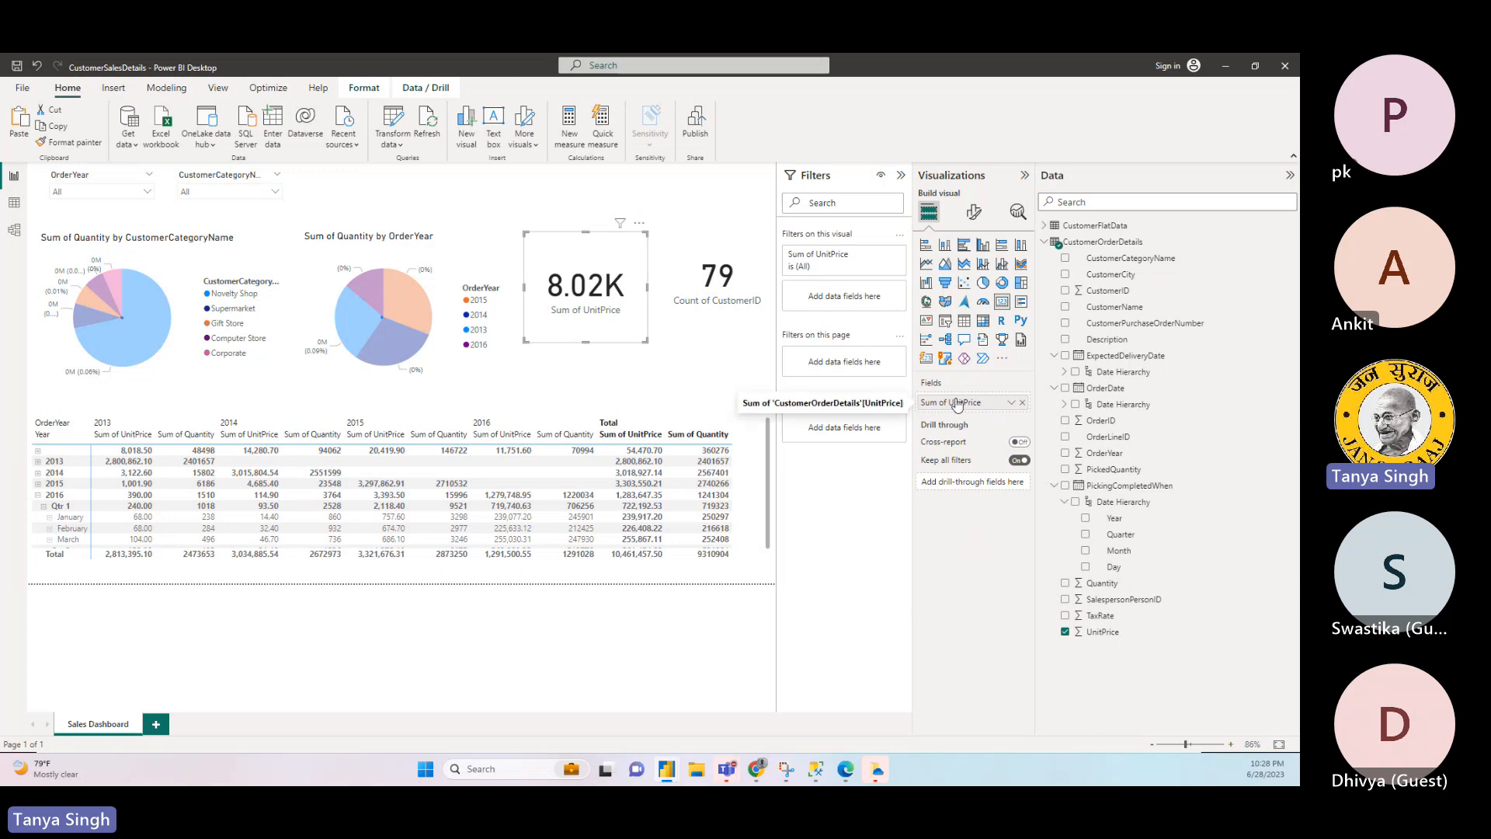
pyautogui.click(699, 382)
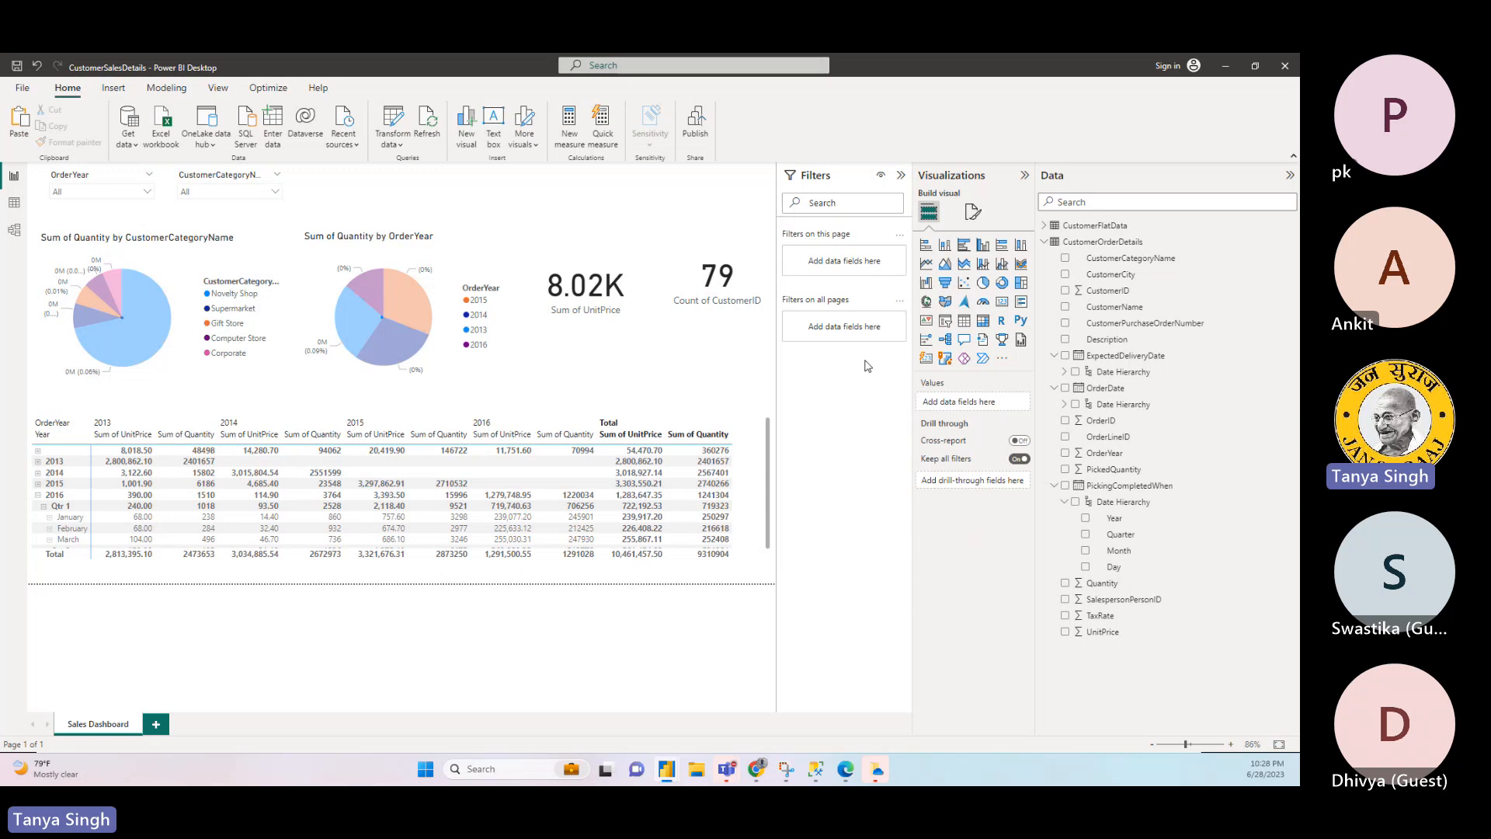
pyautogui.click(635, 309)
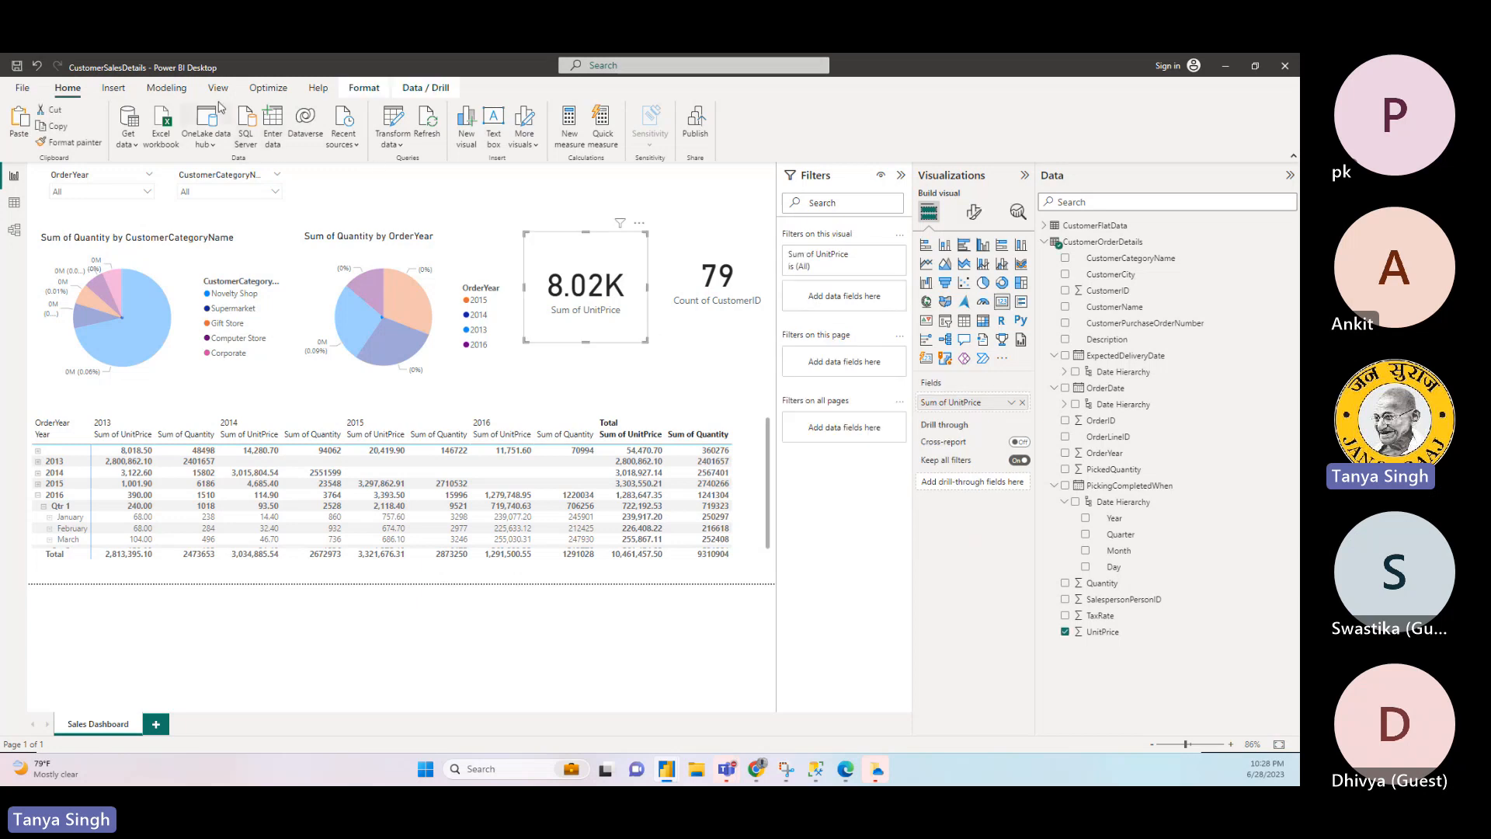
pyautogui.click(171, 93)
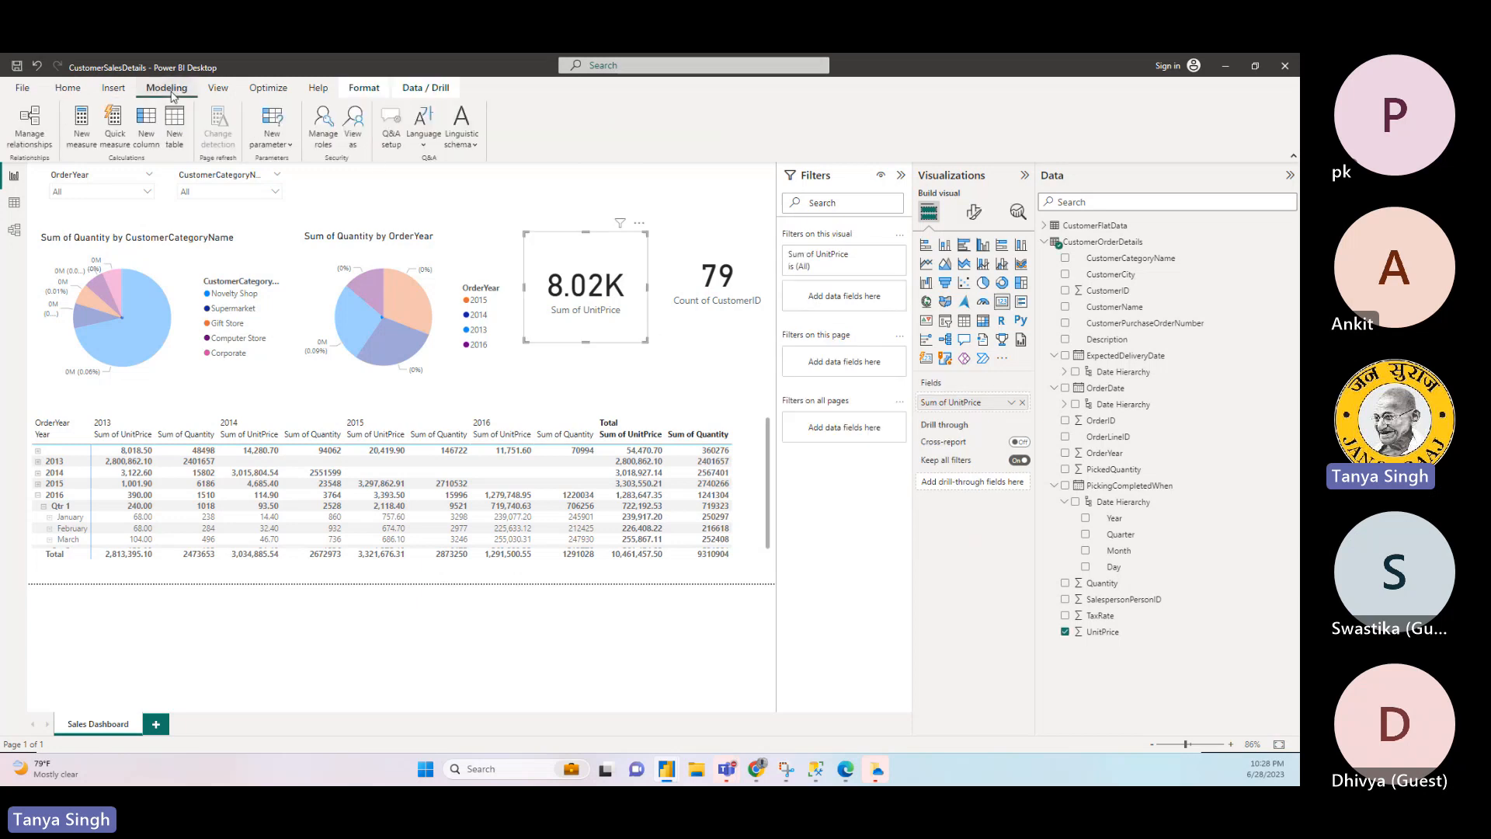
pyautogui.click(551, 194)
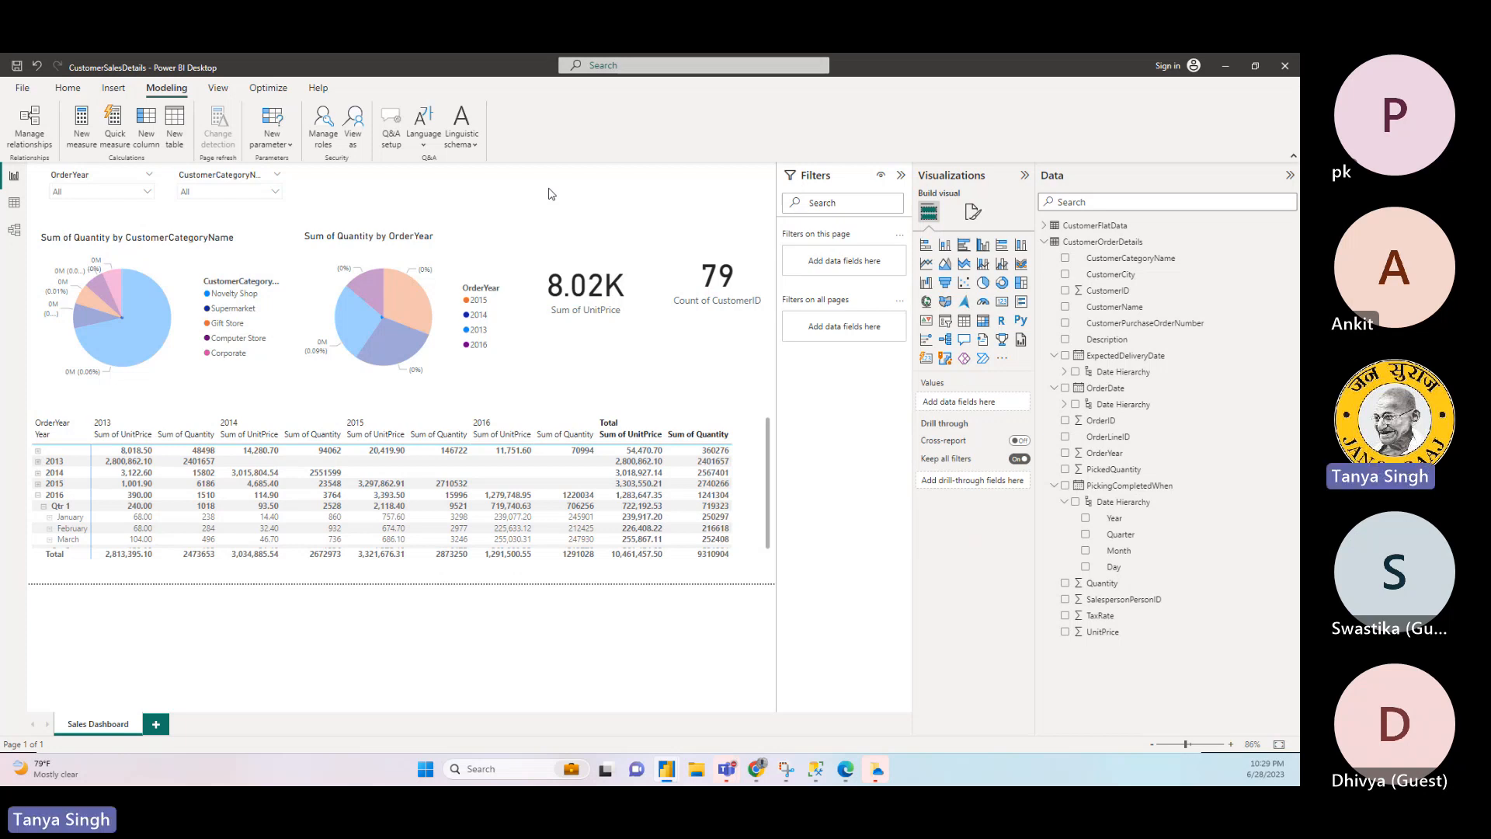
pyautogui.click(505, 374)
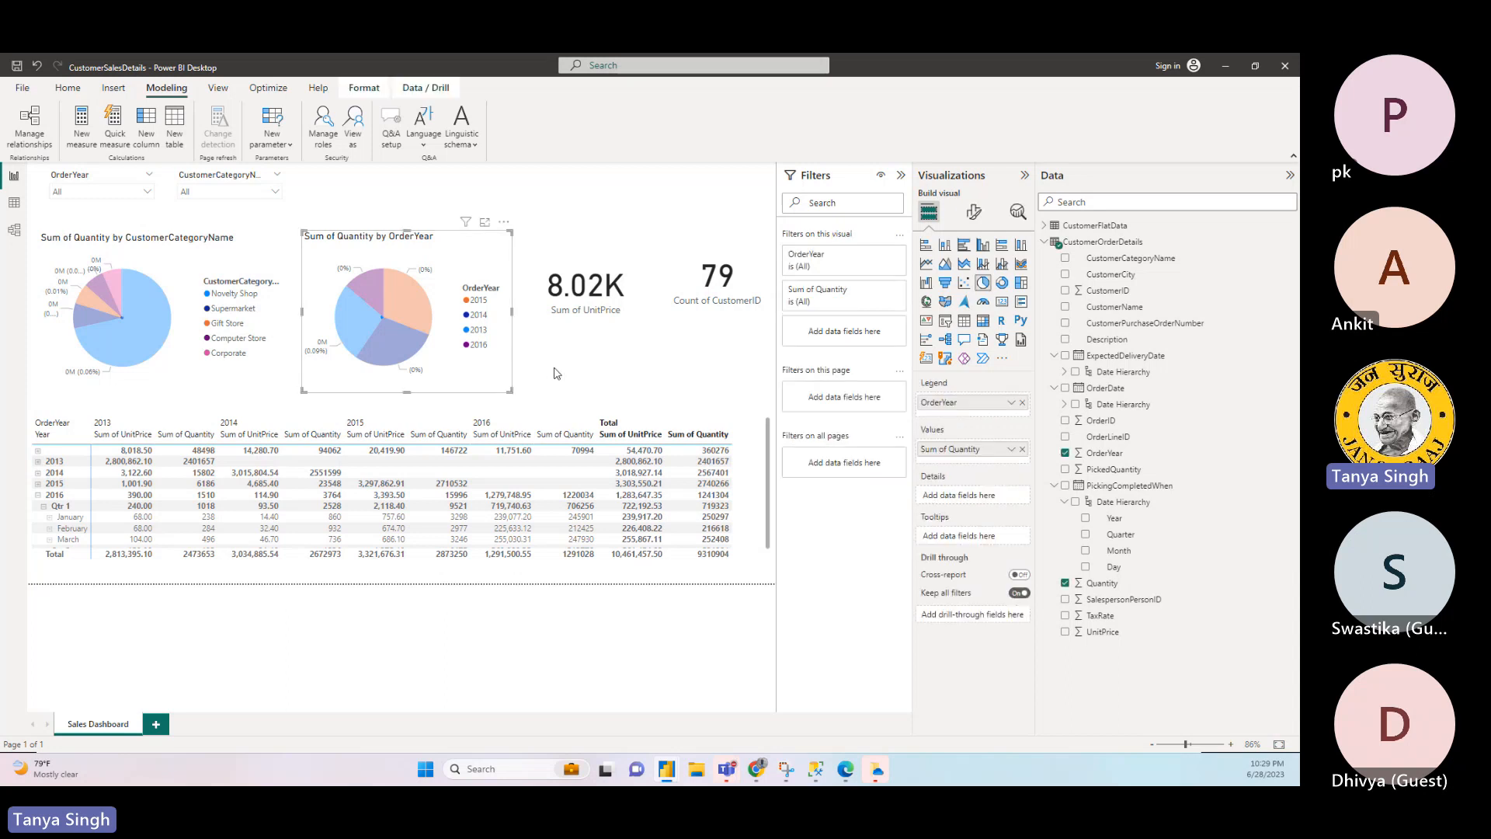
pyautogui.click(574, 350)
pyautogui.click(582, 334)
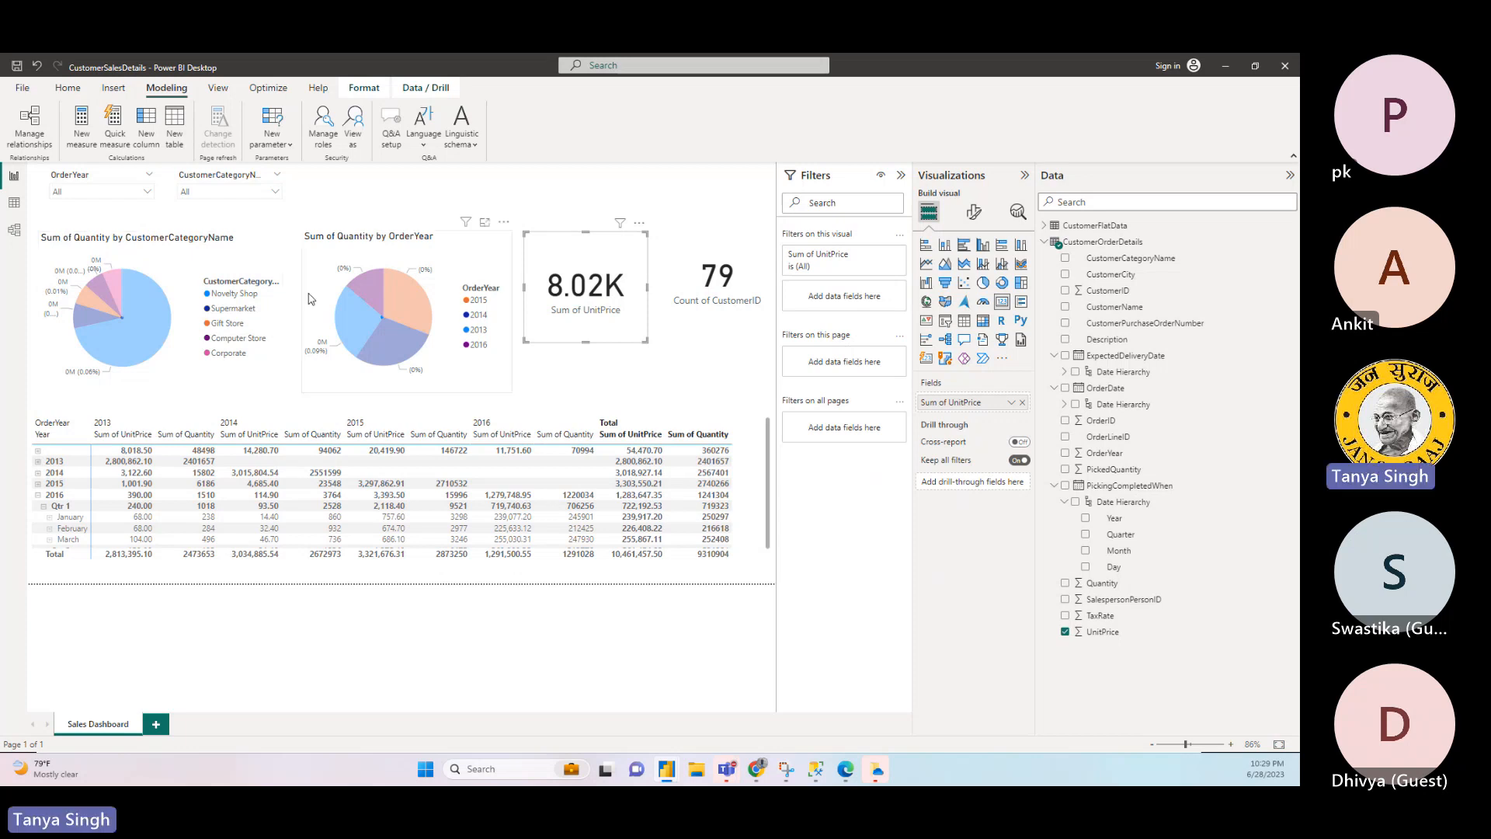
pyautogui.click(520, 396)
pyautogui.click(539, 388)
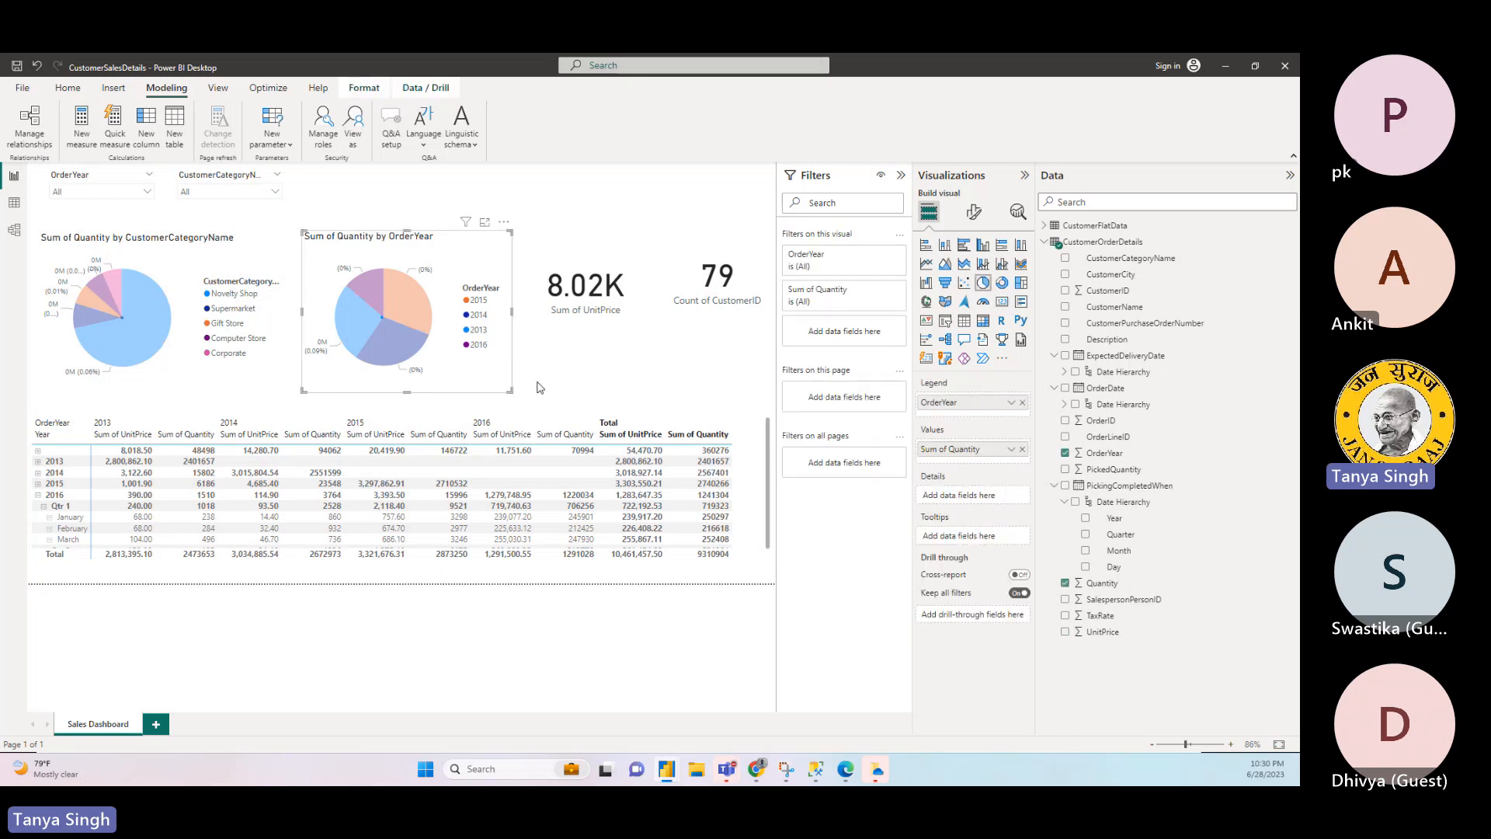
pyautogui.click(554, 396)
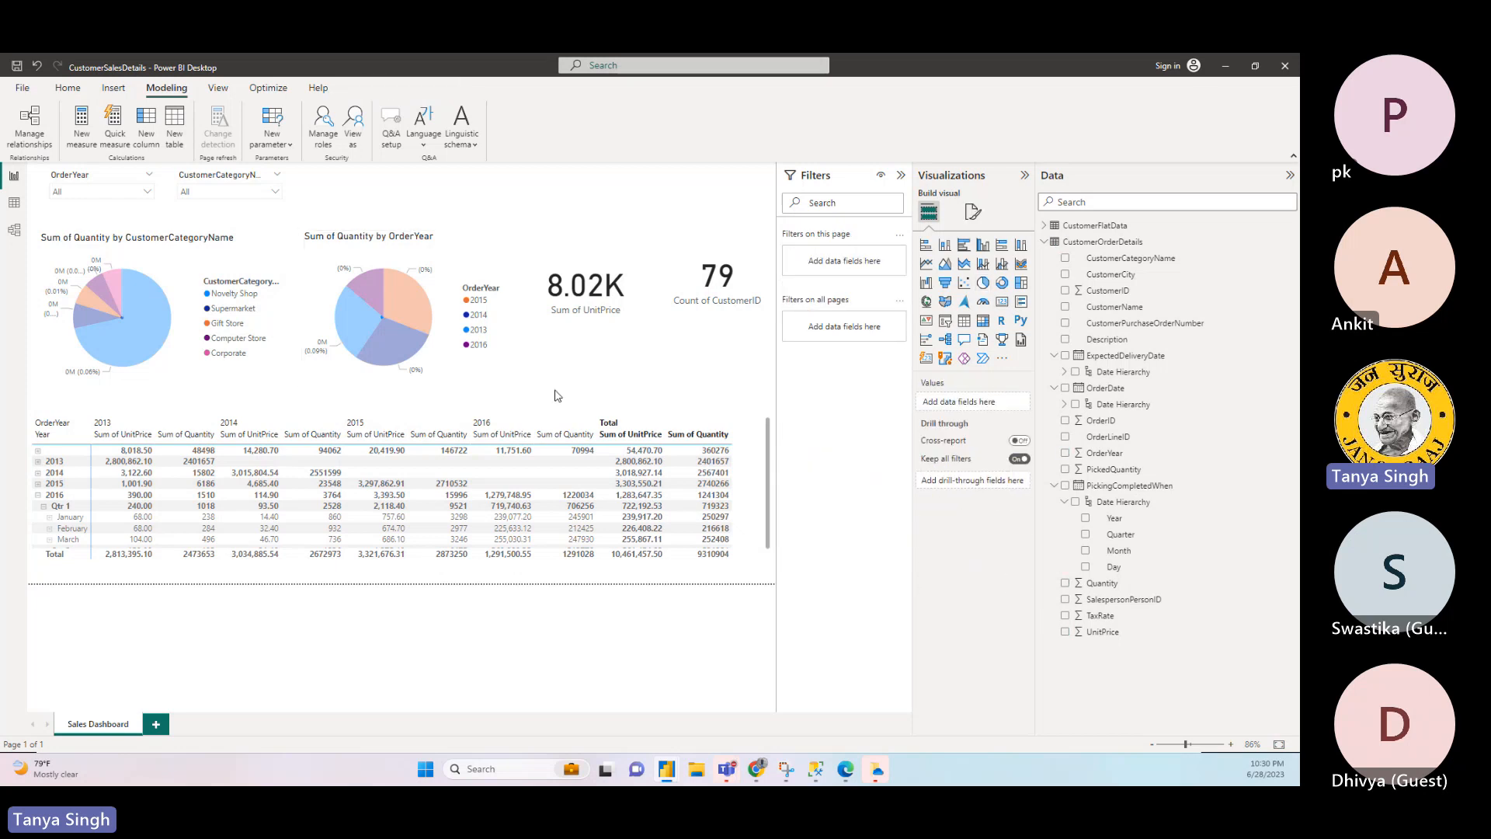
# - Cross-filter the report by the matrix's 2016 row under the 2016 OrderYear column, leaving no visual selected
pyautogui.click(541, 501)
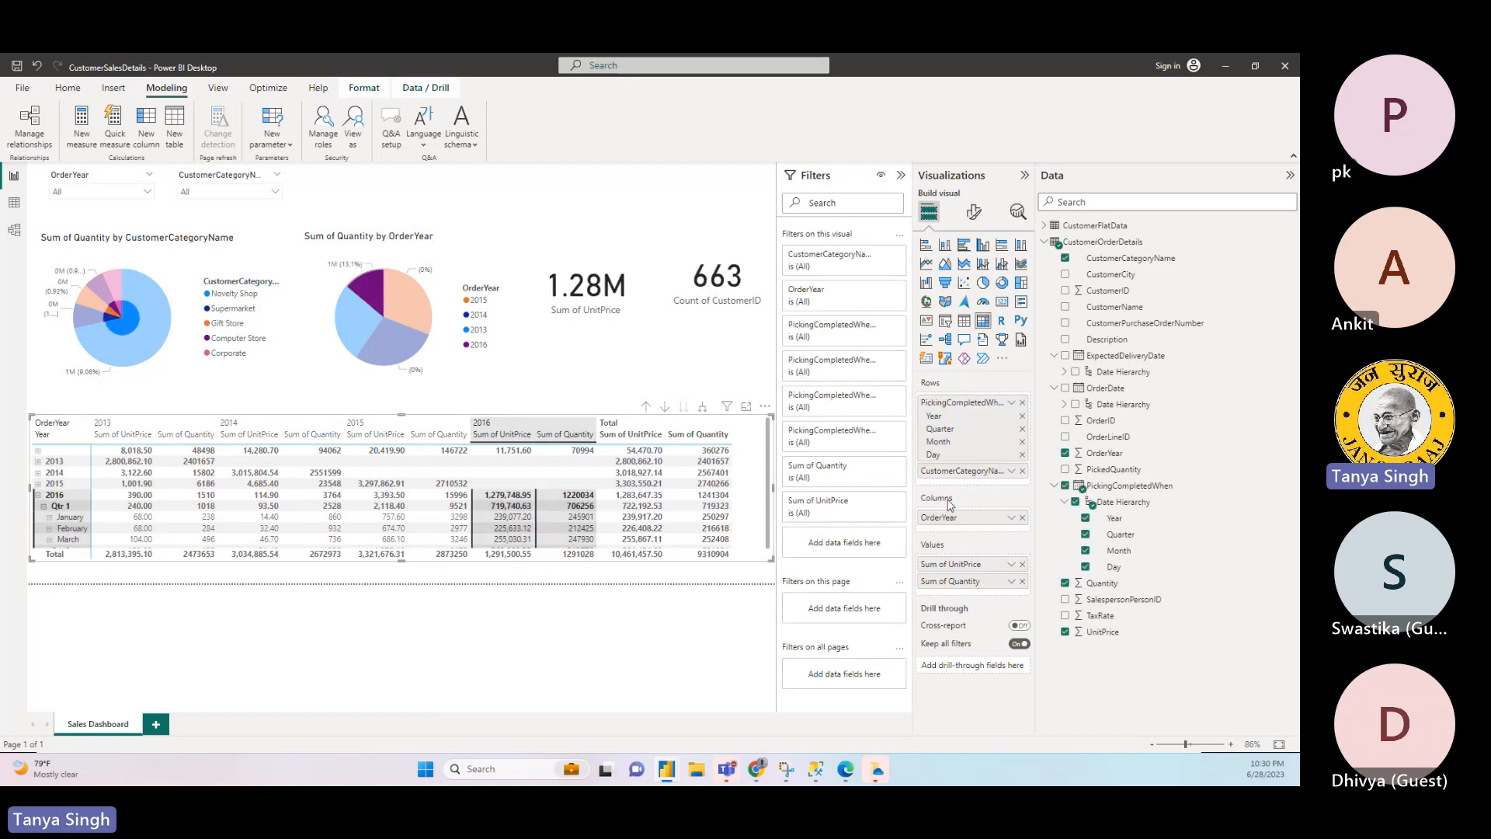
pyautogui.click(586, 616)
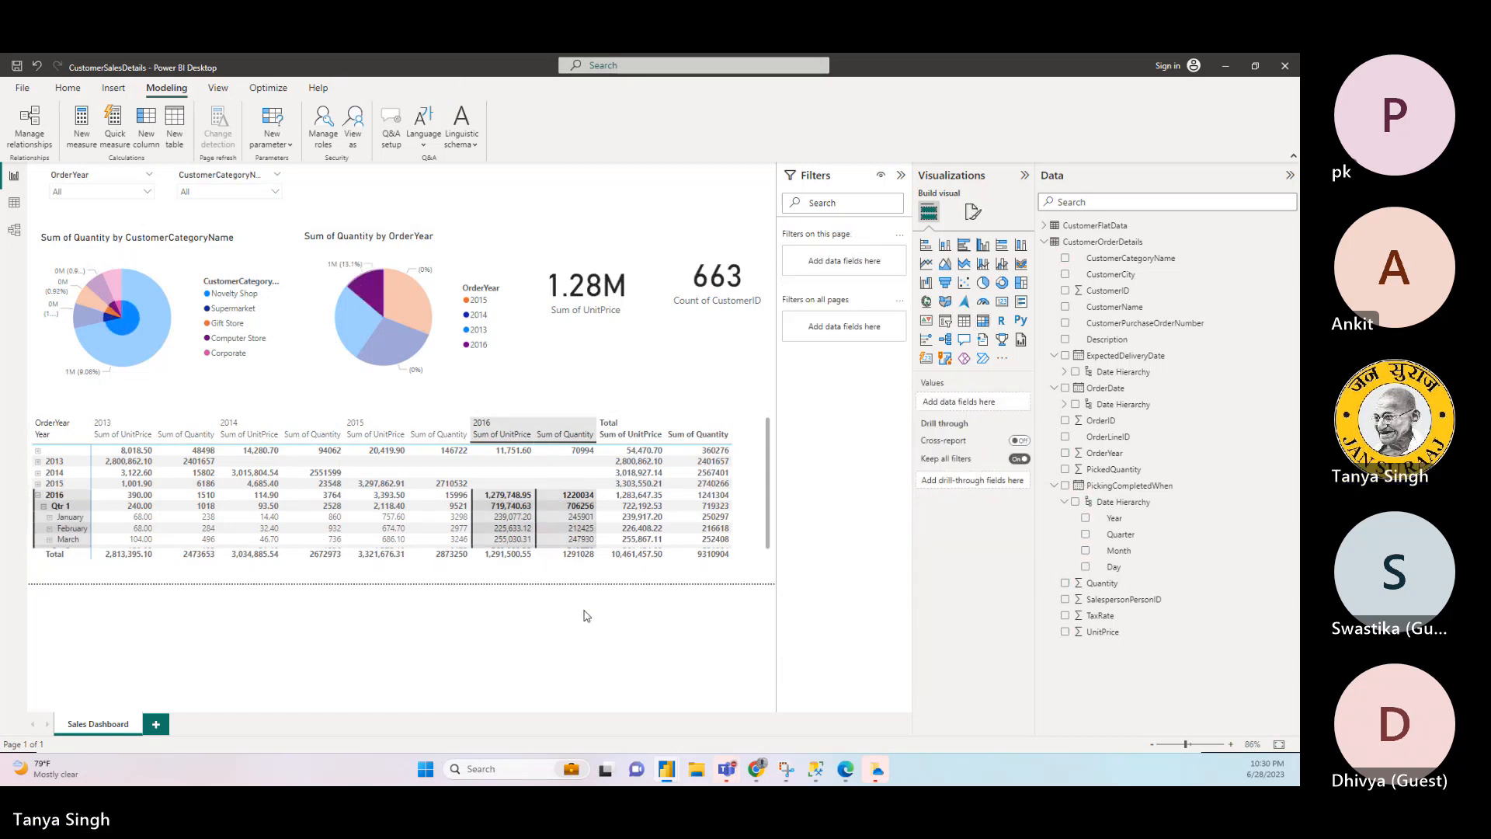